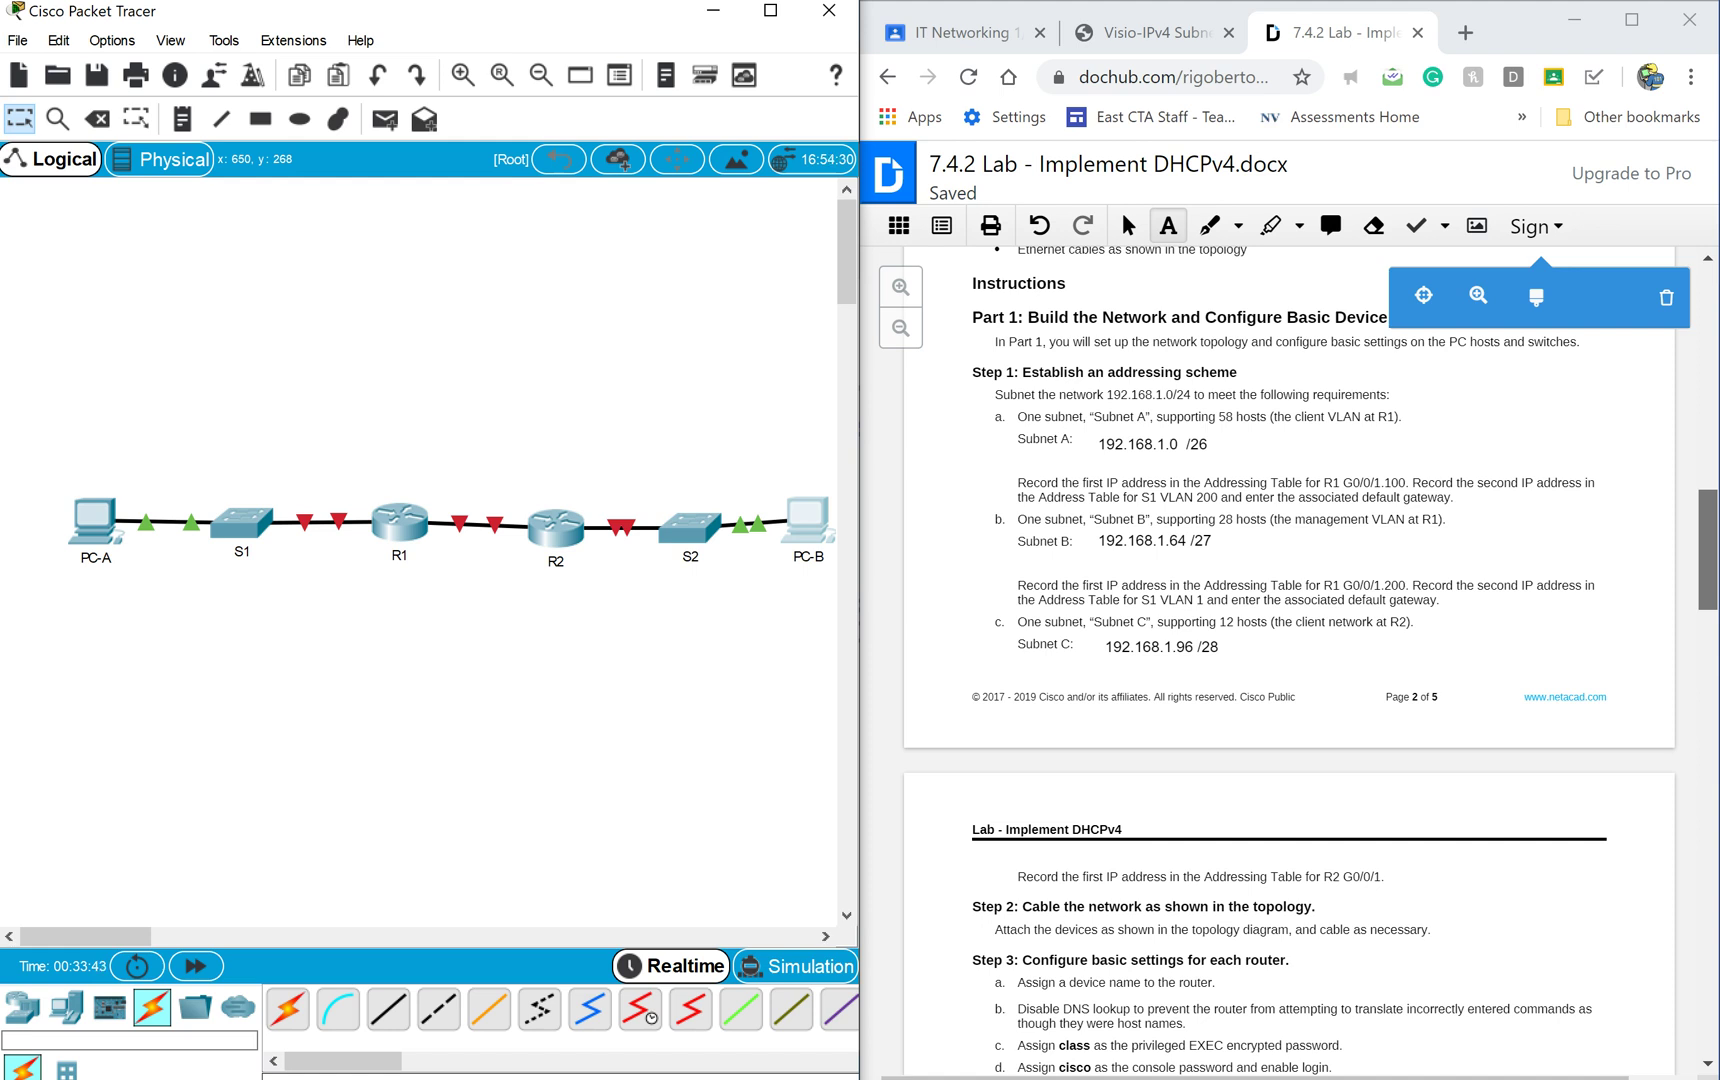
# Review the lab document's topology, addressing table and VLAN table alongside the Packet Tracer network.
pyautogui.moveTo(578, 508)
pyautogui.moveTo(440, 800); pyautogui.dragTo(152, 762)
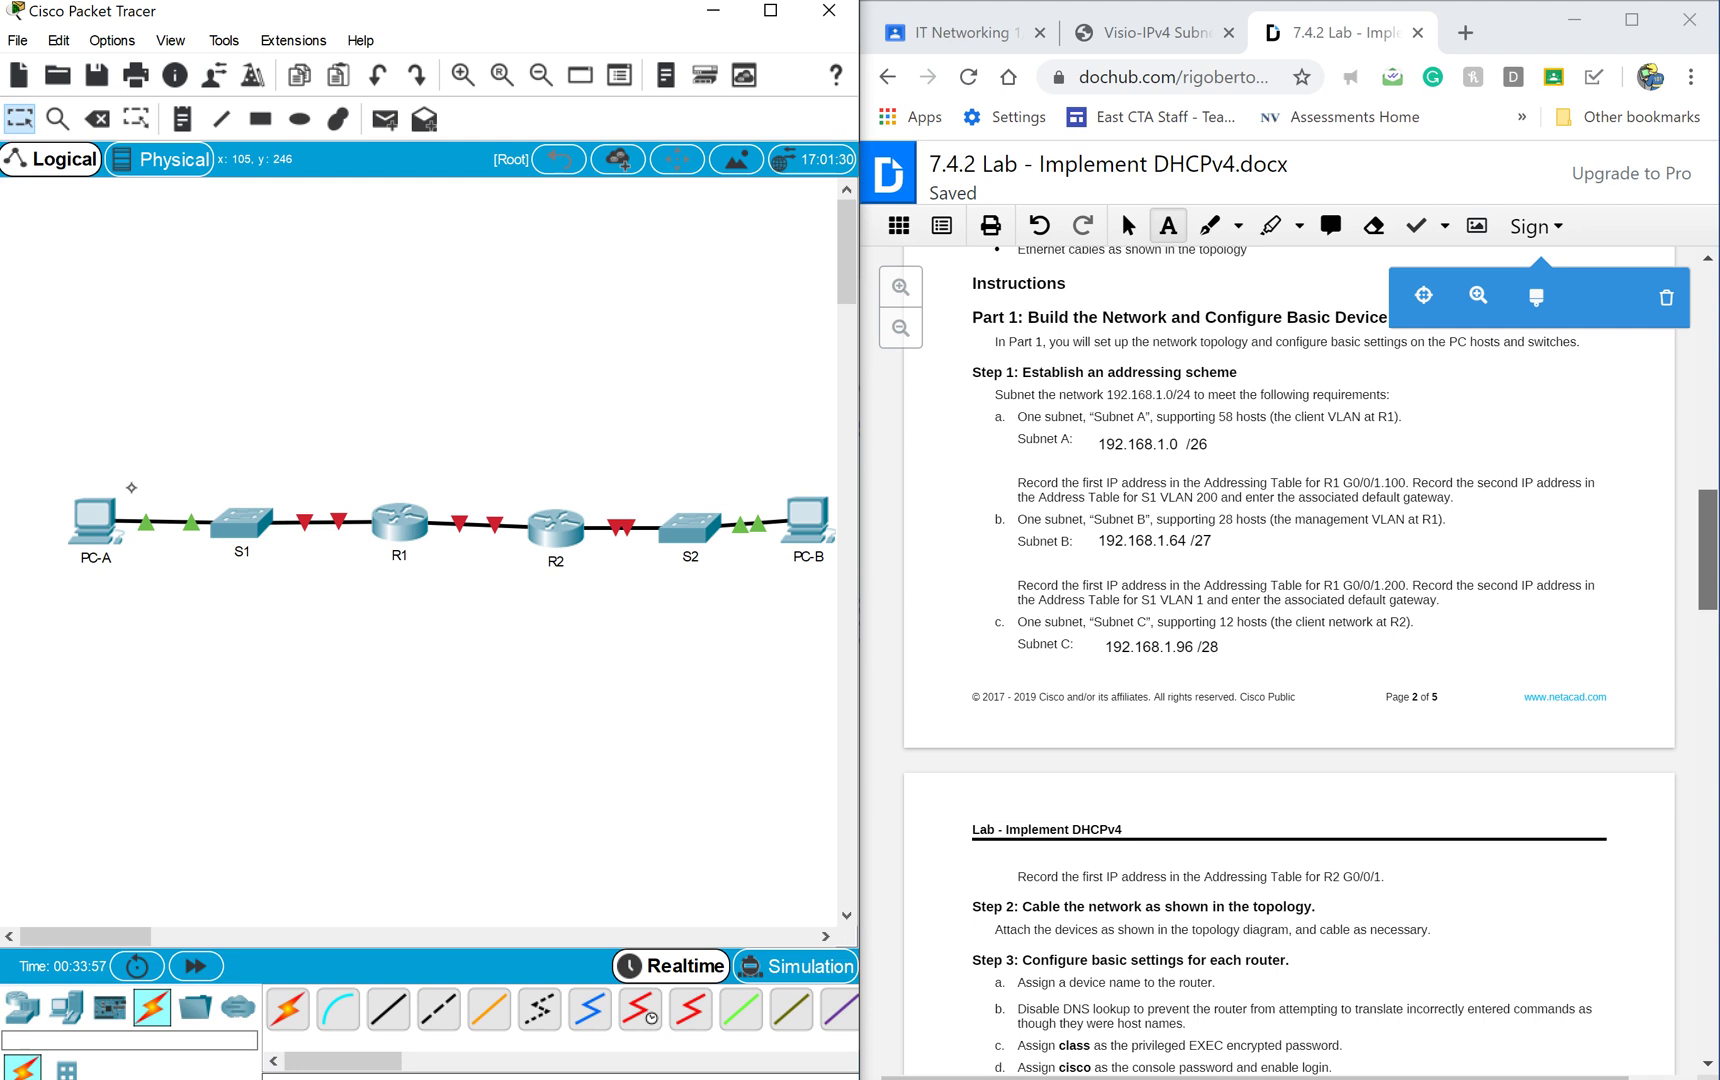
pyautogui.scroll(13, 1290, 660)
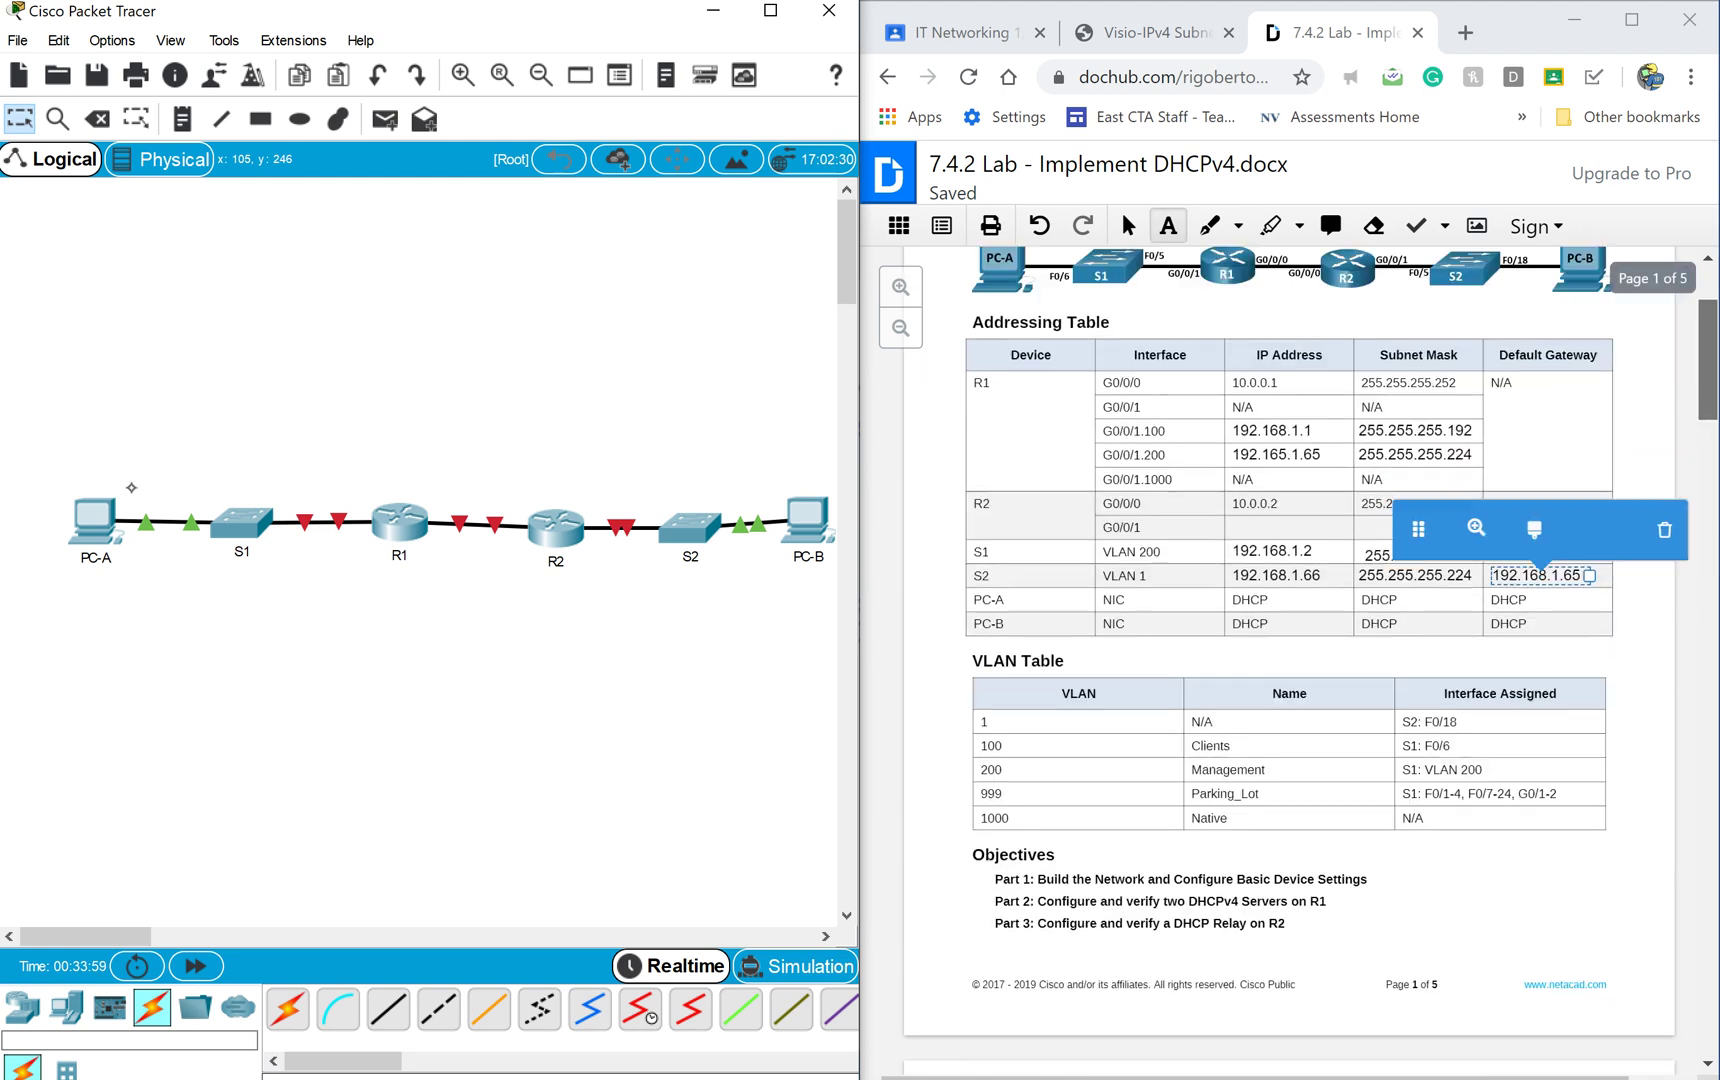
pyautogui.scroll(3, 1290, 660)
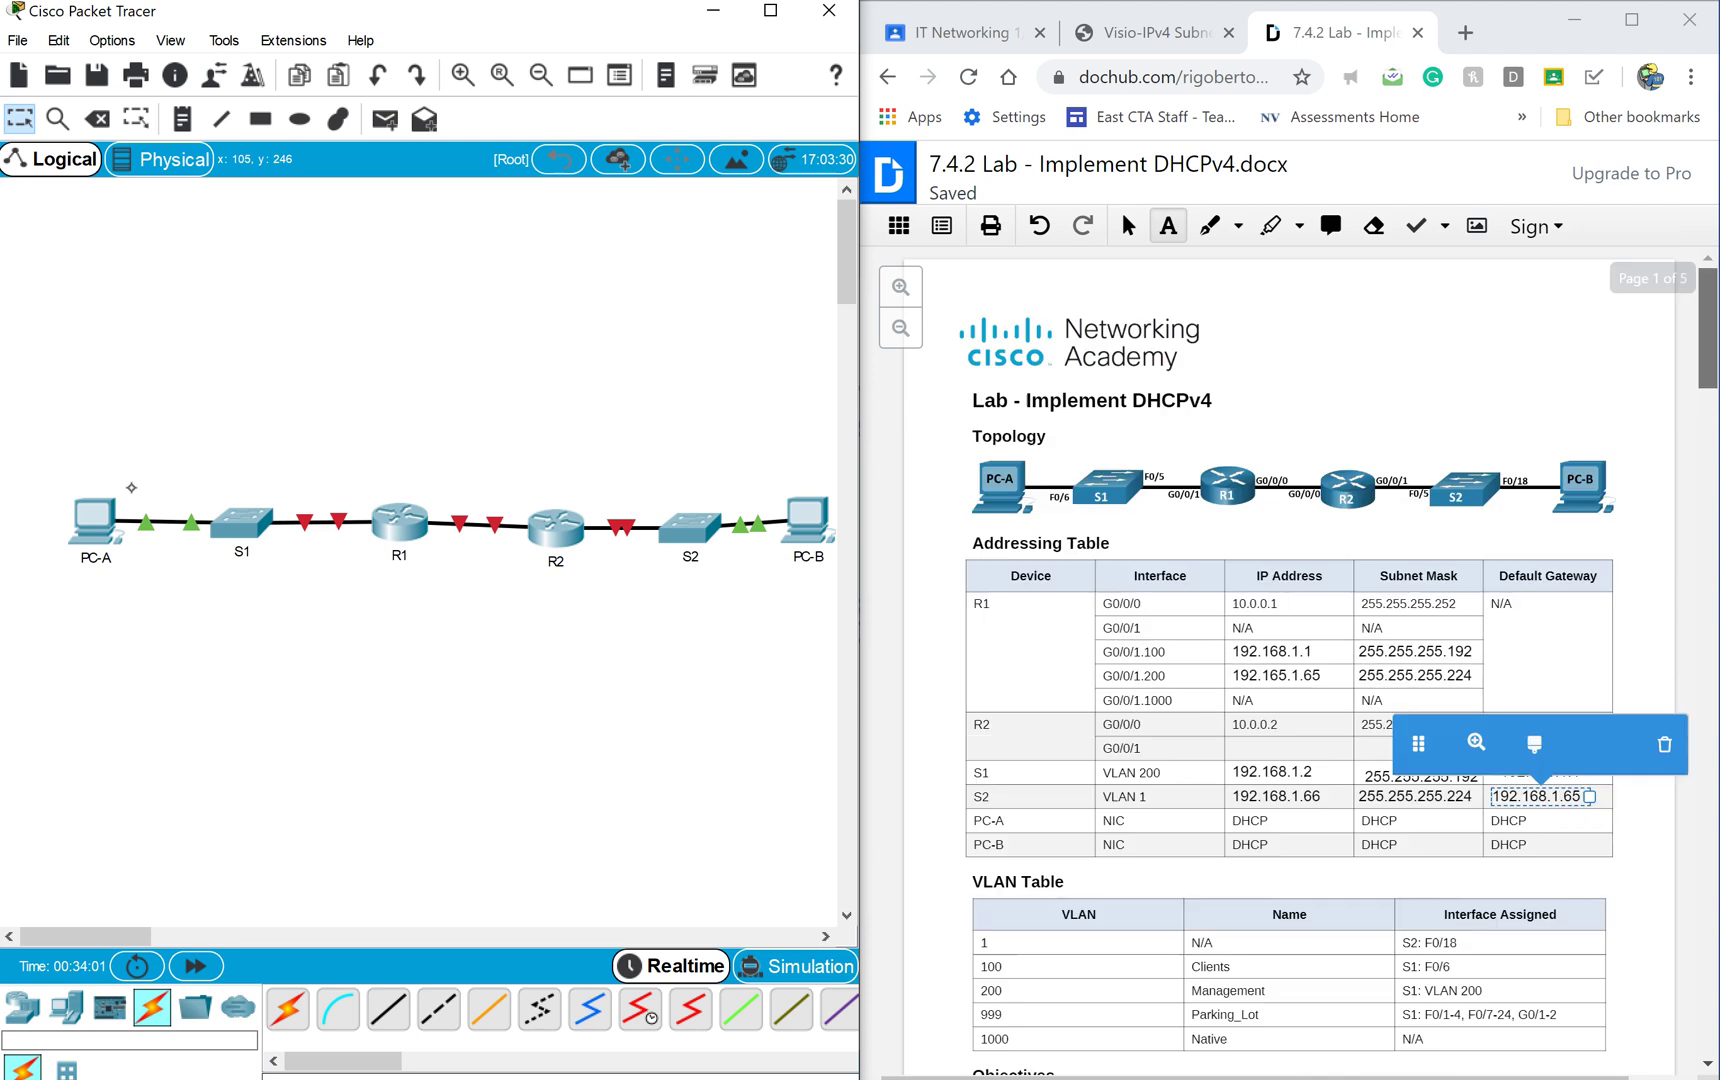
pyautogui.scroll(-15, 1290, 660)
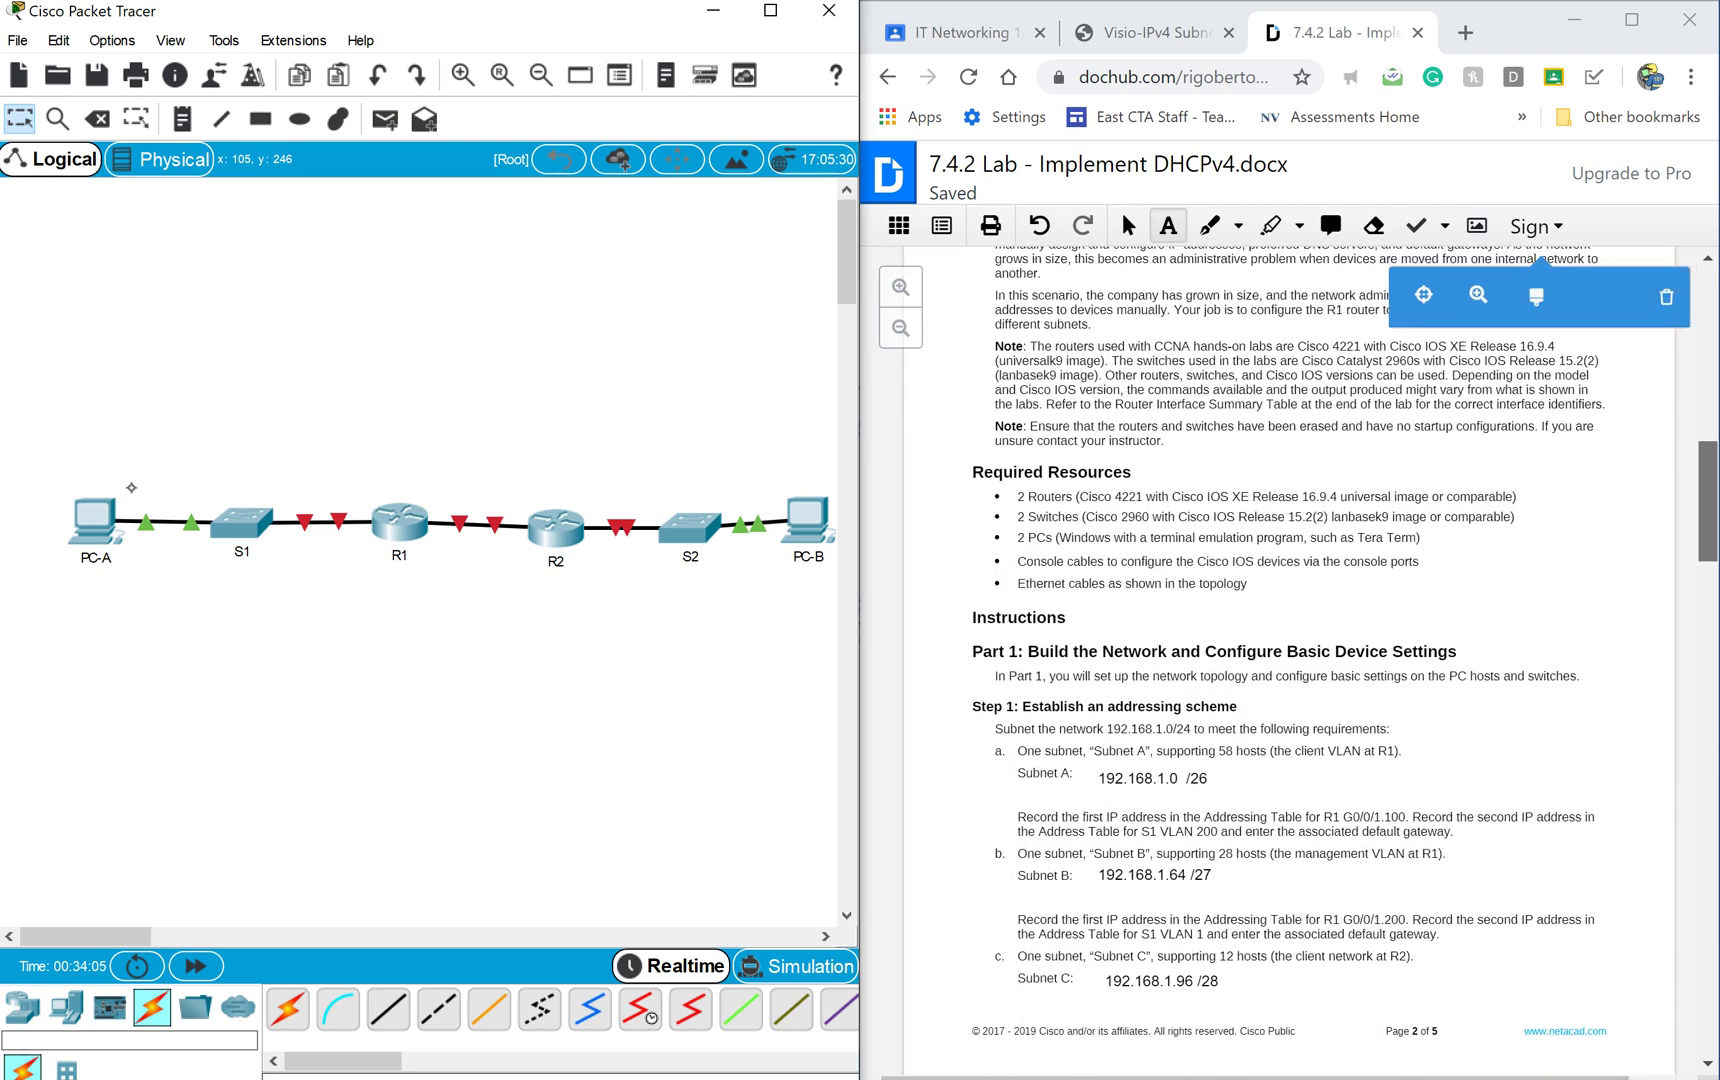
pyautogui.scroll(3, 1290, 660)
pyautogui.scroll(-5, 1290, 660)
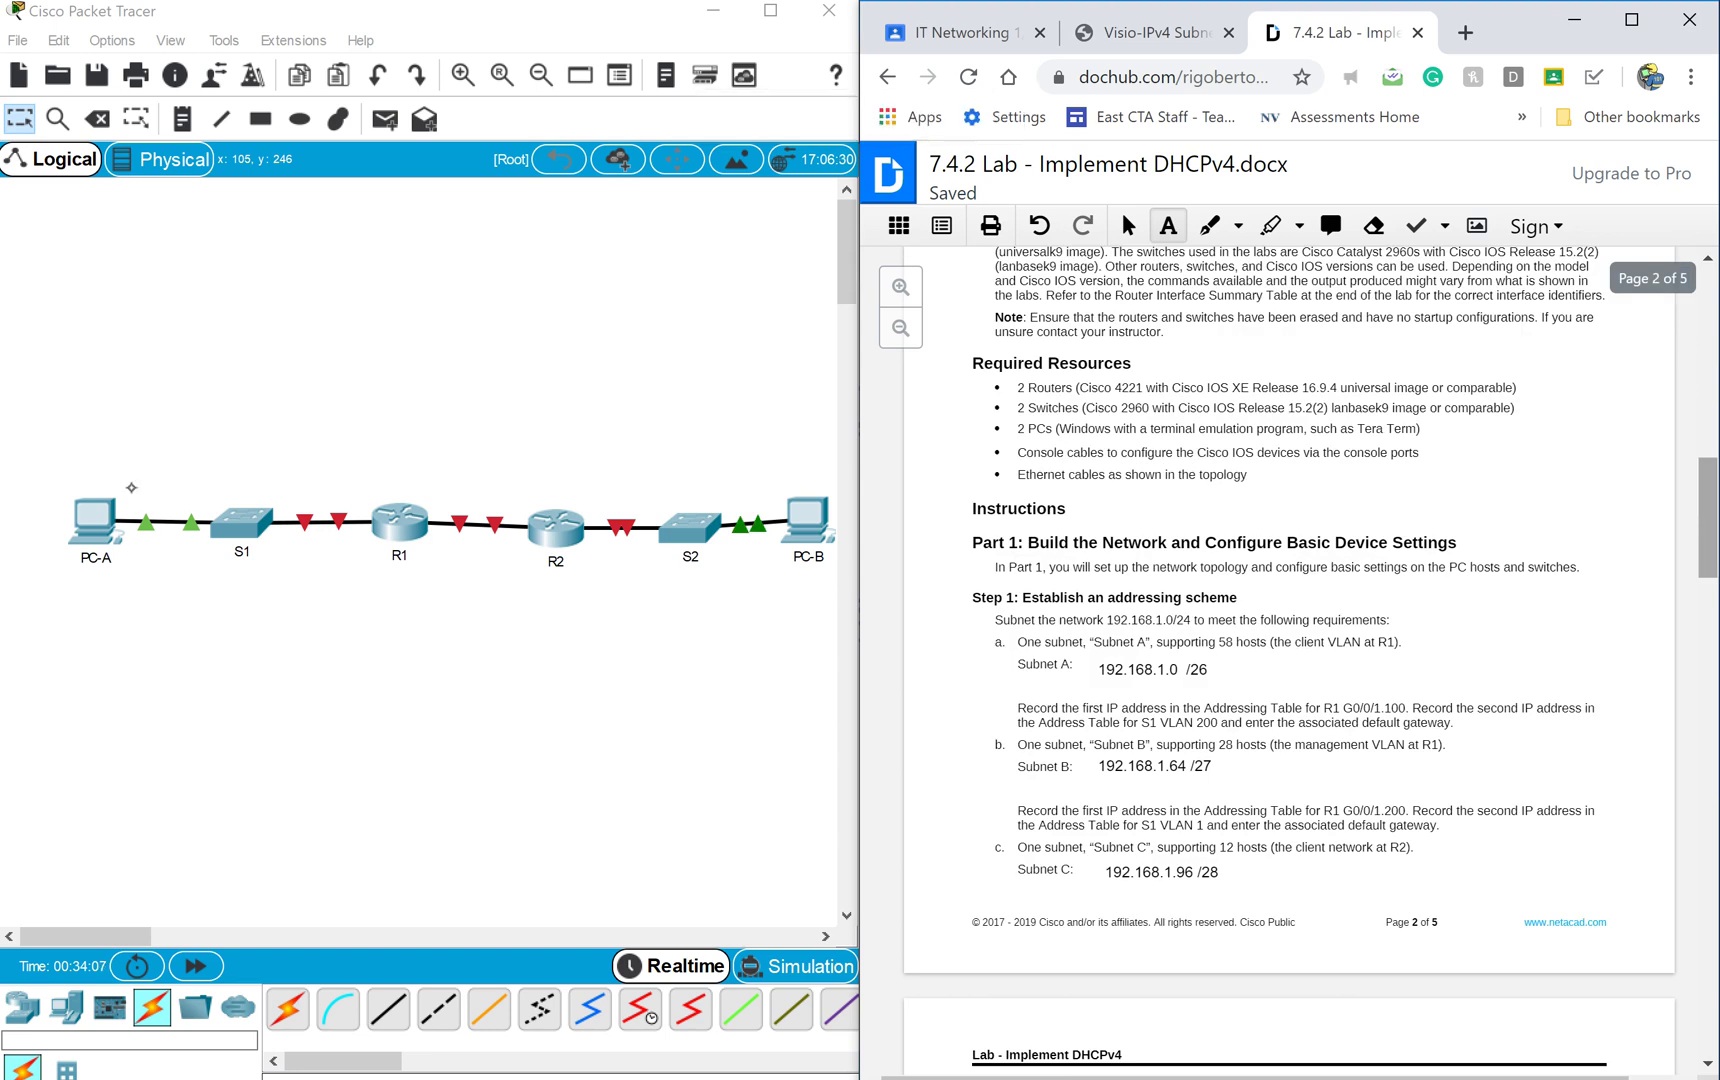
pyautogui.scroll(5, 1290, 600)
pyautogui.scroll(5, 1290, 600)
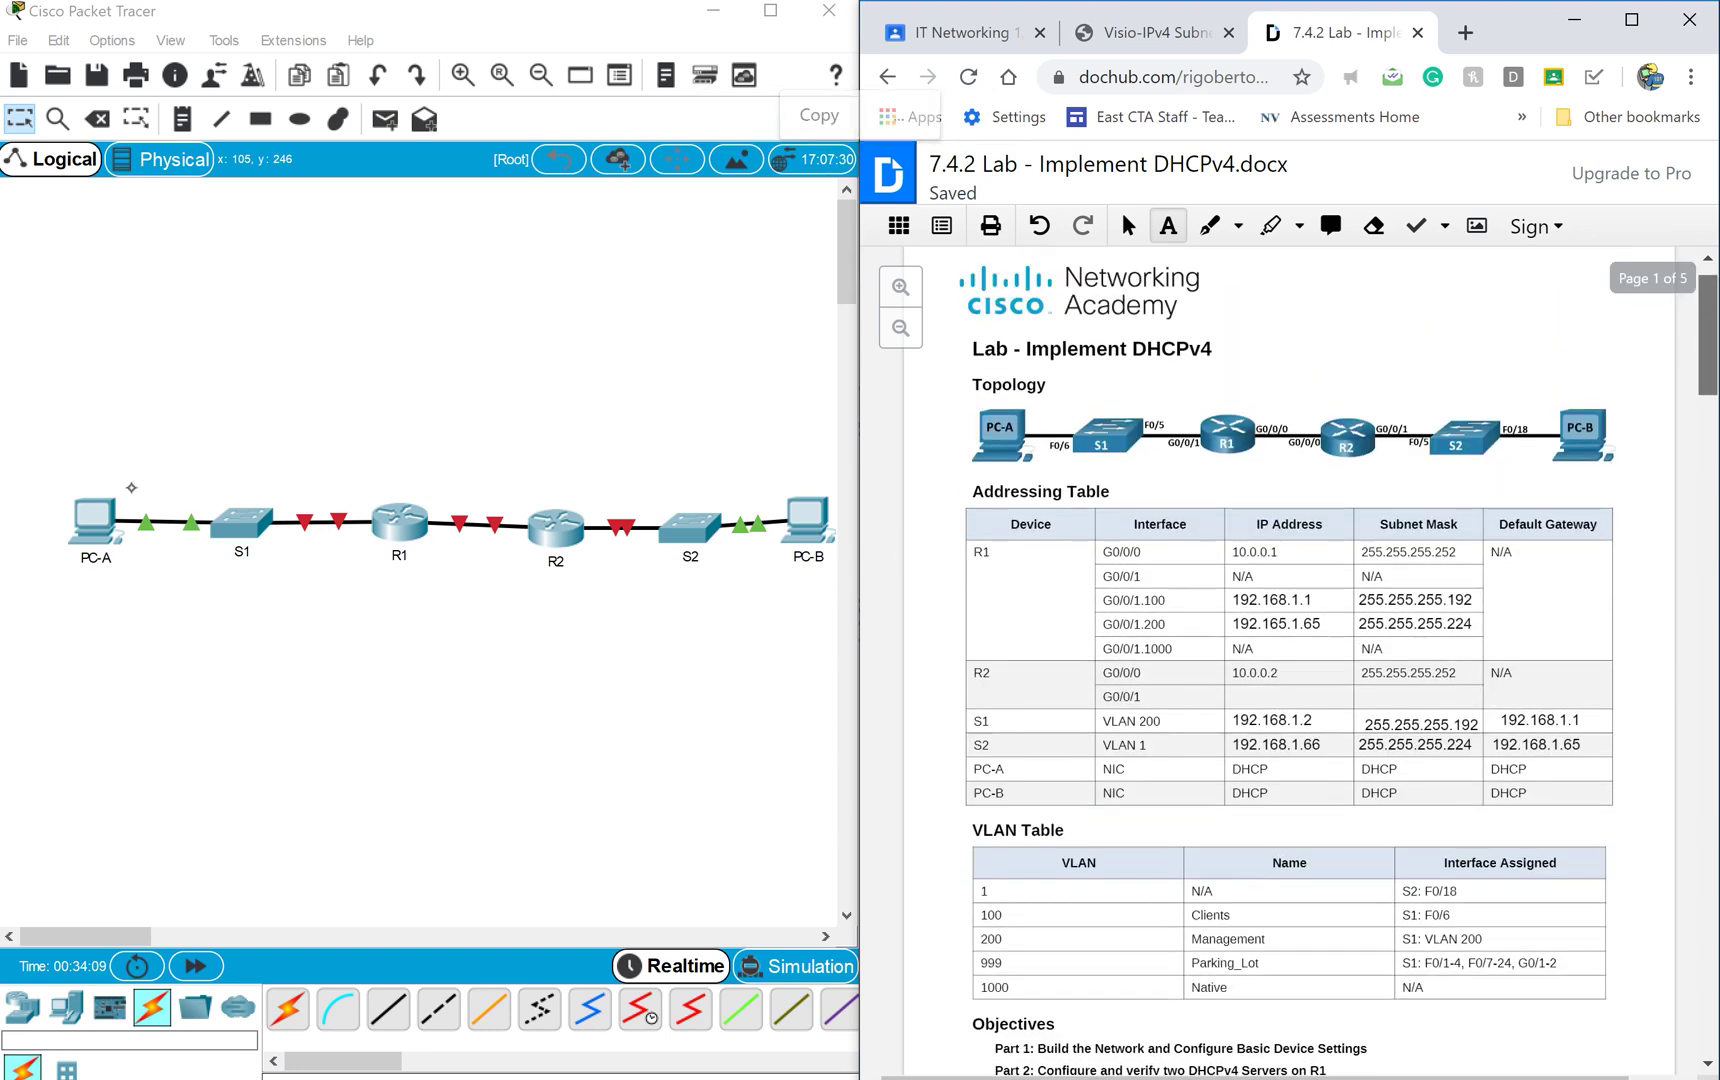
pyautogui.scroll(-1, 1290, 660)
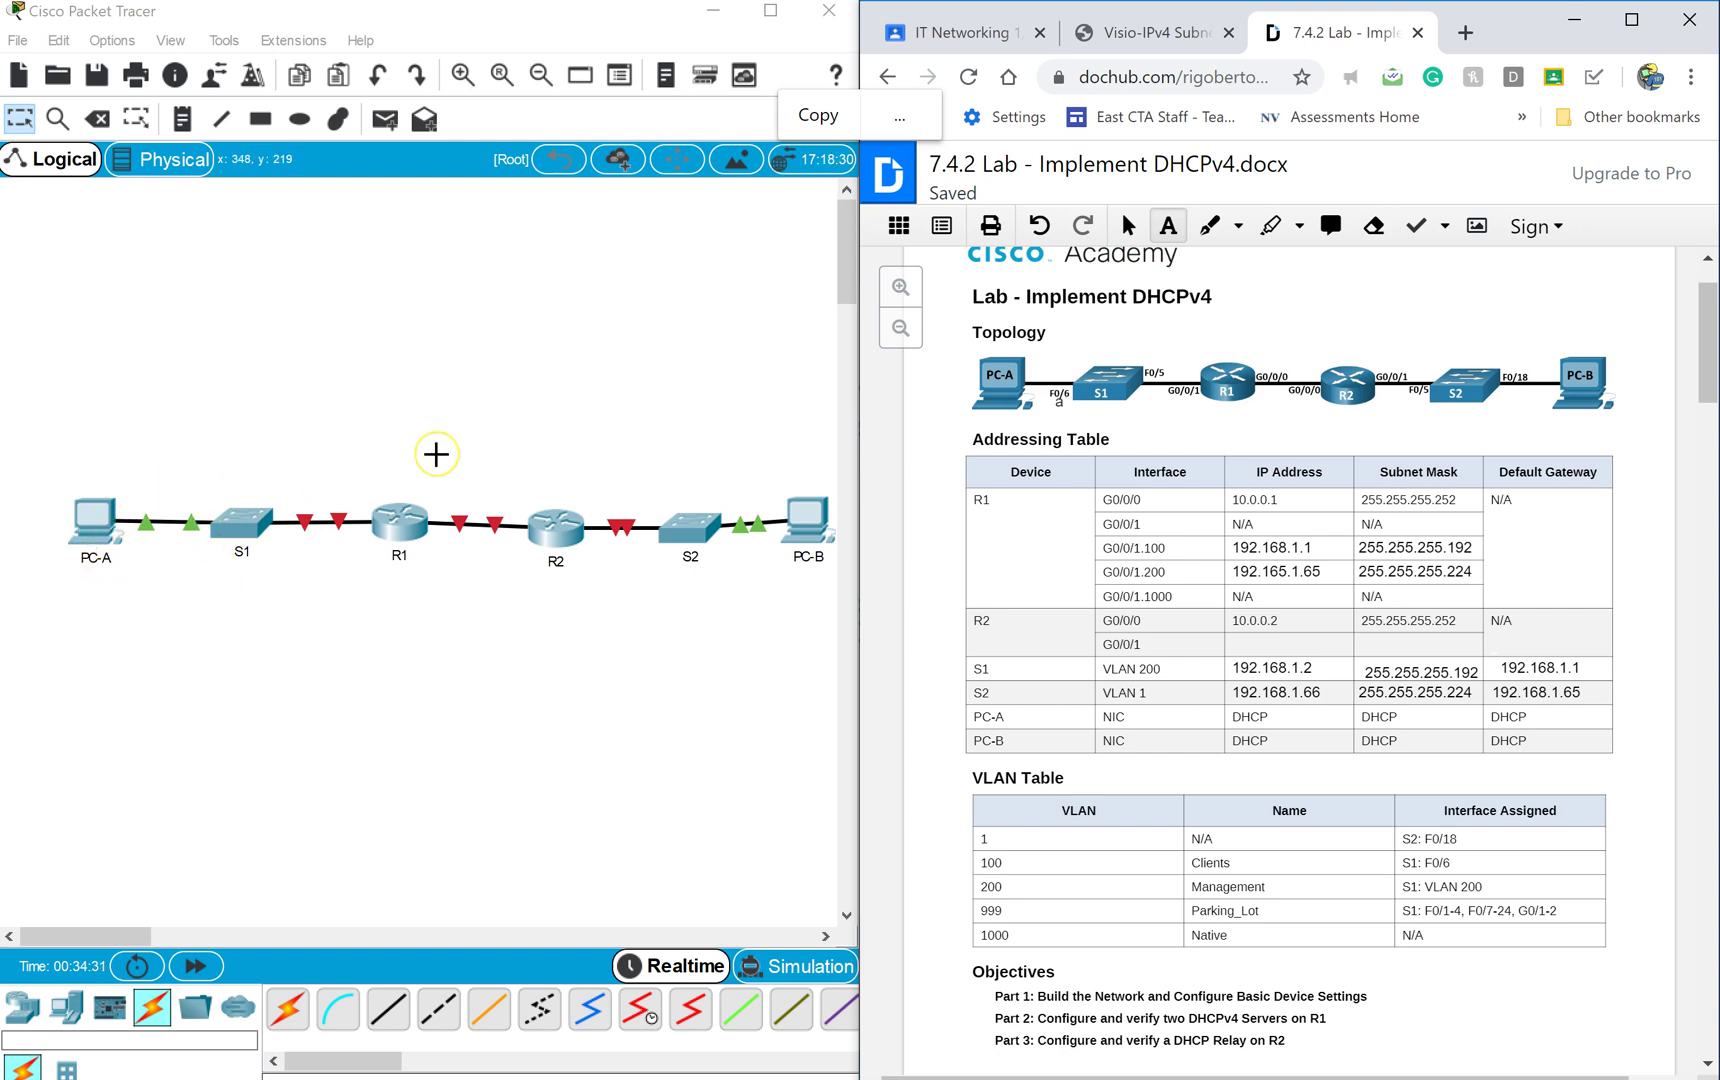
# Read the lab's objectives, scenario and the Part 1 Step 1 requirements for Subnets A, B and C.
pyautogui.write('a')
pyautogui.press('BackSpace')
pyautogui.write('a')
pyautogui.scroll(-1, 1289, 660)
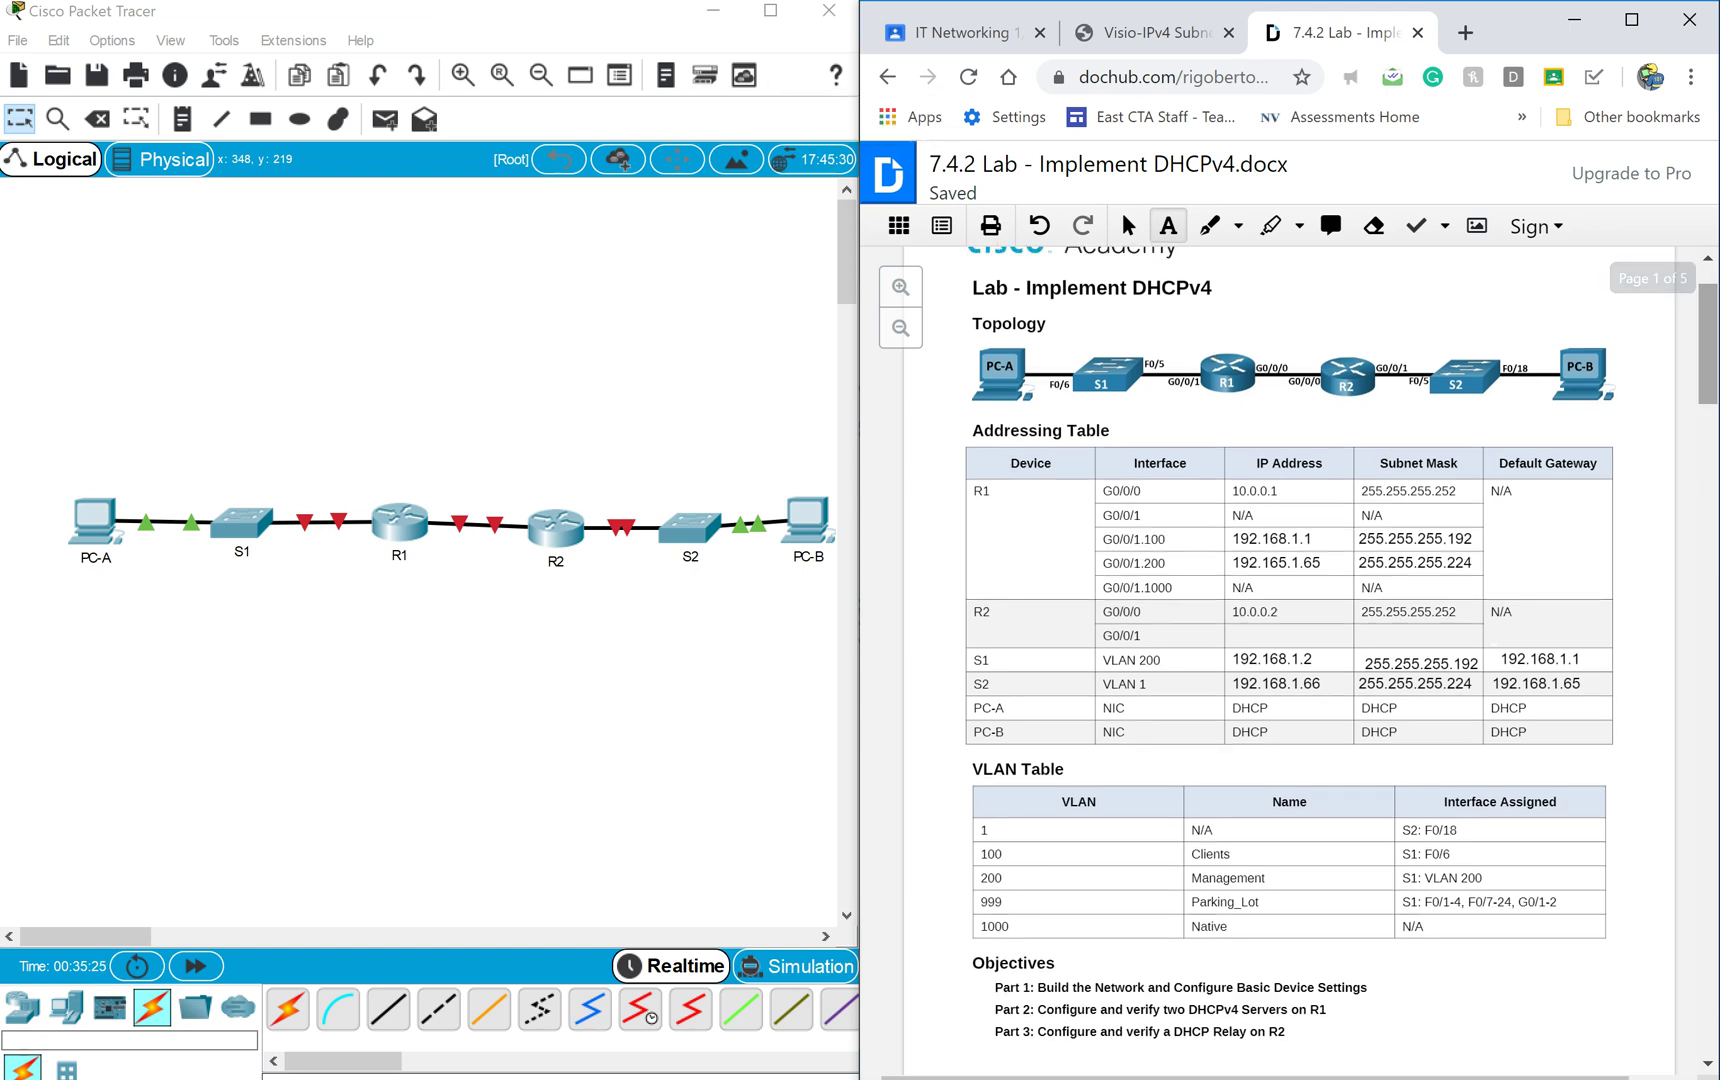
pyautogui.scroll(-1, 1289, 660)
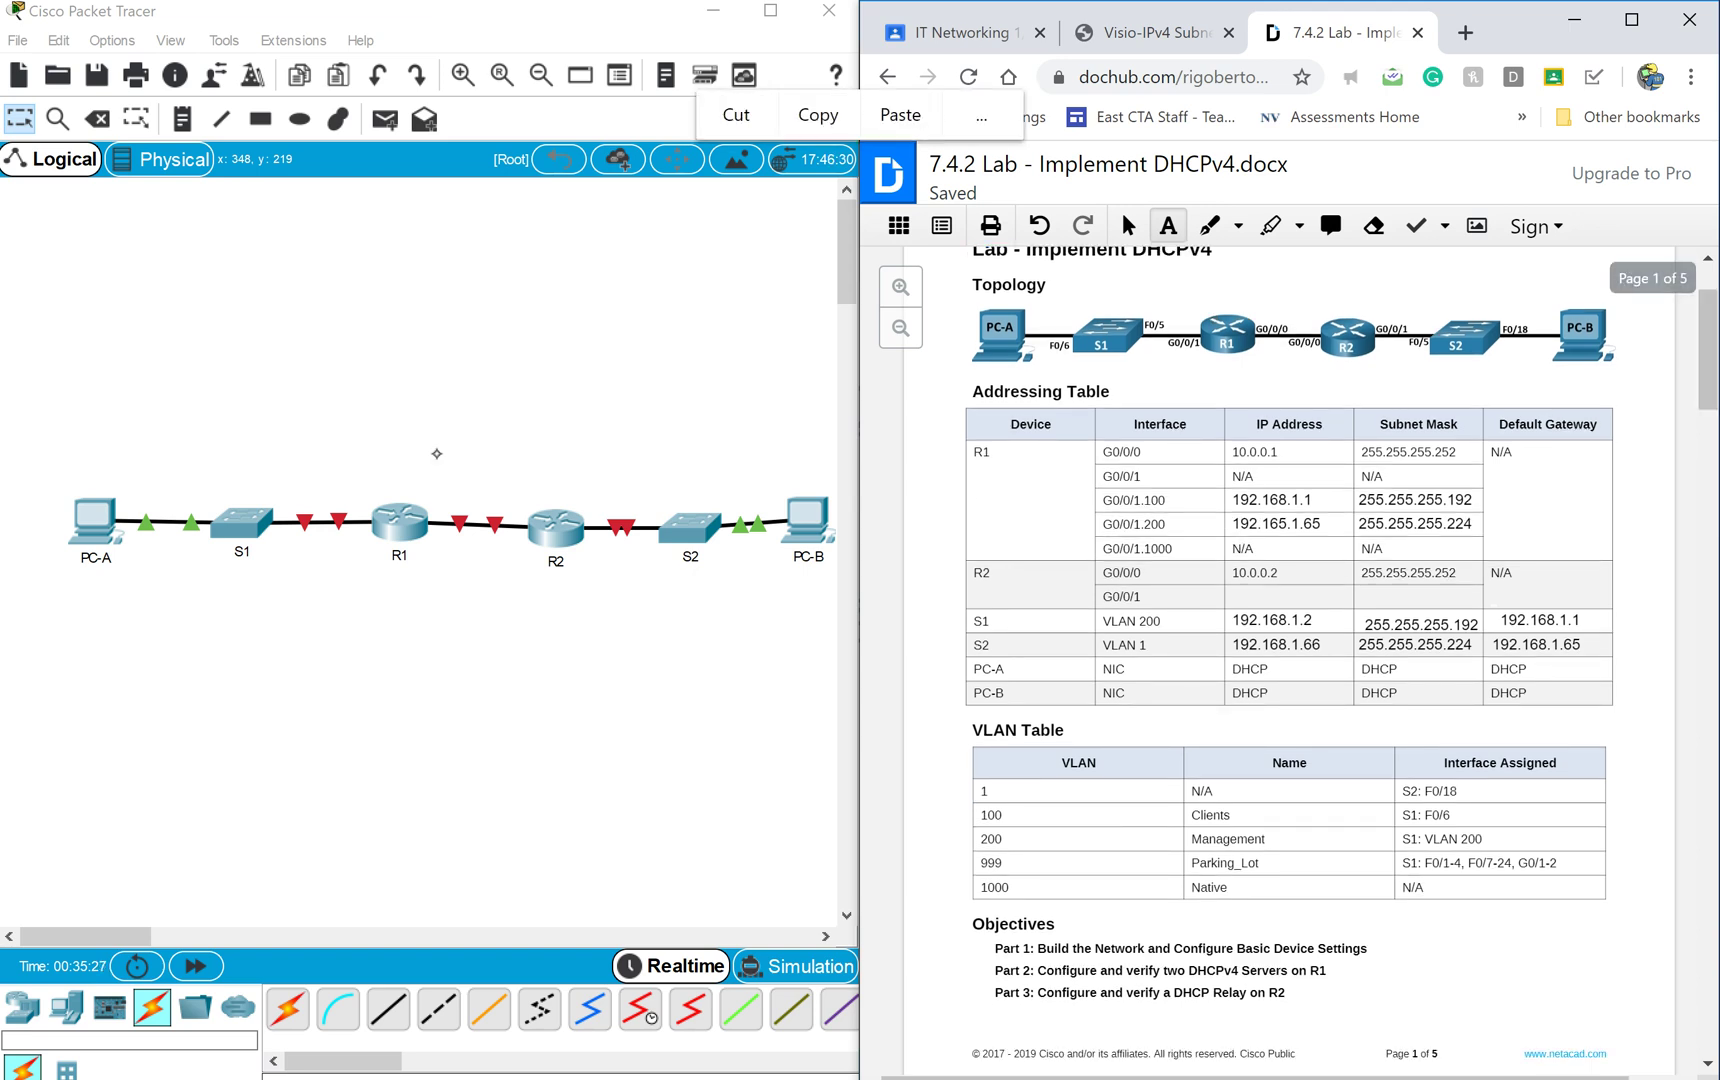
pyautogui.scroll(1, 1289, 660)
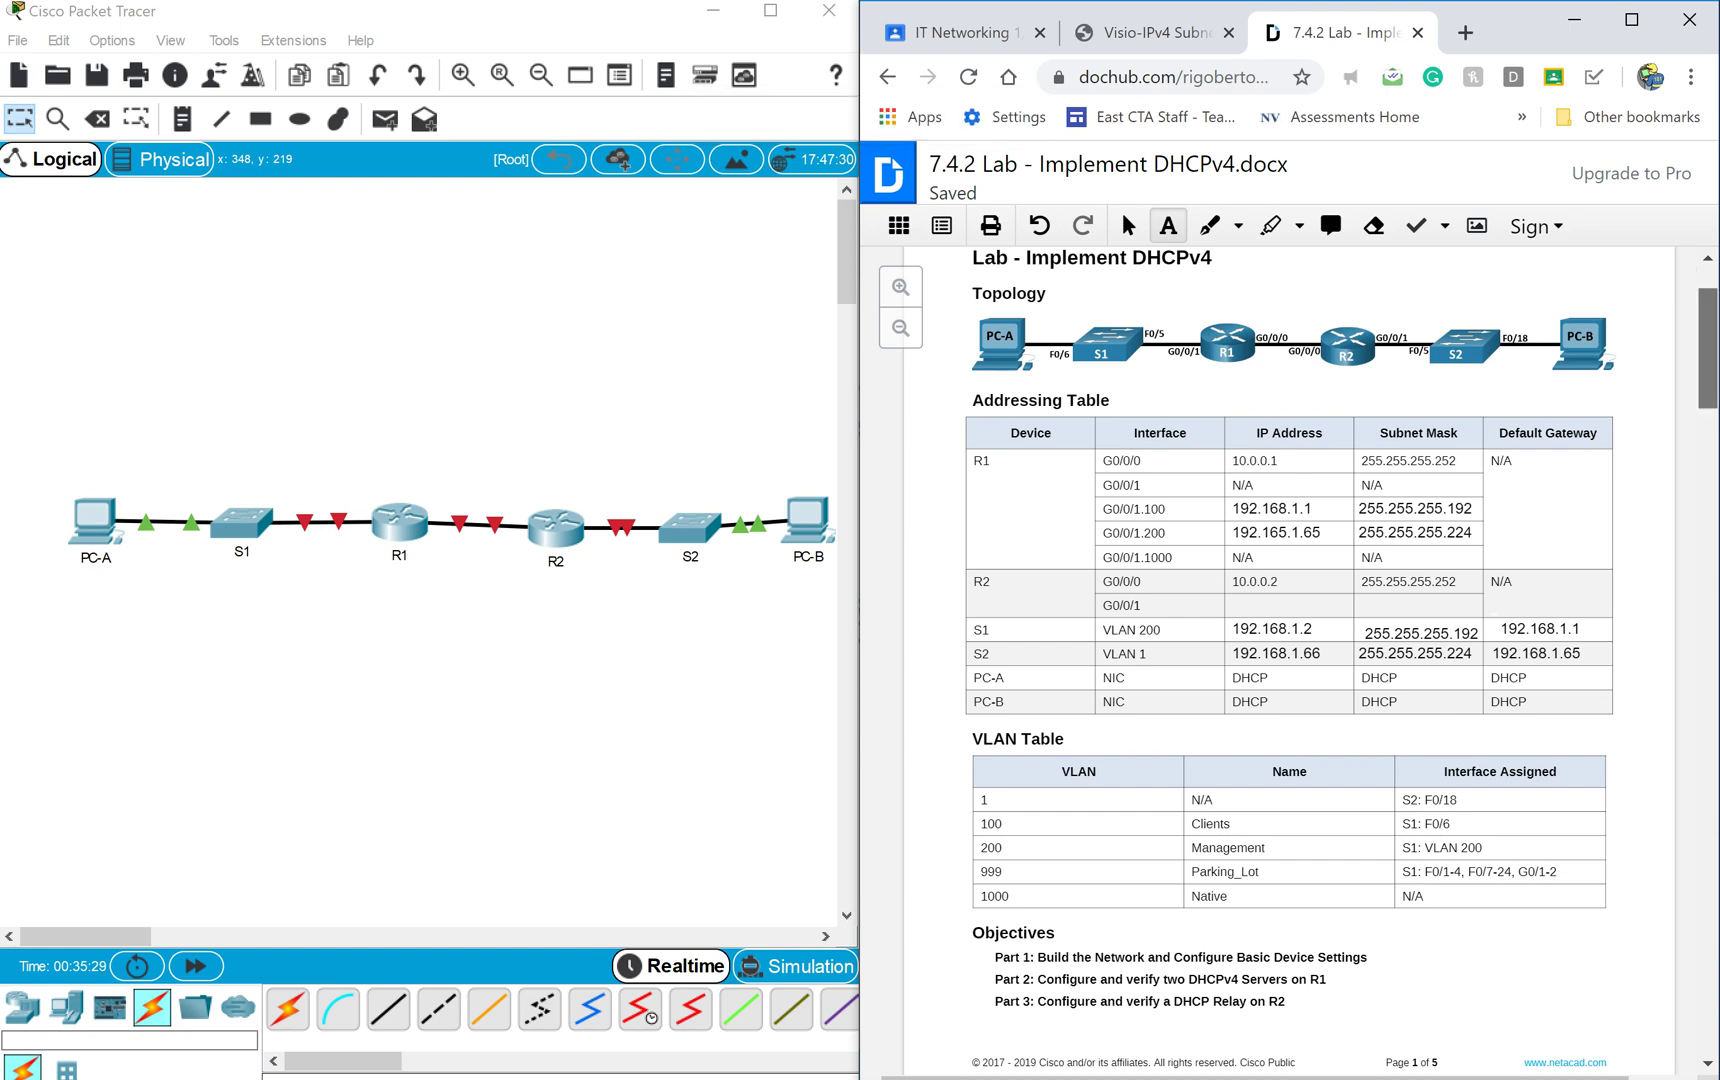
pyautogui.scroll(-10, 1122, 212)
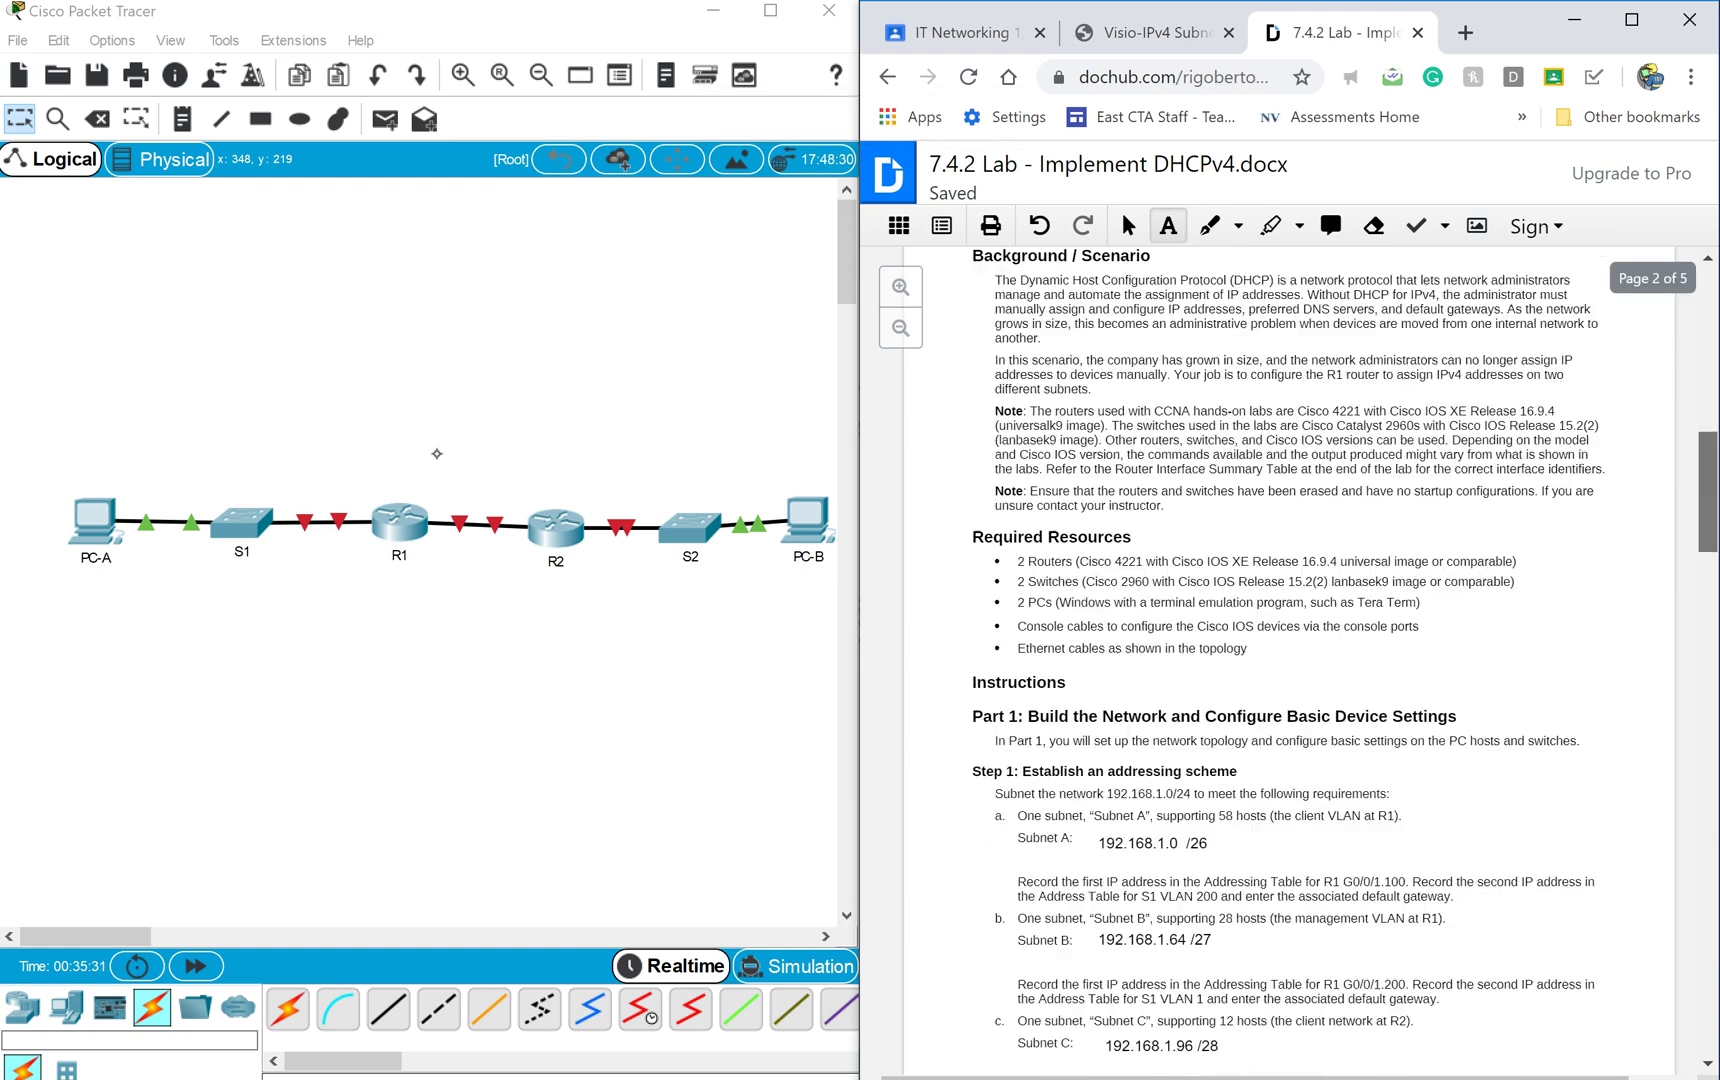
pyautogui.scroll(-4, 1289, 660)
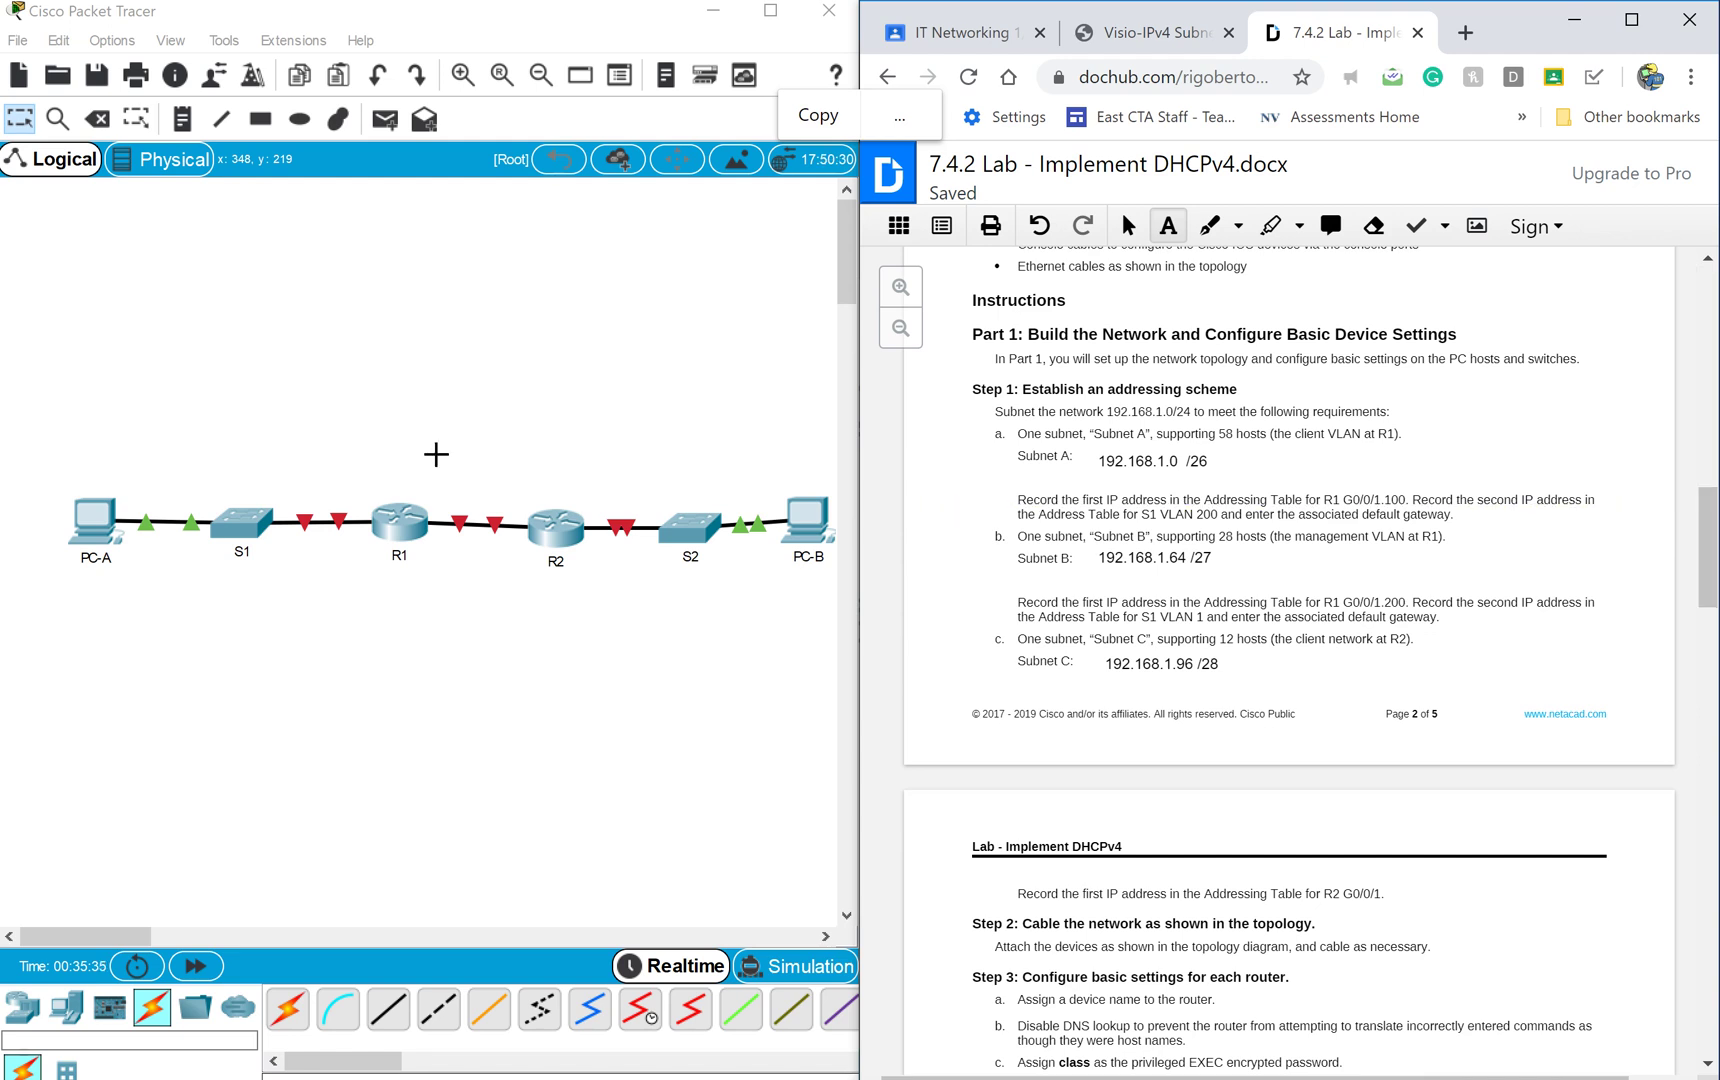
# Switch to the Paint 3D sketch, circle the "/24 256" note and handwrite 192.168.1.0/24 above the subnet circle in blue marker.
pyautogui.click(1256, 1048)
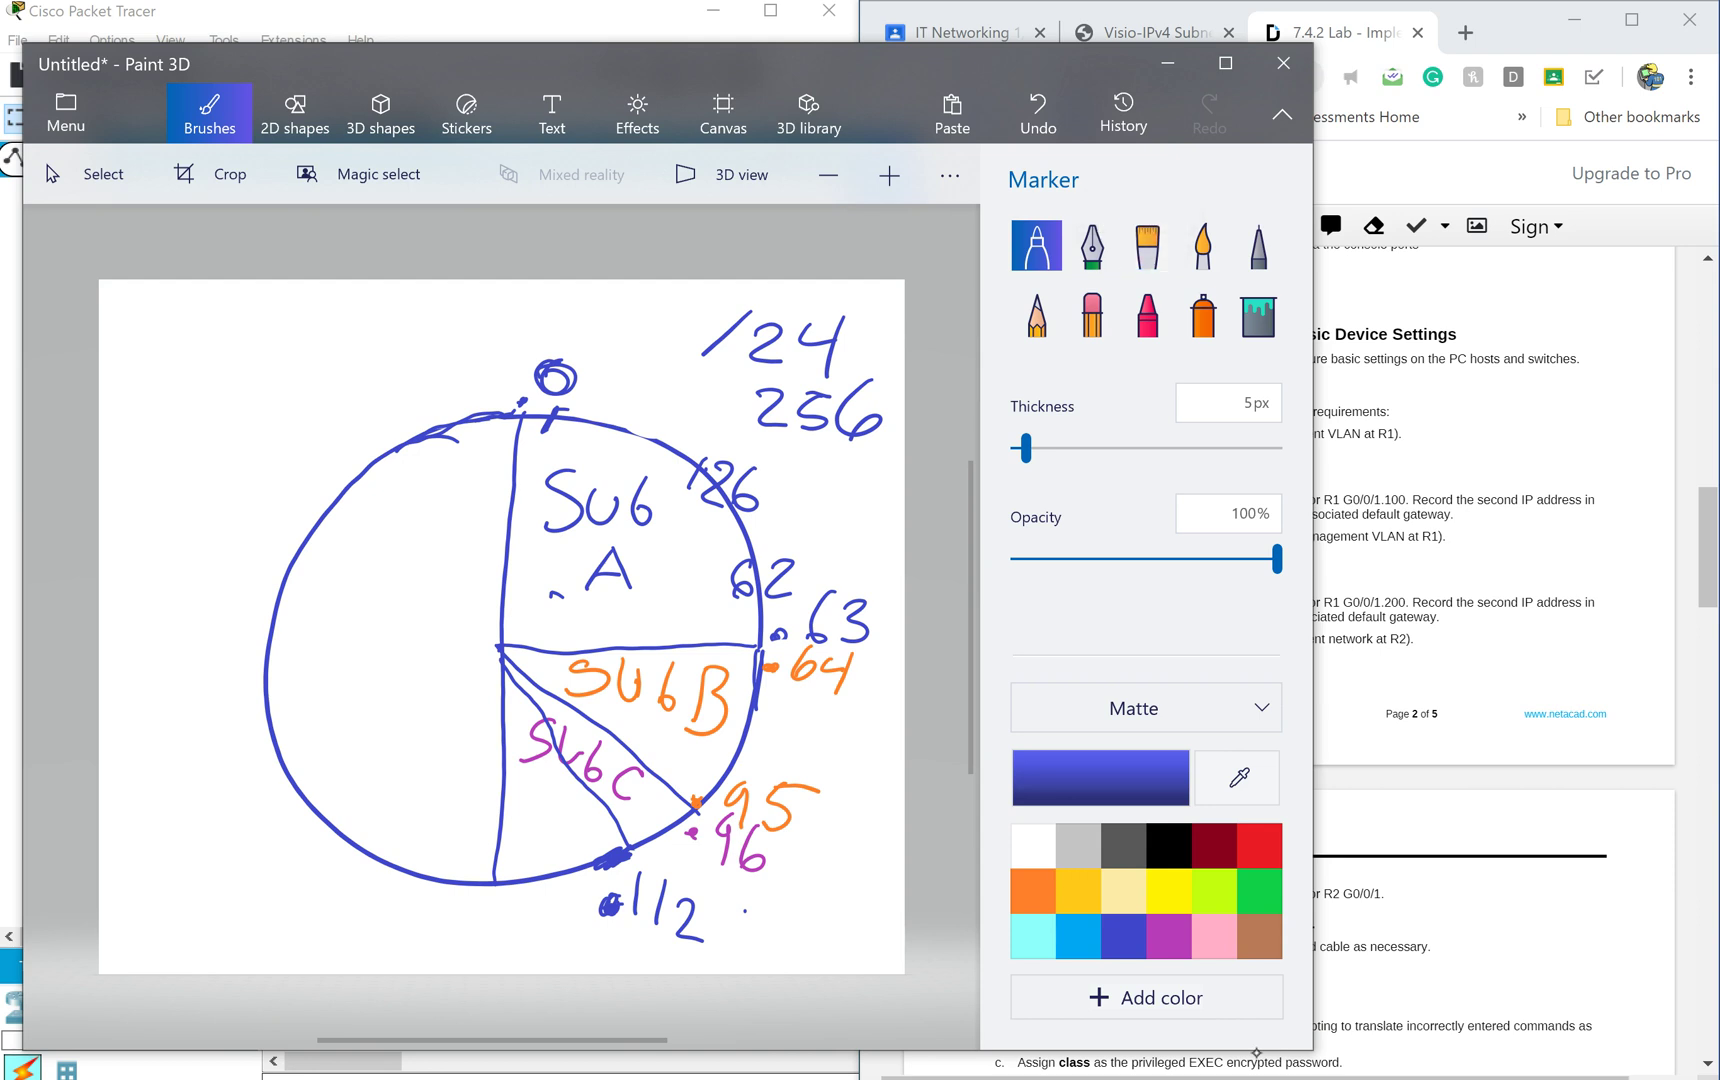
pyautogui.moveTo(840, 466)
pyautogui.mouseDown()
pyautogui.moveTo(668, 366)
pyautogui.moveTo(787, 291)
pyautogui.moveTo(895, 352)
pyautogui.moveTo(870, 458)
pyautogui.moveTo(810, 452)
pyautogui.mouseUp()
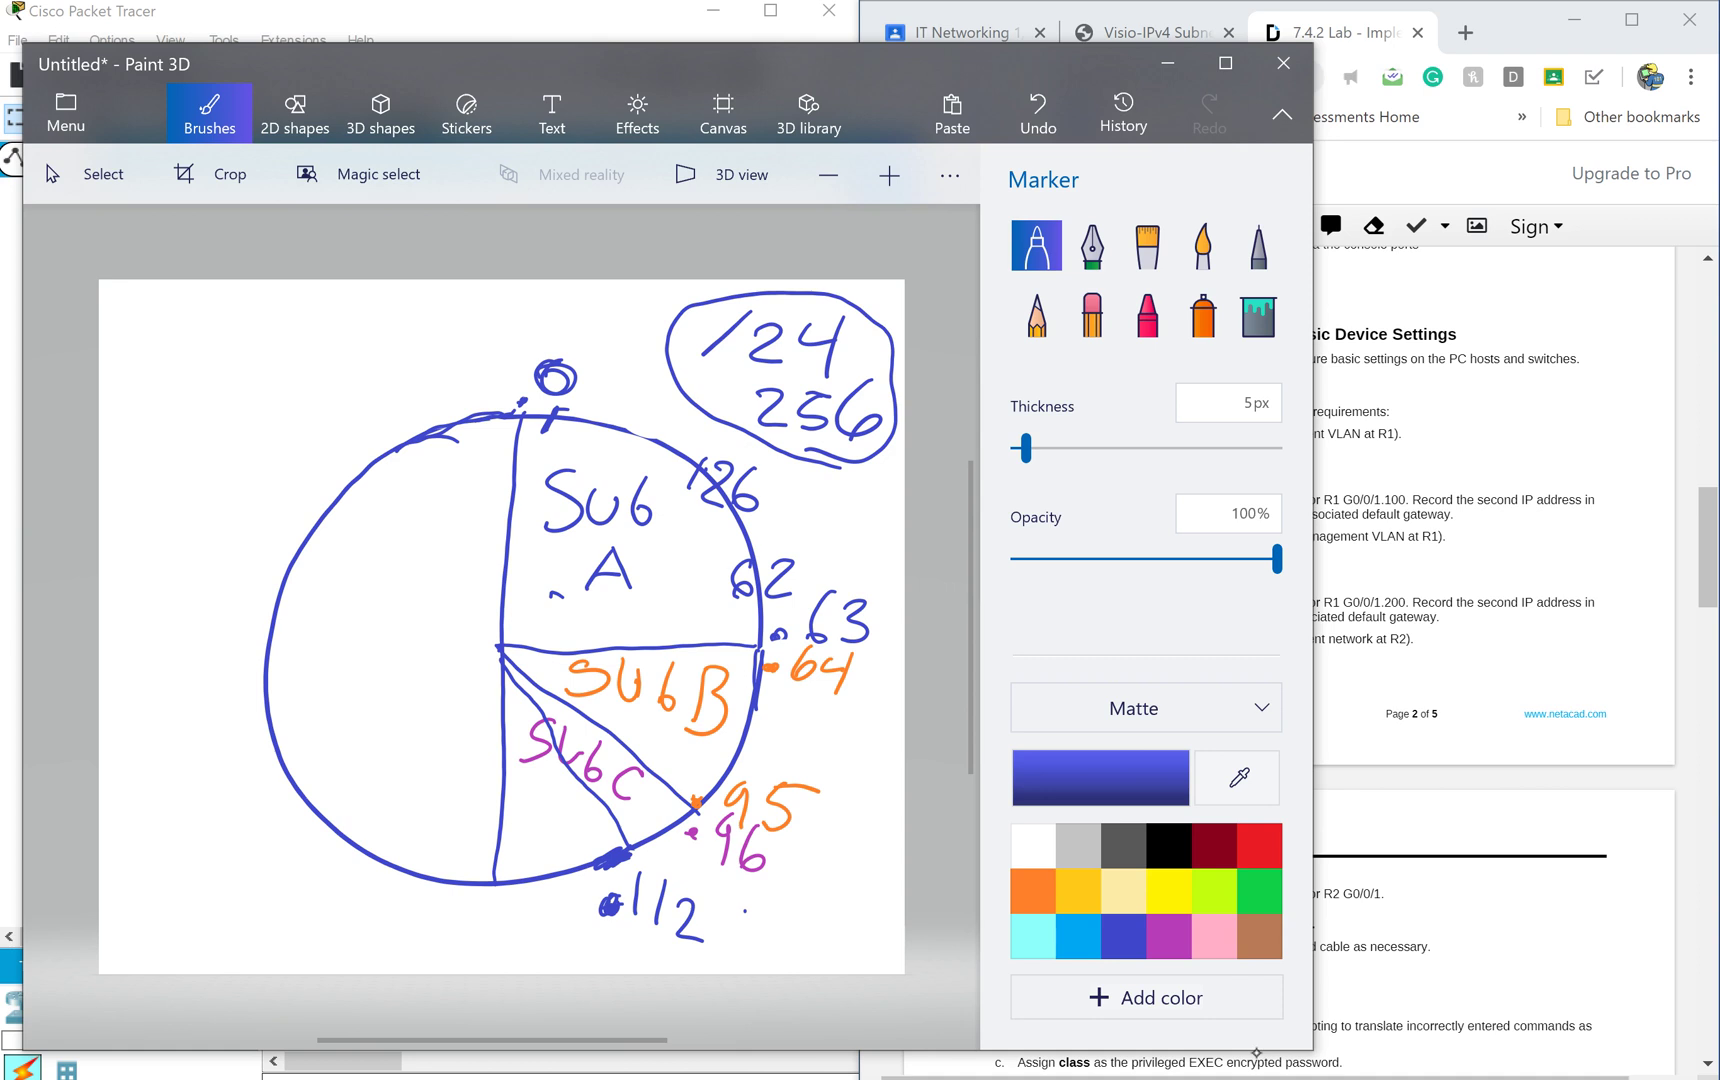
pyautogui.moveTo(115, 290)
pyautogui.mouseDown()
pyautogui.moveTo(120, 331)
pyautogui.moveTo(245, 337)
pyautogui.mouseUp()
pyautogui.click(213, 332)
pyautogui.moveTo(278, 293)
pyautogui.mouseDown()
pyautogui.moveTo(257, 330)
pyautogui.moveTo(318, 300)
pyautogui.moveTo(389, 310)
pyautogui.moveTo(386, 335)
pyautogui.moveTo(444, 300)
pyautogui.moveTo(468, 330)
pyautogui.moveTo(566, 308)
pyautogui.moveTo(572, 334)
pyautogui.mouseUp()
pyautogui.click(358, 338)
pyautogui.click(412, 327)
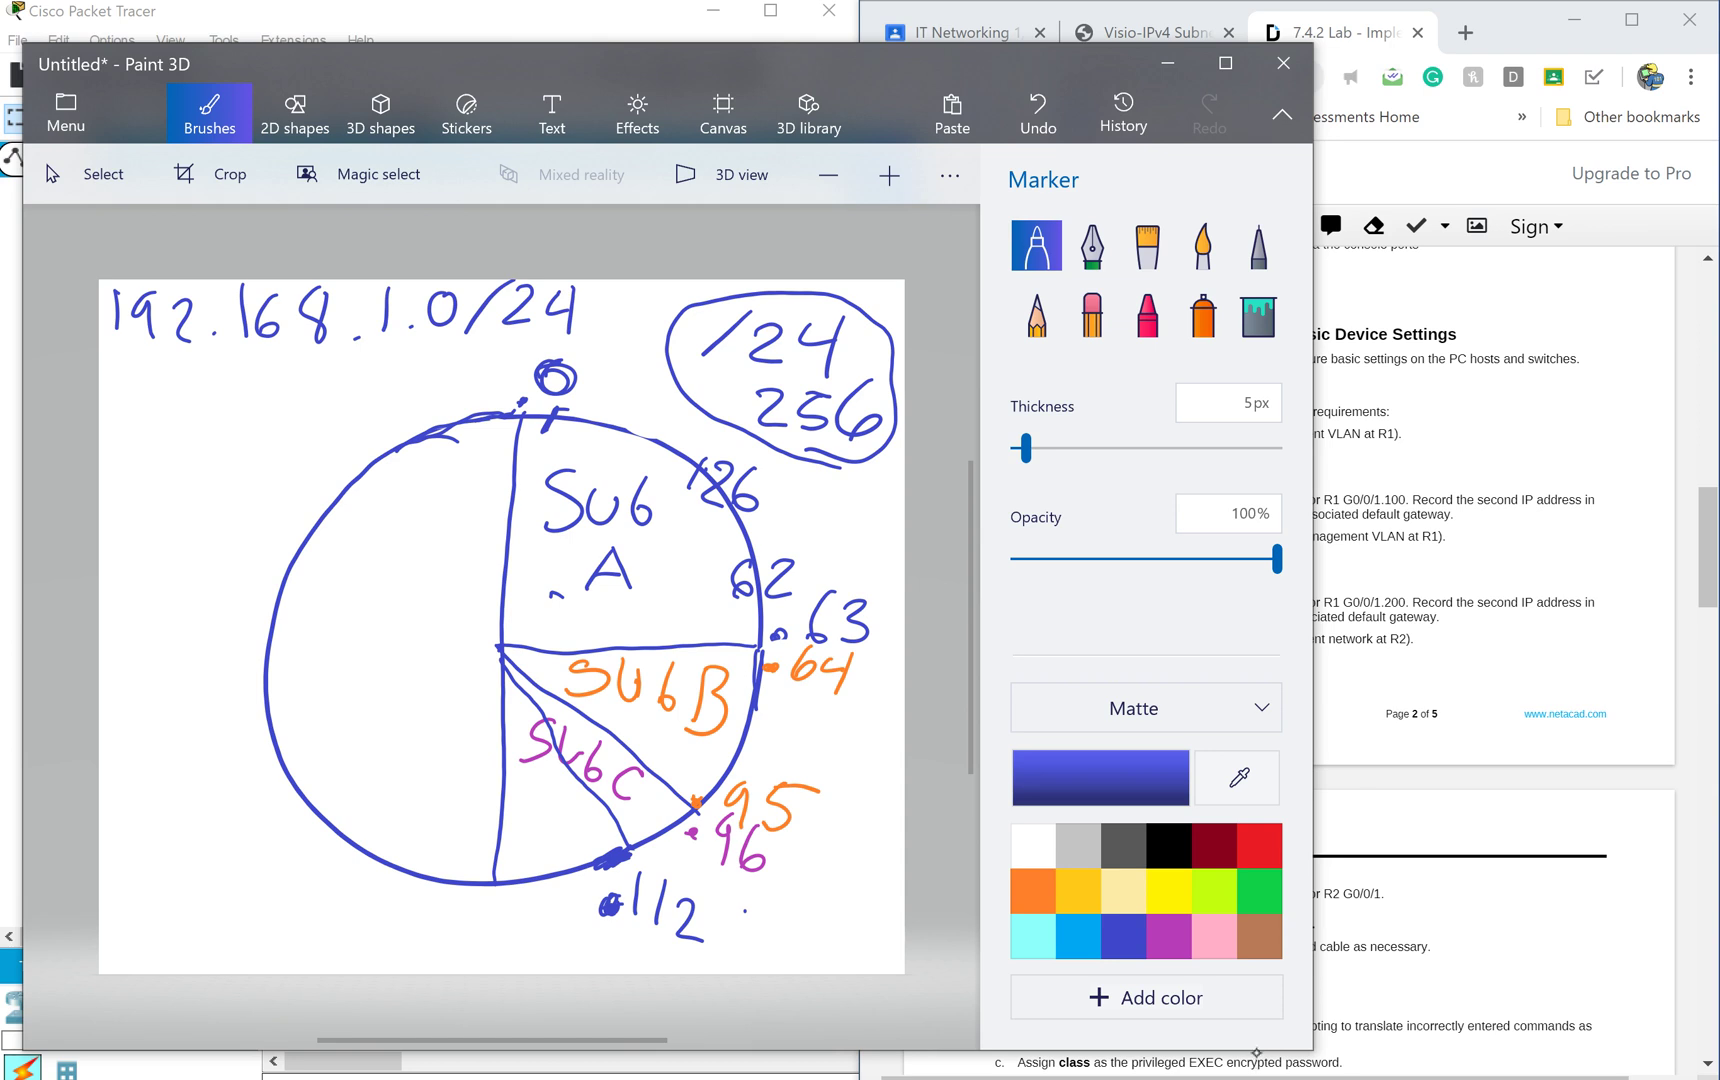
pyautogui.click(1256, 1052)
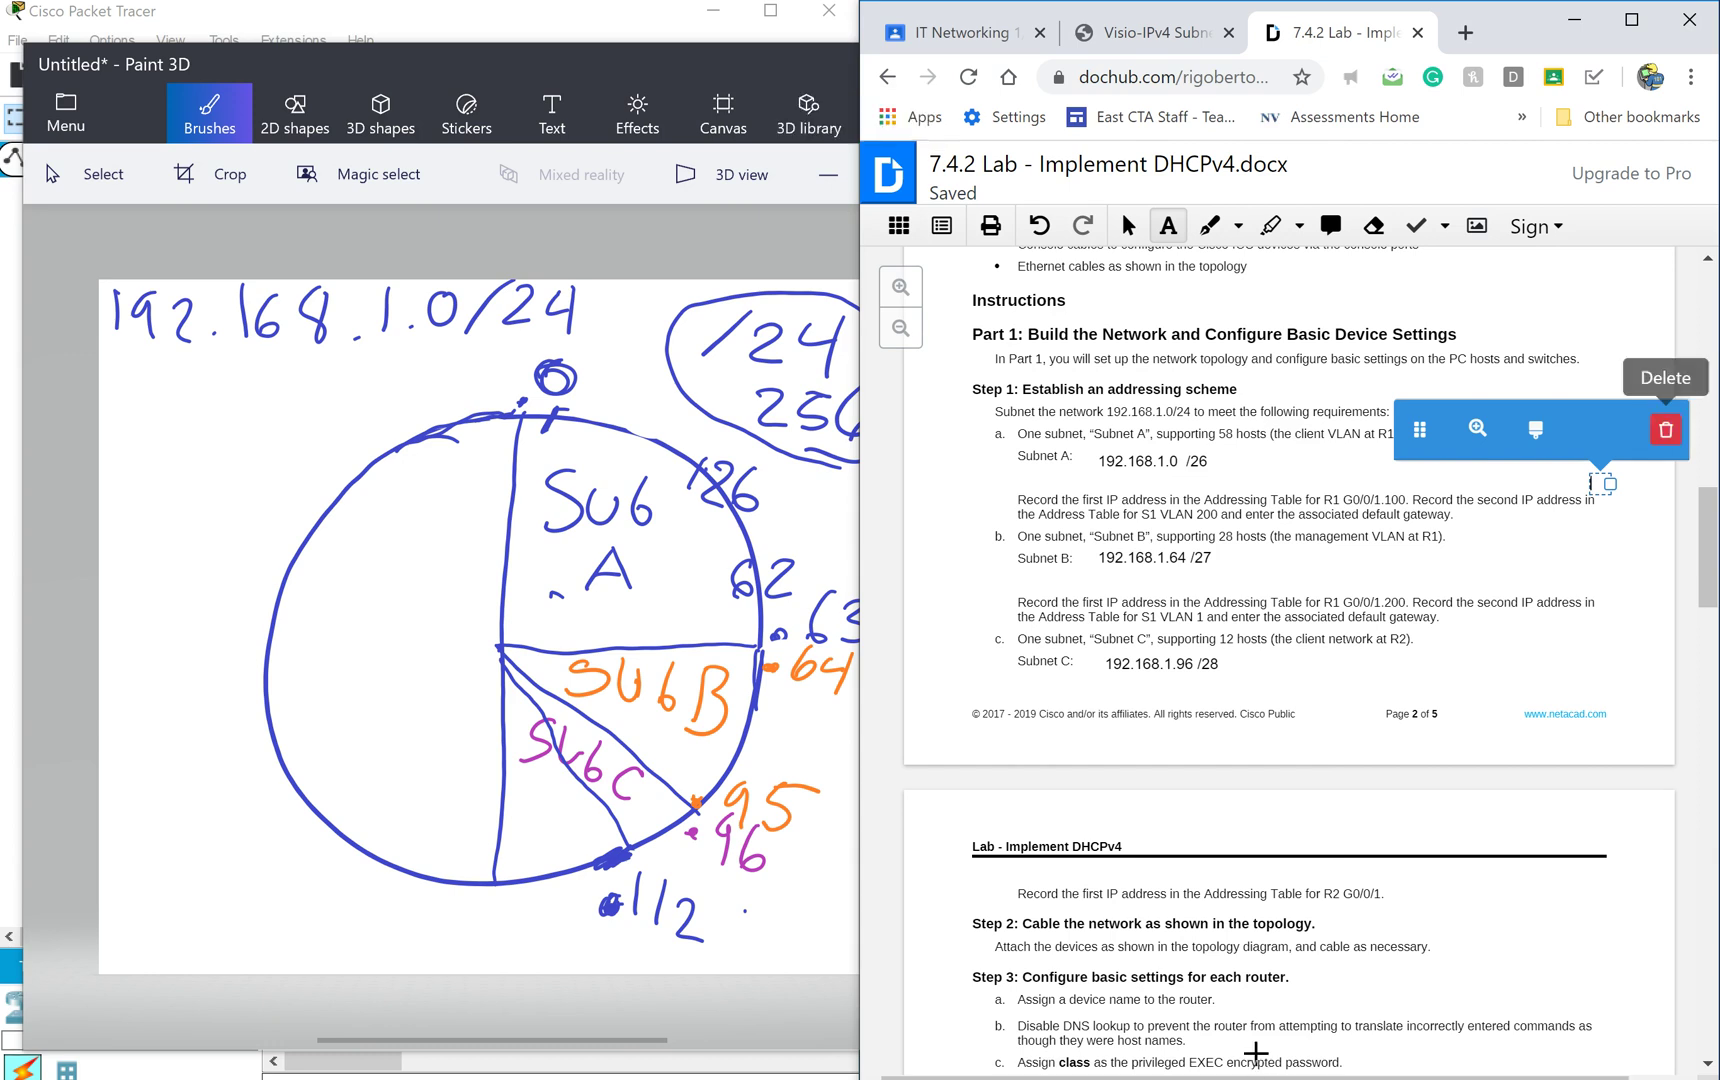
pyautogui.click(1666, 430)
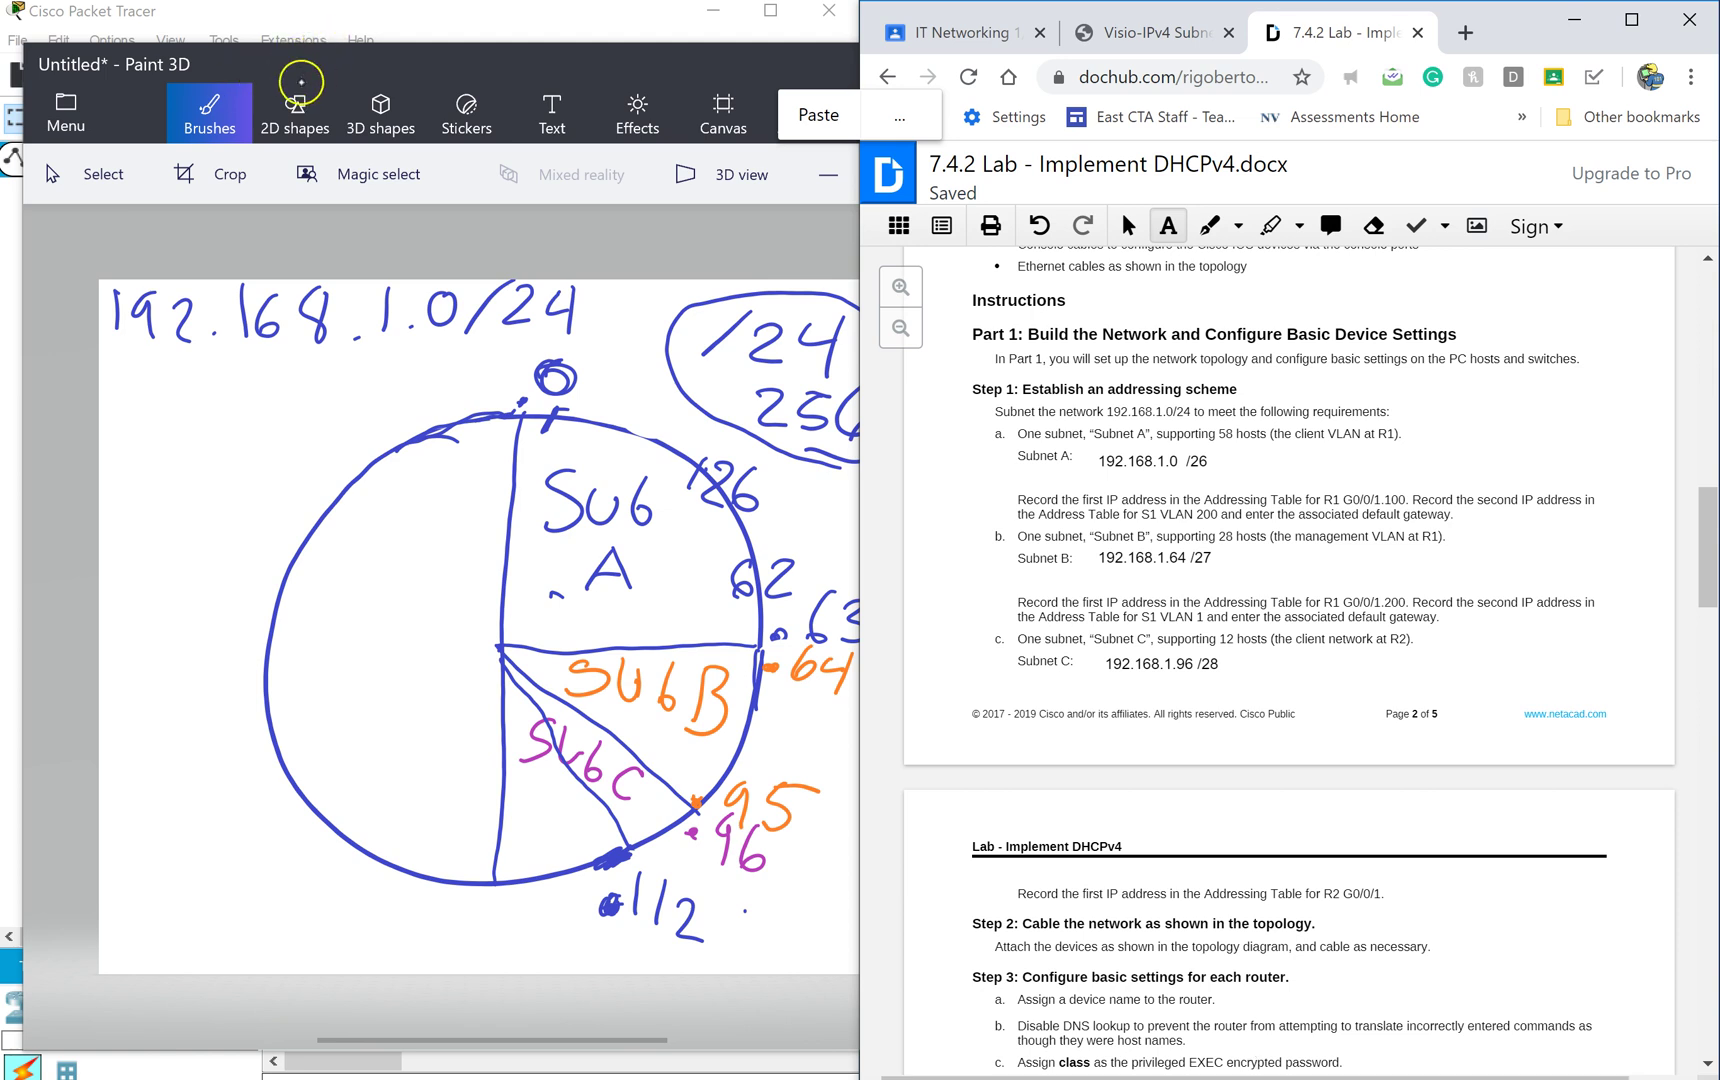
pyautogui.click(752, 63)
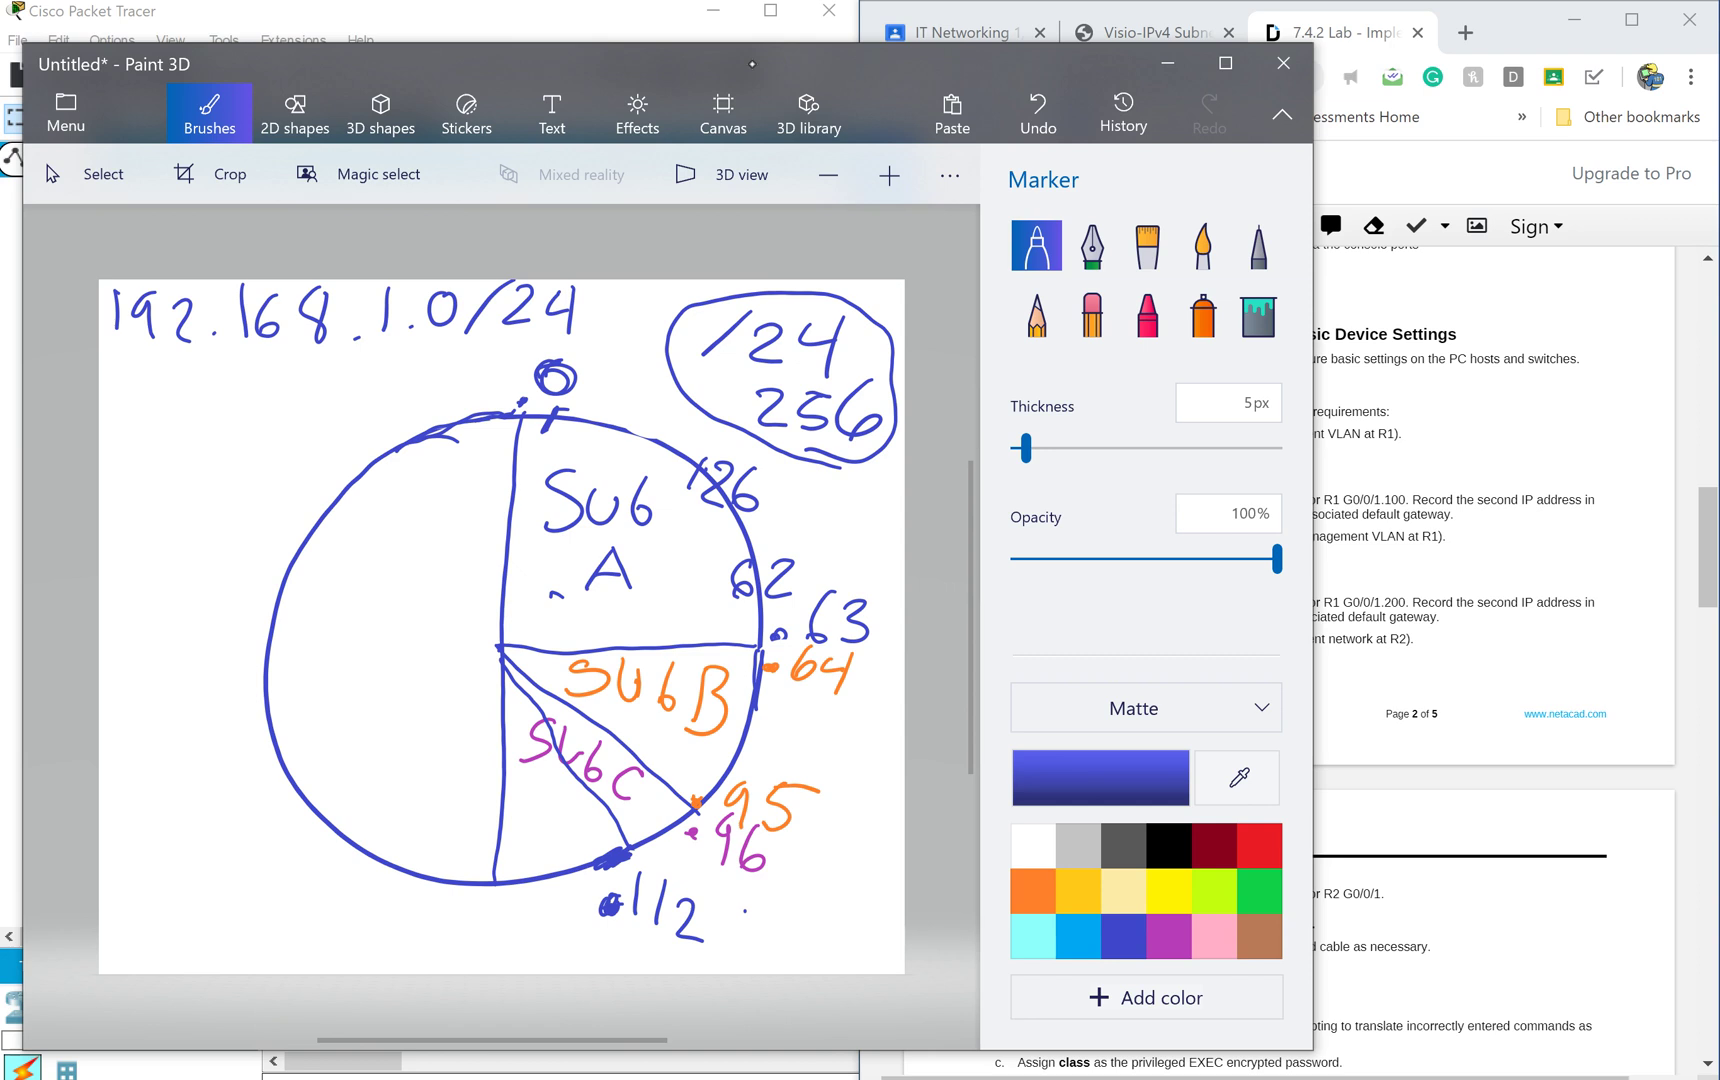
pyautogui.rightClick(1480, 166)
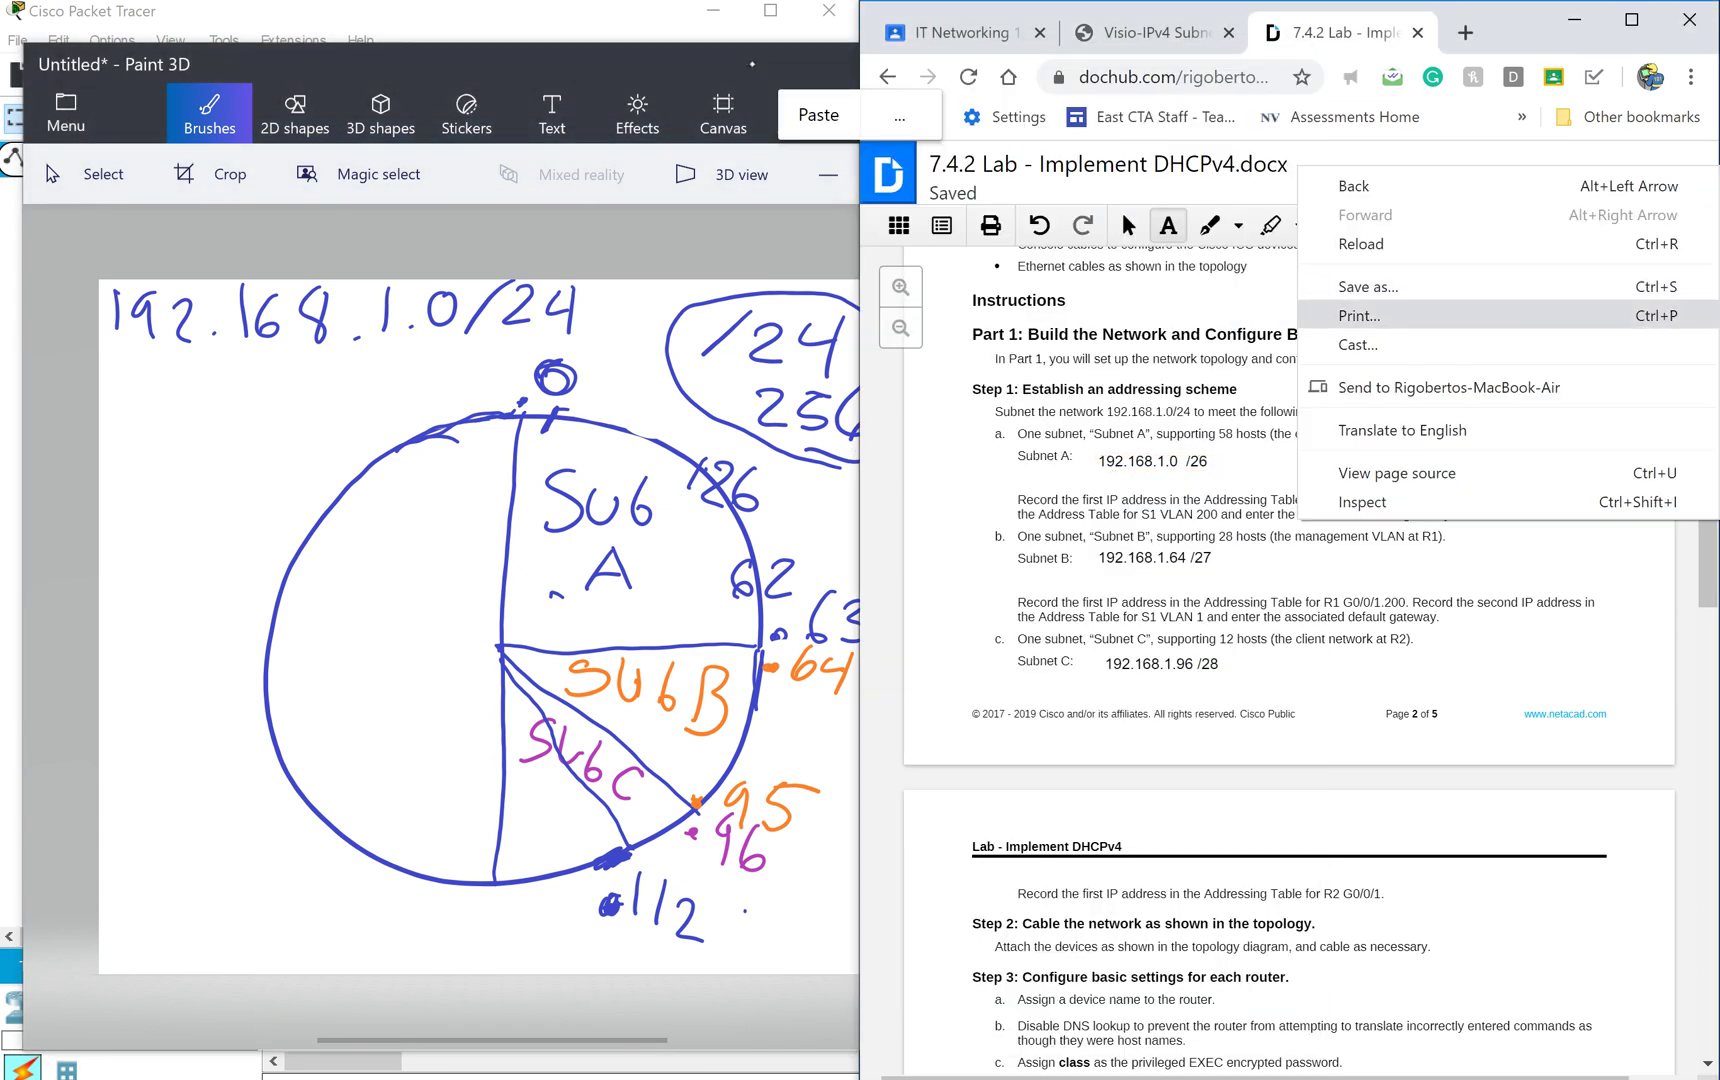
pyautogui.click(915, 545)
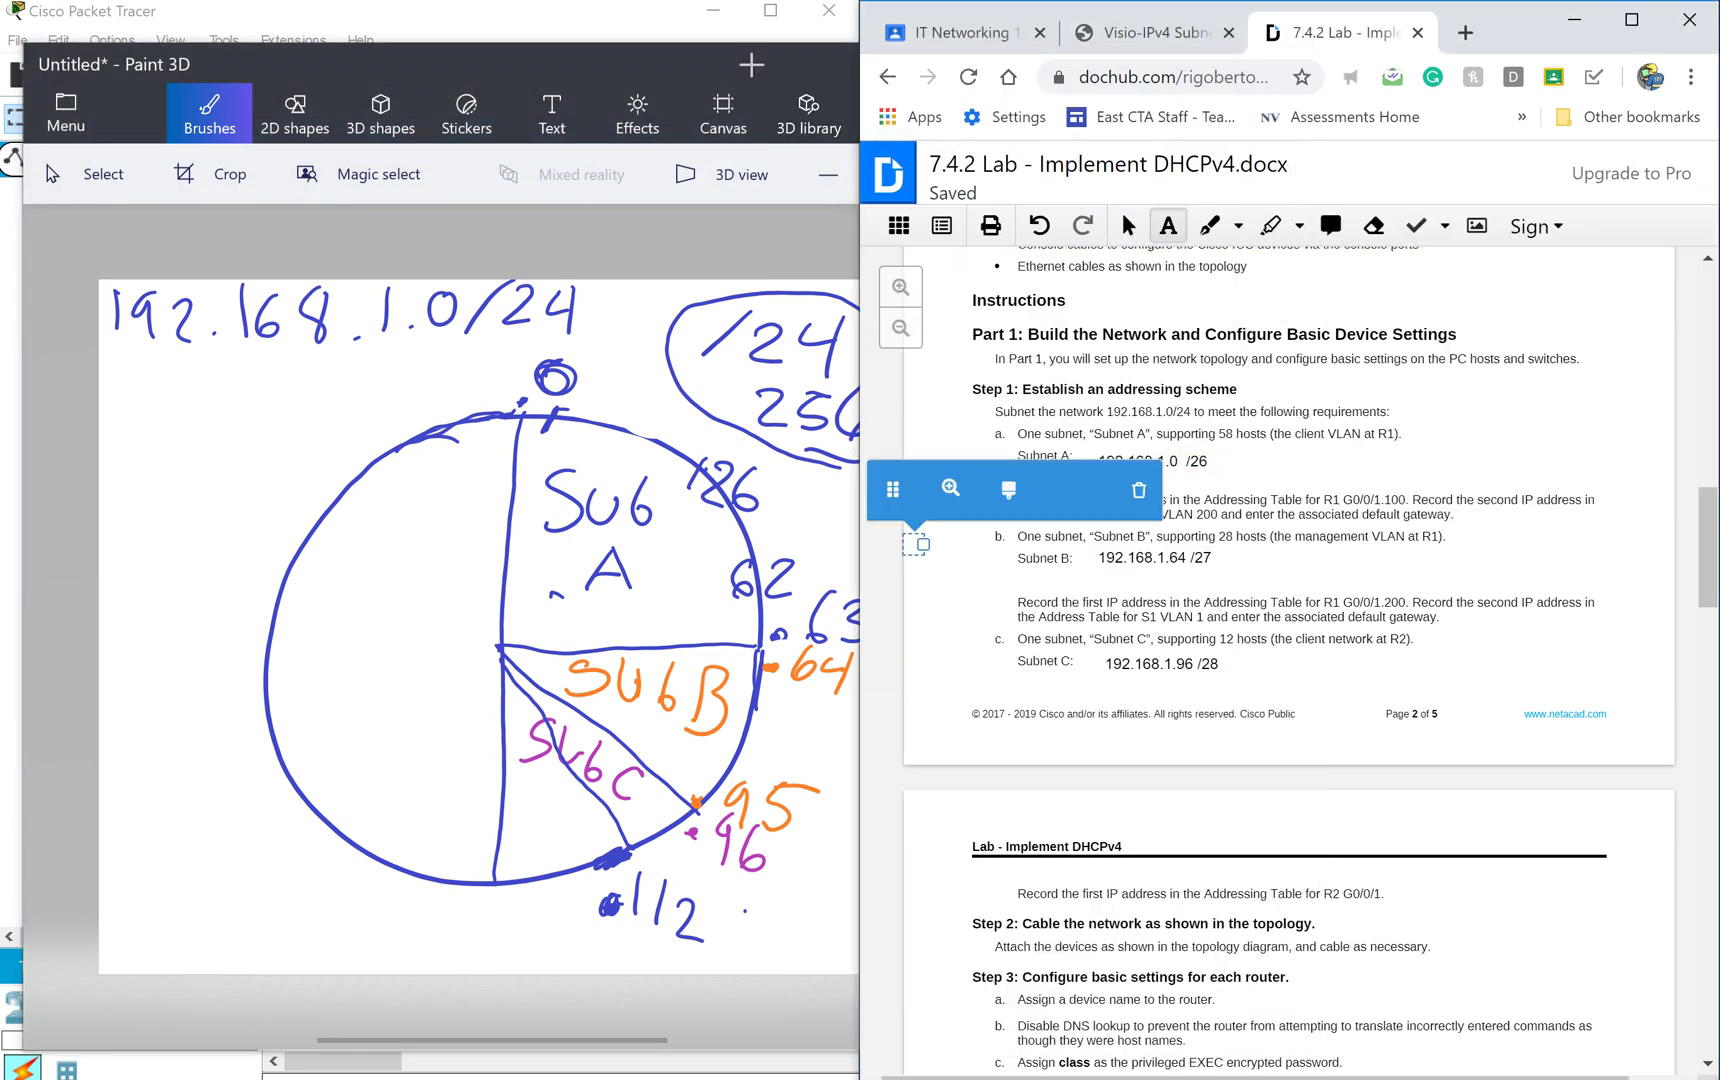
pyautogui.click(1138, 490)
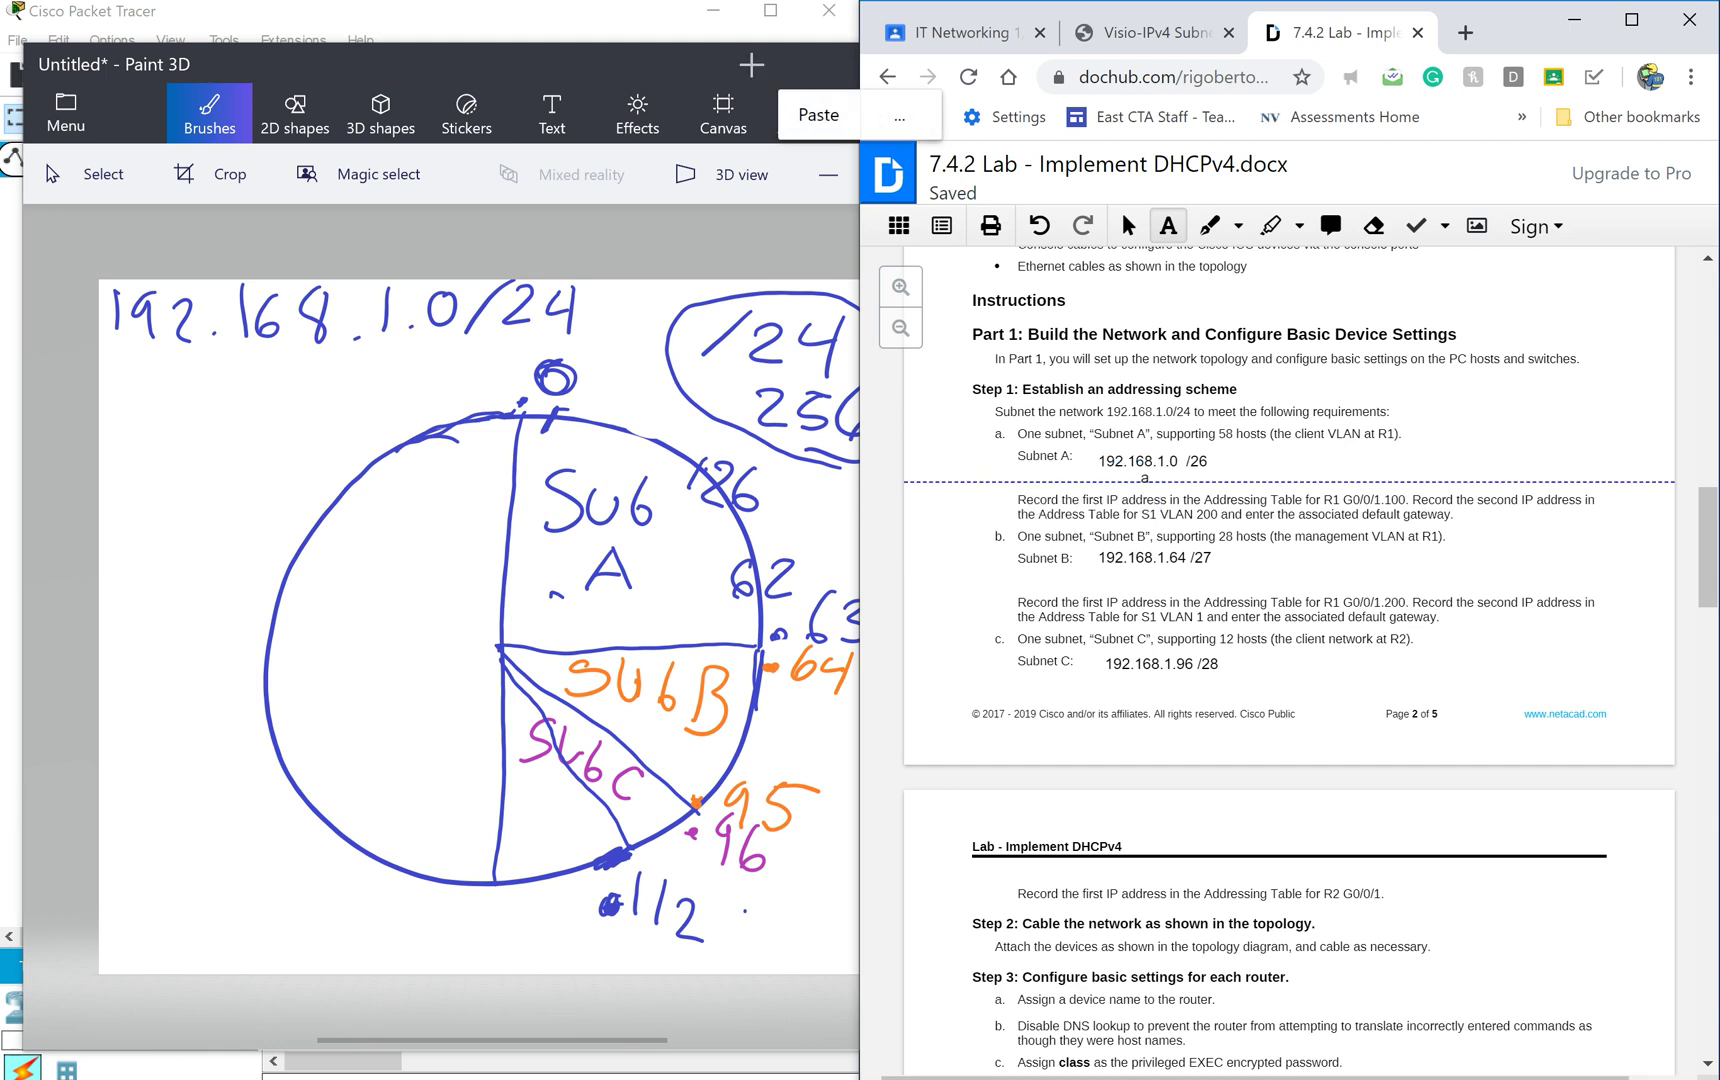
# Switch to the packetlife.net IPv4 Subnetting sheet in the browser and examine its subnets table and proportion chart.
pyautogui.click(622, 48)
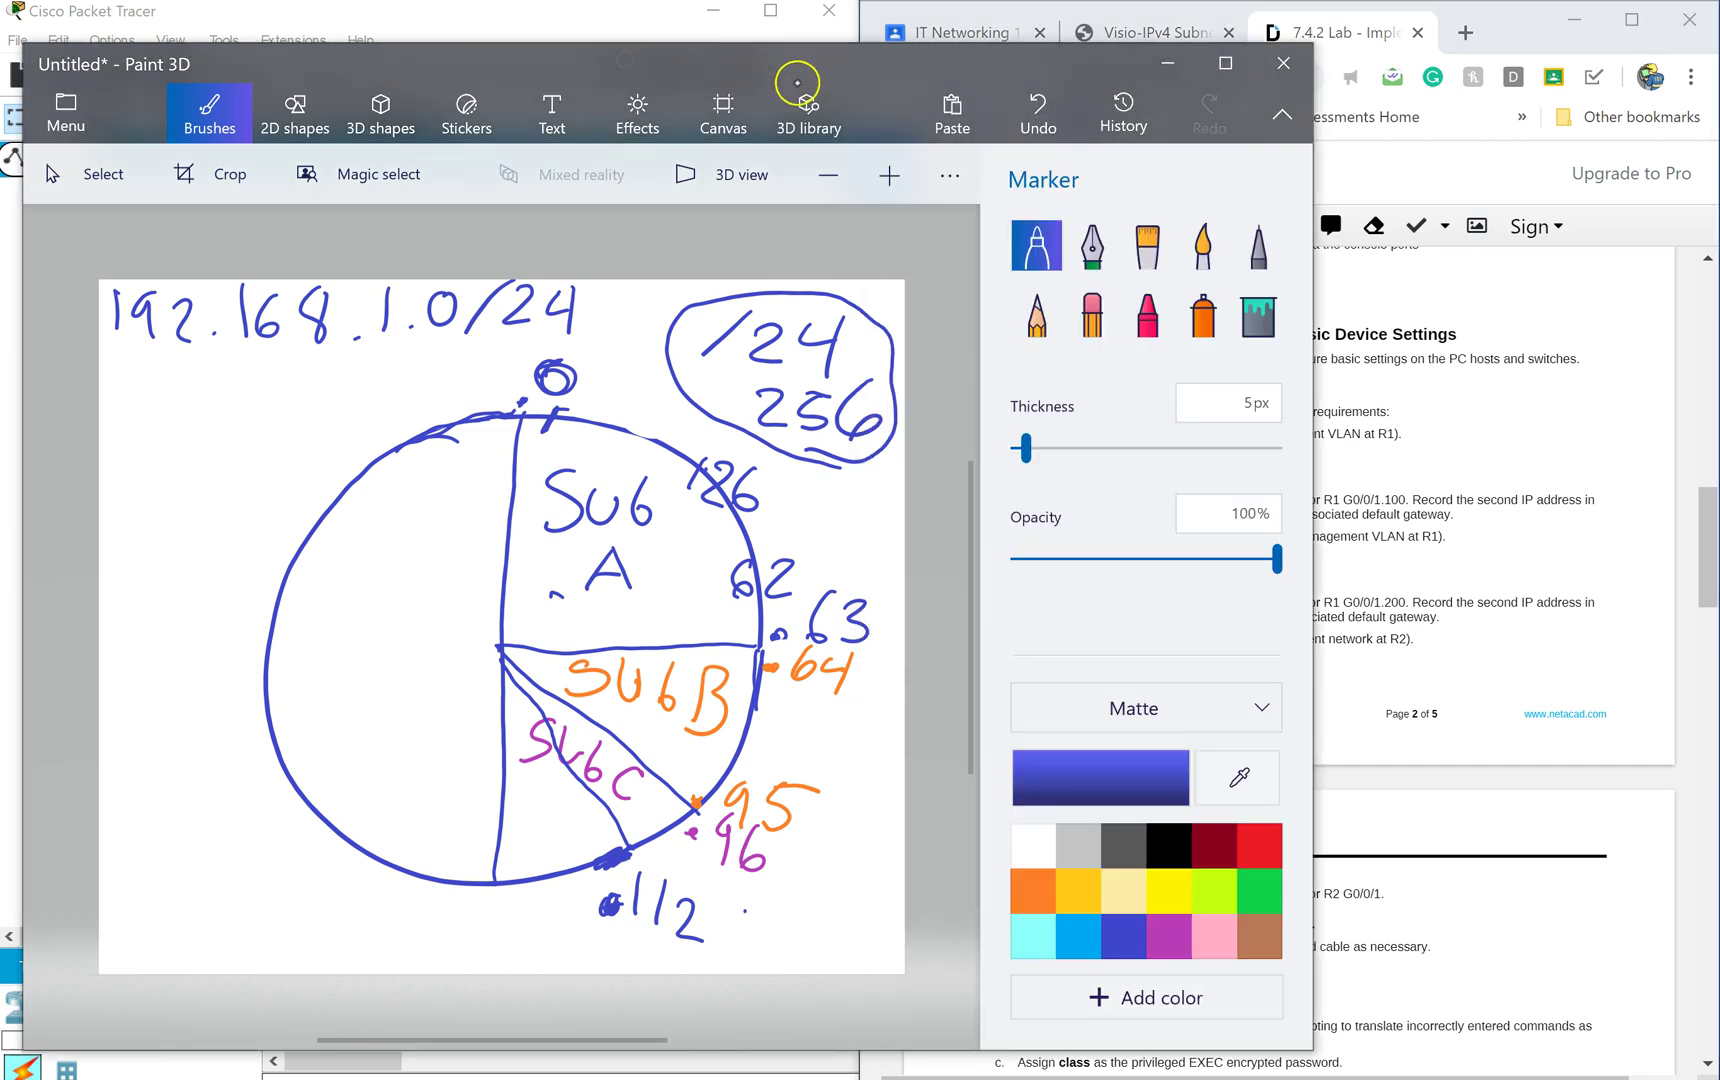
pyautogui.click(1156, 33)
pyautogui.click(1156, 33)
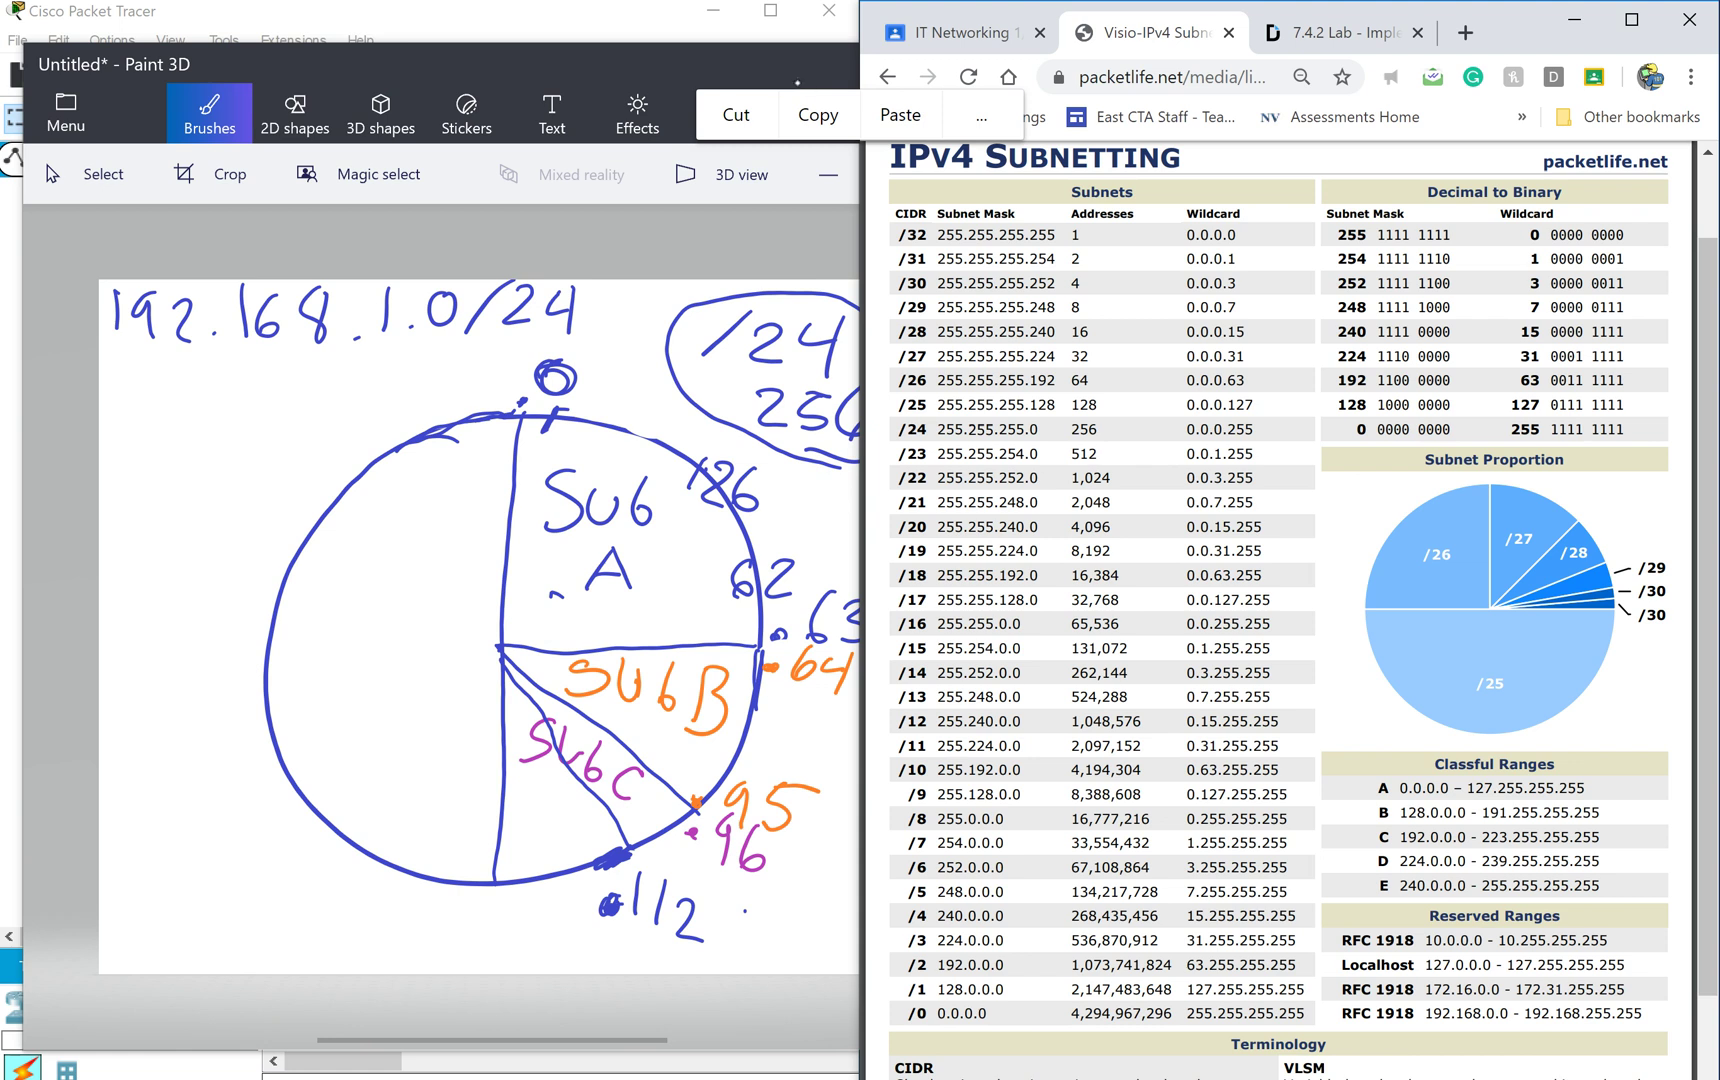
# In the Paint 3D sketch, mark dots at the start of the Sub A slice near 0 and beside 62.
pyautogui.click(627, 76)
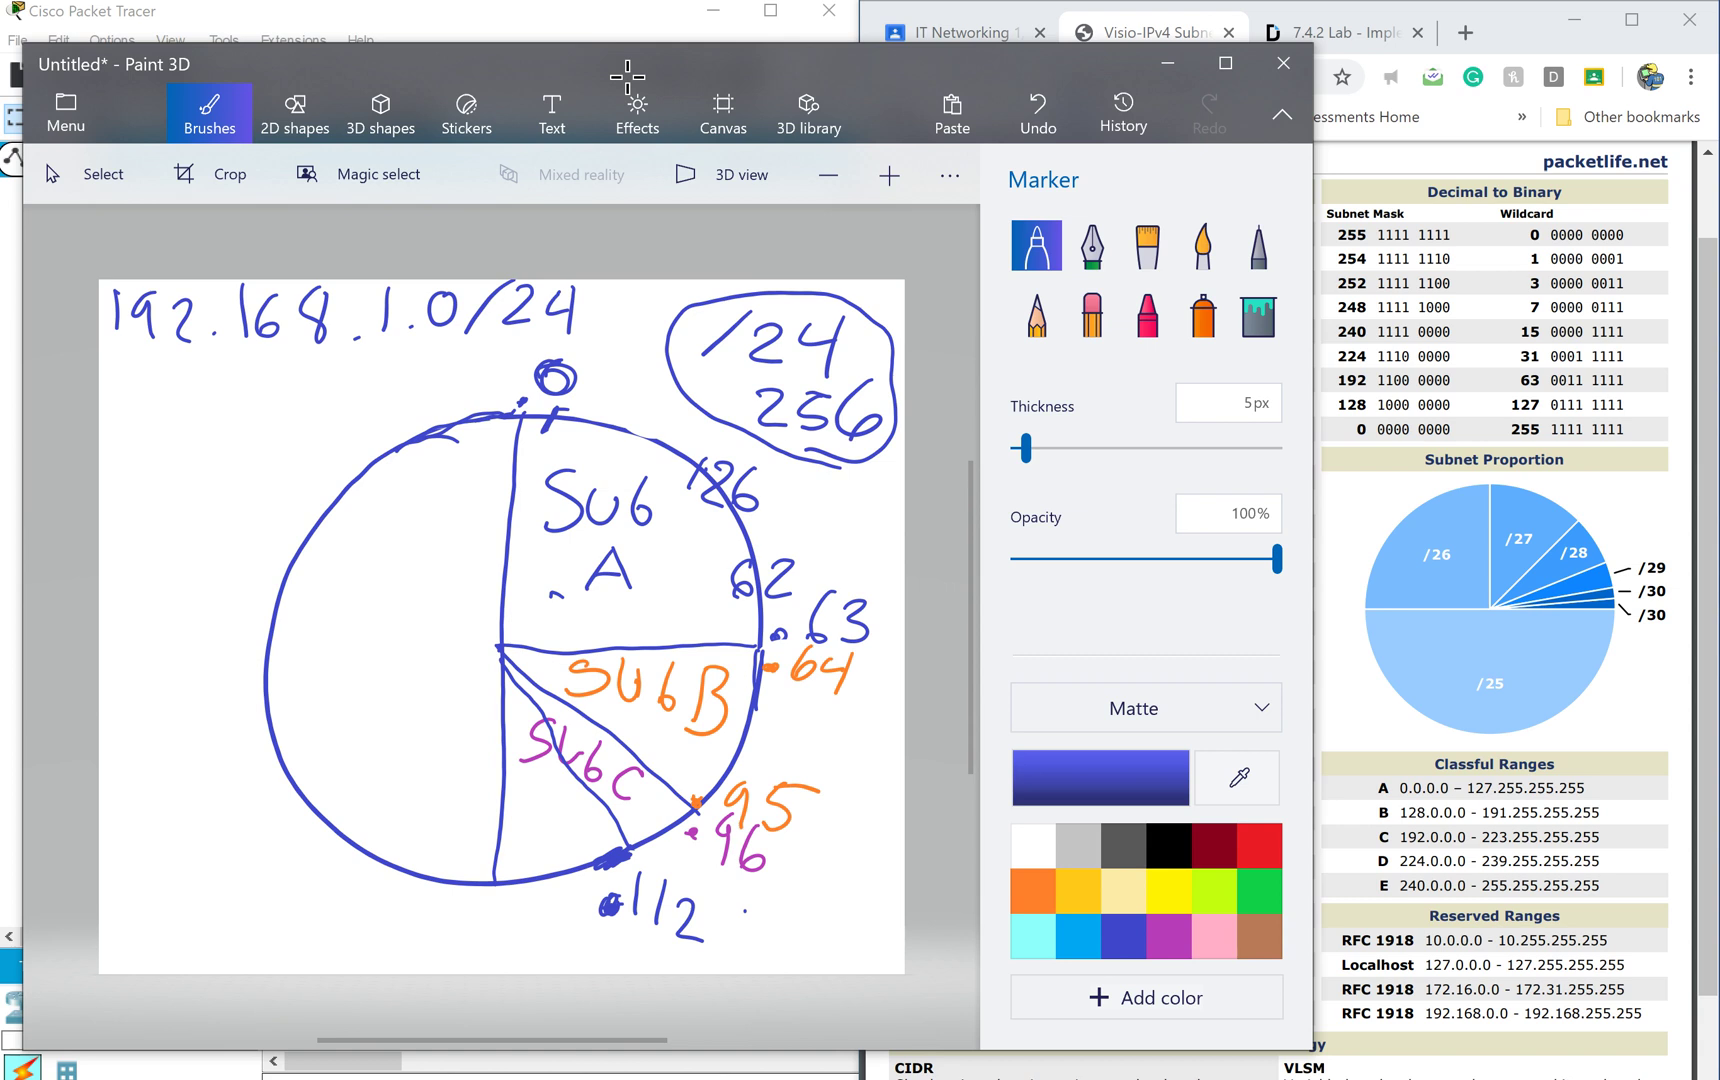
pyautogui.click(529, 434)
pyautogui.click(521, 411)
pyautogui.click(713, 596)
# Compare the lab's Subnet A, B and C requirements with the IPv4 Subnetting sheet and the subnet circle sketch.
pyautogui.click(1345, 33)
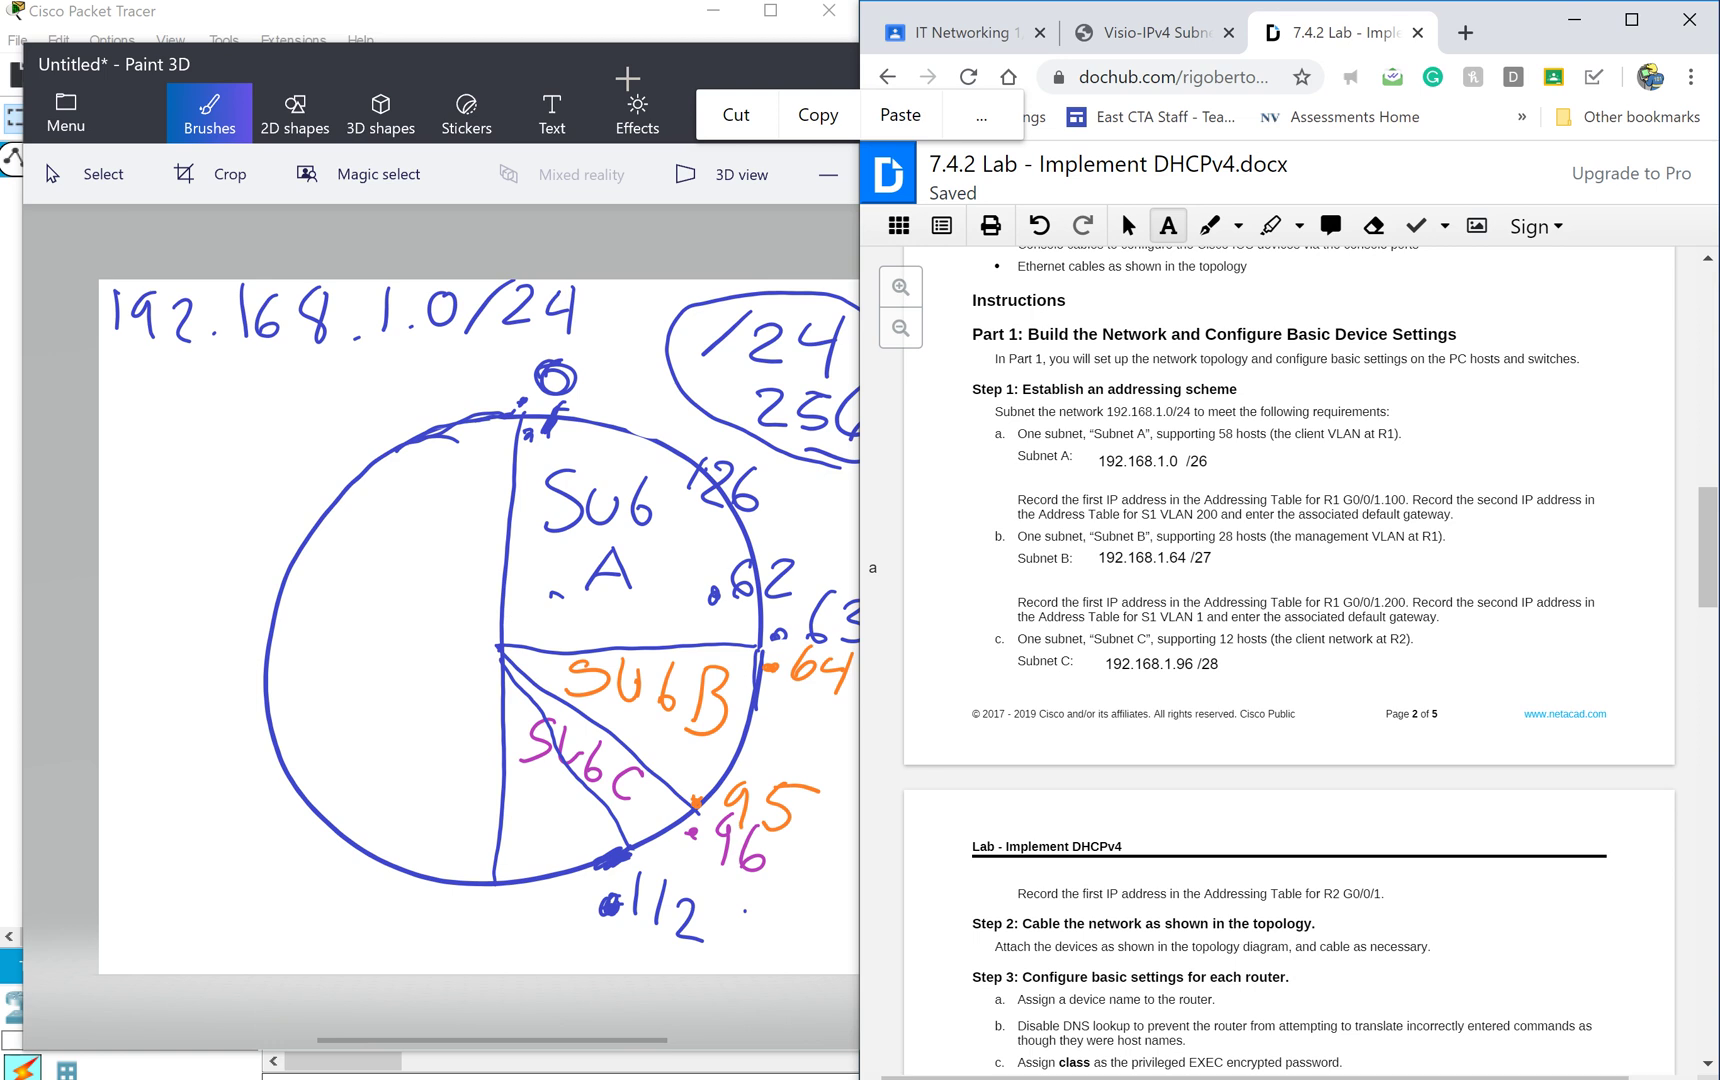
pyautogui.click(1155, 33)
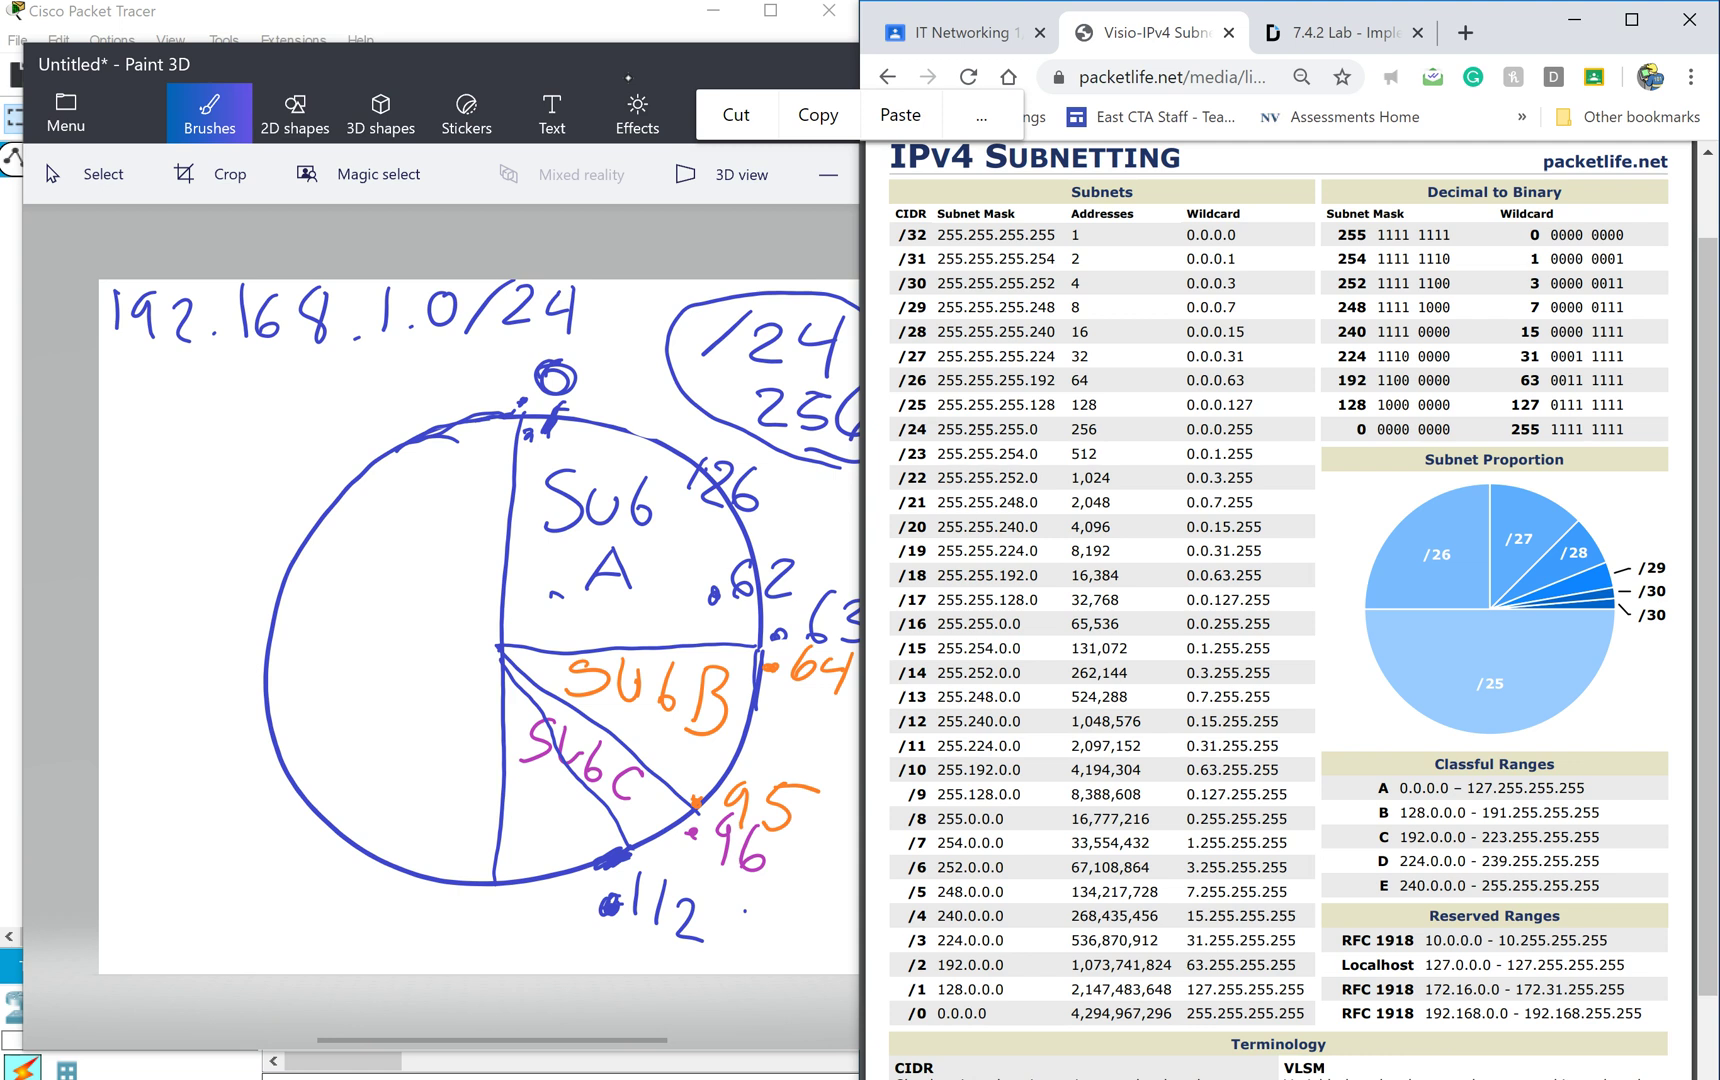
pyautogui.click(622, 78)
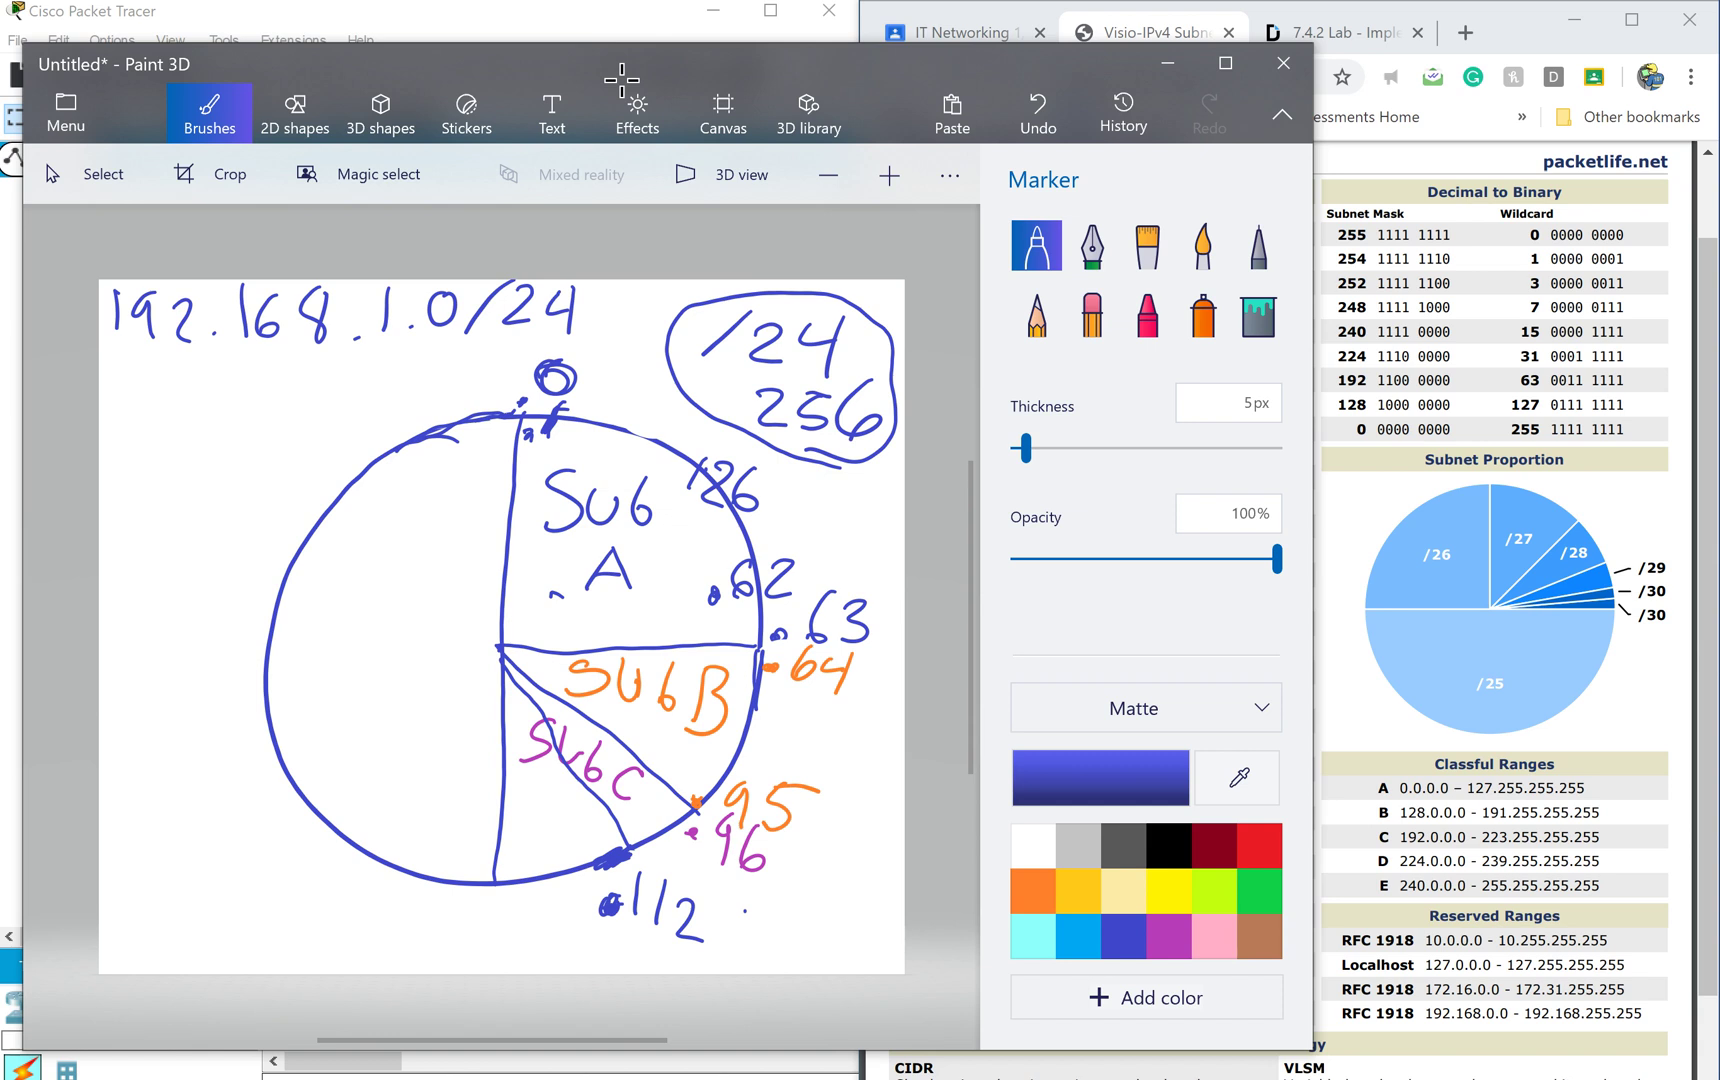
pyautogui.click(1518, 28)
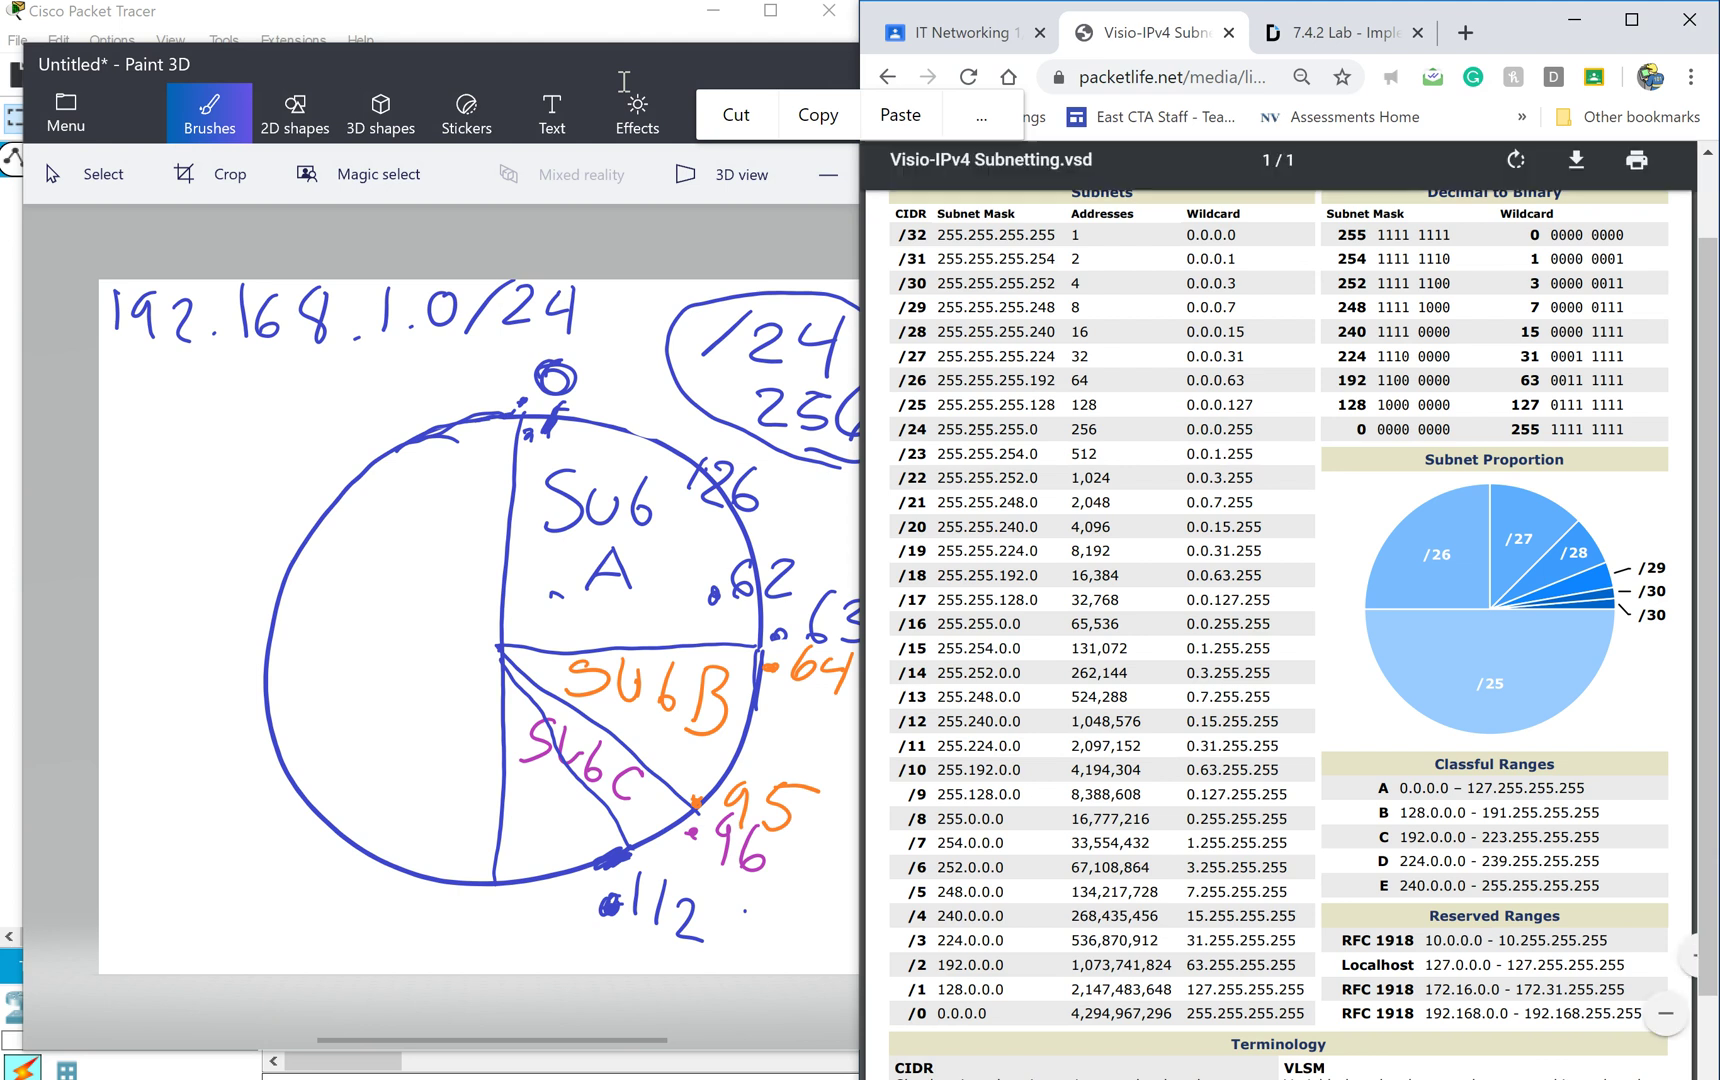
pyautogui.click(656, 20)
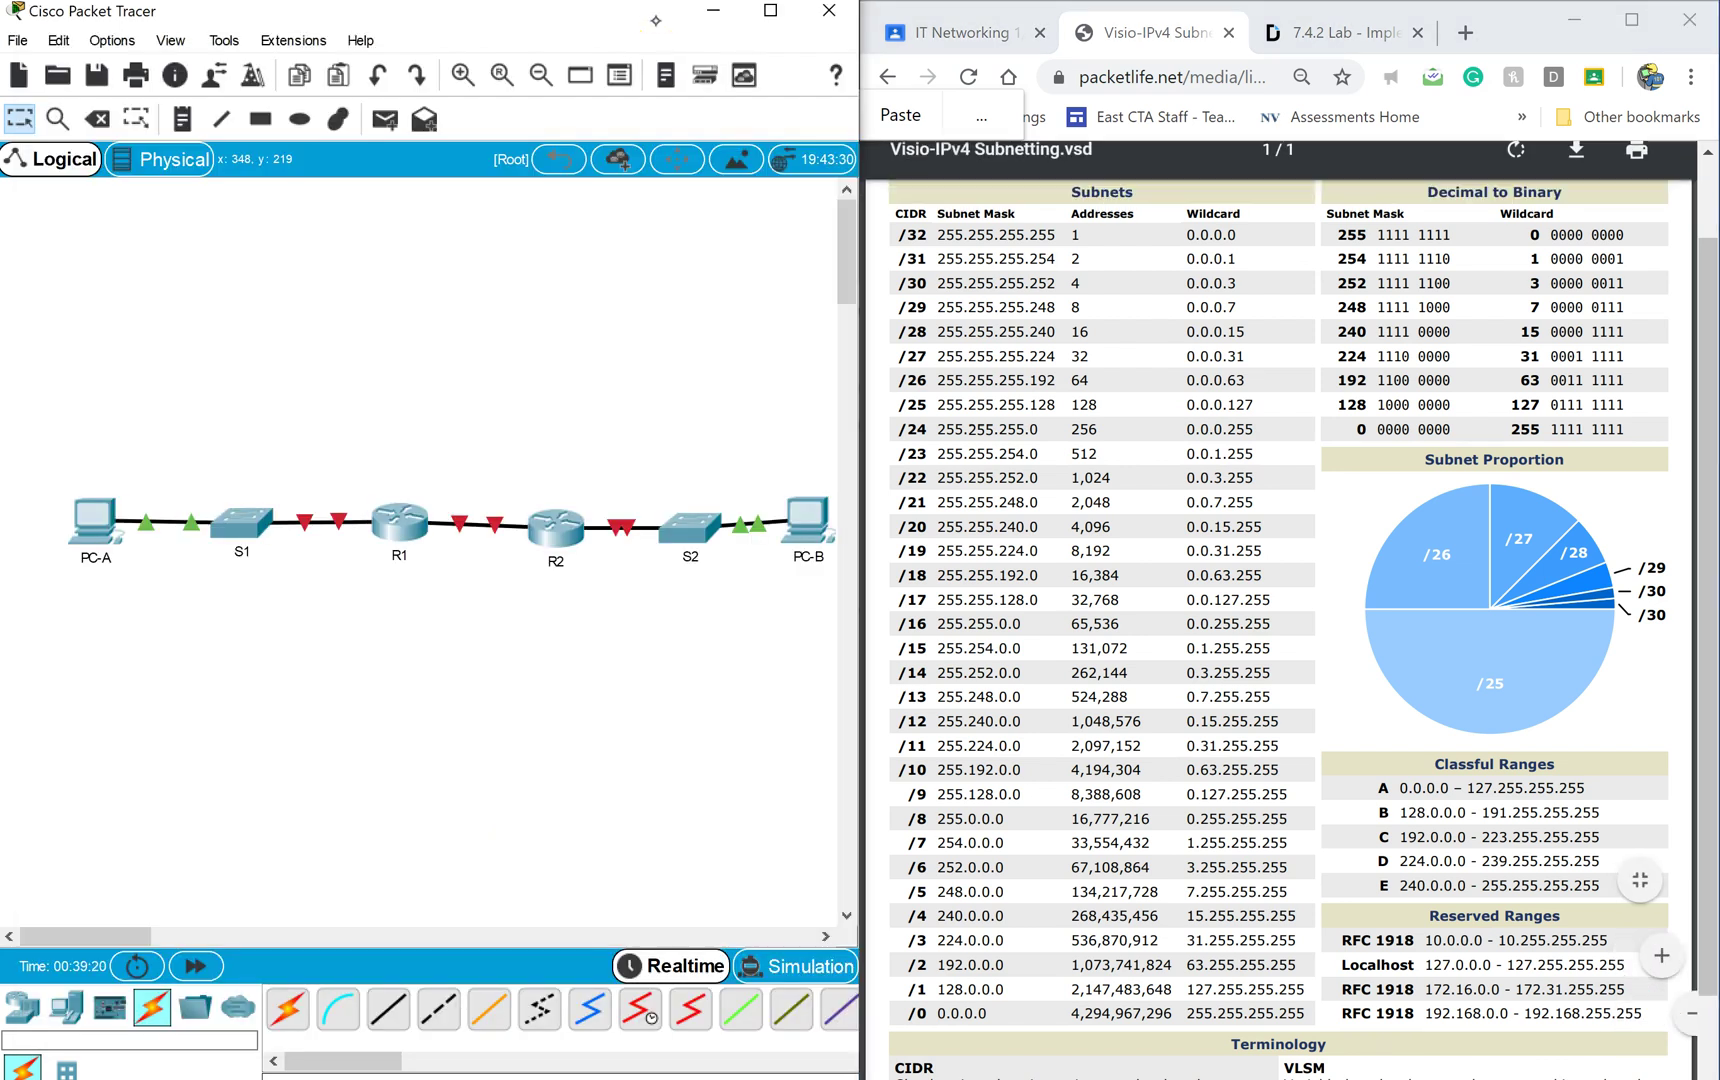
pyautogui.click(1208, 1078)
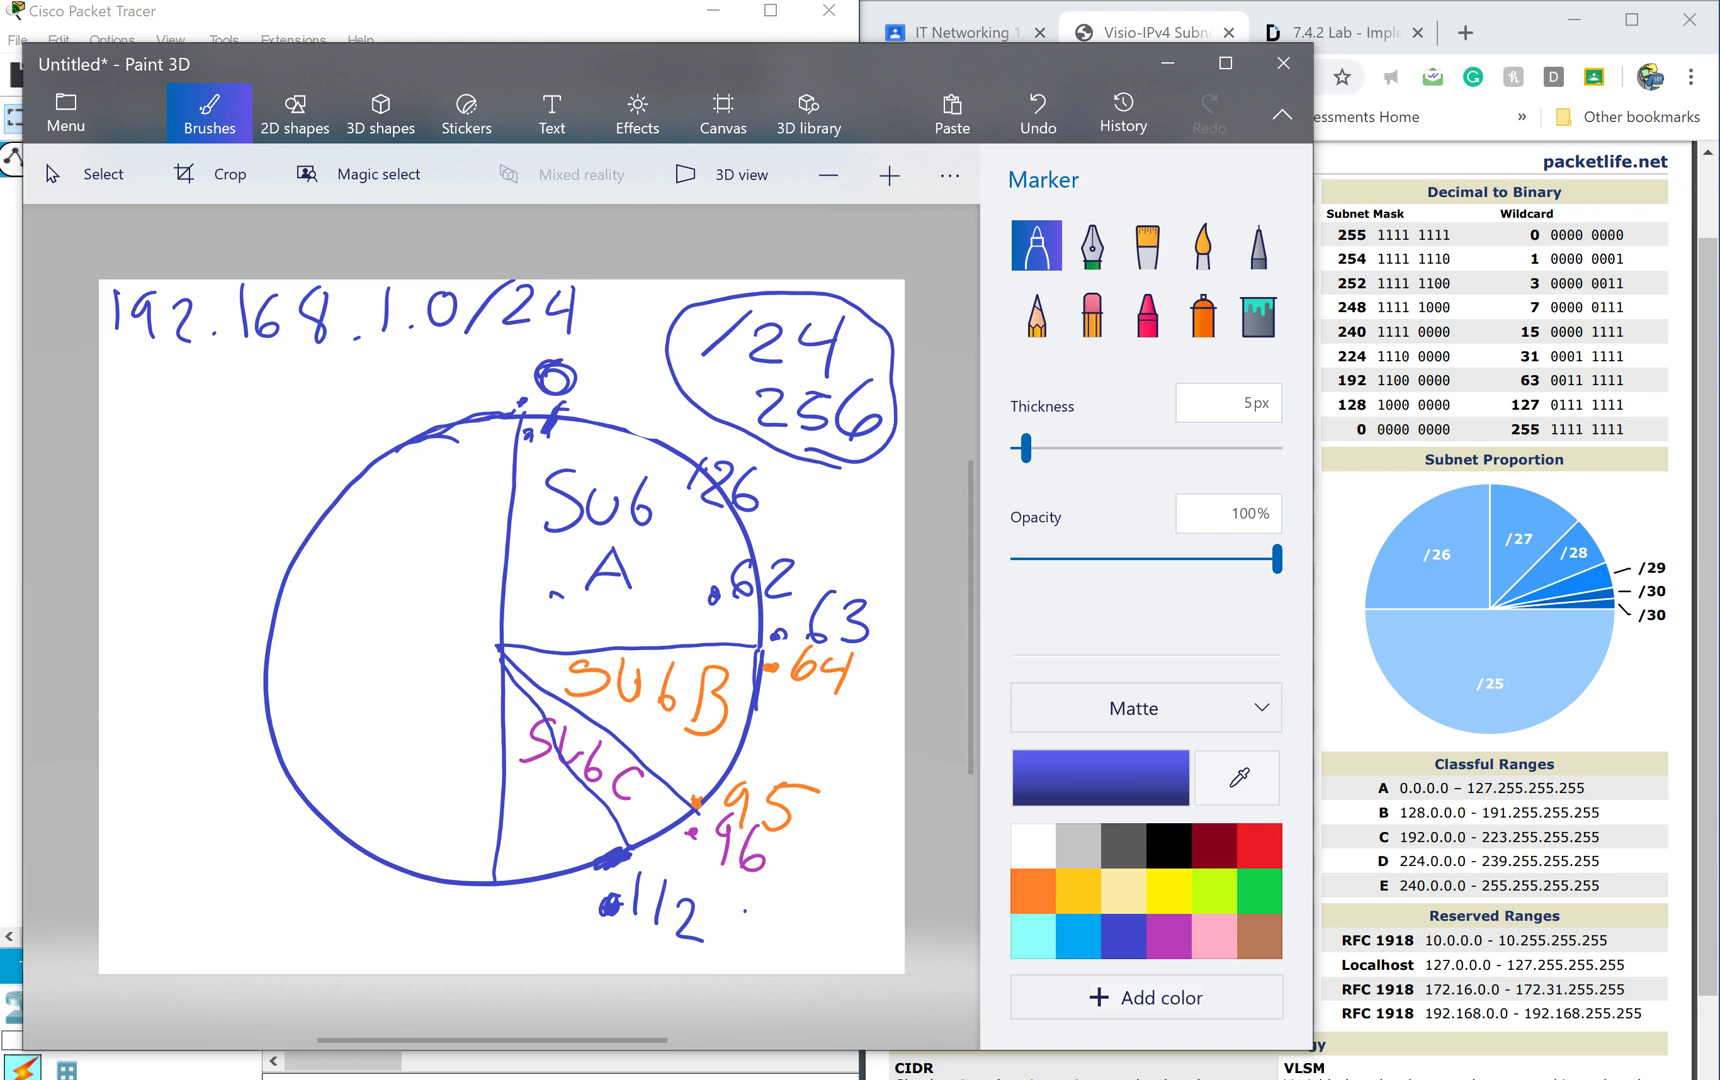
pyautogui.click(1345, 33)
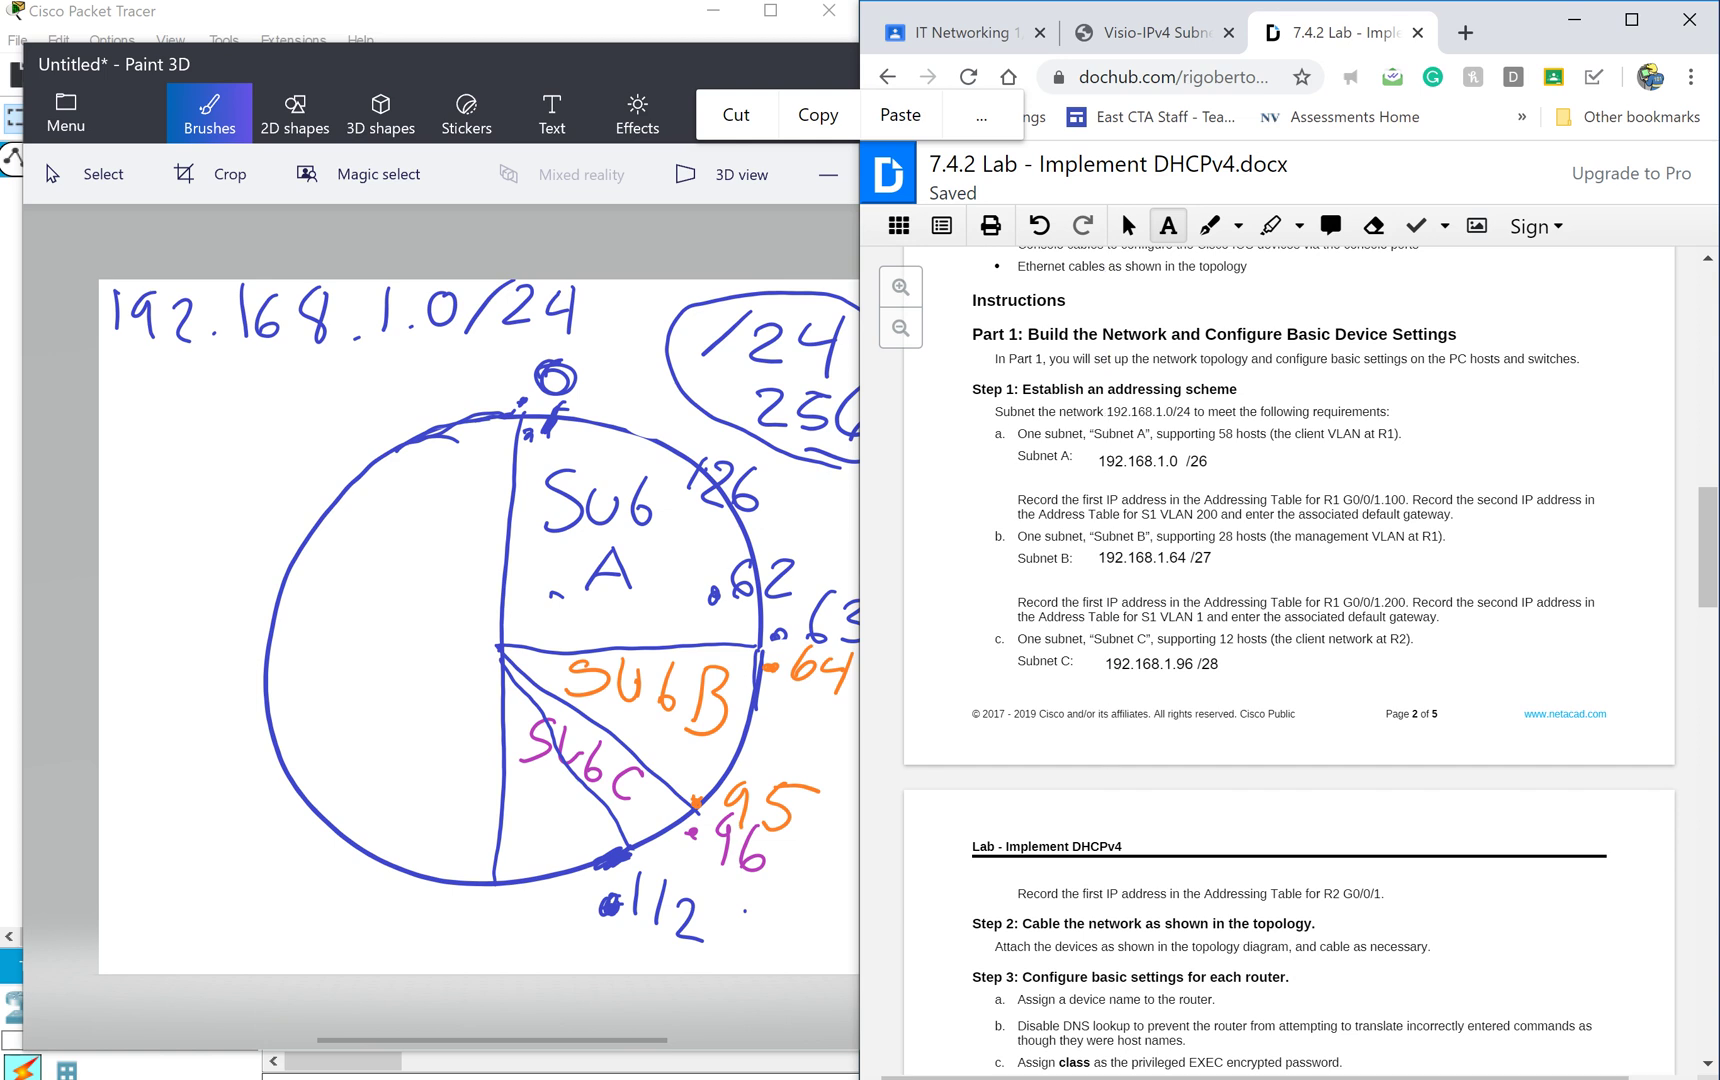
pyautogui.click(1155, 33)
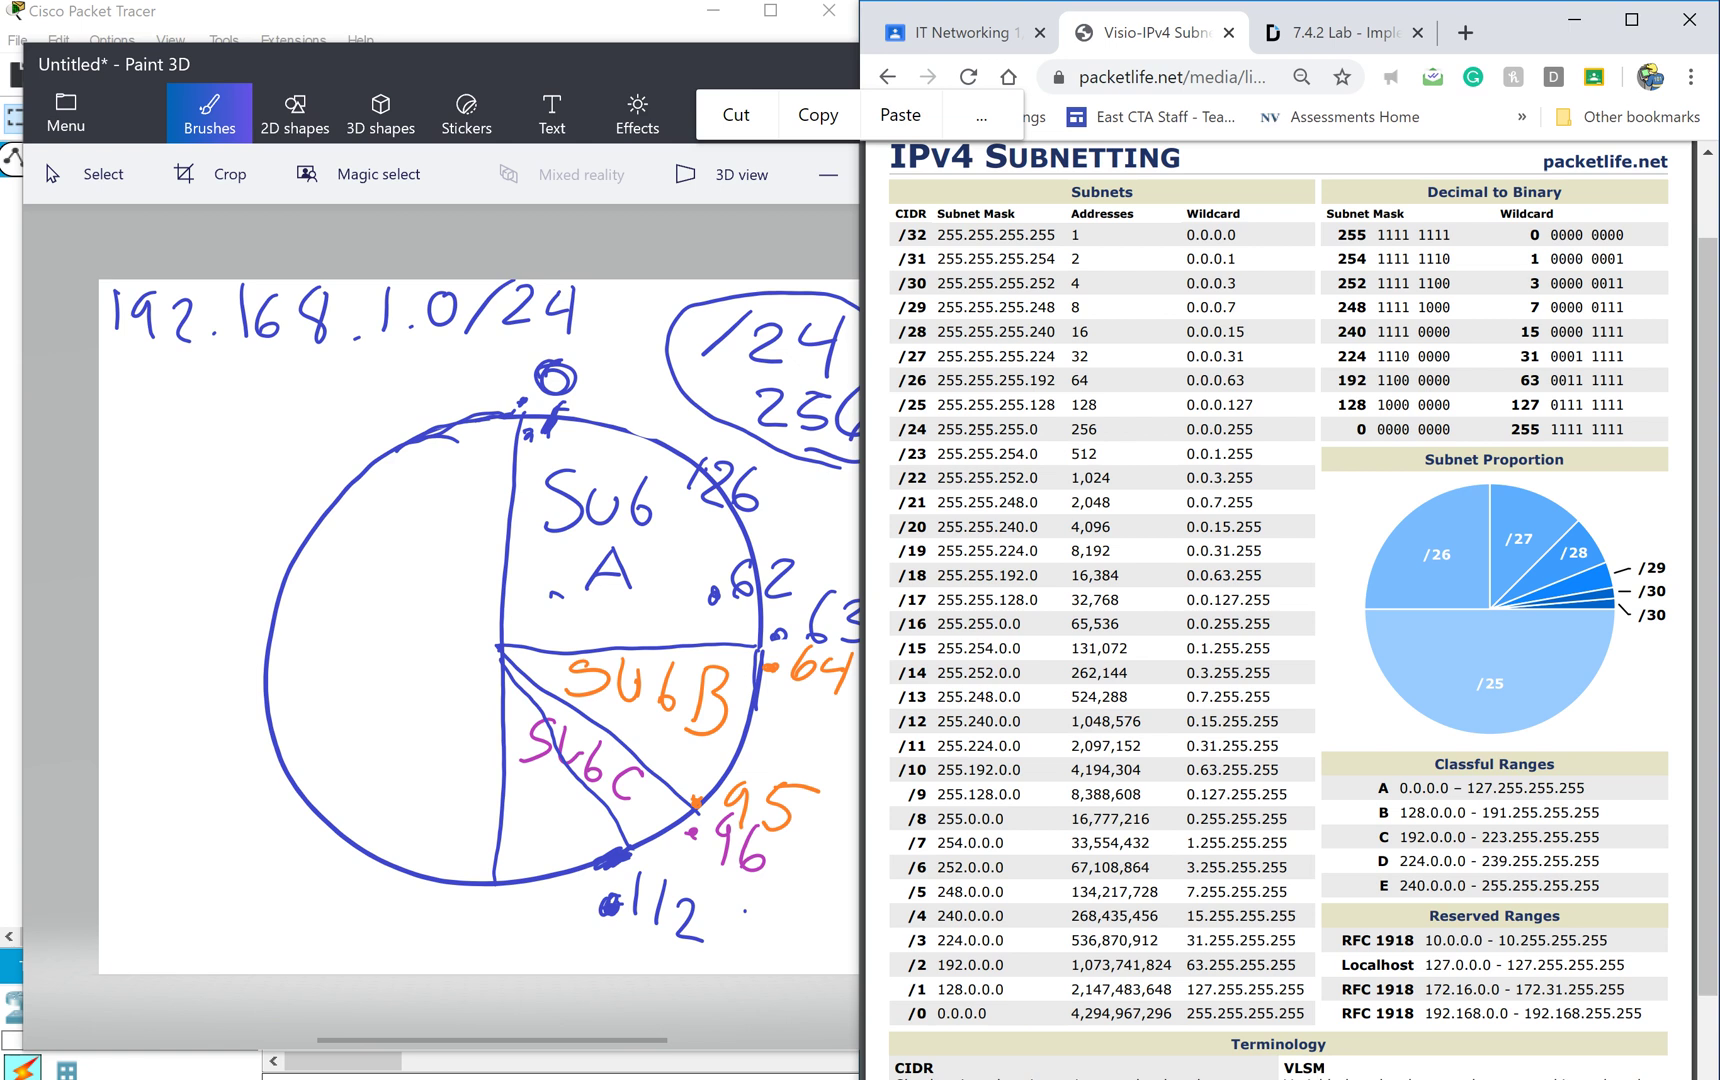
# Return to the 7.4.2 lab document and examine the addressing table on page 1.
pyautogui.click(1345, 33)
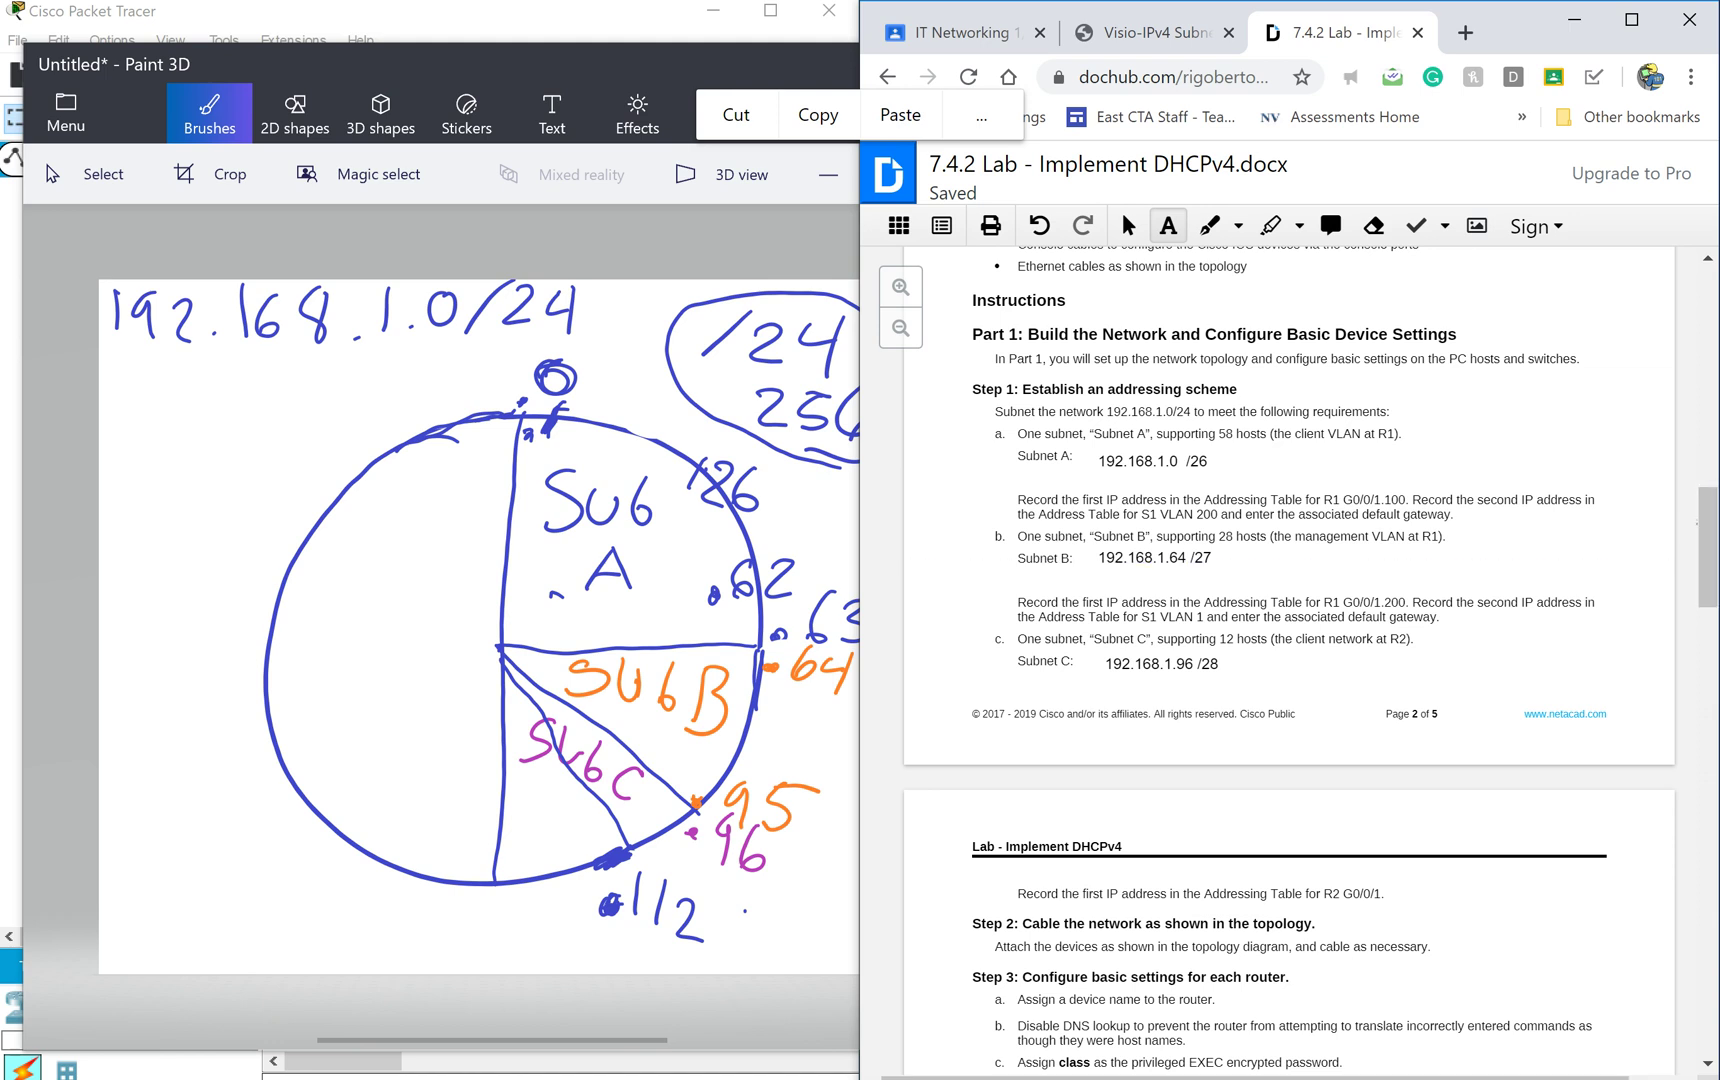
pyautogui.scroll(1, 1700, 540)
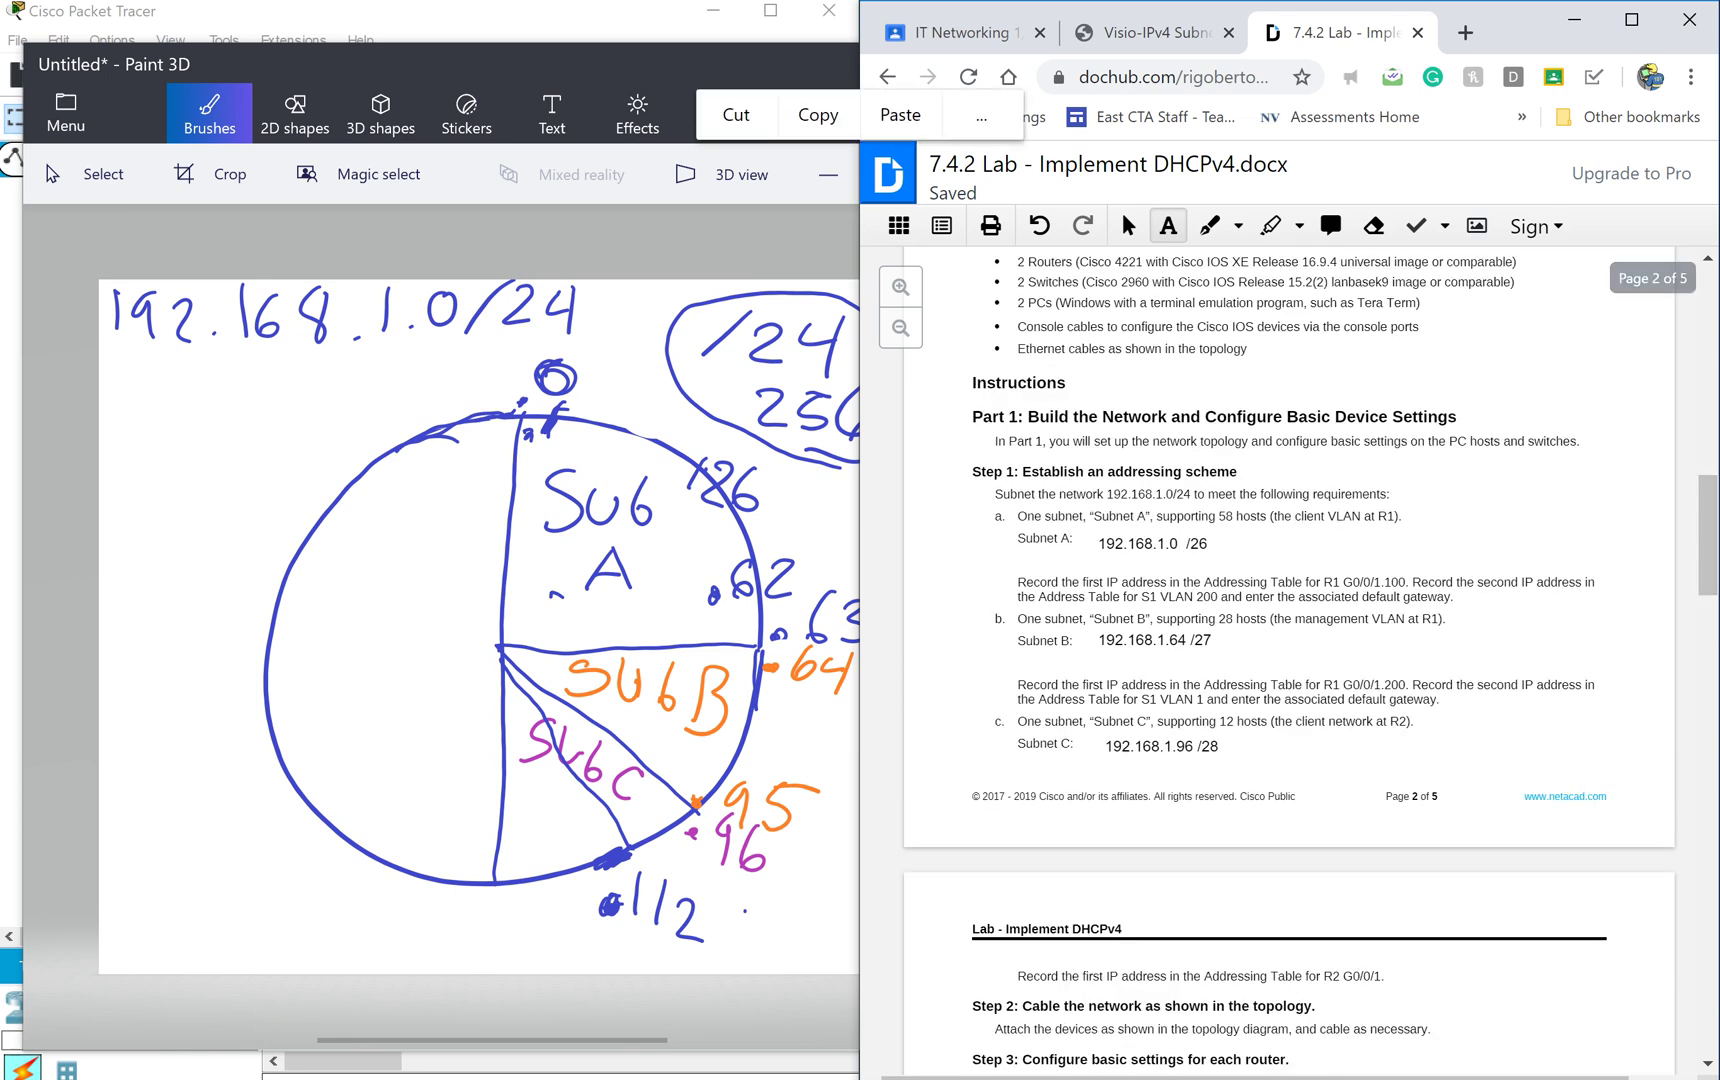
pyautogui.scroll(10, 1290, 660)
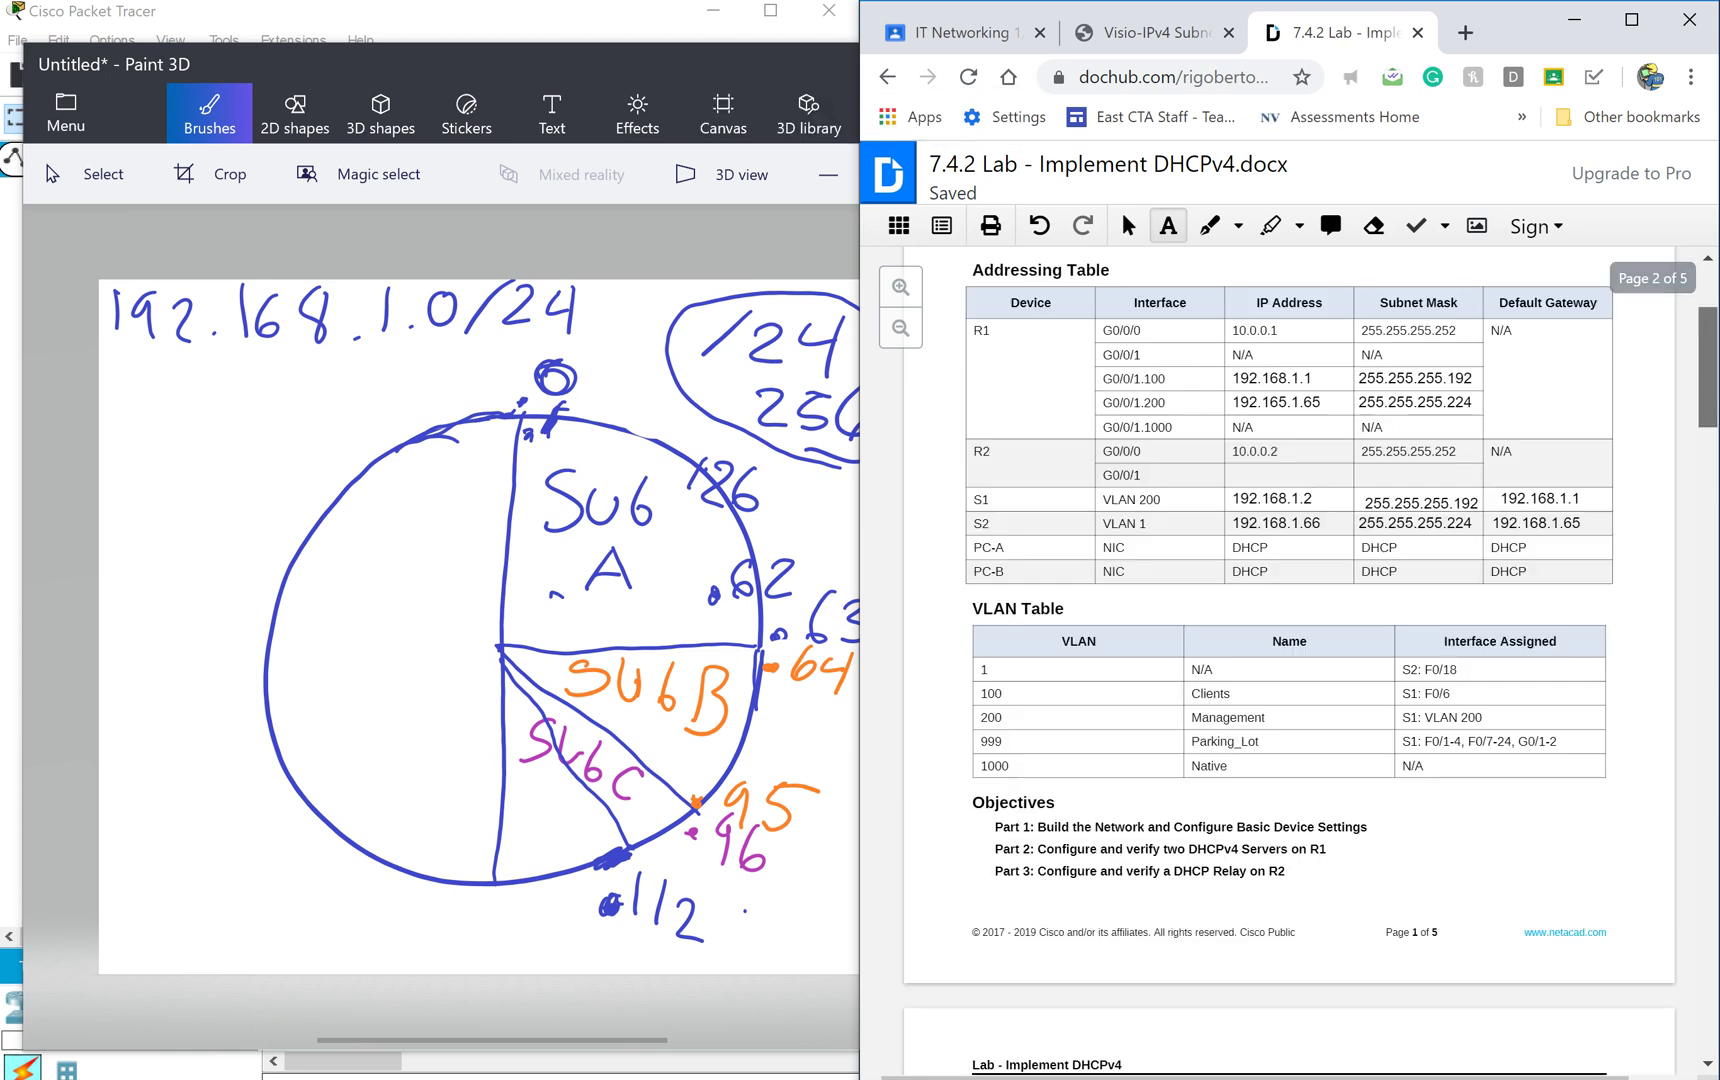
# Compare the subnet masks in the lab's addressing table with the CIDR table in the IPv4 Subnetting sheet.
pyautogui.scroll(-1, 1290, 660)
pyautogui.scroll(4, 1290, 660)
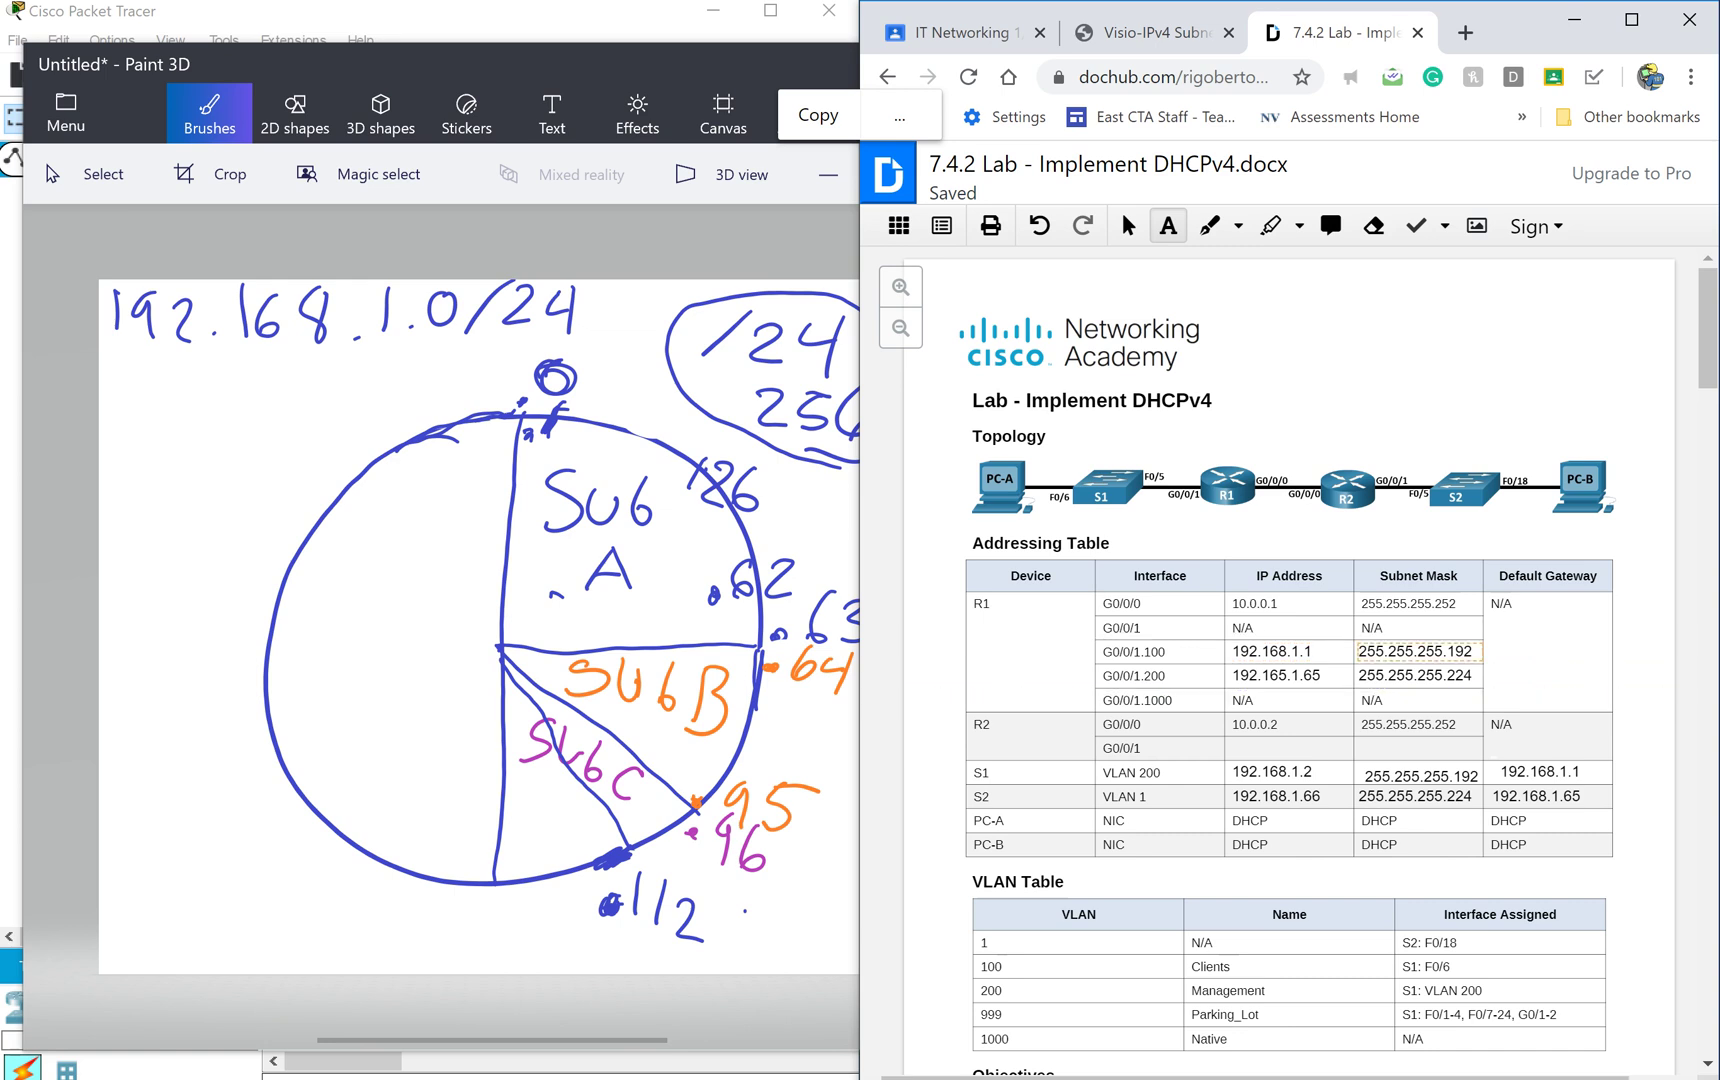
pyautogui.click(1160, 32)
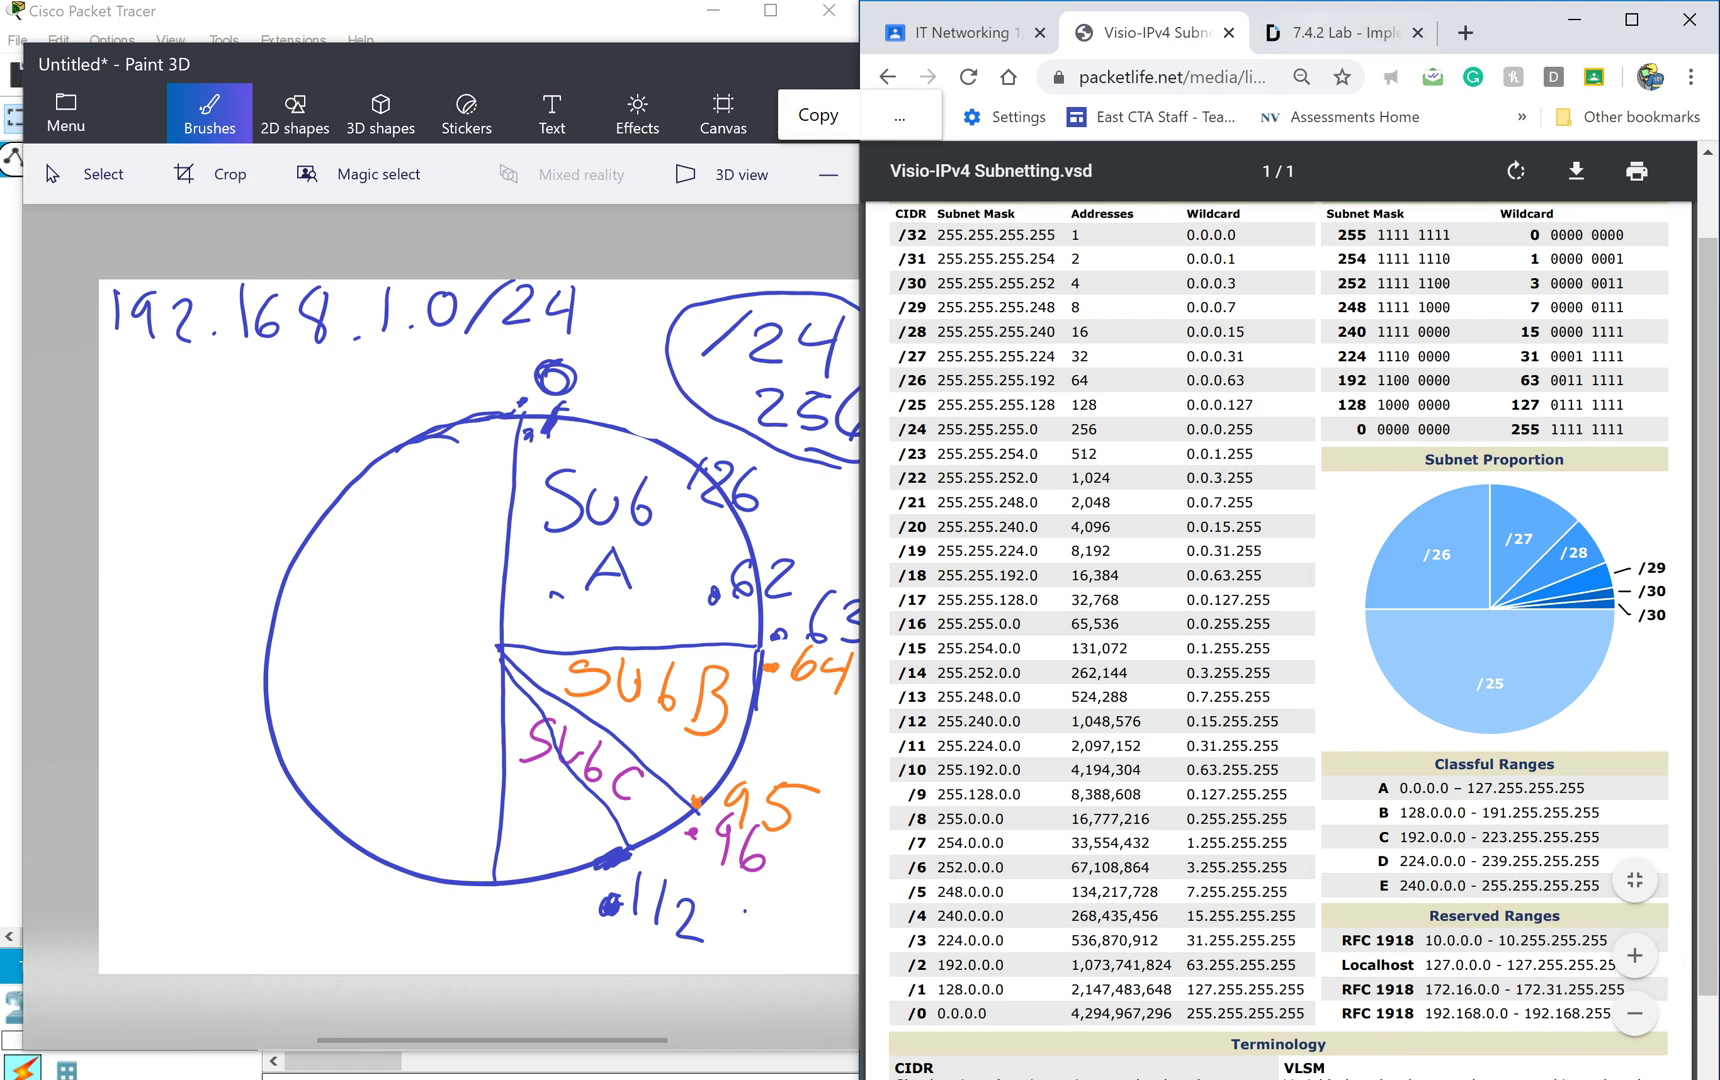
pyautogui.click(1340, 32)
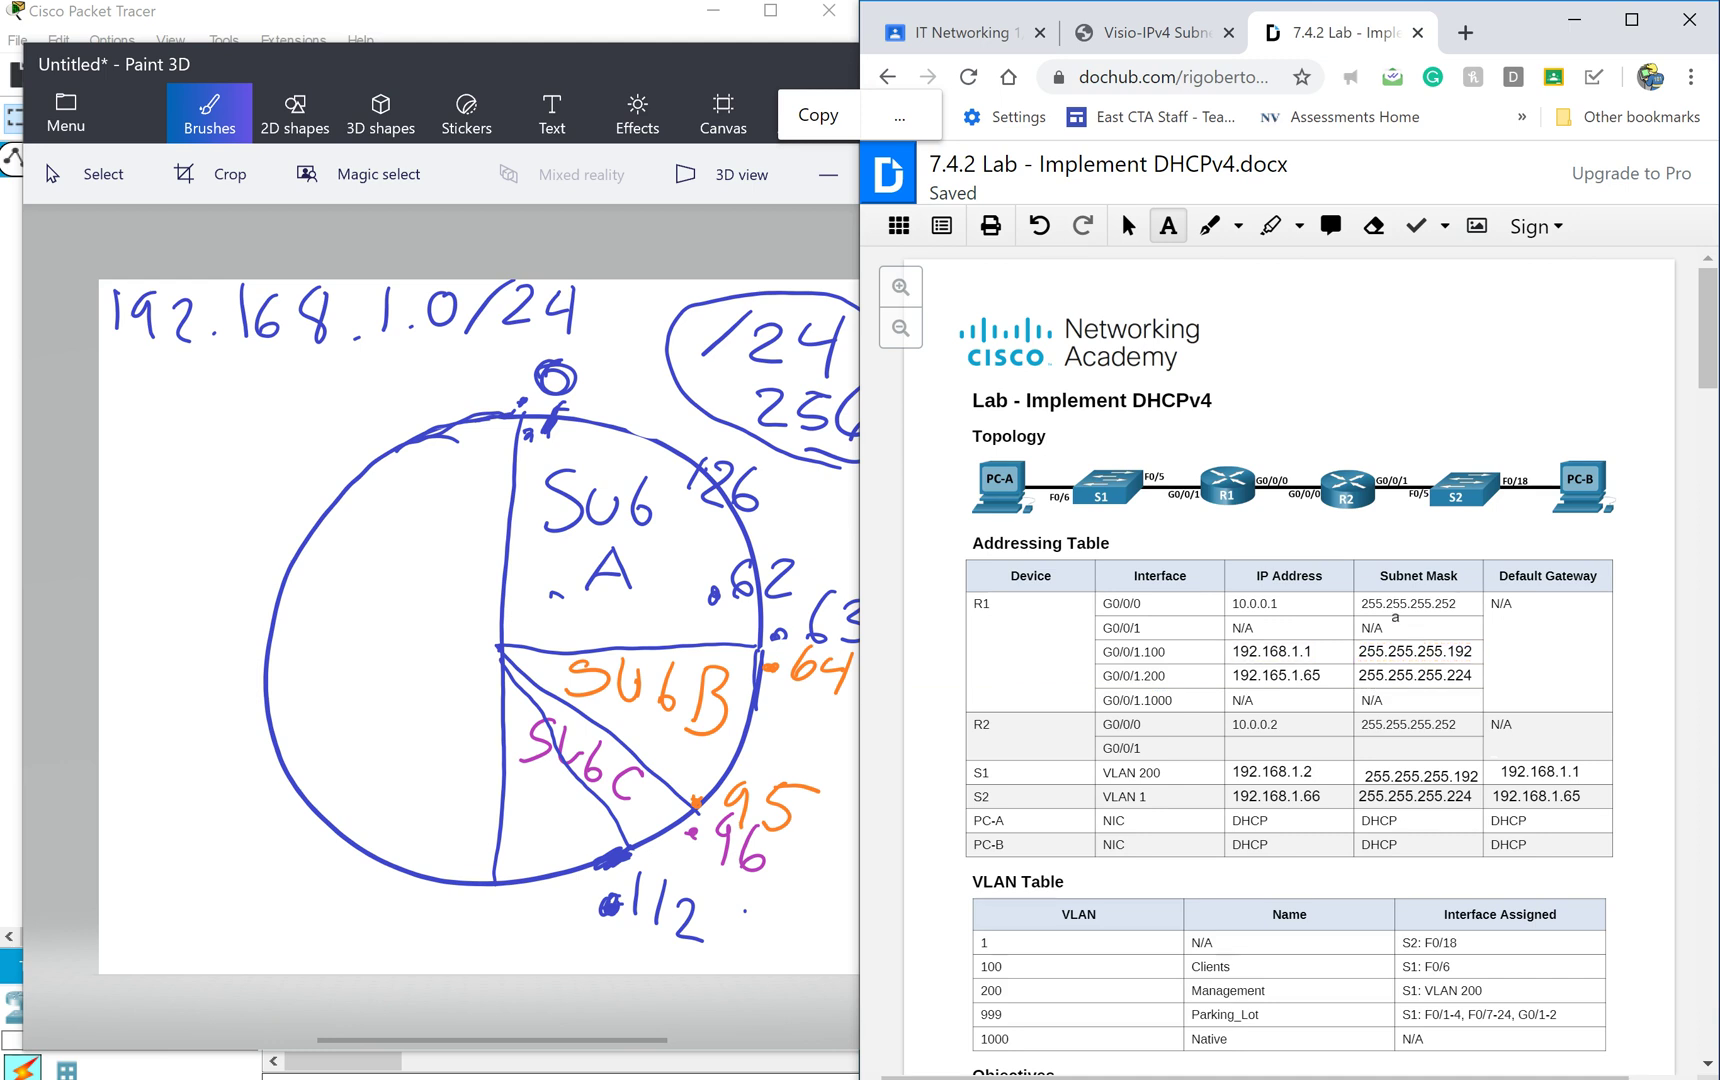
pyautogui.click(1368, 700)
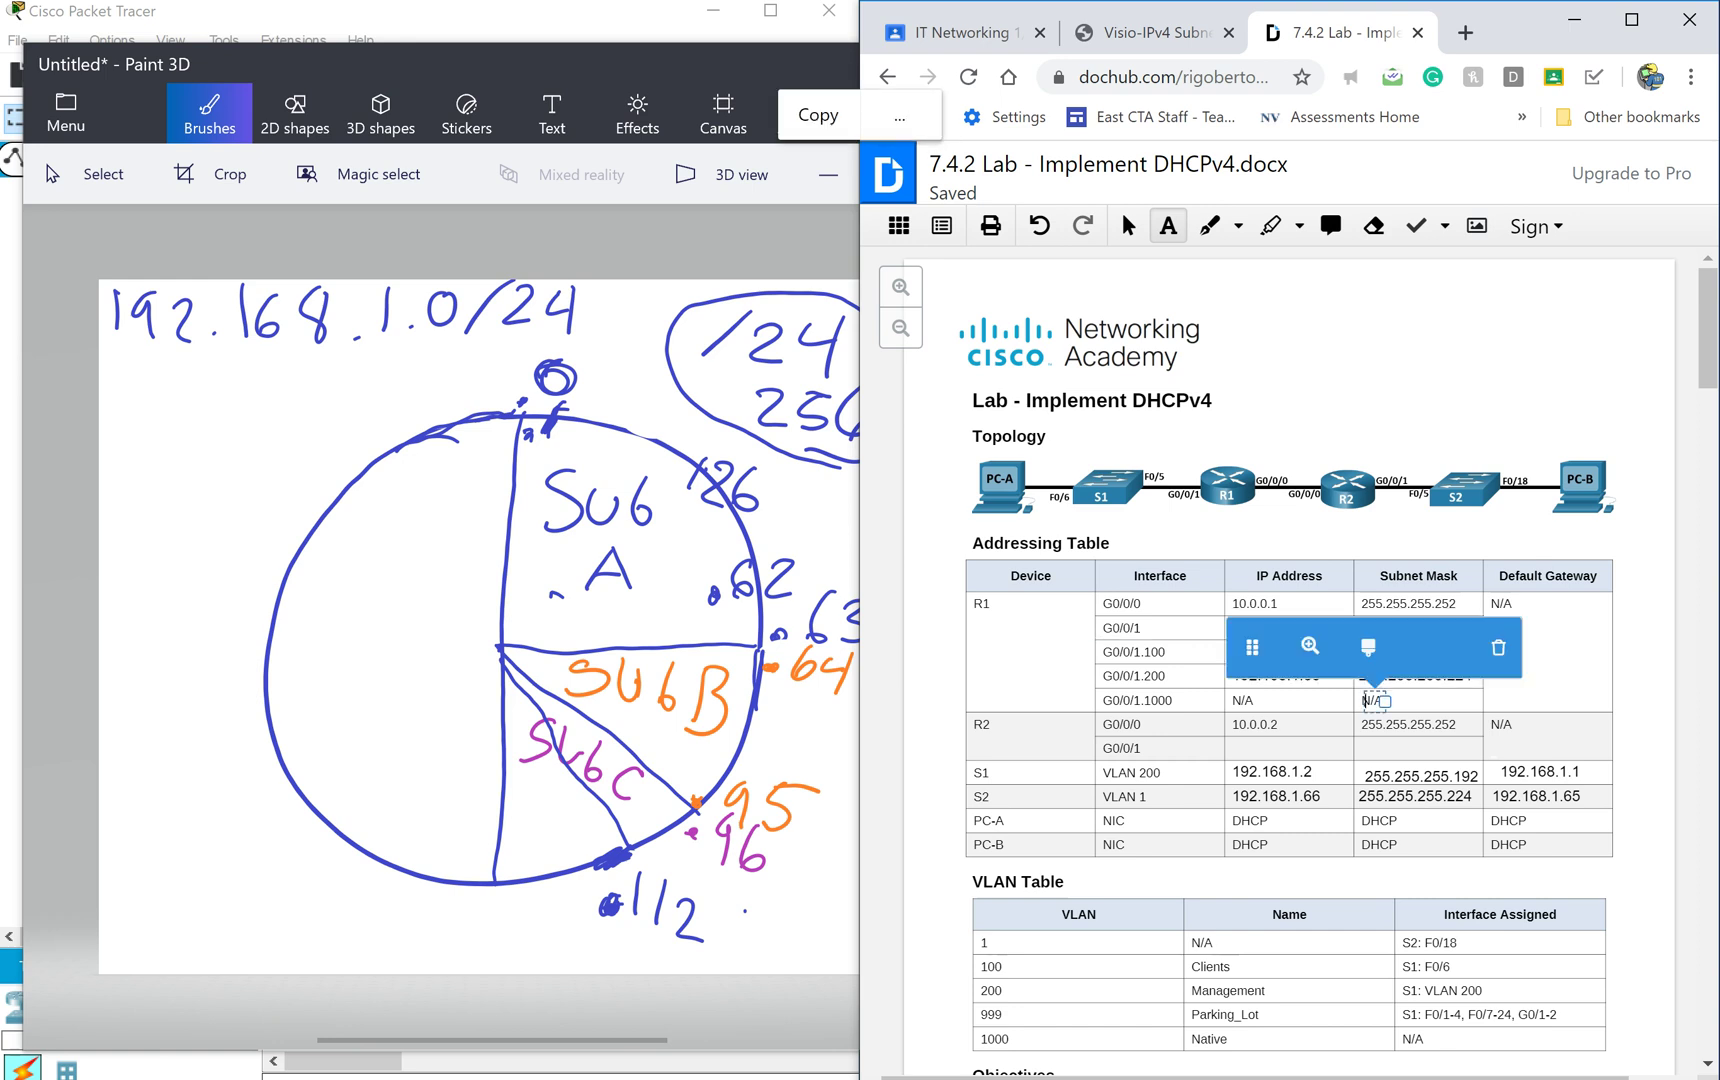
pyautogui.click(1498, 647)
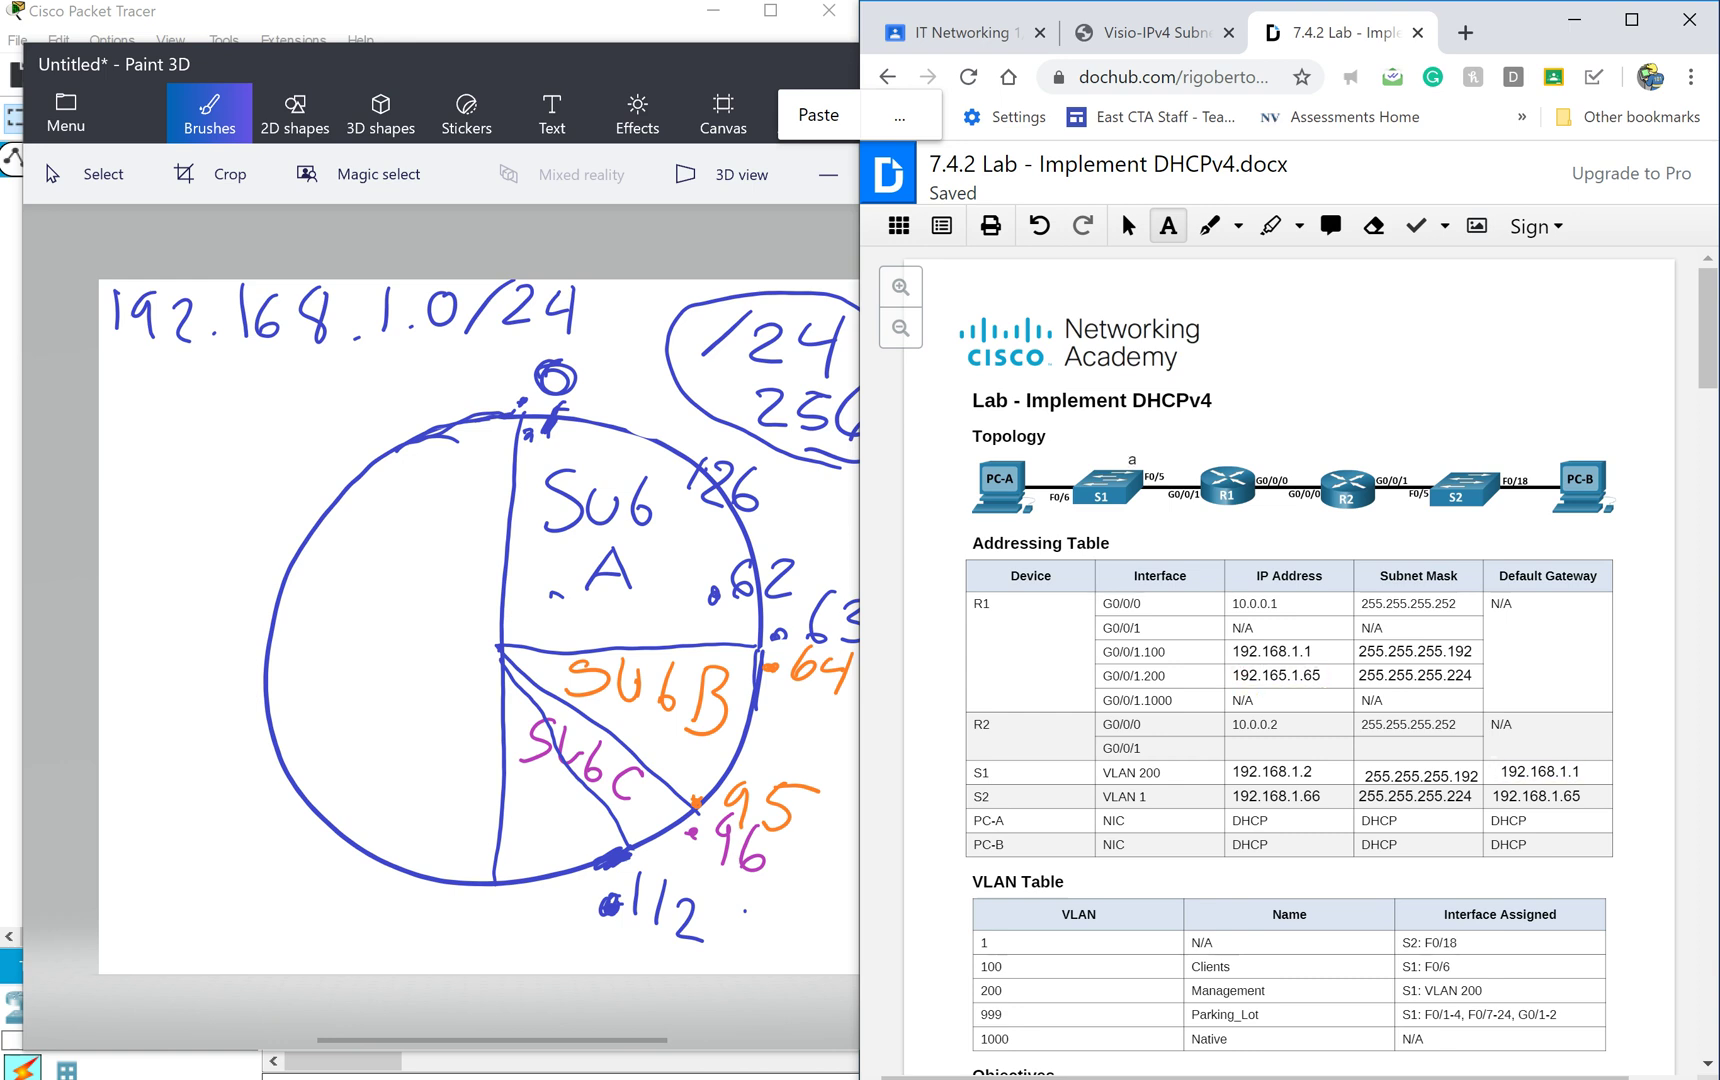
# Set the default gateway of S1 VLAN 200 in the addressing table to 192.168.1.65.
pyautogui.click(1545, 772)
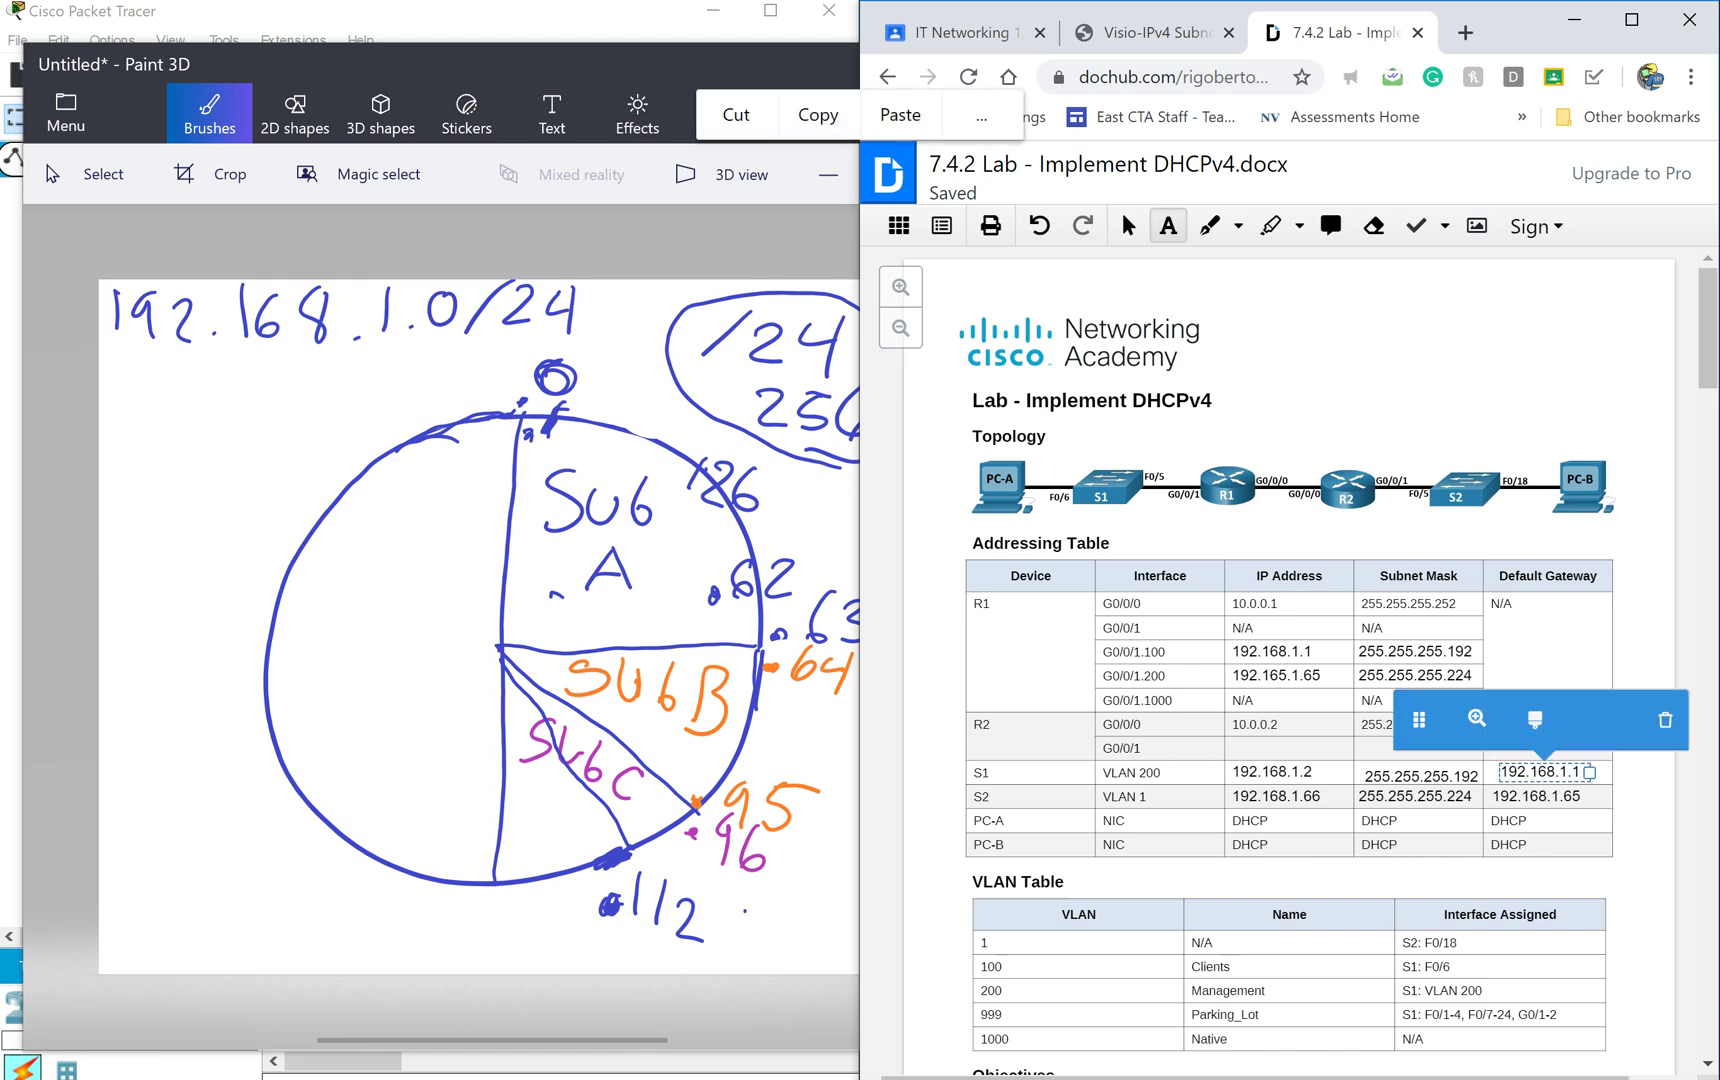
pyautogui.press('BackSpace')
pyautogui.press('BackSpace')
pyautogui.press('BackSpace')
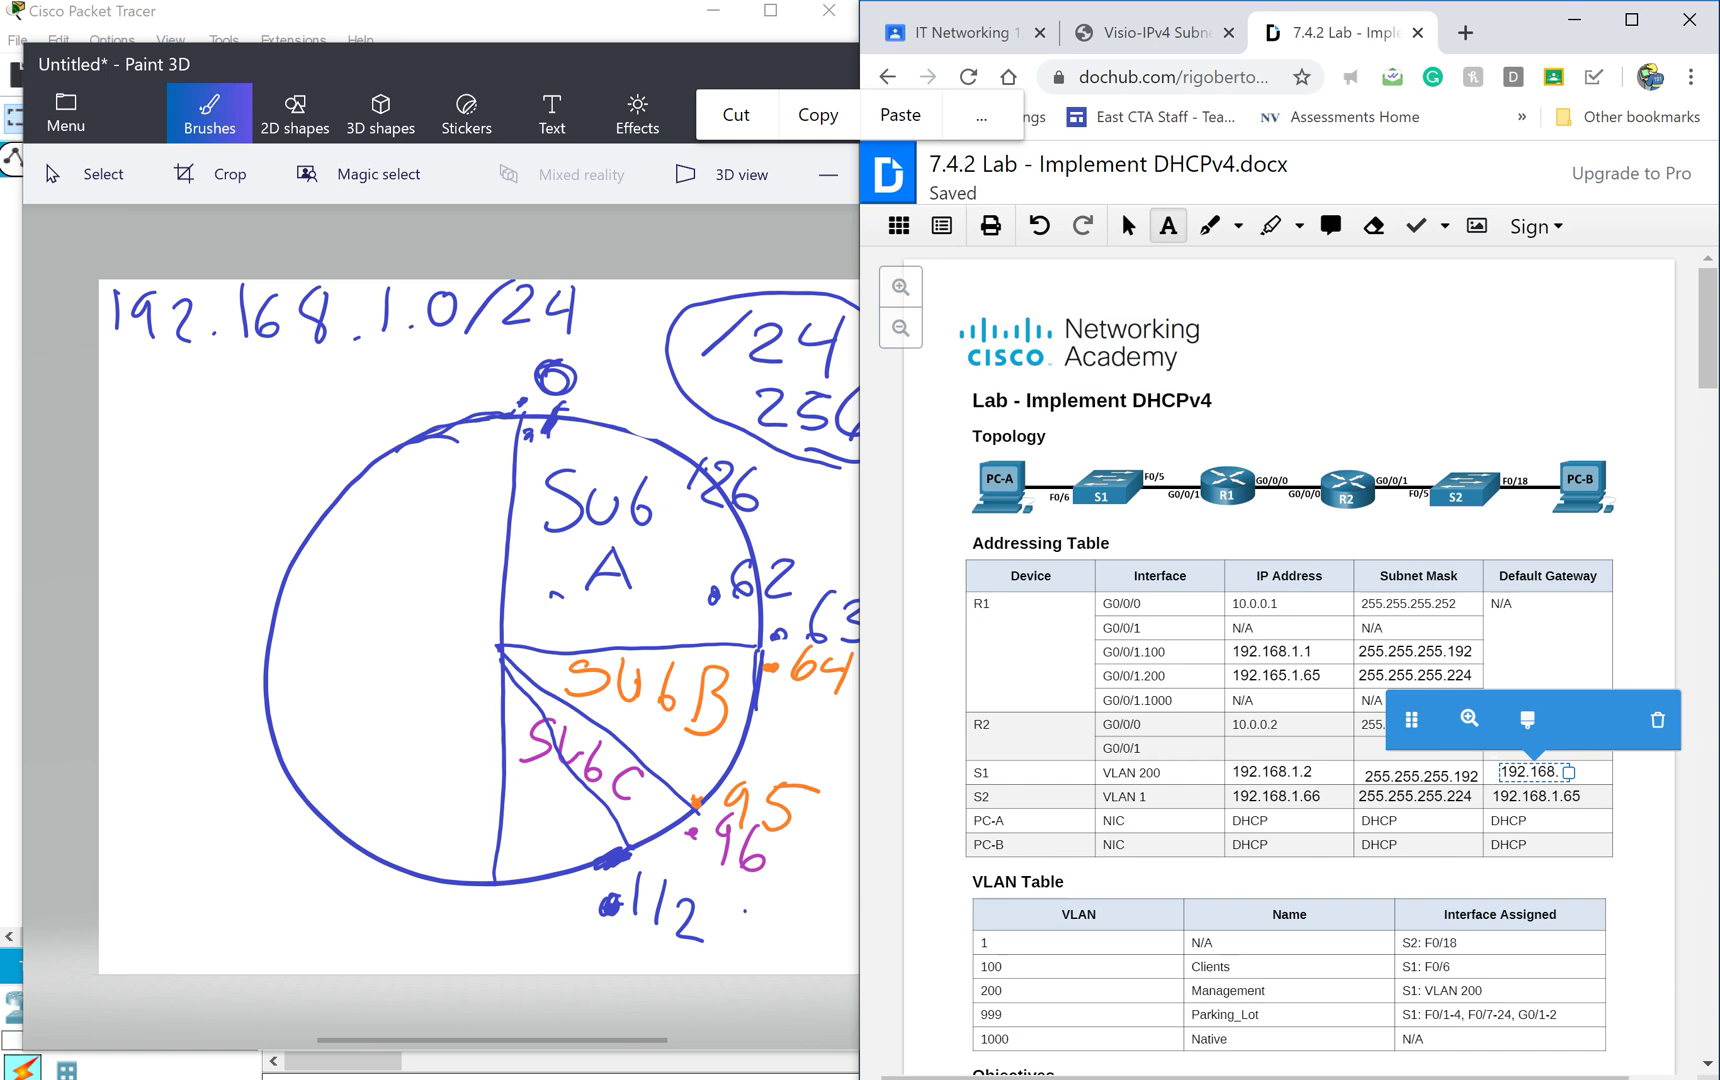
pyautogui.write('1')
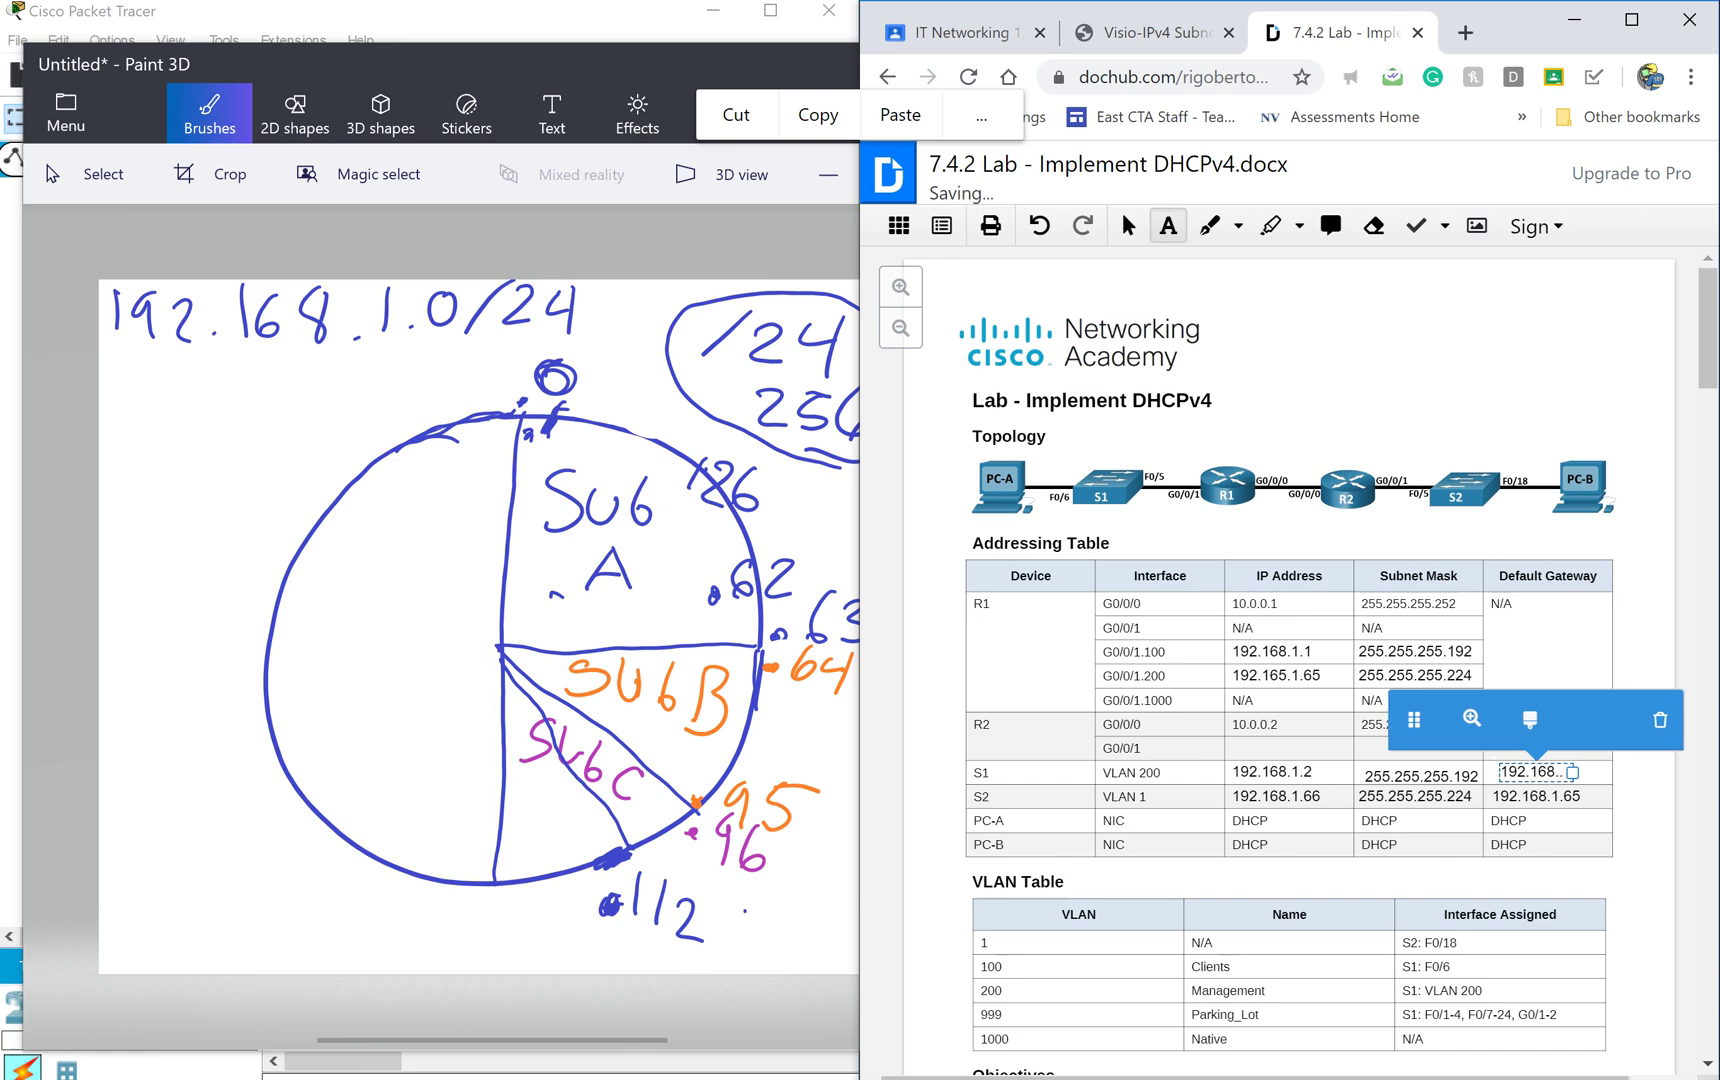
pyautogui.press('BackSpace')
pyautogui.write('.65')
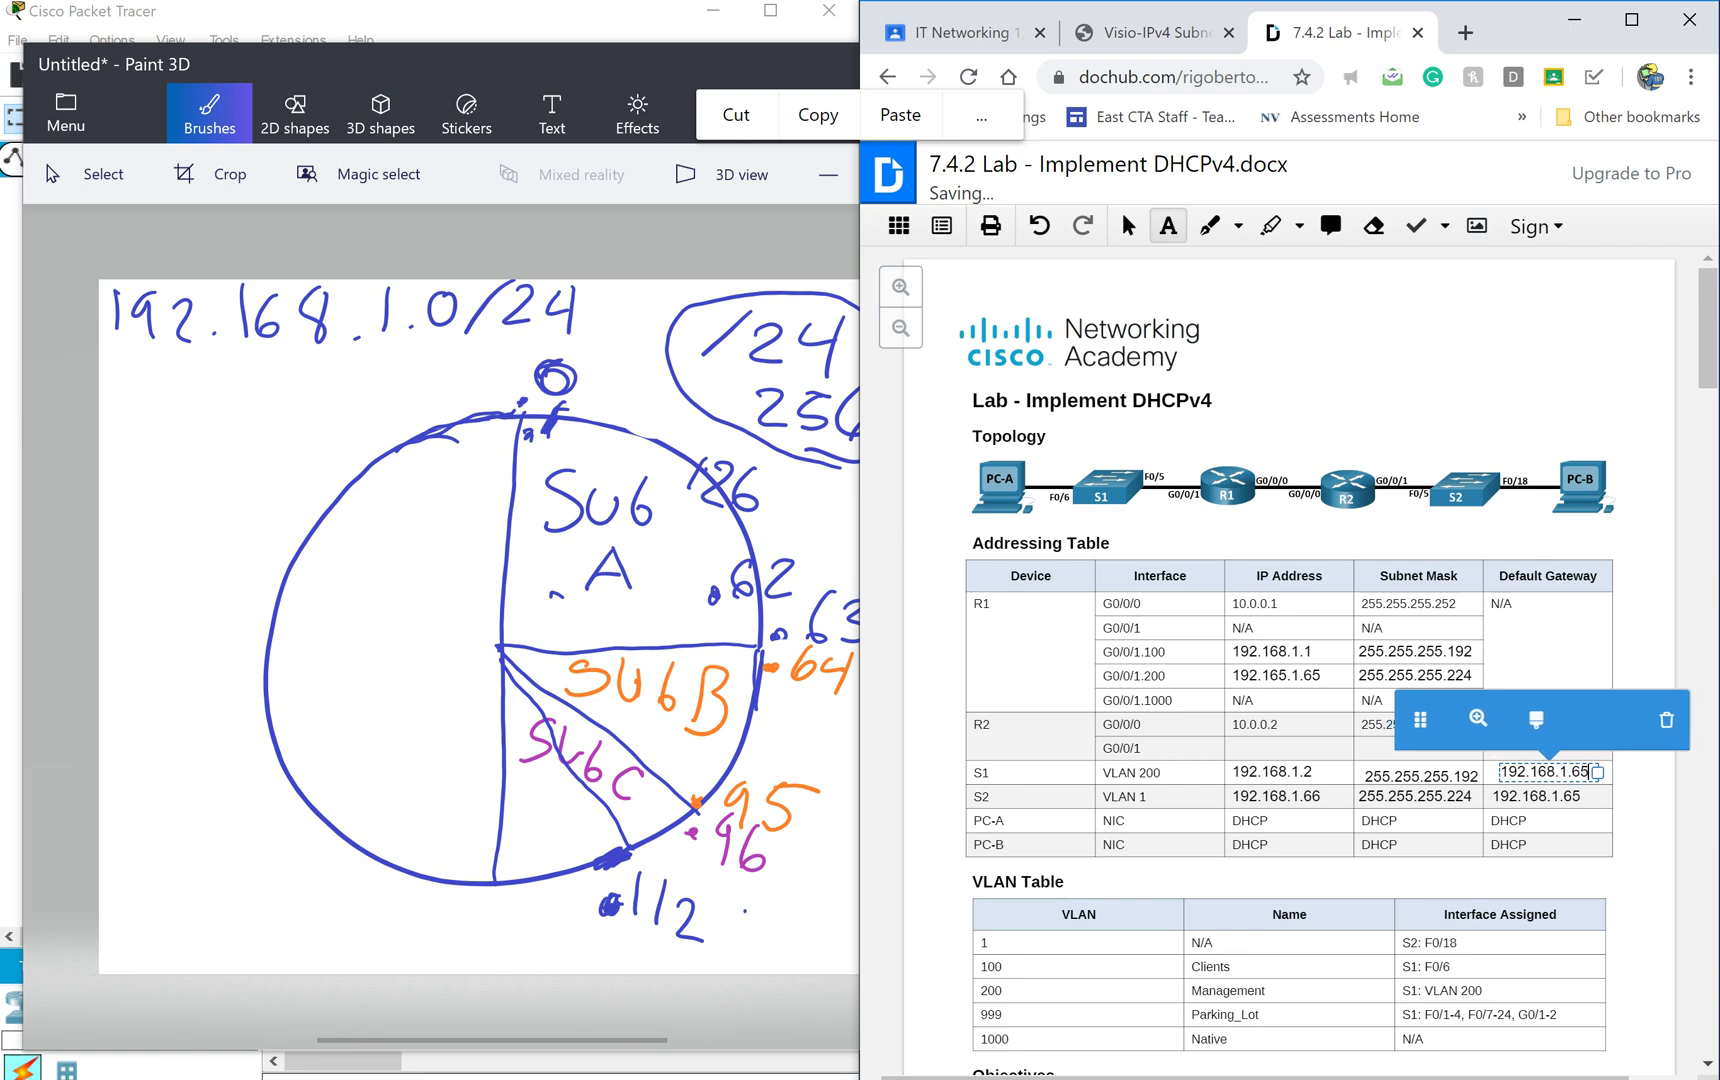
pyautogui.click(1638, 517)
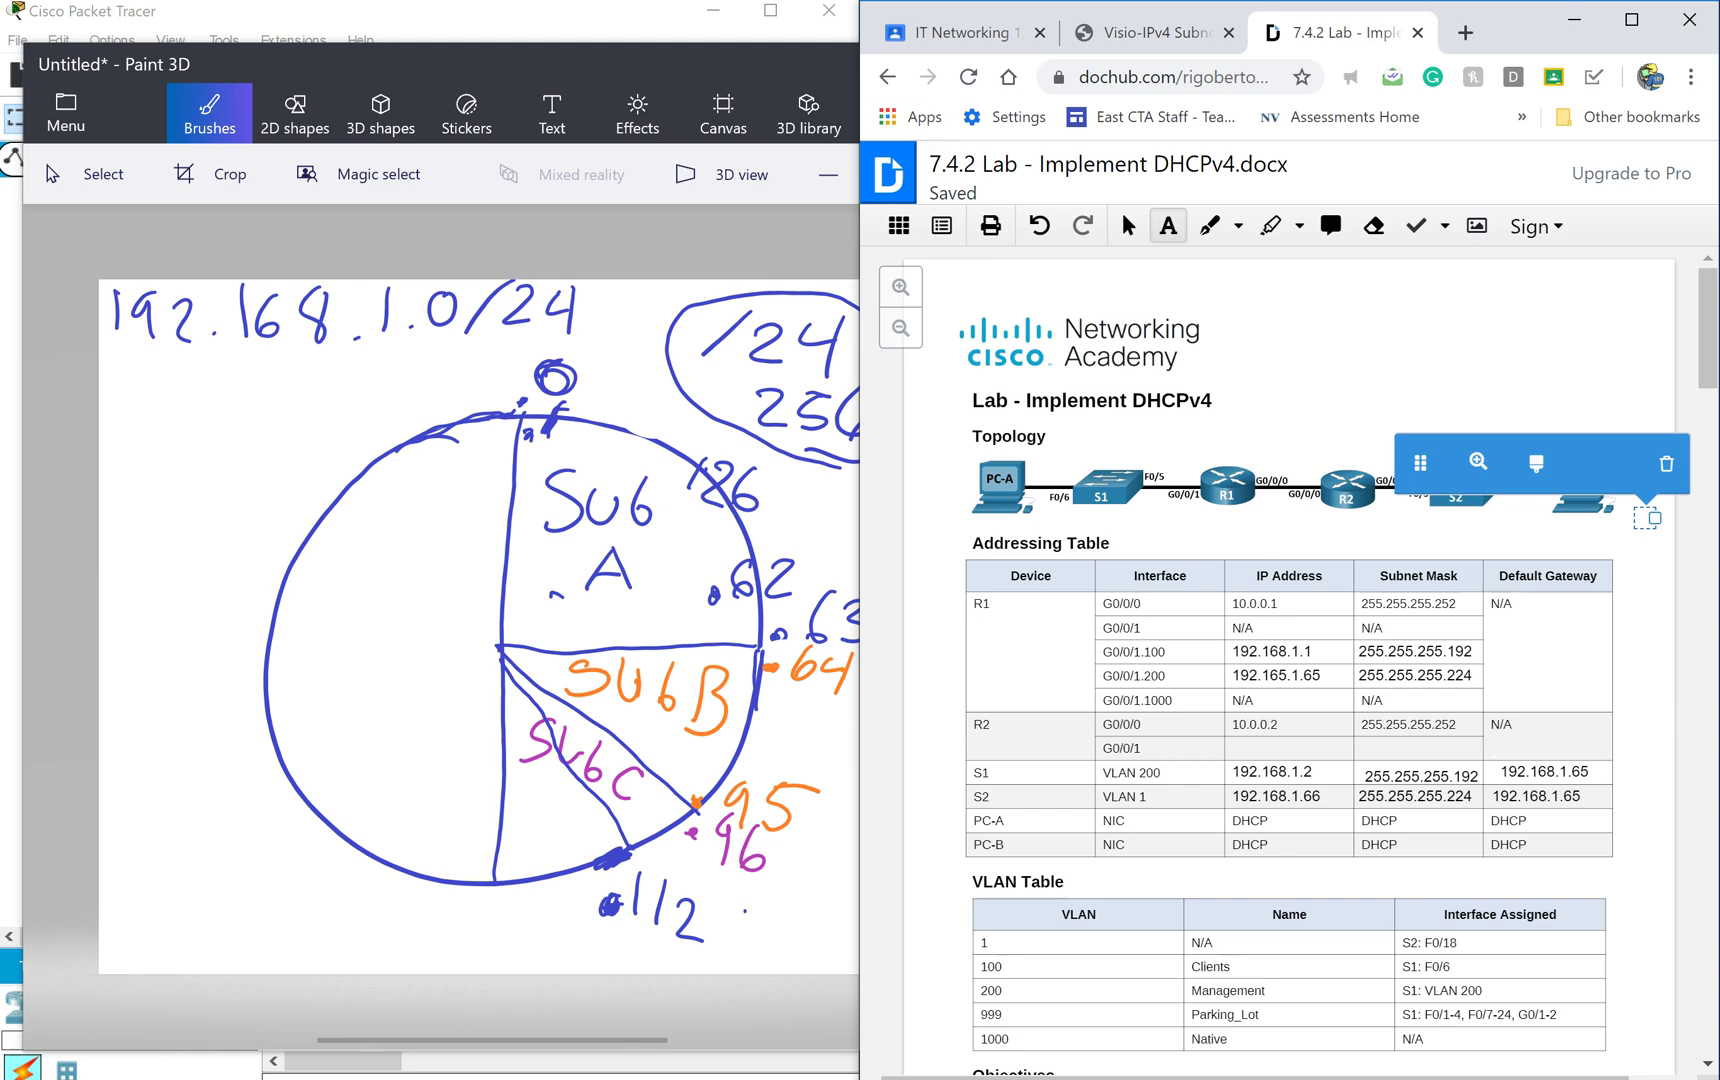
pyautogui.click(1666, 464)
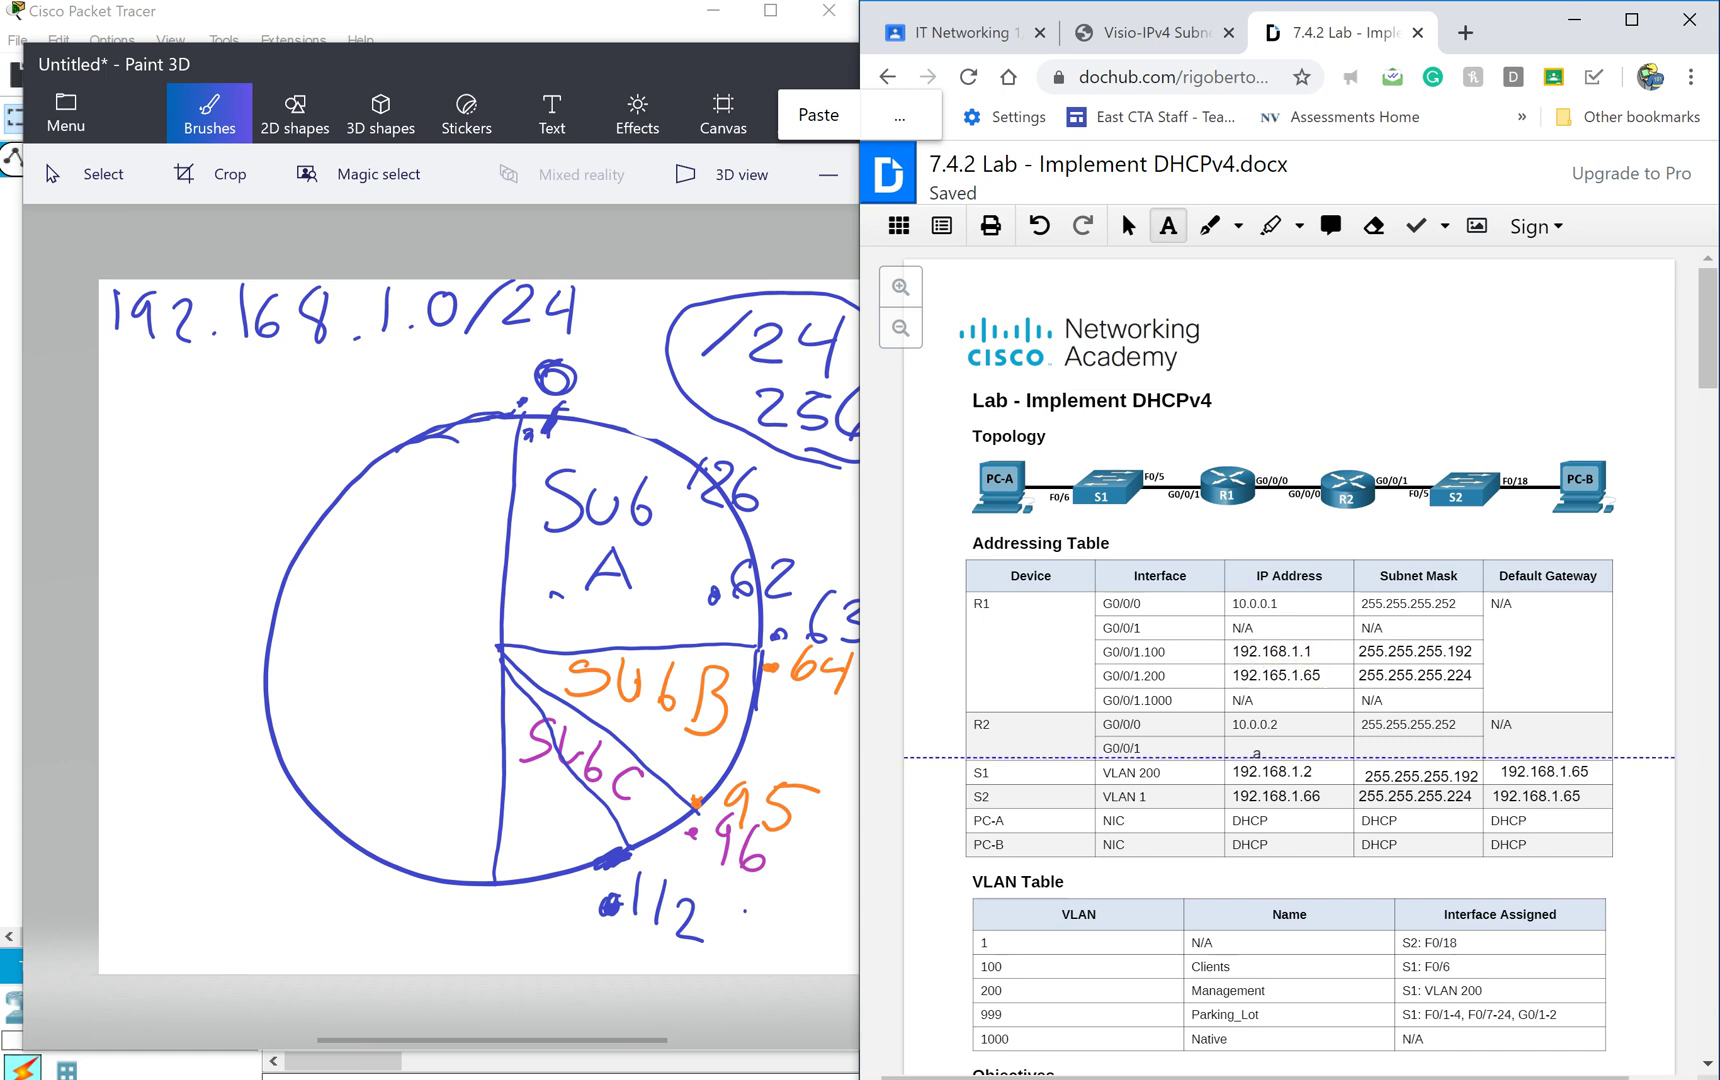
pyautogui.click(1320, 676)
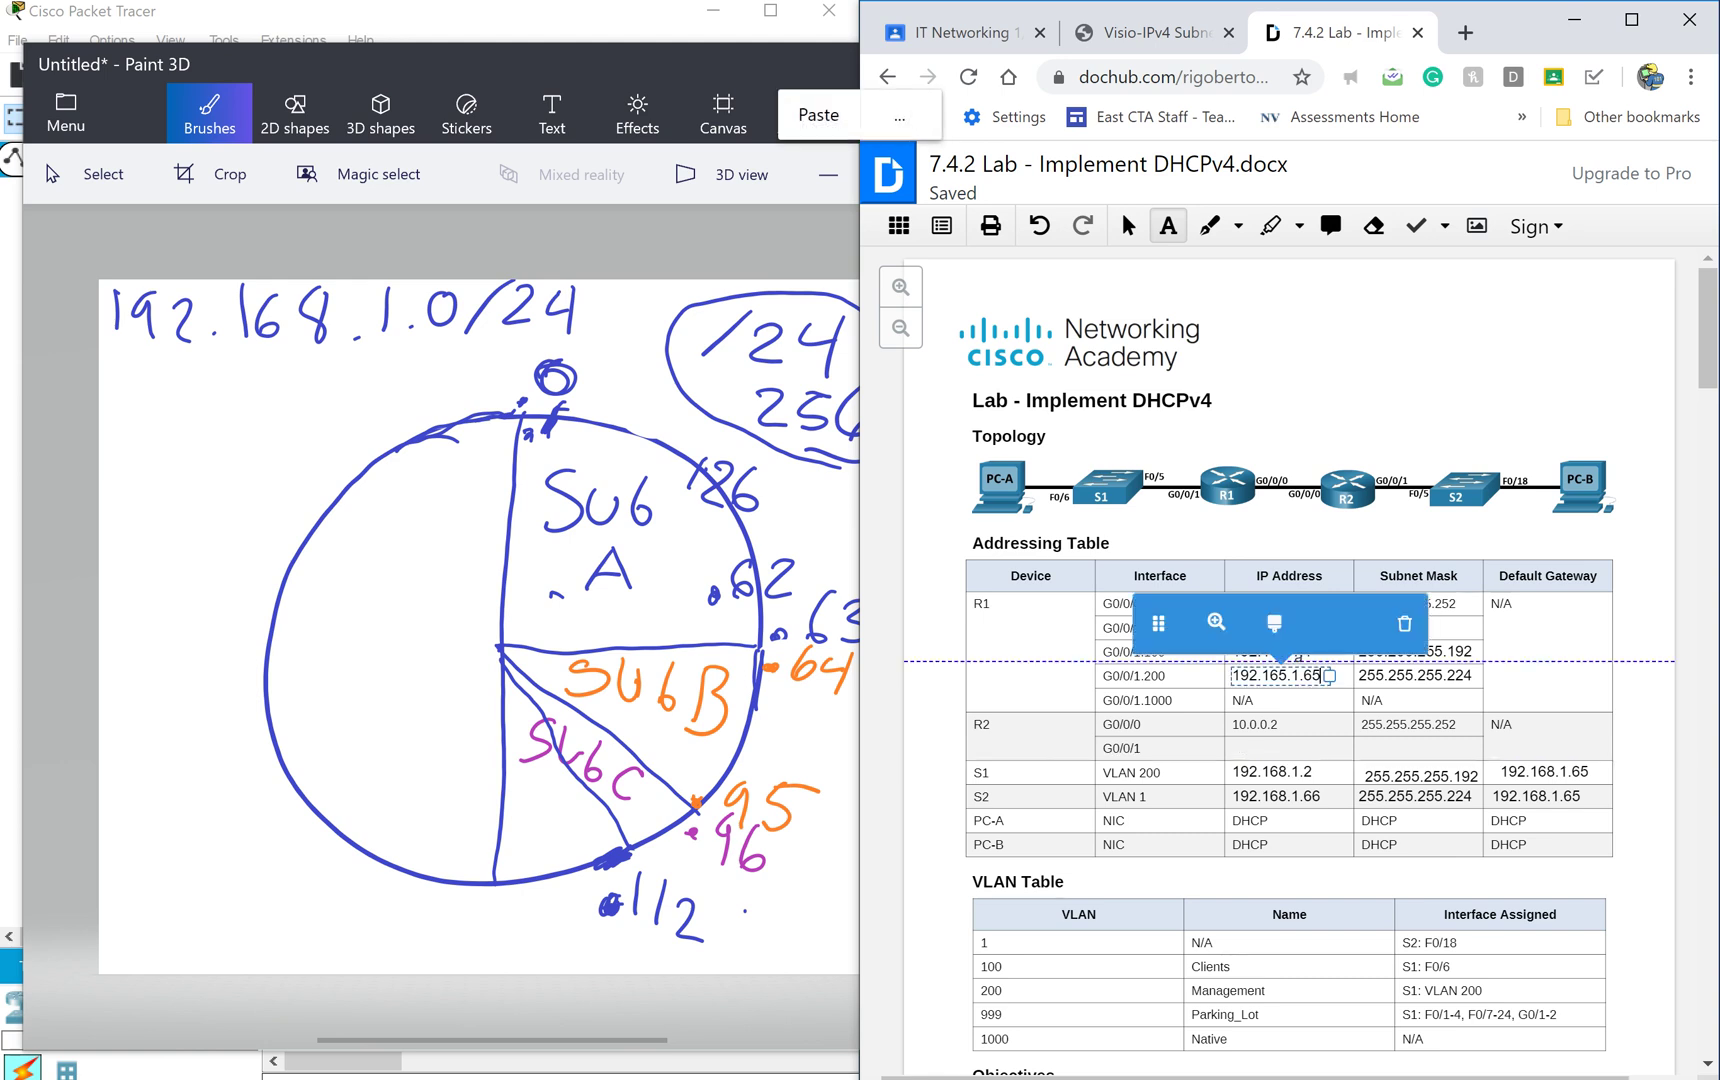
pyautogui.click(1497, 351)
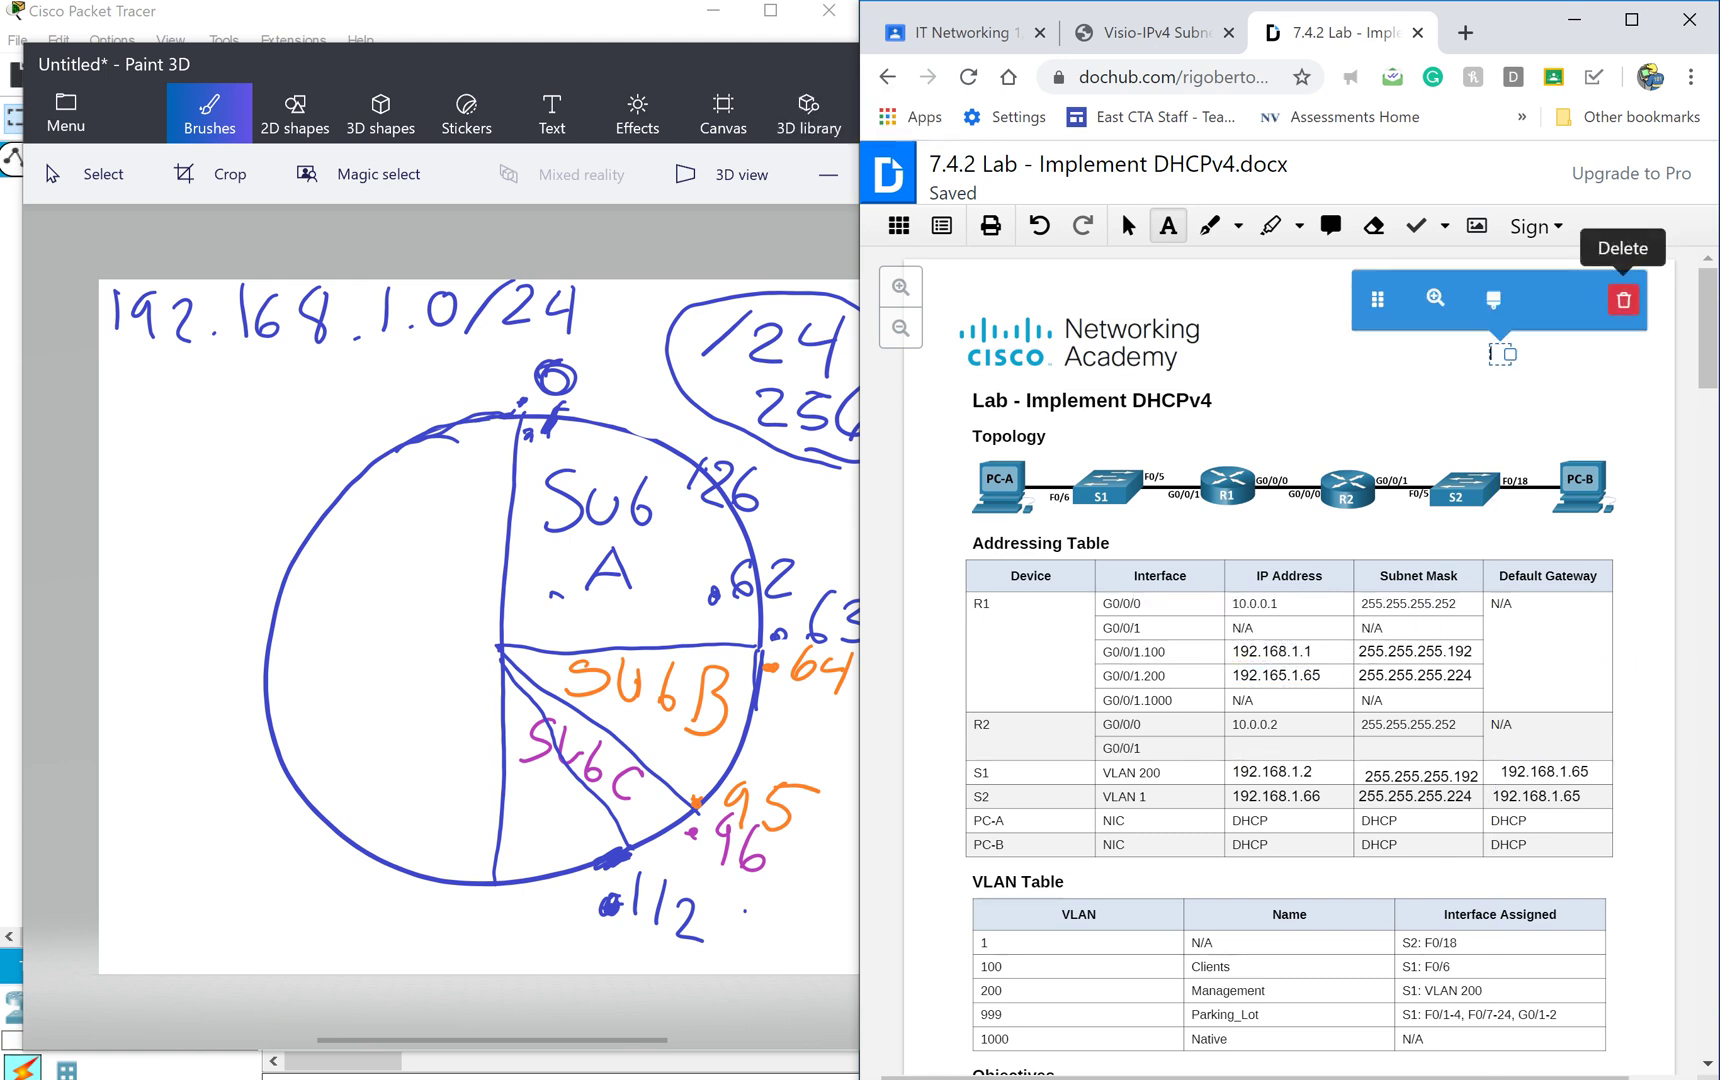
pyautogui.click(1623, 301)
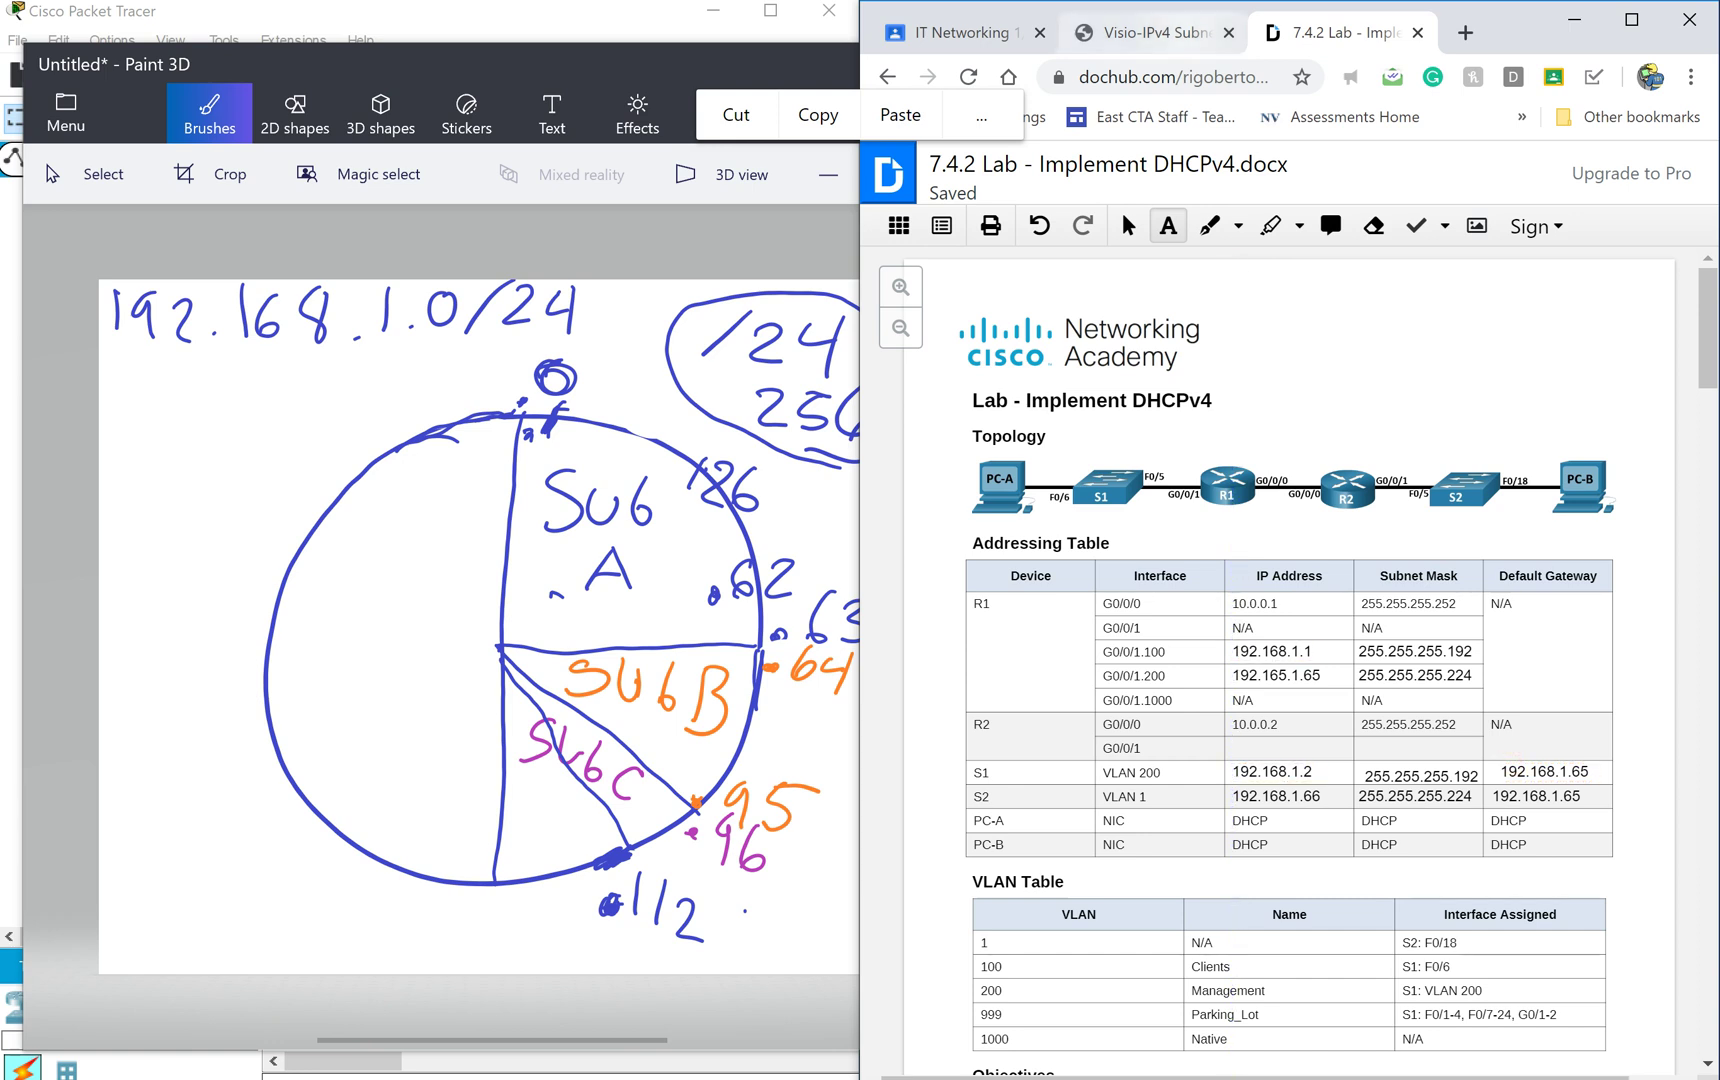
# Compare the Subnet A and Subnet B recording instructions in Part 1, Step 1 with the S1, S2 and R1 entries in the addressing table.
pyautogui.moveTo(1708, 330); pyautogui.dragTo(1708, 523)
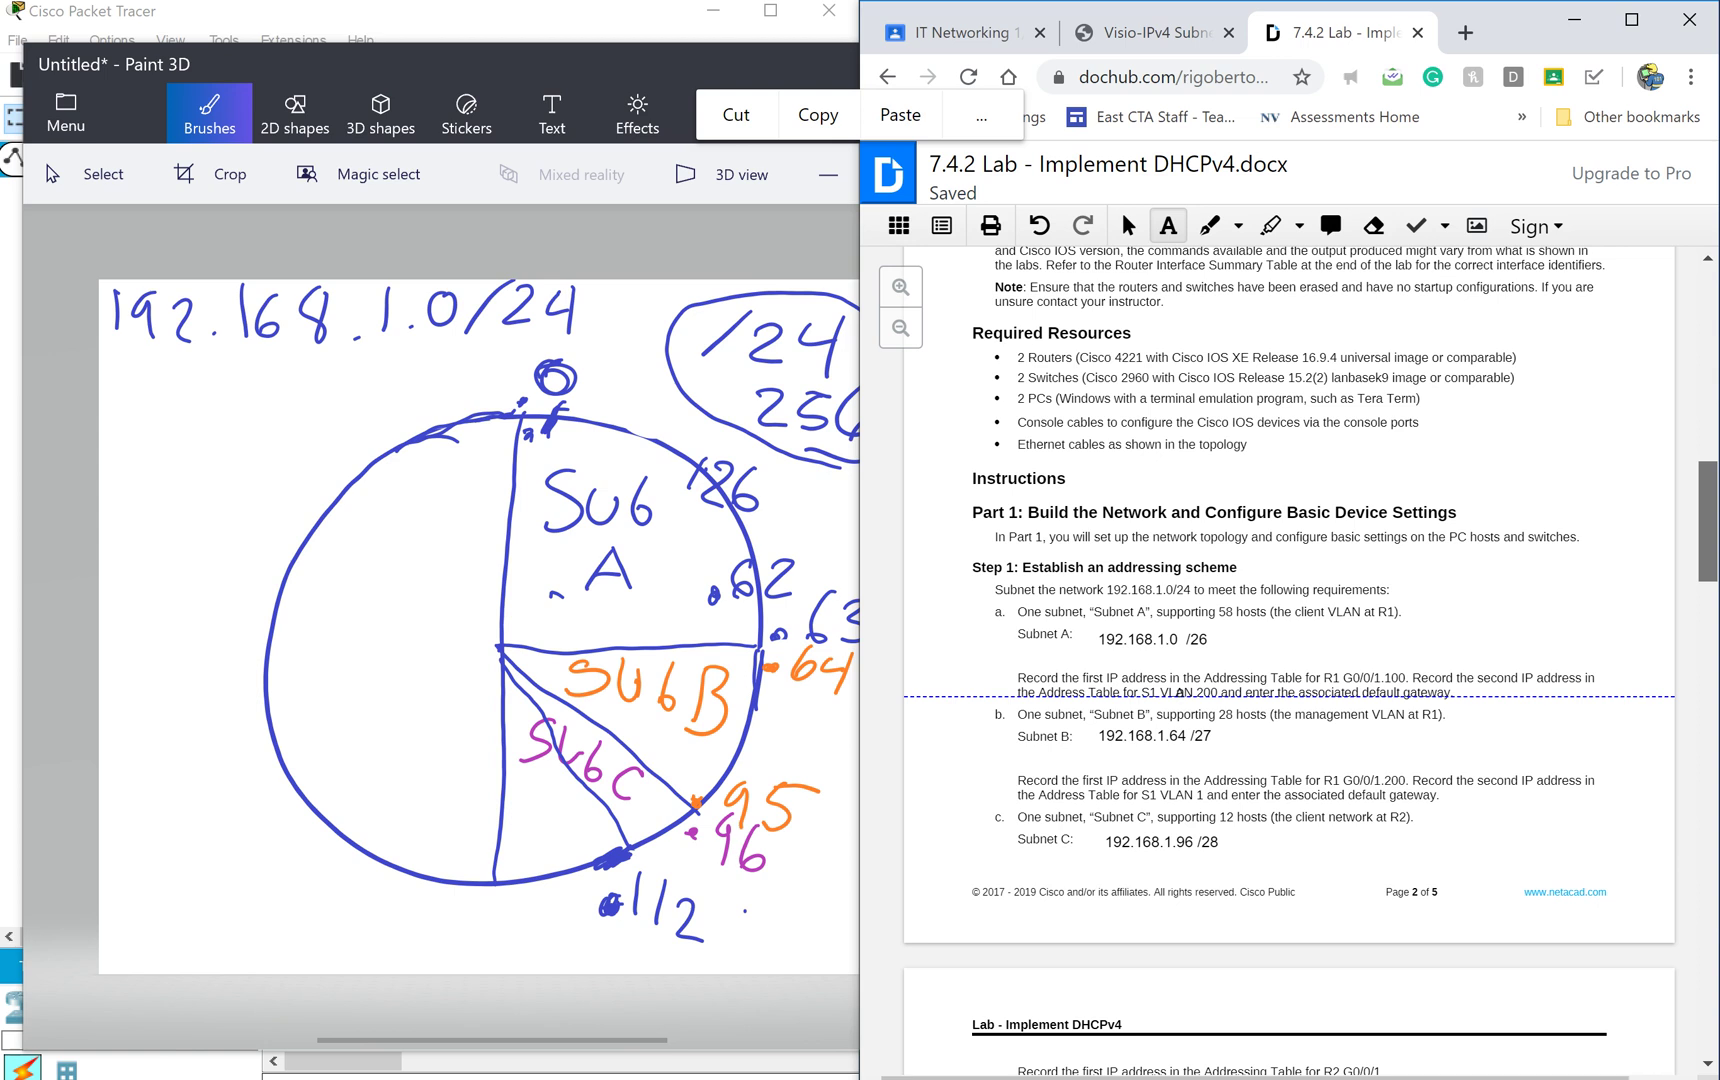
pyautogui.scroll(-2, 1180, 692)
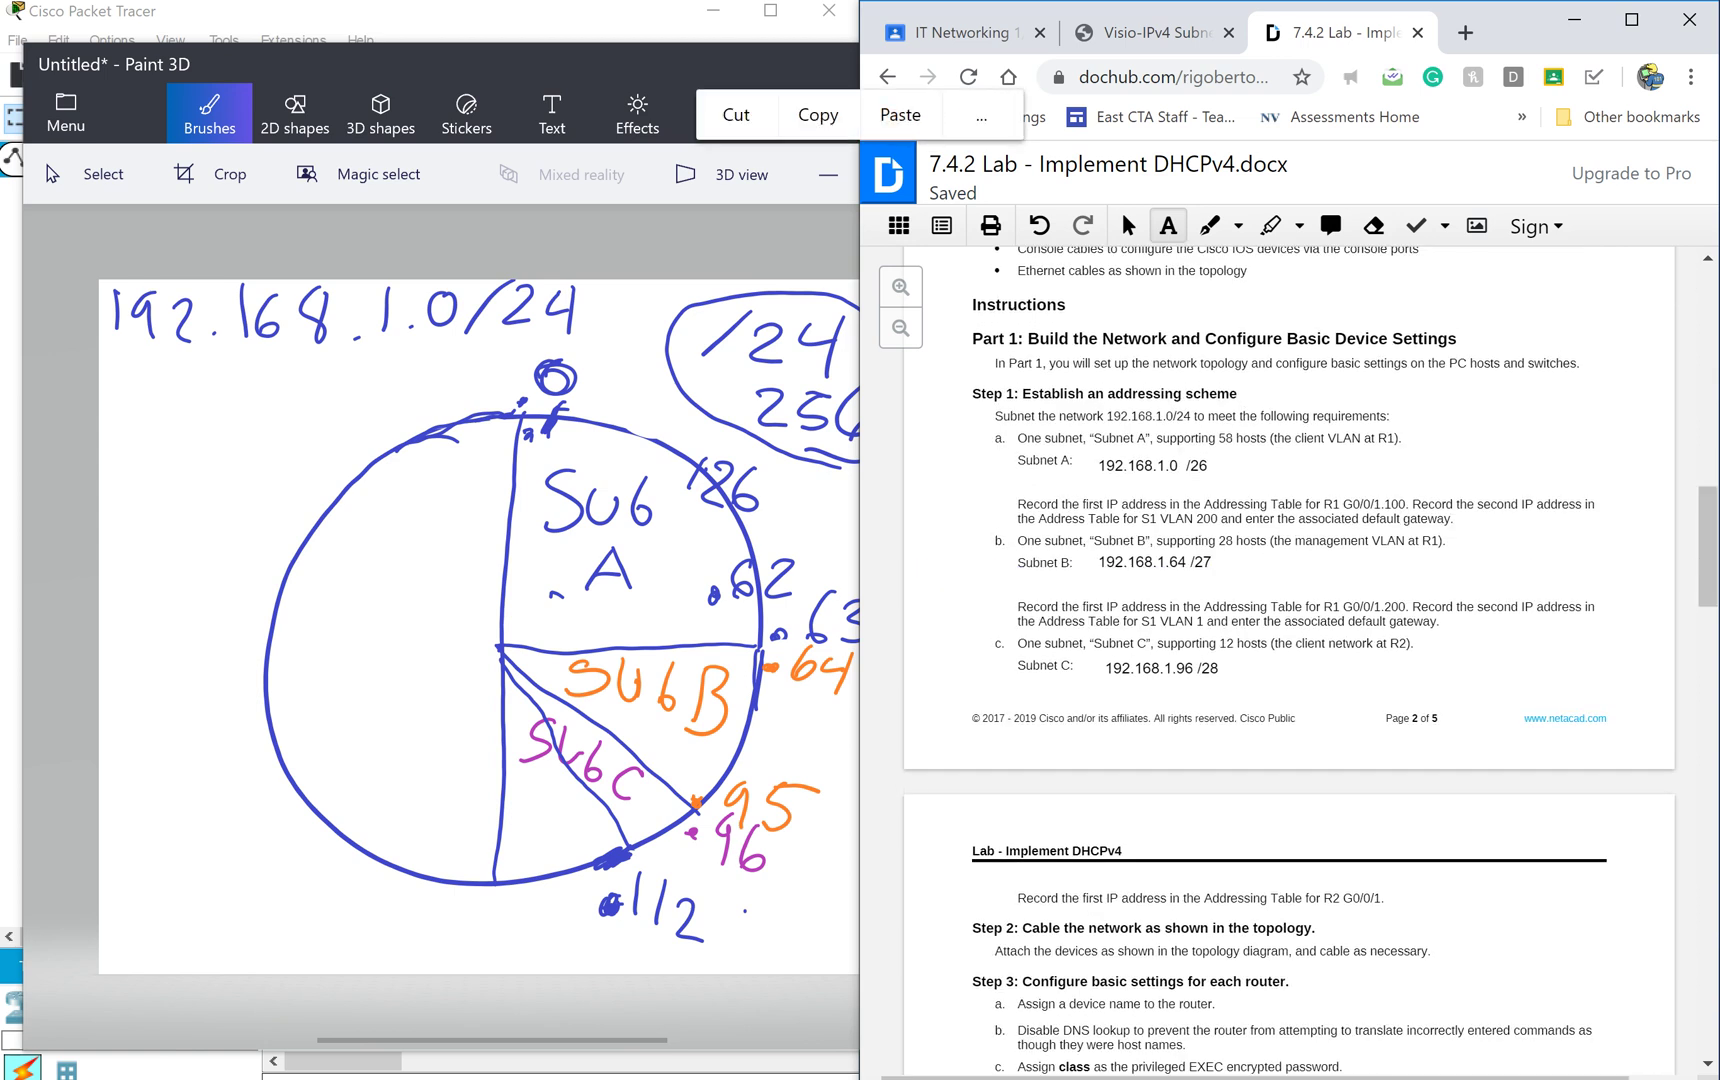
pyautogui.scroll(-2, 1271, 551)
pyautogui.scroll(2, 1122, 212)
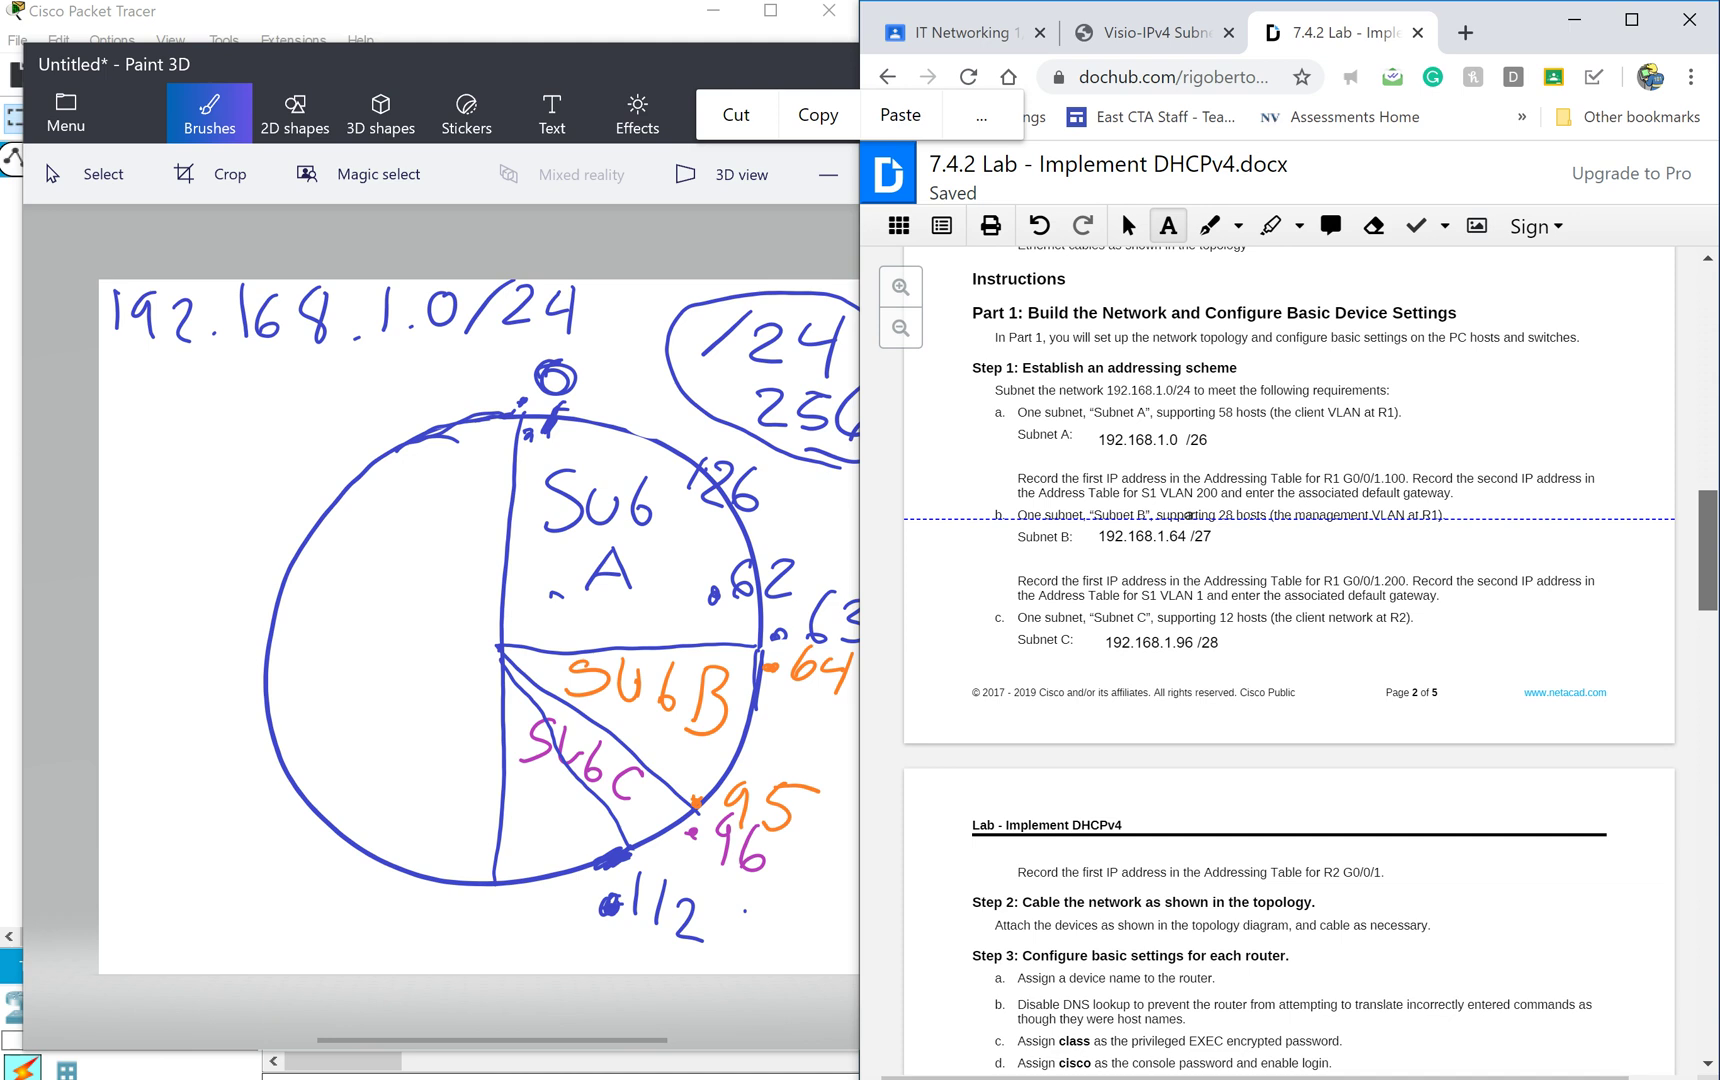
pyautogui.scroll(15, 1290, 660)
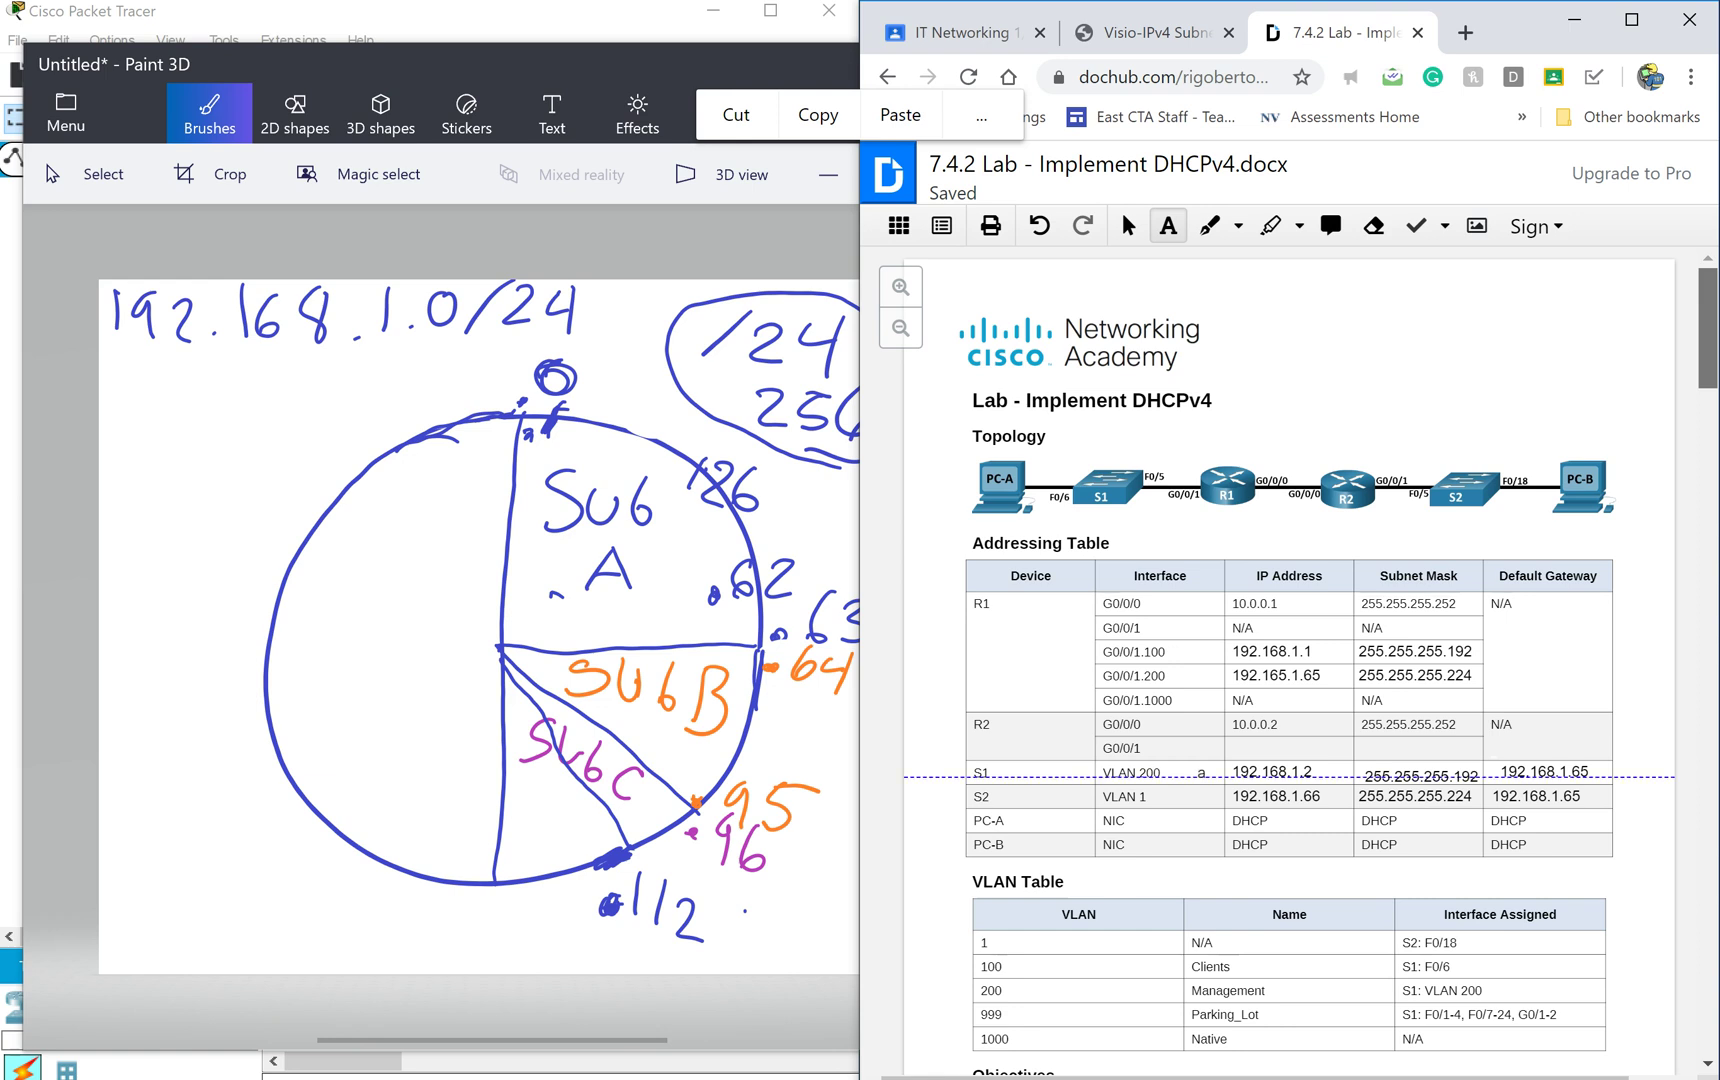
pyautogui.click(1246, 680)
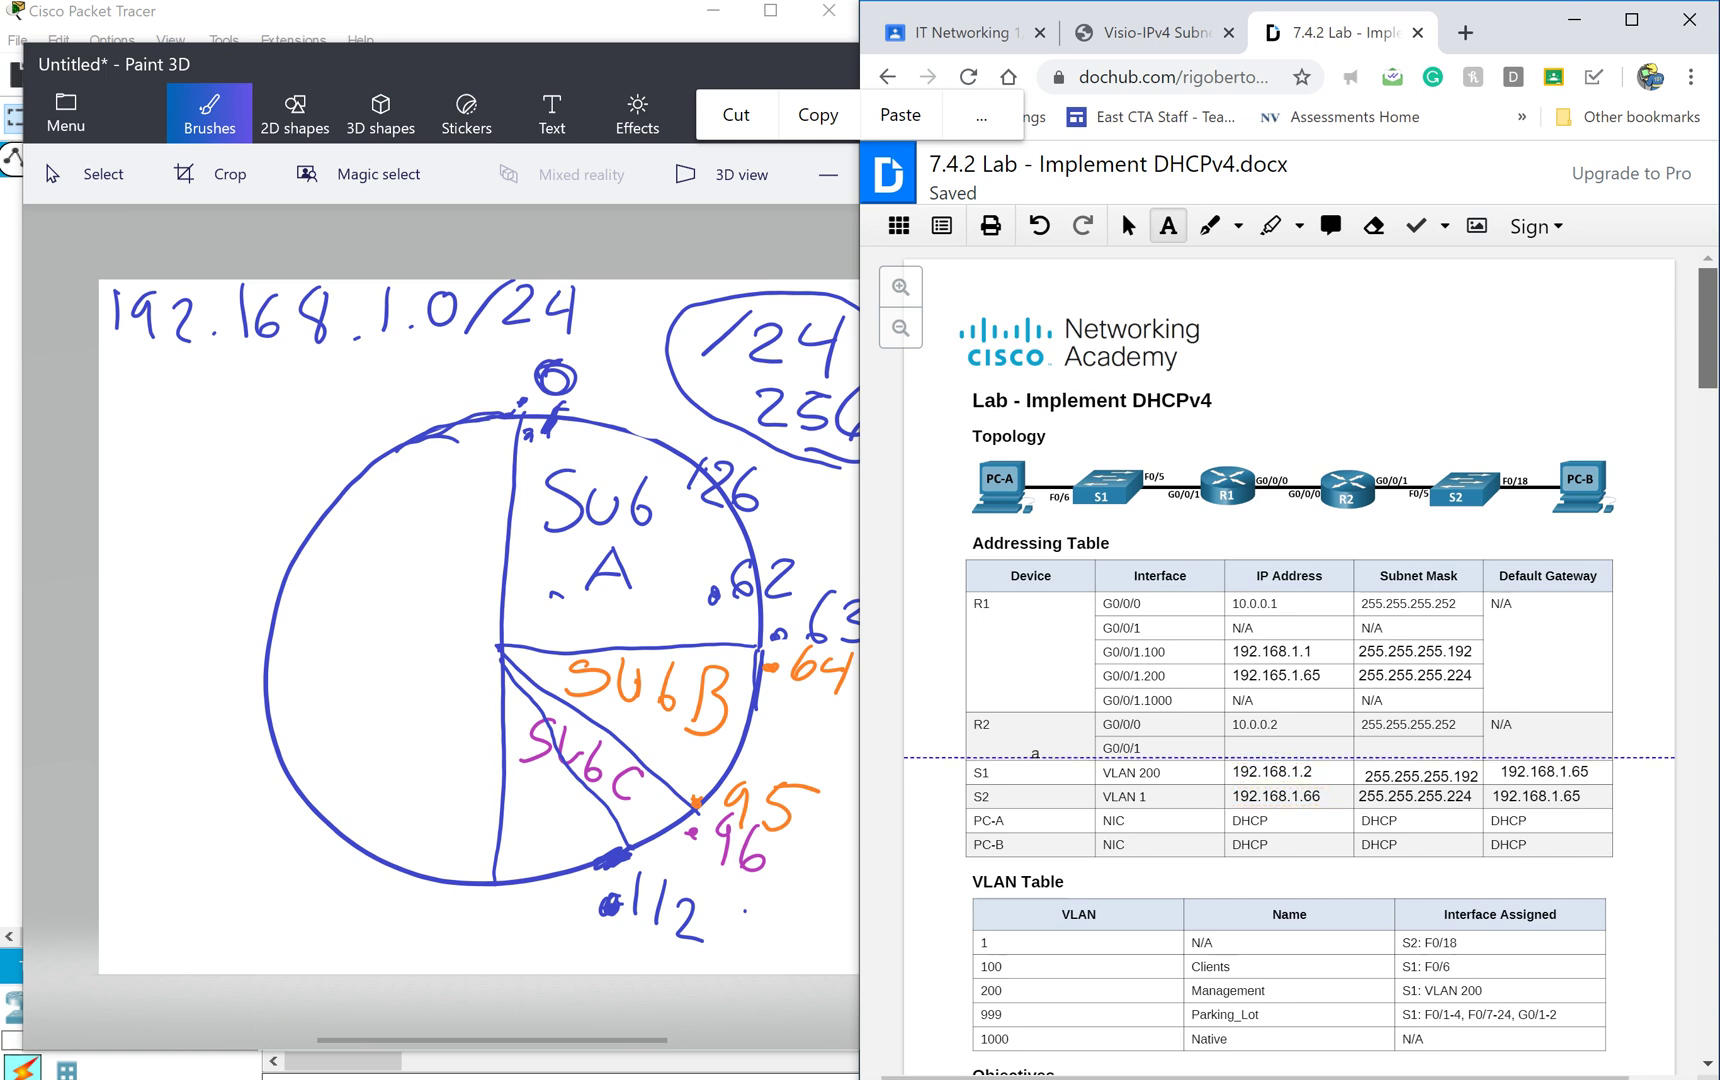
# Add a text note below the Subnet B answer in Step 1 reading "S1 VLAN 1: 192.168.1.66".
pyautogui.scroll(-1, 1035, 752)
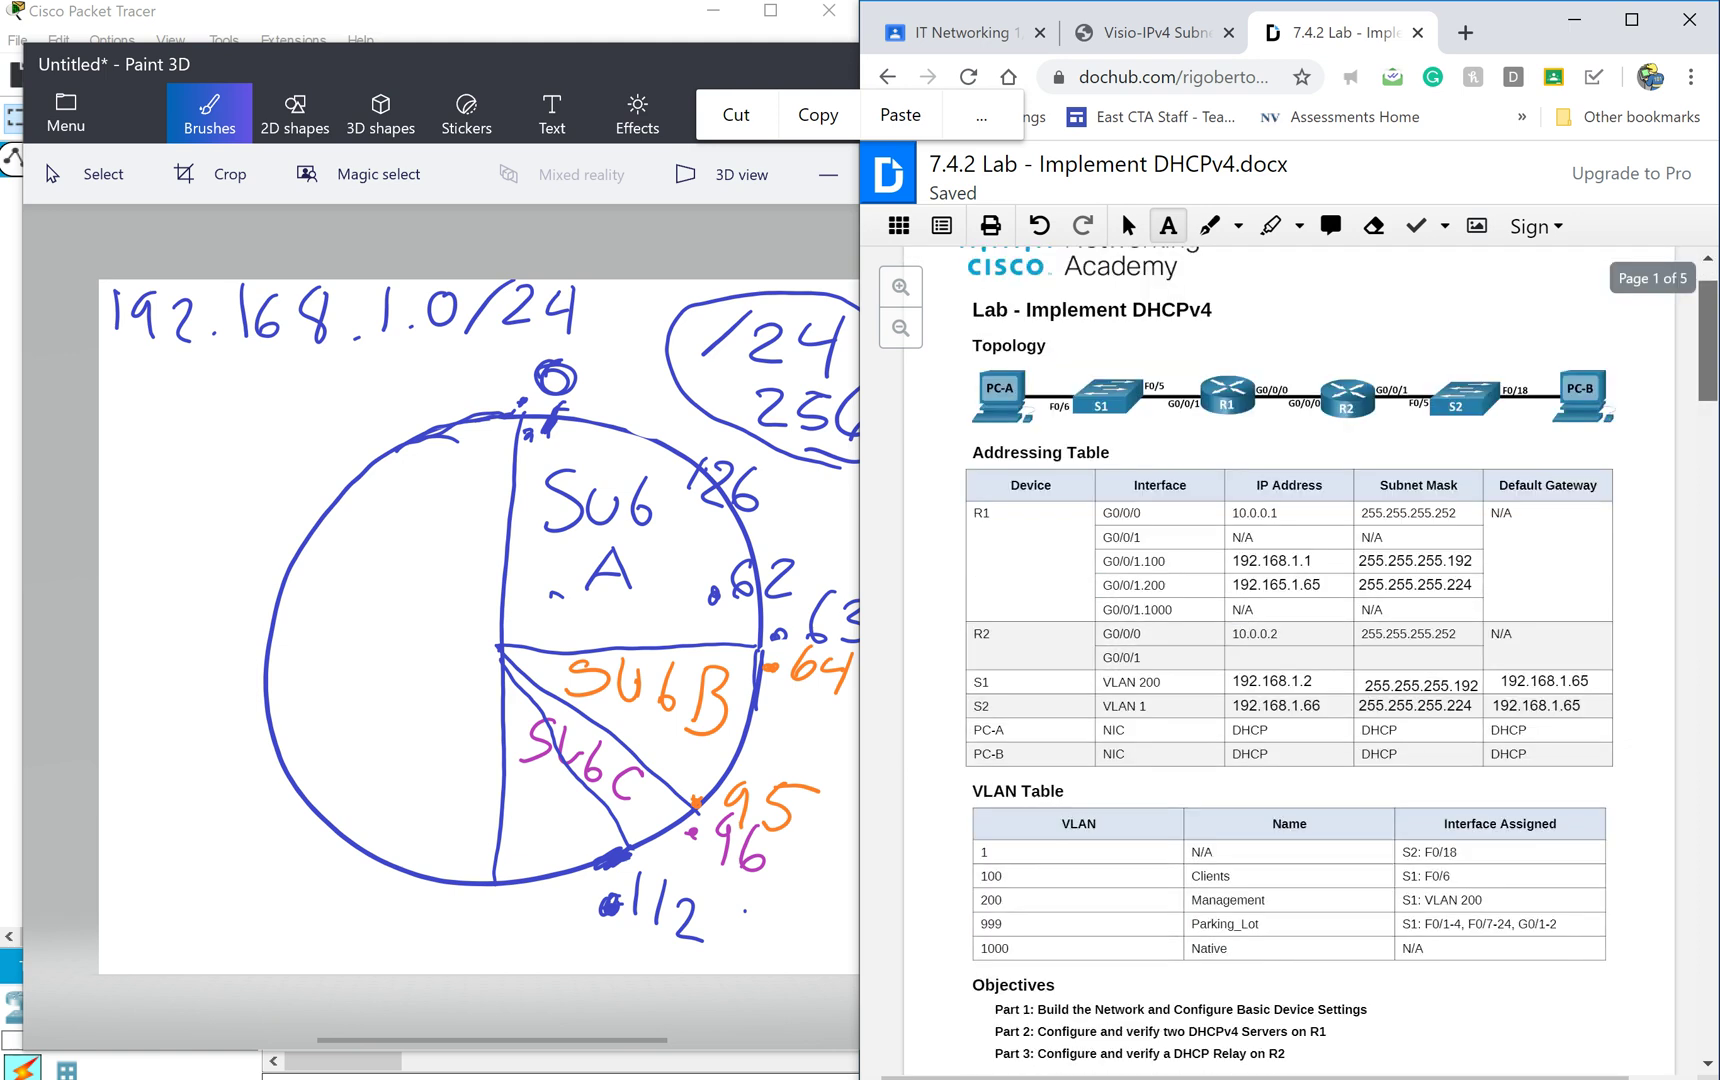
pyautogui.scroll(-15, 1035, 752)
pyautogui.scroll(4, 1290, 665)
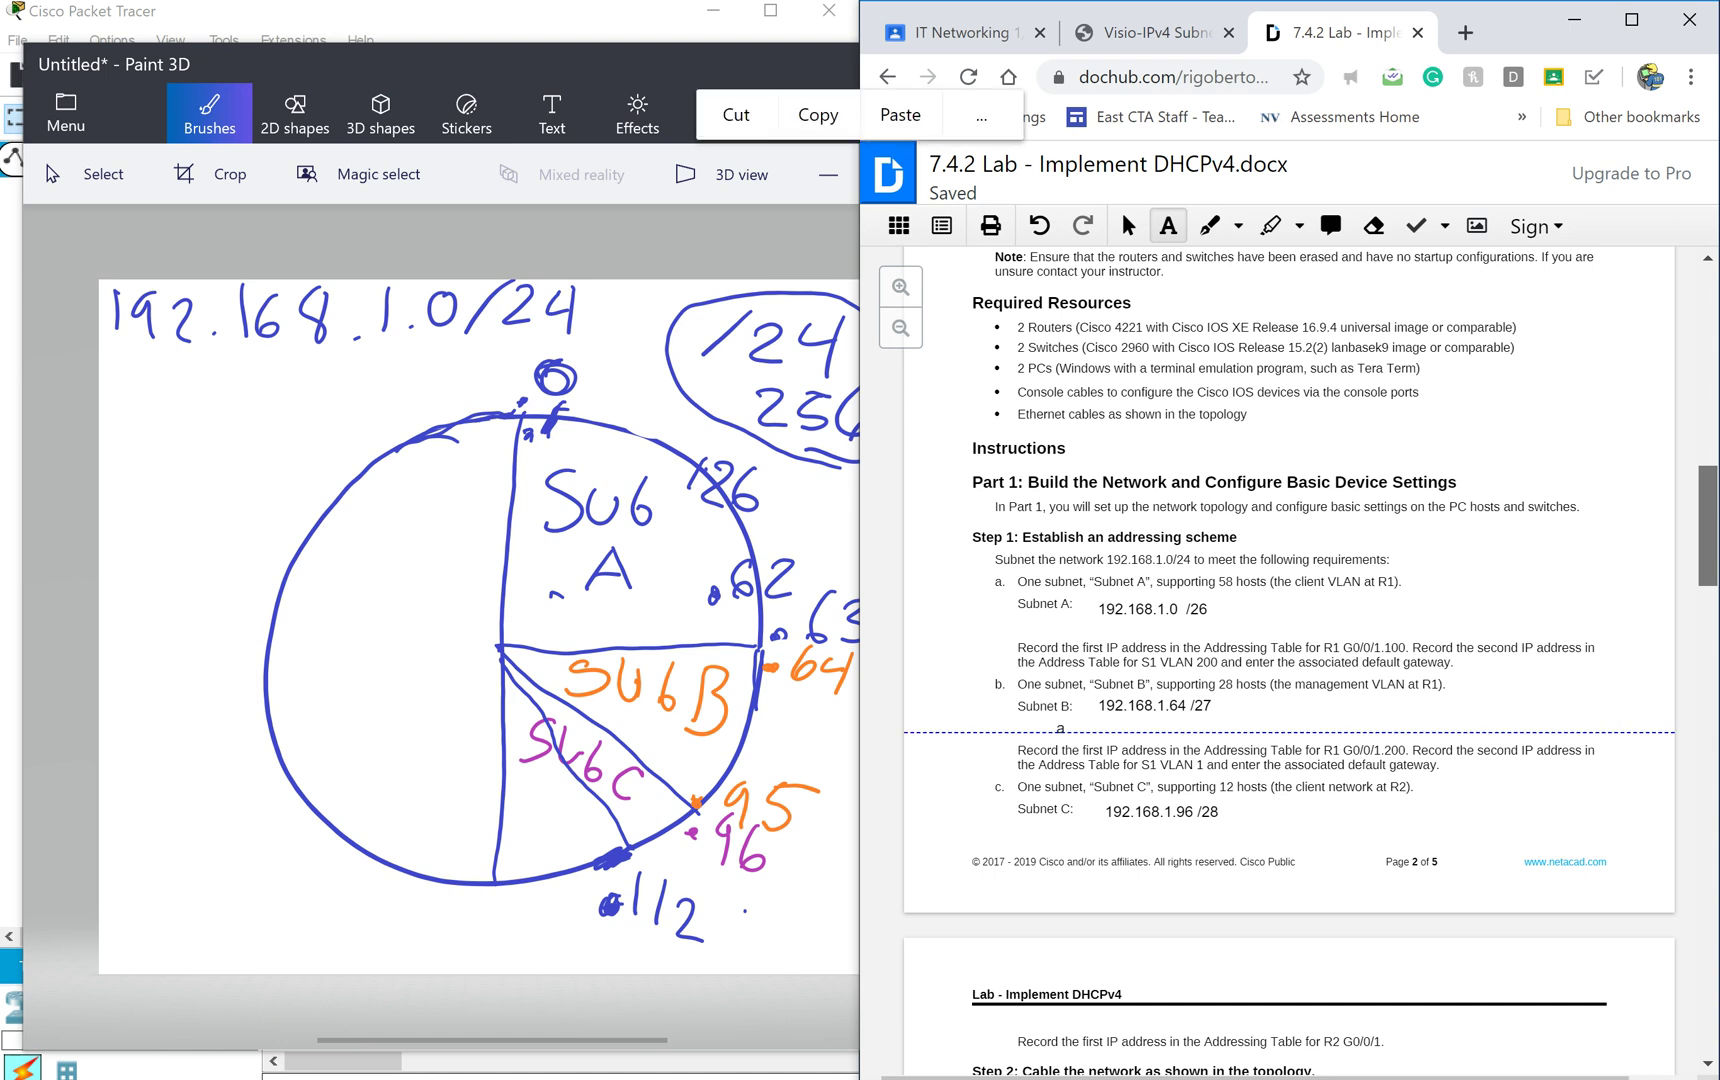
pyautogui.click(1062, 730)
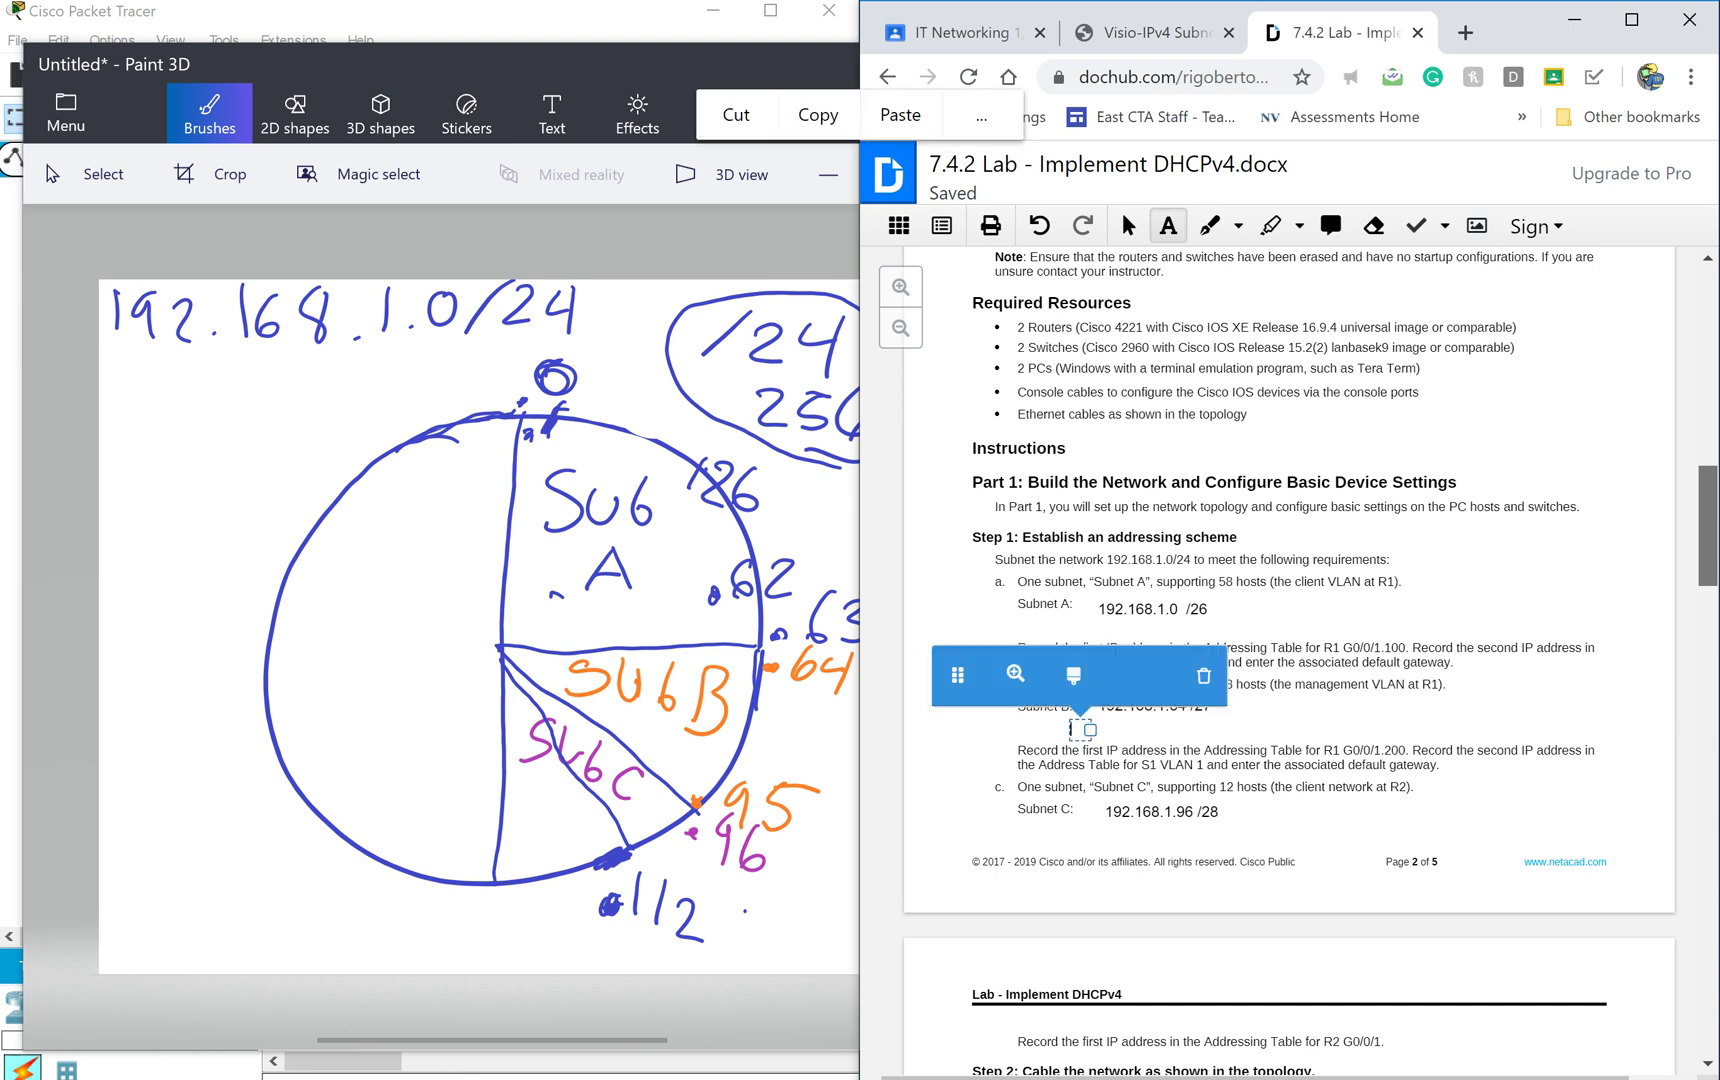
pyautogui.write('S1')
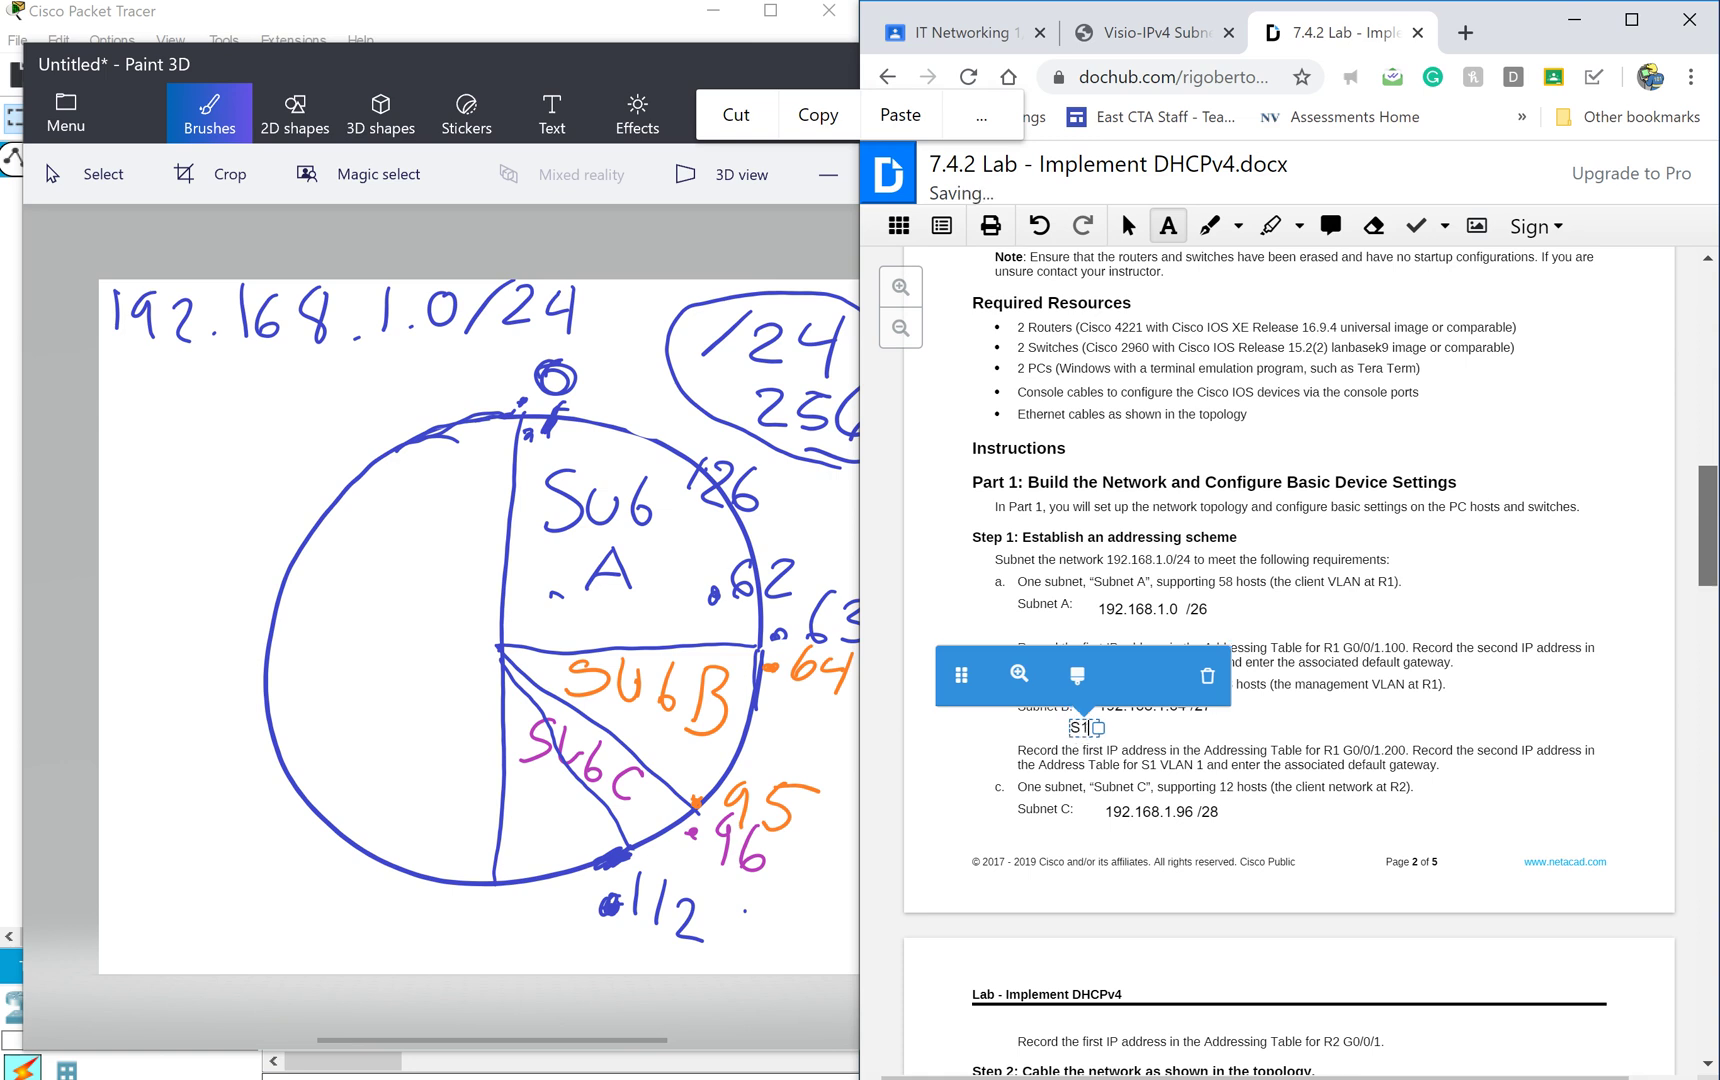
pyautogui.write(' Vla')
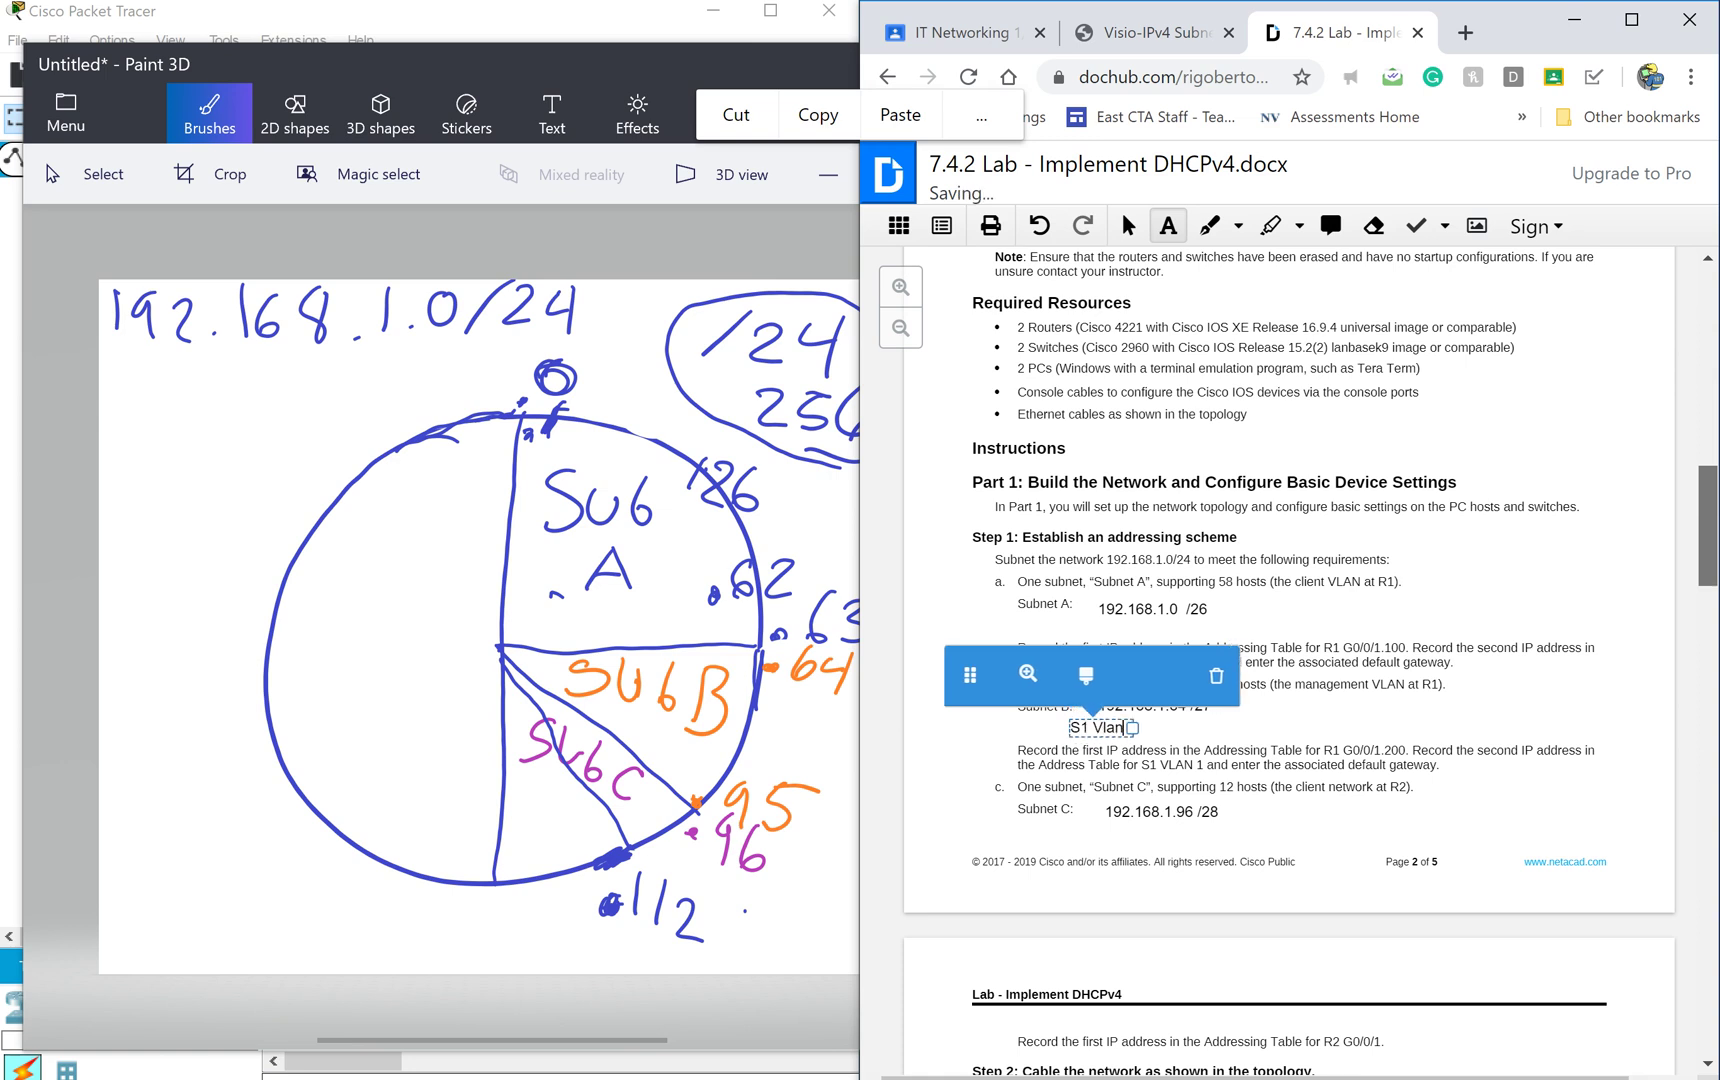
pyautogui.press('BackSpace')
pyautogui.press('BackSpace')
pyautogui.write('LAN 1')
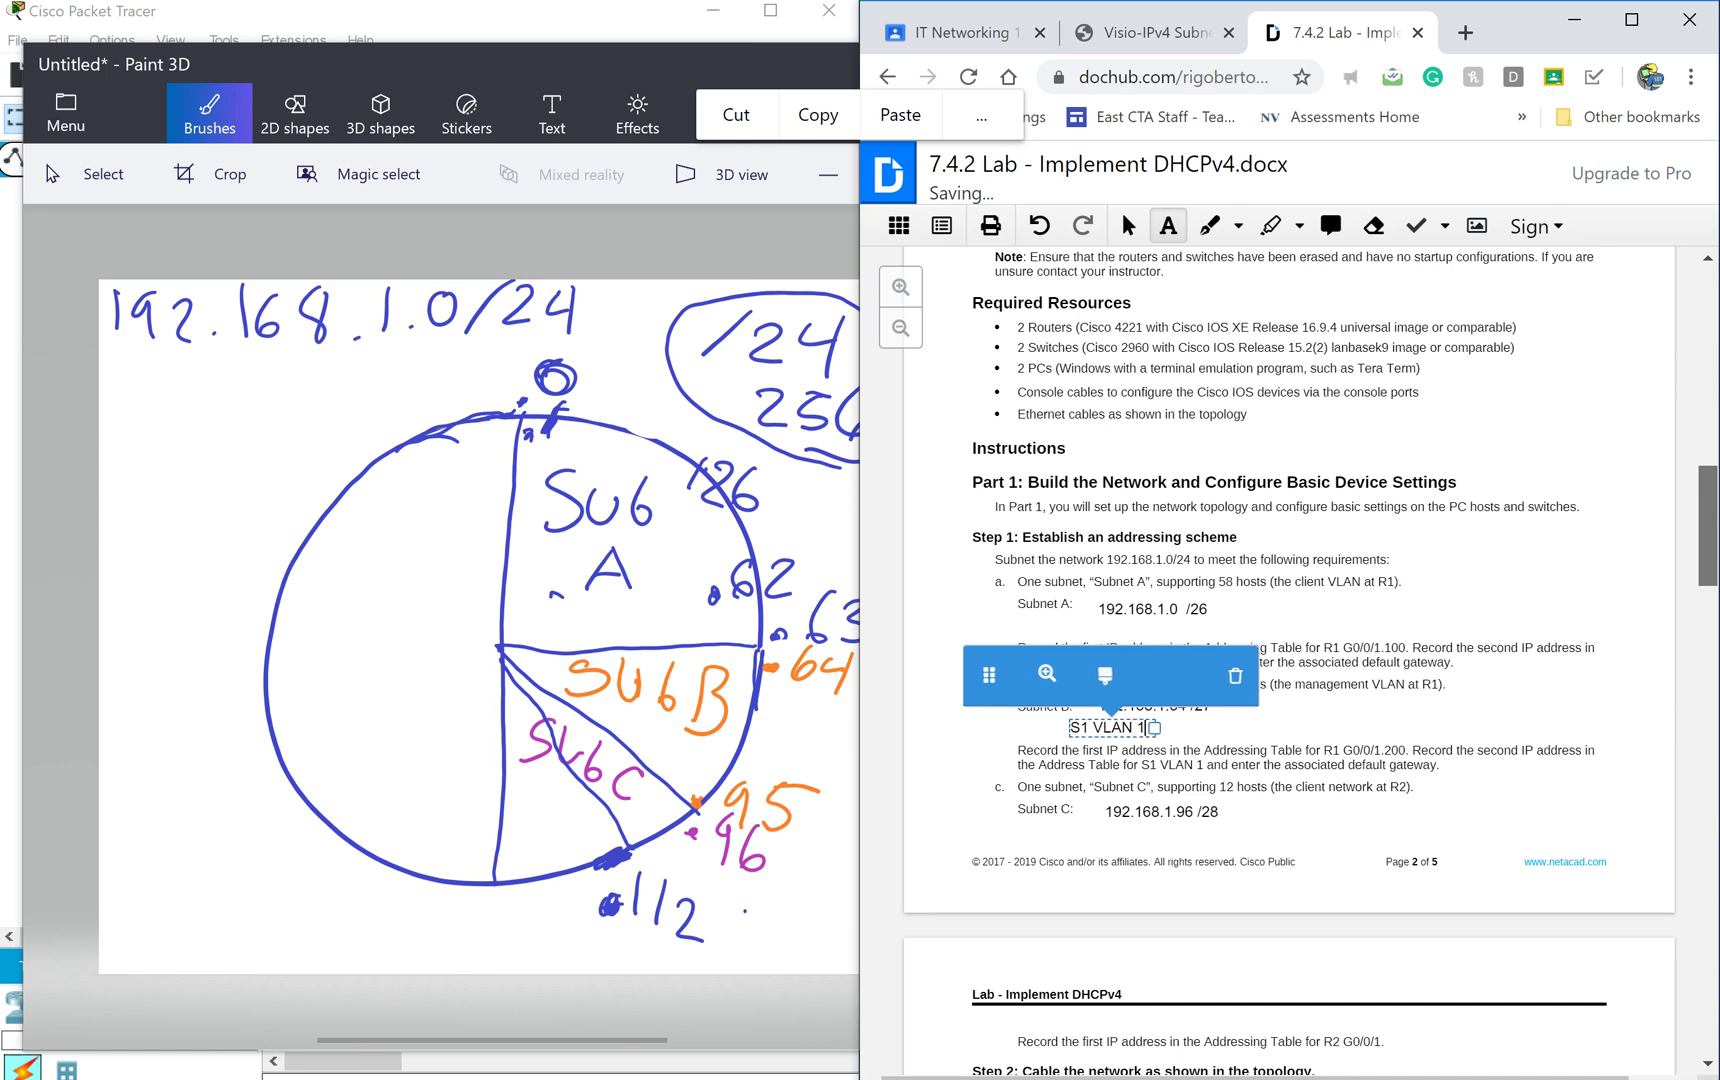
pyautogui.press('BackSpace')
pyautogui.write(': 192.168')
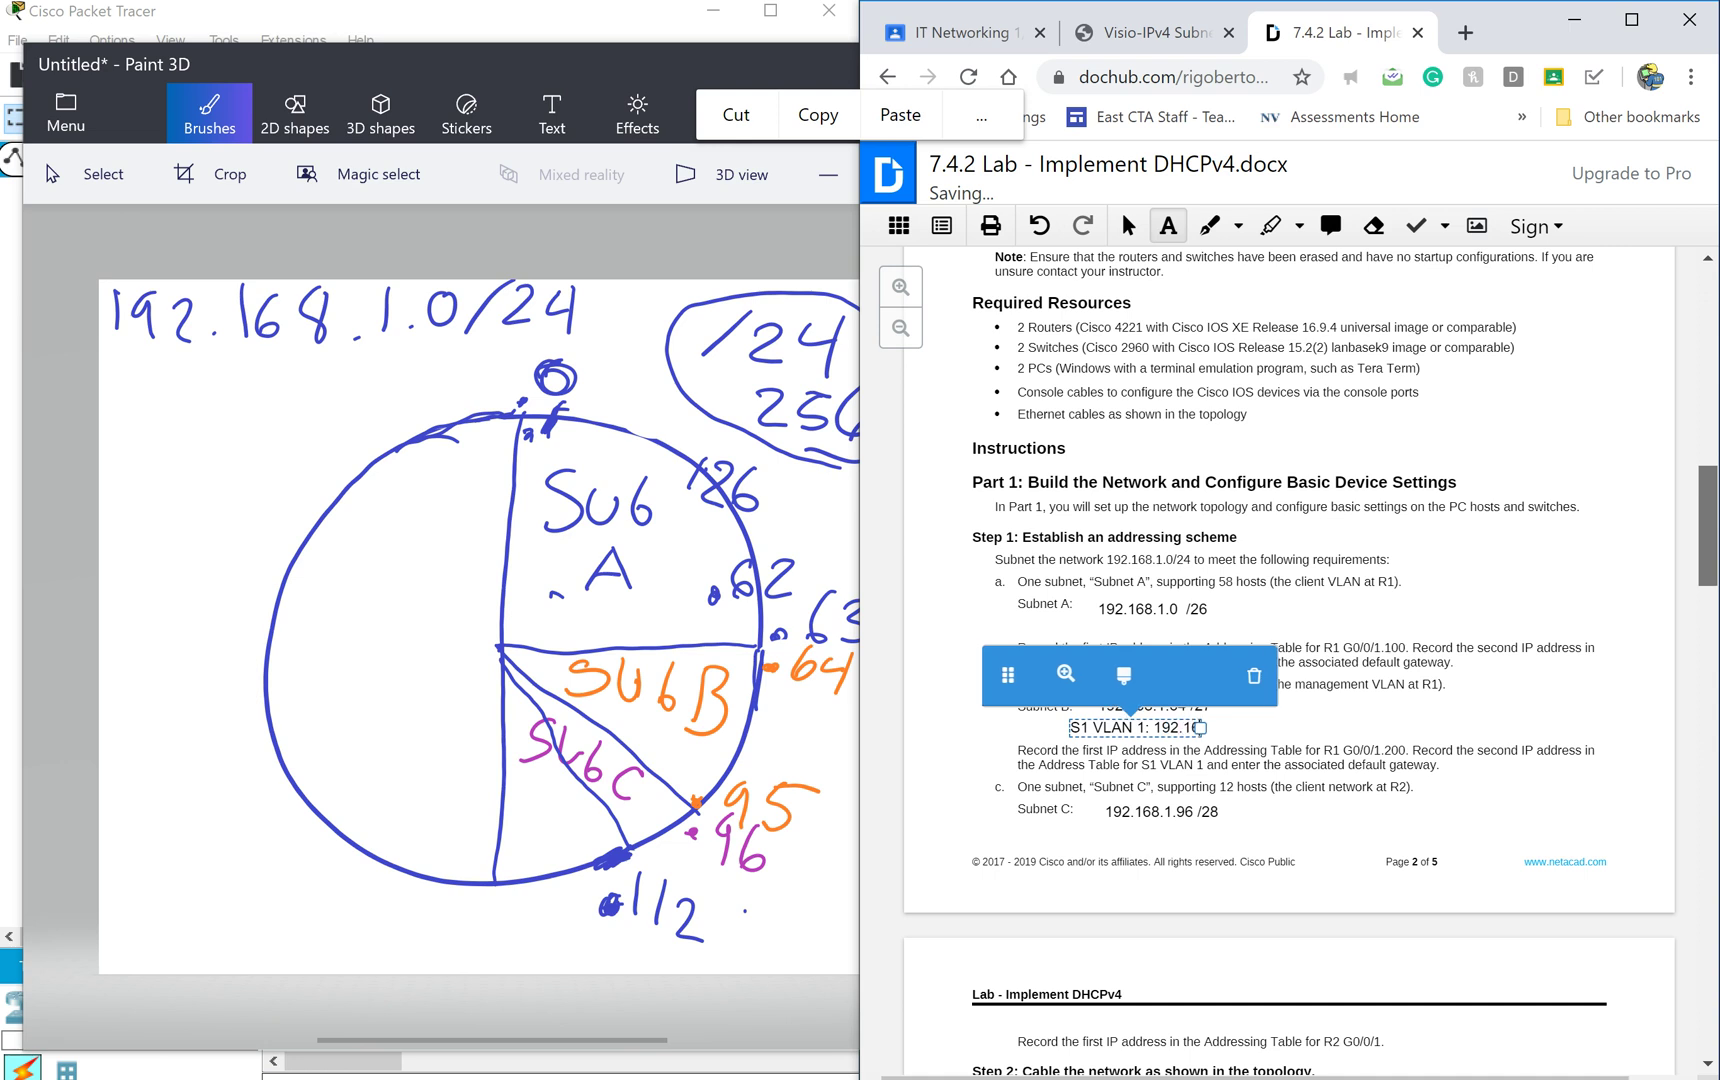
pyautogui.write('.1')
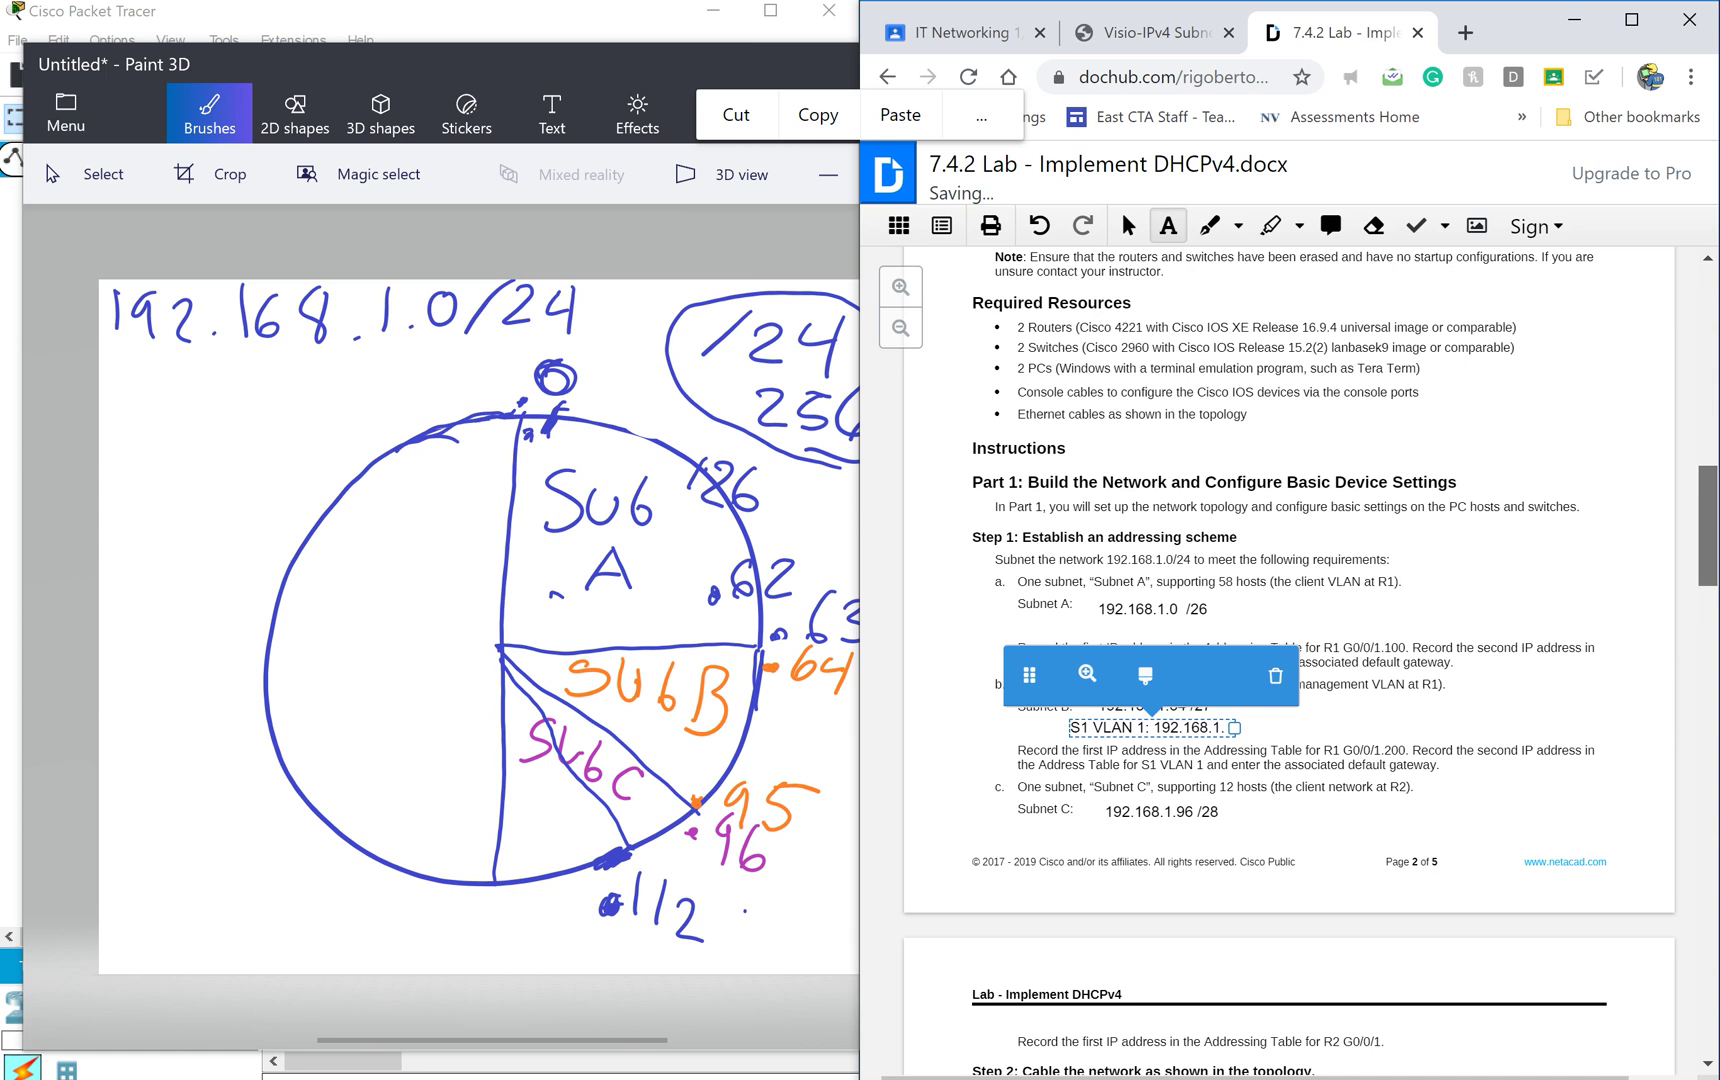
pyautogui.write('.')
pyautogui.click(1508, 667)
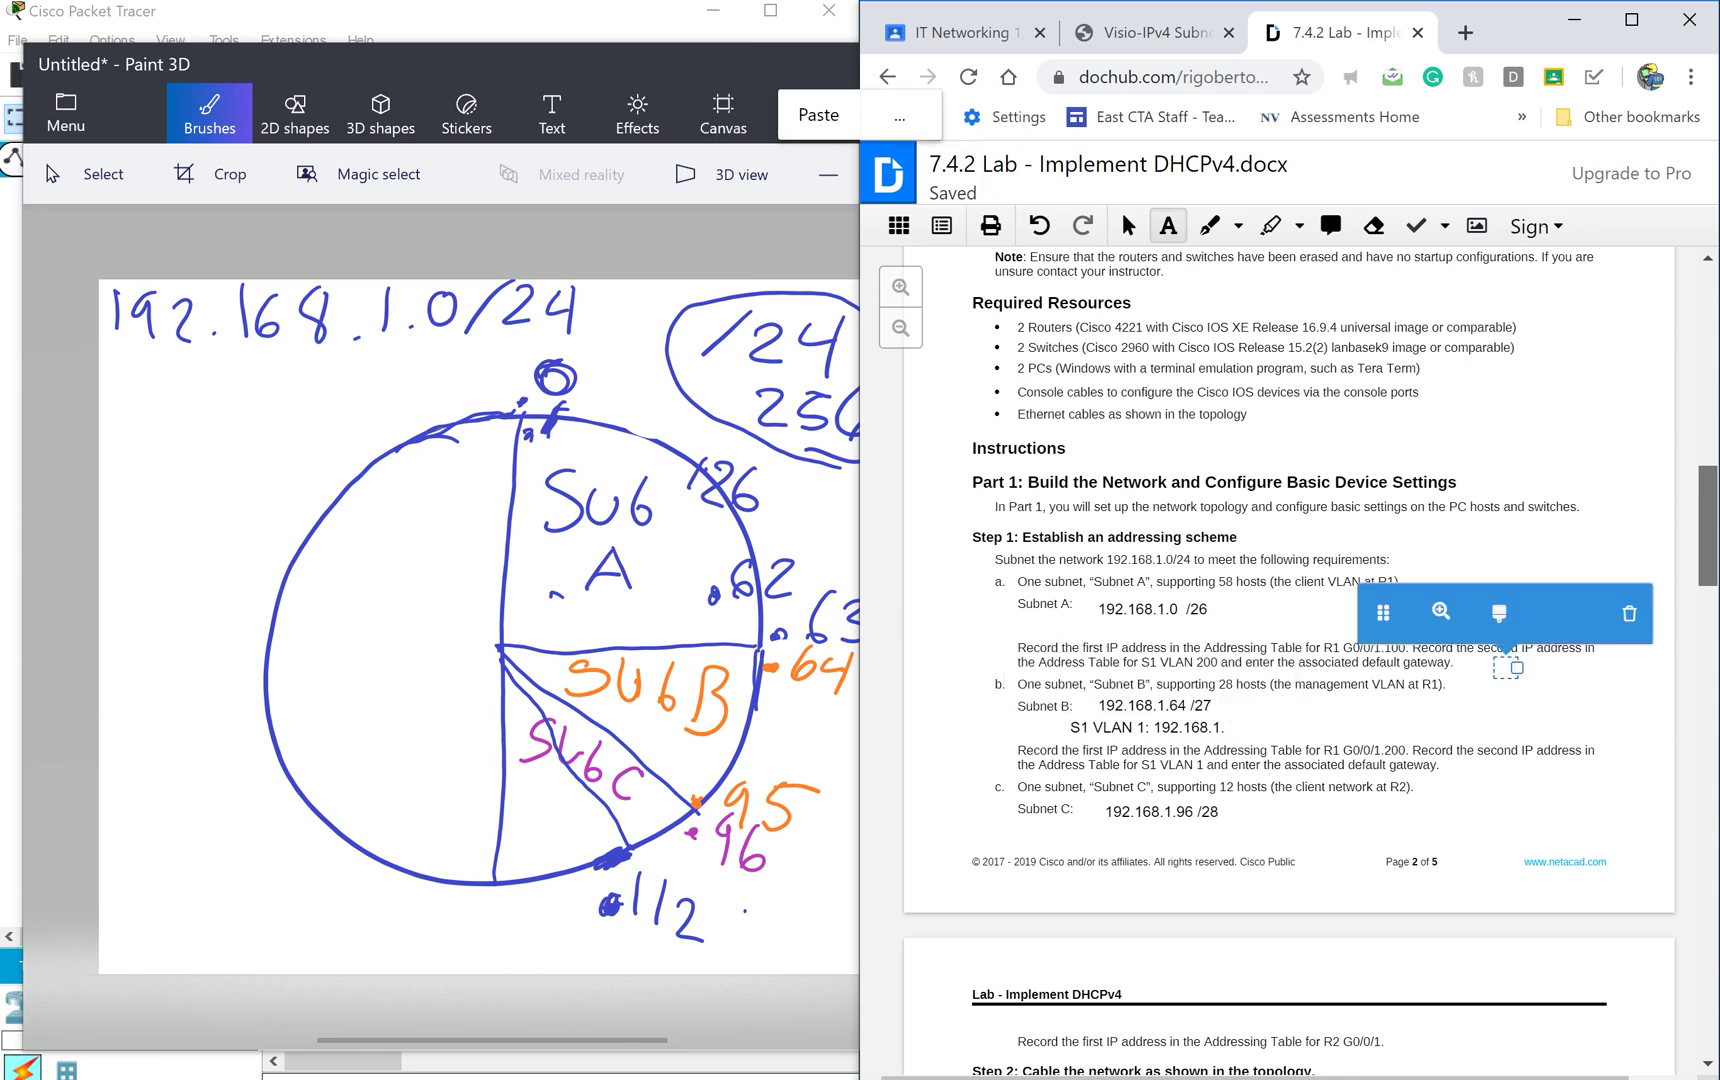
pyautogui.click(1190, 667)
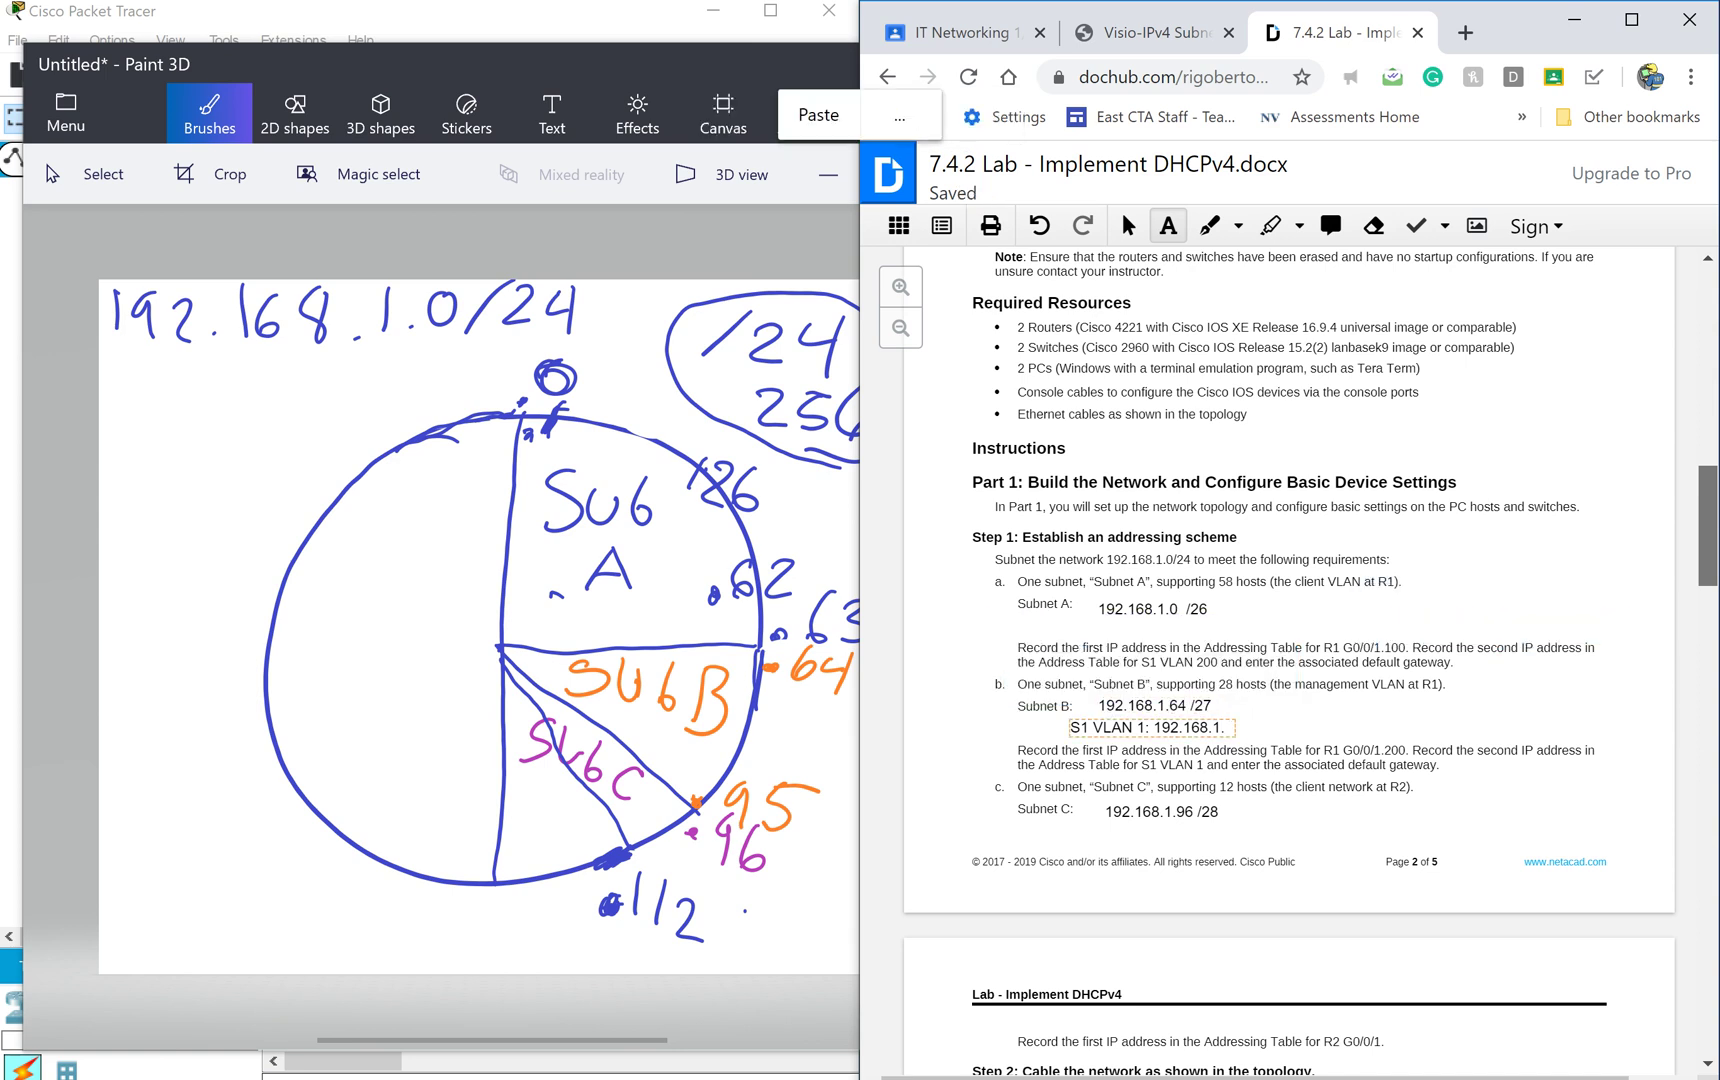
pyautogui.click(1222, 728)
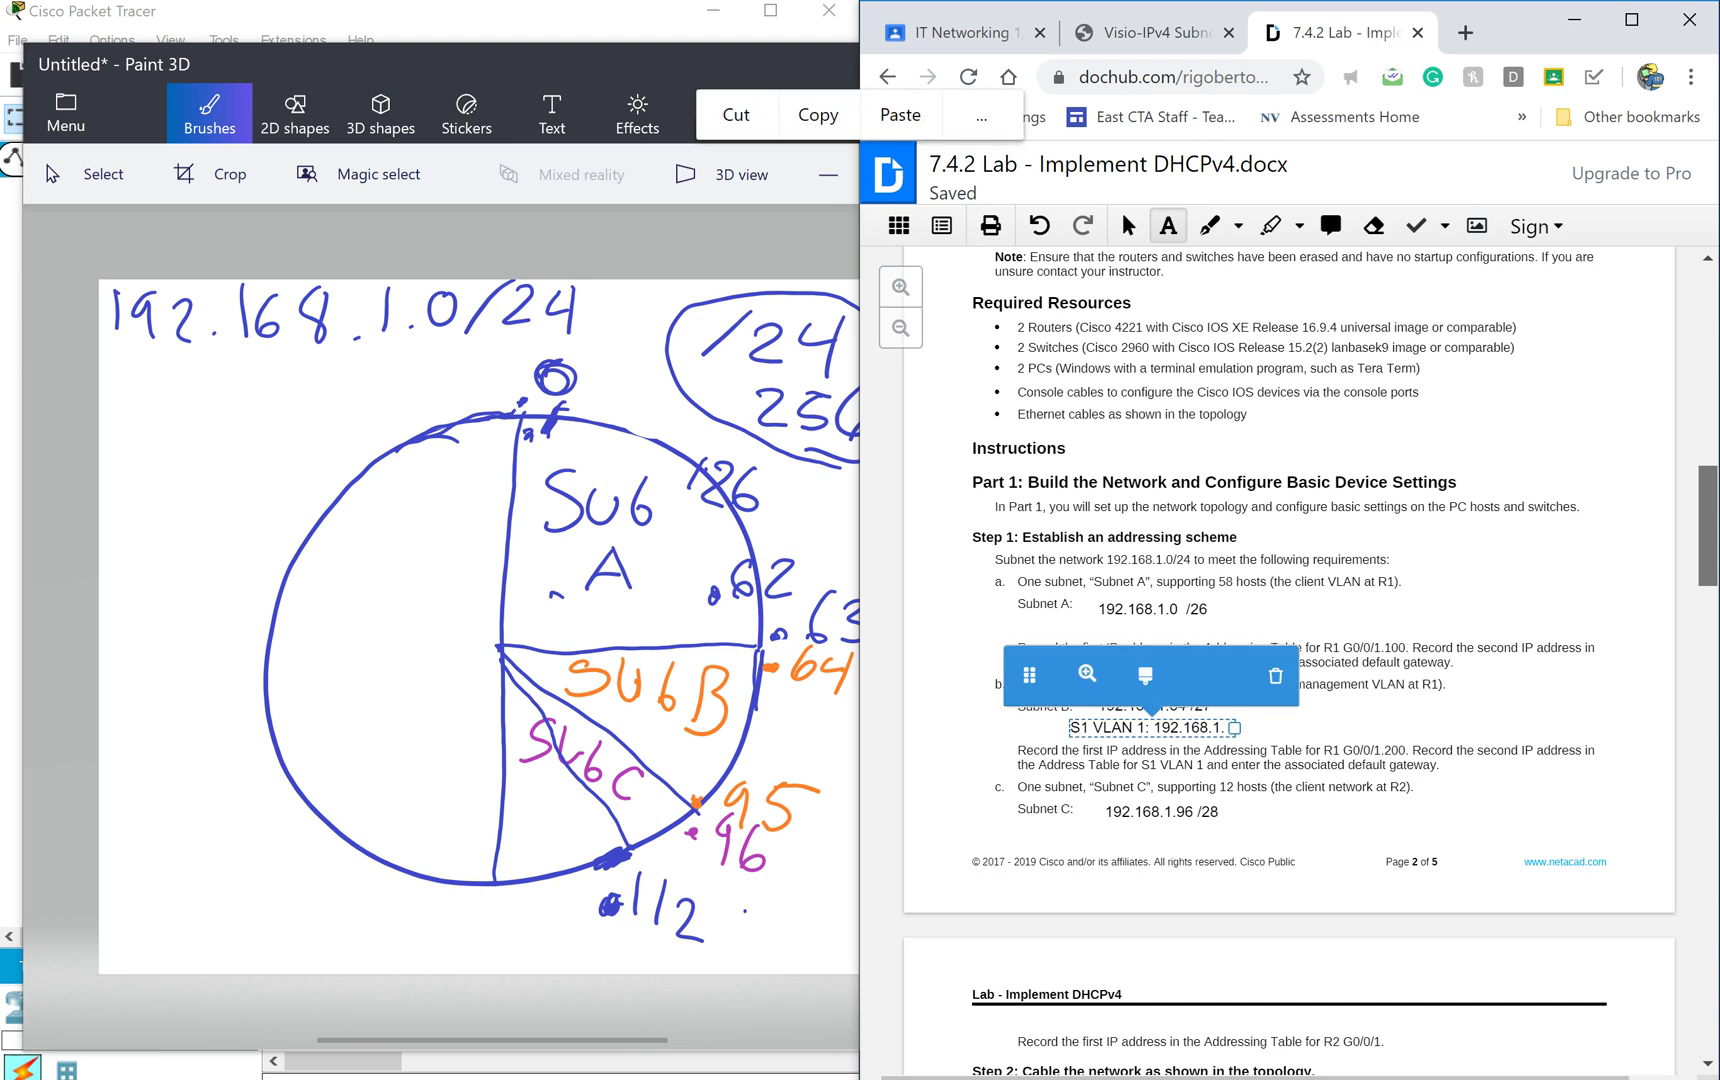
pyautogui.write('66')
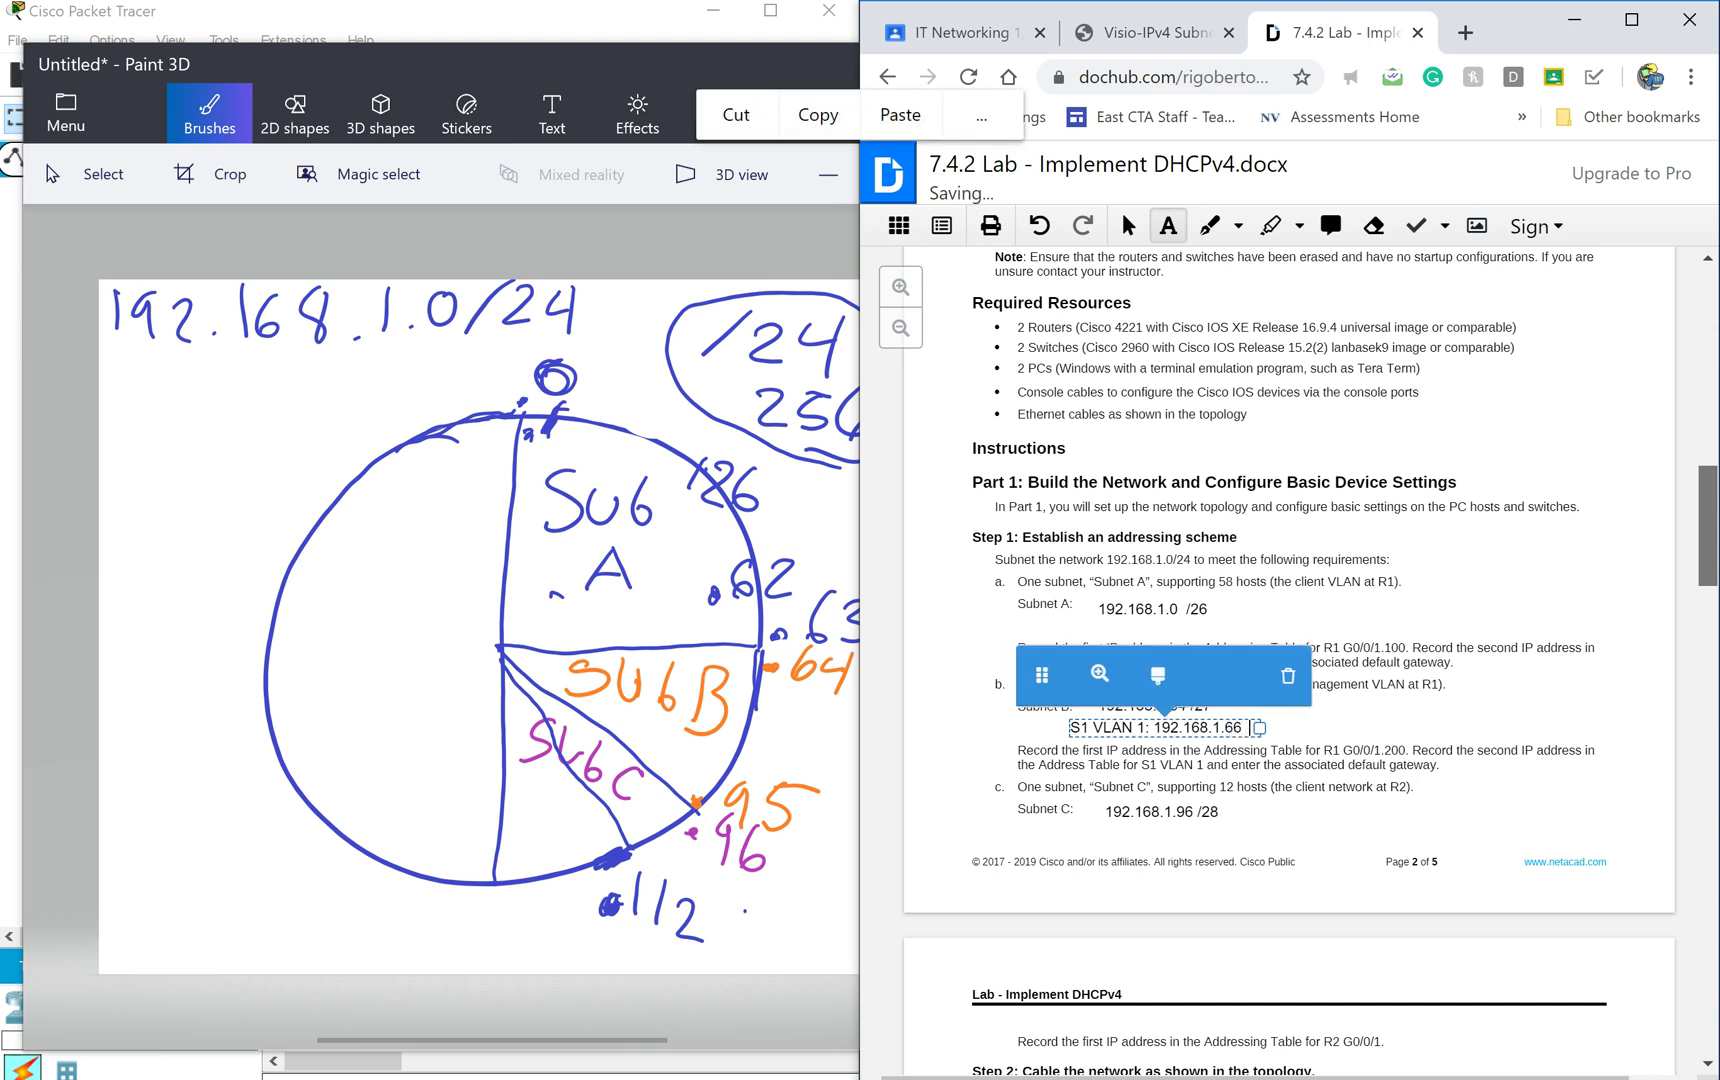
# Append "SNM: 255.255.255.224" to the S1 VLAN 1 note and return to the addressing table on page 1.
pyautogui.write('NM')
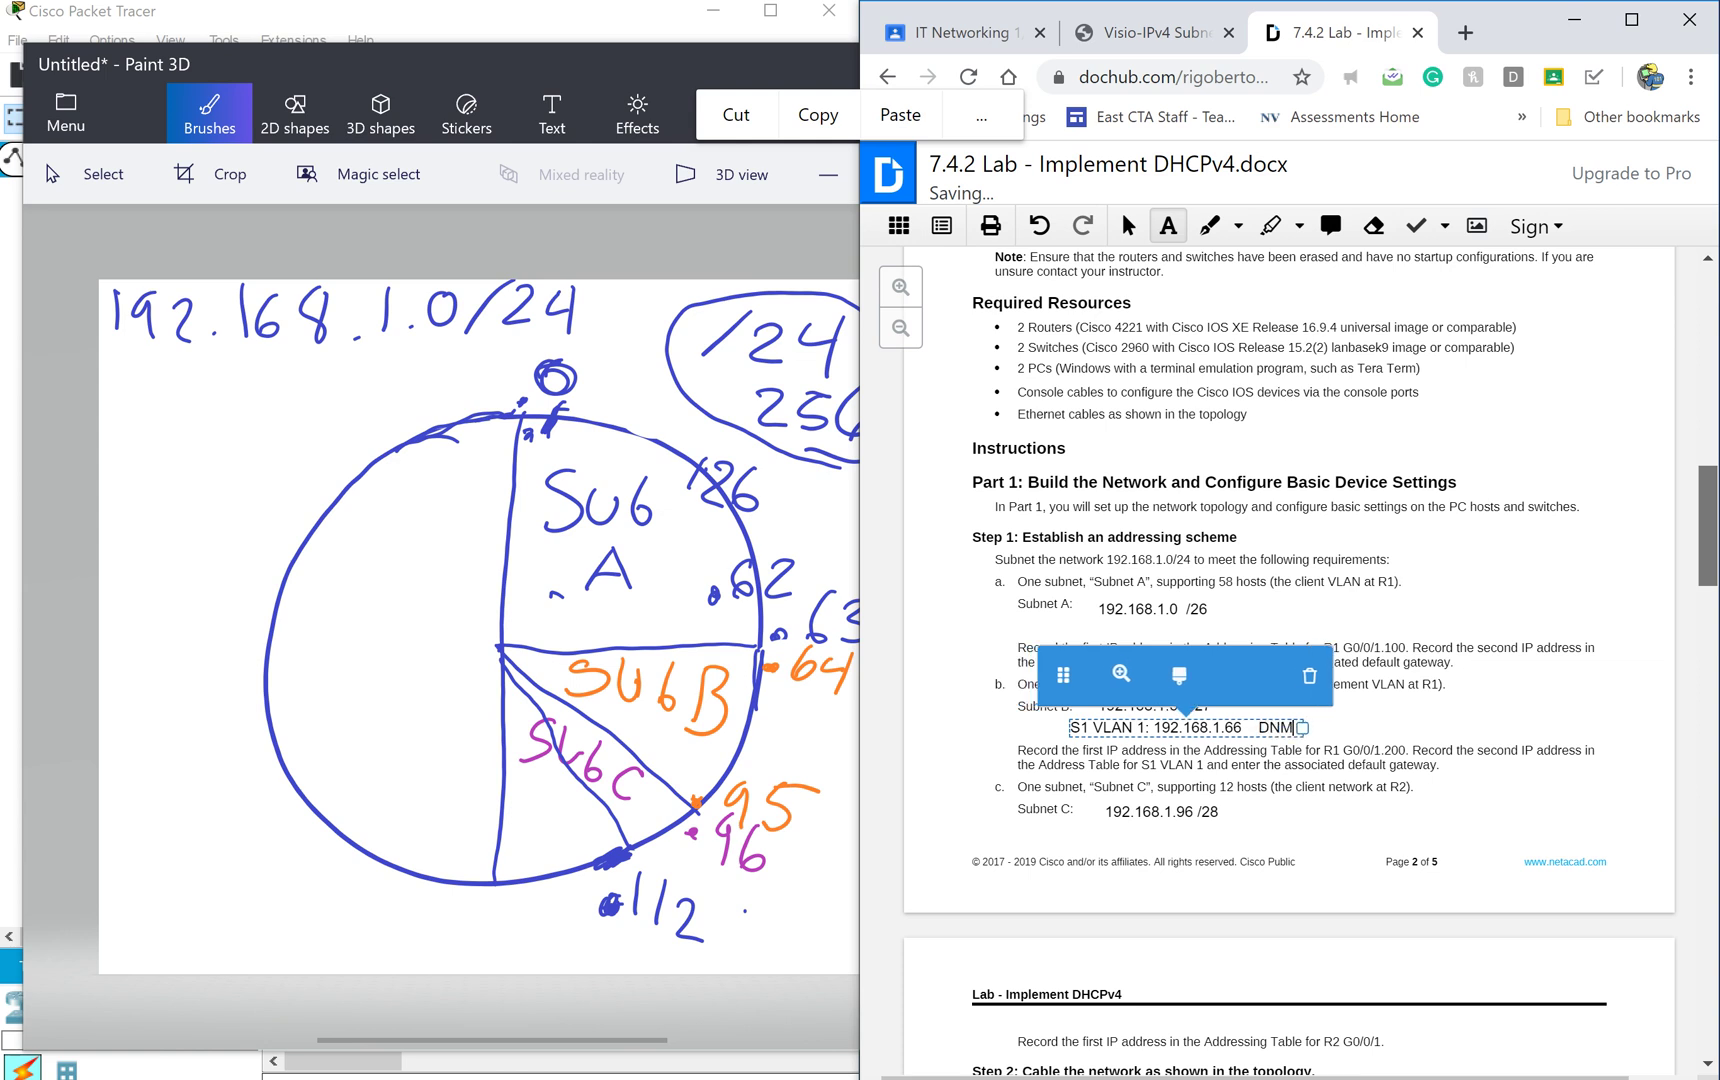
pyautogui.press('BackSpace')
pyautogui.press('BackSpace')
pyautogui.press('BackSpace')
pyautogui.write('SNM: 255.255.255.')
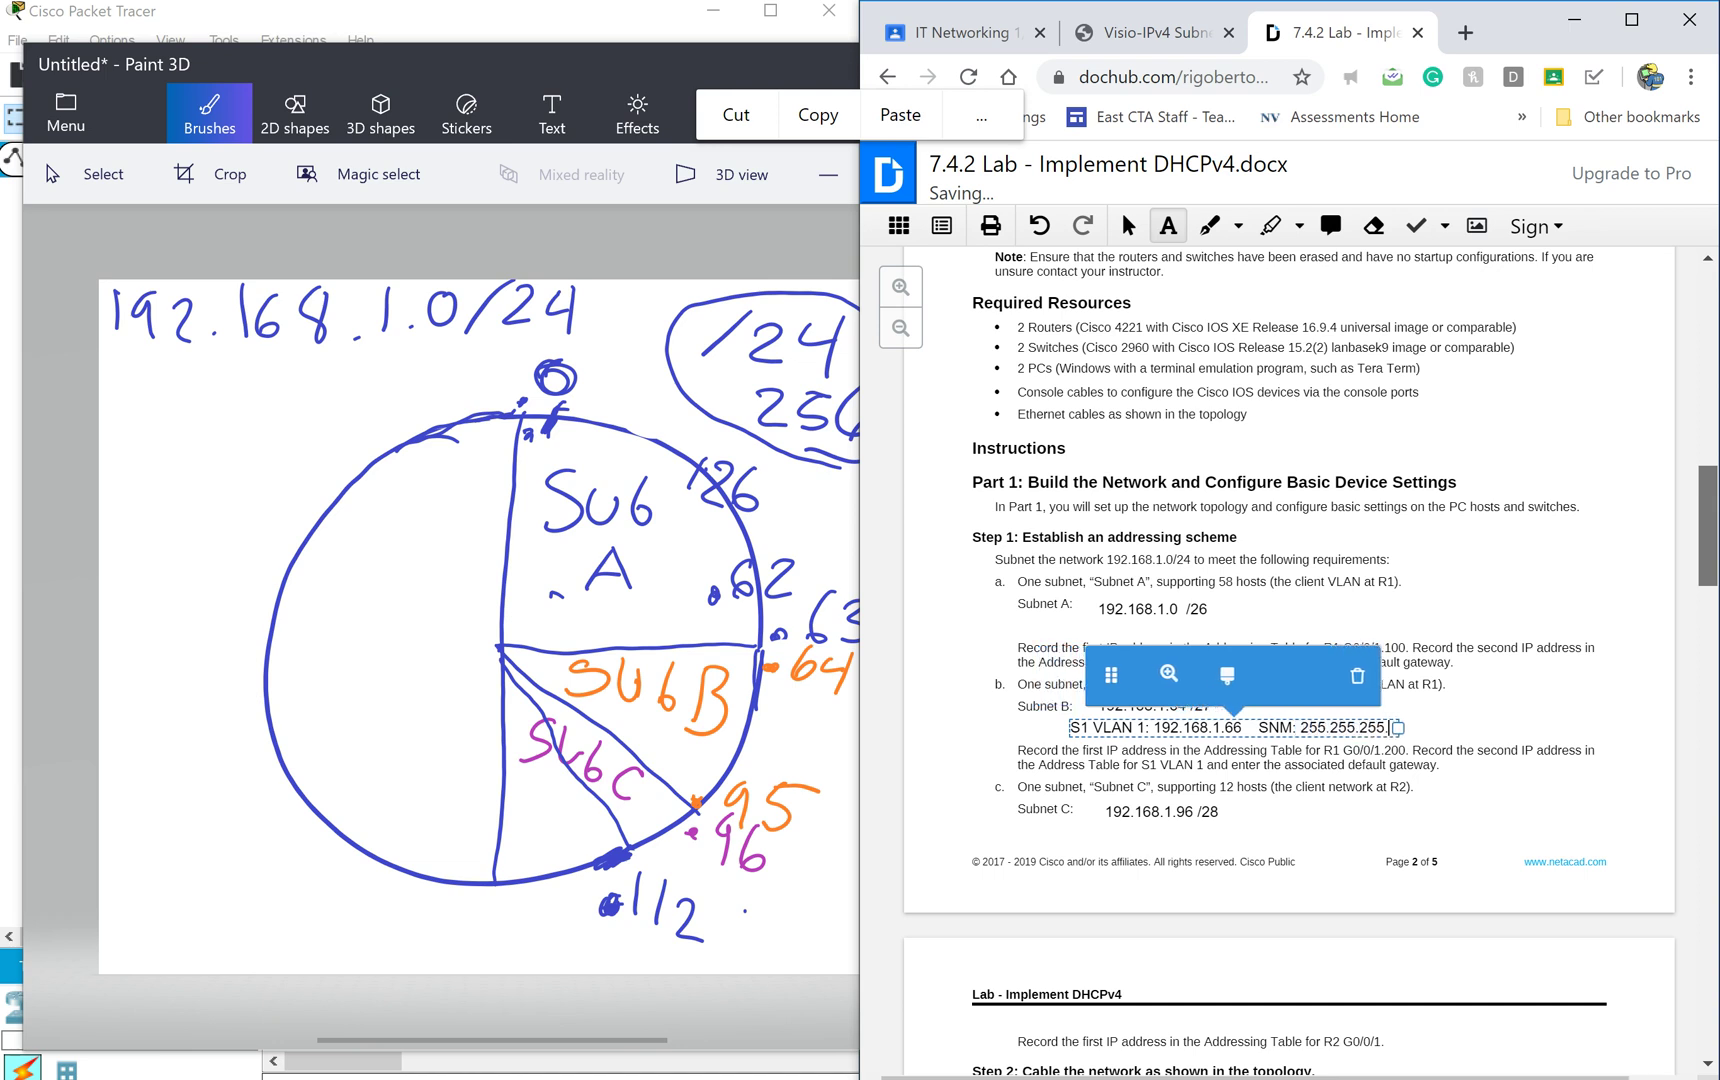
pyautogui.write('224')
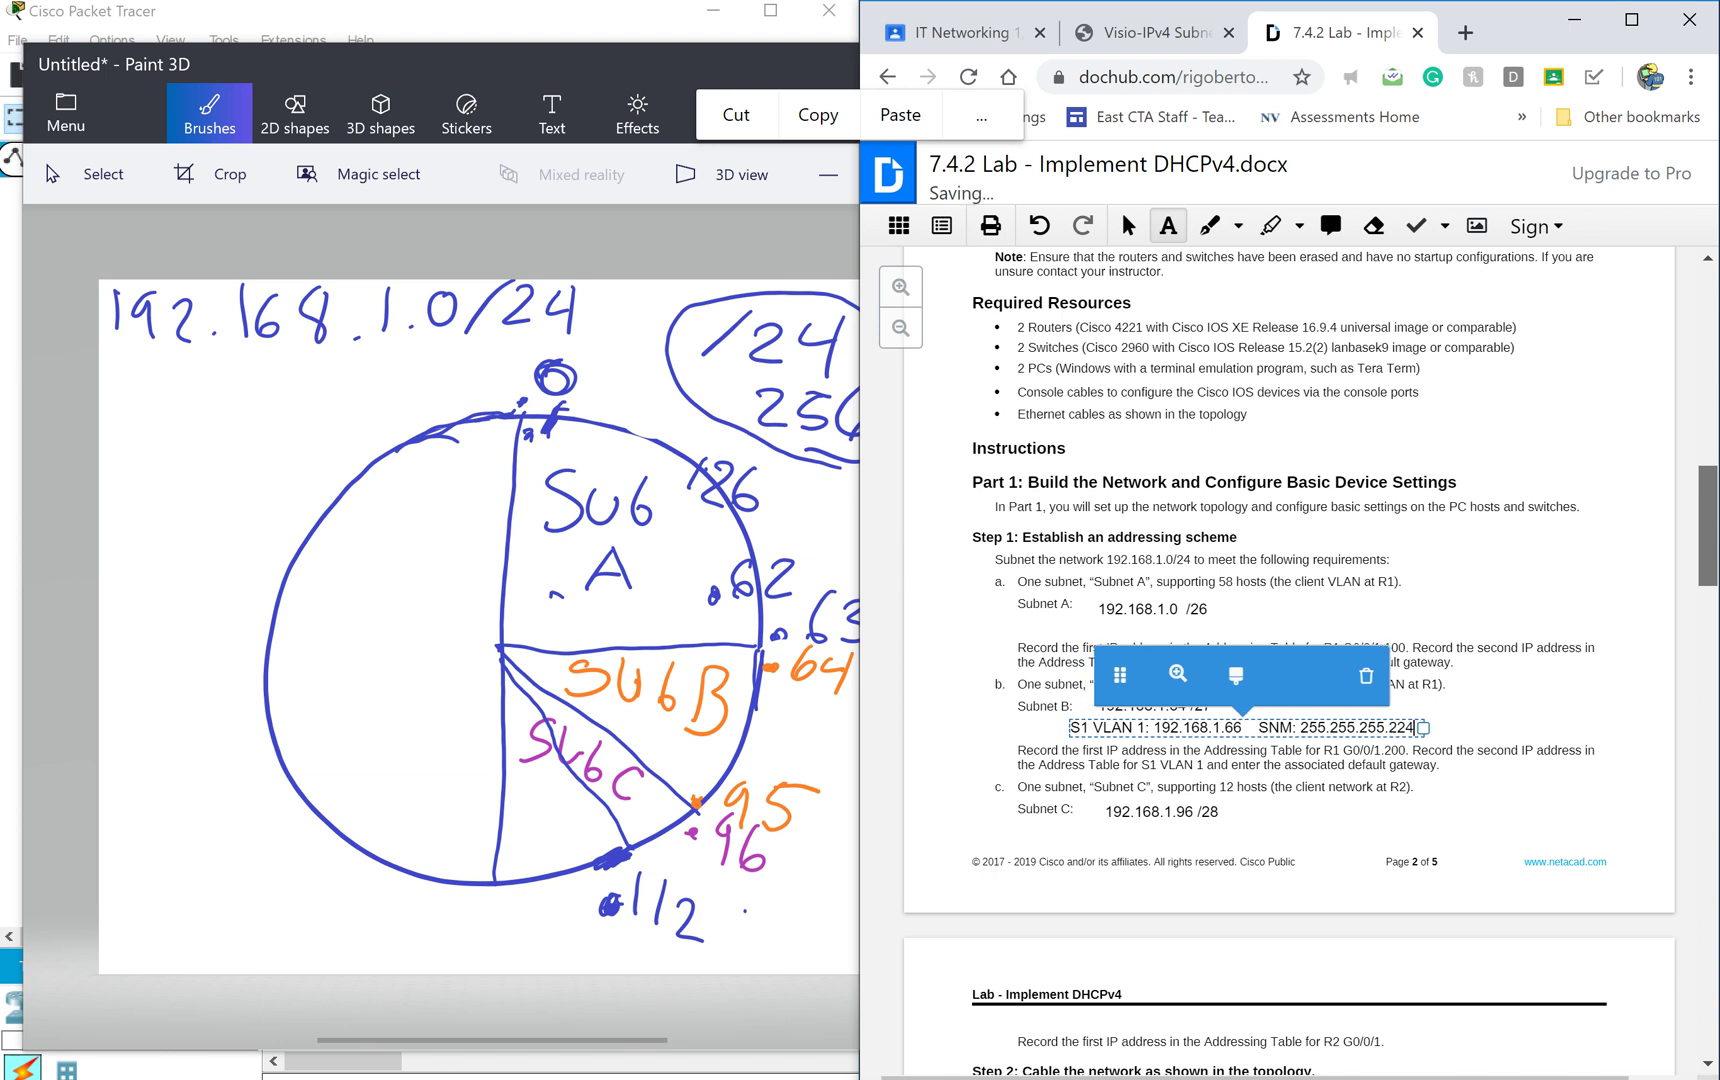
pyautogui.scroll(10, 1290, 660)
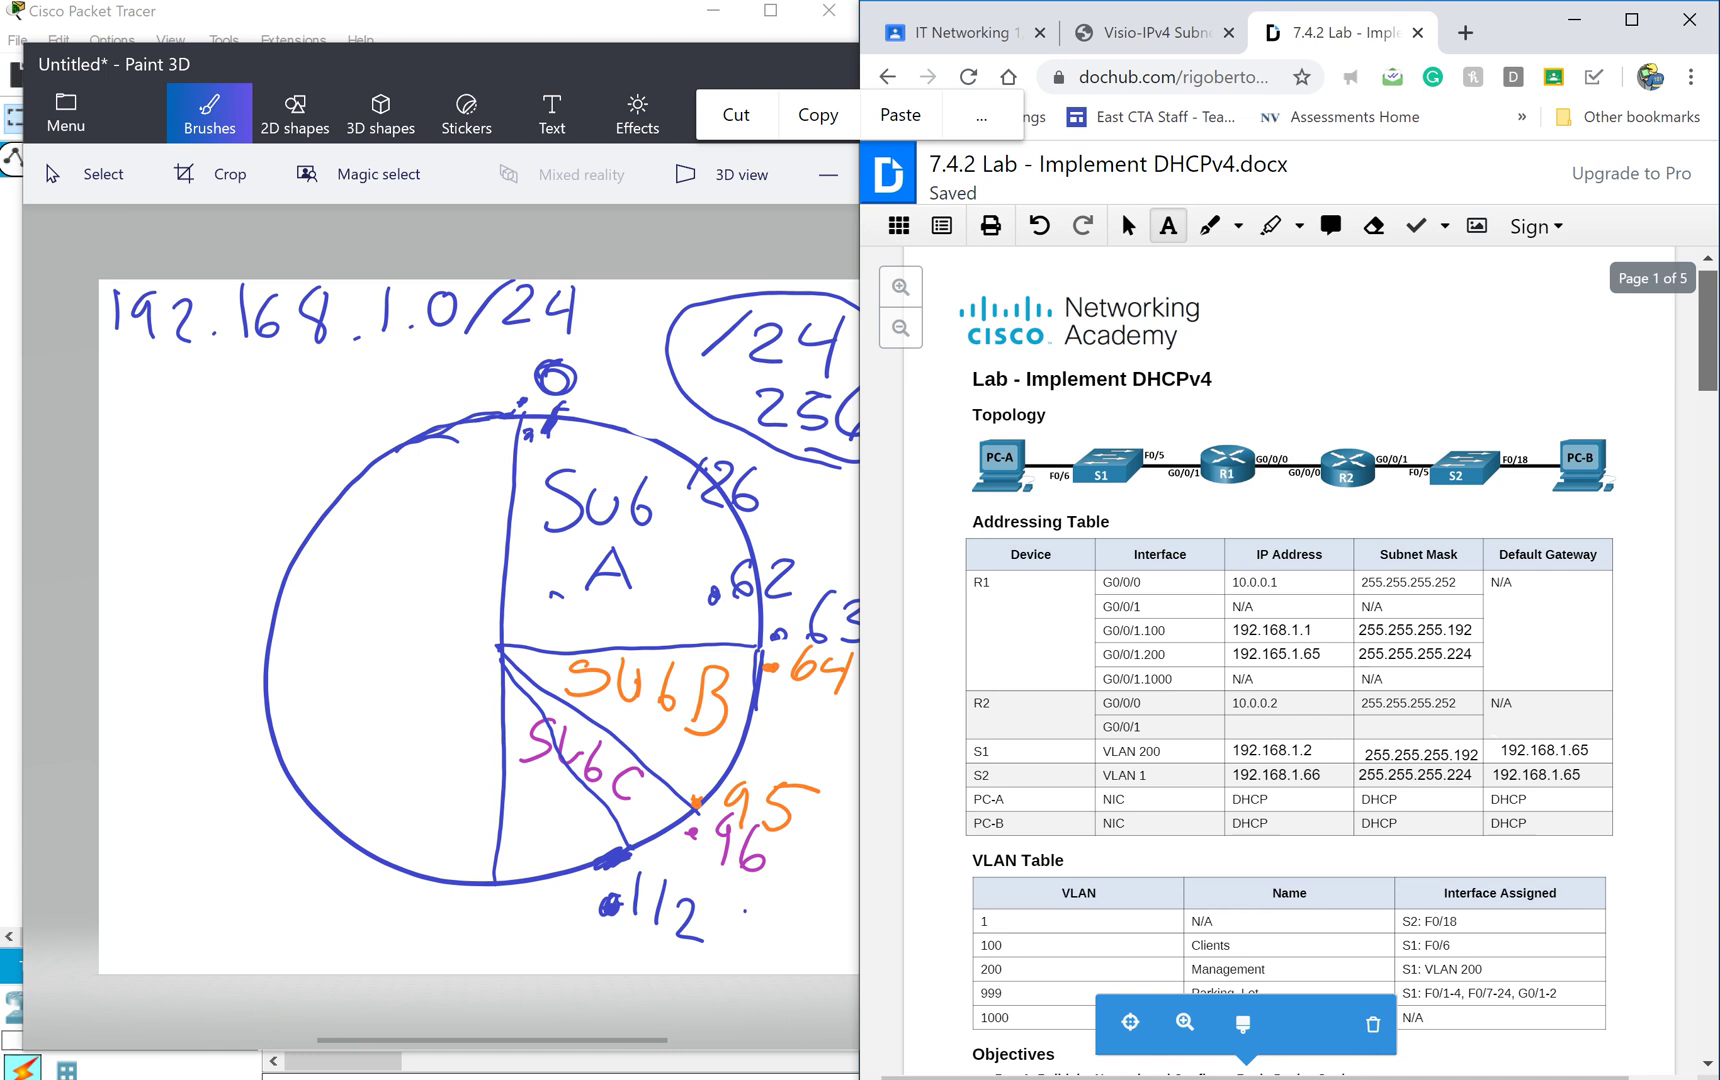
# Compare the S1 and S2 entries in the page 1 addressing table with the subnet instructions in Part 1, Step 1.
pyautogui.scroll(-2, 1290, 660)
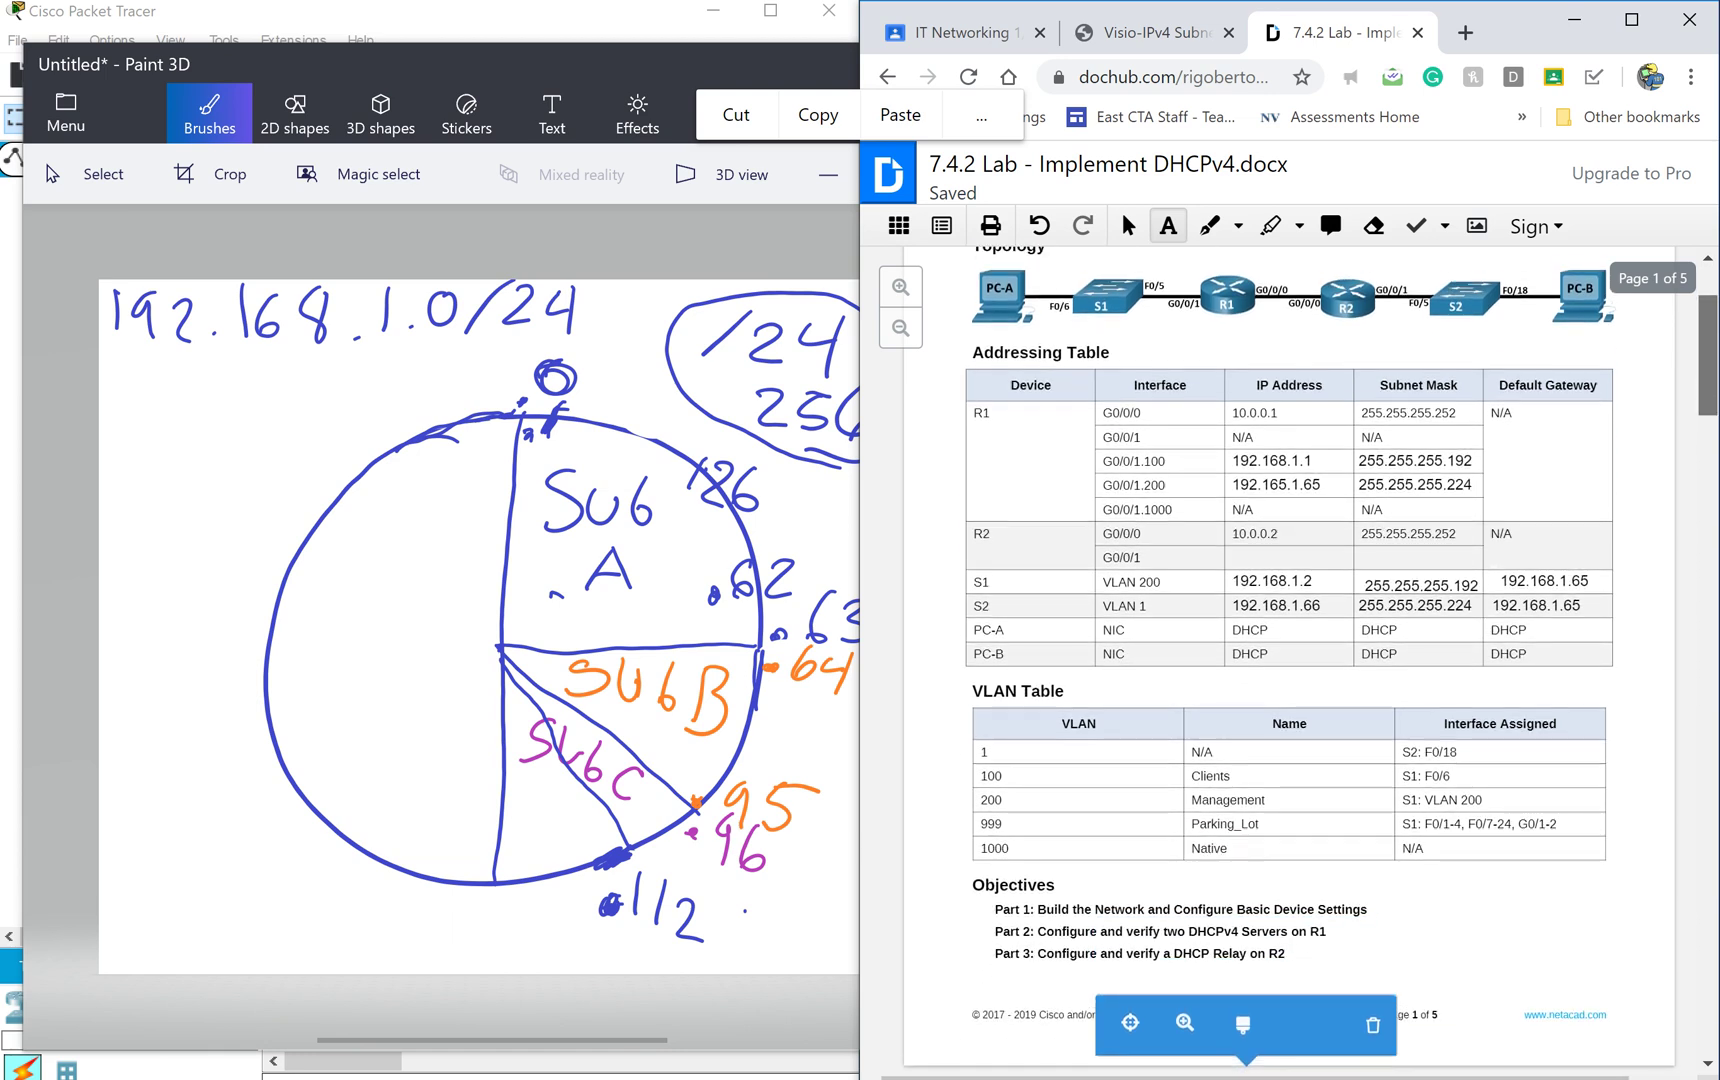
pyautogui.scroll(-1, 1290, 660)
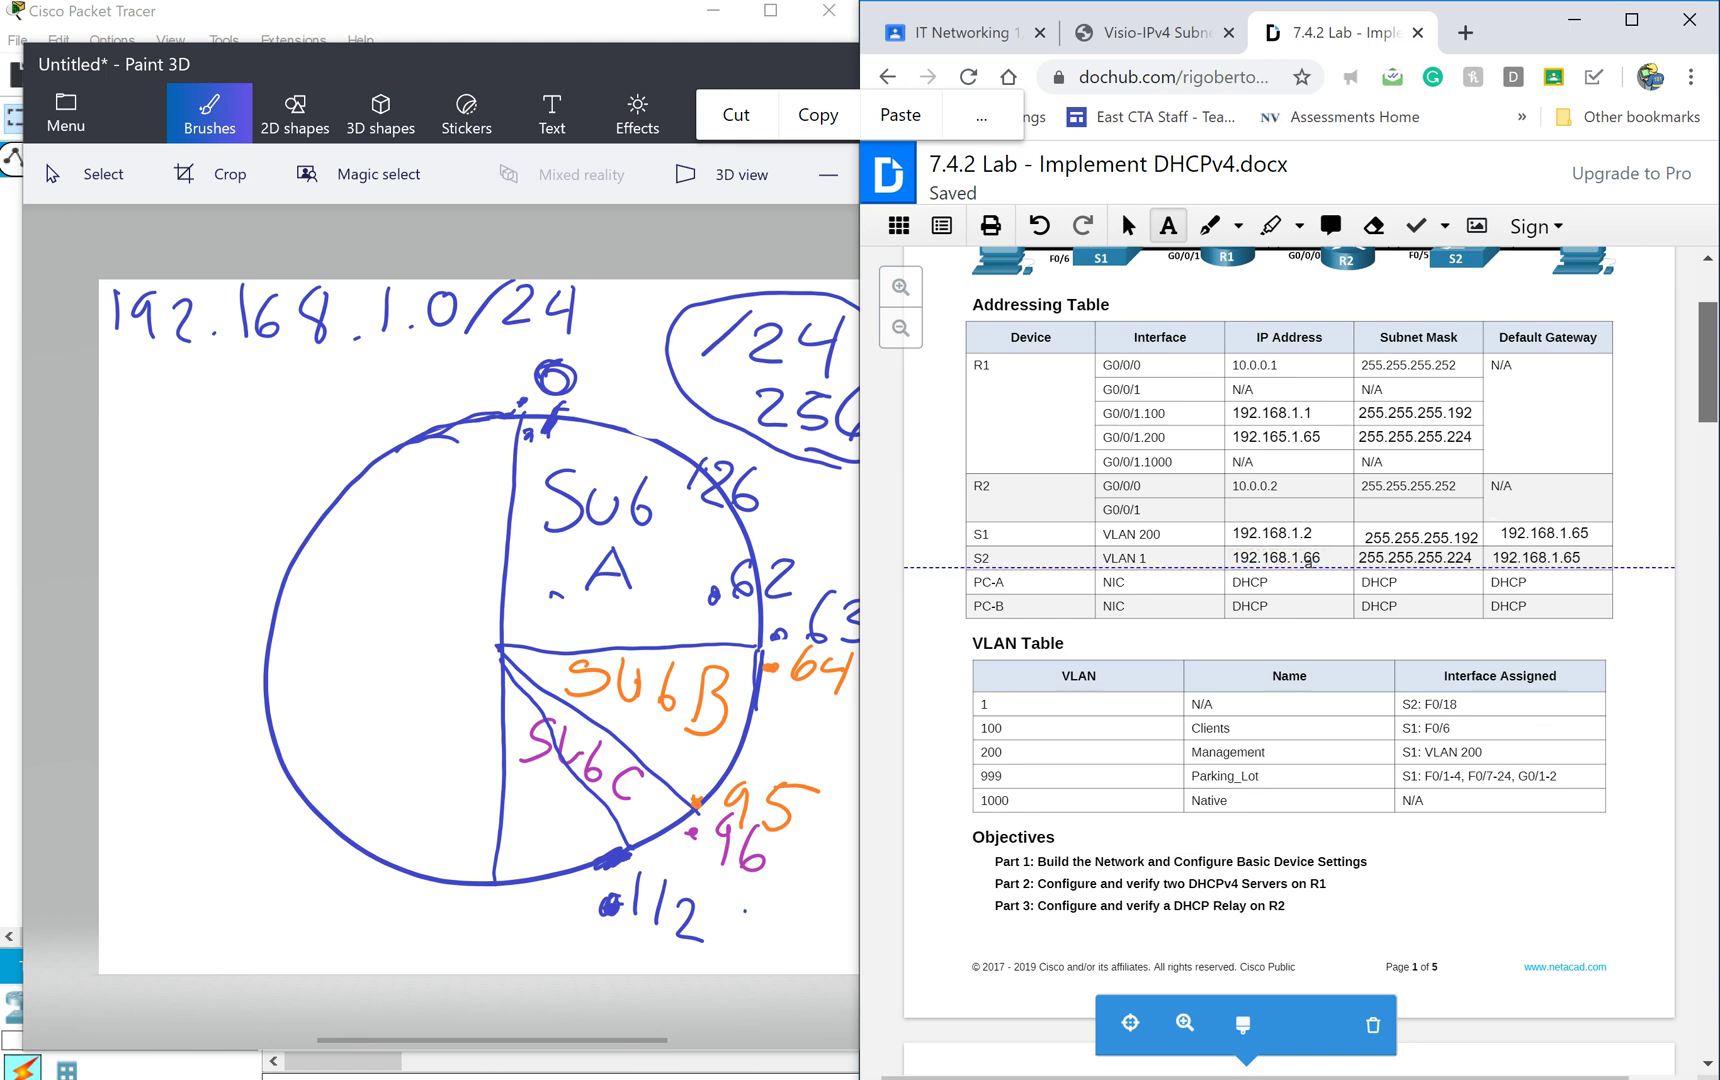
pyautogui.scroll(-1, 1280, 558)
pyautogui.scroll(-13, 1280, 660)
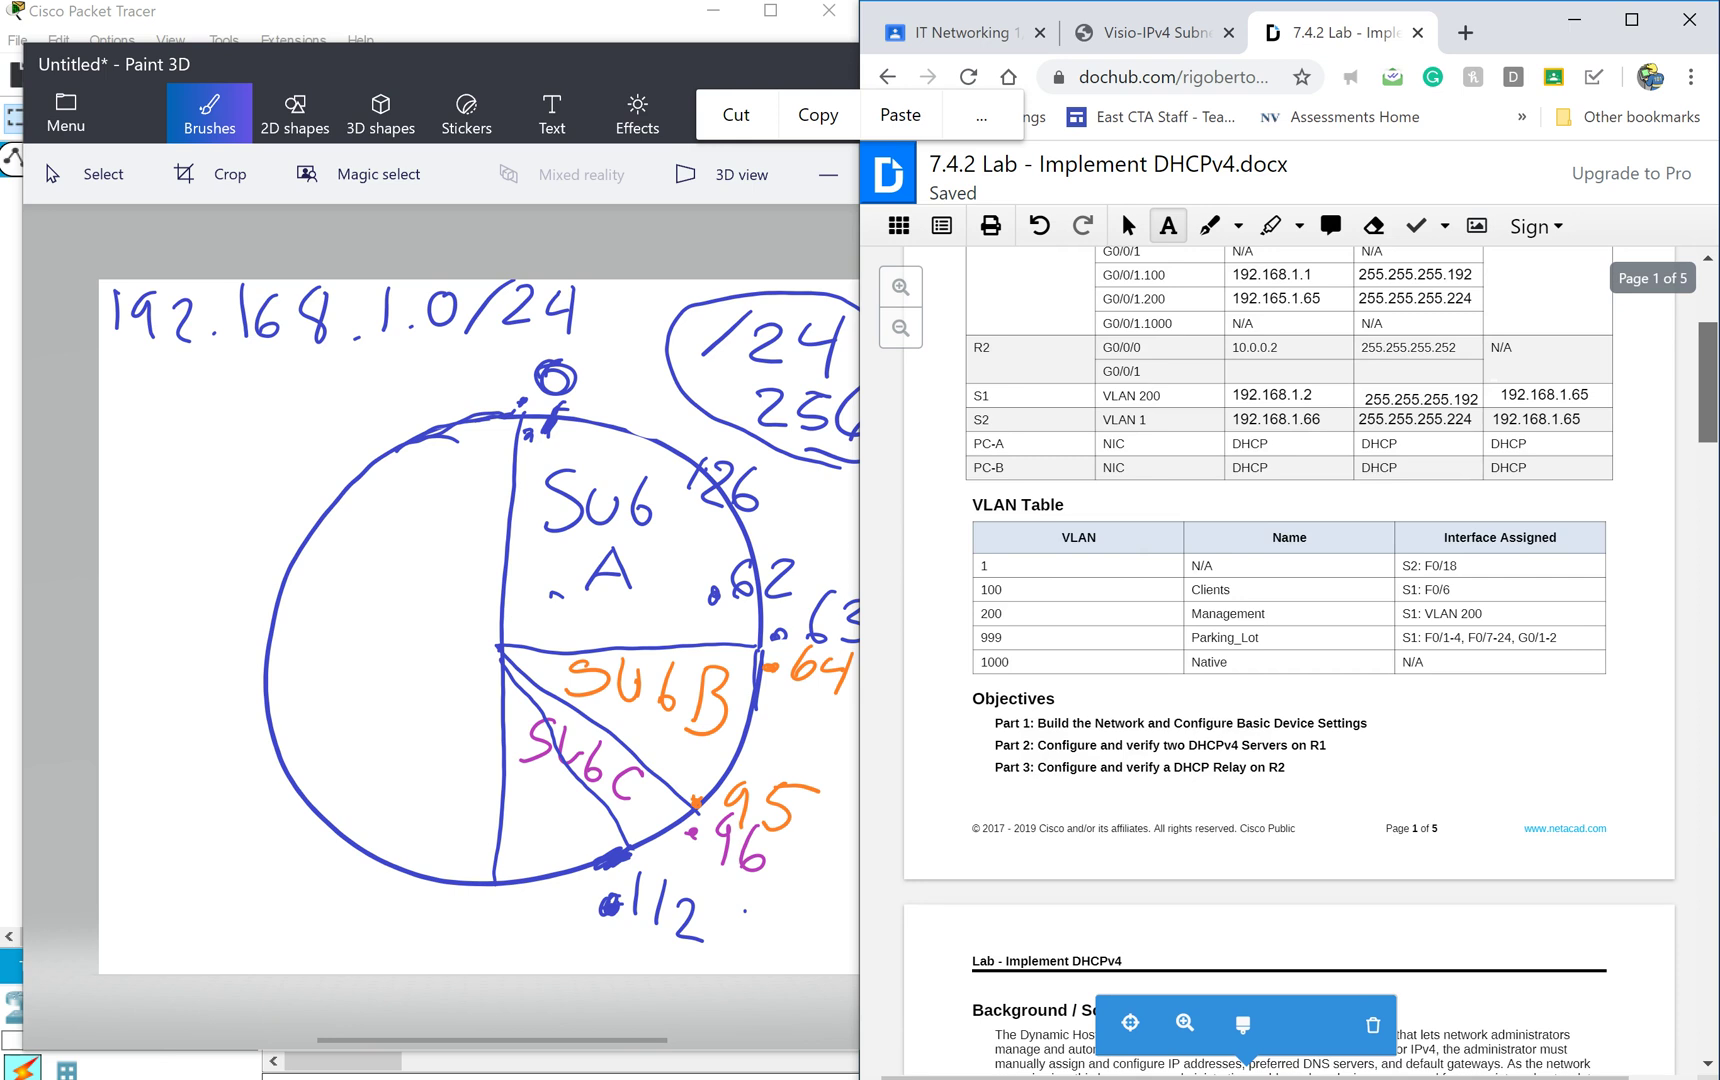
pyautogui.scroll(6, 1280, 660)
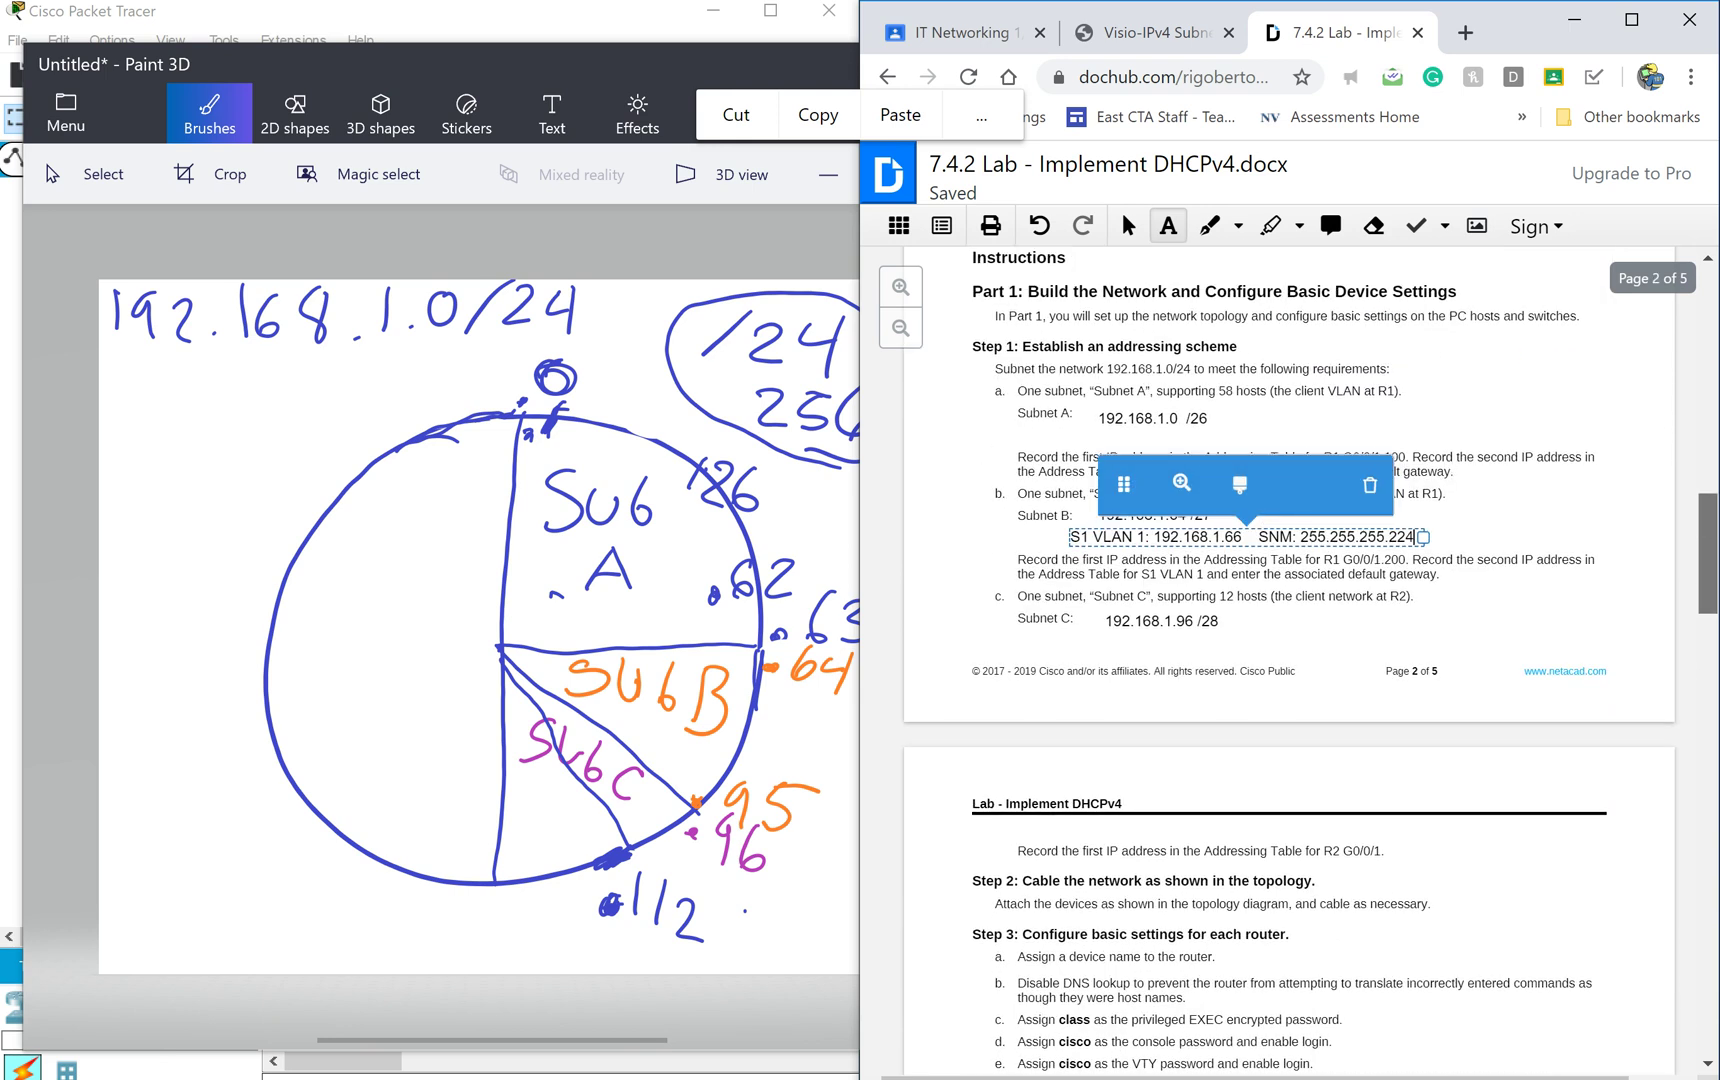
pyautogui.scroll(12, 1280, 660)
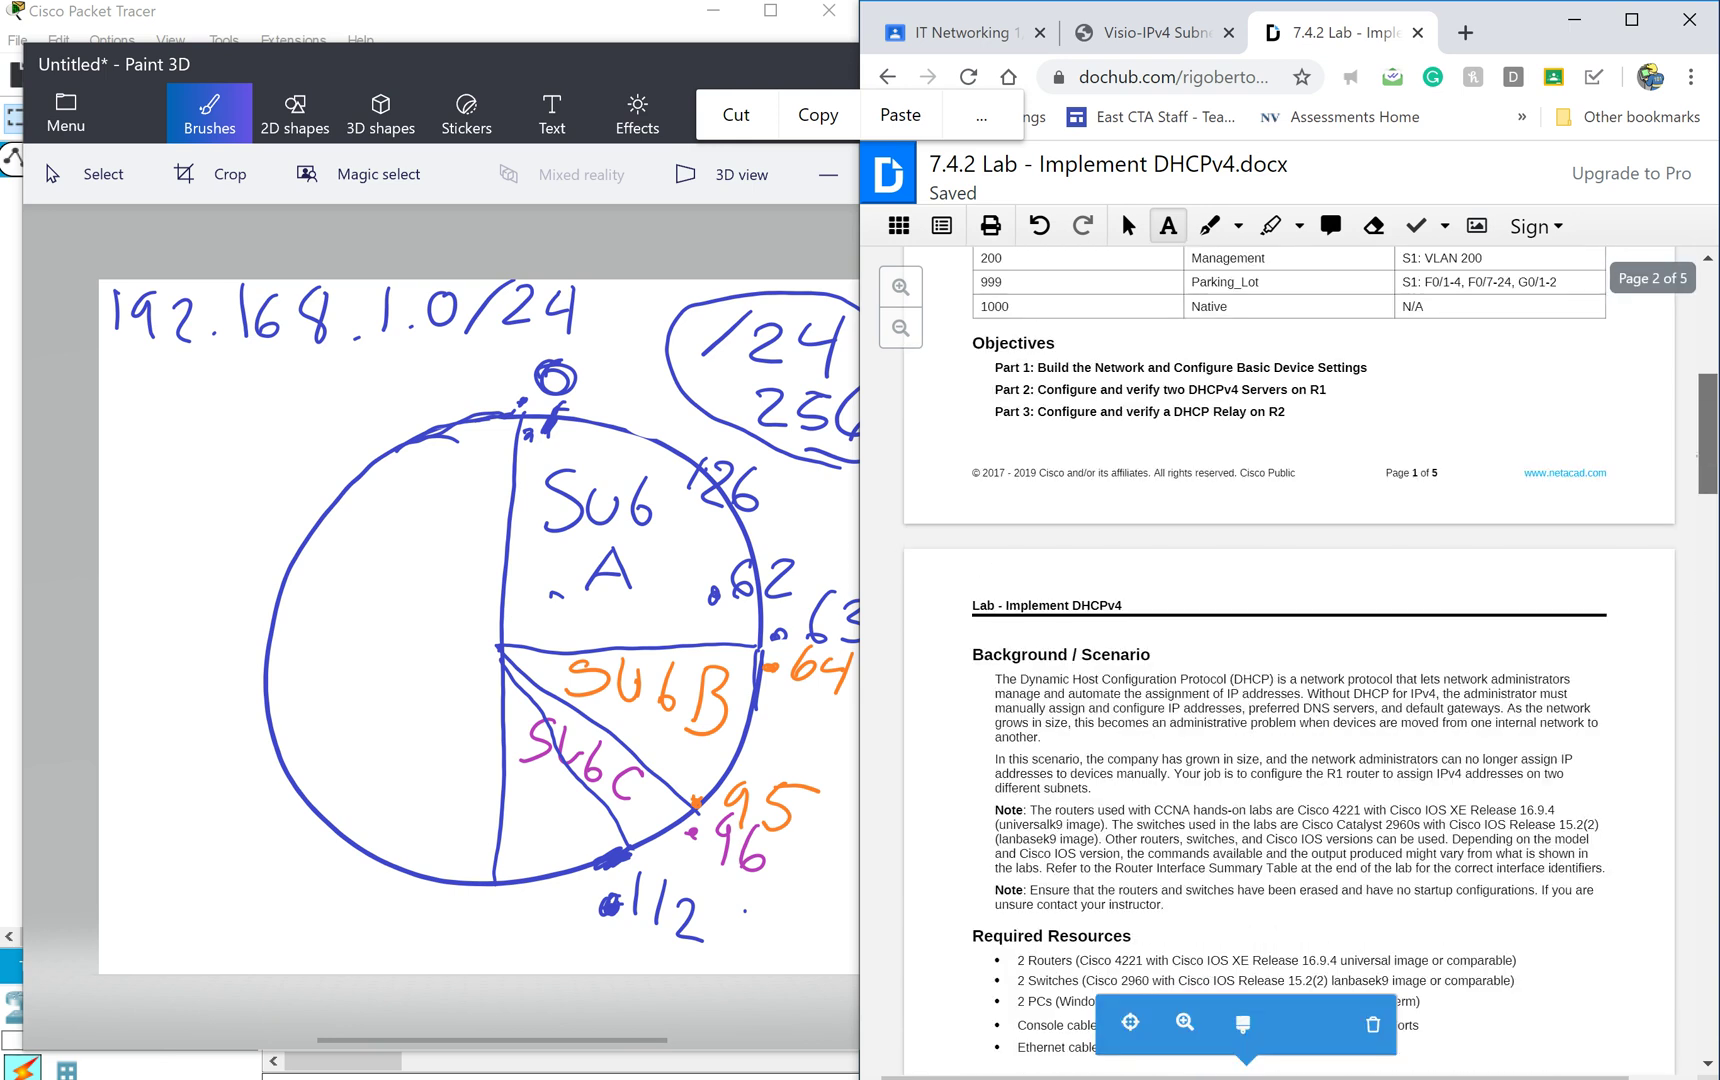
pyautogui.scroll(15, 1280, 660)
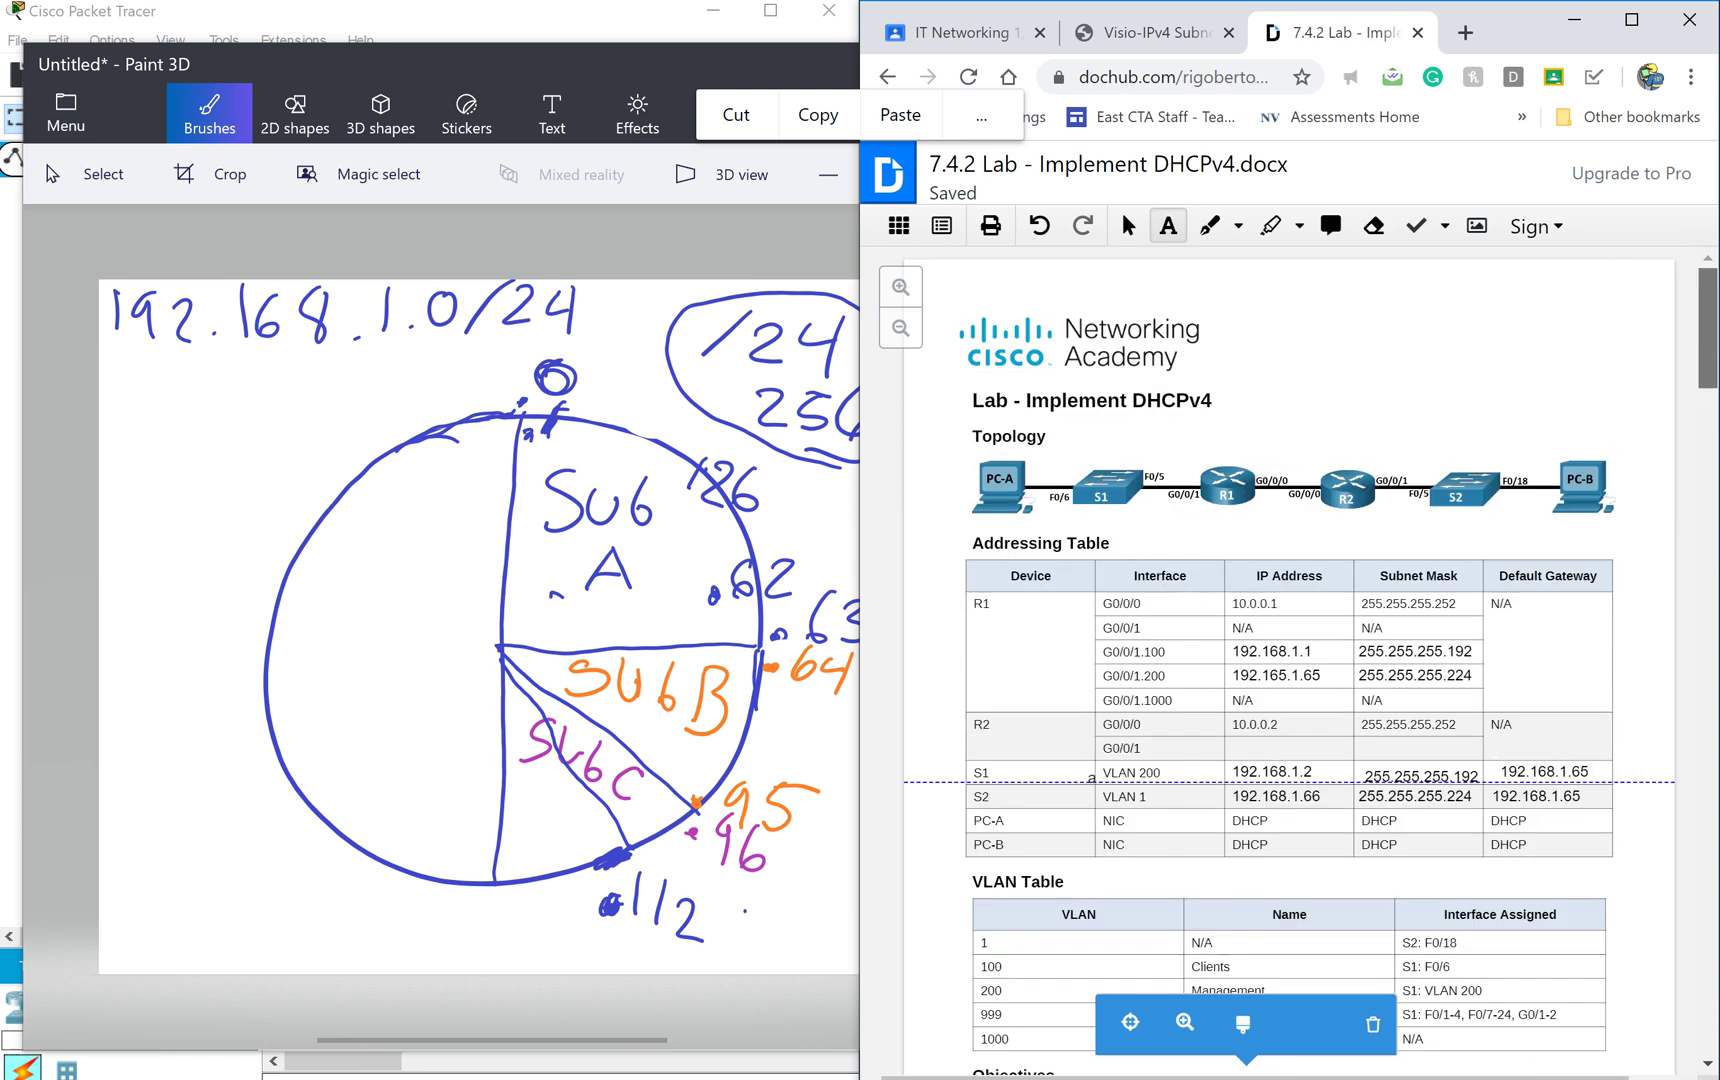
# Remove the last two octets from the S2 VLAN 1 IP address in the addressing table, leaving "192.168.".
pyautogui.click(1278, 796)
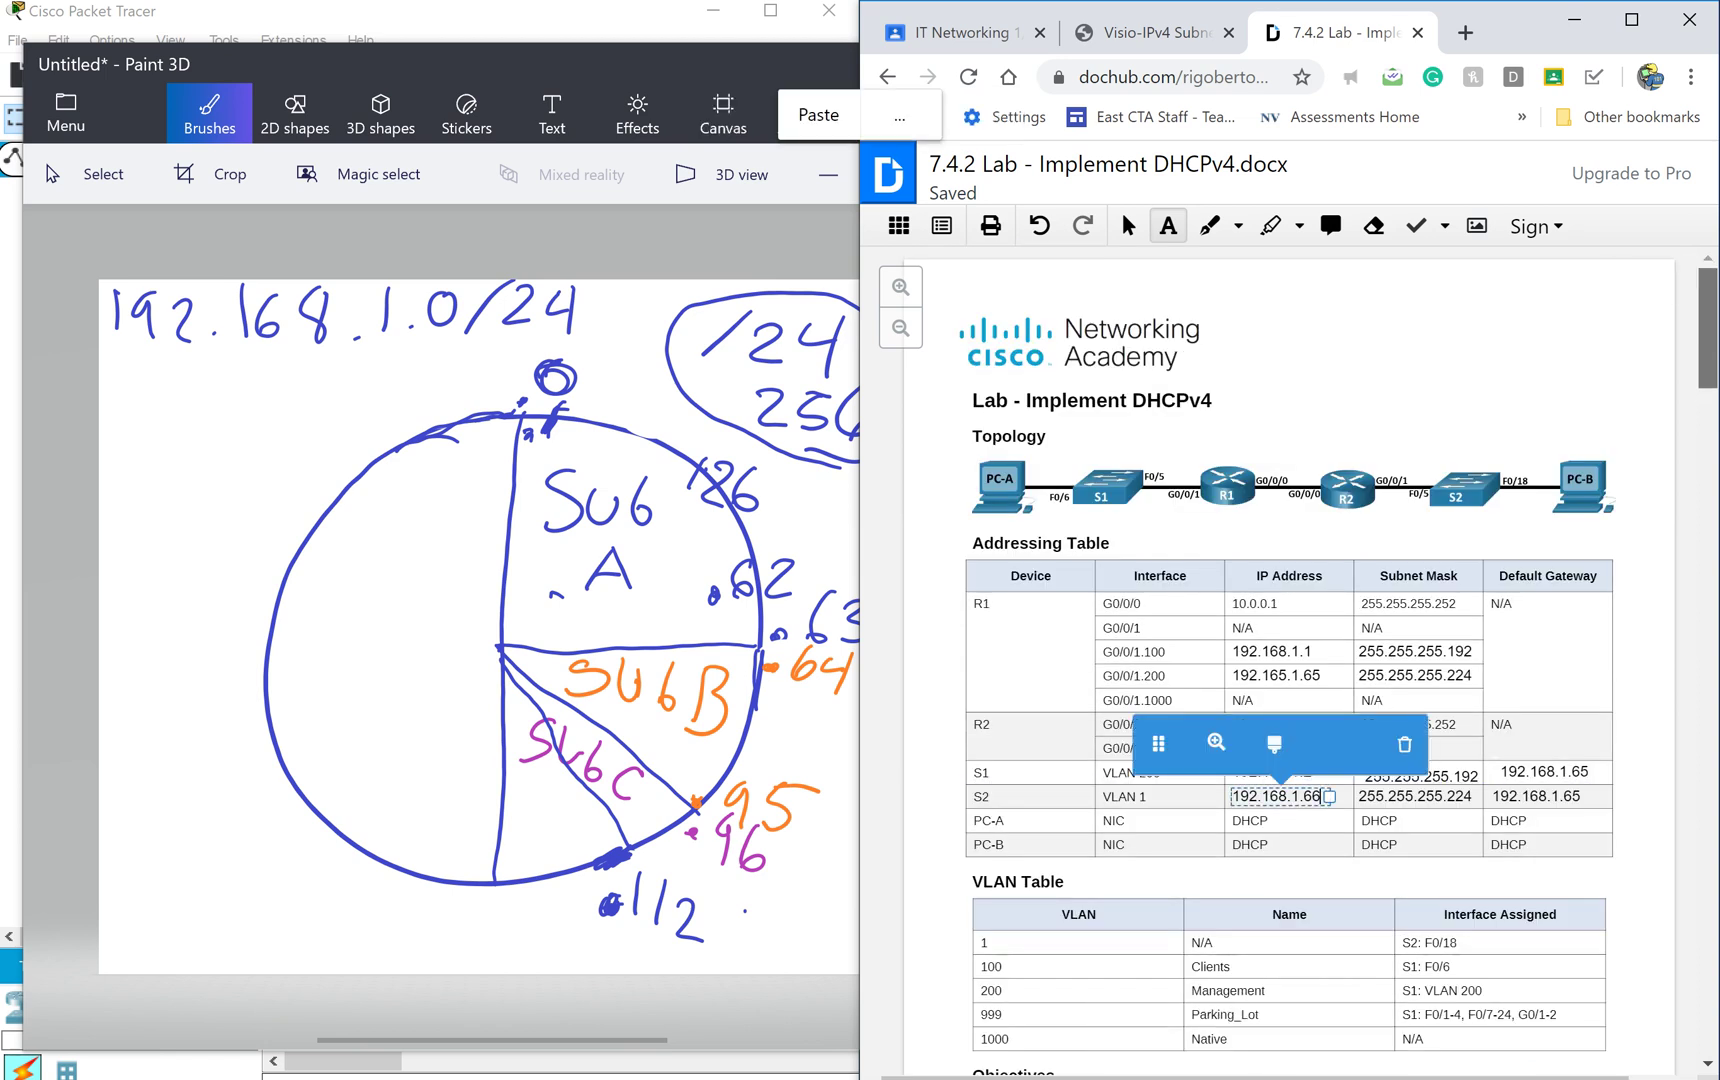
pyautogui.press('BackSpace')
pyautogui.press('BackSpace')
pyautogui.press('BackSpace')
pyautogui.press('BackSpace')
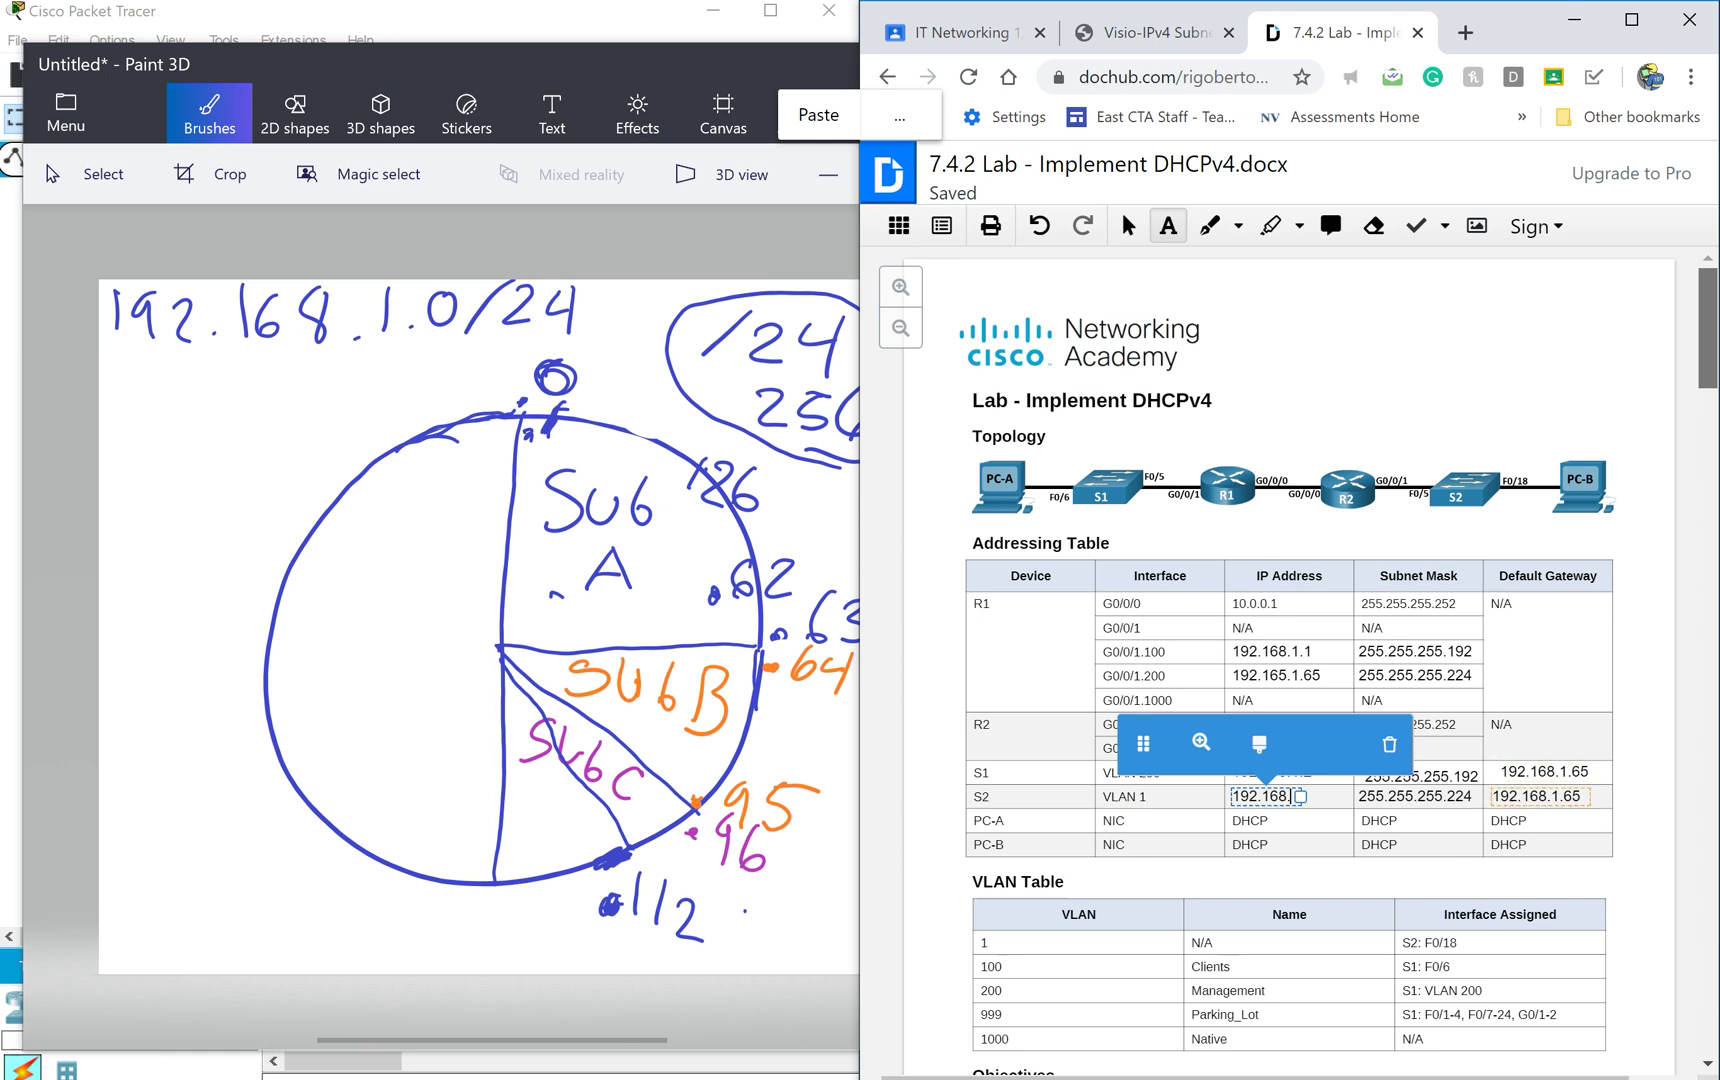
pyautogui.click(1577, 804)
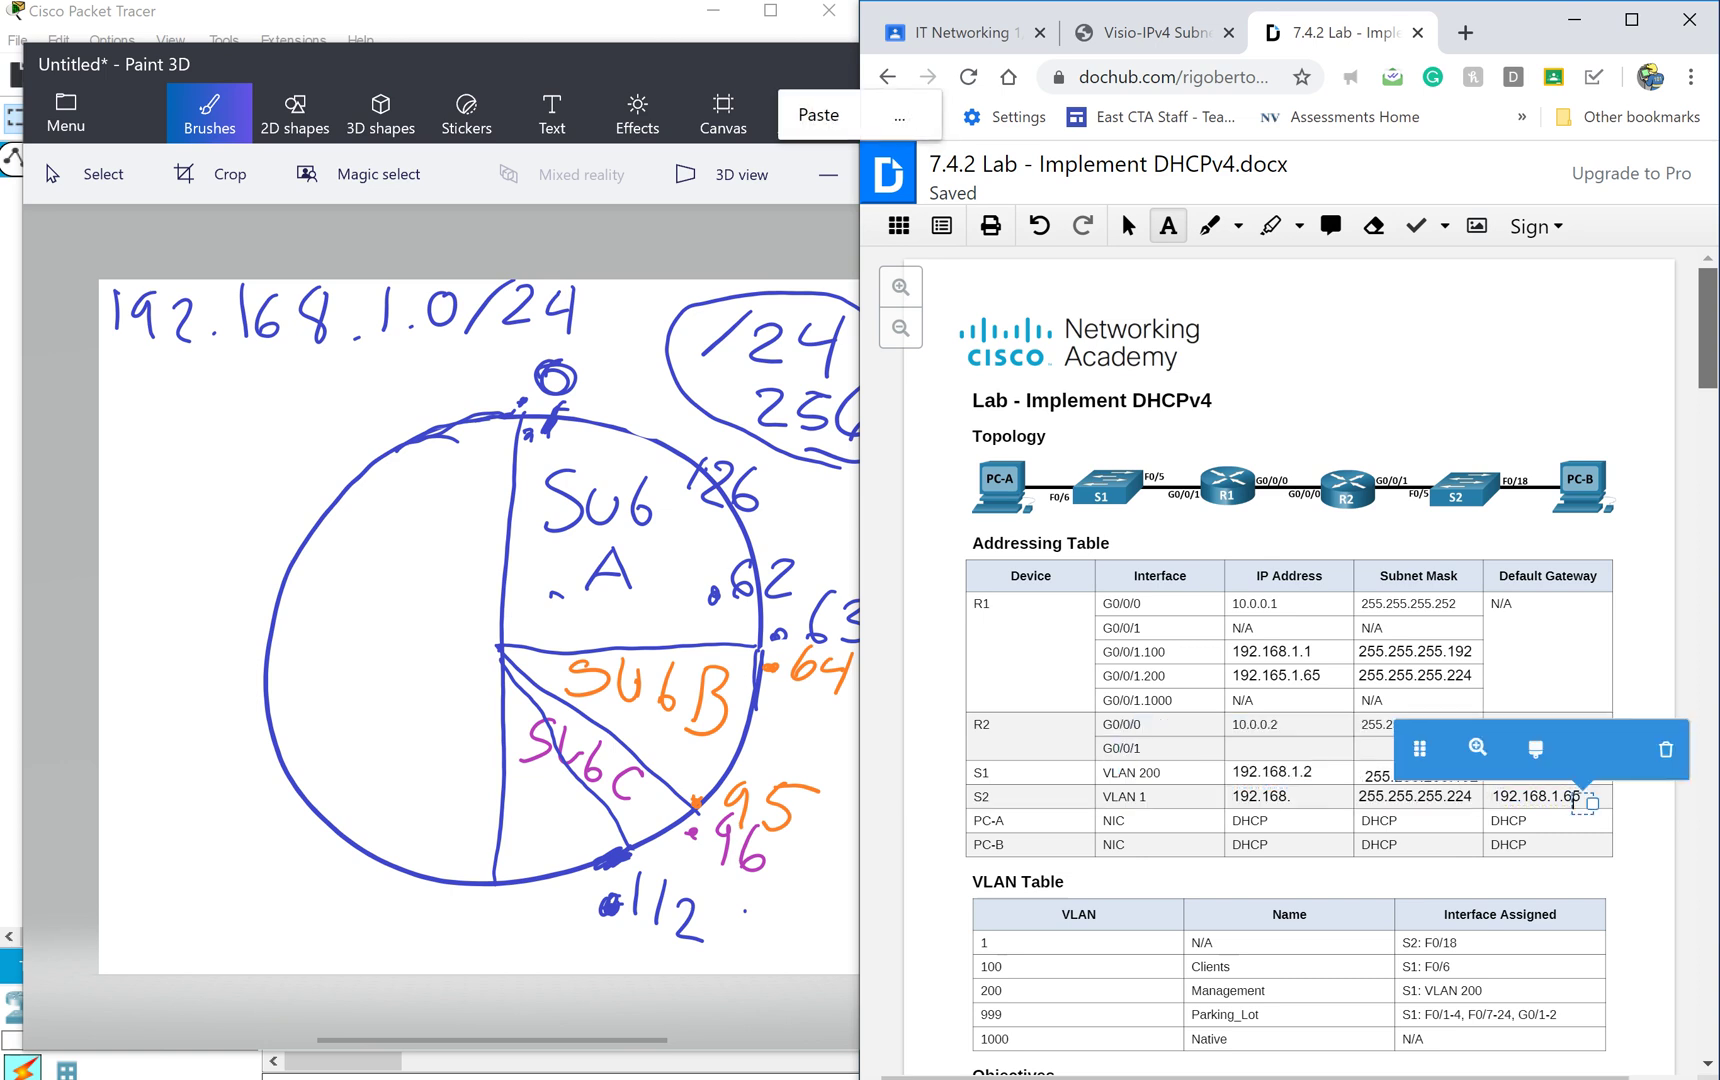
pyautogui.click(1665, 749)
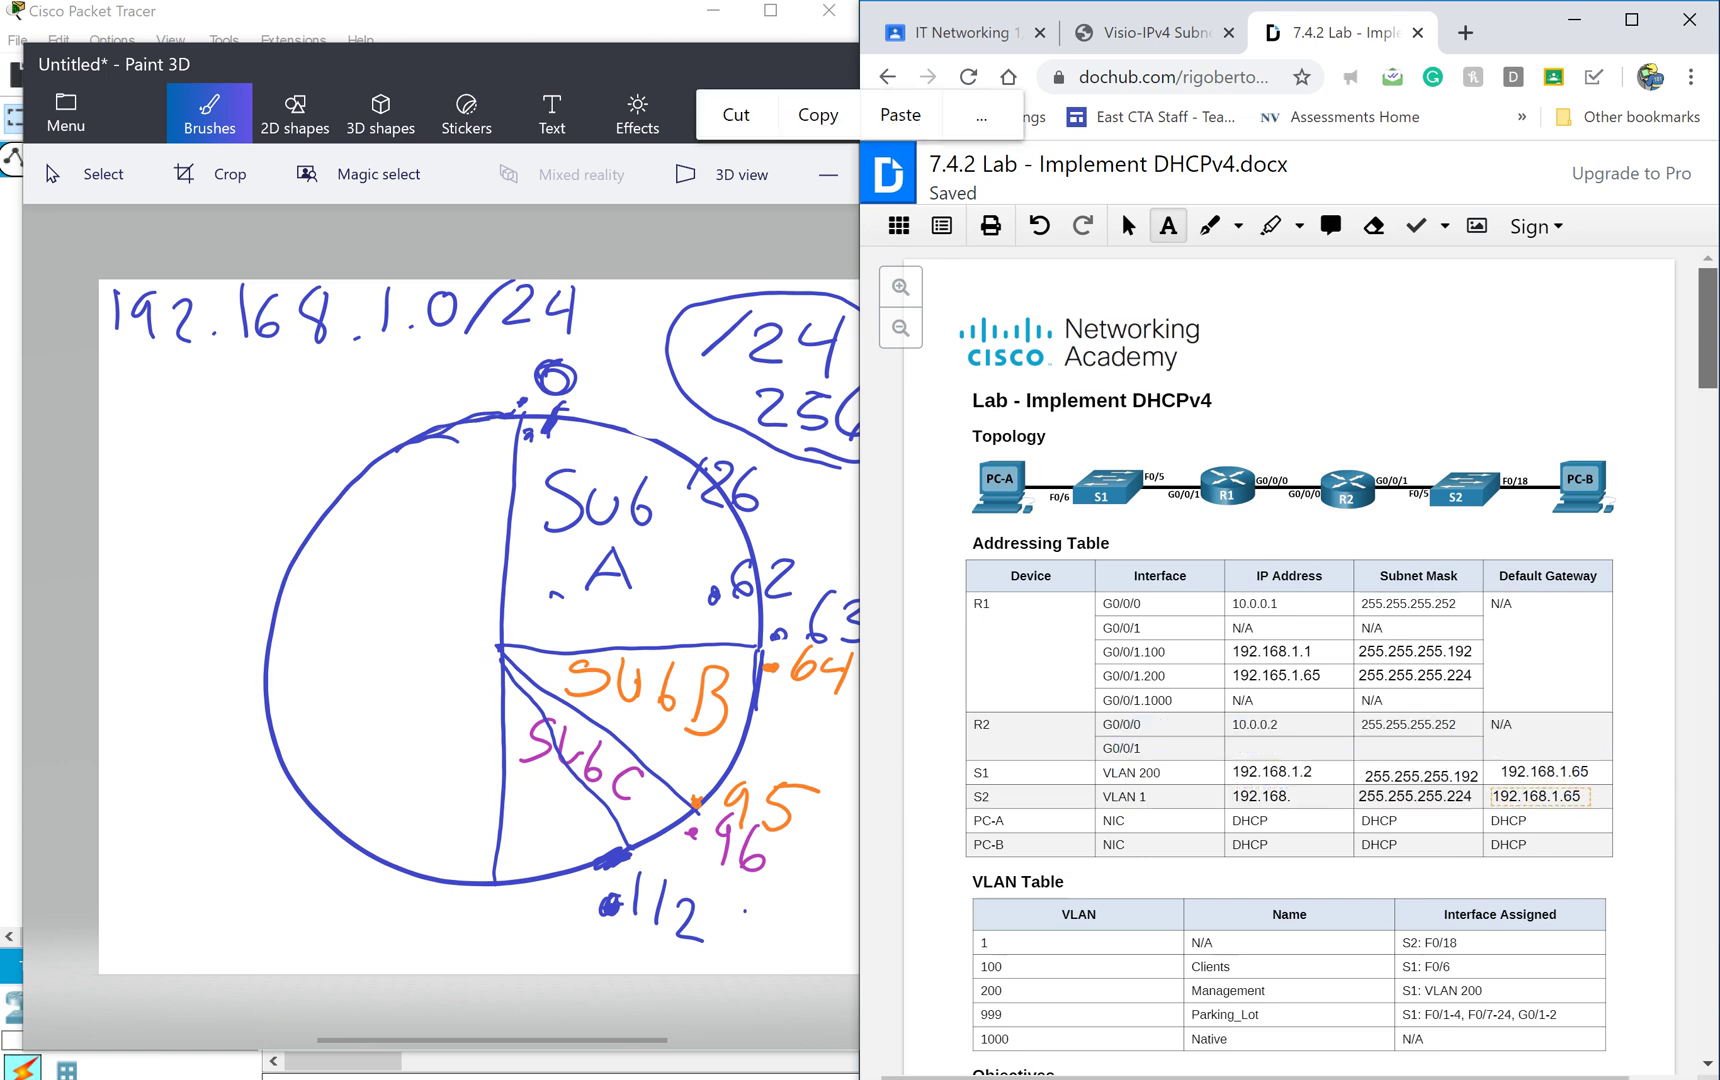
# Clear the default gateway entry of S2 VLAN 1 in the addressing table.
pyautogui.click(1578, 797)
pyautogui.press('BackSpace')
pyautogui.press('BackSpace')
pyautogui.press('BackSpace')
pyautogui.press('BackSpace')
pyautogui.press('BackSpace')
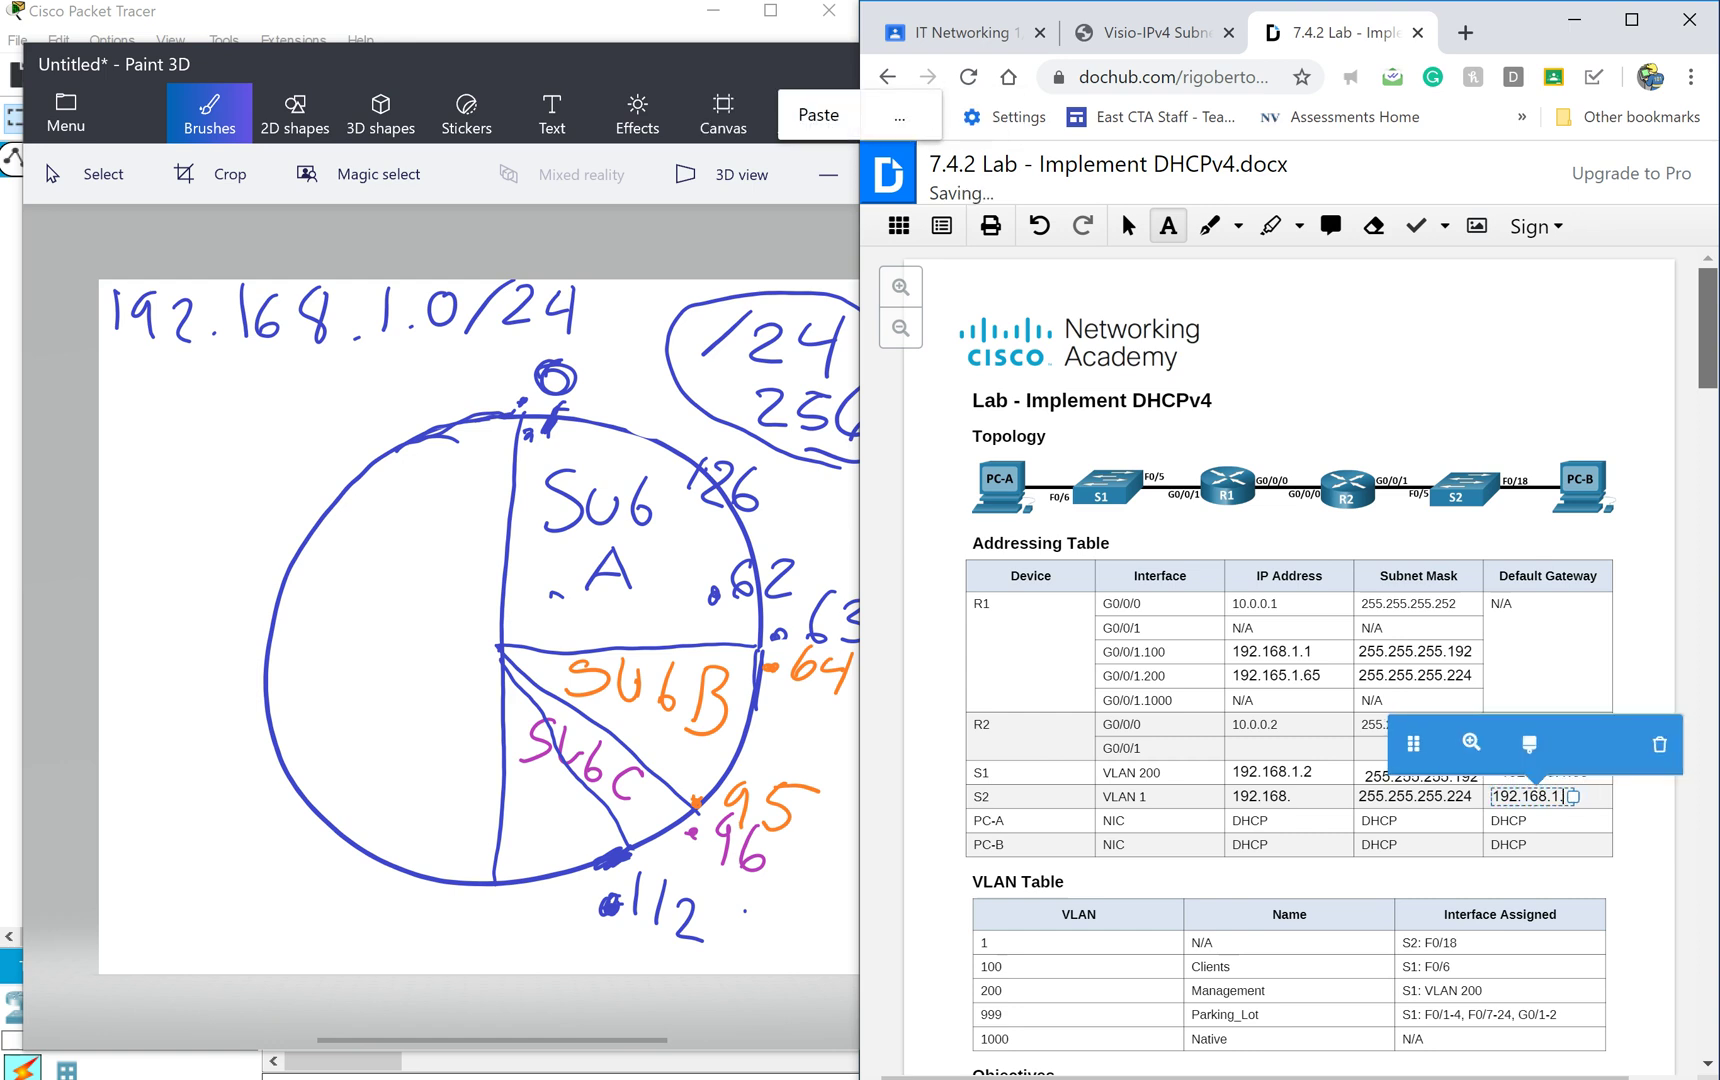
pyautogui.press('BackSpace')
pyautogui.press('BackSpace')
pyautogui.press('BackSpace')
pyautogui.press('BackSpace')
pyautogui.press('BackSpace')
pyautogui.press('BackSpace')
pyautogui.press('BackSpace')
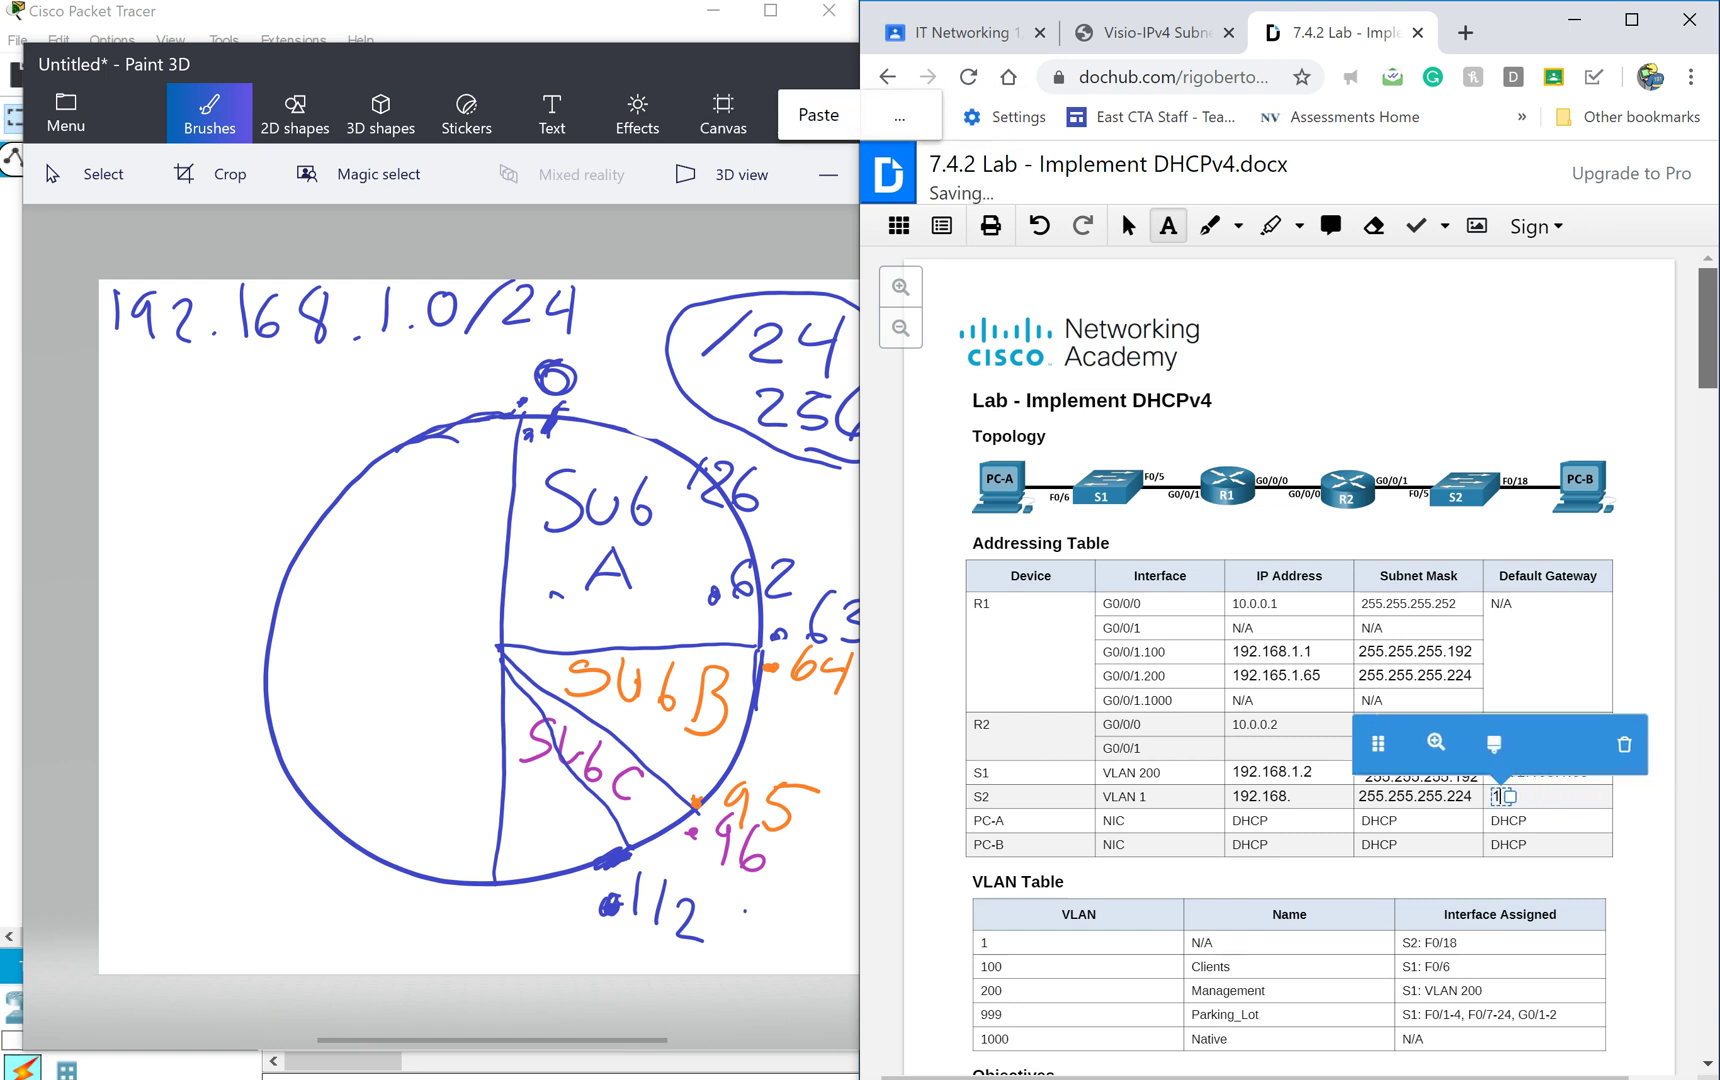
# Clear the subnet mask entry of S2 VLAN 1 in the addressing table.
pyautogui.click(1446, 797)
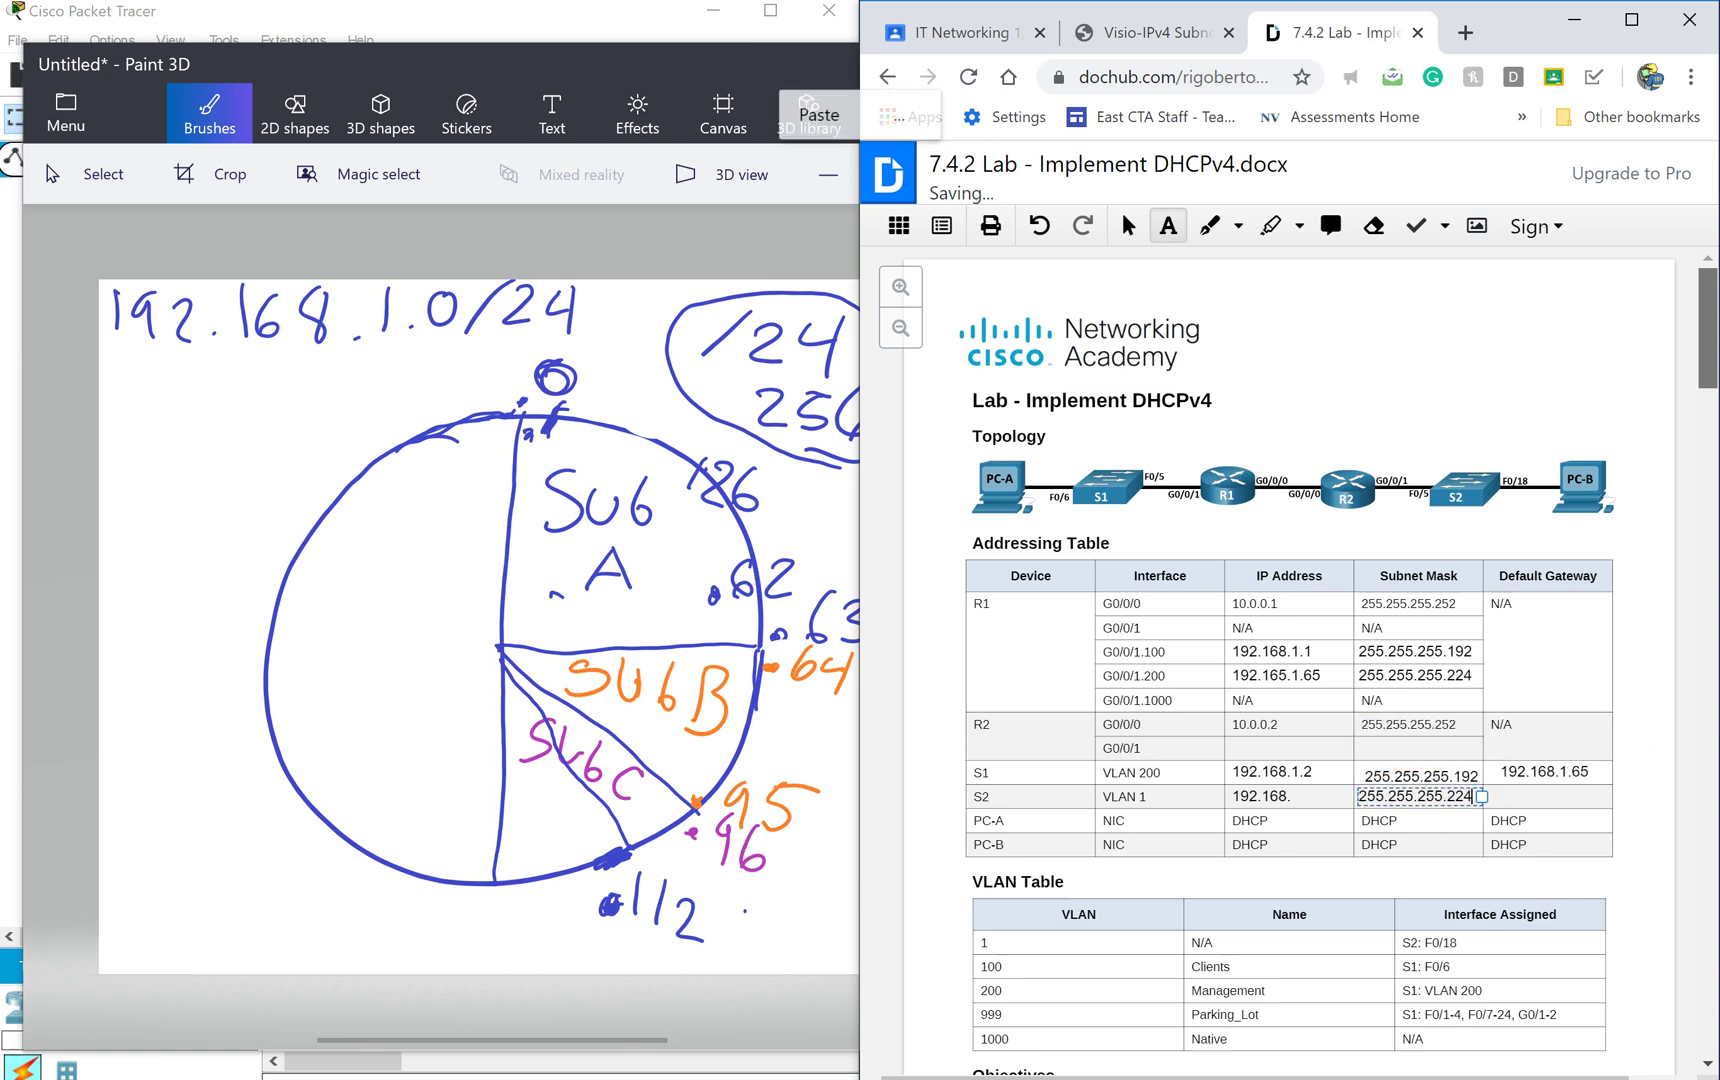
pyautogui.press('BackSpace')
pyautogui.press('BackSpace')
pyautogui.press('BackSpace')
pyautogui.press('BackSpace')
pyautogui.press('BackSpace')
pyautogui.press('BackSpace')
pyautogui.press('BackSpace')
pyautogui.press('BackSpace')
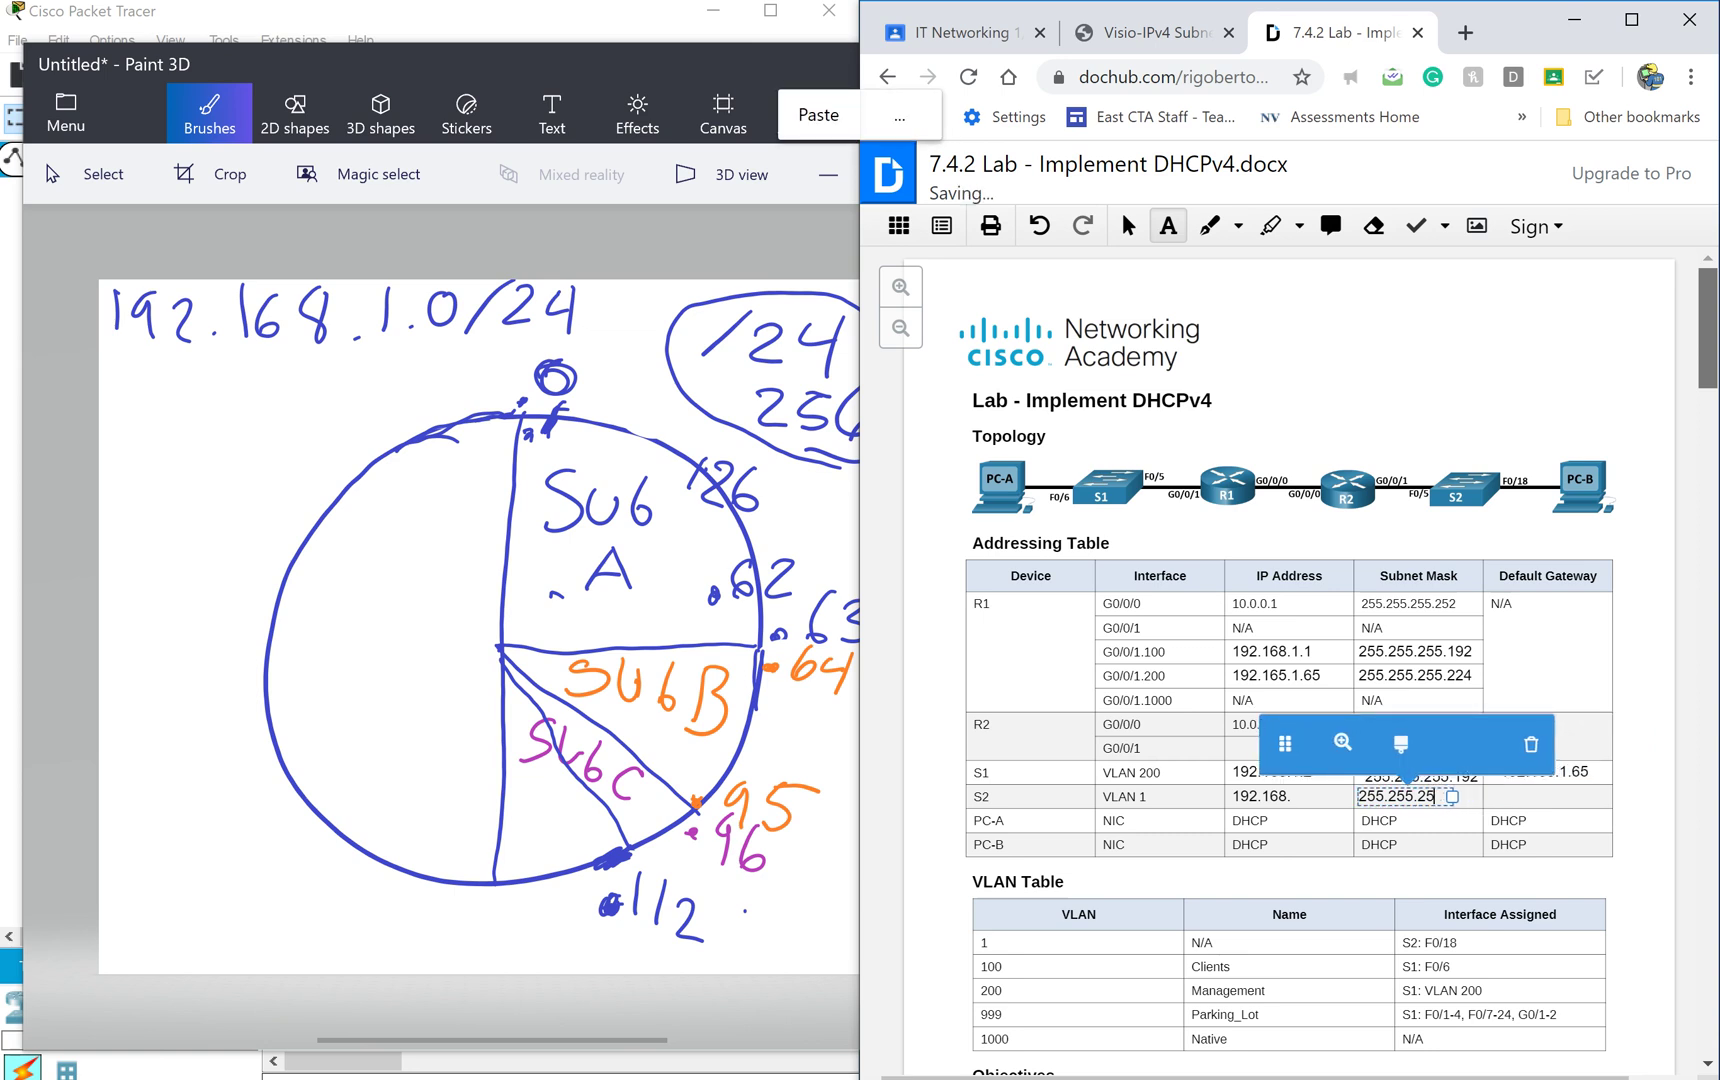
pyautogui.press('BackSpace')
pyautogui.press('BackSpace')
pyautogui.press('BackSpace')
pyautogui.press('BackSpace')
pyautogui.press('BackSpace')
pyautogui.press('BackSpace')
pyautogui.press('BackSpace')
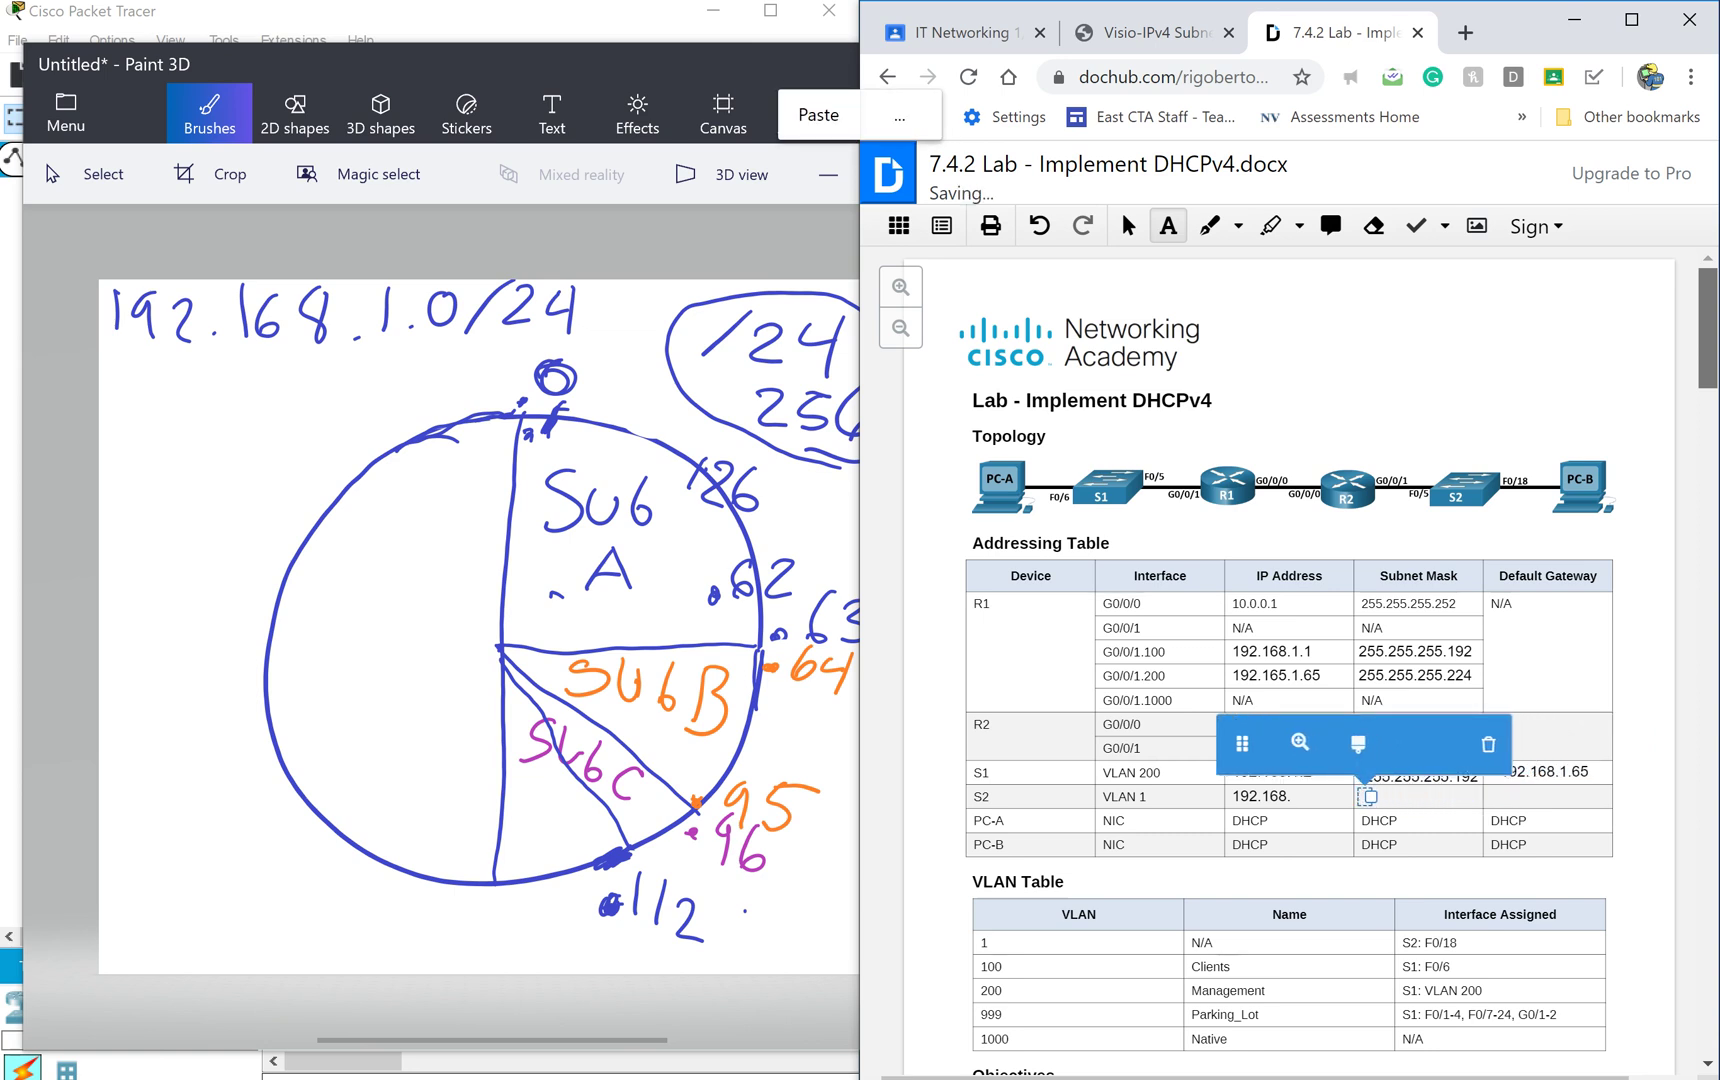
# Erase the remaining part of the S2 VLAN 1 IP address in the addressing table.
pyautogui.click(1297, 795)
pyautogui.press('BackSpace')
pyautogui.press('BackSpace')
pyautogui.press('BackSpace')
pyautogui.press('BackSpace')
pyautogui.press('BackSpace')
pyautogui.press('BackSpace')
pyautogui.press('BackSpace')
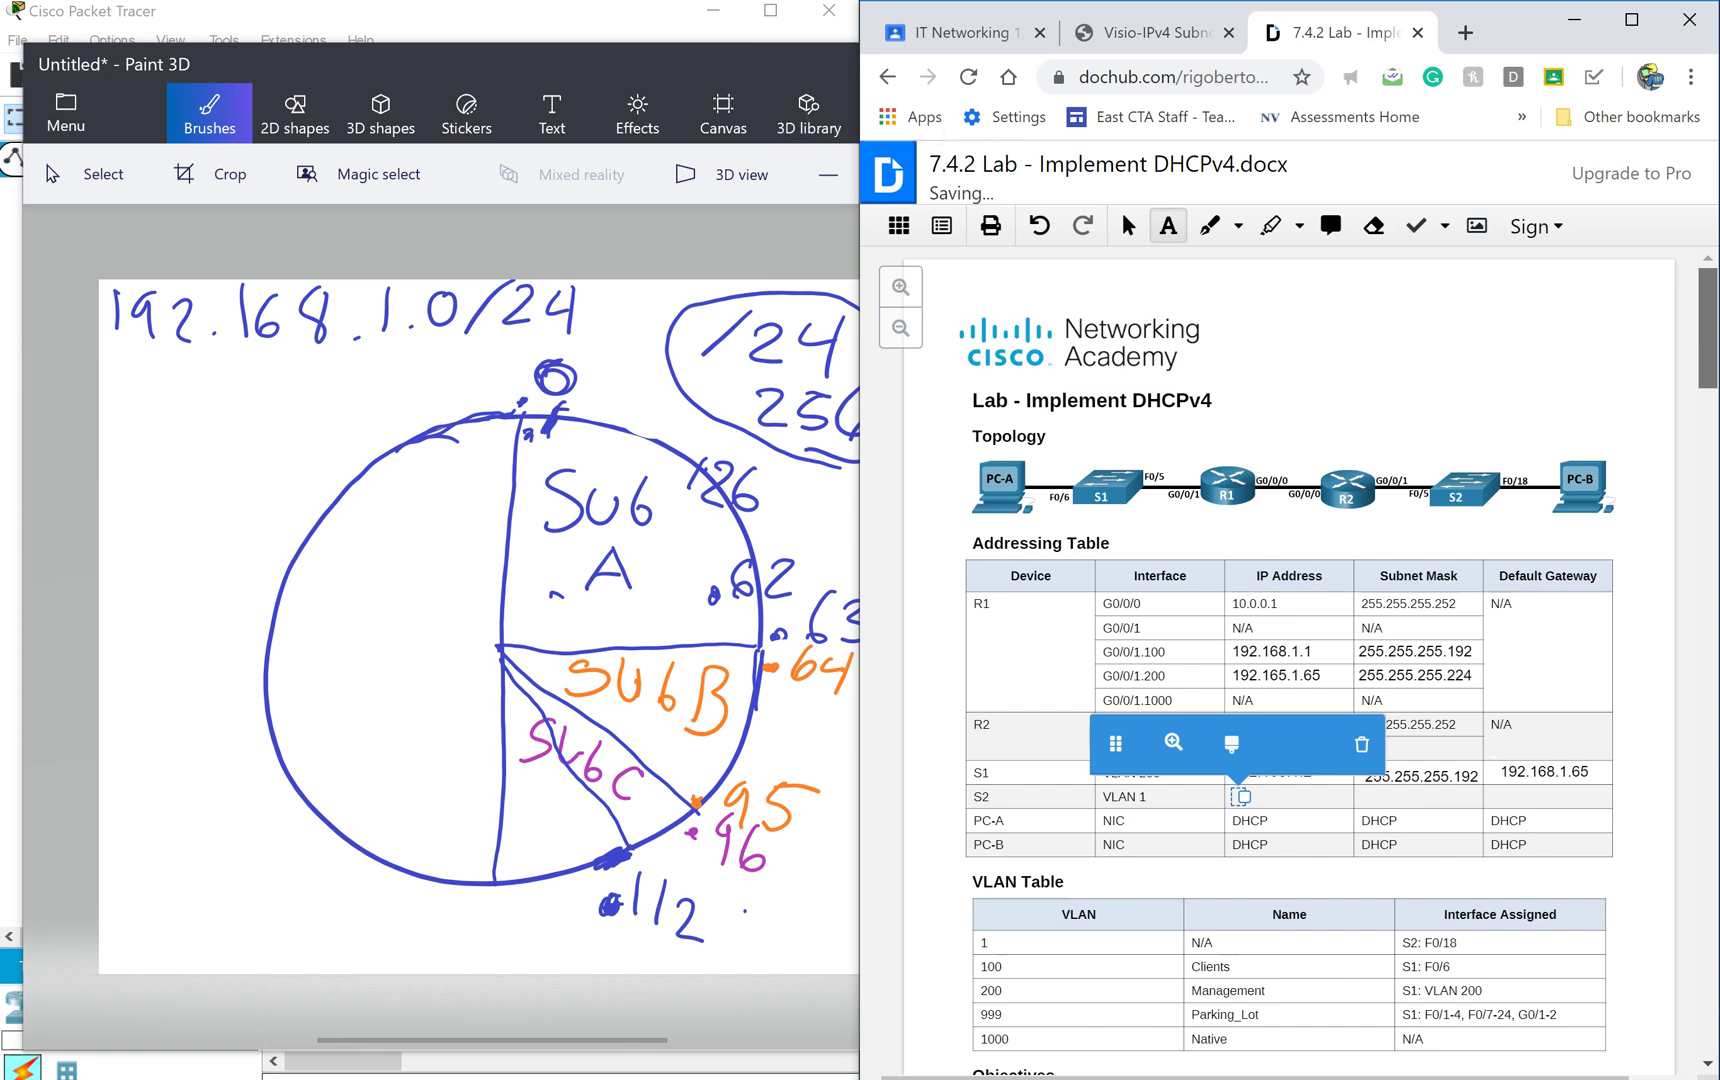
# Review the Subnet C requirement and its recording instruction for R2 G0/0/1, and return to the addressing table.
pyautogui.scroll(-15, 1290, 660)
pyautogui.scroll(-5, 1290, 660)
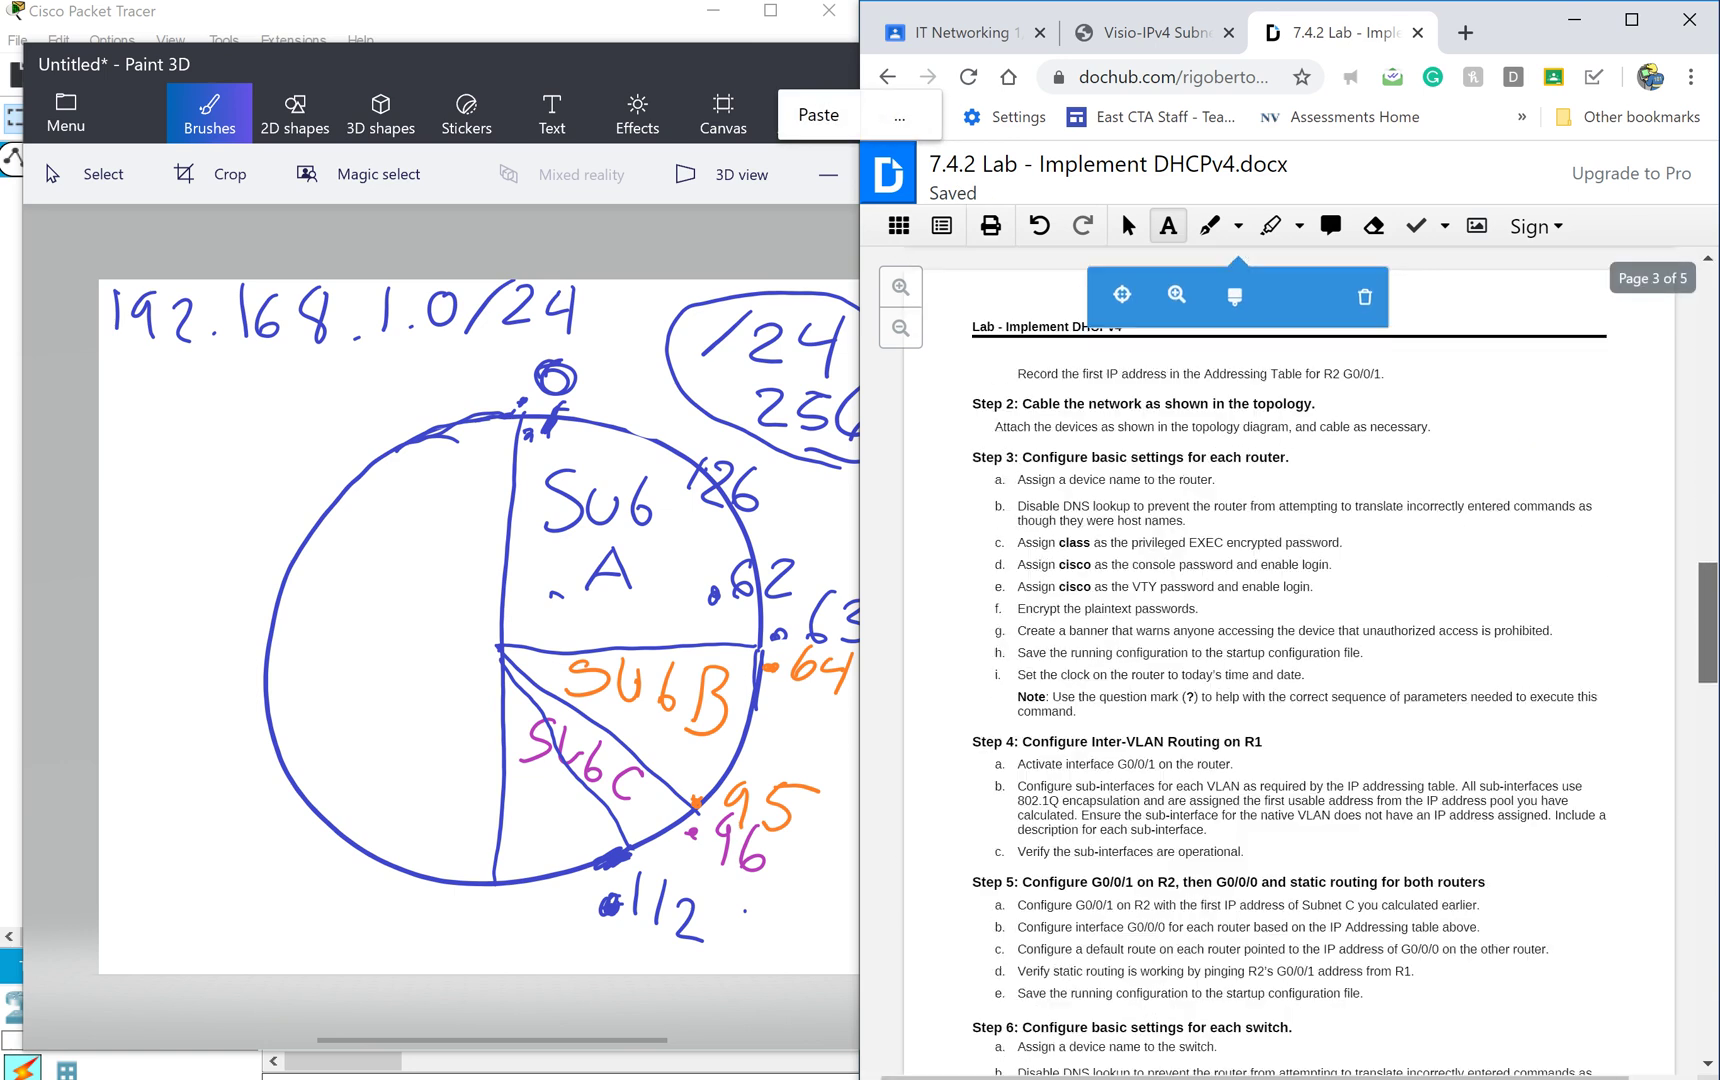
pyautogui.scroll(4, 1290, 660)
pyautogui.scroll(1, 1290, 660)
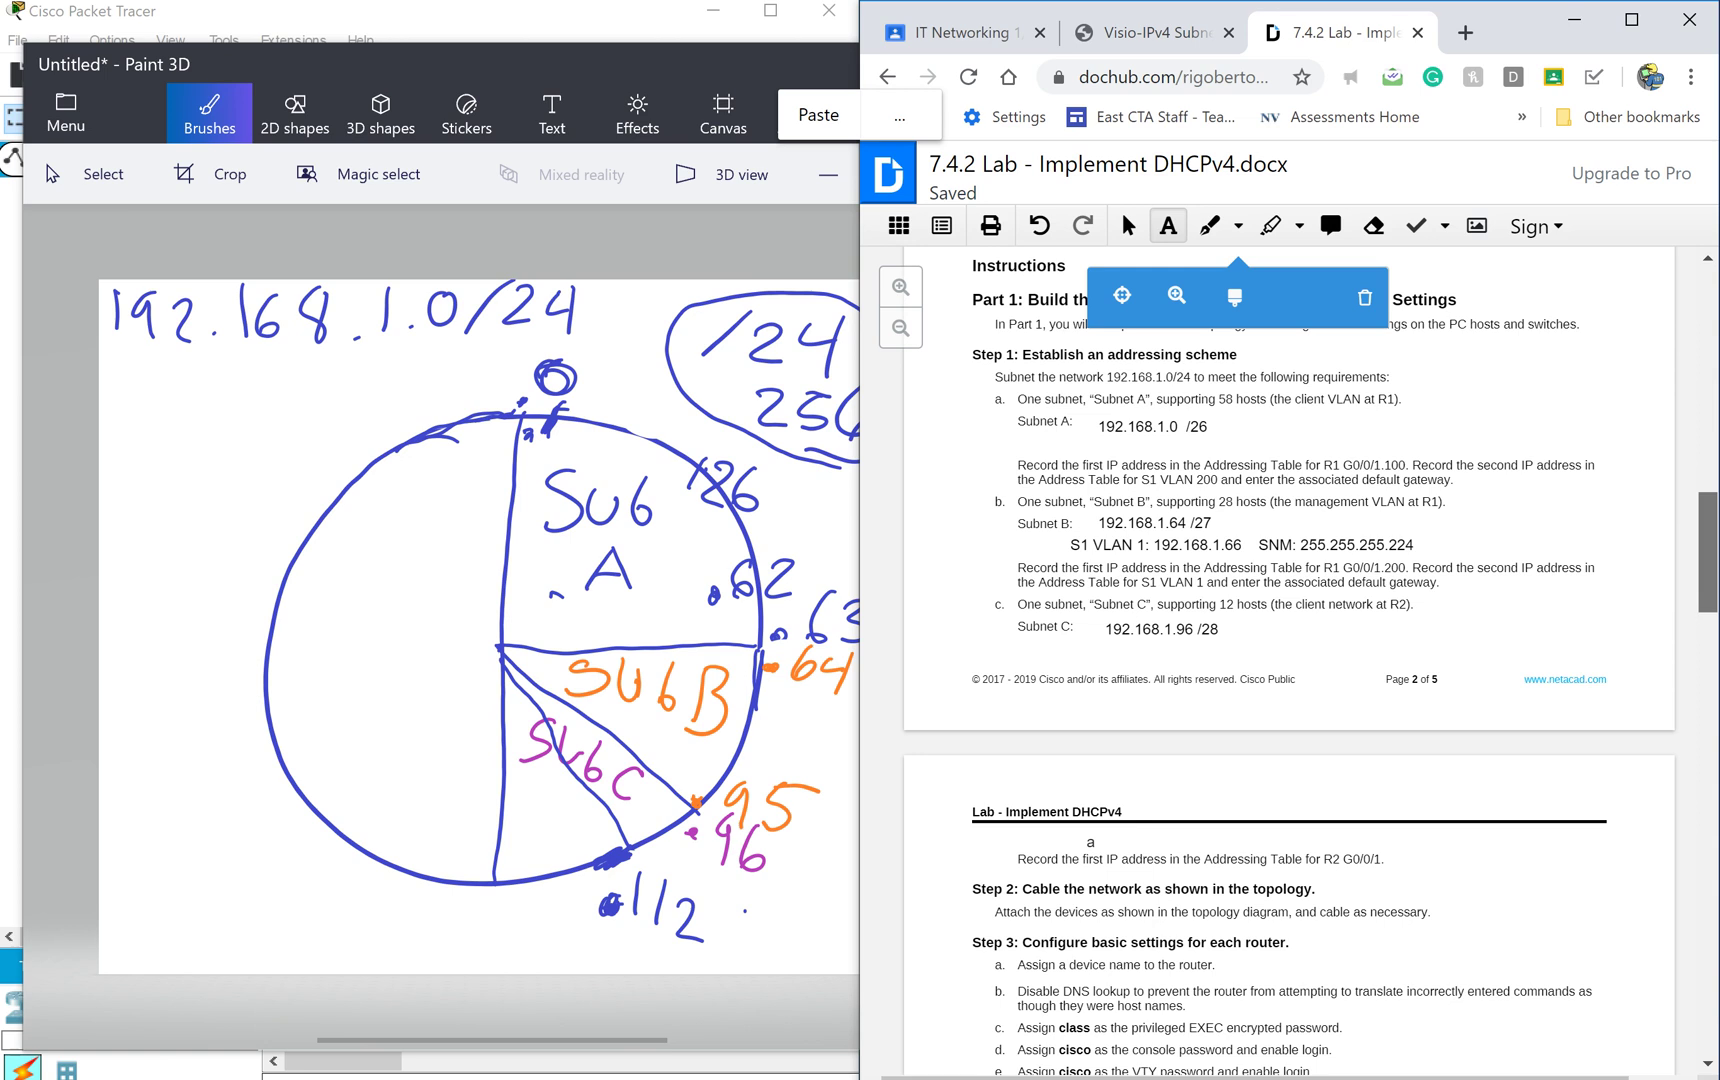
pyautogui.scroll(2, 1290, 660)
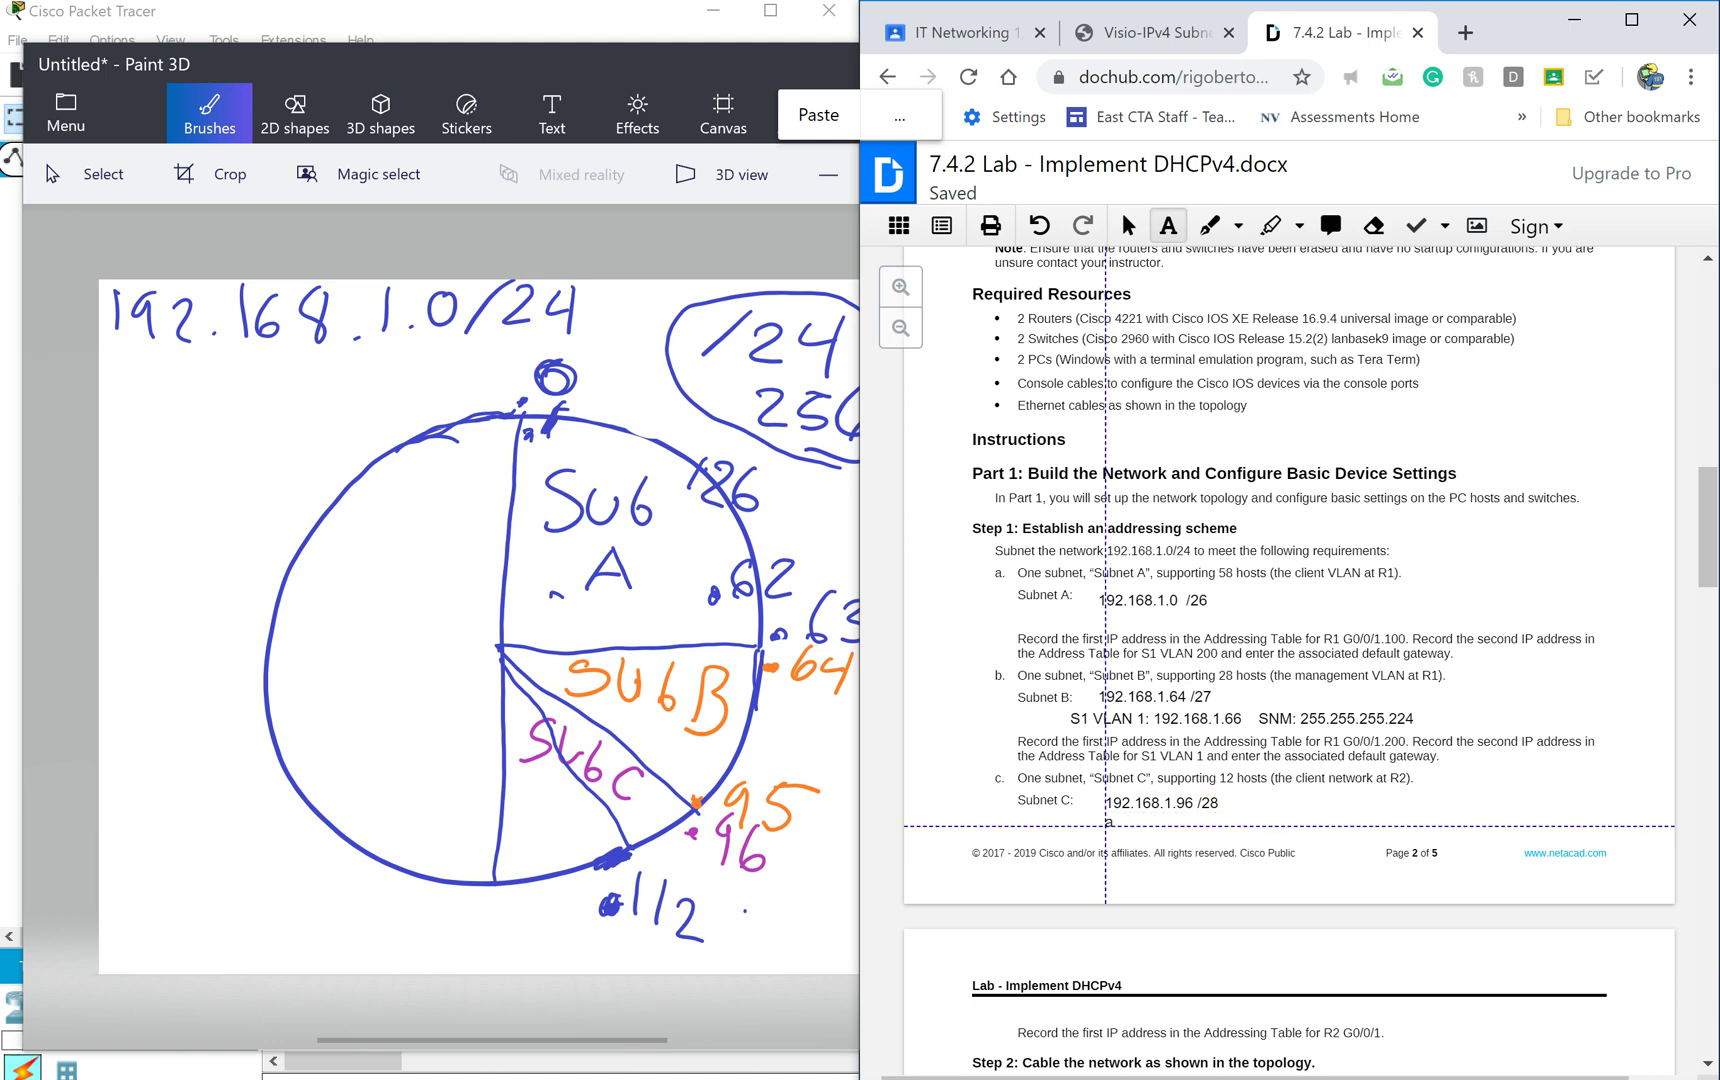
pyautogui.scroll(8, 1290, 660)
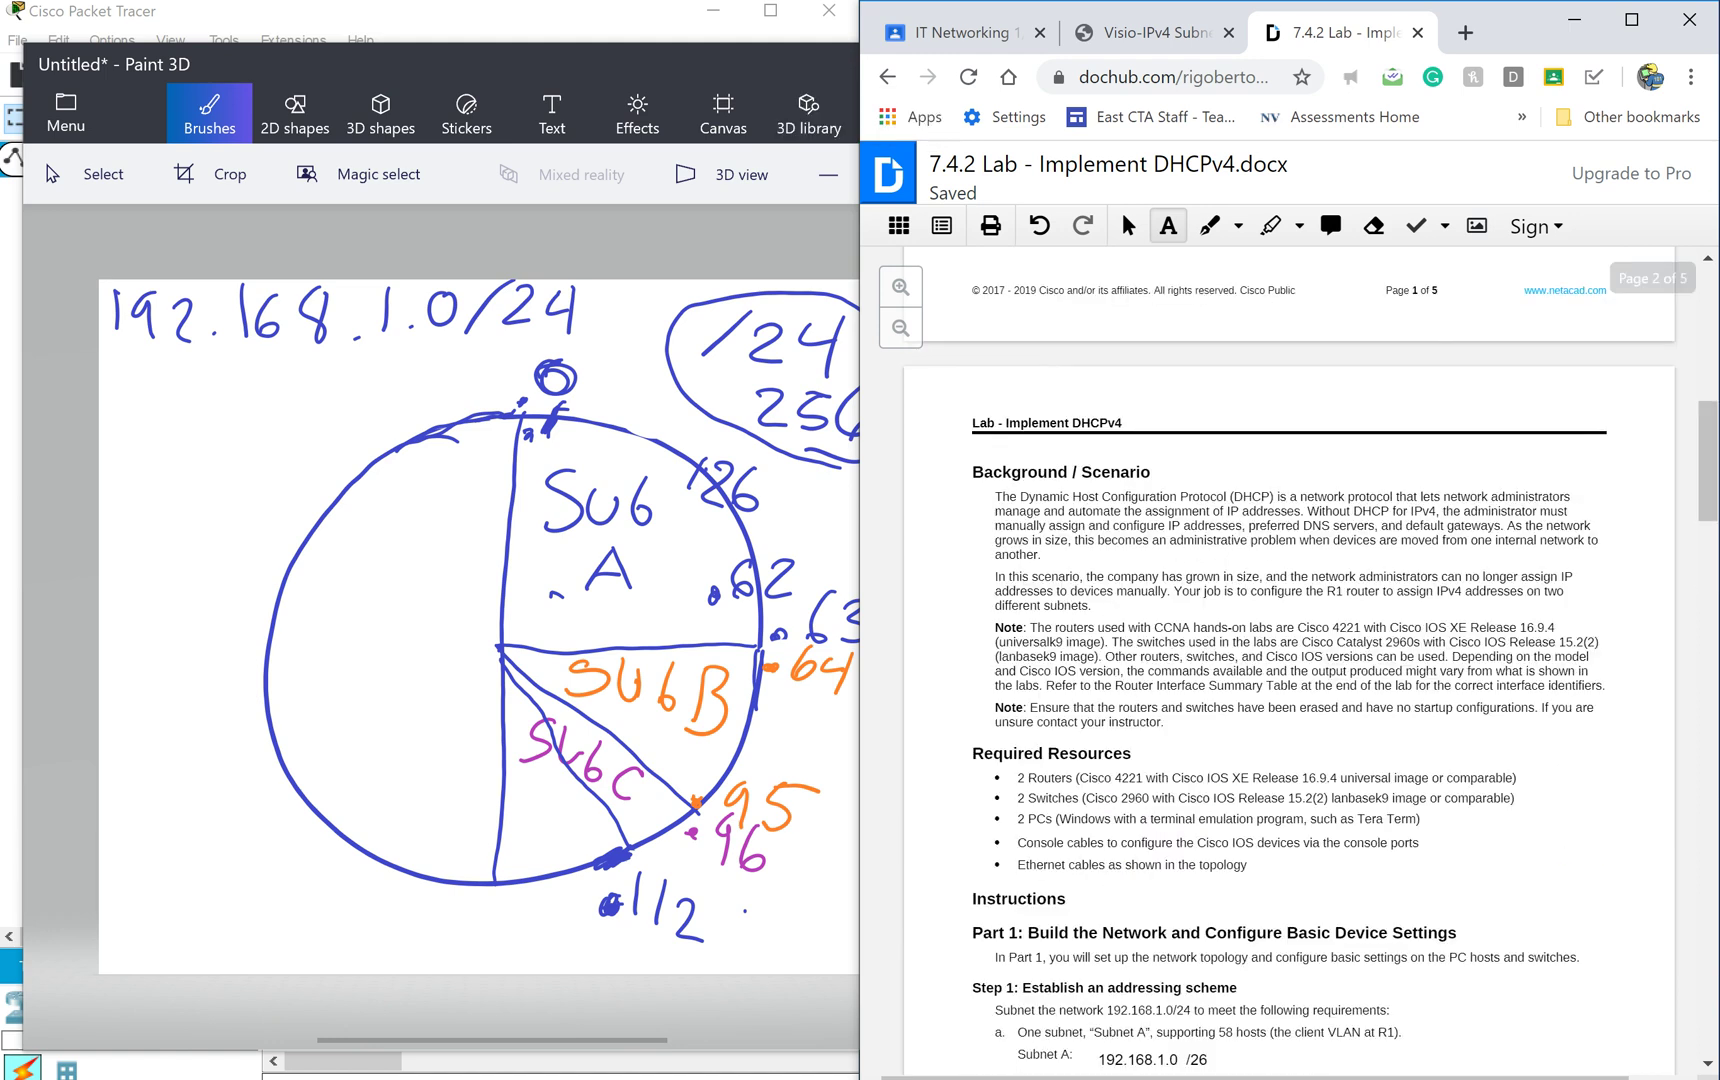
pyautogui.scroll(7, 1290, 660)
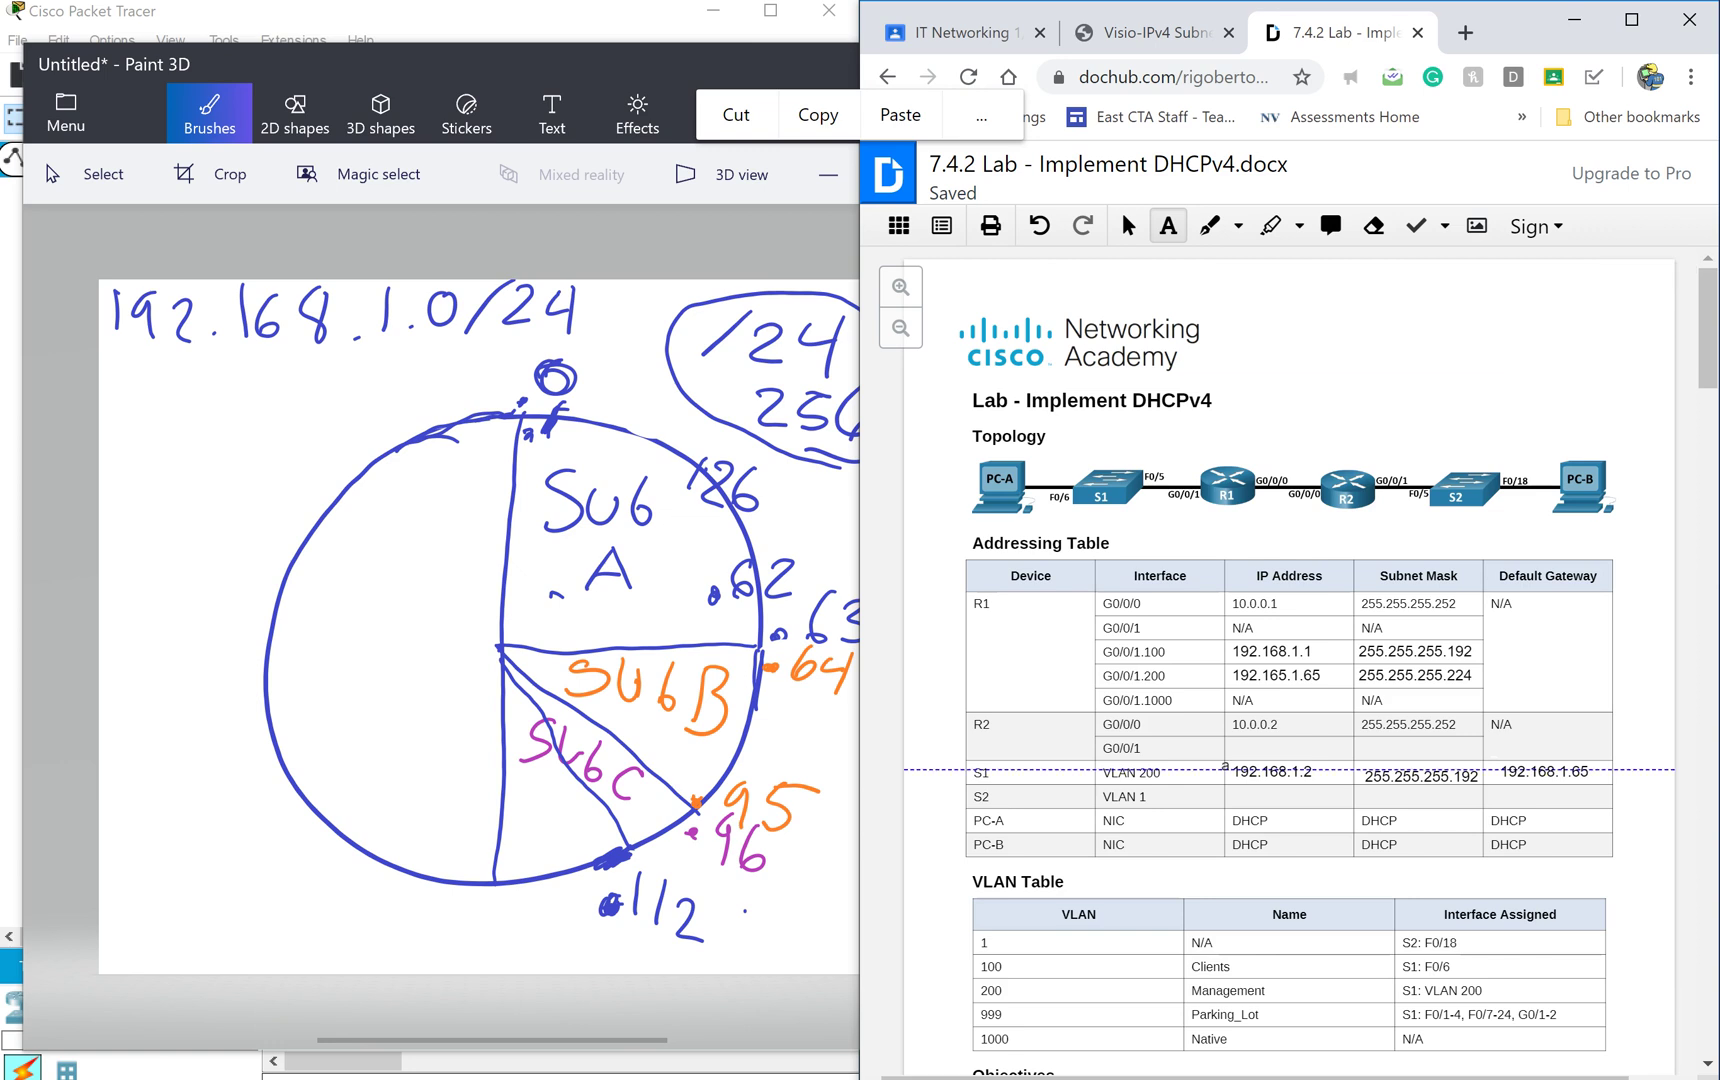
pyautogui.click(1226, 769)
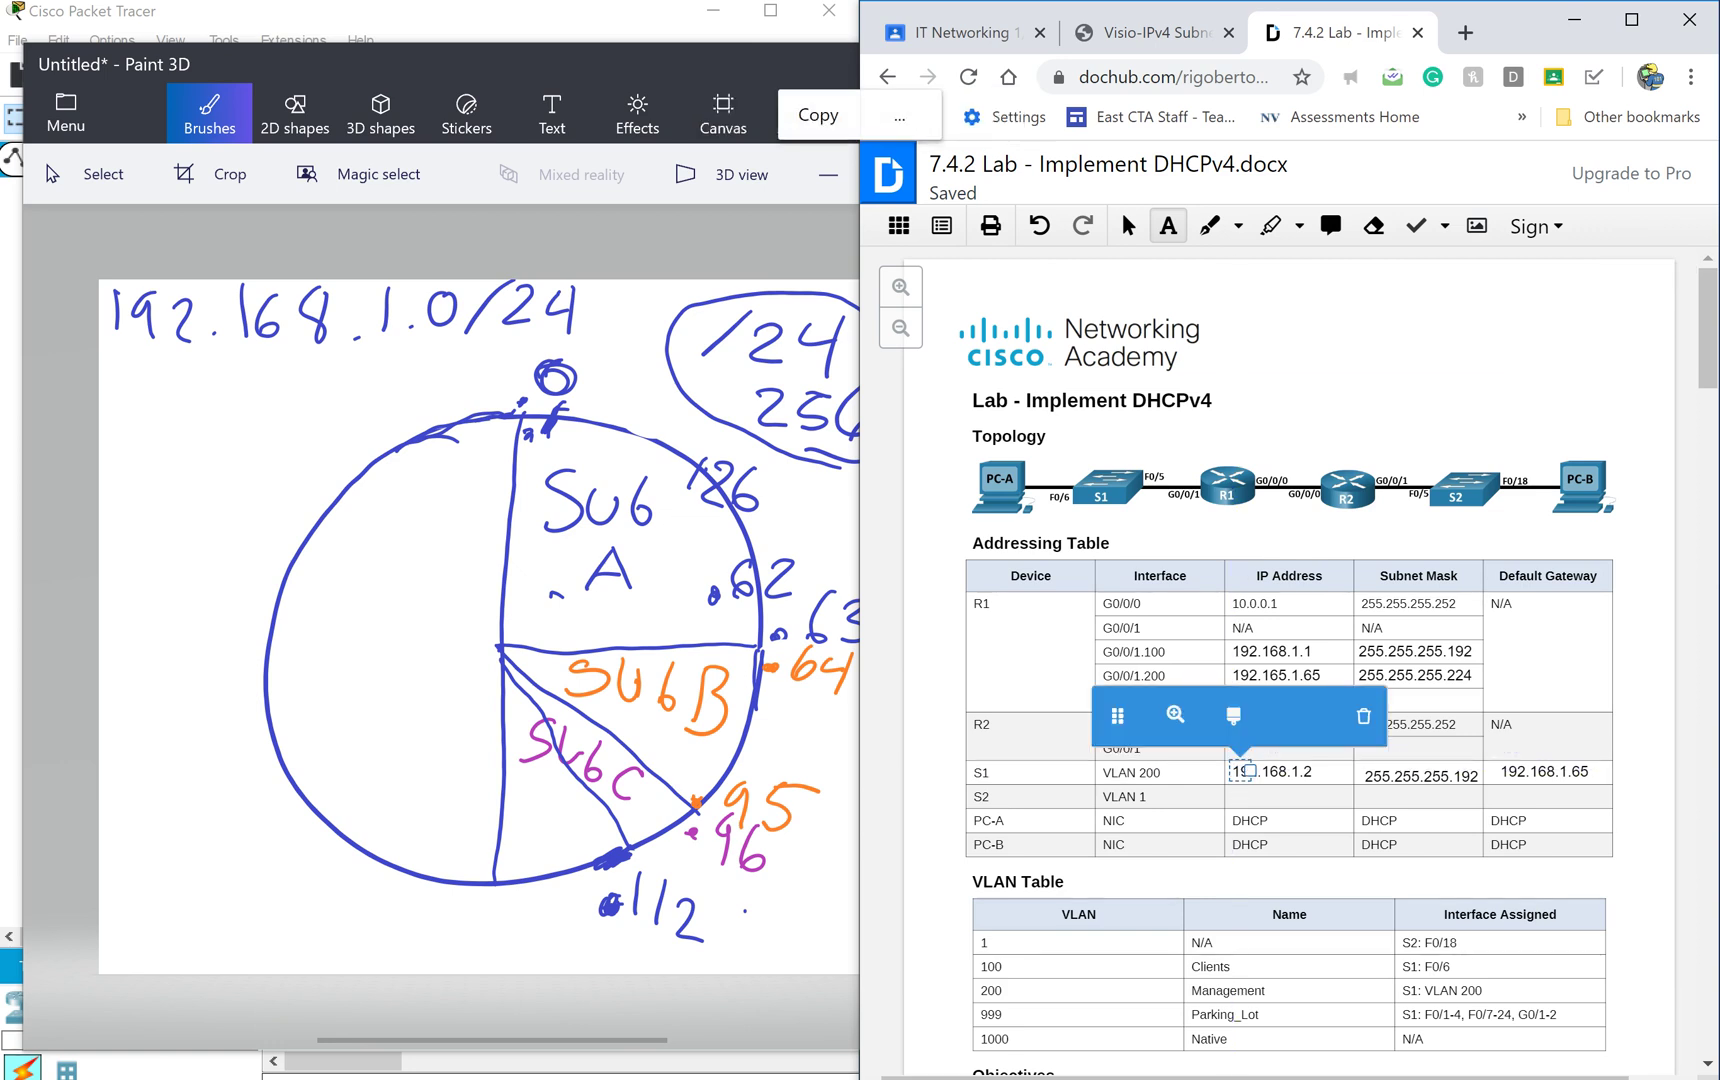
pyautogui.click(1363, 715)
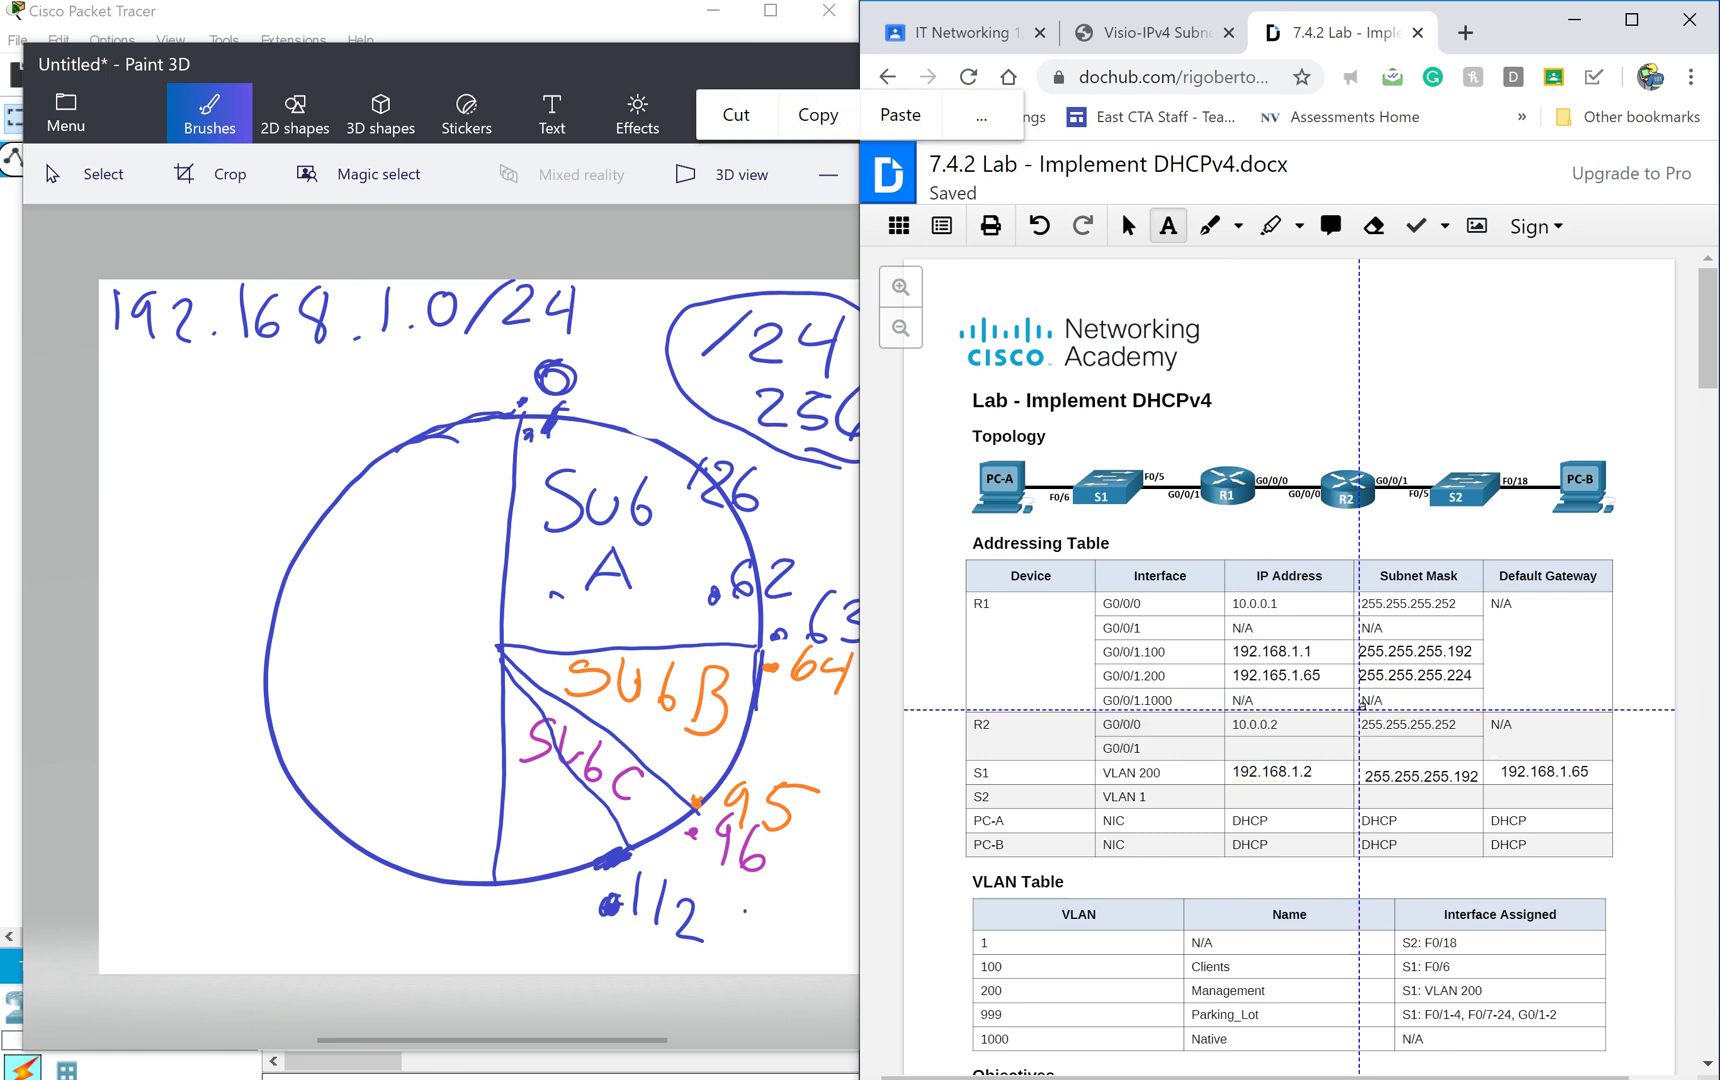
pyautogui.click(1238, 770)
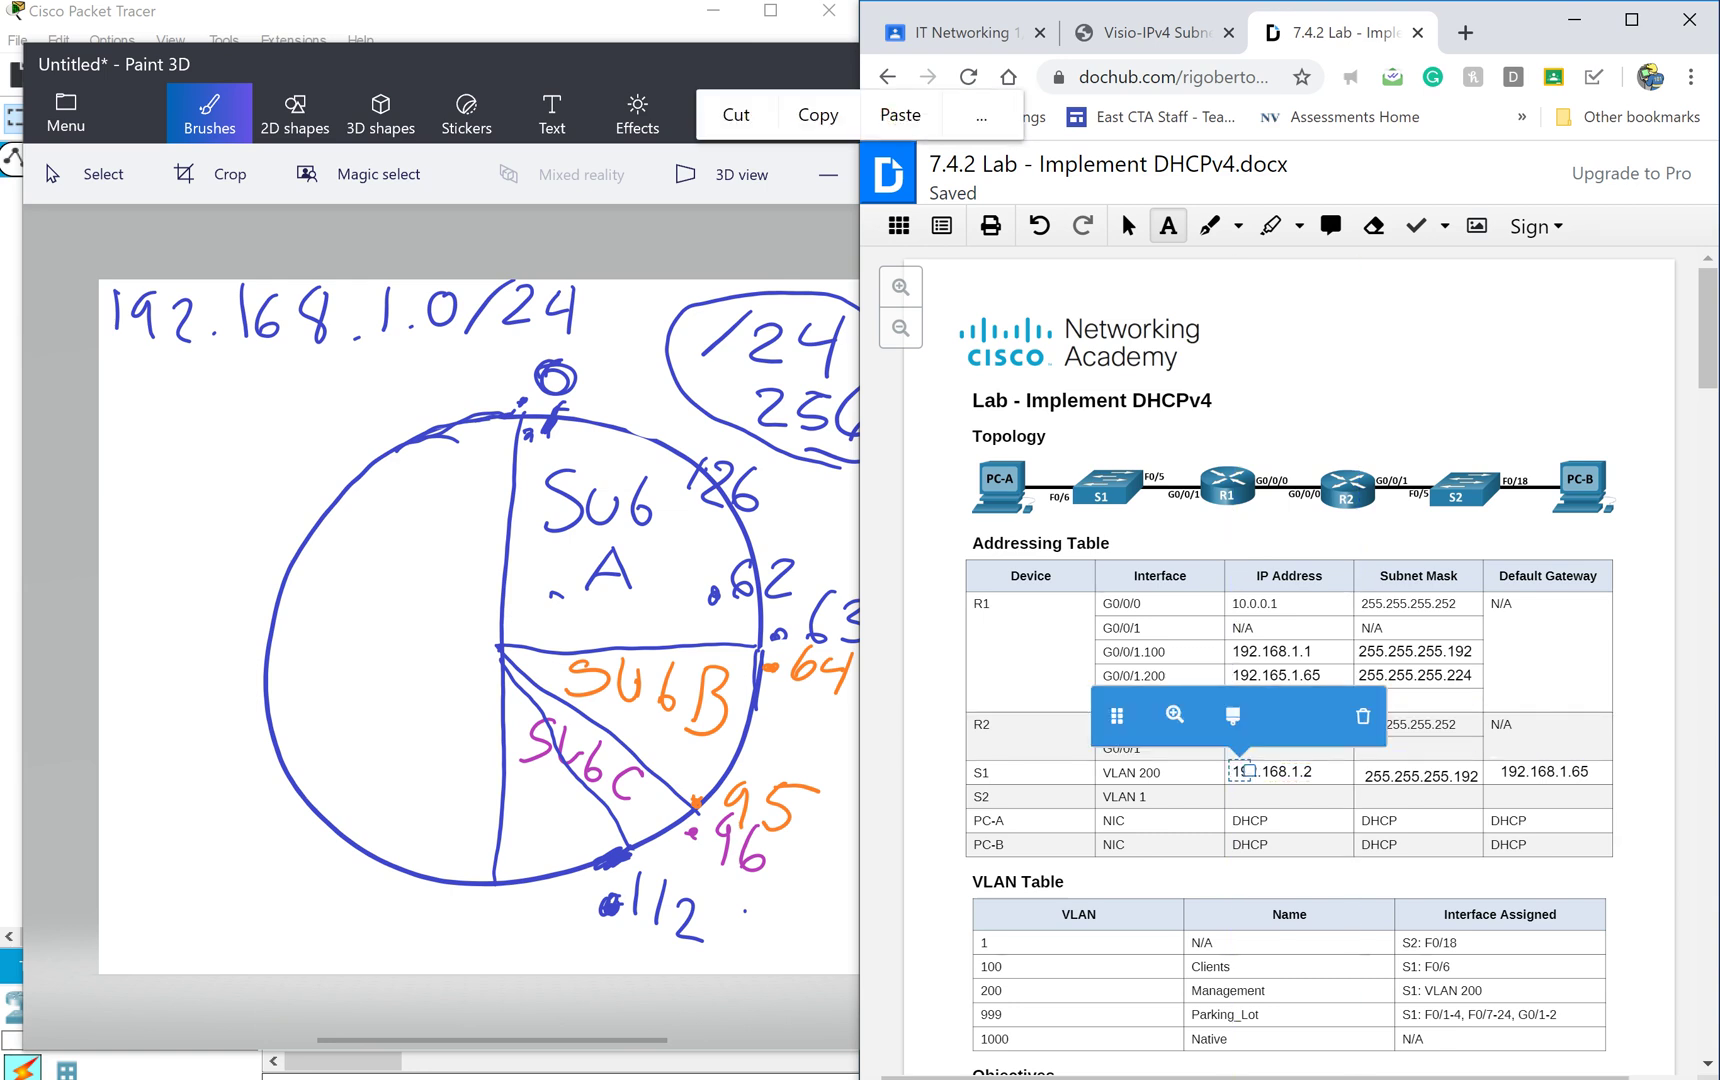
pyautogui.click(1363, 715)
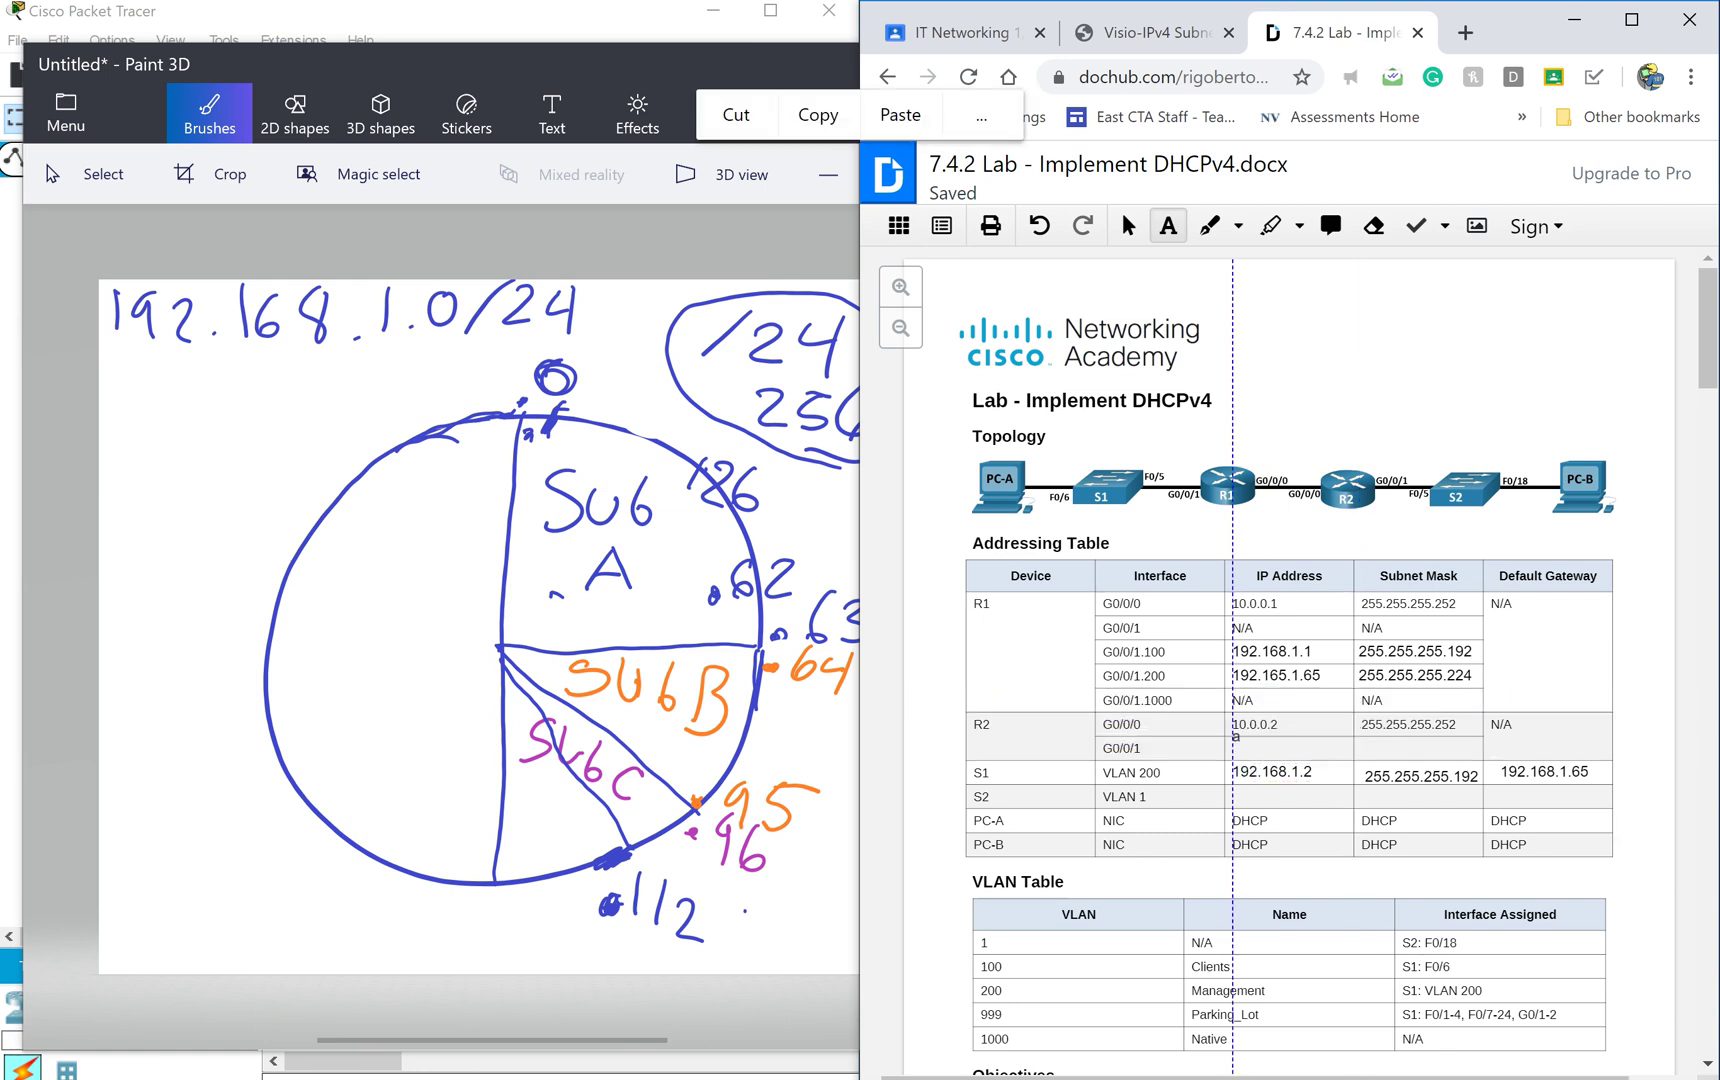
pyautogui.click(1243, 735)
pyautogui.click(1240, 756)
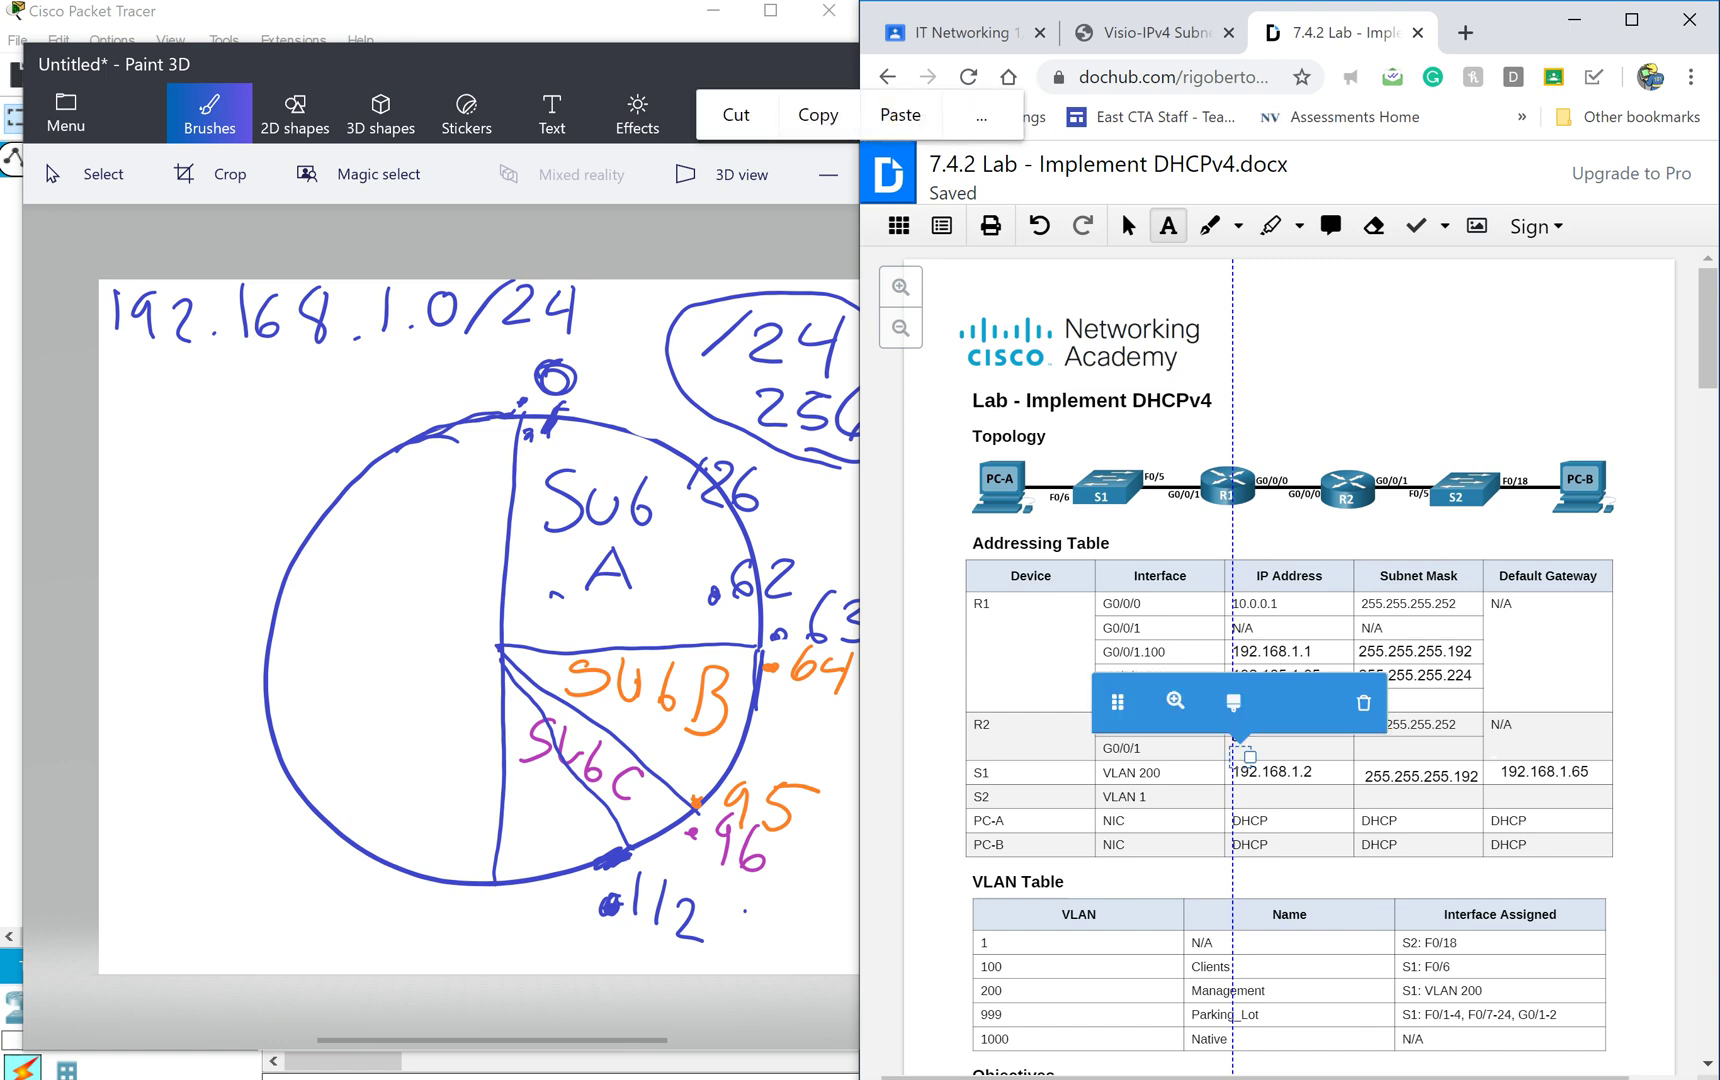
pyautogui.click(1363, 703)
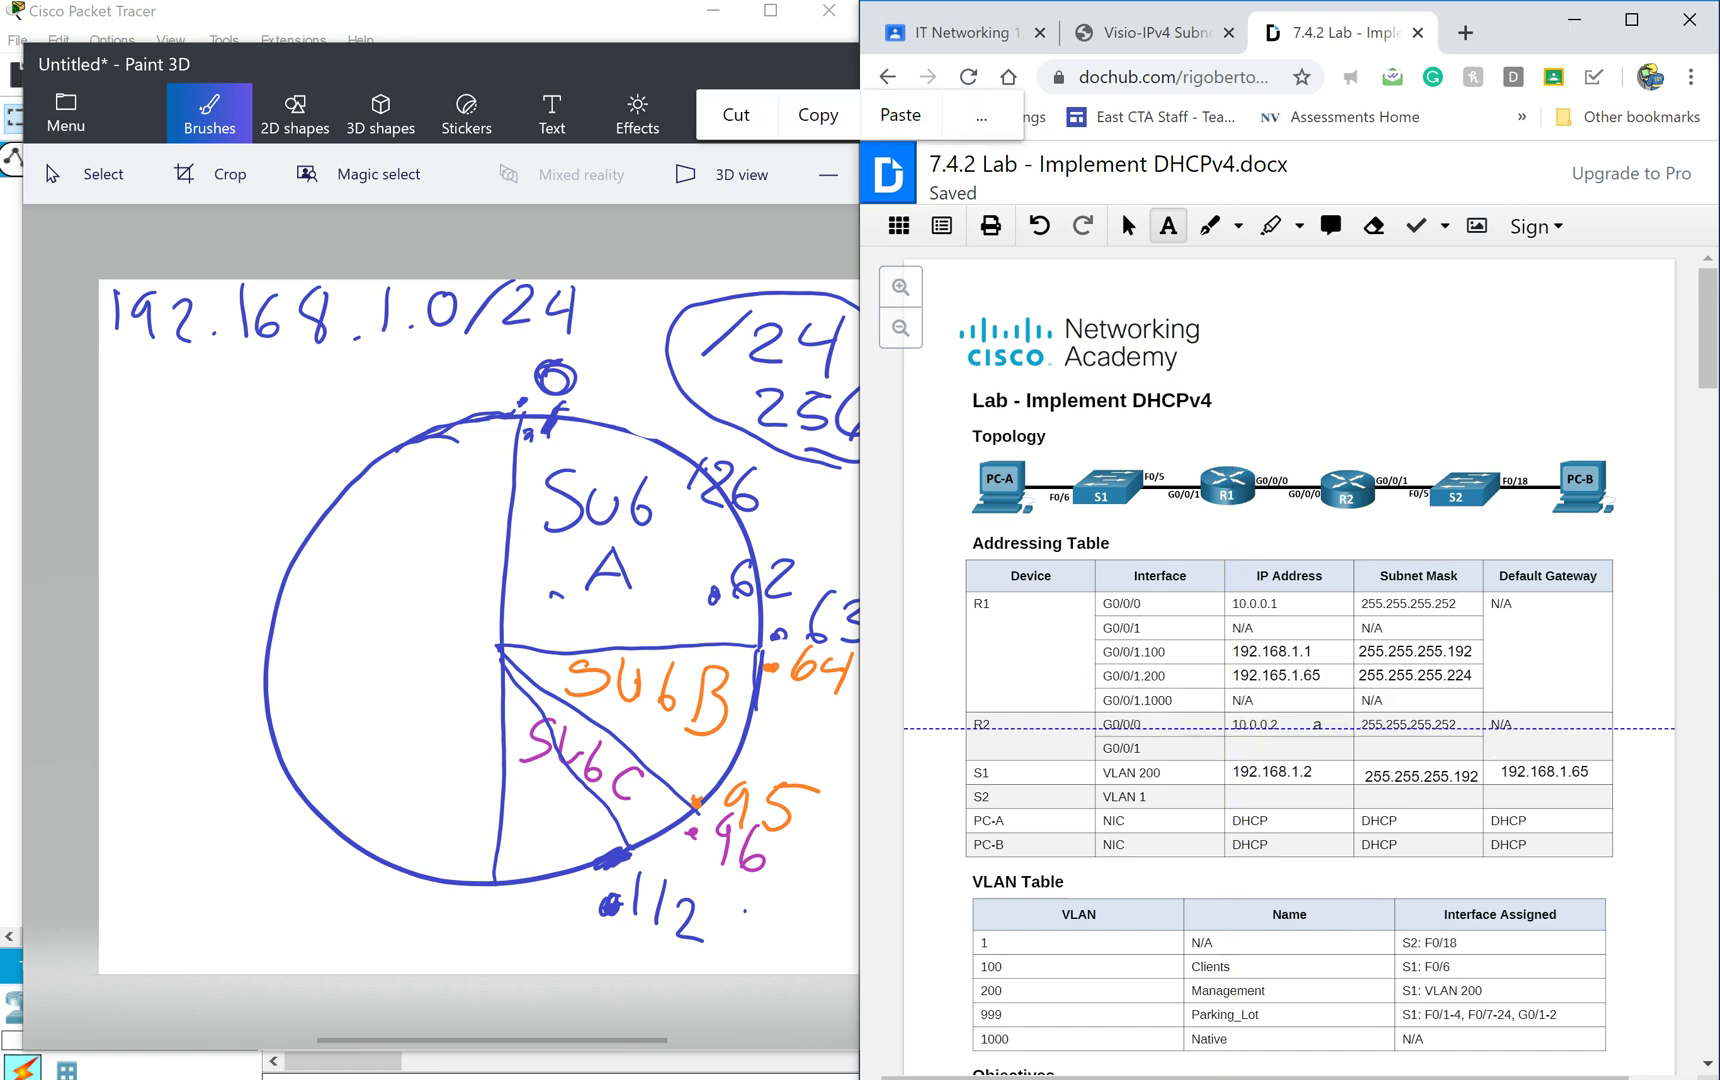
# Enter 192.168.1.97 as the IP address of R2 G0/0/1 in the addressing table.
pyautogui.click(1240, 740)
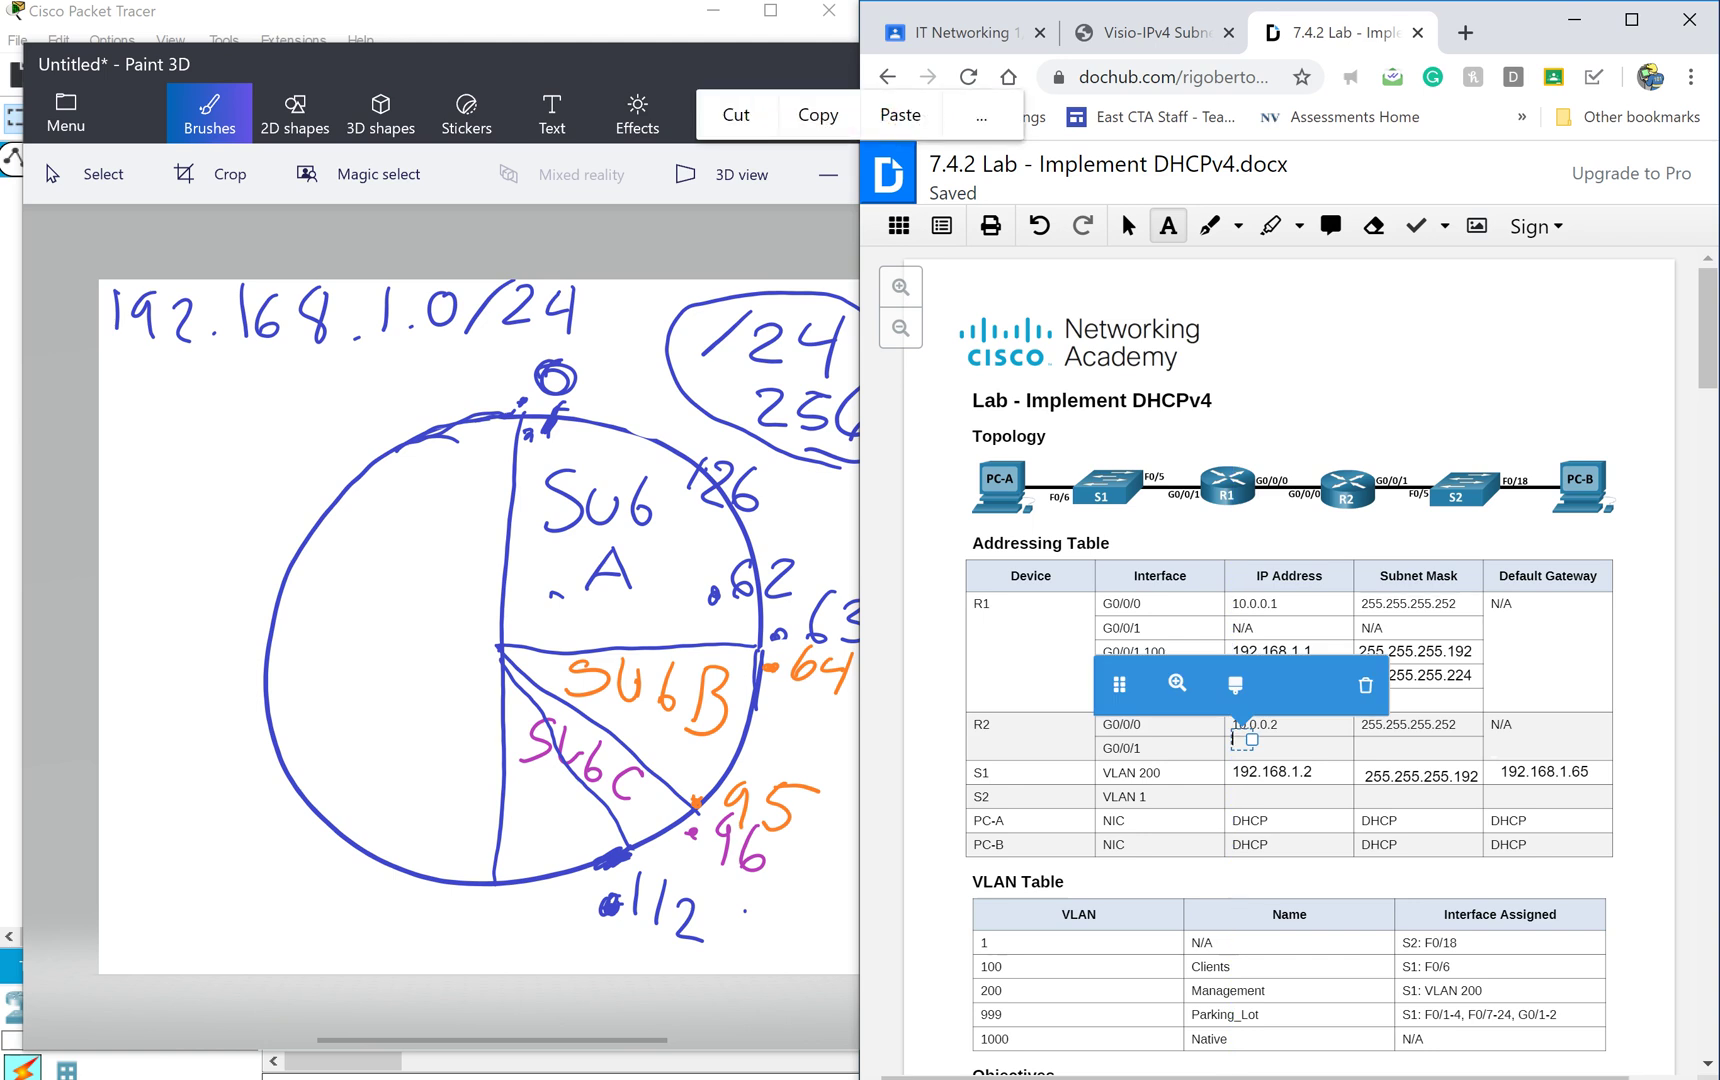
pyautogui.write('192')
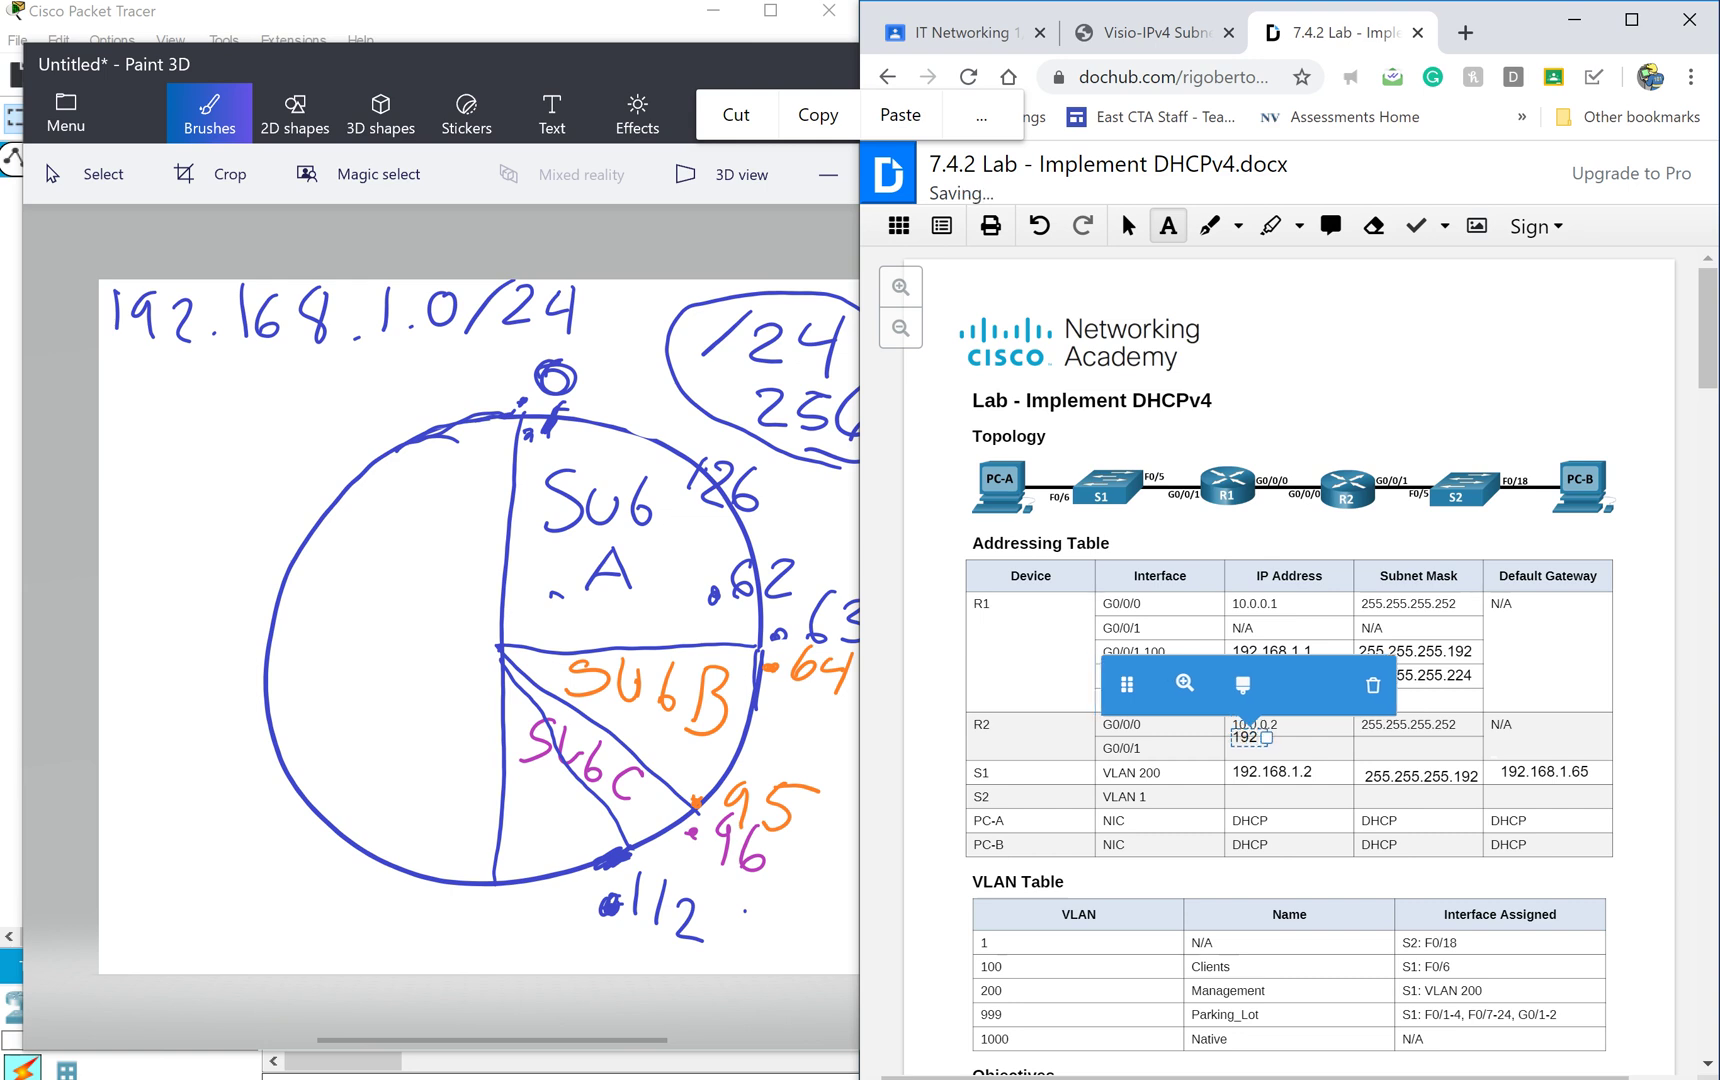
pyautogui.write('.16')
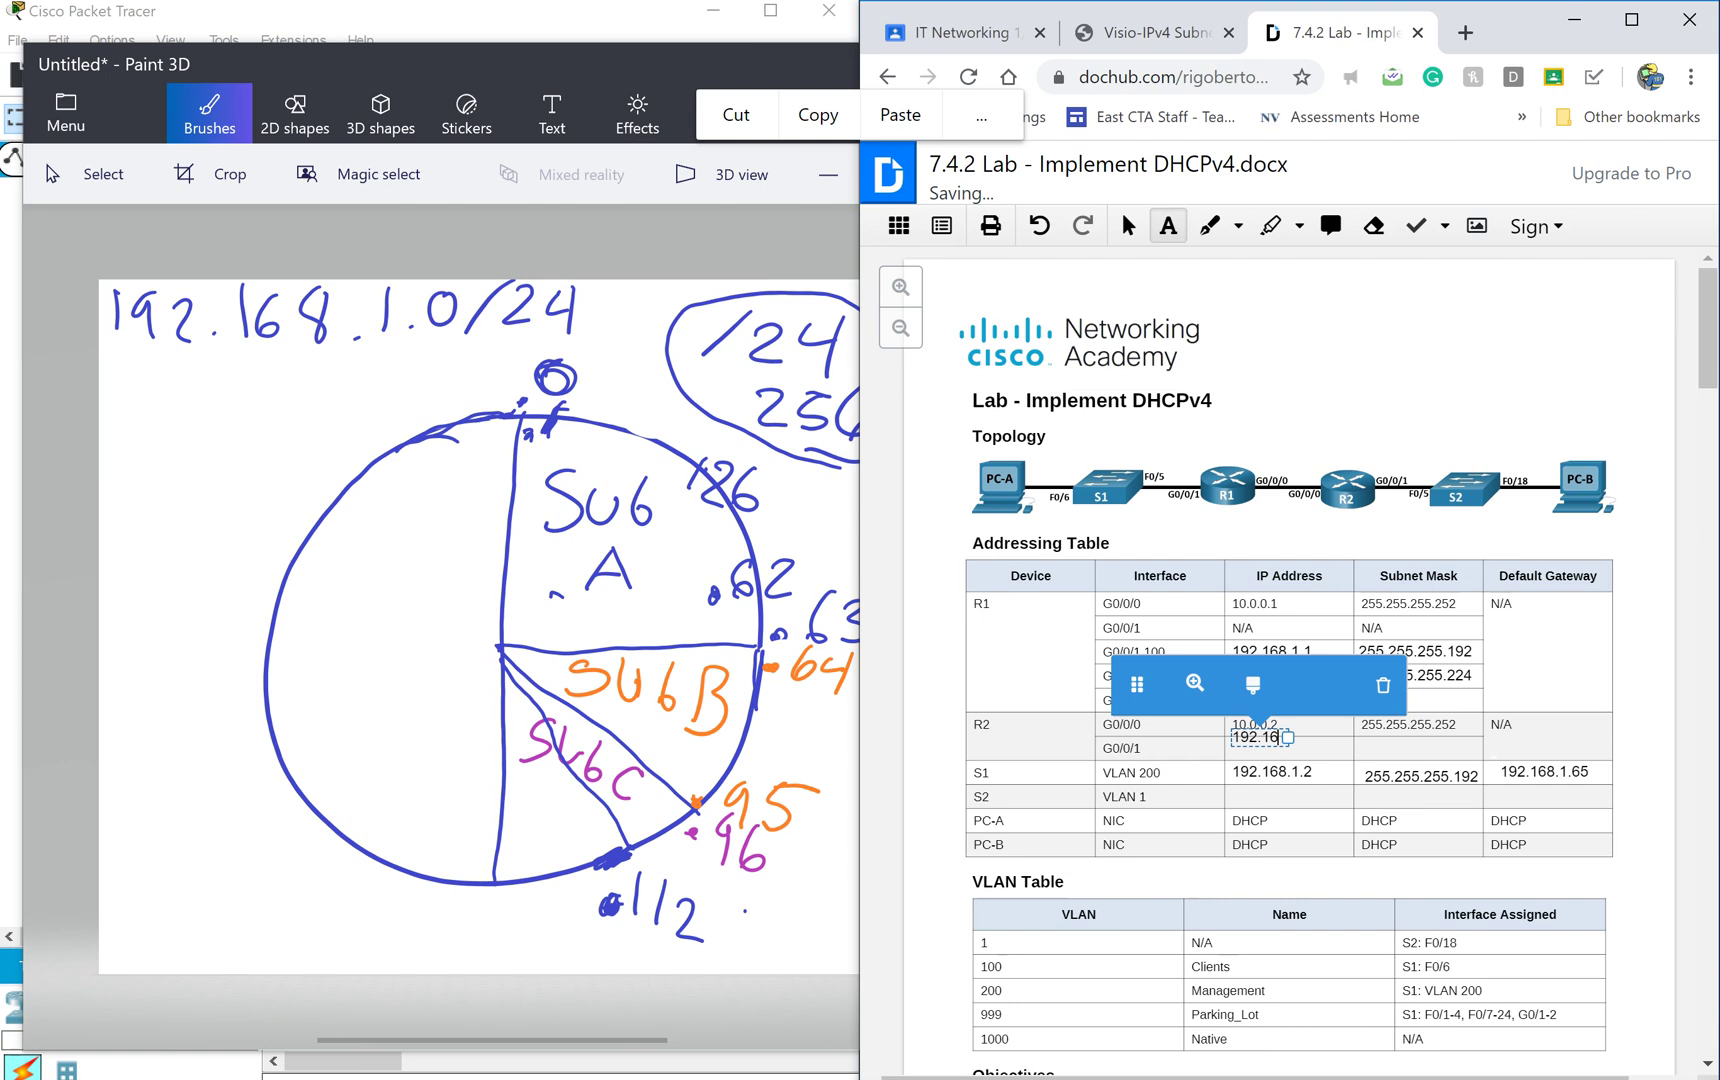
pyautogui.write('8.1.')
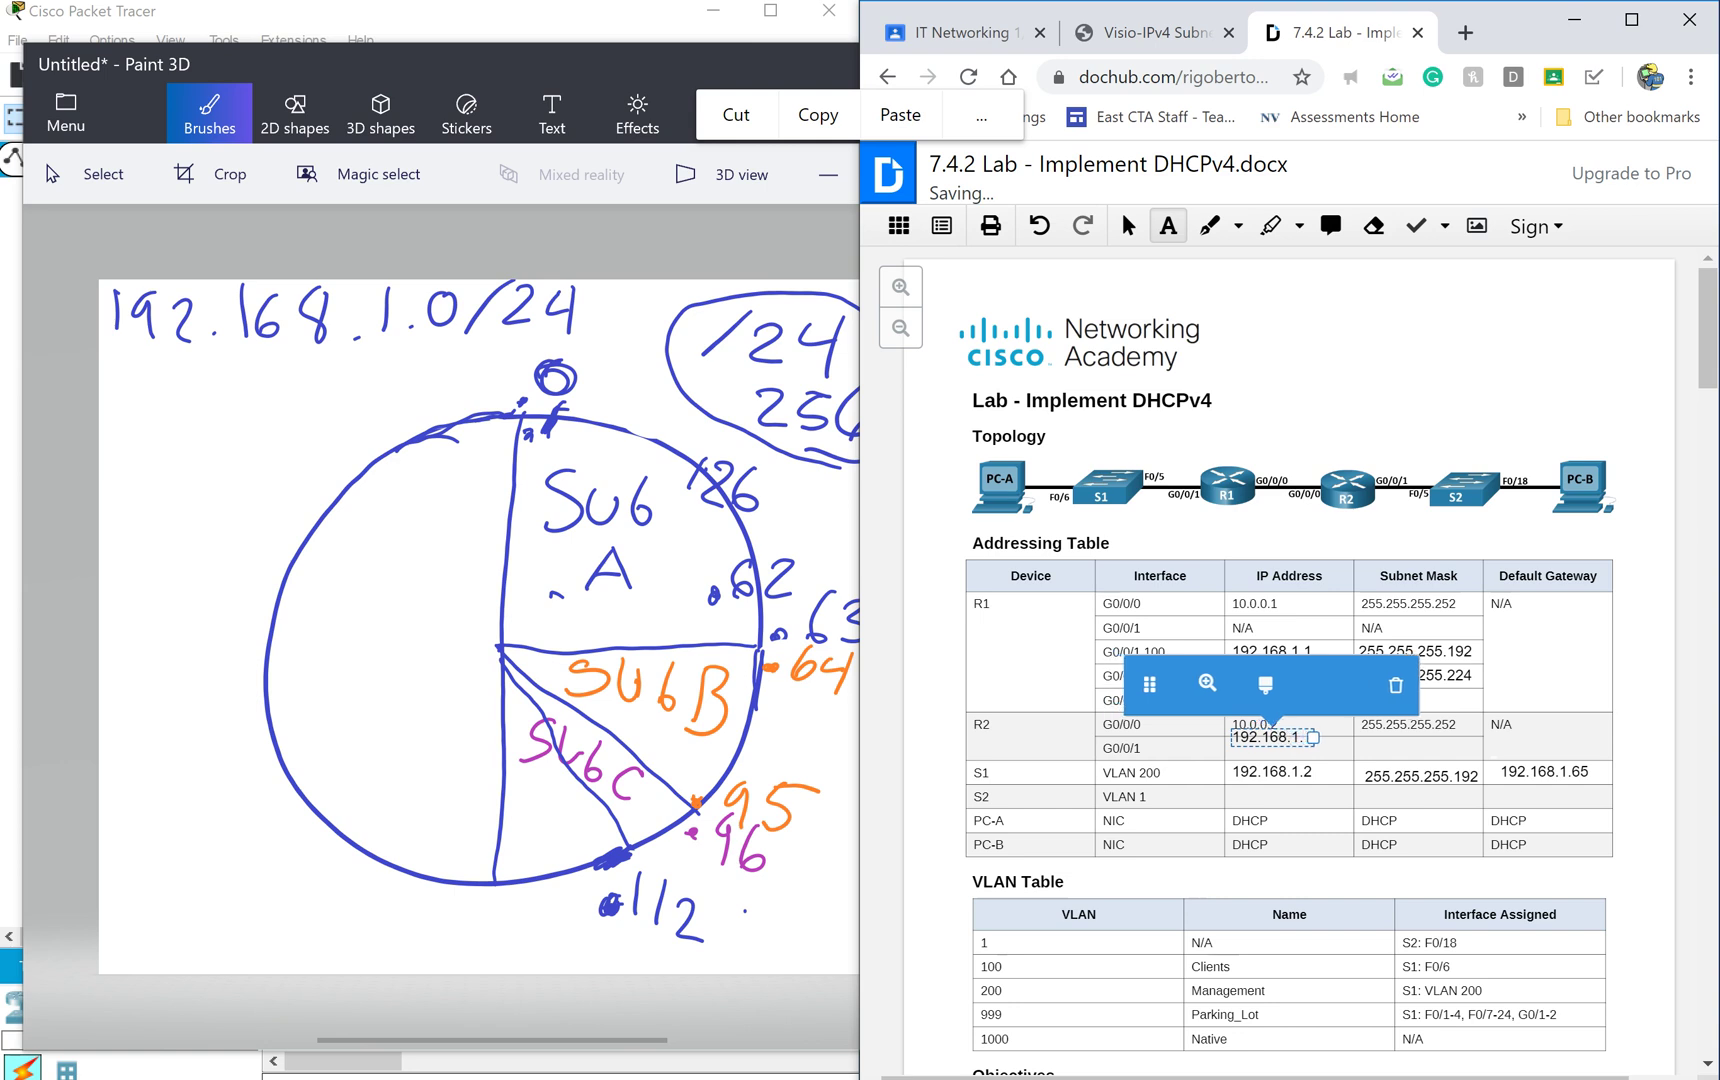
pyautogui.write('97')
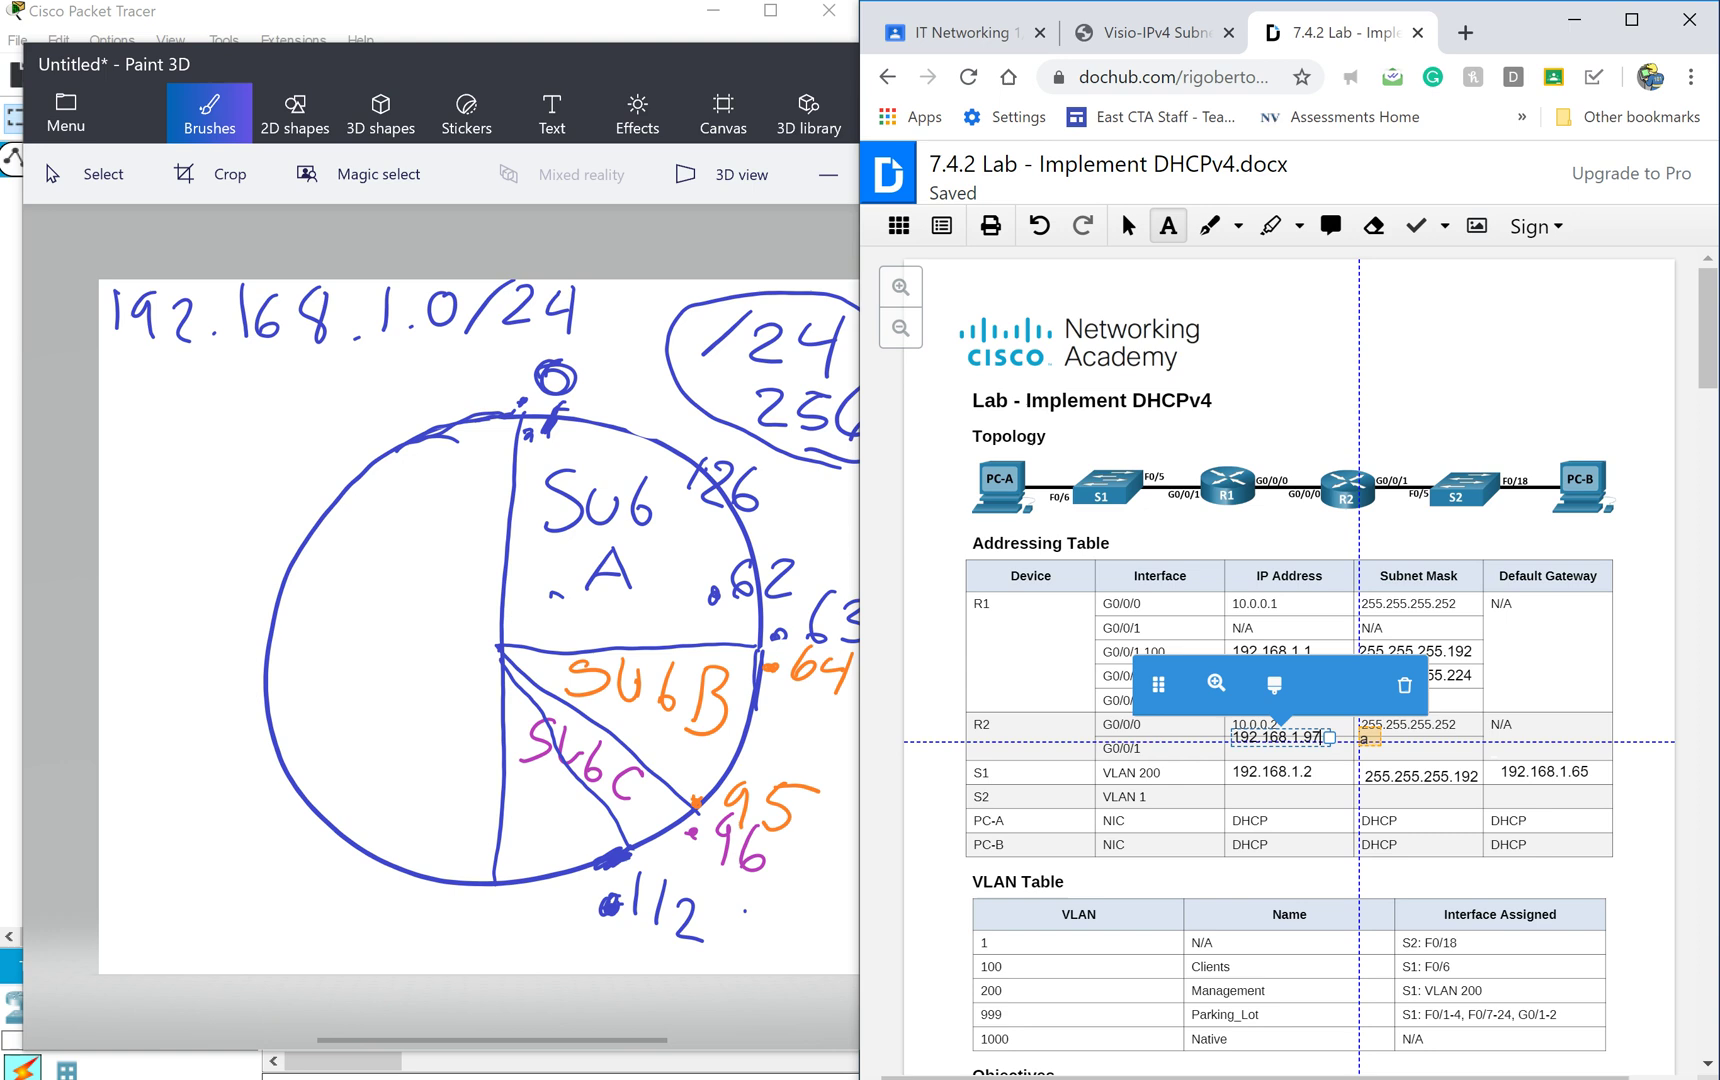
# Enter 255.255.255.240 as the subnet mask of R2 G0/0/1 in the addressing table, consulting the IPv4 subnetting chart for the /28 mask.
pyautogui.click(1360, 739)
pyautogui.click(1492, 685)
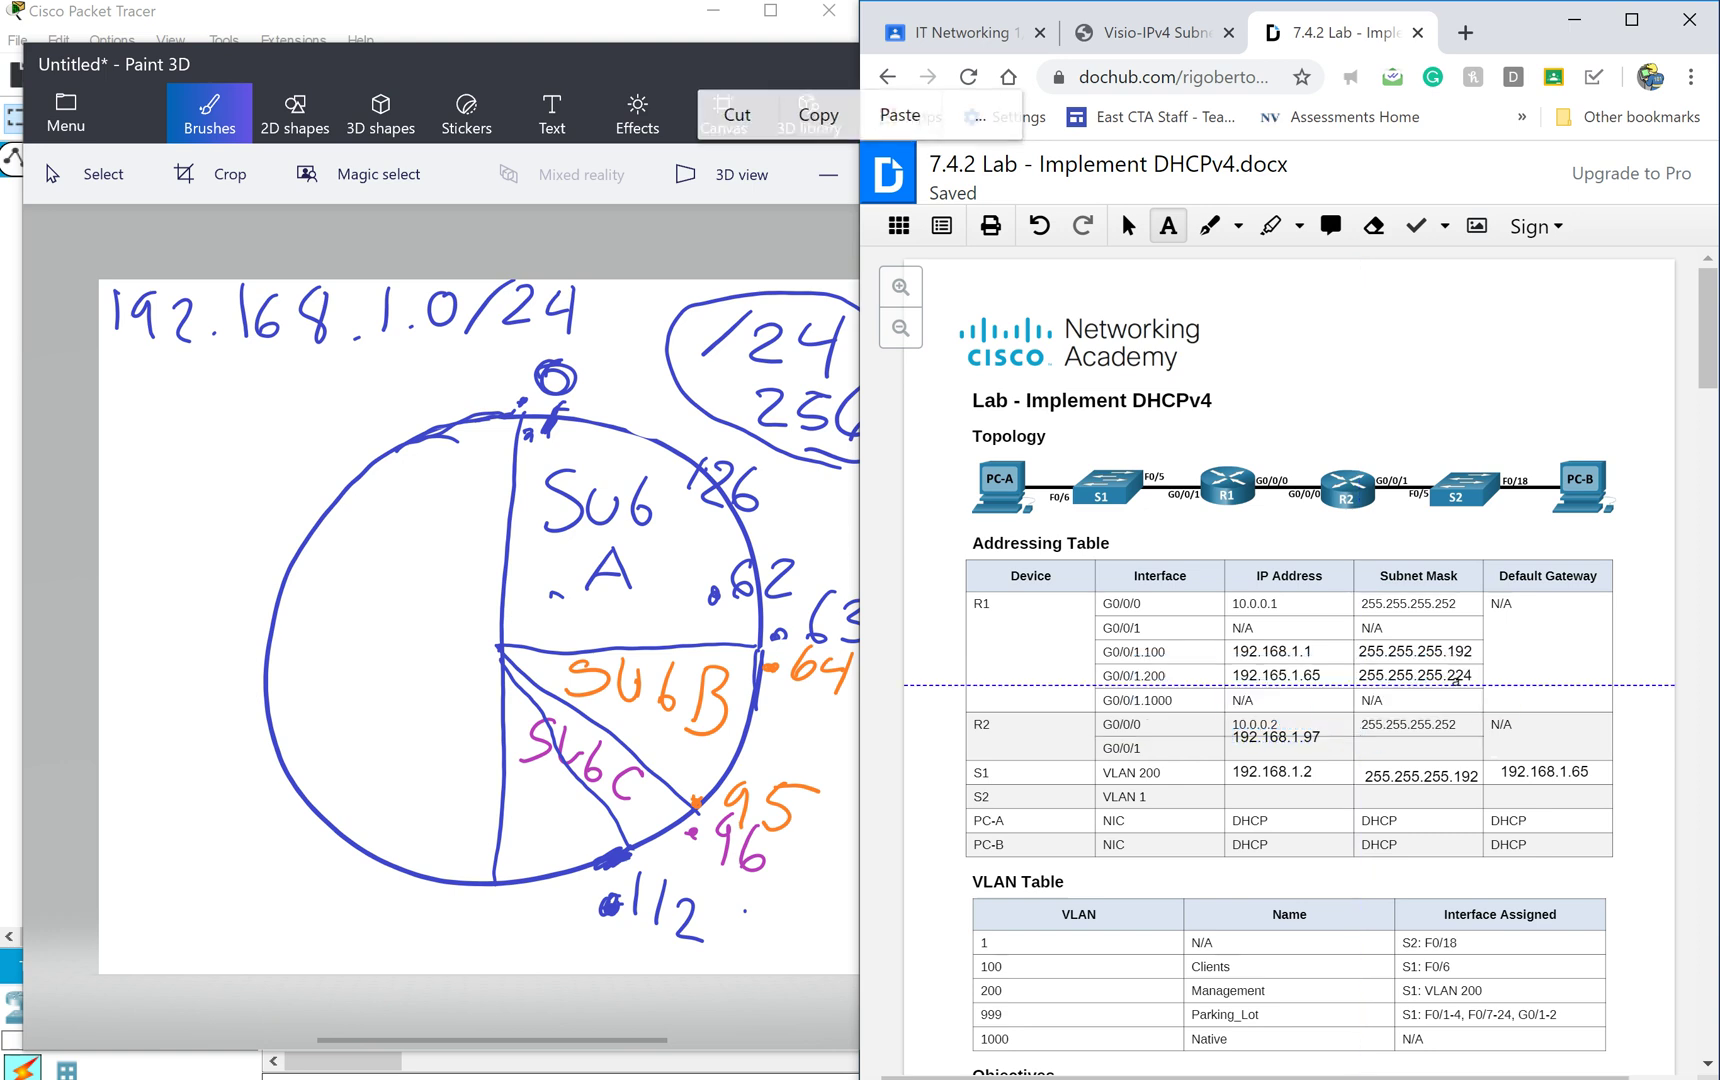
pyautogui.click(1368, 752)
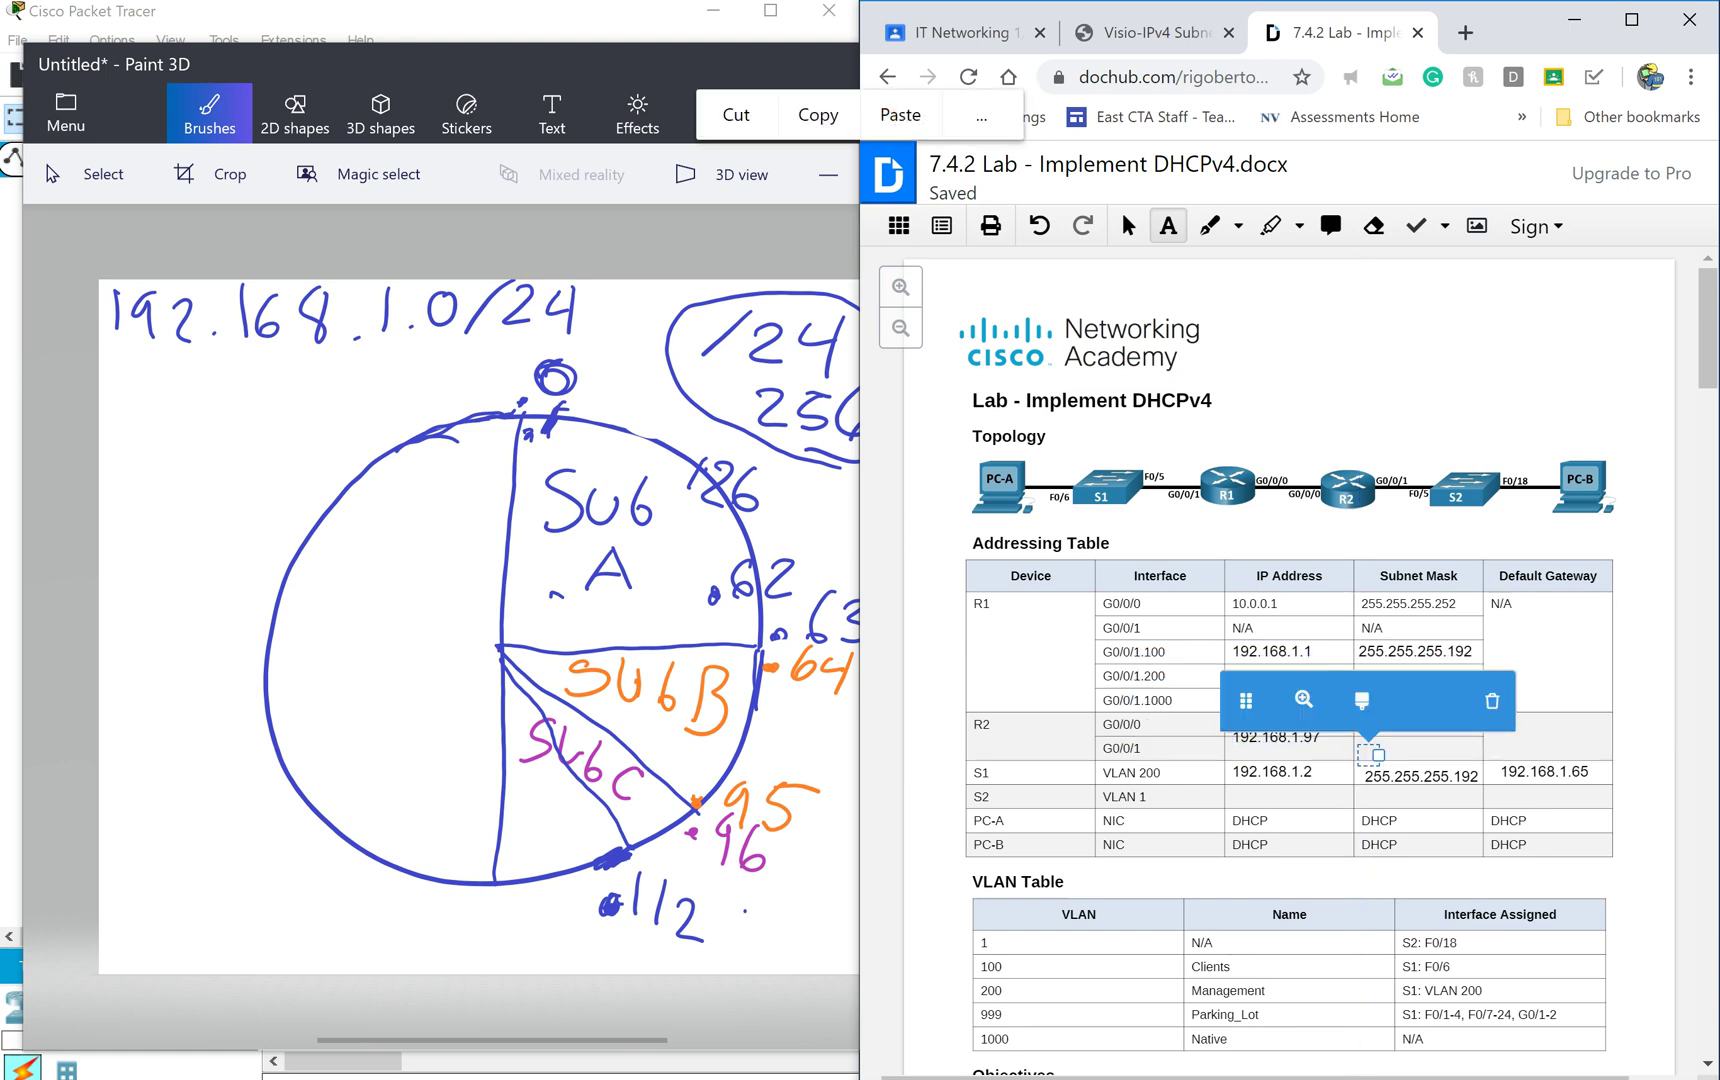
pyautogui.write('255.255.255')
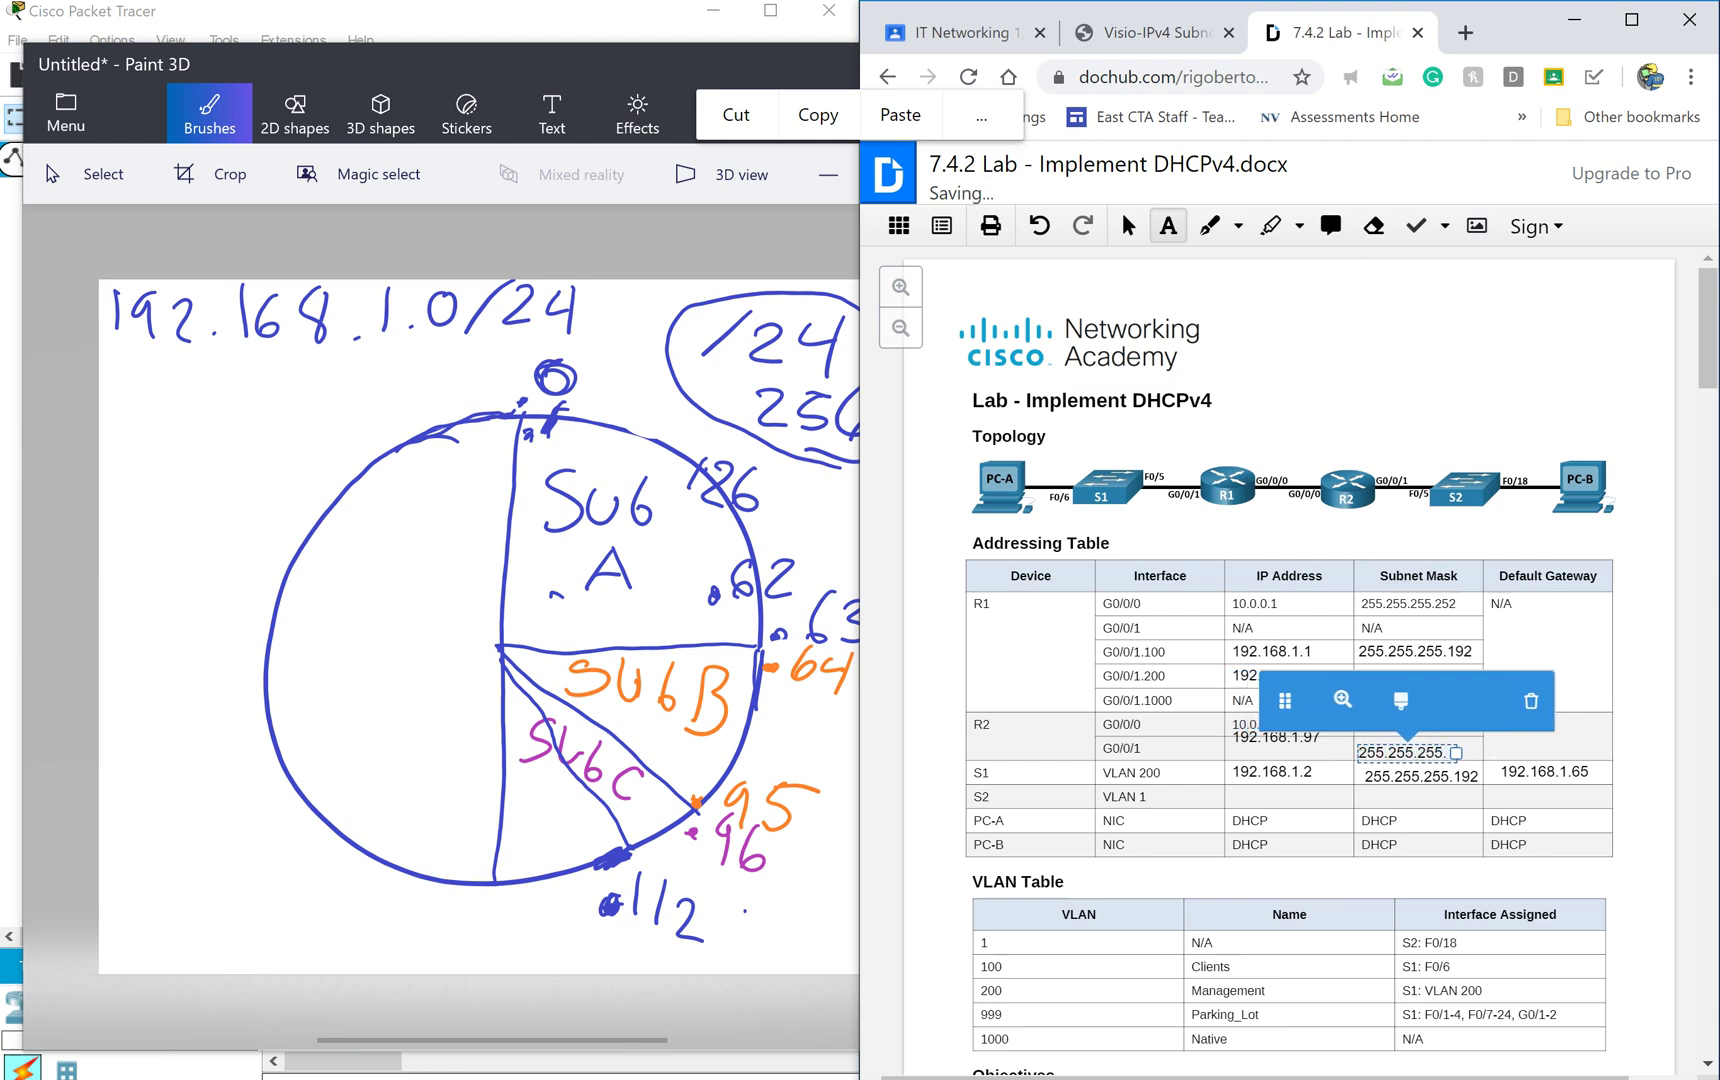
pyautogui.write('.')
pyautogui.click(1156, 33)
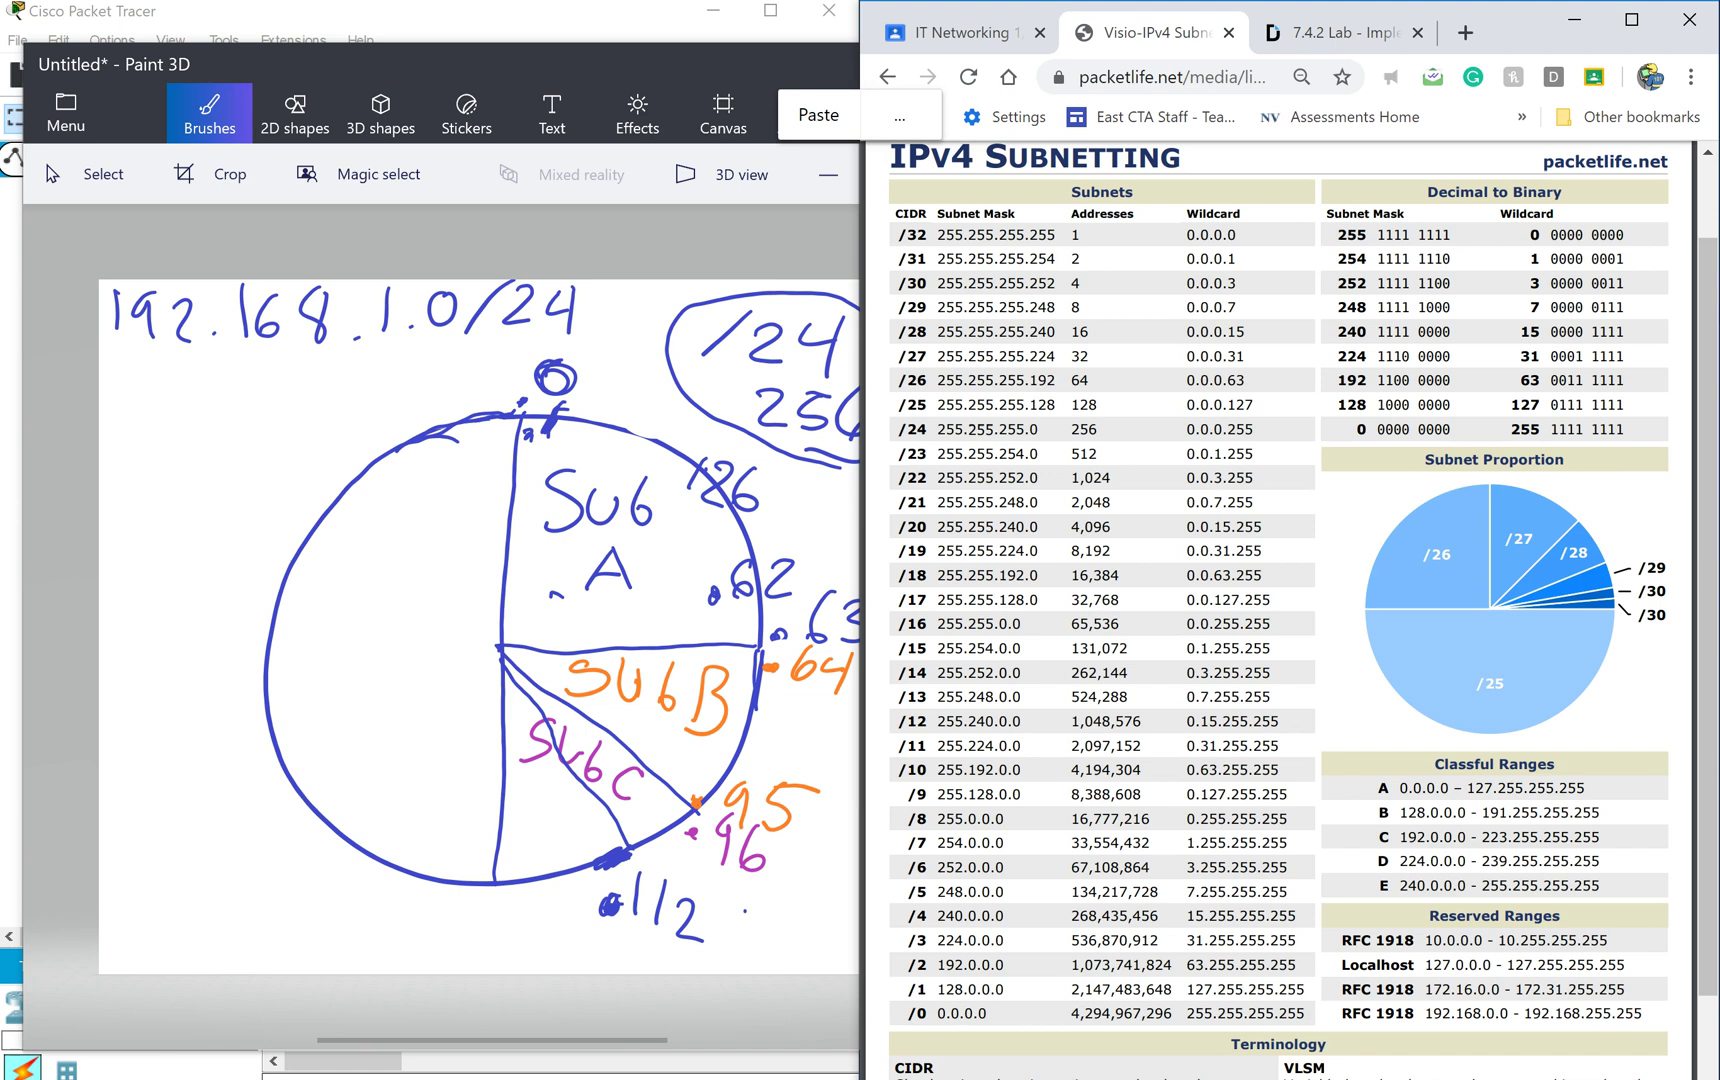
pyautogui.click(1345, 33)
pyautogui.write('240')
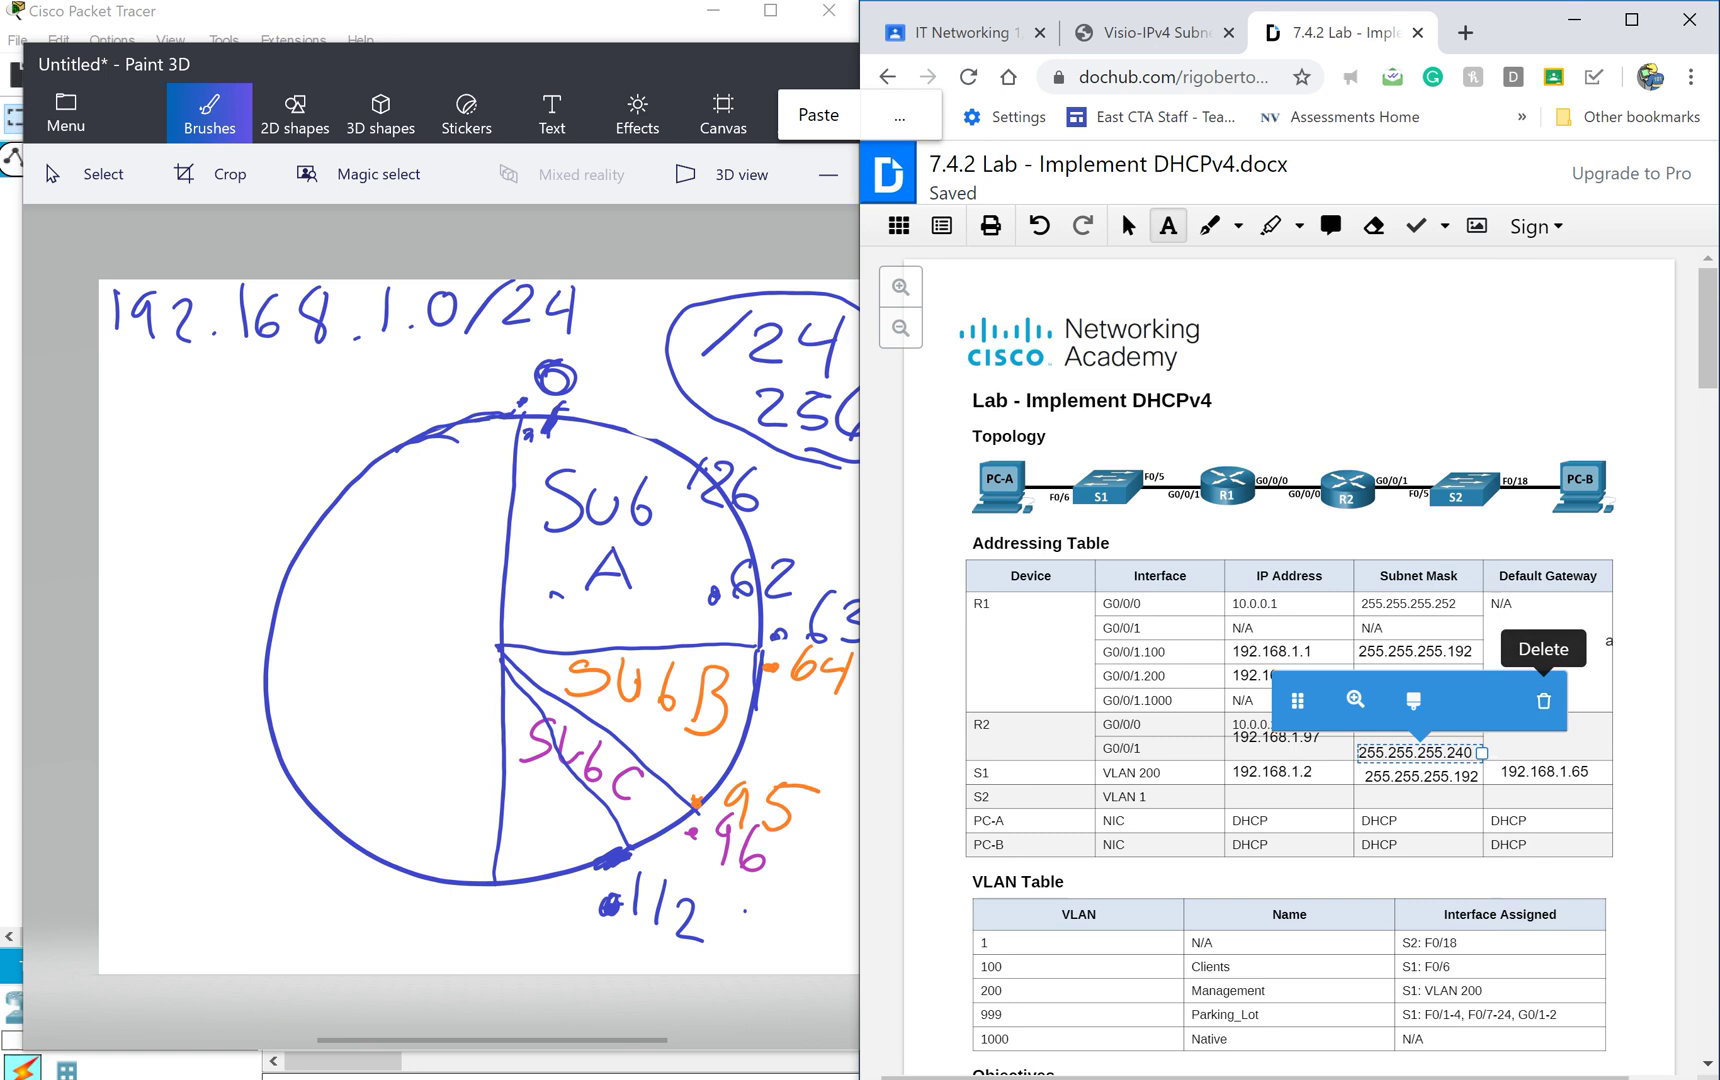
pyautogui.click(1640, 516)
pyautogui.click(1666, 462)
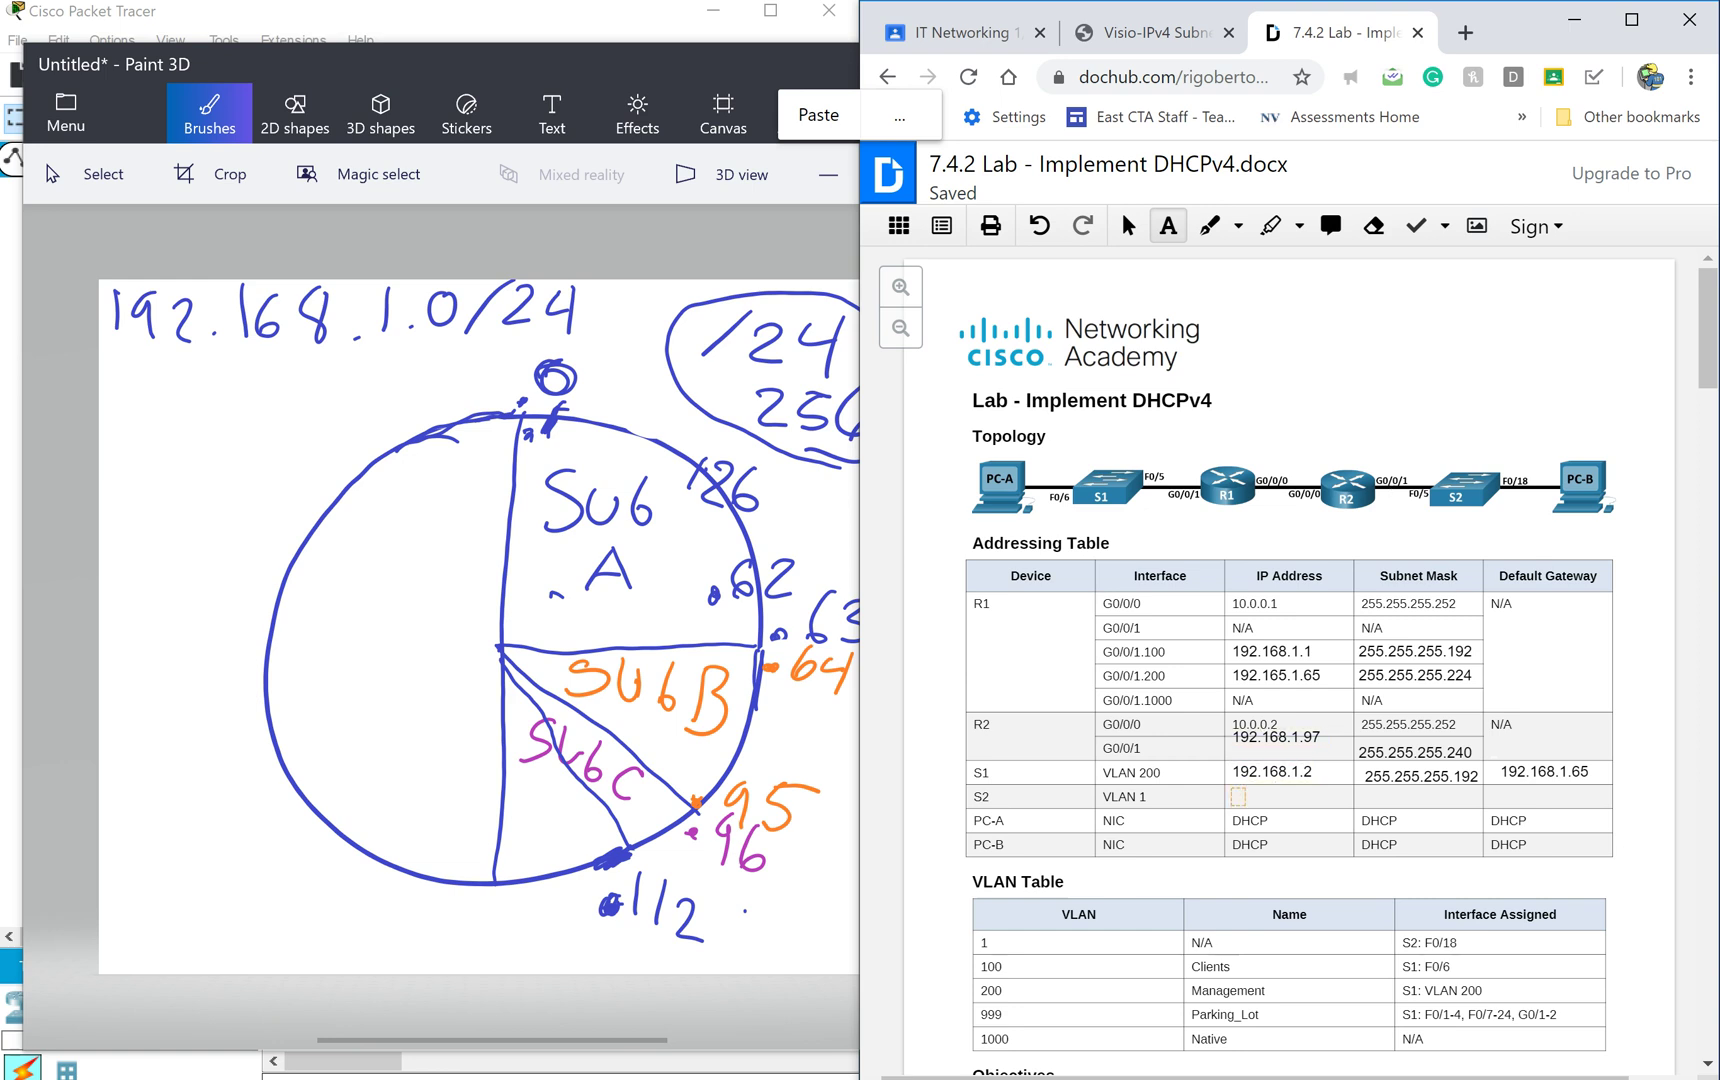
# Enter 192.168.1.98 as the IP address of S2 VLAN 1 in the addressing table.
pyautogui.click(1238, 796)
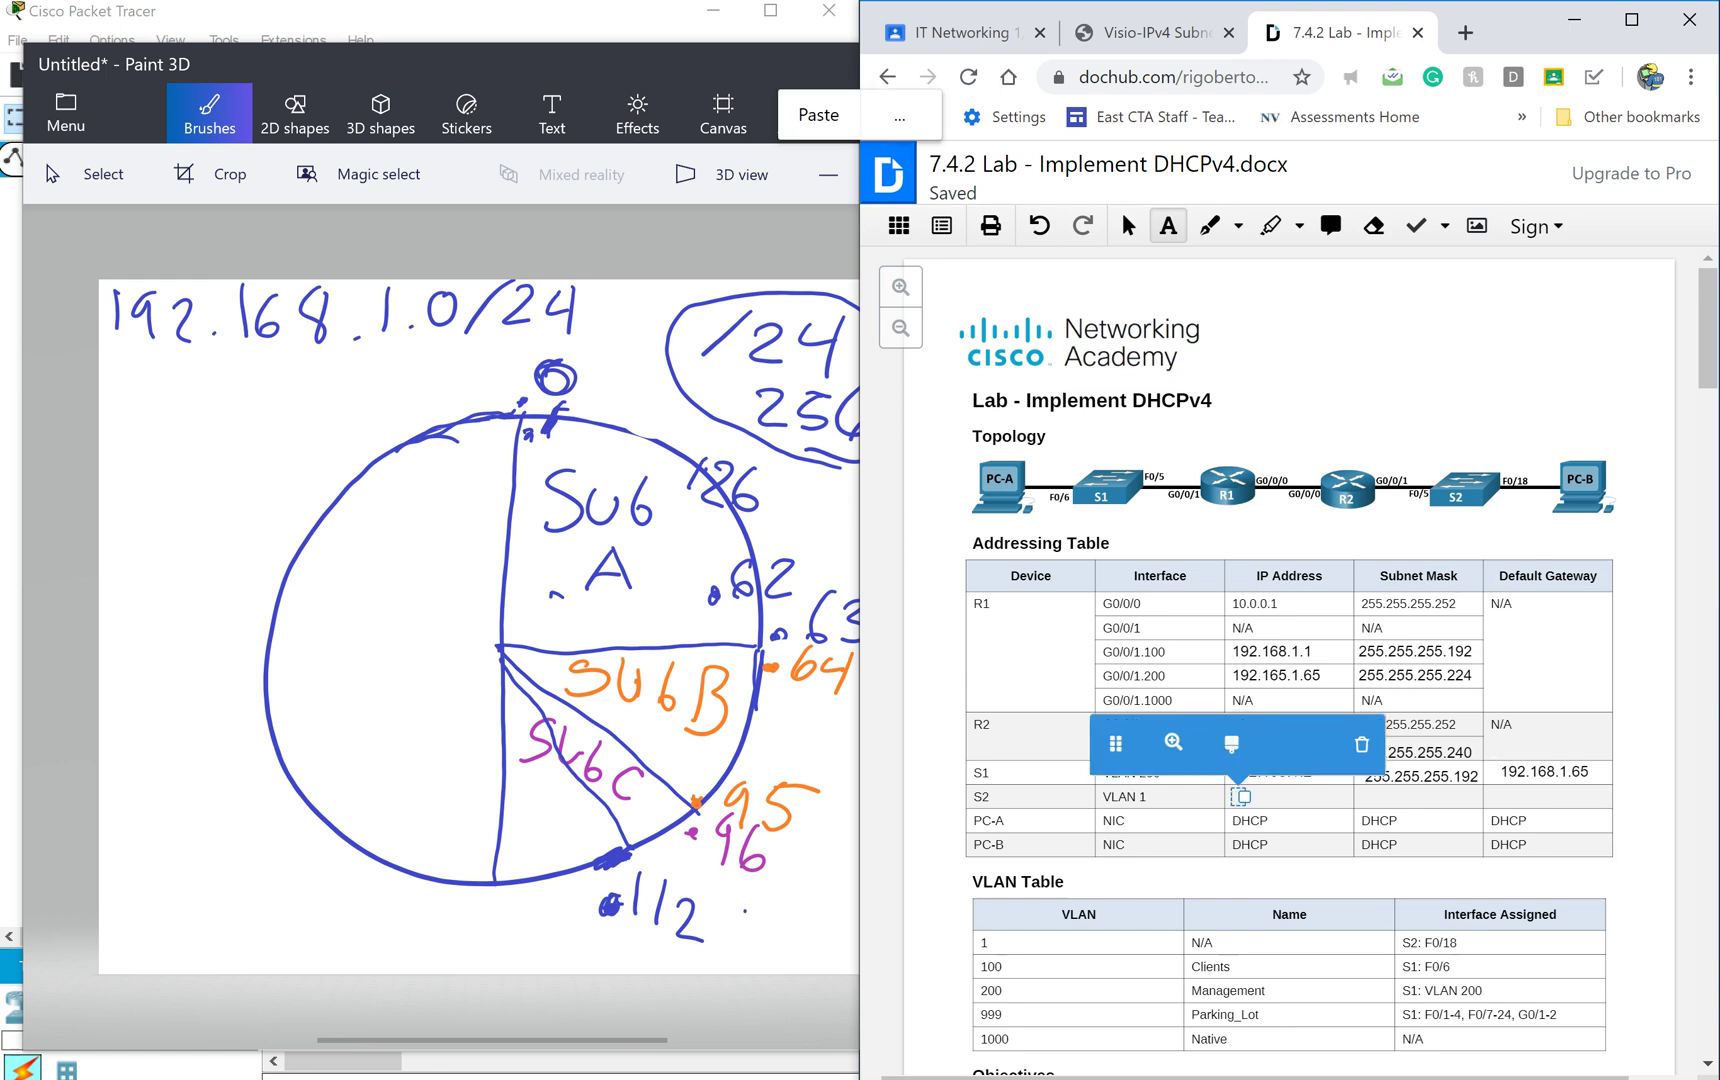
pyautogui.write('19')
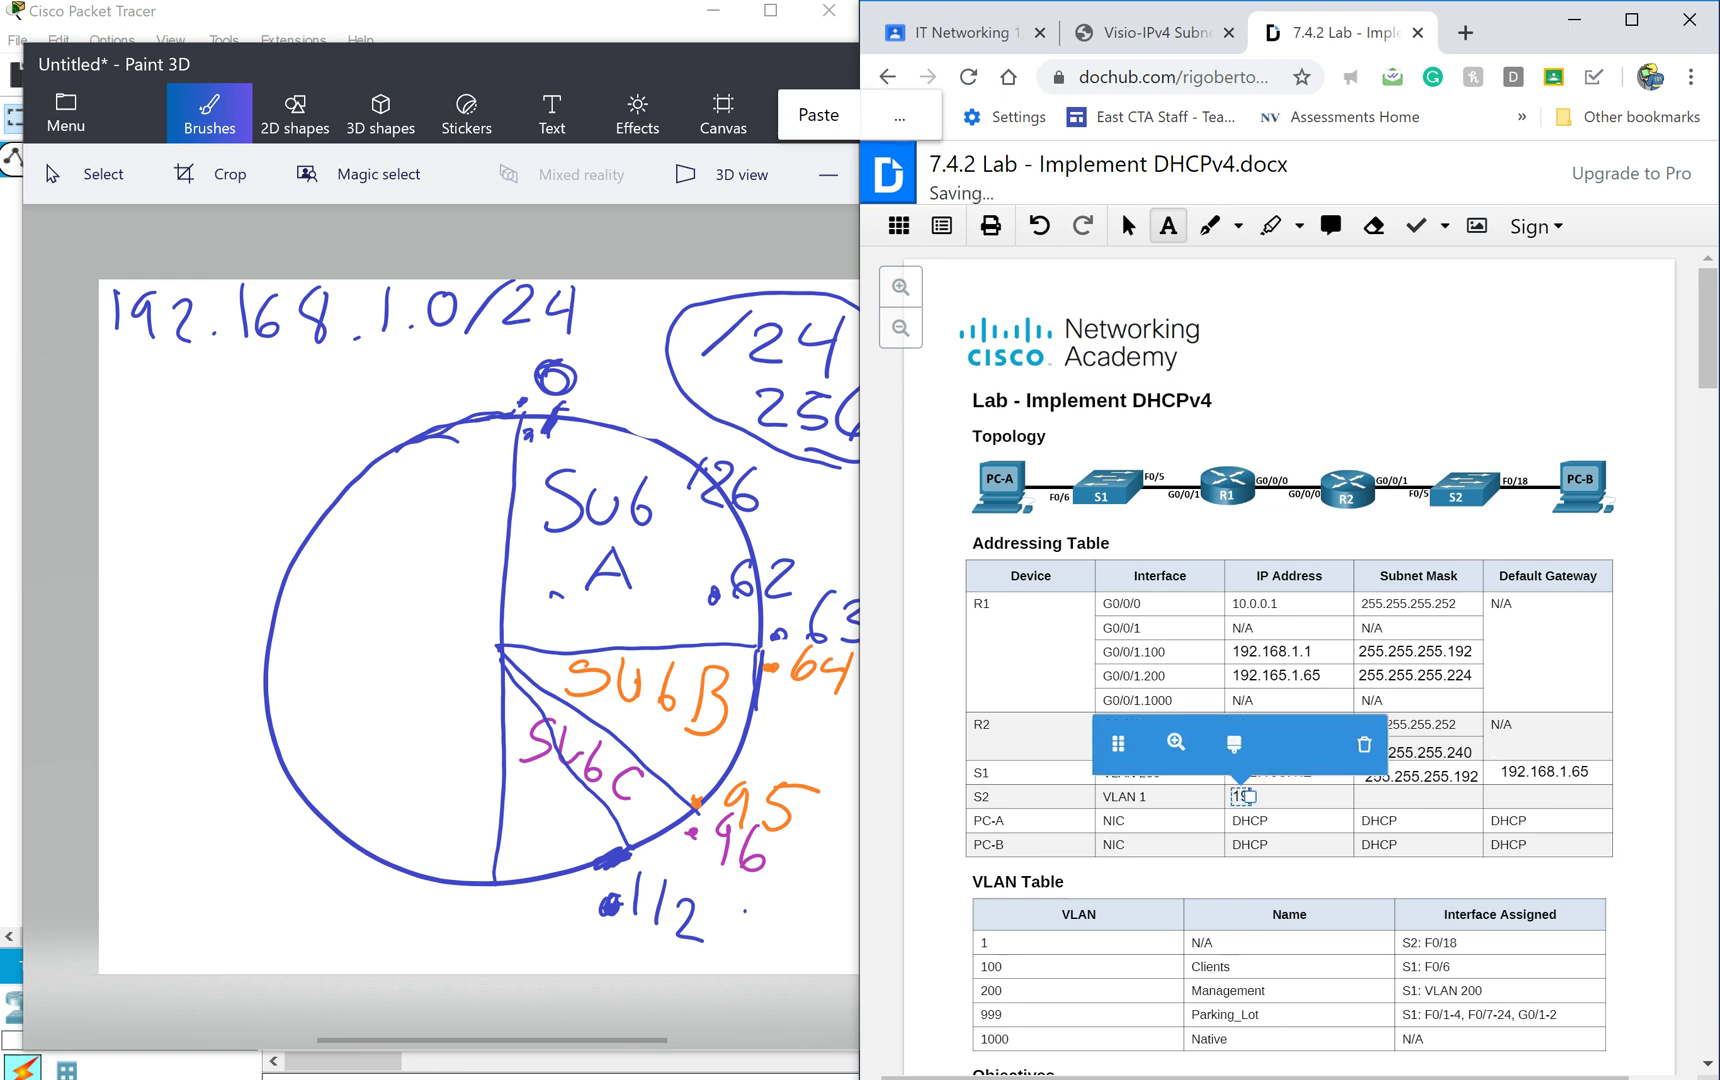
pyautogui.write('2.168')
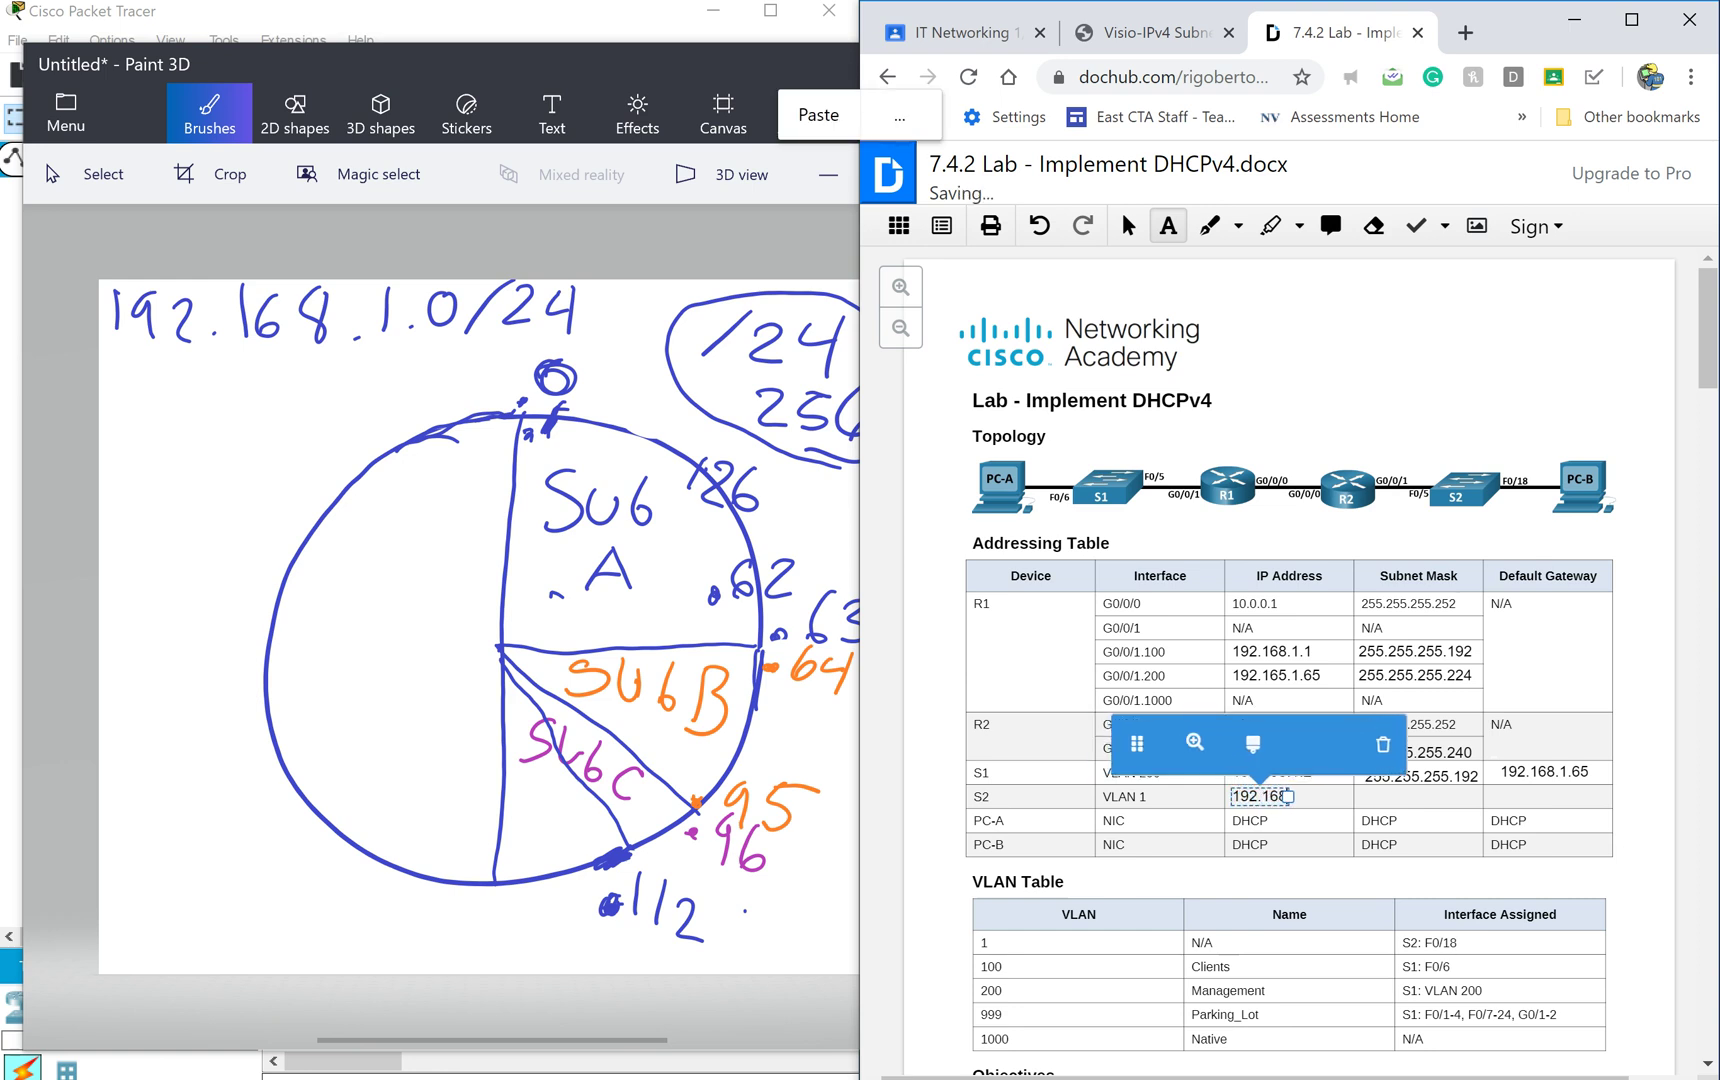
pyautogui.write('.1')
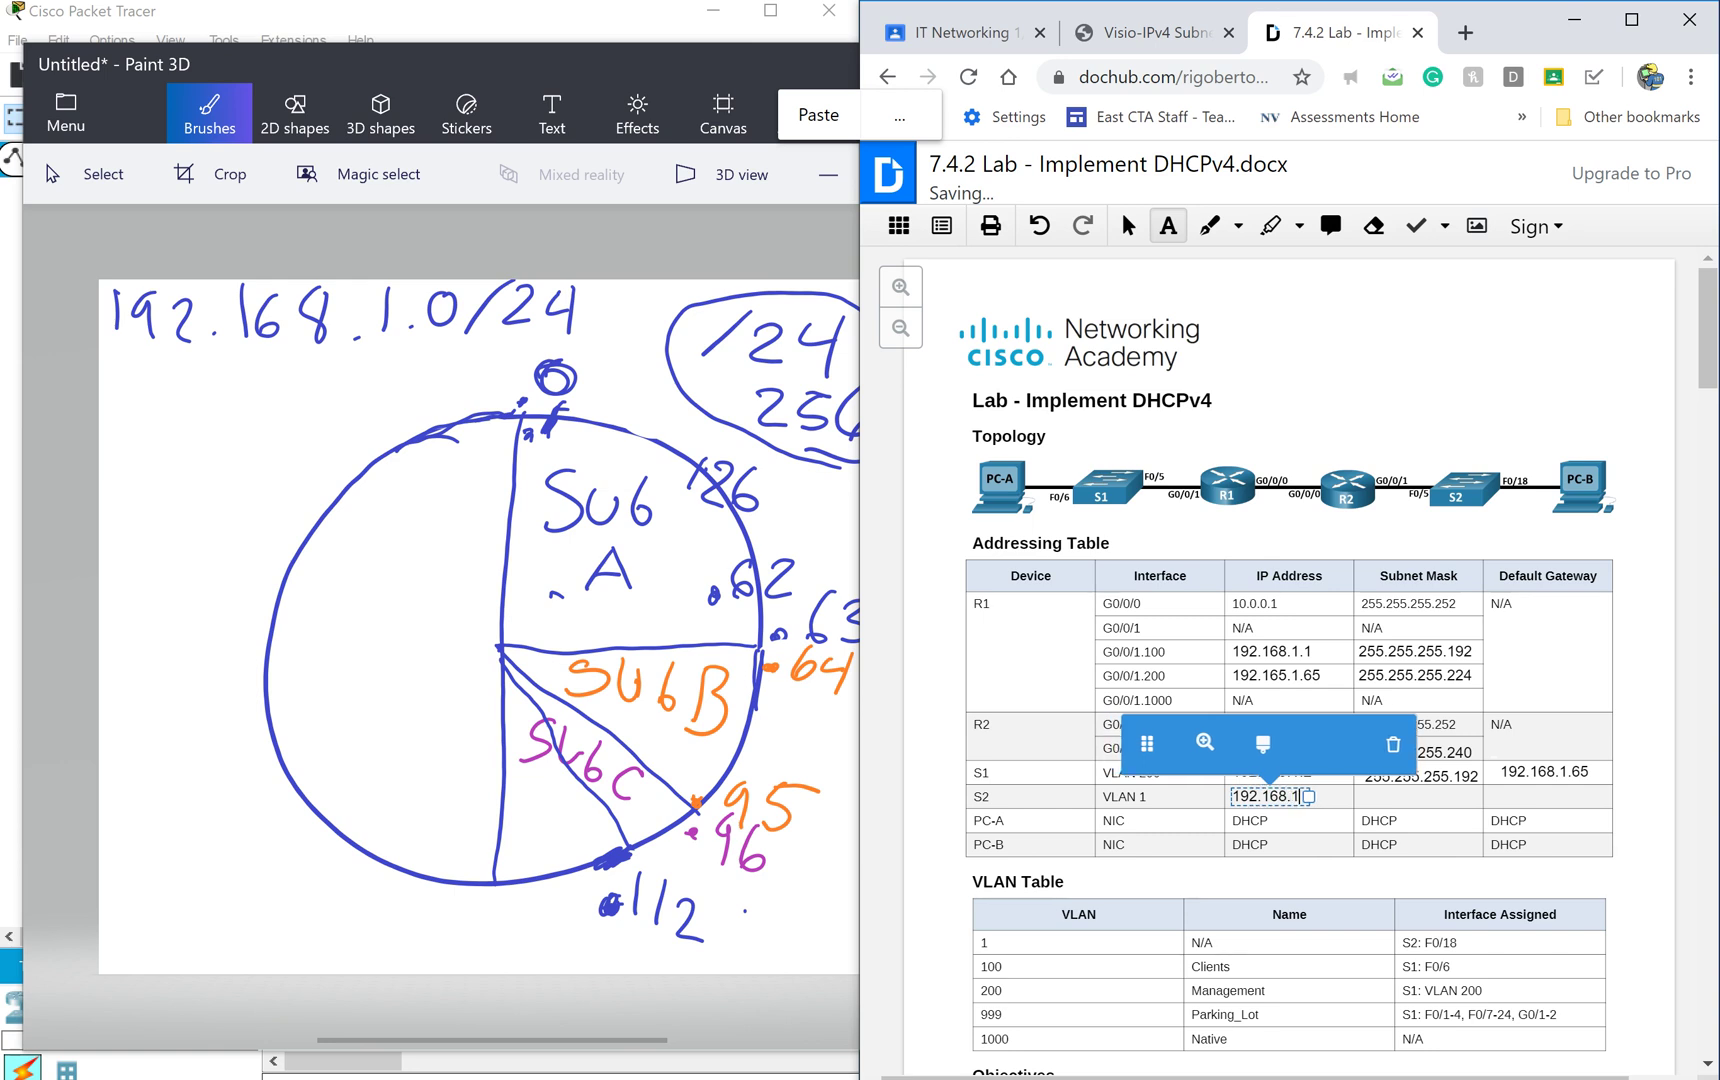
pyautogui.write('.9')
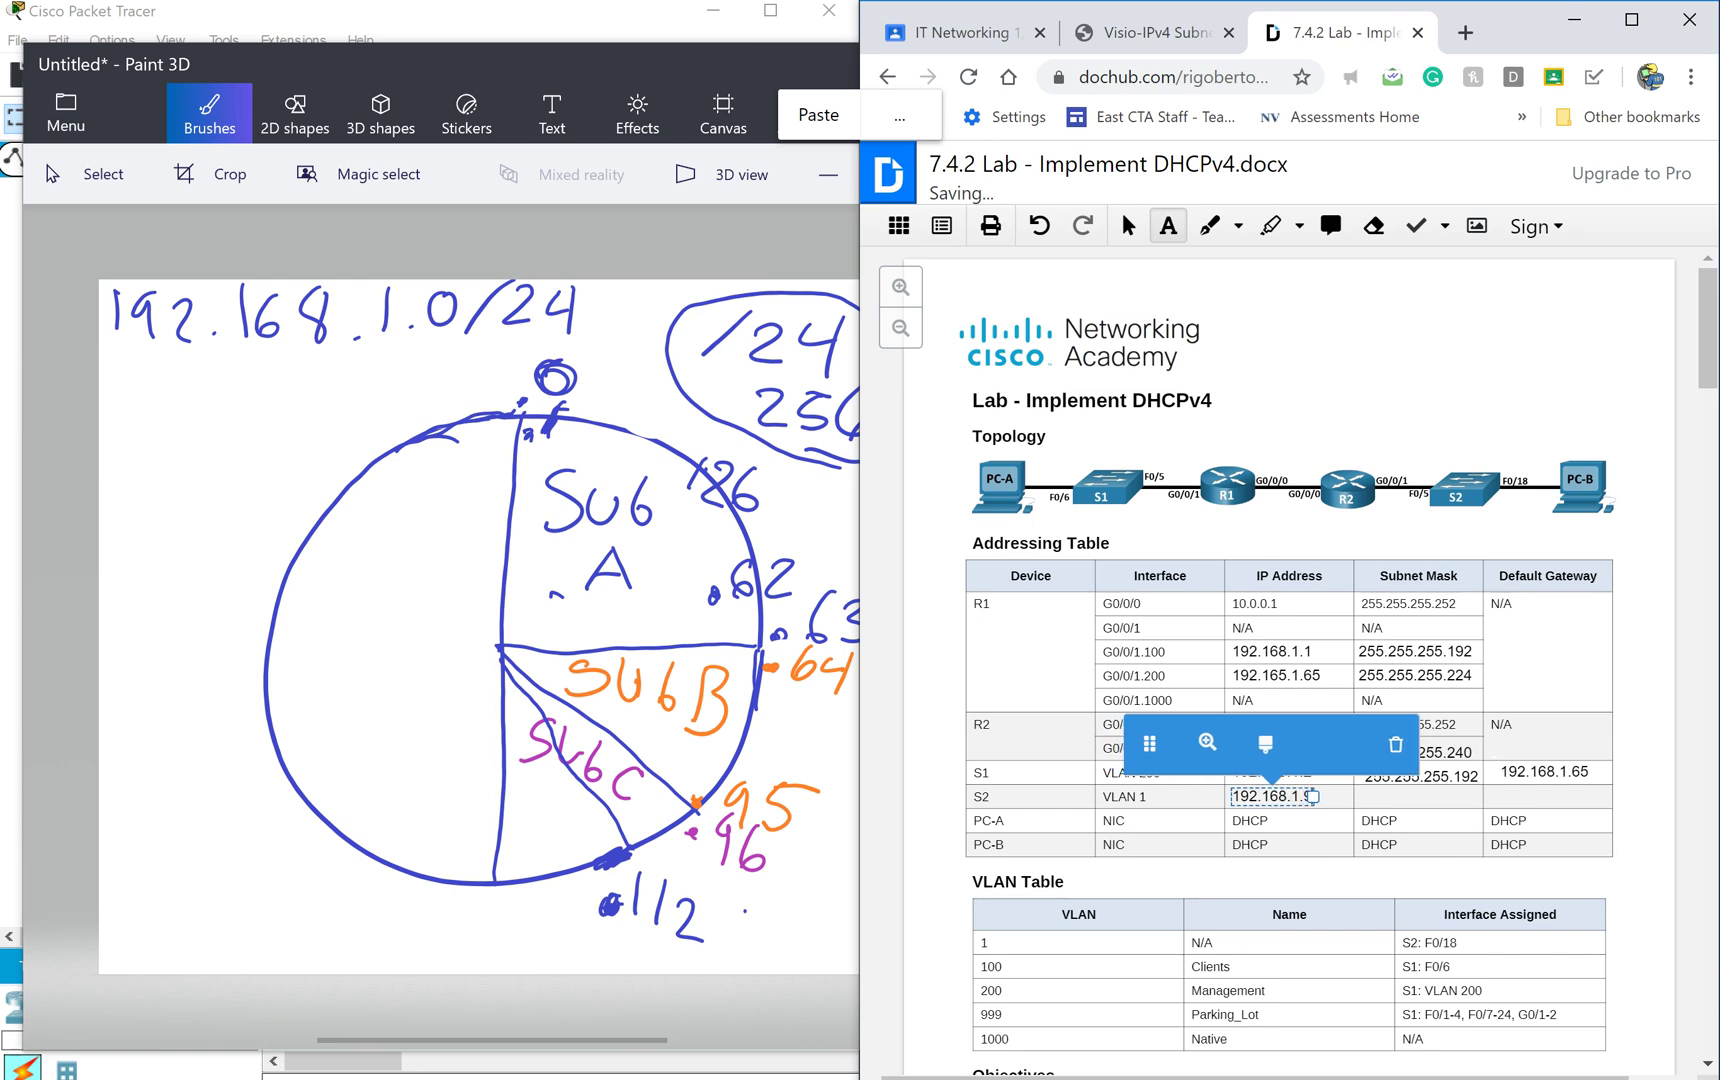
pyautogui.write('8')
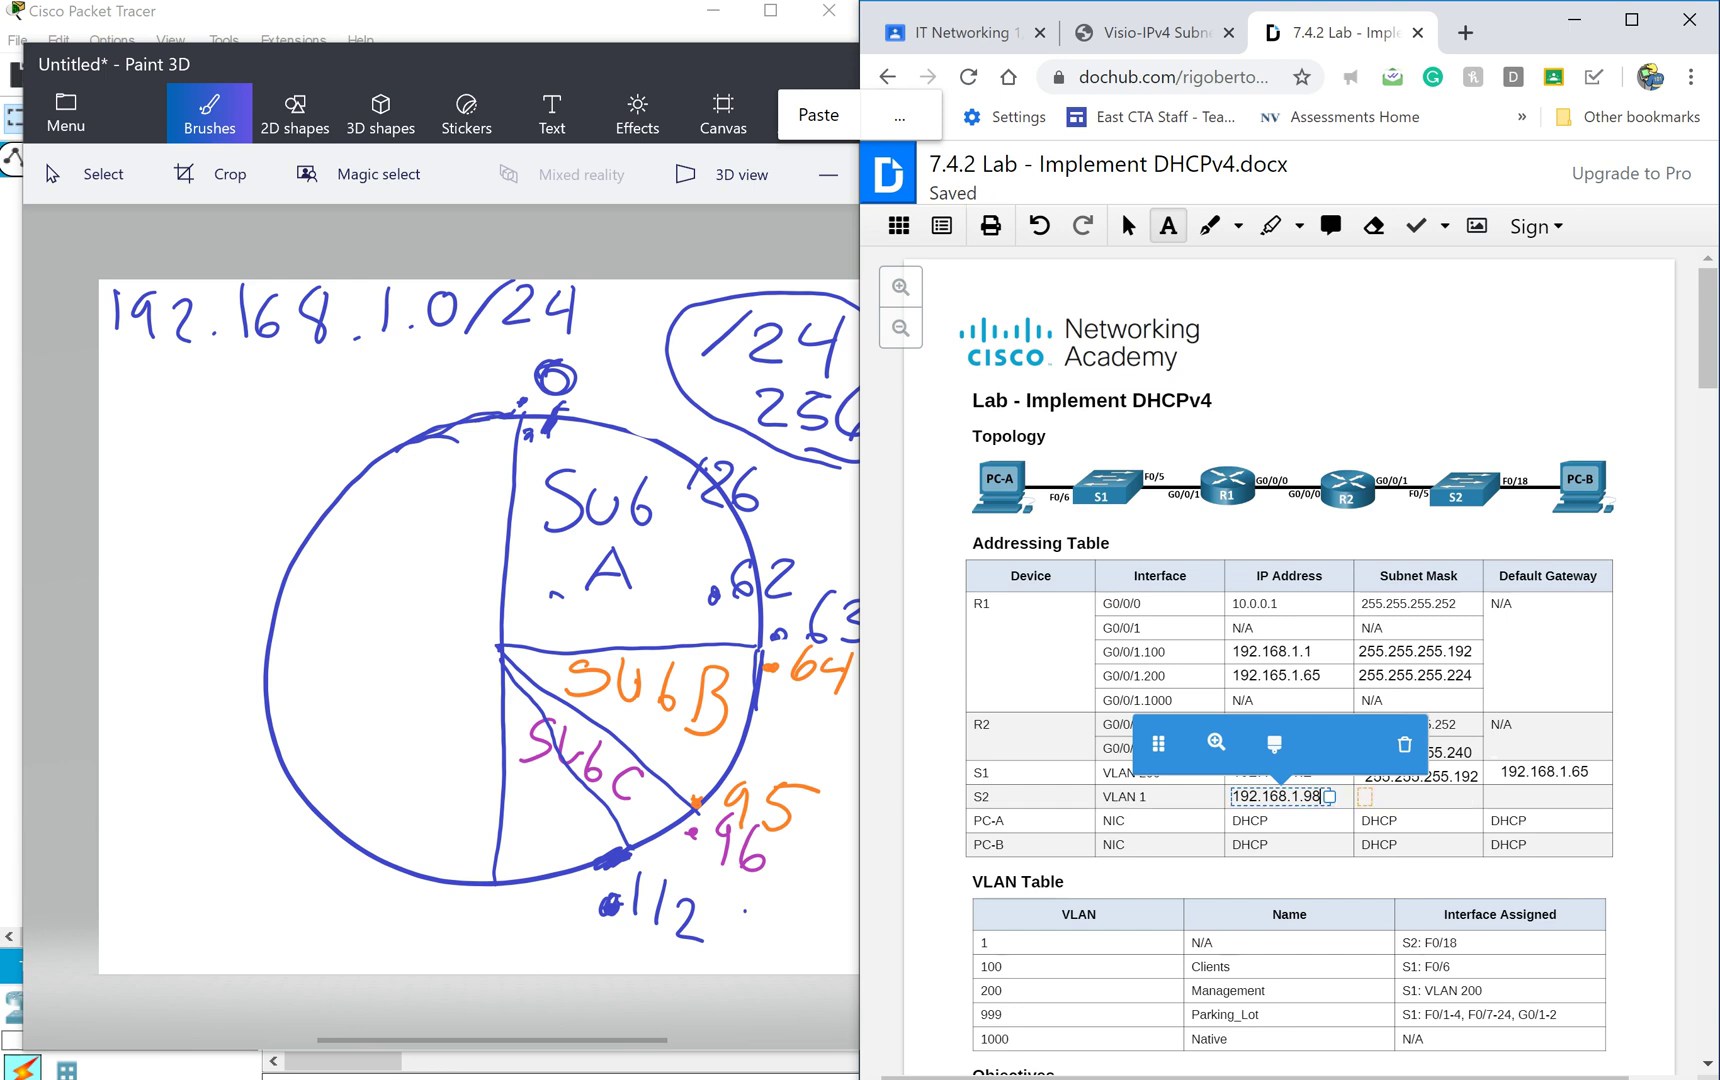
# Enter 255.255.255.240 as the subnet mask of S2 VLAN 1 in the addressing table.
pyautogui.click(1365, 797)
pyautogui.write('2')
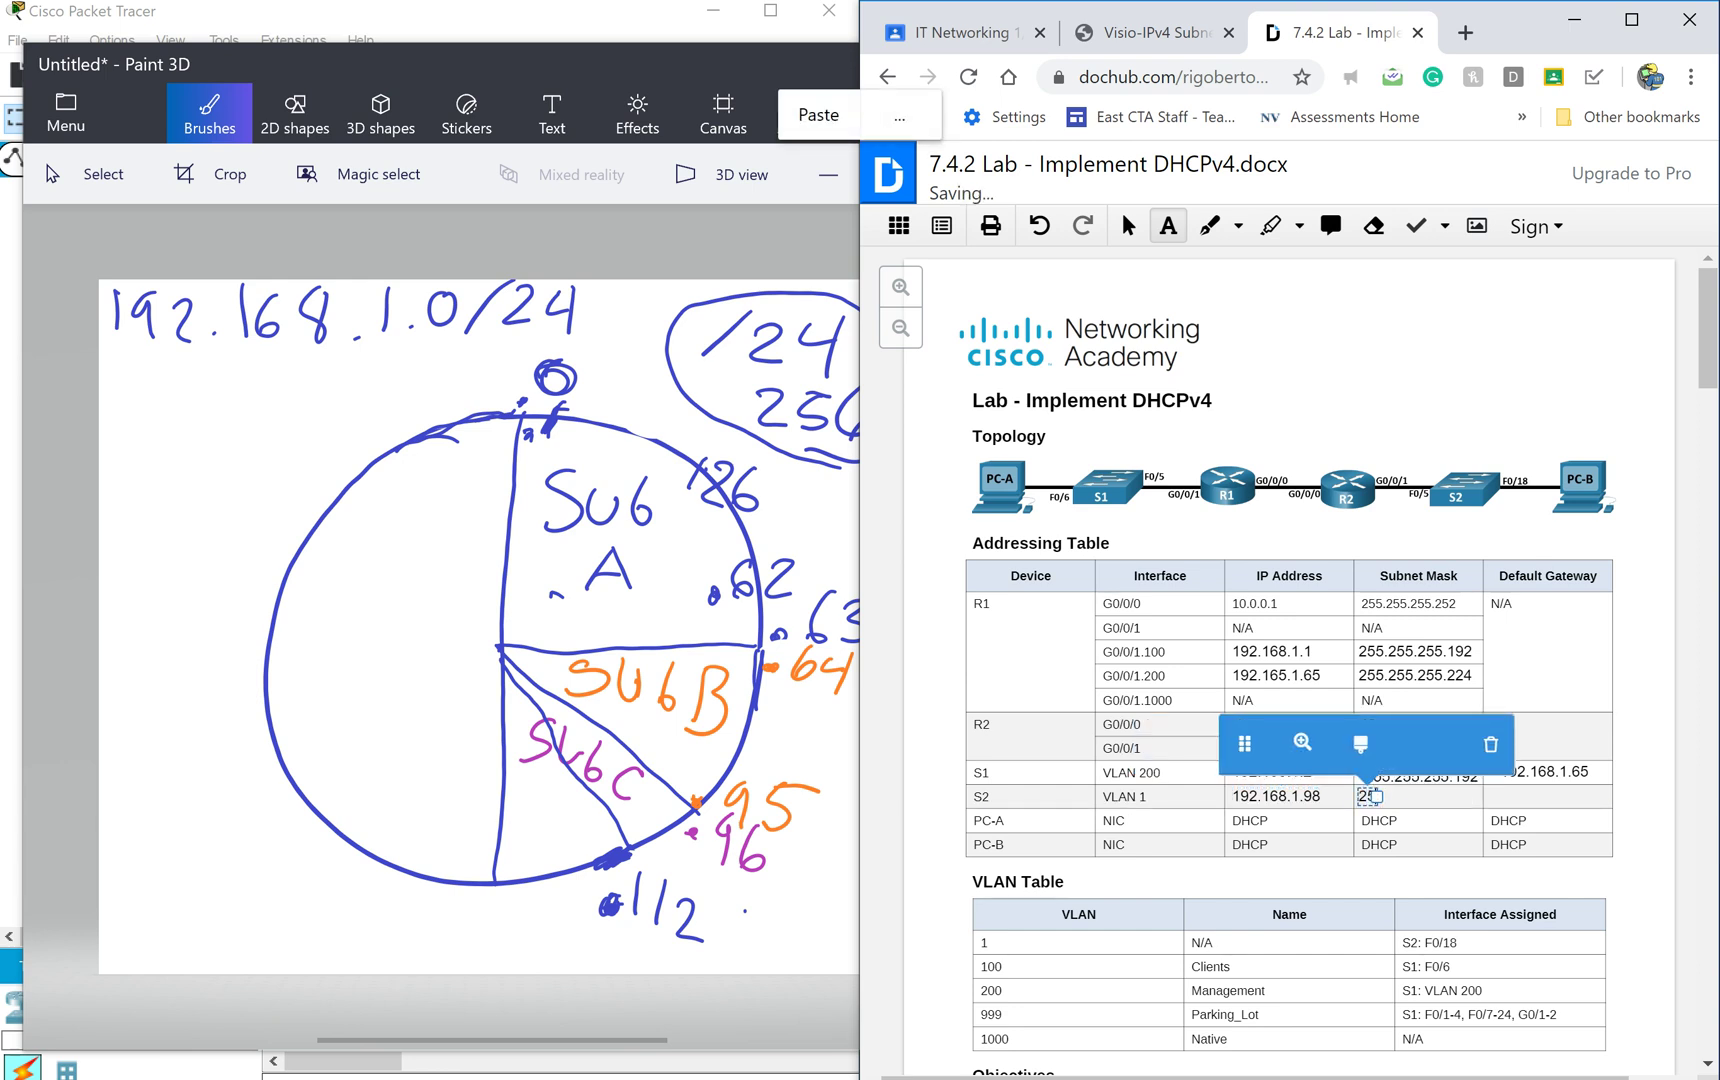
pyautogui.write('55.255.255.240')
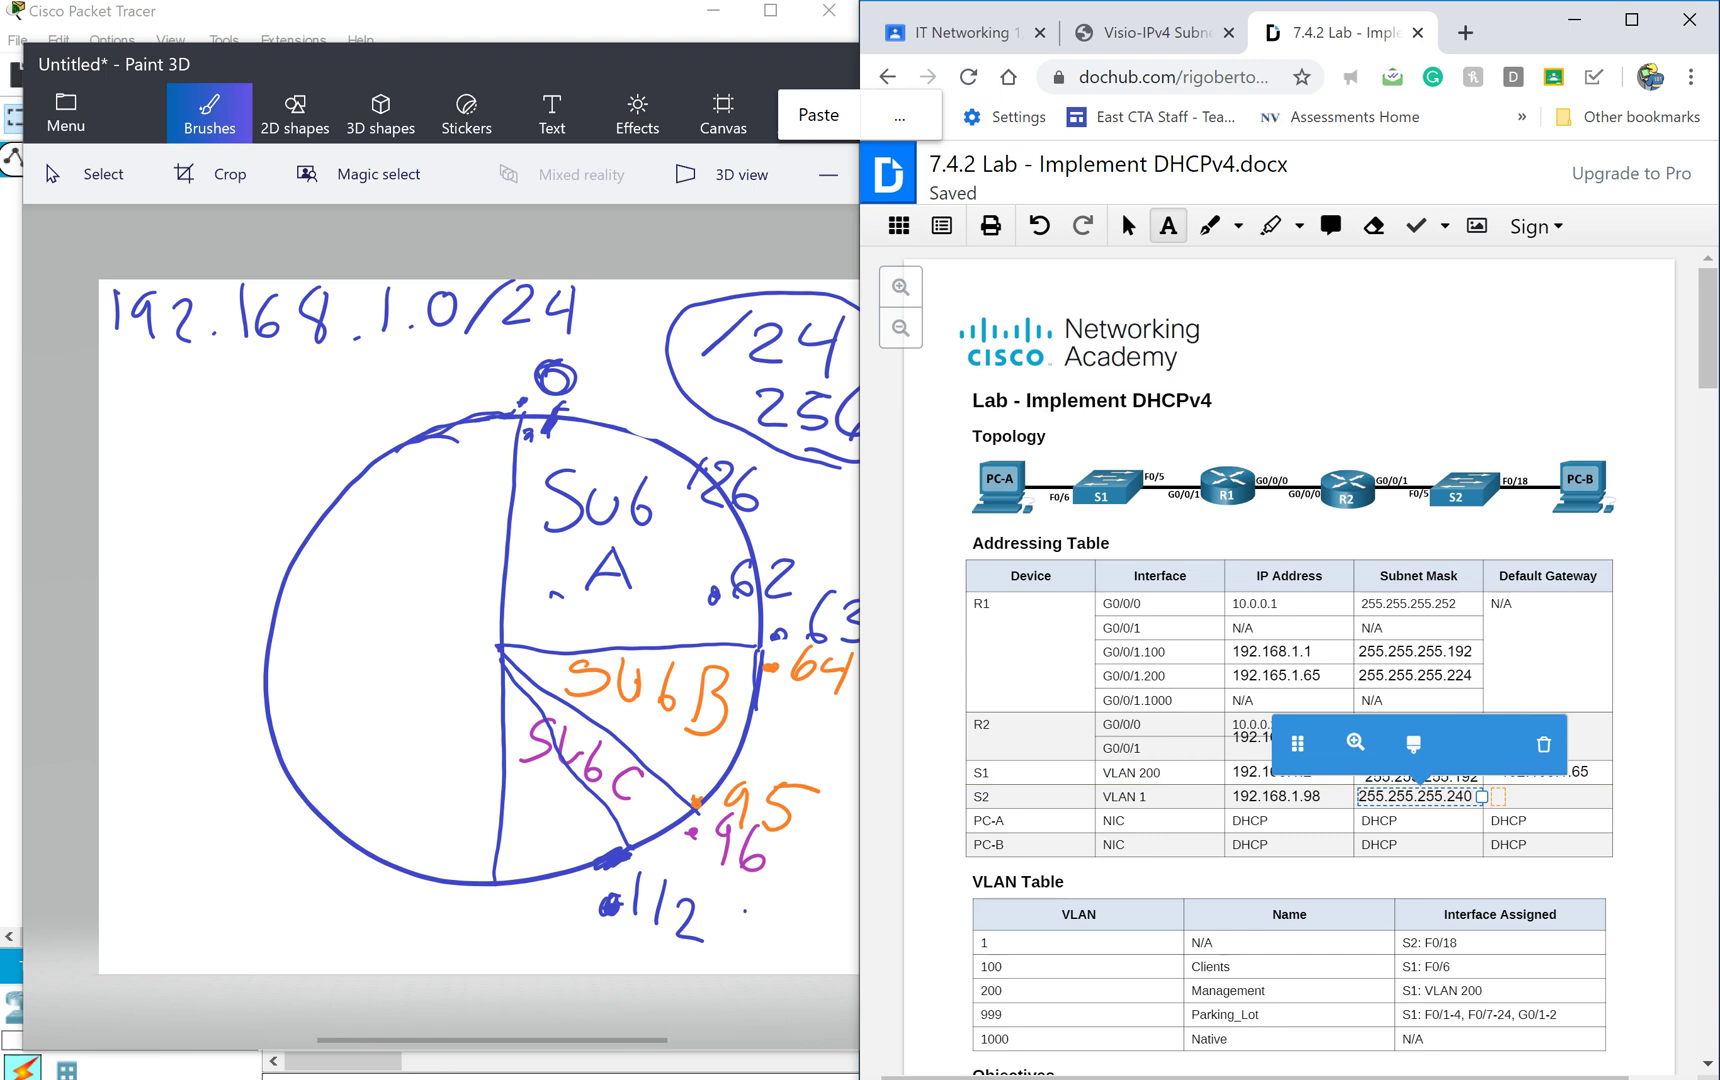
# Enter 192.168.1.97 as the default gateway of S2 VLAN 1 and remove the stray empty text box near the page header.
pyautogui.click(1499, 796)
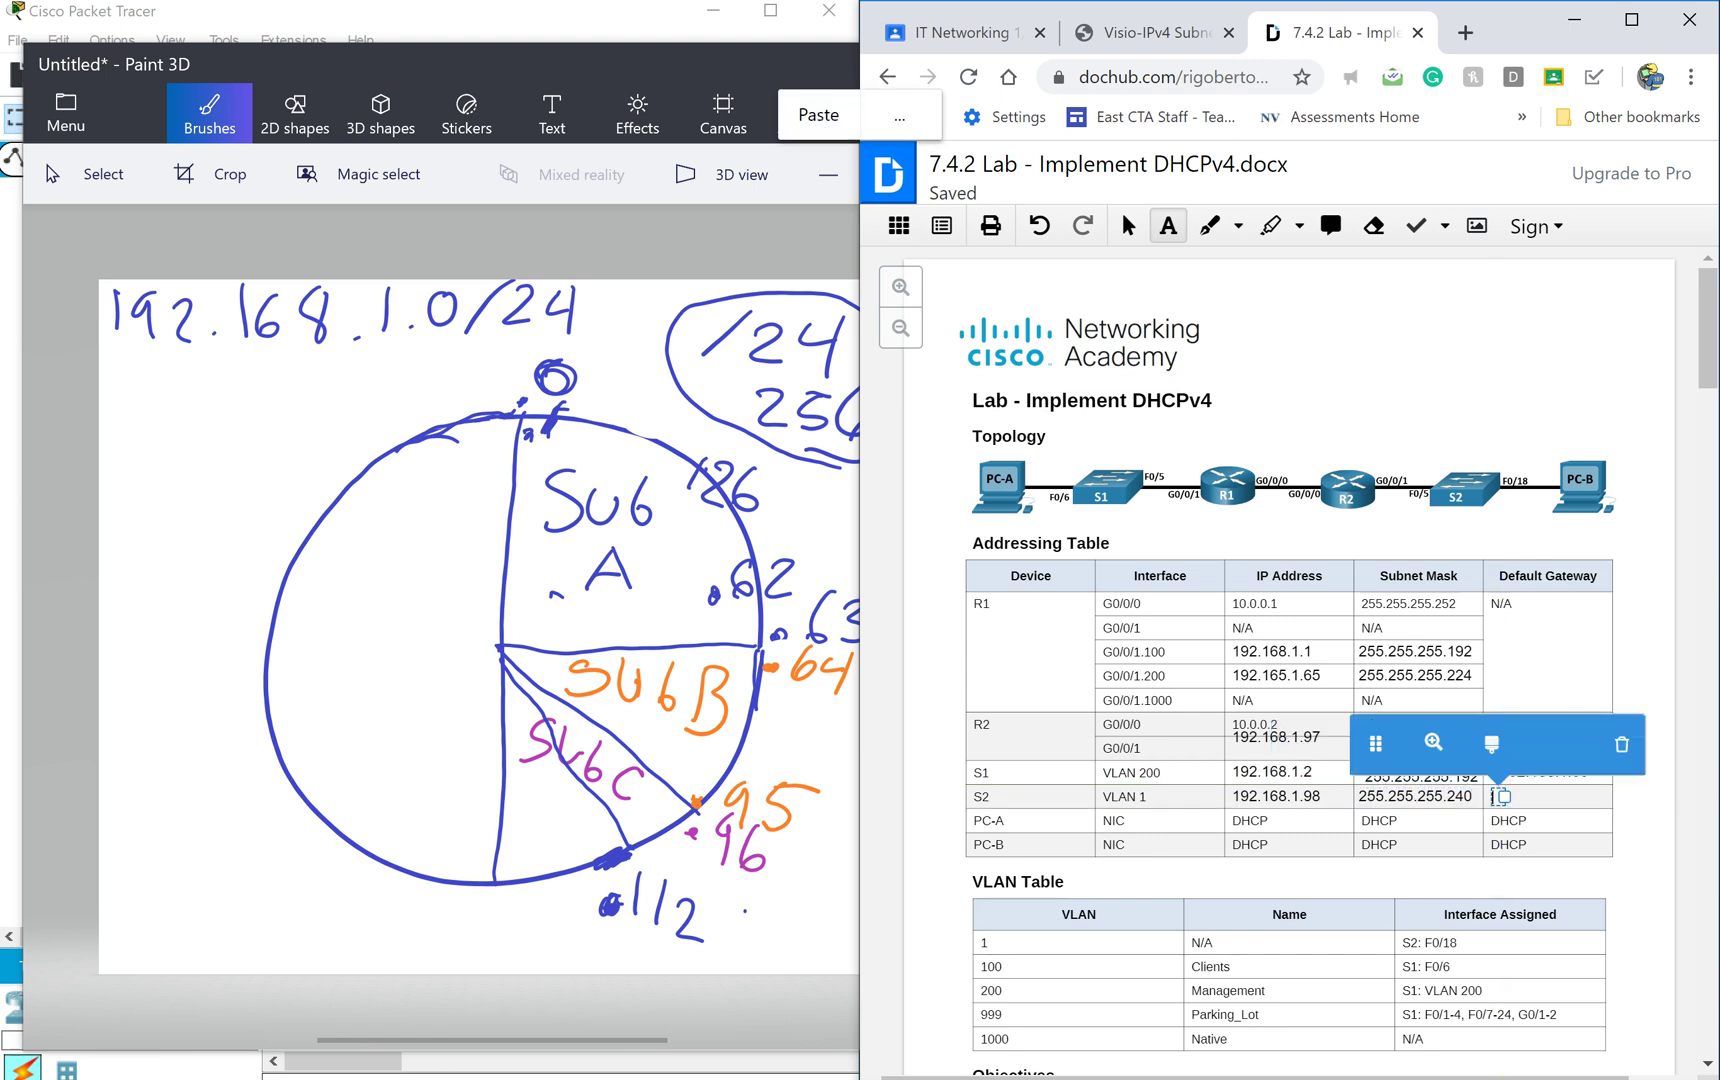
pyautogui.write('192.')
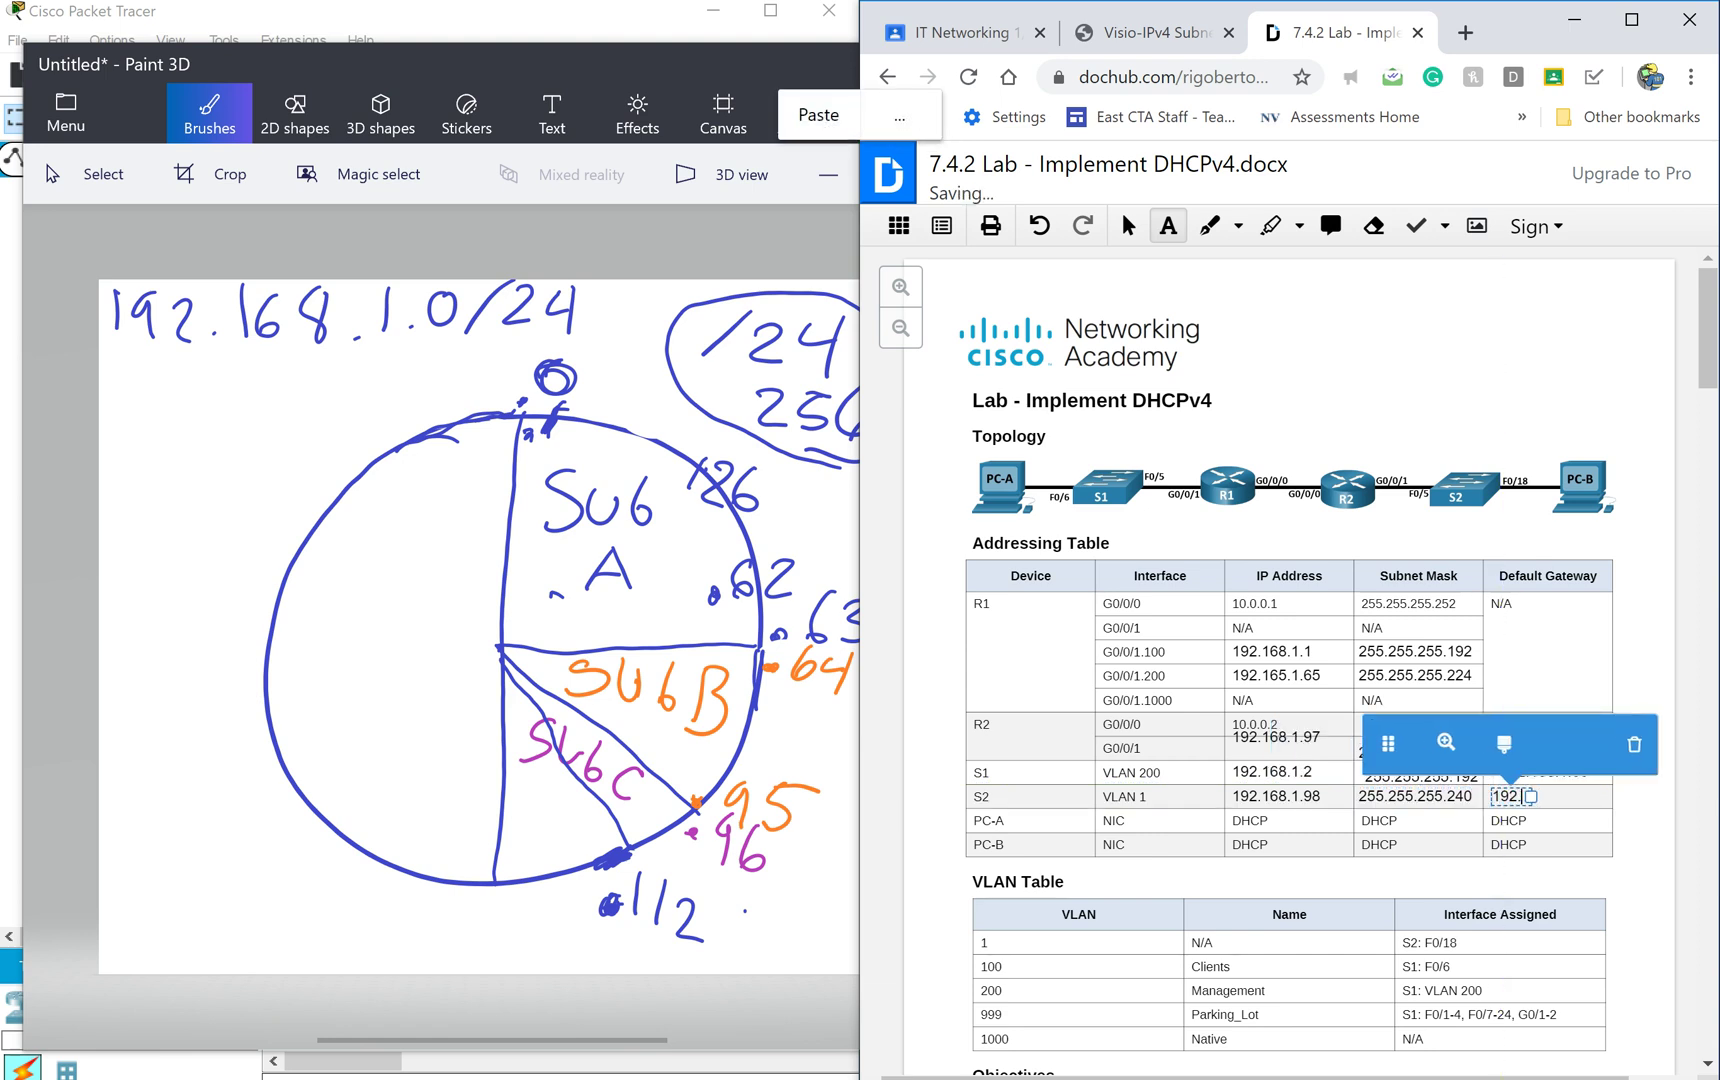
pyautogui.write('168.1')
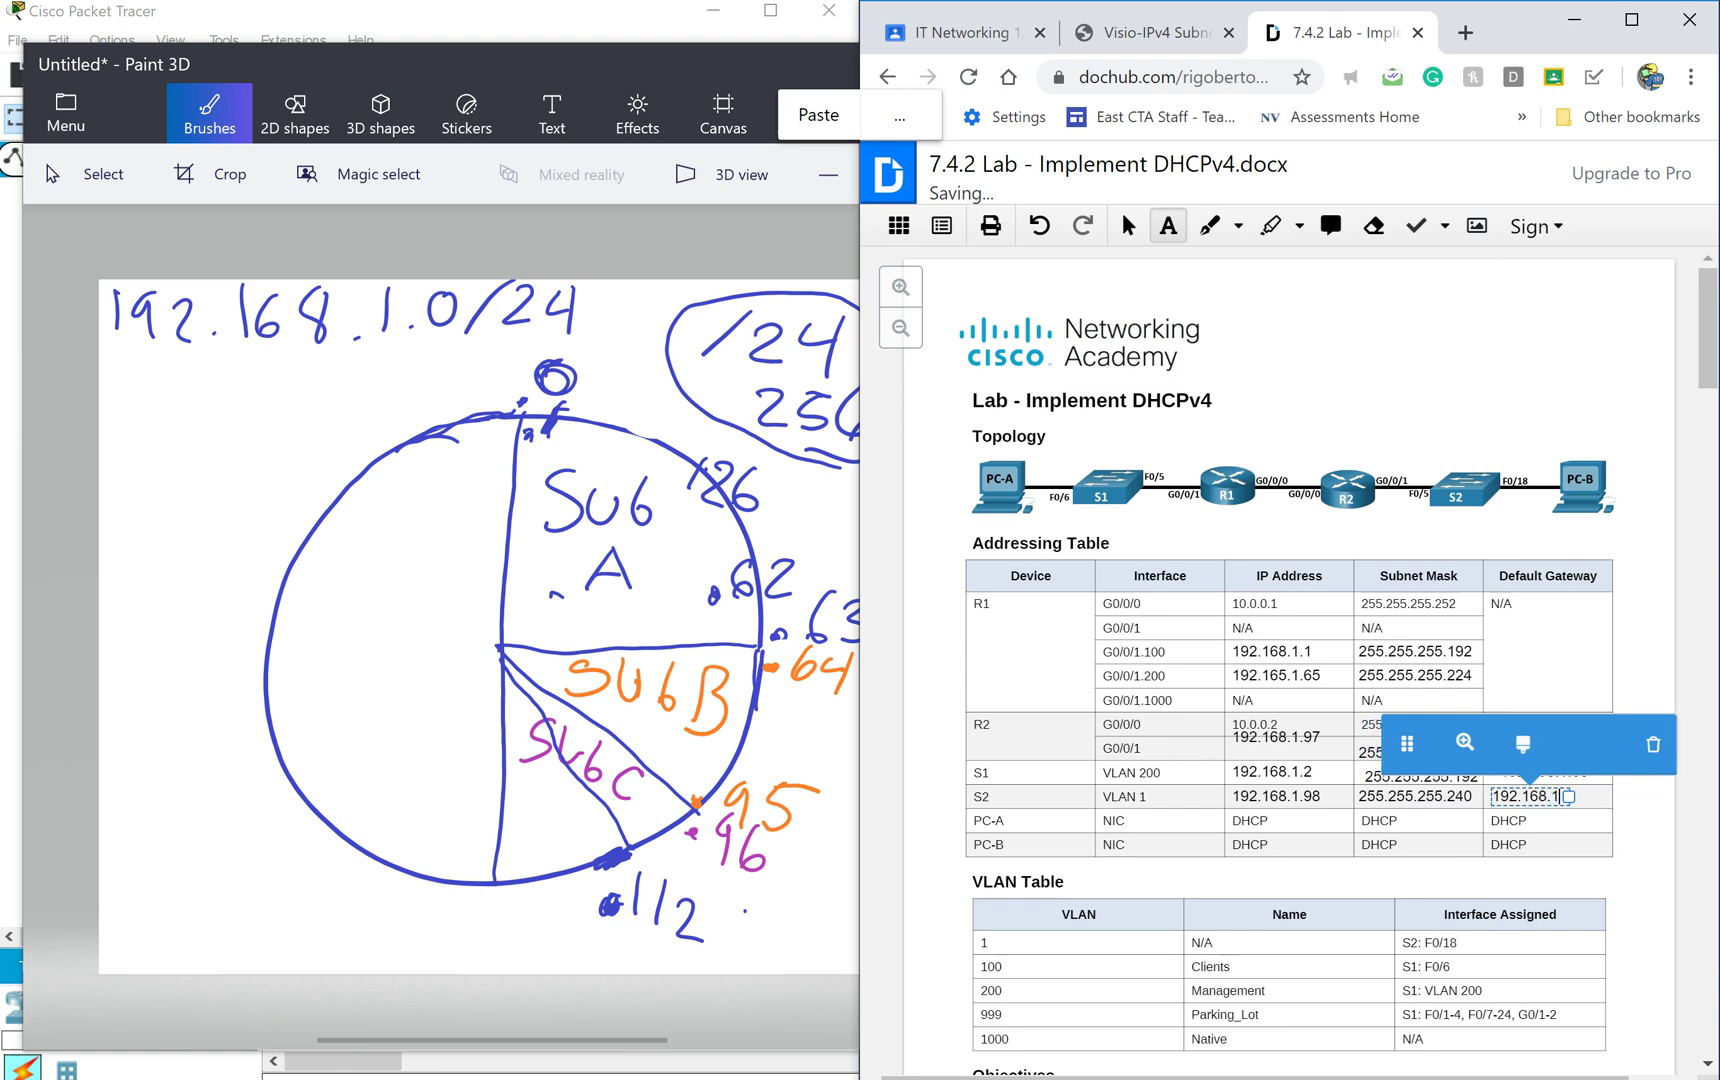
pyautogui.write('.97')
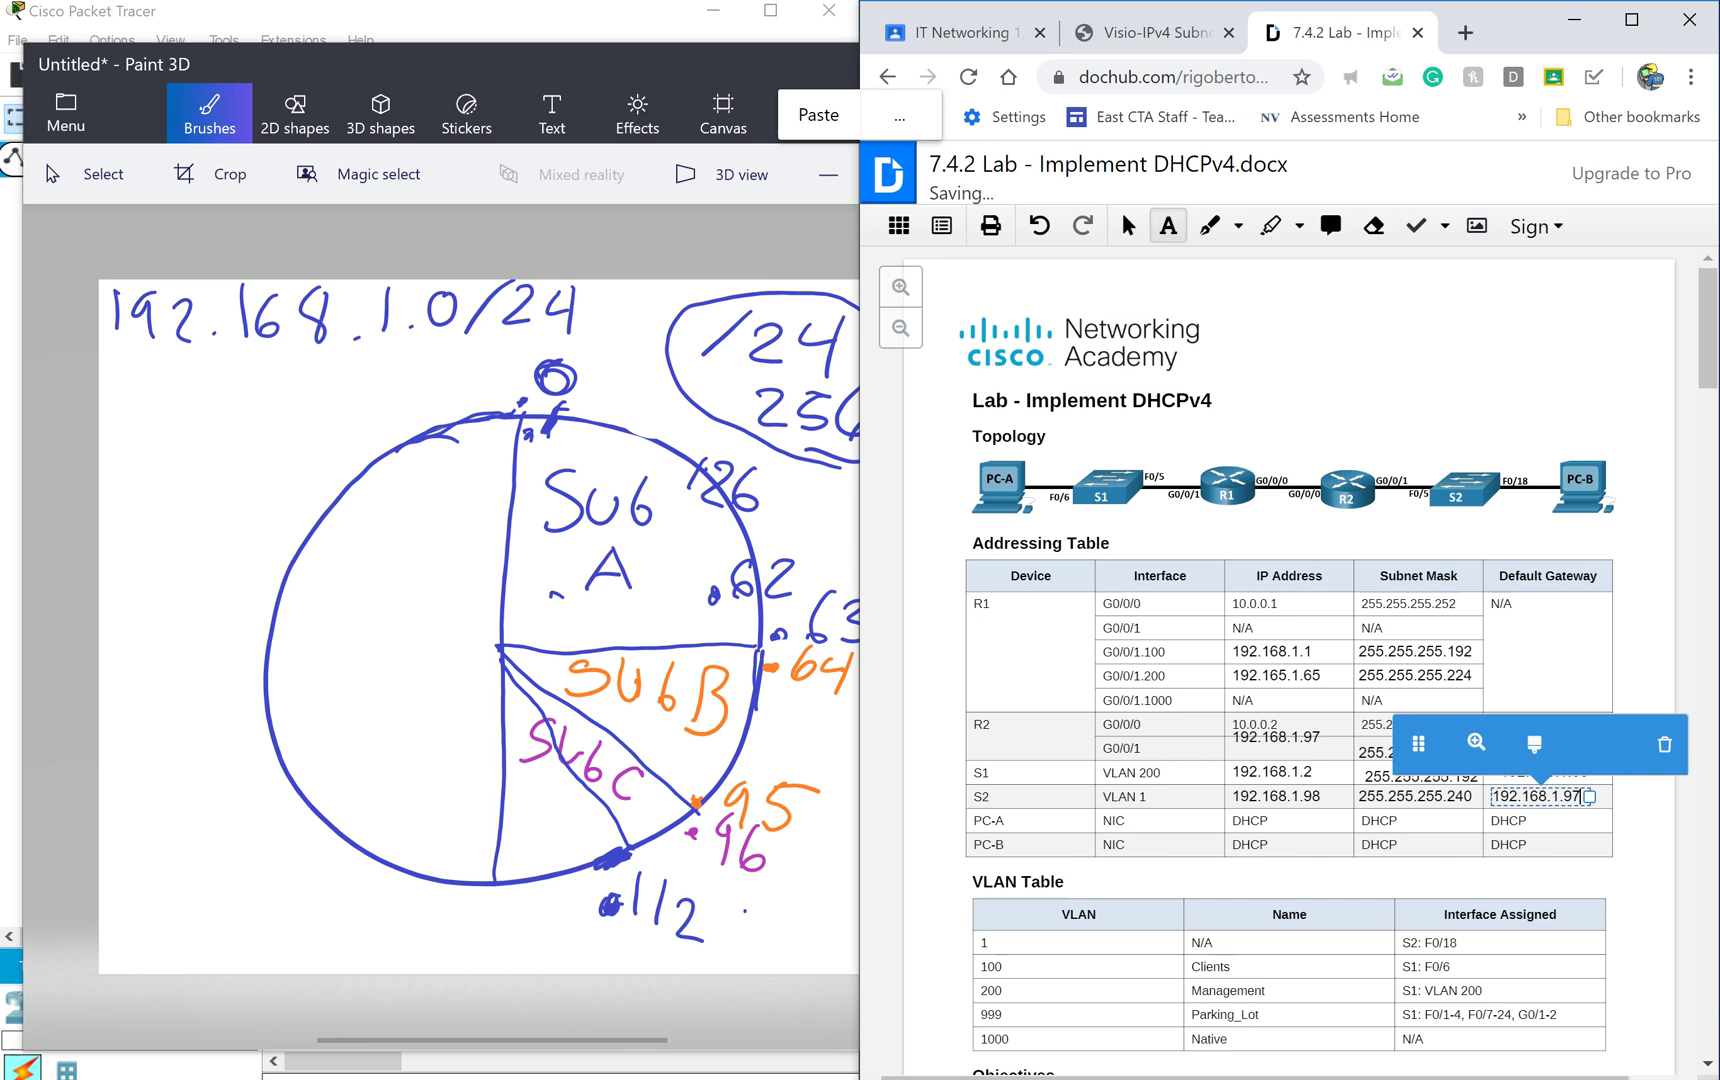
pyautogui.click(1567, 357)
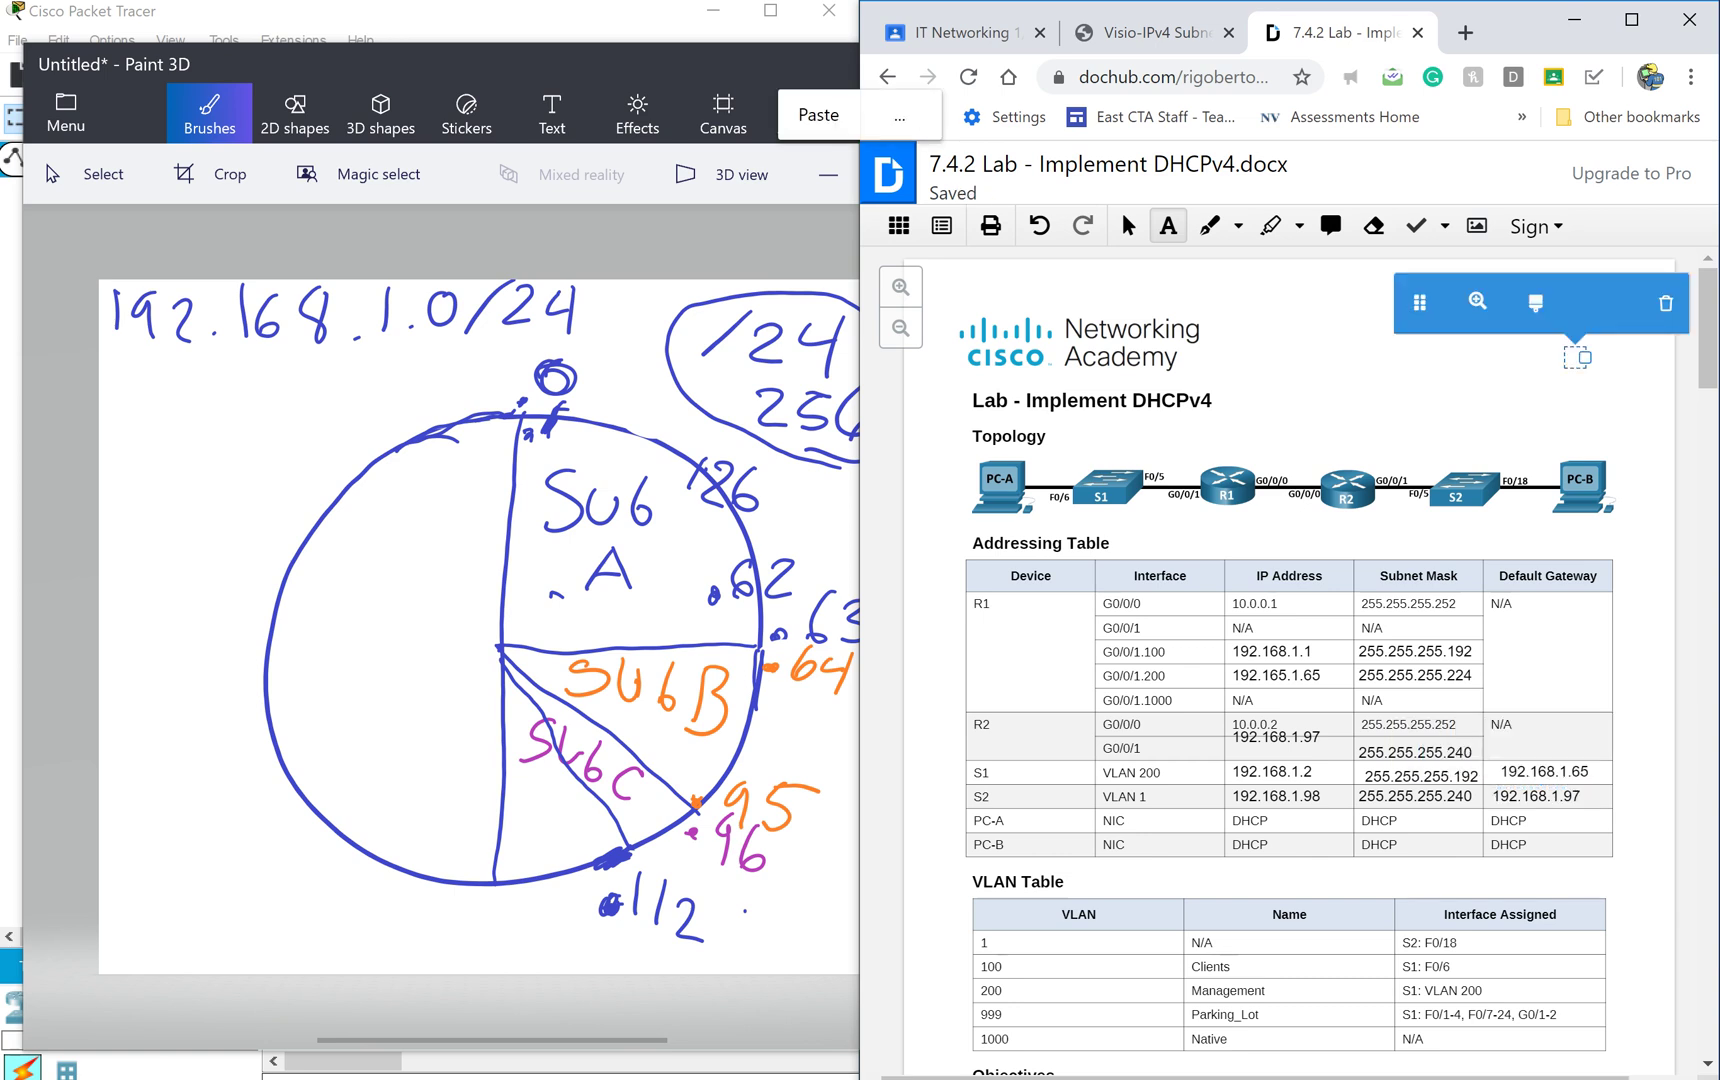
pyautogui.click(1666, 303)
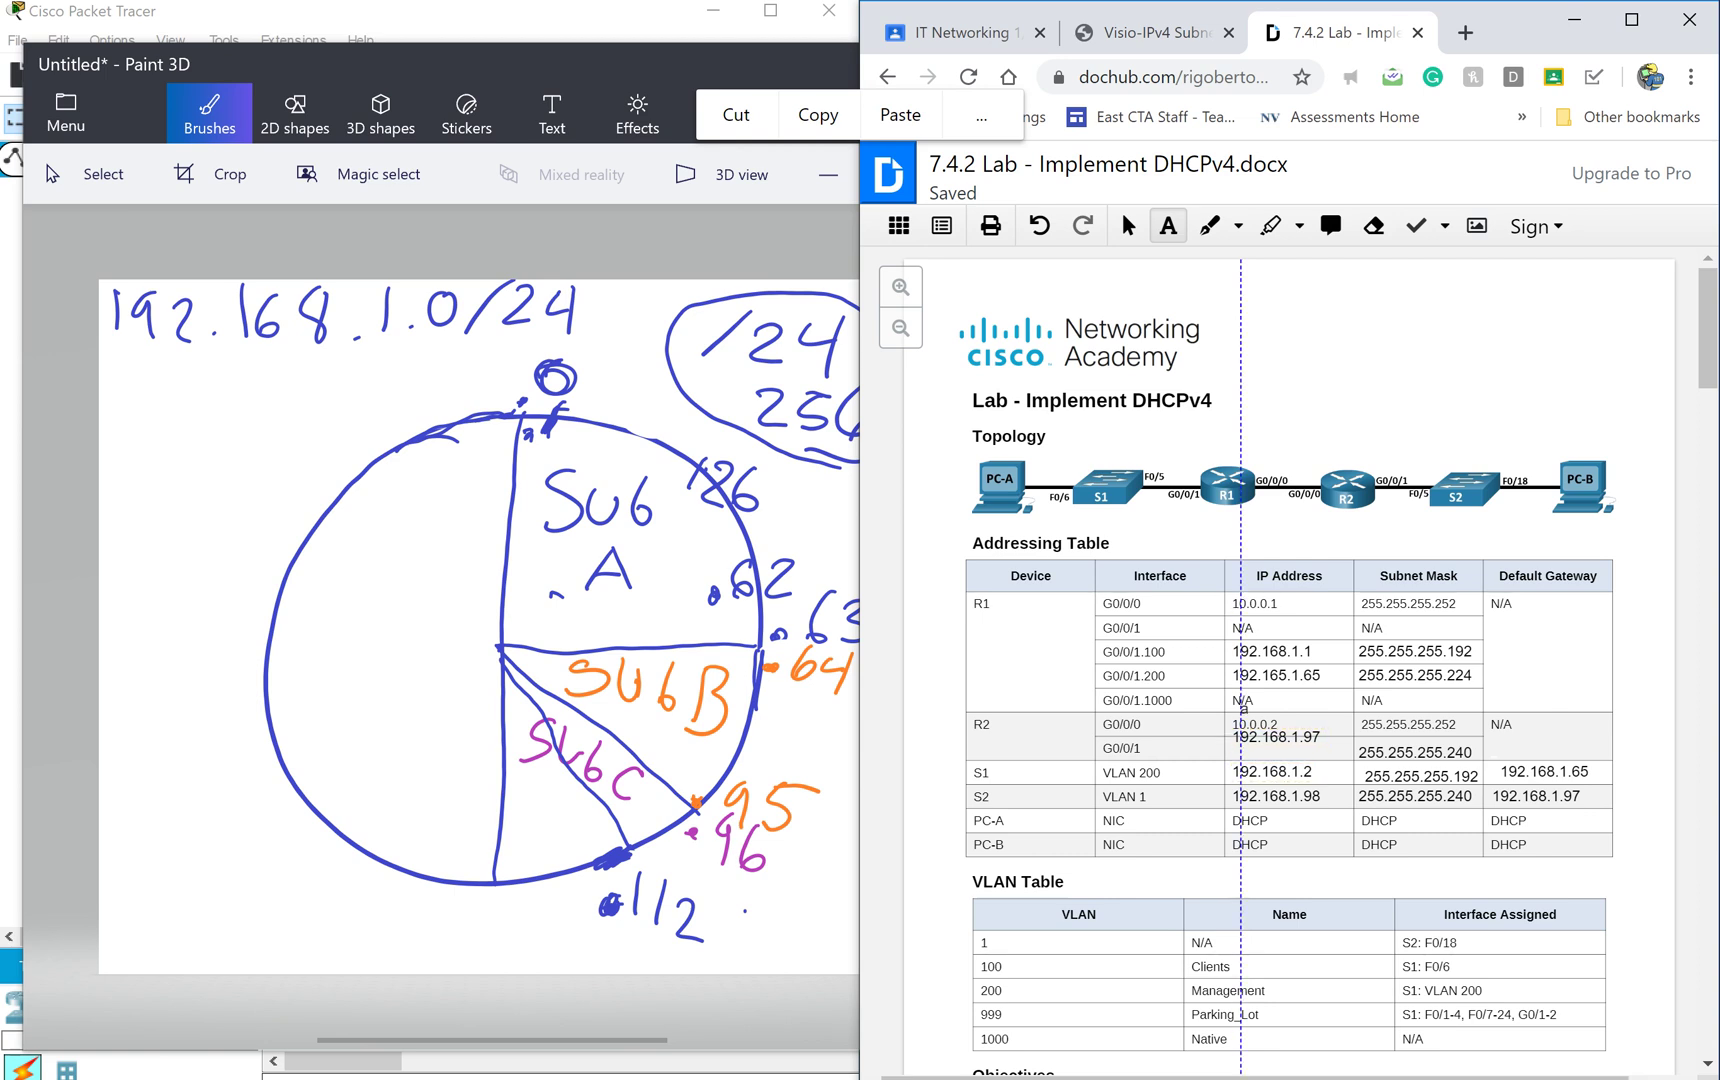
# Review the lab's subnet requirements and the router and switch configuration instructions, and return to Step 3 on basic router settings.
pyautogui.moveTo(1708, 330); pyautogui.dragTo(1708, 507)
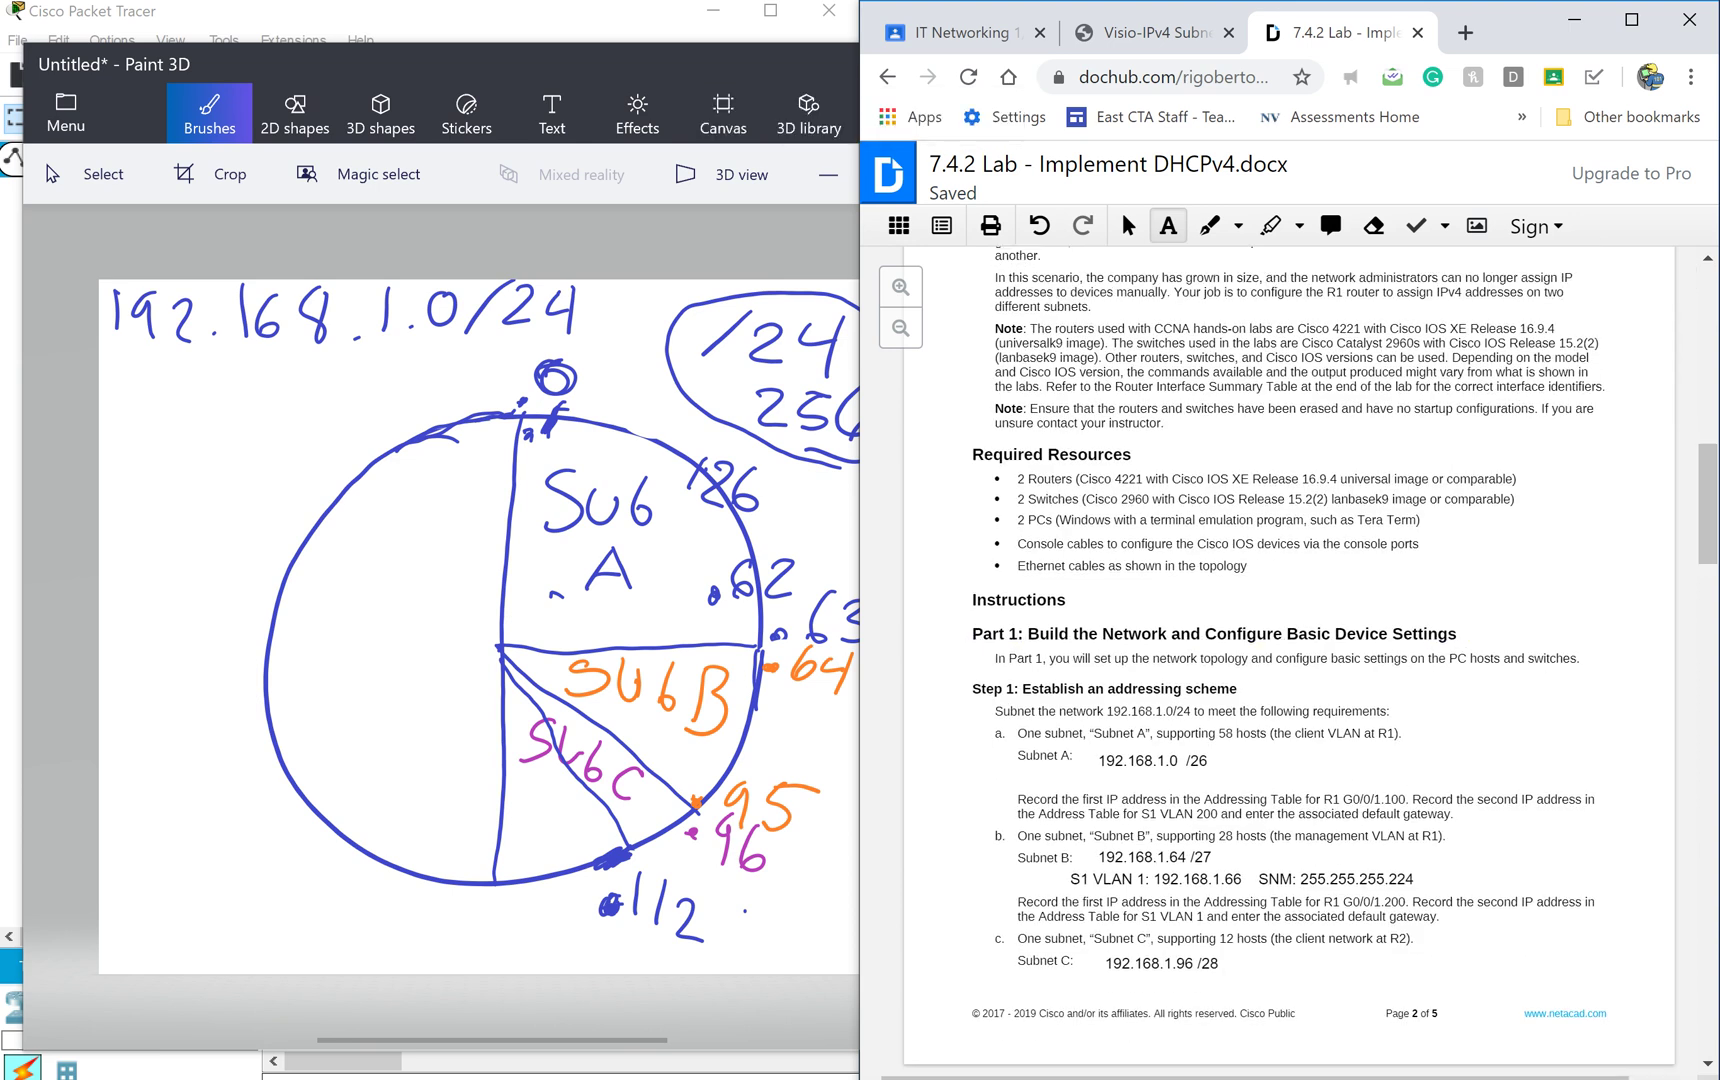
pyautogui.scroll(-7, 1288, 660)
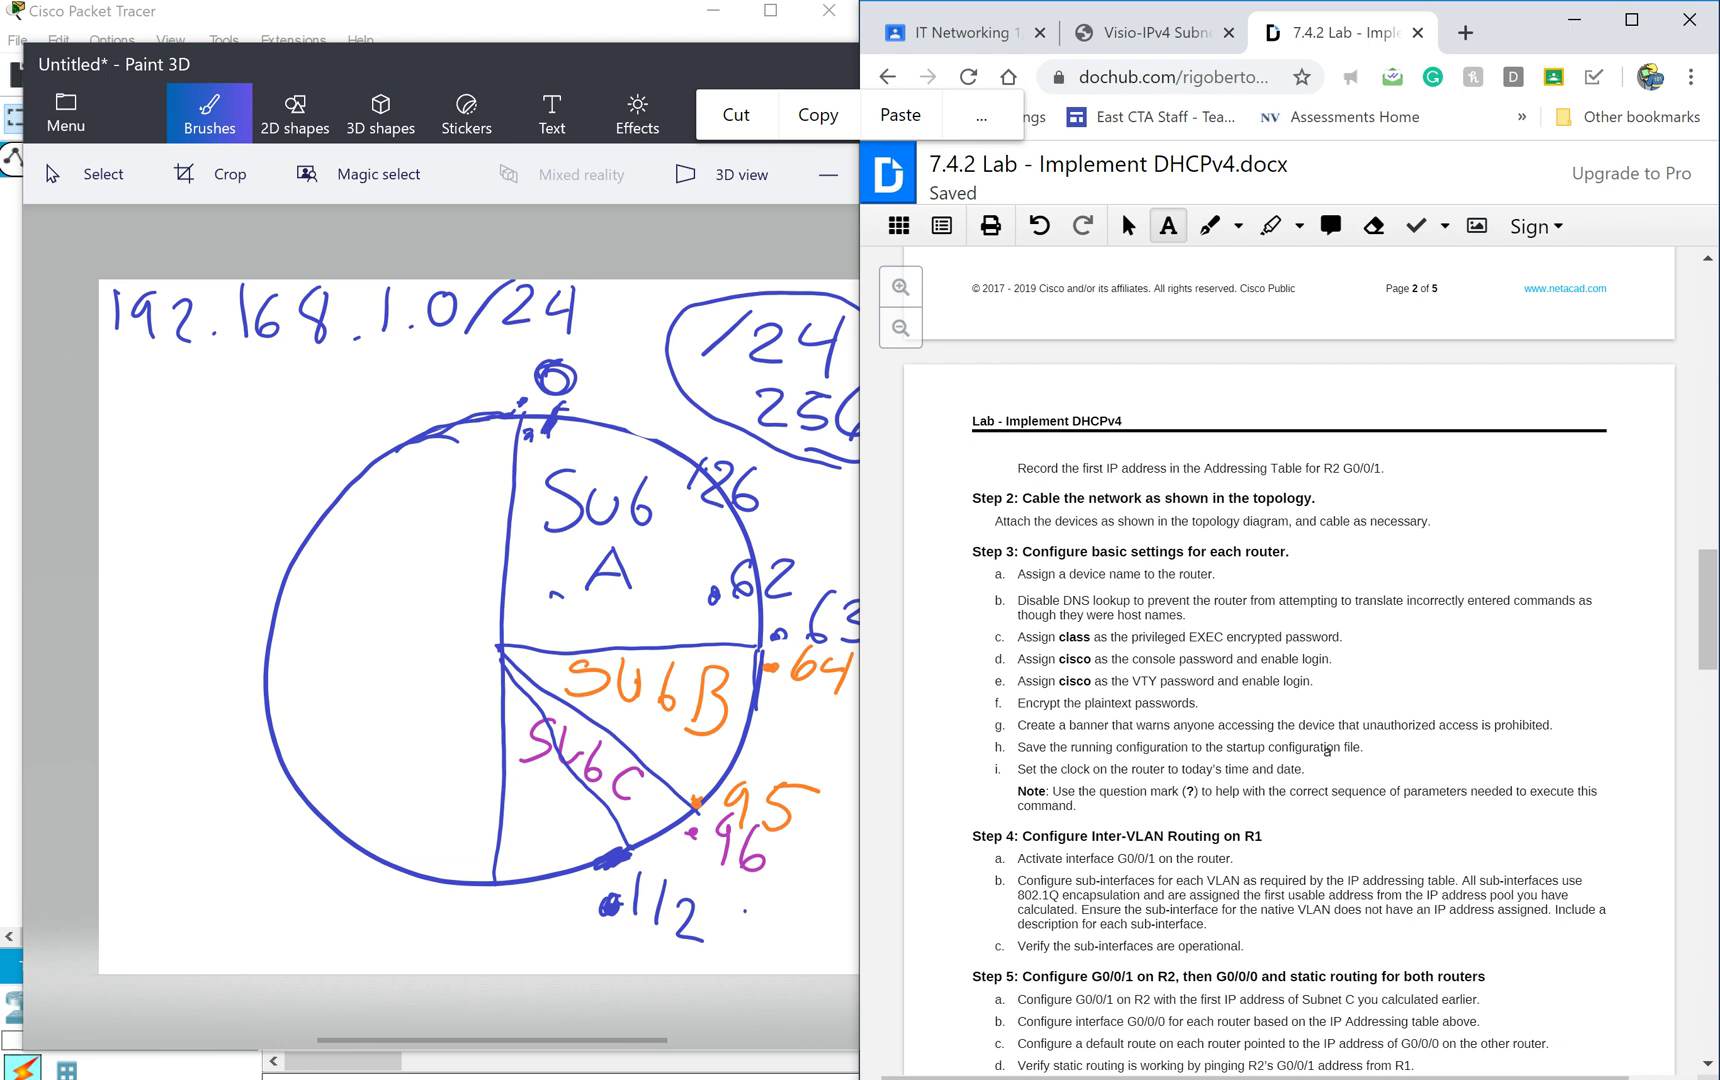
pyautogui.scroll(-7, 1327, 751)
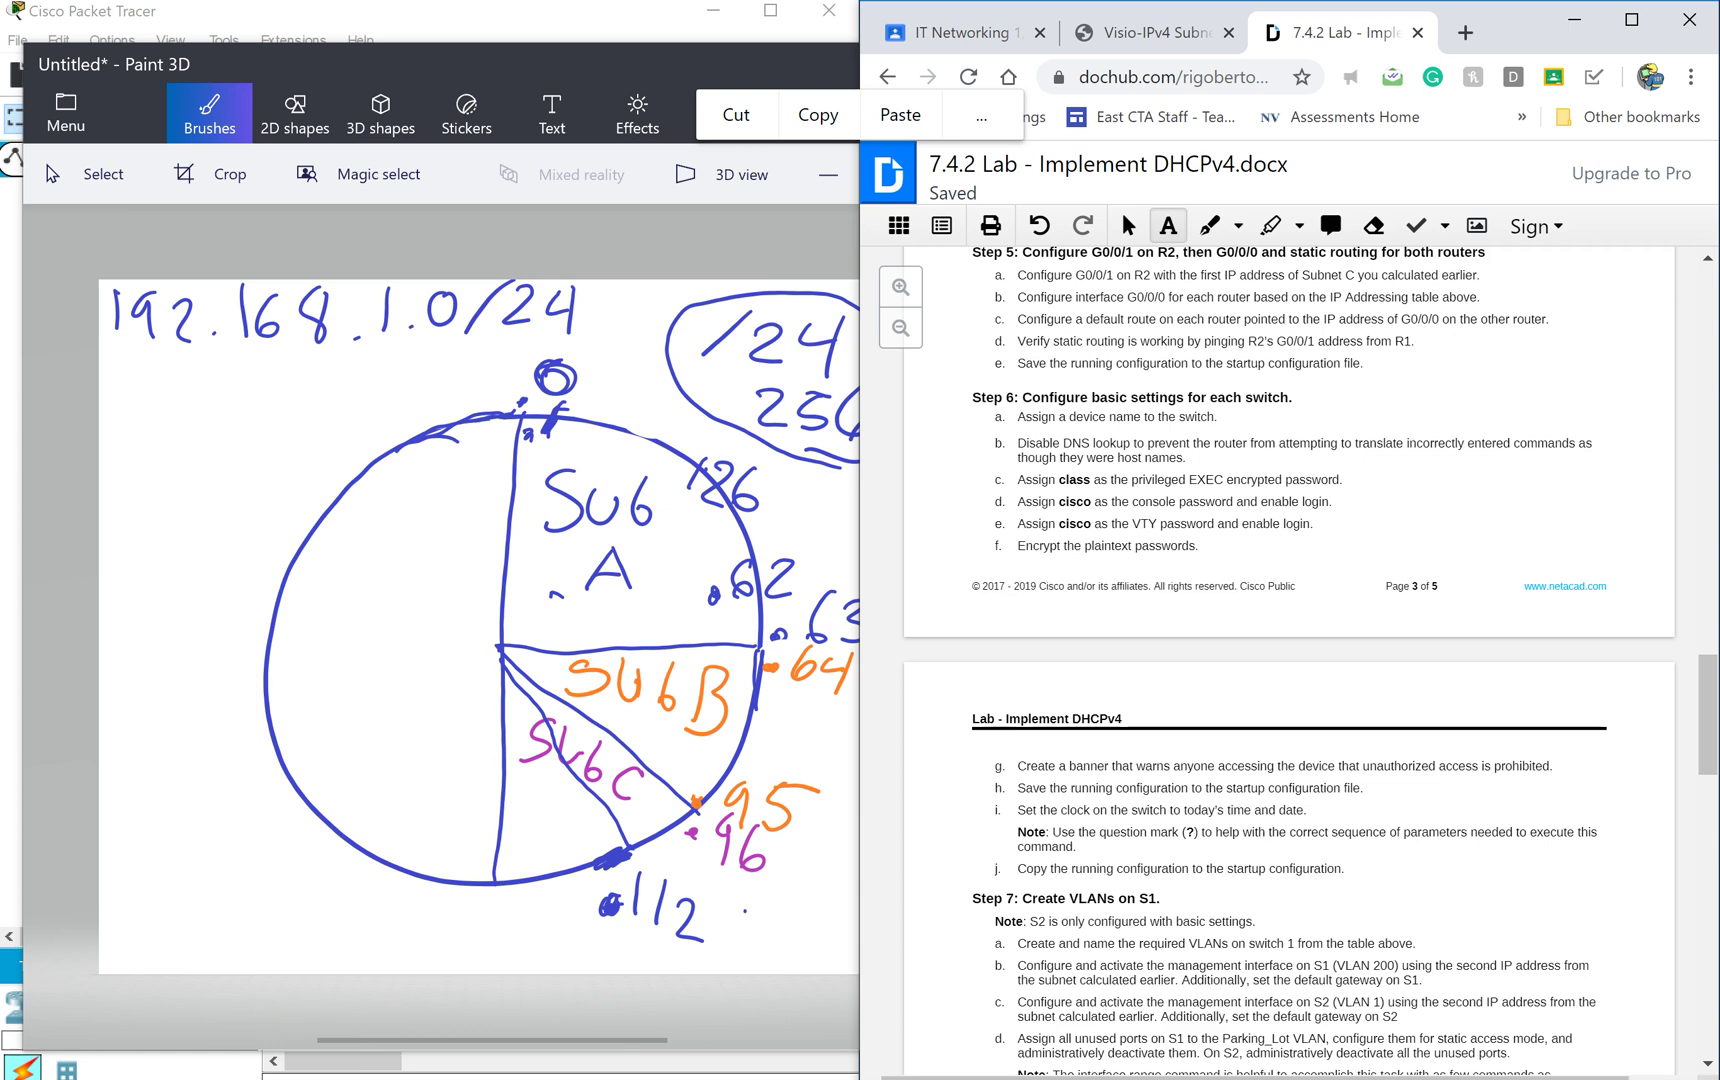
pyautogui.scroll(2, 1290, 650)
pyautogui.scroll(3, 1290, 650)
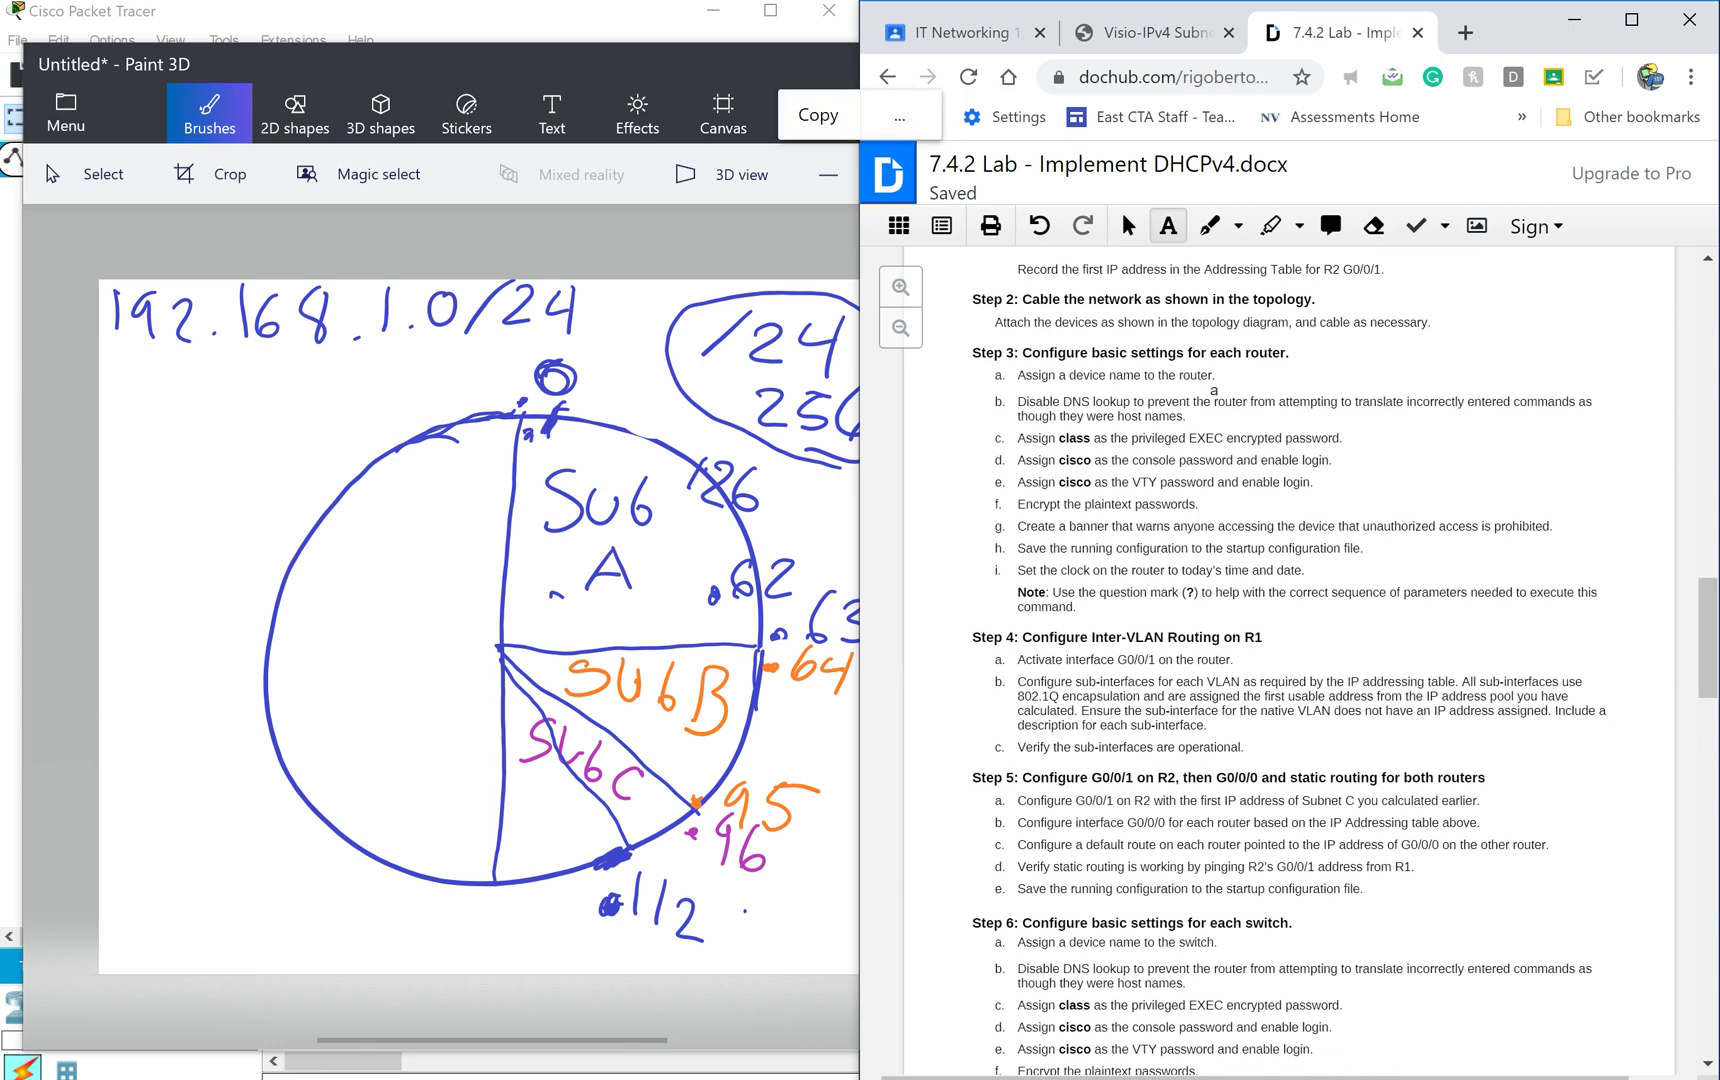
# Minimize the Paint 3D drawing and switch to the Cisco Packet Tracer topology beside the lab document.
pyautogui.click(711, 14)
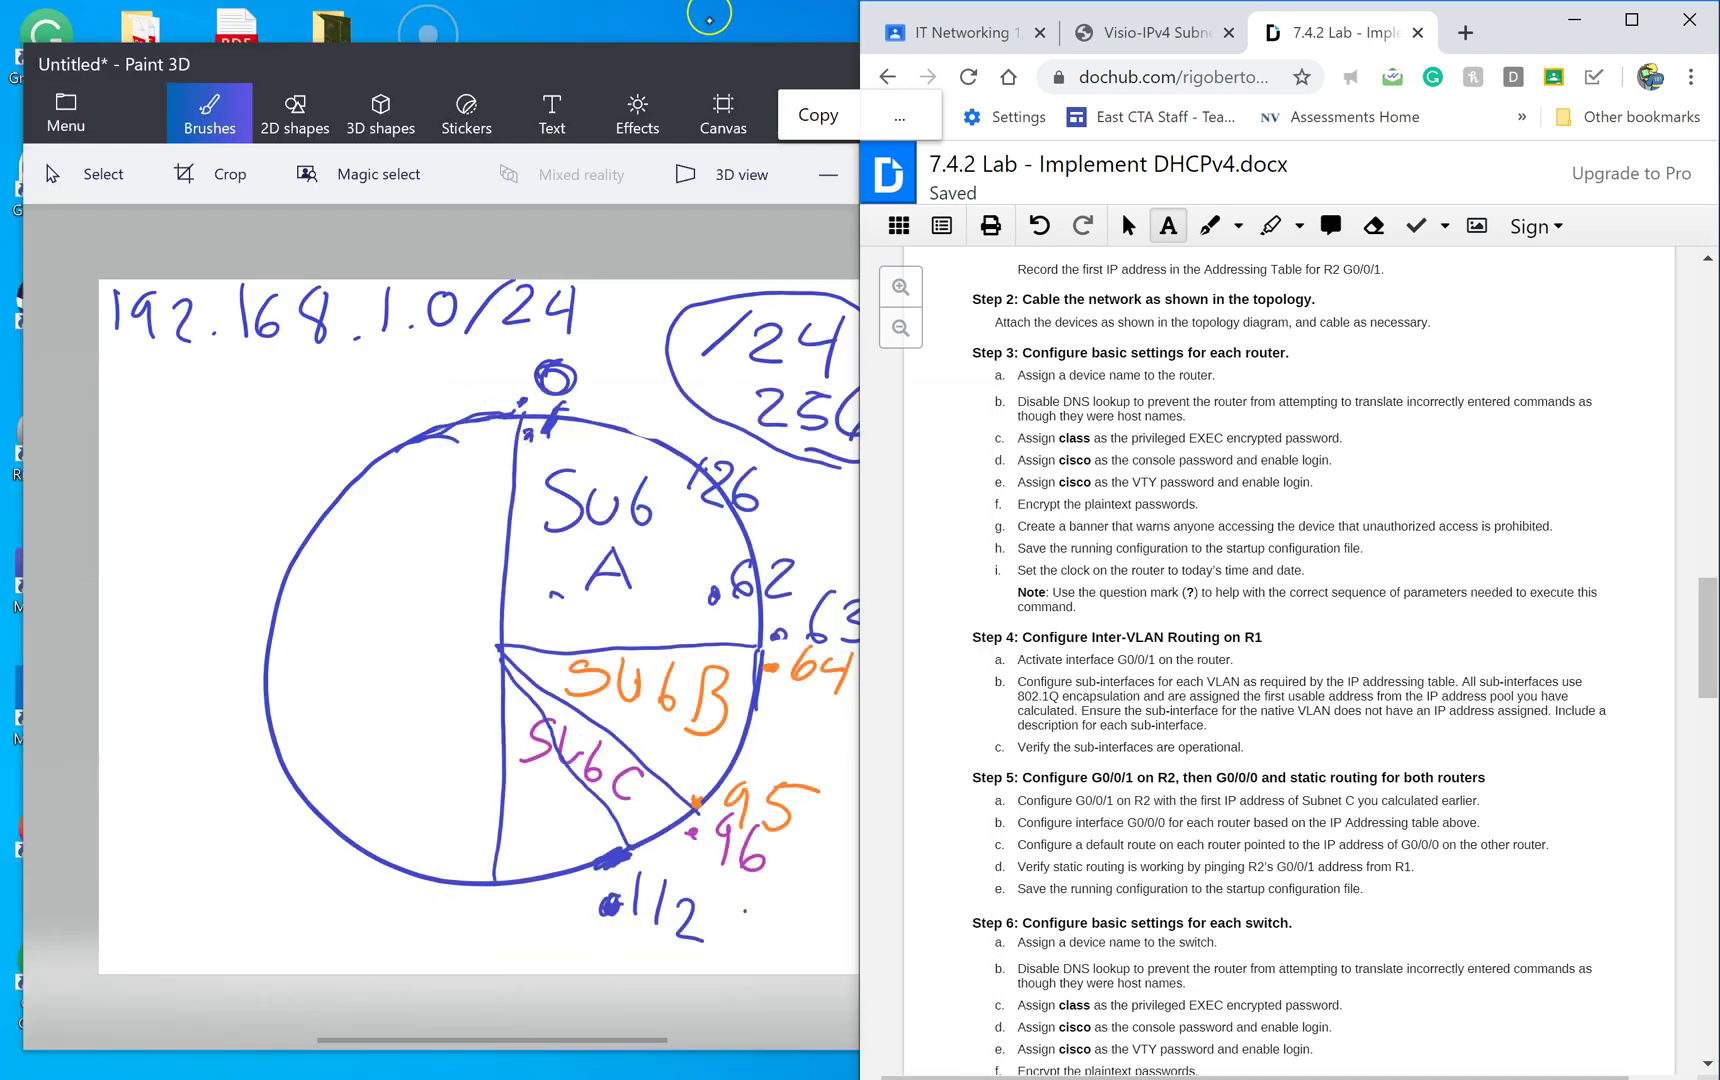
pyautogui.click(739, 54)
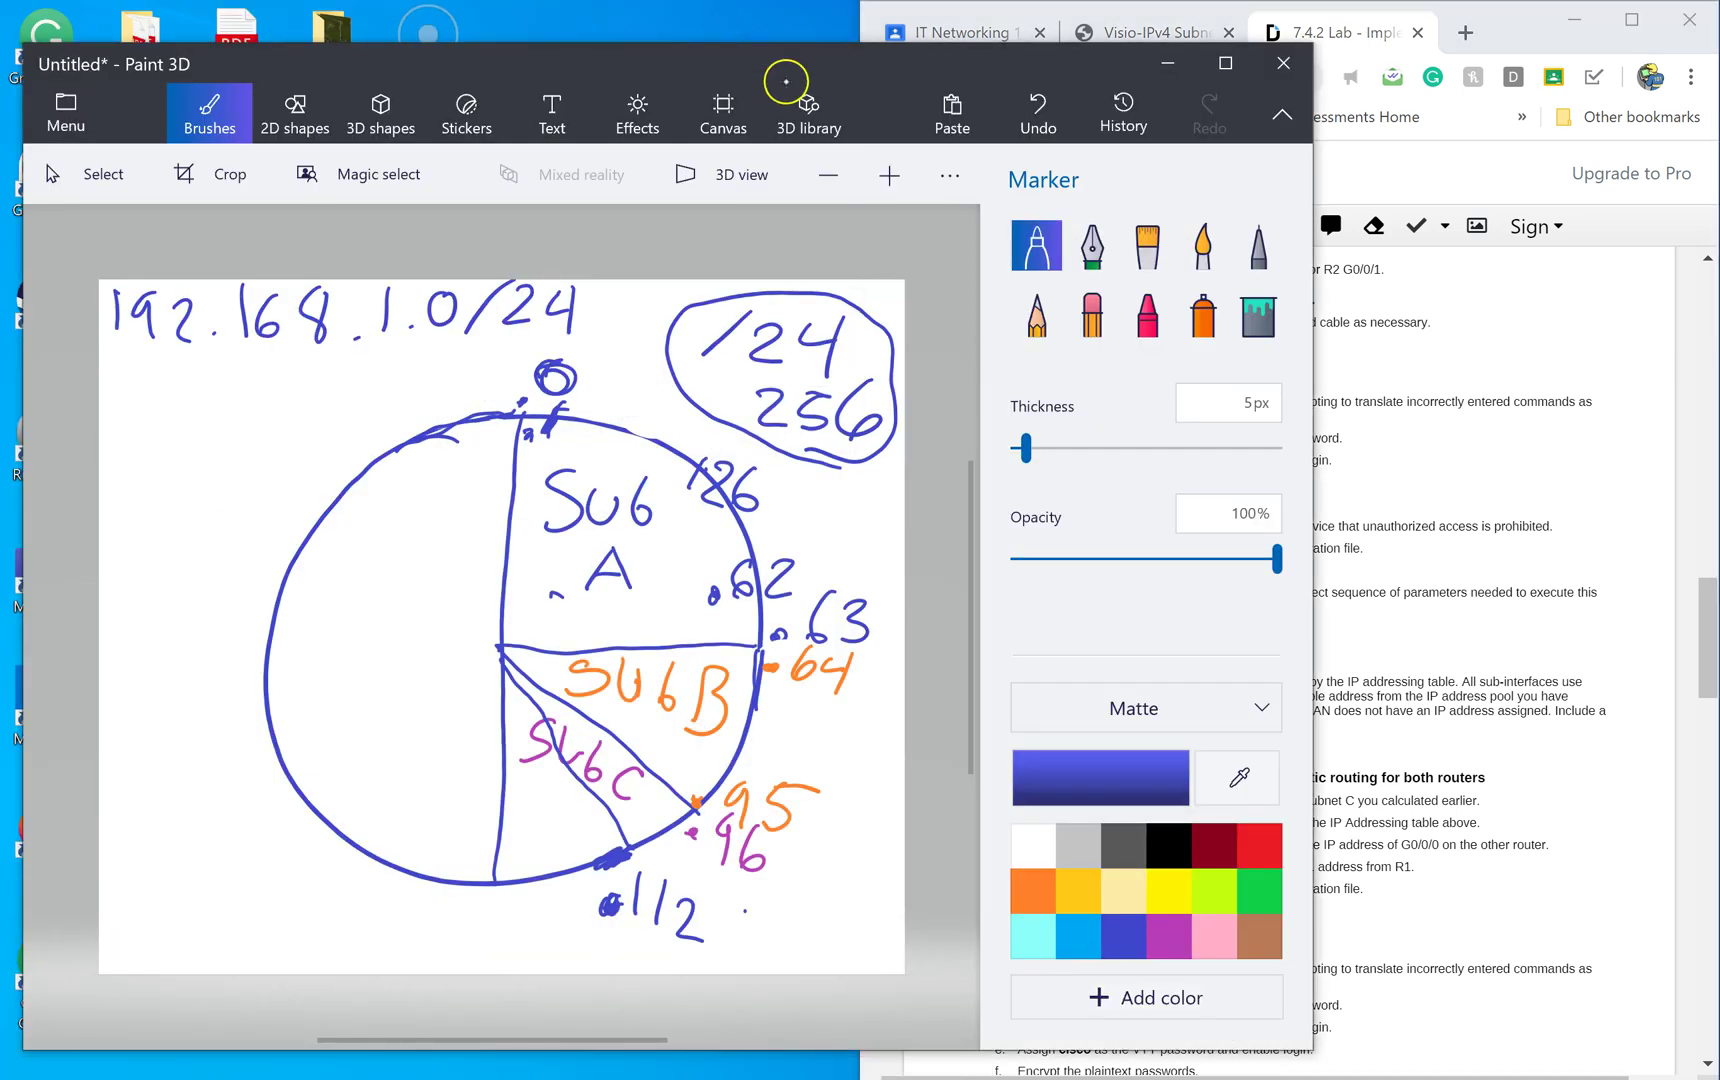
pyautogui.click(1167, 63)
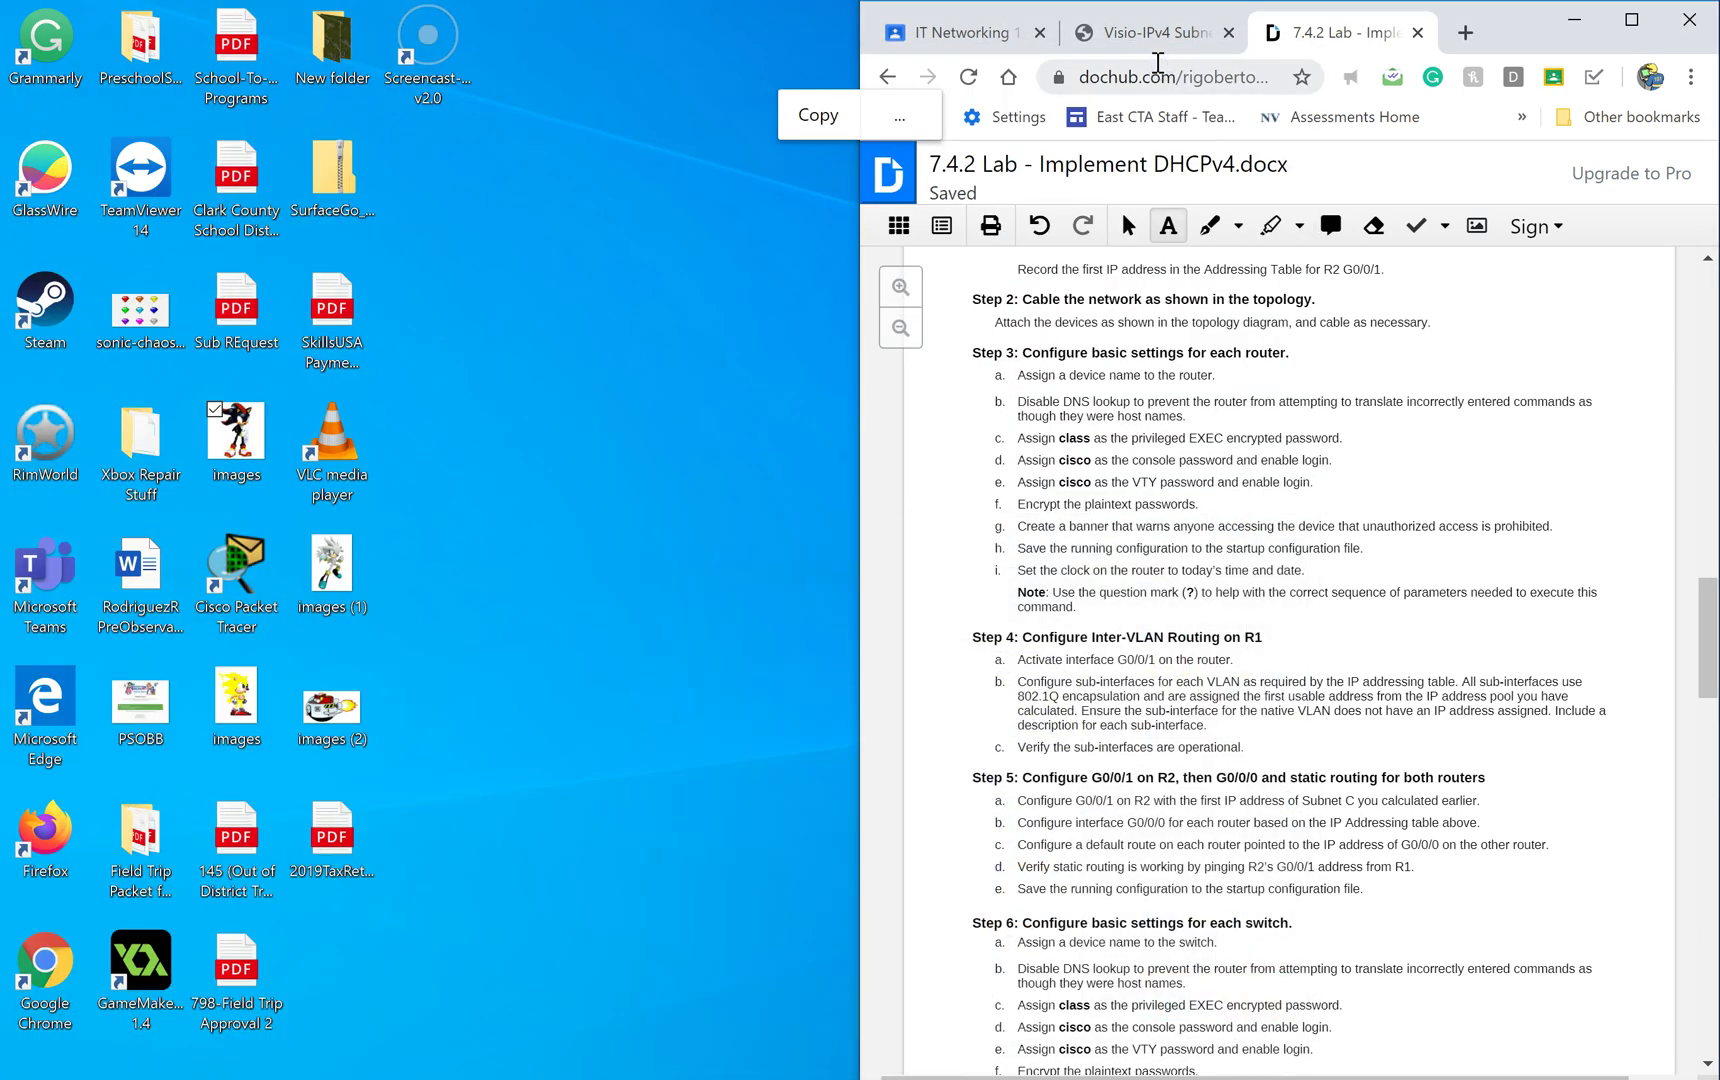
pyautogui.moveTo(878, 1079)
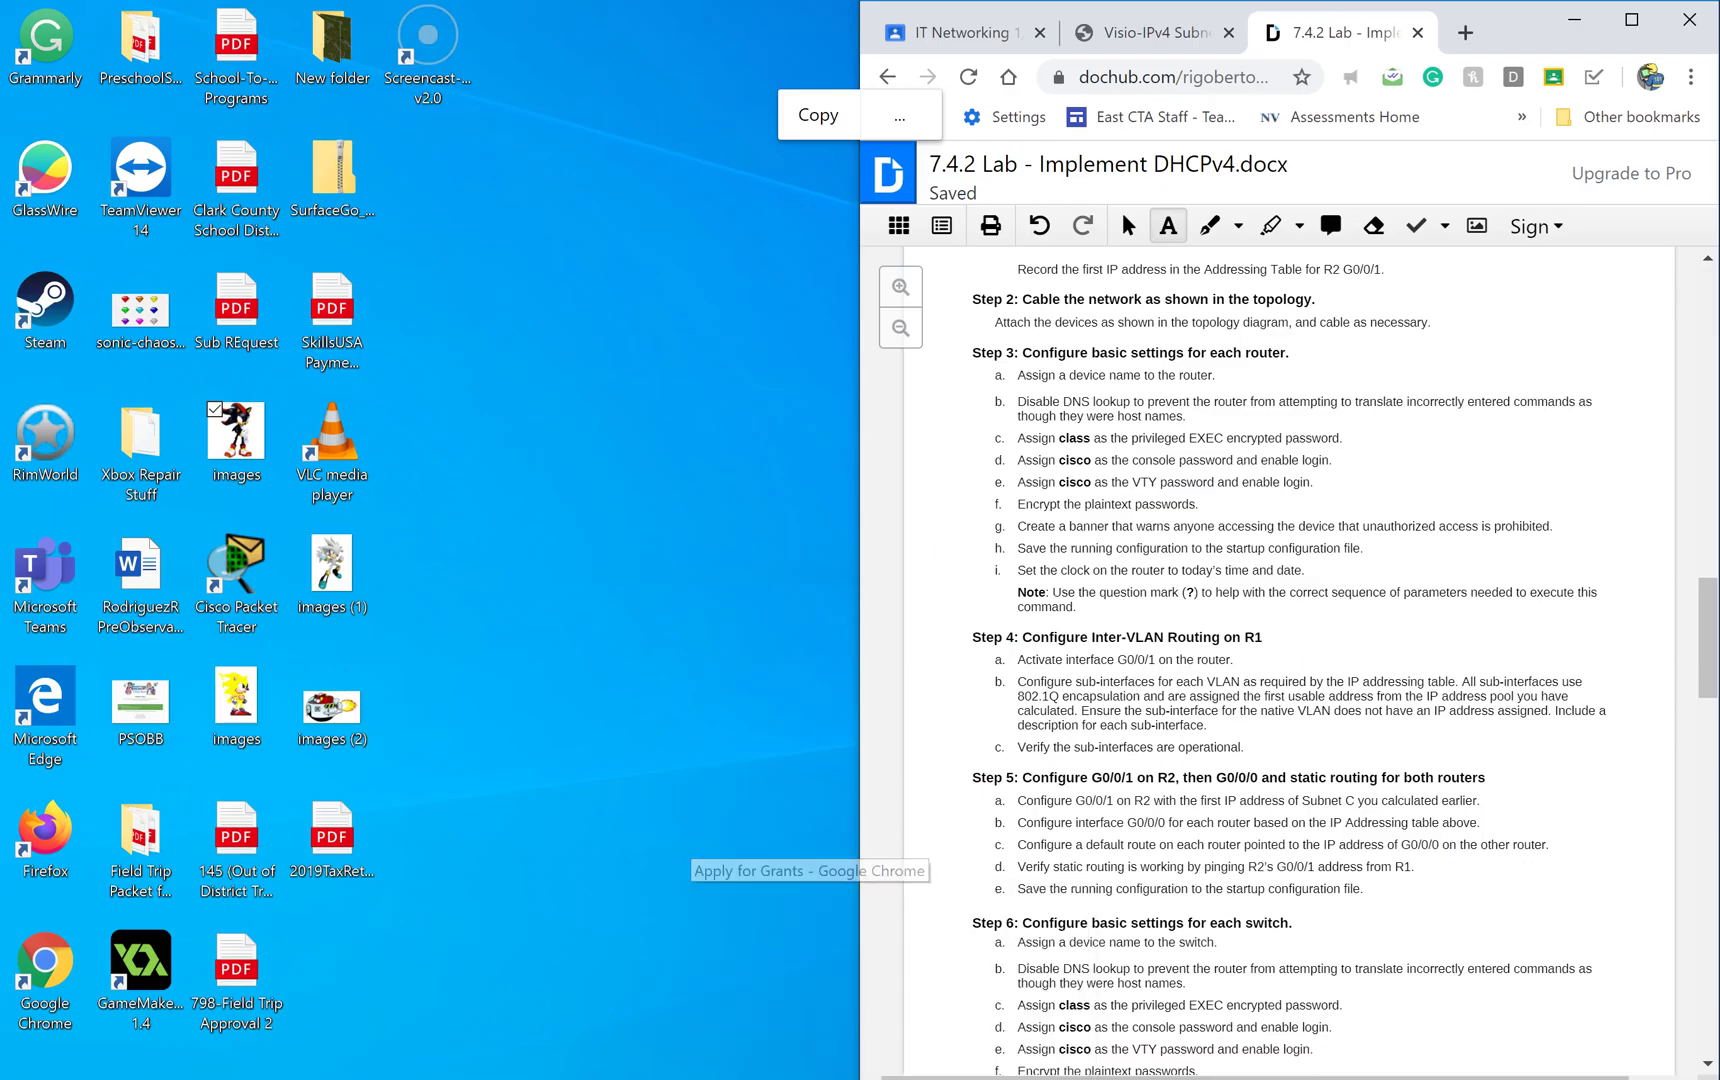
pyautogui.click(1169, 1079)
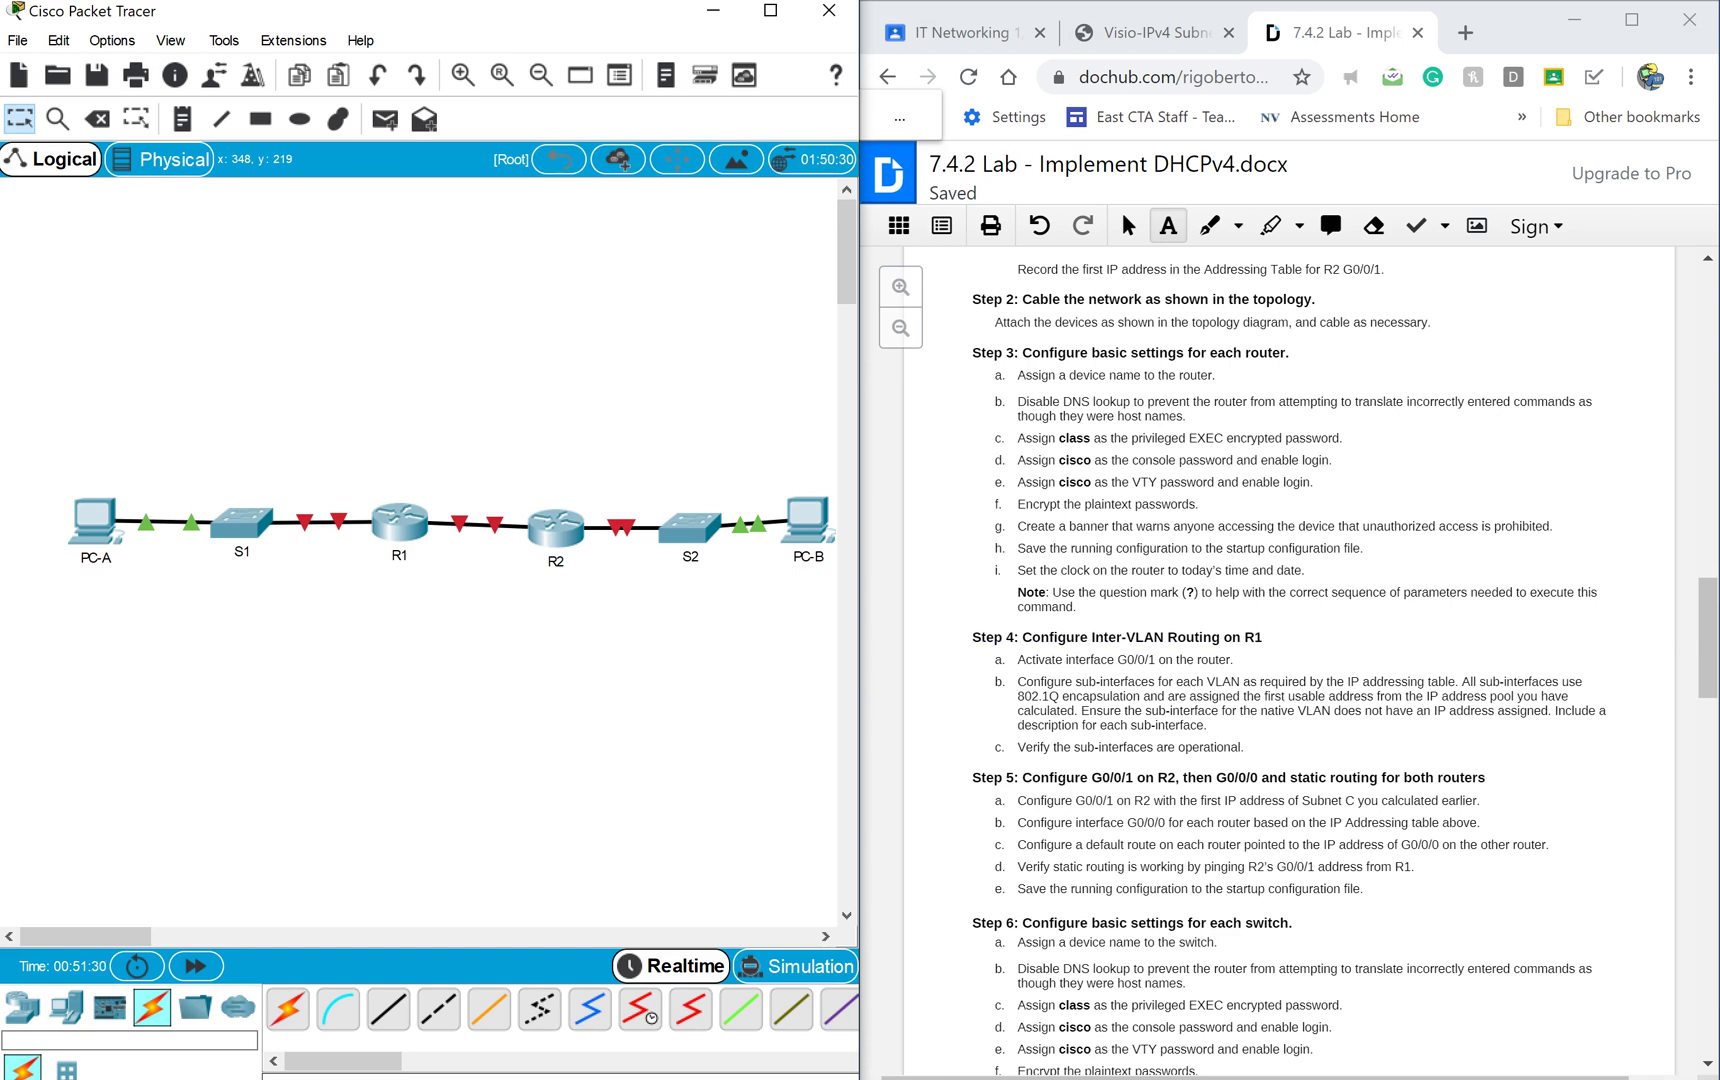
# Open the command line of router R1, decline the initial configuration dialog, and start the console session.
pyautogui.click(403, 552)
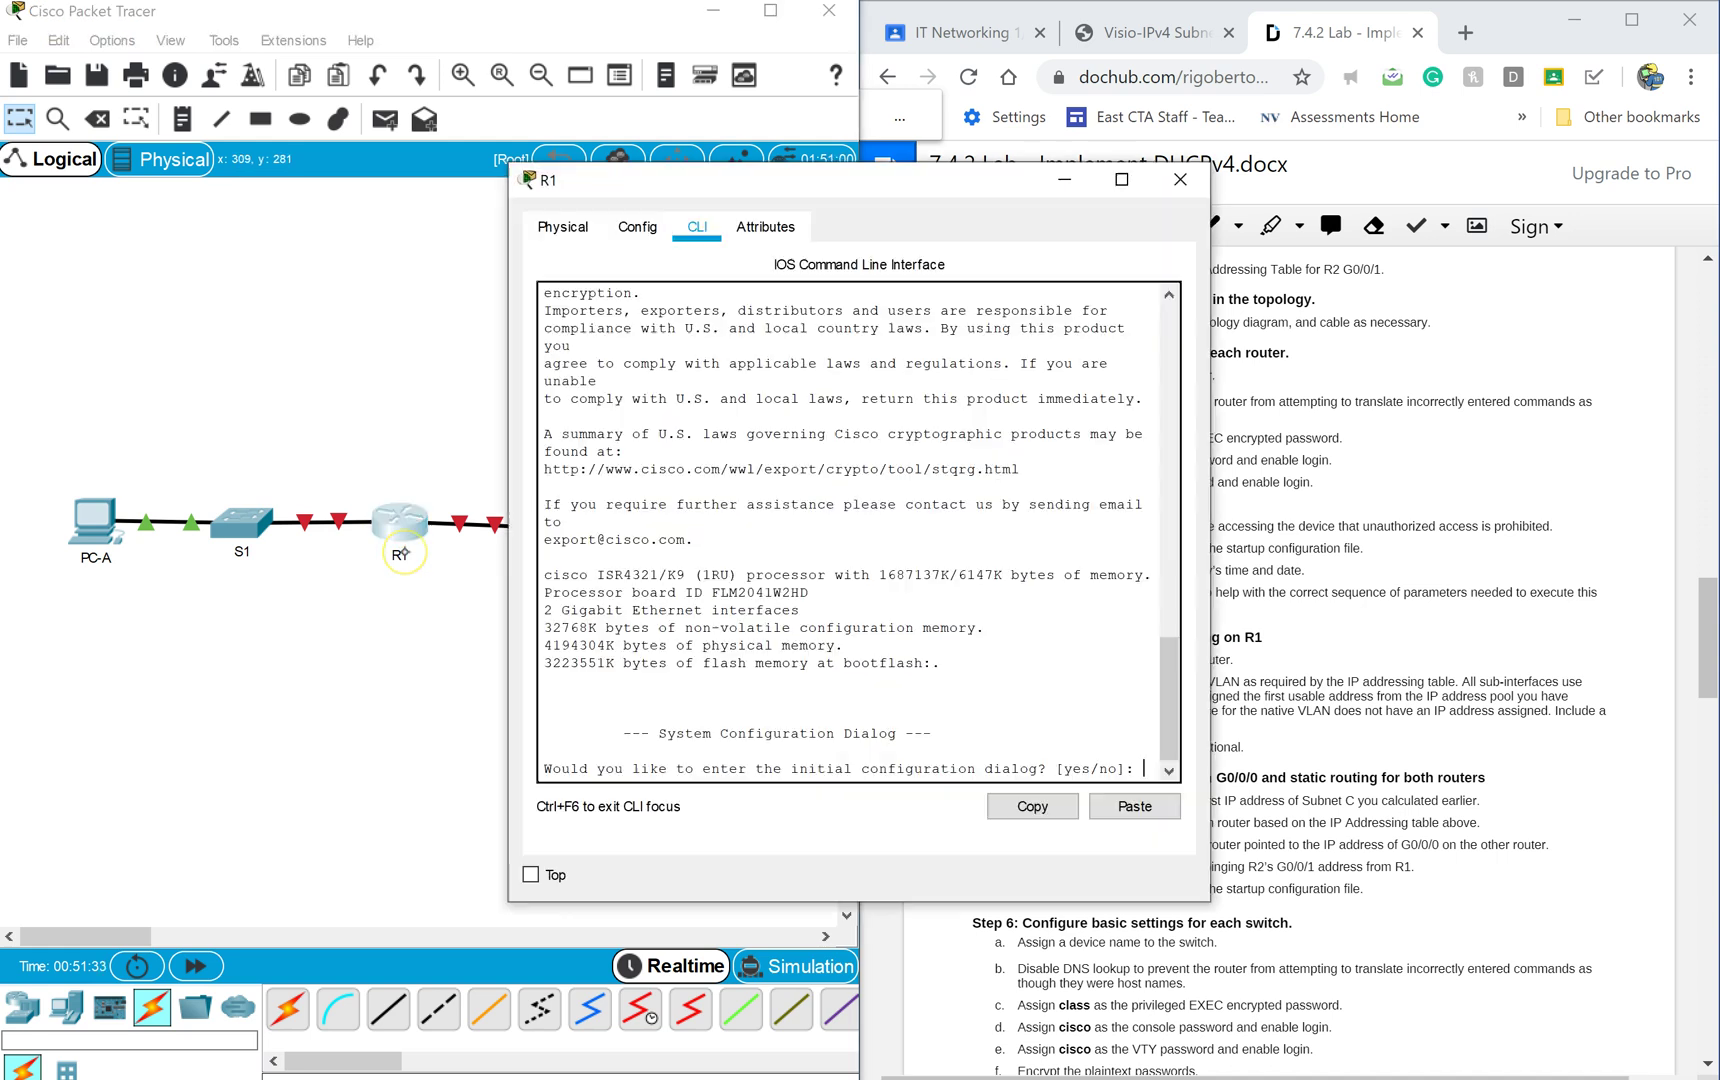
pyautogui.moveTo(915, 177); pyautogui.dragTo(652, 152)
pyautogui.write('n')
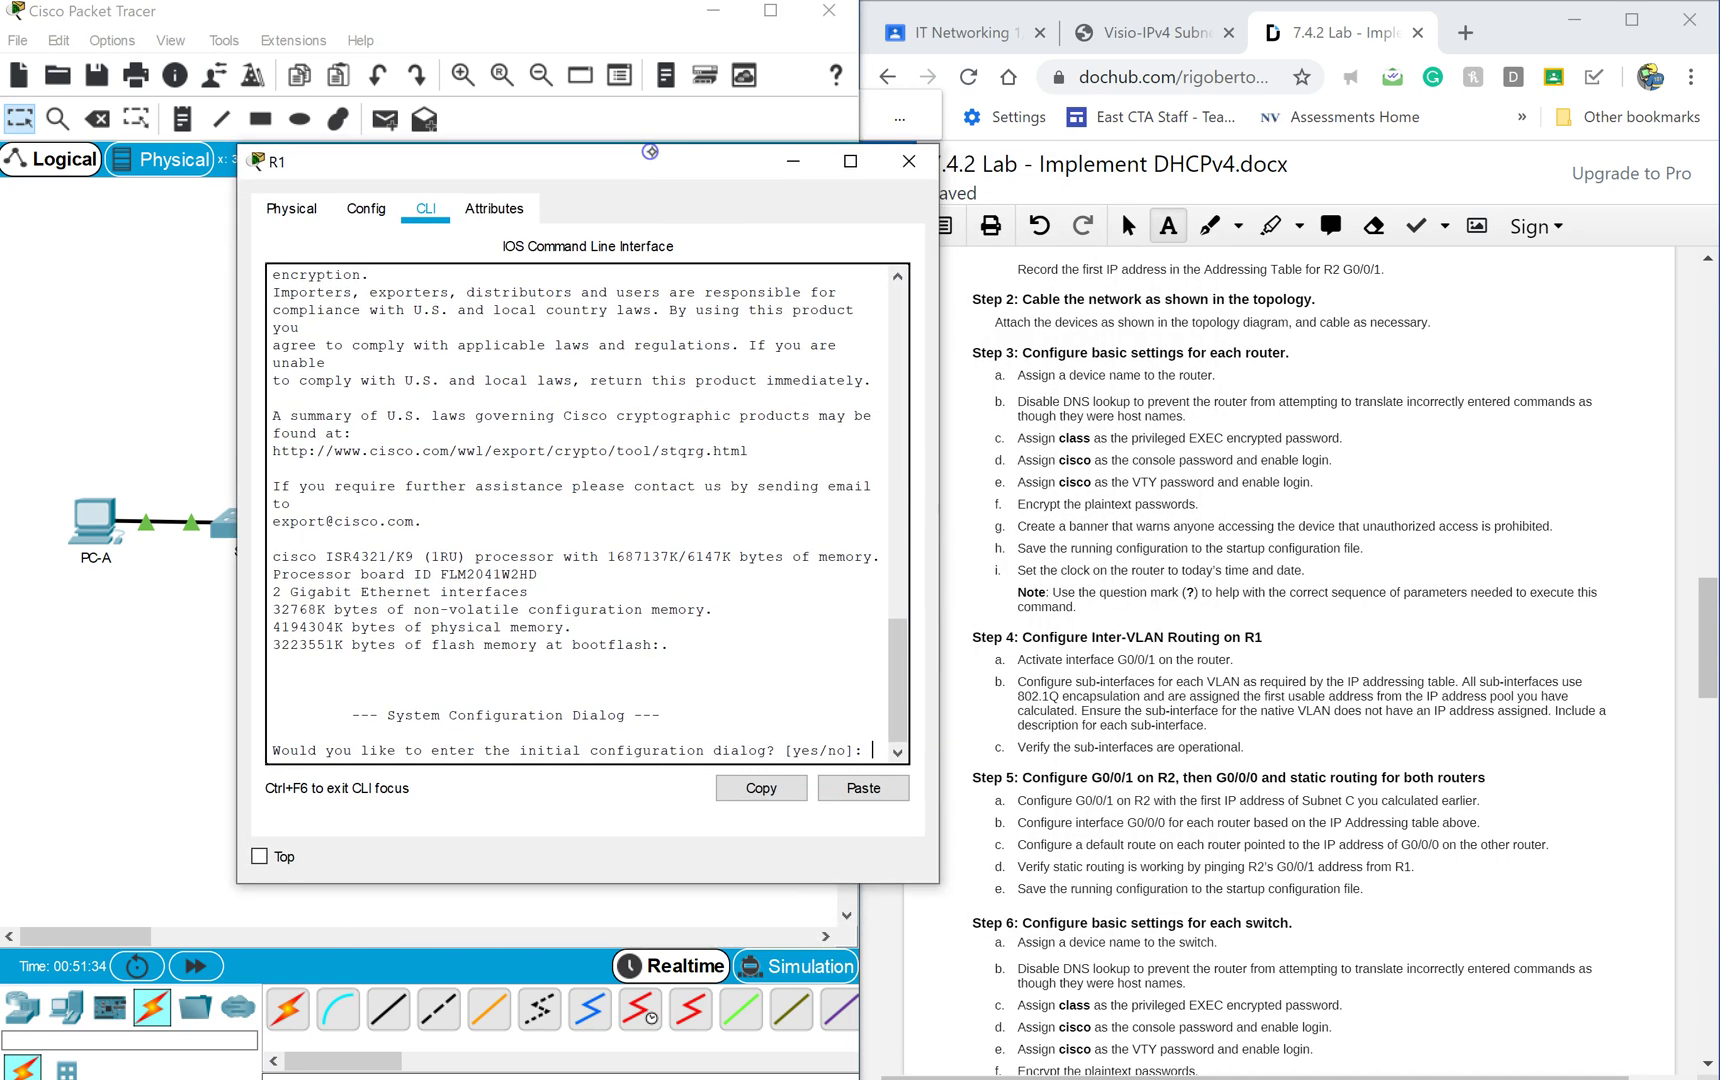
pyautogui.write('o')
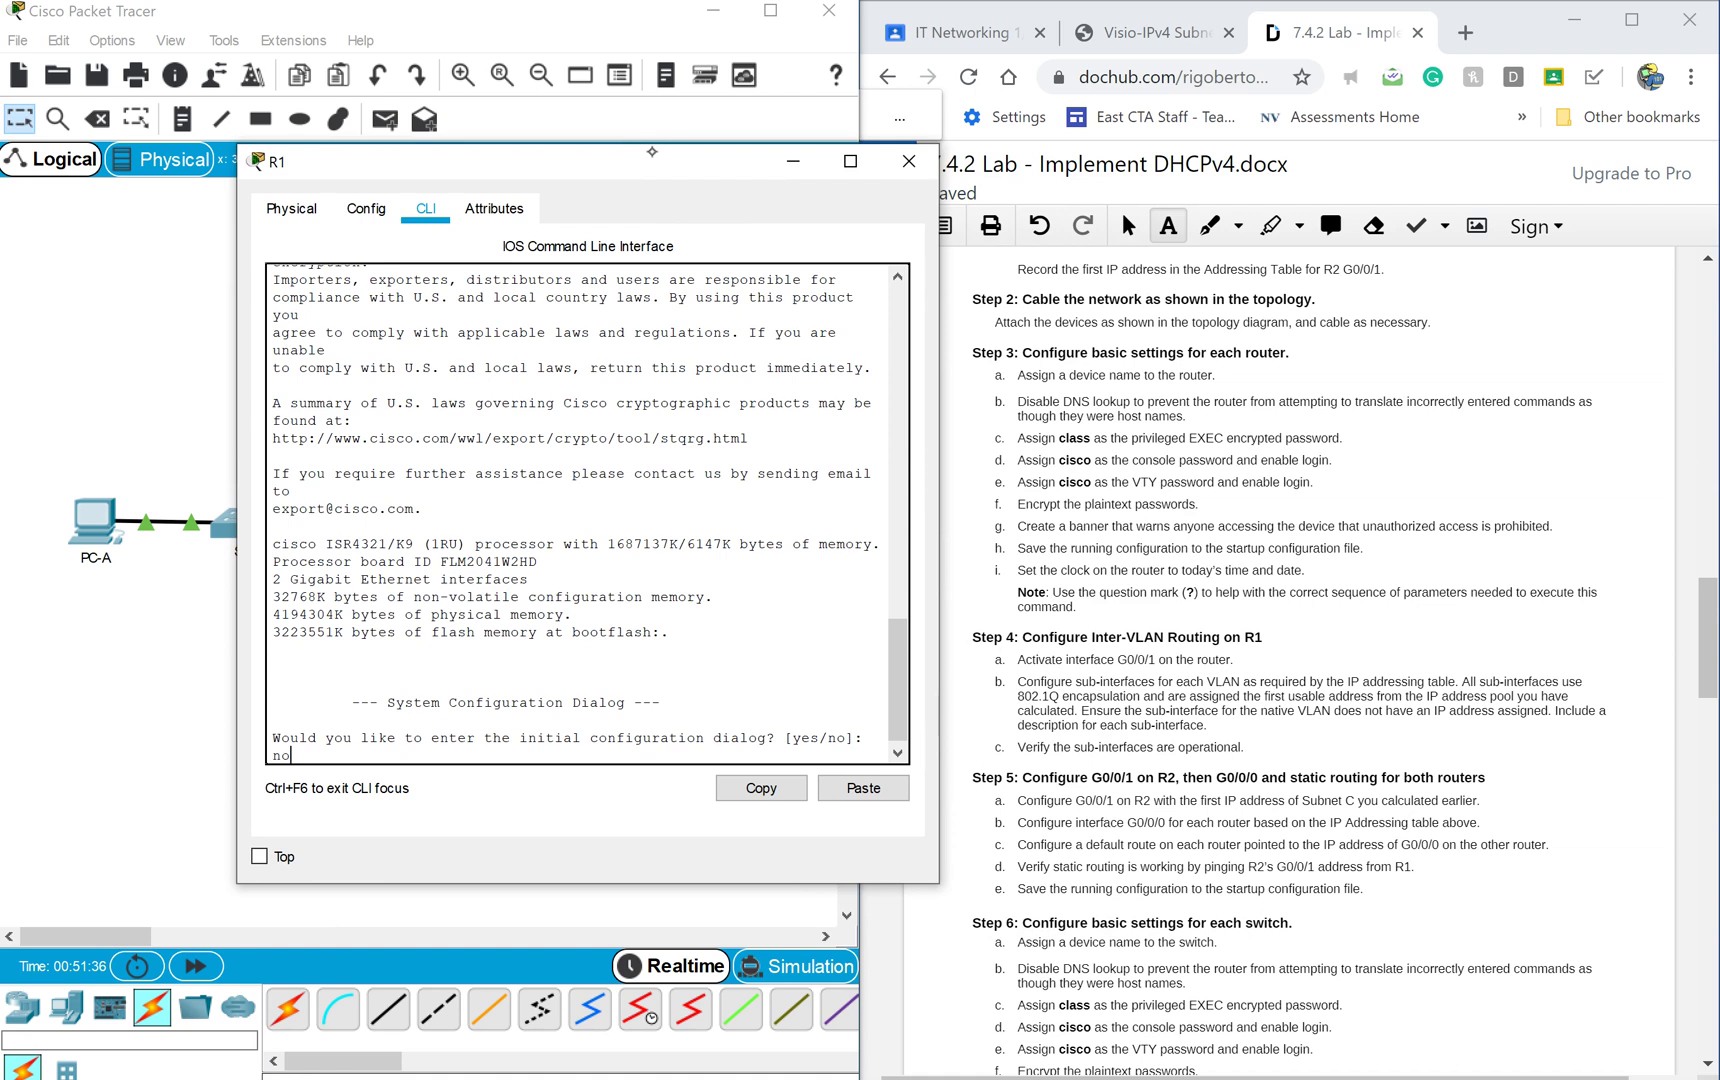
pyautogui.press('Return')
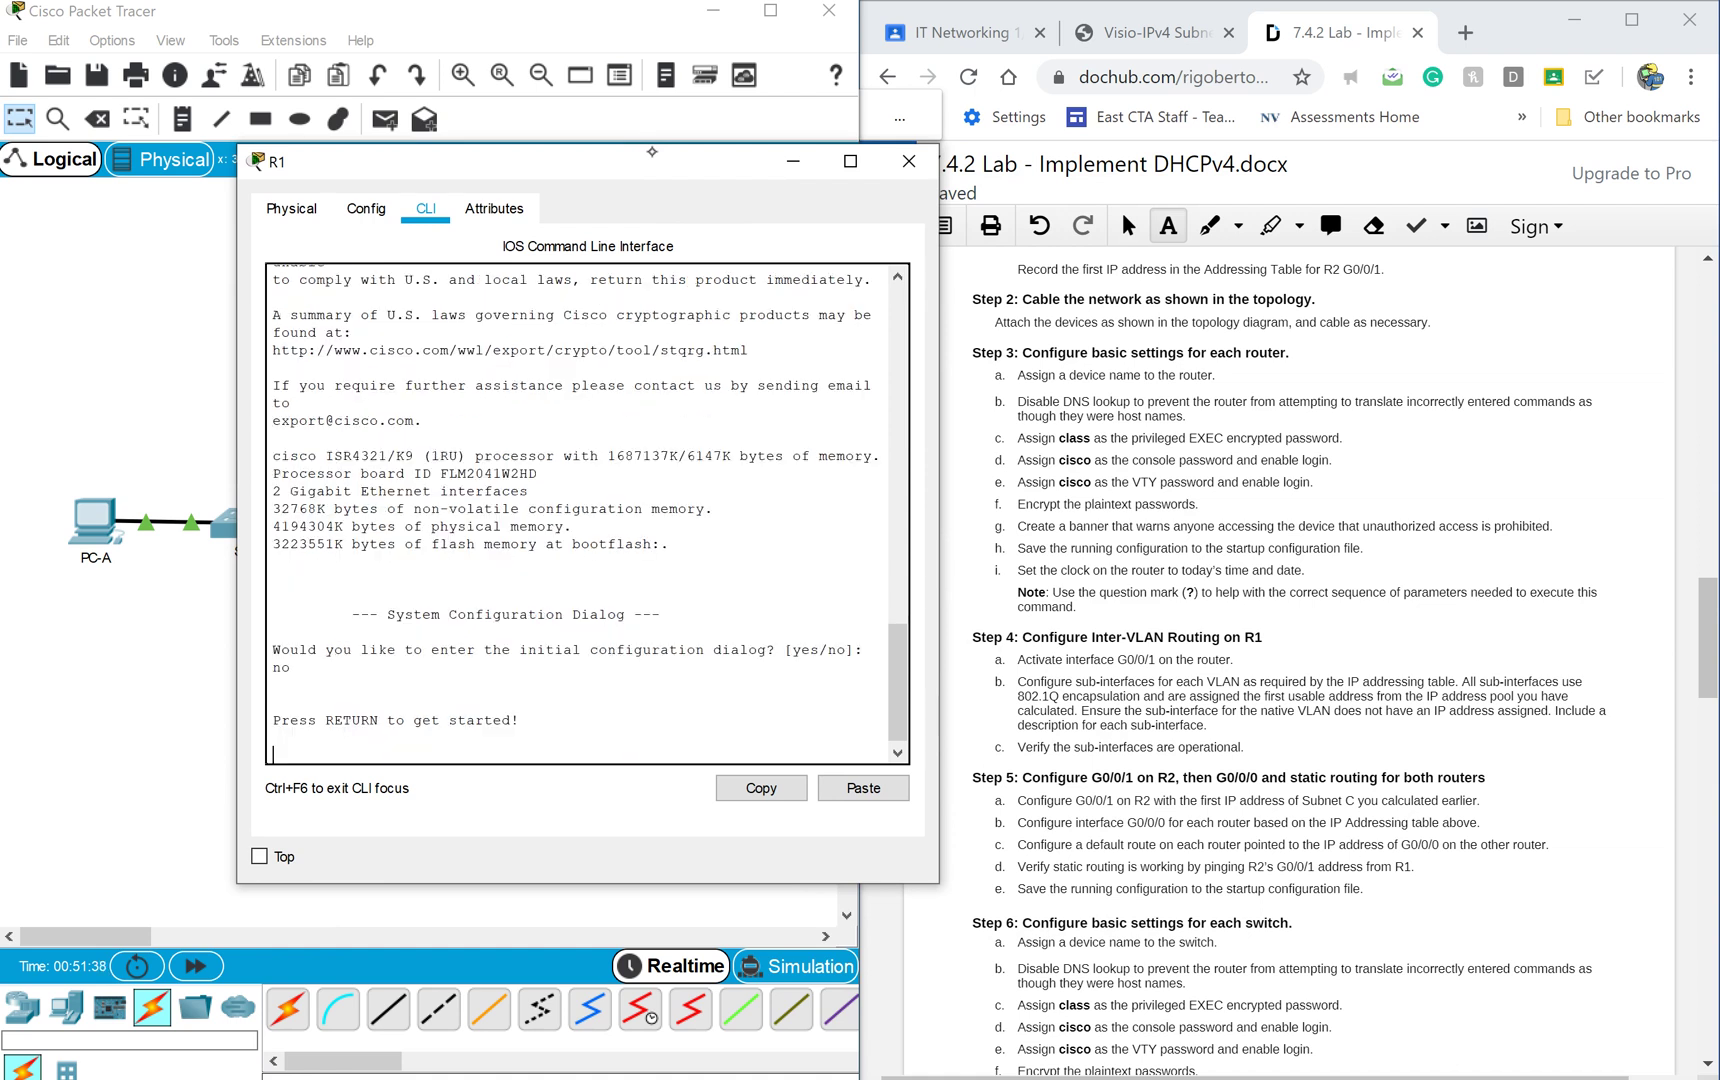
pyautogui.press('Return')
pyautogui.press('Return')
# Enter privileged EXEC mode and global configuration mode on the router, and set its hostname to R1.
pyautogui.write('enable')
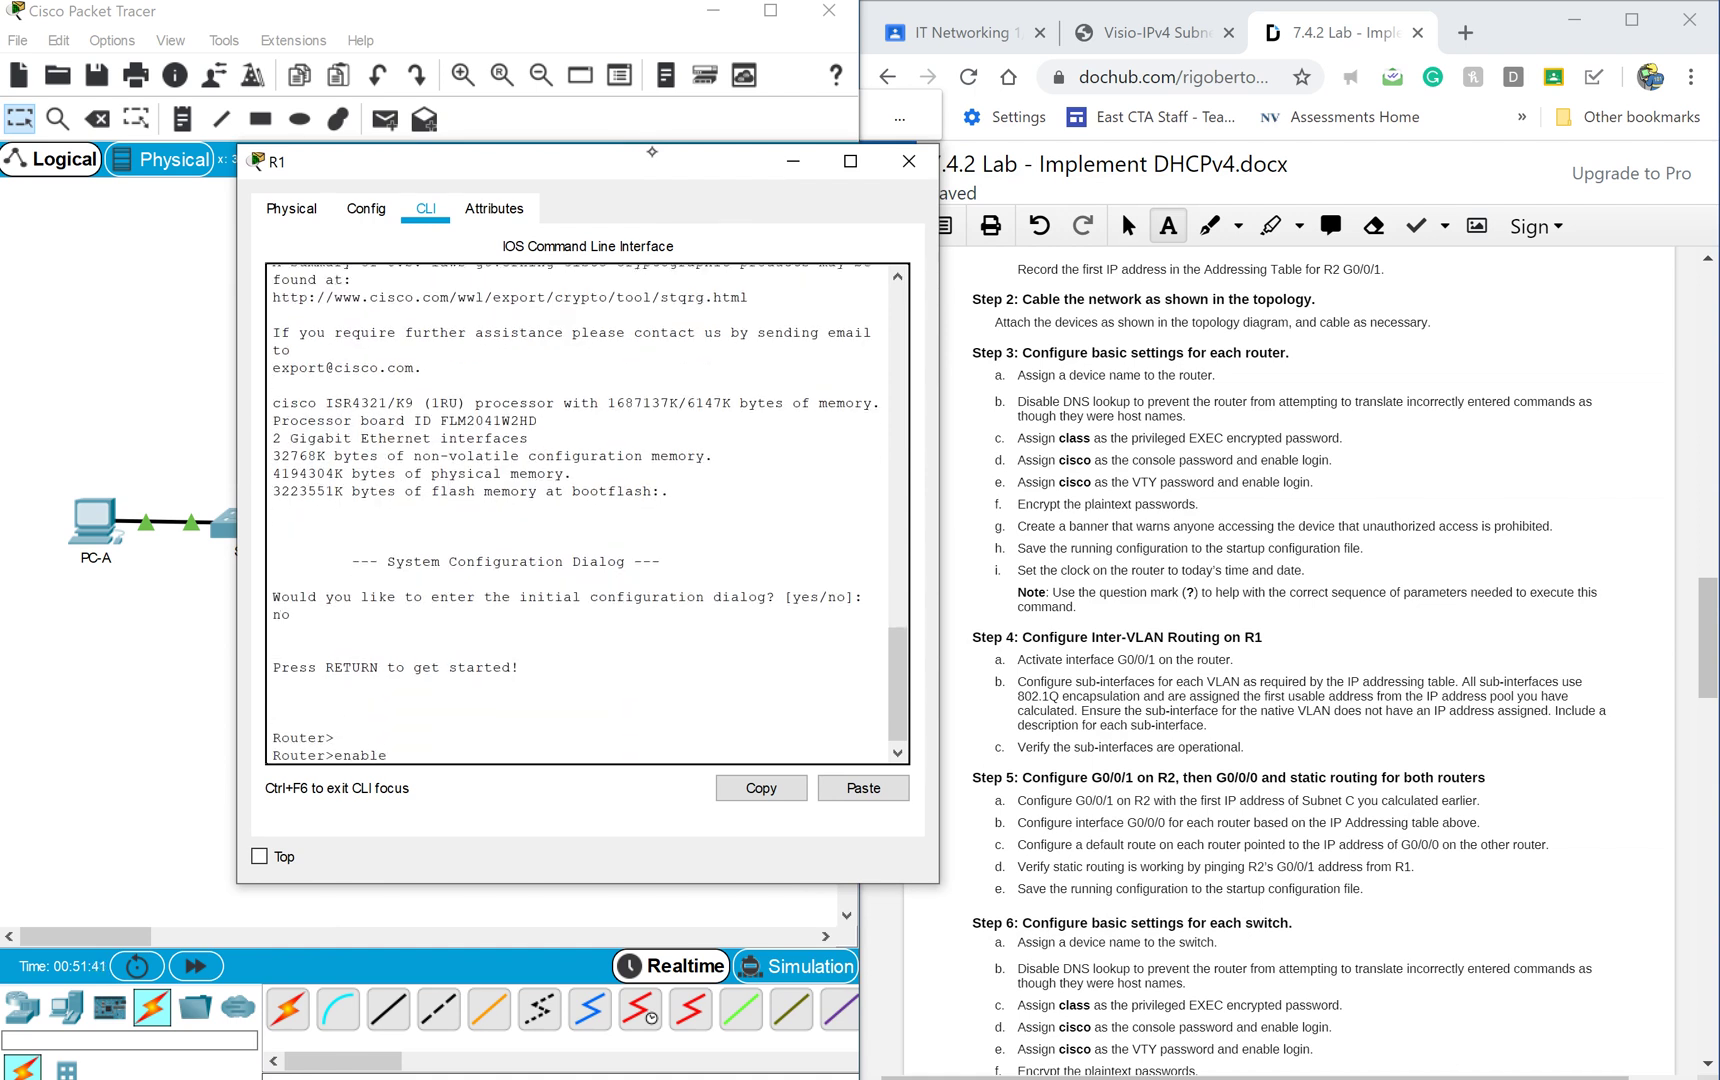
pyautogui.press('Return')
pyautogui.write('host')
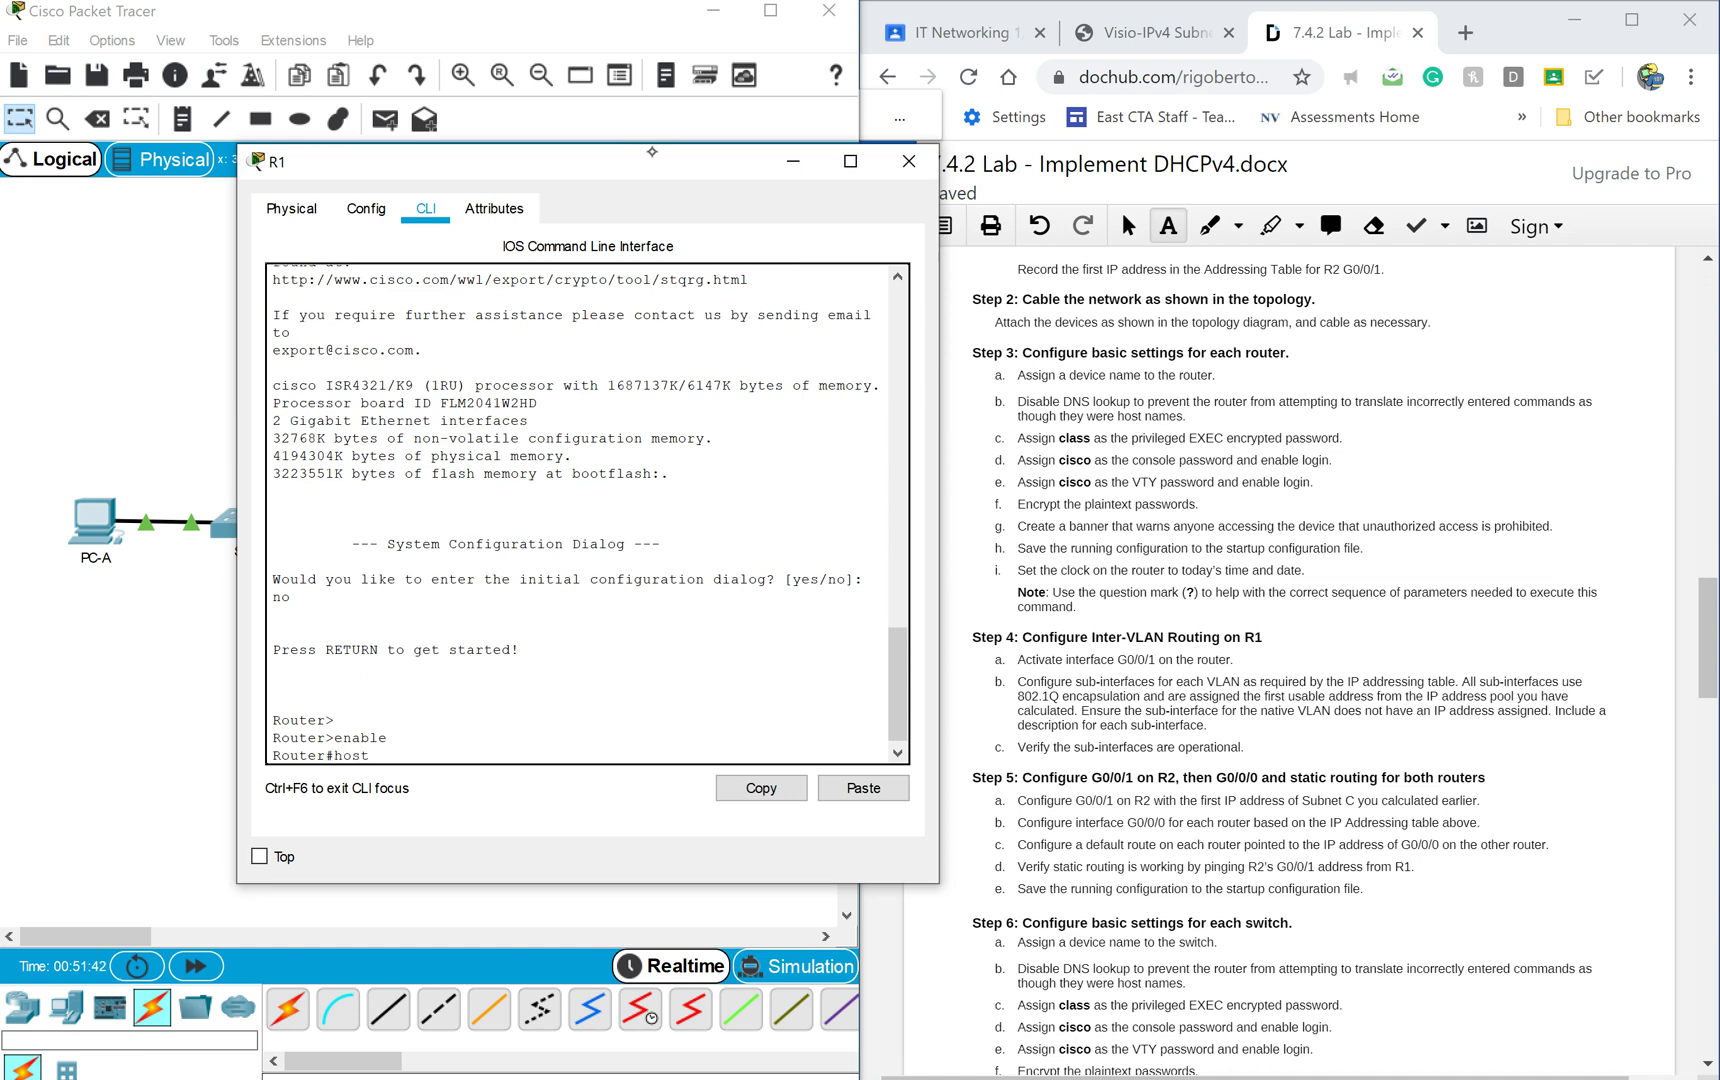
pyautogui.write('name R1')
pyautogui.press('Return')
pyautogui.write('conf t')
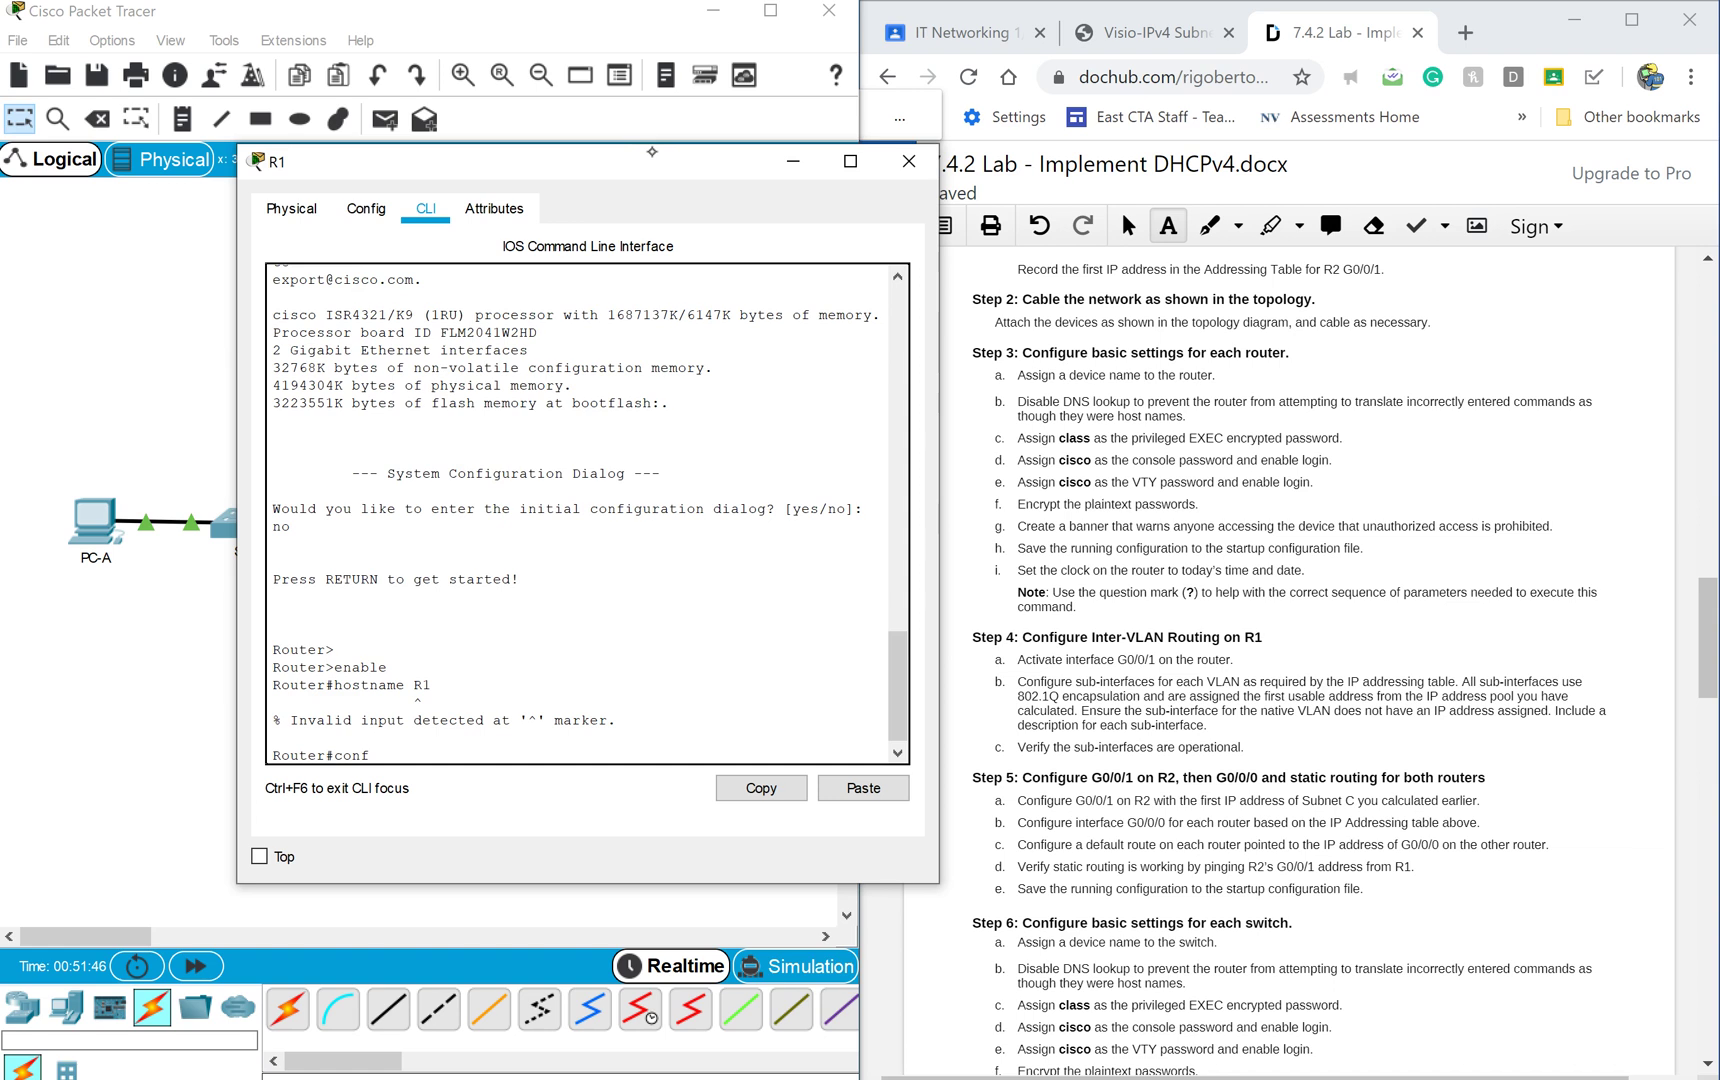
pyautogui.press('Return')
pyautogui.write('hostname R')
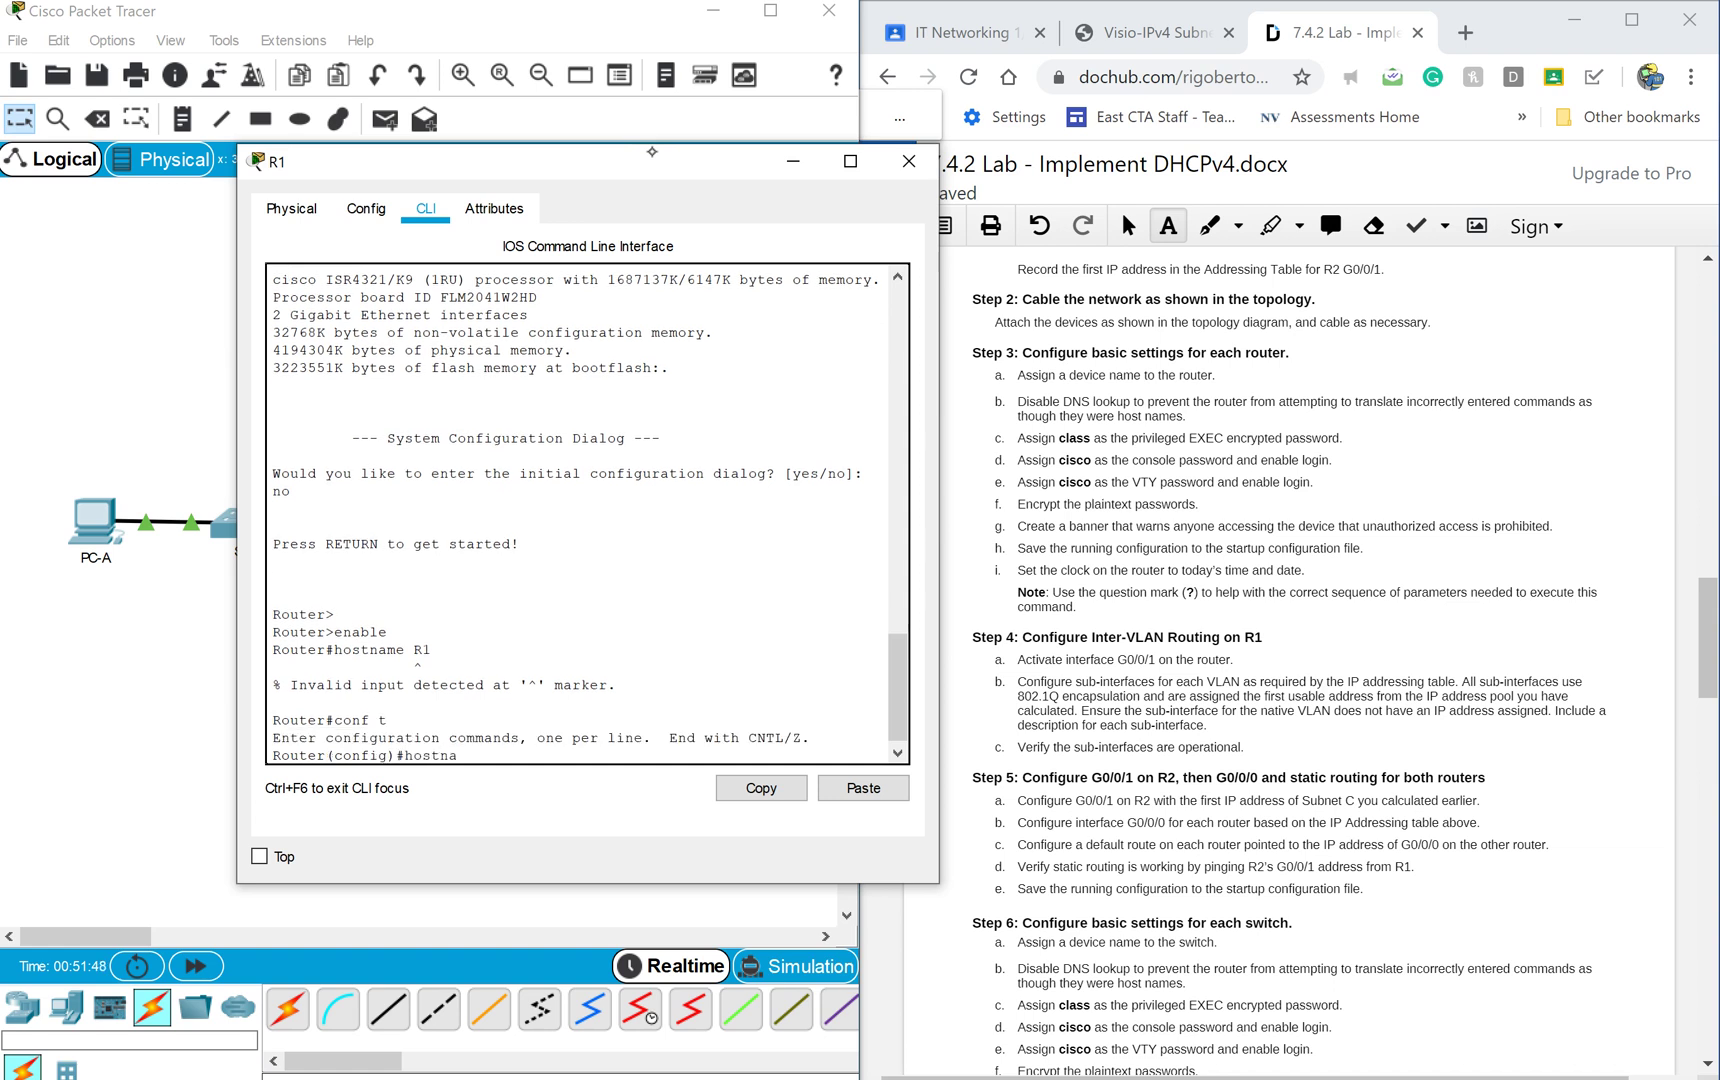
pyautogui.write('1')
pyautogui.press('Return')
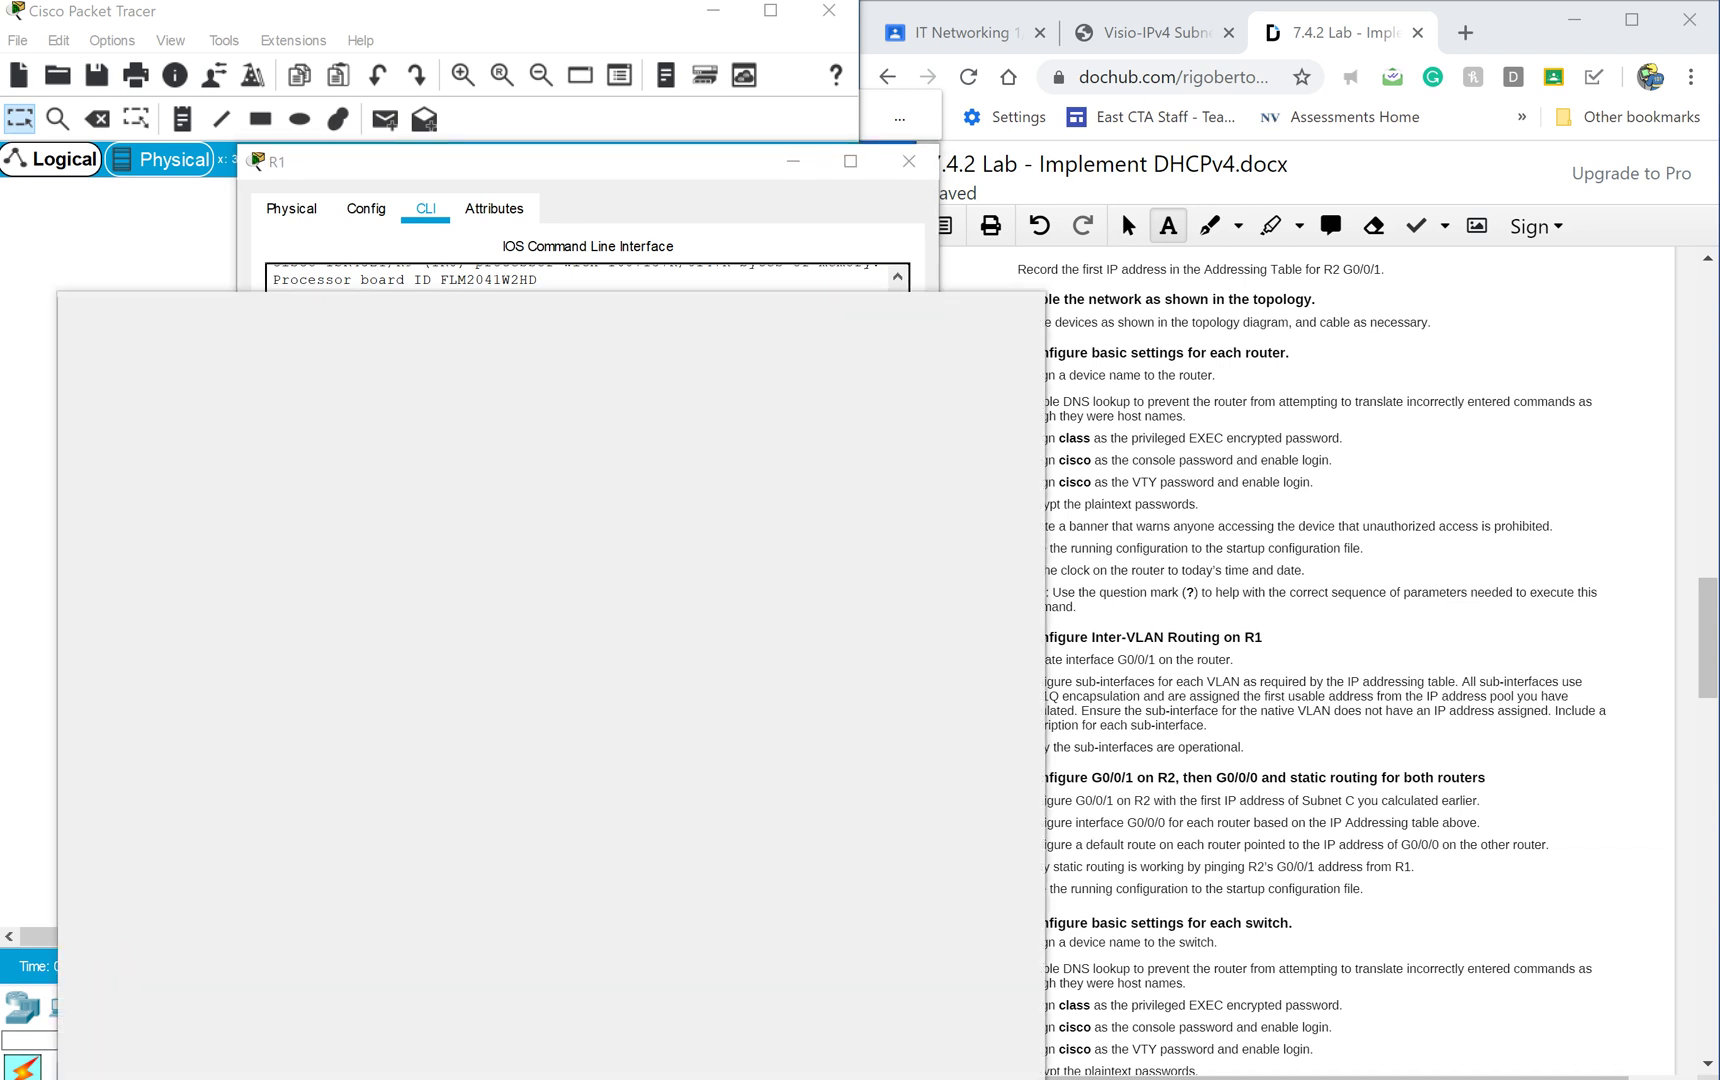
# Find and start the Windows Magnifier to enlarge the screen to 200%.
pyautogui.write('mag')
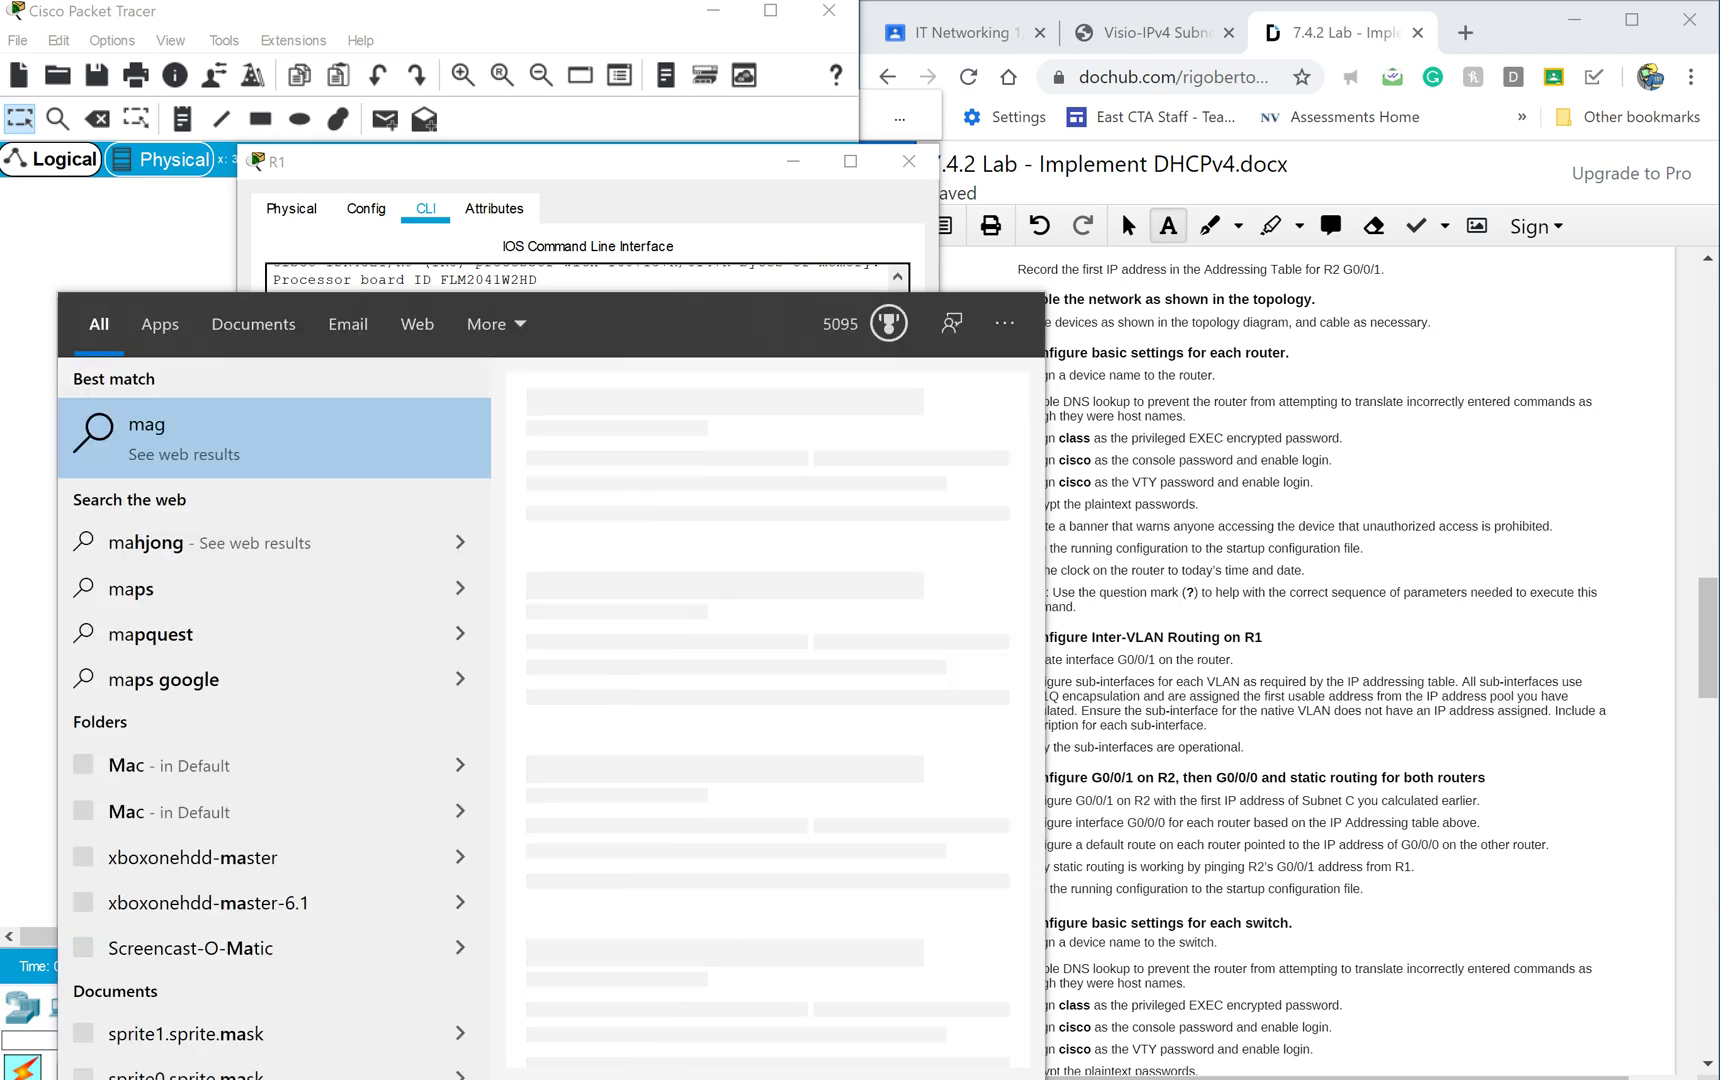
pyautogui.write('n')
pyautogui.click(278, 431)
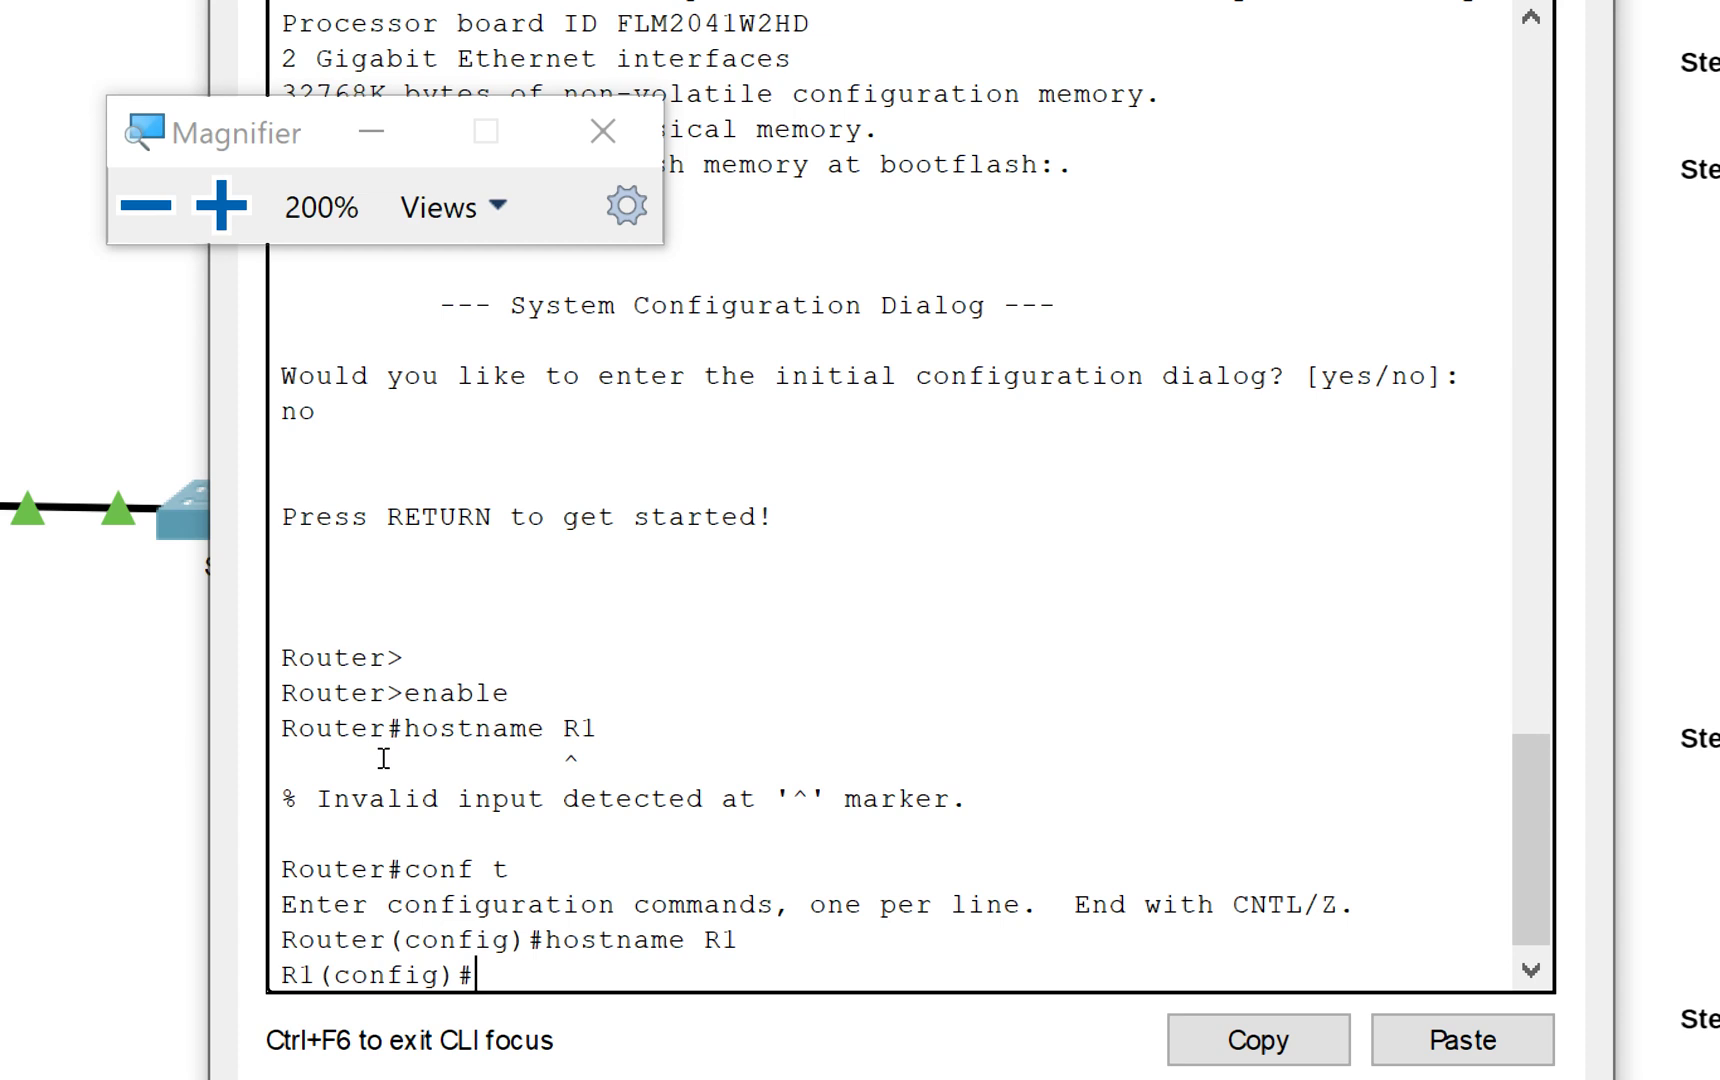
# Create subinterface g0/0/1.100 on R1 with dot1q encapsulation for VLAN 100.
pyautogui.write('int g0/0/1.100')
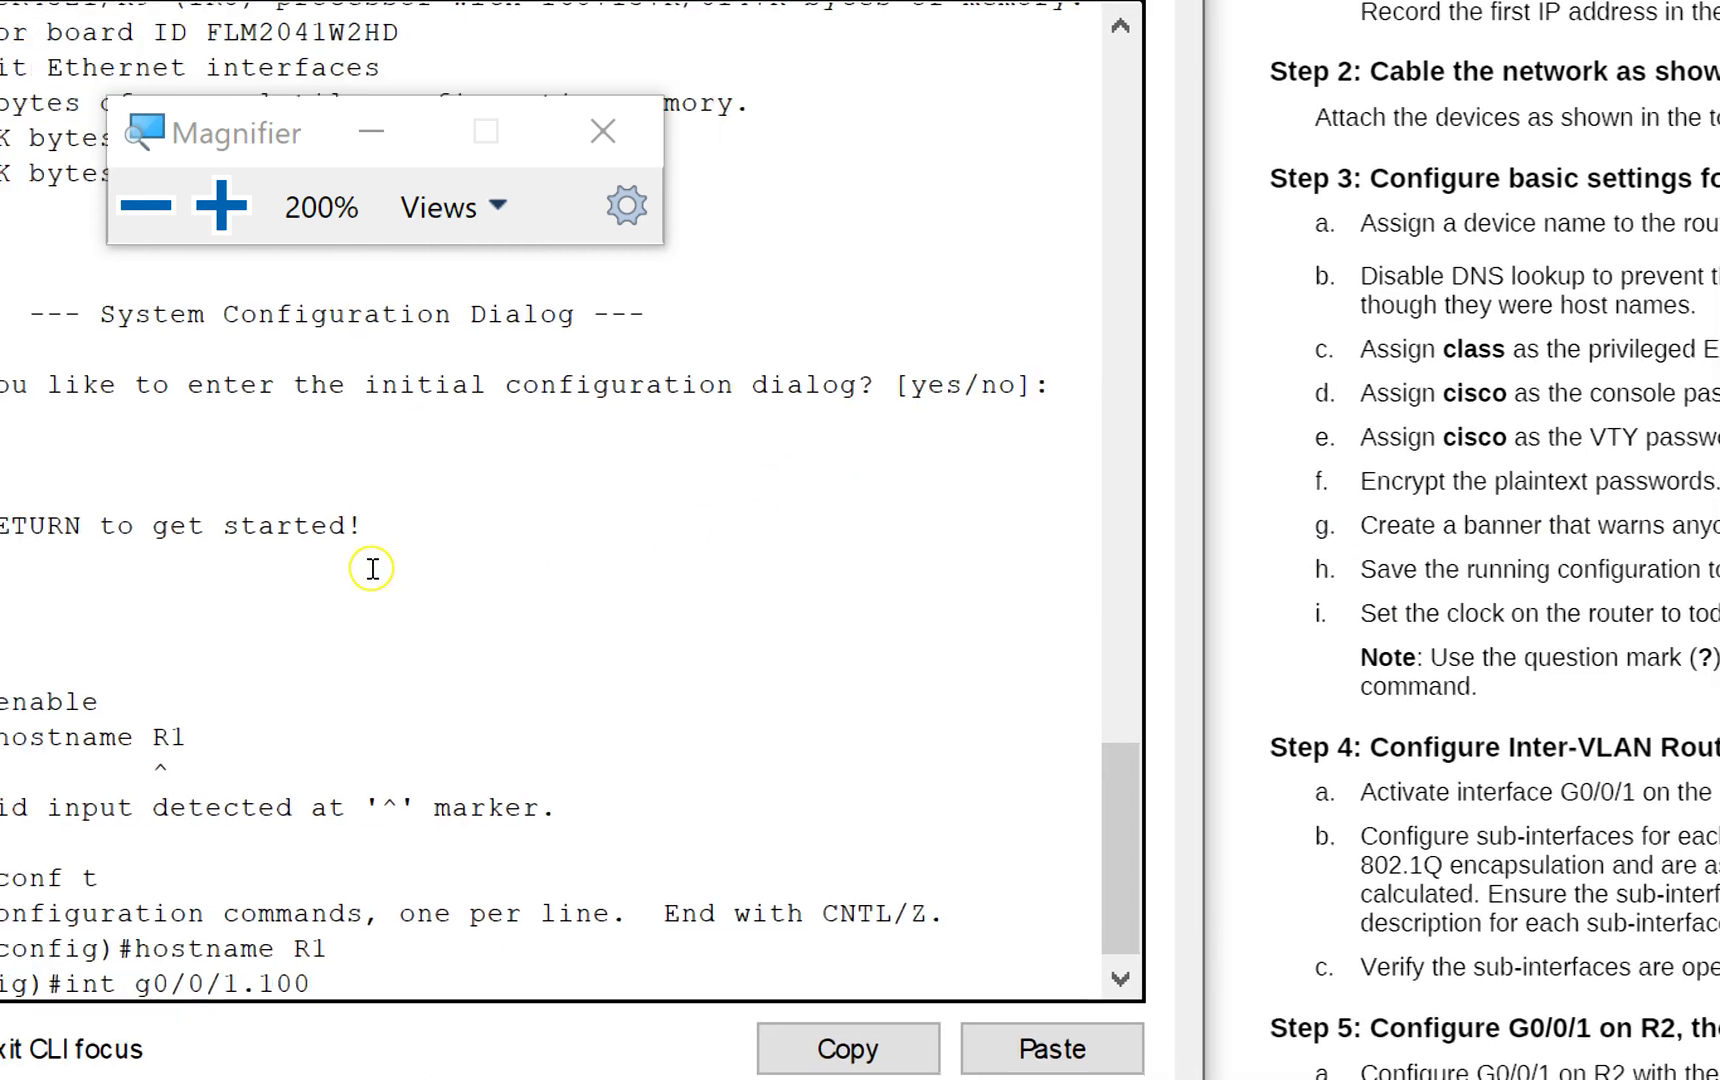
pyautogui.press('Return')
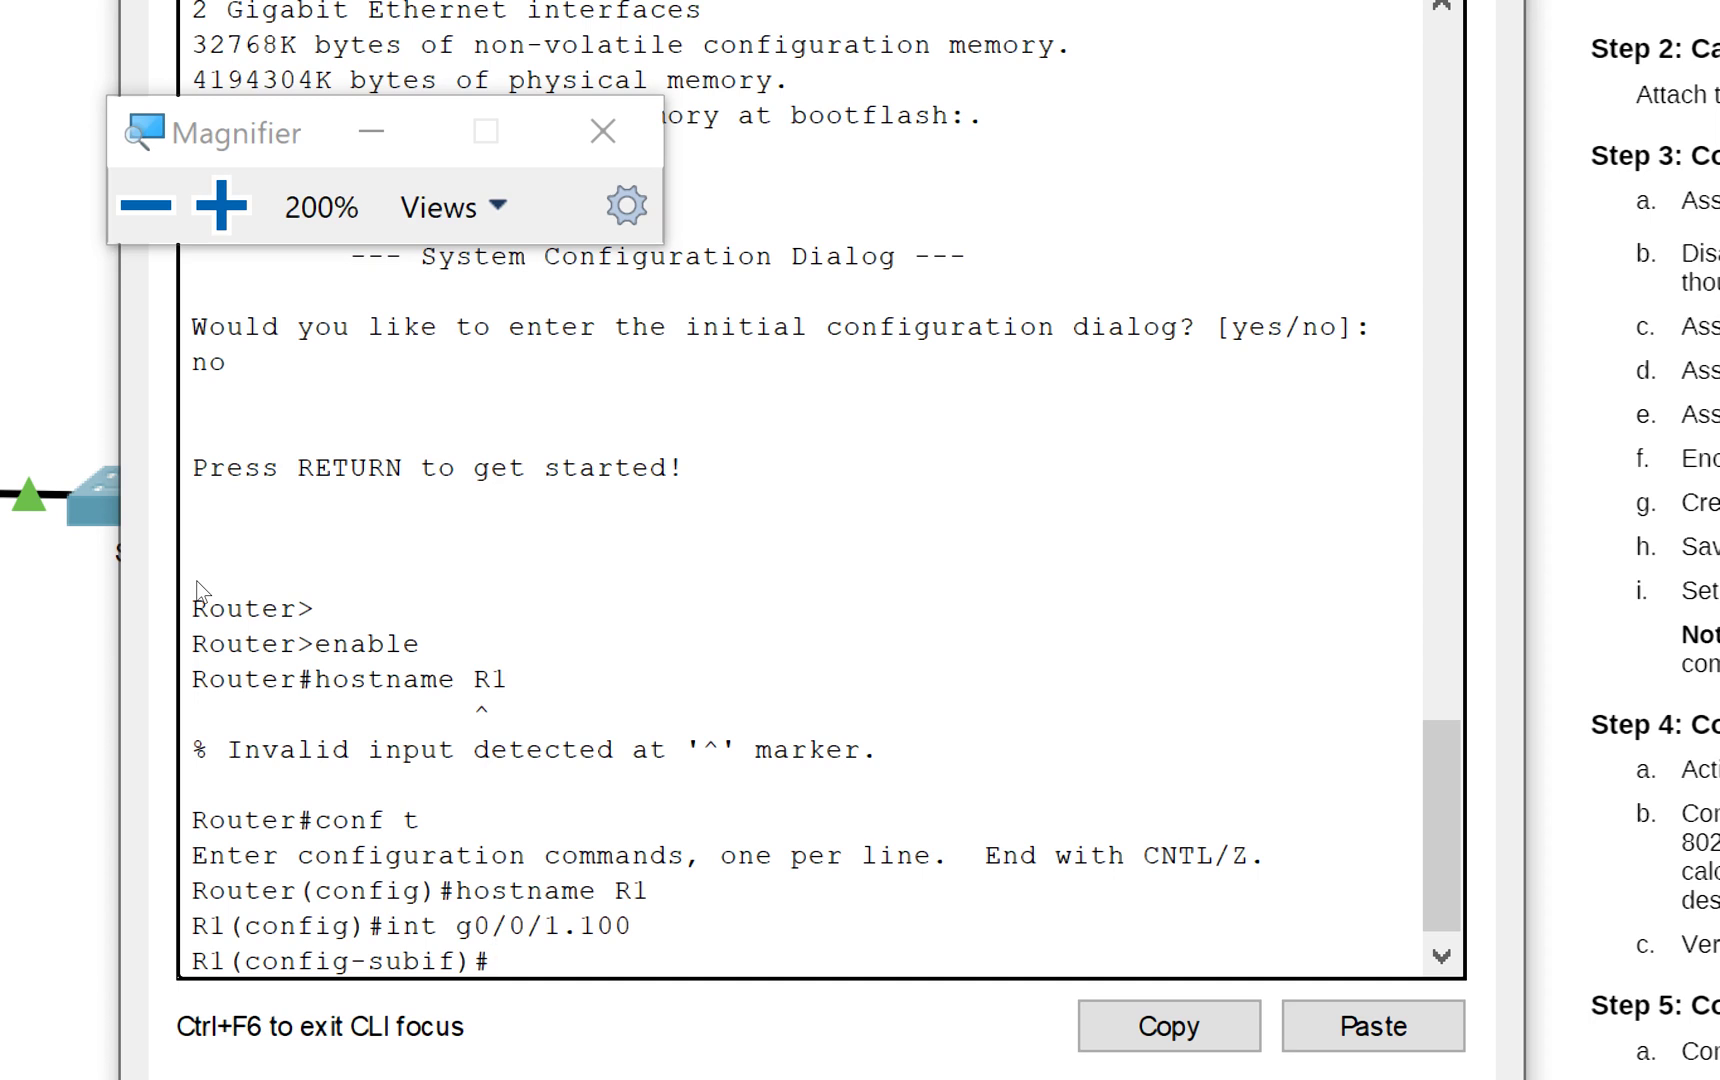
pyautogui.write('encap')
pyautogui.press('Tab')
pyautogui.write('dot1')
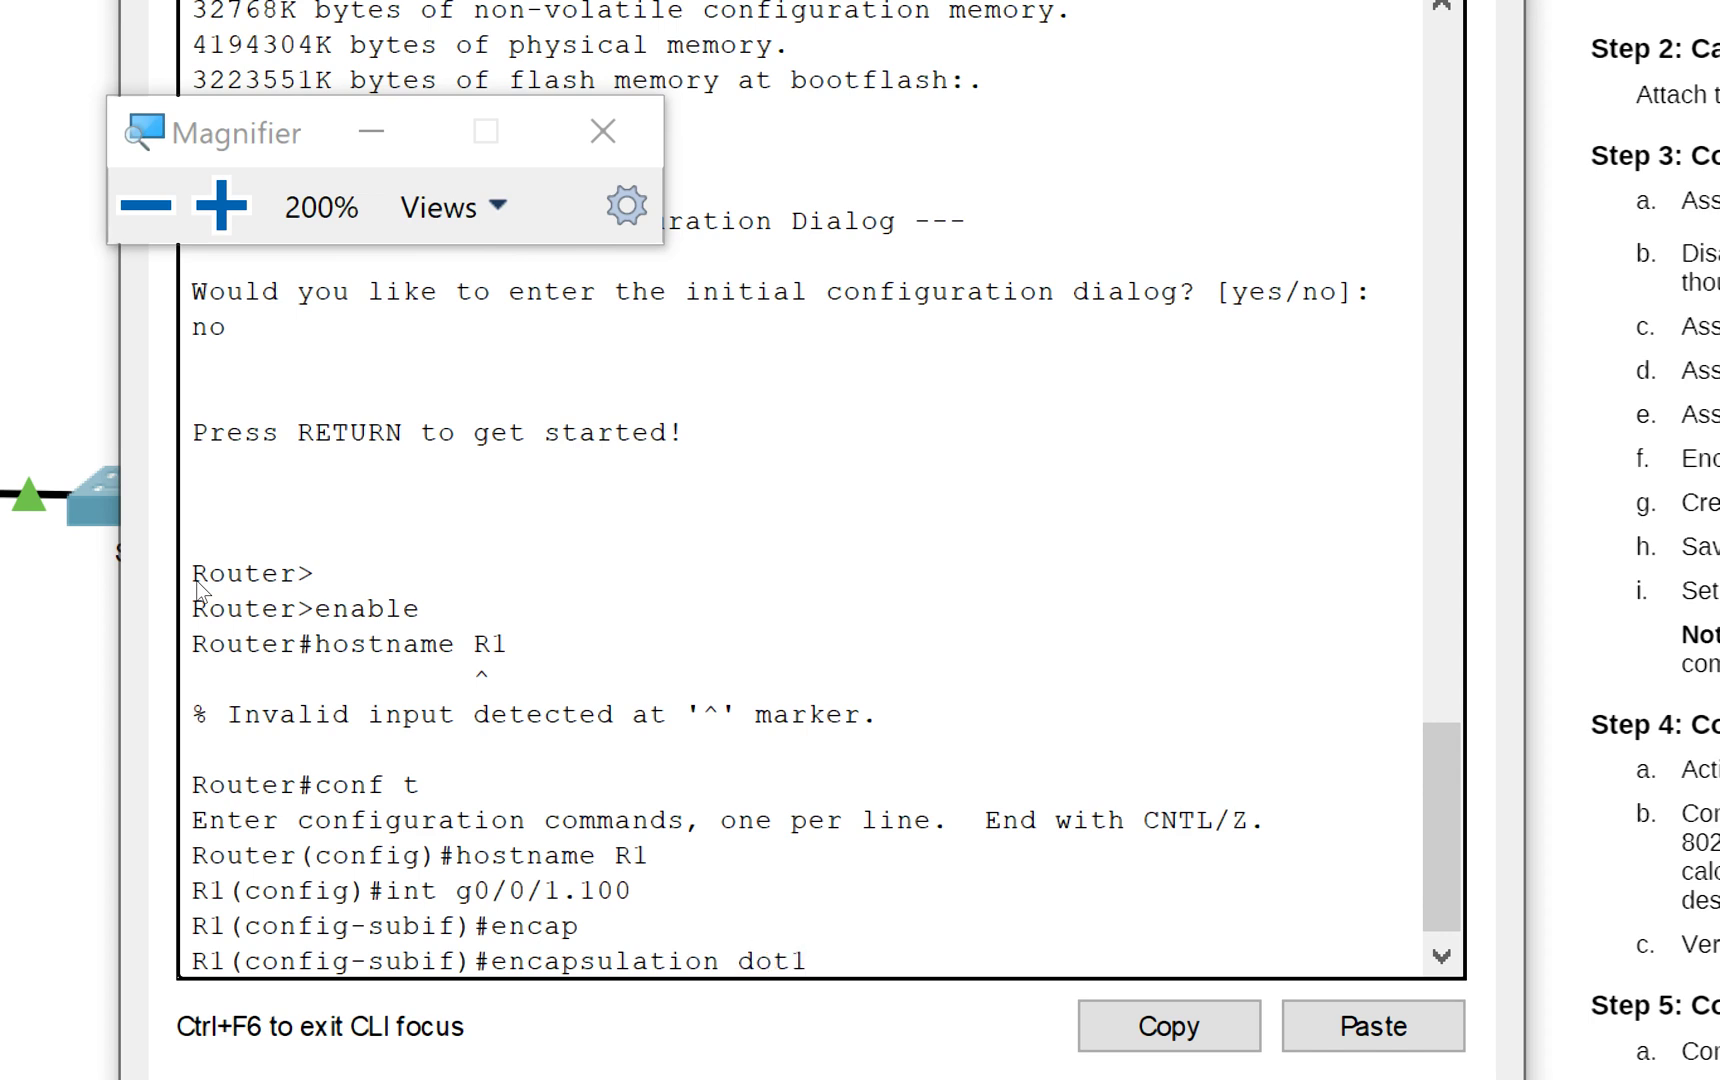
pyautogui.write('q')
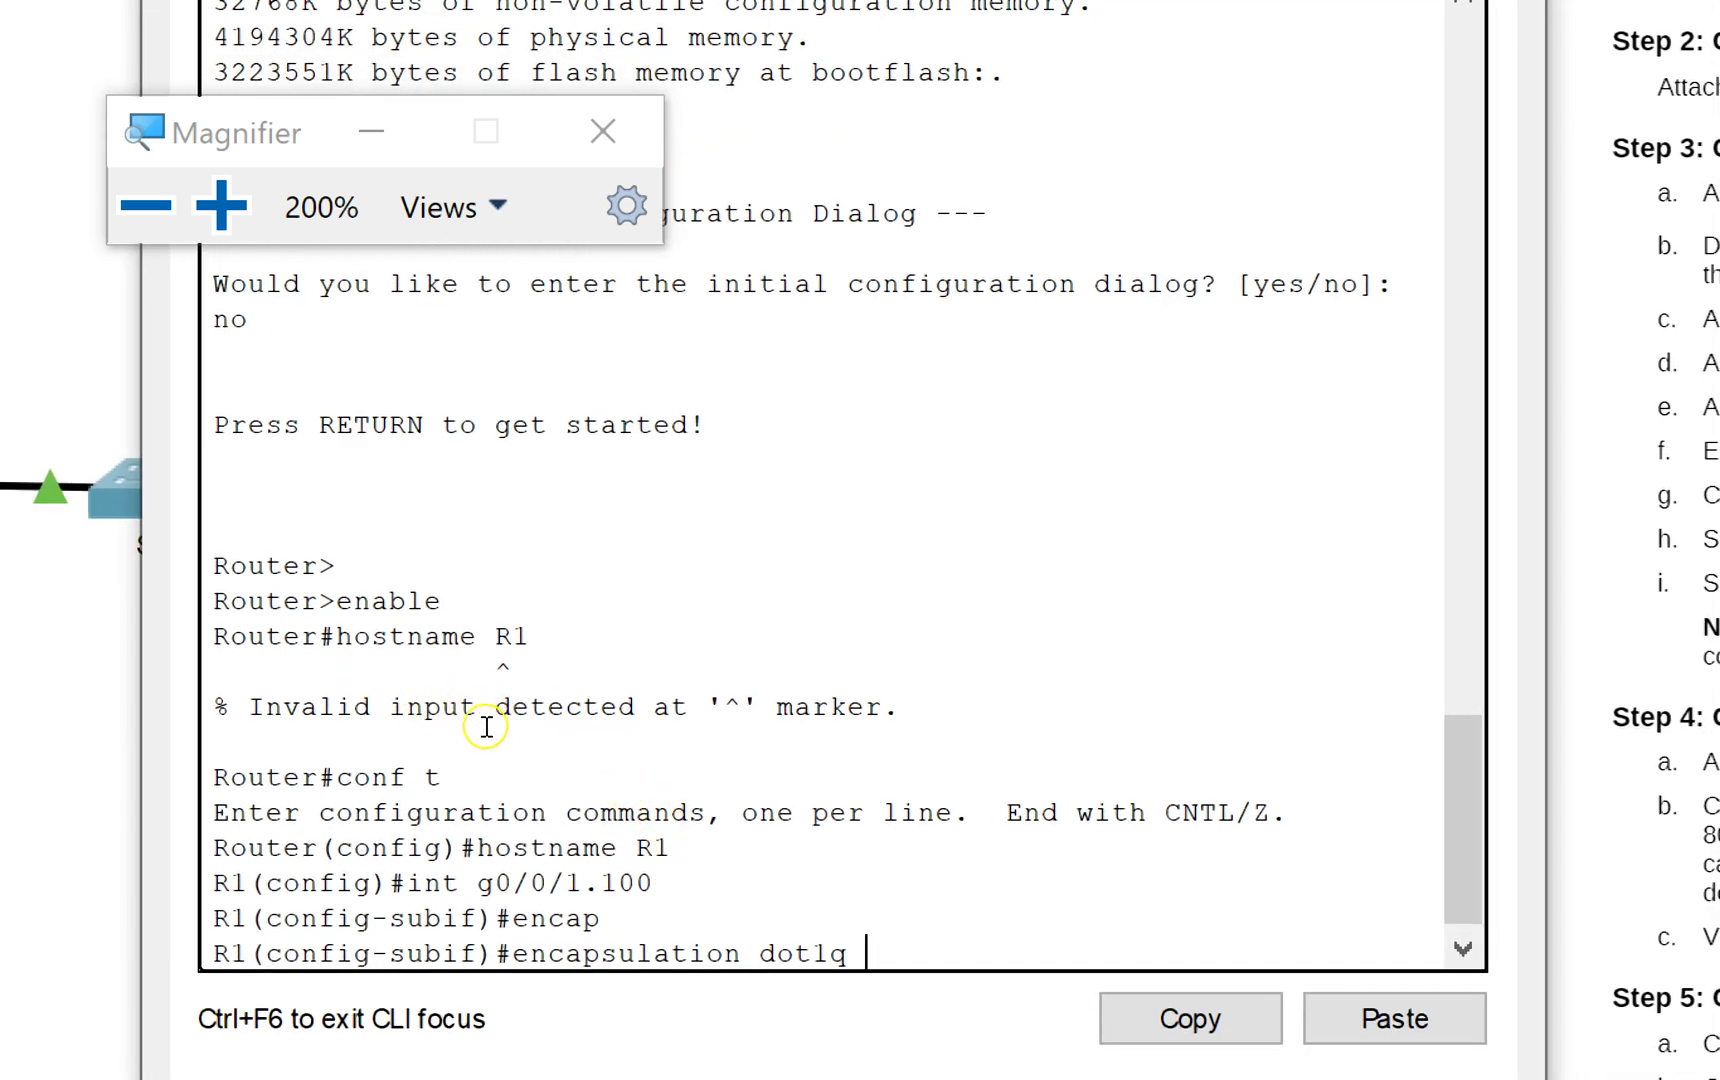
pyautogui.write('100')
pyautogui.press('Return')
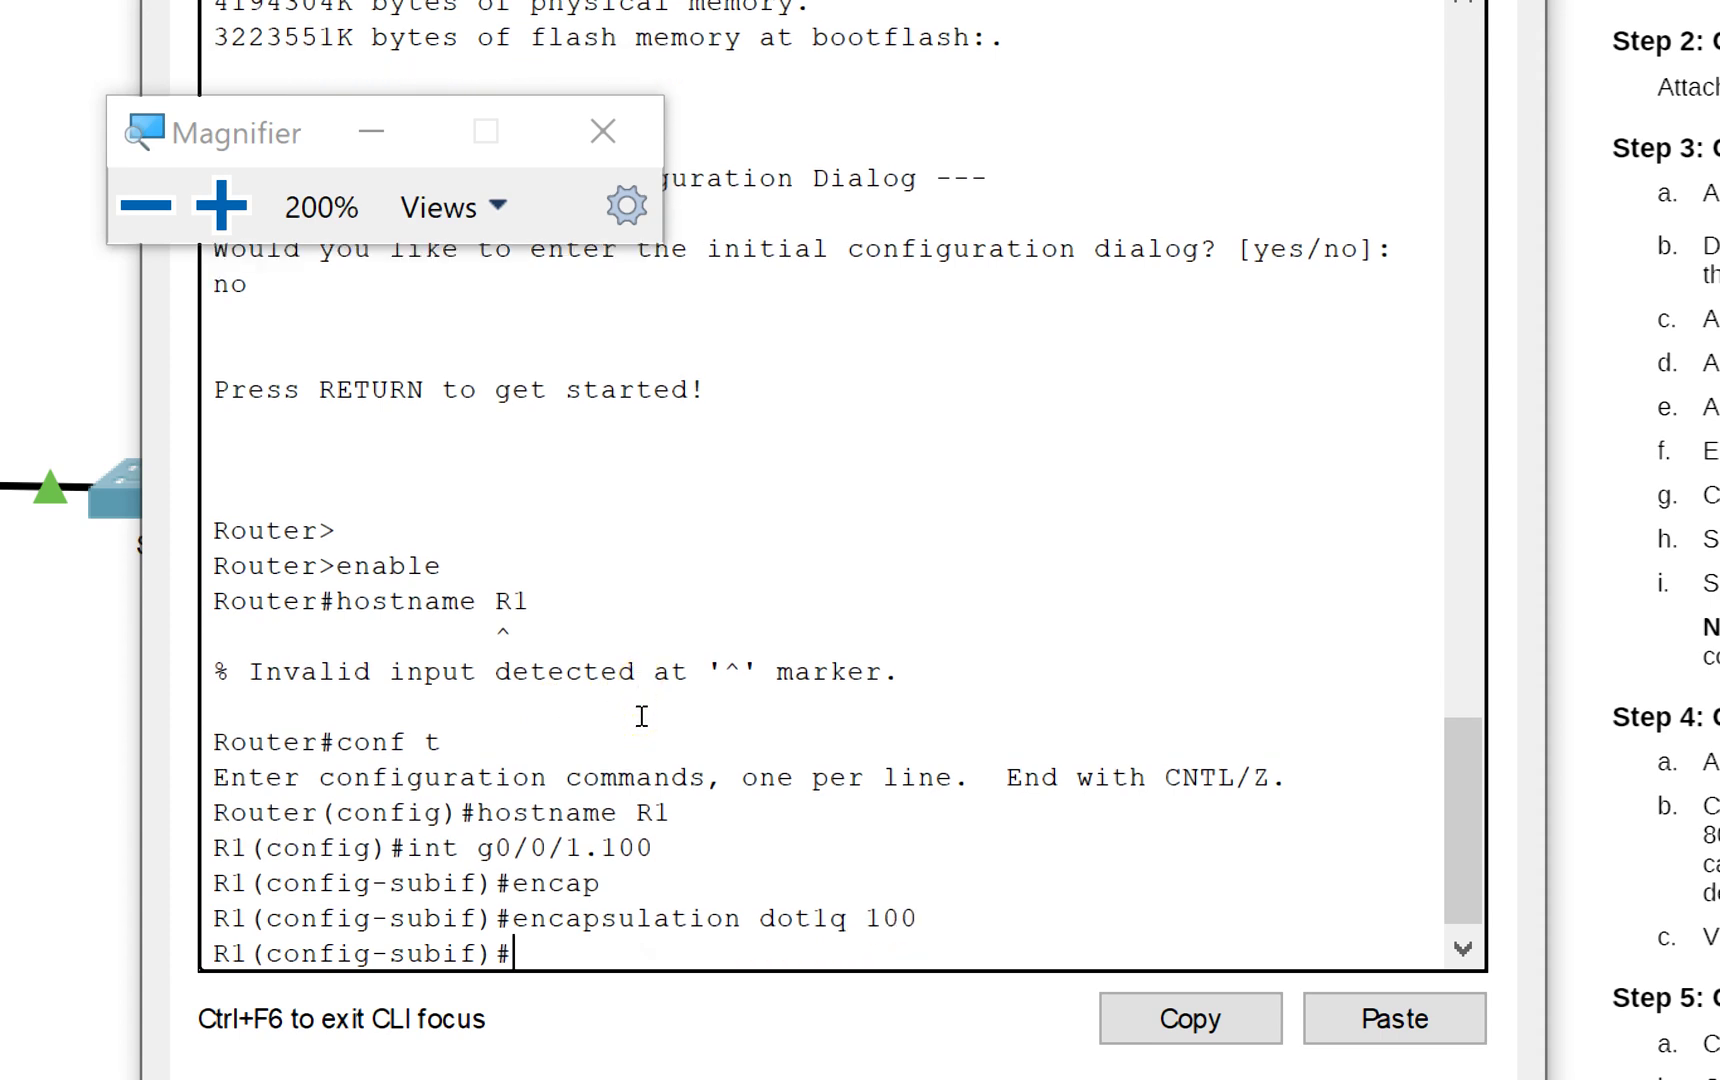
# Assign 192.168.1.1 255.255.255.192 to subinterface g0/0/1.100, checking it against the lab's addressing table, and exit the subinterface.
pyautogui.write('ipaddr')
pyautogui.press('BackSpace')
pyautogui.press('BackSpace')
pyautogui.press('BackSpace')
pyautogui.press('BackSpace')
pyautogui.write('address 192.16')
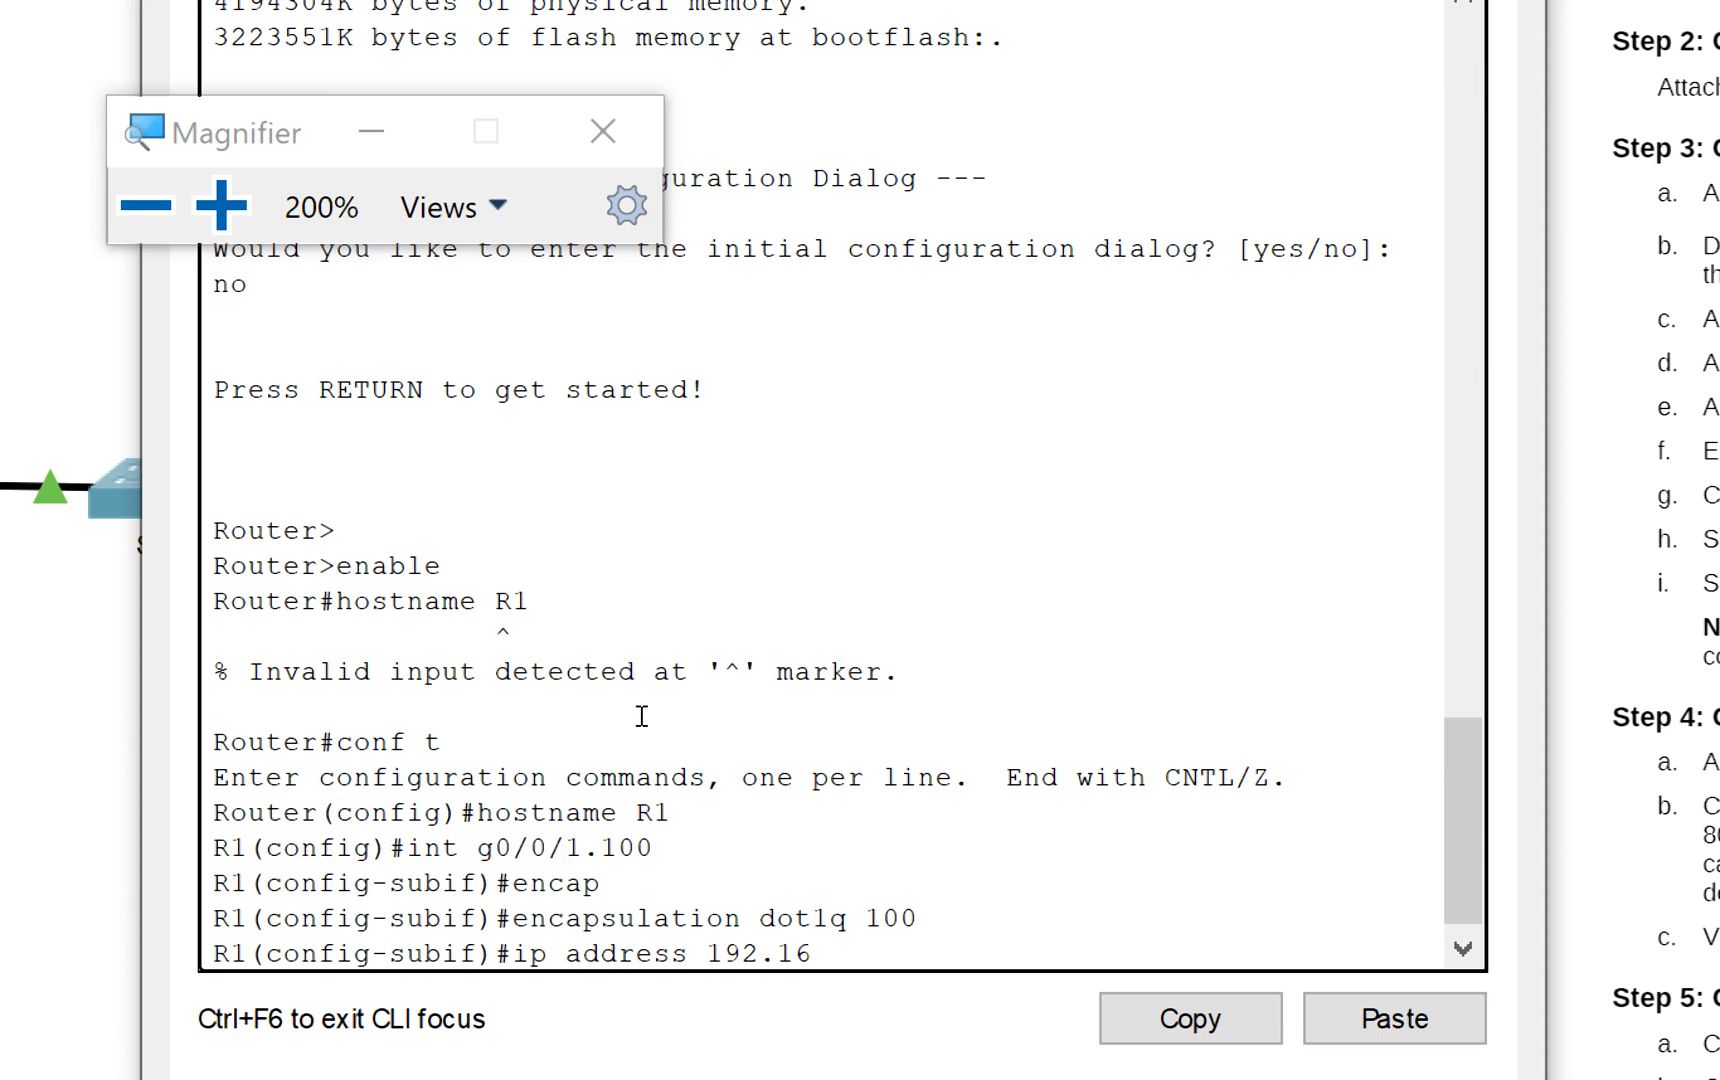
pyautogui.write('8.1.1 255.255.255.')
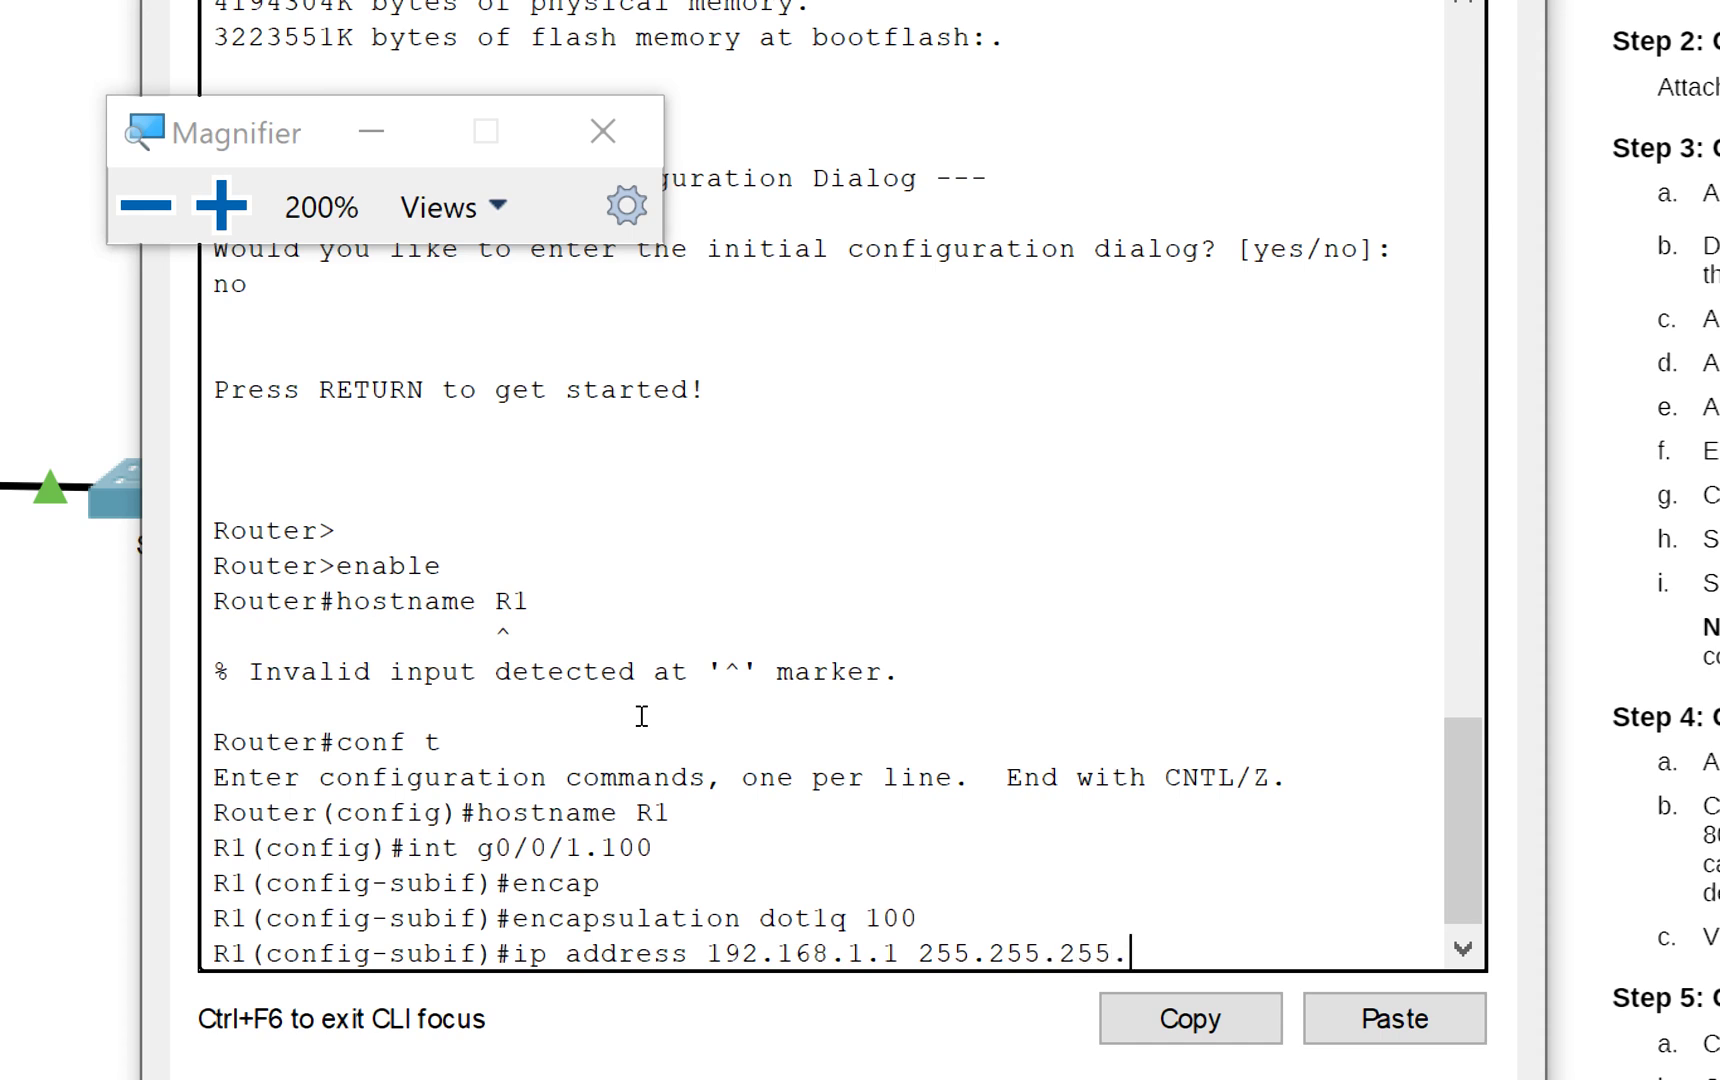
pyautogui.write('192')
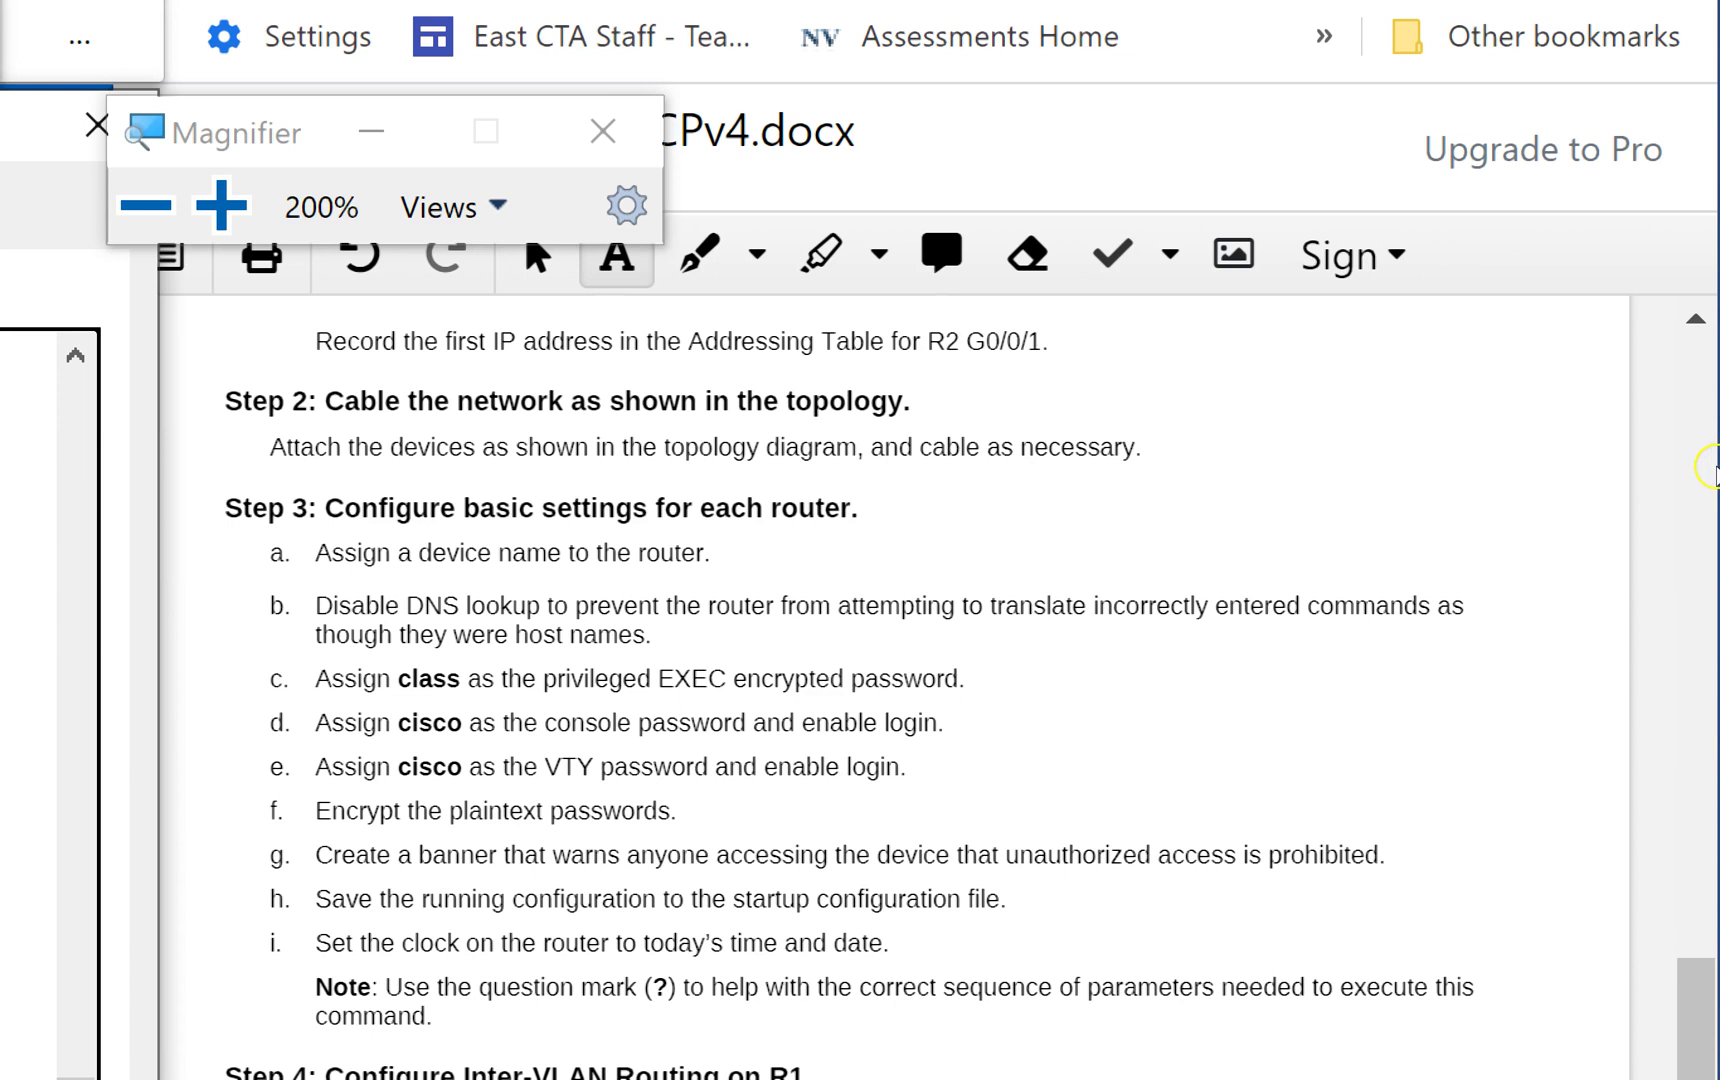
pyautogui.click(1713, 602)
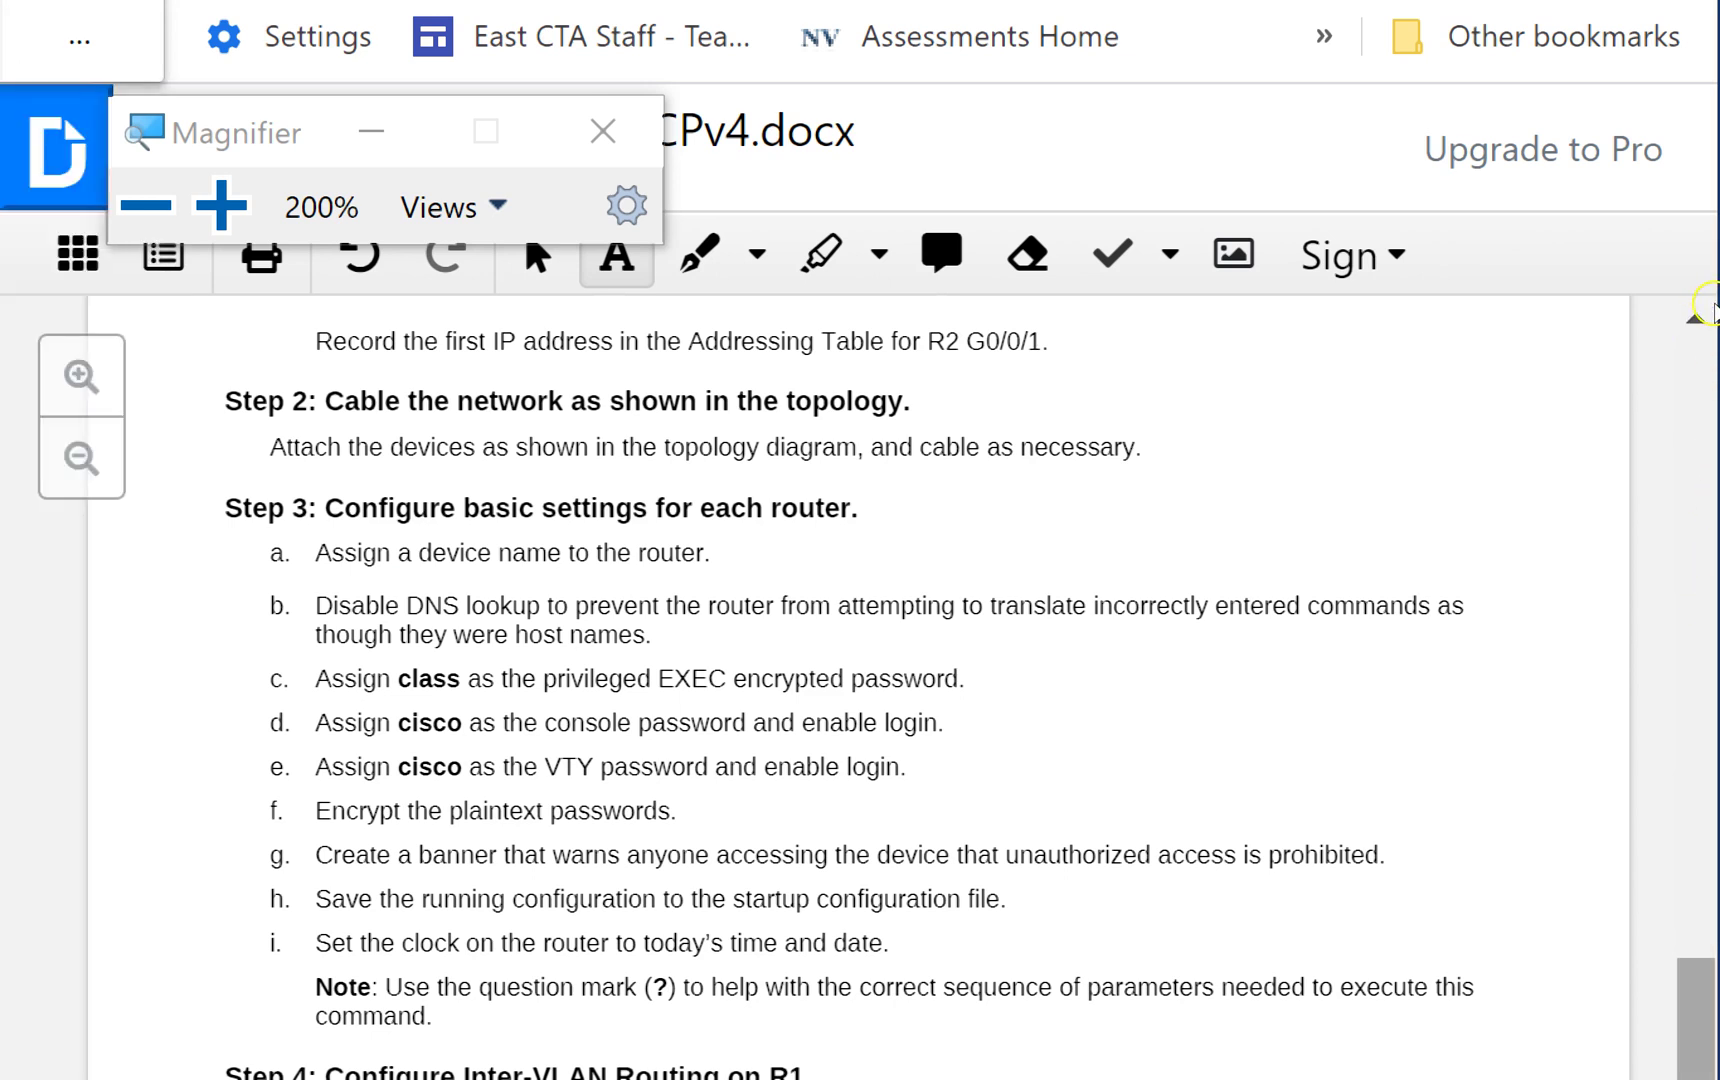
pyautogui.scroll(10, 1711, 305)
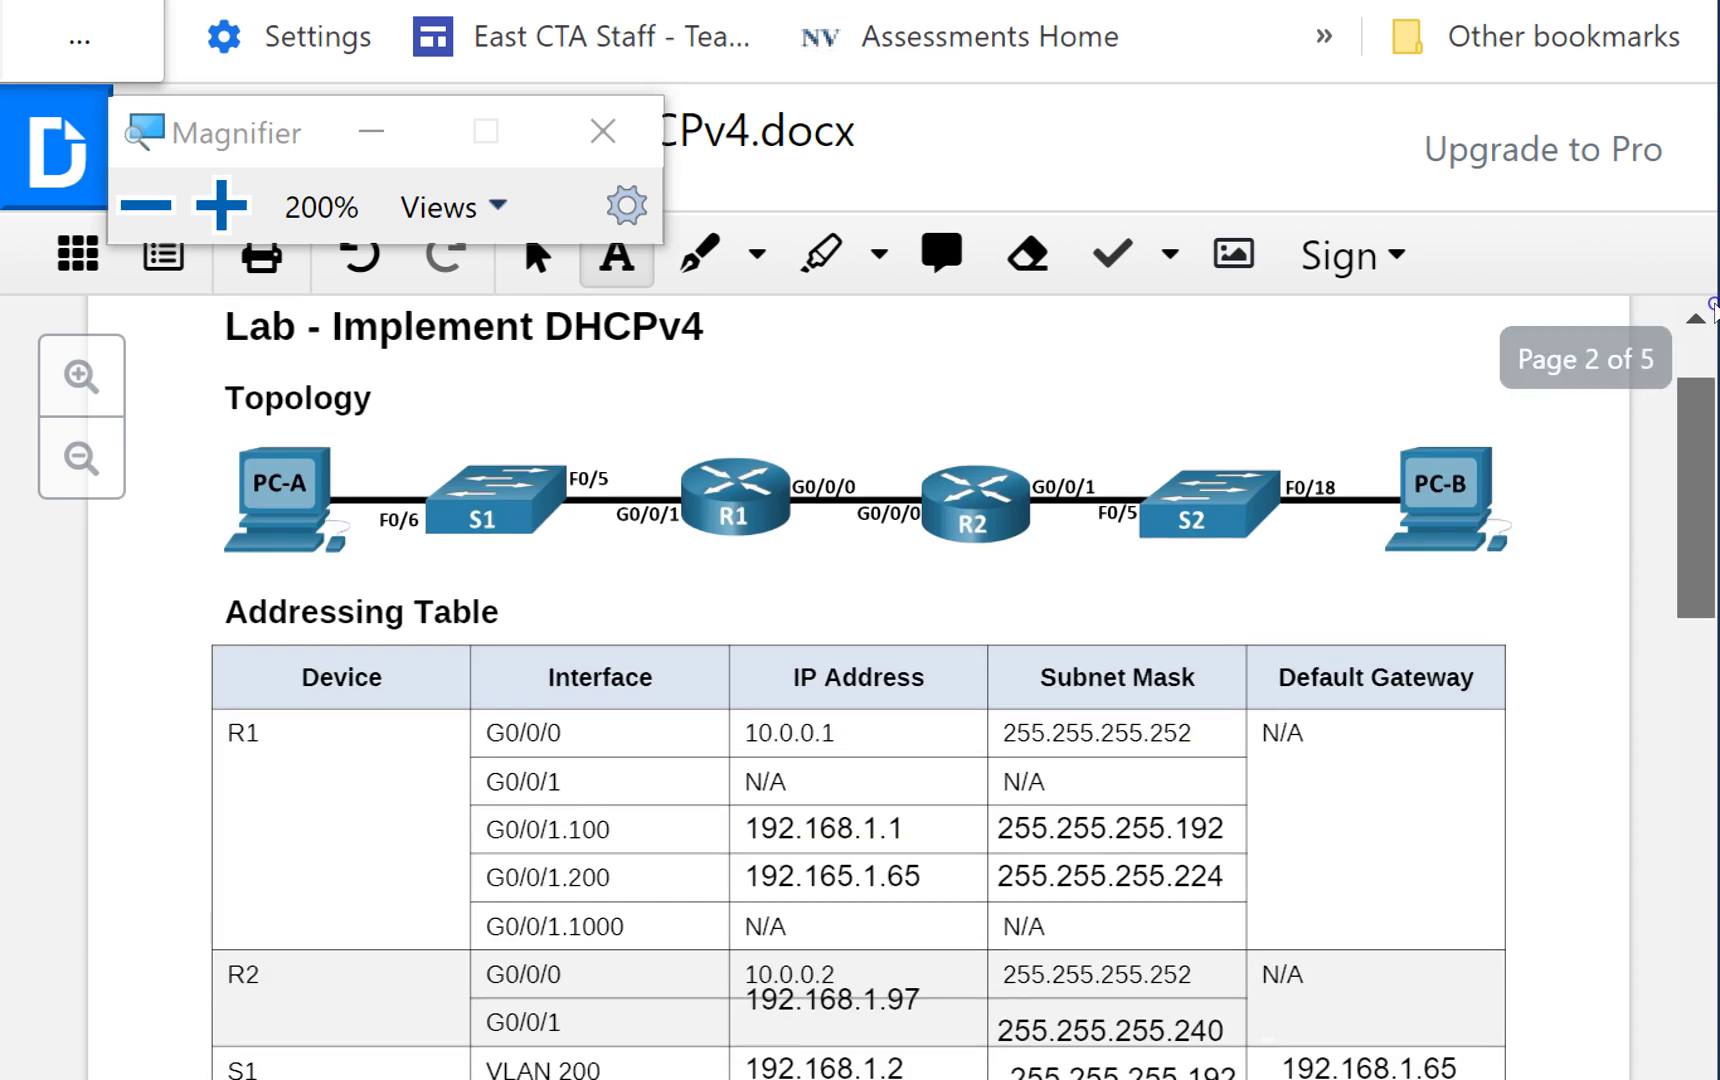
pyautogui.scroll(-3, 1711, 340)
pyautogui.scroll(-3, 1711, 340)
pyautogui.scroll(3, 1710, 336)
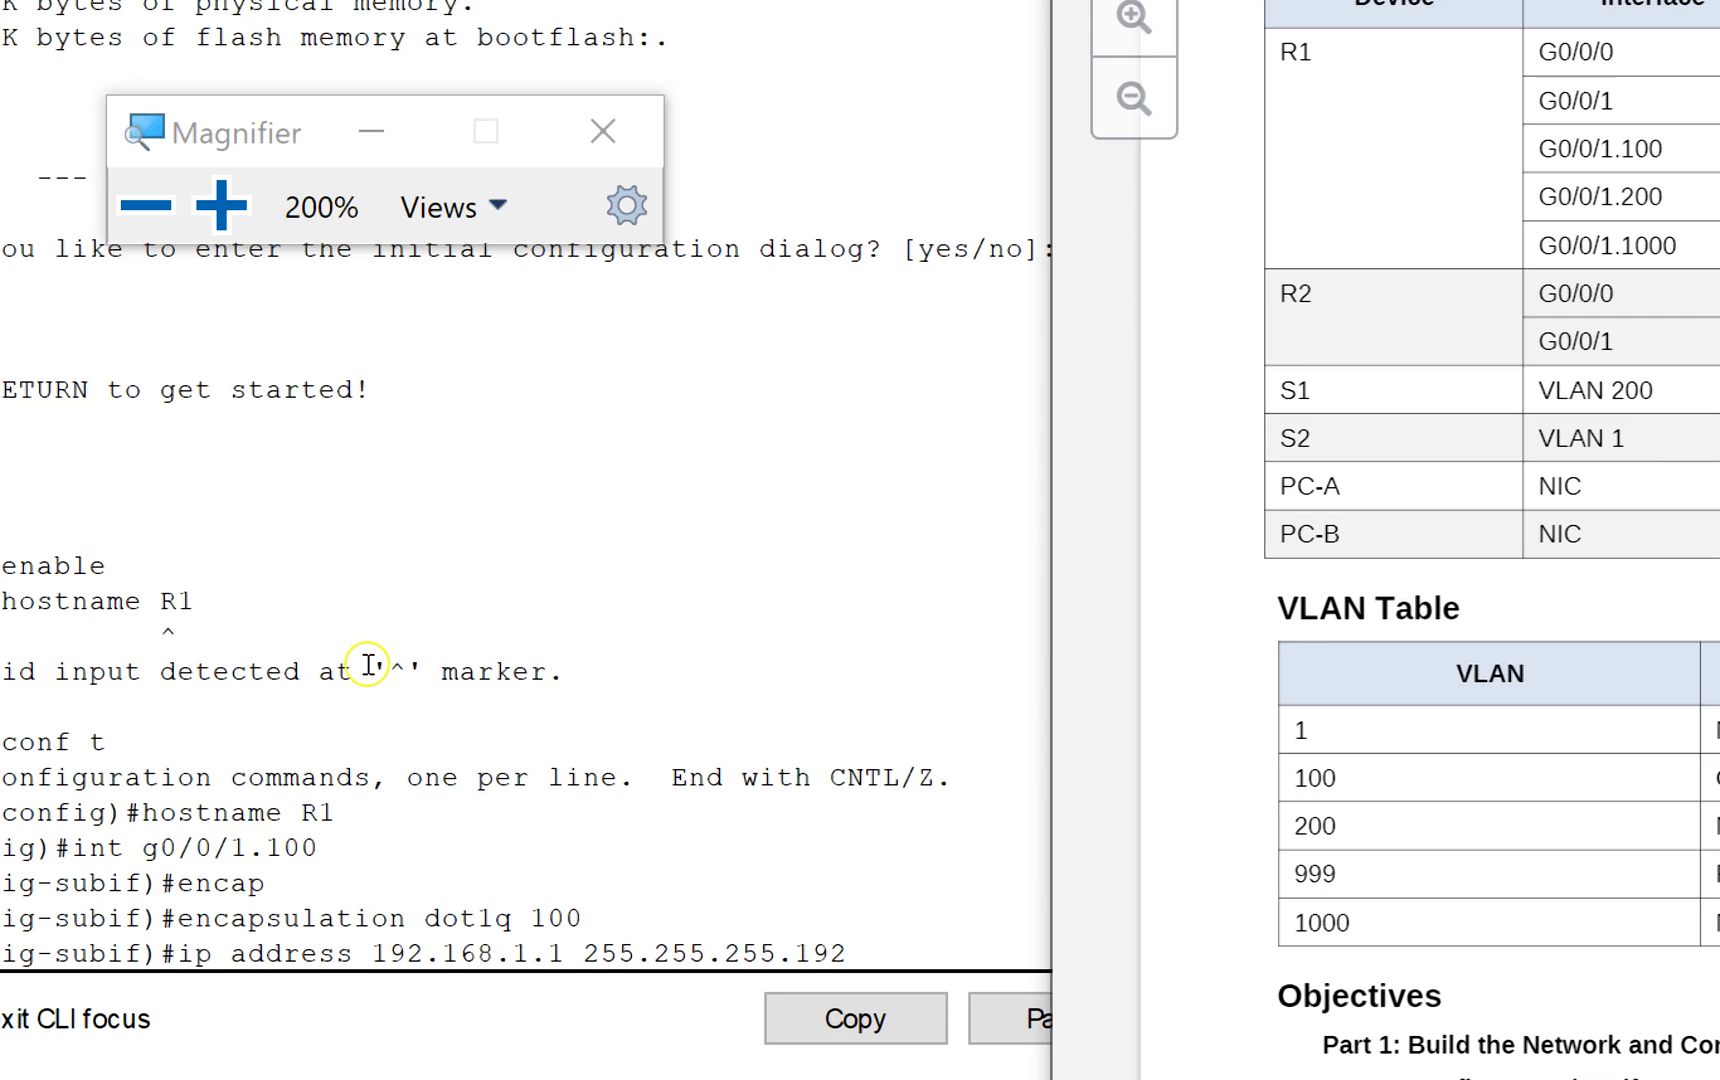
pyautogui.click(672, 737)
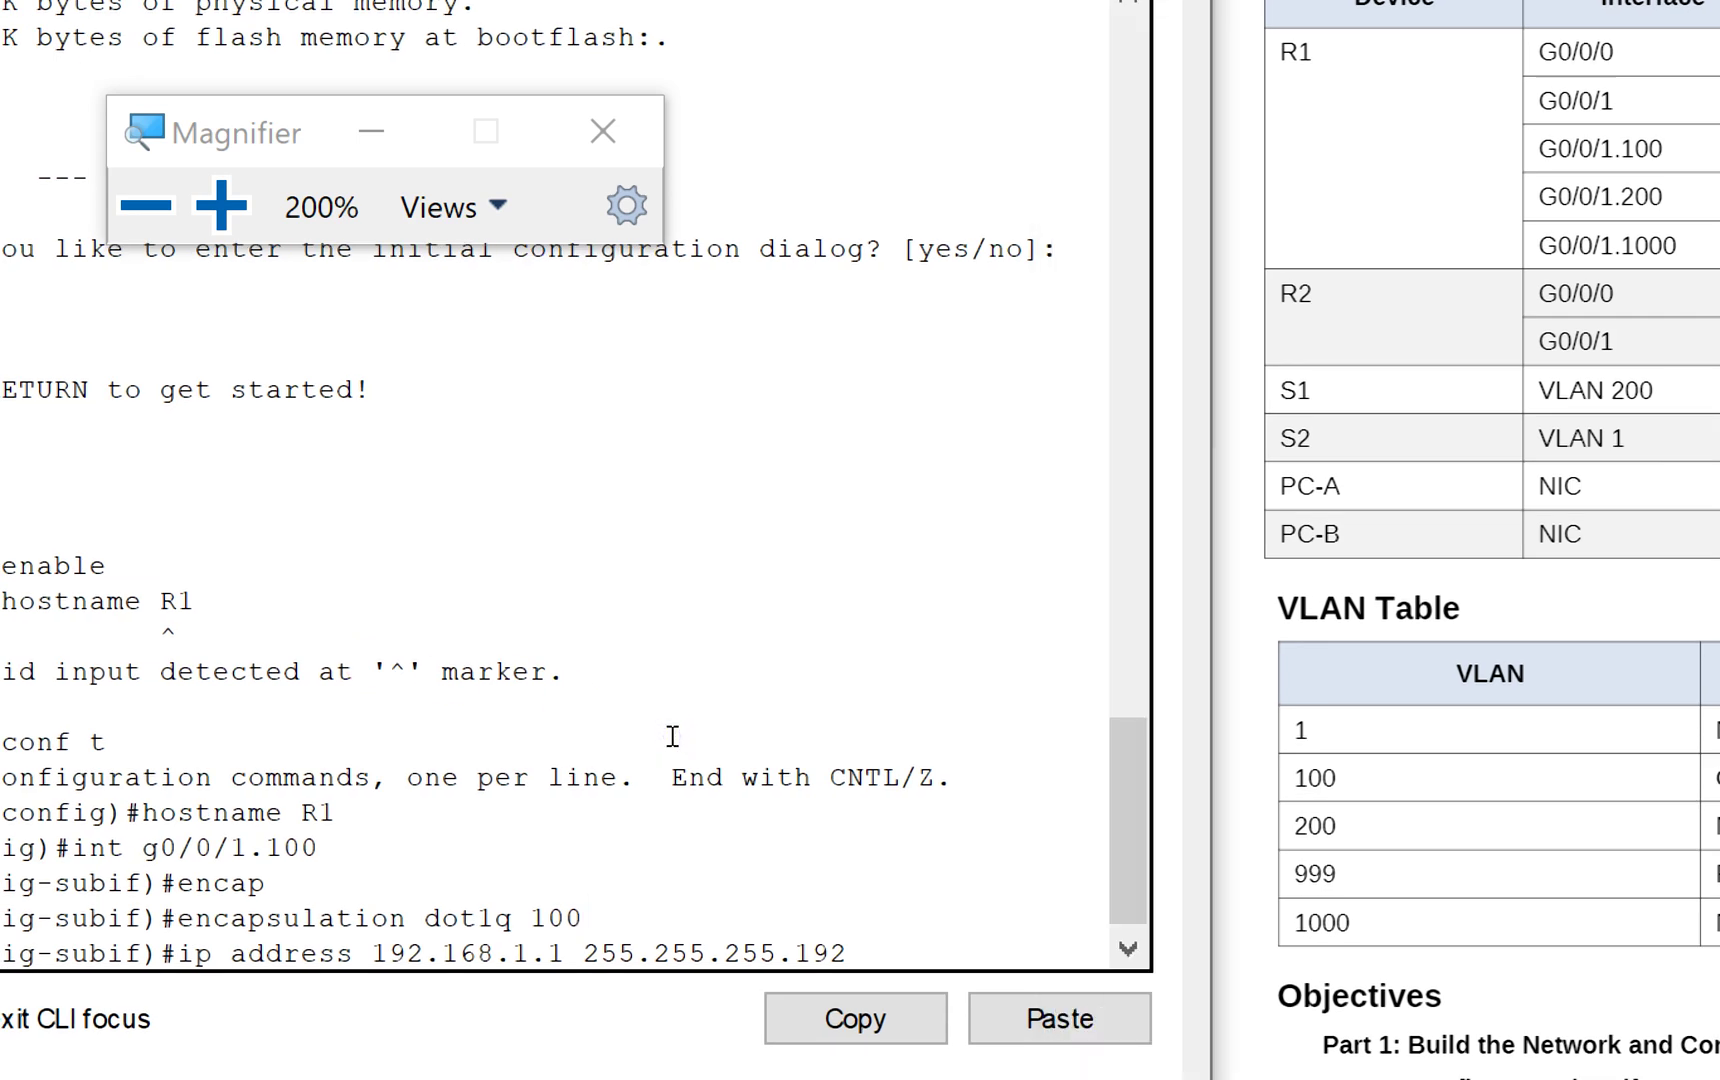
pyautogui.press('Return')
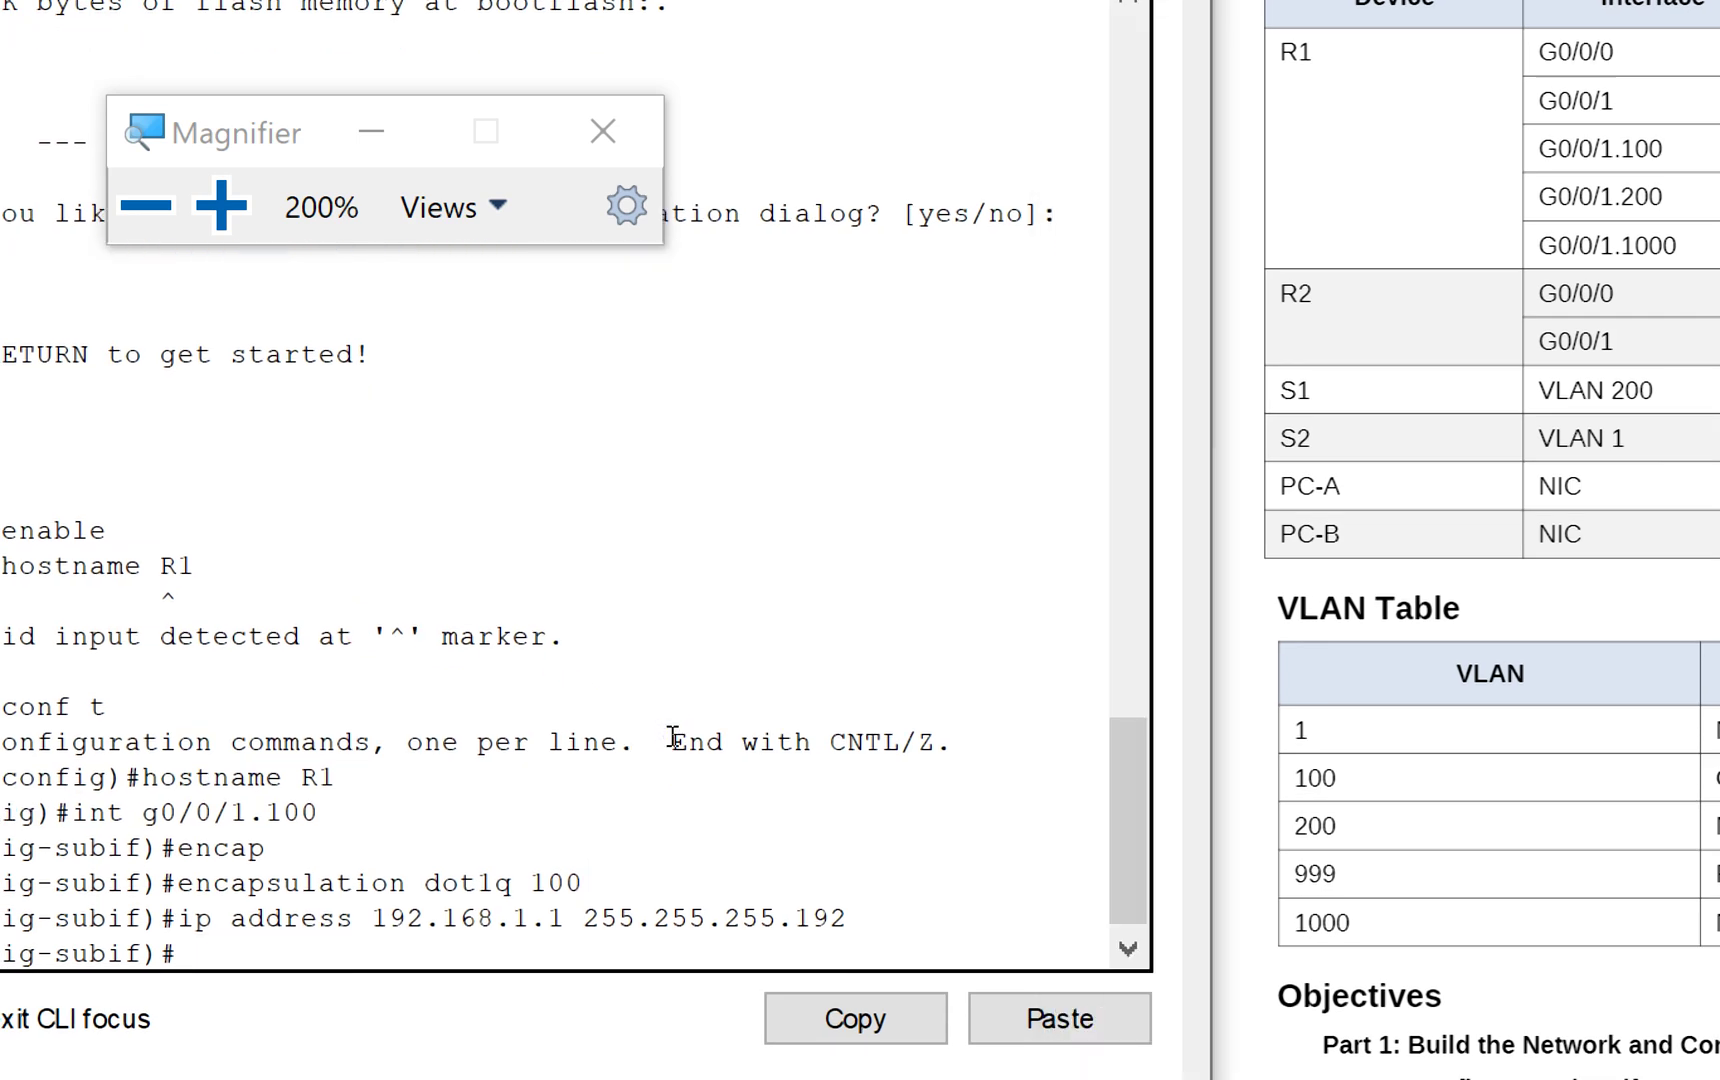
pyautogui.write('exit')
pyautogui.press('Return')
# Create subinterface g0/0/1.200 on R1 with dot1q encapsulation for VLAN 200.
pyautogui.write('en')
pyautogui.press('BackSpace')
pyautogui.press('BackSpace')
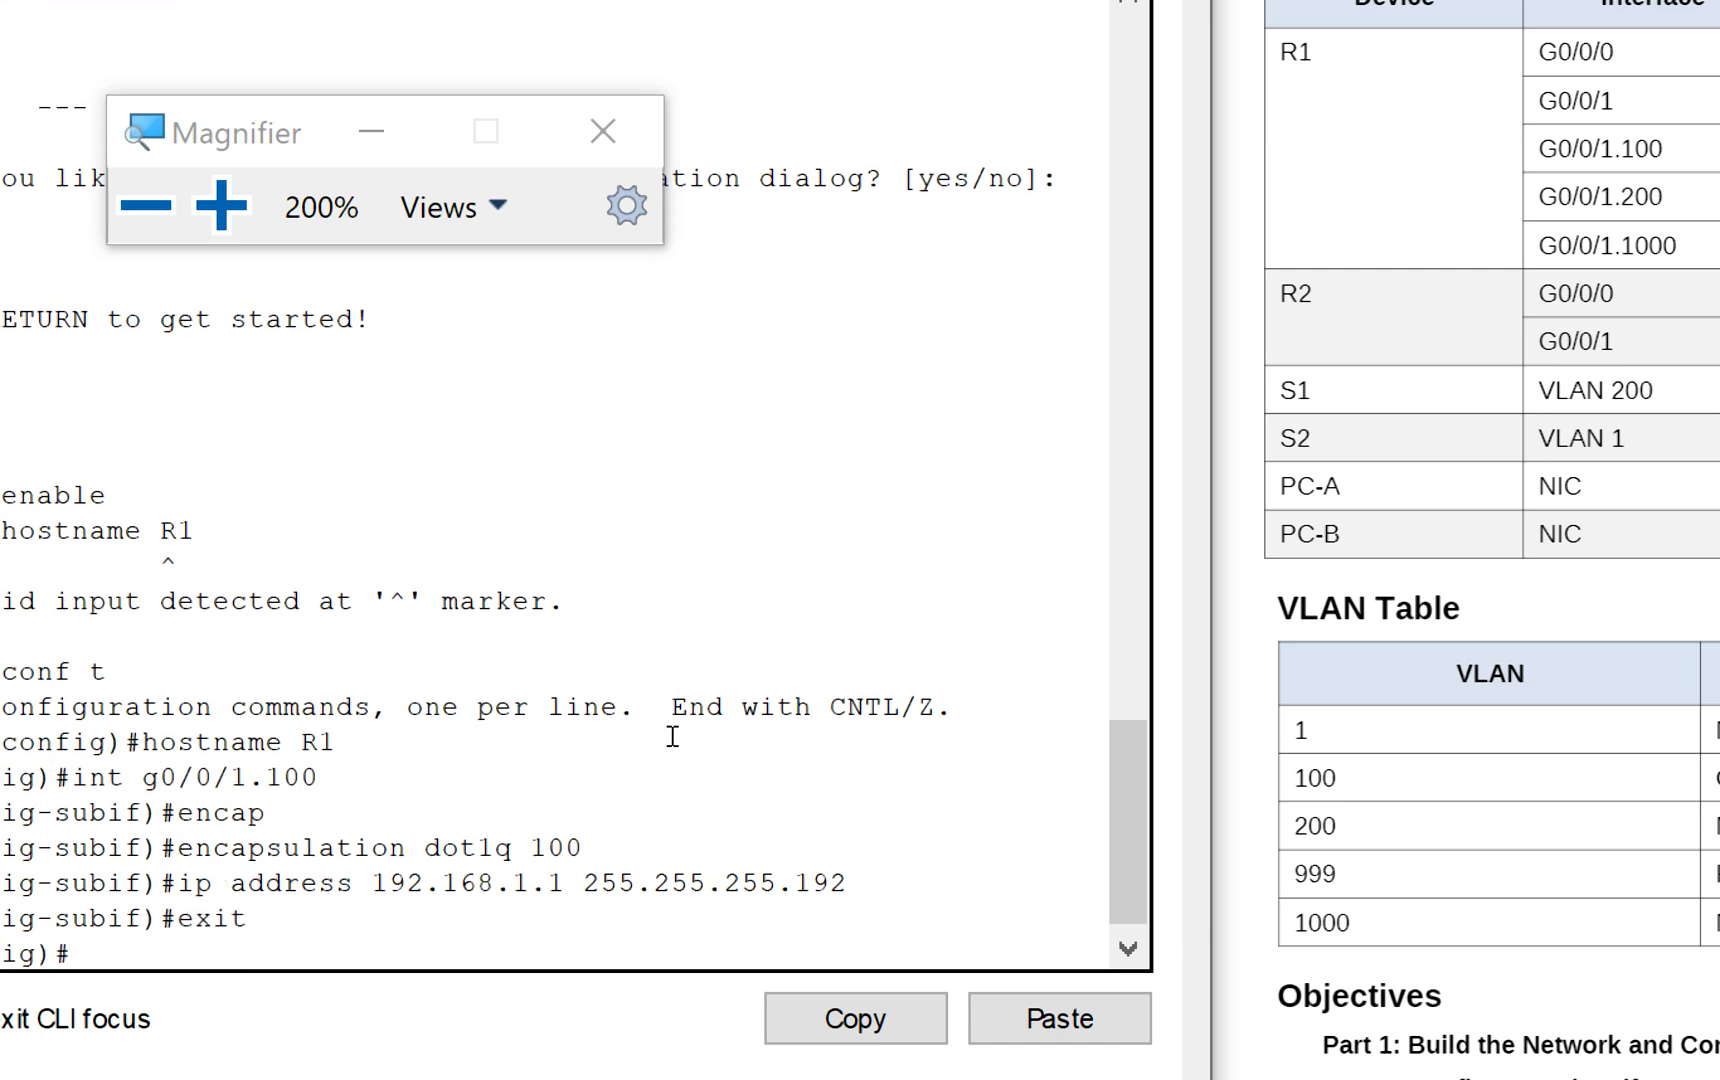
pyautogui.write('int g0/0/1.200')
pyautogui.press('Return')
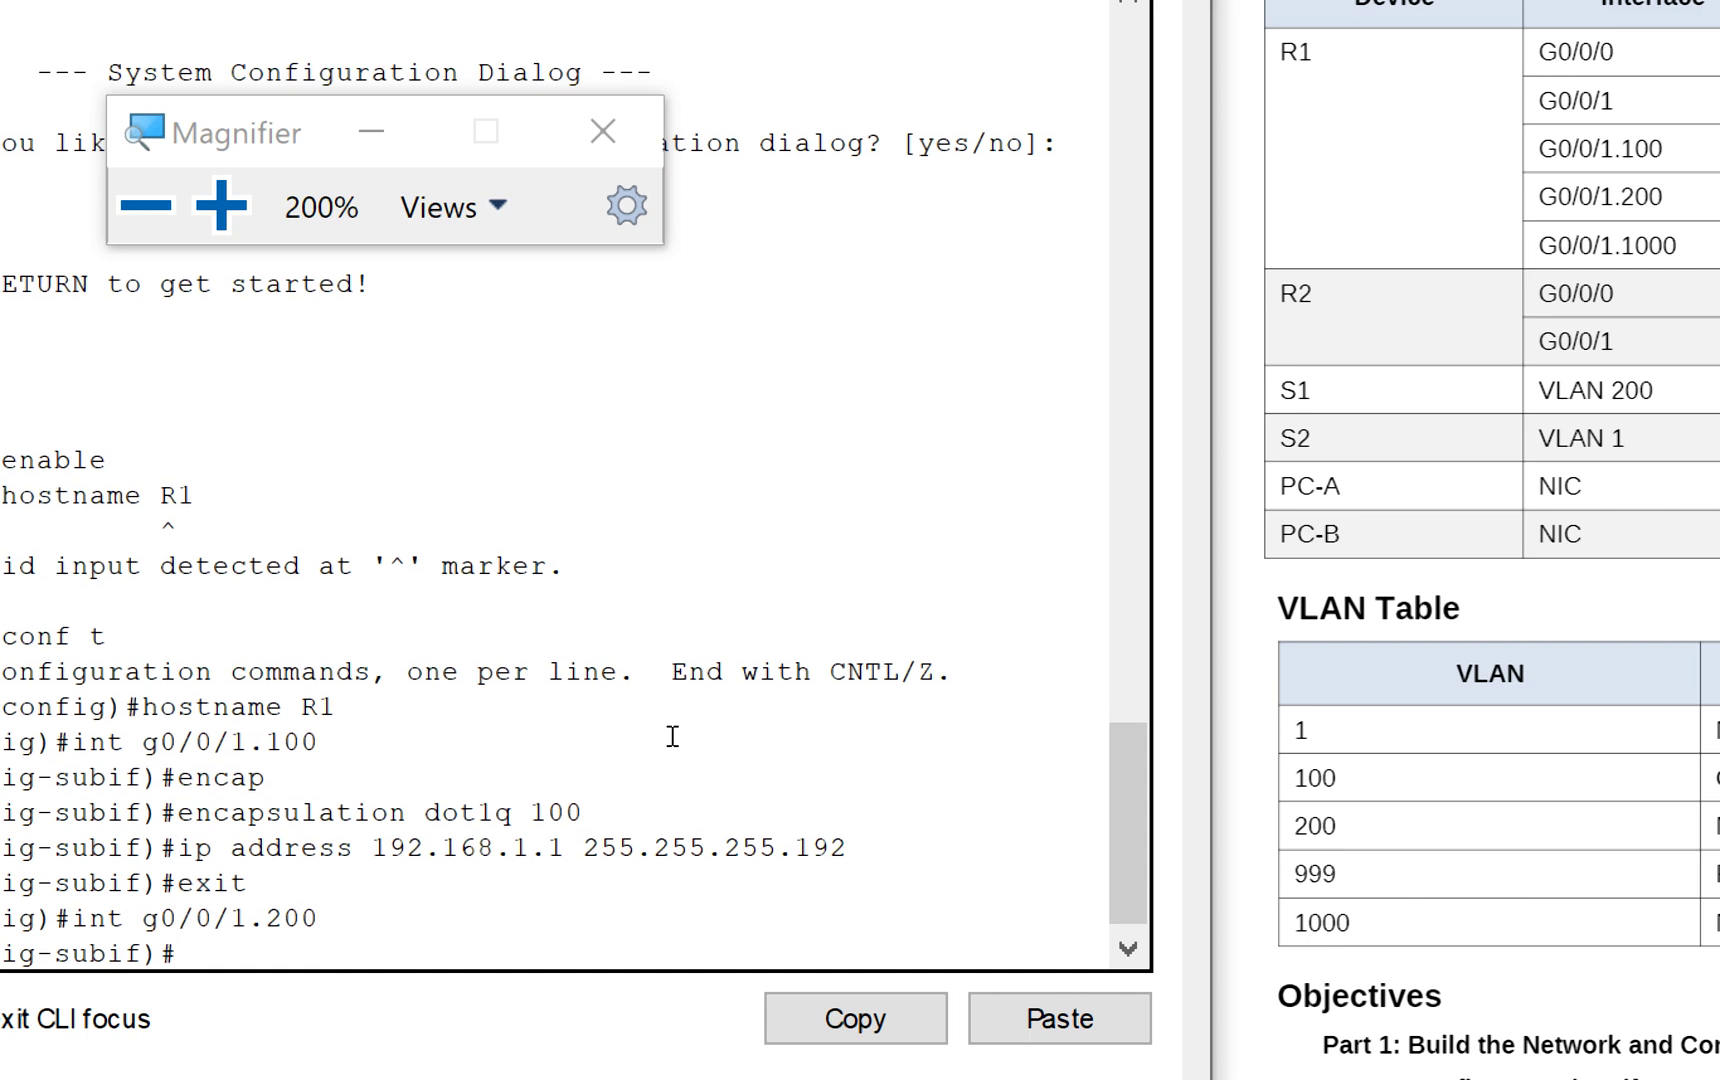
pyautogui.write('exit')
pyautogui.press('Up')
pyautogui.press('Up')
pyautogui.press('Up')
pyautogui.press('Up')
pyautogui.press('BackSpace')
pyautogui.press('BackSpace')
pyautogui.press('BackSpace')
pyautogui.write('200')
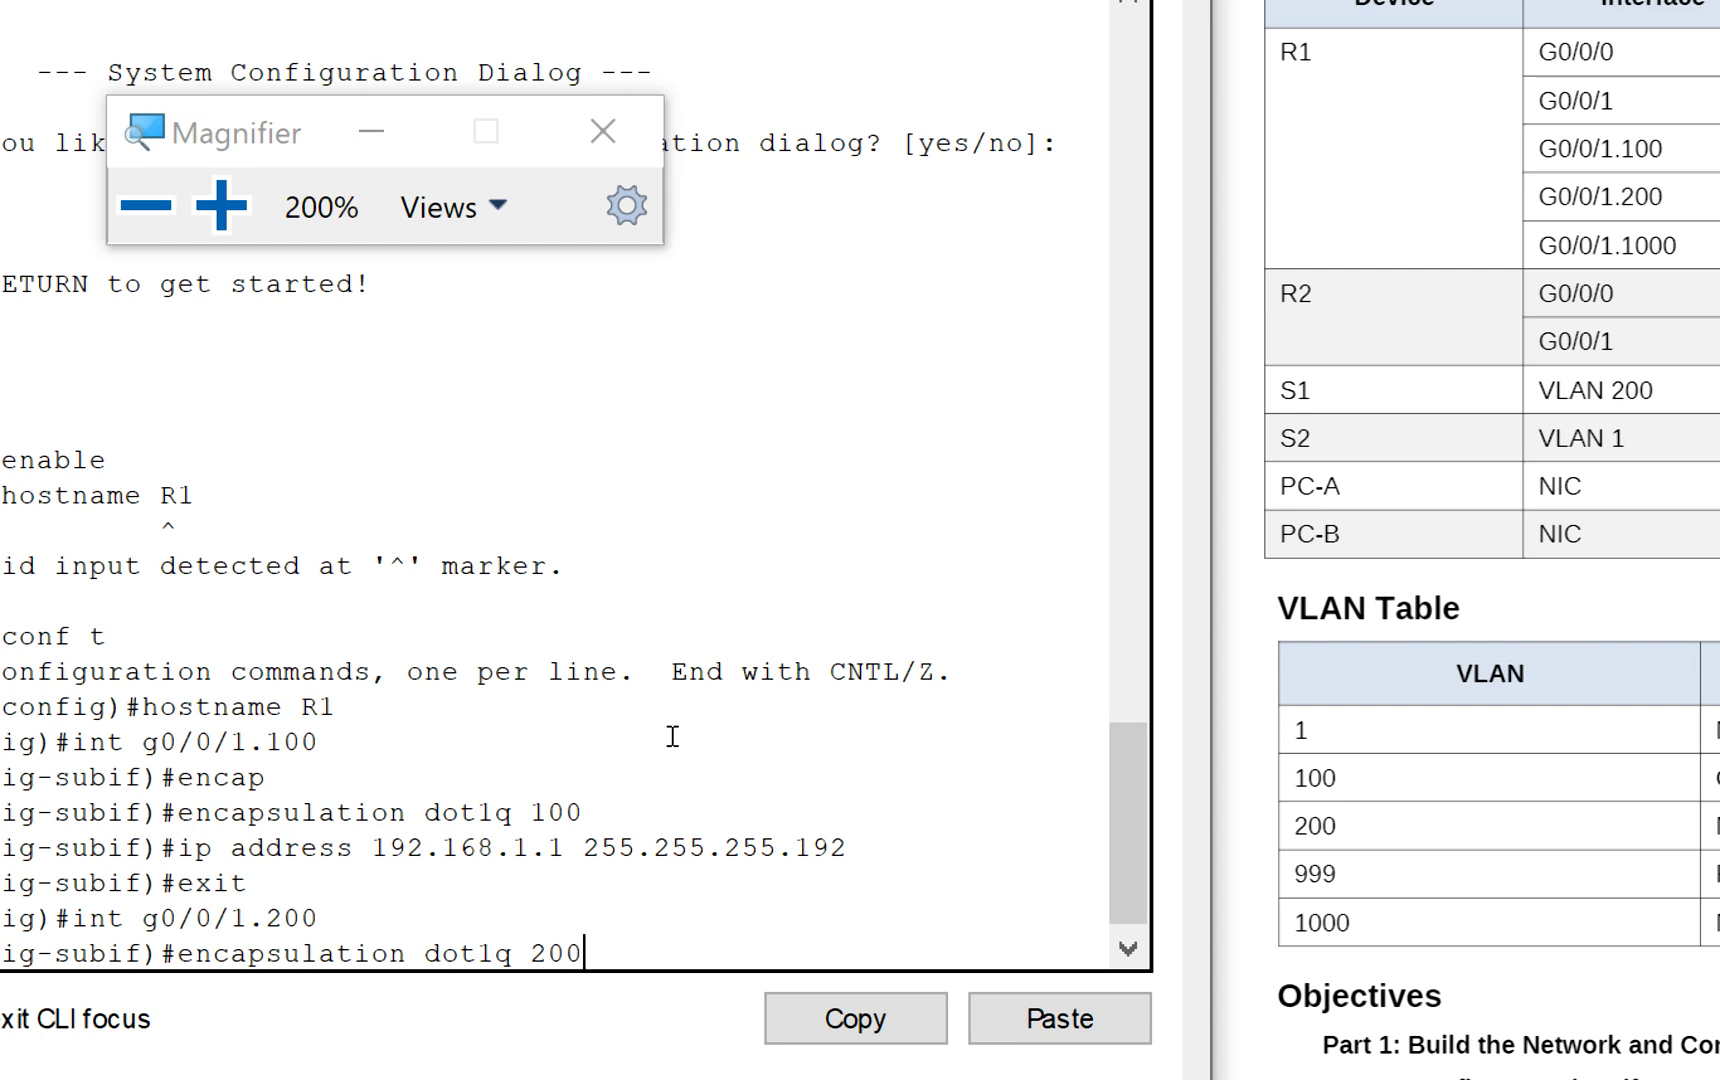
pyautogui.press('Return')
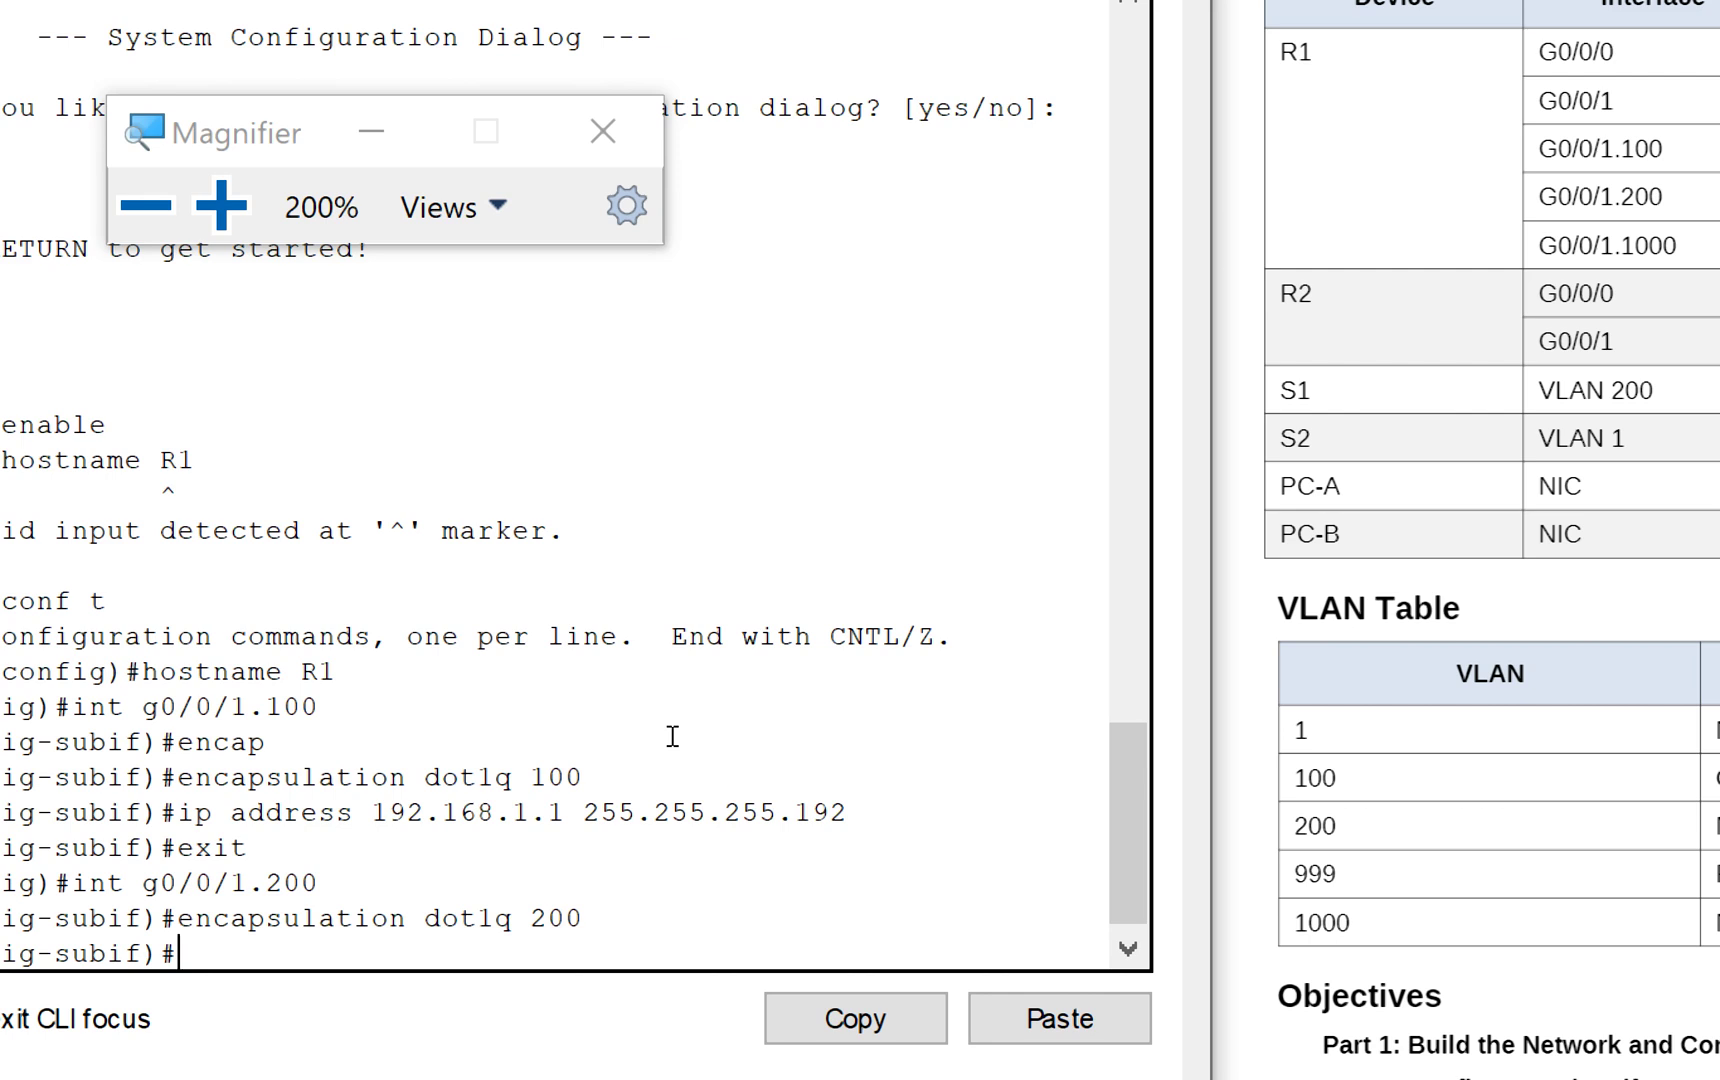
# Assign 192.168.1.65 255.255.255.224 to subinterface g0/0/1.200 and exit the subinterface.
pyautogui.write('ipa')
pyautogui.press('BackSpace')
pyautogui.write('address 192.168.1.')
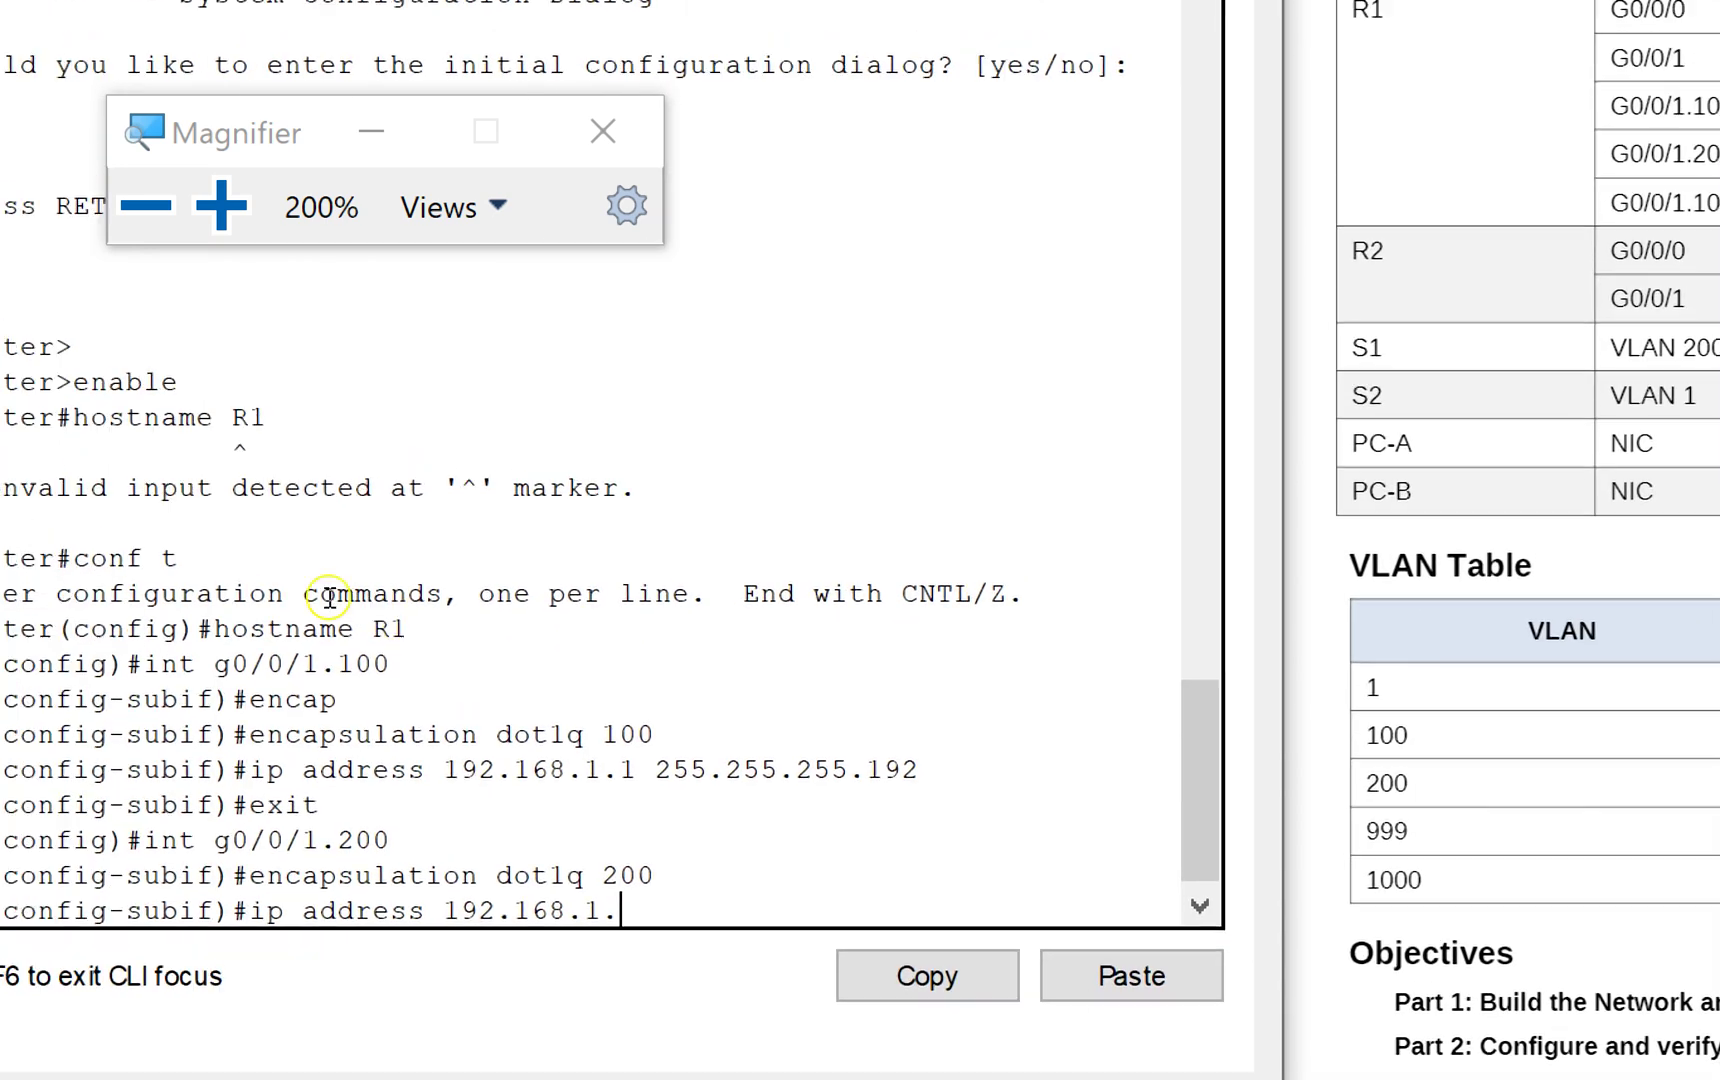
pyautogui.write('65 ')
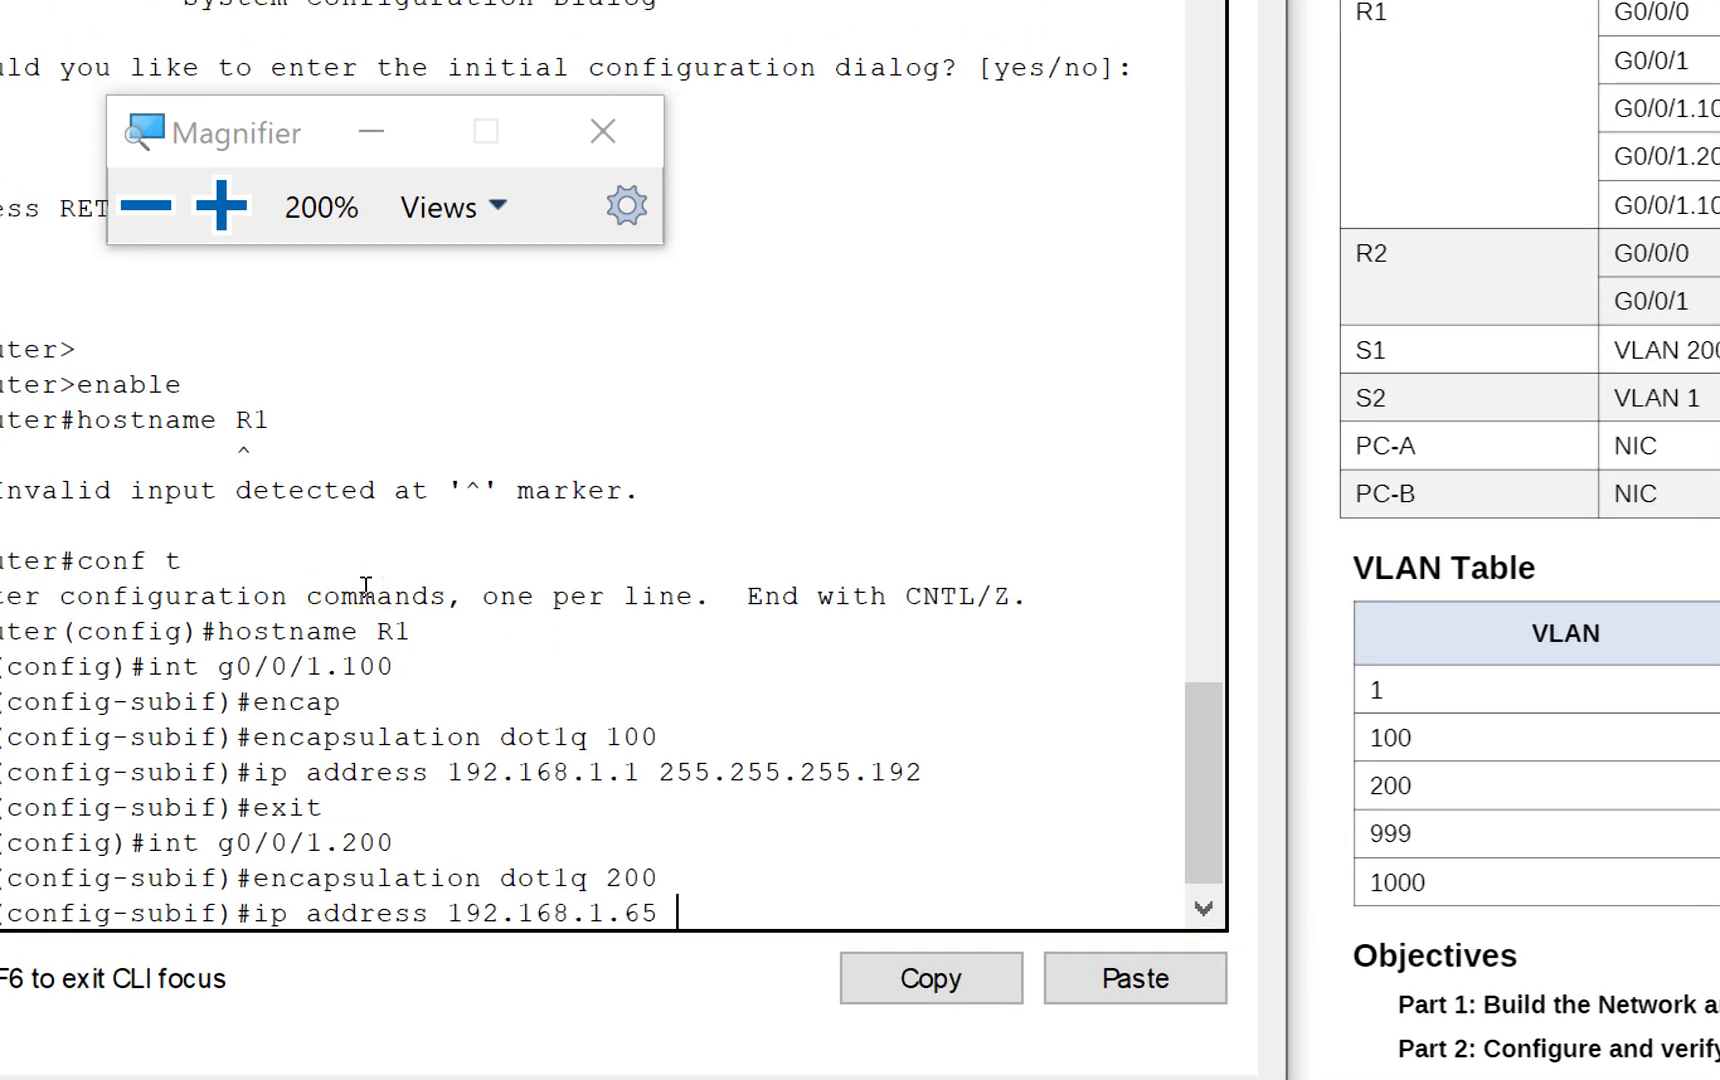
pyautogui.write('255.255.255.255')
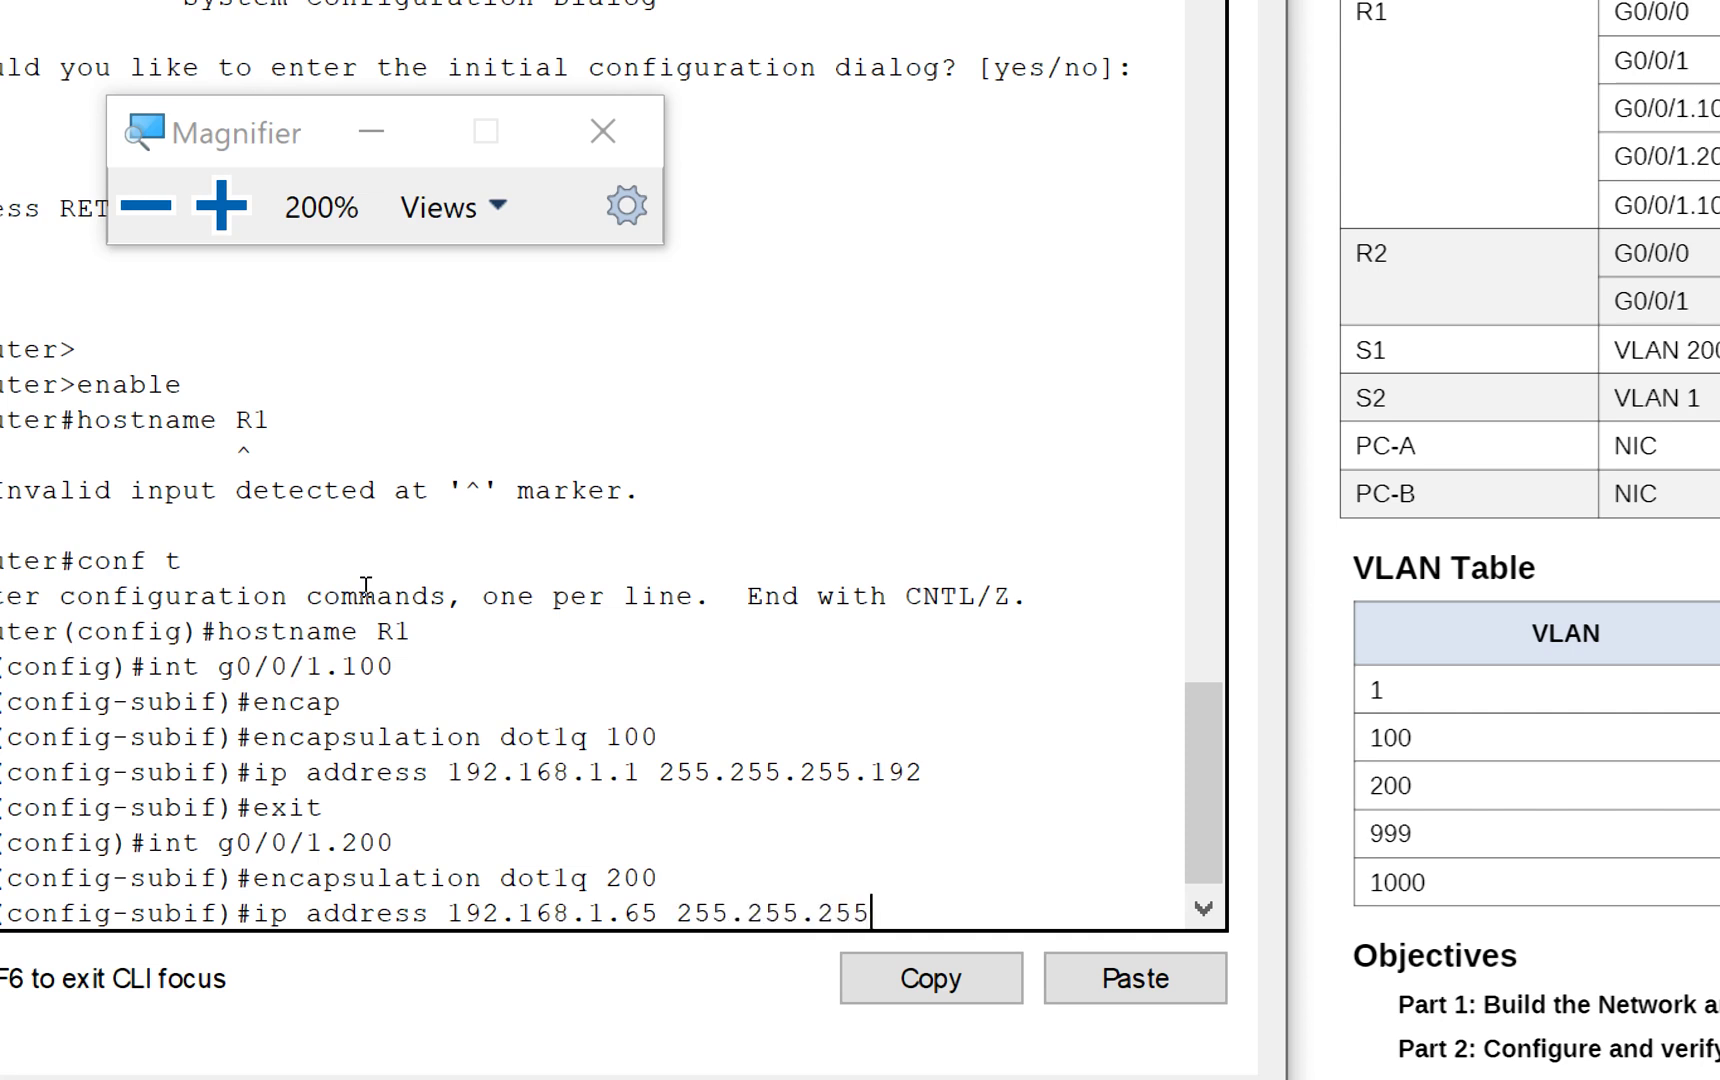
pyautogui.write('224')
pyautogui.press('Return')
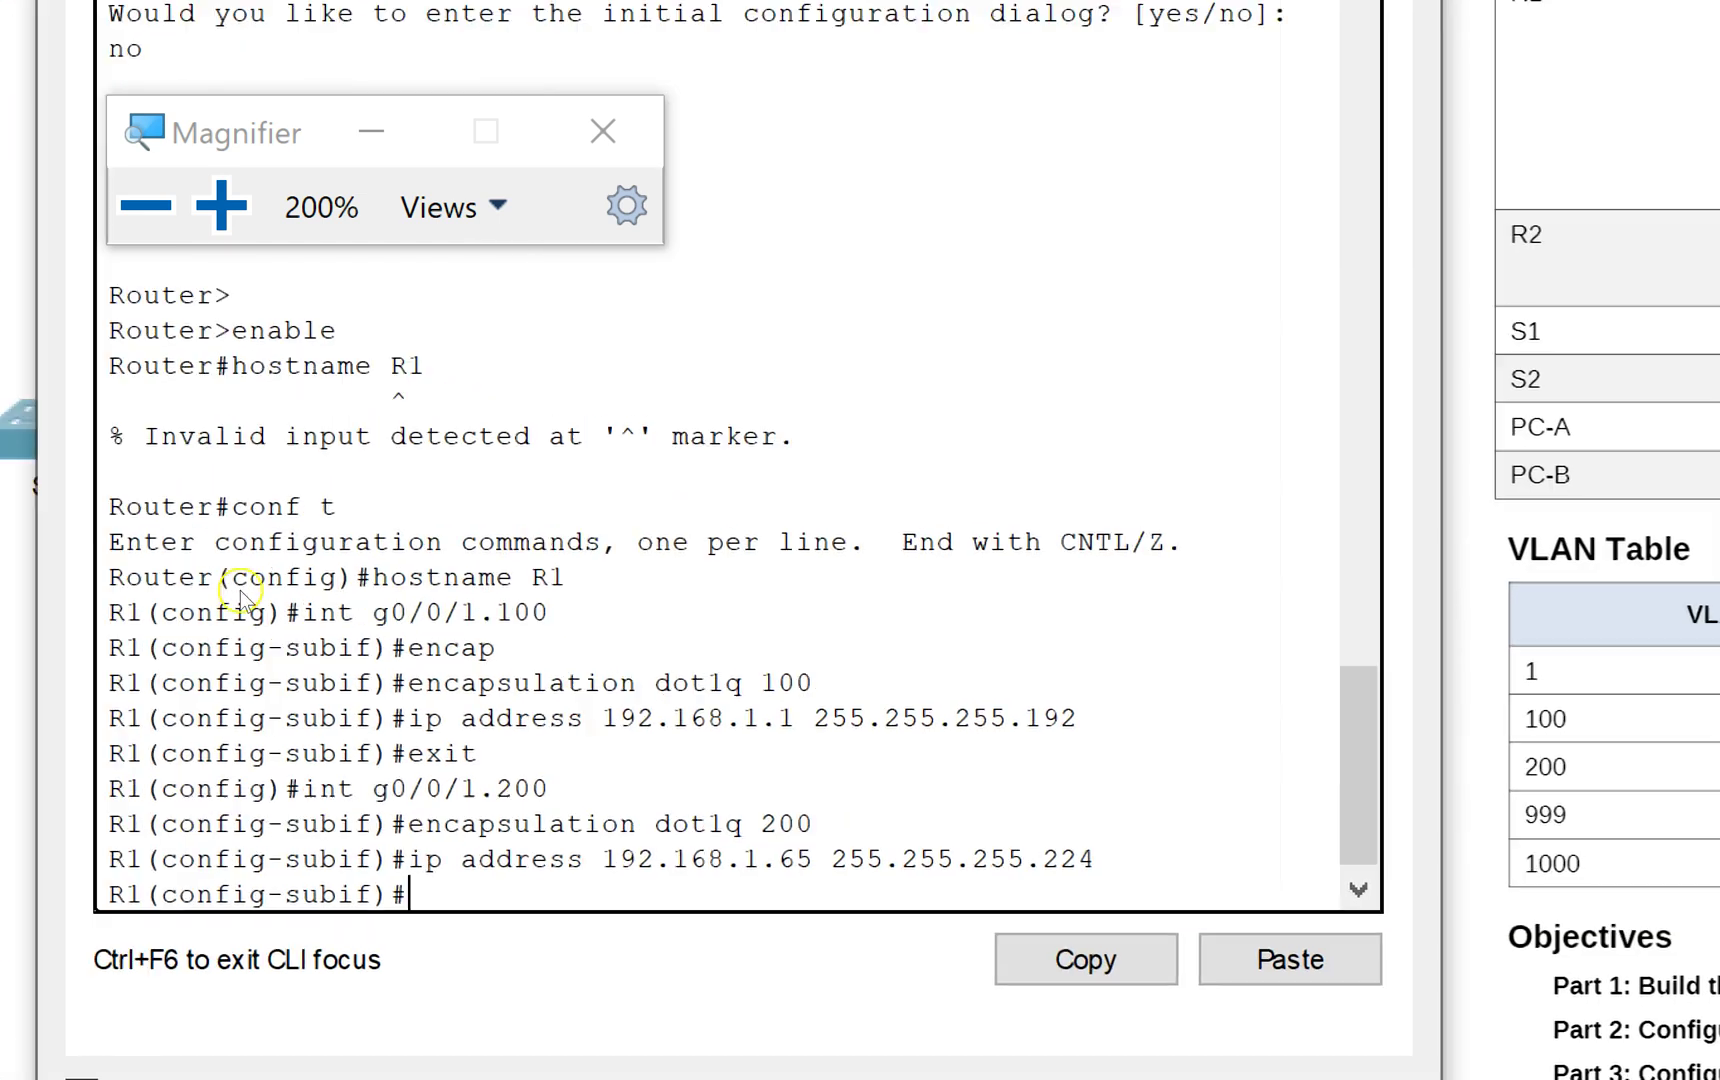
pyautogui.write('exit')
pyautogui.press('Return')
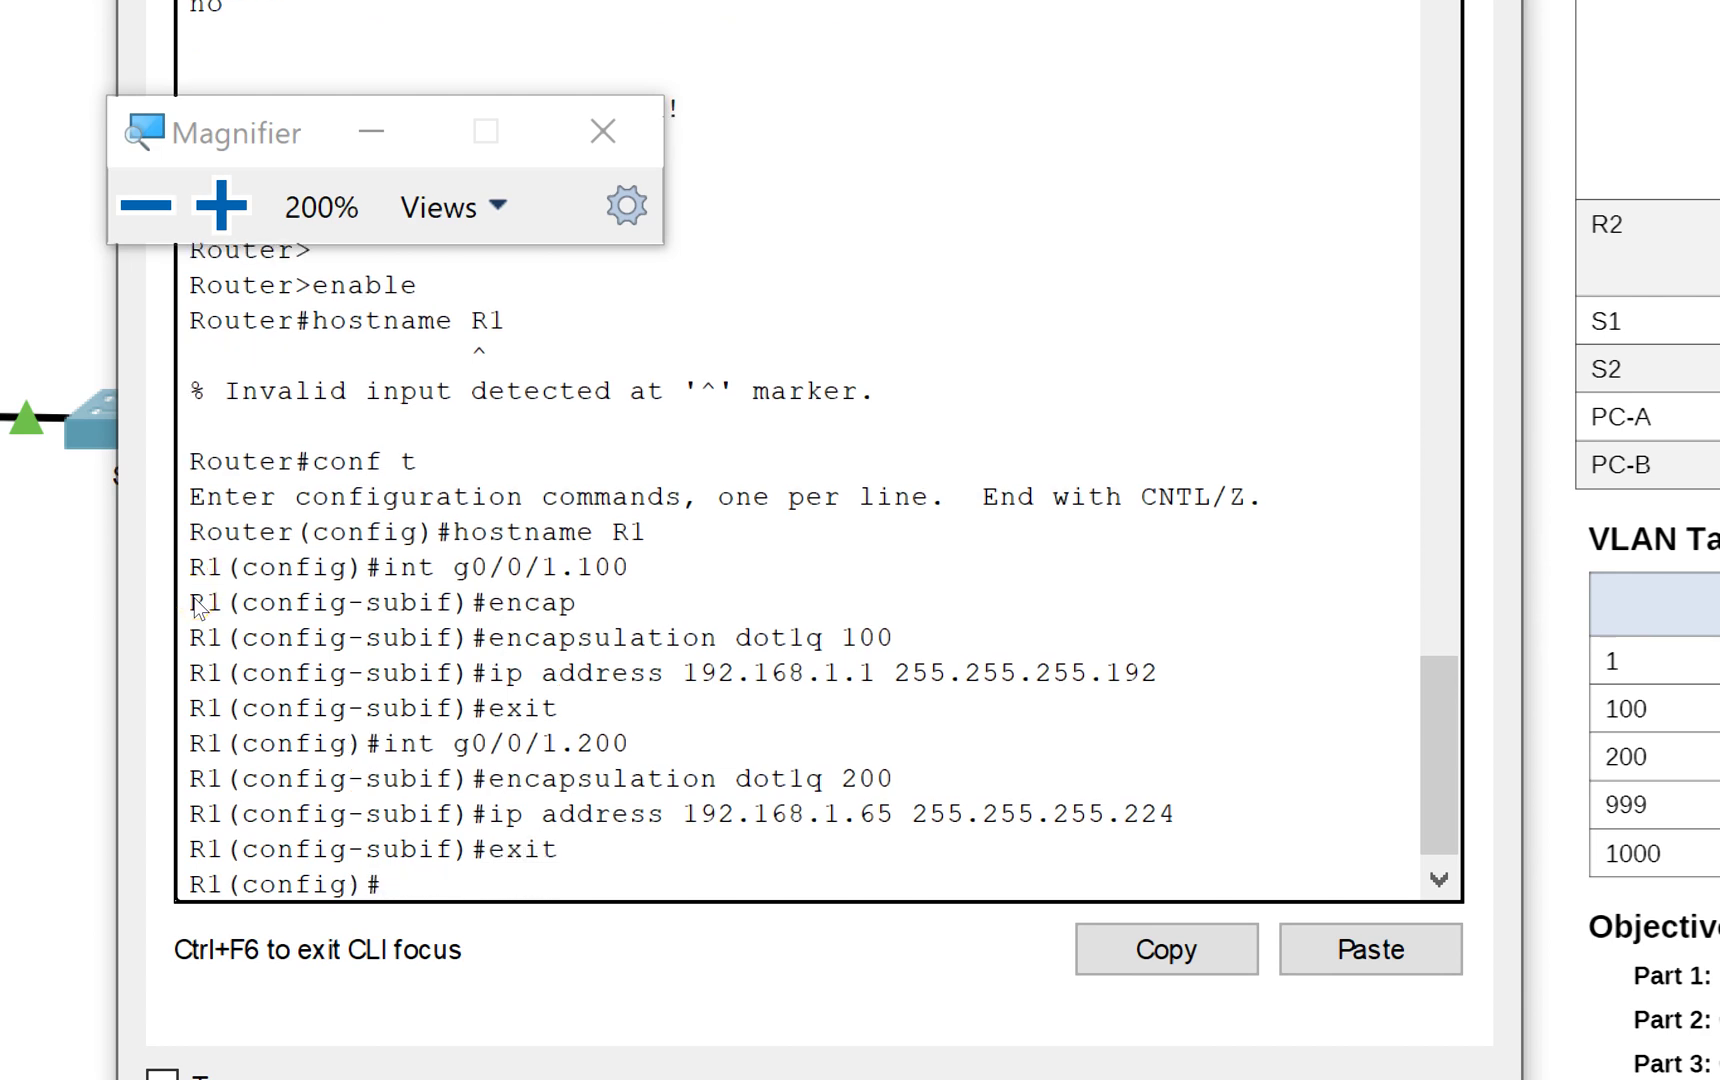
# Create subinterface g0/0/1.1000 on R1 with dot1q encapsulation for VLAN 1000 as the native VLAN, consulting the command's inline help.
pyautogui.write('int g0/0/1.1000')
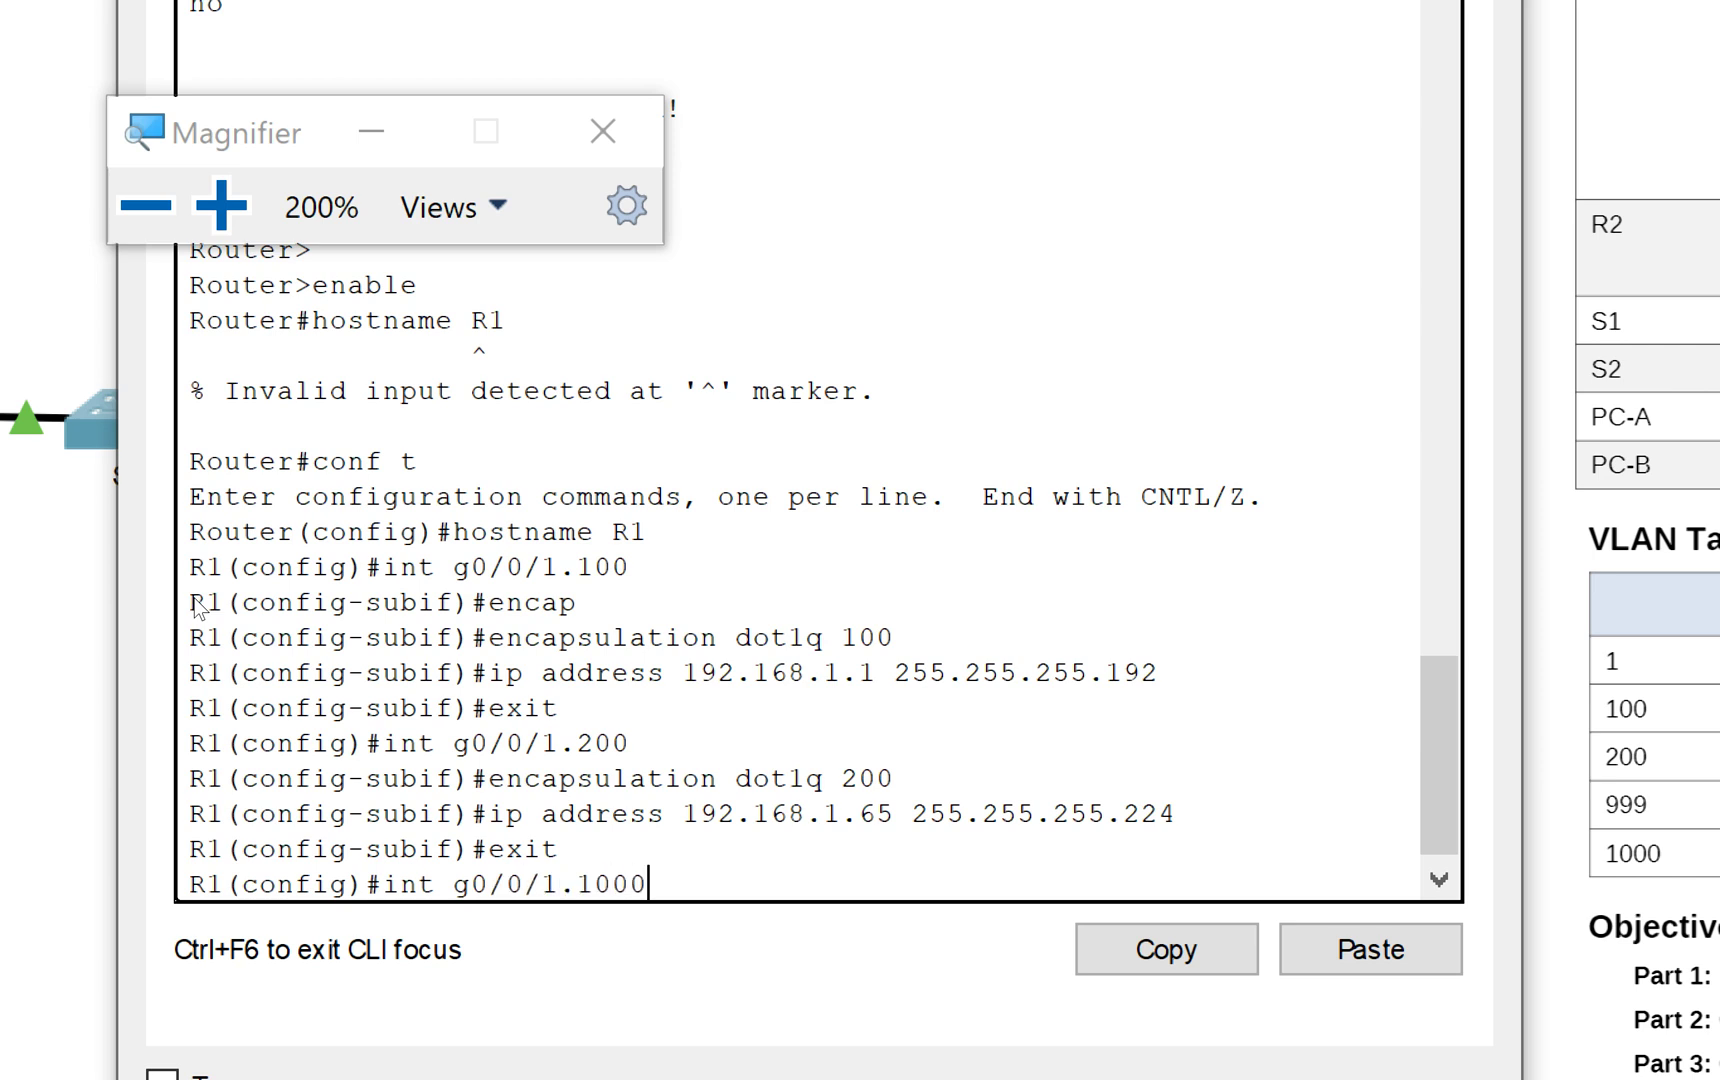
pyautogui.press('Return')
pyautogui.write('en')
pyautogui.press('Tab')
pyautogui.write('d')
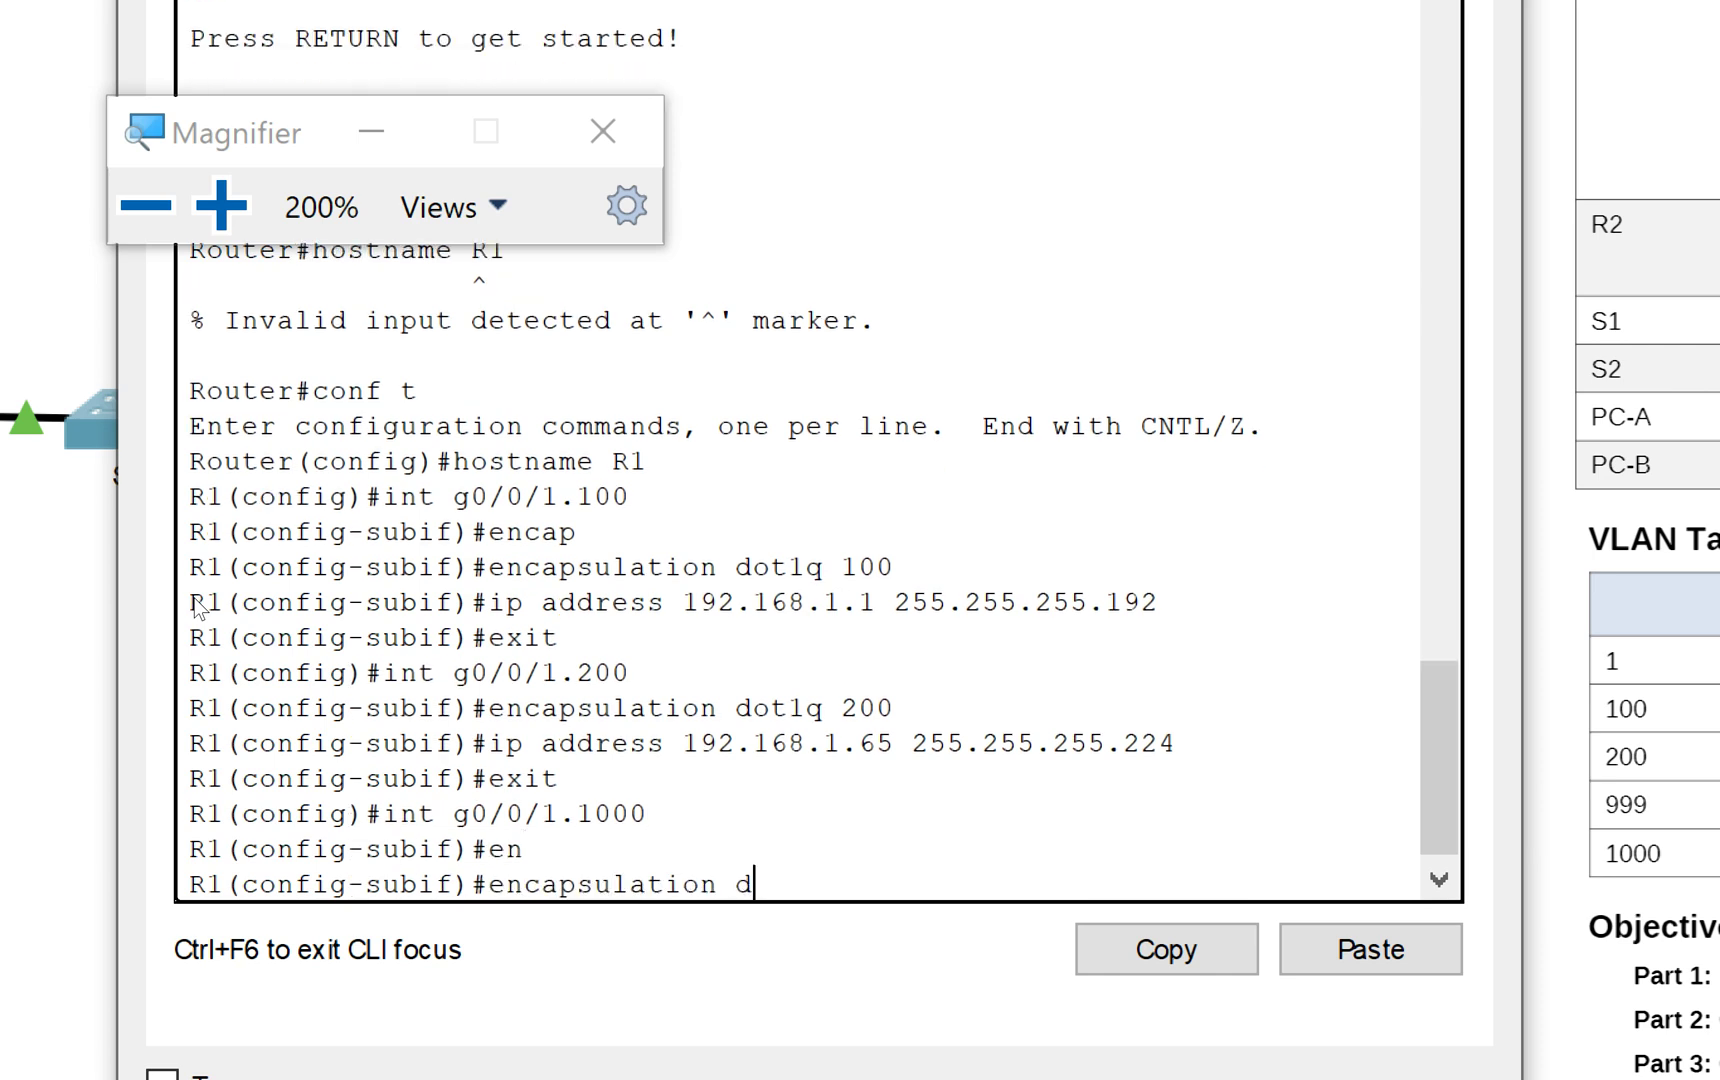
pyautogui.write('ot1')
pyautogui.write('q')
pyautogui.write(' 1000')
pyautogui.write(' ?')
pyautogui.write('nat')
pyautogui.press('Tab')
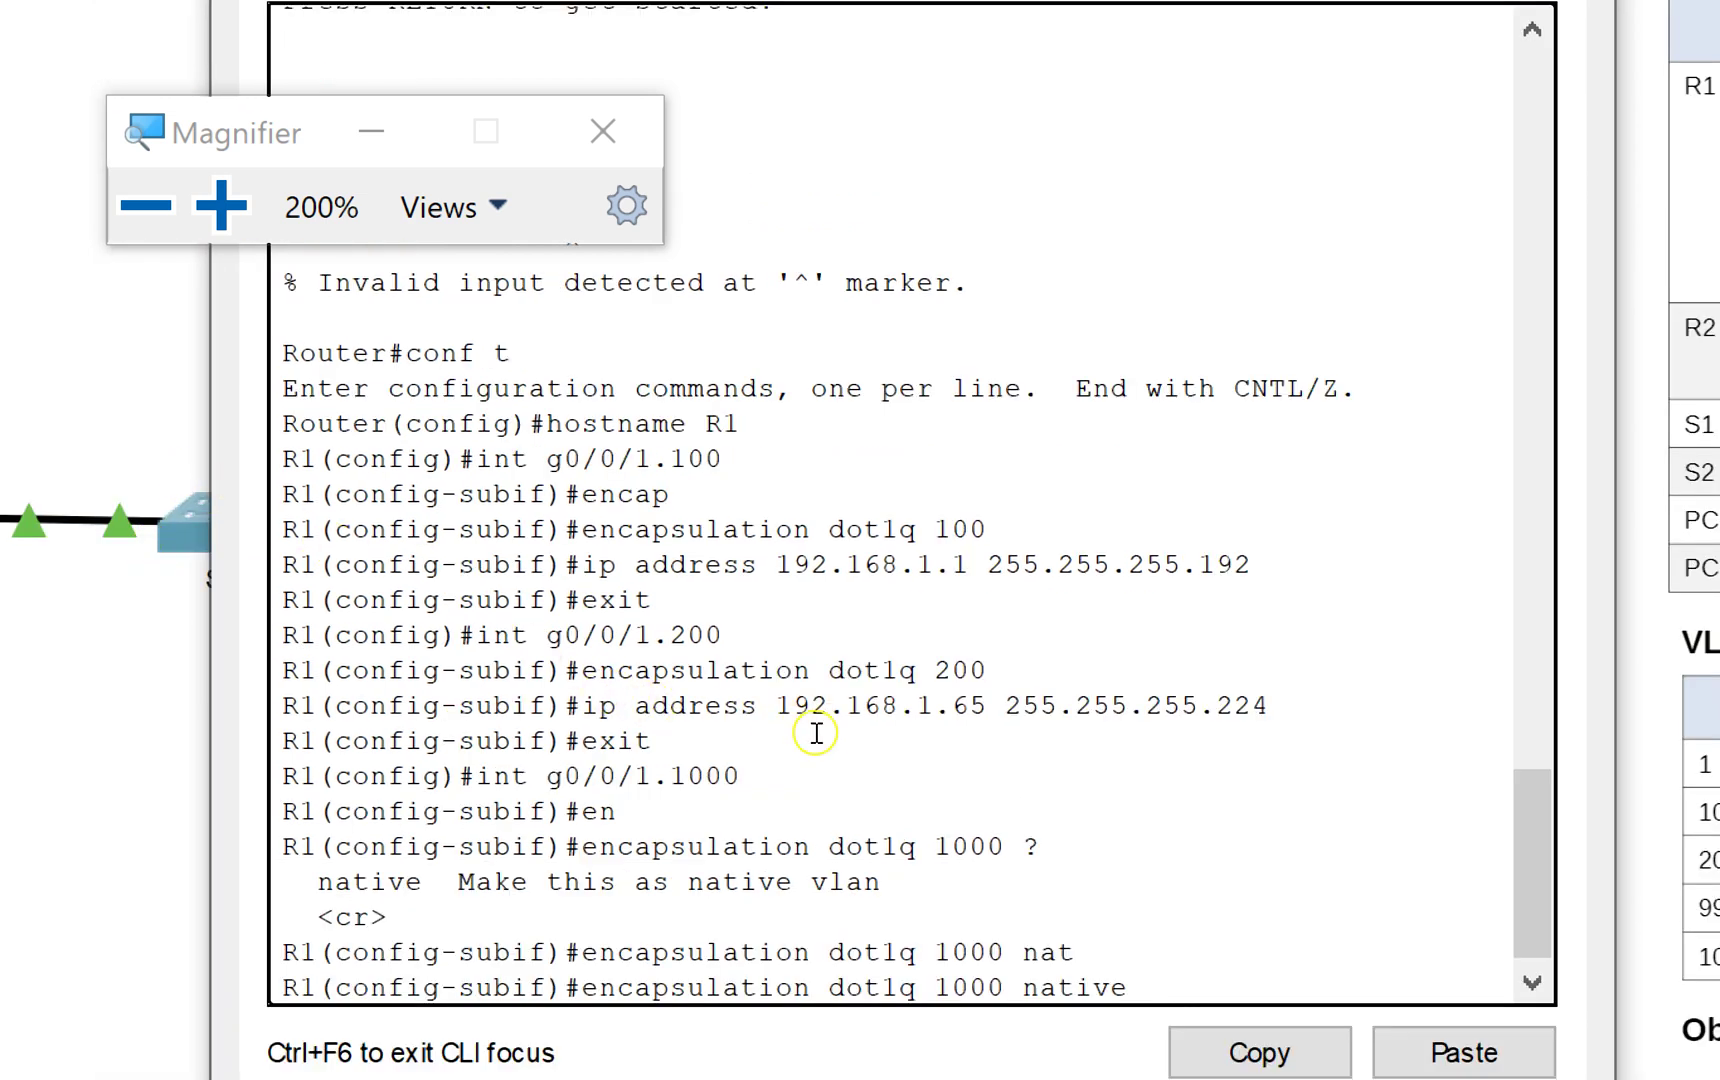
pyautogui.press('Return')
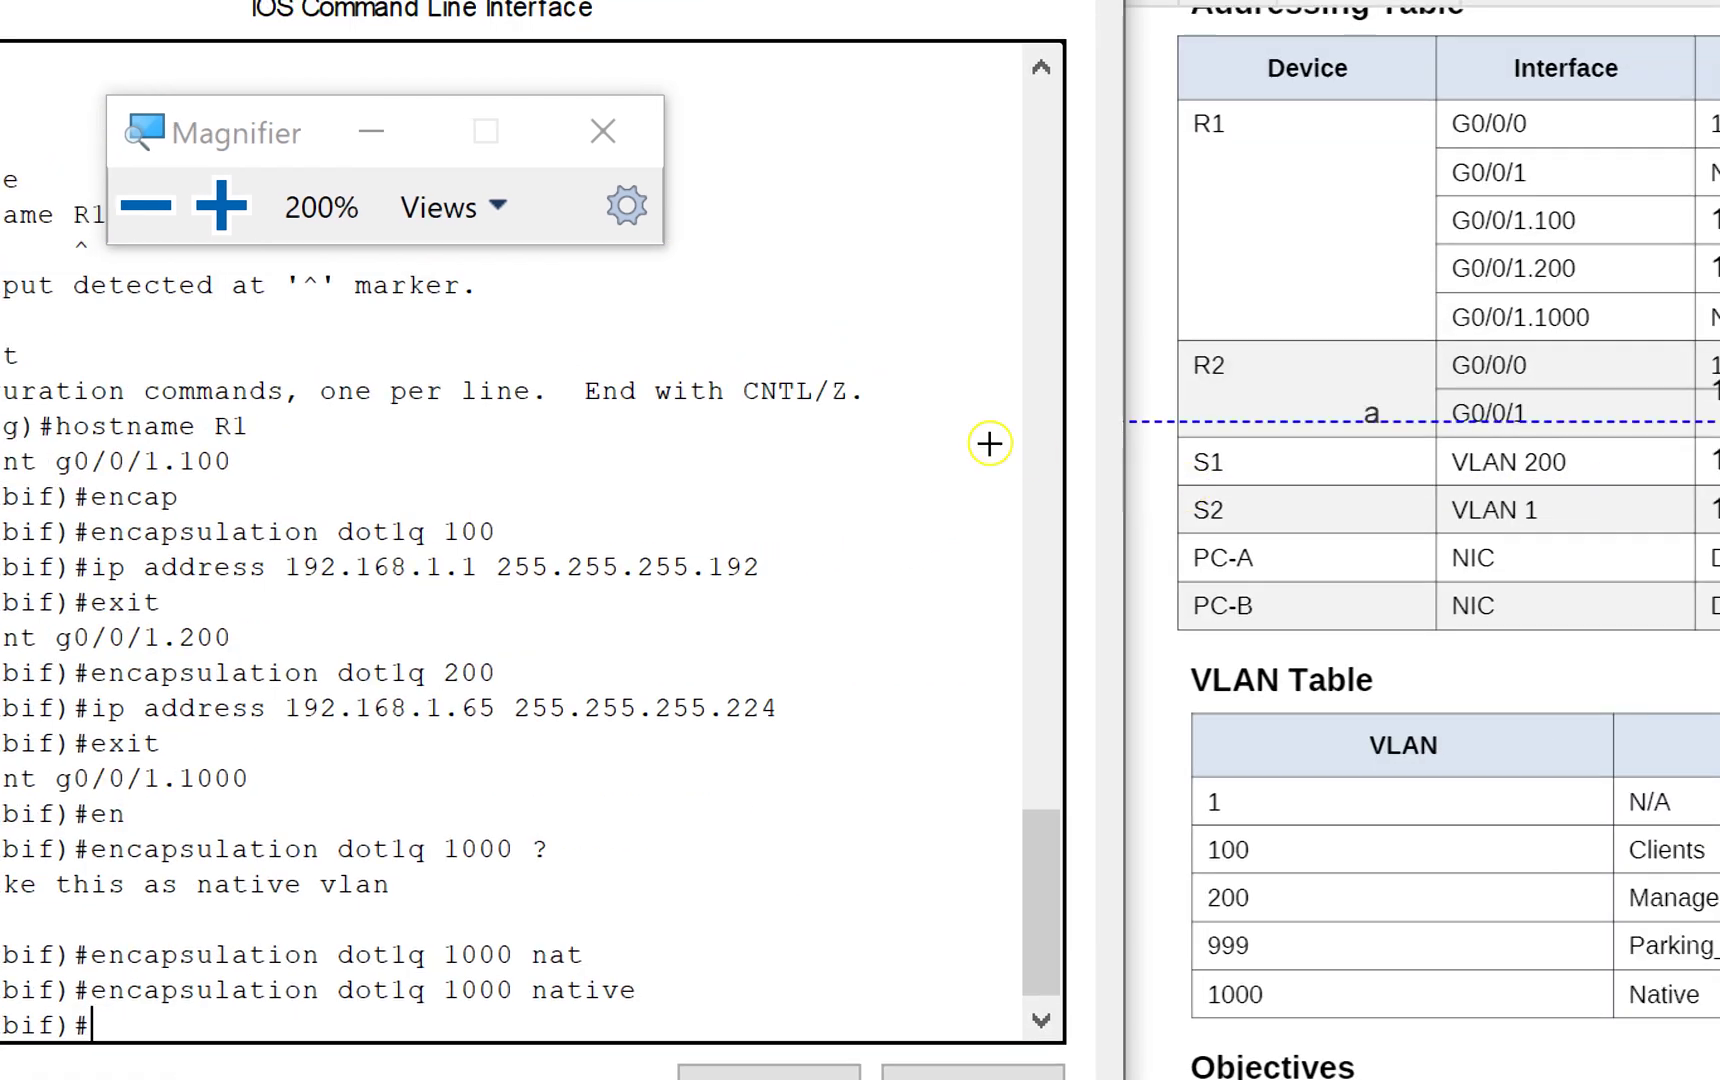
# Reset the screen magnification to 100% and switch to the lab document's addressing table.
pyautogui.press('super+minus')
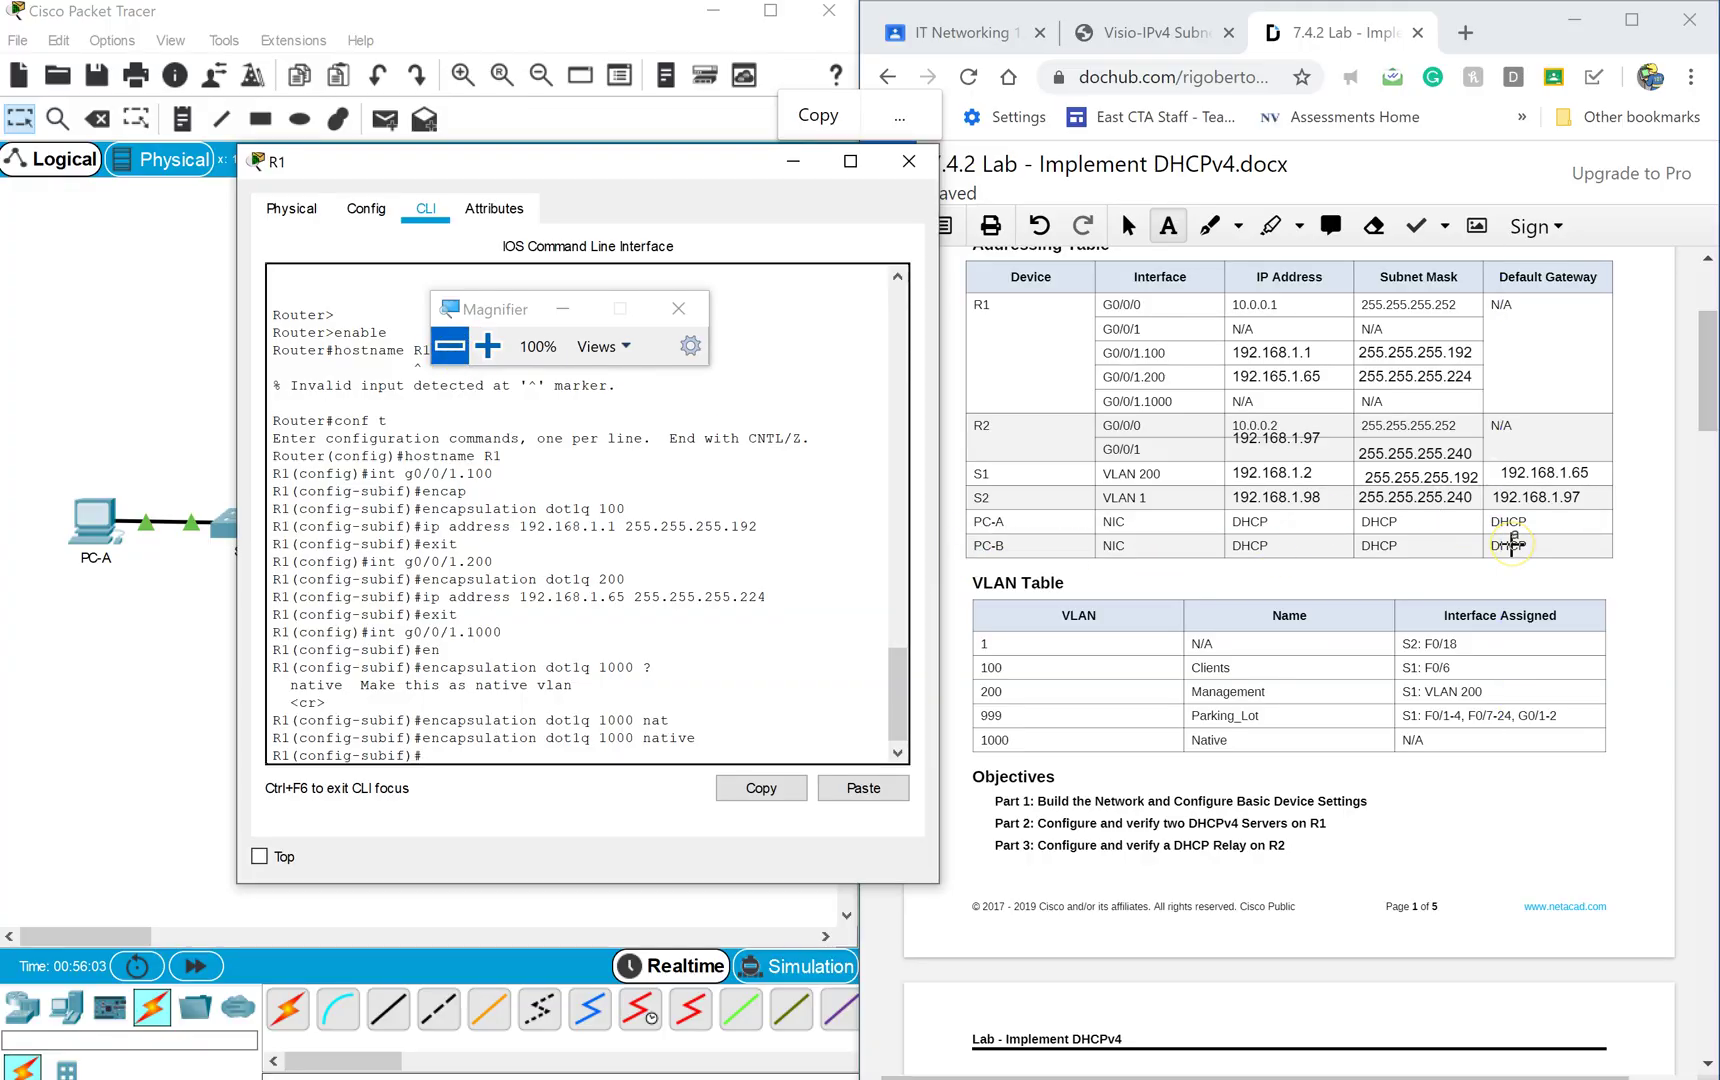
pyautogui.click(1512, 543)
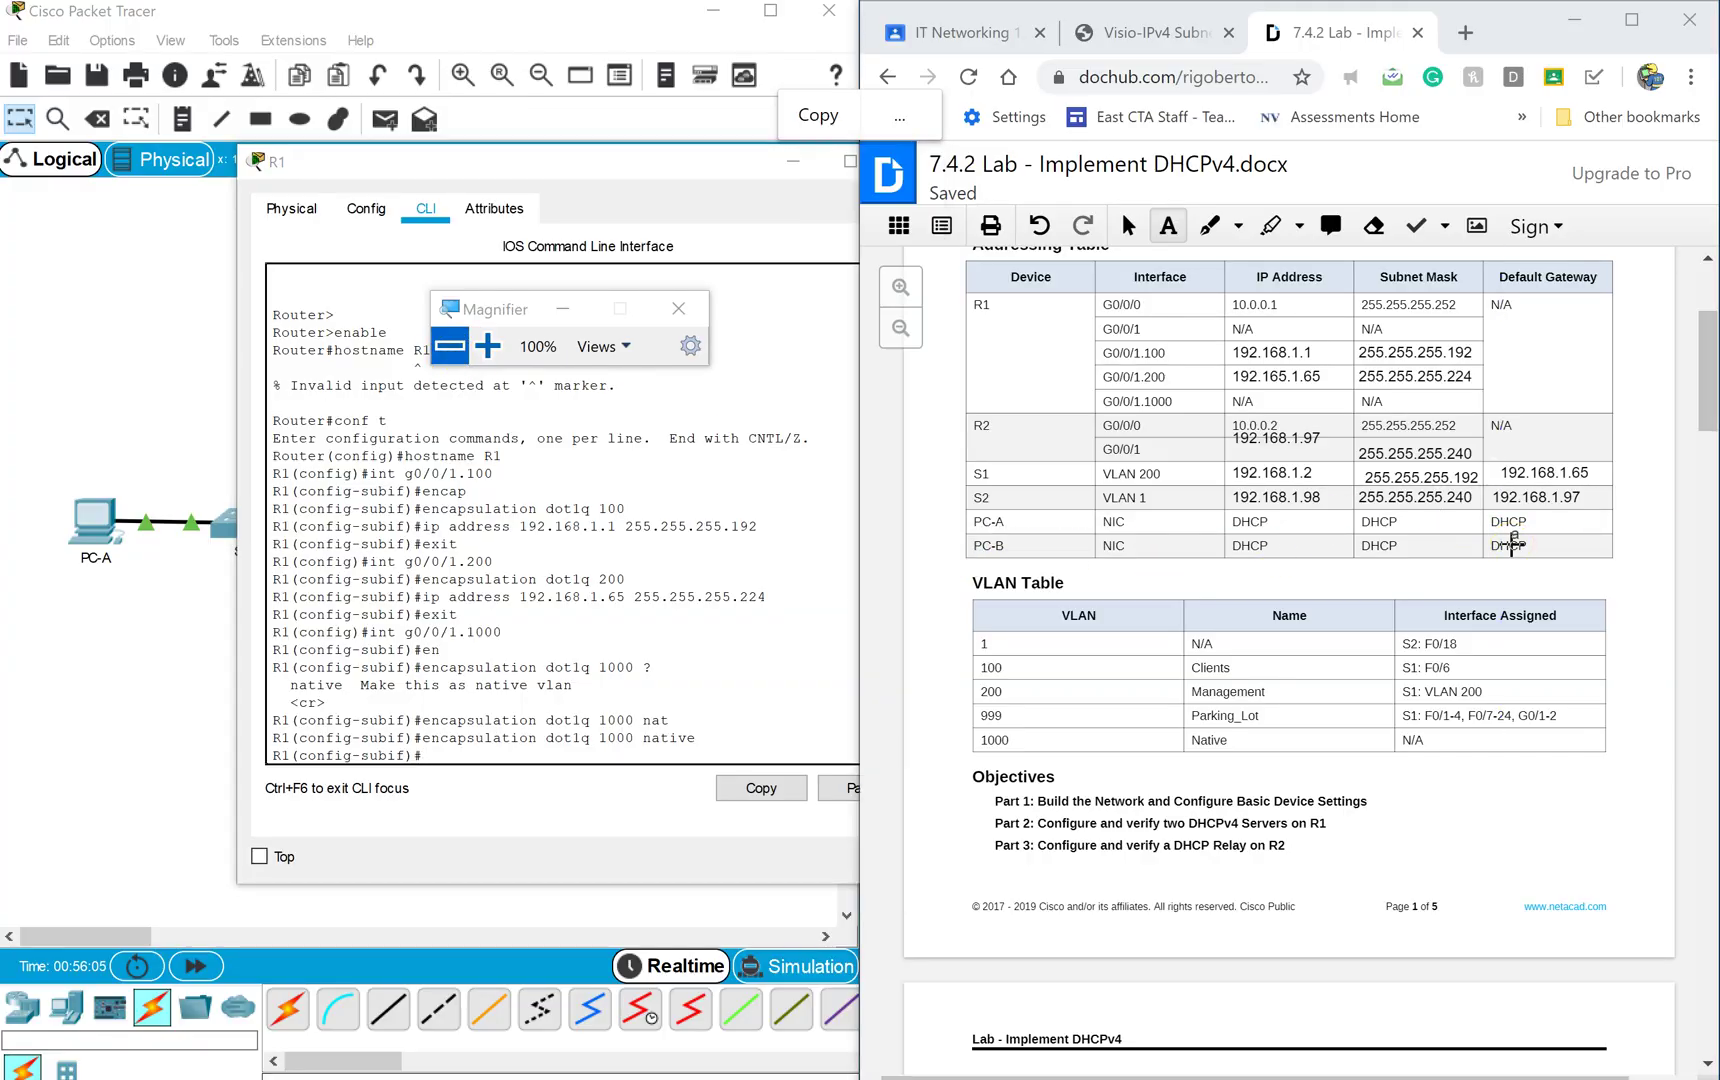
pyautogui.moveTo(1515, 537); pyautogui.dragTo(1581, 571)
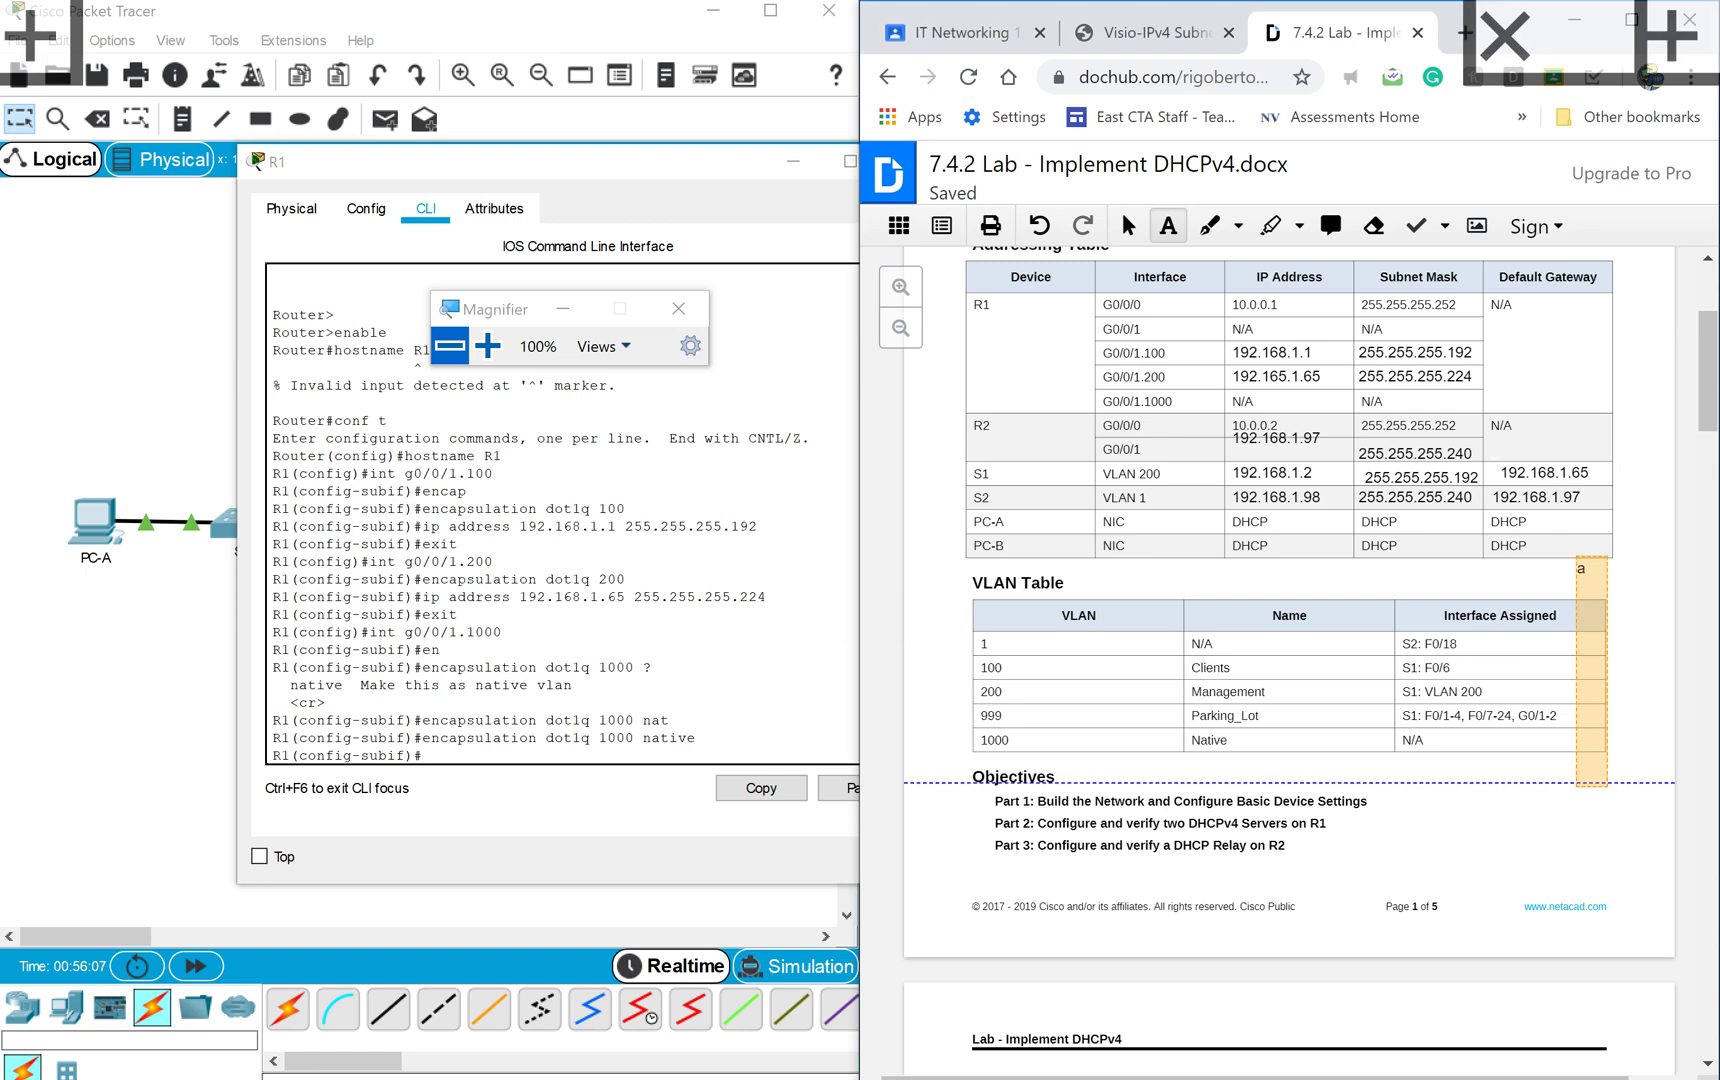
pyautogui.click(1580, 567)
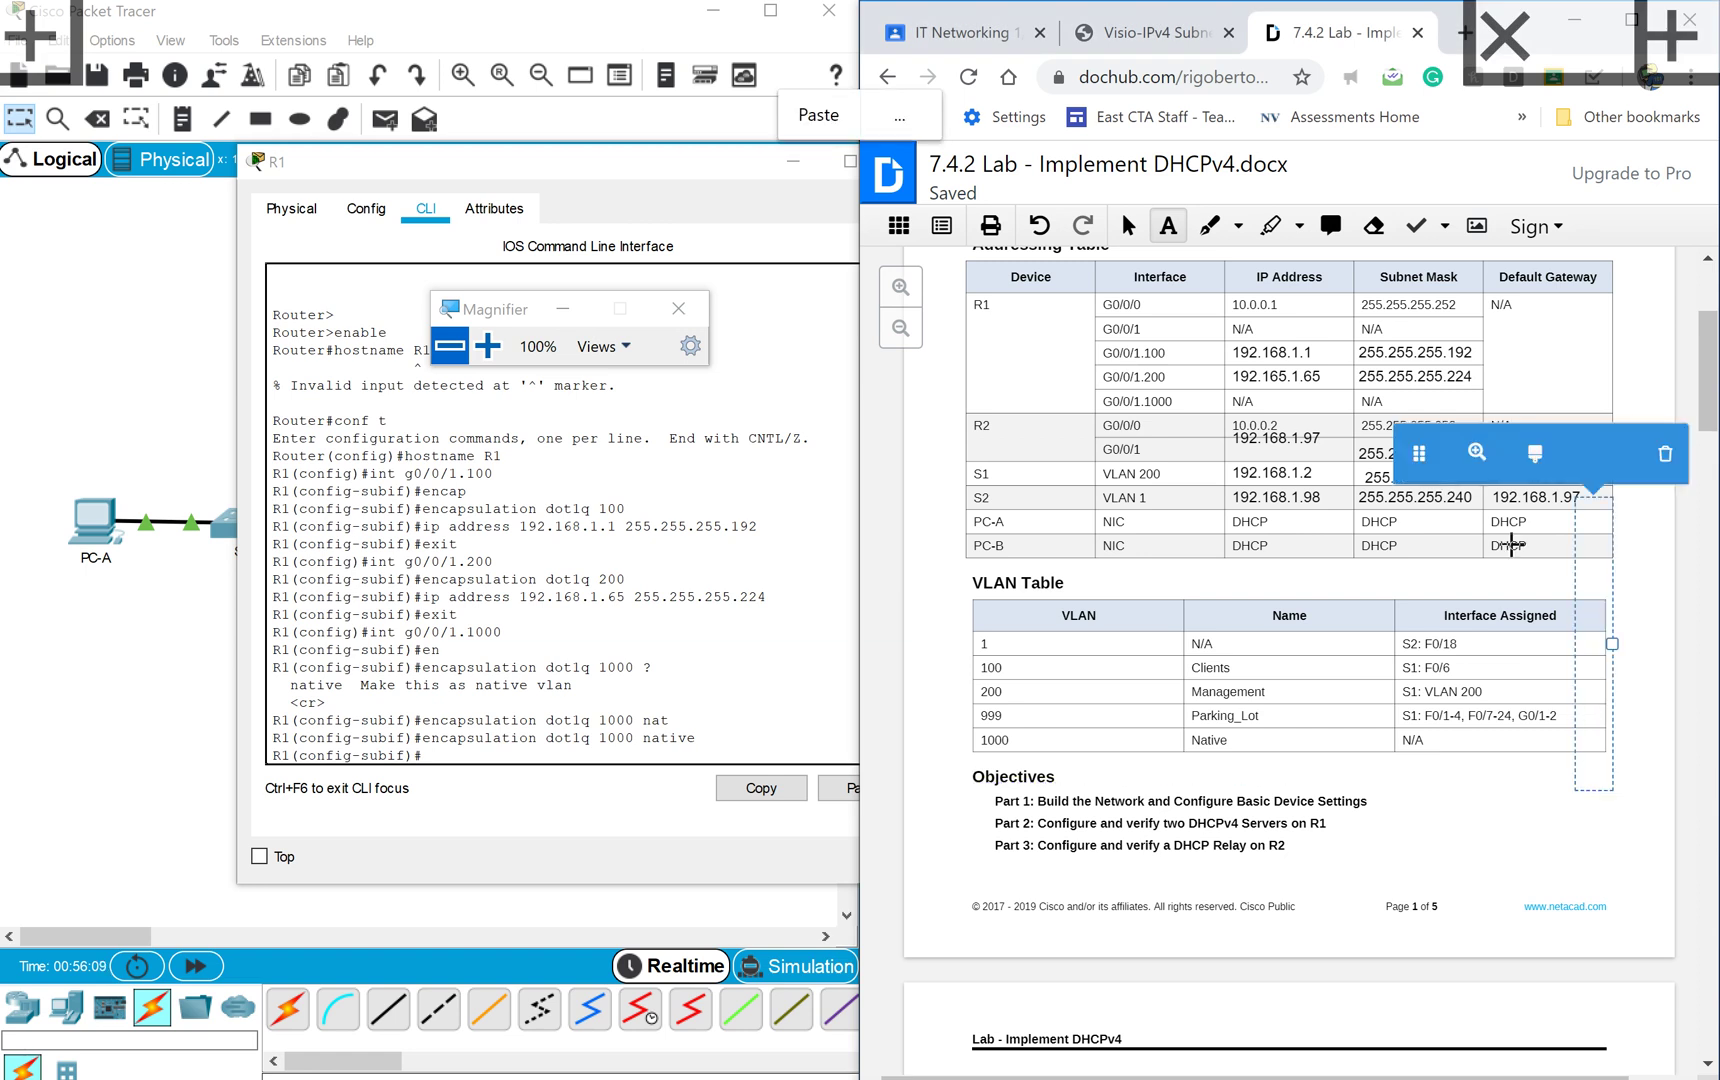
pyautogui.click(1665, 453)
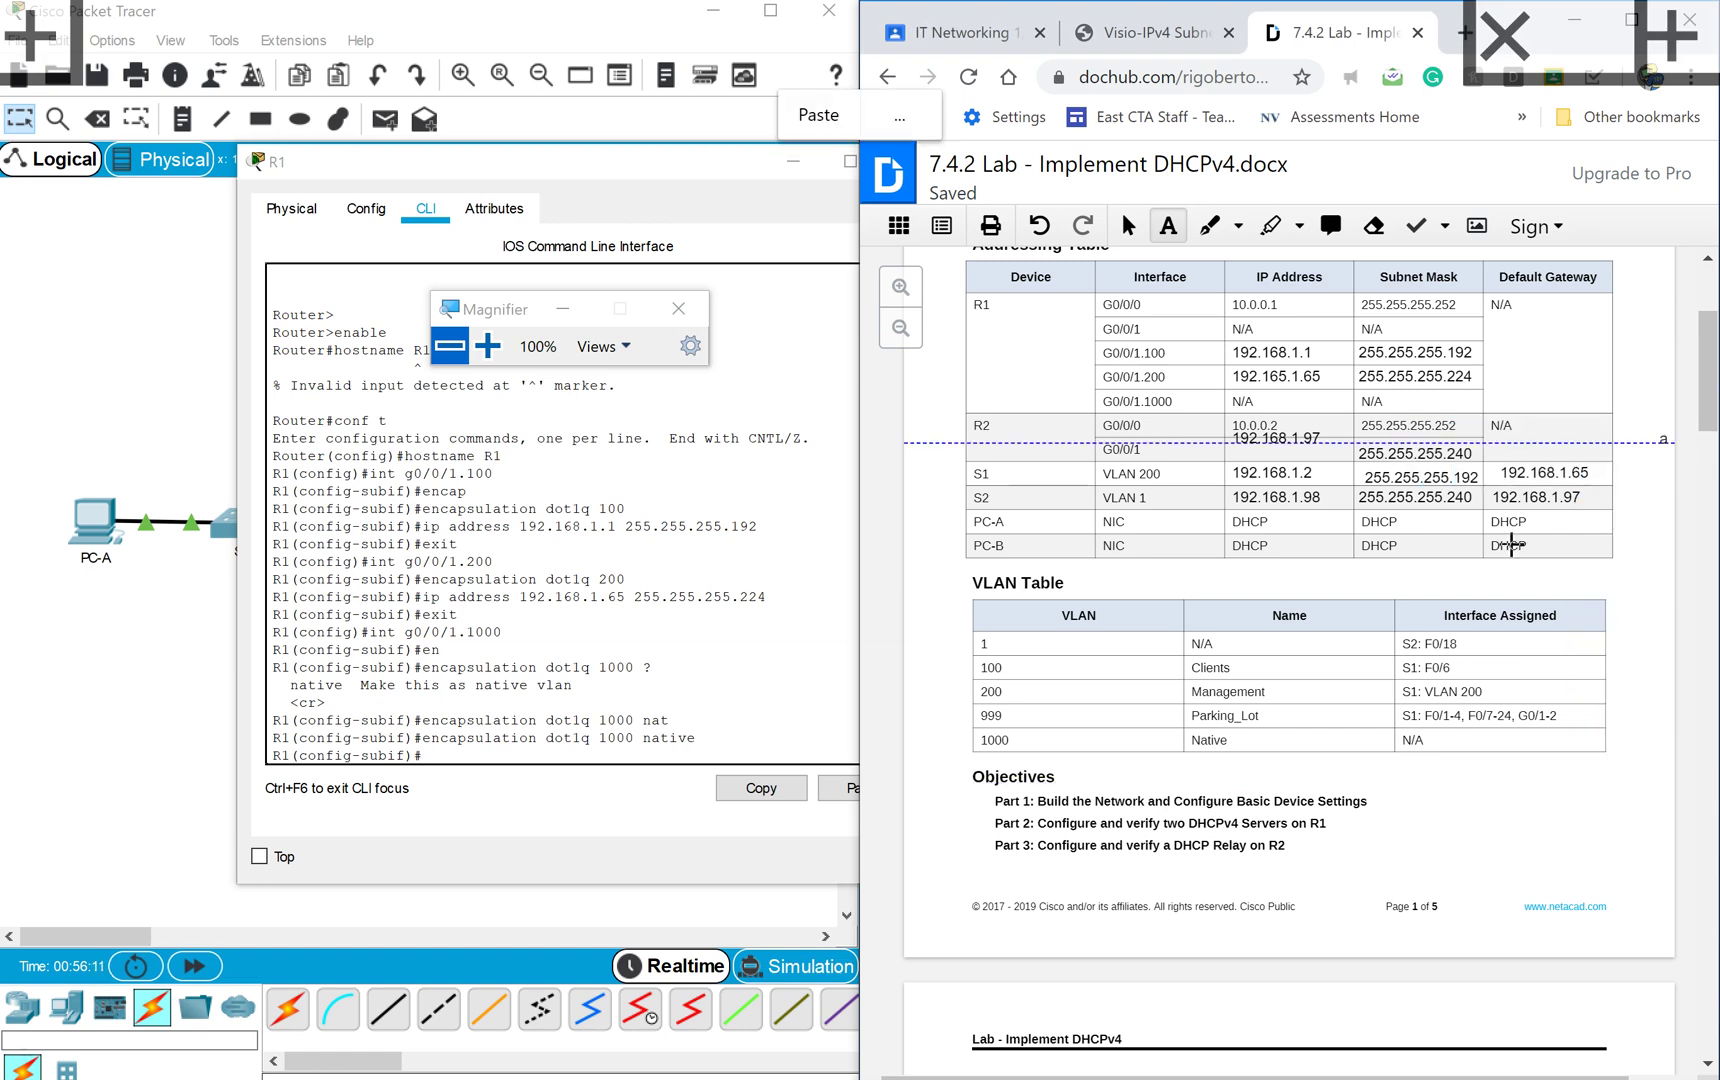
# Review the lab document's configuration instructions from the basic router settings through VLAN assignment, including Step 4 on inter-VLAN routing.
pyautogui.click(1708, 371)
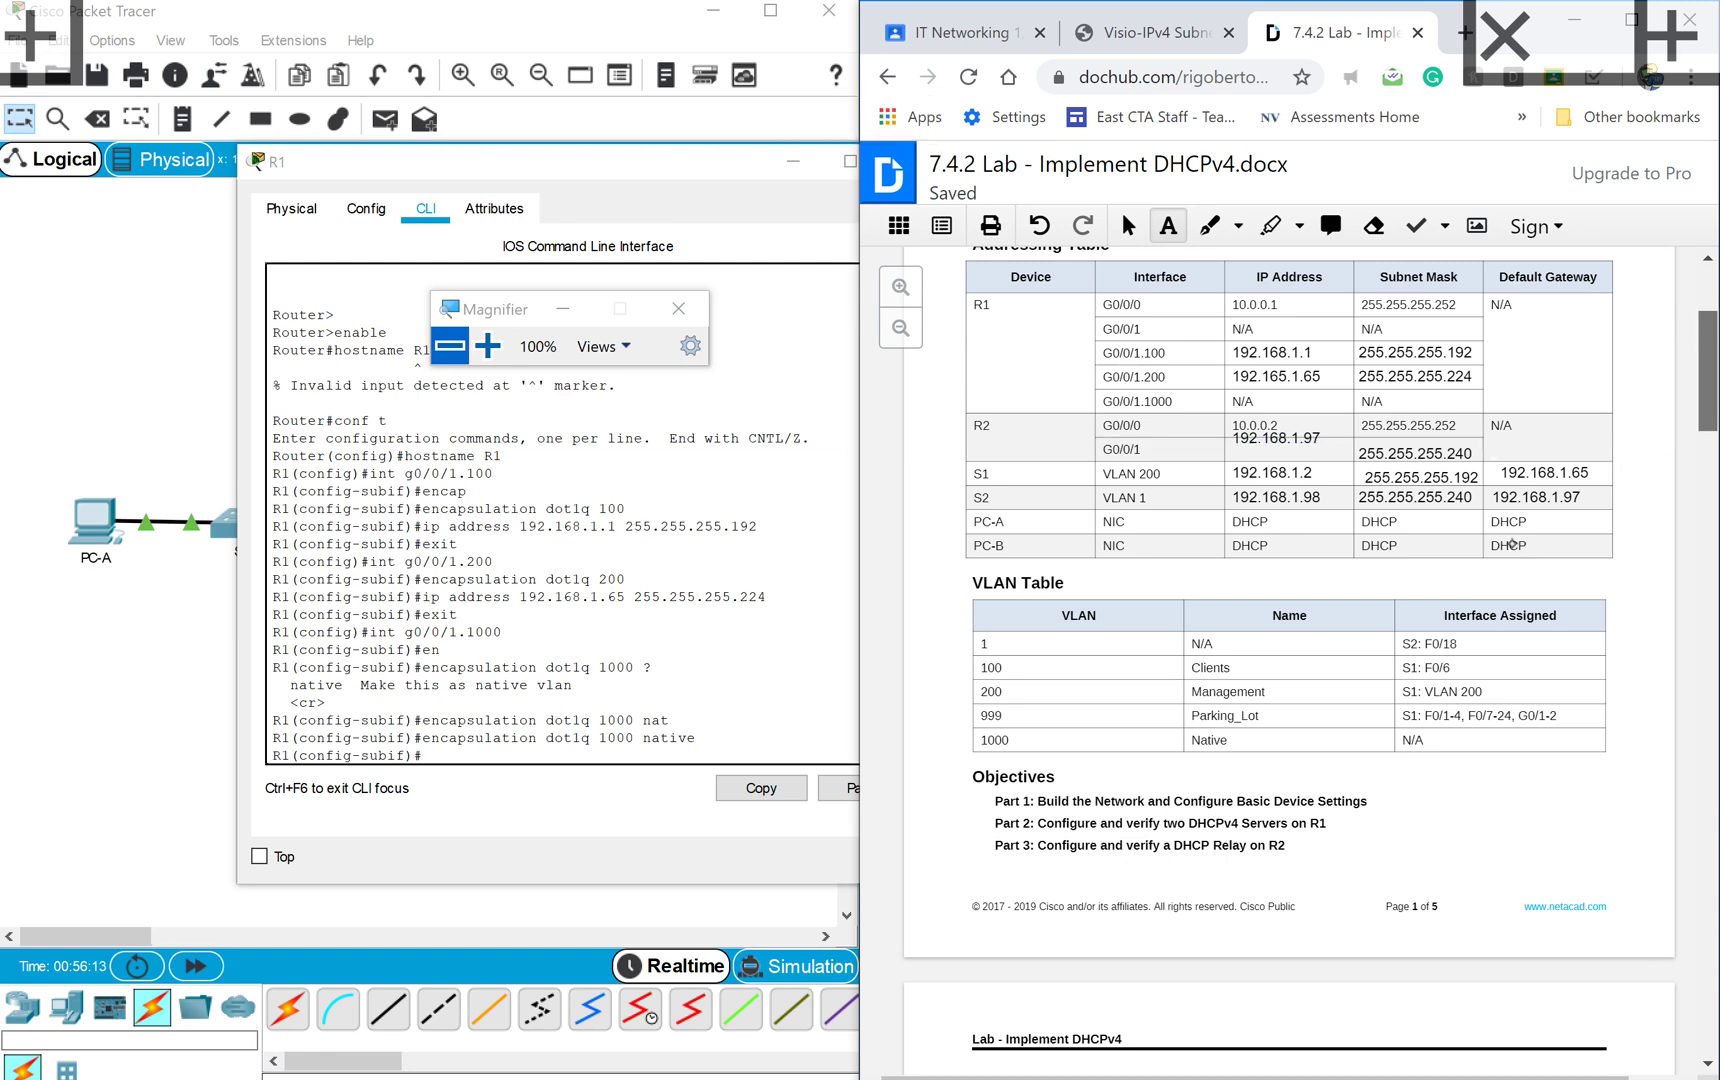
pyautogui.scroll(-9, 1511, 544)
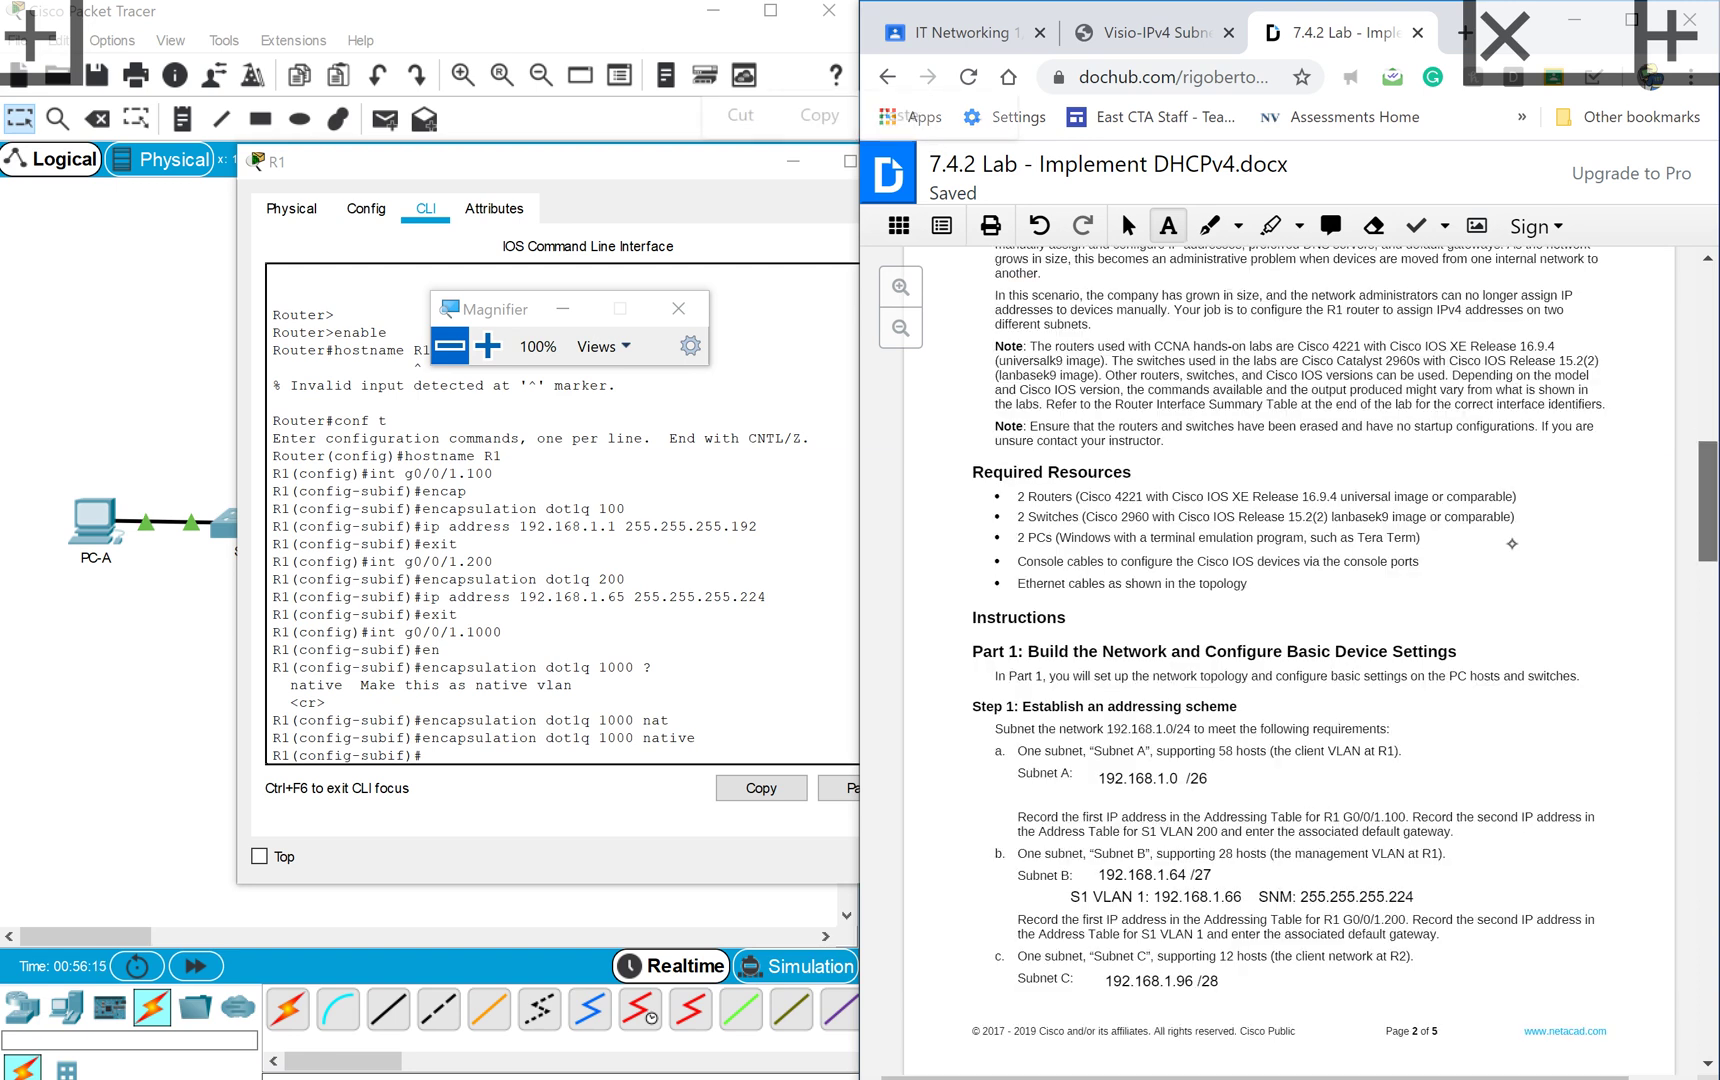
pyautogui.scroll(-10, 1511, 544)
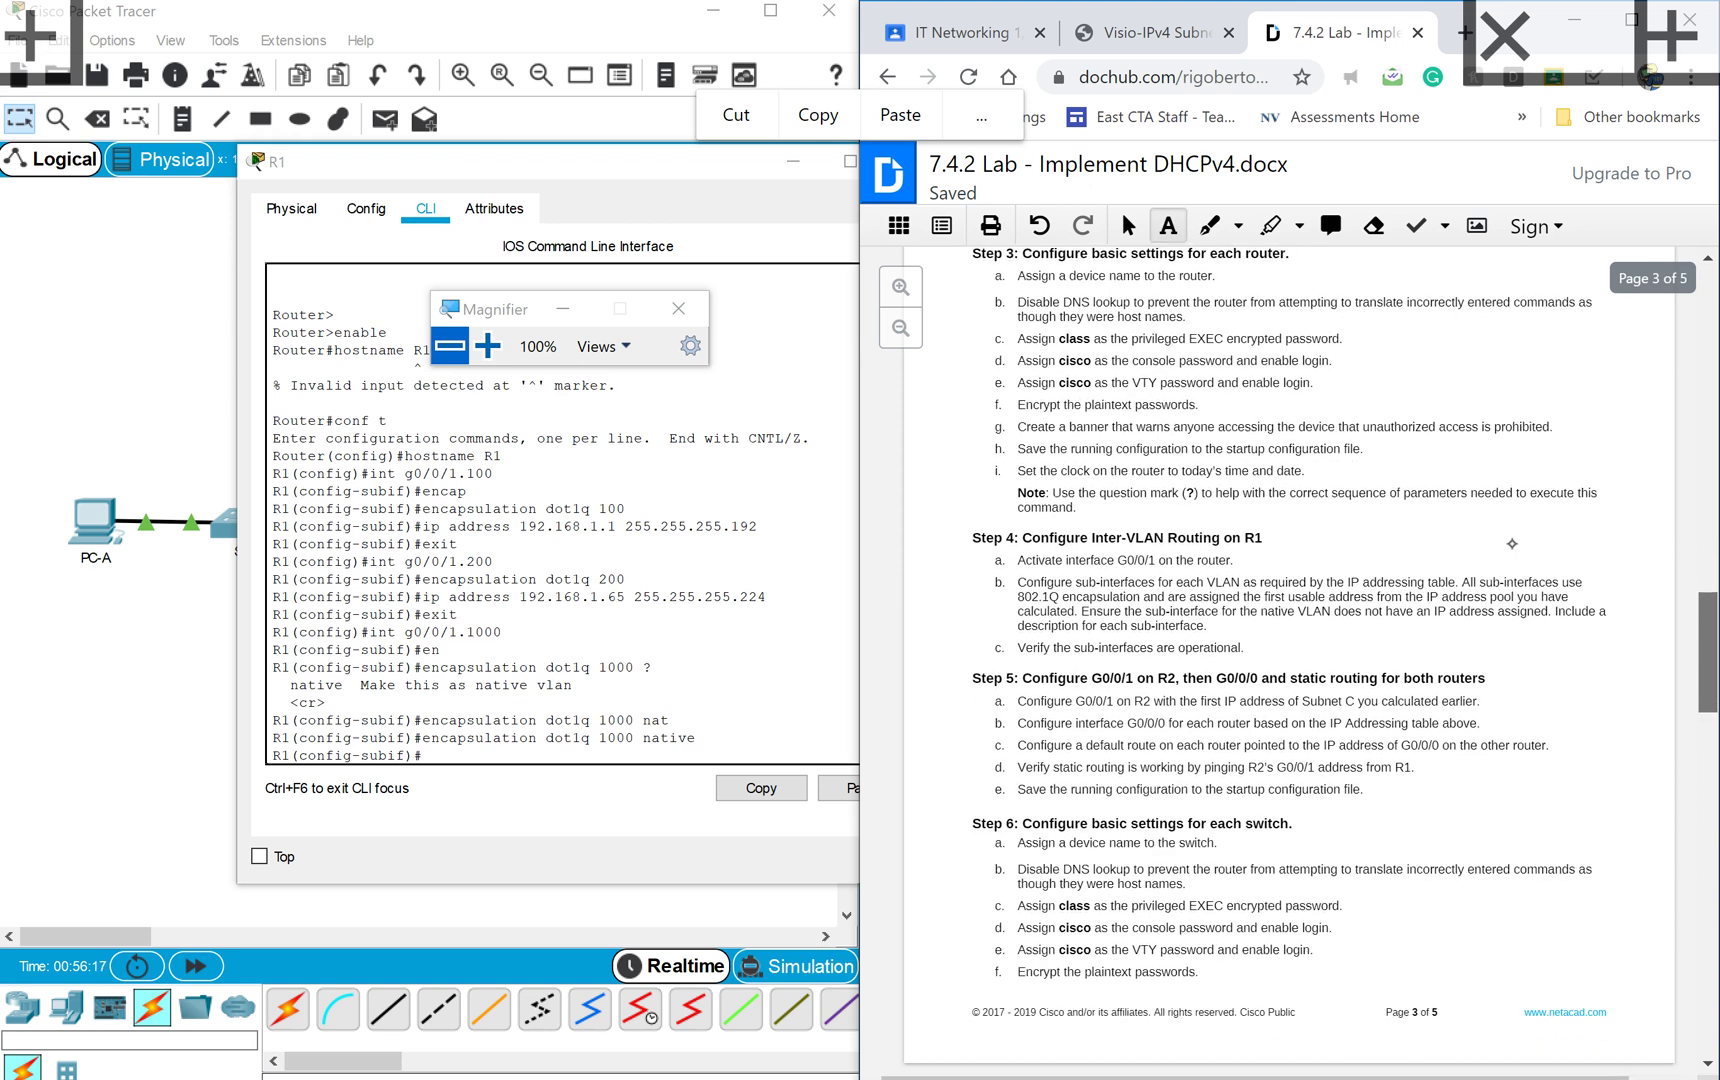
pyautogui.scroll(-4, 1511, 544)
pyautogui.scroll(3, 1512, 543)
pyautogui.scroll(-3, 1512, 543)
pyautogui.scroll(-2, 1512, 543)
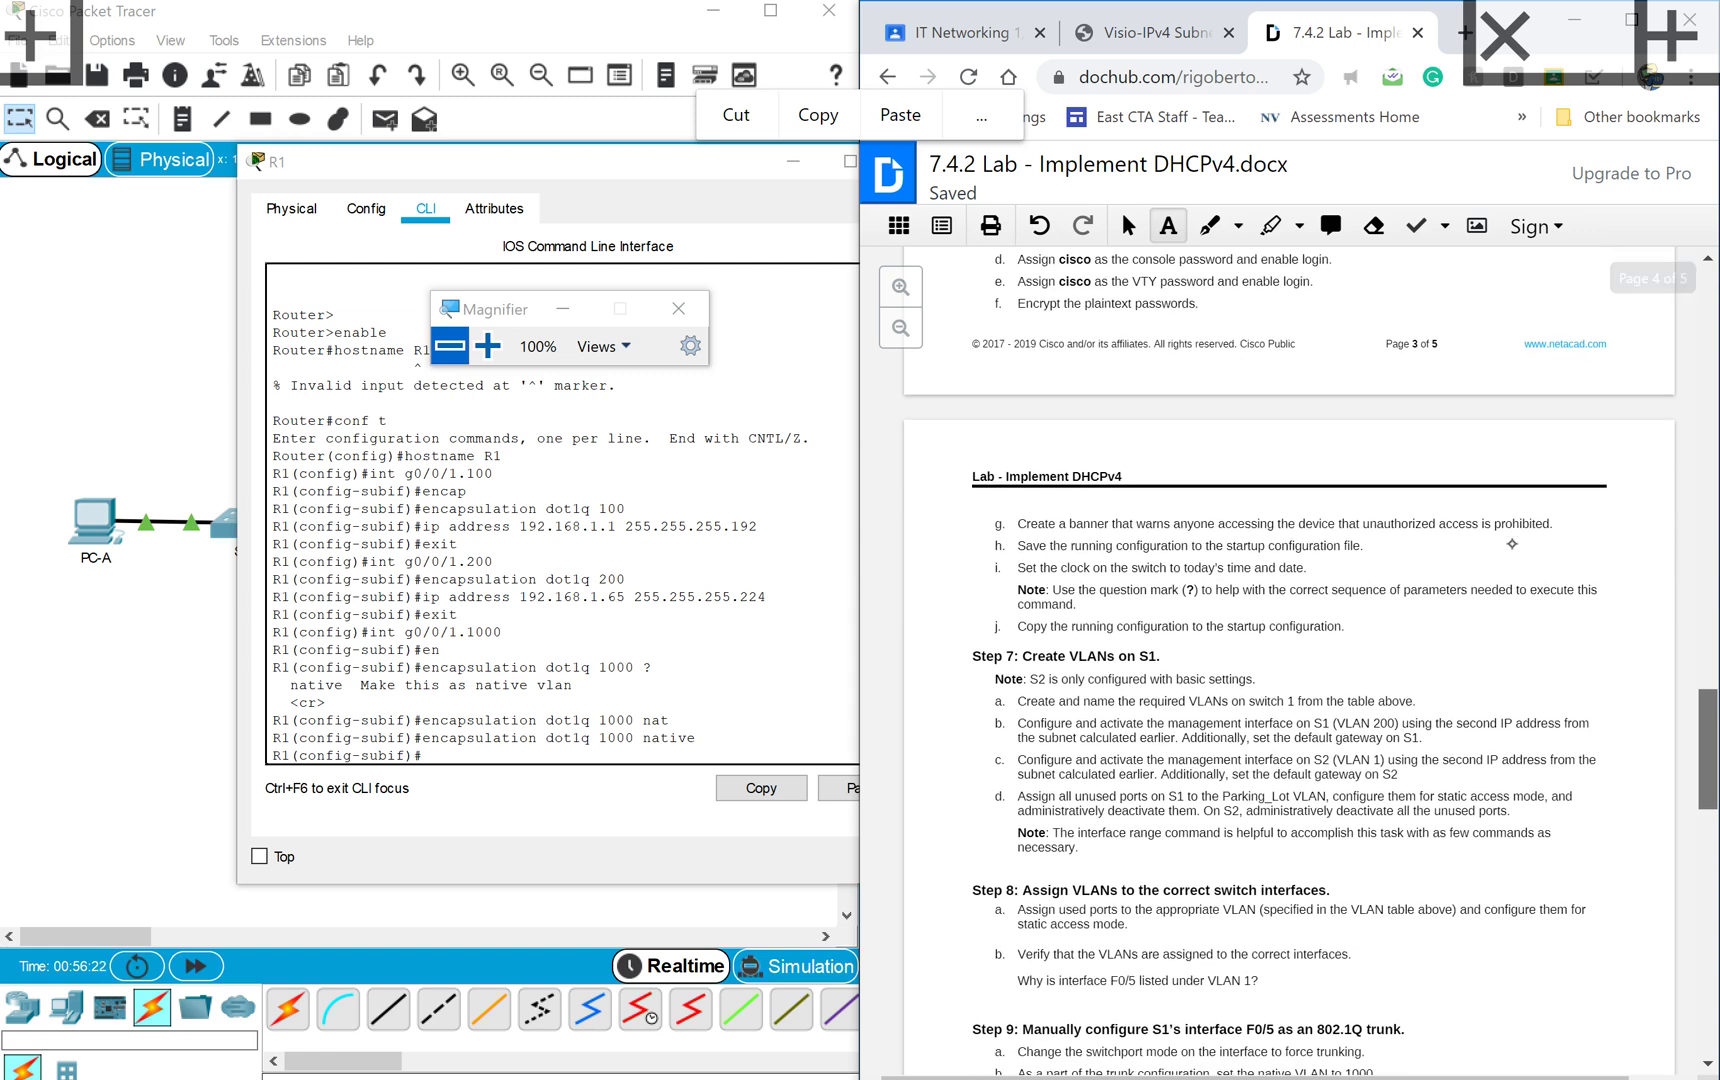
pyautogui.scroll(3, 1512, 543)
pyautogui.scroll(1, 1512, 543)
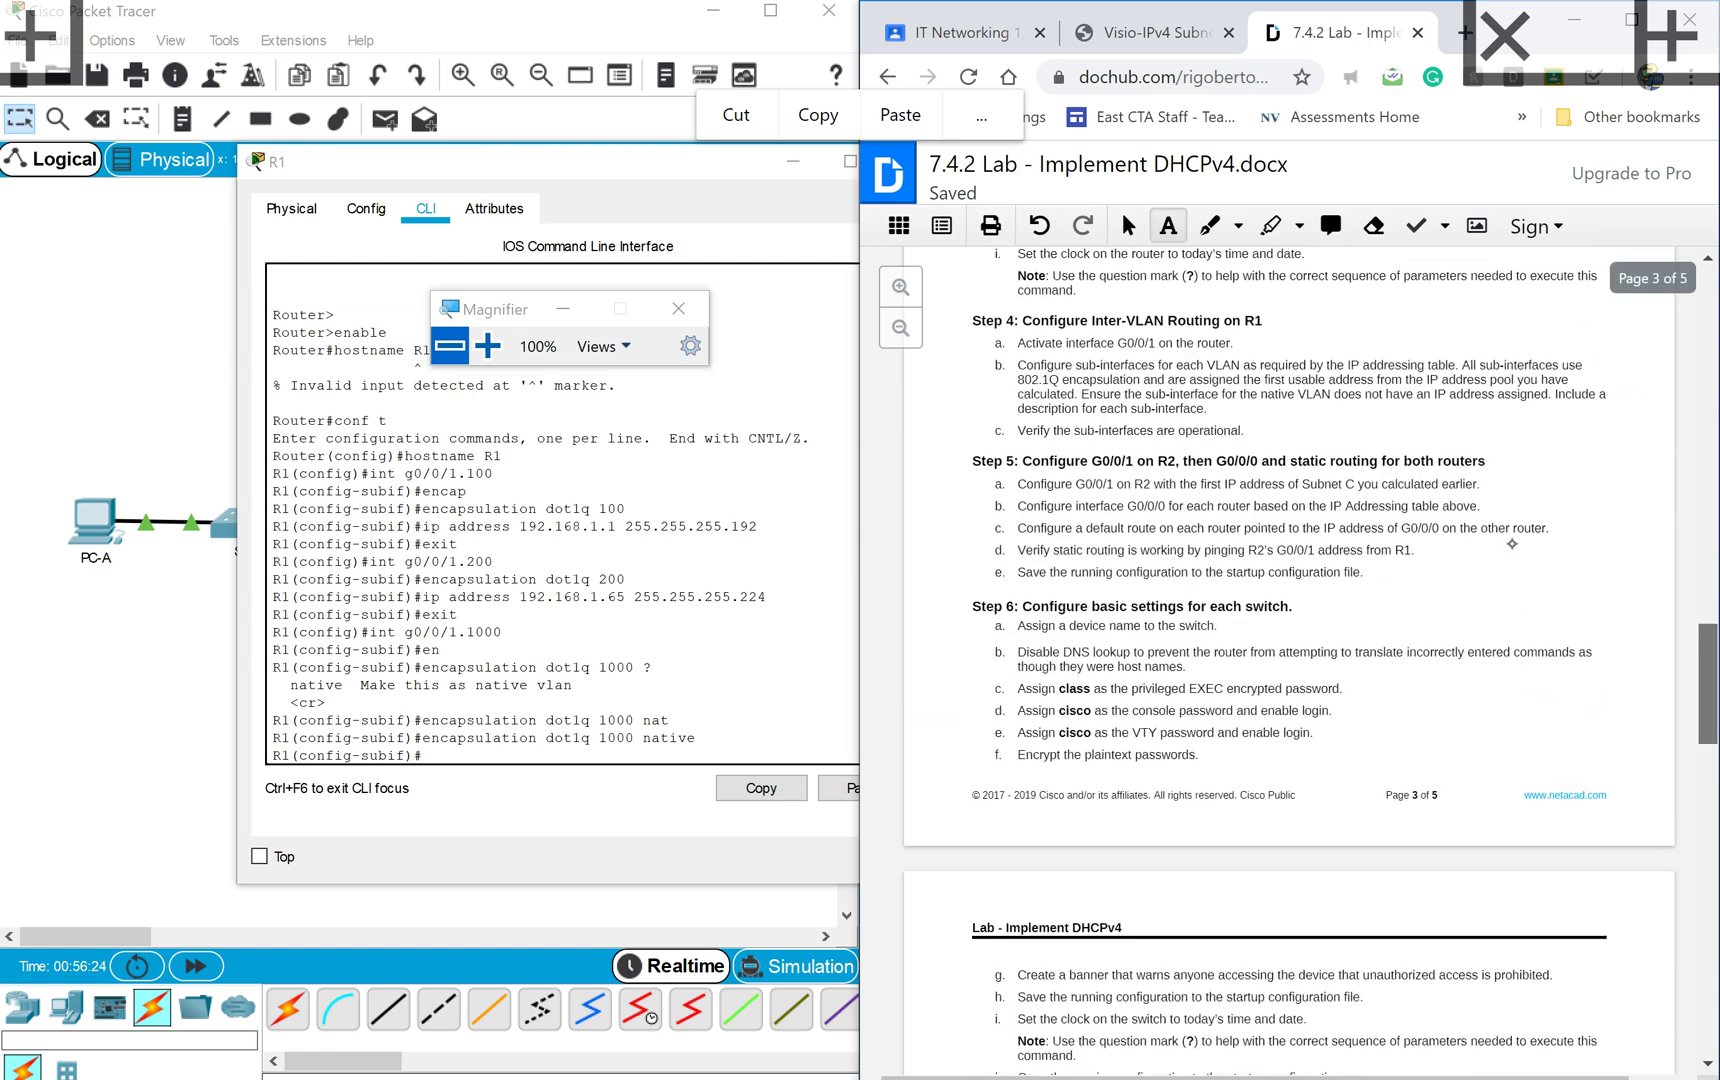
pyautogui.scroll(1, 1512, 543)
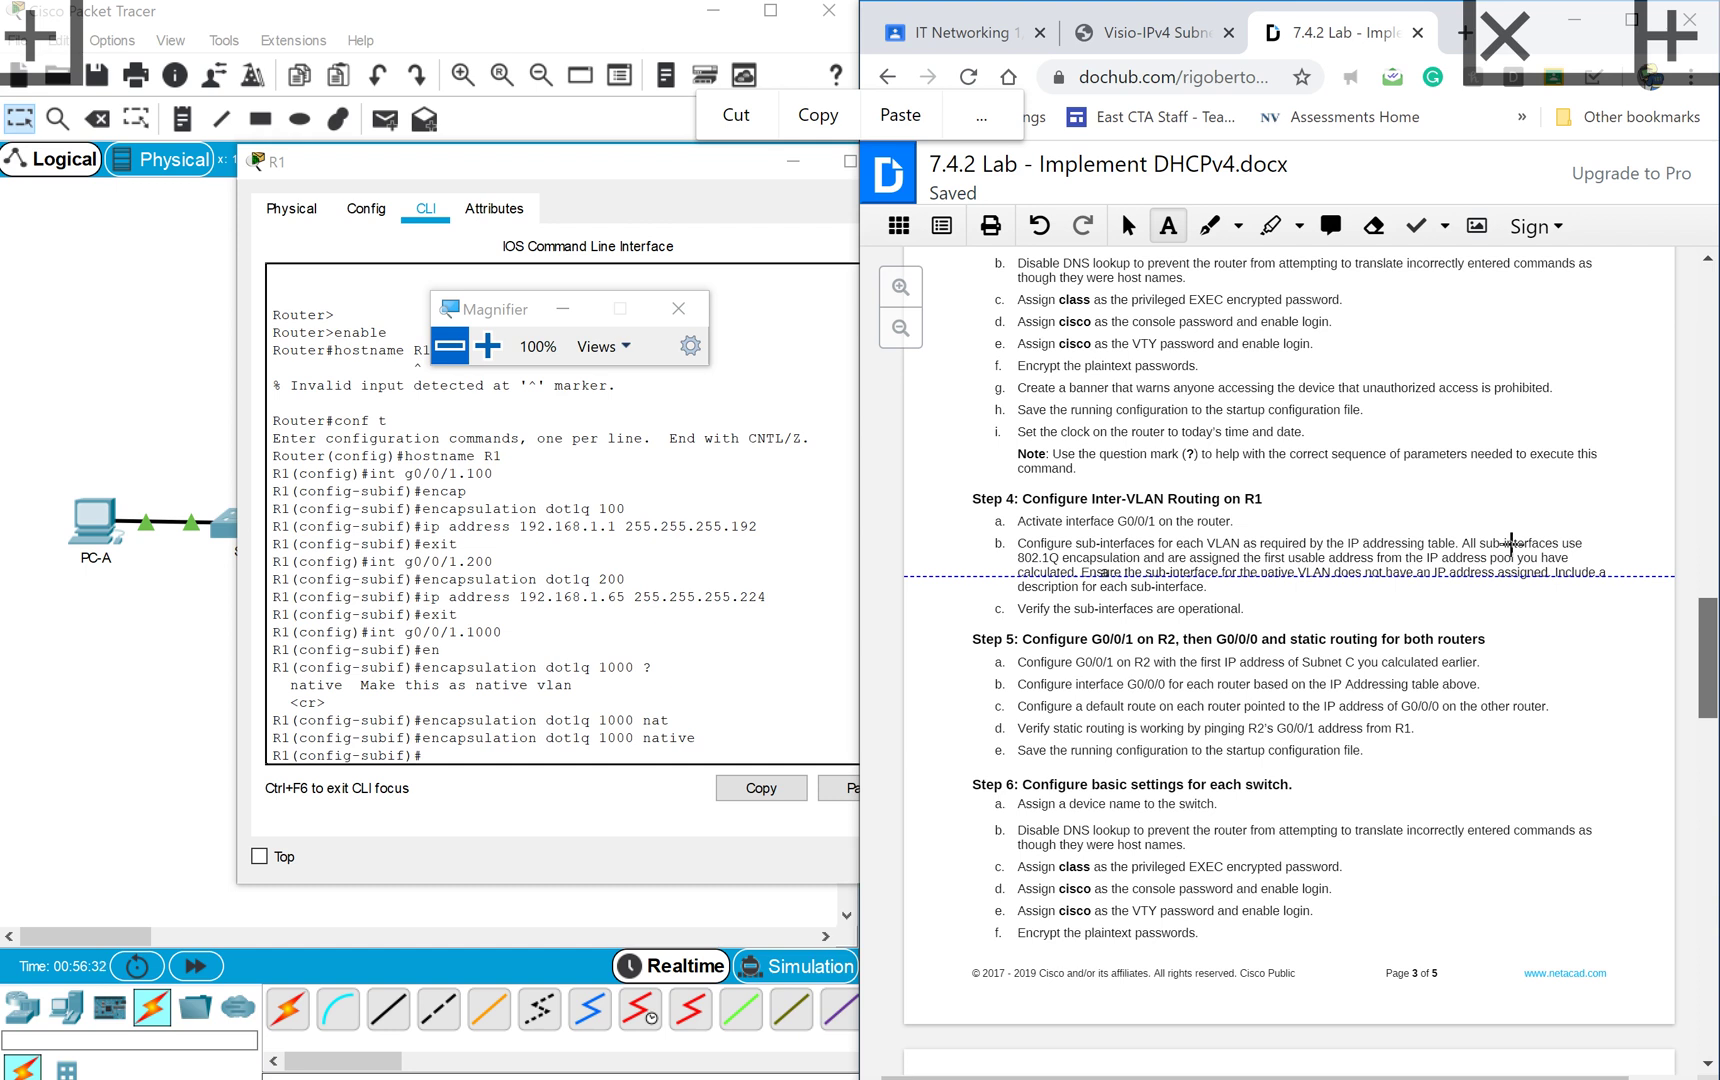
# Exit the native VLAN subinterface on R1 and enable physical interface g0/0/1 with no shut.
pyautogui.click(503, 745)
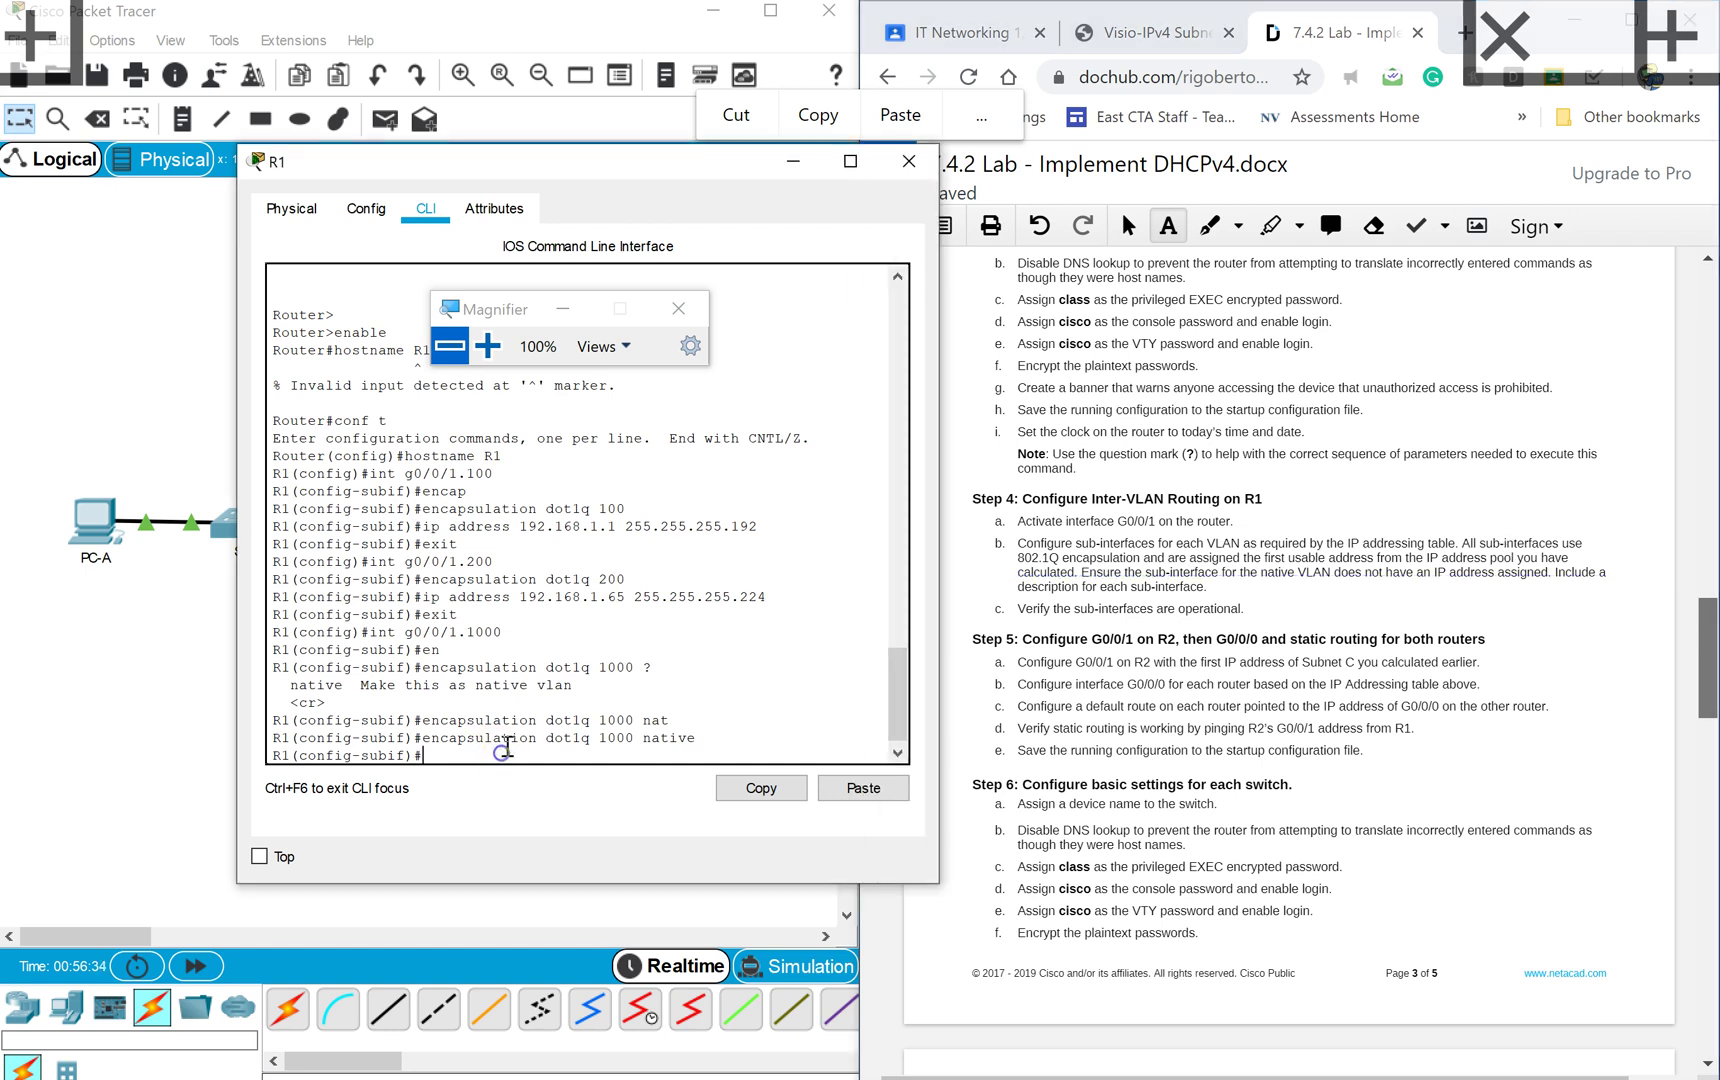
pyautogui.write('exit')
pyautogui.press('Return')
pyautogui.write('int g0/0/1')
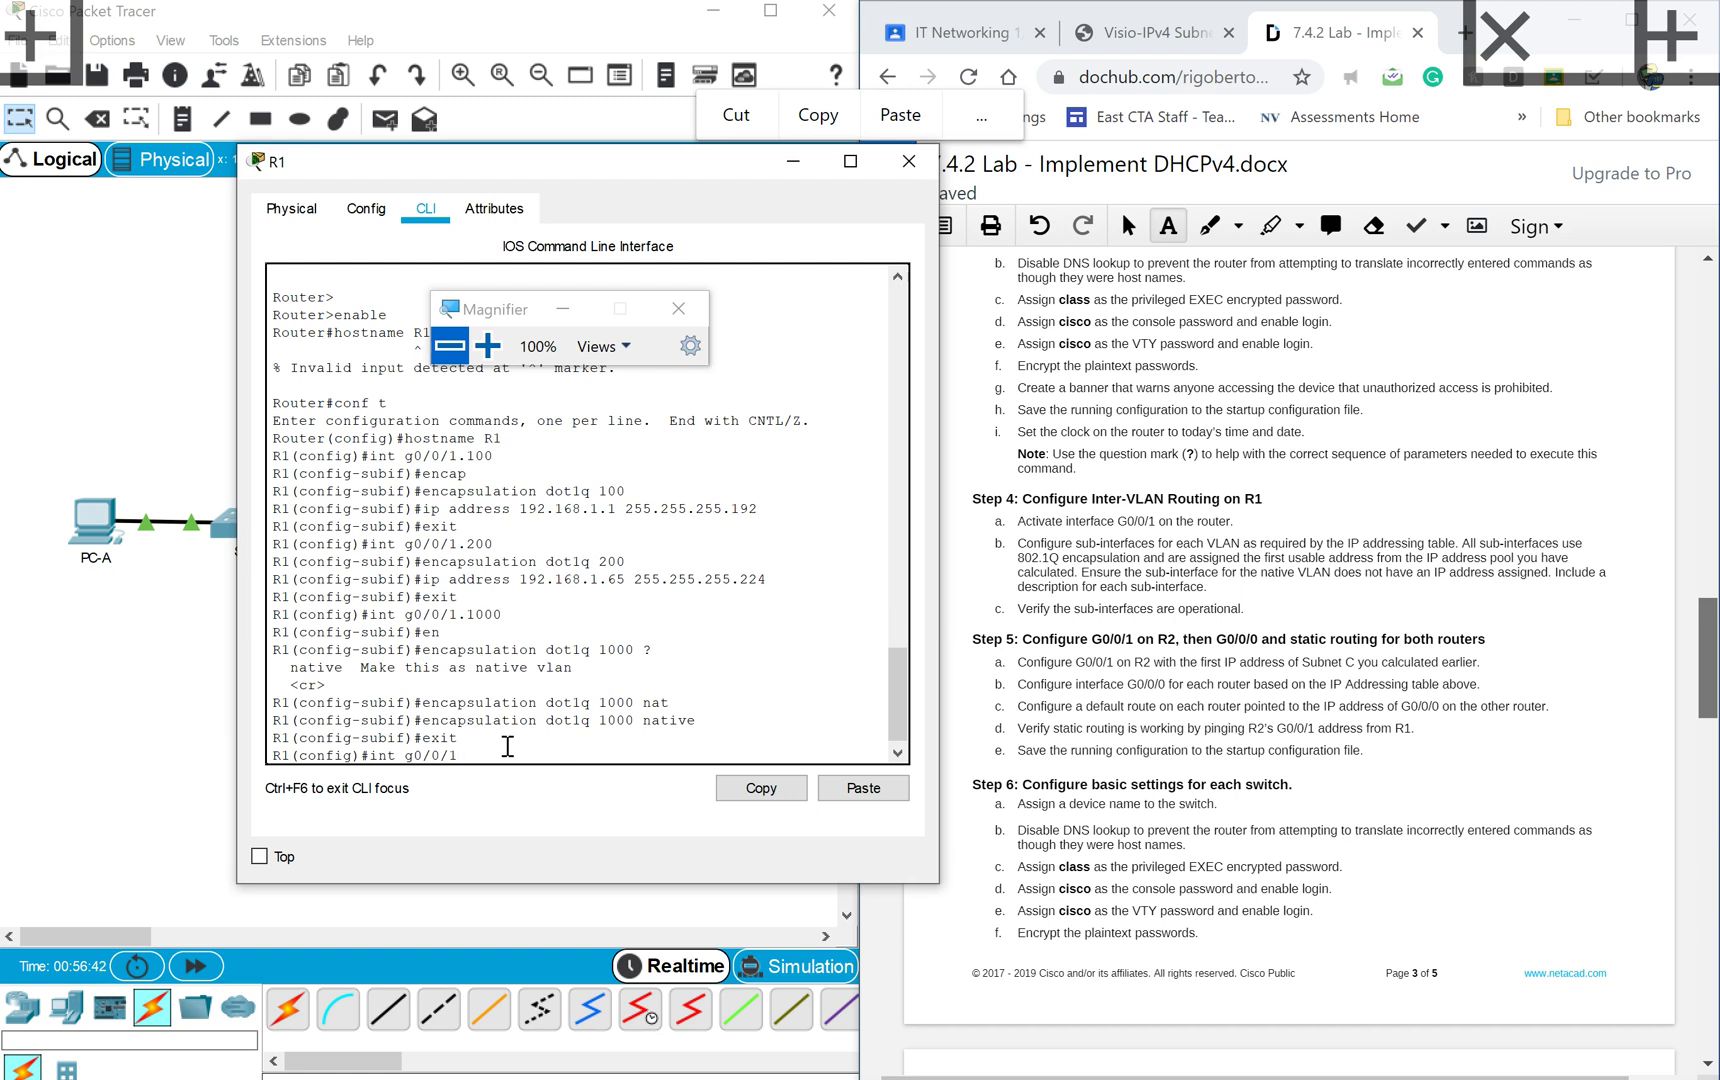
pyautogui.press('Return')
pyautogui.write('no shtut')
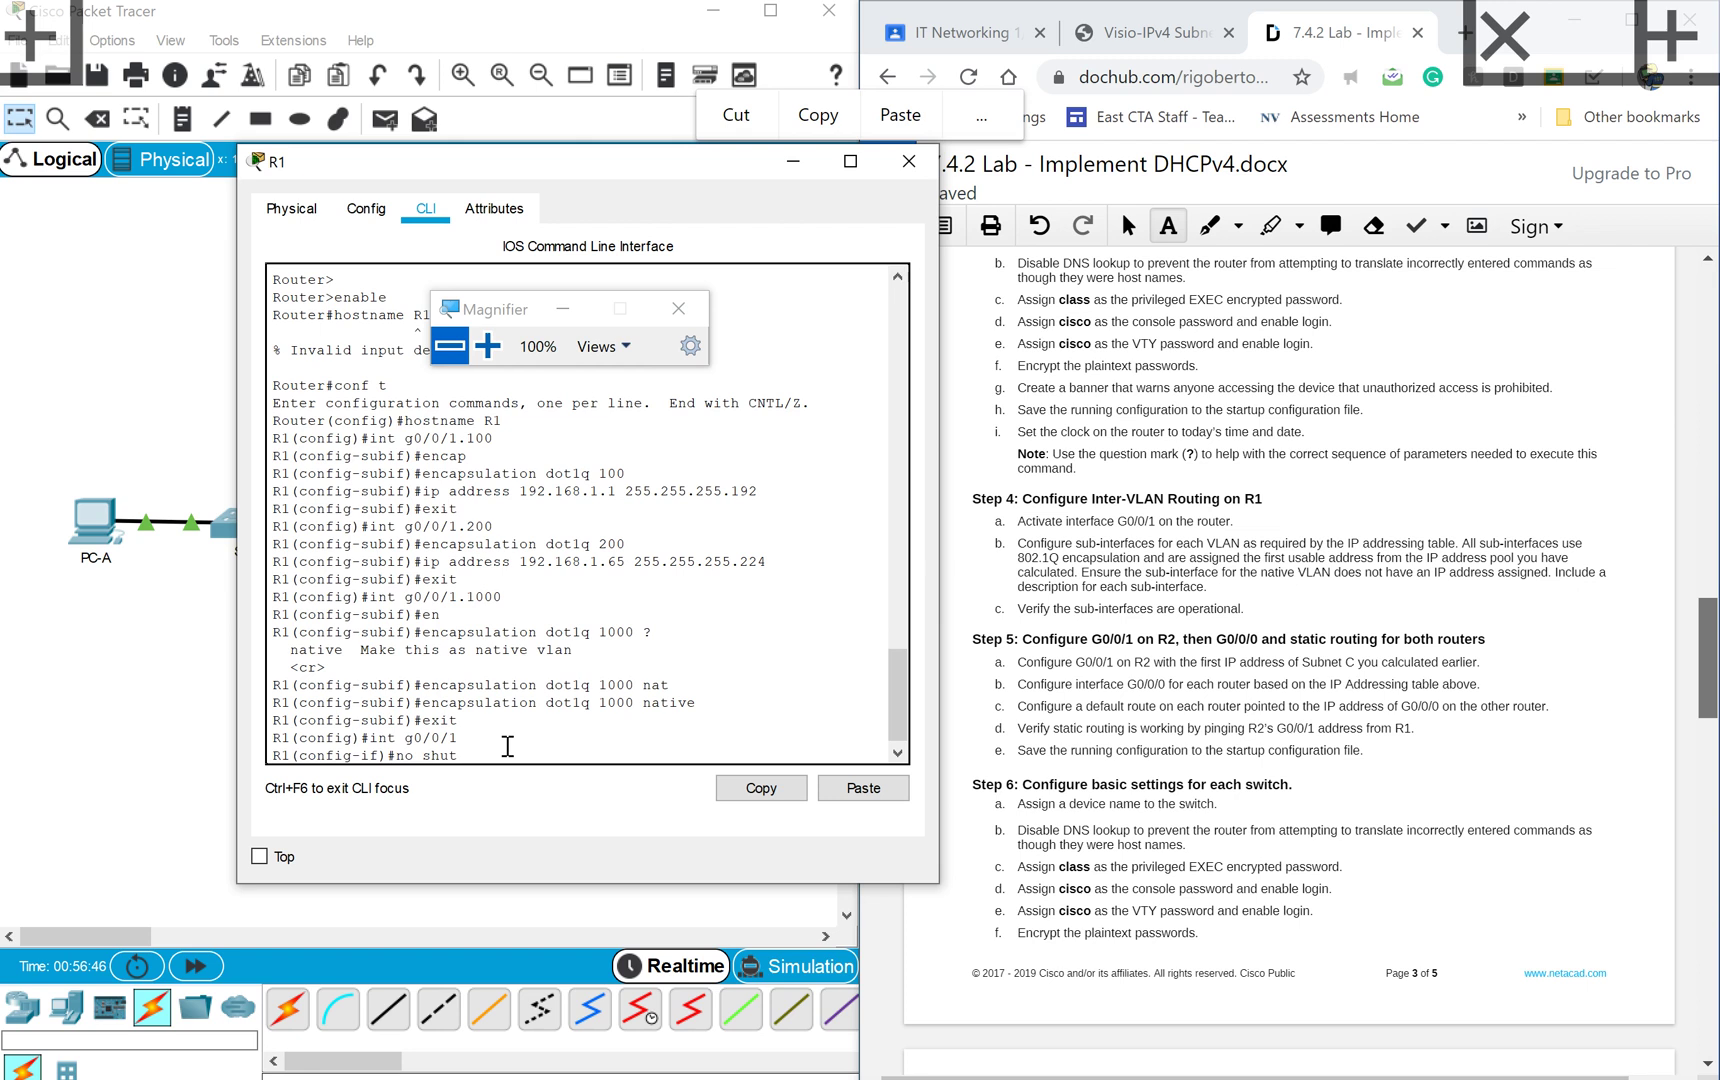
pyautogui.press('Return')
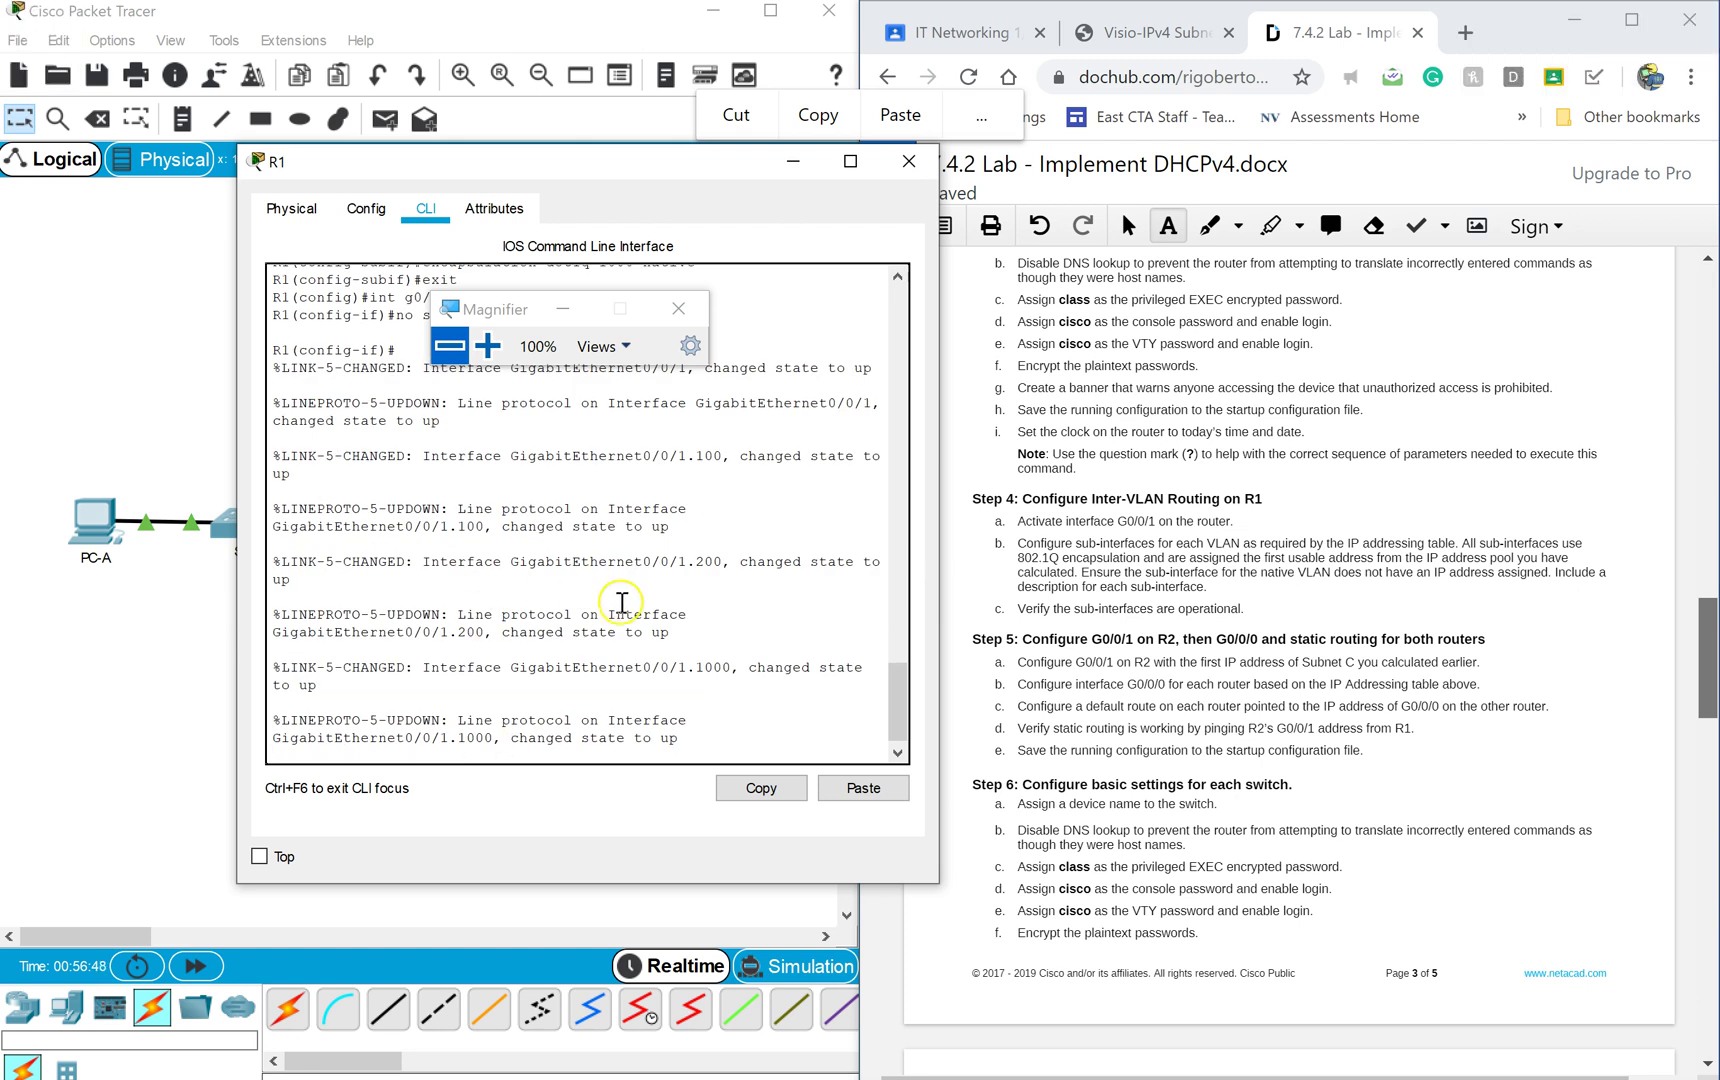
# Consult Step 5 of the lab instructions on R2's interfaces and static routing, and close R1's configuration window.
pyautogui.moveTo(507, 163); pyautogui.dragTo(578, 201)
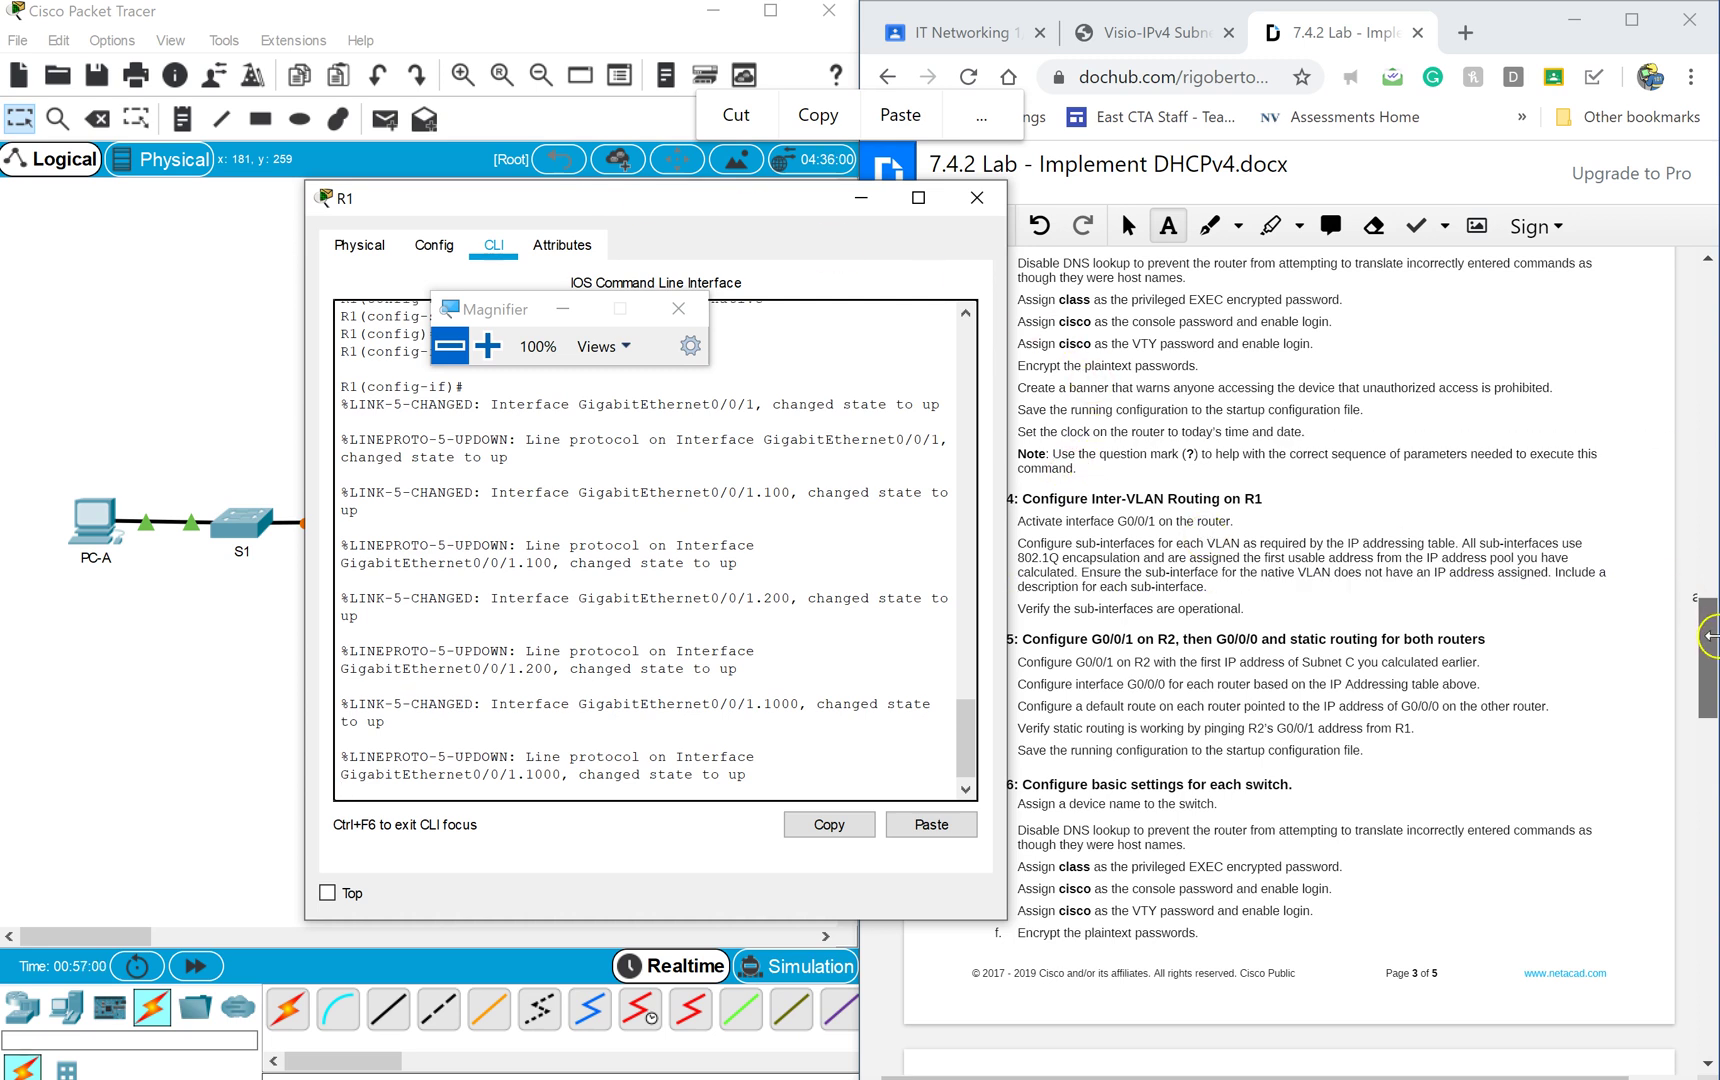
pyautogui.moveTo(1710, 638); pyautogui.dragTo(1711, 718)
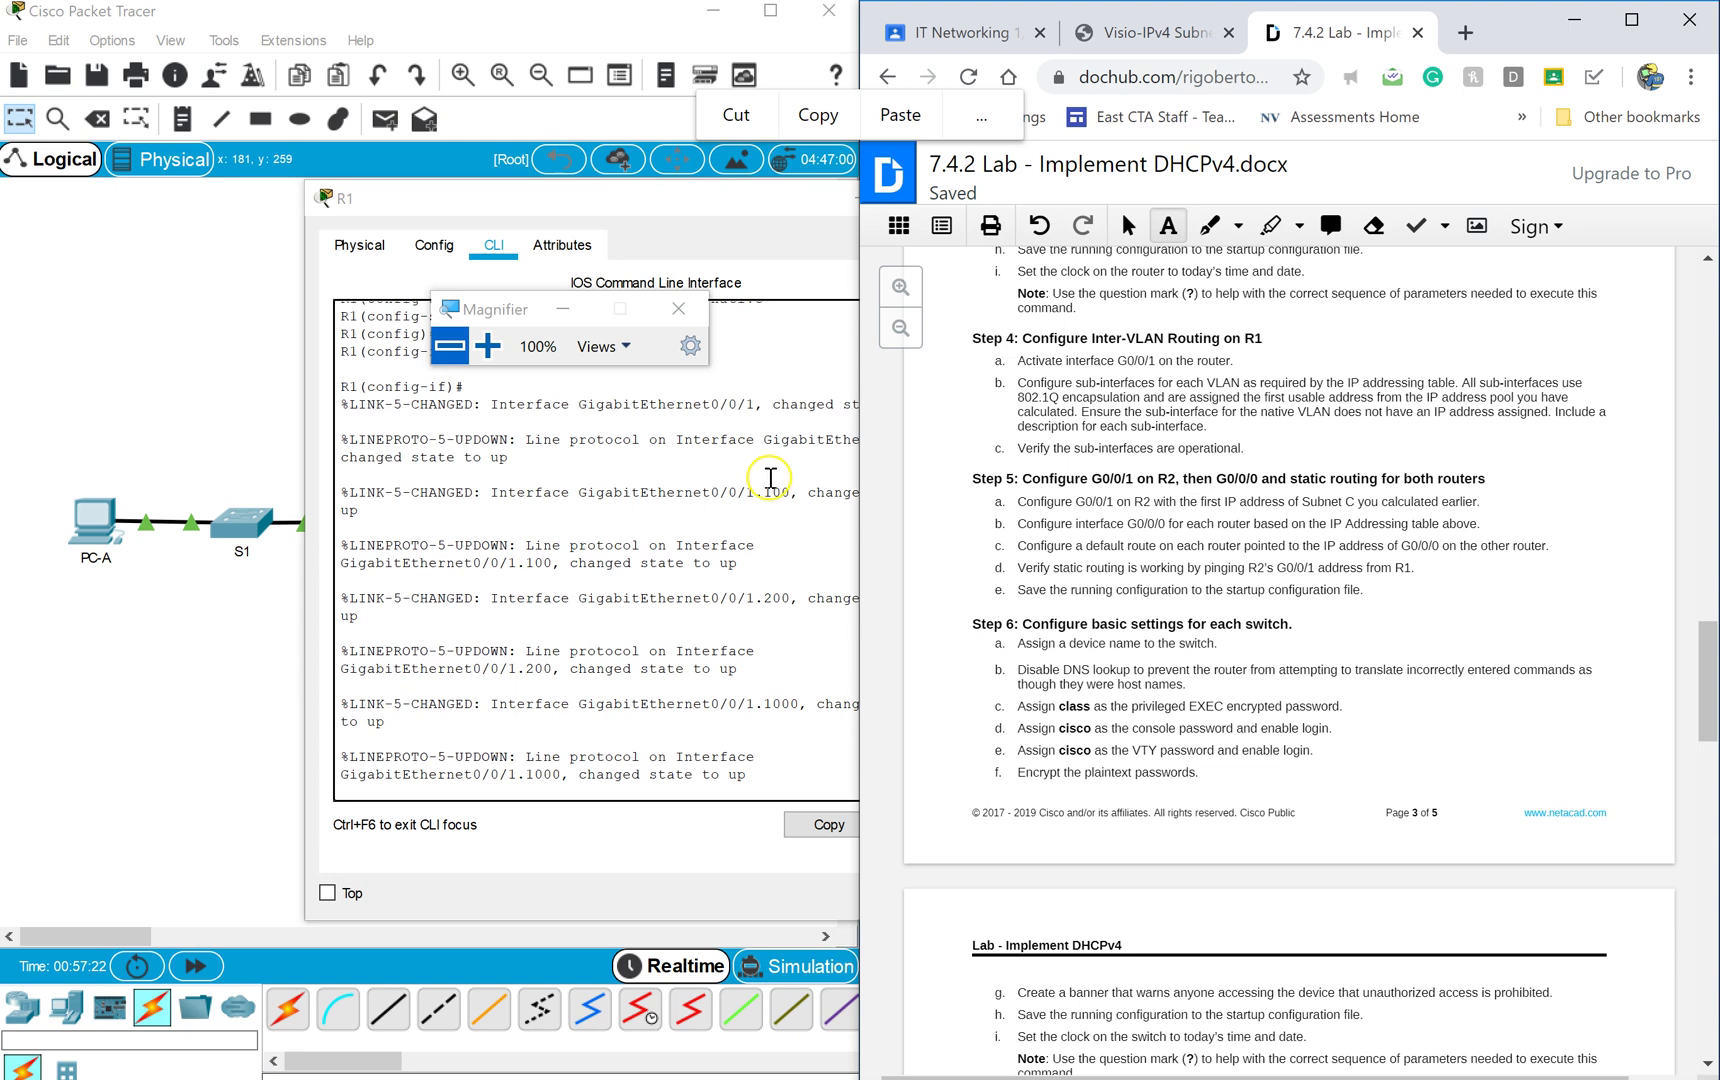
pyautogui.click(767, 427)
pyautogui.click(775, 199)
pyautogui.click(977, 197)
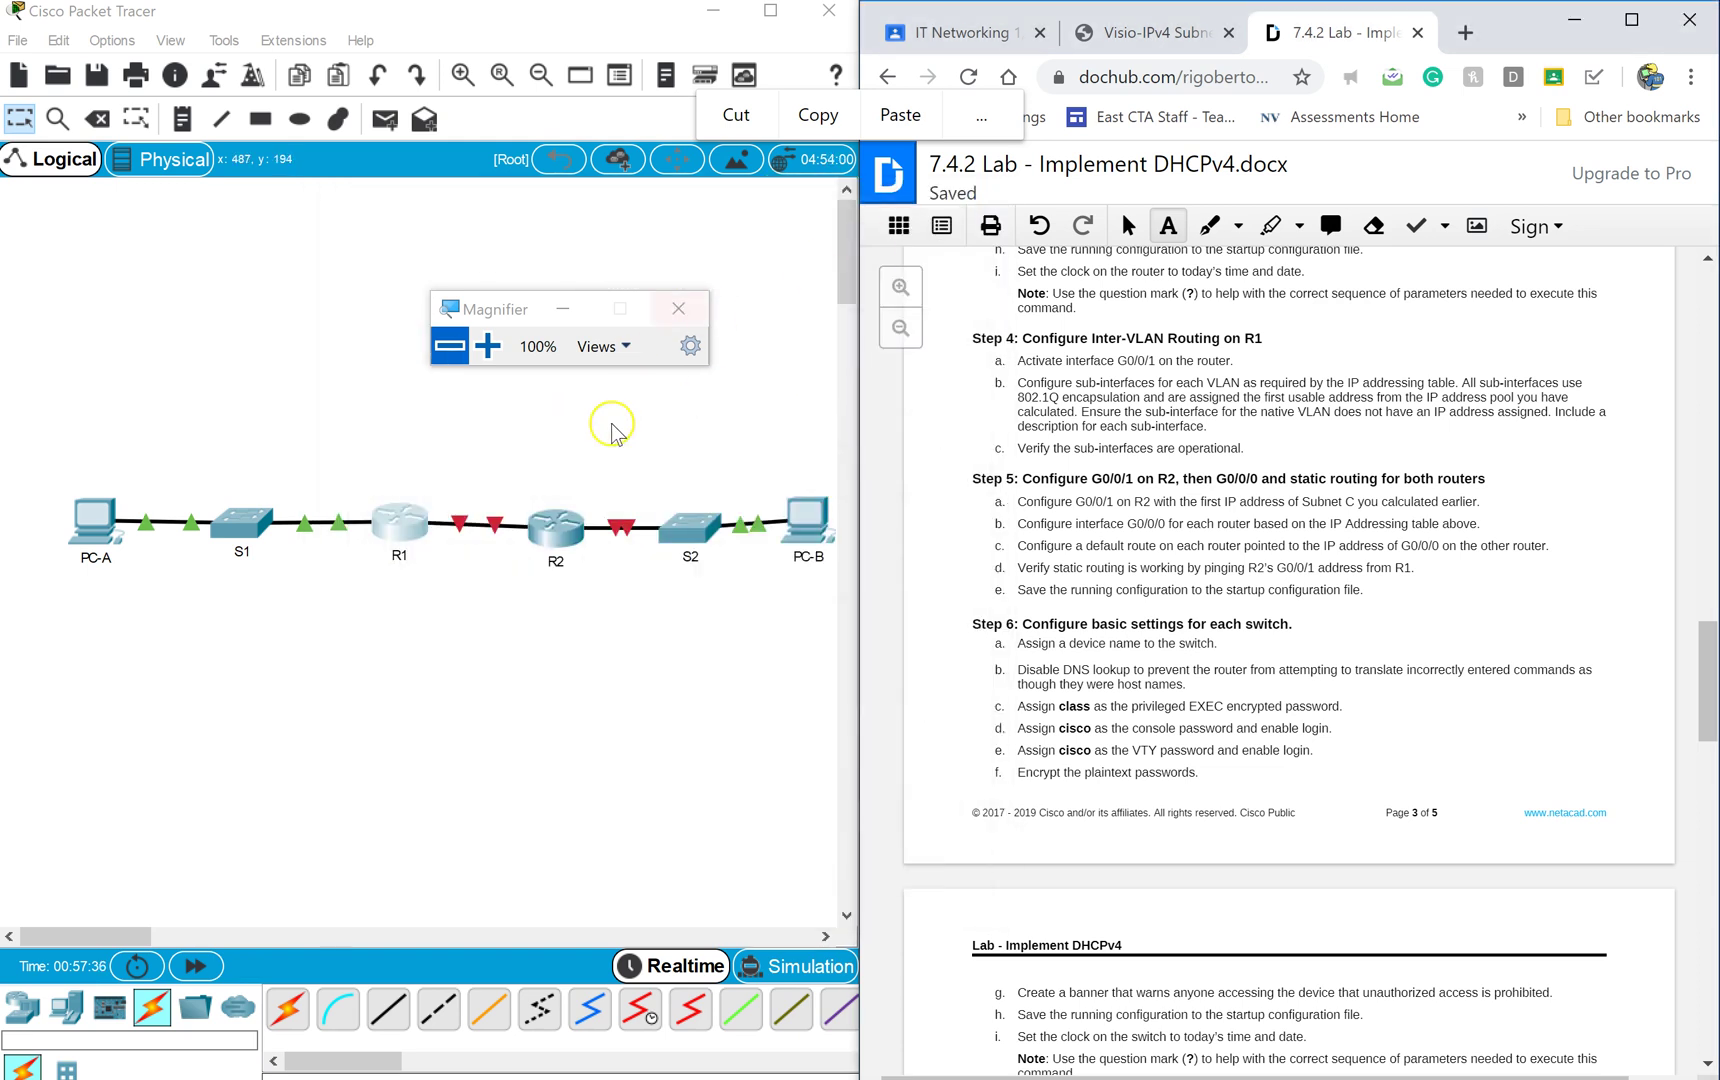
# Open R2's command line and answer no to the initial configuration dialog.
pyautogui.click(563, 527)
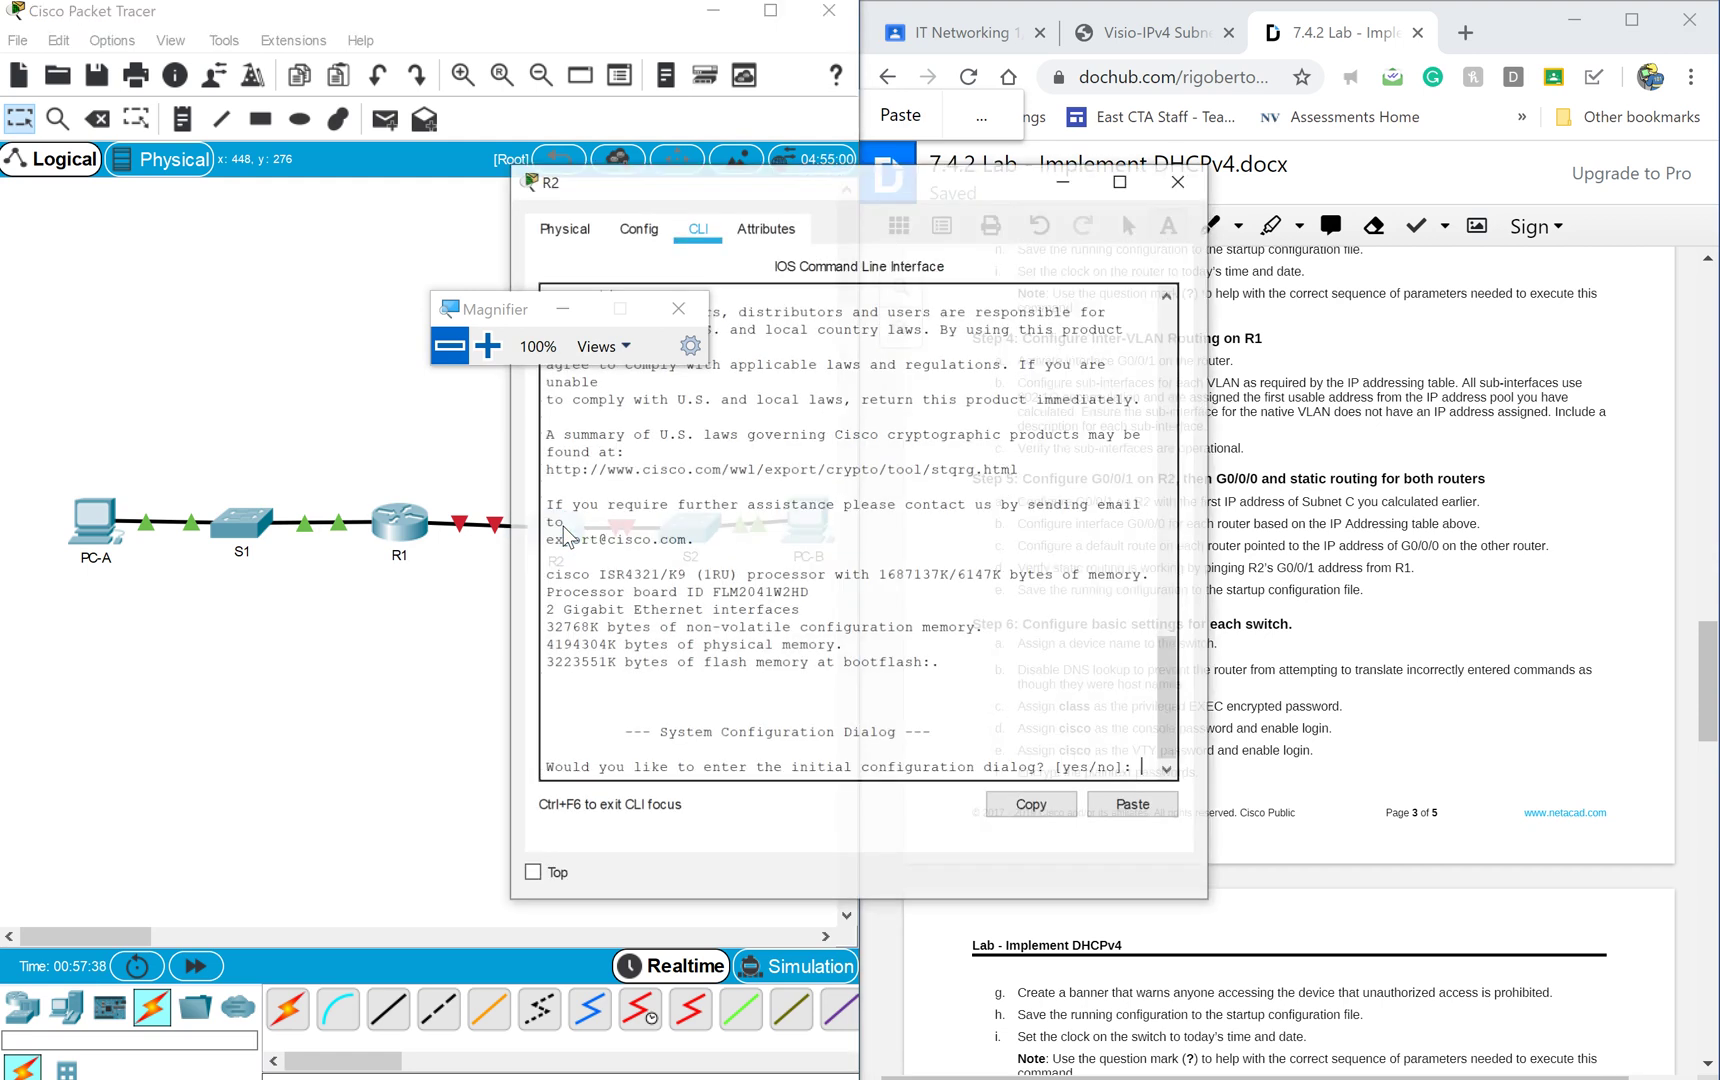
pyautogui.moveTo(950, 184); pyautogui.dragTo(625, 272)
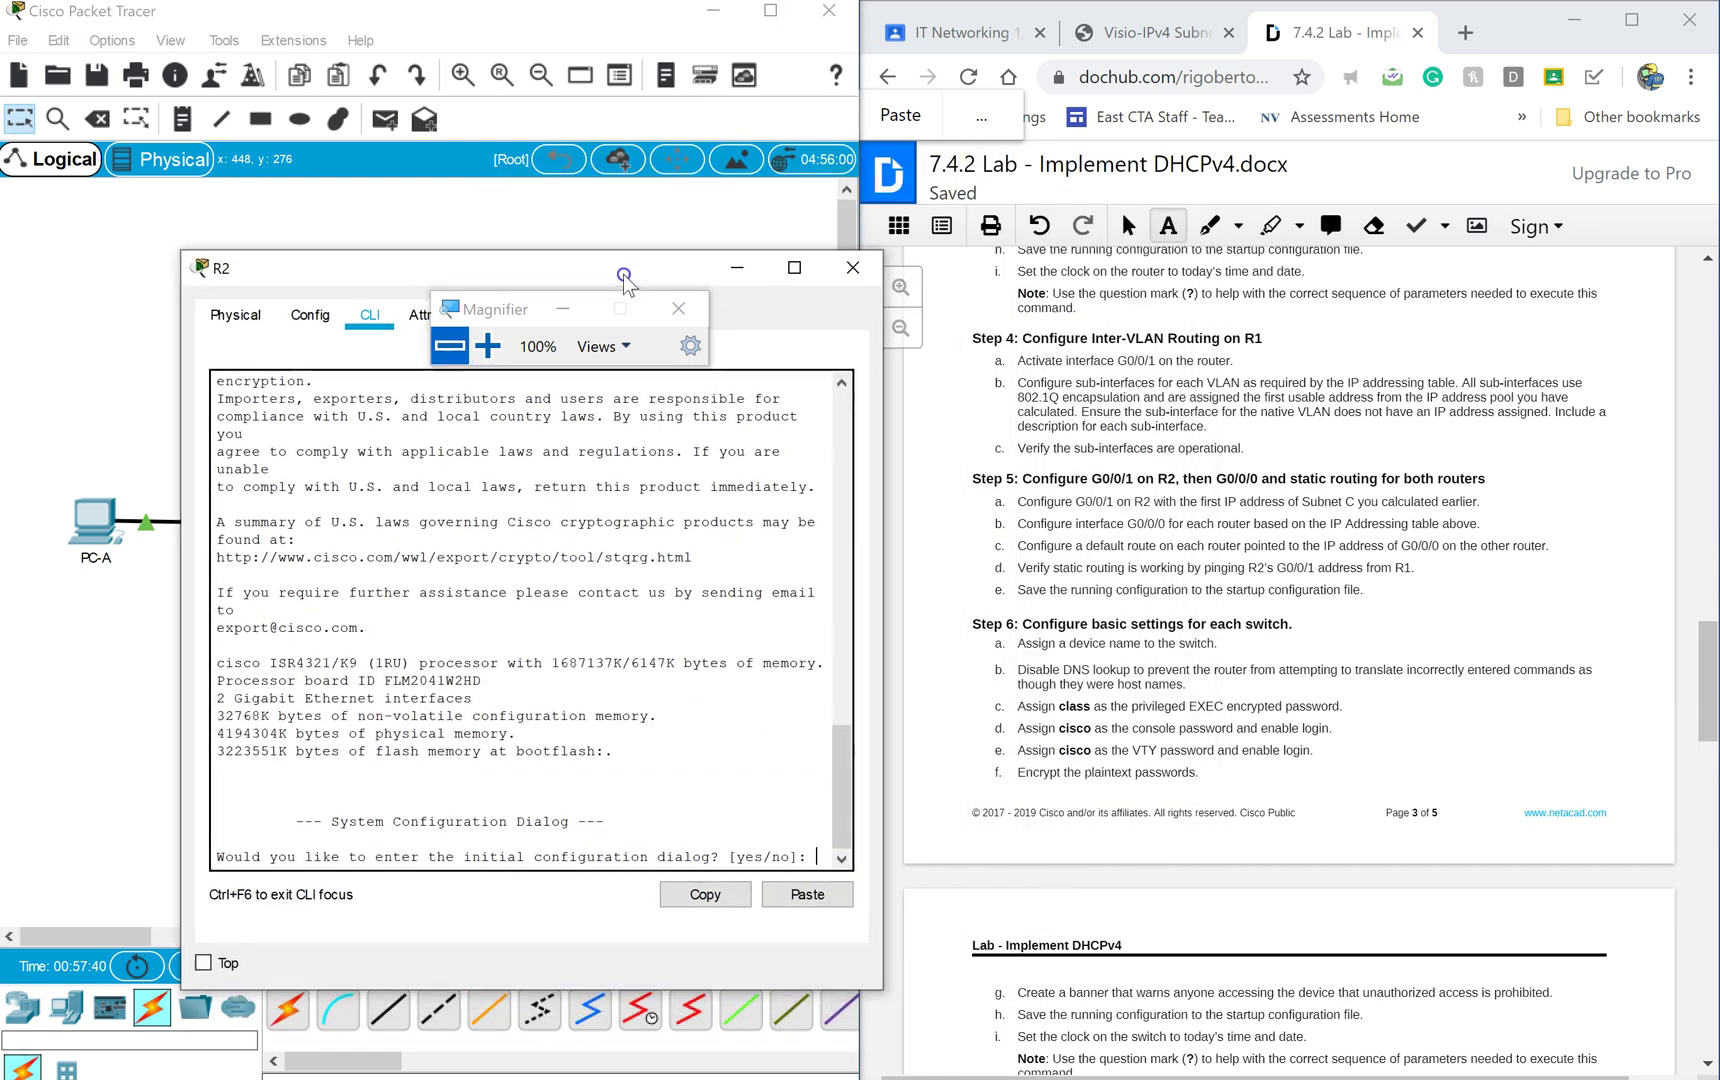
pyautogui.write('no')
pyautogui.press('Return')
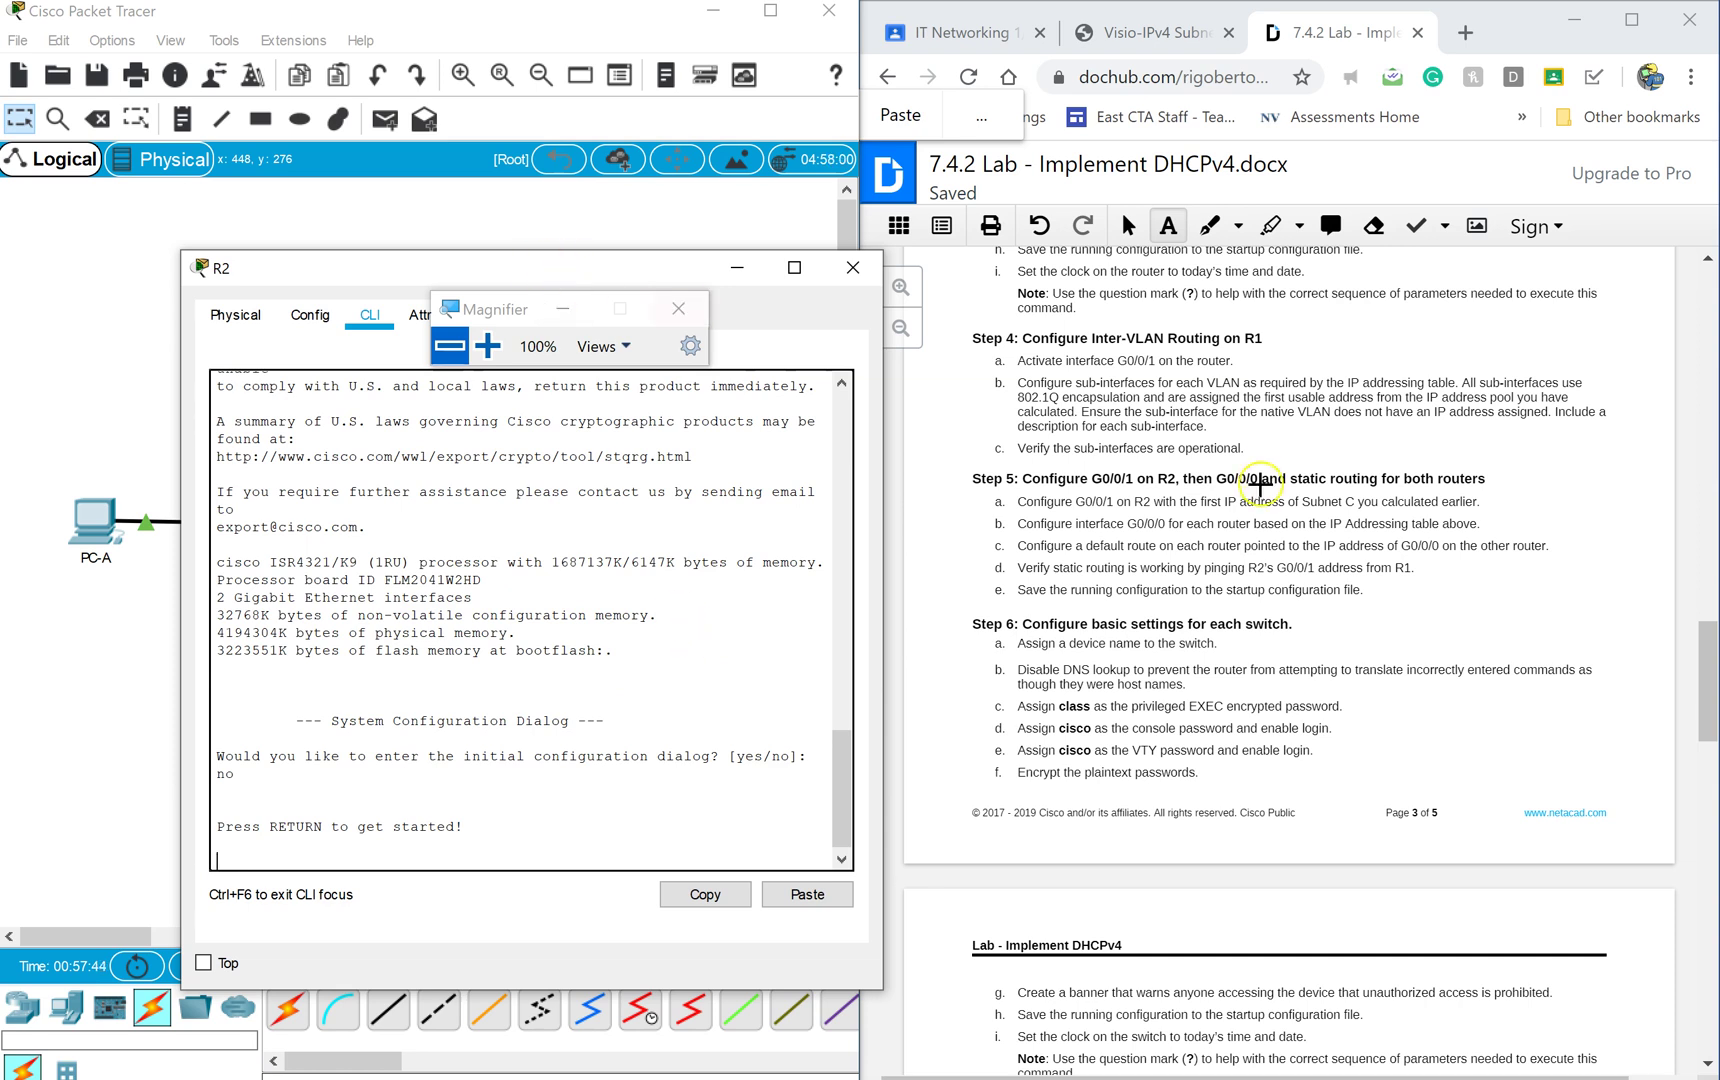
# Start R2's console session and enter privileged EXEC mode, with the lab's addressing table at hand.
pyautogui.scroll(2, 1453, 500)
pyautogui.moveTo(1710, 636); pyautogui.dragTo(1656, 371)
pyautogui.scroll(1, 1655, 371)
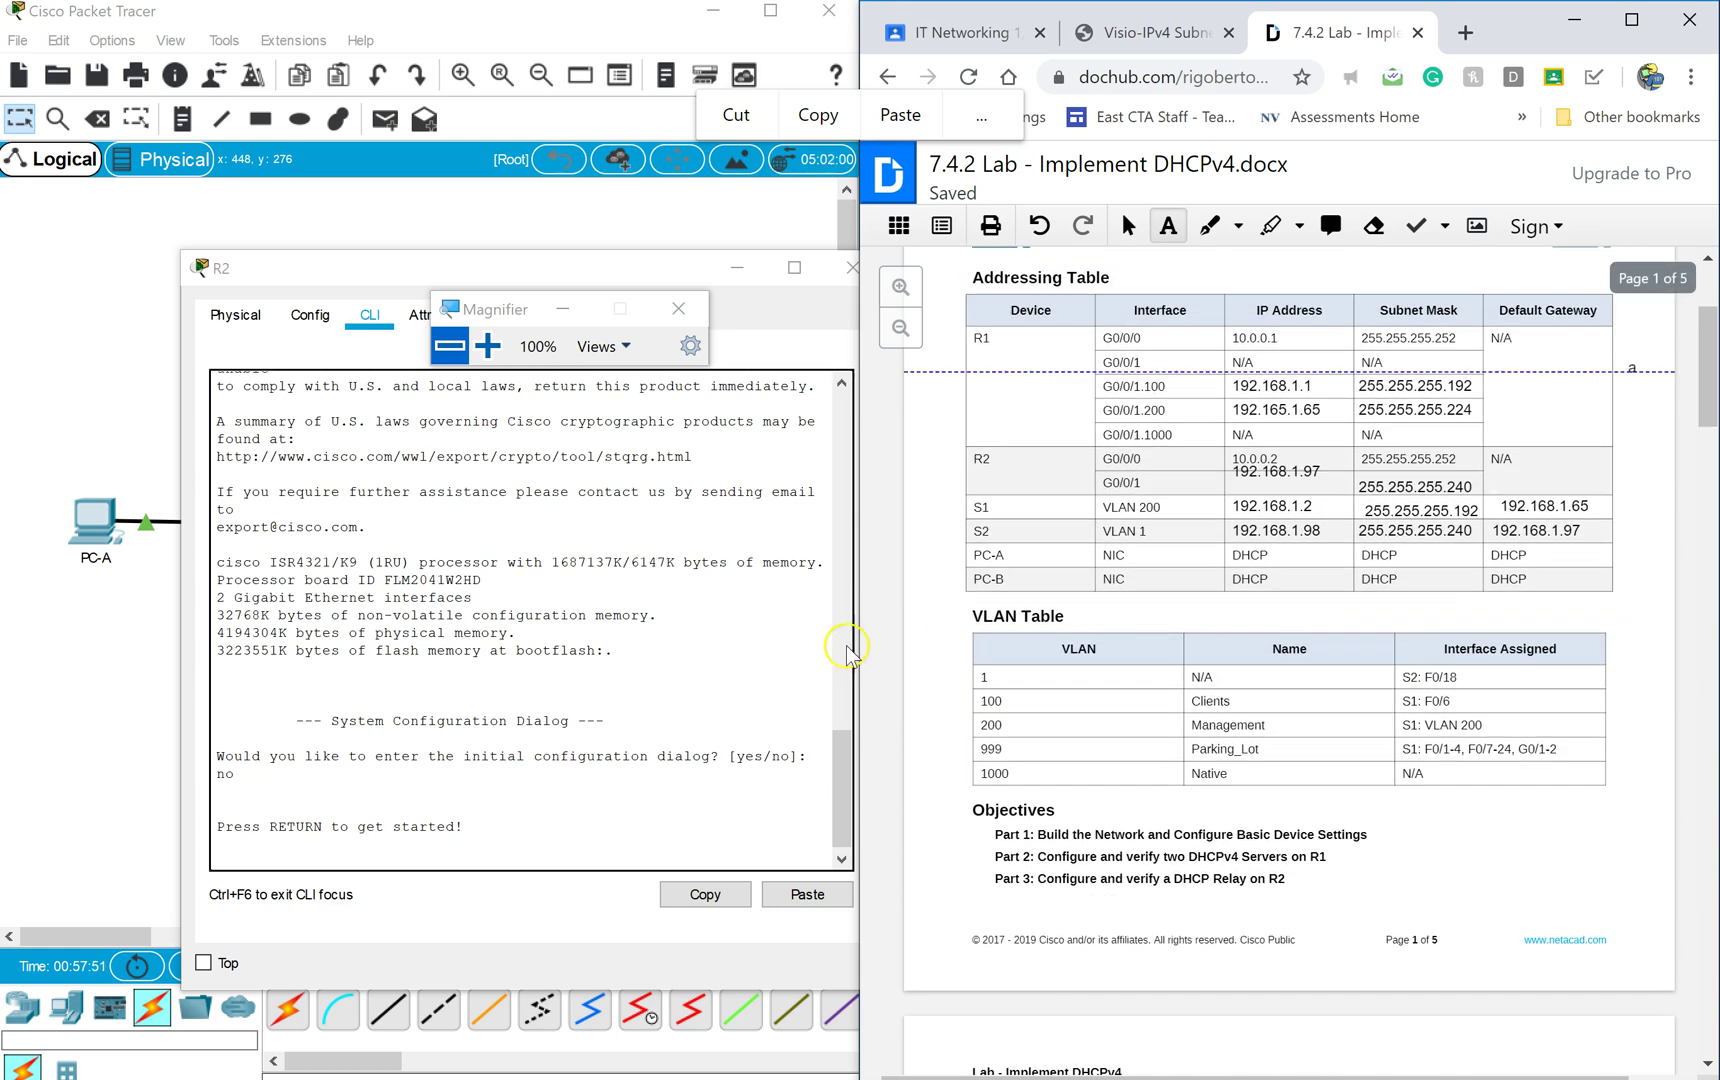
pyautogui.click(626, 841)
pyautogui.press('Return')
pyautogui.press('Return')
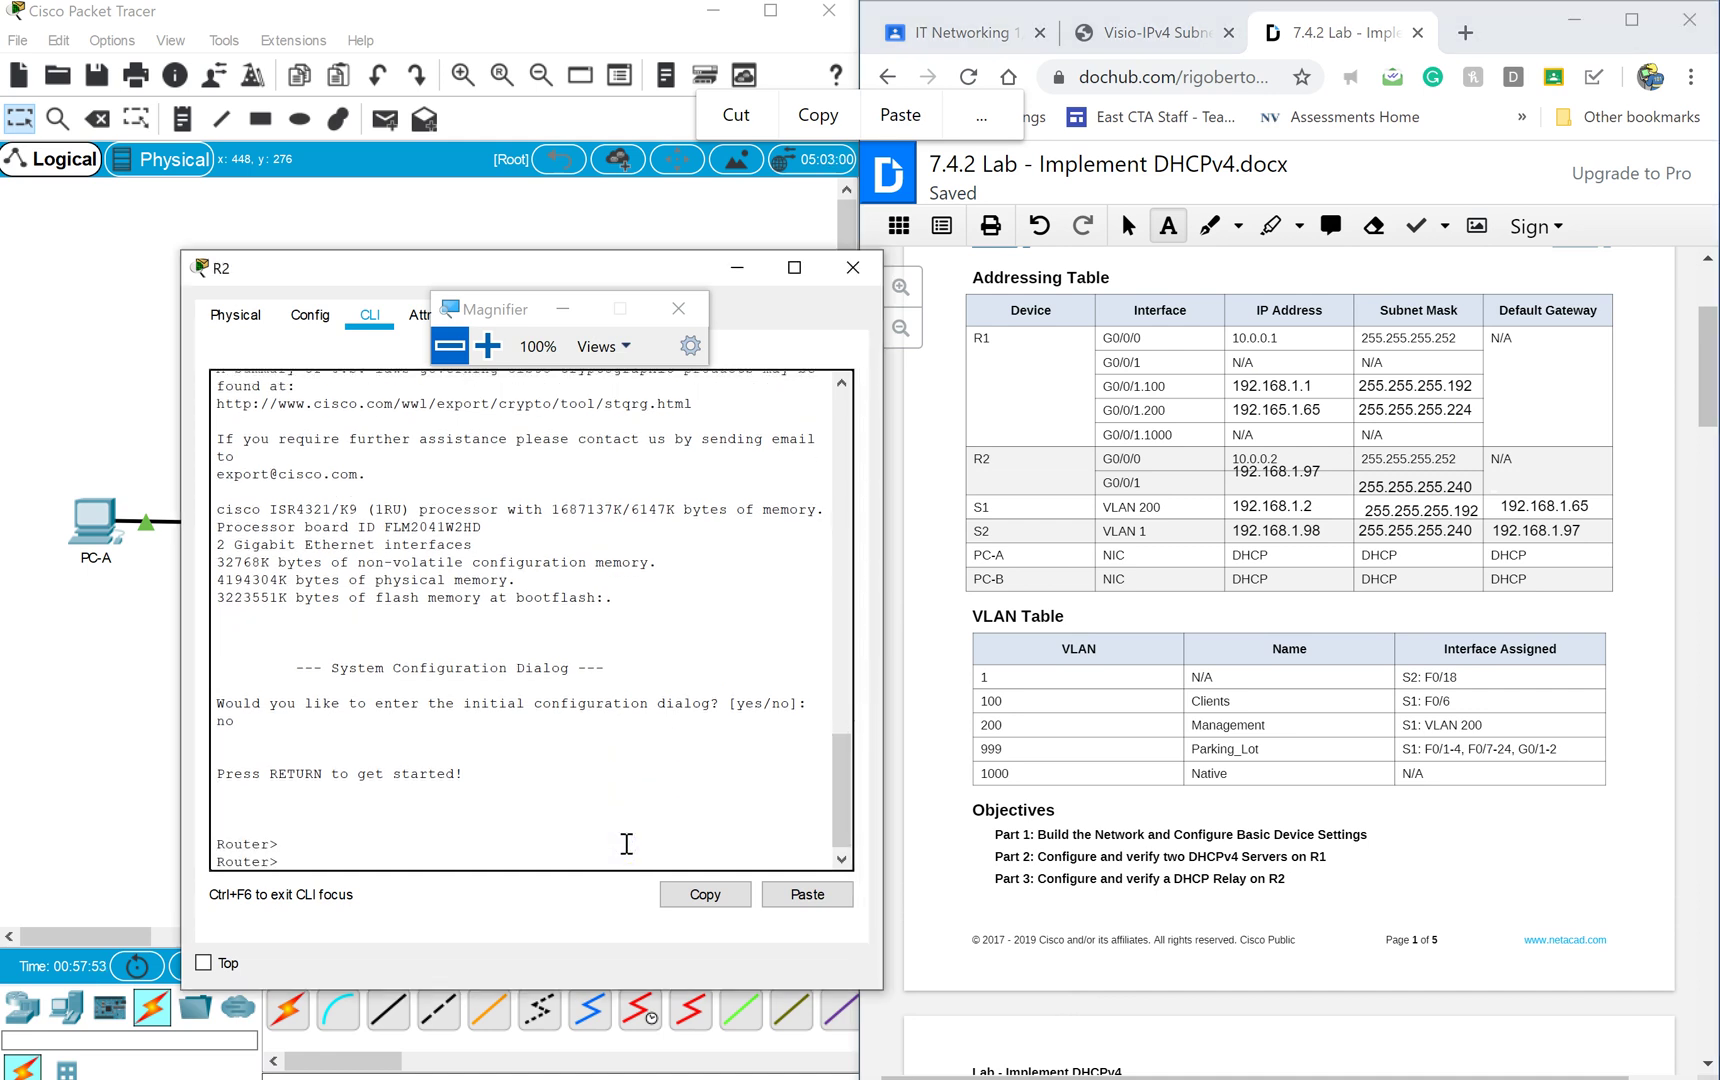
pyautogui.write('enable')
pyautogui.press('Return')
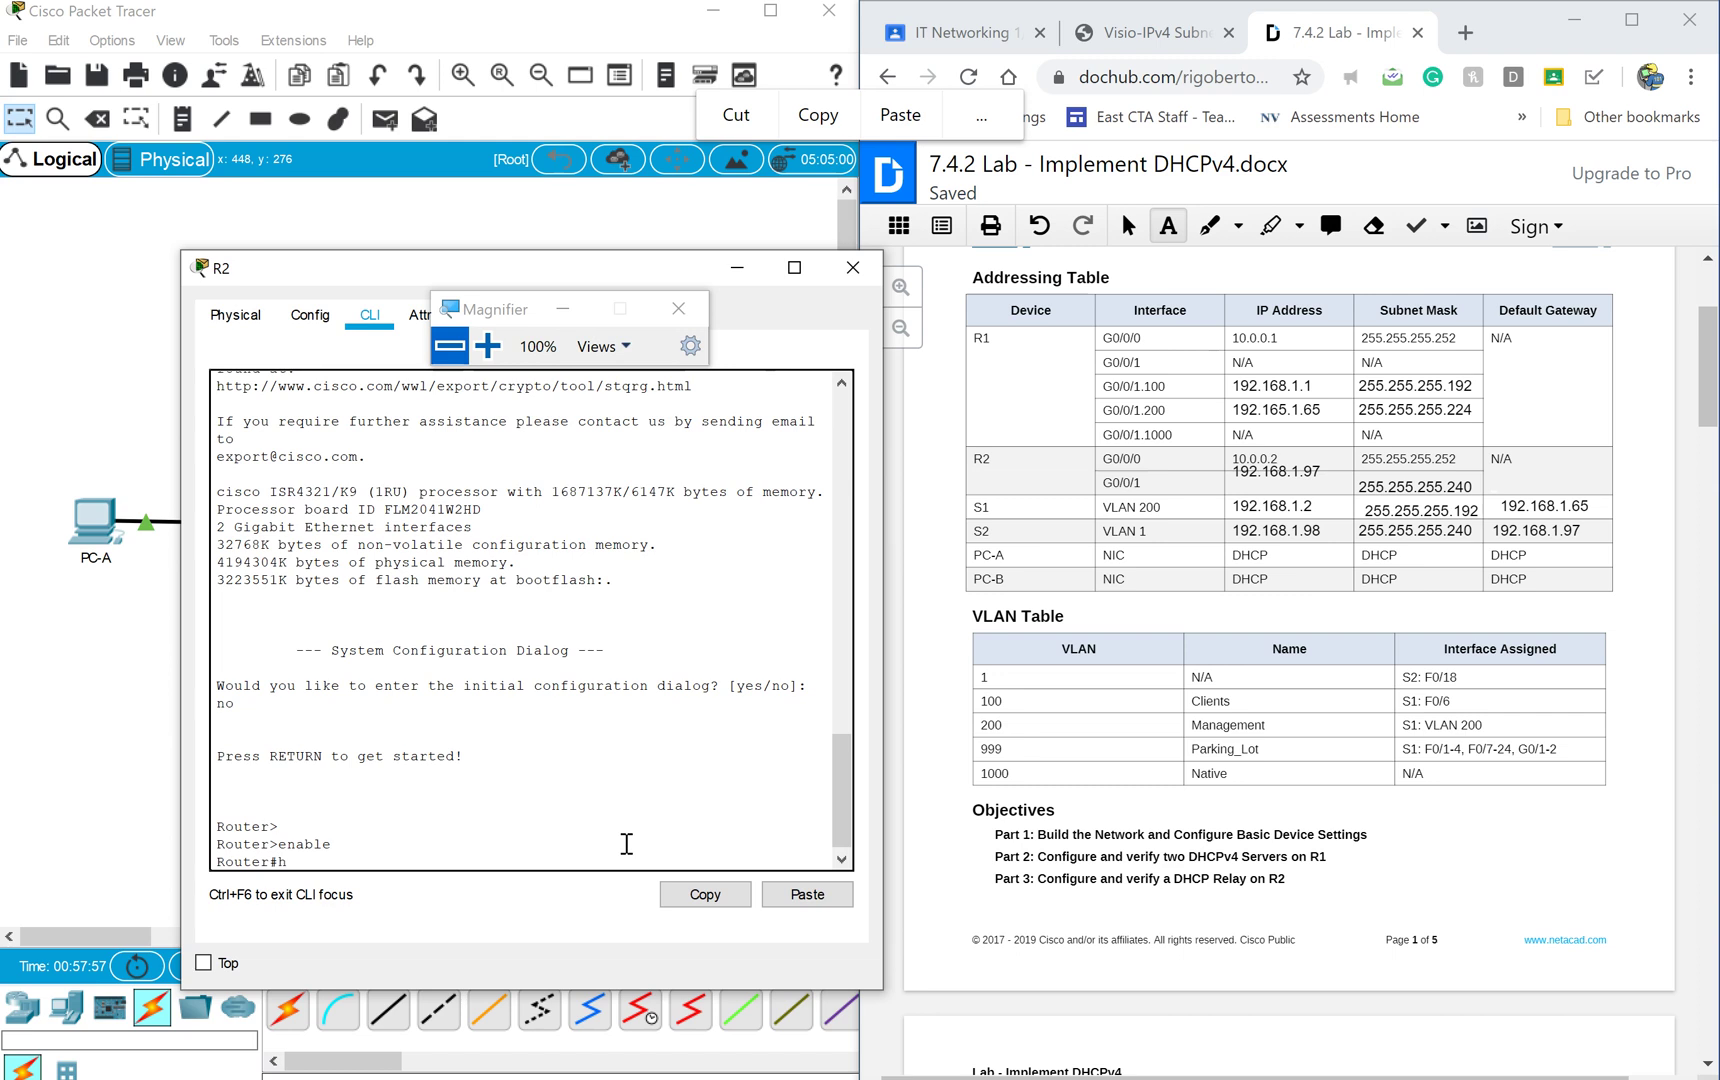
pyautogui.write('hostname')
pyautogui.press('BackSpace')
pyautogui.press('BackSpace')
pyautogui.press('BackSpace')
pyautogui.press('BackSpace')
pyautogui.press('BackSpace')
pyautogui.press('BackSpace')
pyautogui.press('BackSpace')
pyautogui.press('BackSpace')
# Enter global configuration mode on the second router and set its hostname to R2.
pyautogui.write('conf t')
pyautogui.press('Return')
pyautogui.write('hostname')
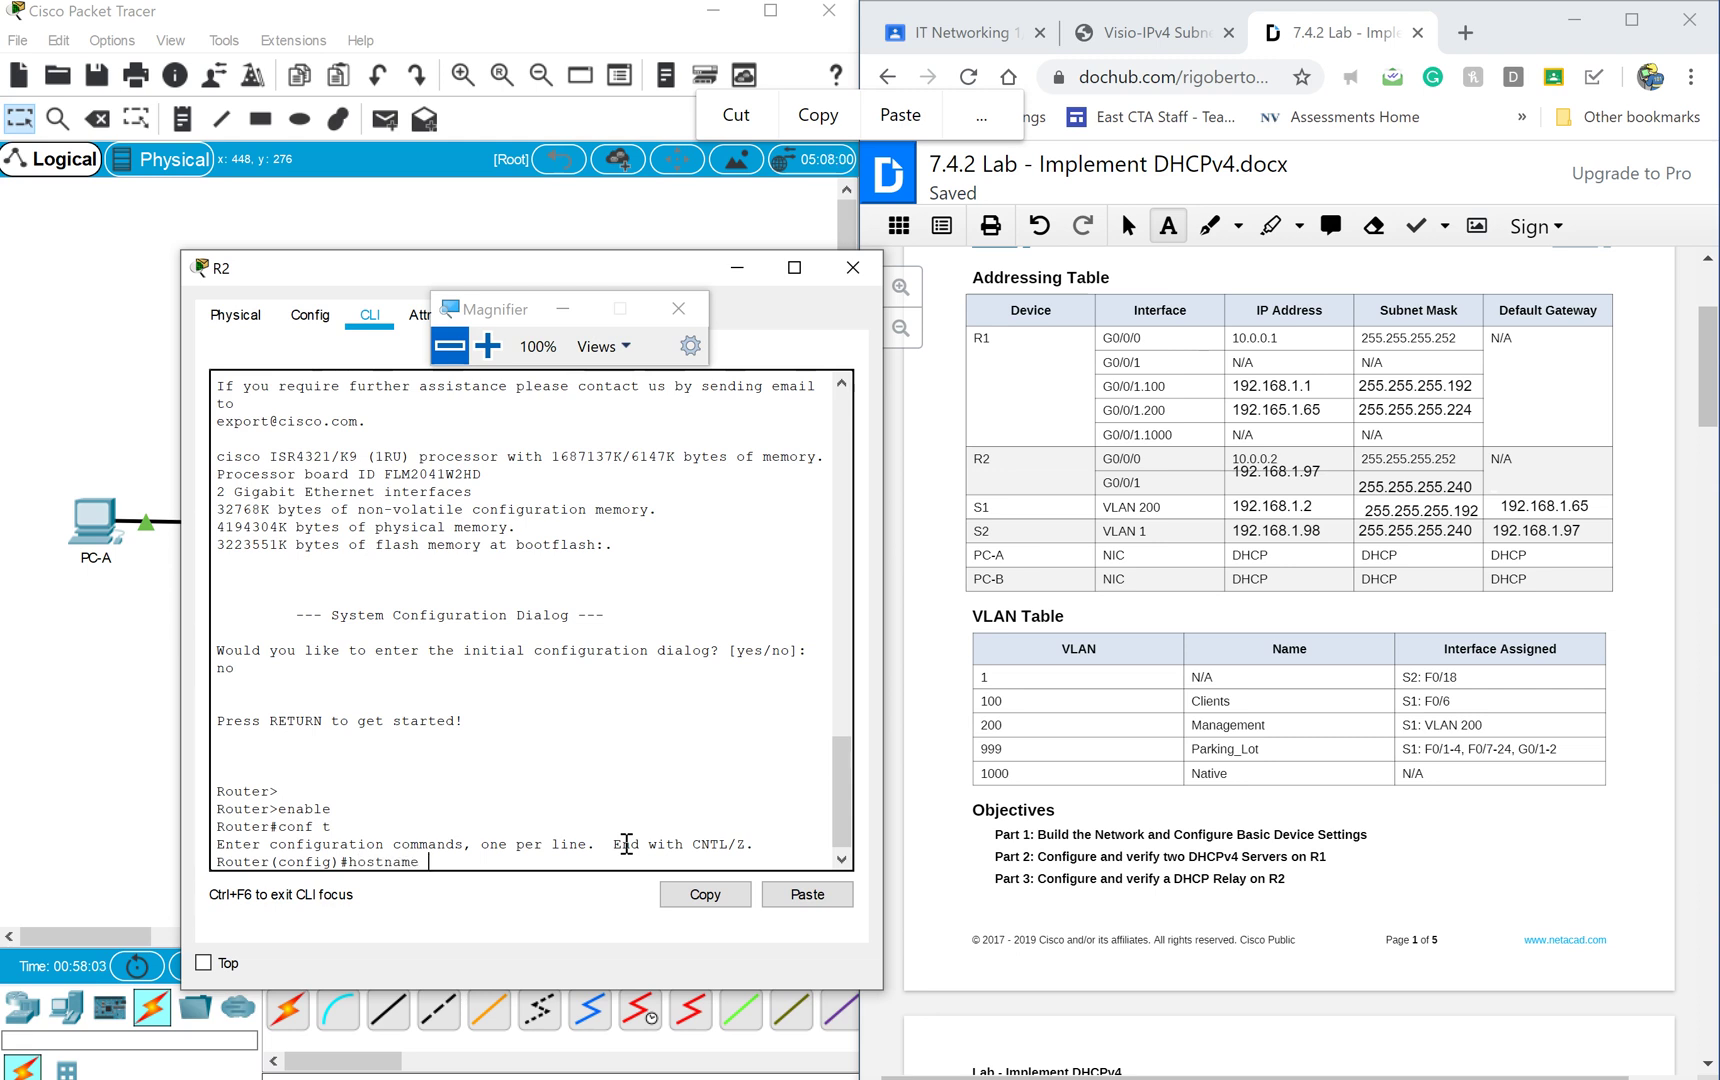
pyautogui.write(' R2')
pyautogui.press('Return')
pyautogui.press('Return')
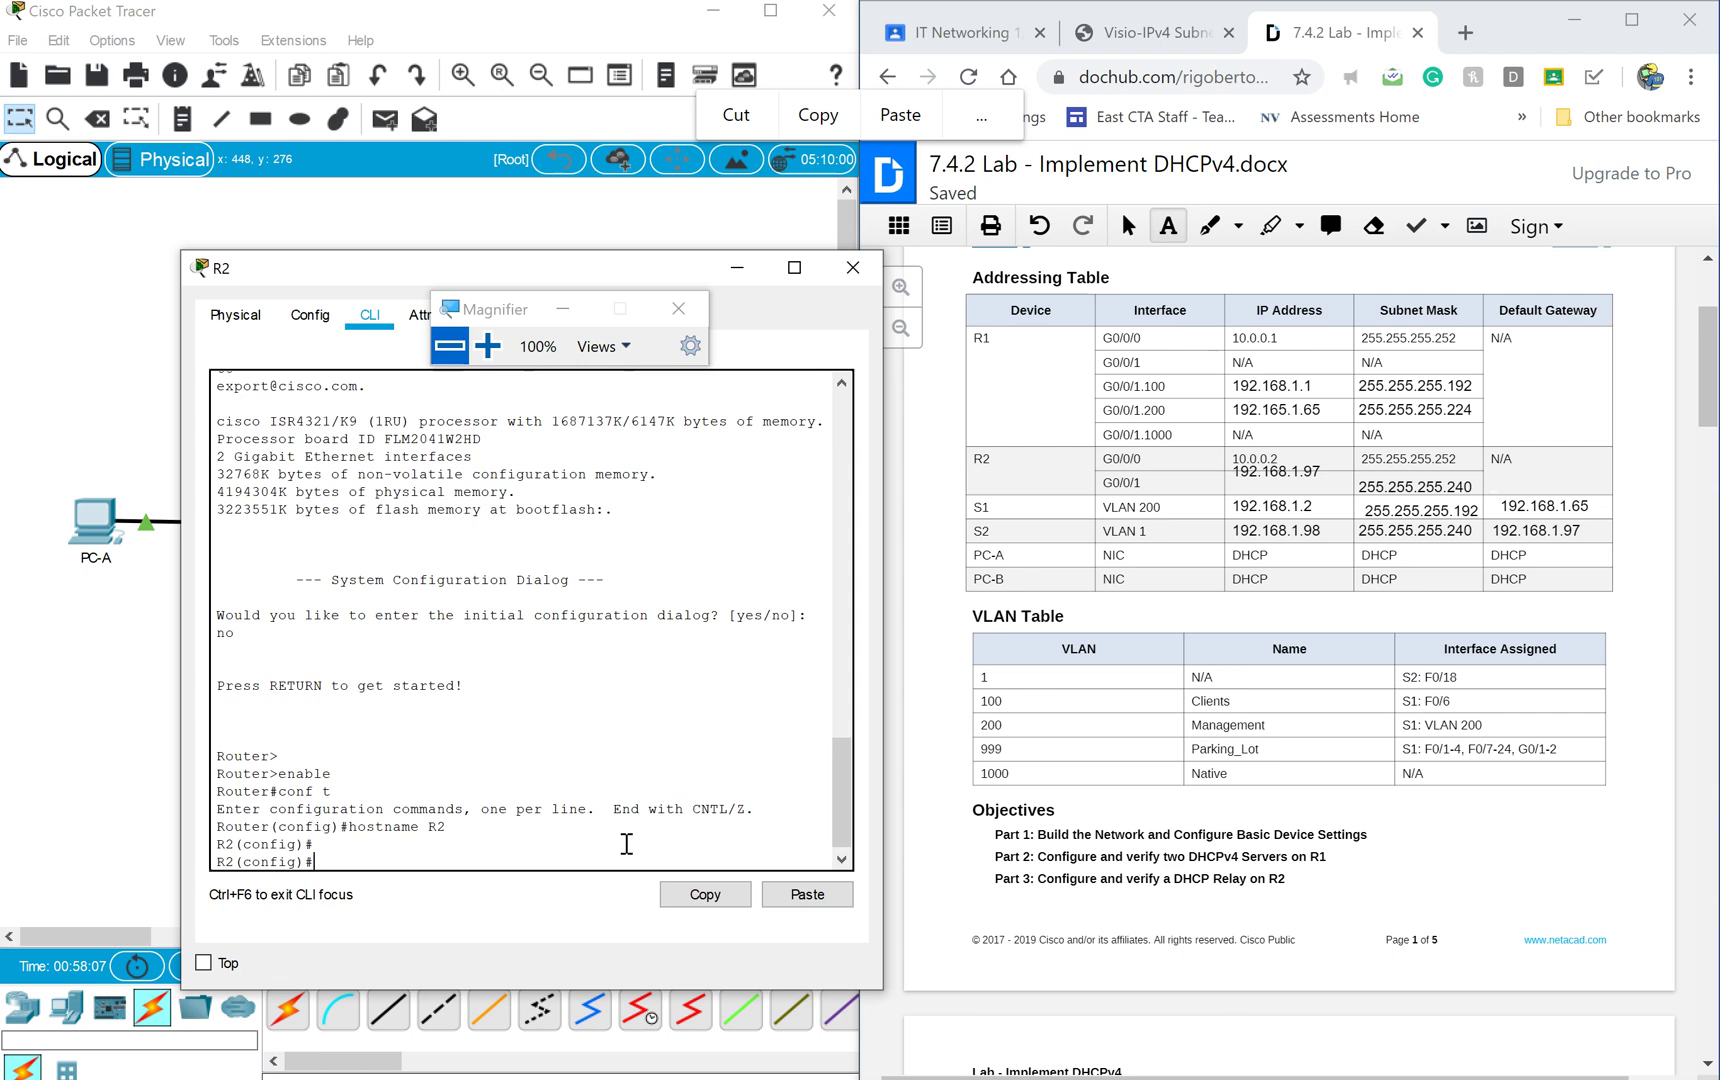
# Assign 10.0.0.2 255.255.255.252 to R2's interface g0/0/0, enable it with no shut, and exit the interface.
pyautogui.write('int g0/0/0')
pyautogui.press('Return')
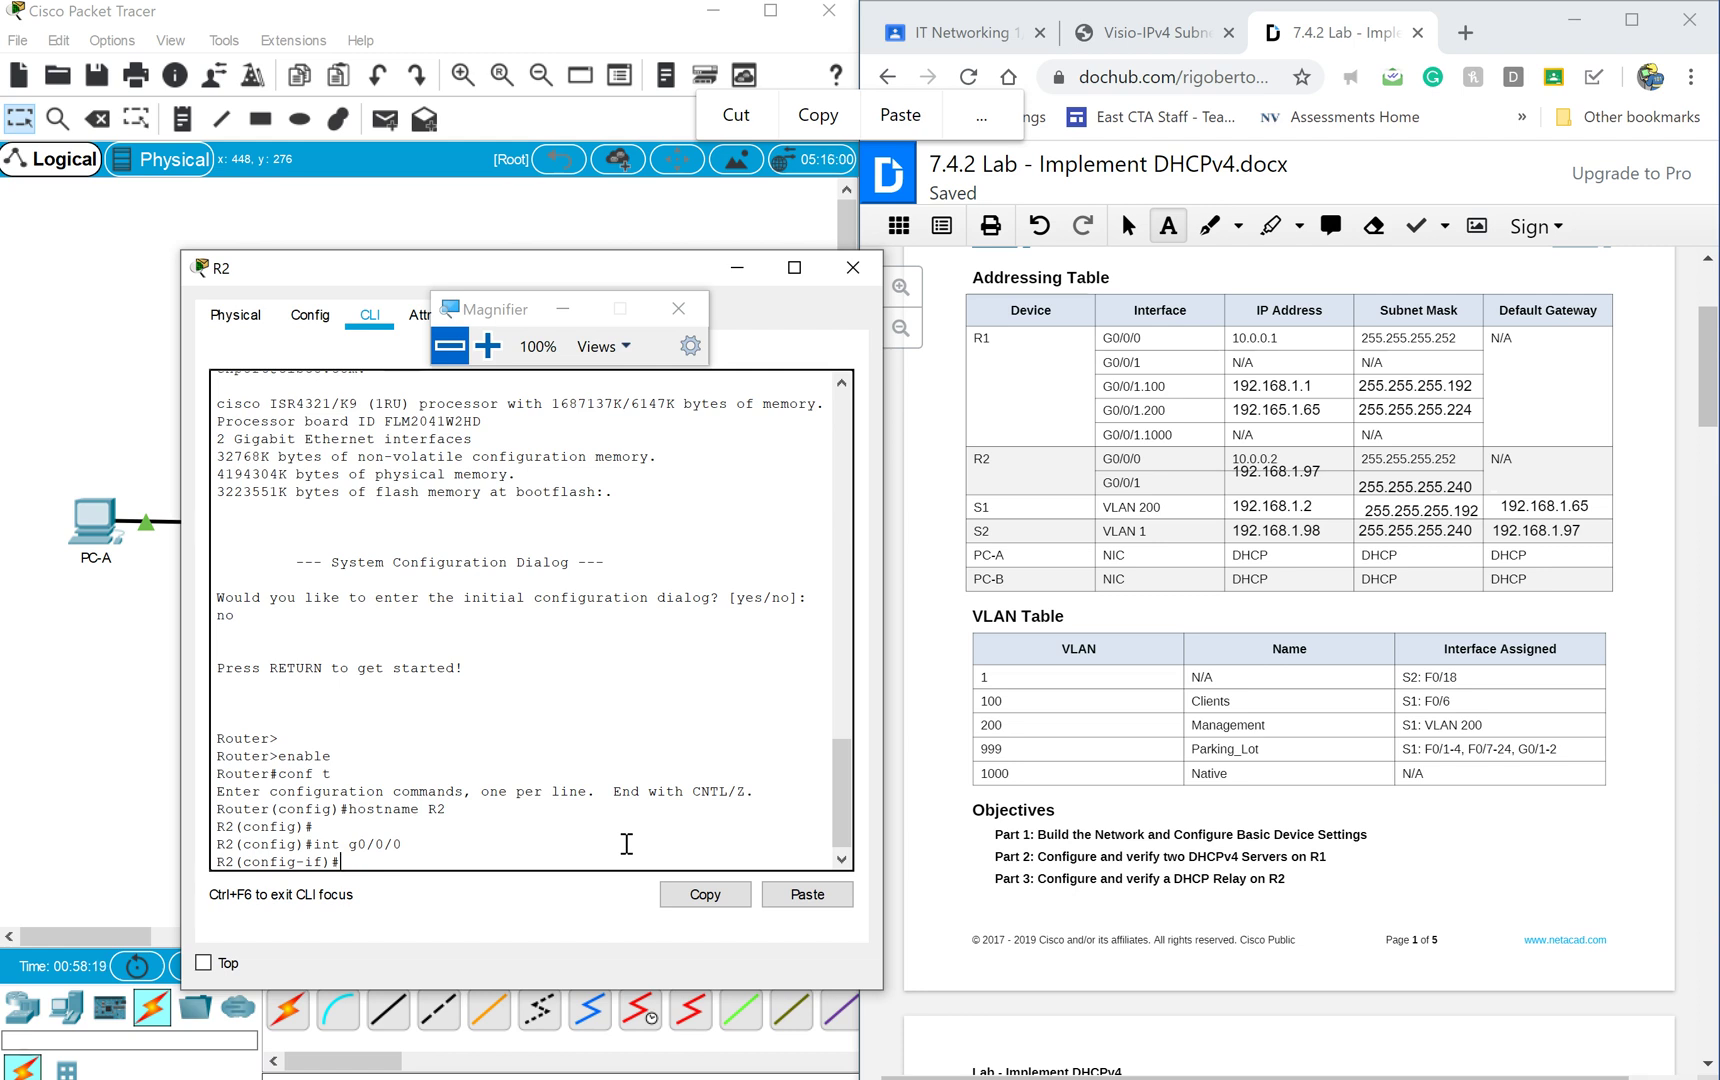
pyautogui.write('ip address 10.0.0.2 255.255.255.252')
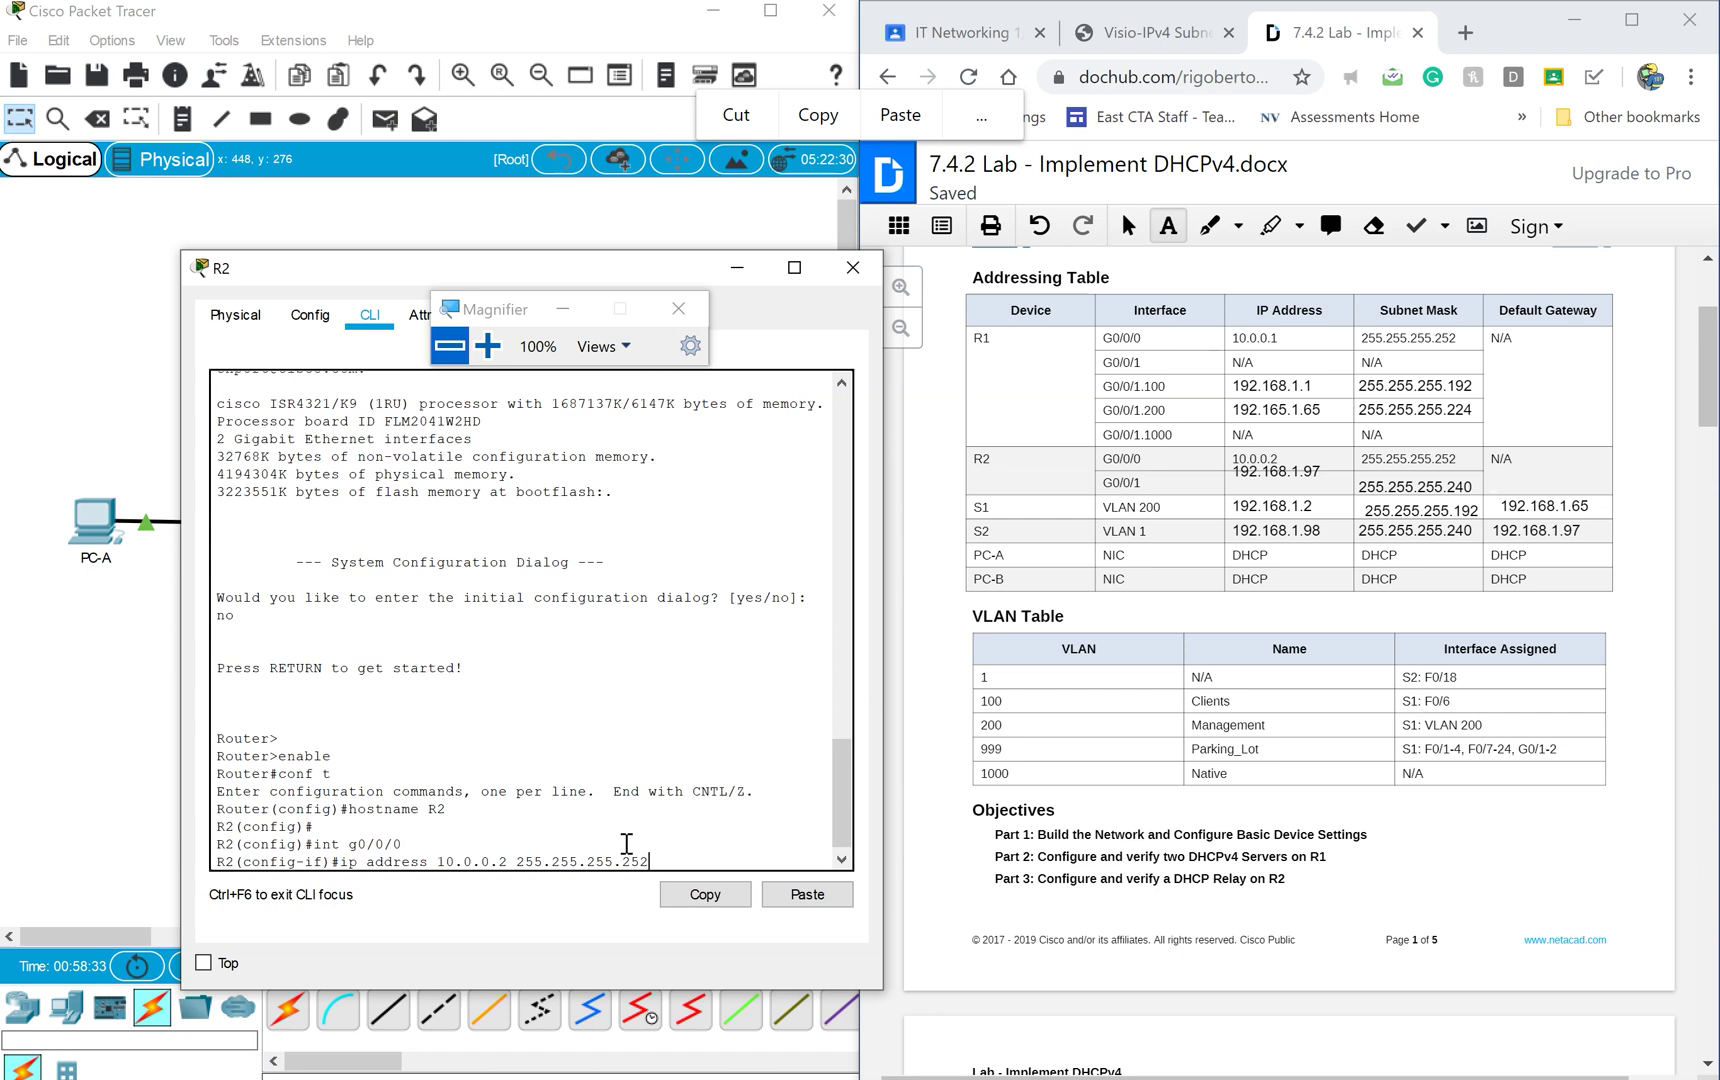
pyautogui.press('Return')
pyautogui.write('no shut')
pyautogui.press('Return')
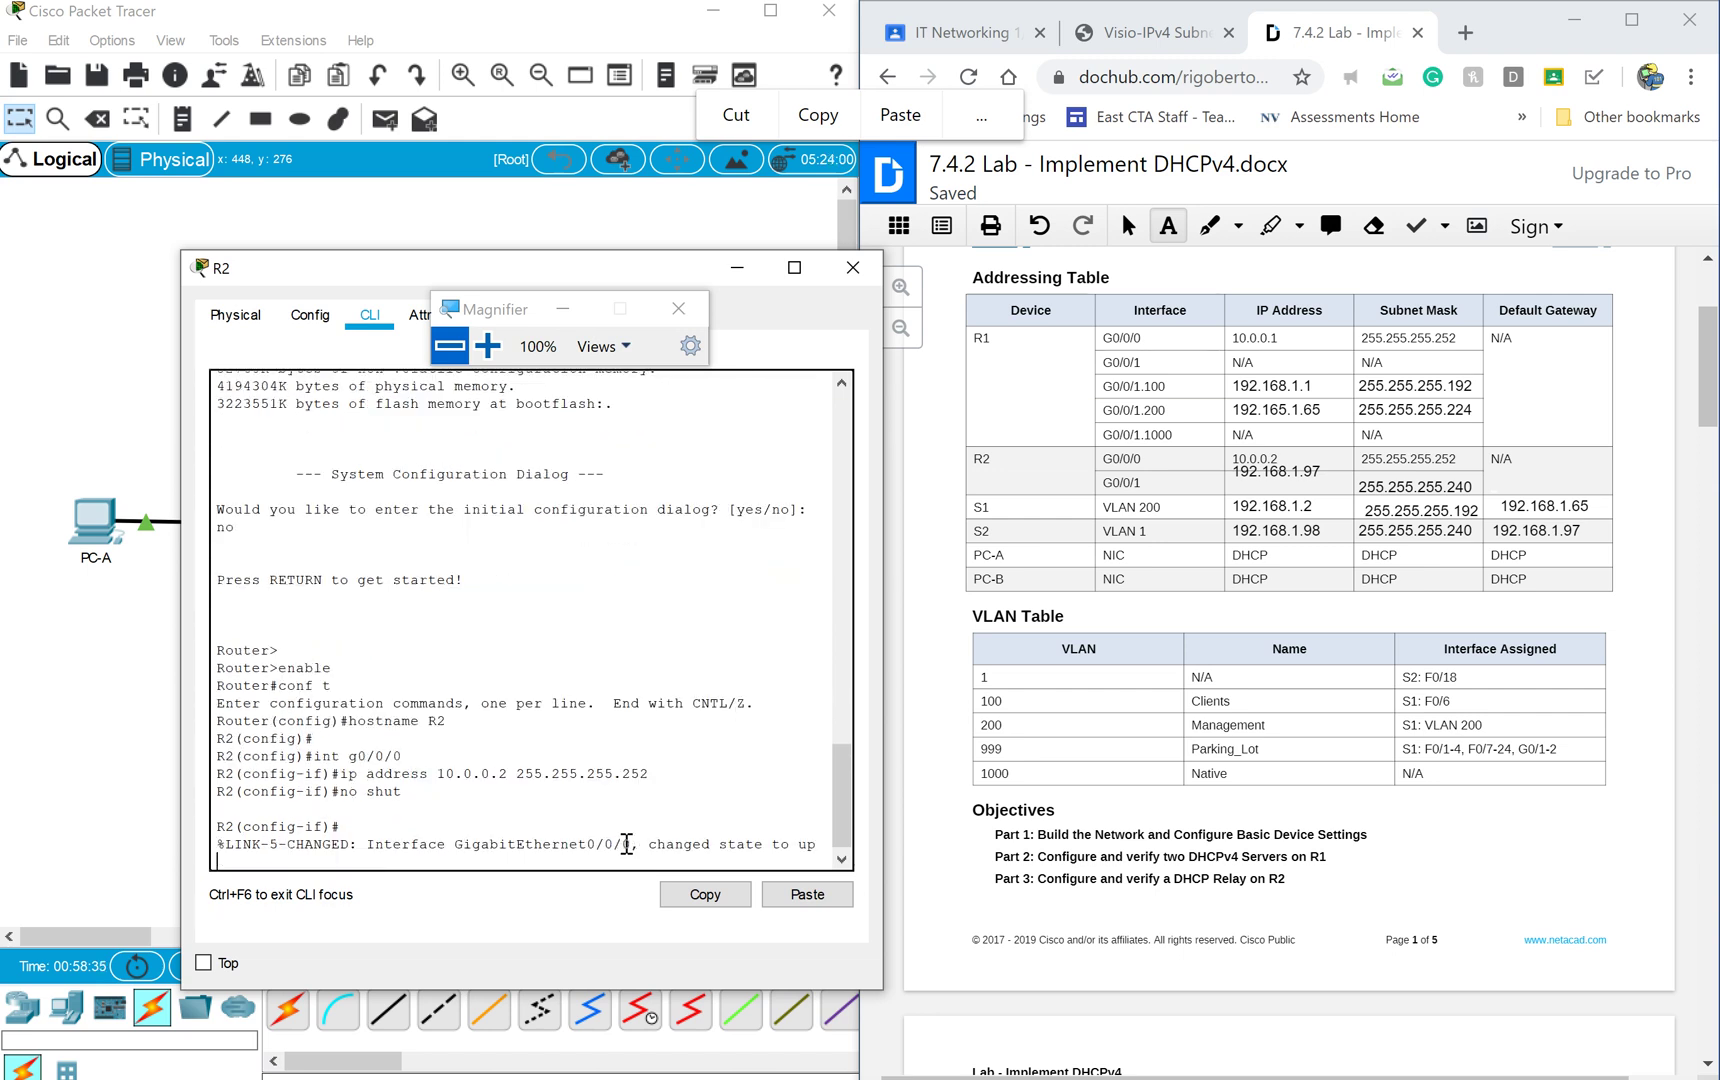
pyautogui.write('exit')
pyautogui.press('Return')
# Magnify the screen to 200% and enter interface configuration for g0/0/1 on R2.
pyautogui.click(488, 344)
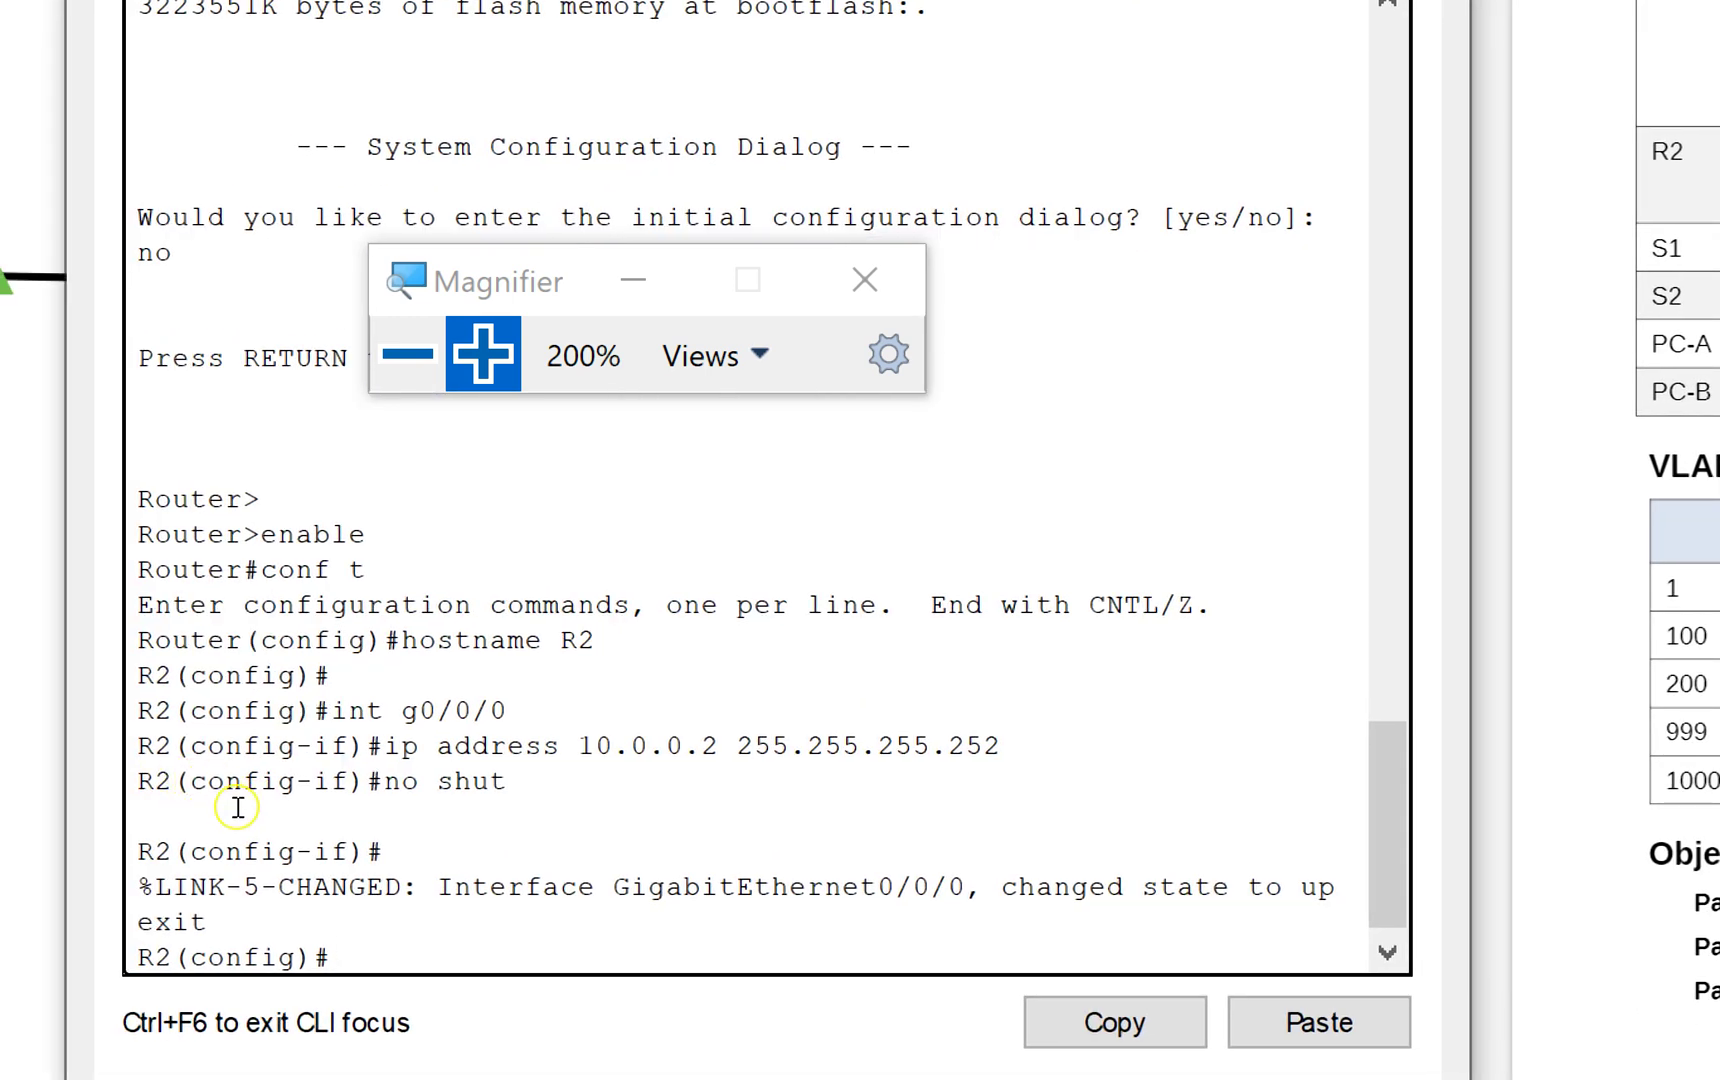
pyautogui.write('int g0/0/1')
pyautogui.press('Return')
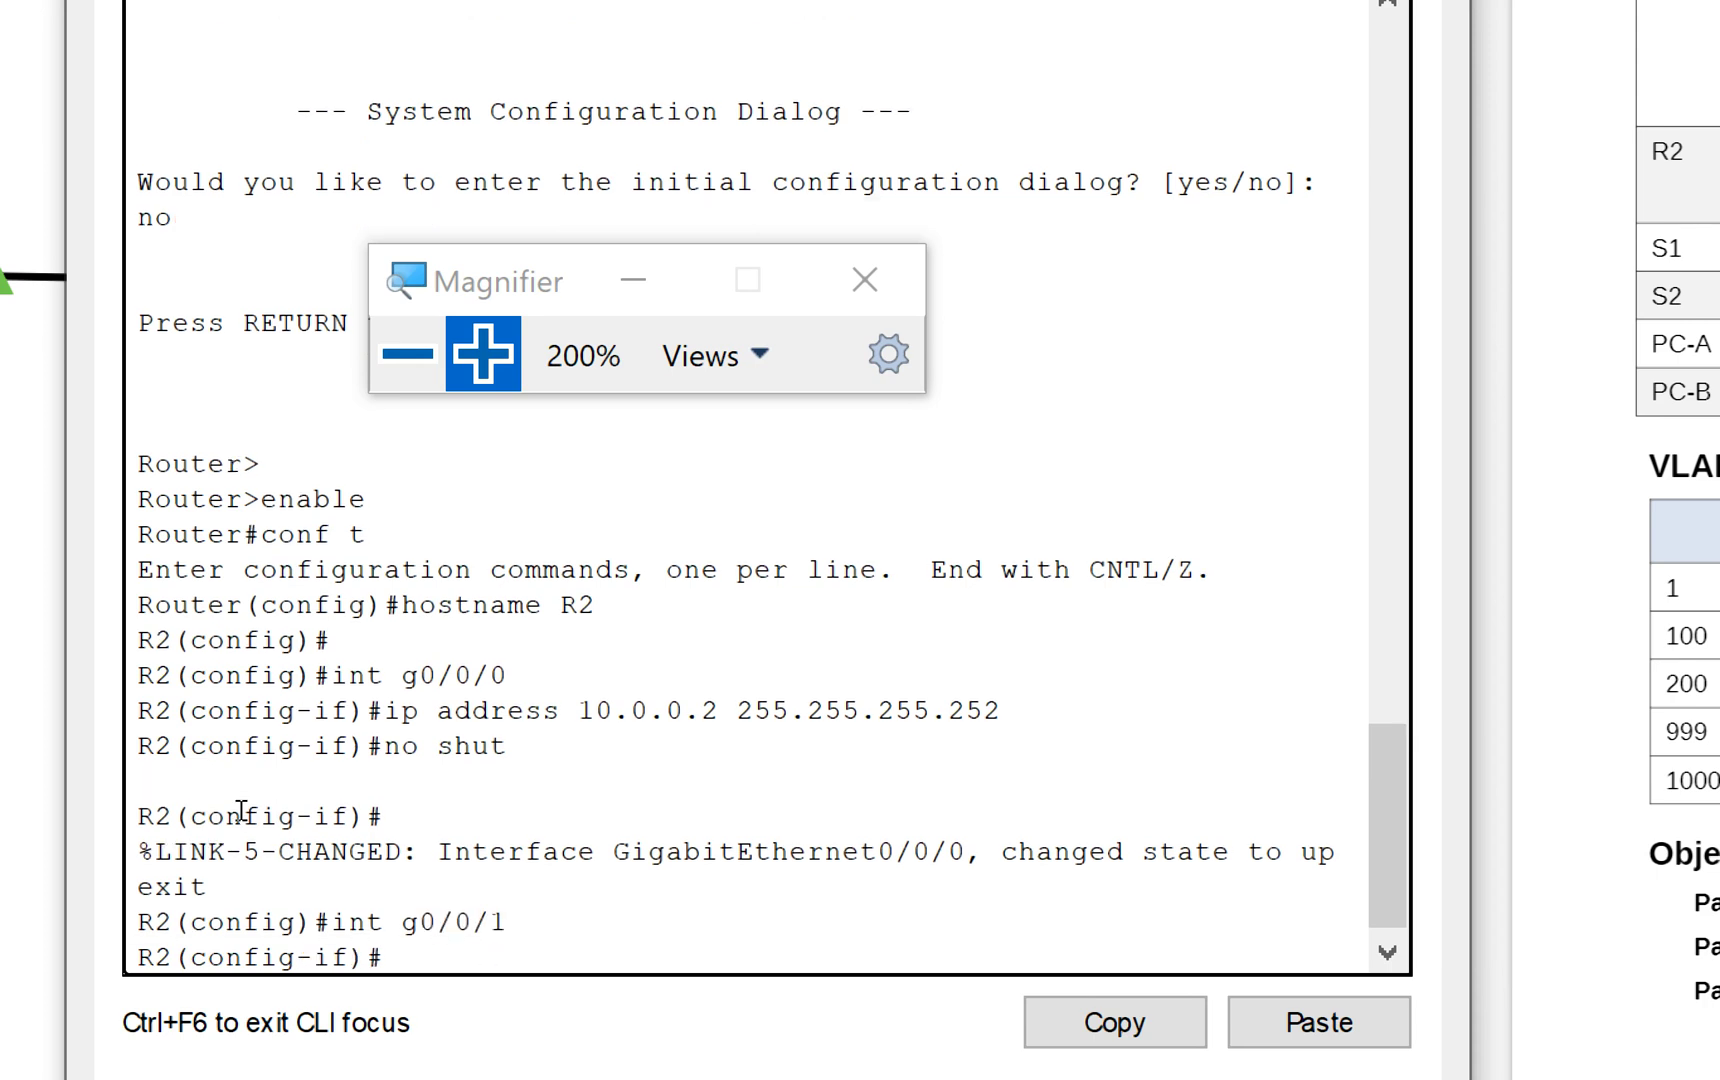
# Try to submit 192.168.1.97 255.255.255.240 on R2's g0/0/1 without a command keyword.
pyautogui.write('192.168.1.97')
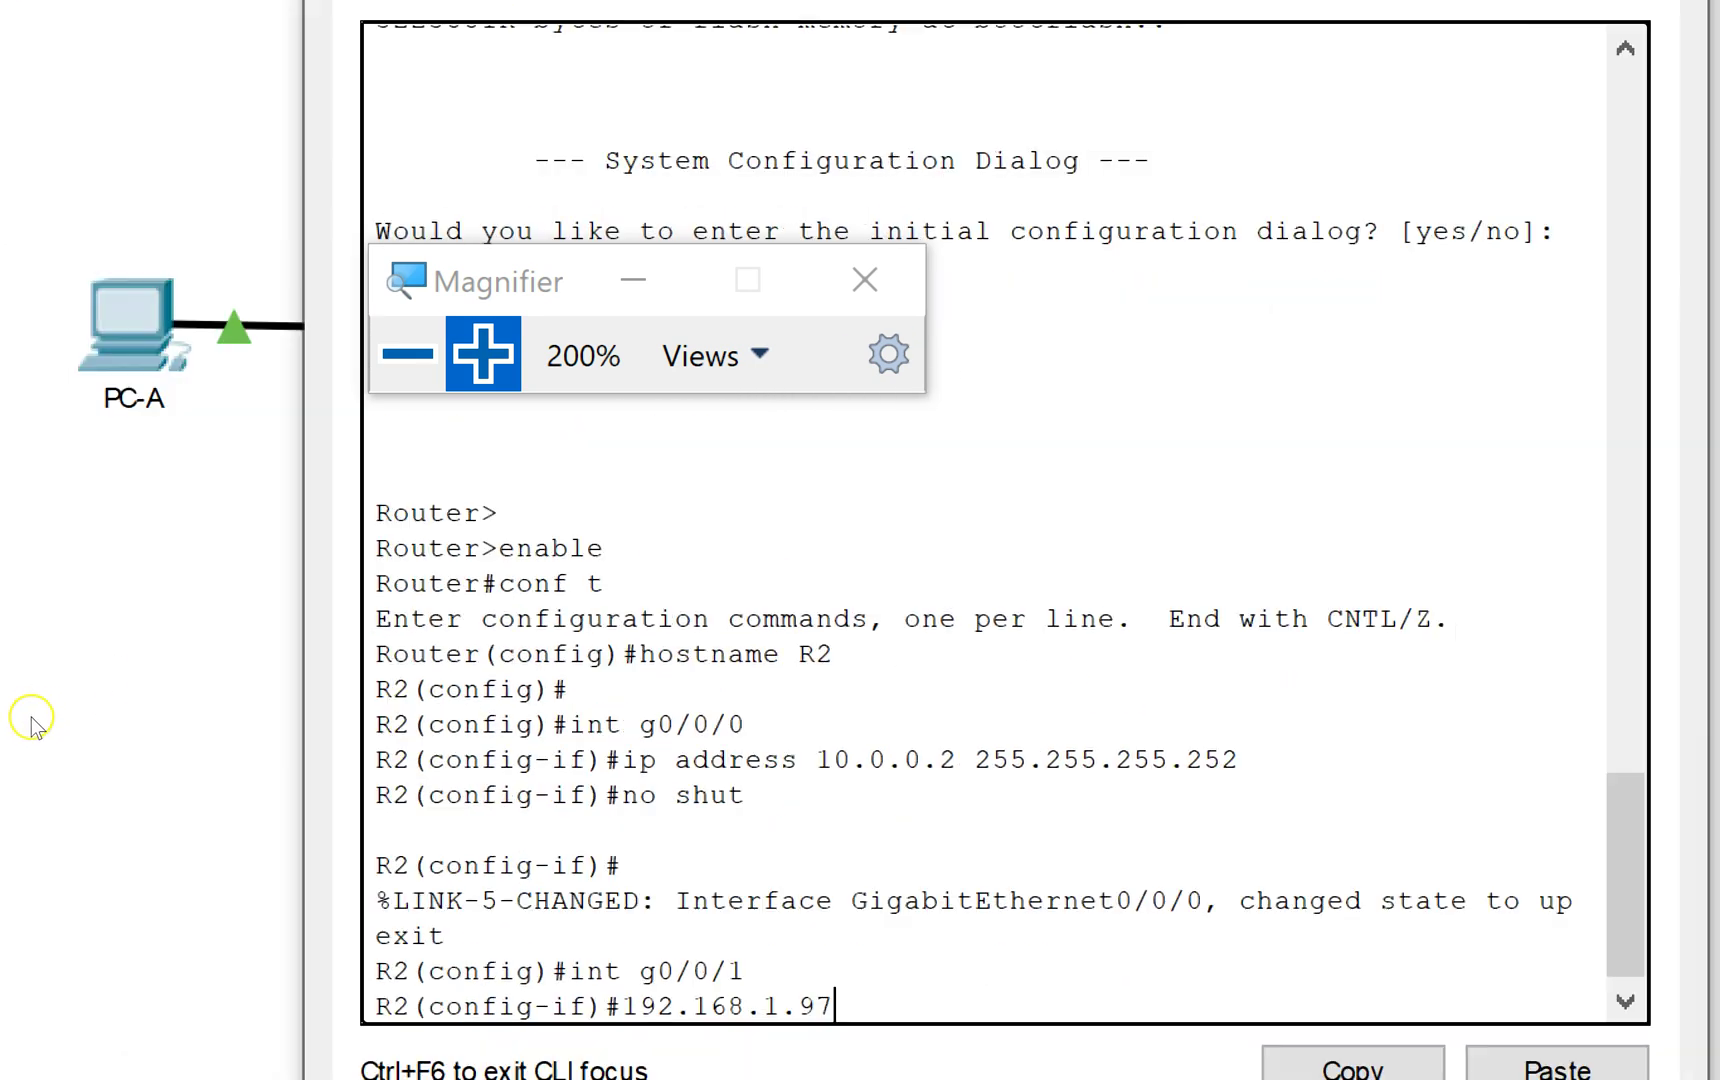
pyautogui.write(' 255.25')
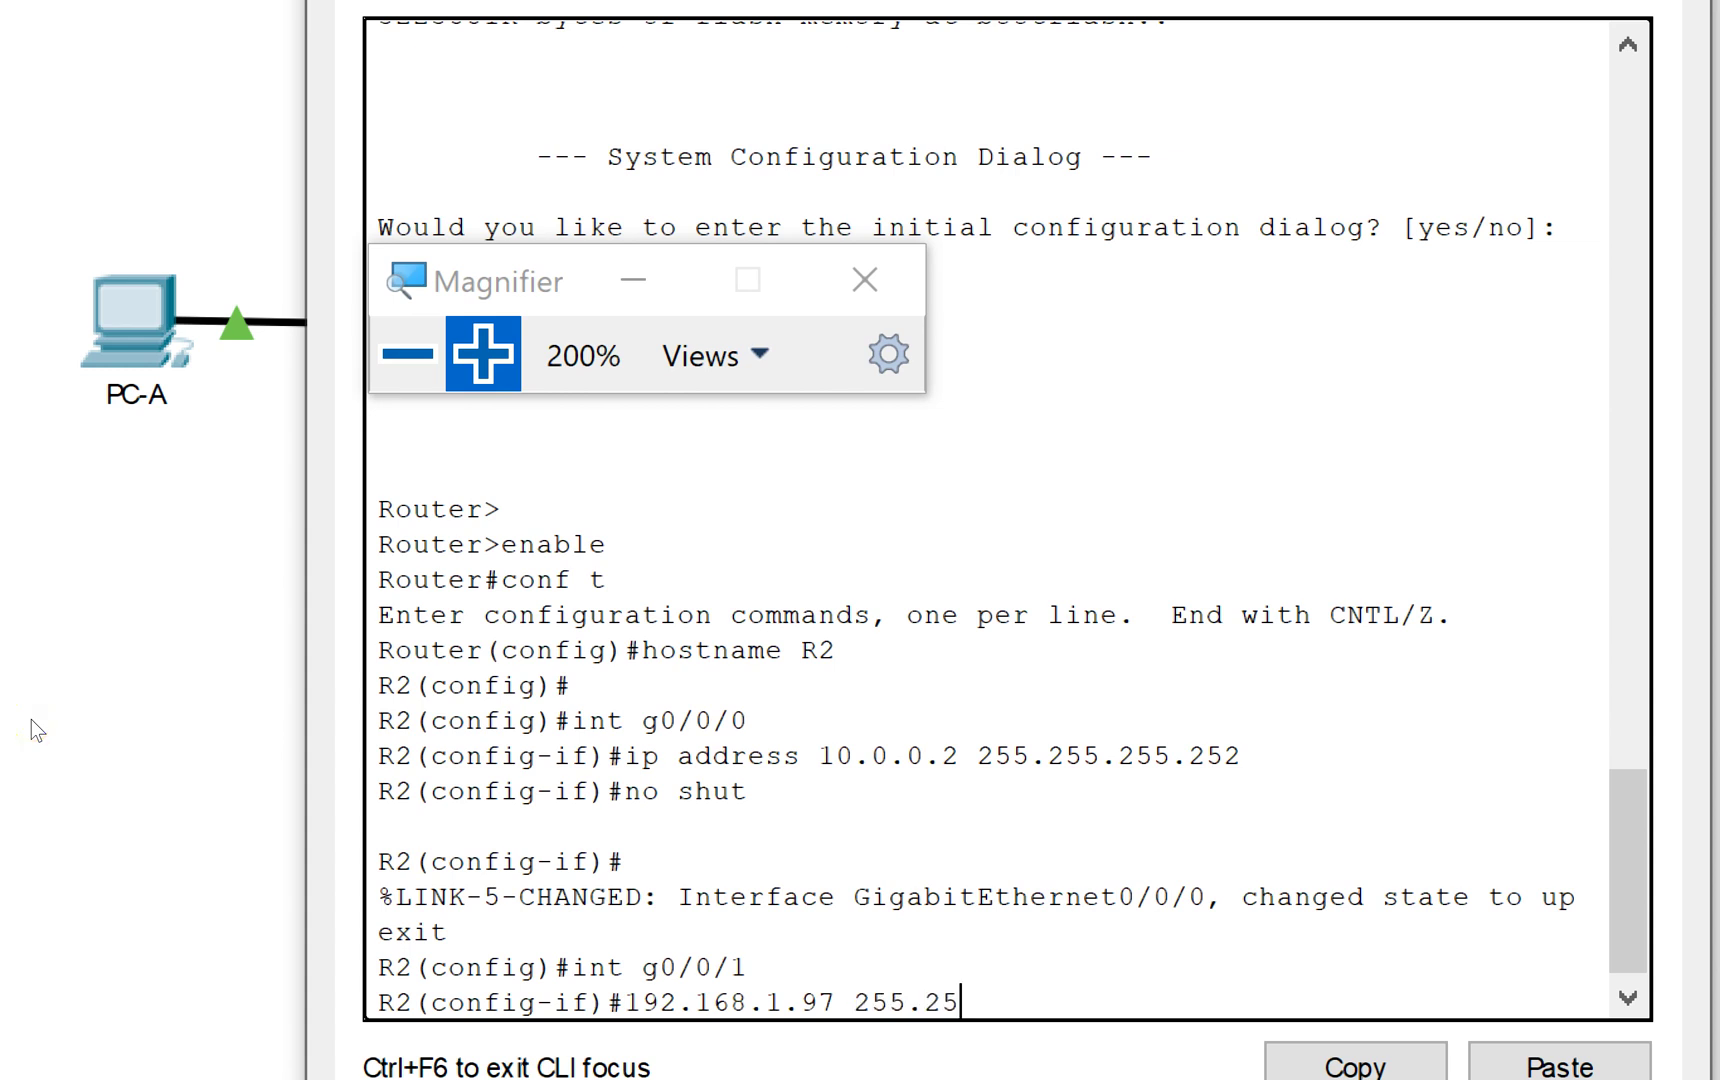
pyautogui.write('5.255.240')
pyautogui.press('Return')
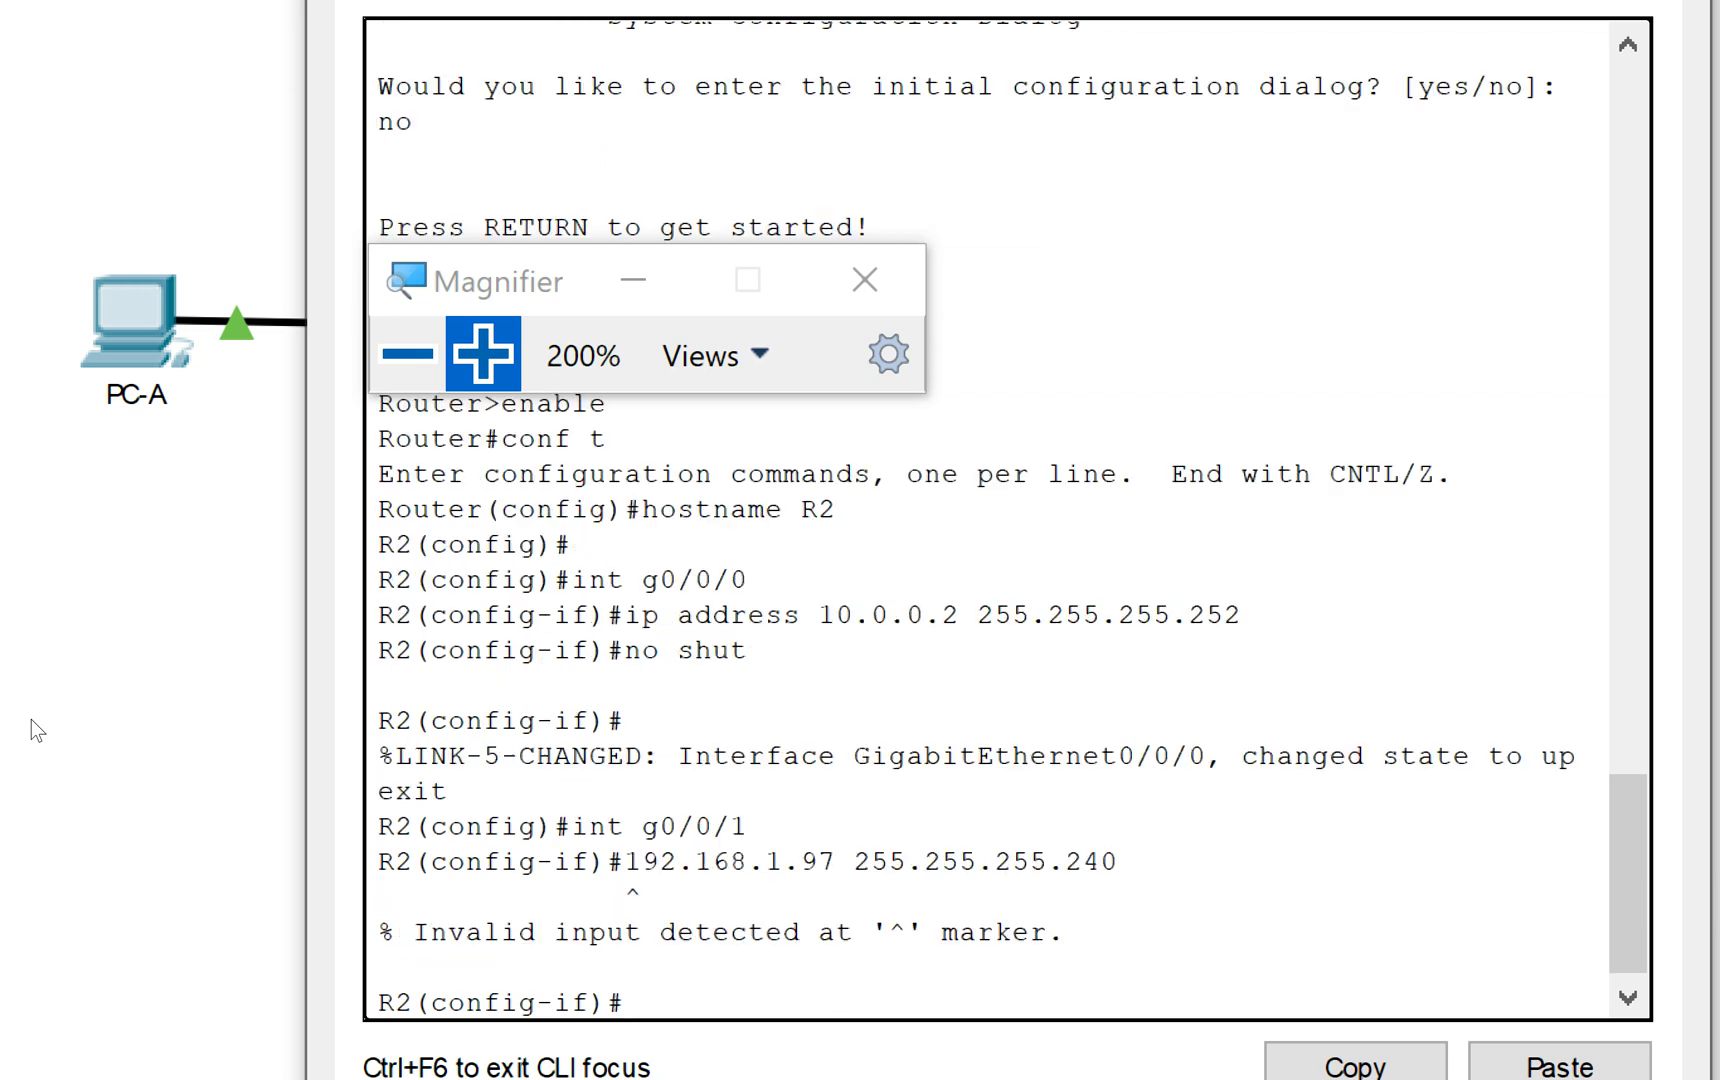
# Correct the recalled line to assign ip address 192.168.1.97 255.255.255.240 to R2's g0/0/1, and enable the interface with no shut.
pyautogui.press('Up')
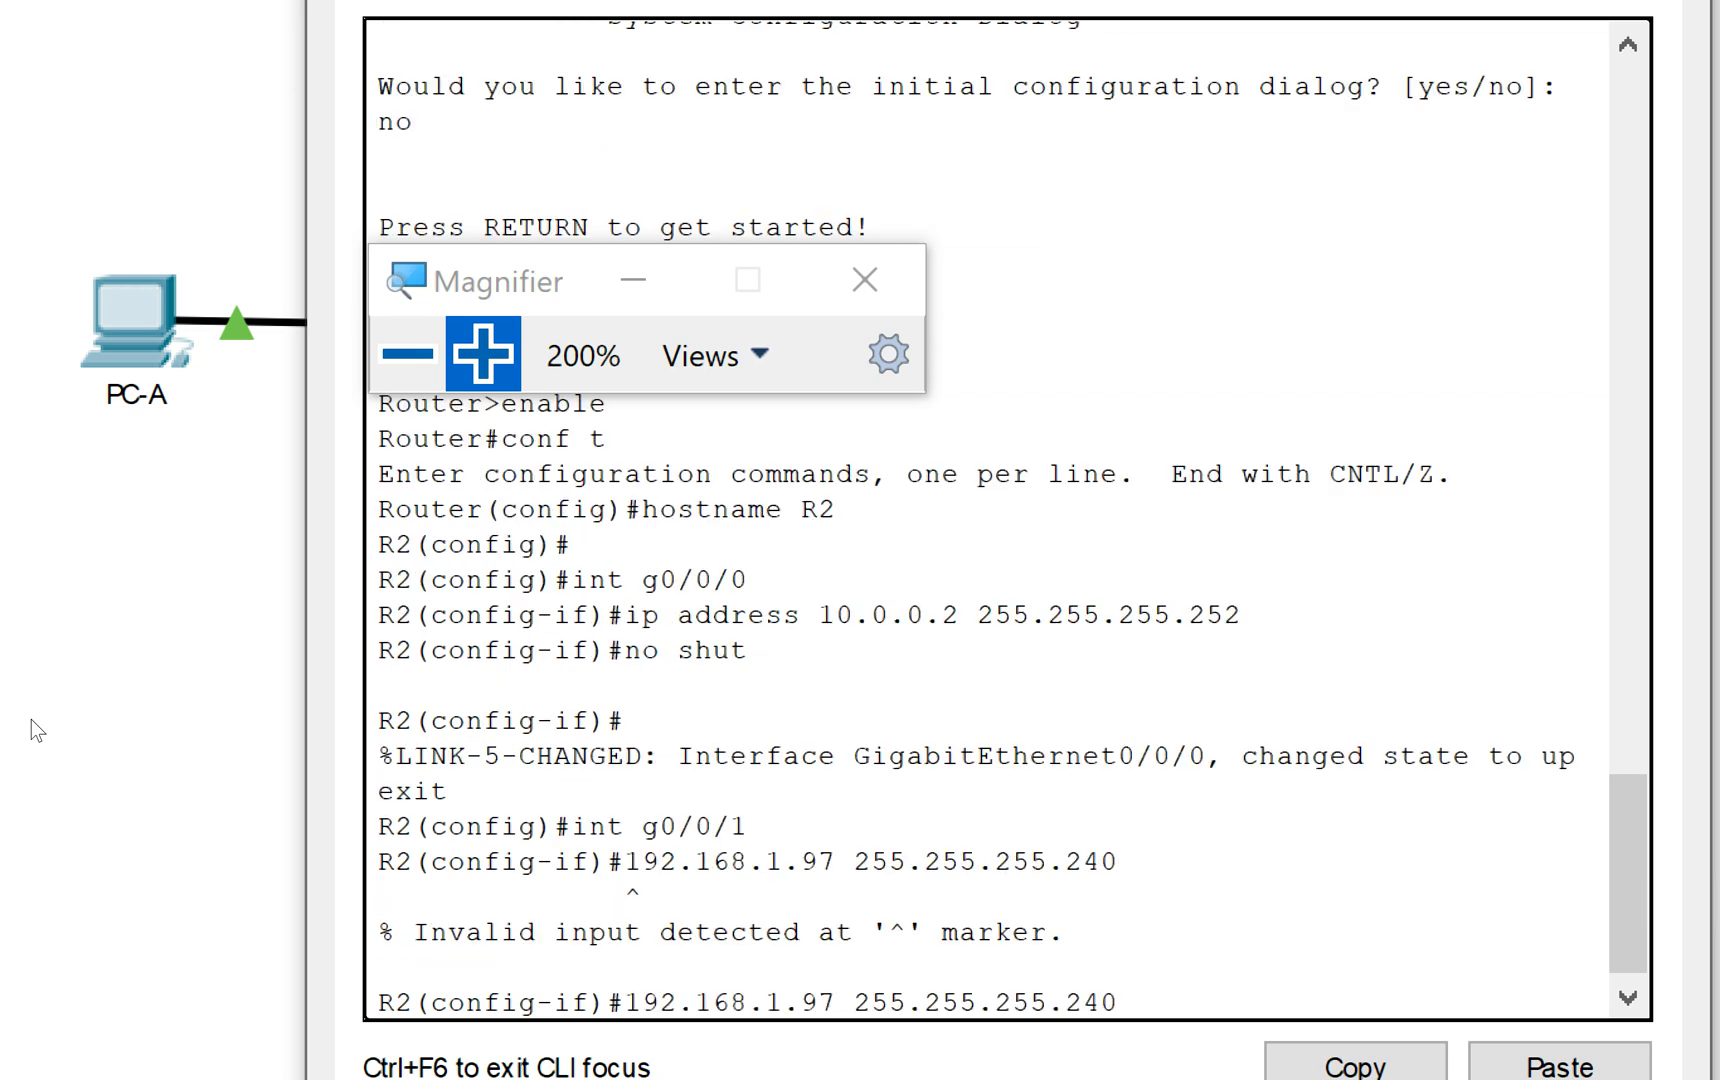
pyautogui.press('Left')
pyautogui.press('Left')
pyautogui.press('Left')
pyautogui.press('Left')
pyautogui.press('Left')
pyautogui.press('Left')
pyautogui.press('Left')
pyautogui.press('Left')
pyautogui.press('Left')
pyautogui.press('Left')
pyautogui.press('Left')
pyautogui.press('Left')
pyautogui.press('Left')
pyautogui.press('Left')
pyautogui.press('Left')
pyautogui.press('Left')
pyautogui.press('Left')
pyautogui.press('Left')
pyautogui.press('Left')
pyautogui.press('Left')
pyautogui.write('ip address')
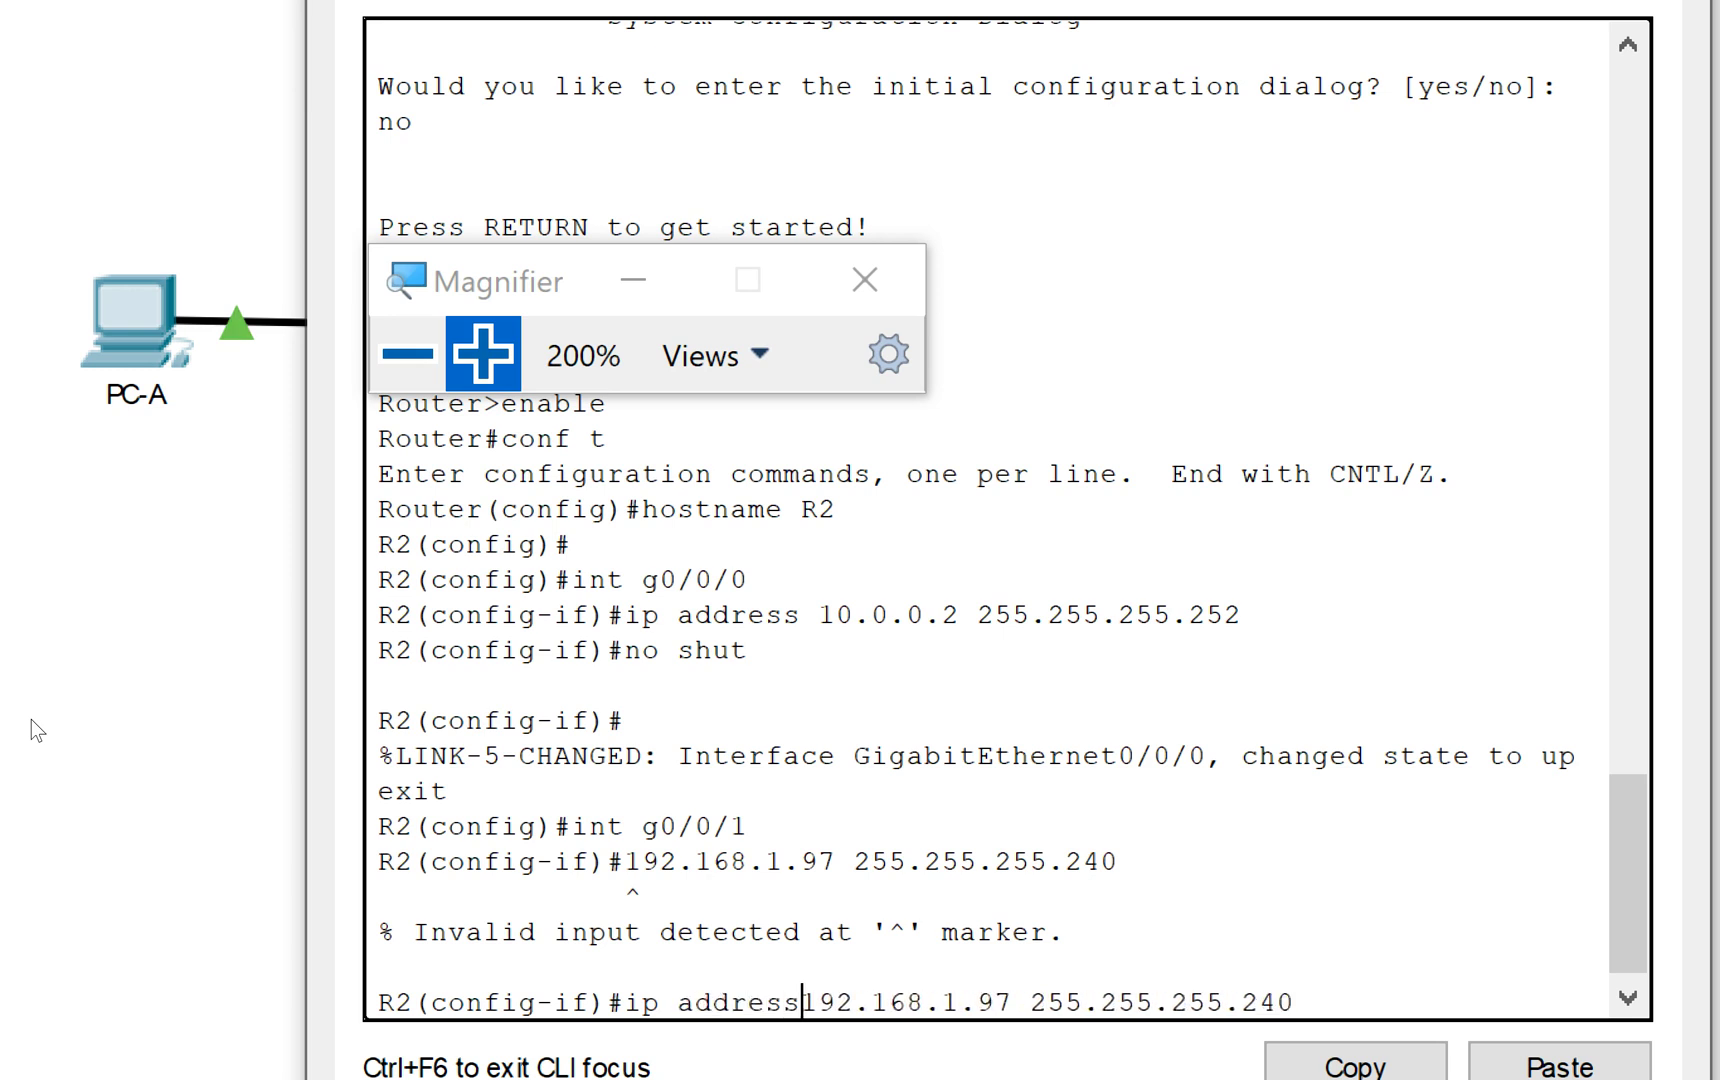
pyautogui.press('Return')
pyautogui.write('no shut')
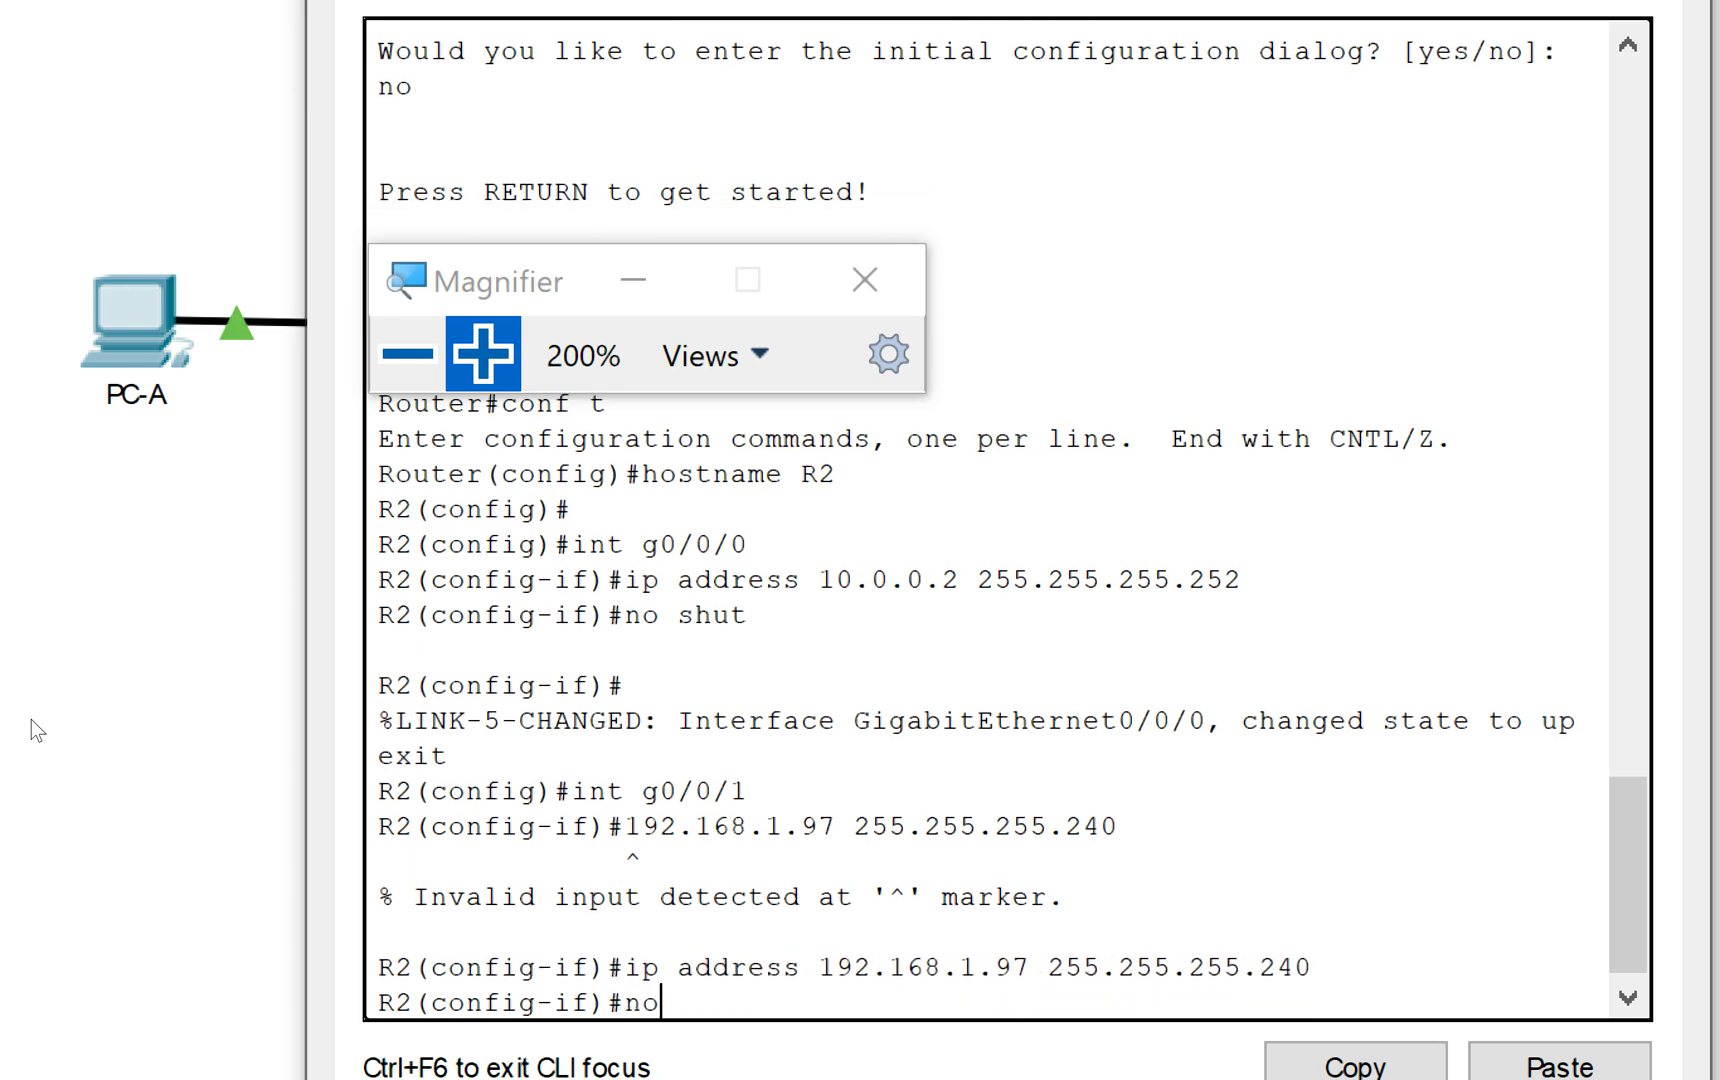
pyautogui.press('Return')
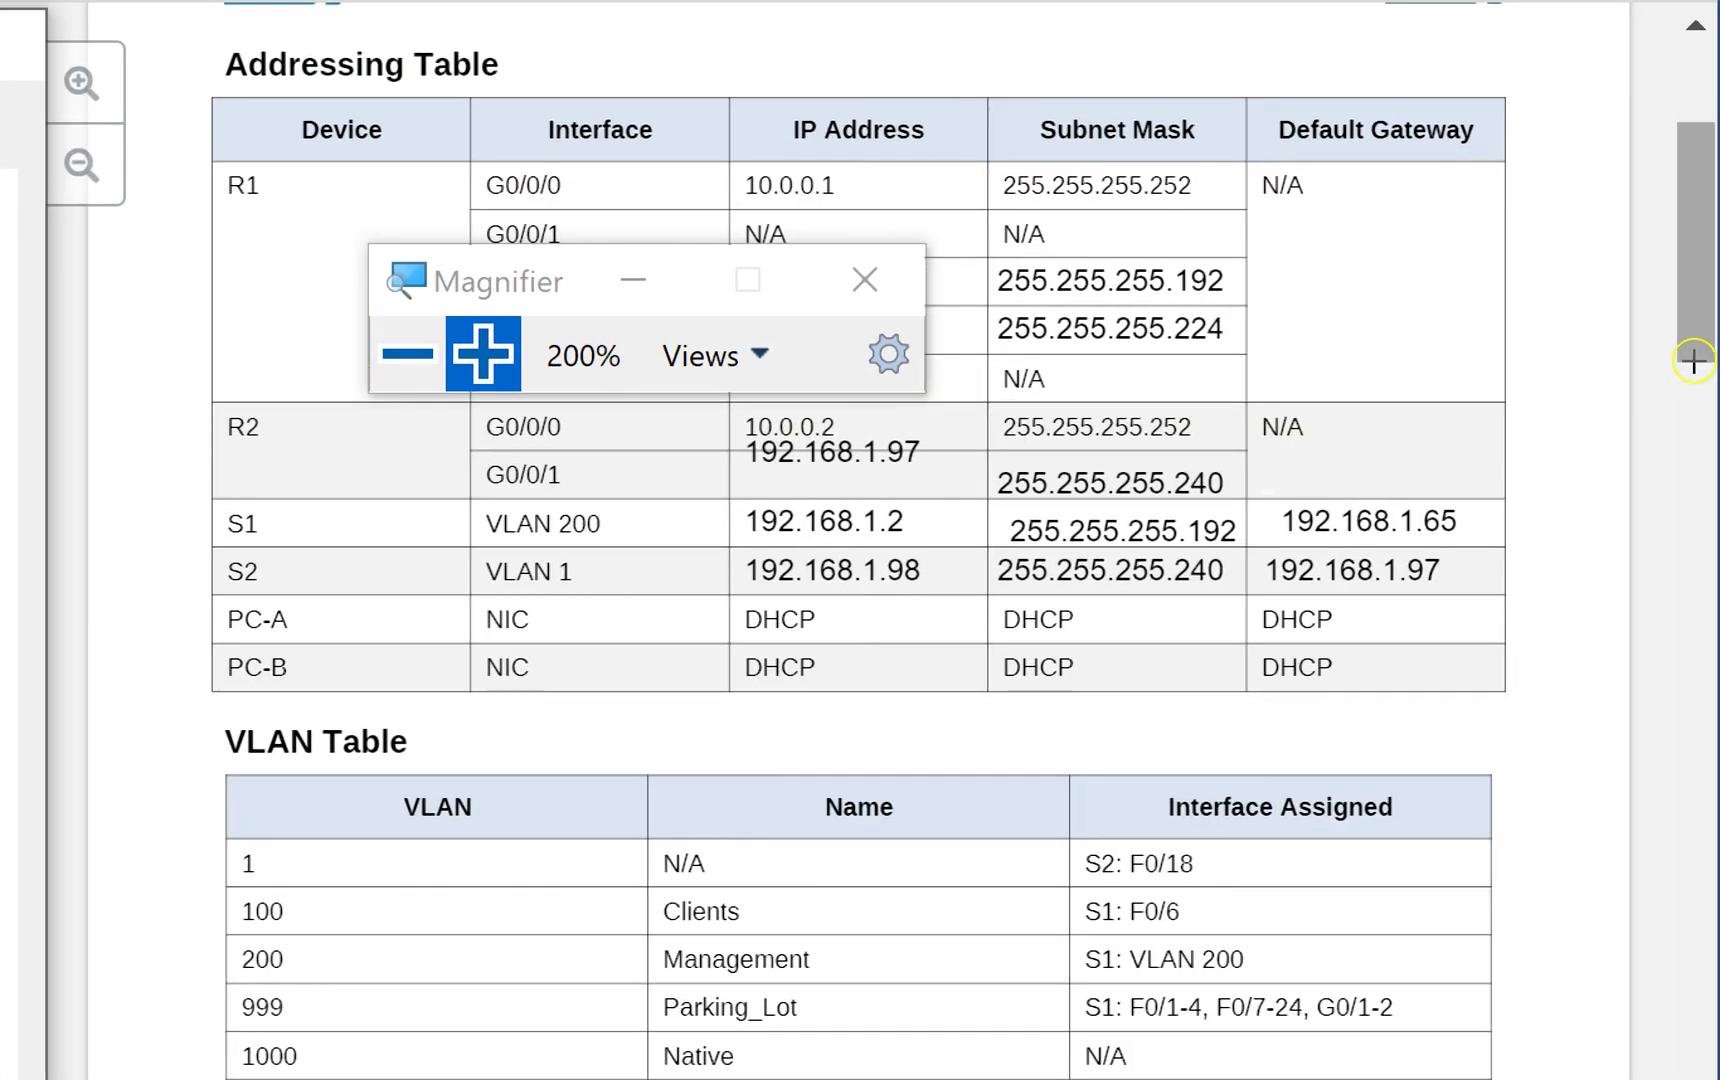
# Exit interface configuration on R2, add a default route (0.0.0.0 0.0.0.0) through 10.0.0.1, and close the router's window.
pyautogui.scroll(-3, 1700, 400)
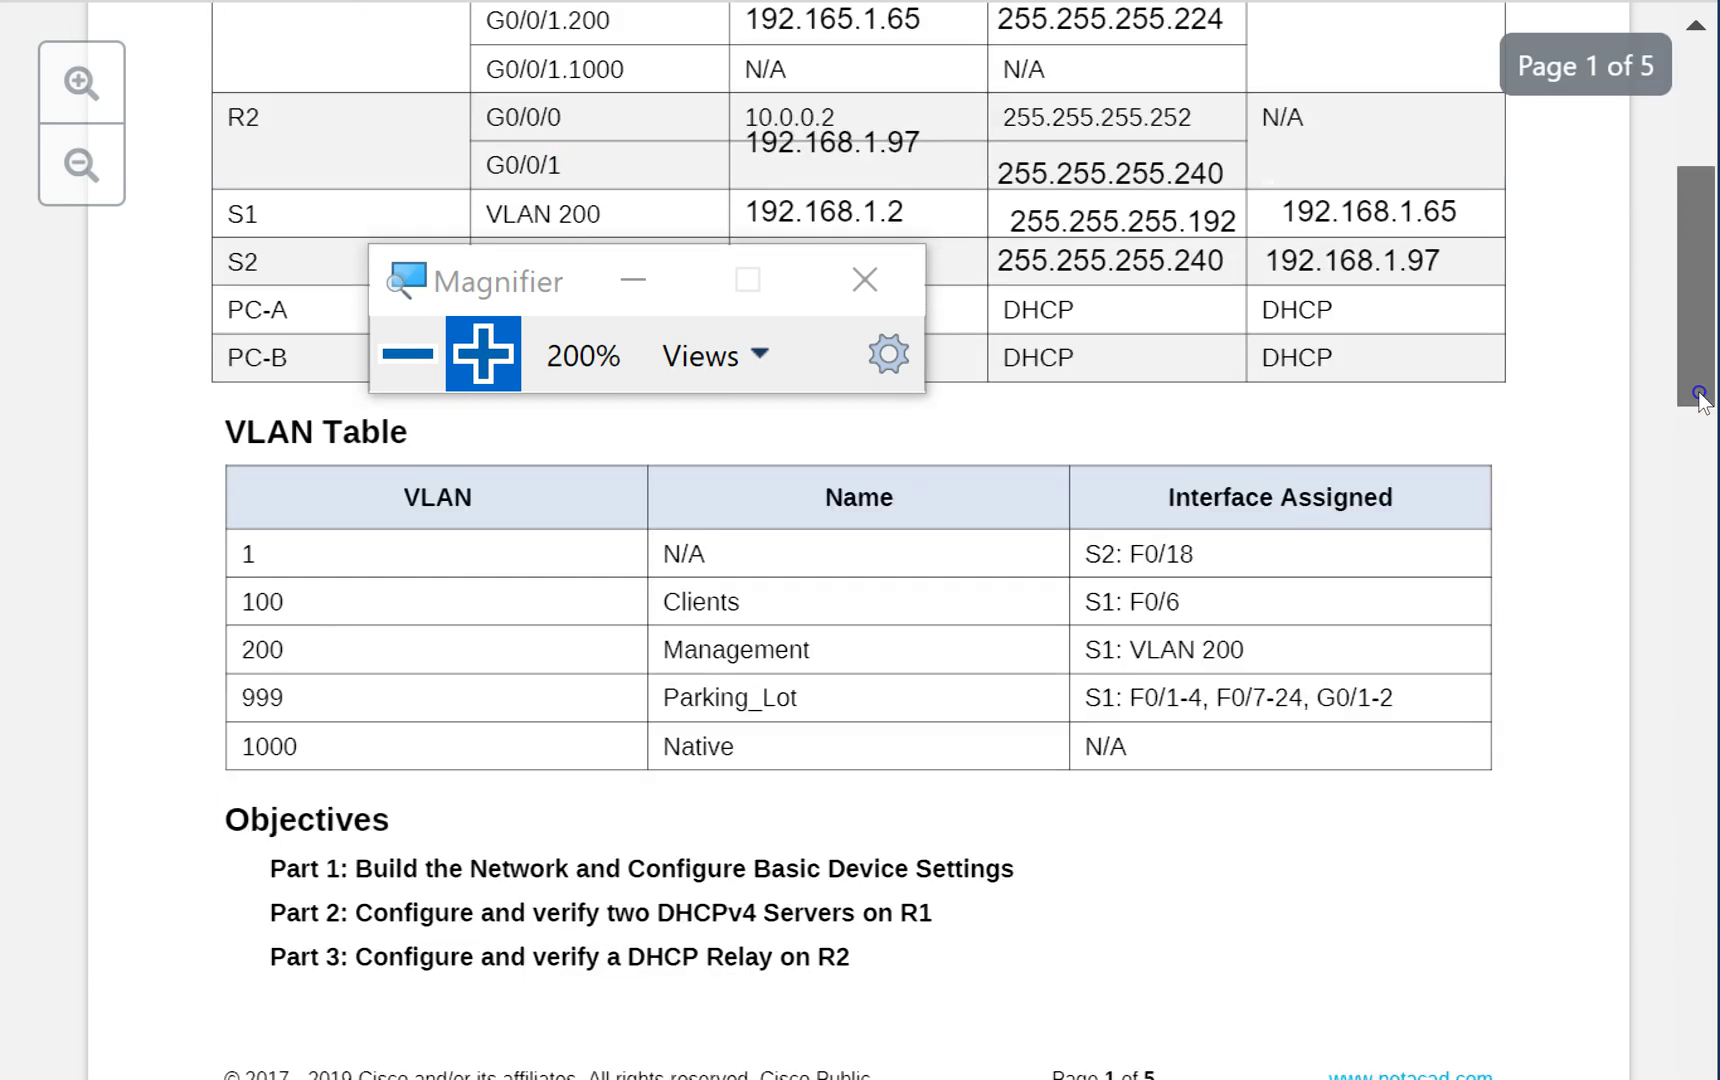
pyautogui.scroll(-1, 1657, 478)
pyautogui.scroll(-5, 1653, 474)
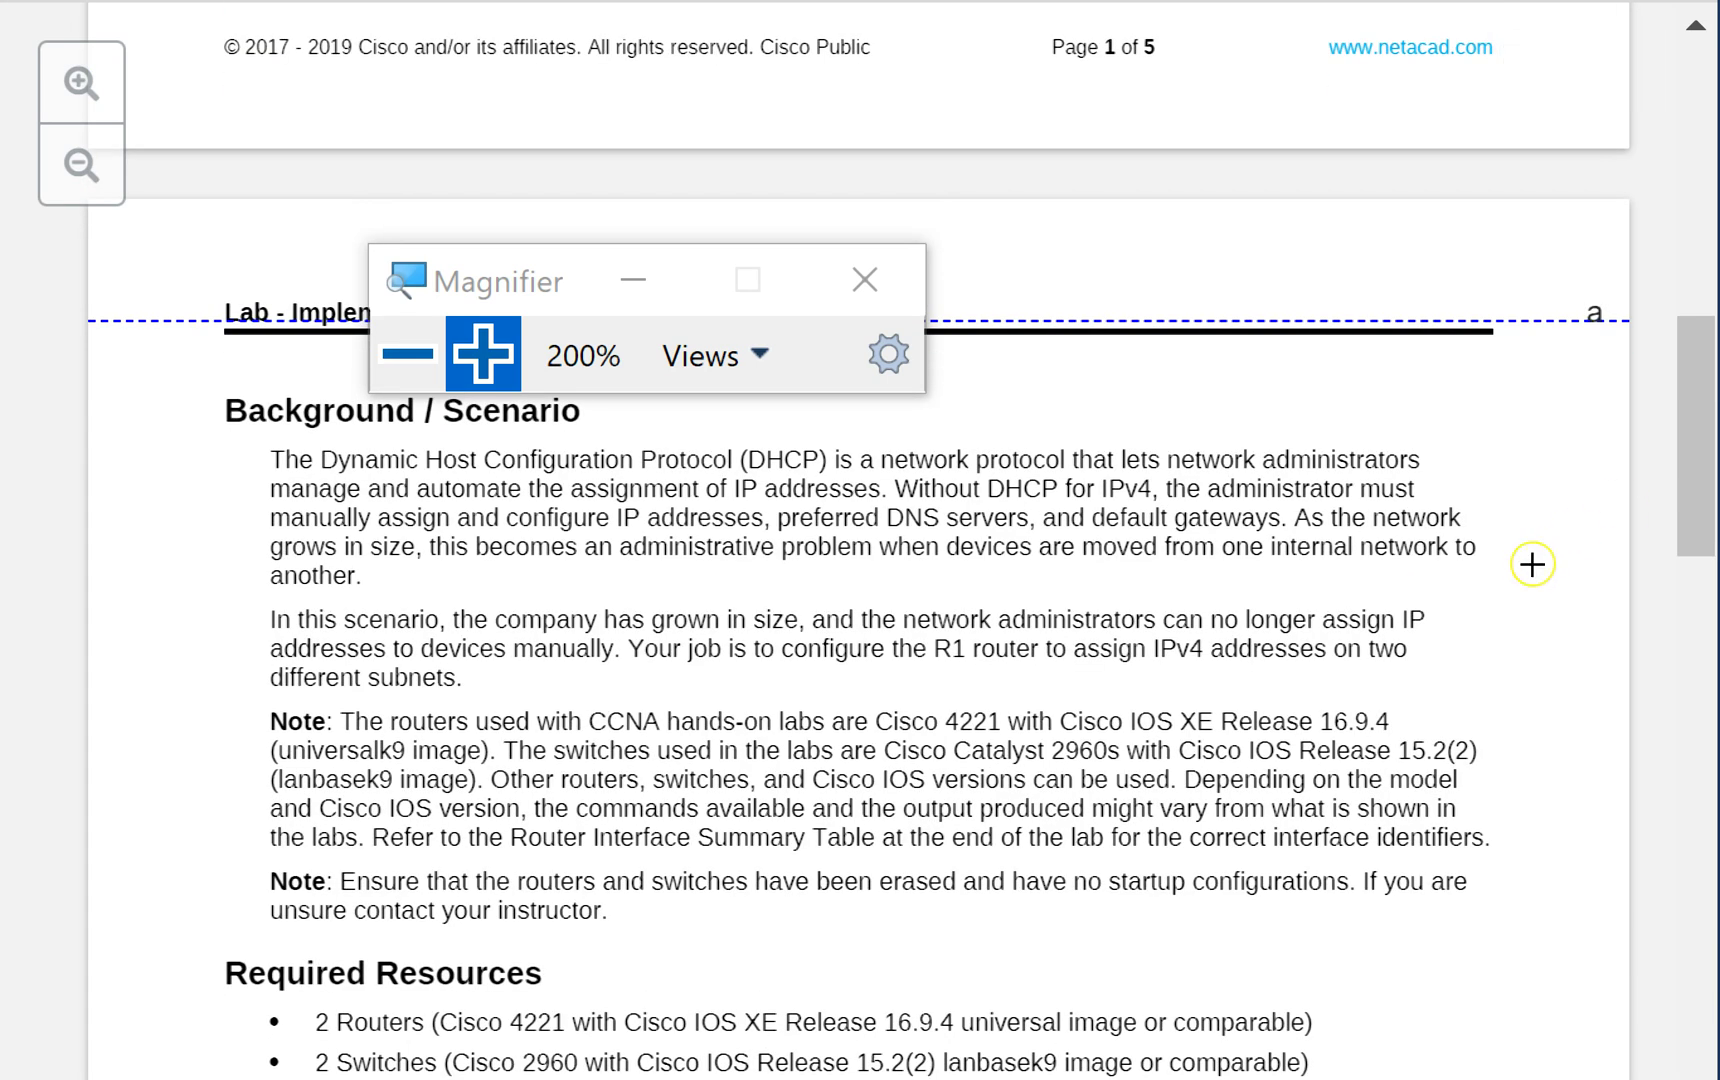
pyautogui.scroll(-7, 1532, 565)
pyautogui.scroll(-15, 1532, 565)
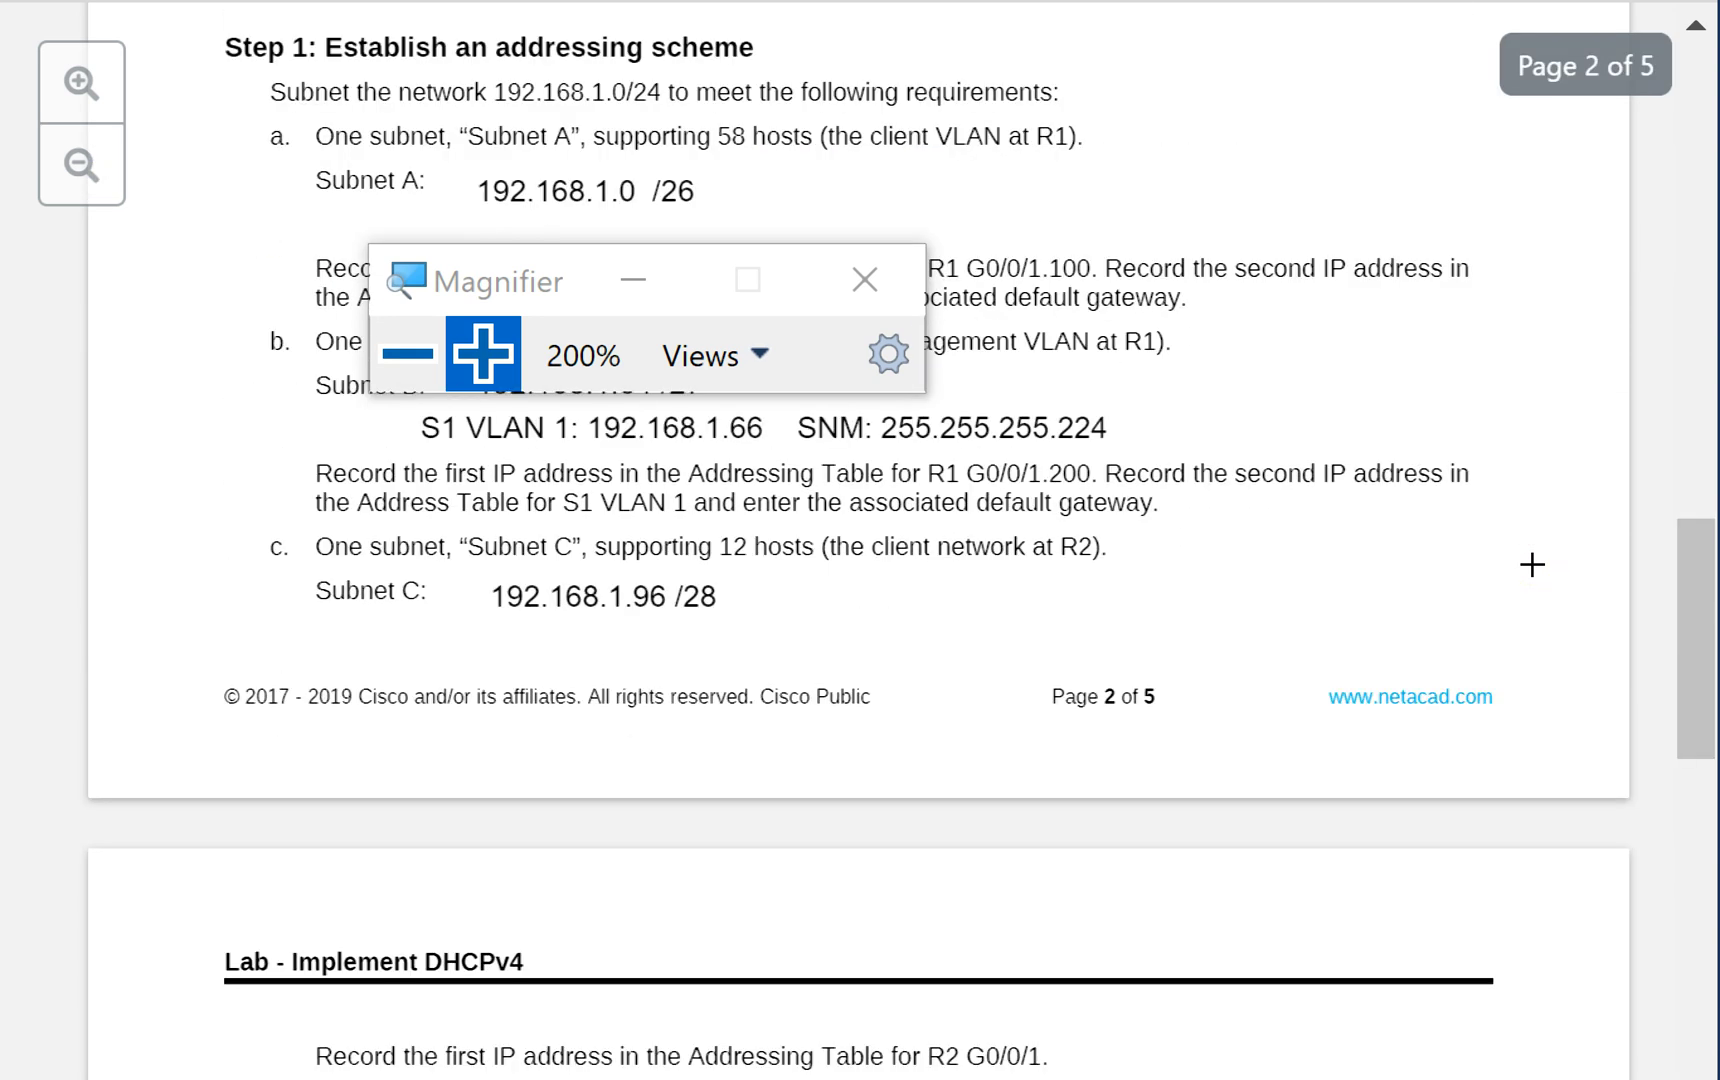
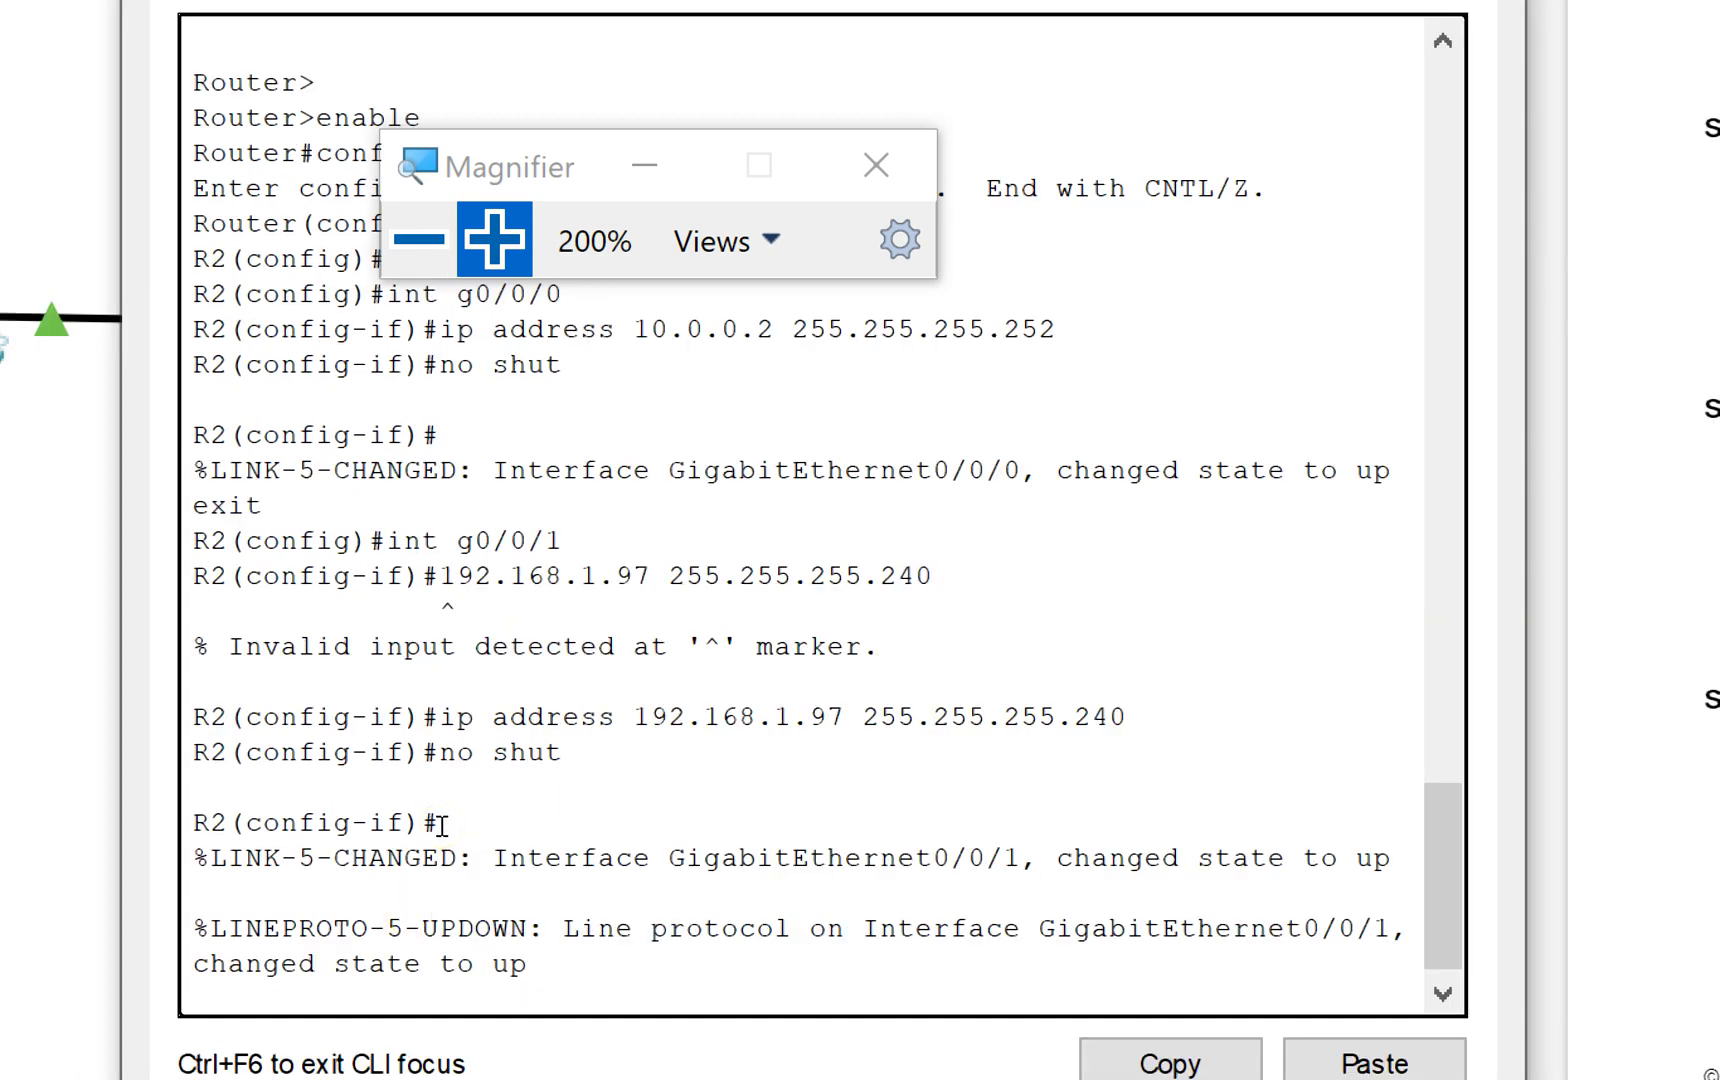
pyautogui.press('Return')
pyautogui.press('Return')
pyautogui.press('Return')
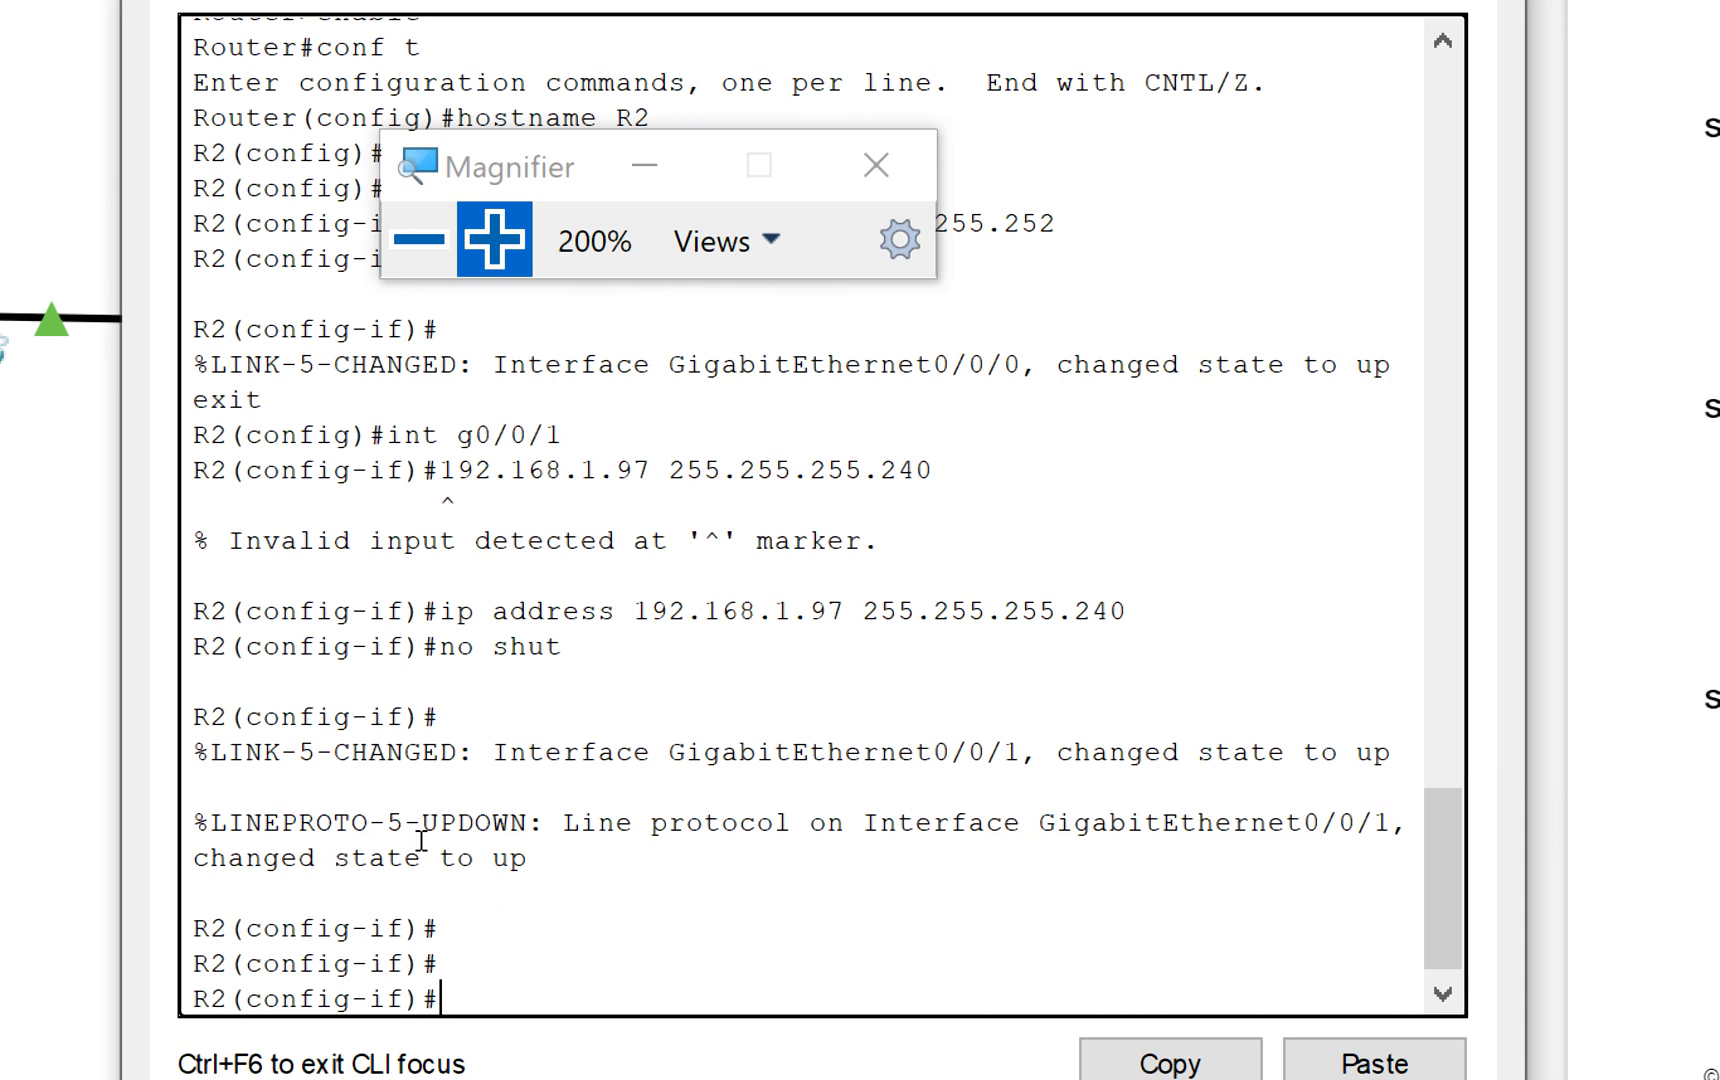
pyautogui.write('exit')
pyautogui.press('Return')
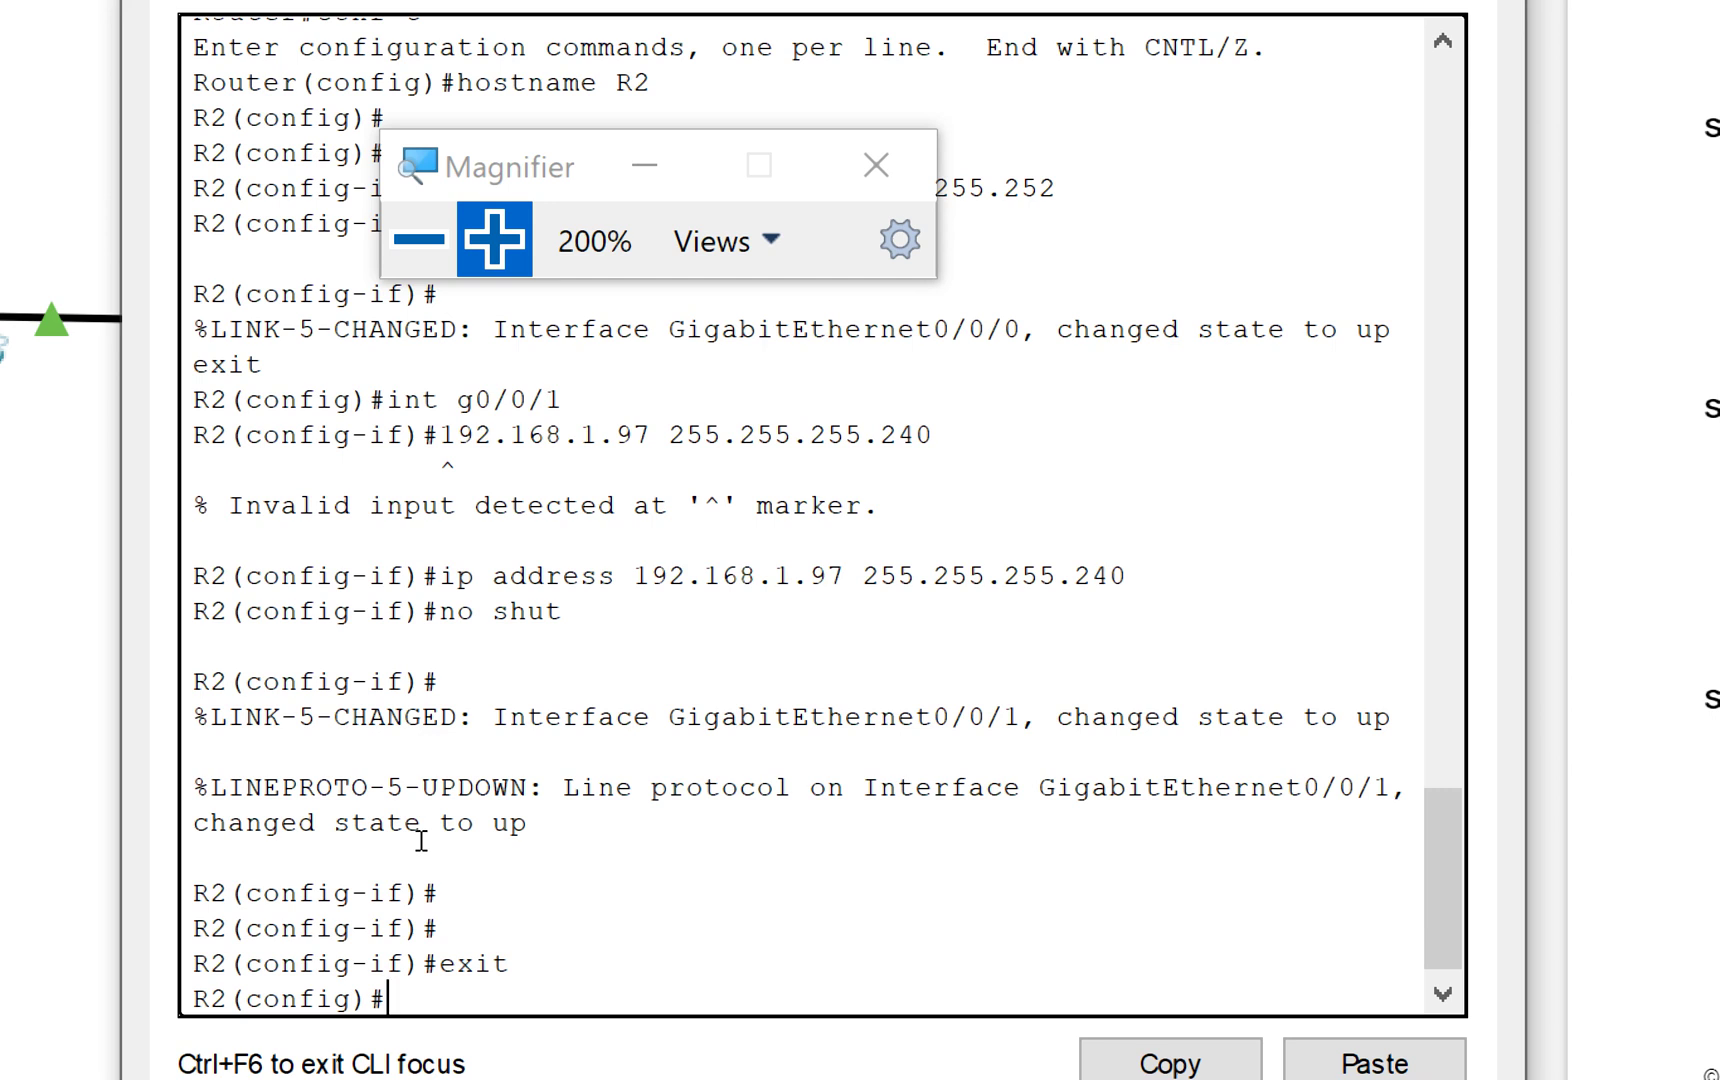
pyautogui.write('ip route 0.0.0.0')
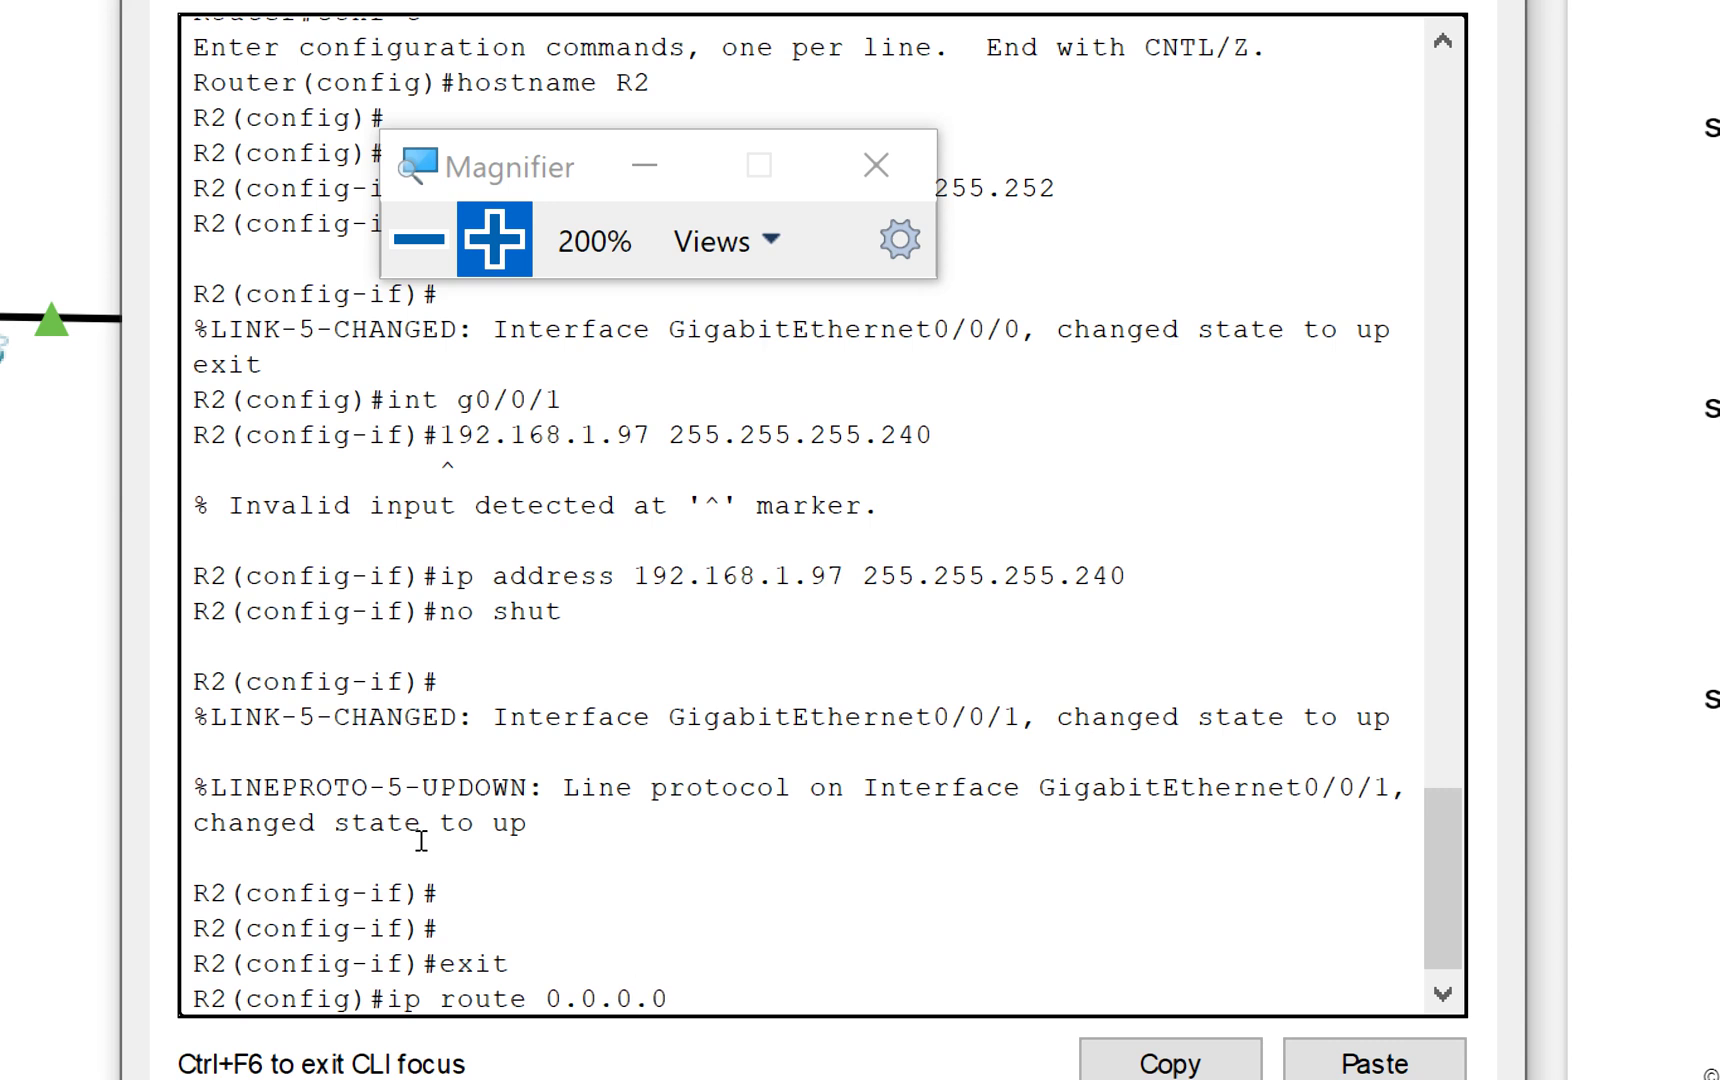
pyautogui.write(' 0.0.0.0 10.0.0.1')
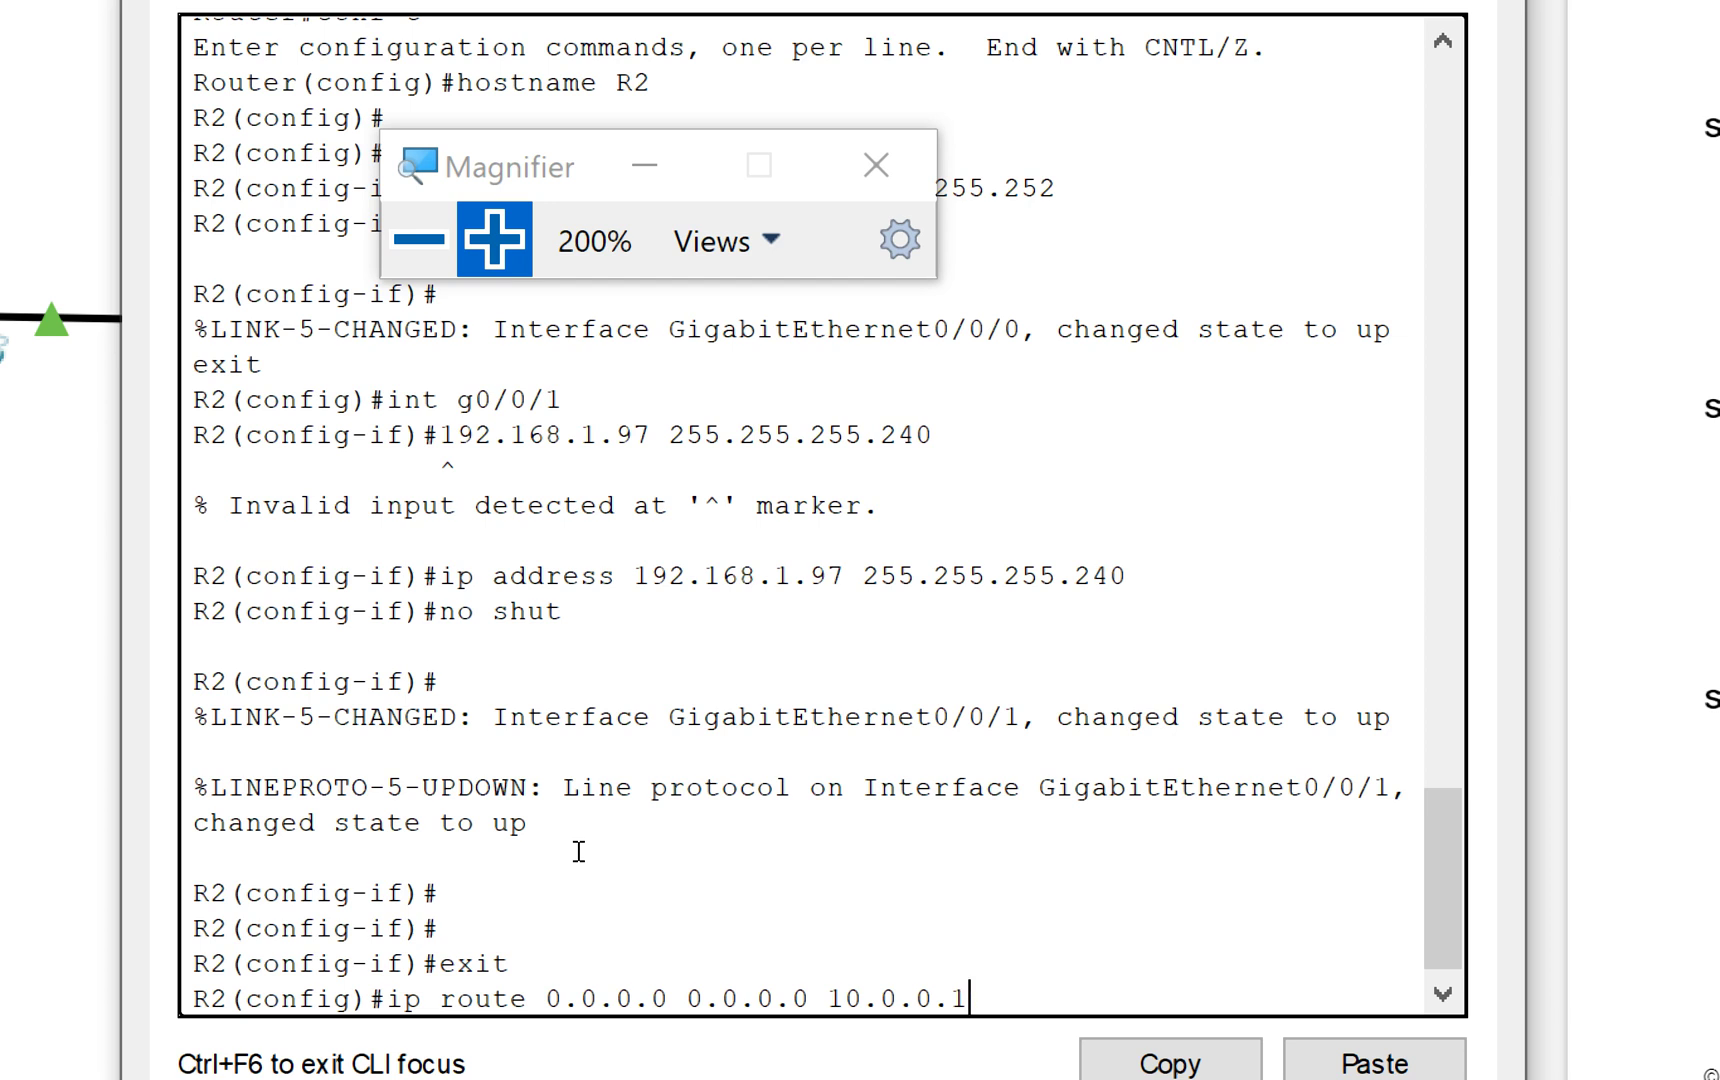
pyautogui.press('Return')
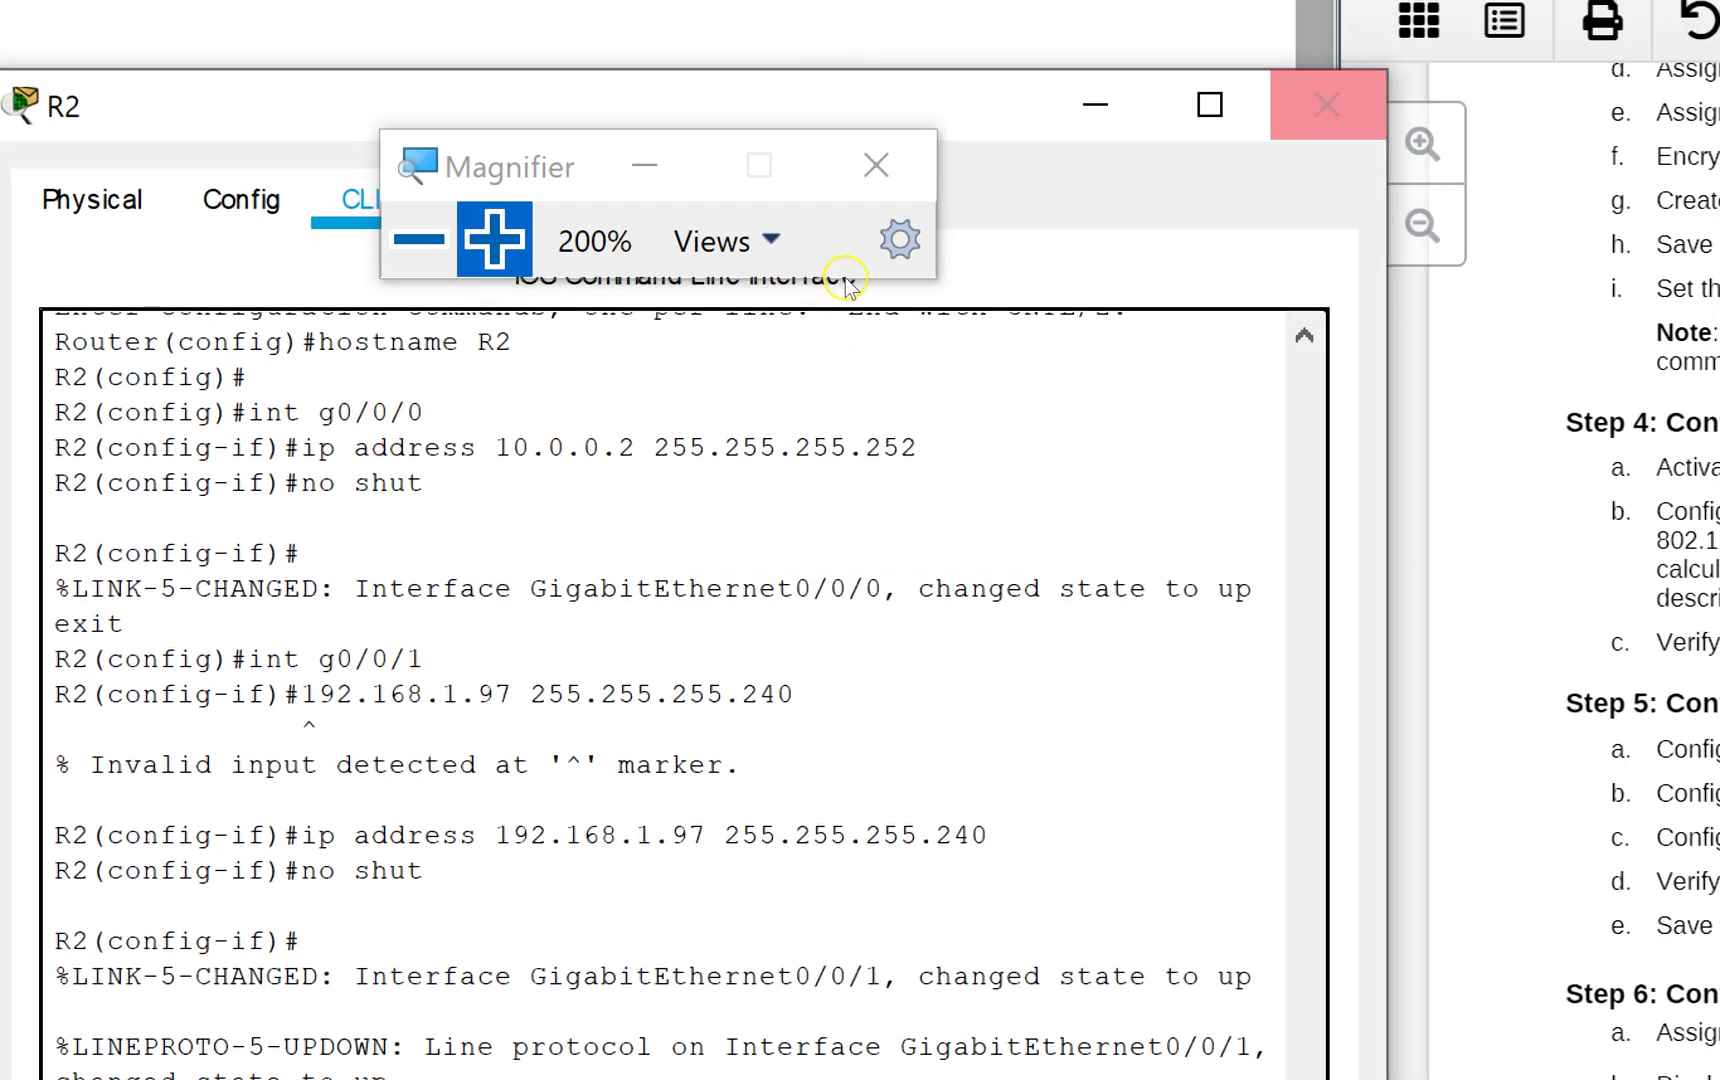
pyautogui.click(1327, 105)
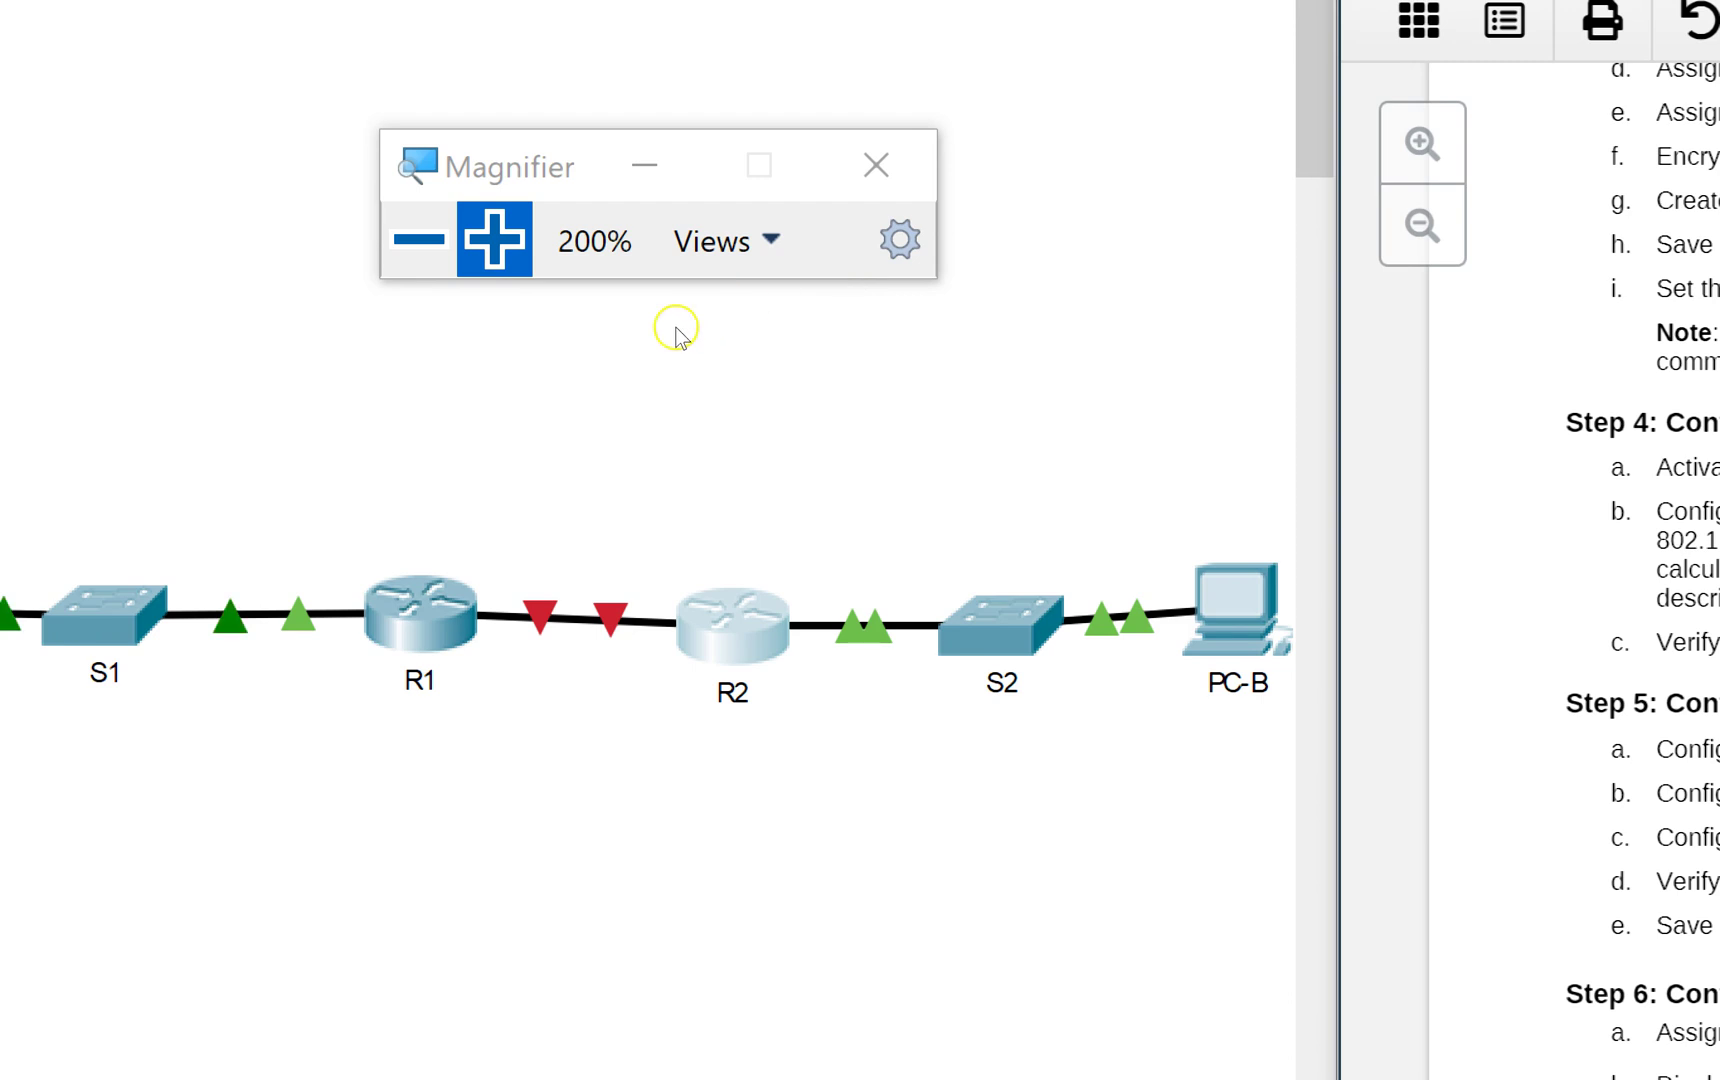
# Open R1's command line, assign 10.0.0.1 255.255.255.252 to interface g0/0/0, and enable it with no shut.
pyautogui.click(396, 533)
pyautogui.press('Return')
pyautogui.press('Return')
pyautogui.press('Return')
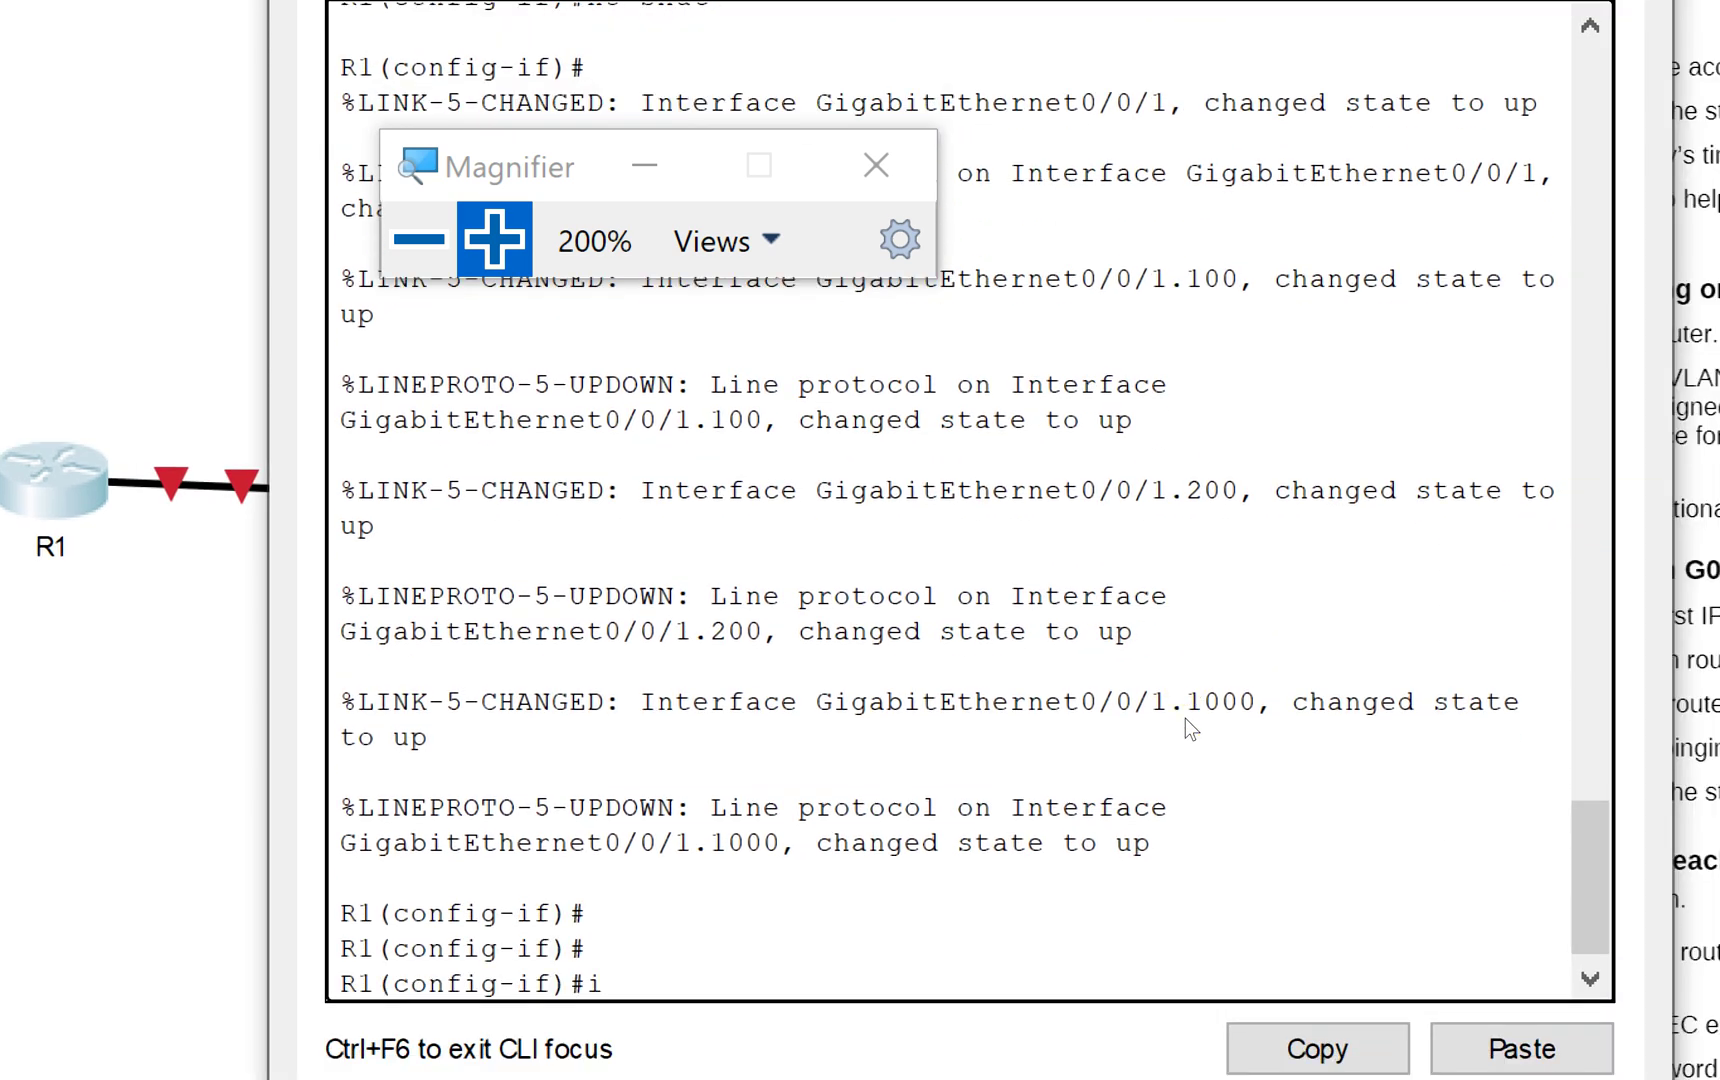
pyautogui.write('int g0/0/0')
pyautogui.press('Return')
pyautogui.write('ip addre')
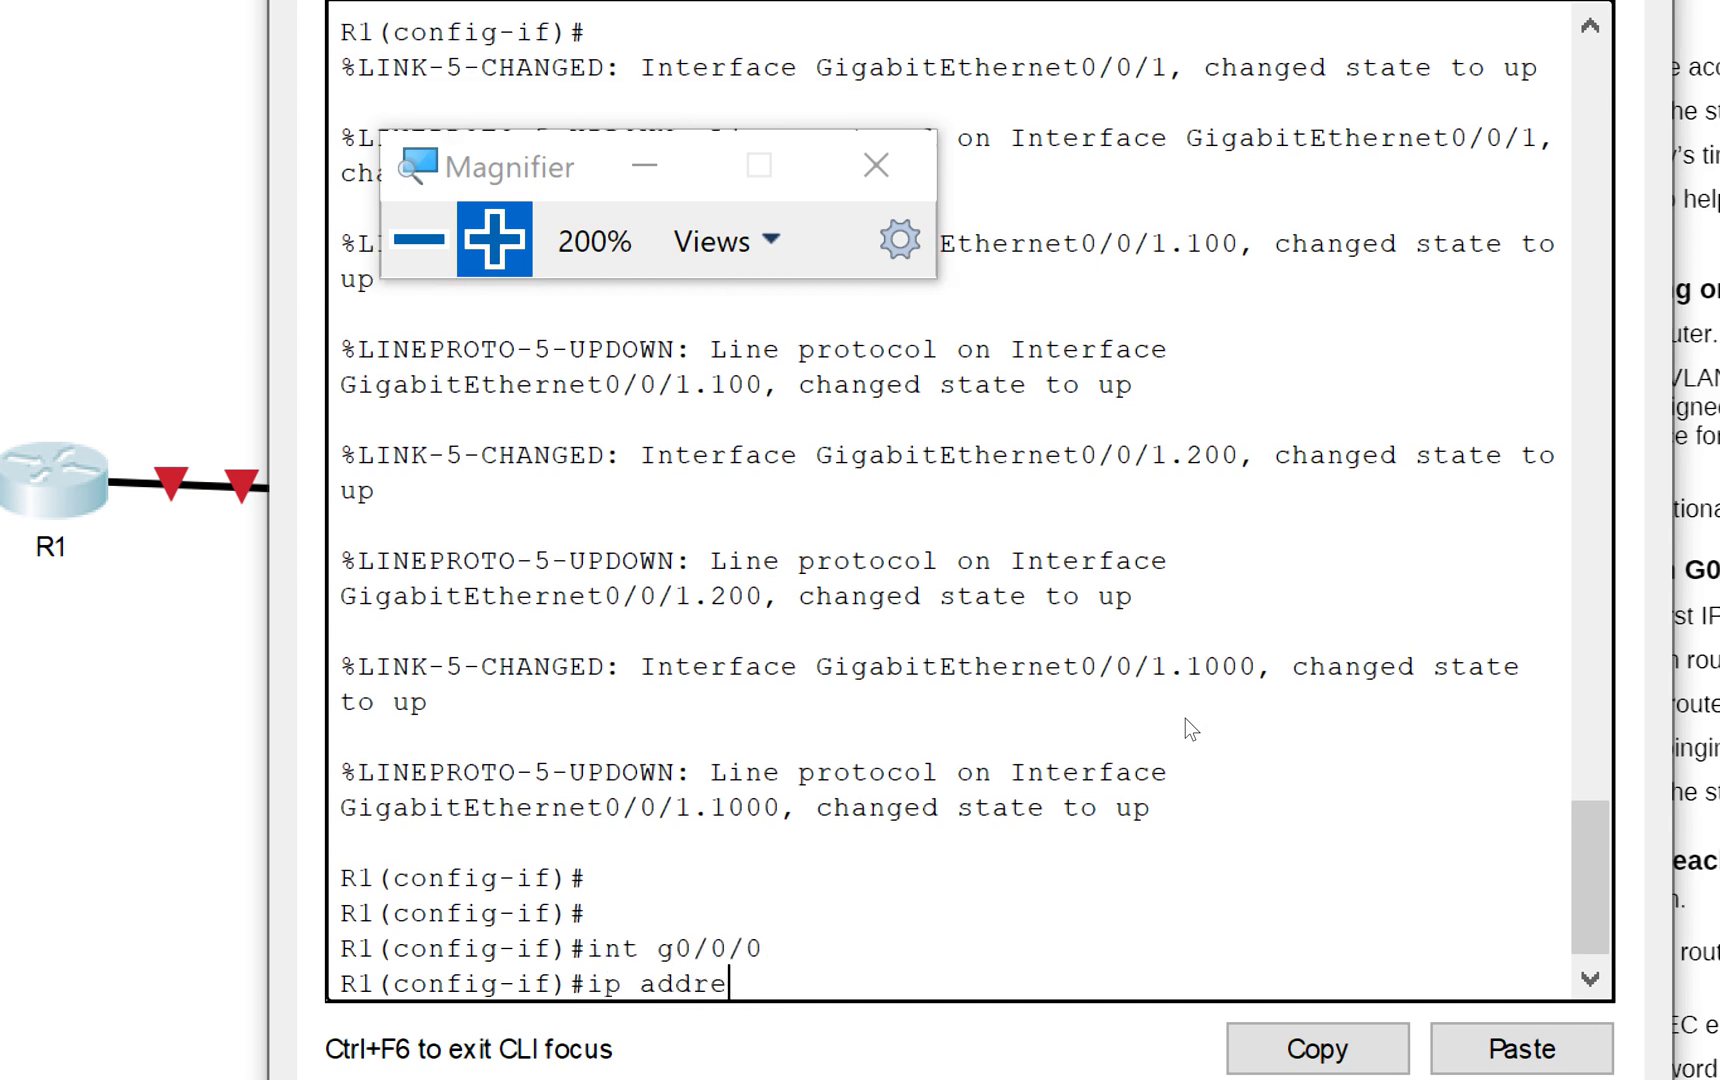
pyautogui.write('ss 10.0.0.1 255.255.255')
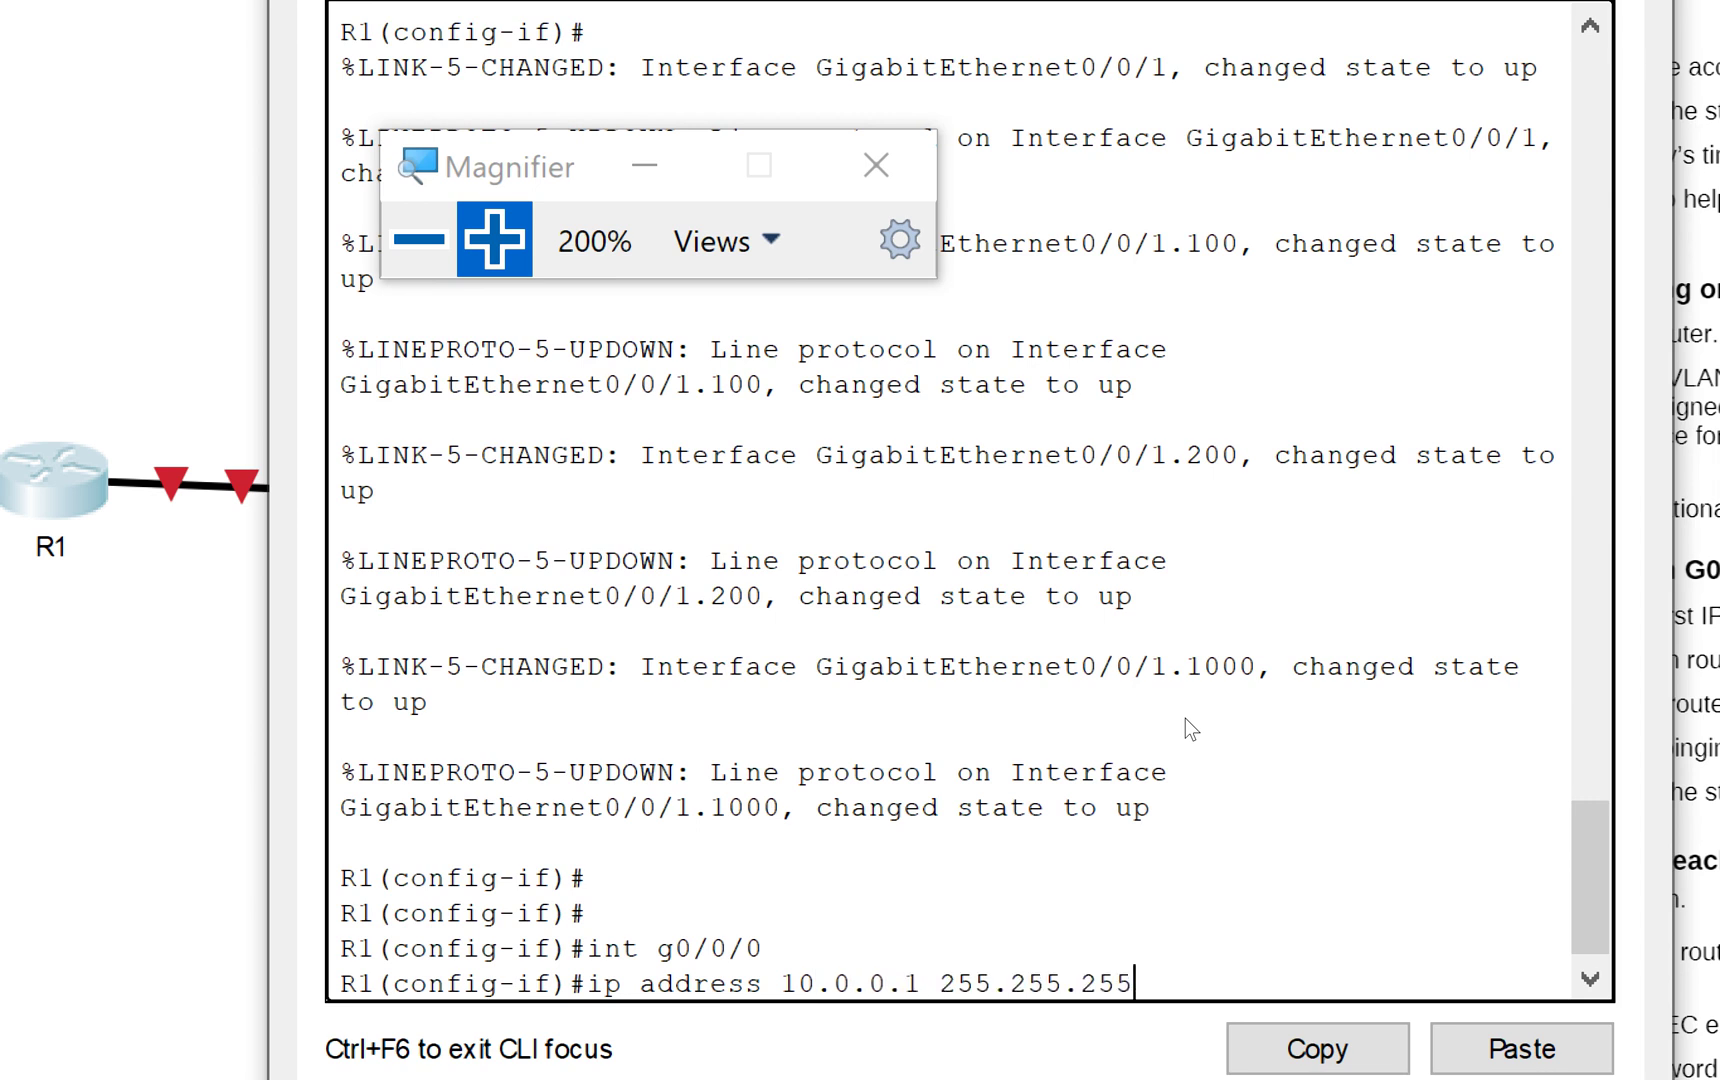
pyautogui.write('.252')
pyautogui.press('Return')
pyautogui.write('no shut')
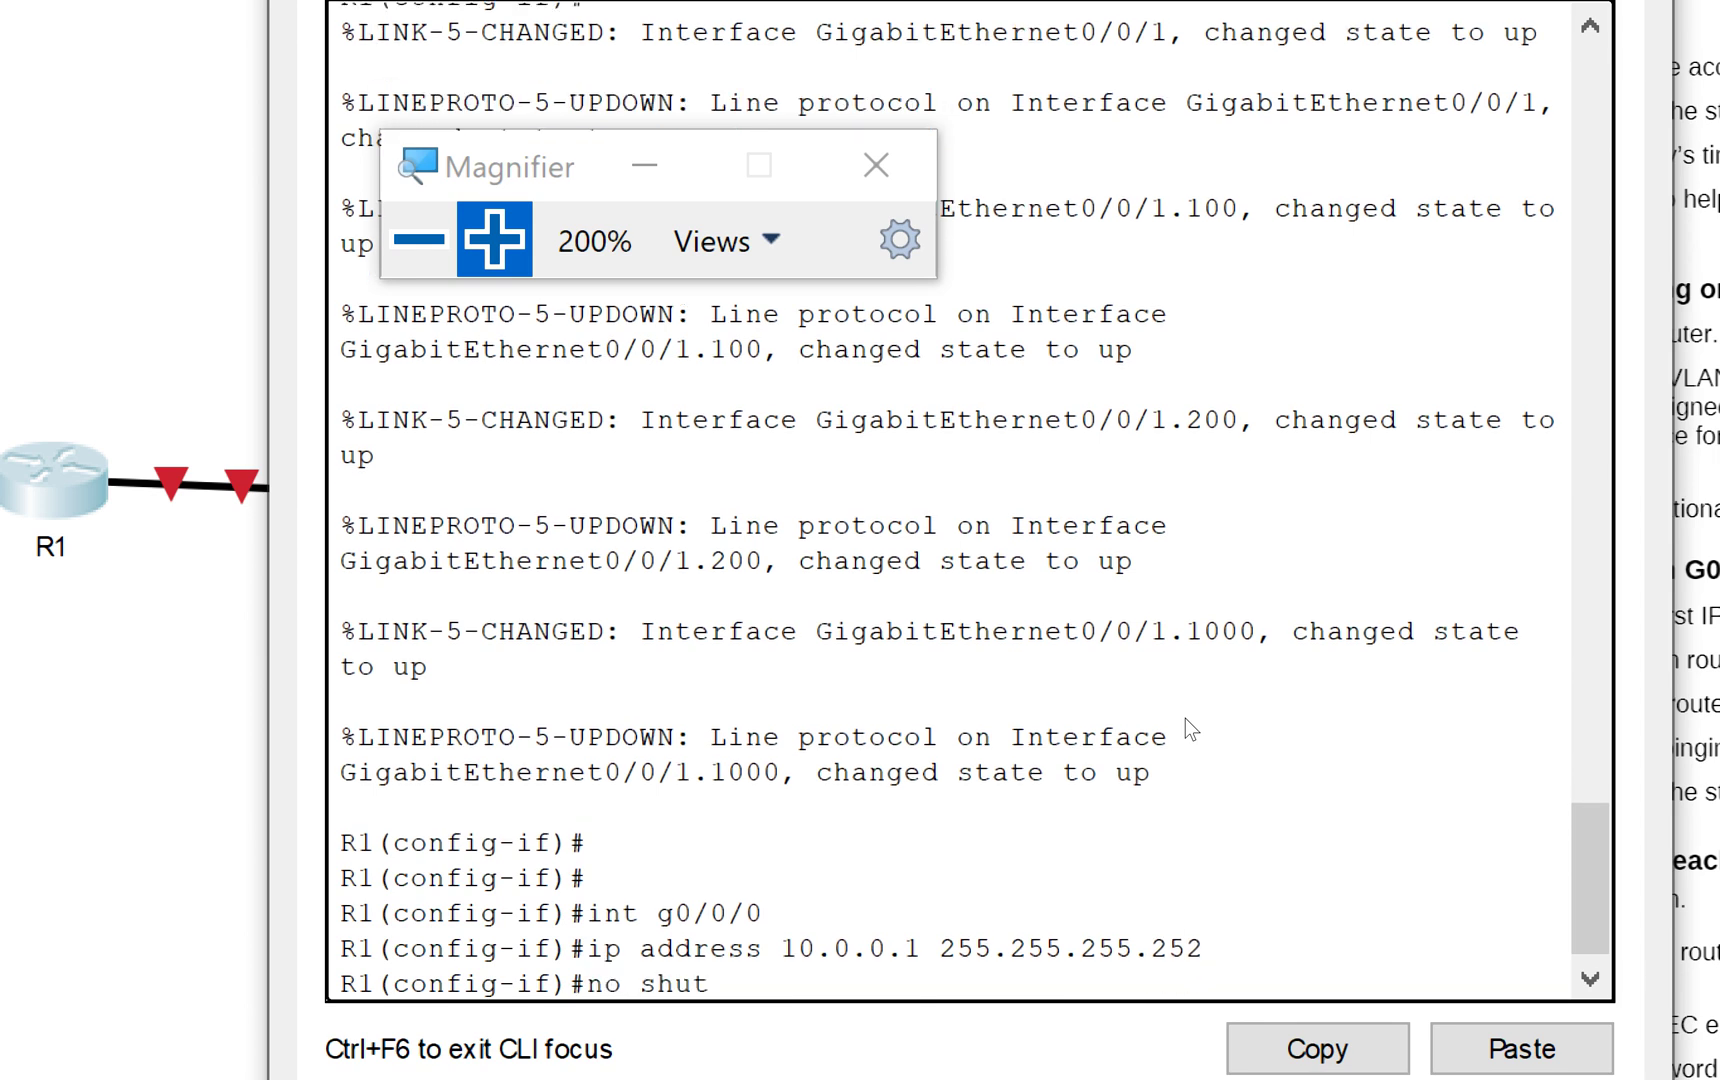
pyautogui.press('Return')
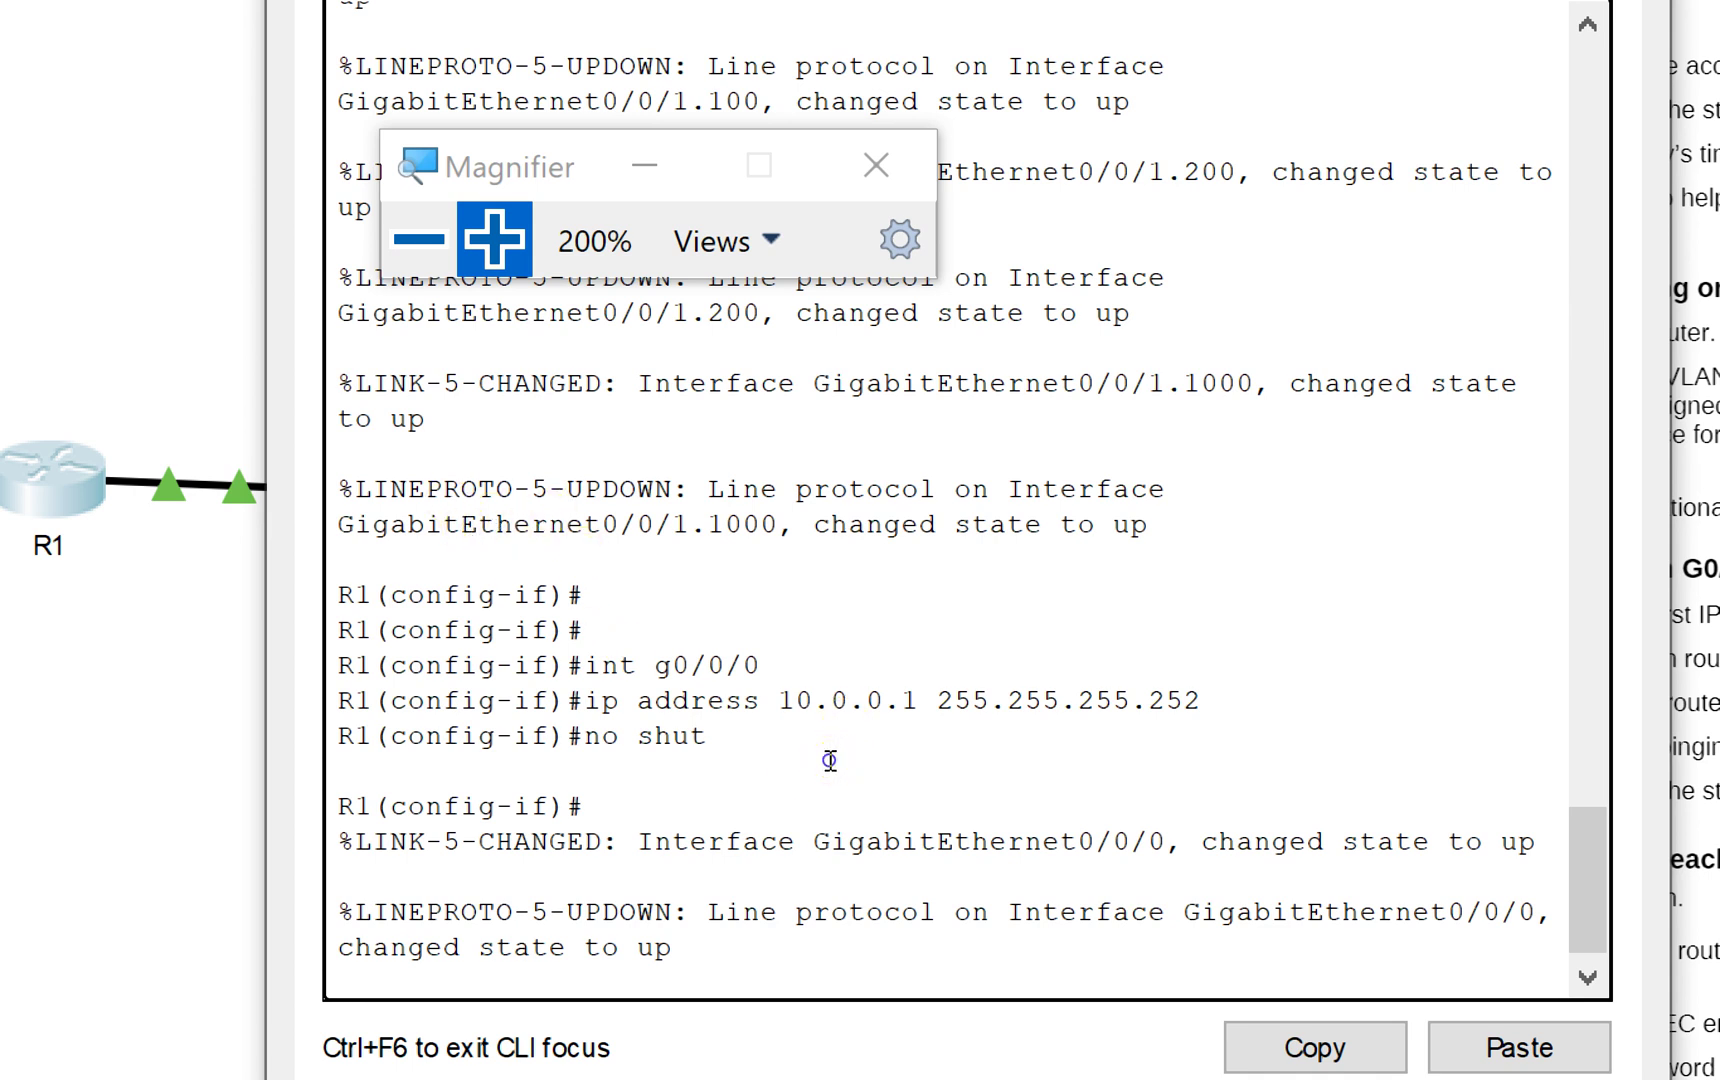
# Exit interface configuration on R1, add a default route (0.0.0.0 0.0.0.0) through 10.0.0.2, and close the router's window.
pyautogui.press('Return')
pyautogui.write('exit')
pyautogui.press('Return')
pyautogui.press('Return')
pyautogui.press('Return')
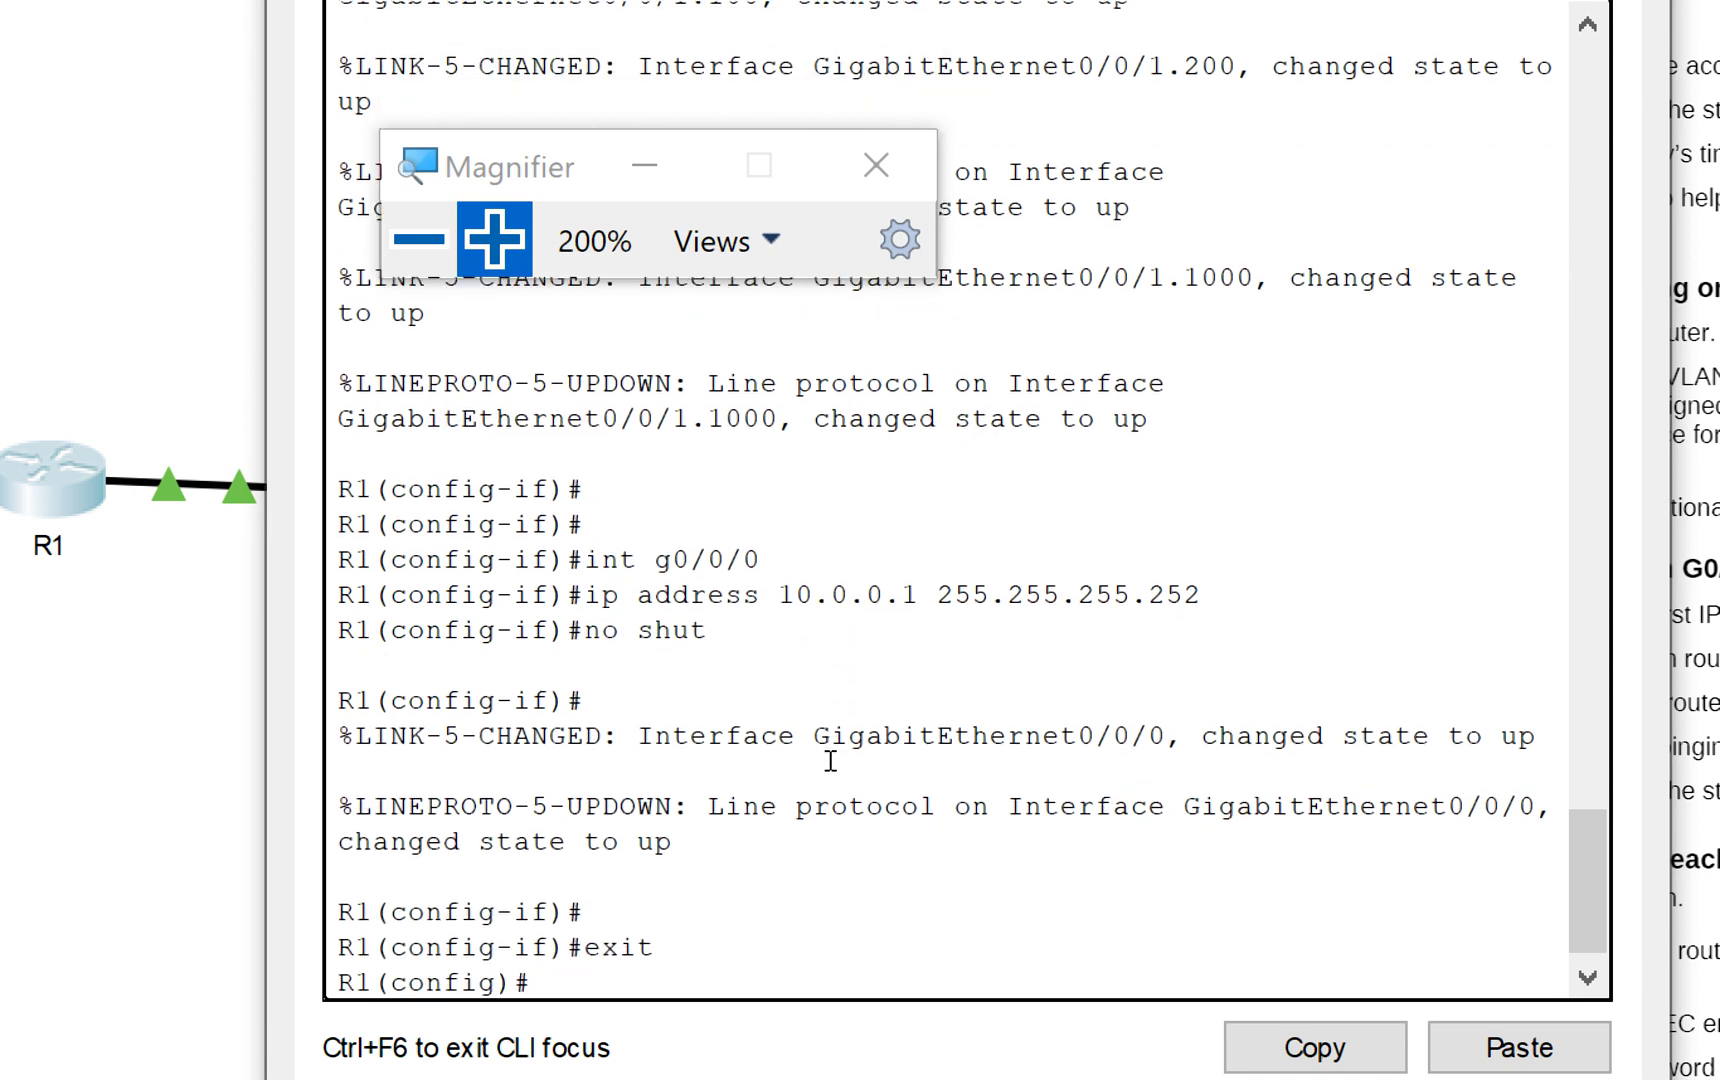
pyautogui.write('ip route 1')
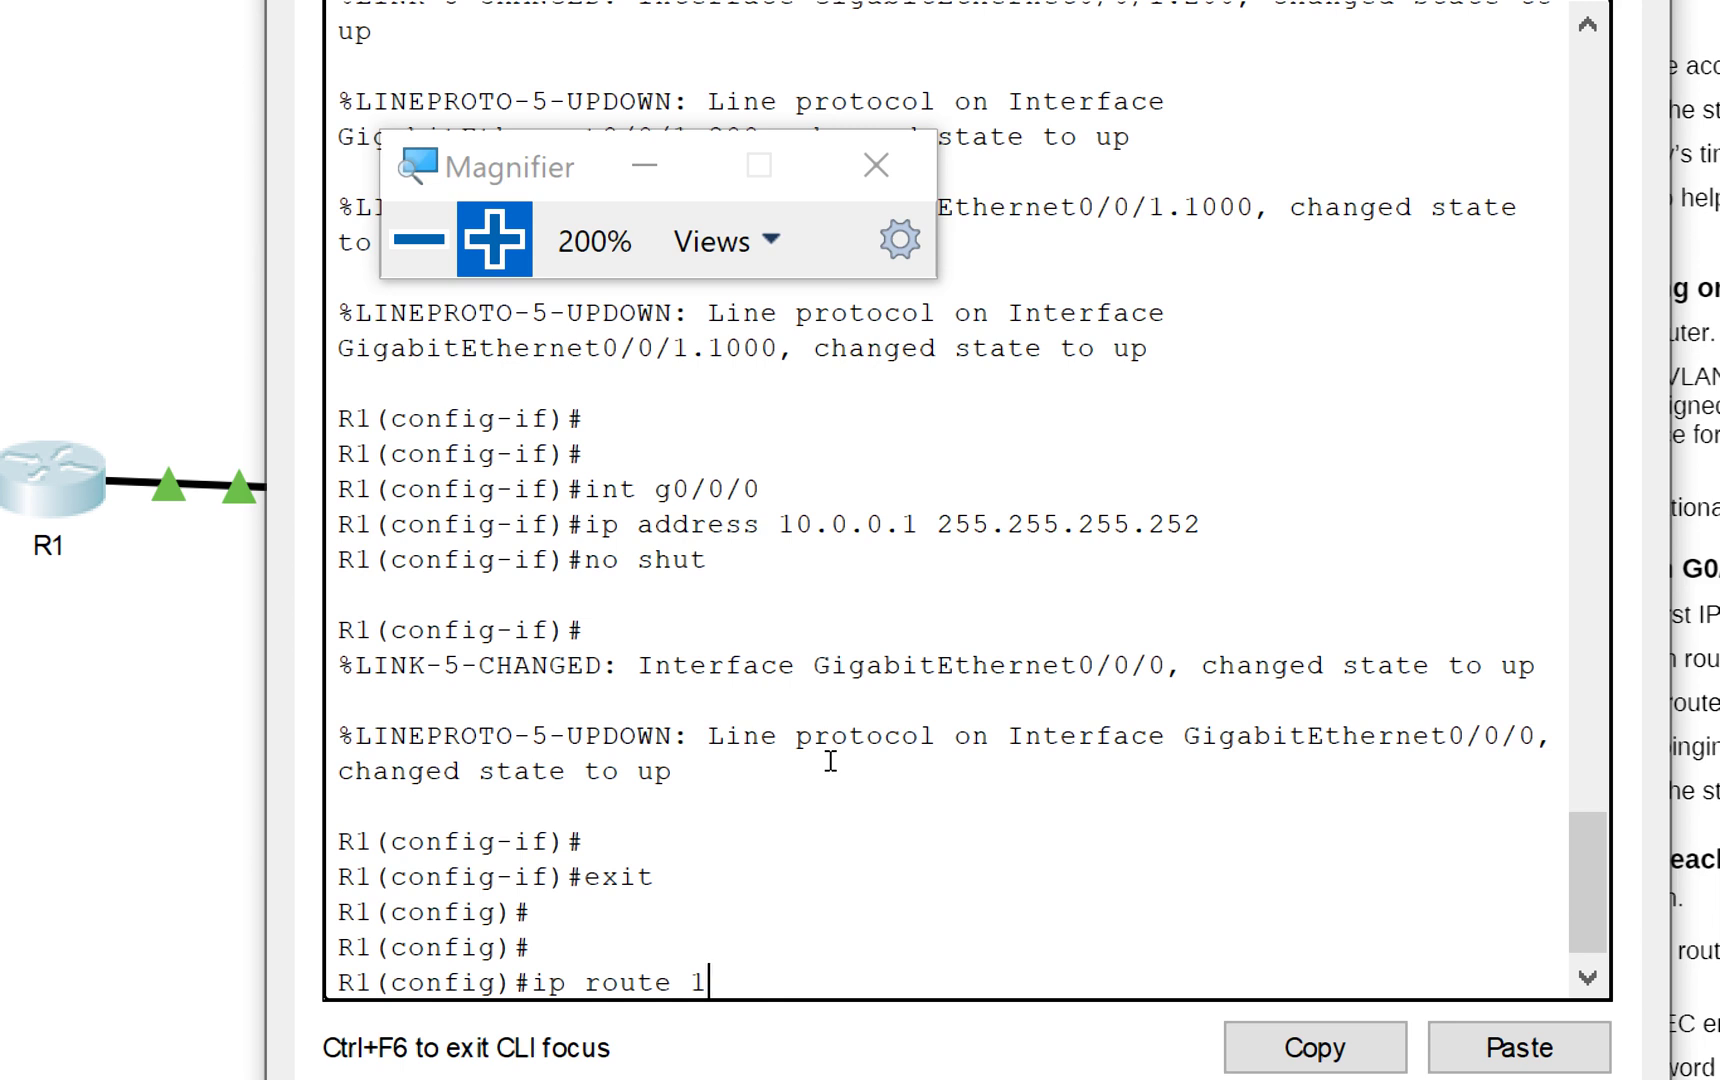
pyautogui.write('0.0..0 0.0.0.0')
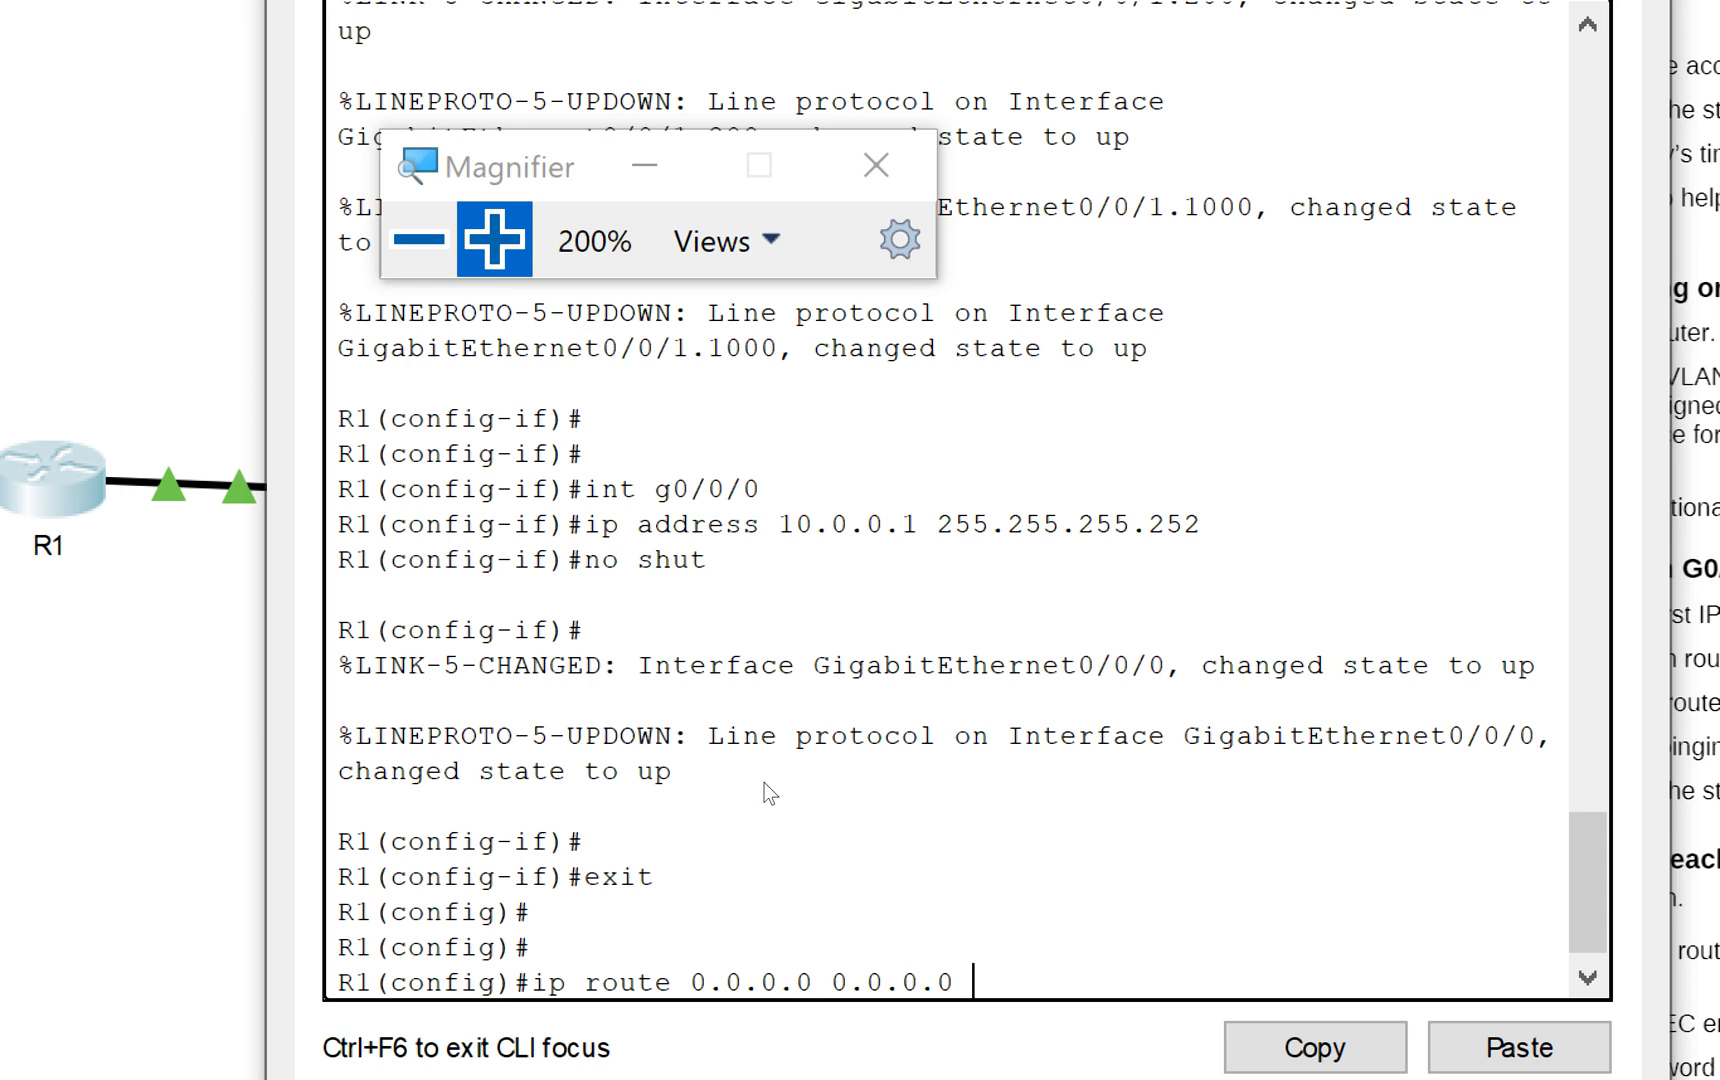
pyautogui.write('10')
pyautogui.press('Return')
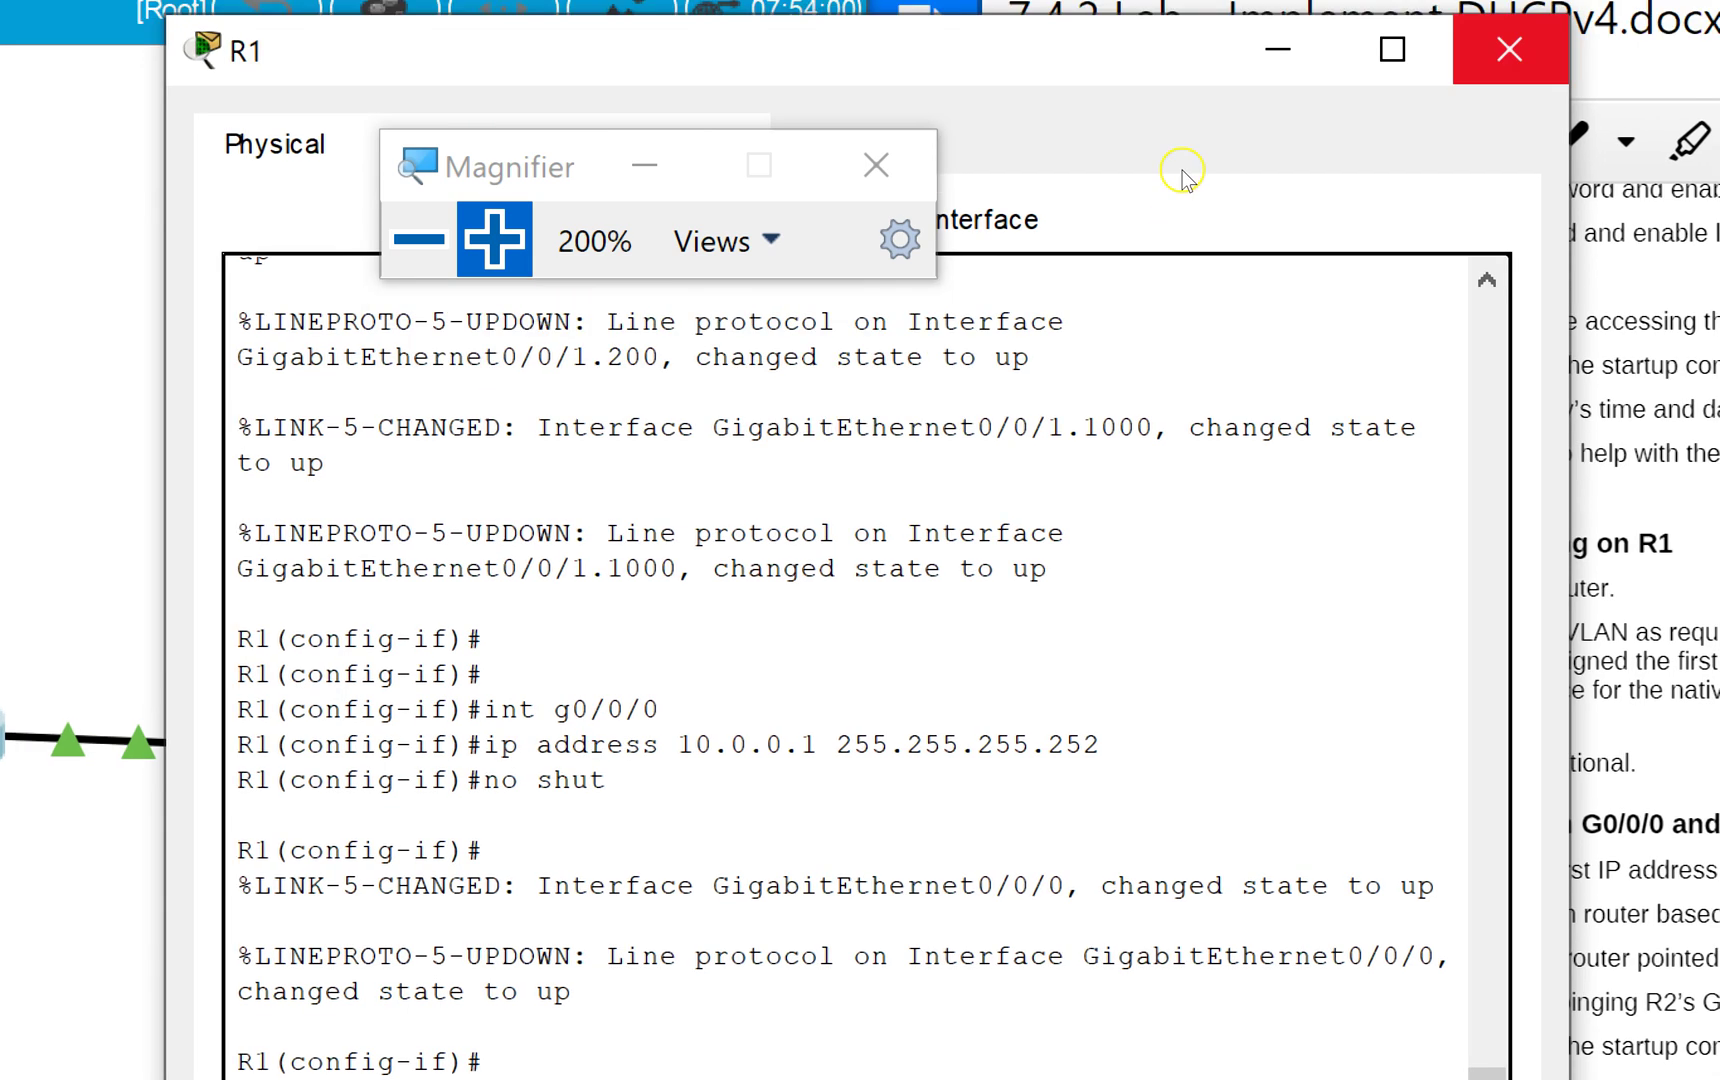
pyautogui.click(1505, 34)
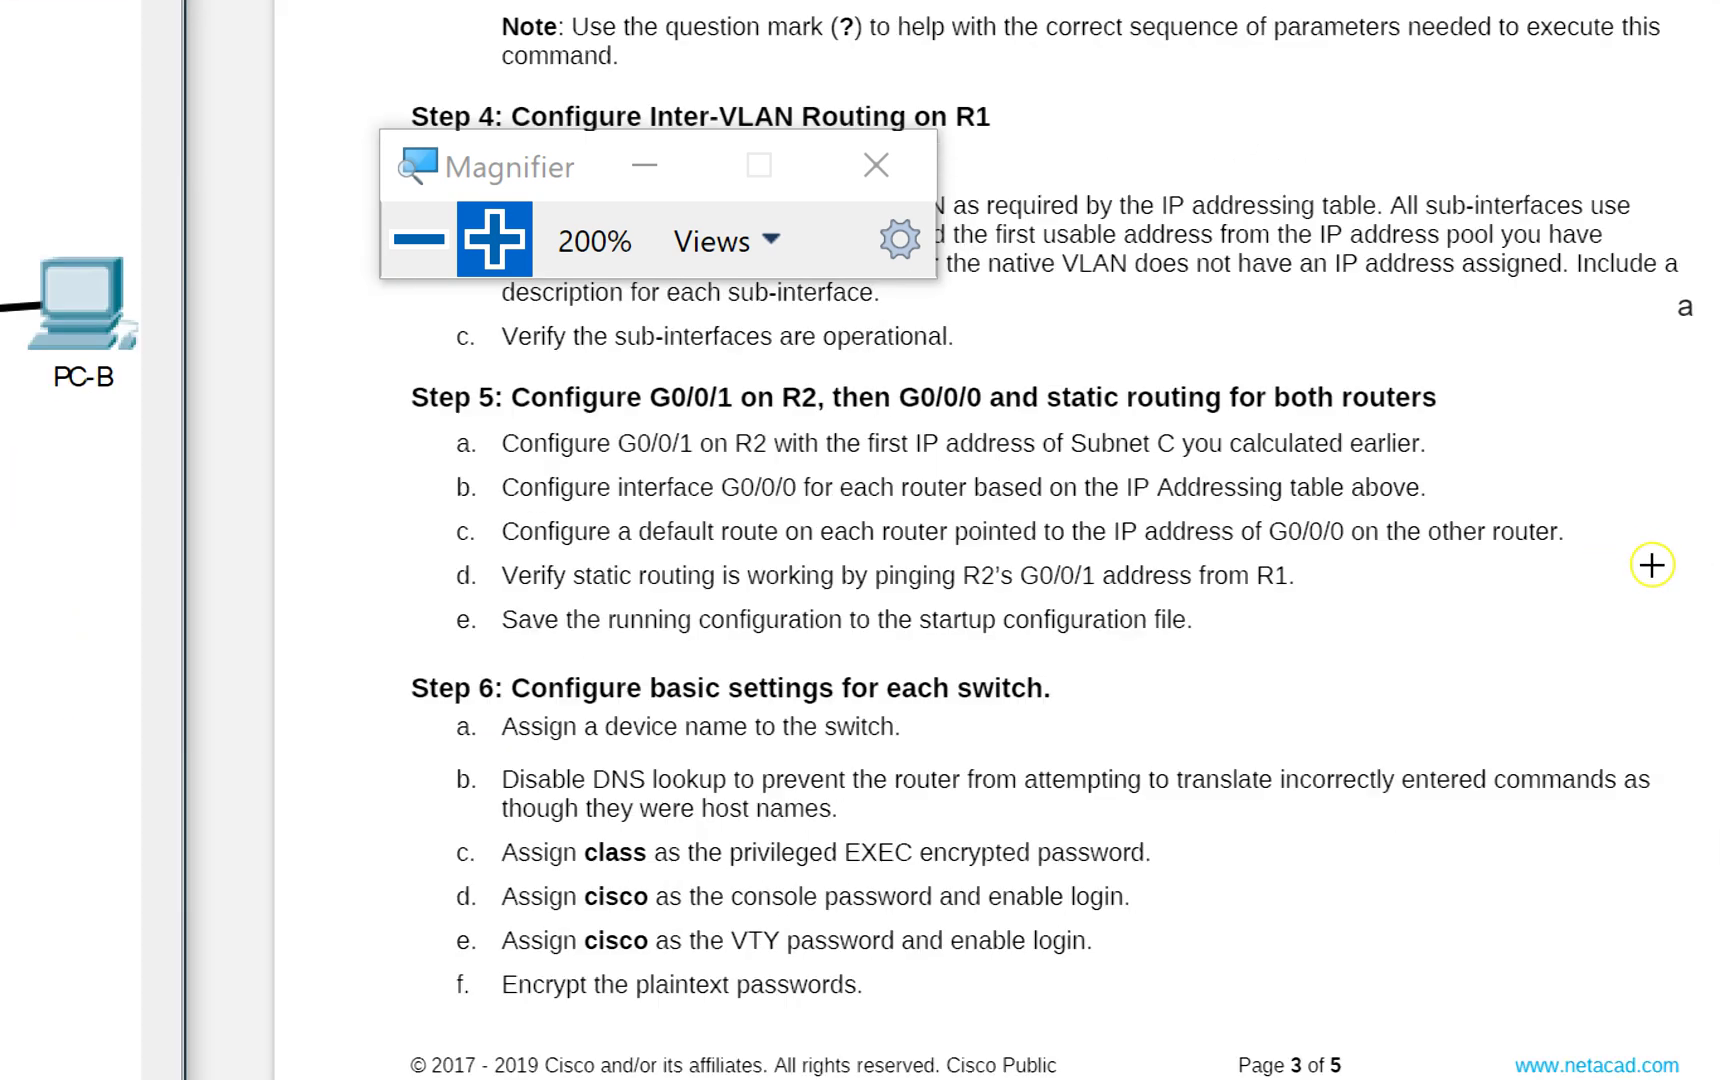
# Review Steps 5 to 7 of the lab instructions, covering static routing, basic switch settings and VLAN creation.
pyautogui.scroll(-8, 1236, 799)
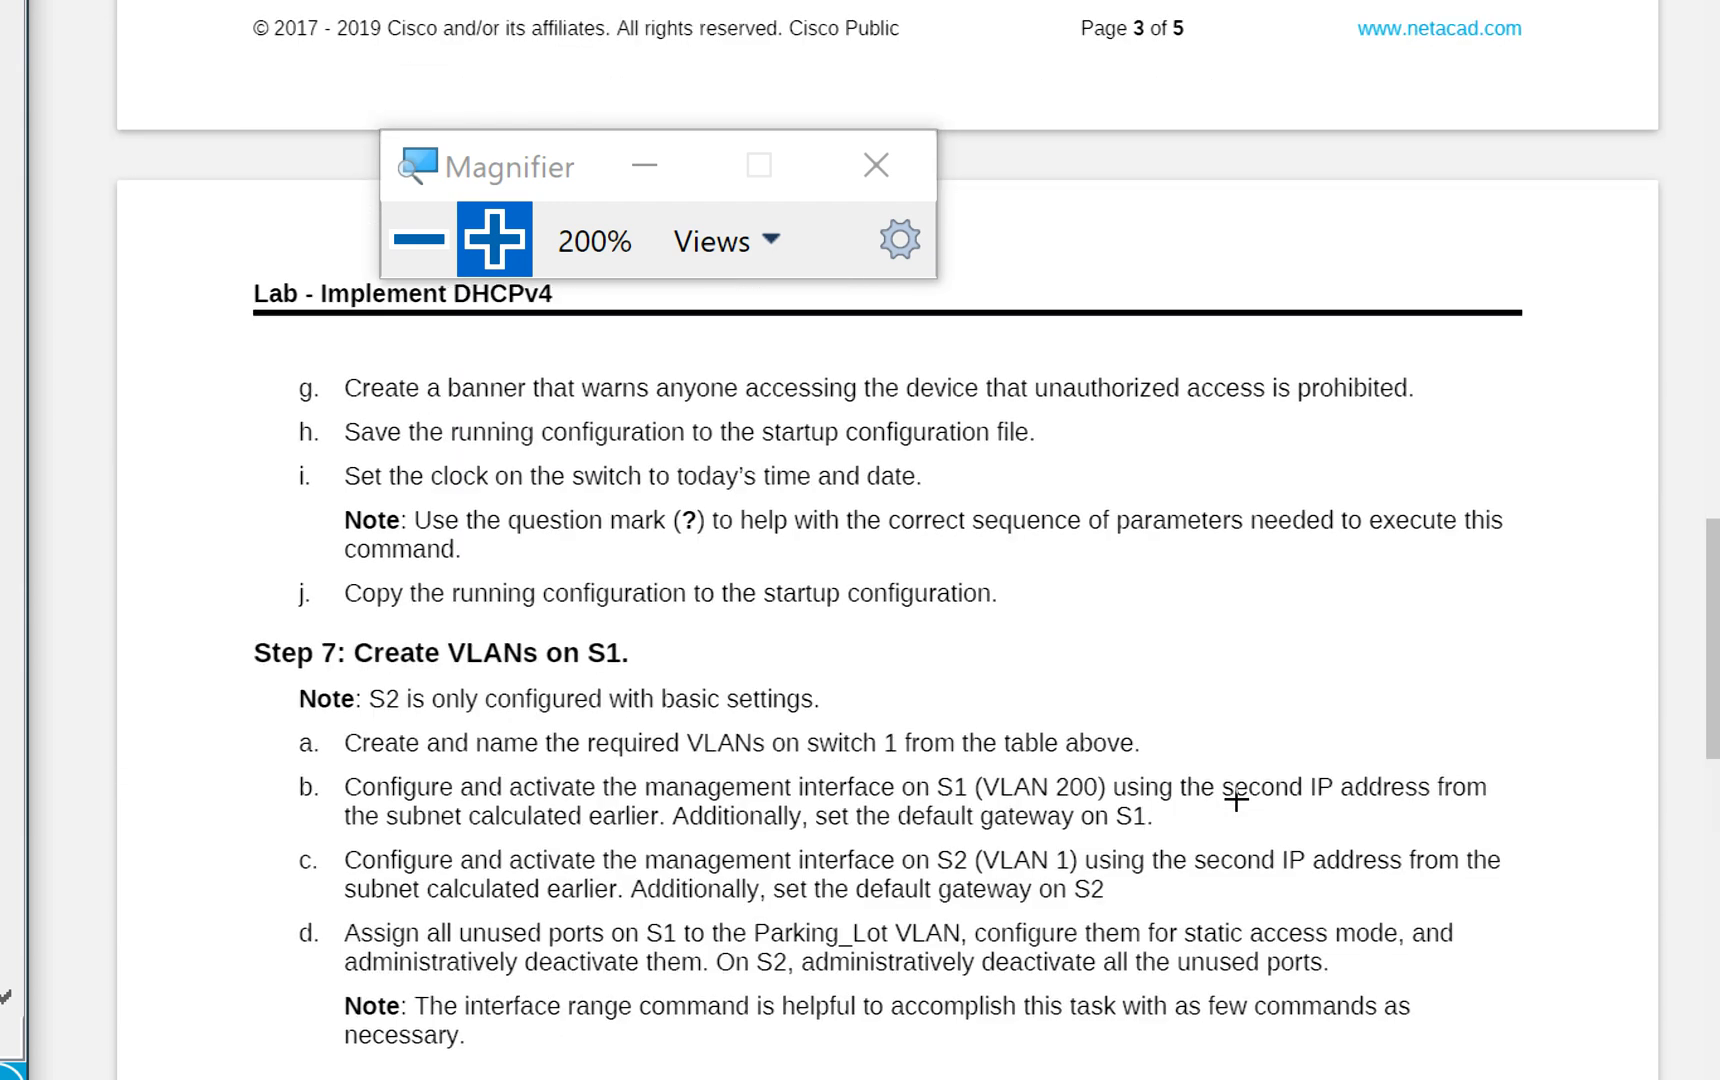
pyautogui.scroll(-1, 1236, 799)
pyautogui.scroll(-1, 1236, 799)
pyautogui.scroll(6, 1236, 799)
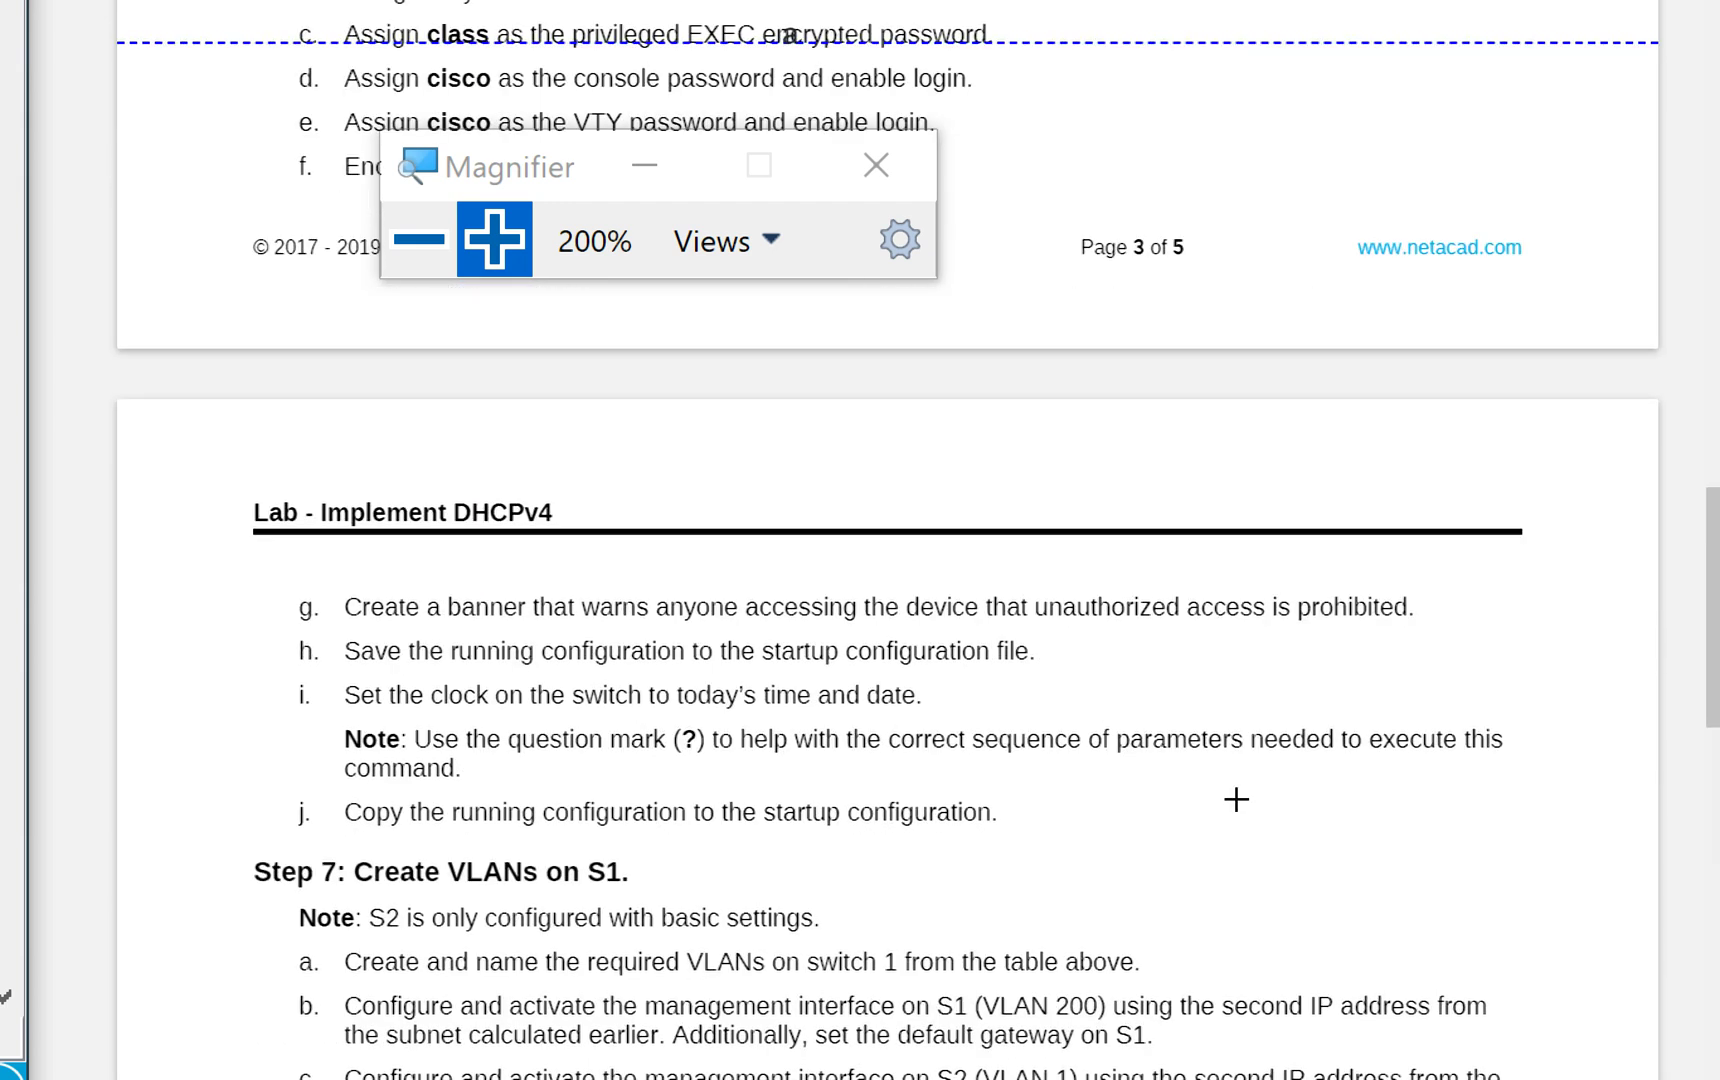
pyautogui.scroll(5, 1236, 799)
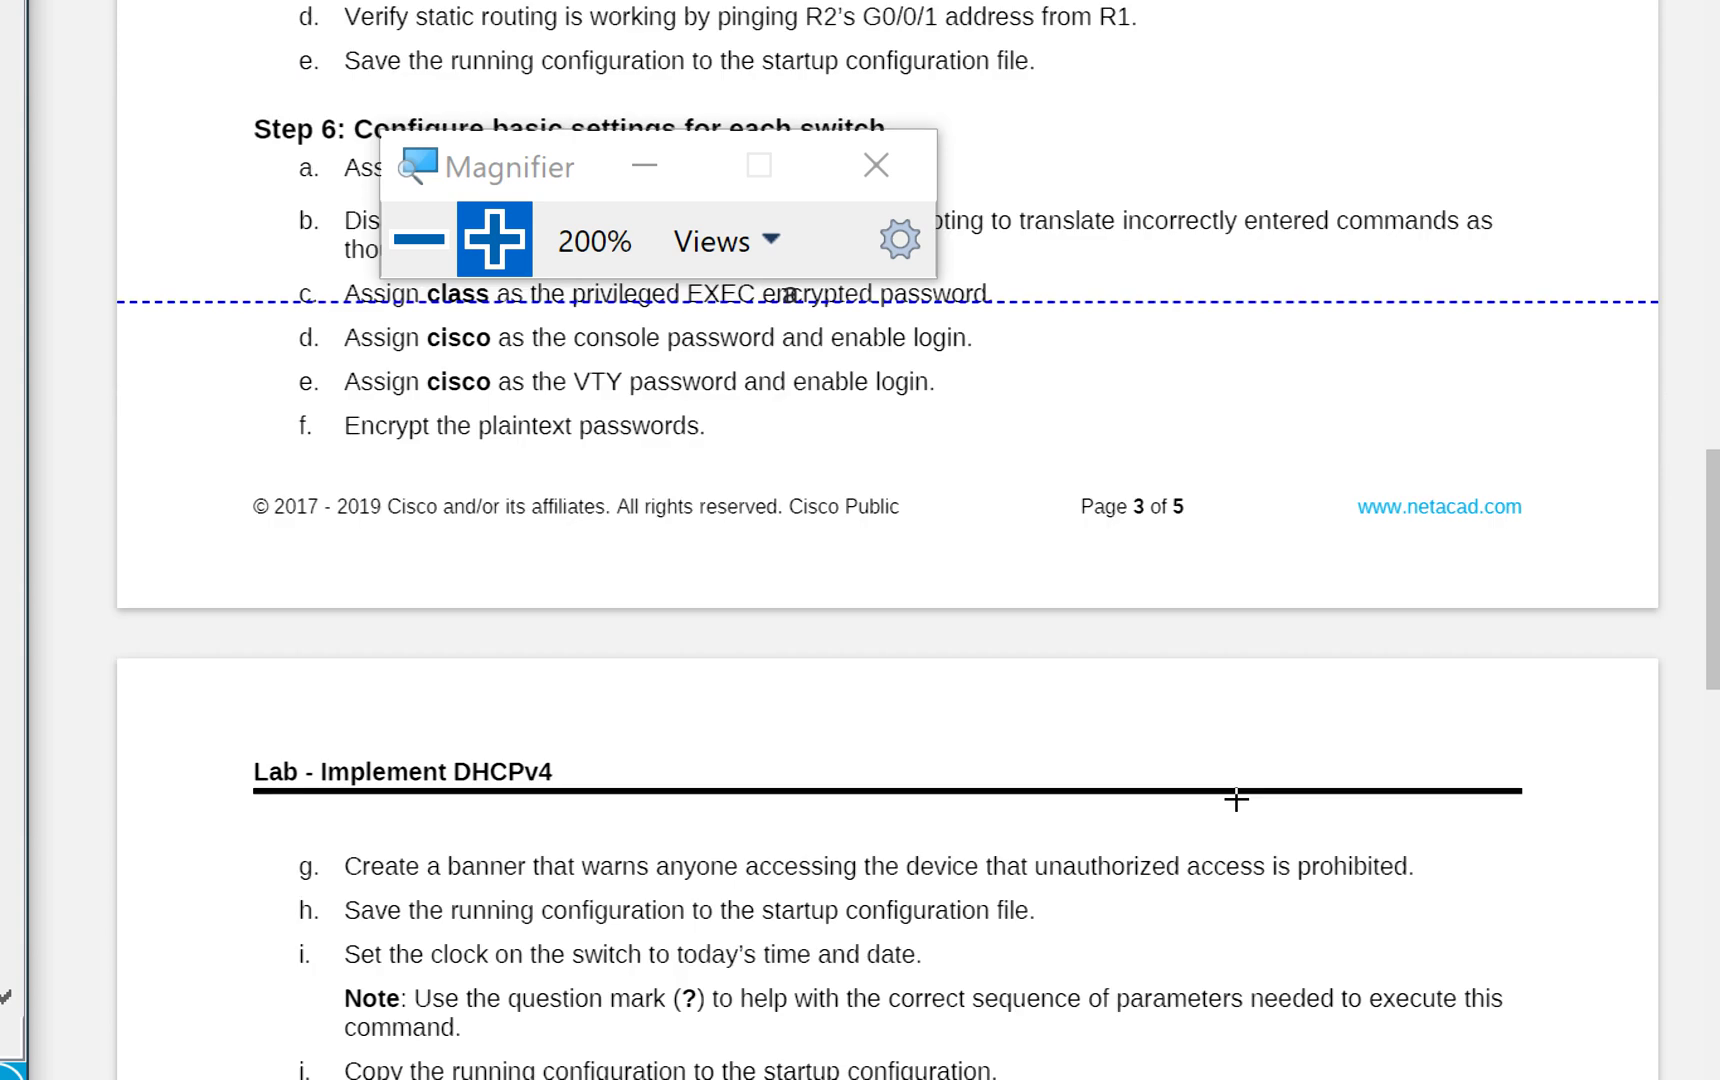
pyautogui.scroll(10, 1236, 799)
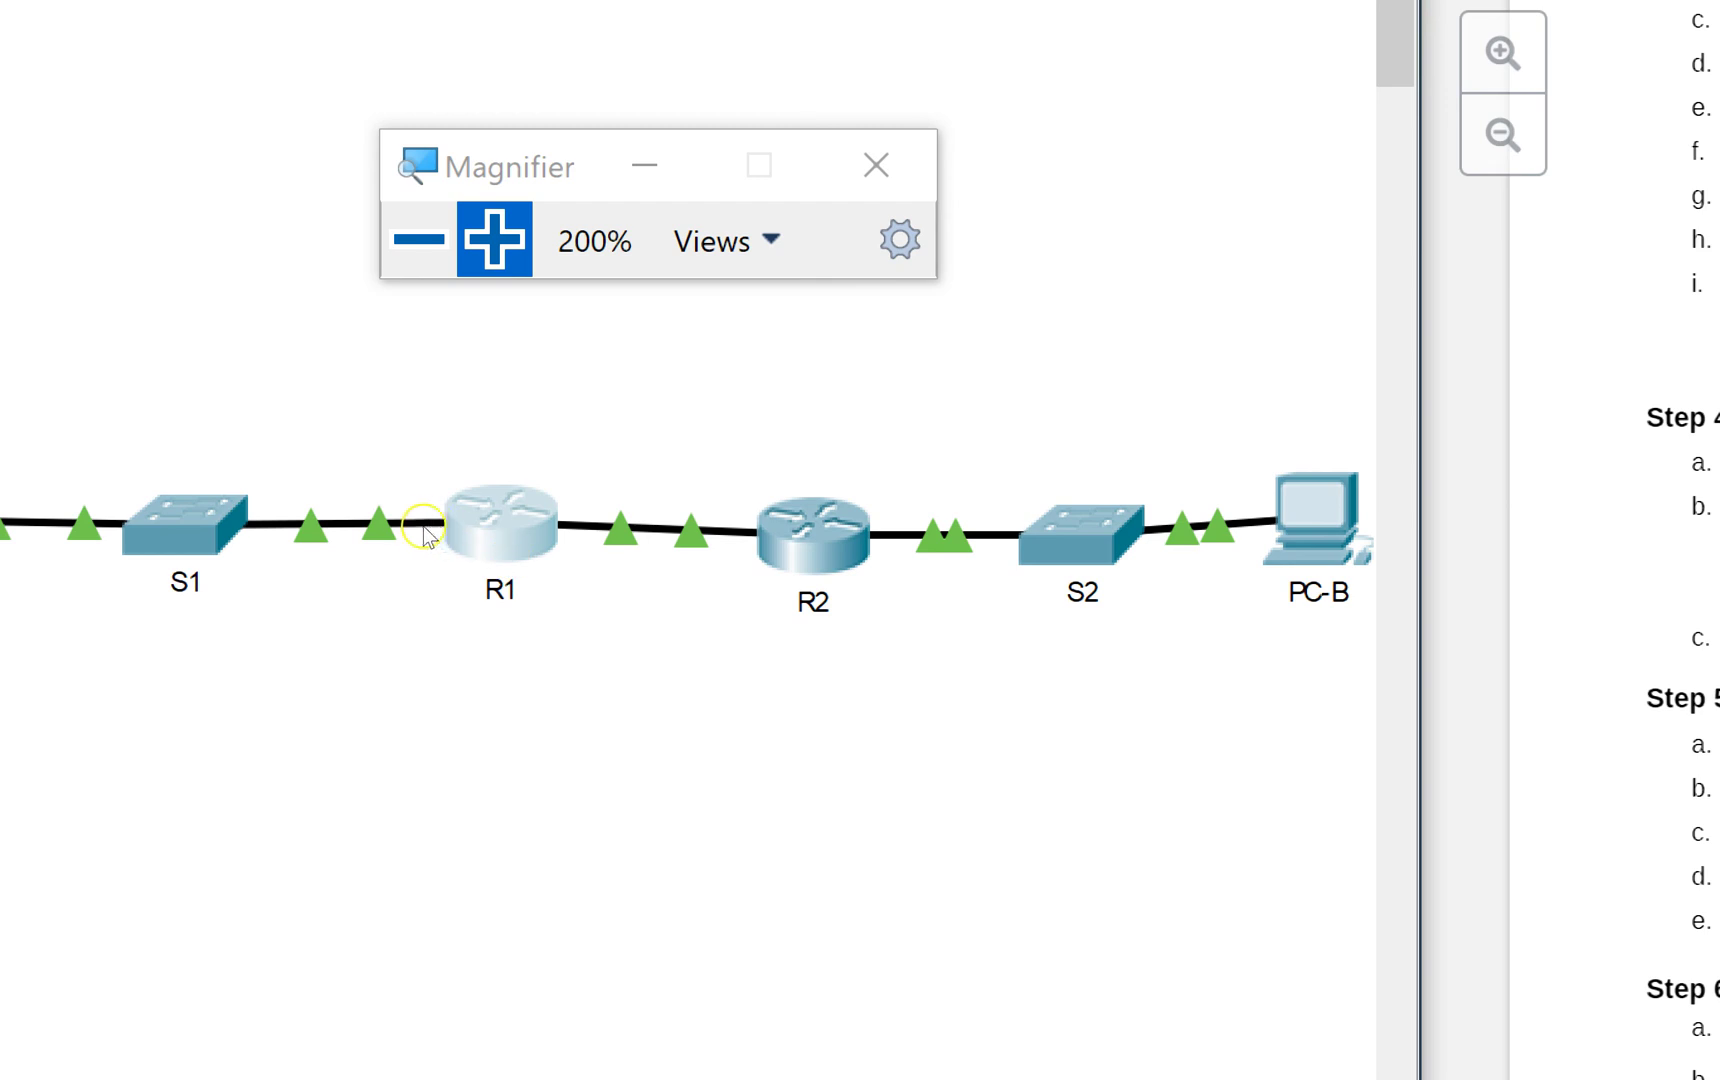
# Reopen R1's command line, leave global configuration mode, and ping R2's g0/0/1 address 192.168.1.97 twice to verify static routing.
pyautogui.hotkey('alt', 'Tab')
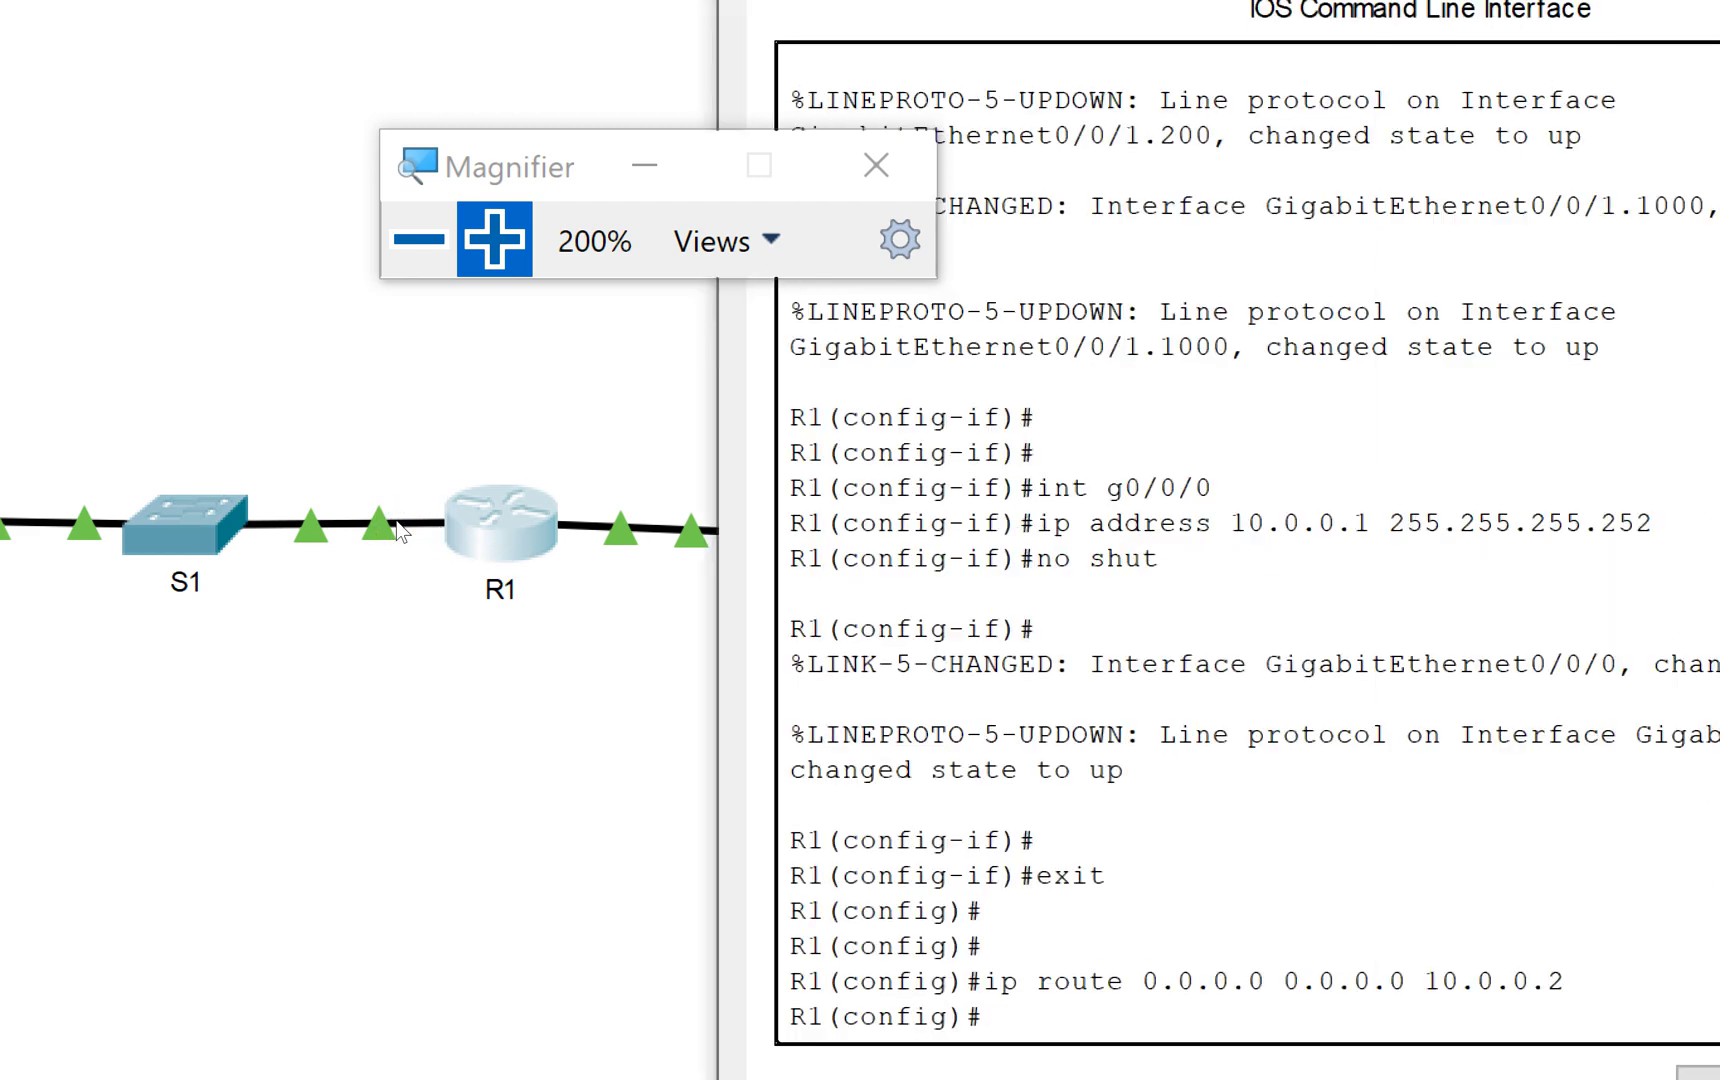
pyautogui.write('exit')
pyautogui.press('Return')
pyautogui.write('ping 192.168.1.')
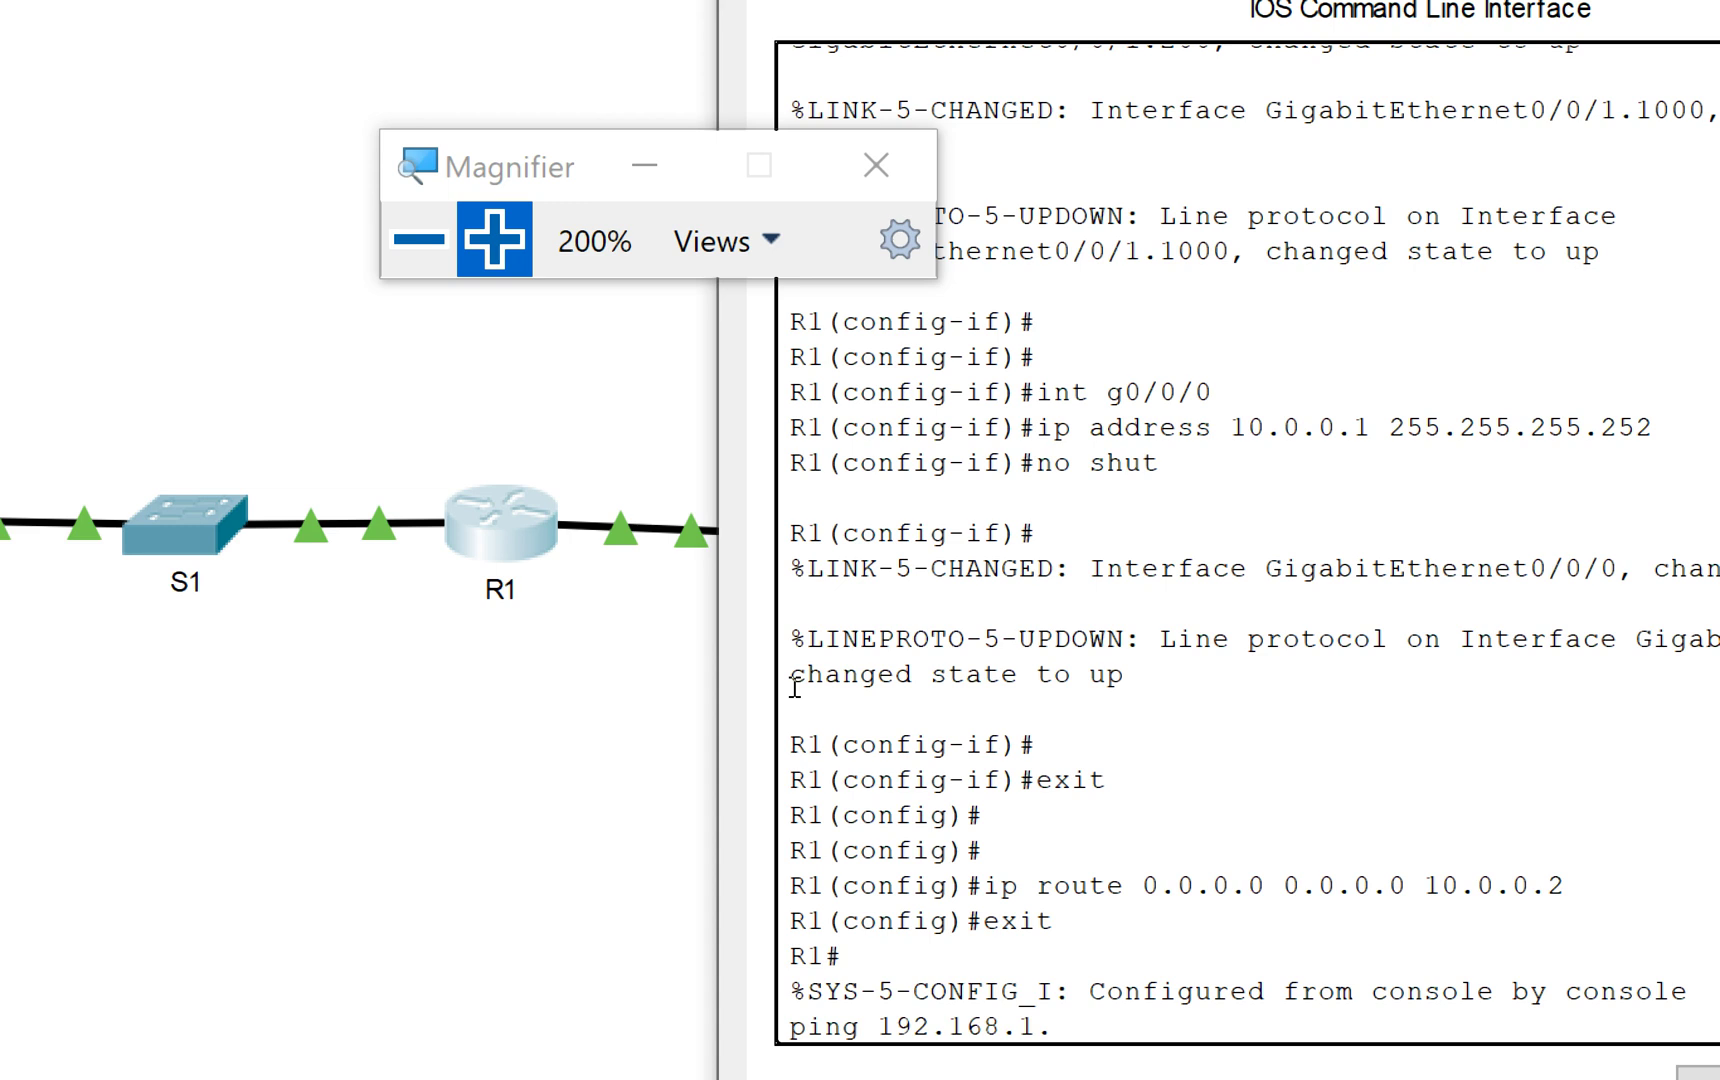
pyautogui.write('97')
pyautogui.press('Return')
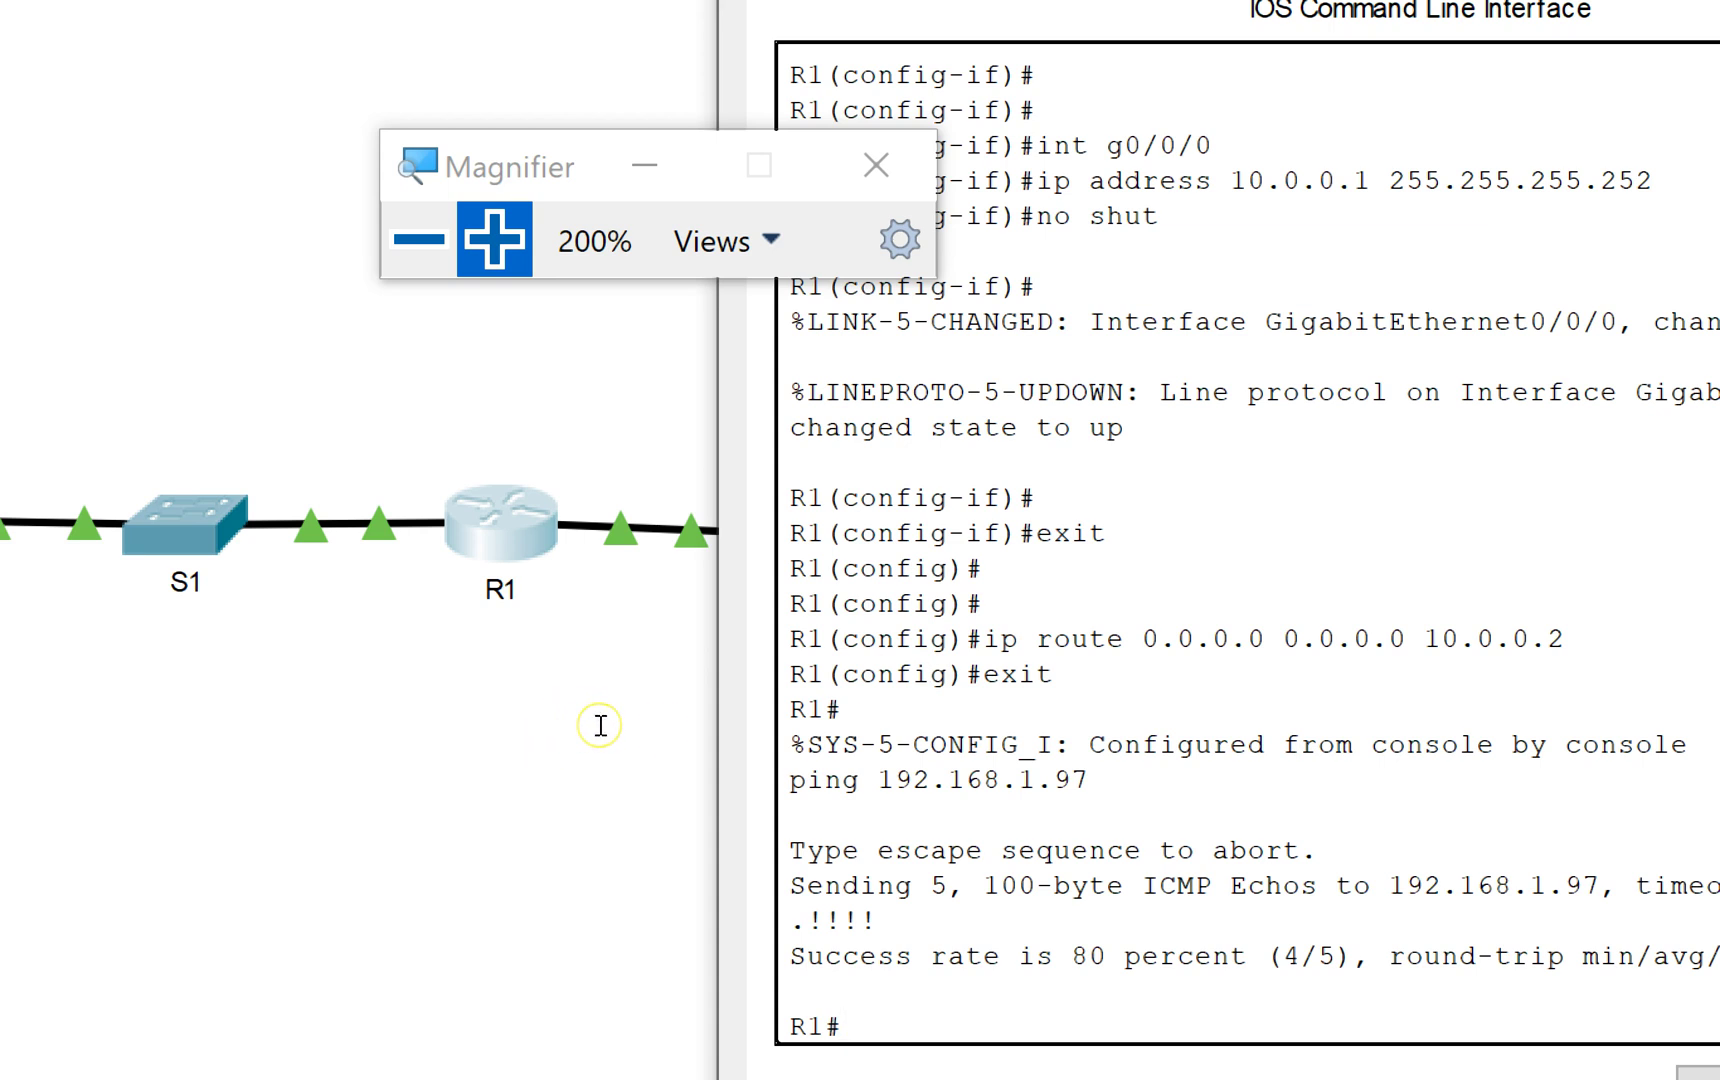
pyautogui.press('Up')
pyautogui.press('Return')
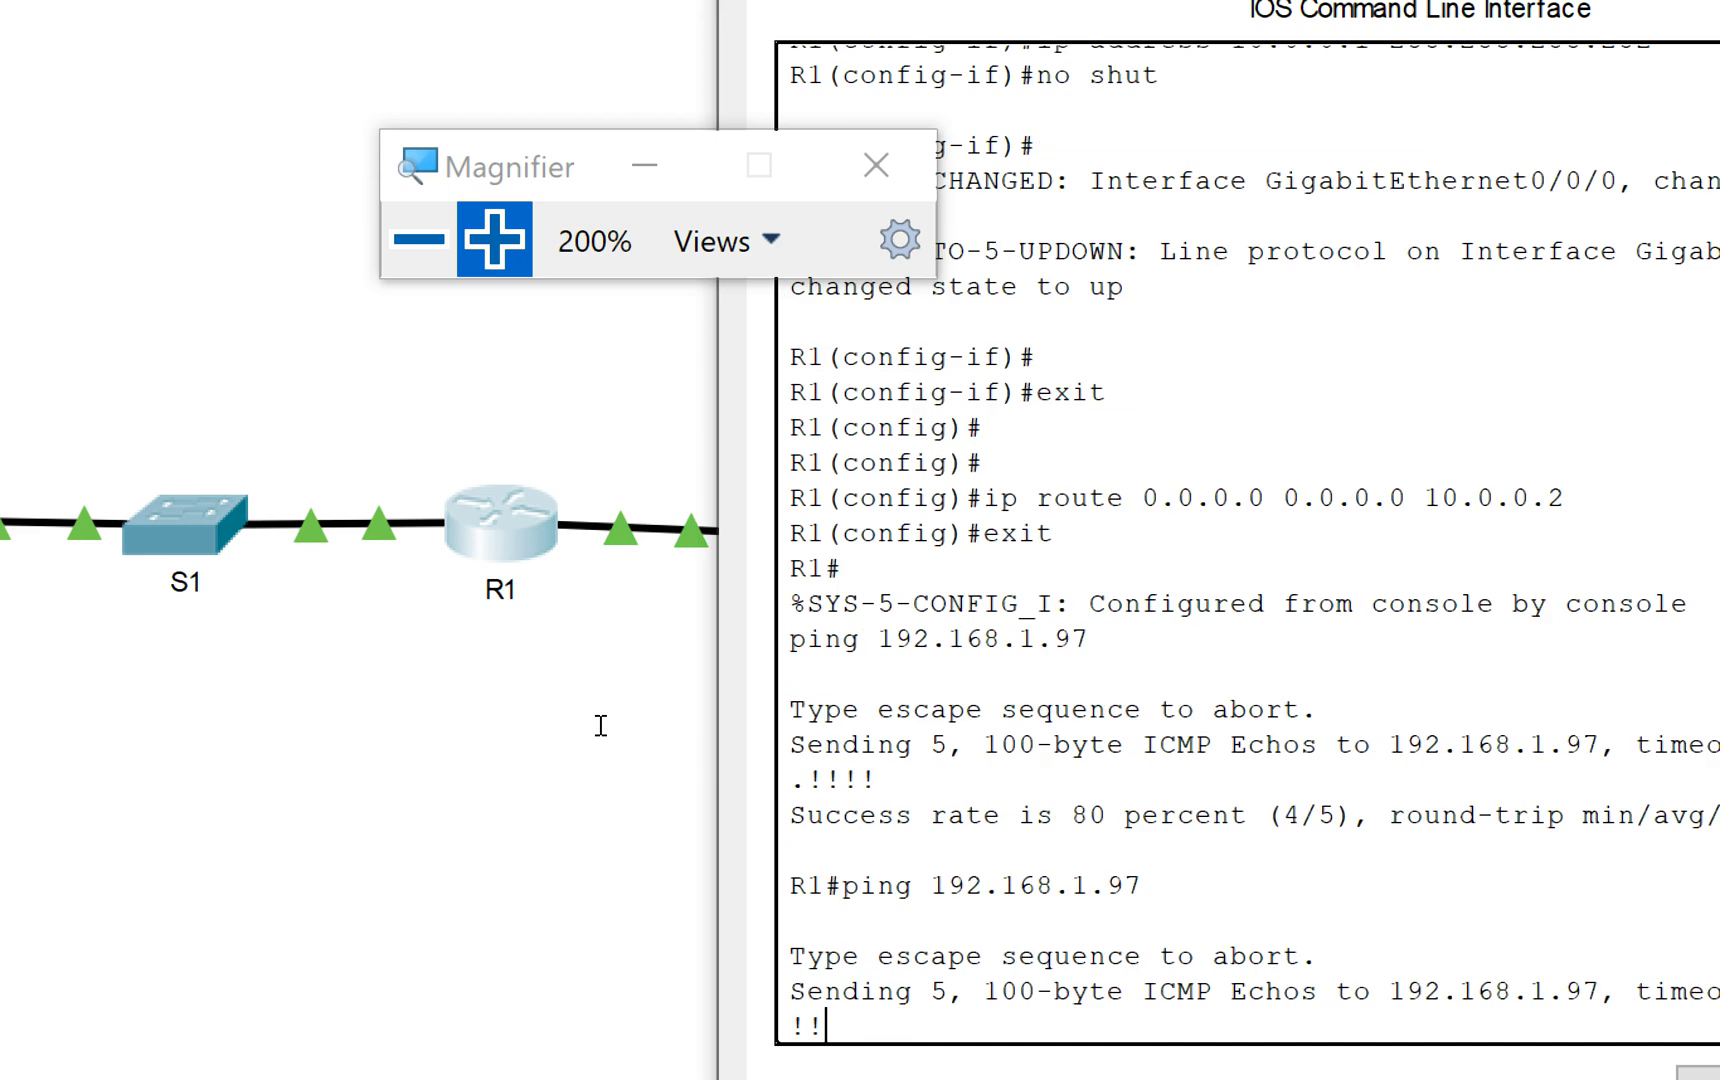
pyautogui.click(598, 738)
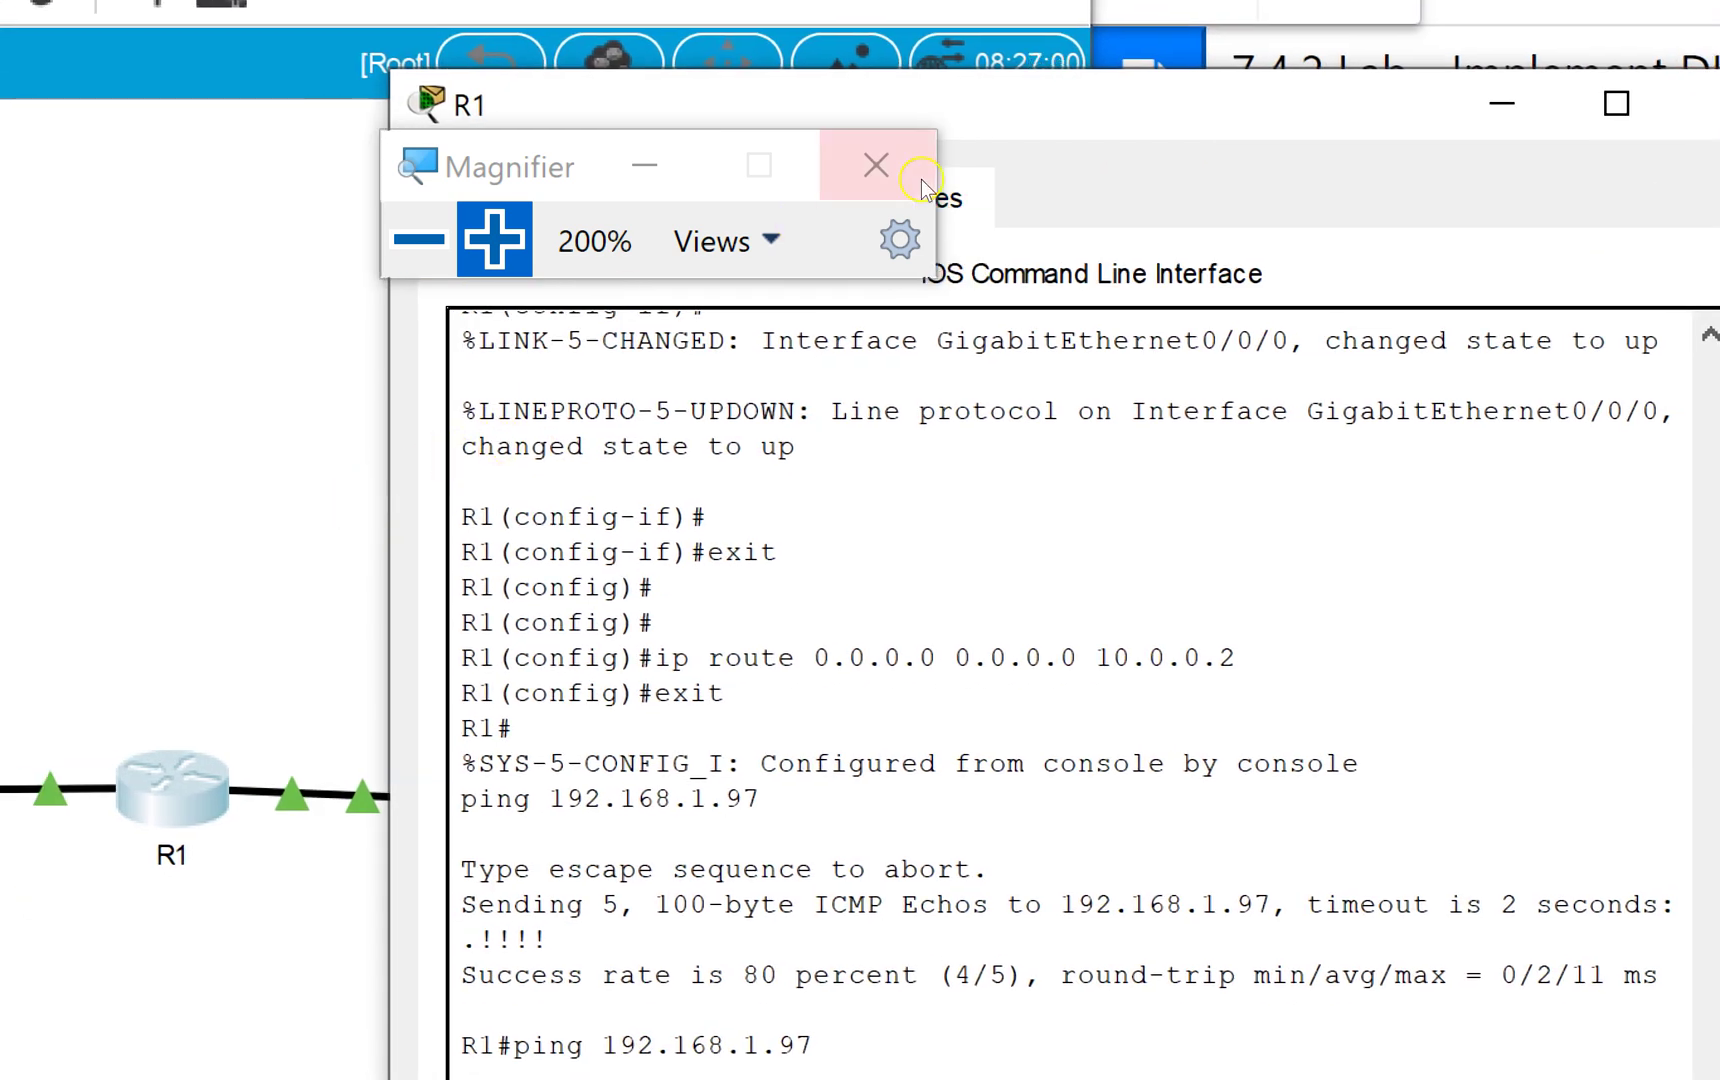
pyautogui.click(1187, 178)
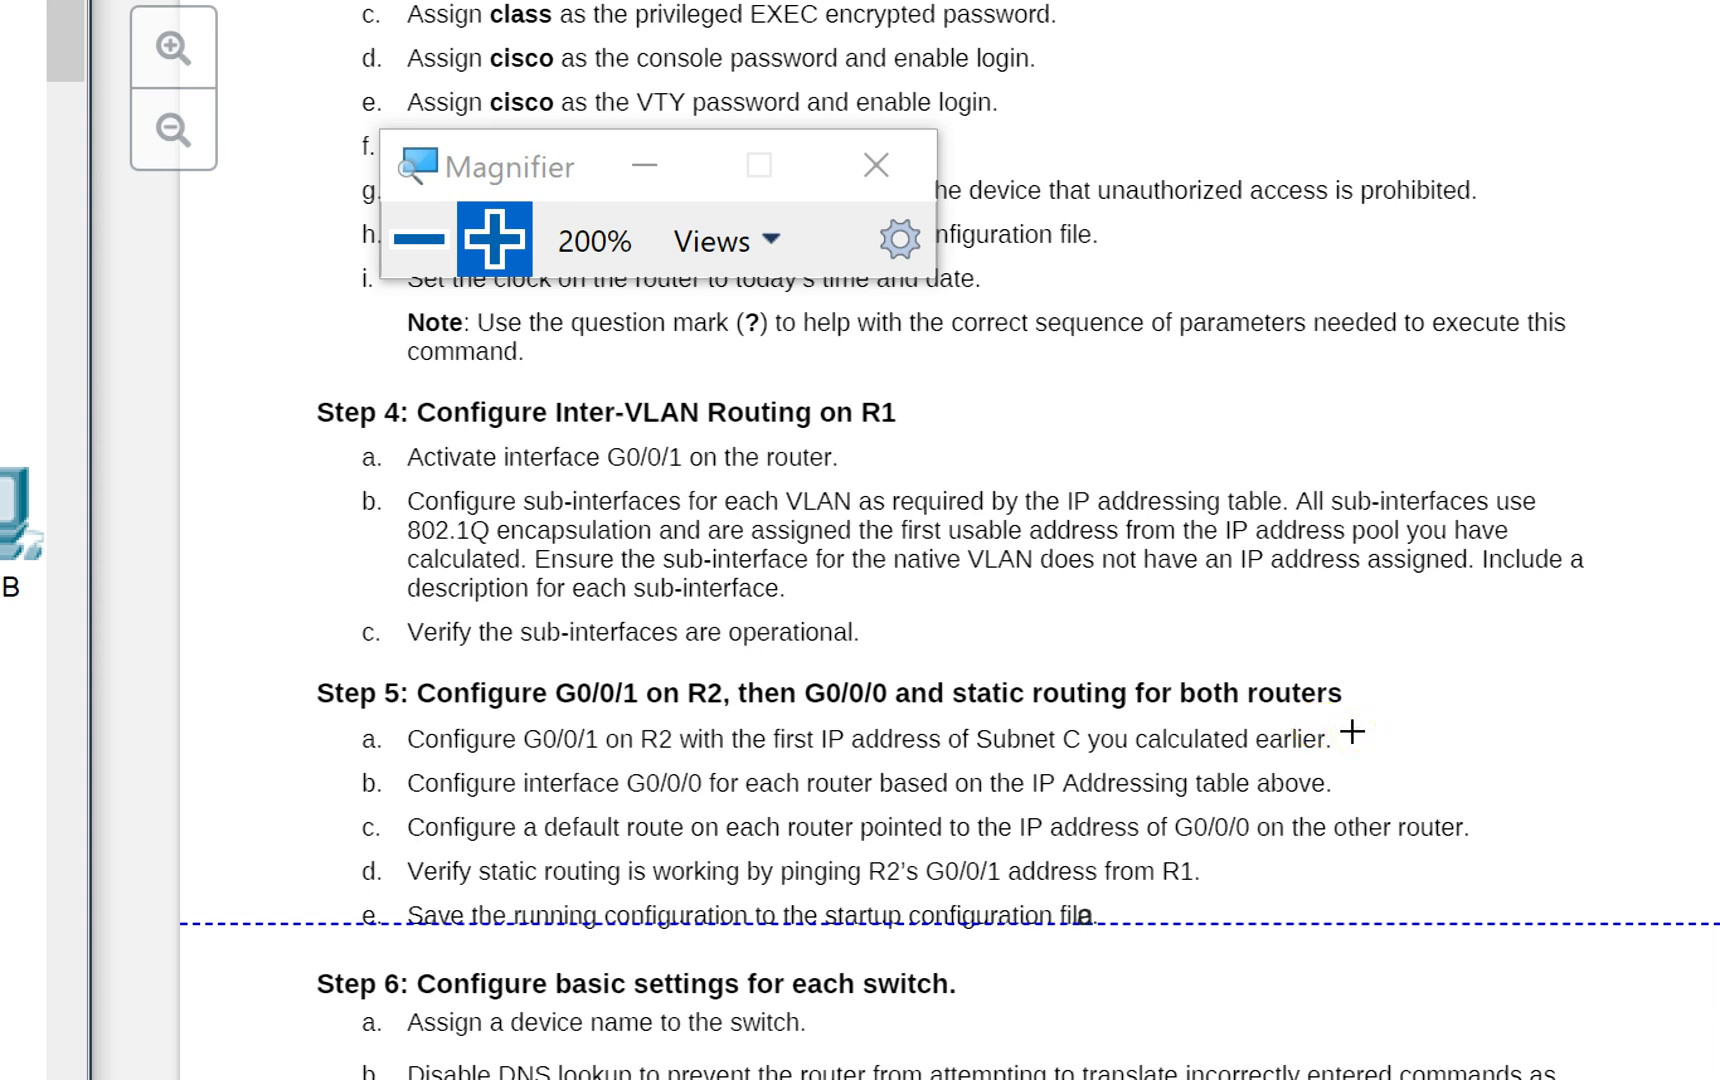
pyautogui.scroll(-3, 1352, 732)
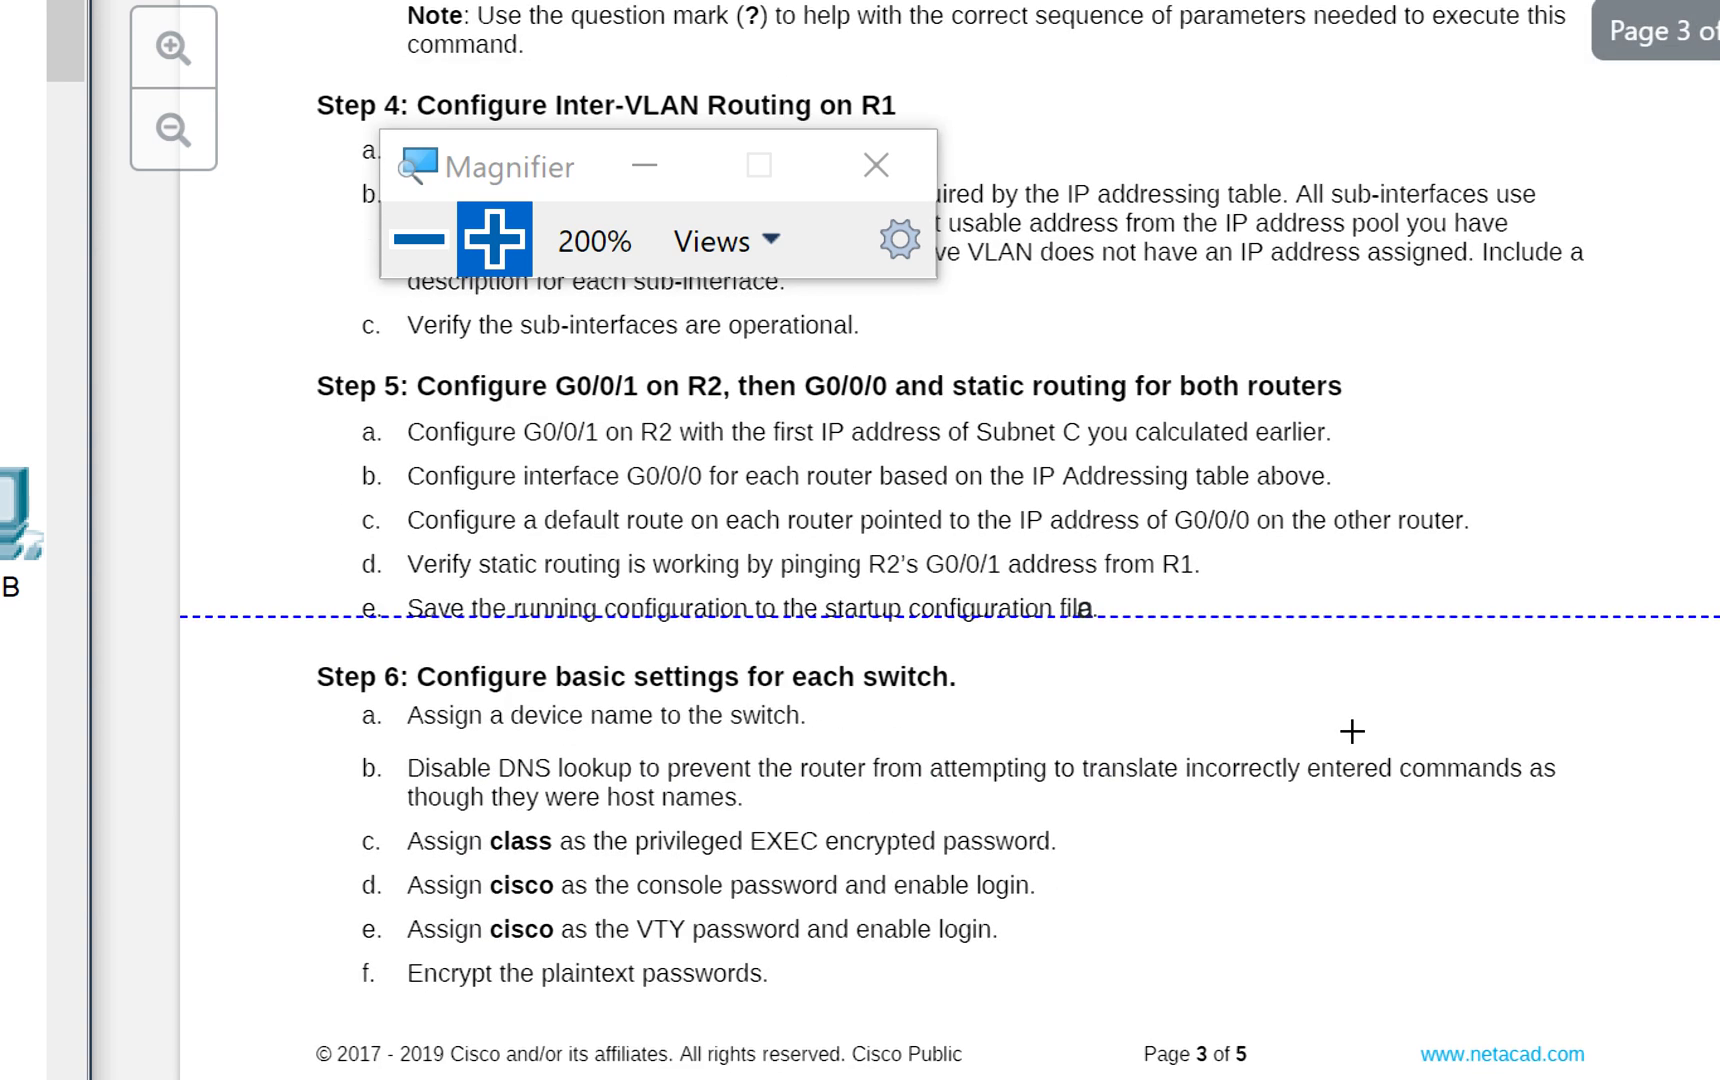
# Review Steps 3 to 7 of the lab instructions, covering router and switch basic settings and the VLAN creation tasks for S1.
pyautogui.scroll(7, 1352, 732)
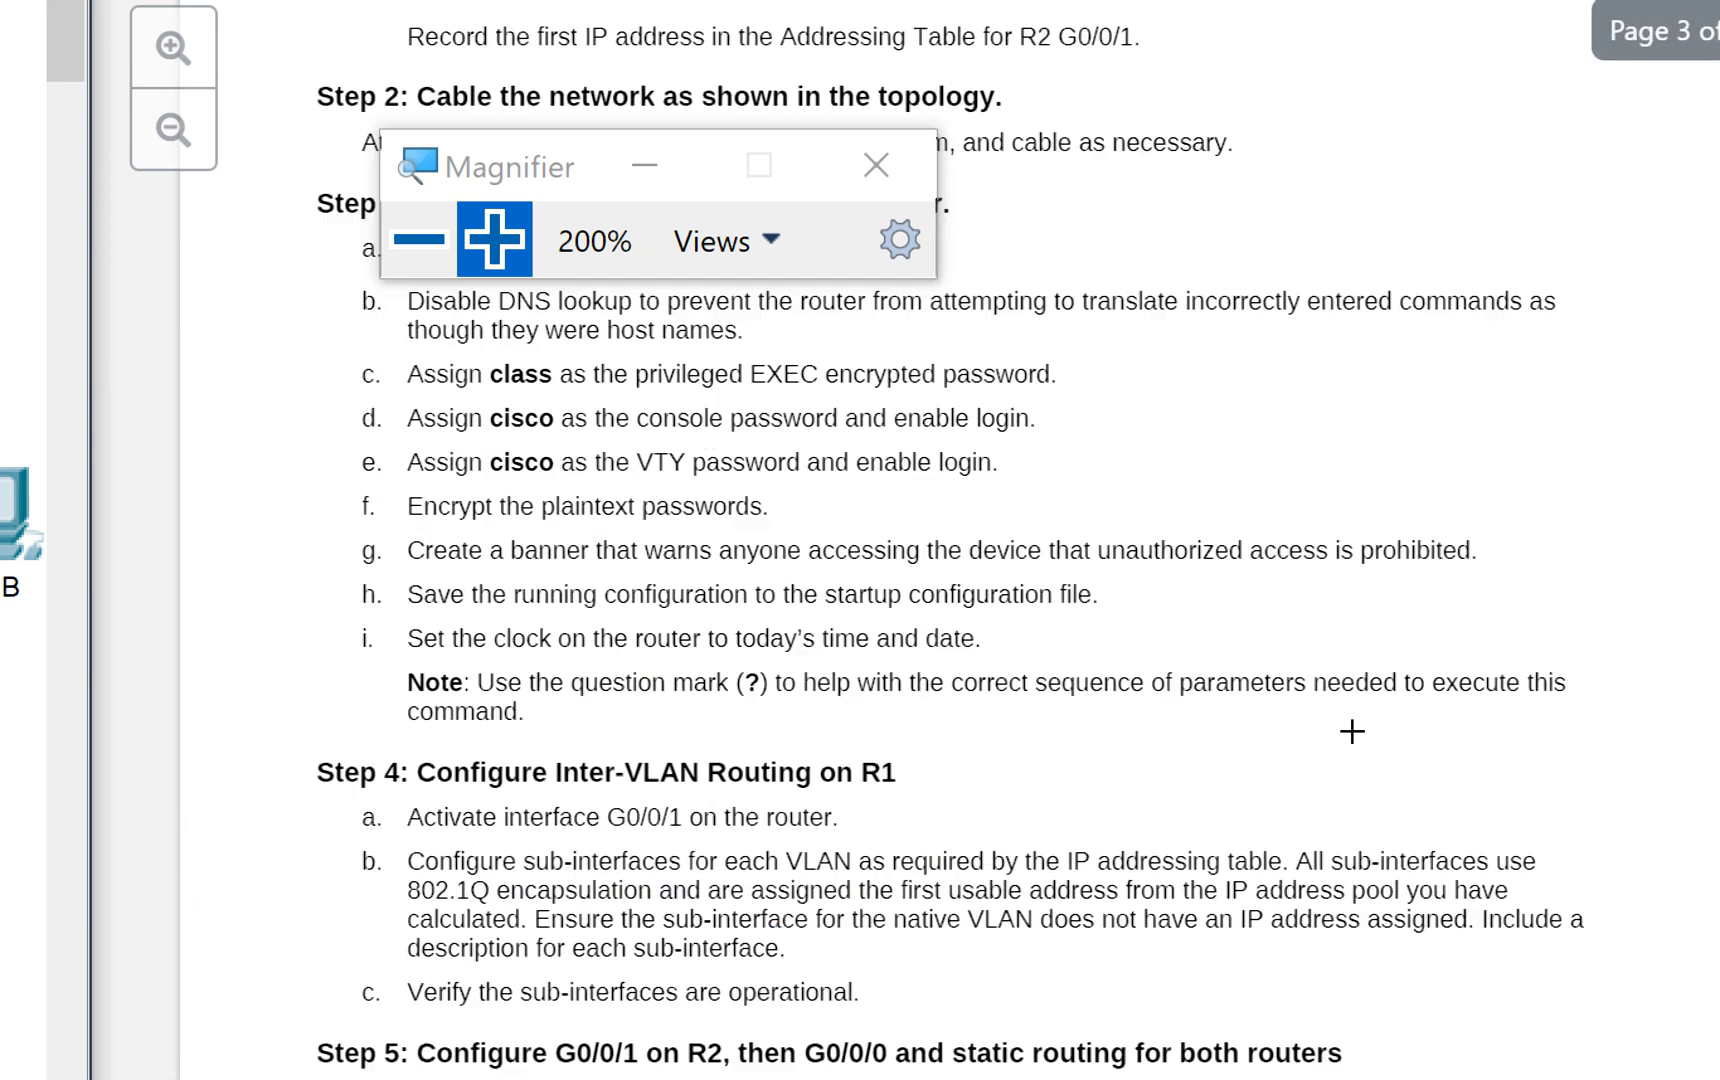
pyautogui.scroll(2, 1352, 732)
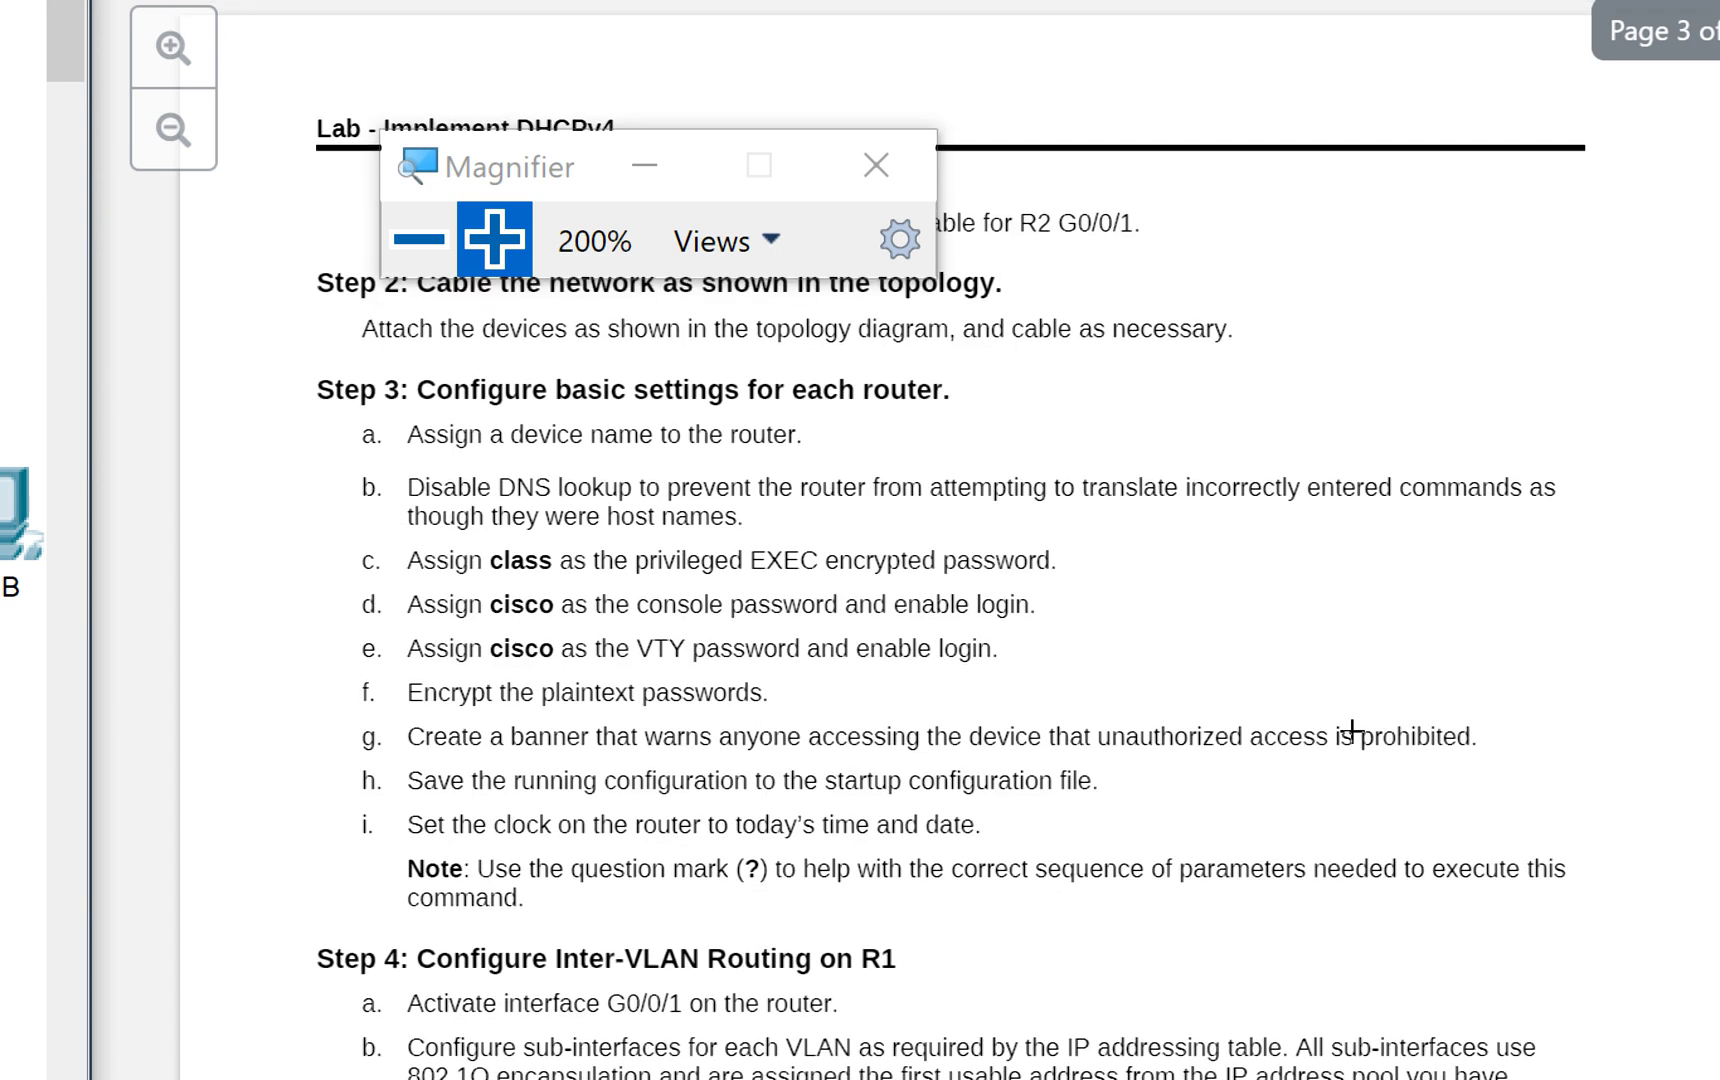
pyautogui.scroll(-3, 1352, 732)
pyautogui.scroll(-5, 1352, 732)
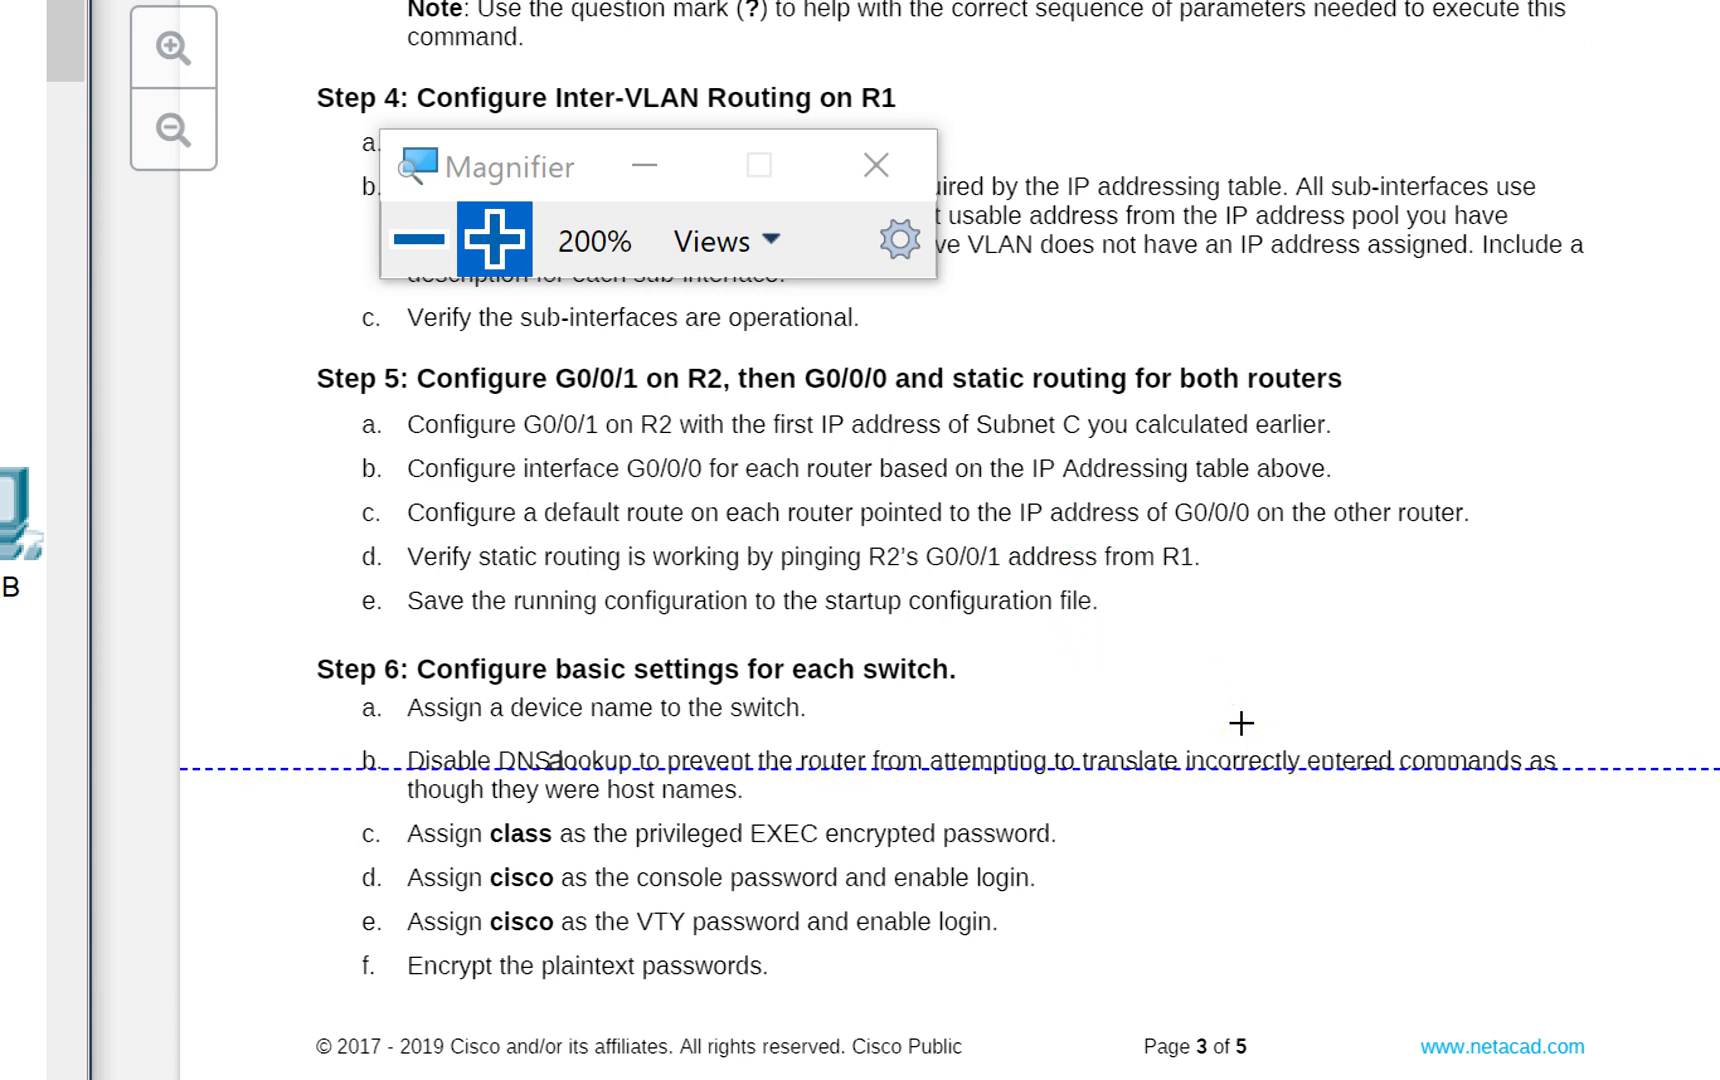
pyautogui.click(1099, 649)
pyautogui.click(1090, 646)
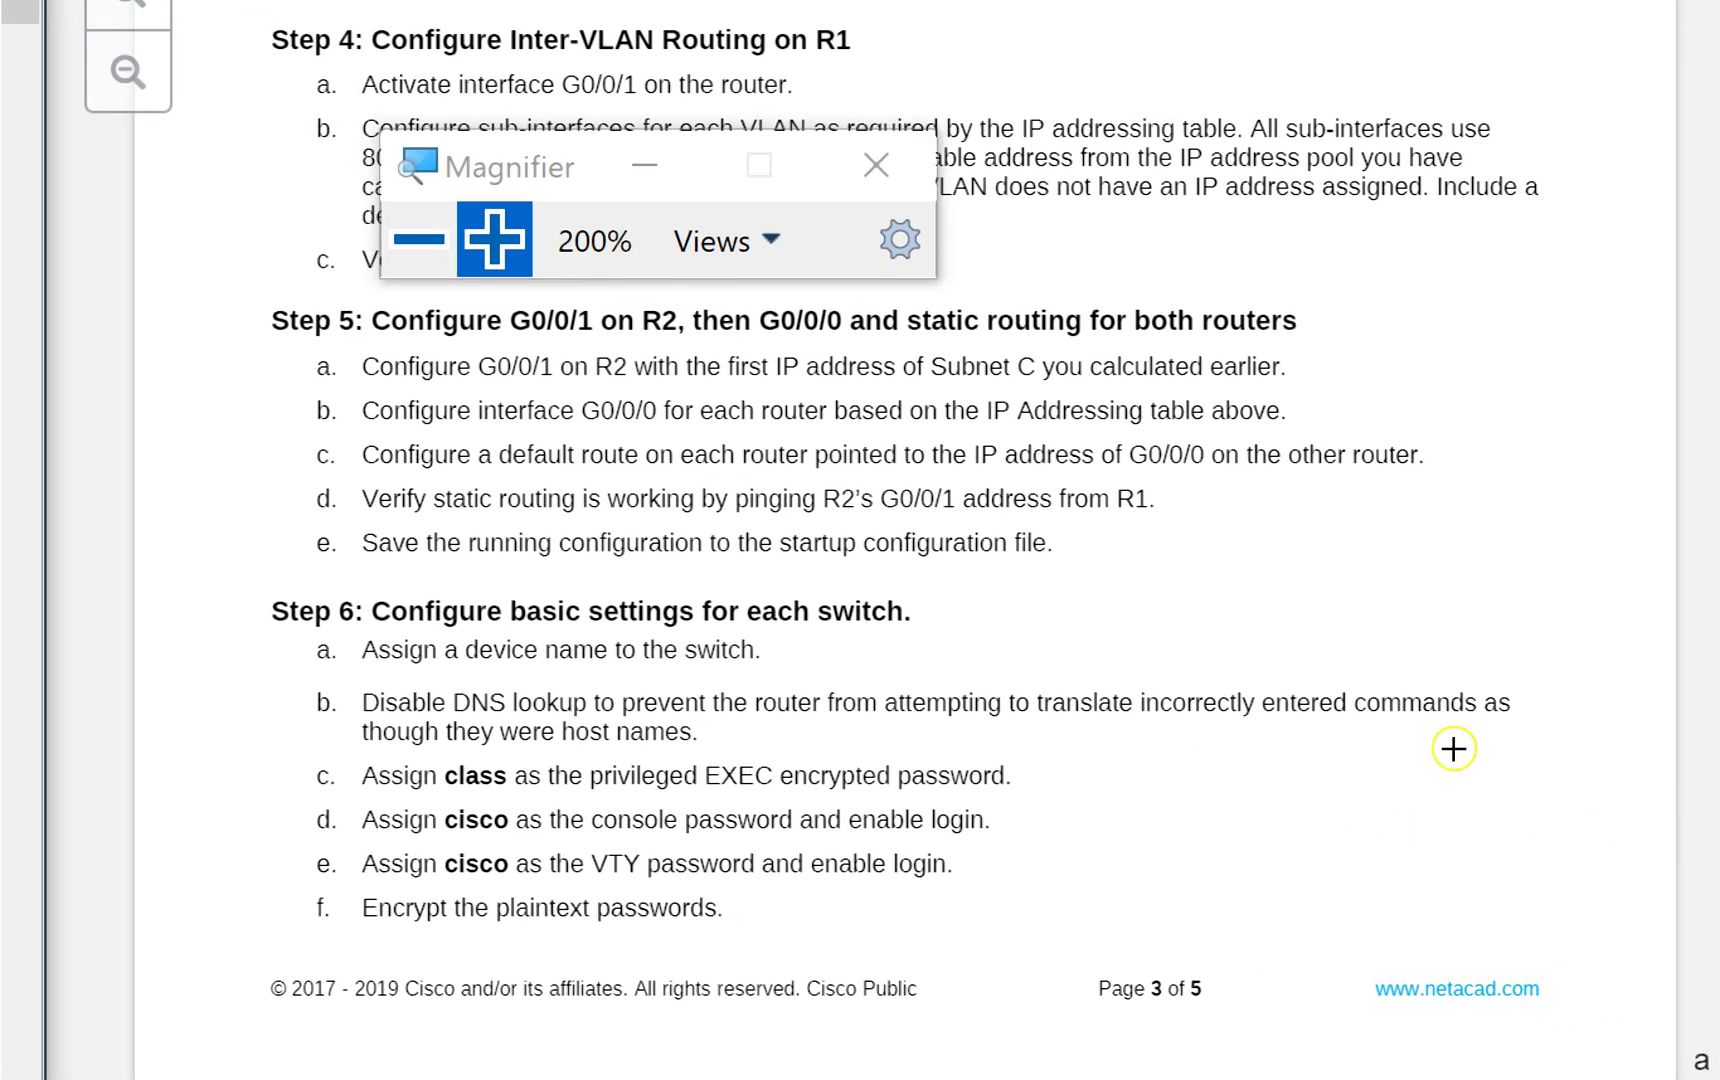
pyautogui.scroll(-6, 1273, 726)
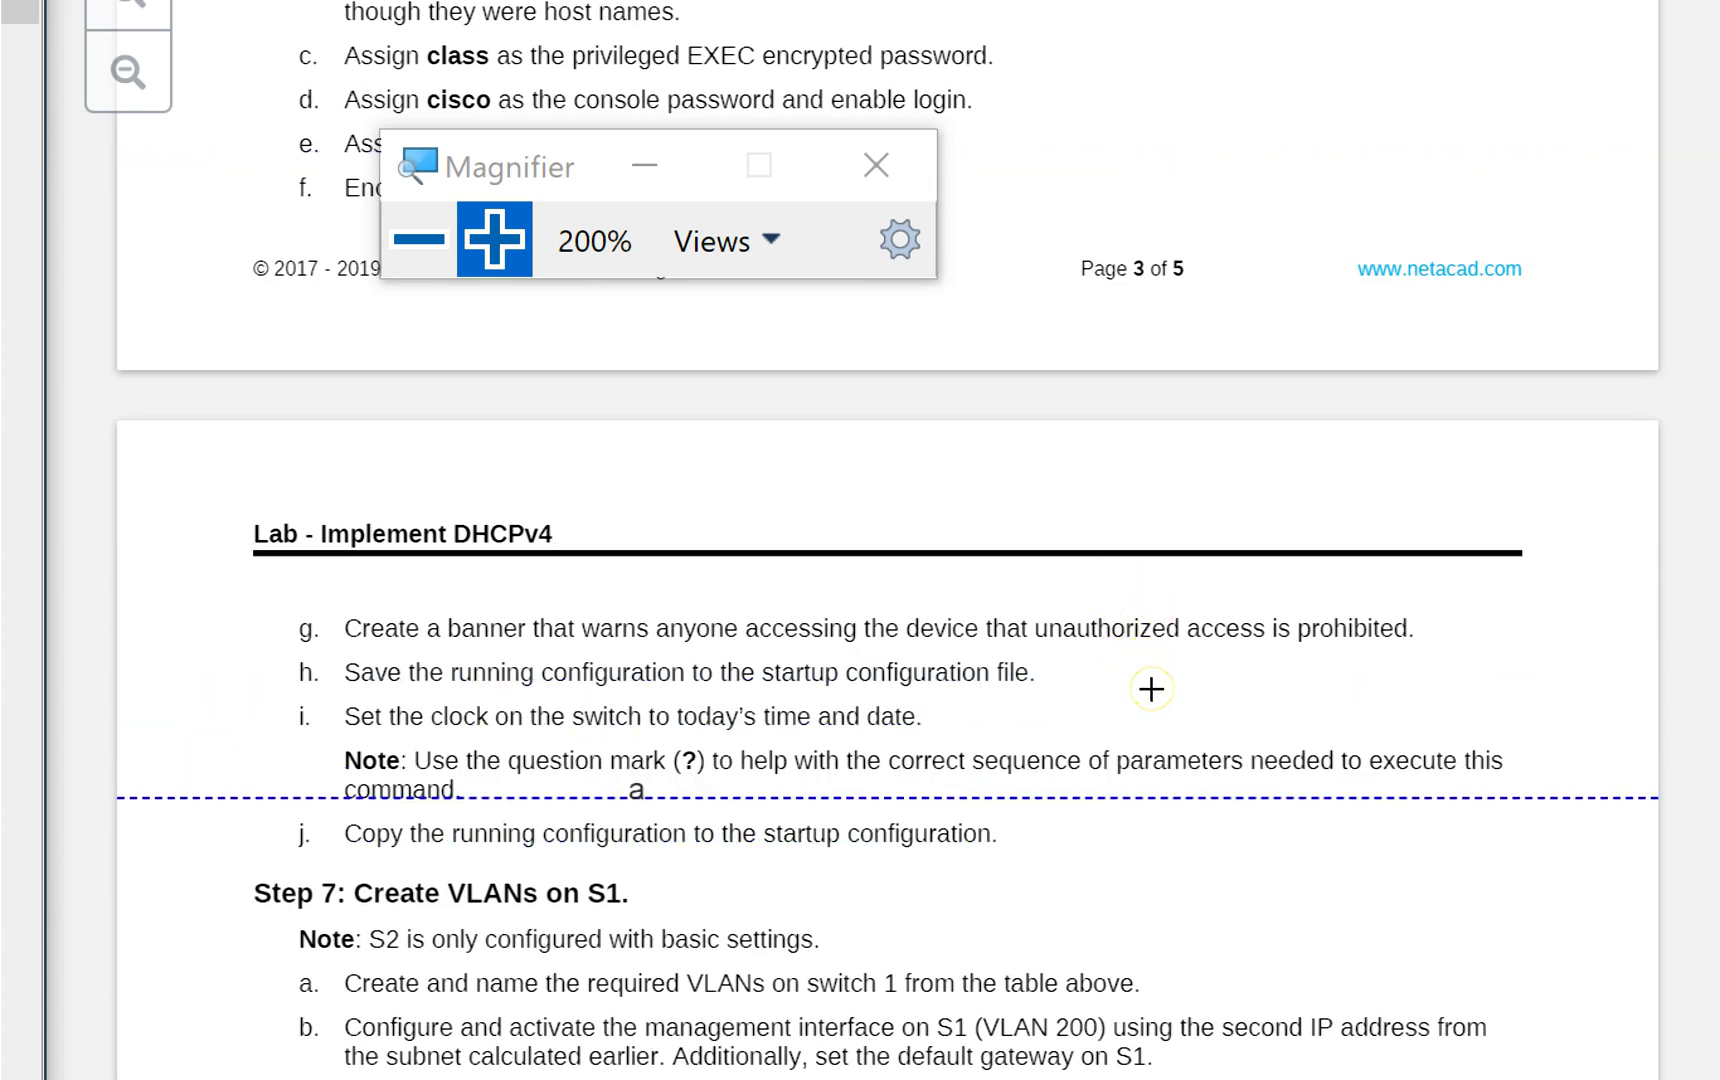
pyautogui.scroll(-3, 1151, 689)
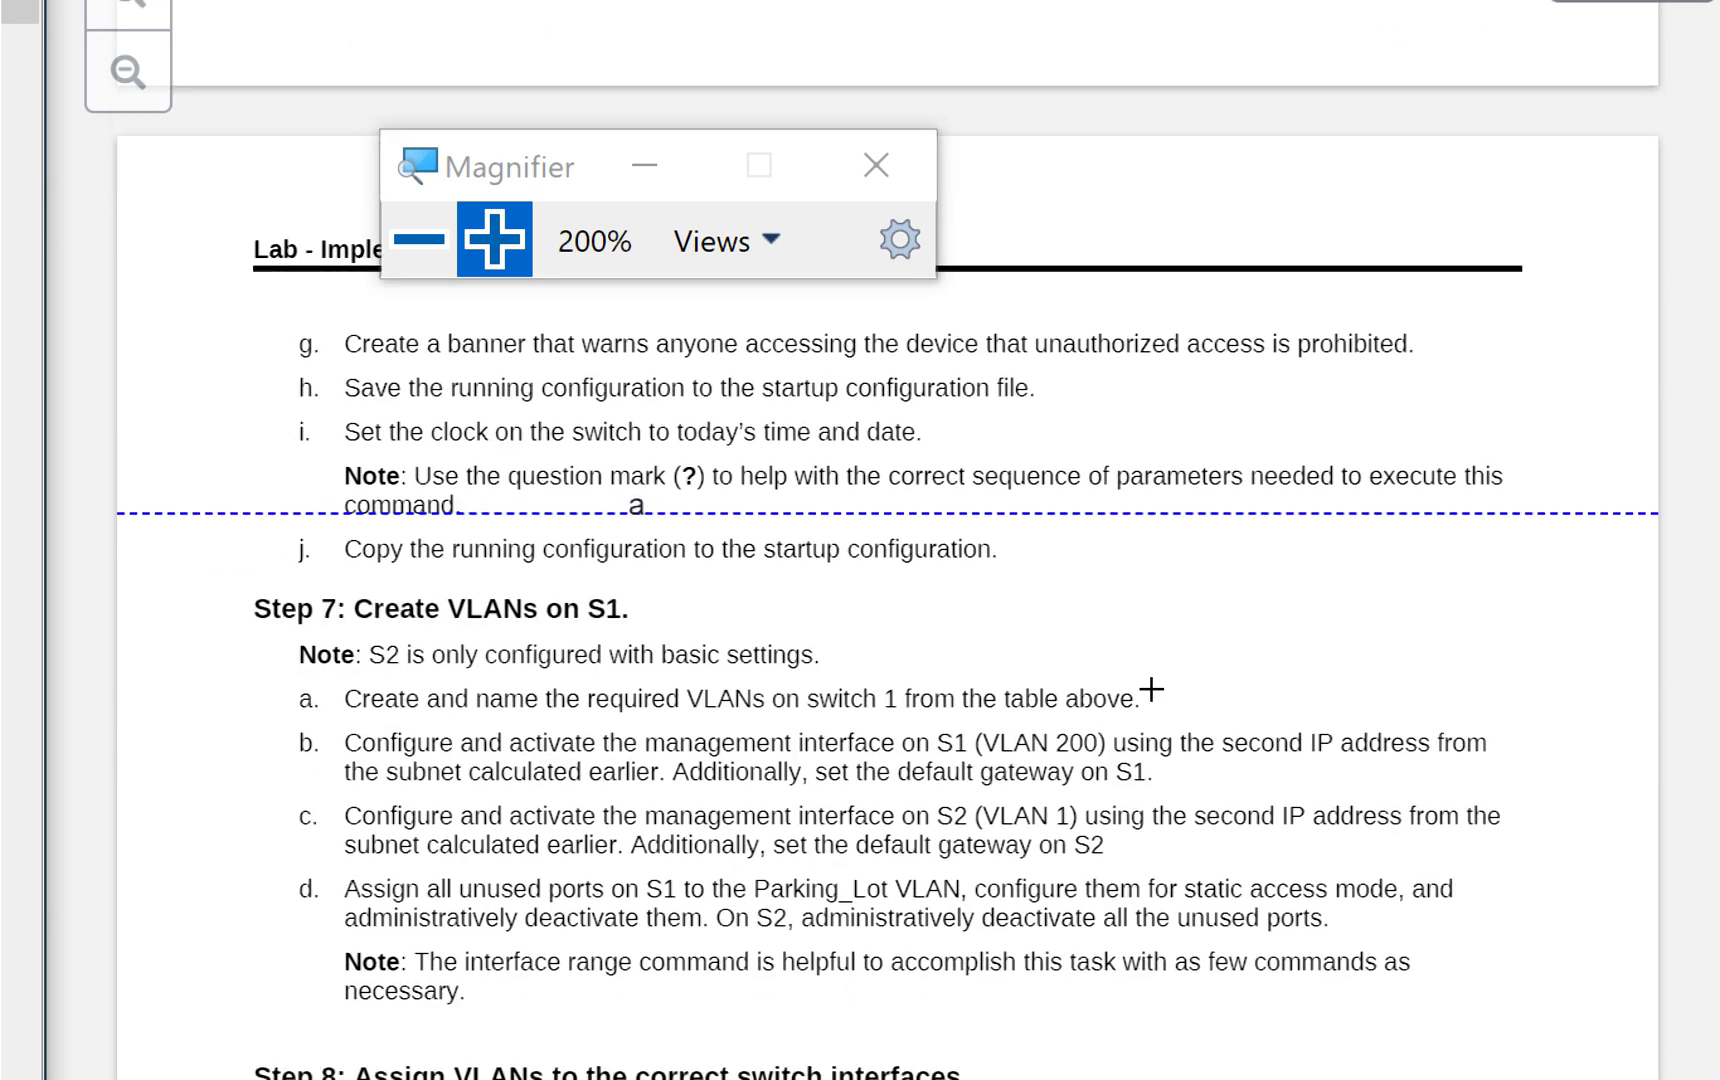
pyautogui.scroll(-1, 1151, 689)
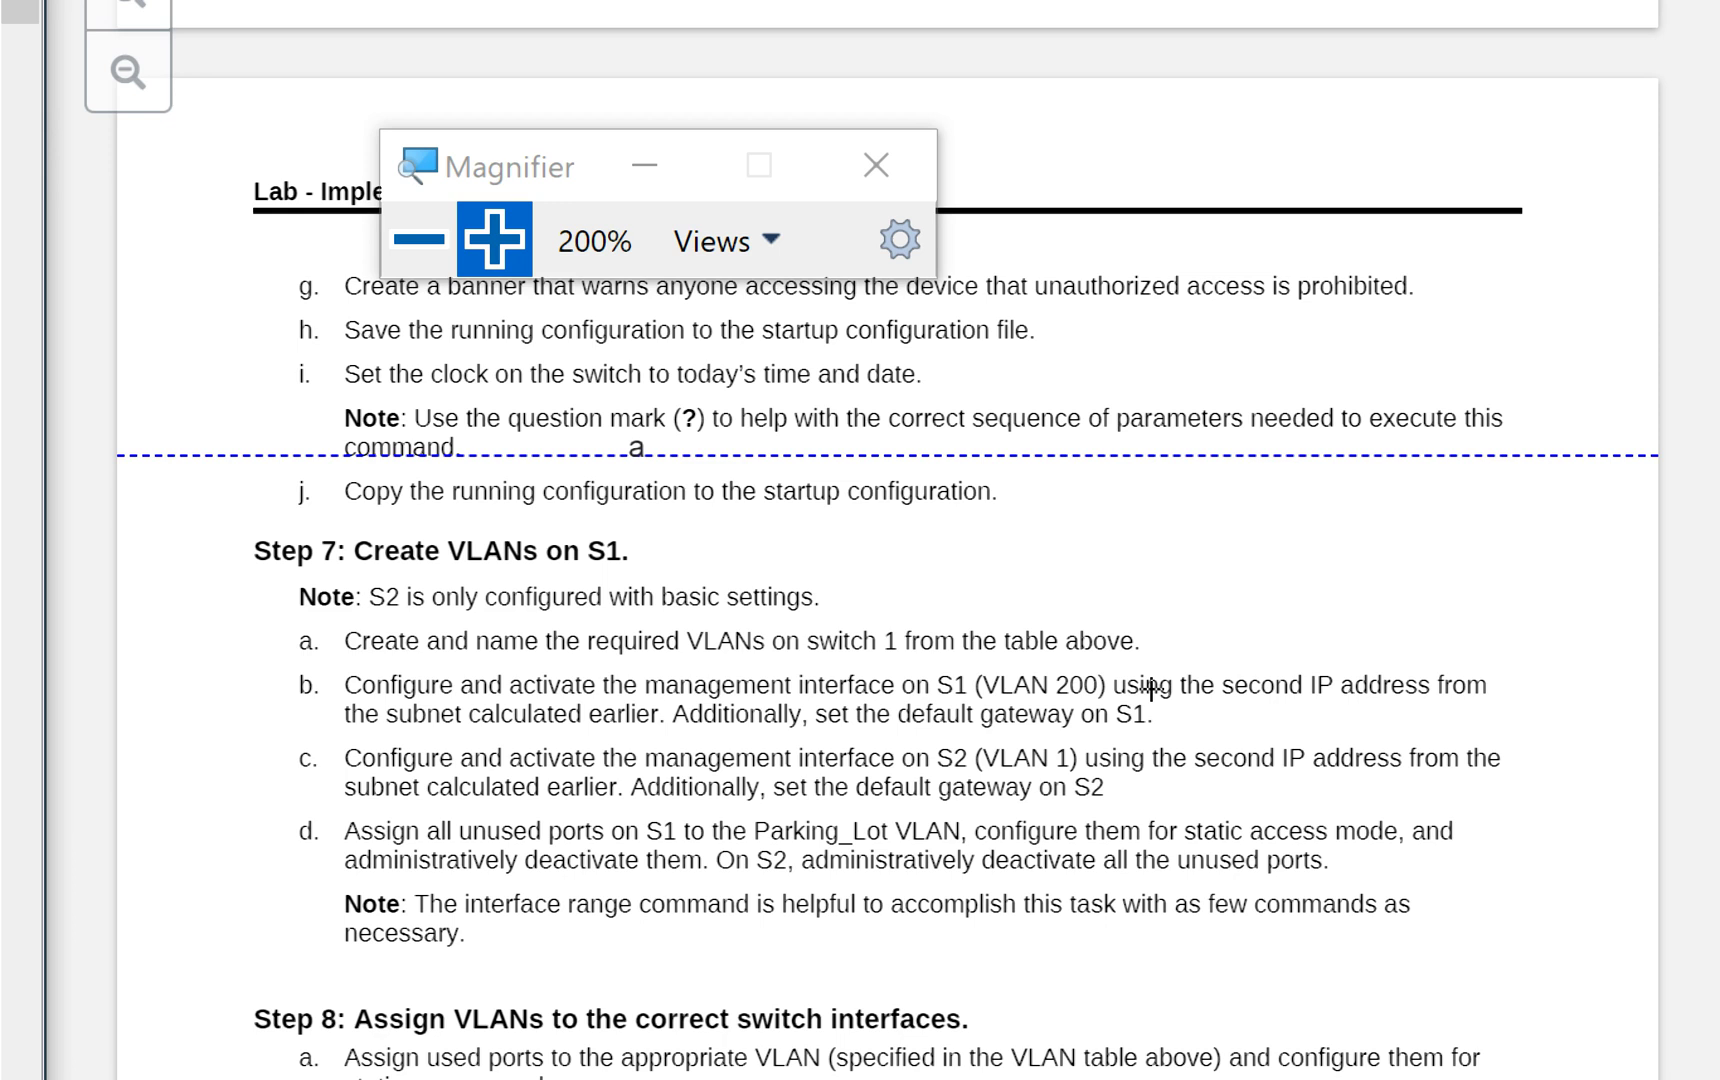
pyautogui.click(961, 637)
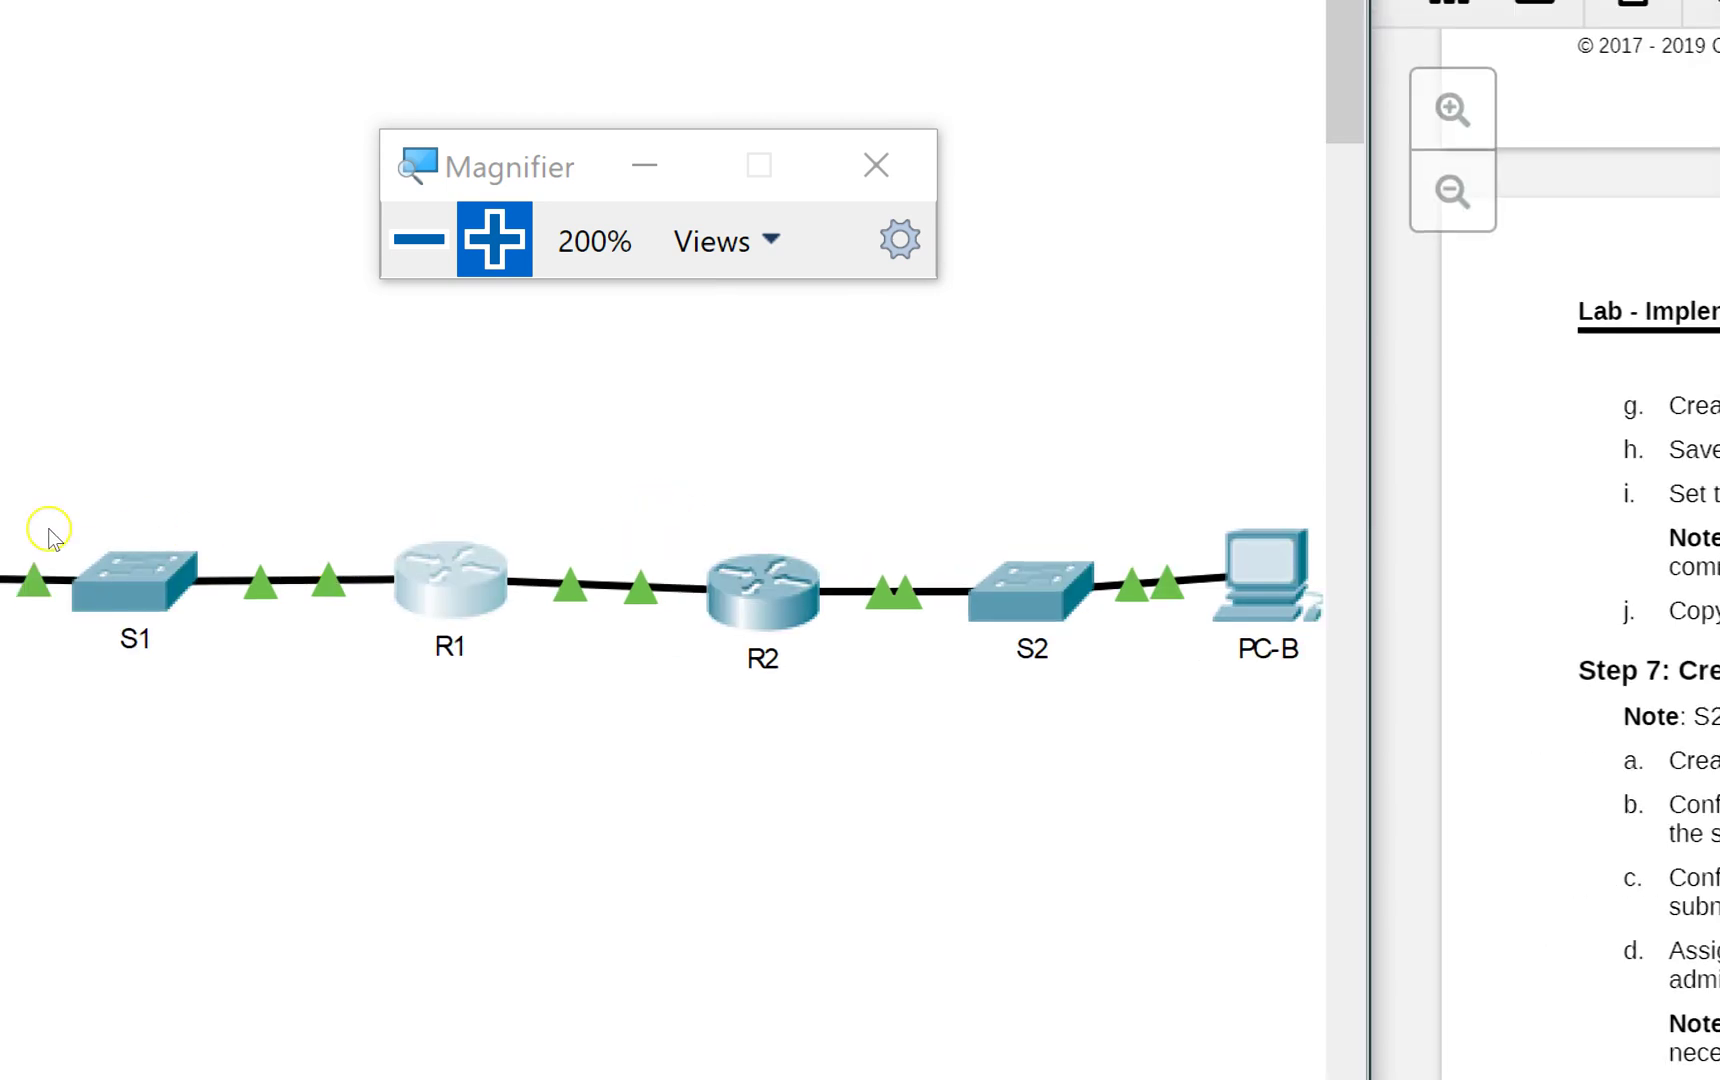
# Open S1's command line and start a console session at the user EXEC prompt.
pyautogui.click(252, 527)
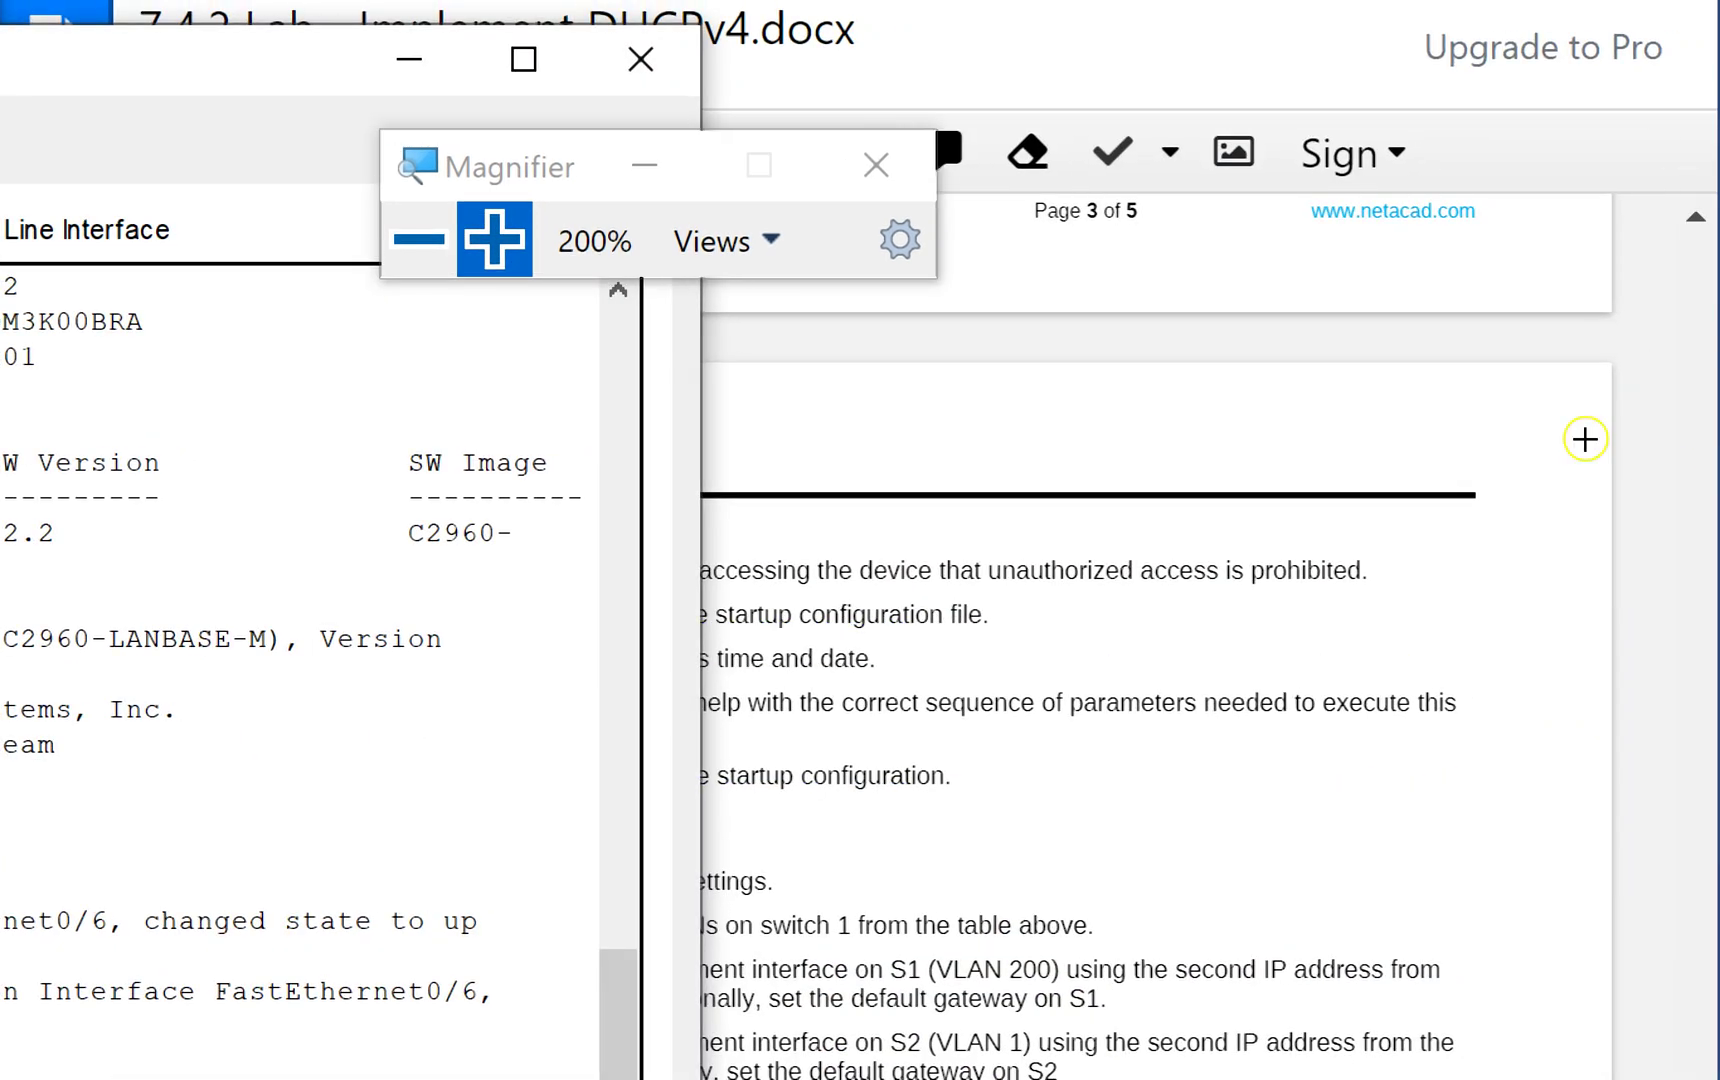
pyautogui.scroll(2, 1430, 421)
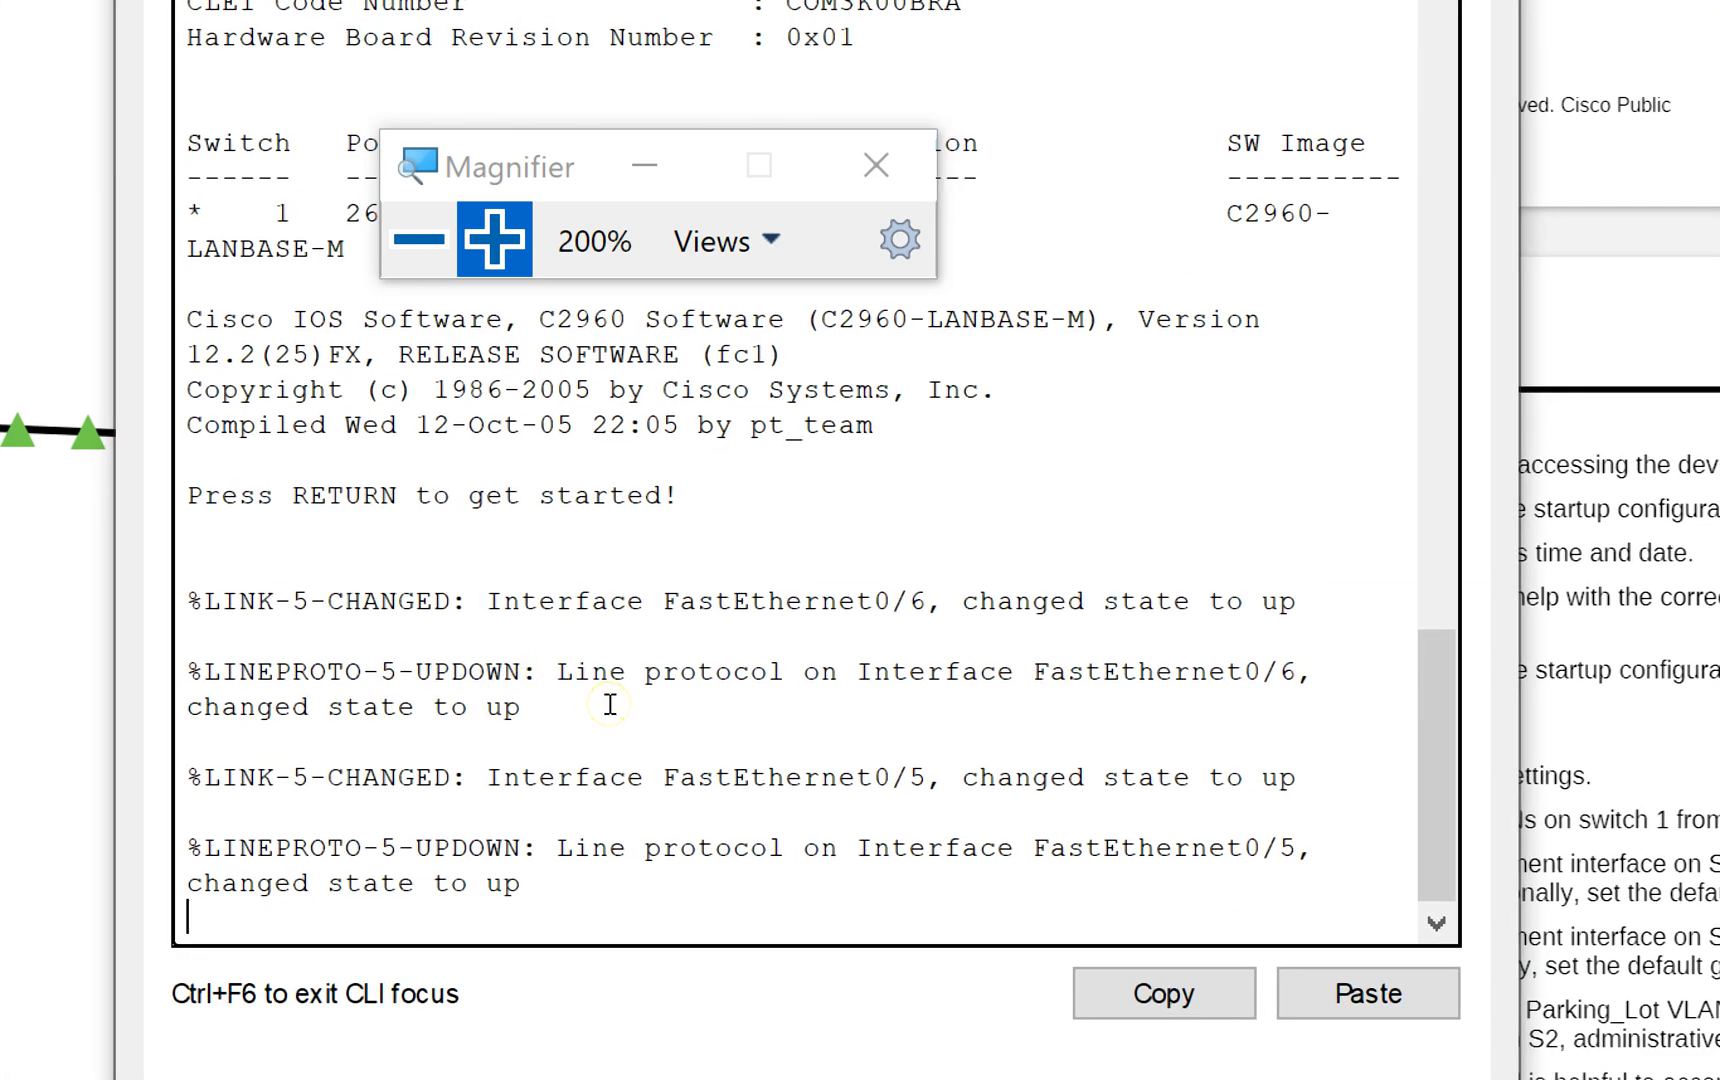
pyautogui.press('Return')
pyautogui.press('Return')
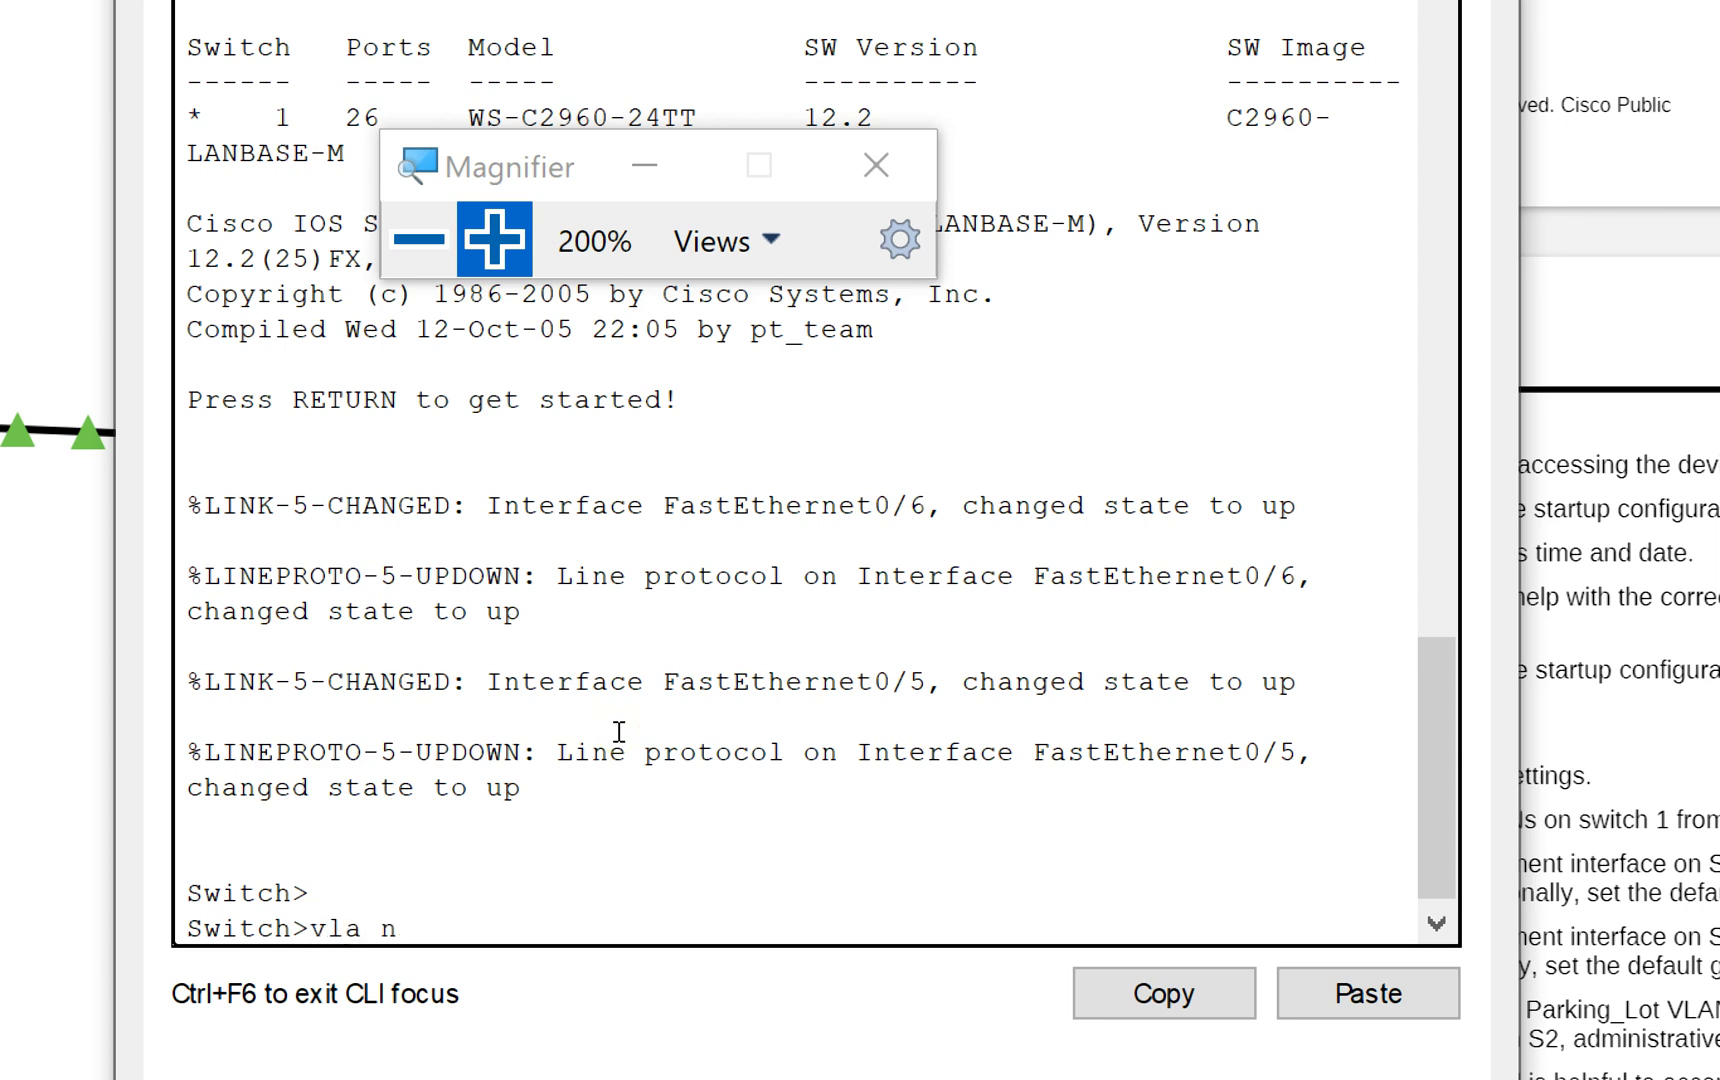
# Try to create VLAN 100 on S1 directly from user EXEC mode.
pyautogui.write('vlan 100')
pyautogui.press('Return')
pyautogui.write('co')
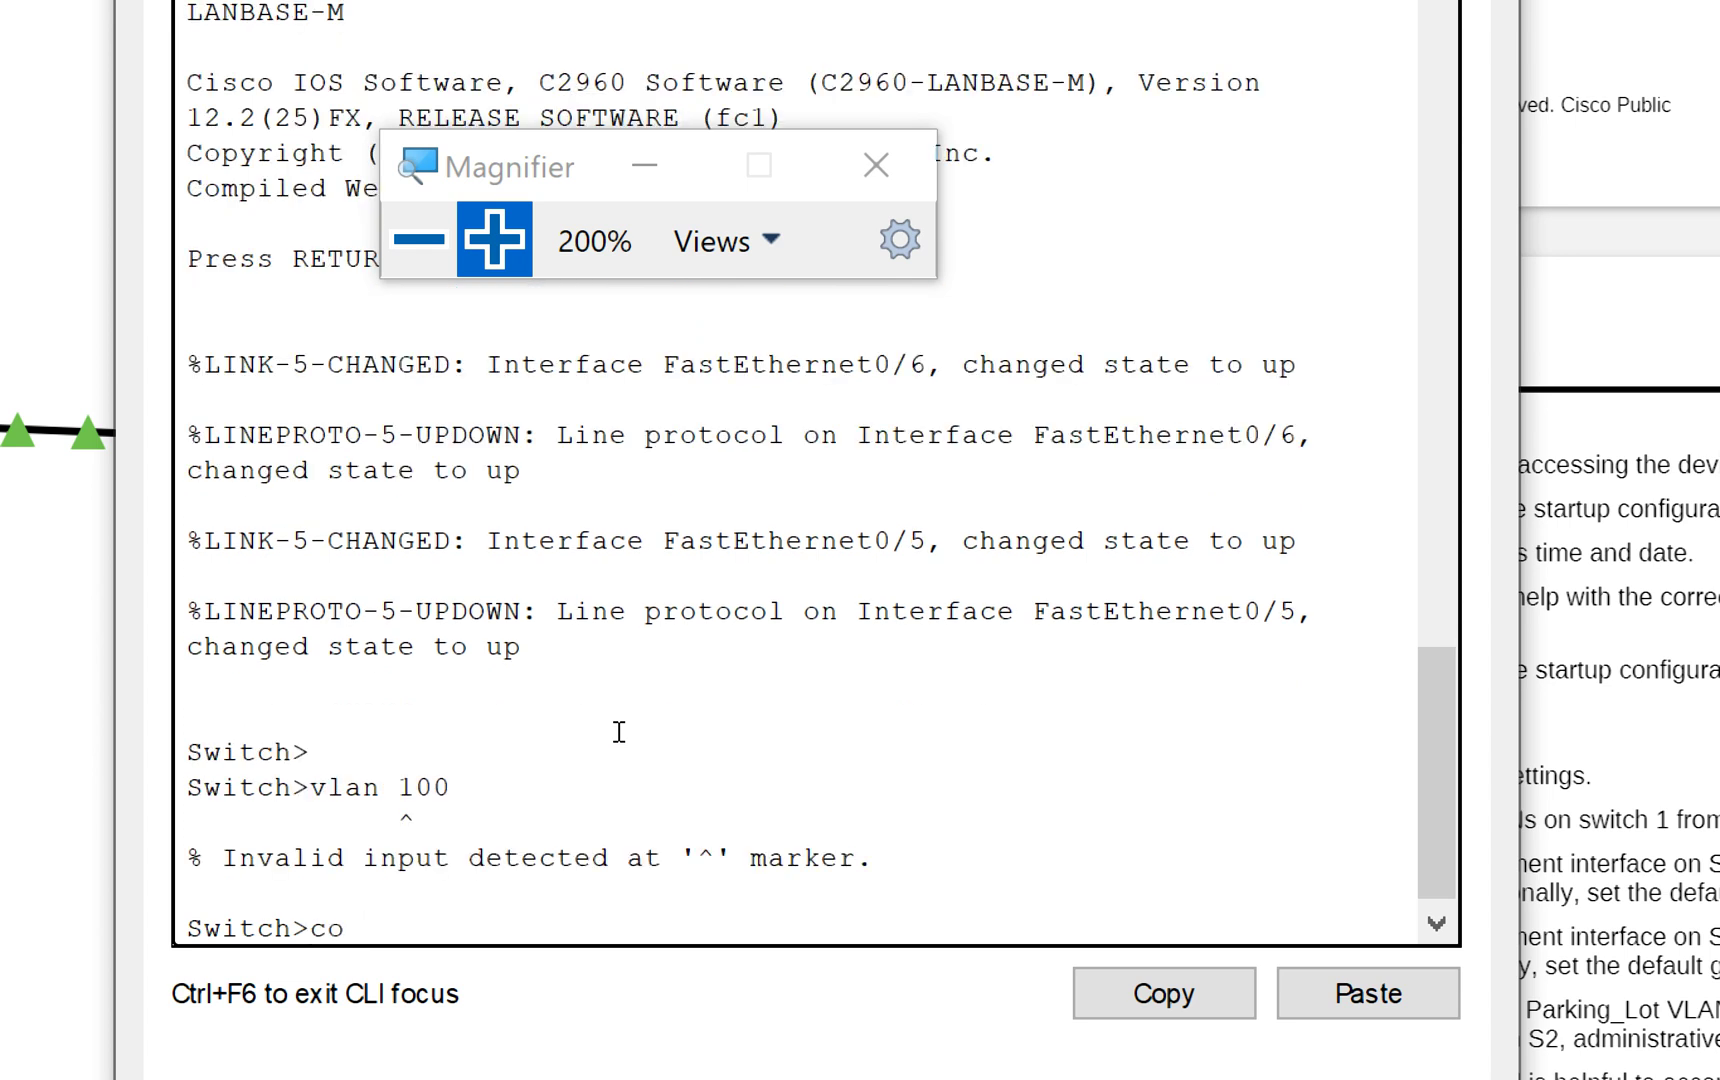
pyautogui.press('BackSpace')
pyautogui.press('BackSpace')
# Enter privileged EXEC and global configuration mode on S1, and create VLAN 100.
pyautogui.write('enable')
pyautogui.press('Return')
pyautogui.write('conf t')
pyautogui.press('Return')
pyautogui.write('vlan 100')
pyautogui.press('Return')
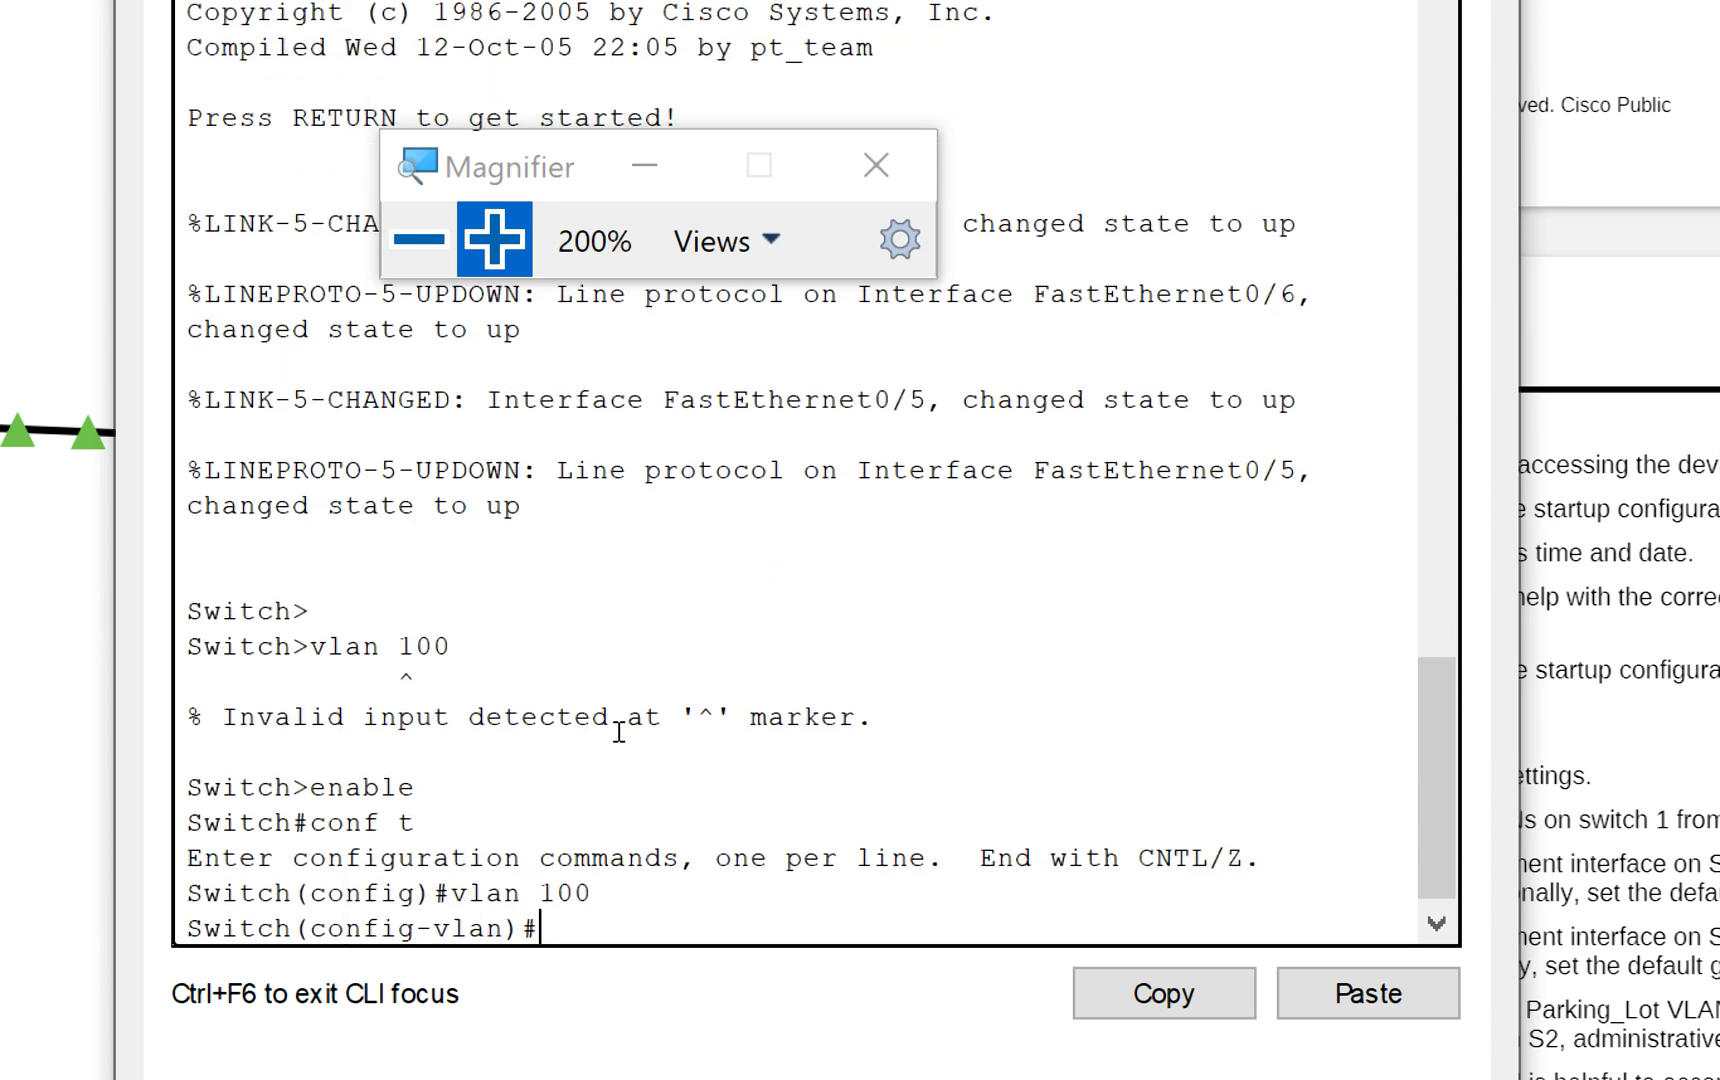
# Start the name command for VLAN 100 and look up the lab's VLAN Table, moving the S1 window clear of the document.
pyautogui.write('name')
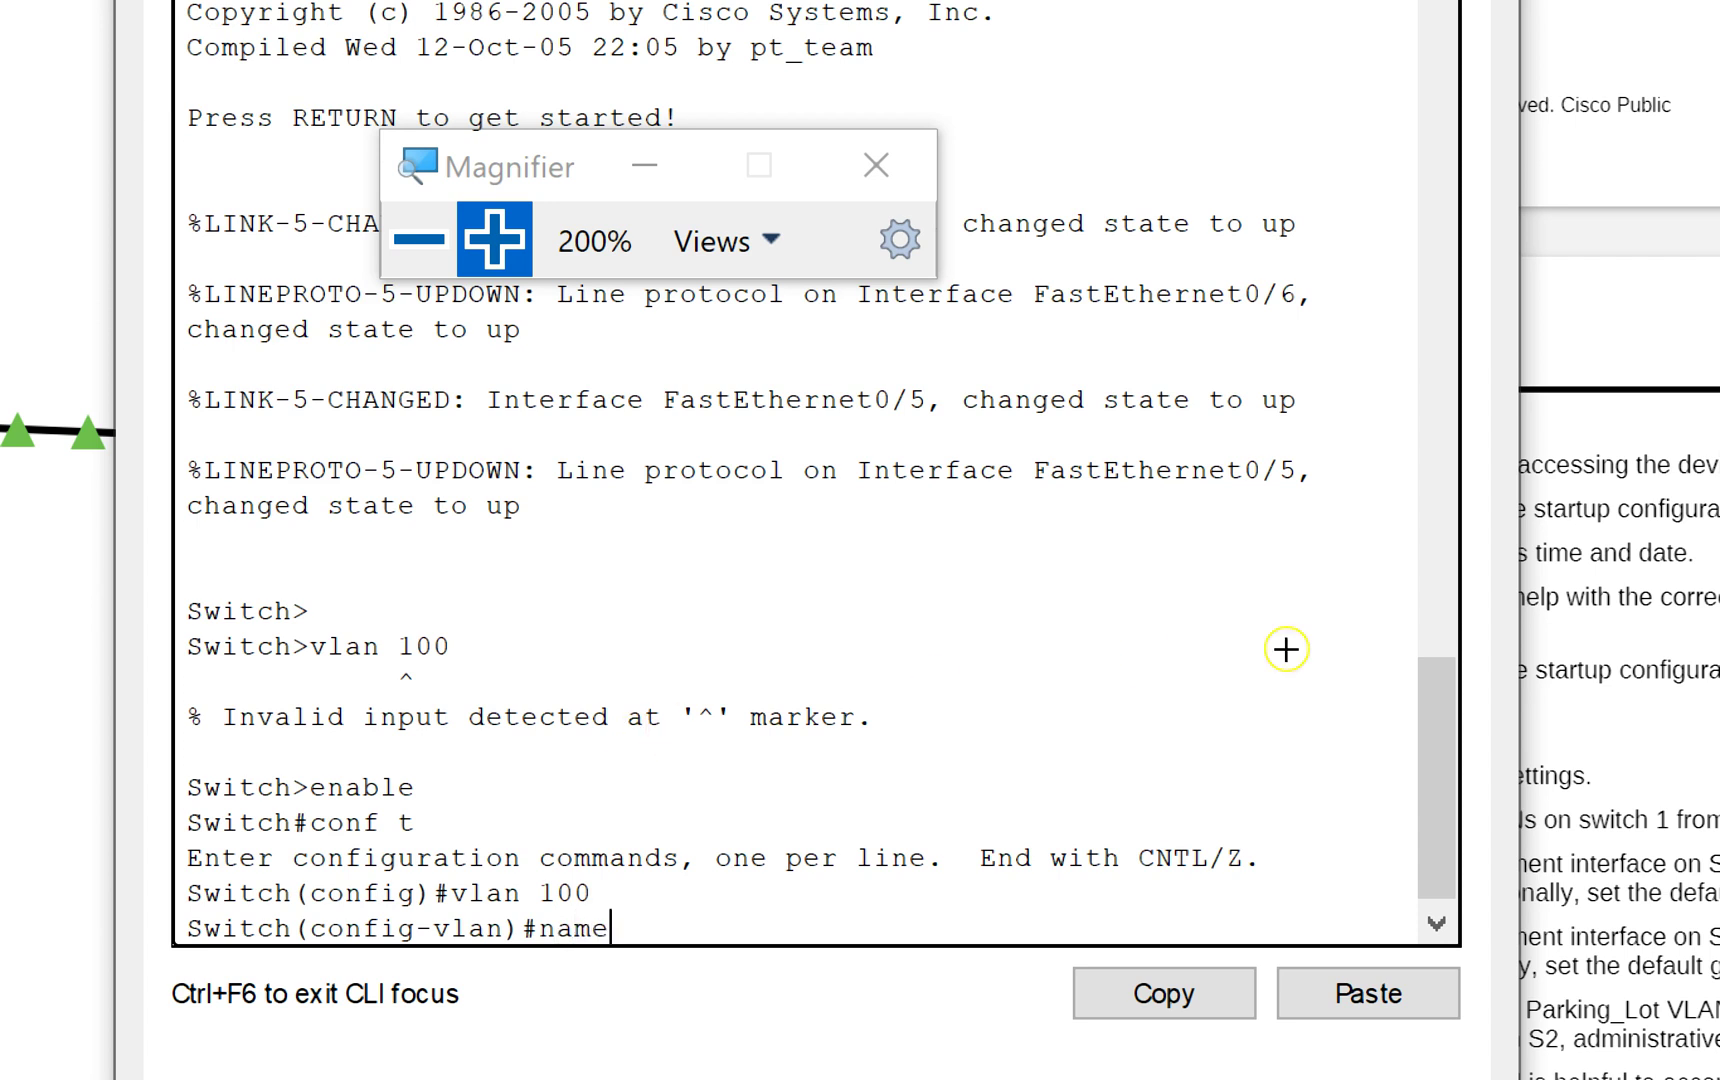
pyautogui.scroll(-5, 1460, 585)
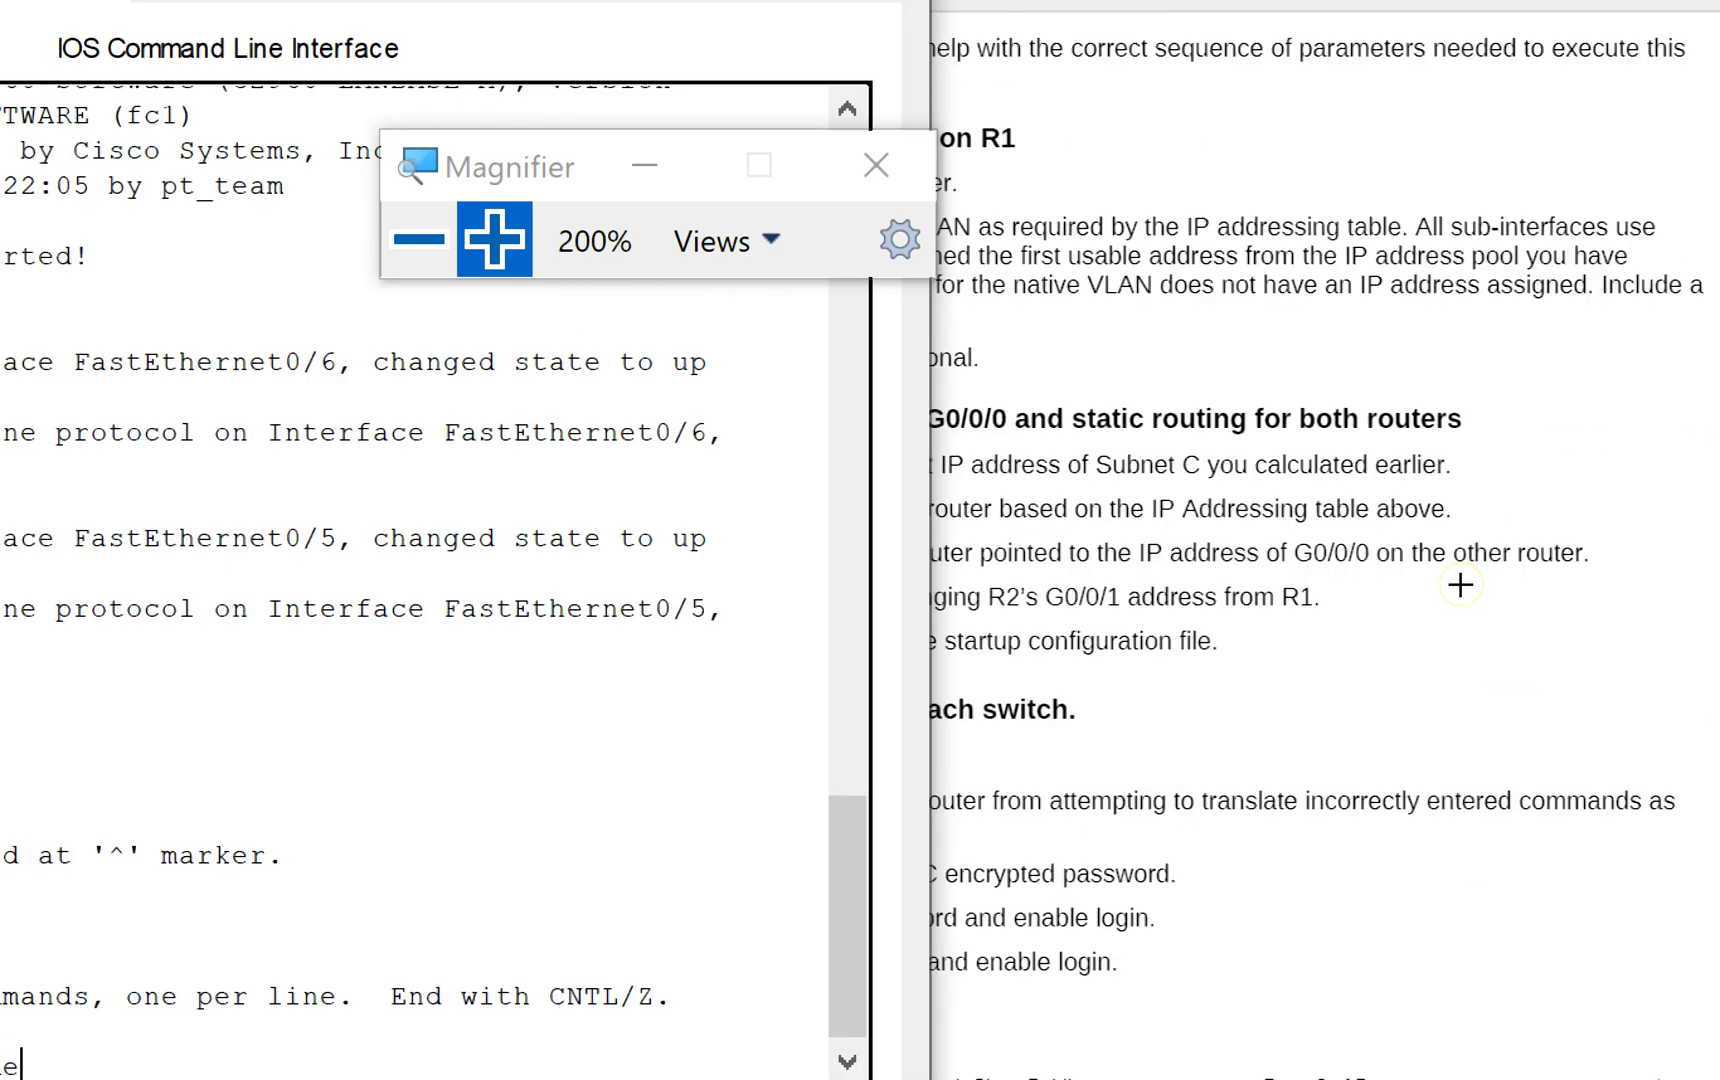
pyautogui.click(1382, 487)
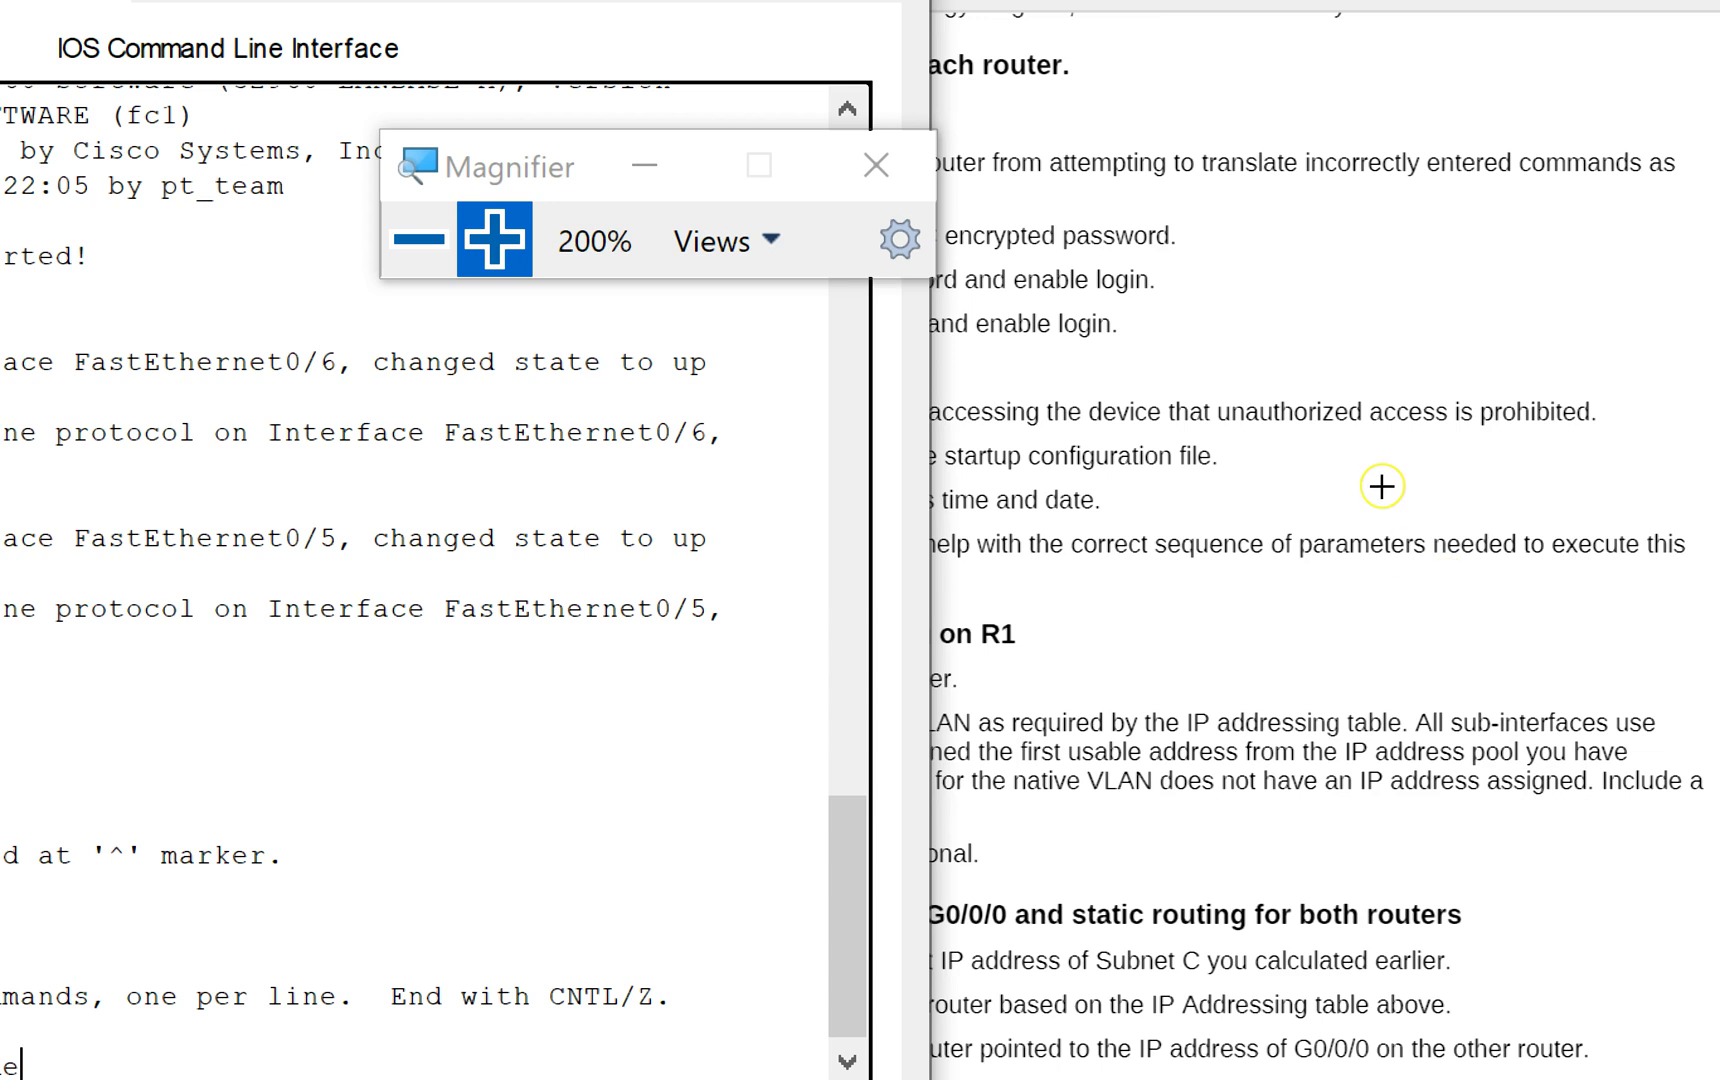
pyautogui.click(1422, 405)
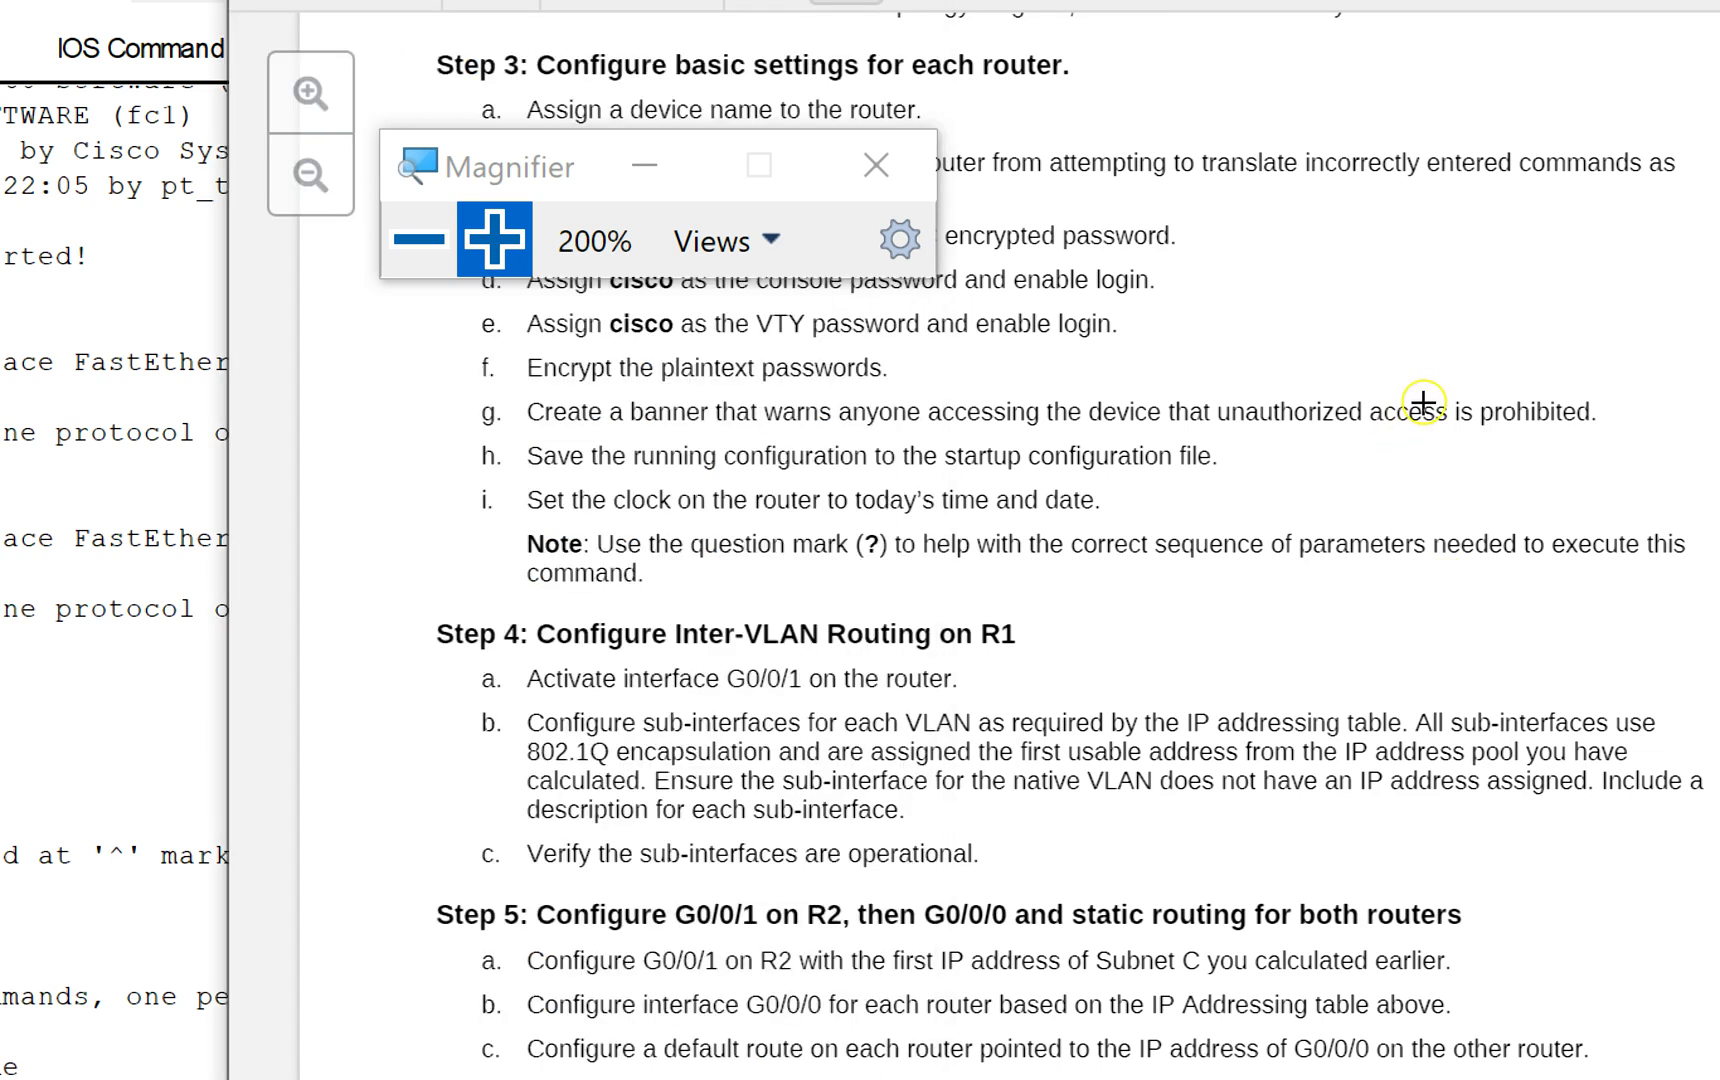
pyautogui.scroll(10, 1358, 402)
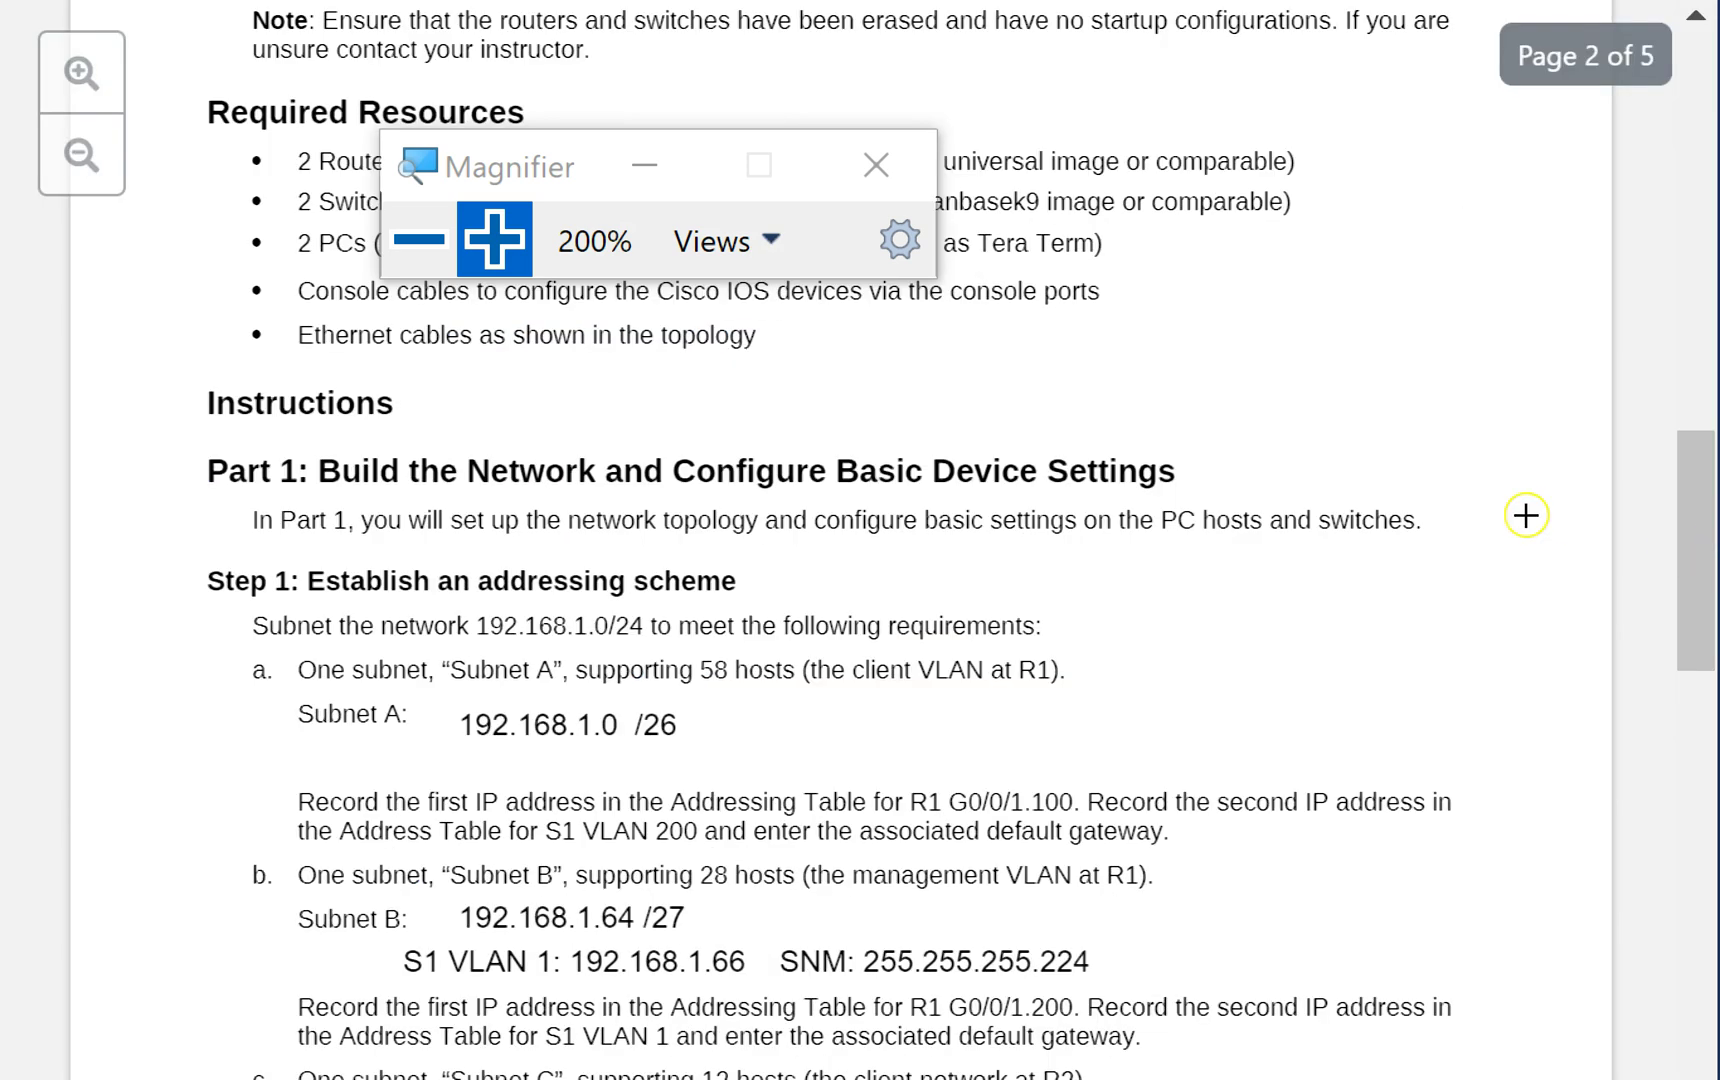
pyautogui.press('super+minus')
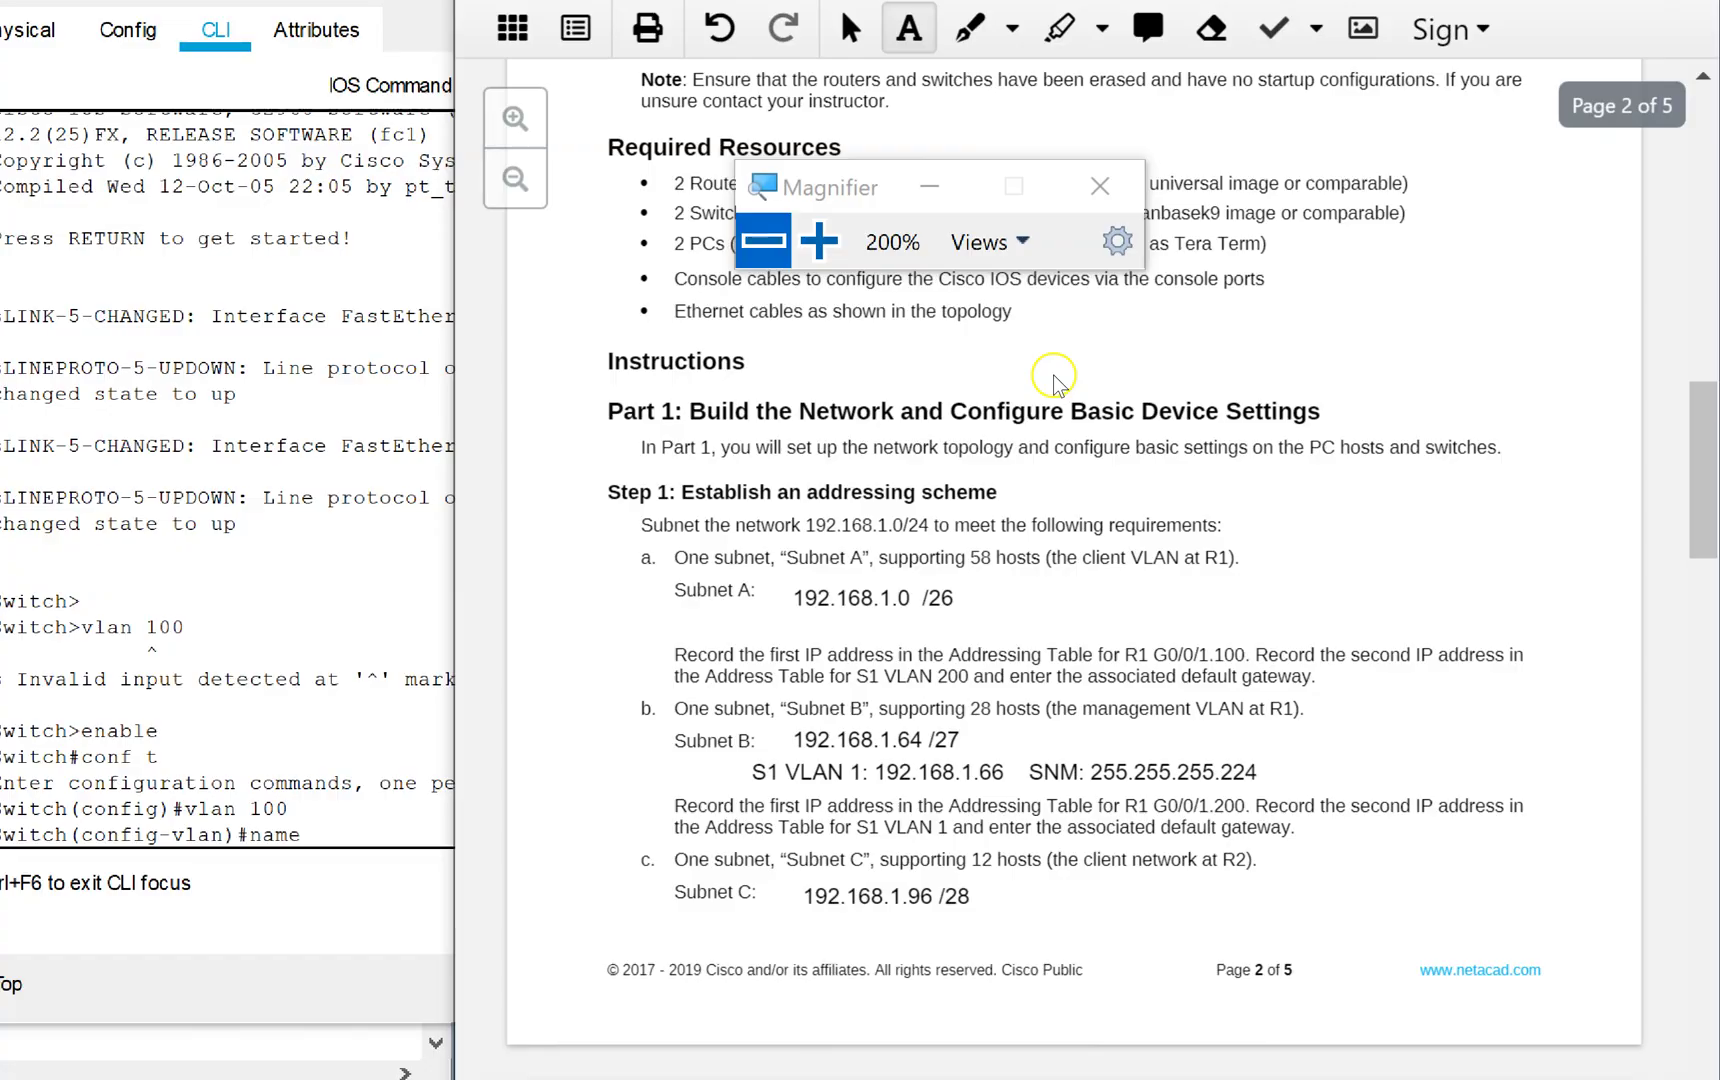
pyautogui.scroll(10, 1324, 635)
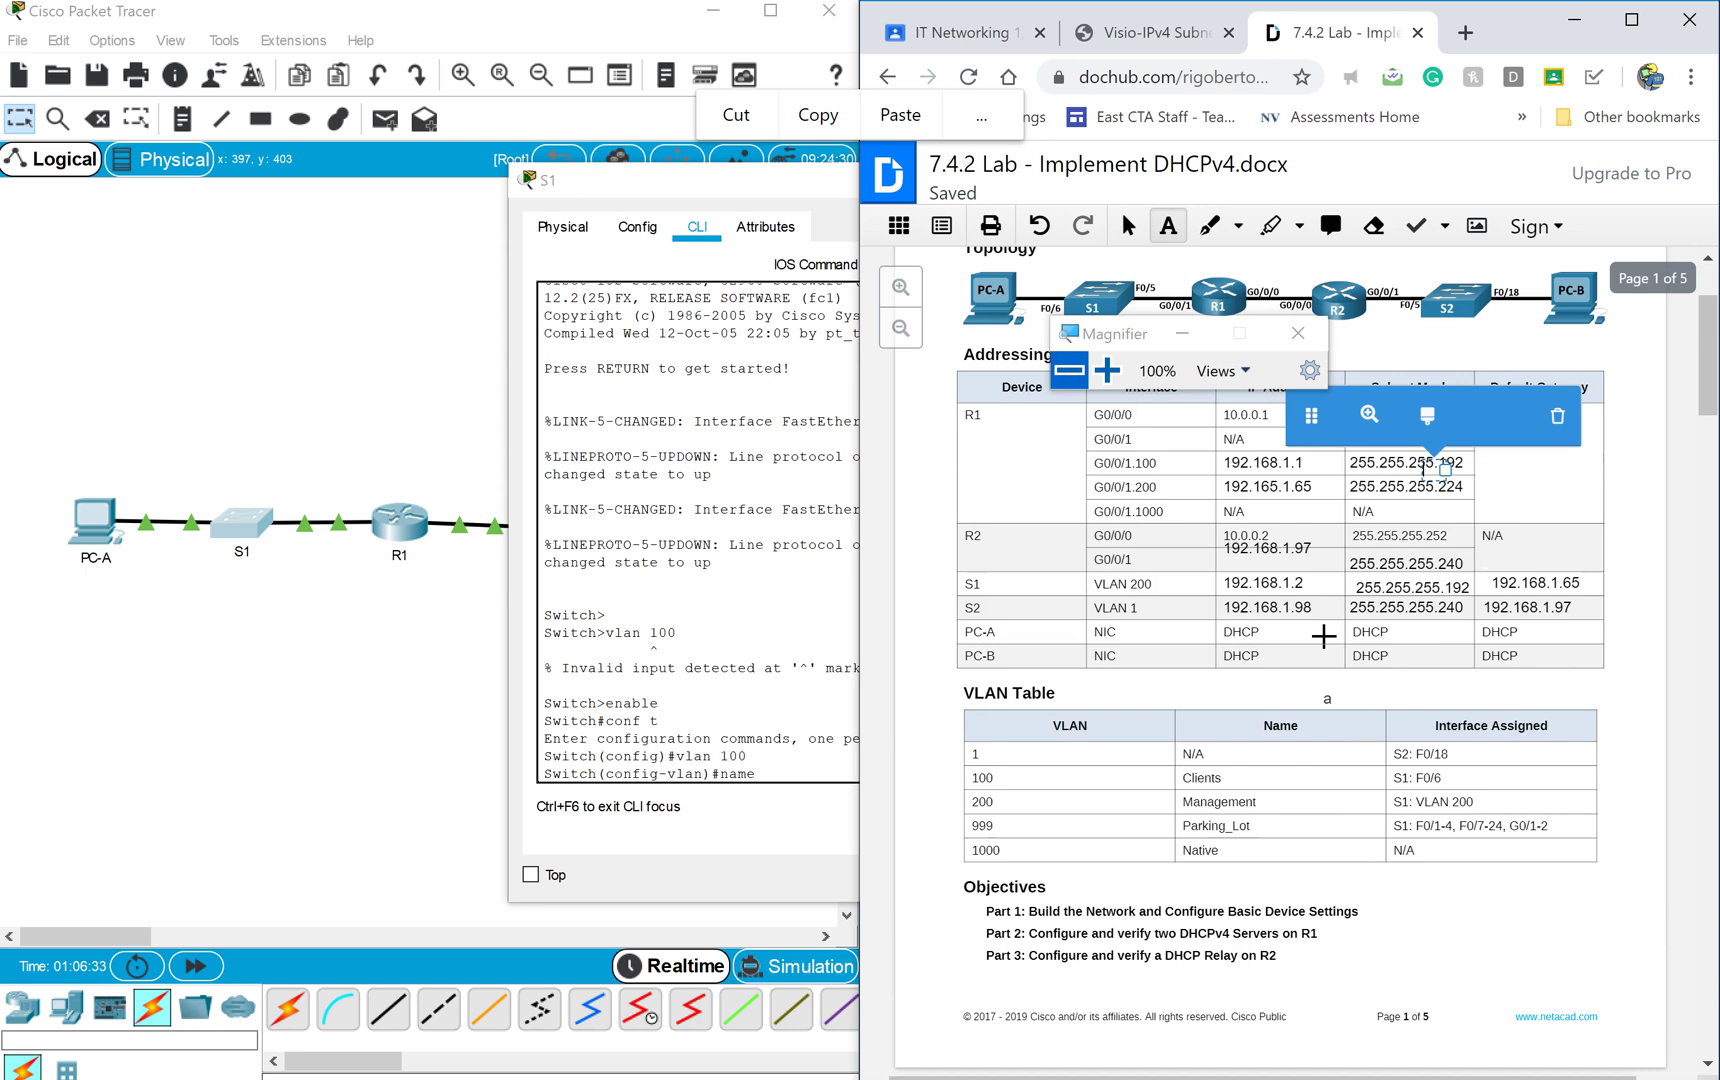
pyautogui.click(745, 192)
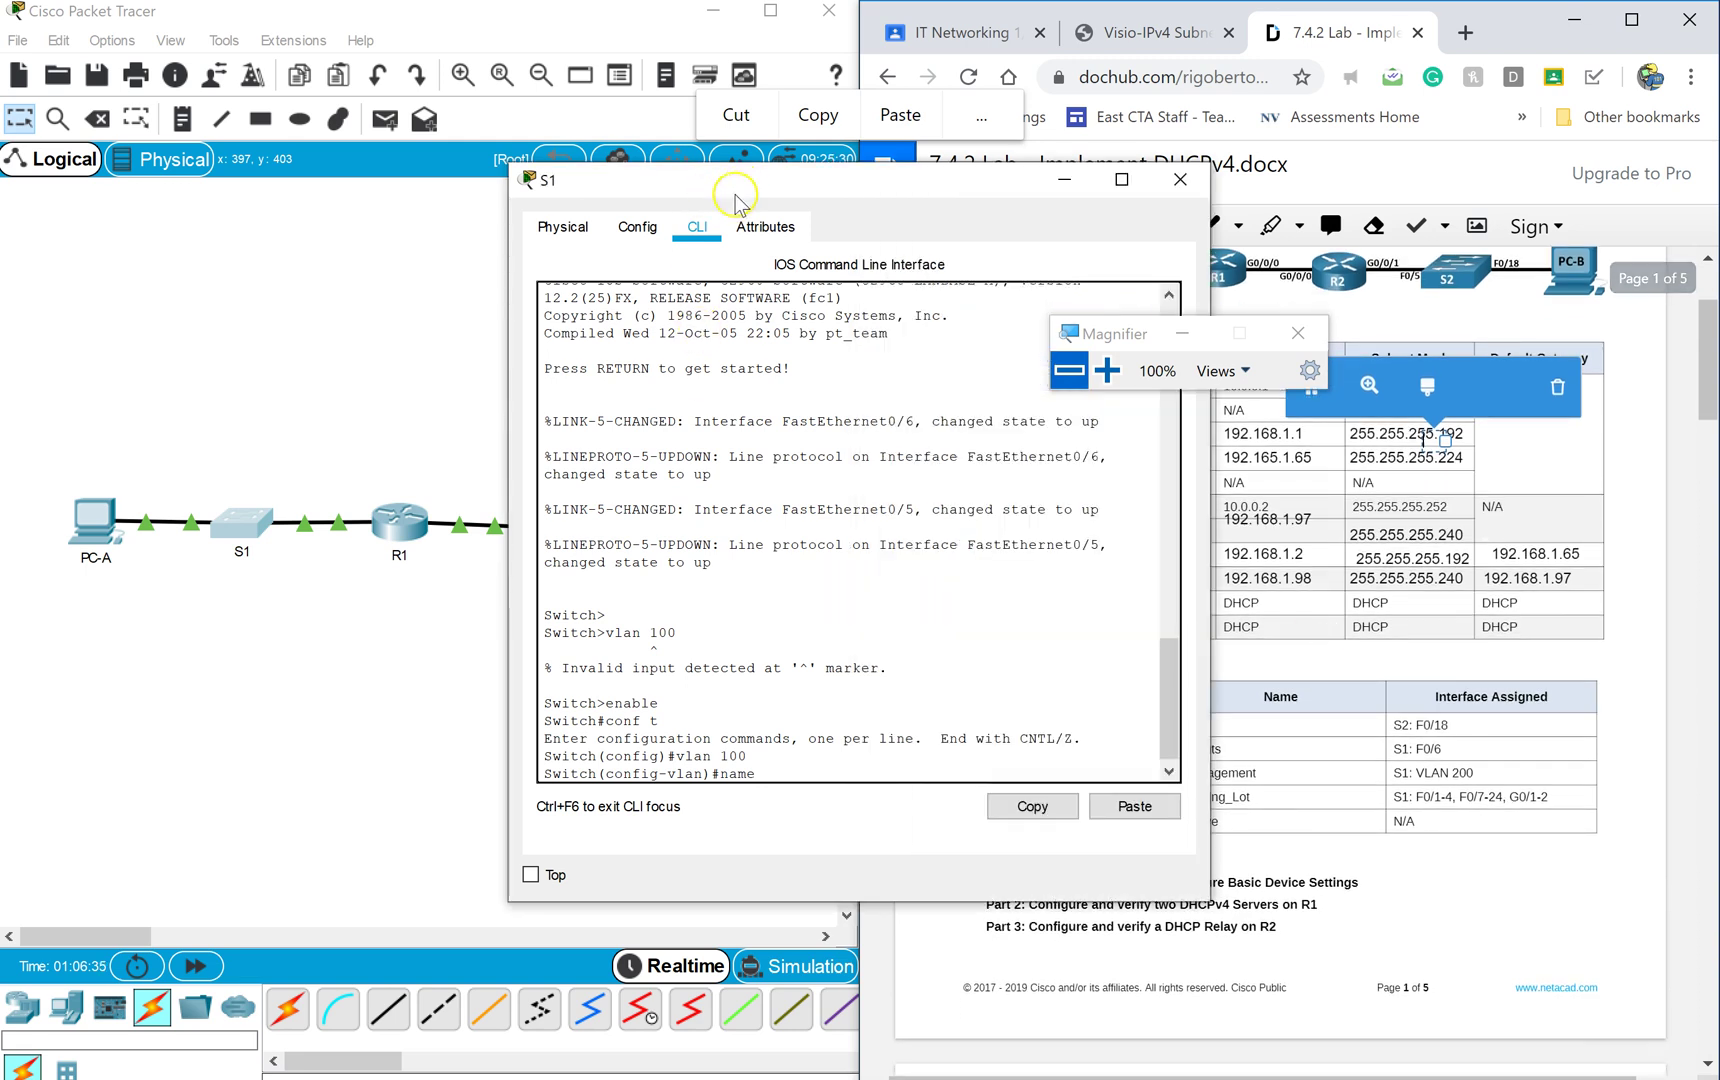
pyautogui.moveTo(745, 192); pyautogui.dragTo(347, 196)
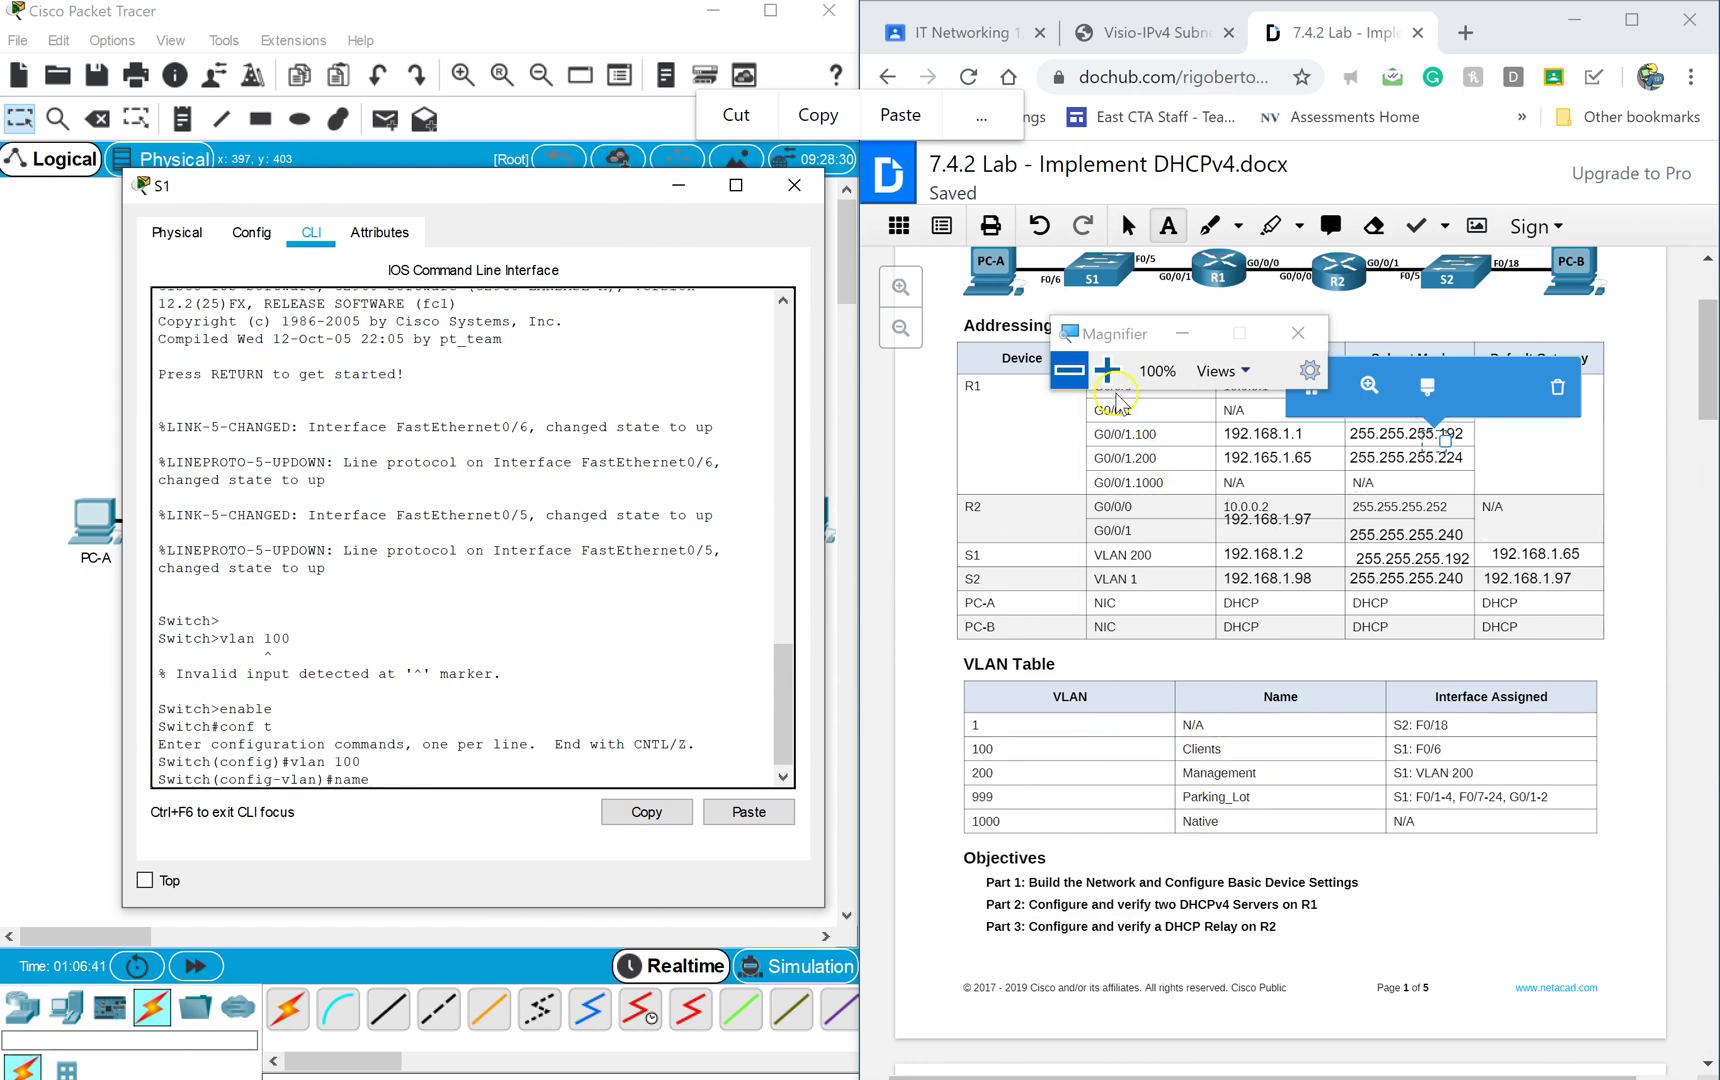
pyautogui.click(1107, 371)
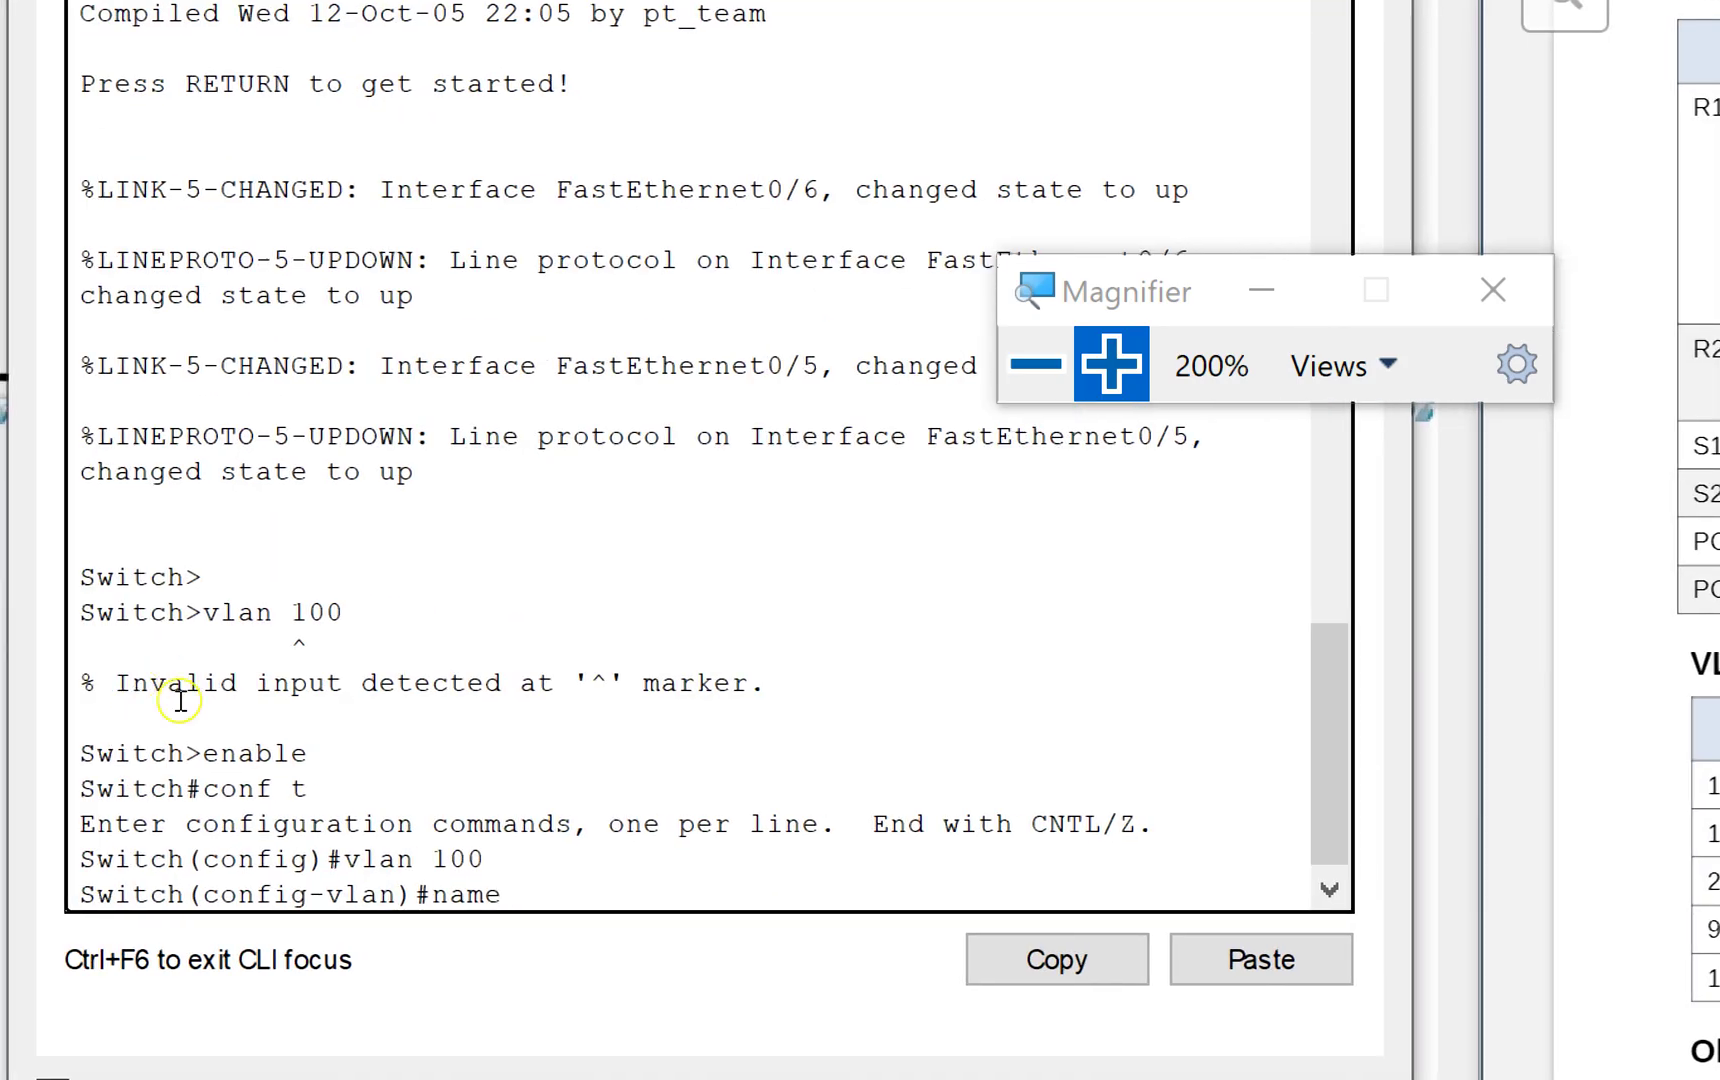
# Complete the VLAN 100 name as Clients and exit to global configuration mode.
pyautogui.write('Clien')
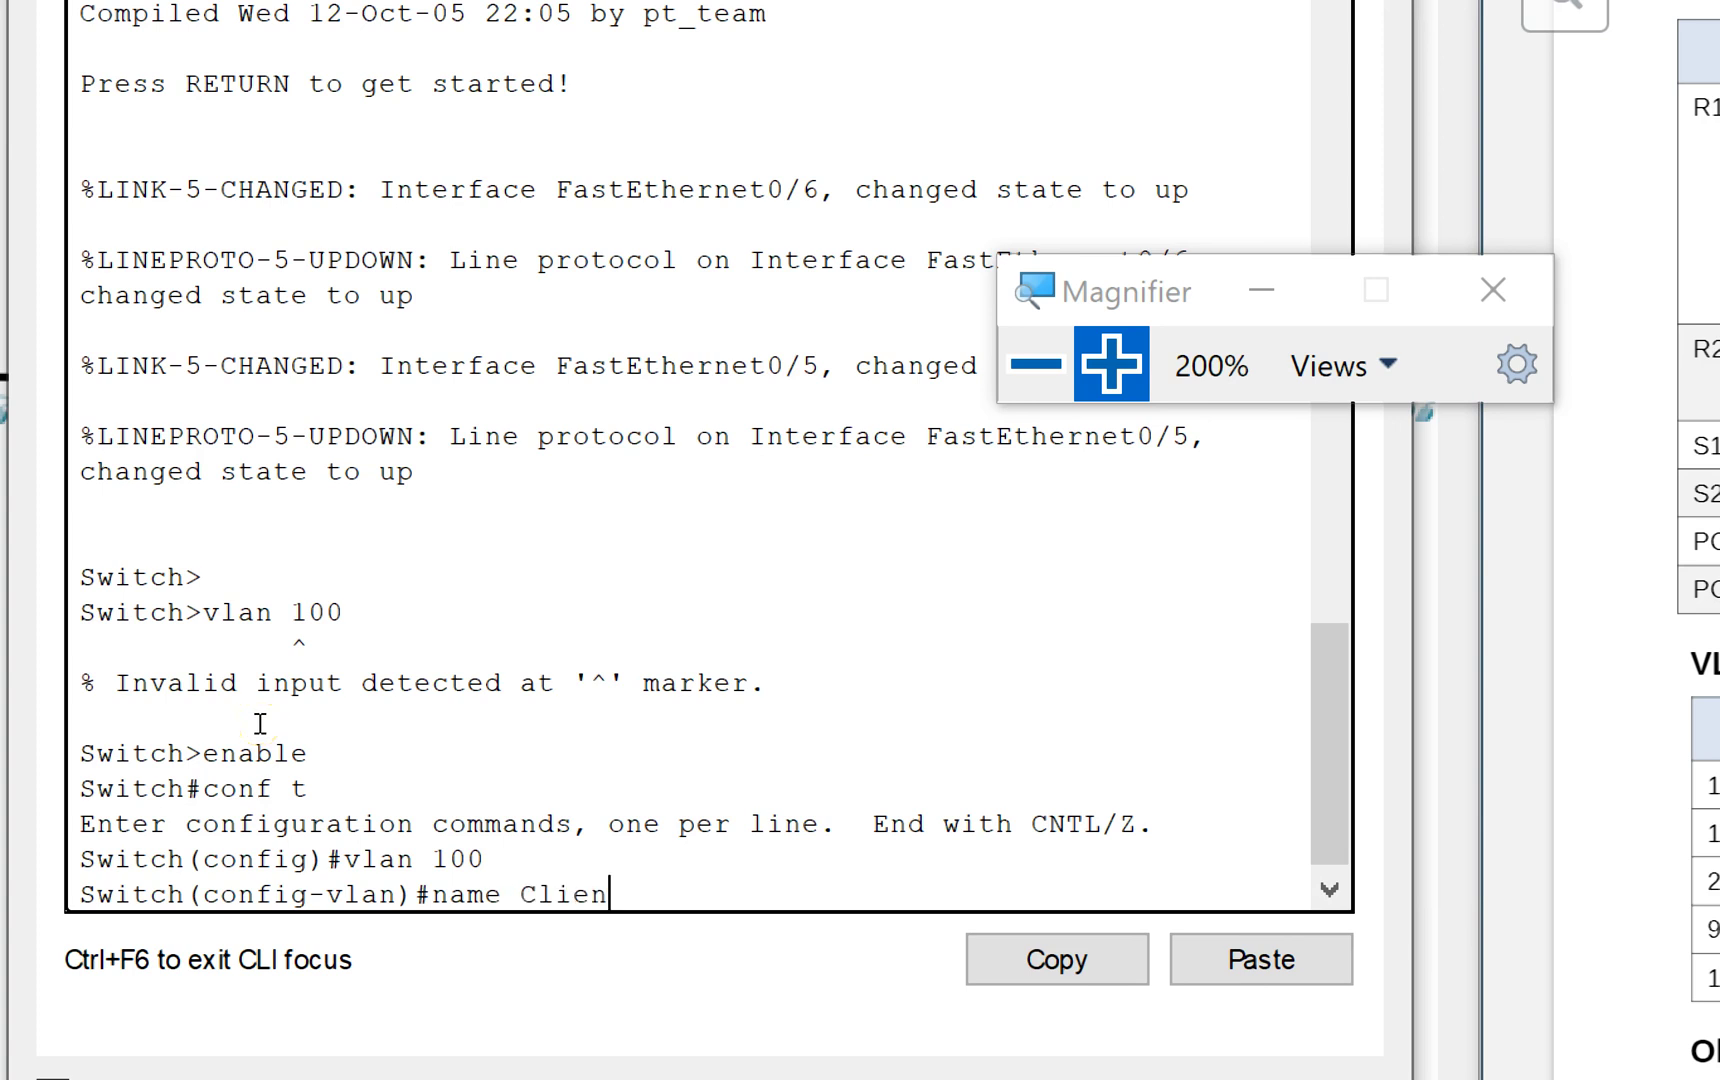
pyautogui.write('ts')
pyautogui.press('Return')
pyautogui.write('exit')
pyautogui.press('Return')
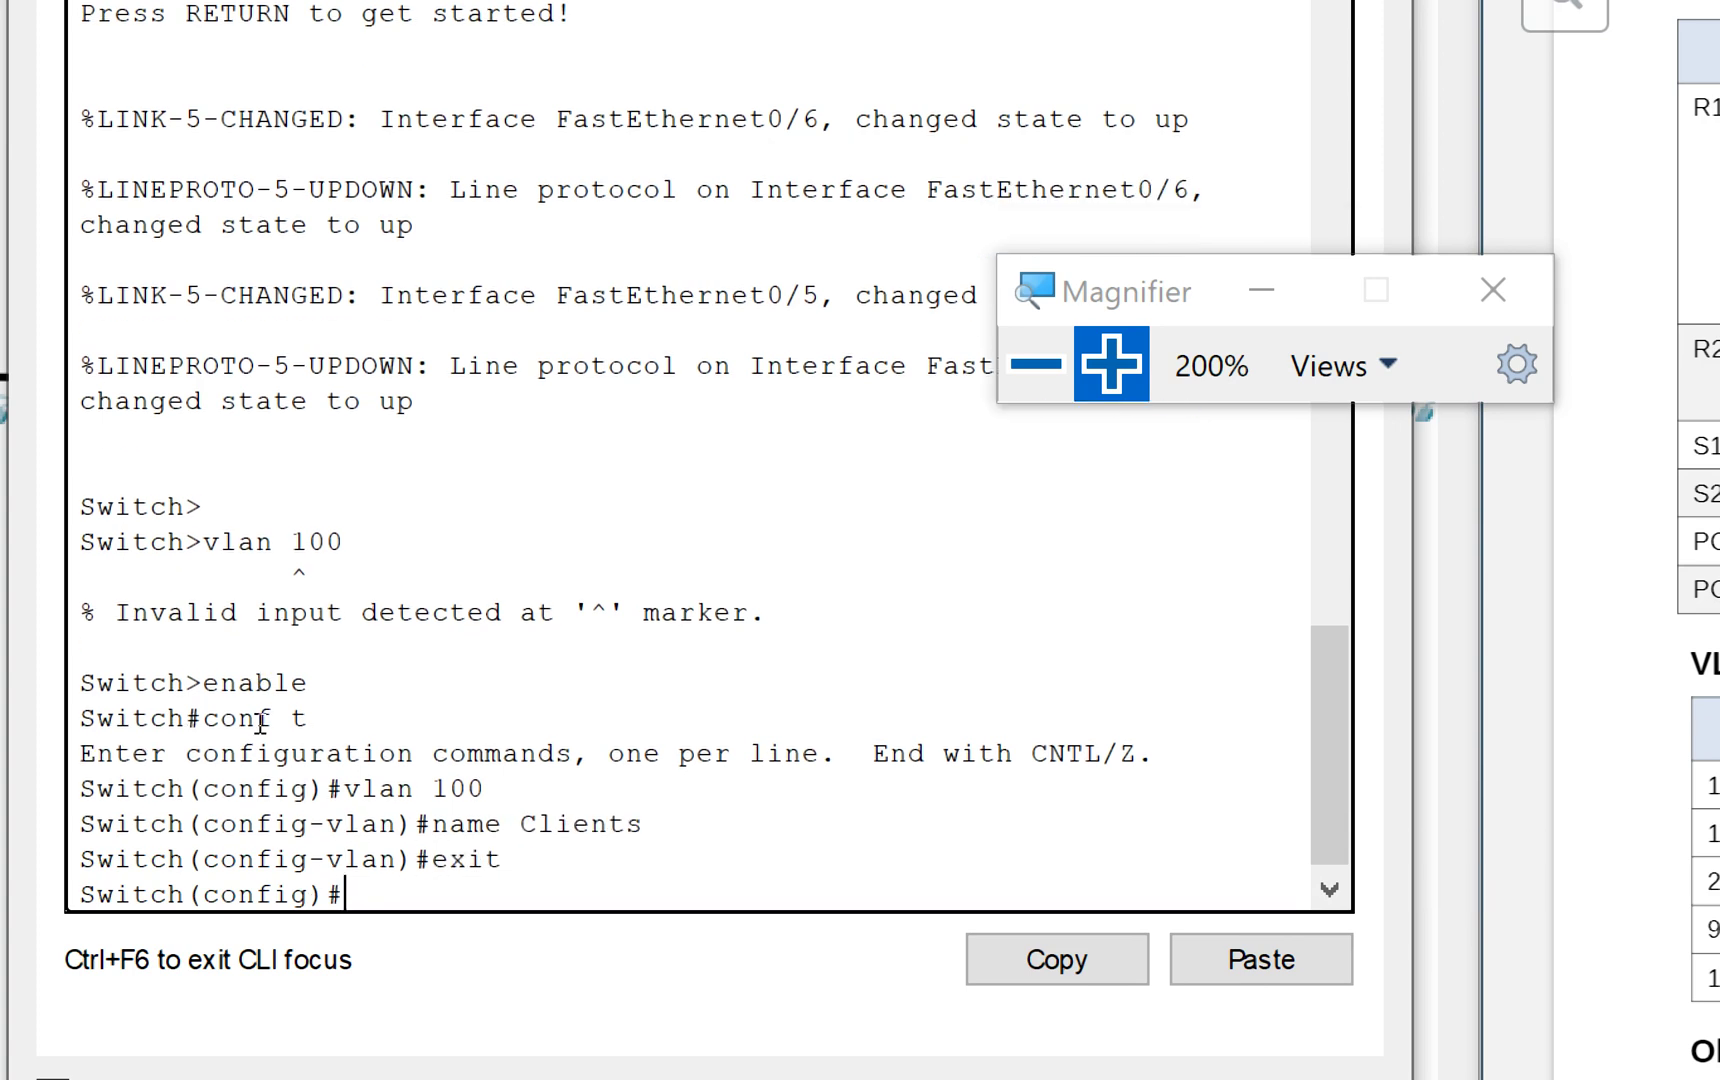
# Create VLAN 200 on switch S1, name it Management, and return to global configuration mode.
pyautogui.write('vlan 200')
pyautogui.press('Return')
pyautogui.write('name')
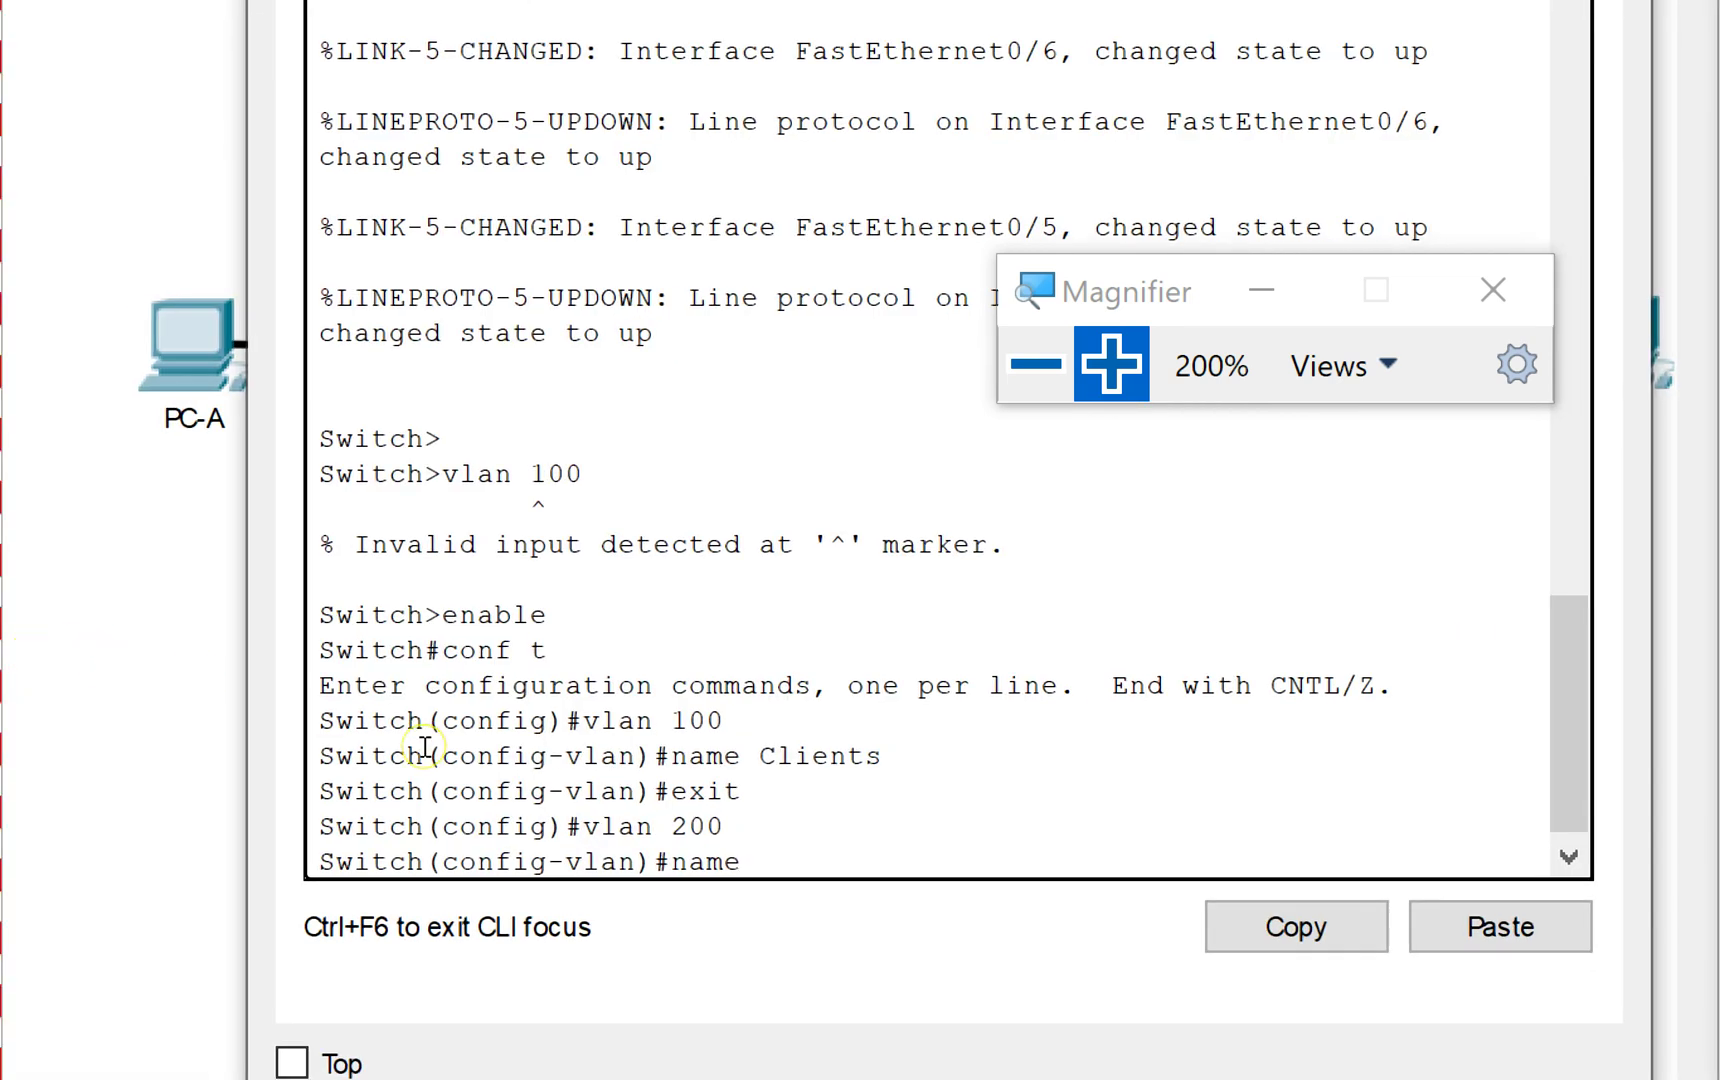
pyautogui.write(' Management')
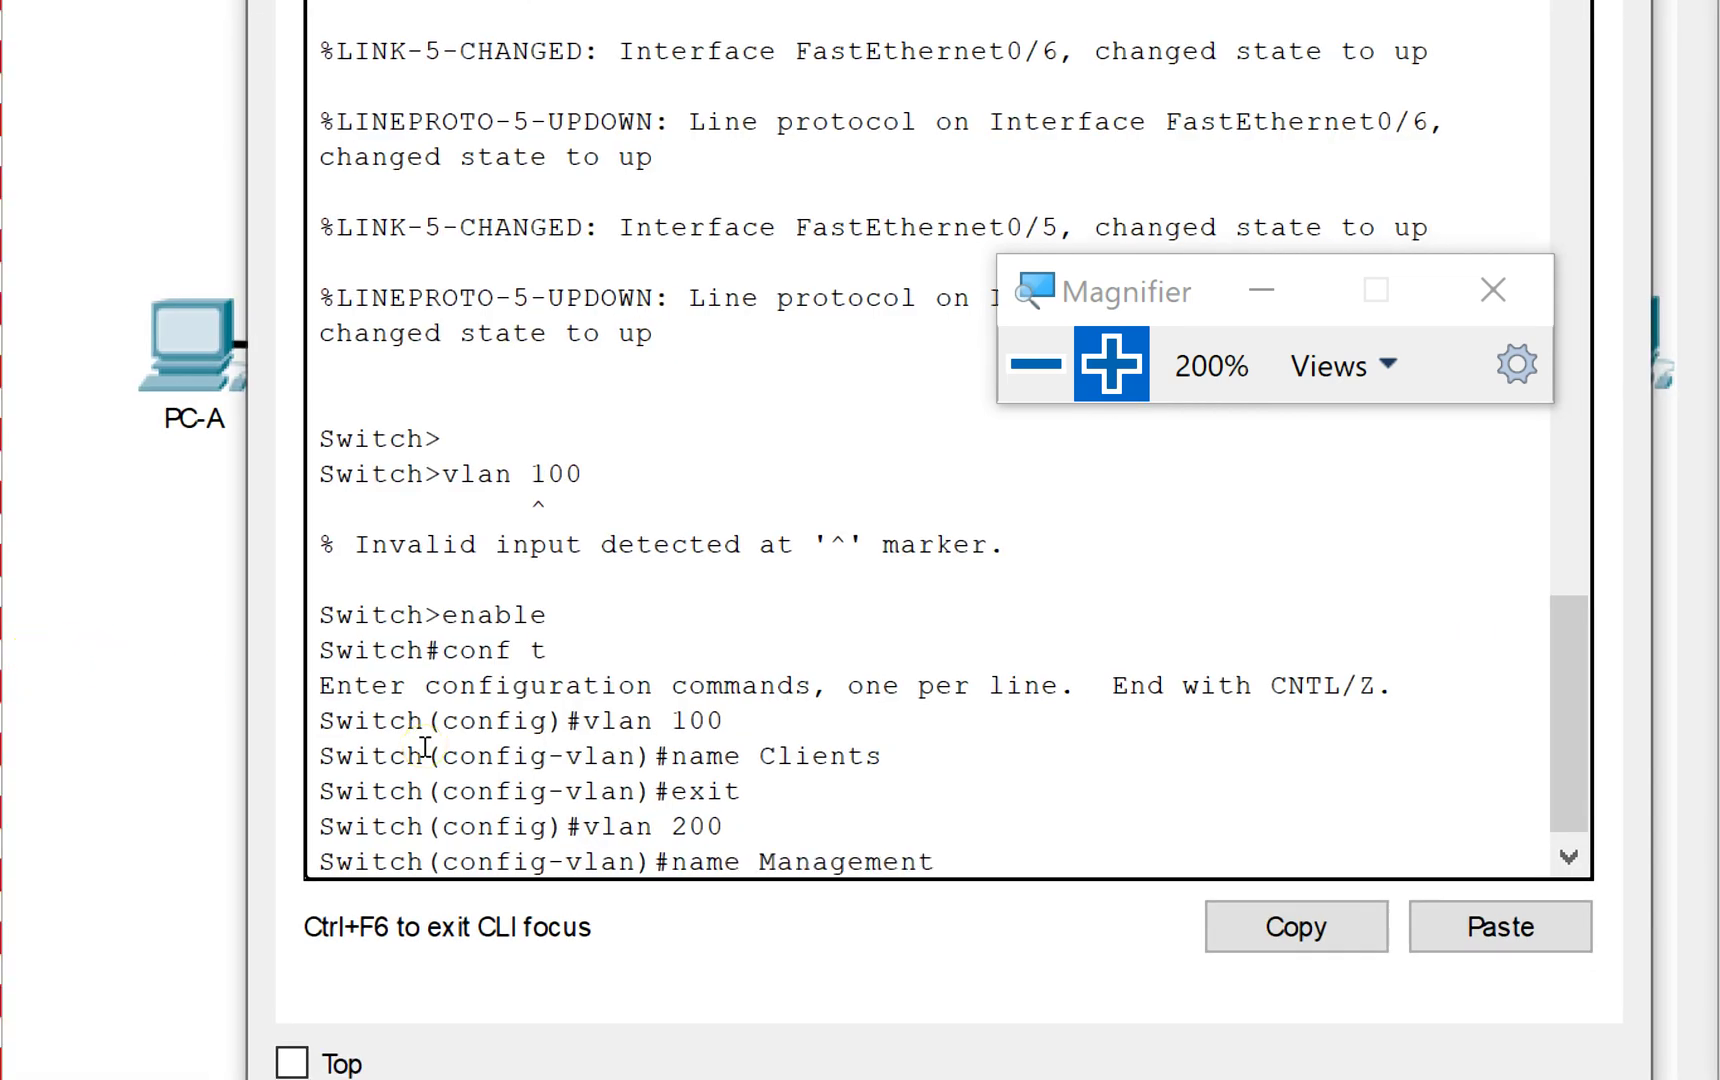
pyautogui.press('Return')
pyautogui.write('exit')
pyautogui.press('Return')
# Create VLAN 999 on S1, name it ParkingLot, and return to global configuration mode.
pyautogui.write('vlan ')
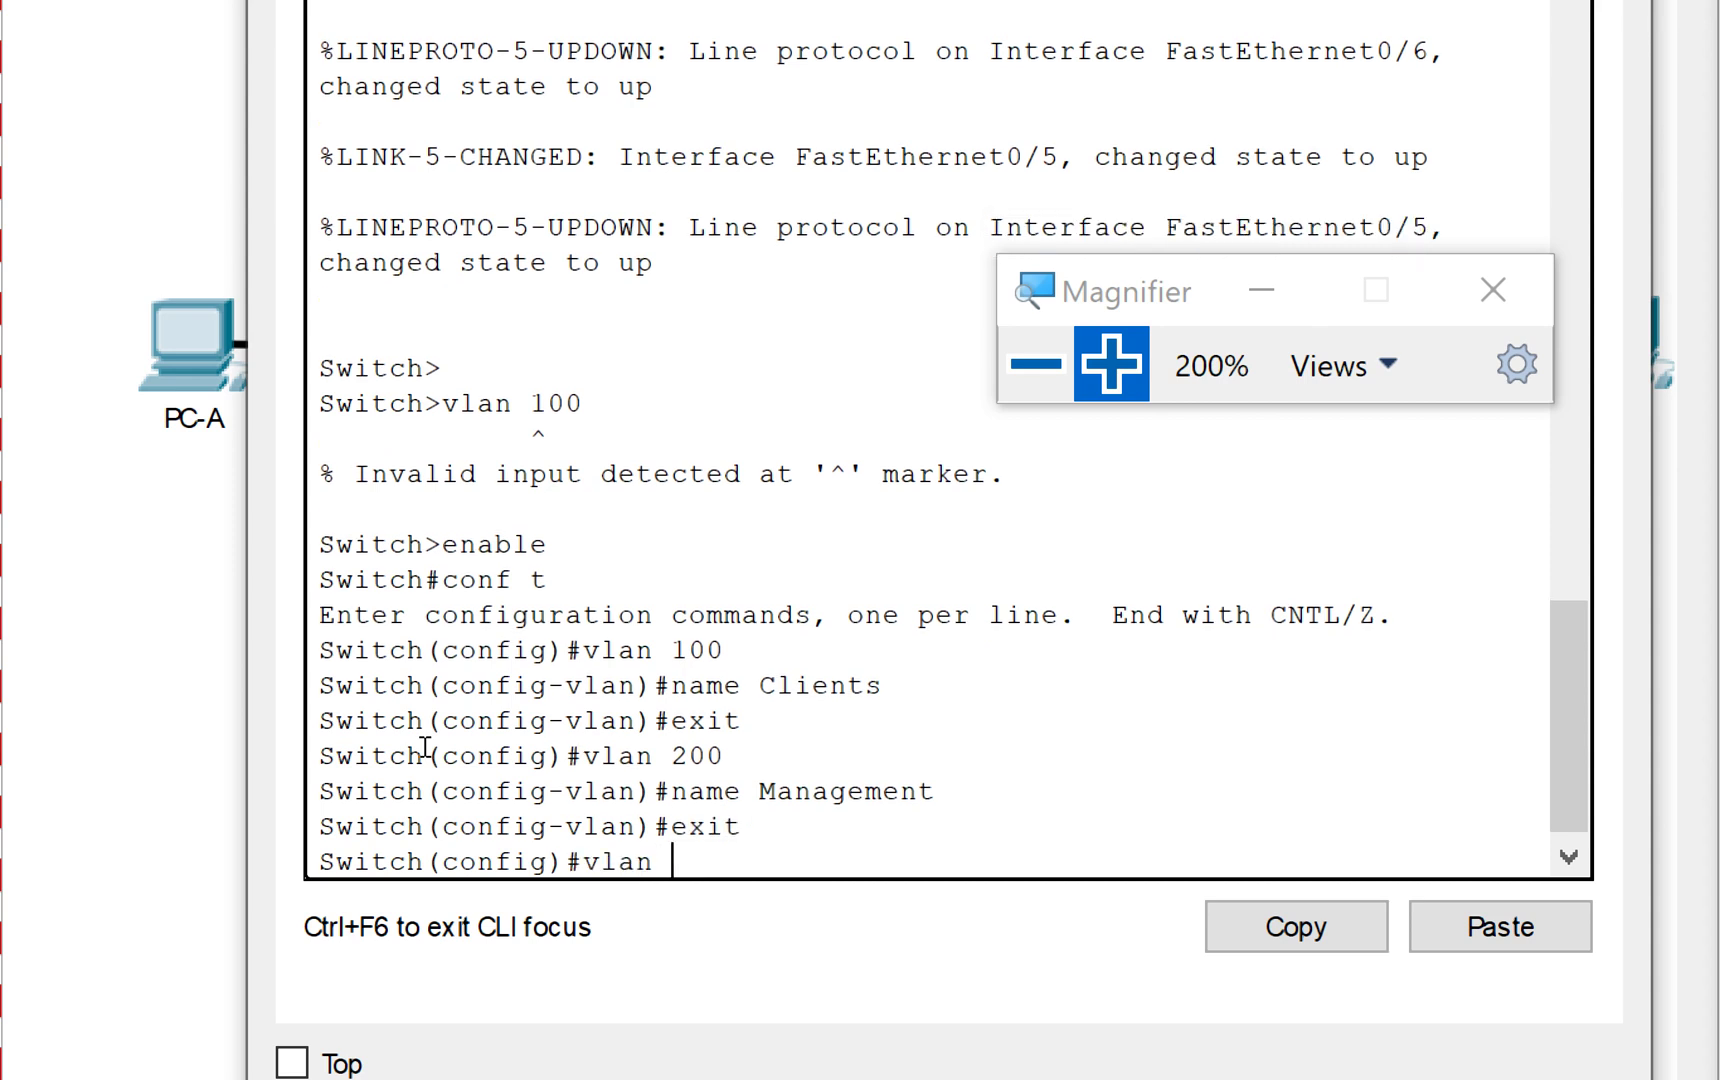
pyautogui.write('999')
pyautogui.press('Return')
pyautogui.write('name PArkin')
pyautogui.press('BackSpace')
pyautogui.press('BackSpace')
pyautogui.press('BackSpace')
pyautogui.press('BackSpace')
pyautogui.press('BackSpace')
pyautogui.write('arking')
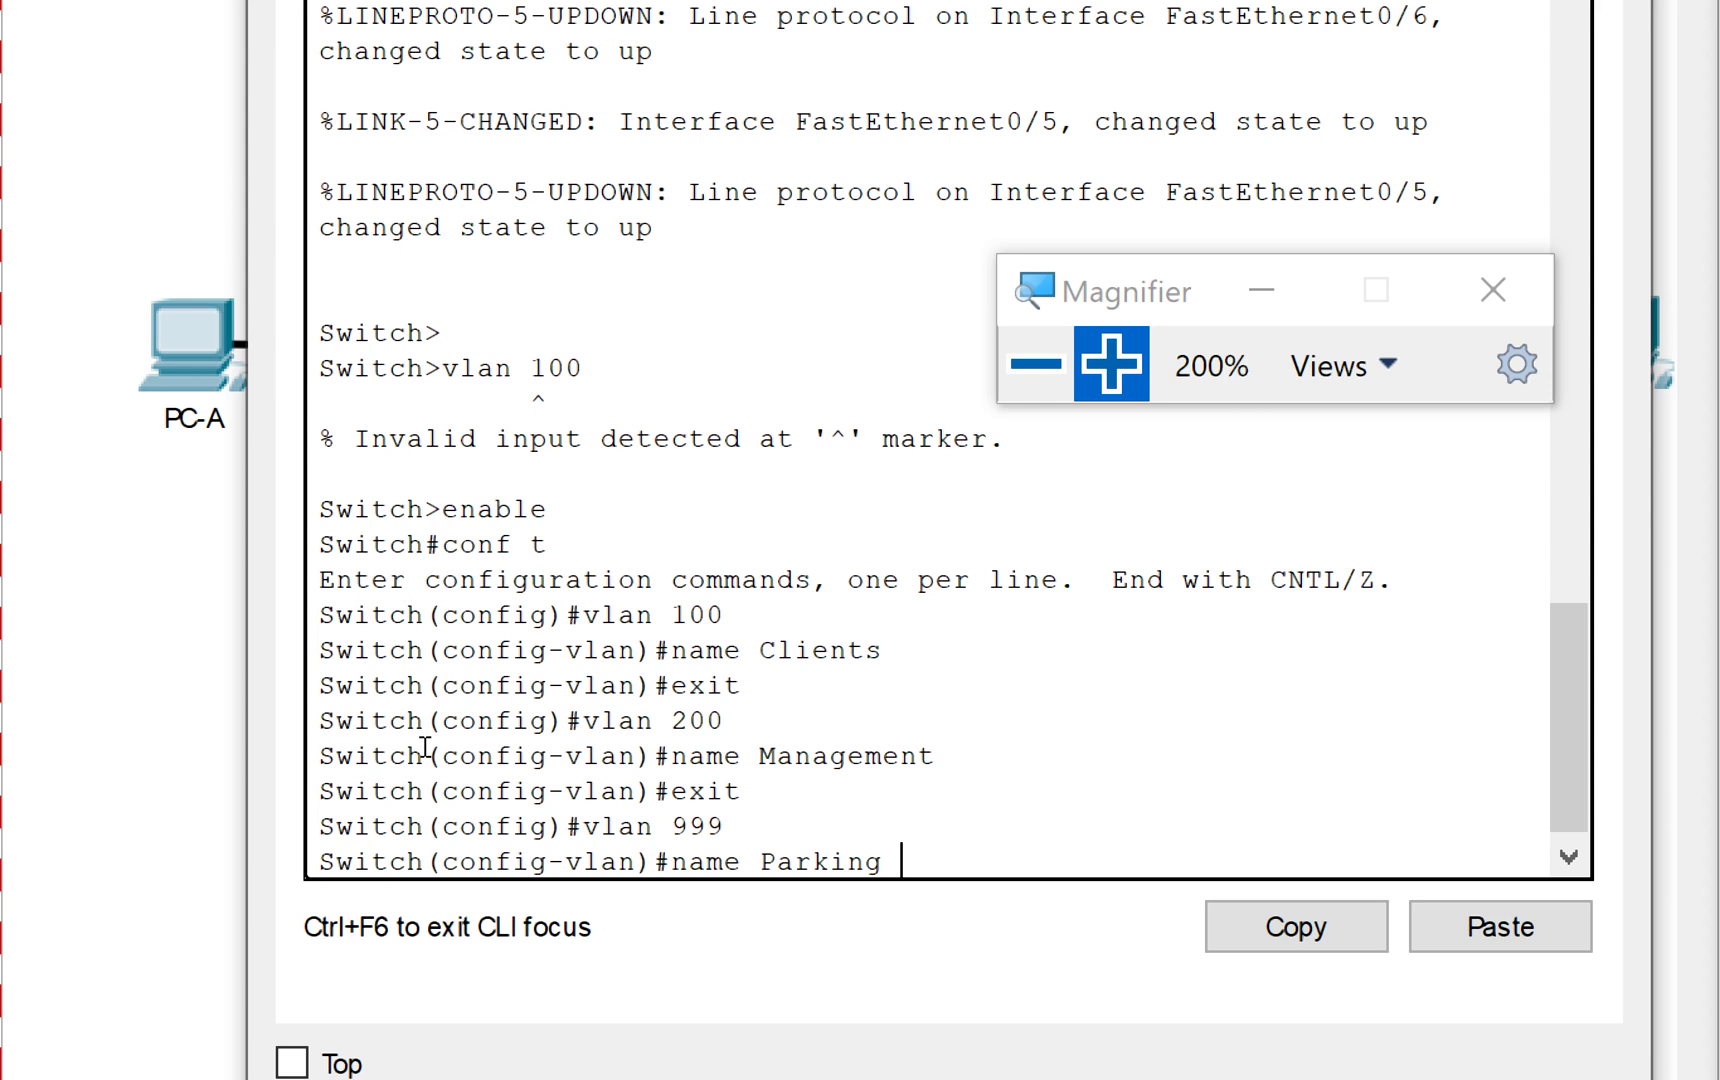
pyautogui.write('Lot')
pyautogui.press('Return')
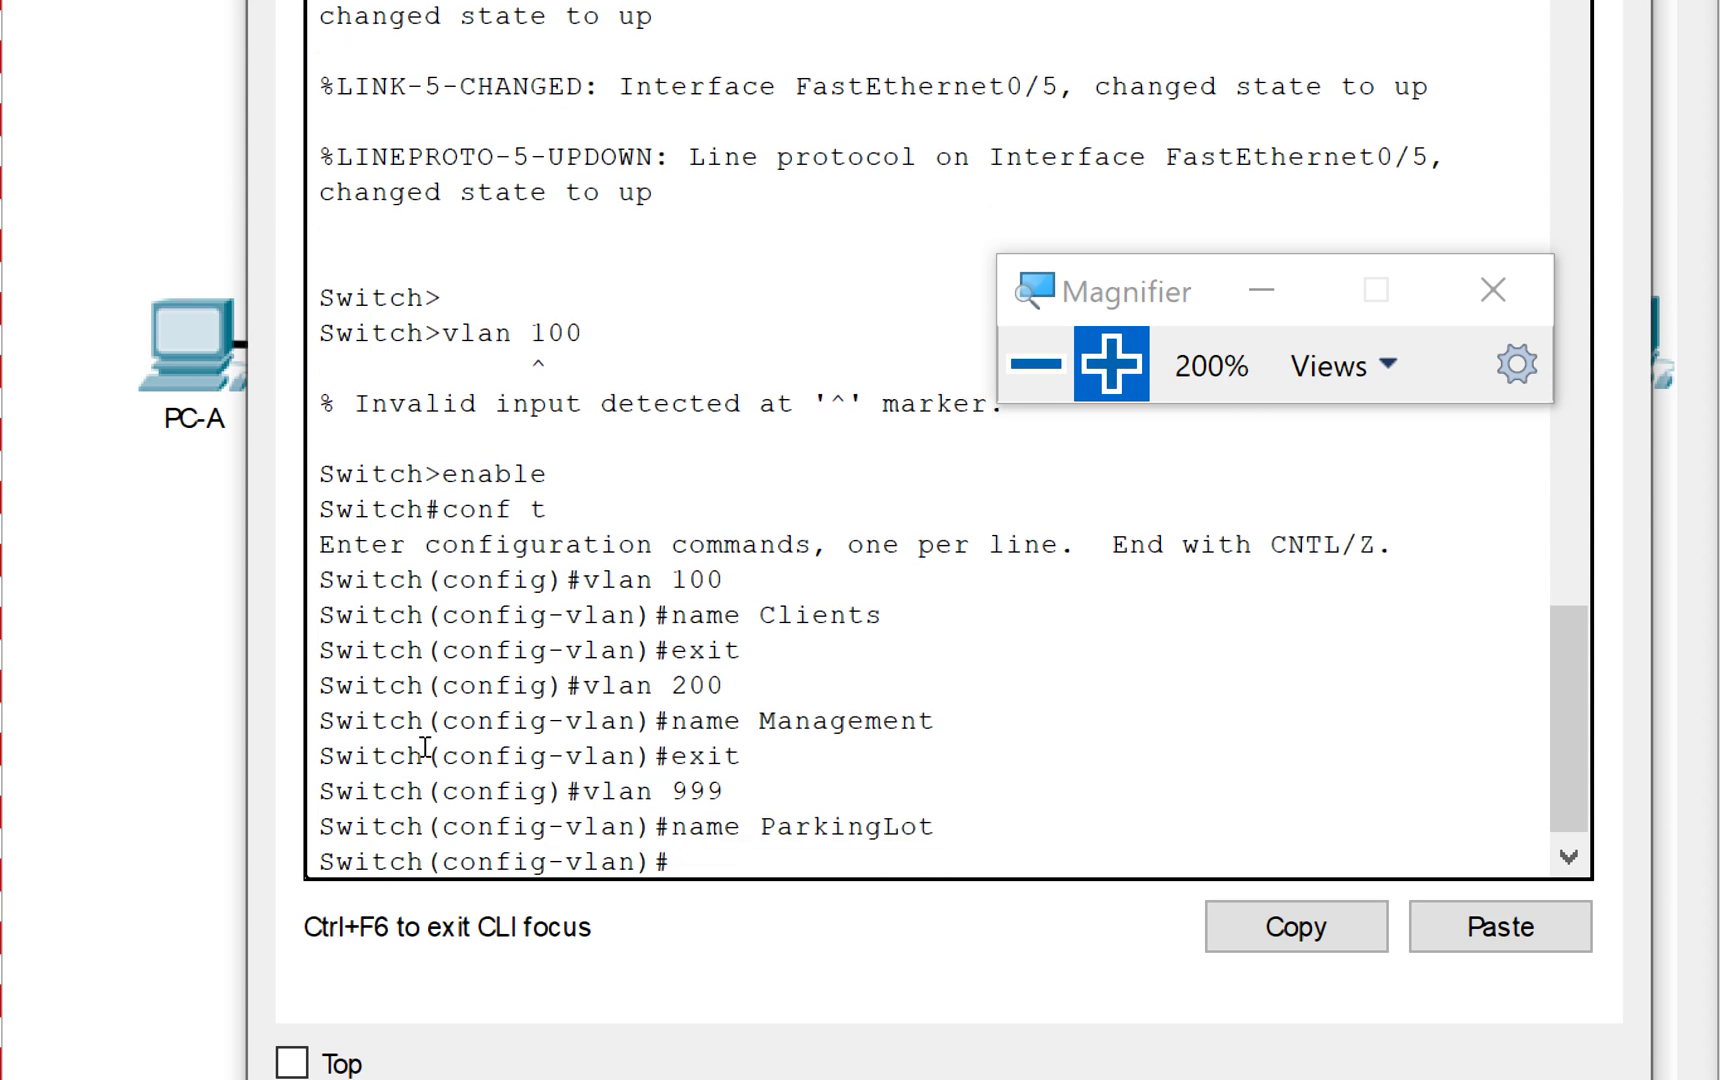
pyautogui.write('exit')
pyautogui.press('Return')
# Create VLAN 1000 on S1 and name it Native.
pyautogui.write('vlan 1900')
pyautogui.press('BackSpace')
pyautogui.press('BackSpace')
pyautogui.press('BackSpace')
pyautogui.write('000')
pyautogui.press('Return')
pyautogui.write('name Native')
pyautogui.press('Return')
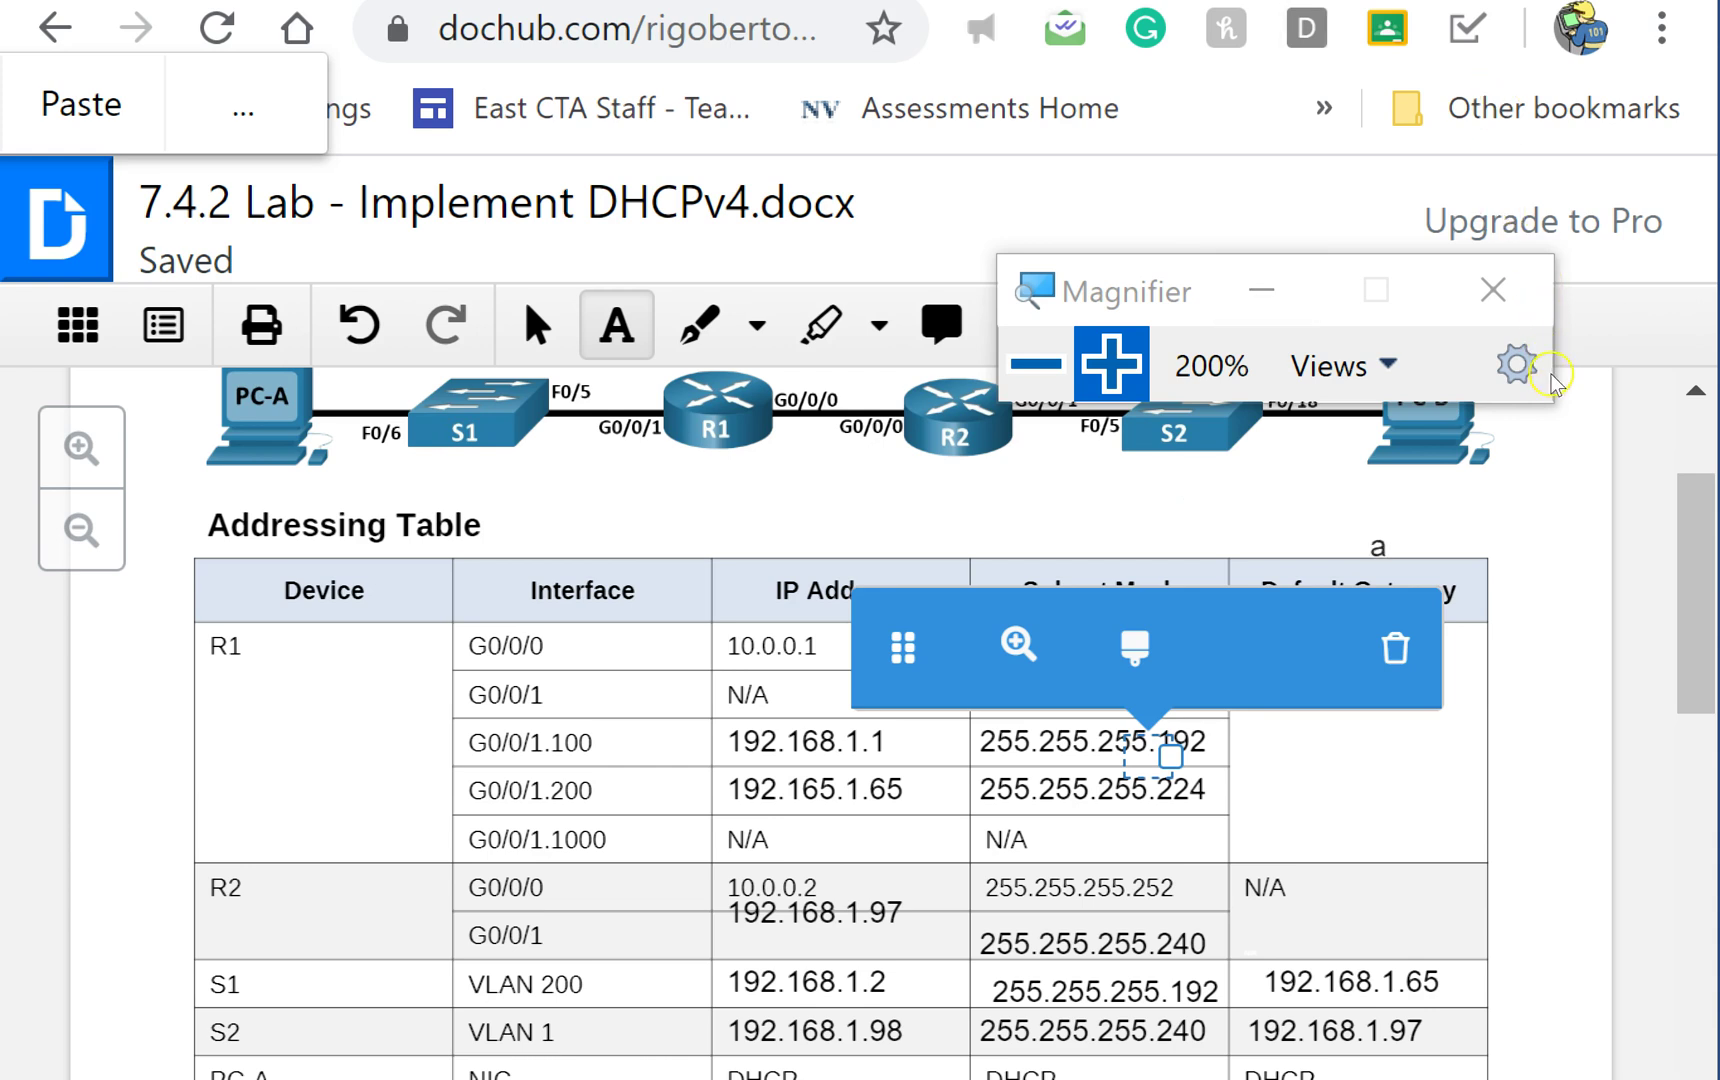
# Delete the stray empty text box from the lab document's addressing table in DocHub and set the screen magnification to 100%.
pyautogui.click(1395, 647)
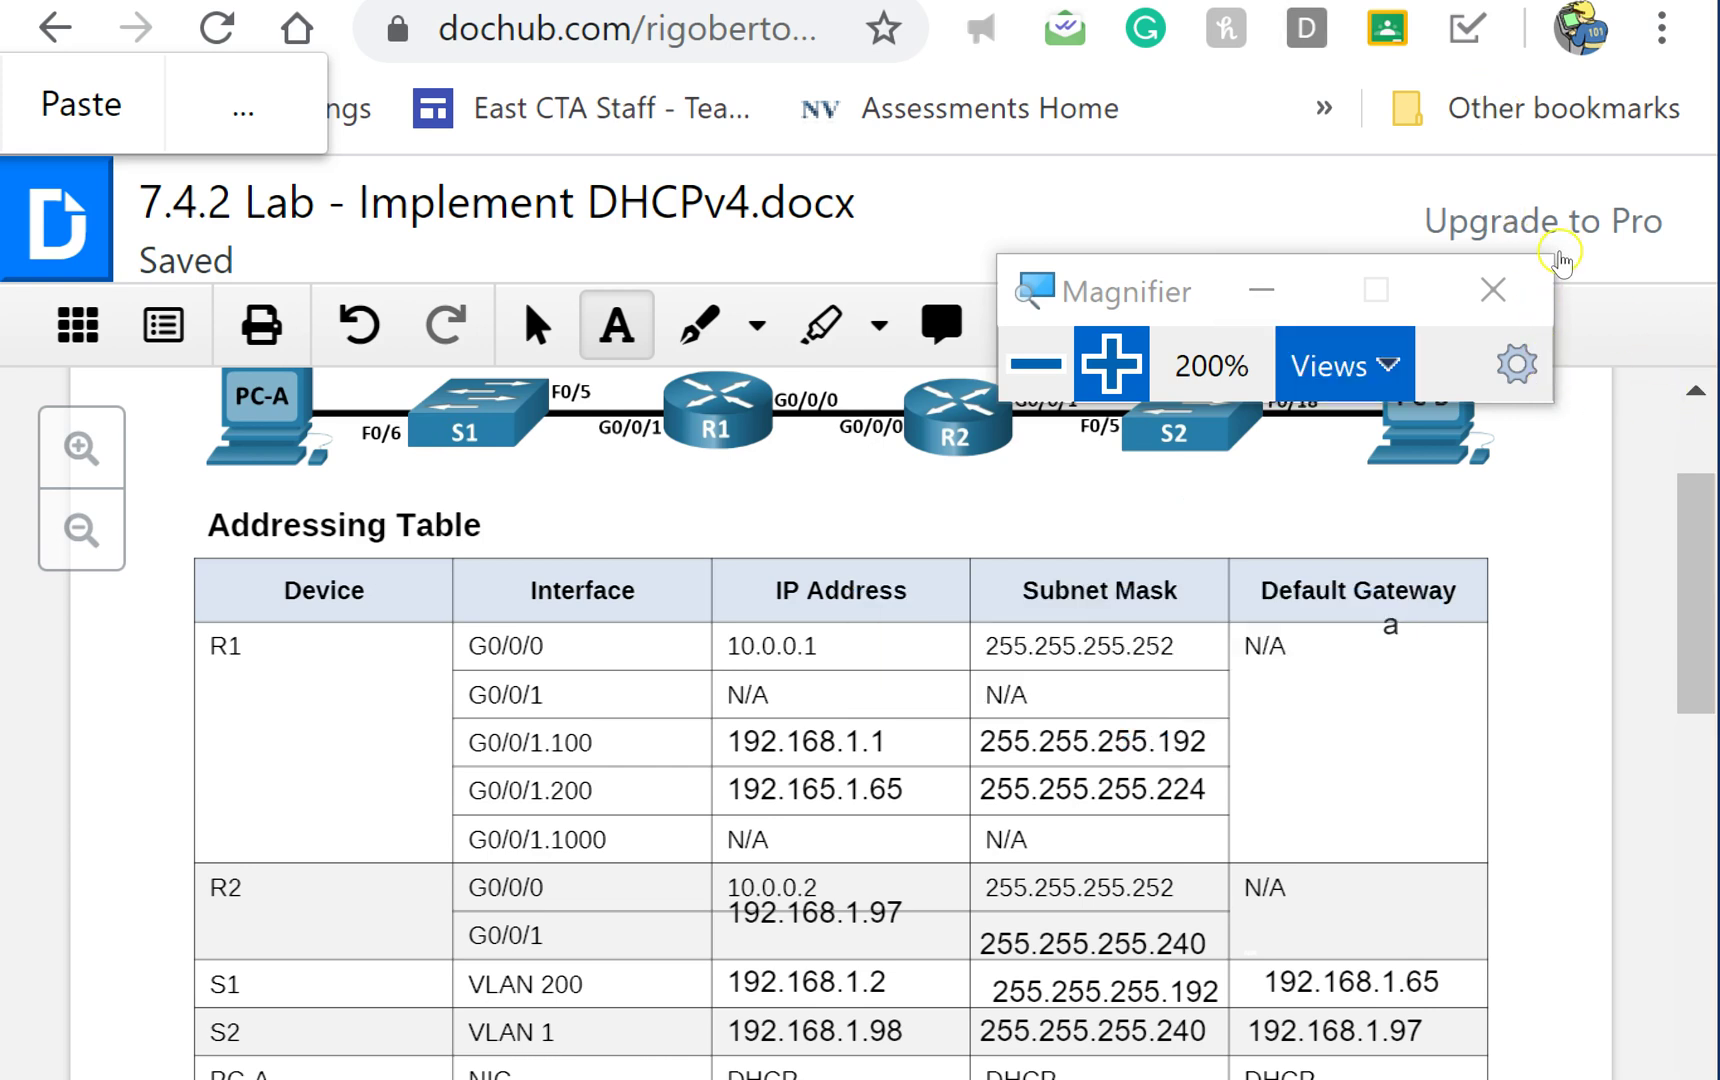
pyautogui.press('super+minus')
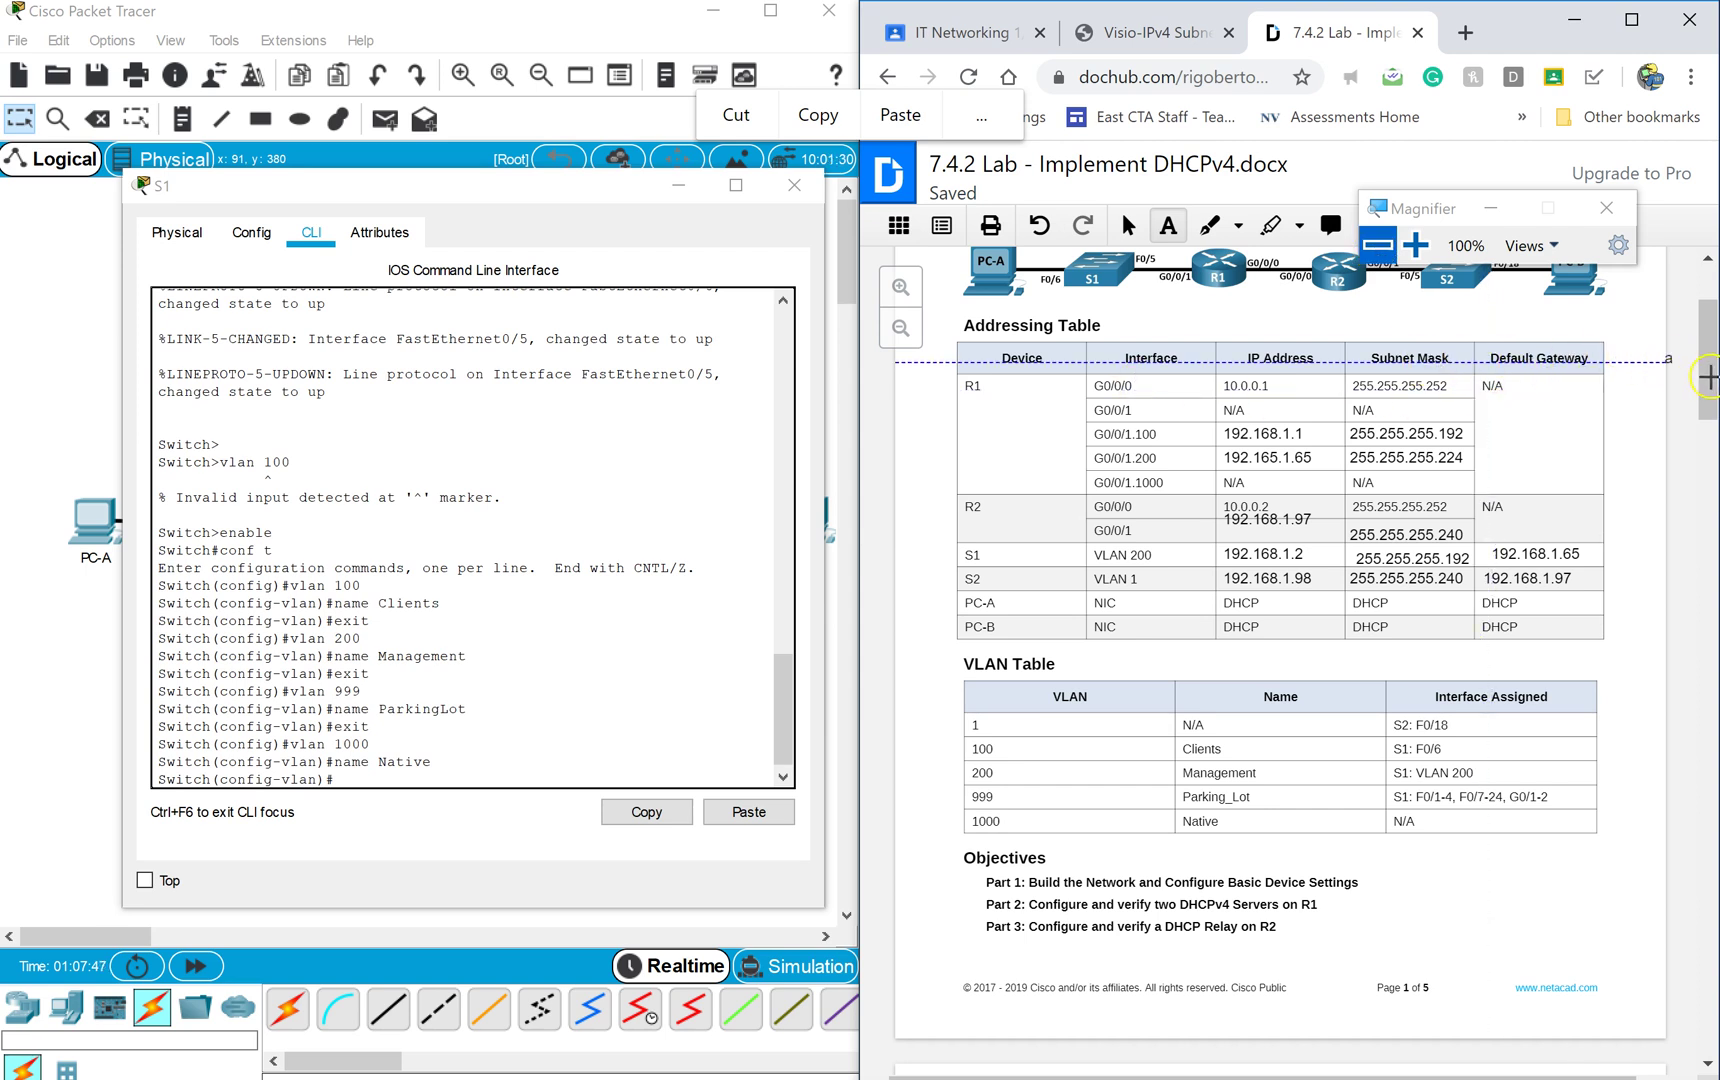
# Review the Step 7 VLAN instructions, the addressing table entry for S1 VLAN 200, and the Step 1 subnet notes.
pyautogui.moveTo(1708, 381); pyautogui.dragTo(1684, 805)
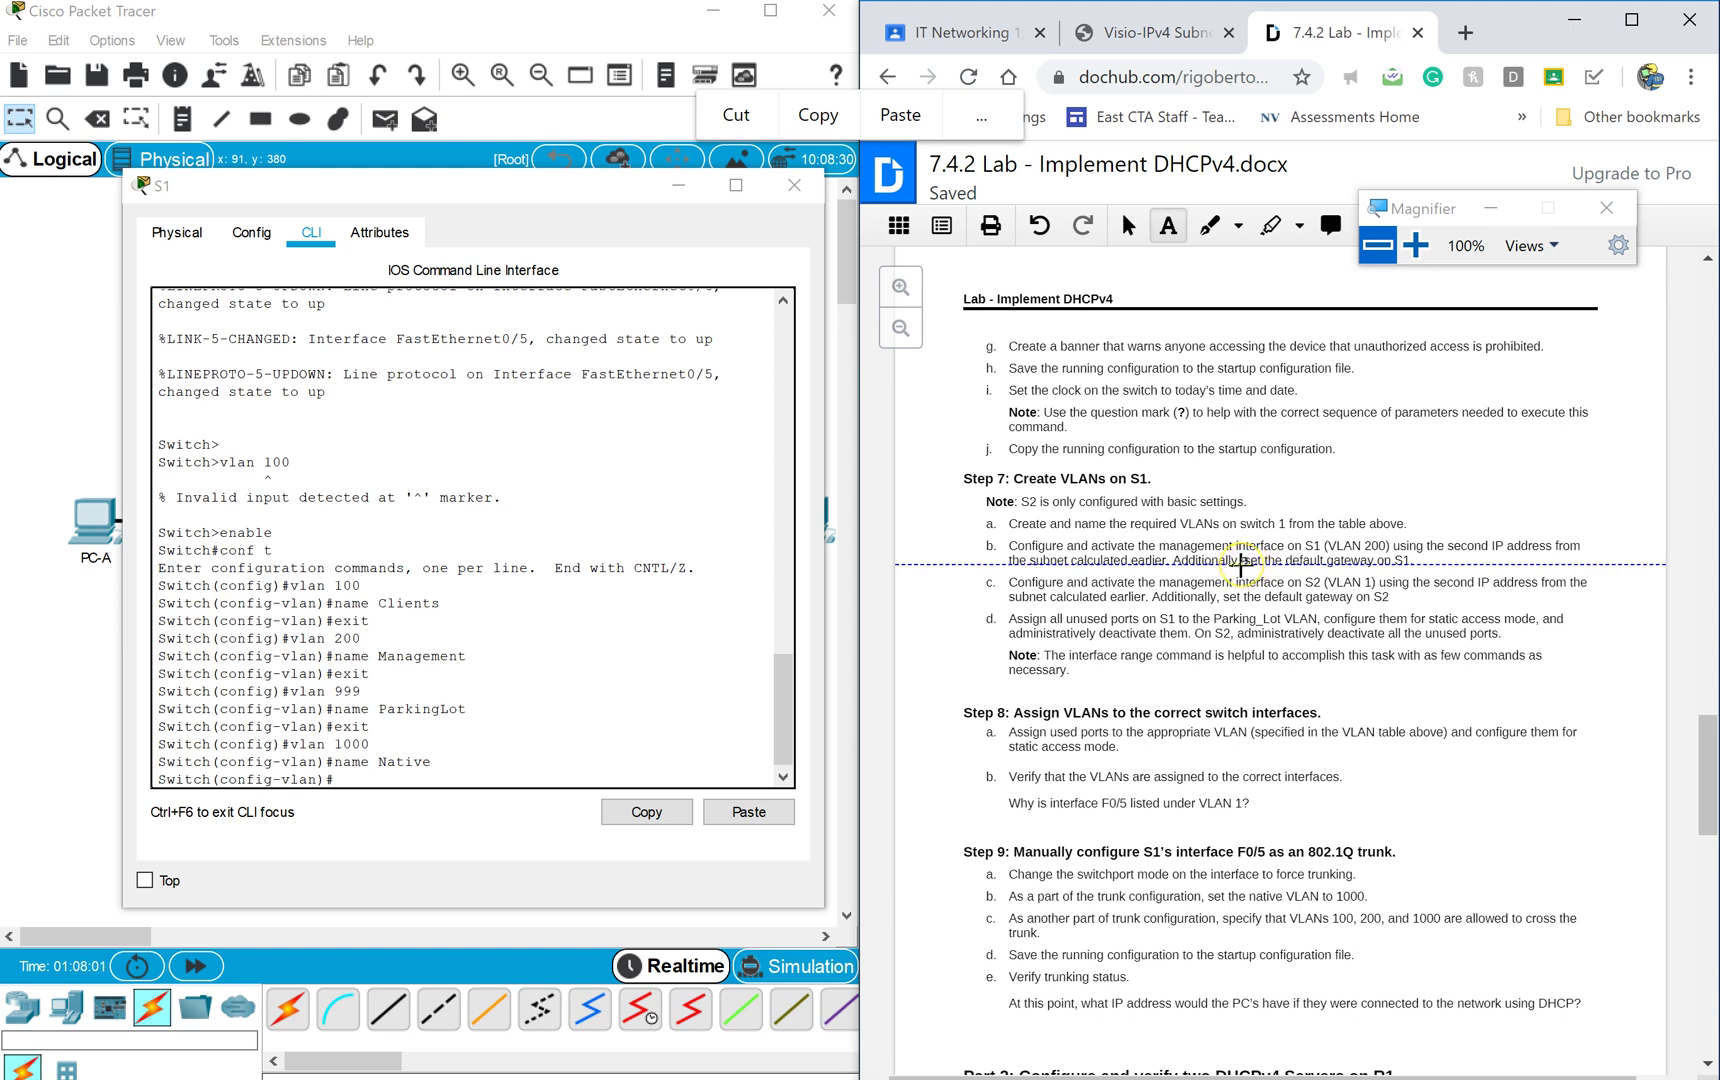
pyautogui.click(1290, 560)
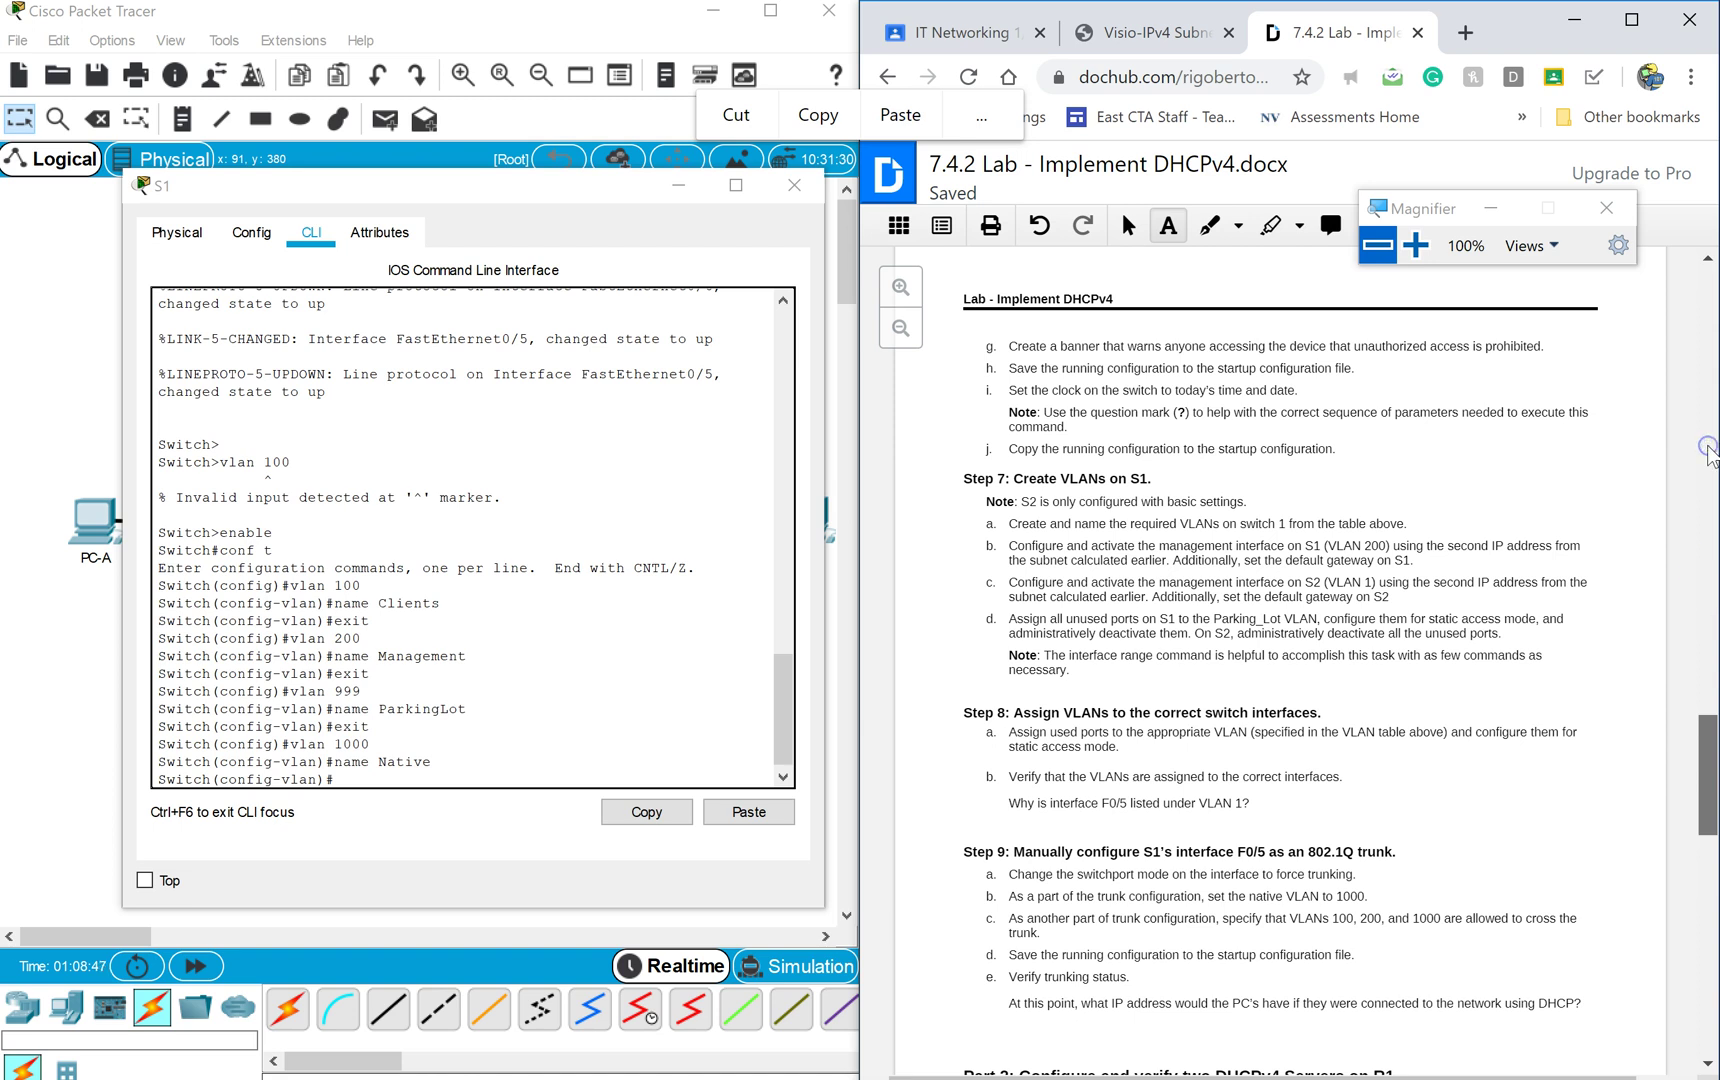
pyautogui.click(1708, 448)
pyautogui.moveTo(1710, 445); pyautogui.dragTo(1712, 378)
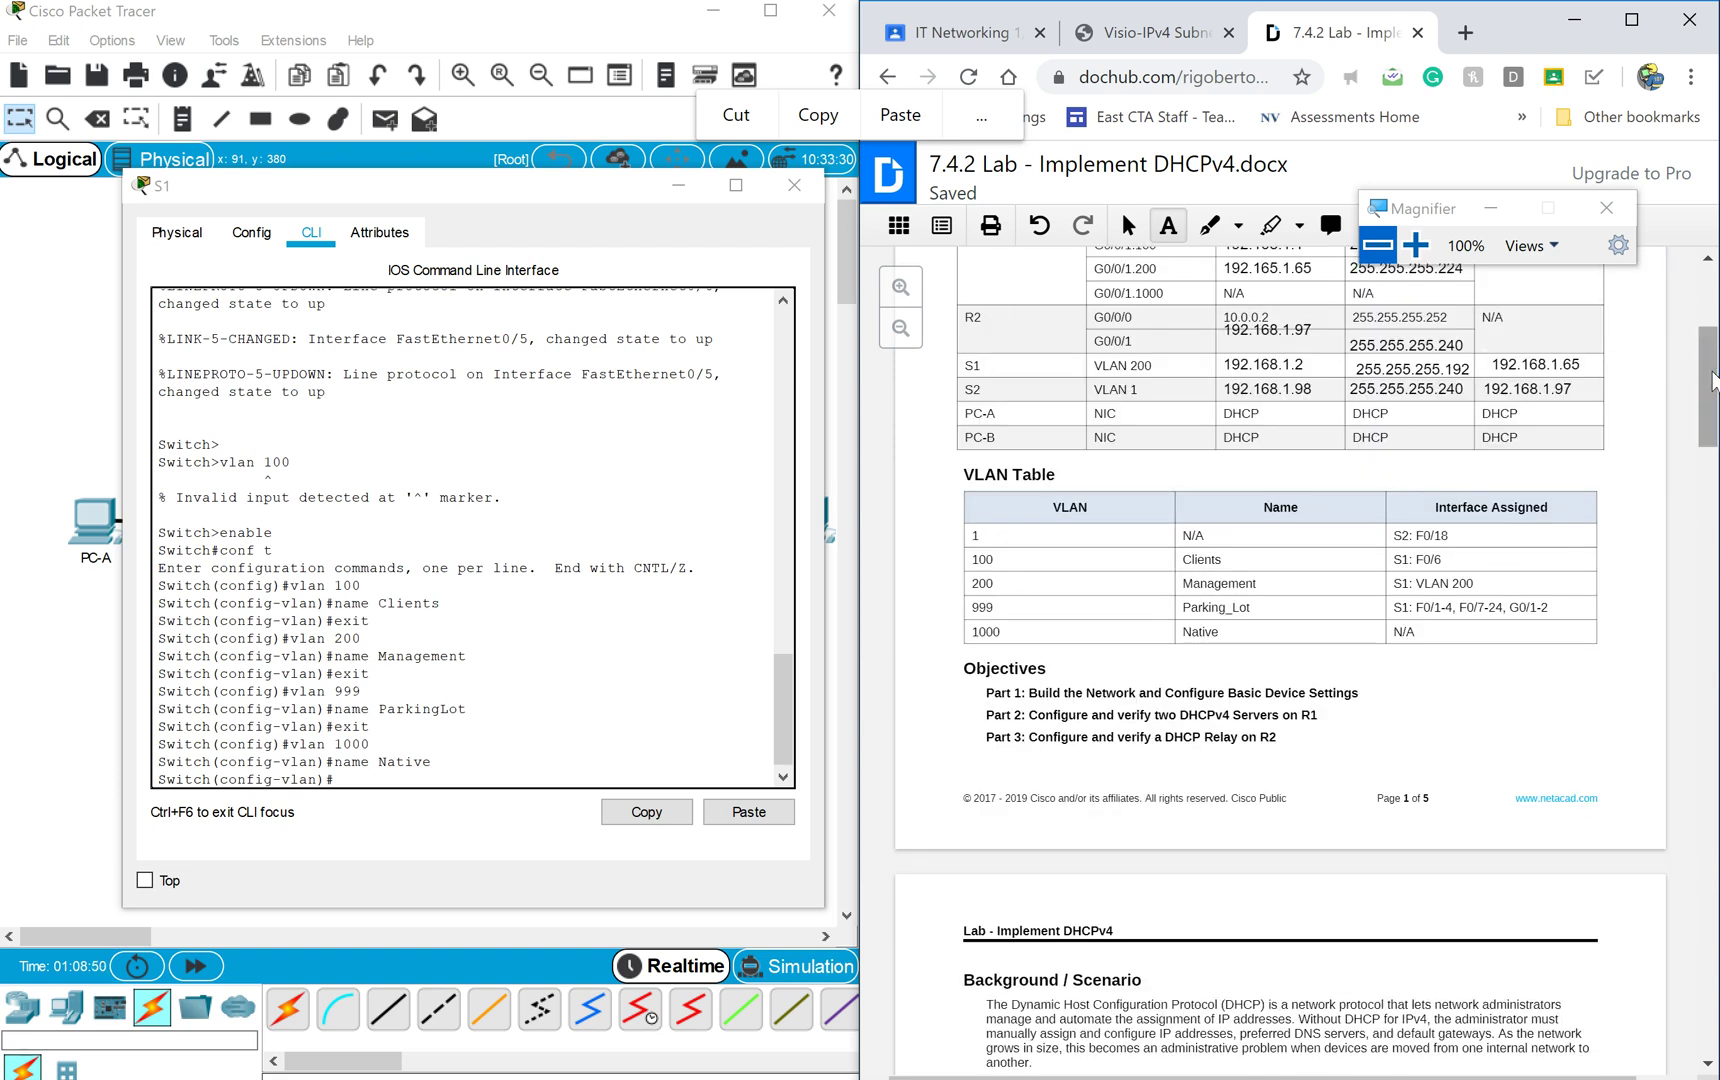
pyautogui.click(1235, 360)
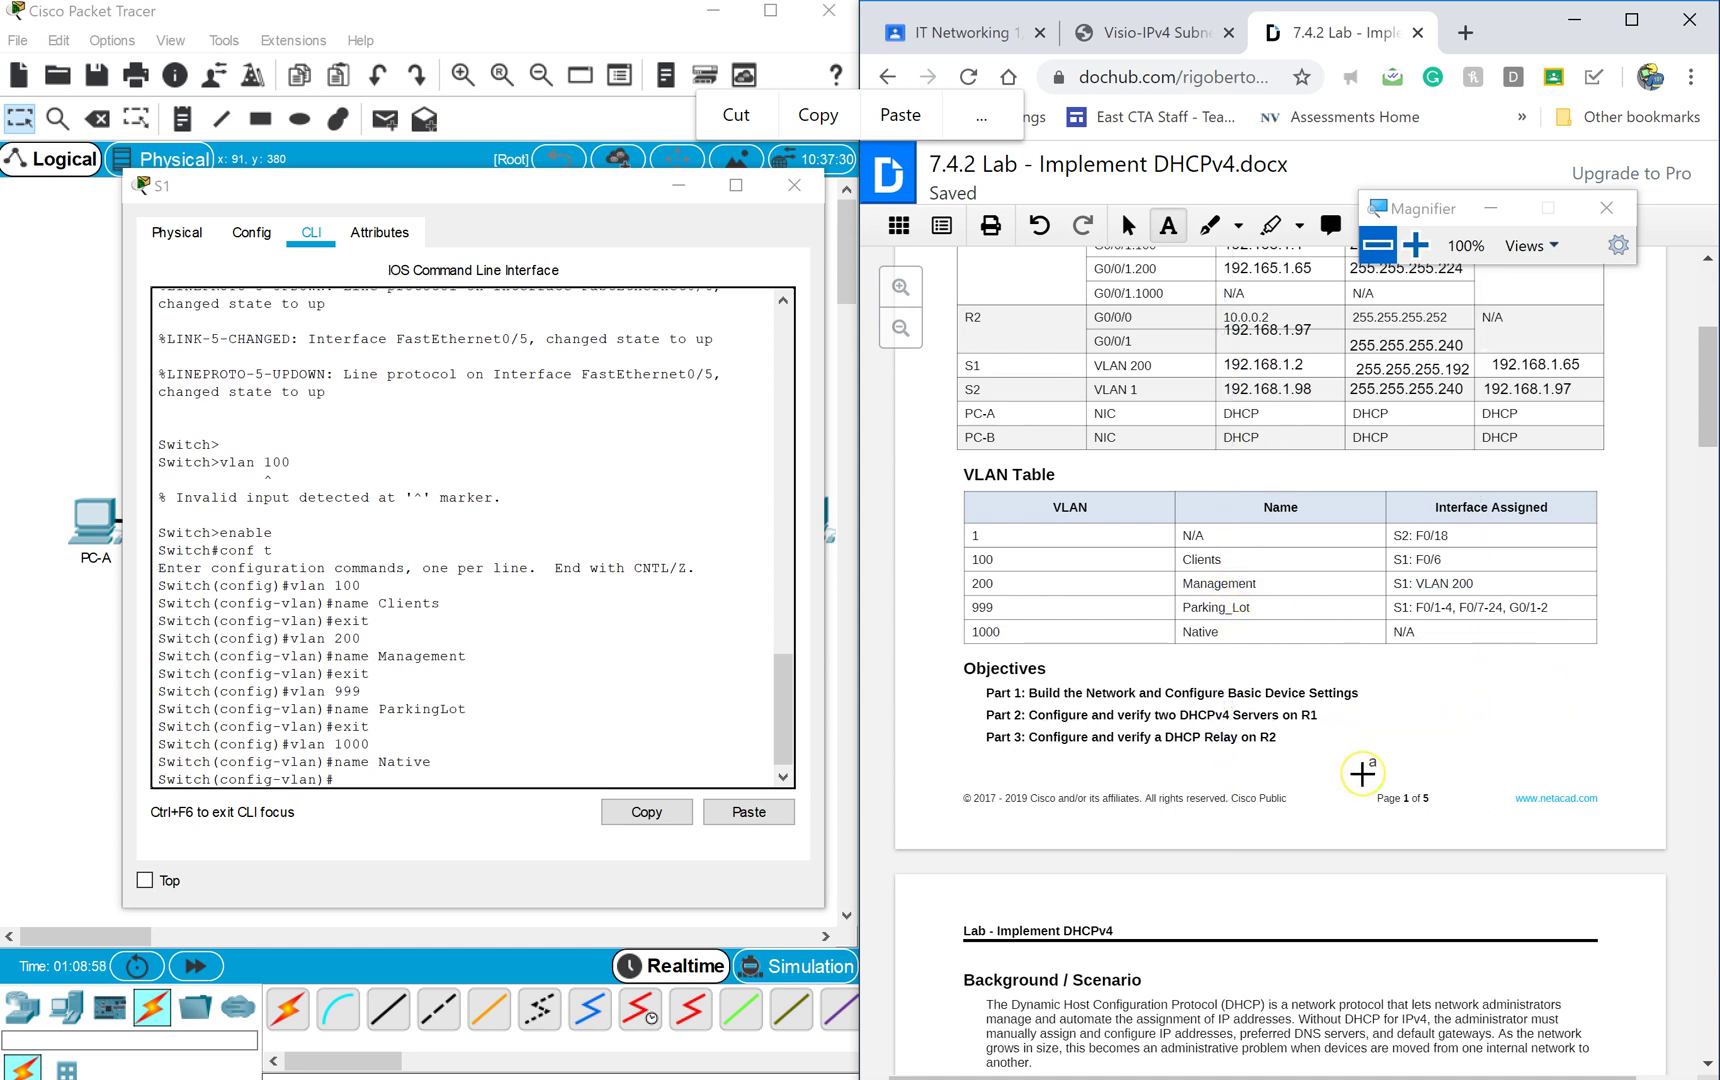
pyautogui.scroll(-1, 1362, 773)
pyautogui.scroll(-10, 1362, 773)
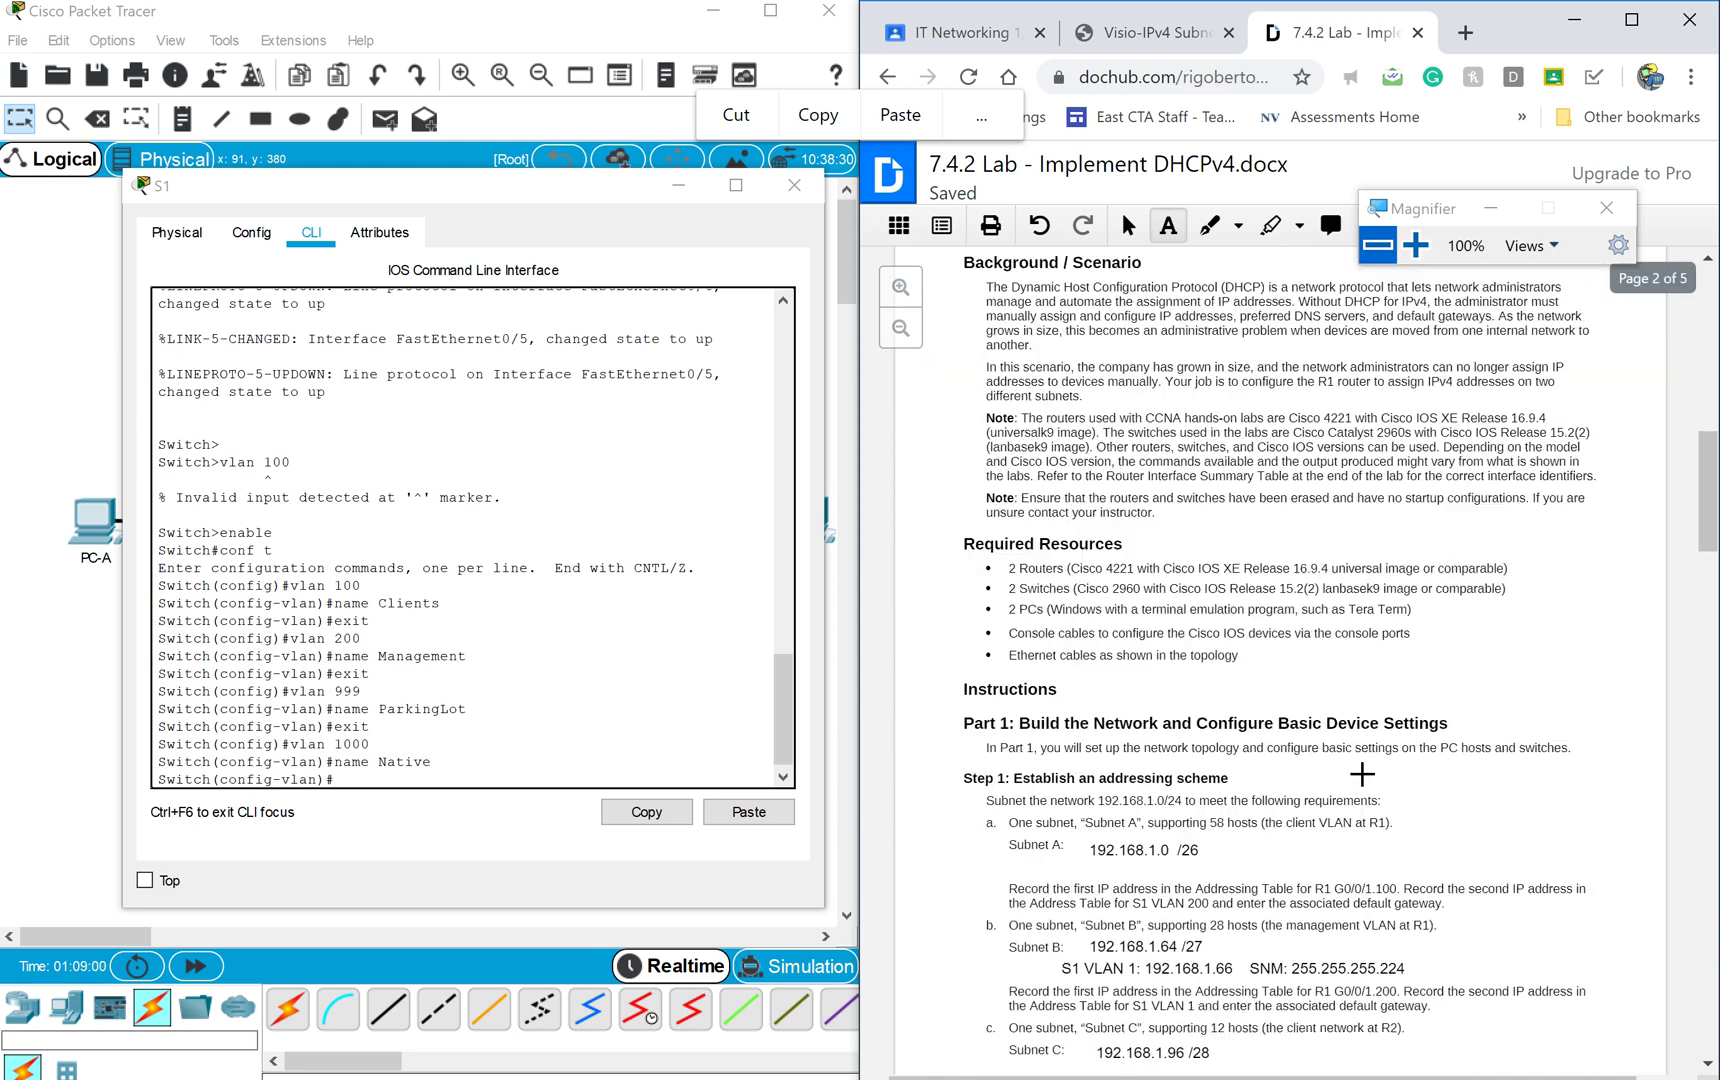
pyautogui.scroll(-1, 1362, 773)
# Change the IP address in the S1 VLAN 1 note under Subnet B to 192.168.1.2.
pyautogui.click(1118, 790)
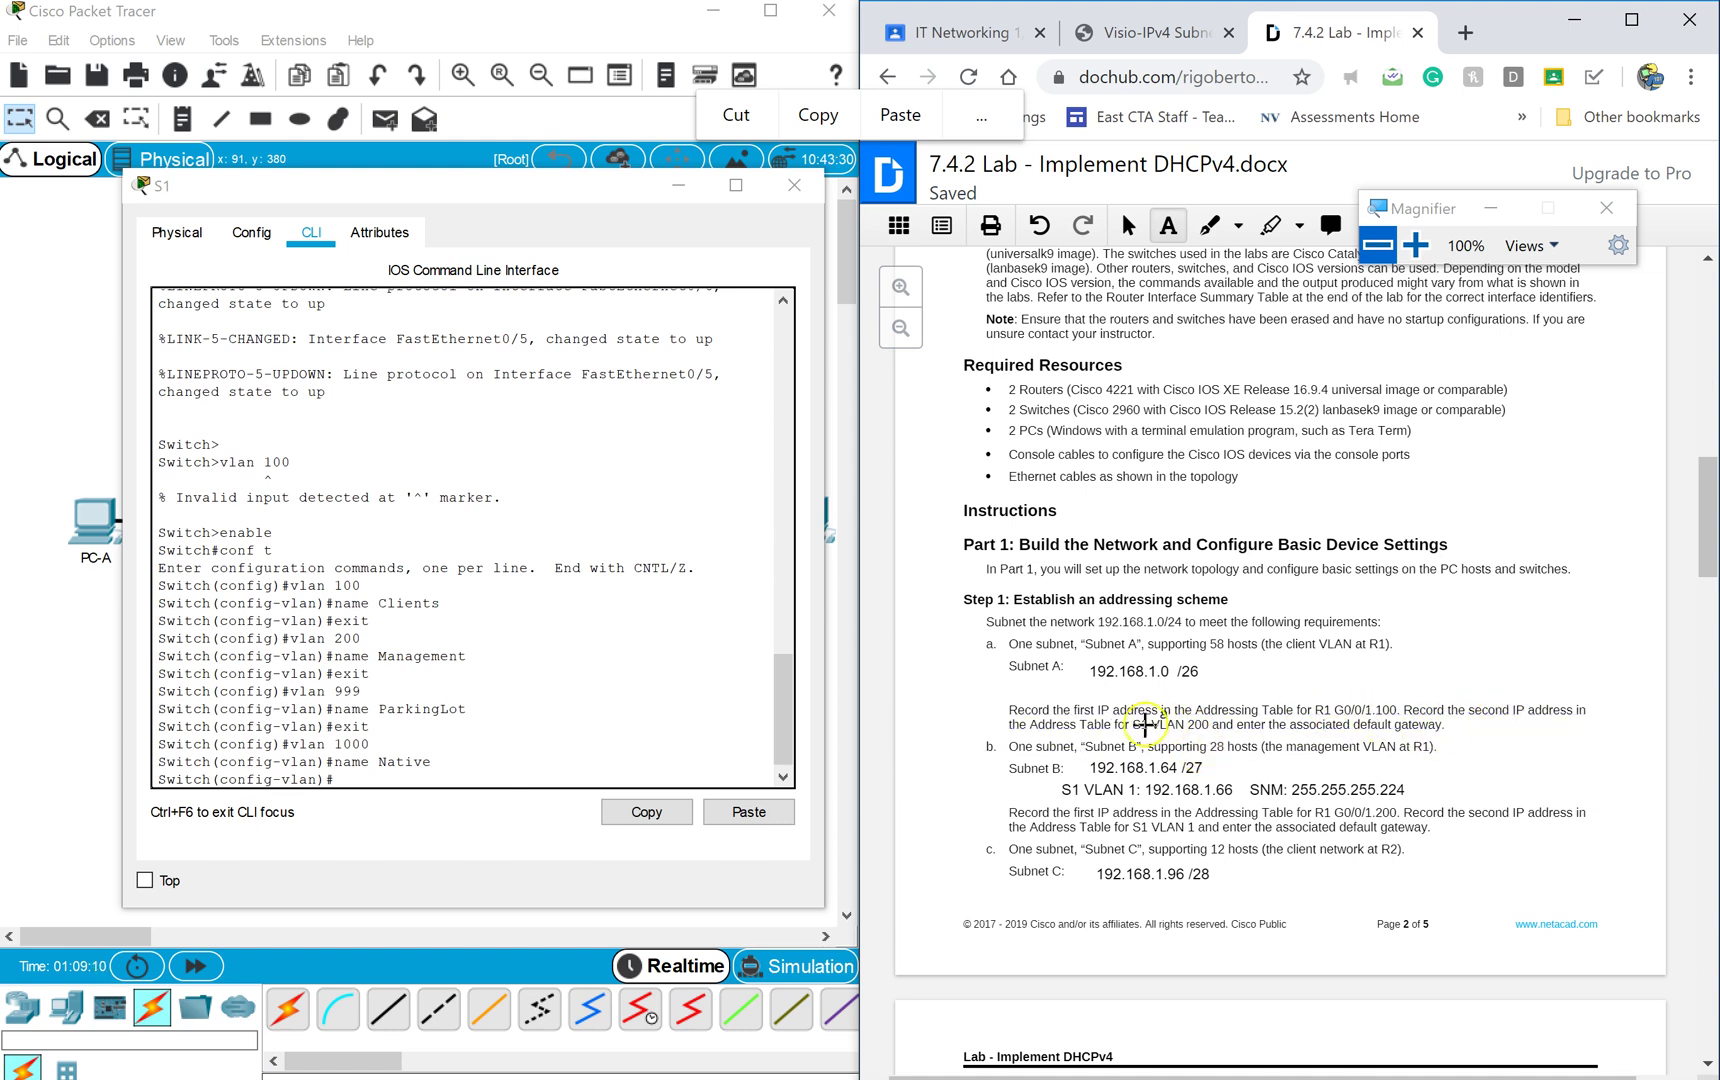
pyautogui.click(1205, 790)
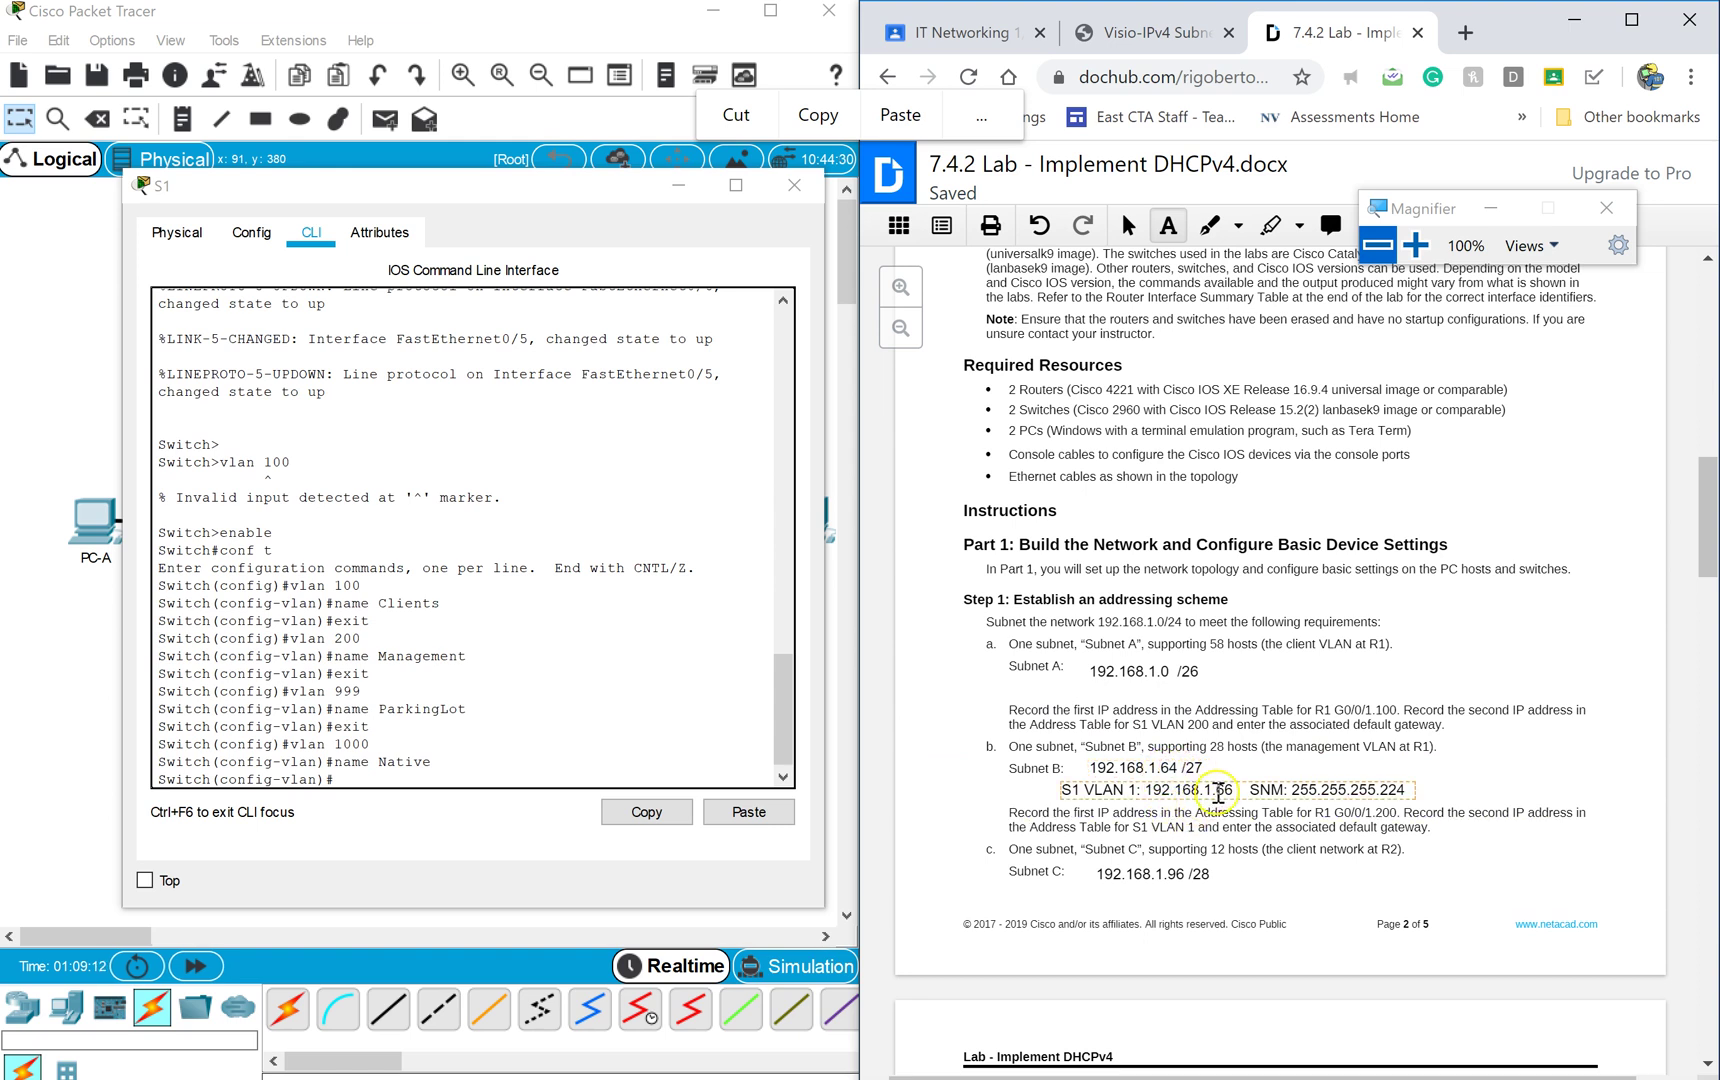
pyautogui.click(1234, 791)
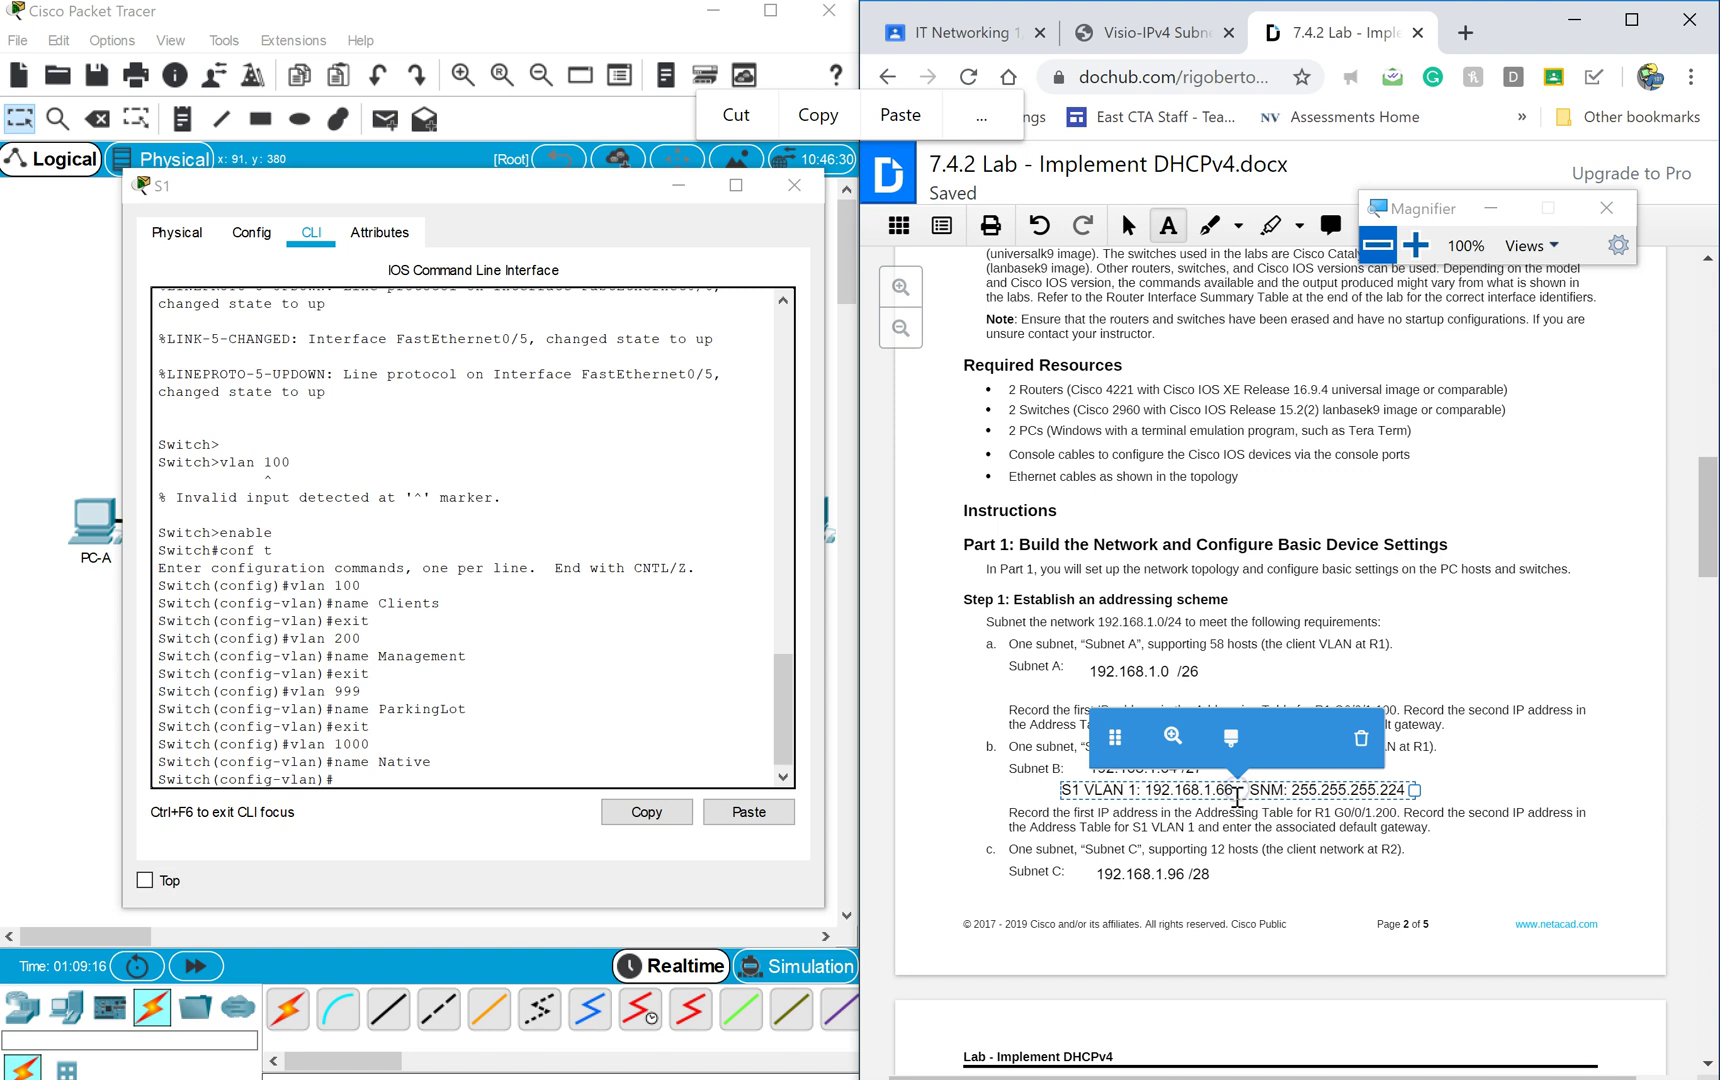
pyautogui.click(1290, 858)
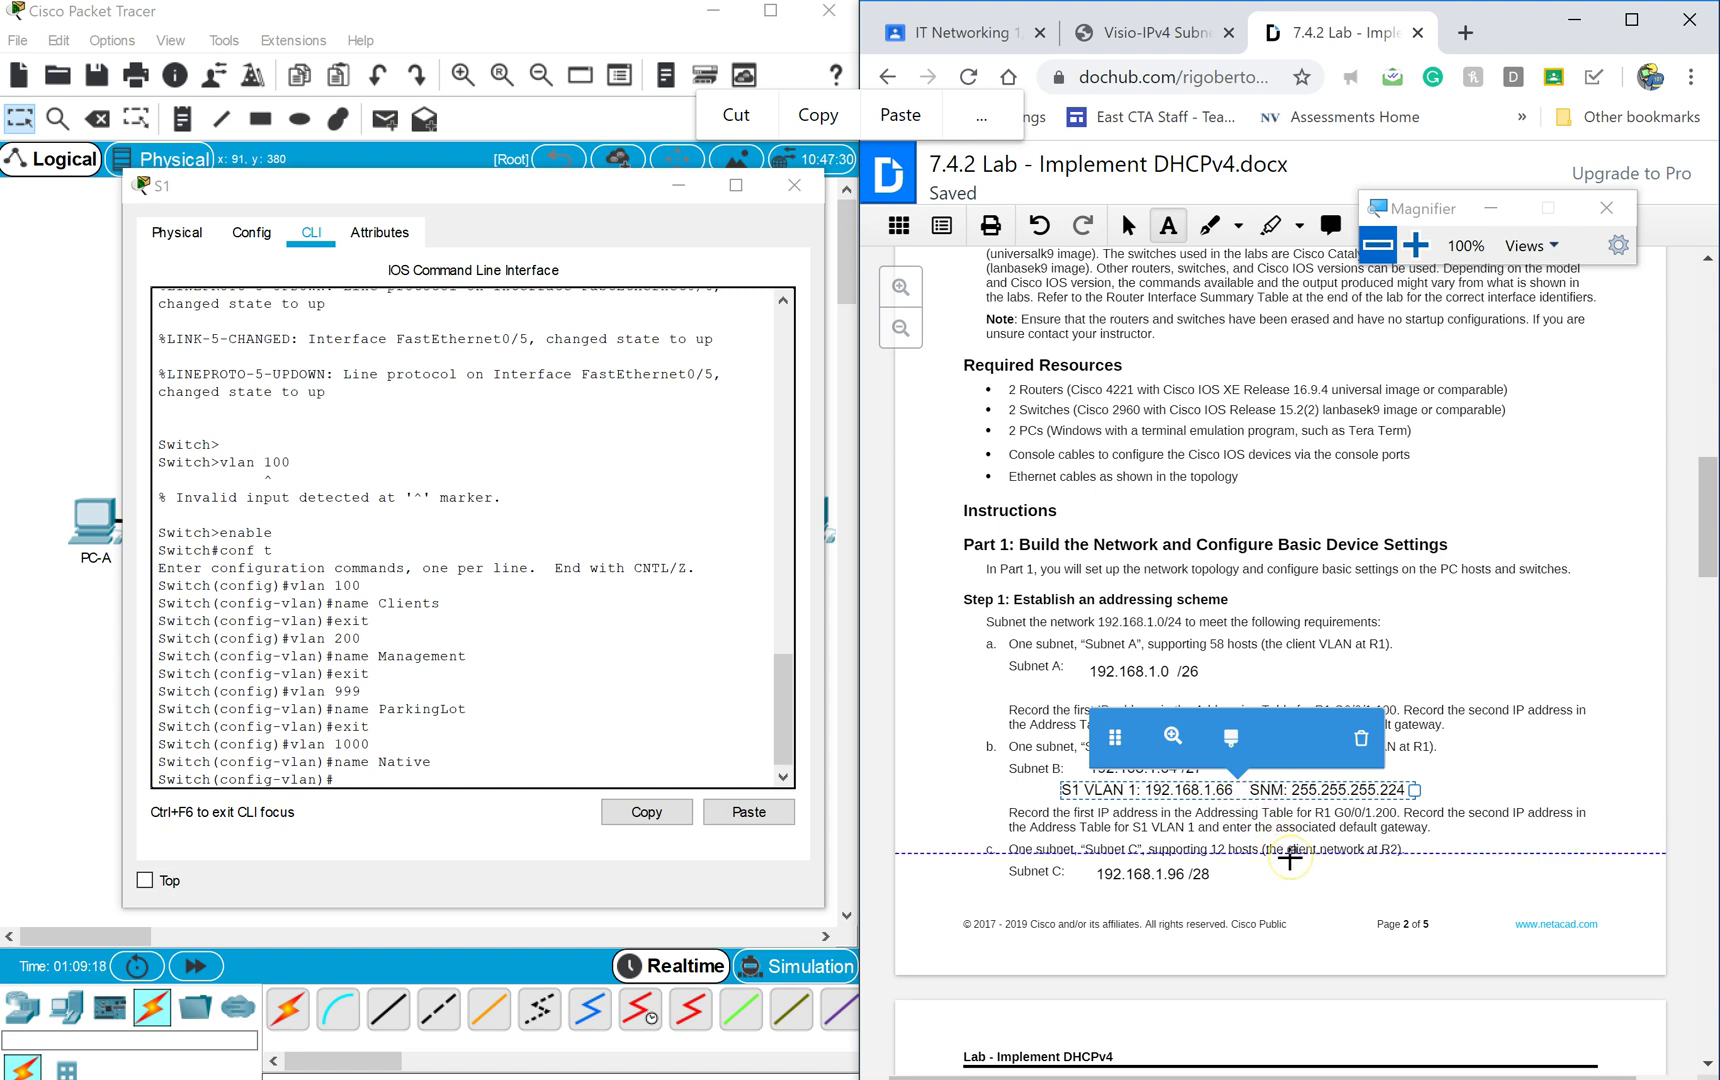
pyautogui.press('BackSpace')
pyautogui.press('BackSpace')
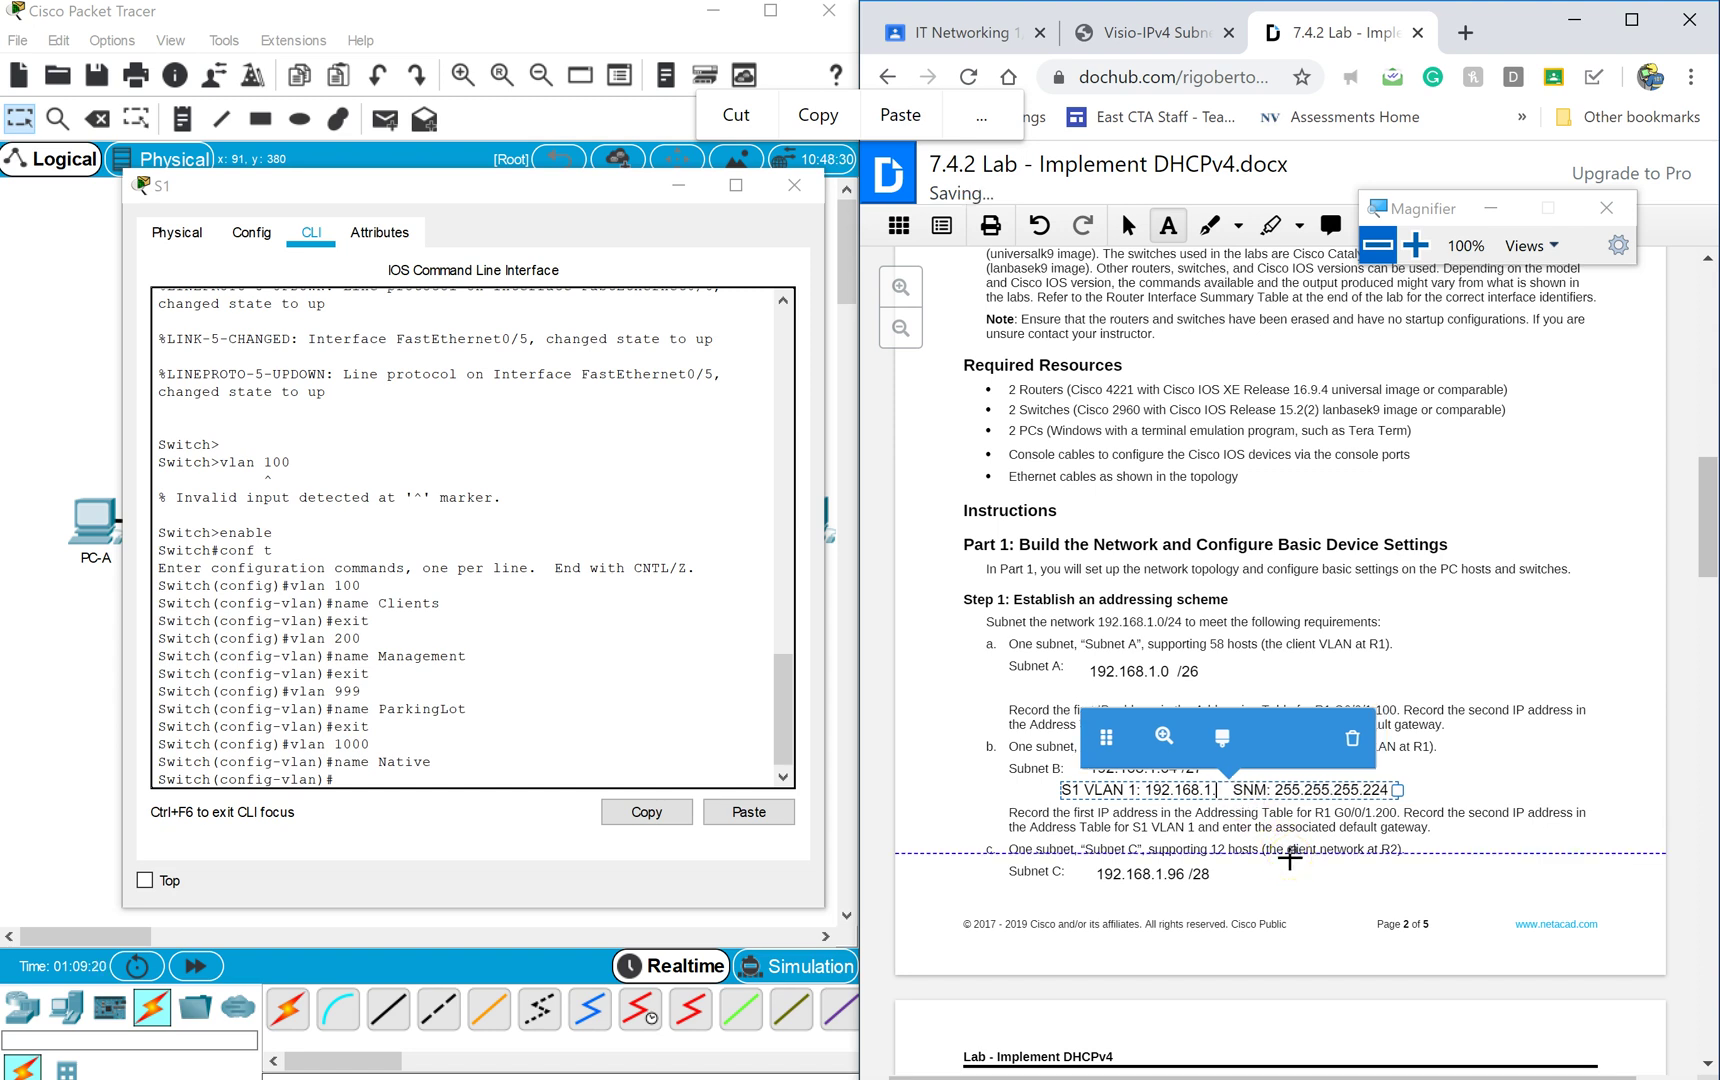
pyautogui.write('2')
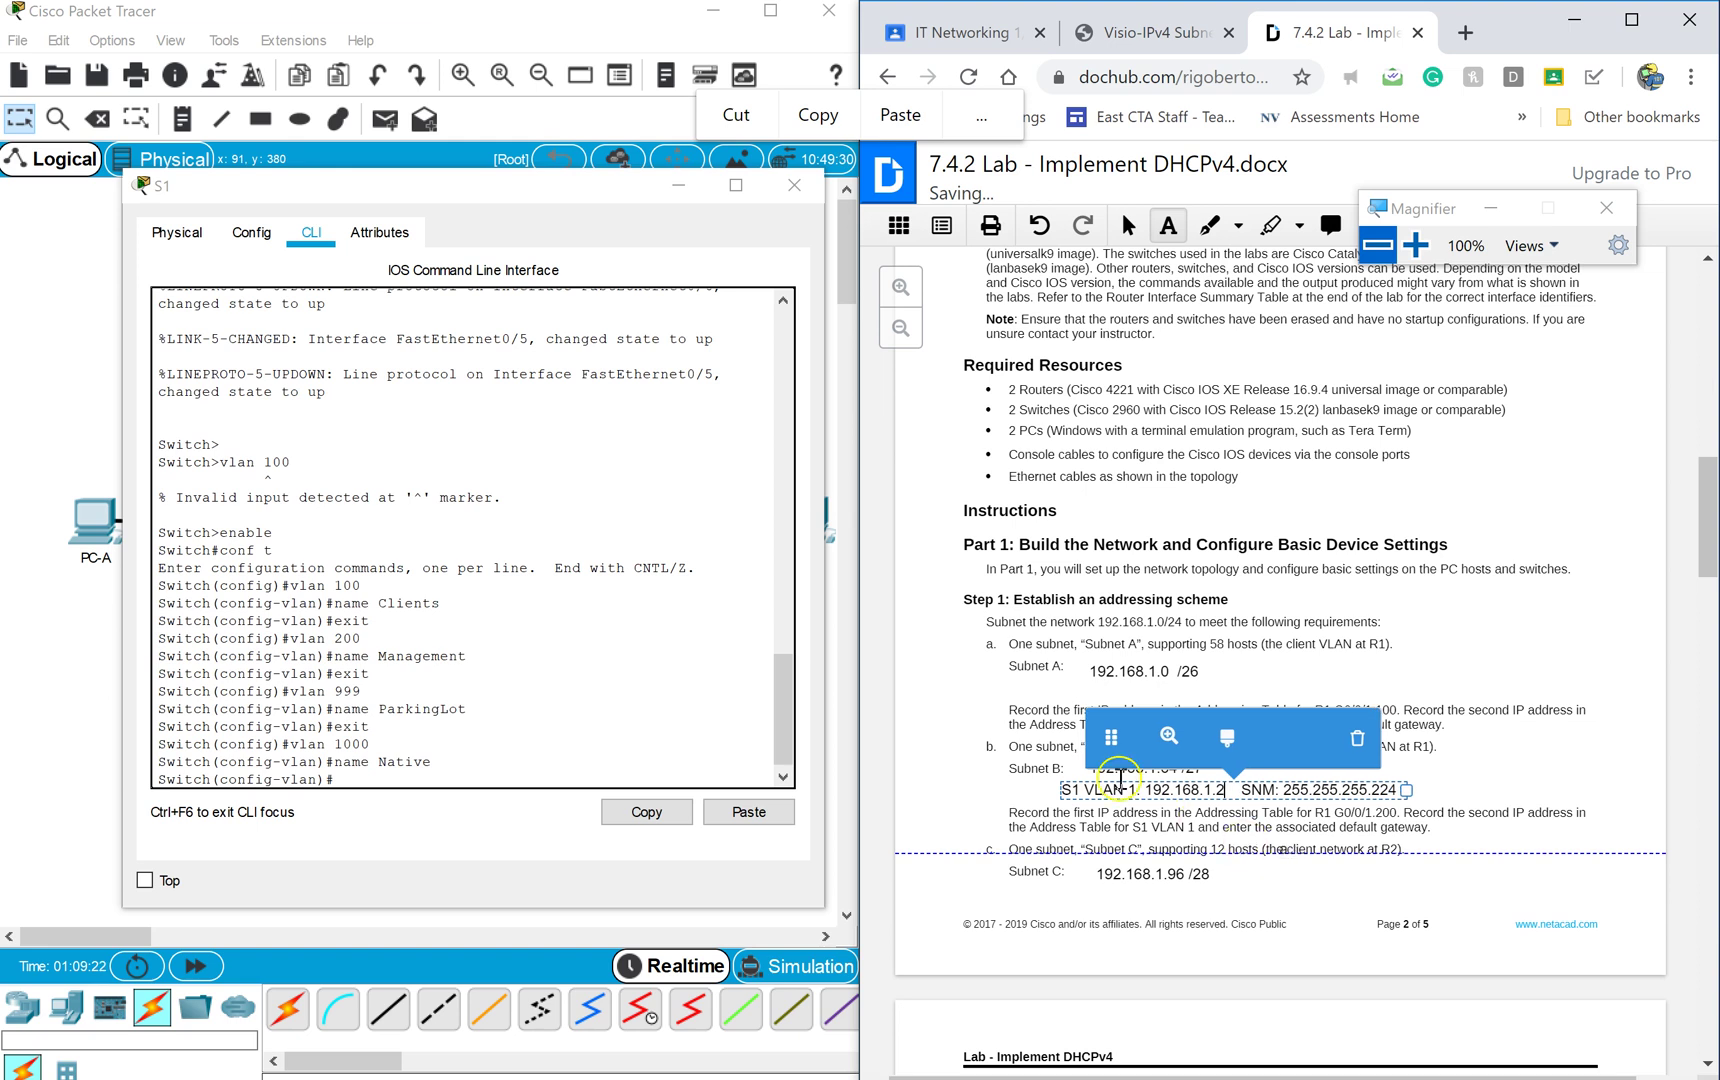
# In the Packet Tracer CLI of S1, leave VLAN configuration mode and enter interface configuration for VLAN 200.
pyautogui.click(721, 767)
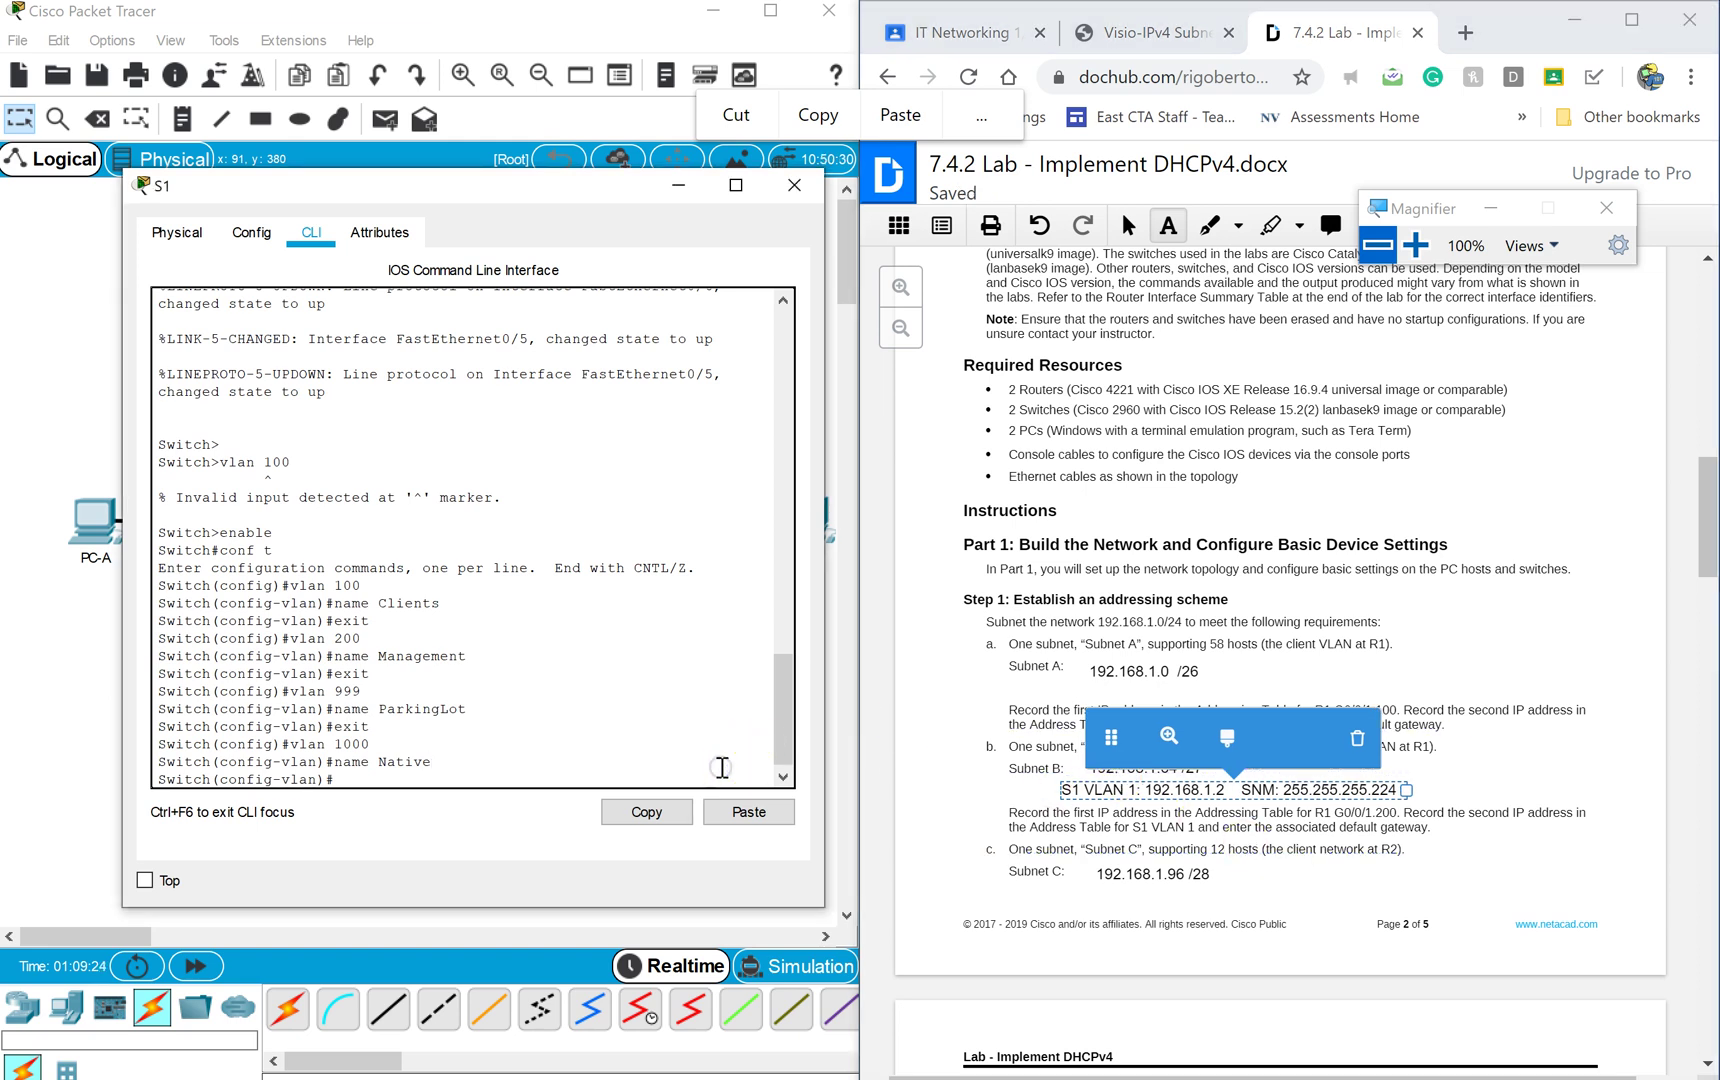
pyautogui.press('Return')
pyautogui.press('Return')
pyautogui.press('Return')
pyautogui.write('exit')
pyautogui.press('Return')
pyautogui.press('Return')
pyautogui.press('Return')
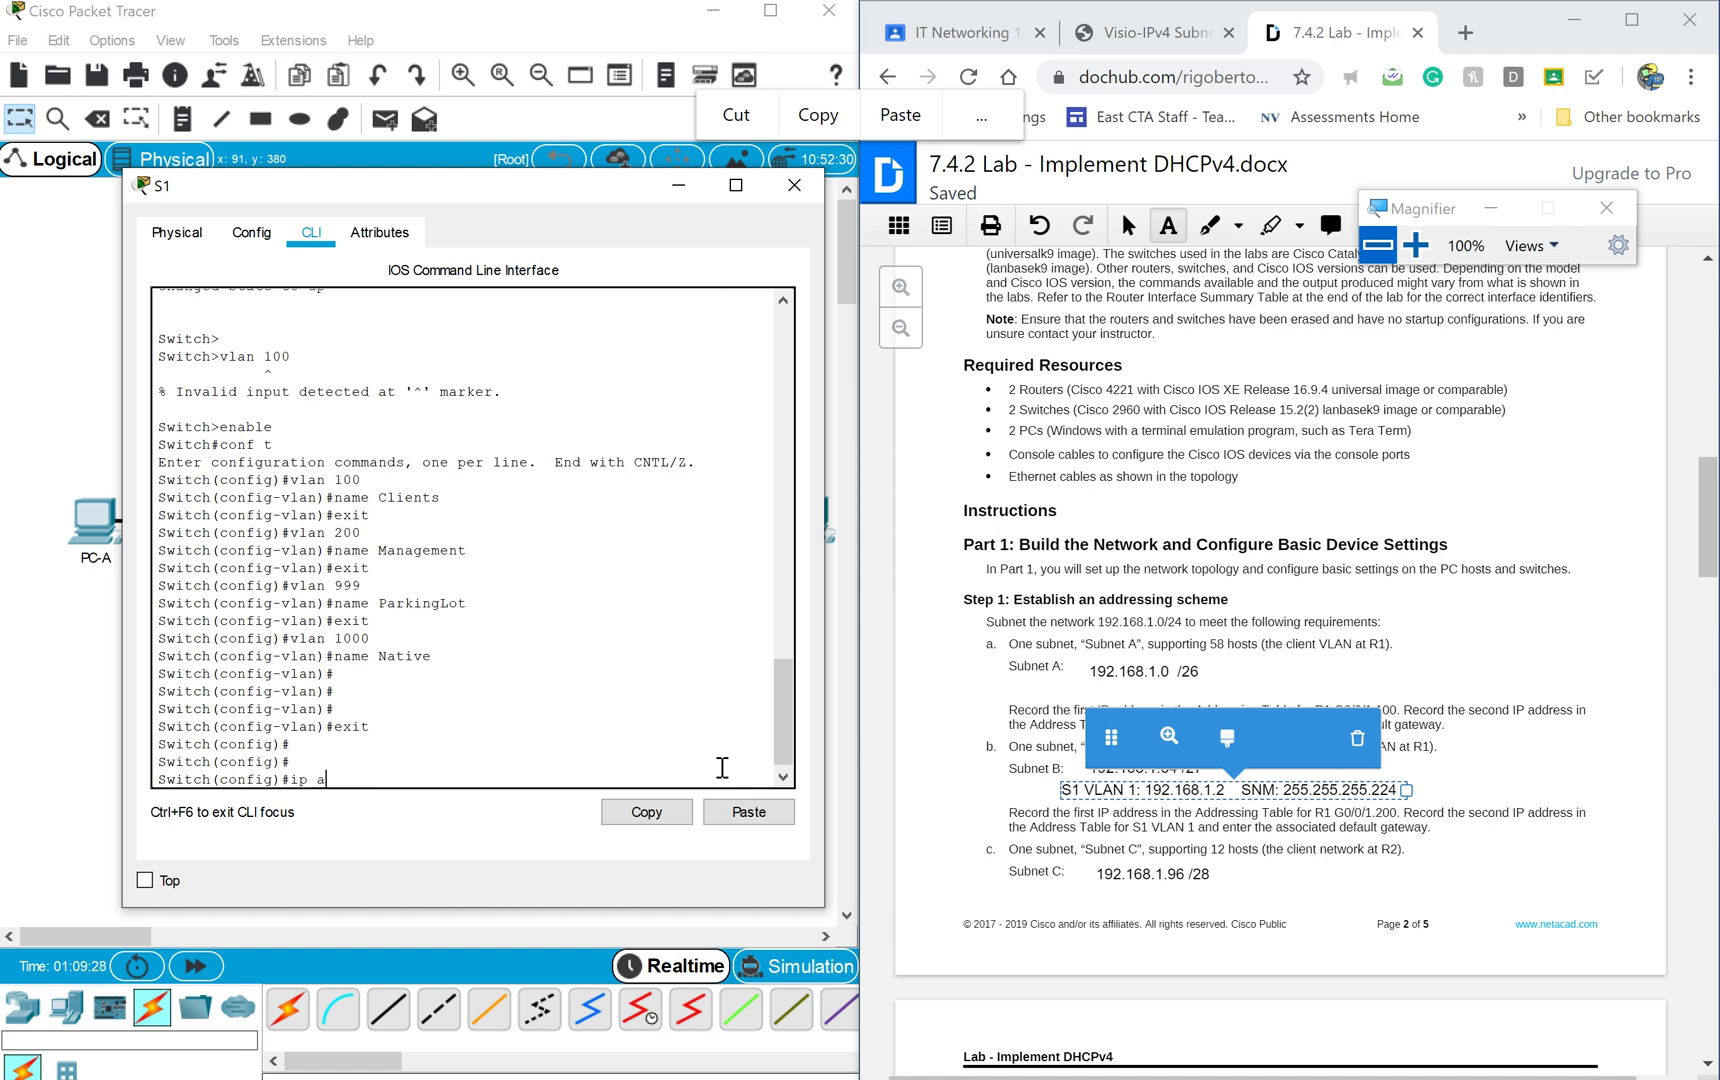
pyautogui.write('int vlan 200')
pyautogui.press('Return')
pyautogui.press('Return')
pyautogui.press('Return')
pyautogui.press('Return')
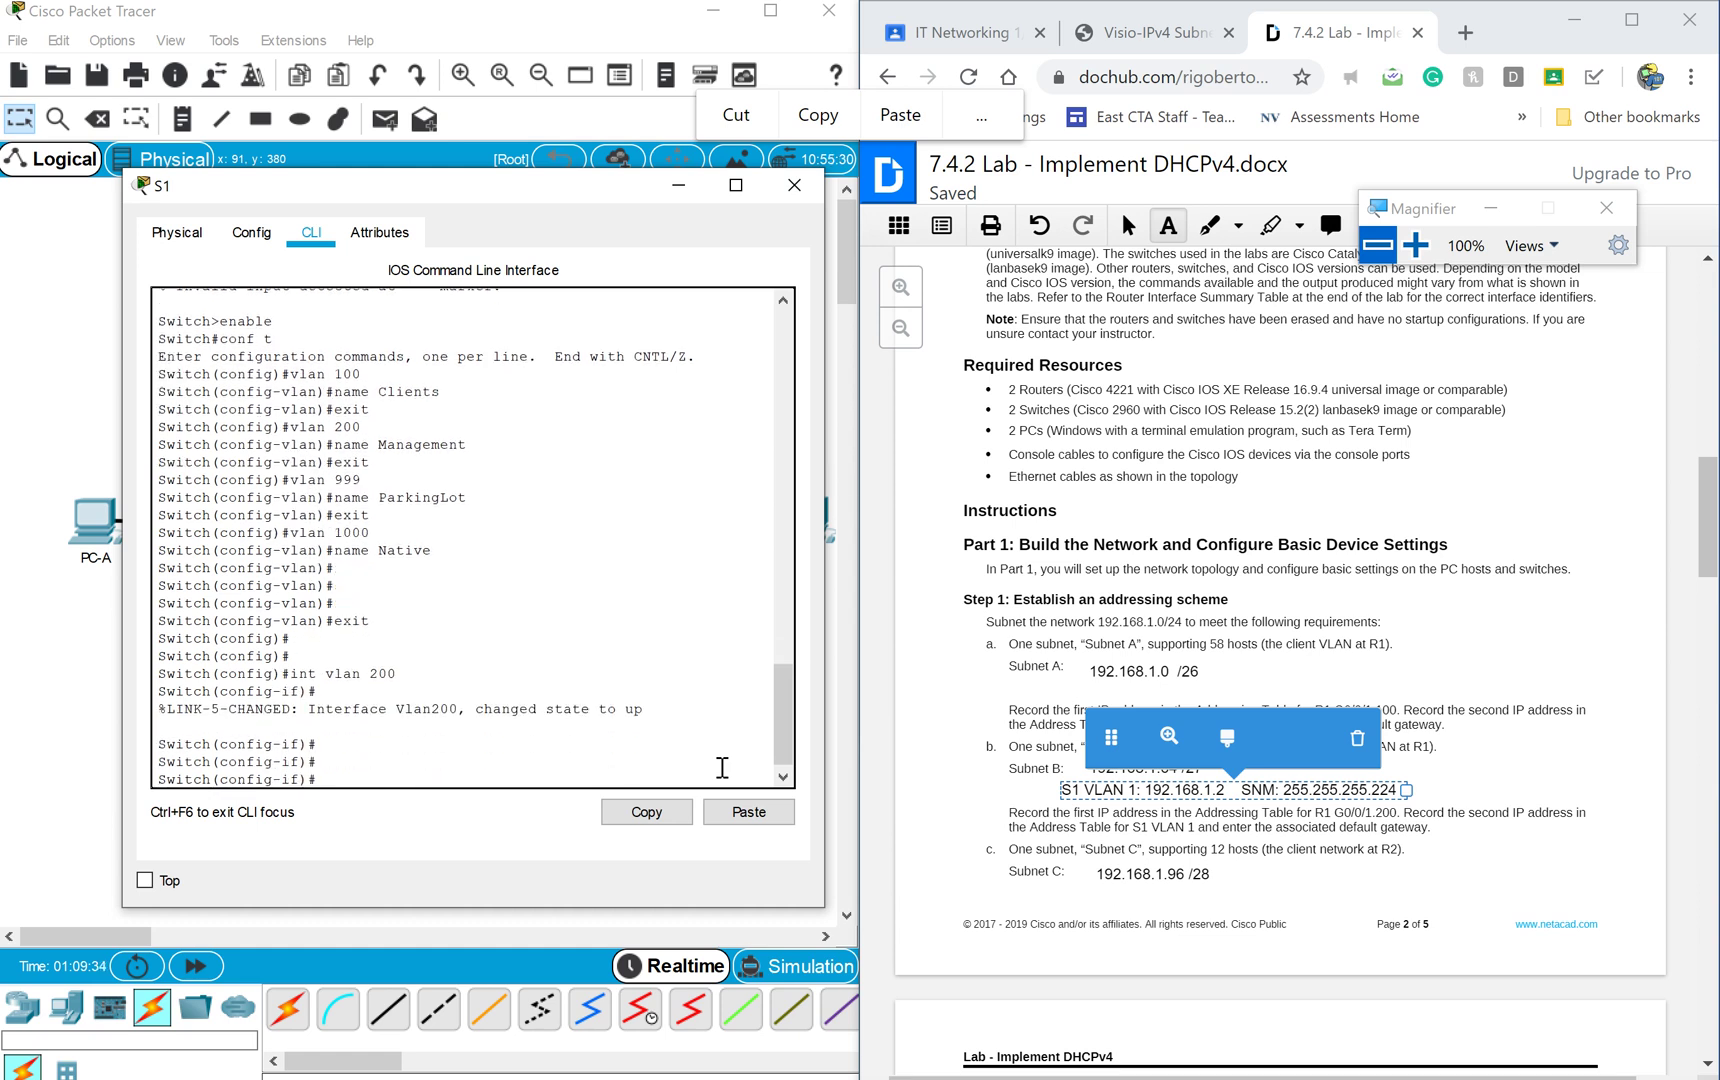
# Assign IP address 192.168.1.2 with mask 255.255.255.192 to S1's VLAN 200 interface, checking the mask in the addressing table, and exit interface configuration.
pyautogui.write('ip address 192.168.1.2 255.255.255.')
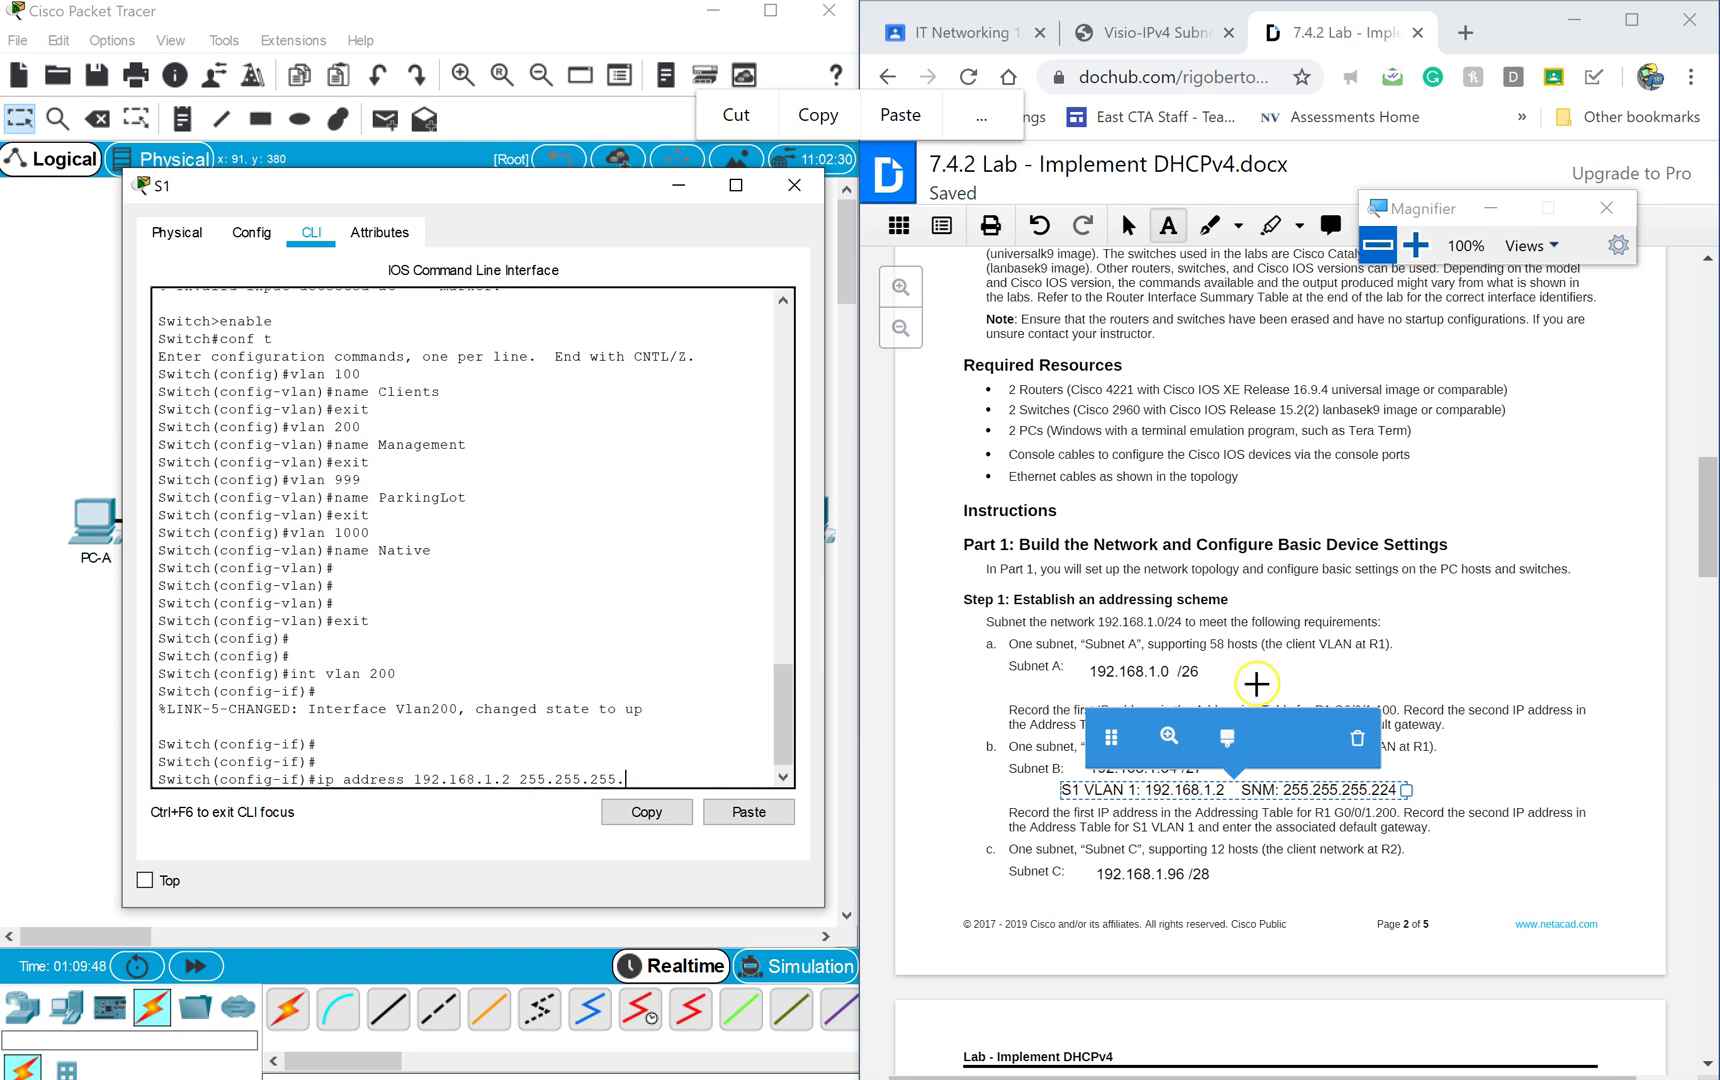
pyautogui.scroll(1, 1342, 550)
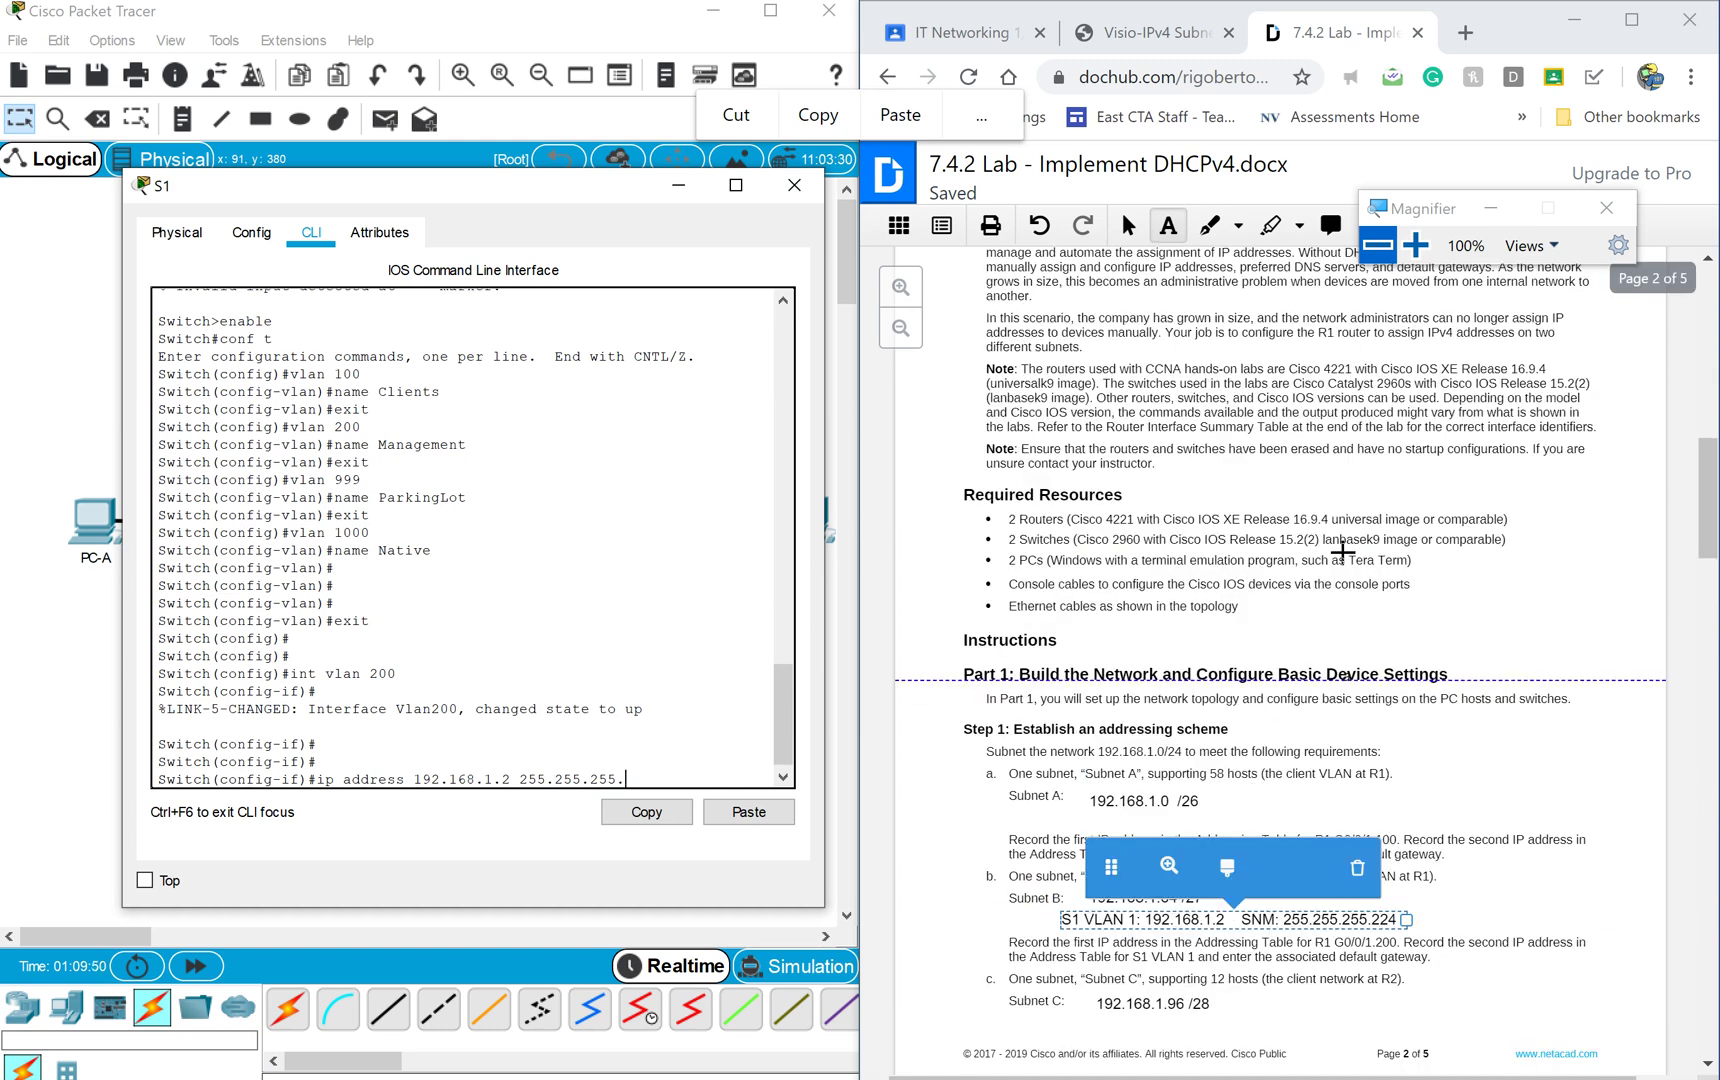
pyautogui.scroll(8, 1342, 550)
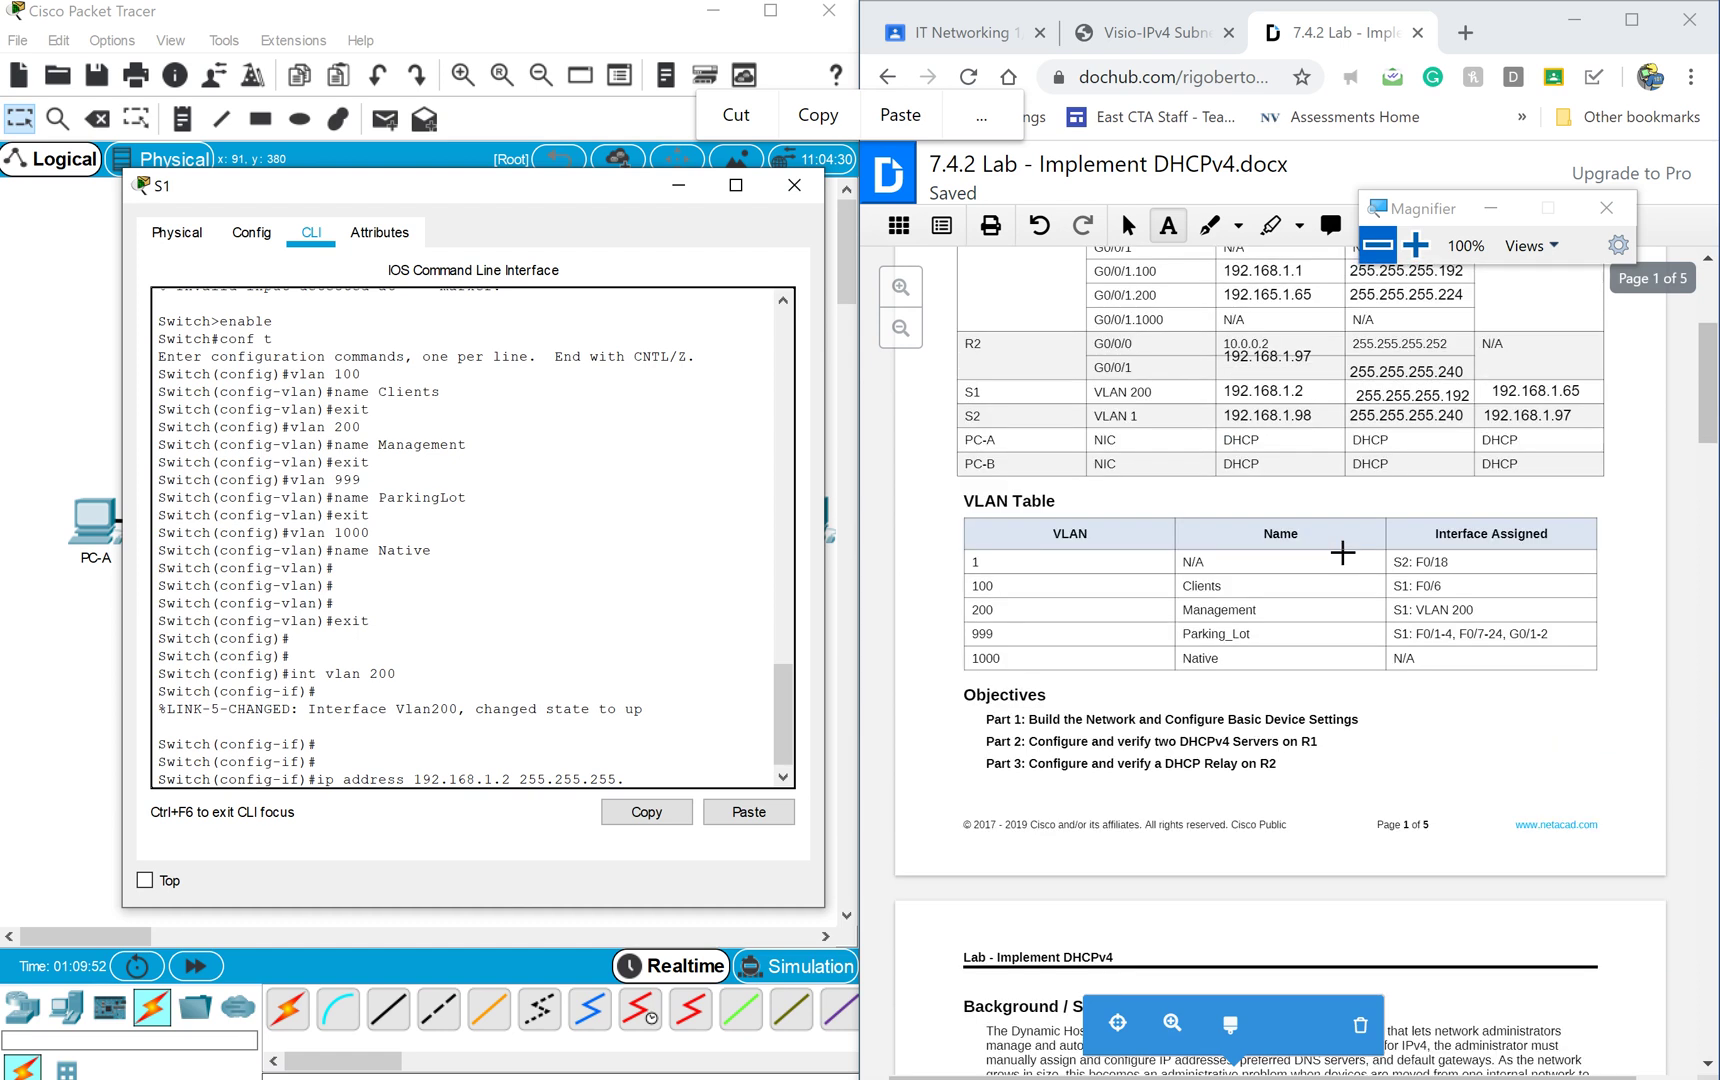
pyautogui.scroll(1, 1336, 535)
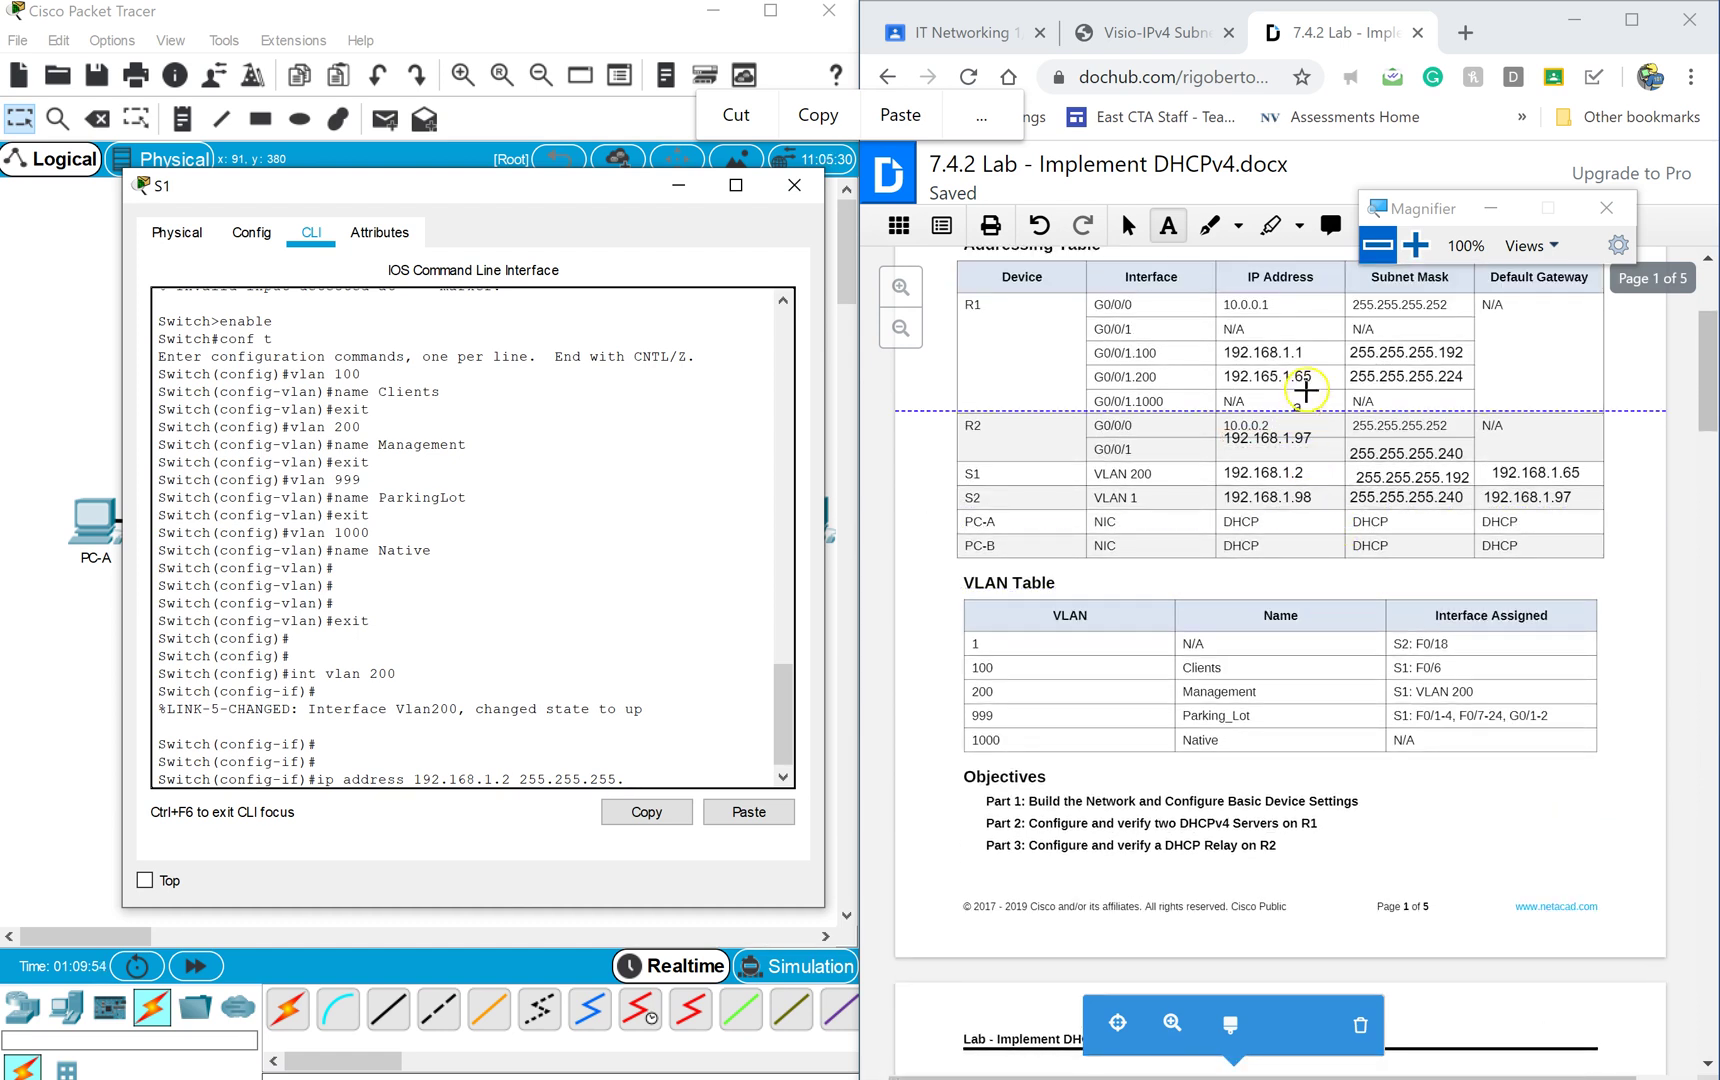
pyautogui.write('192')
pyautogui.press('Return')
pyautogui.write('exit')
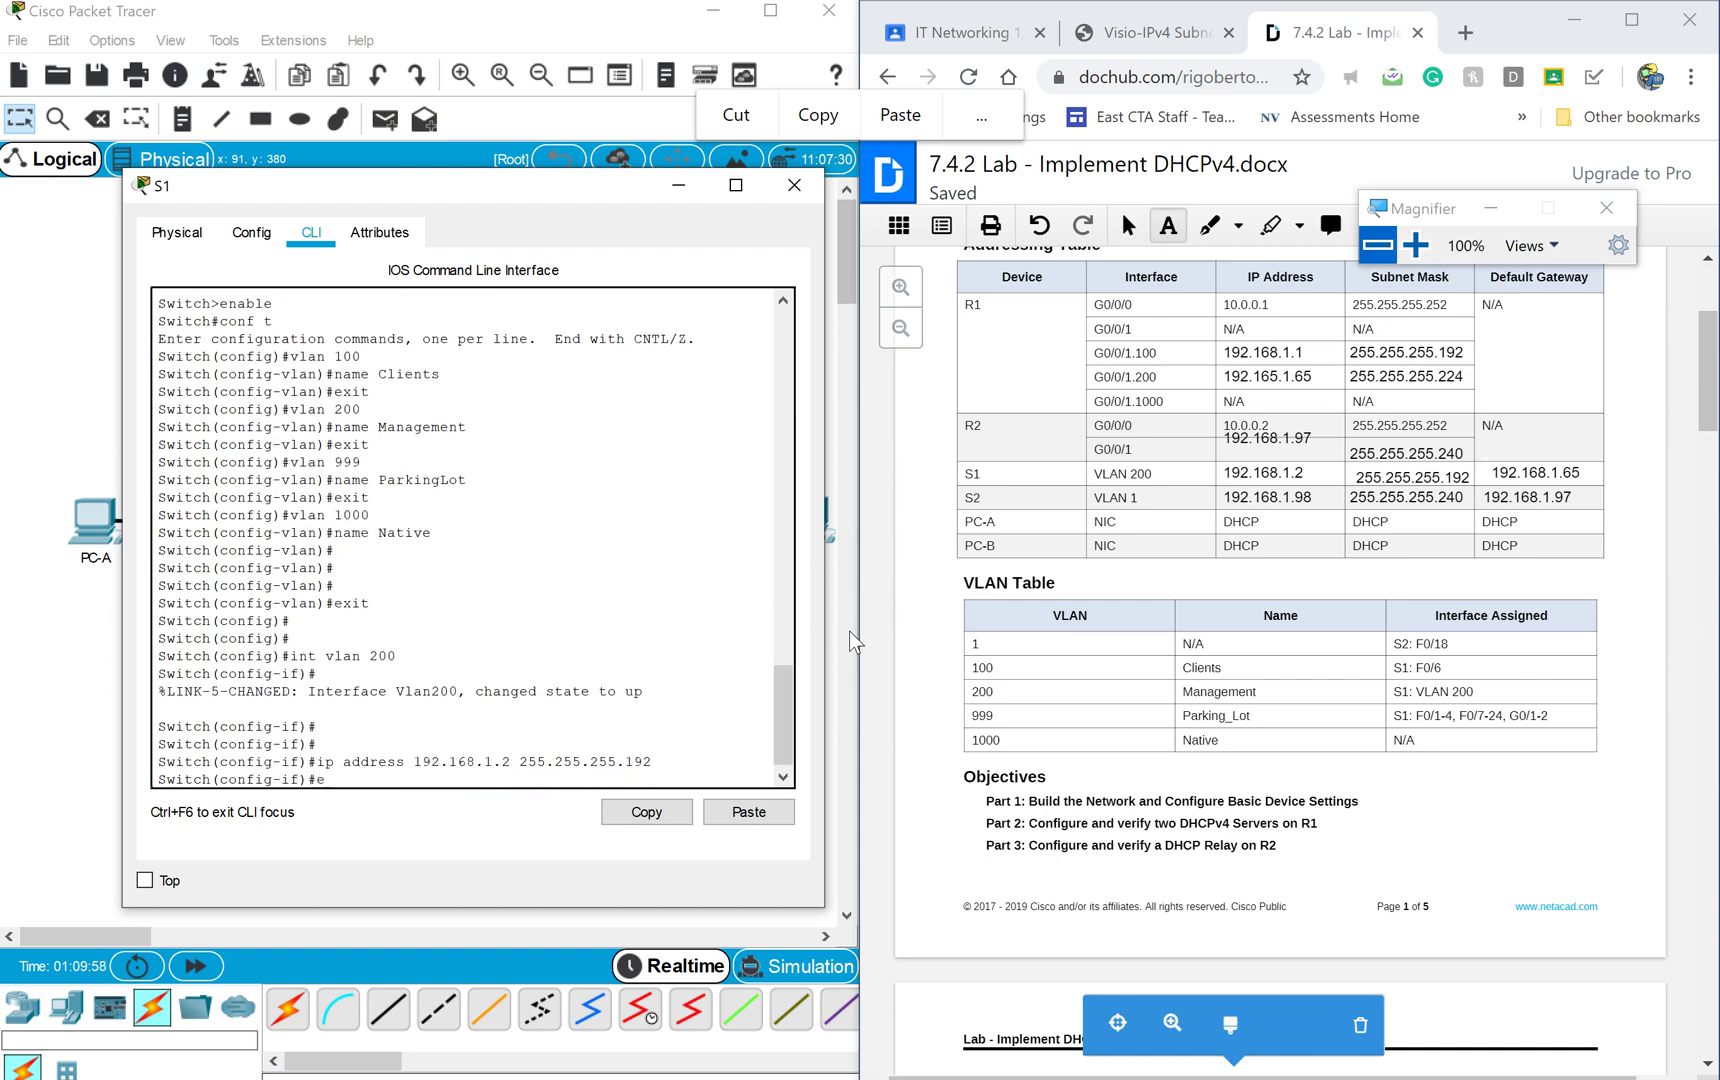
pyautogui.press('Return')
# Set S1's default gateway to 192.168.1.1.
pyautogui.write('ip defa')
pyautogui.press('Tab')
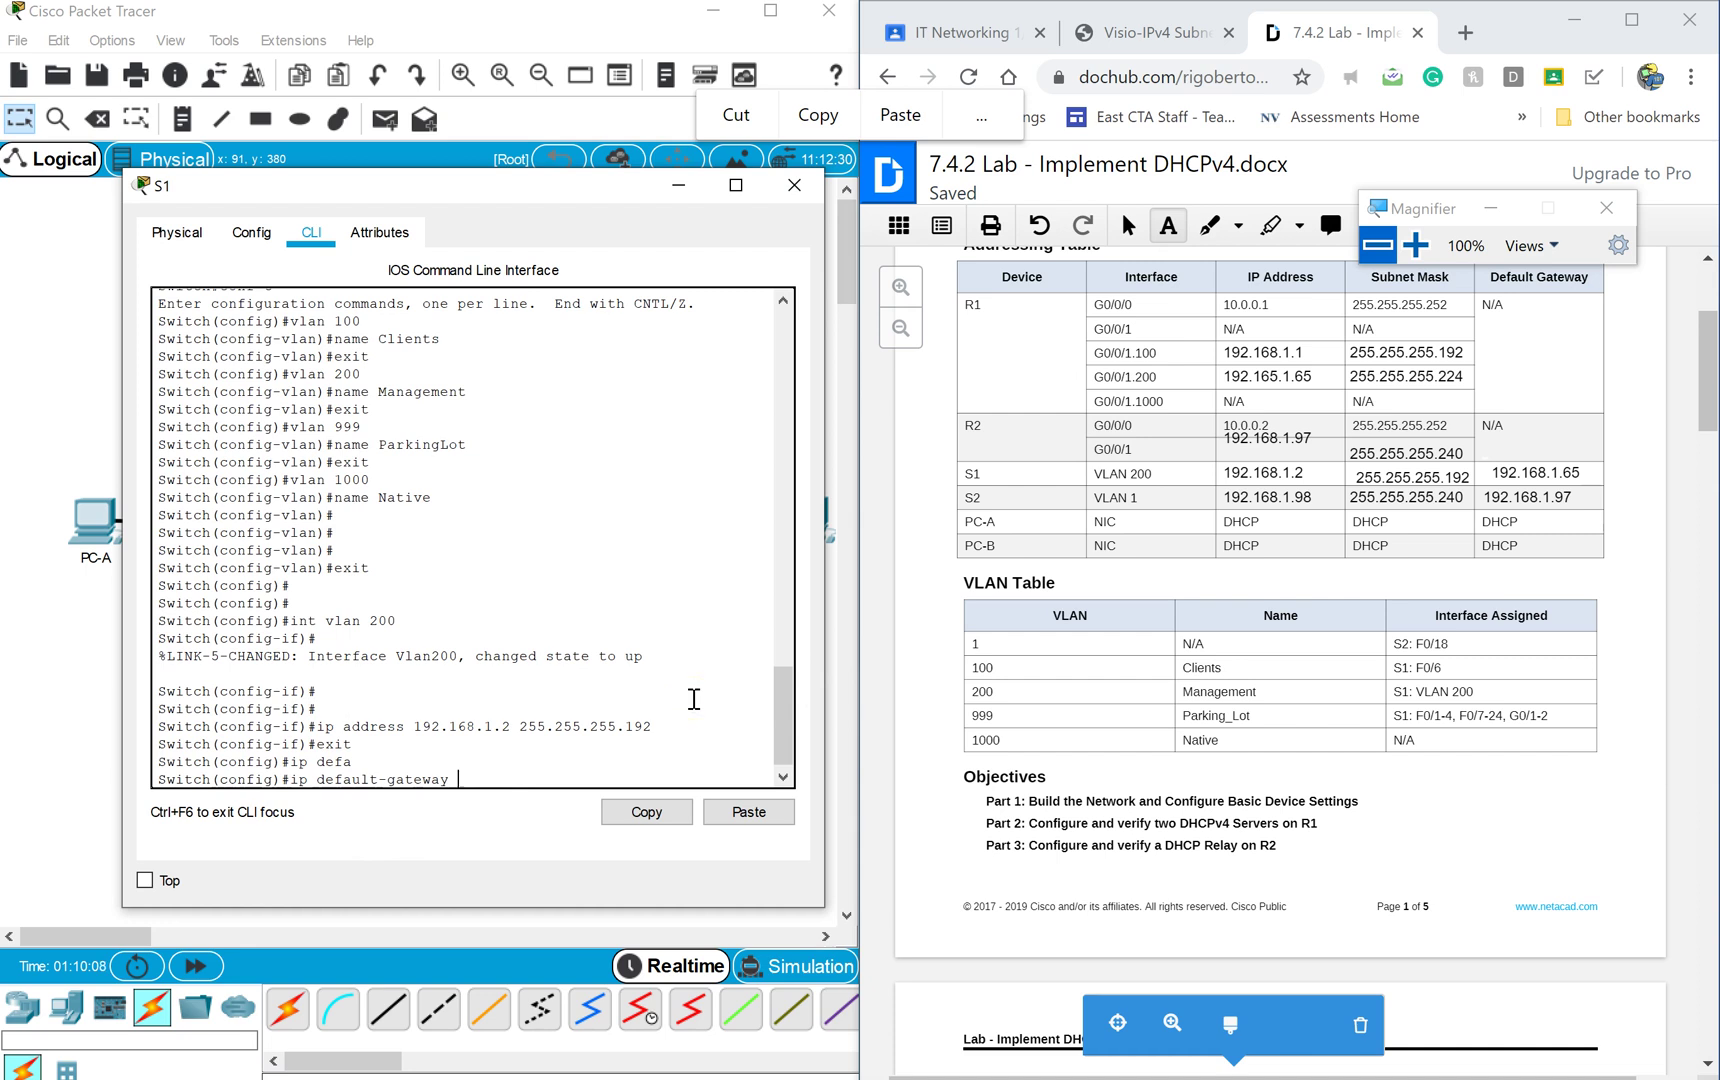
pyautogui.write('192.168.1.1')
pyautogui.press('Return')
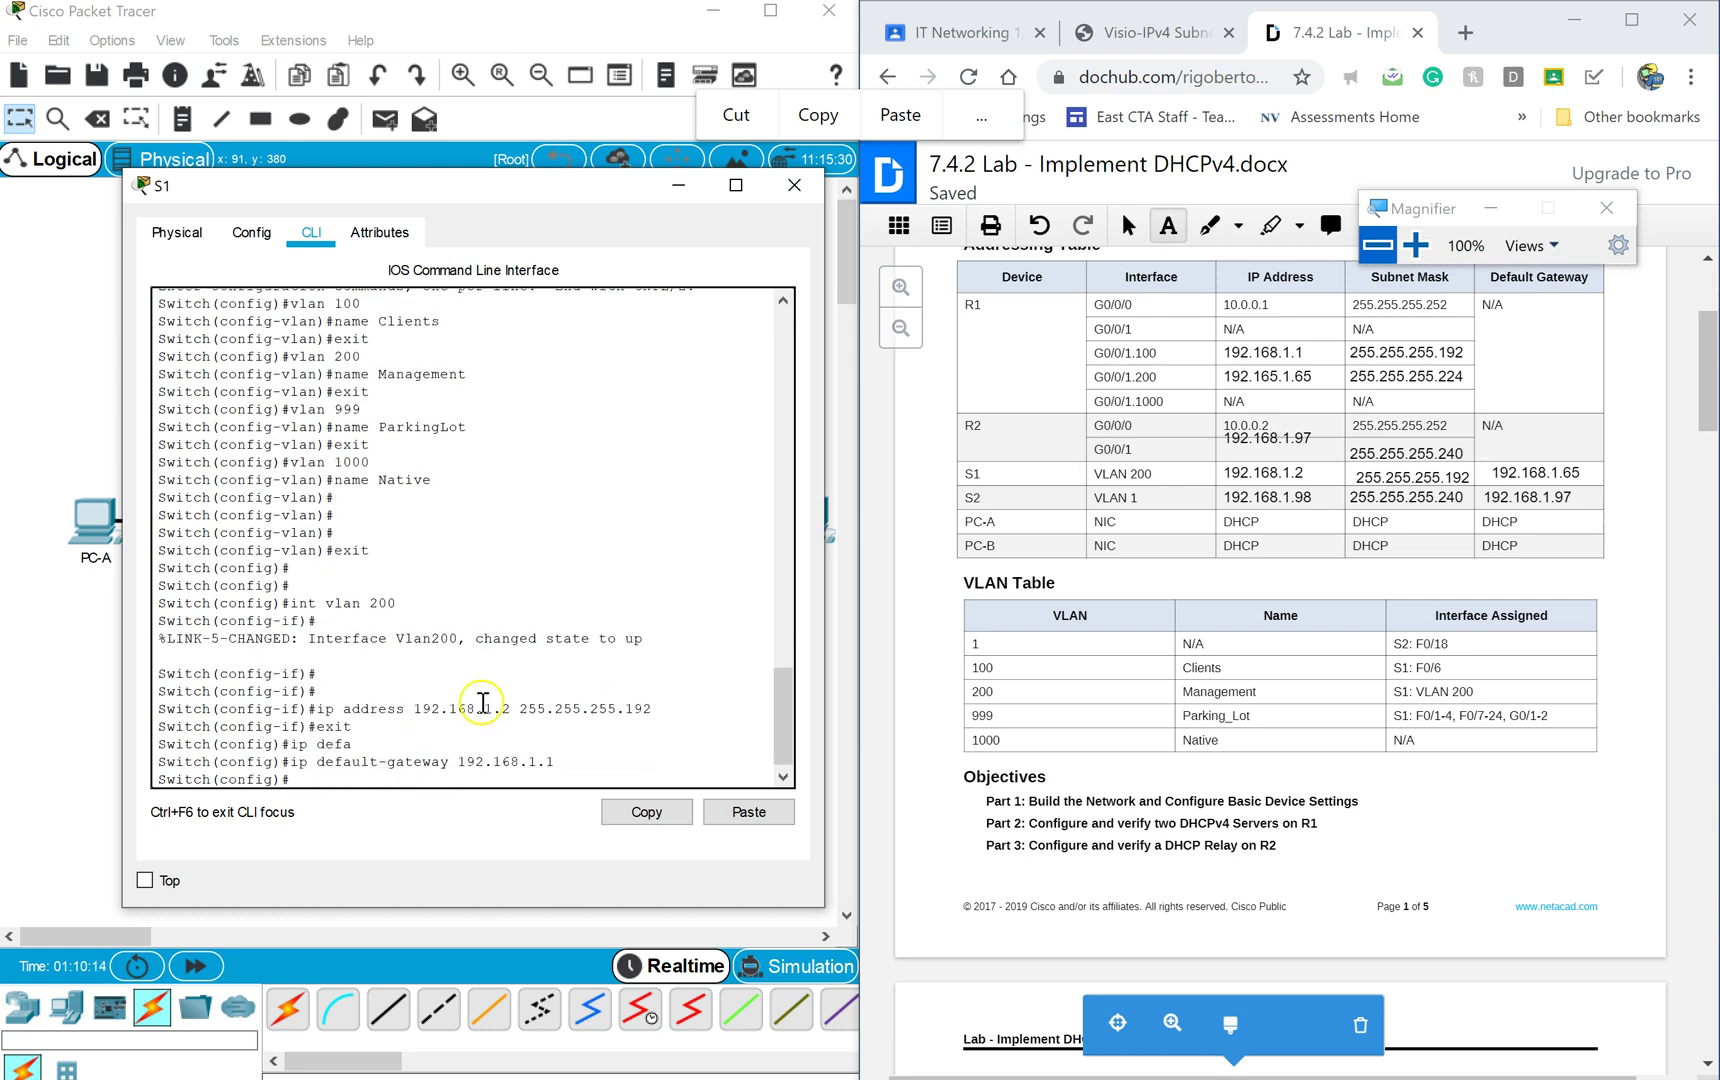
# Review the lab document's Step 7 instructions on S2's management interface and default gateway.
pyautogui.scroll(-3, 1116, 717)
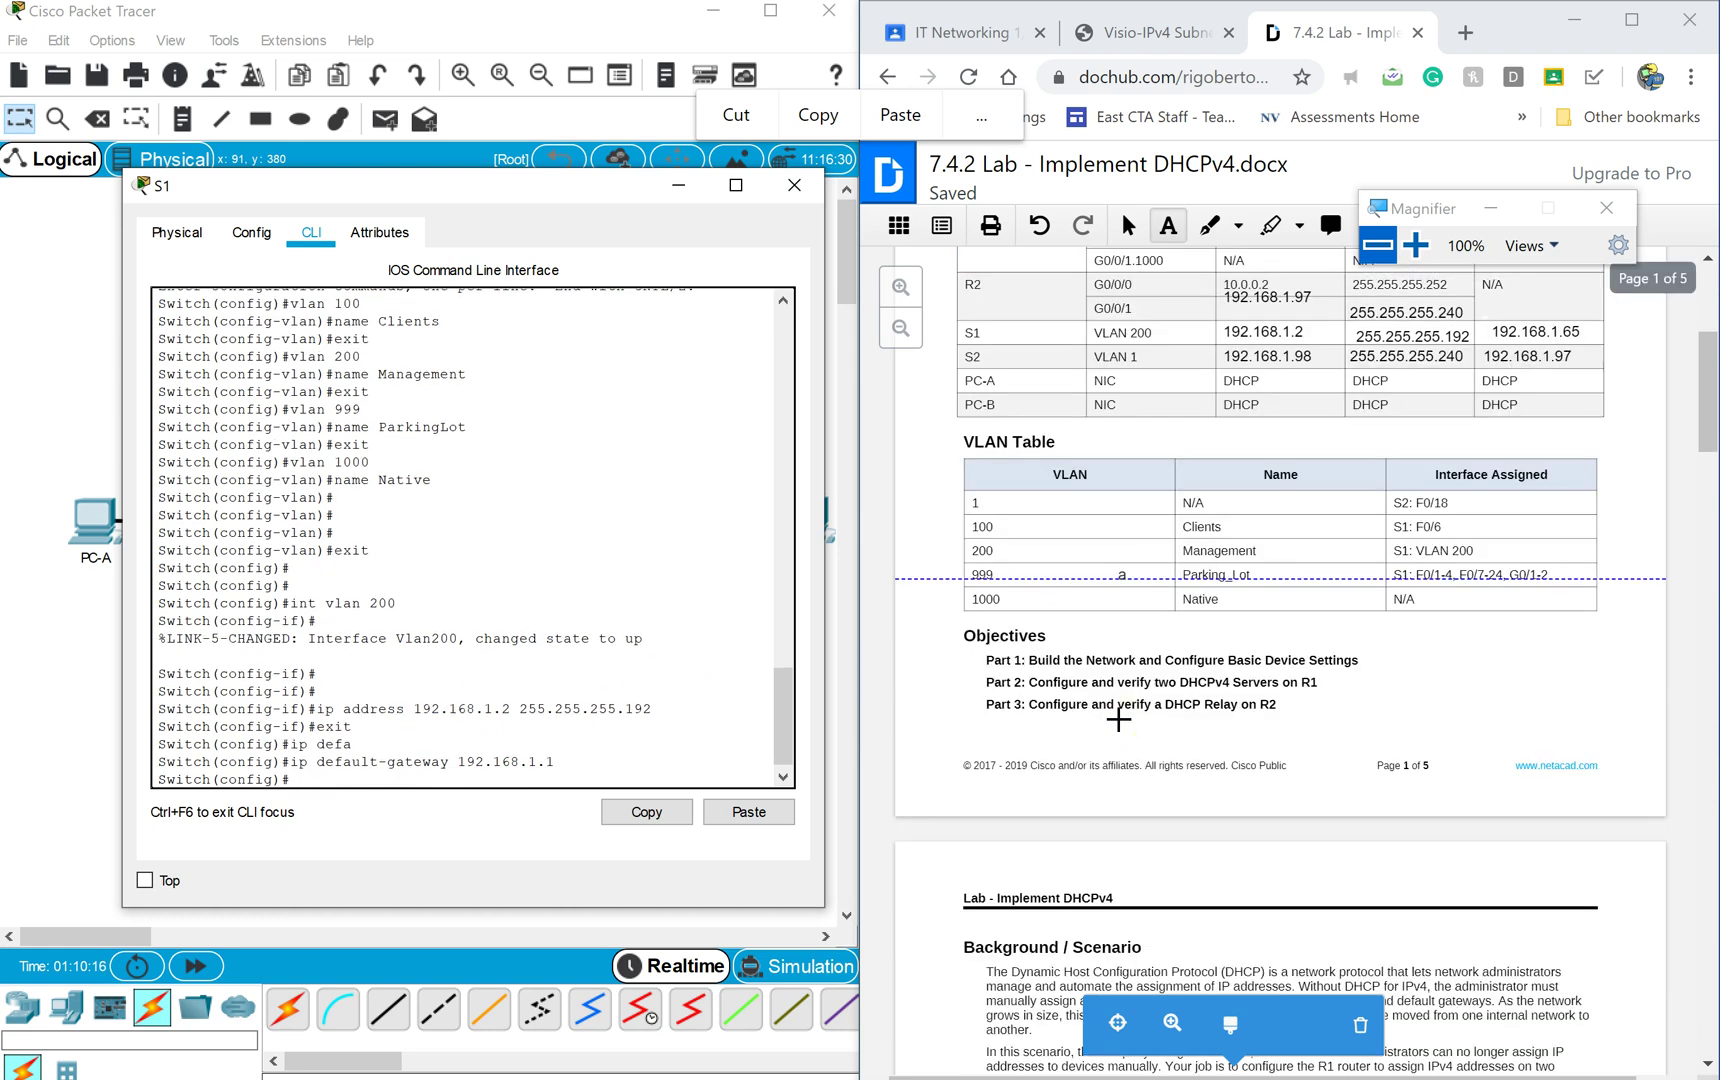
pyautogui.scroll(-1, 1118, 718)
pyautogui.scroll(-1, 1118, 719)
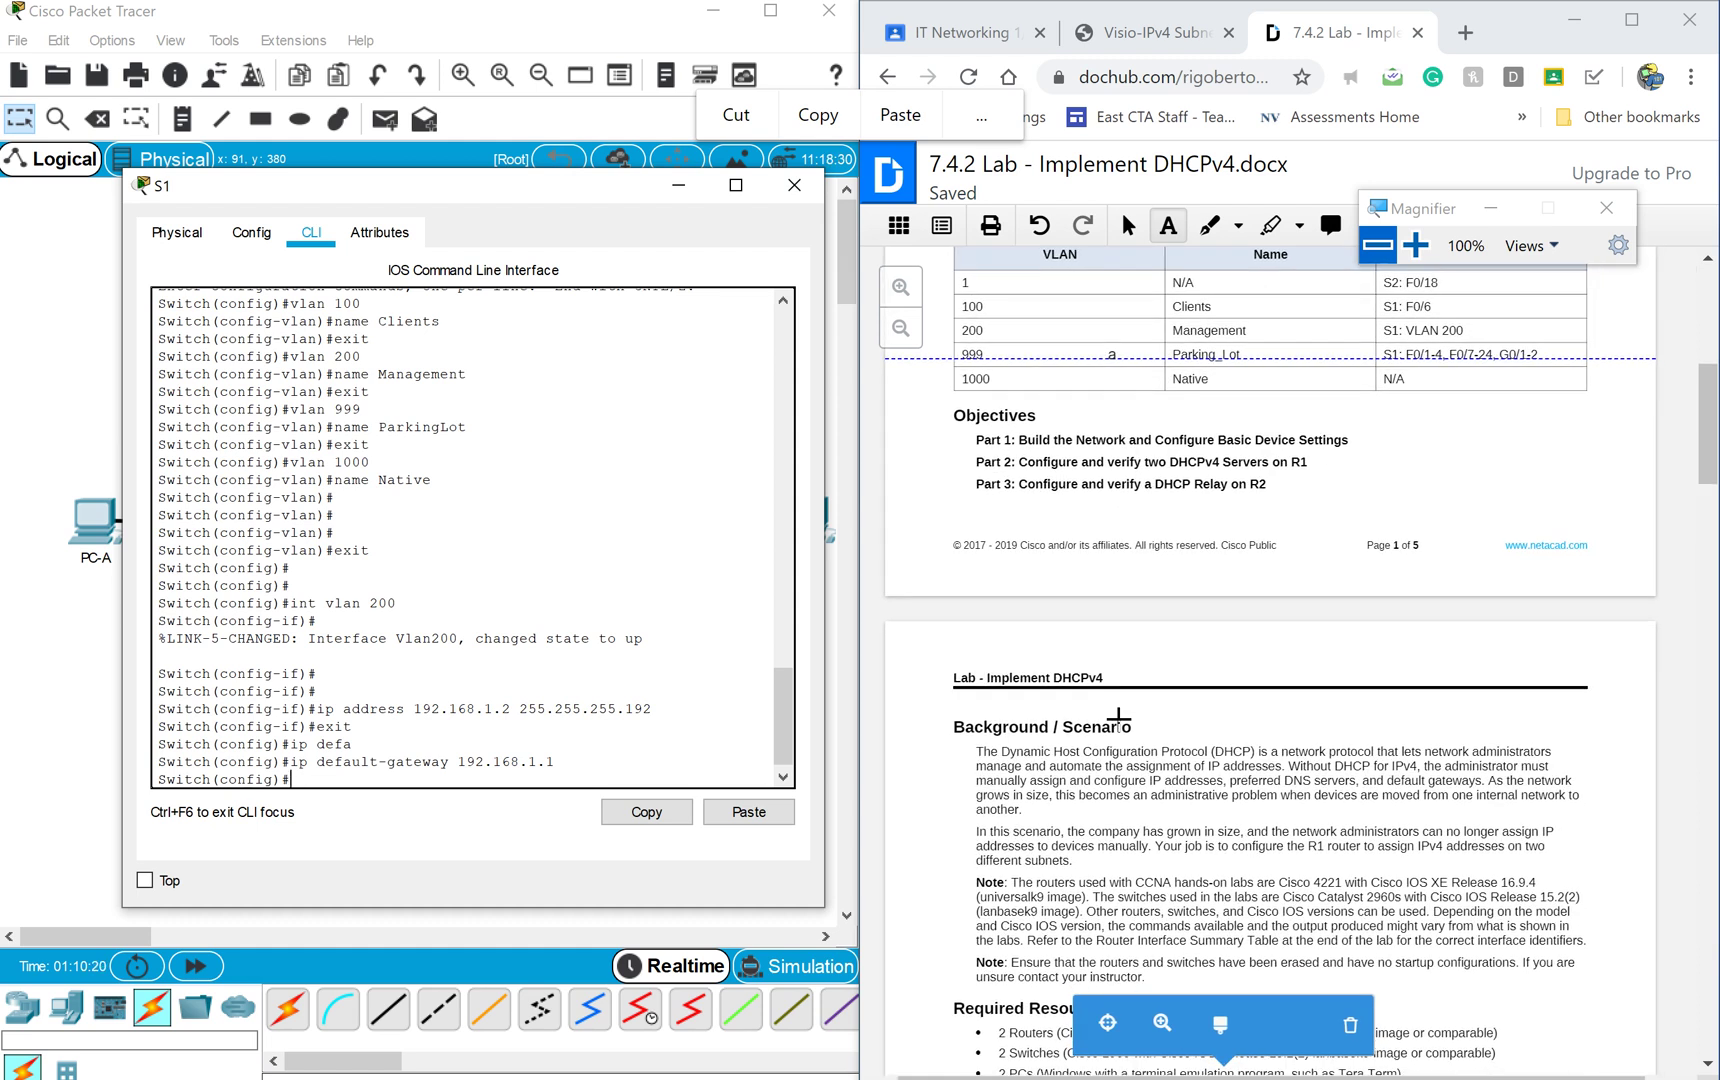
pyautogui.scroll(-6, 1118, 718)
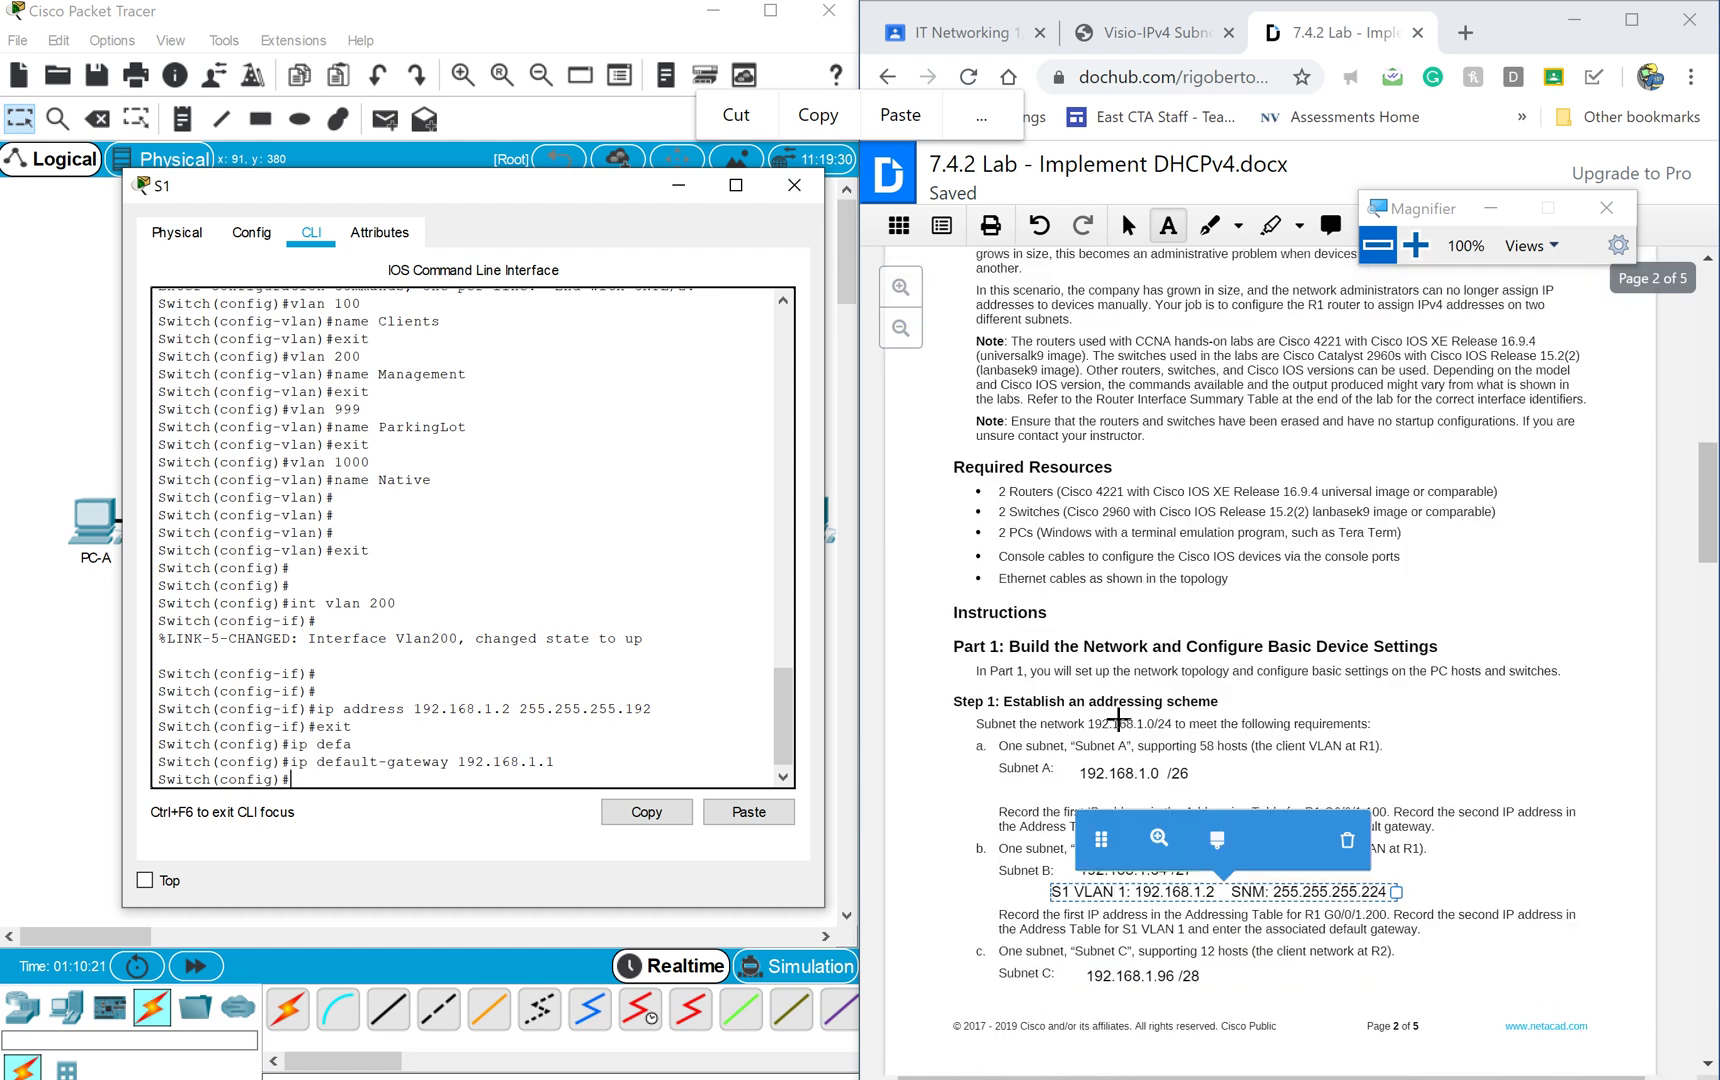
pyautogui.scroll(-3, 1118, 719)
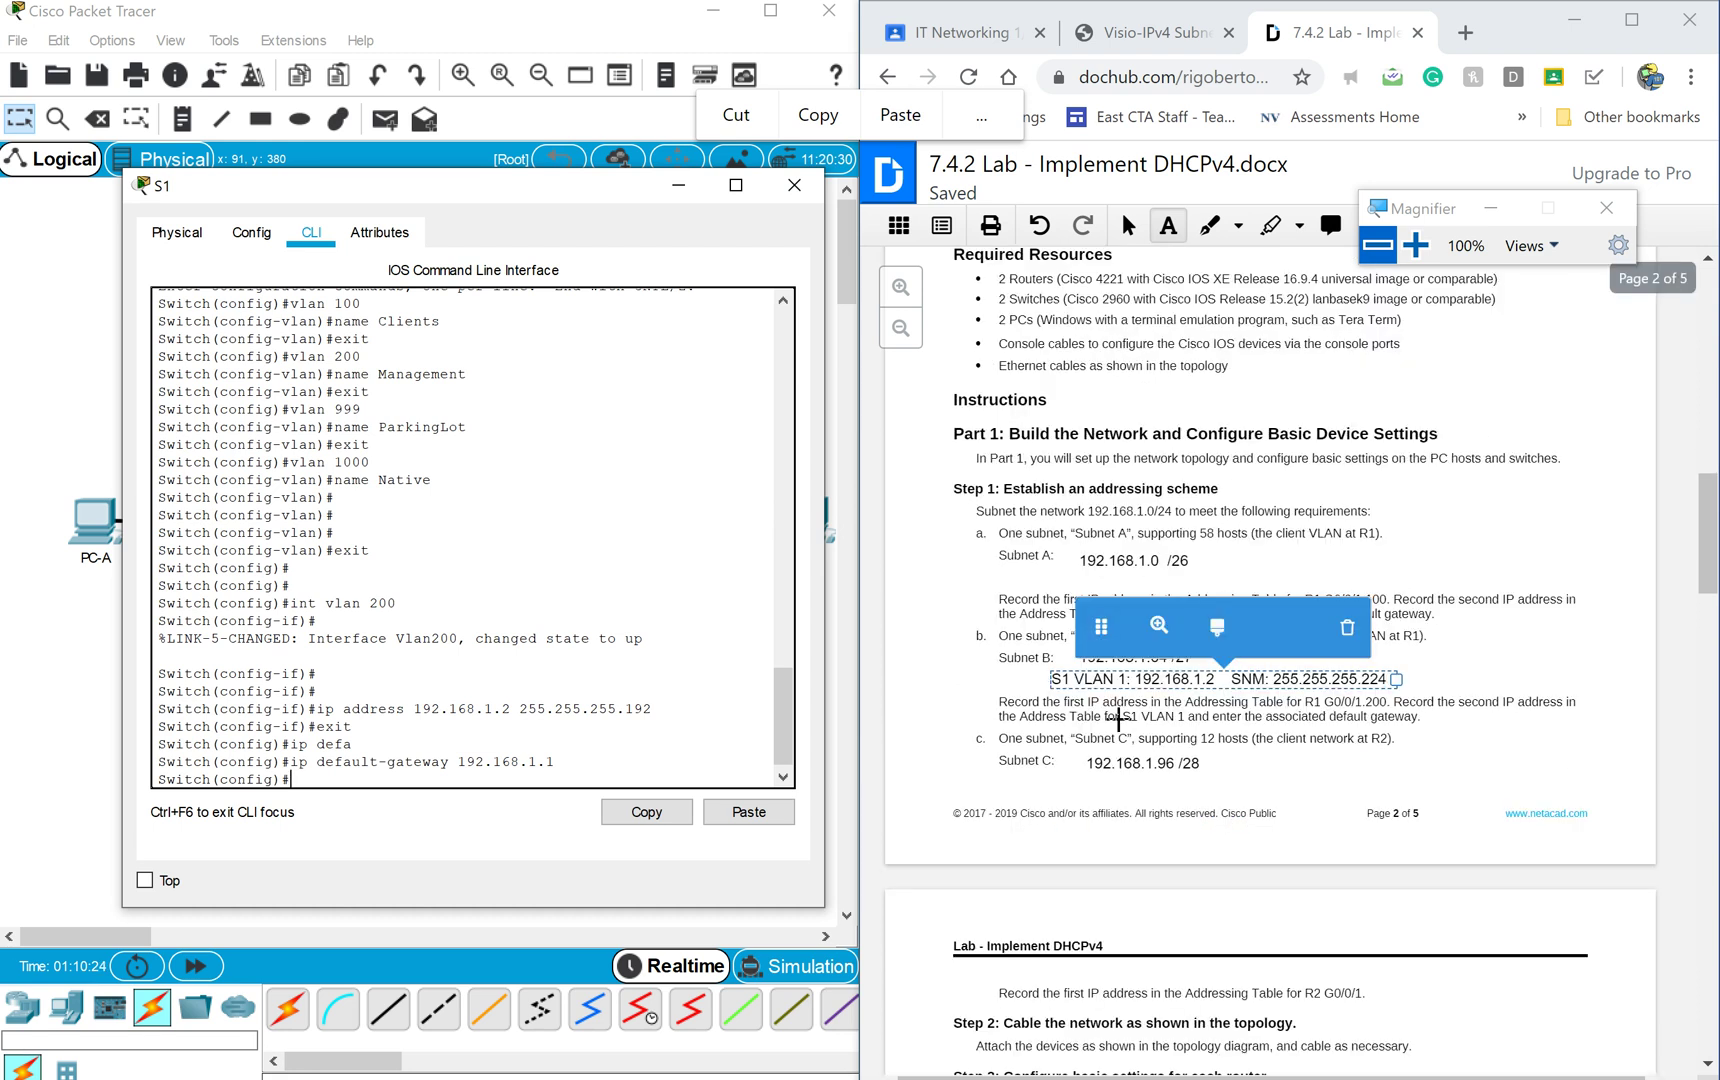
pyautogui.scroll(-9, 1118, 718)
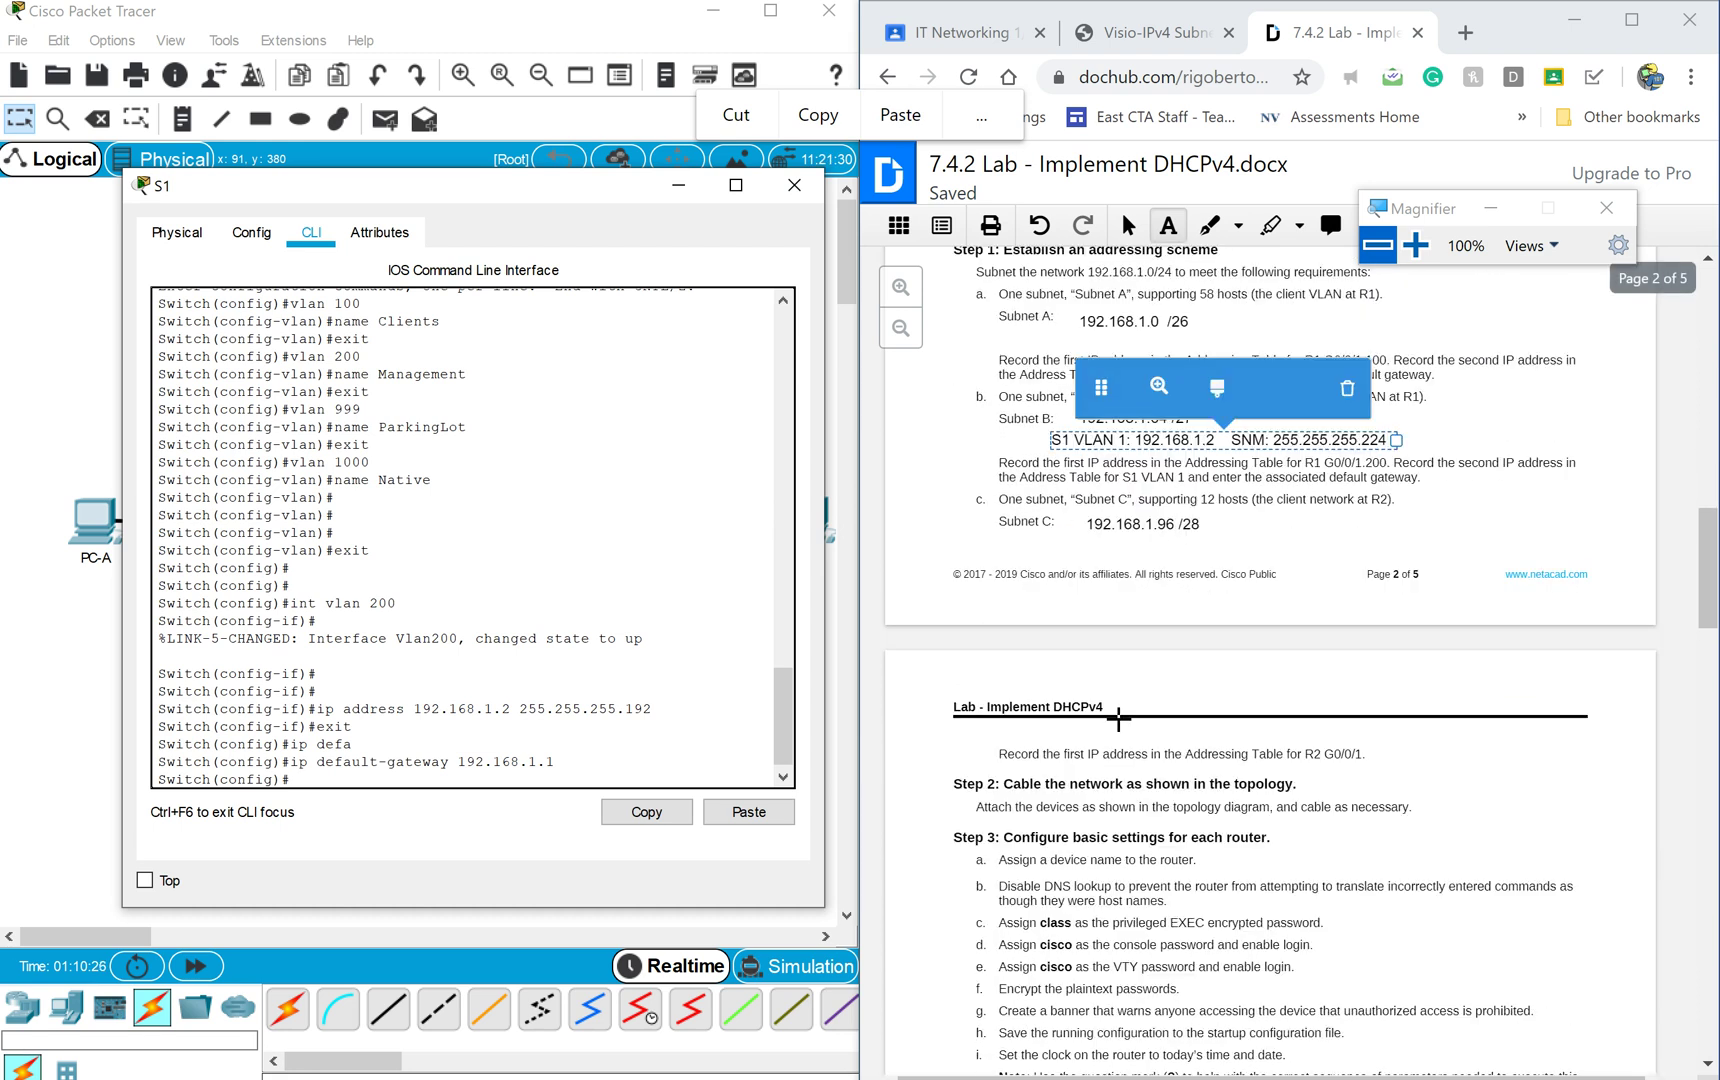
pyautogui.scroll(-3, 1410, 850)
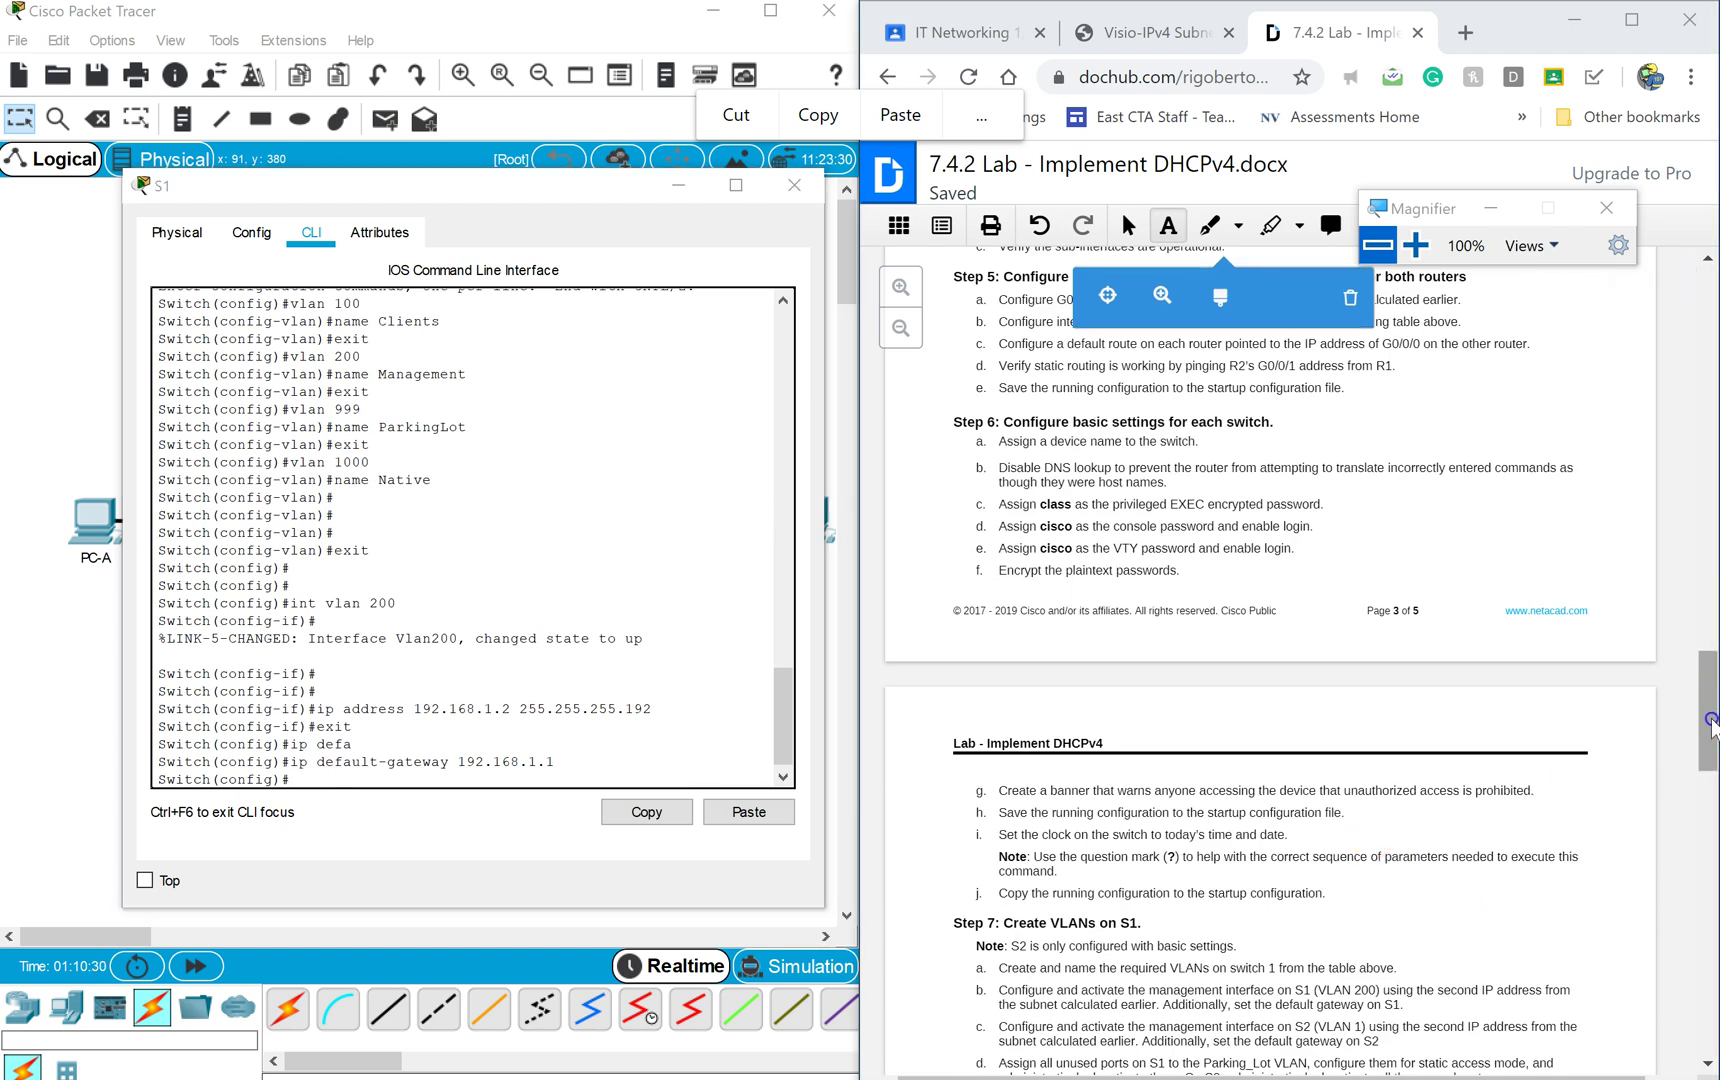
pyautogui.moveTo(1712, 720); pyautogui.dragTo(1712, 745)
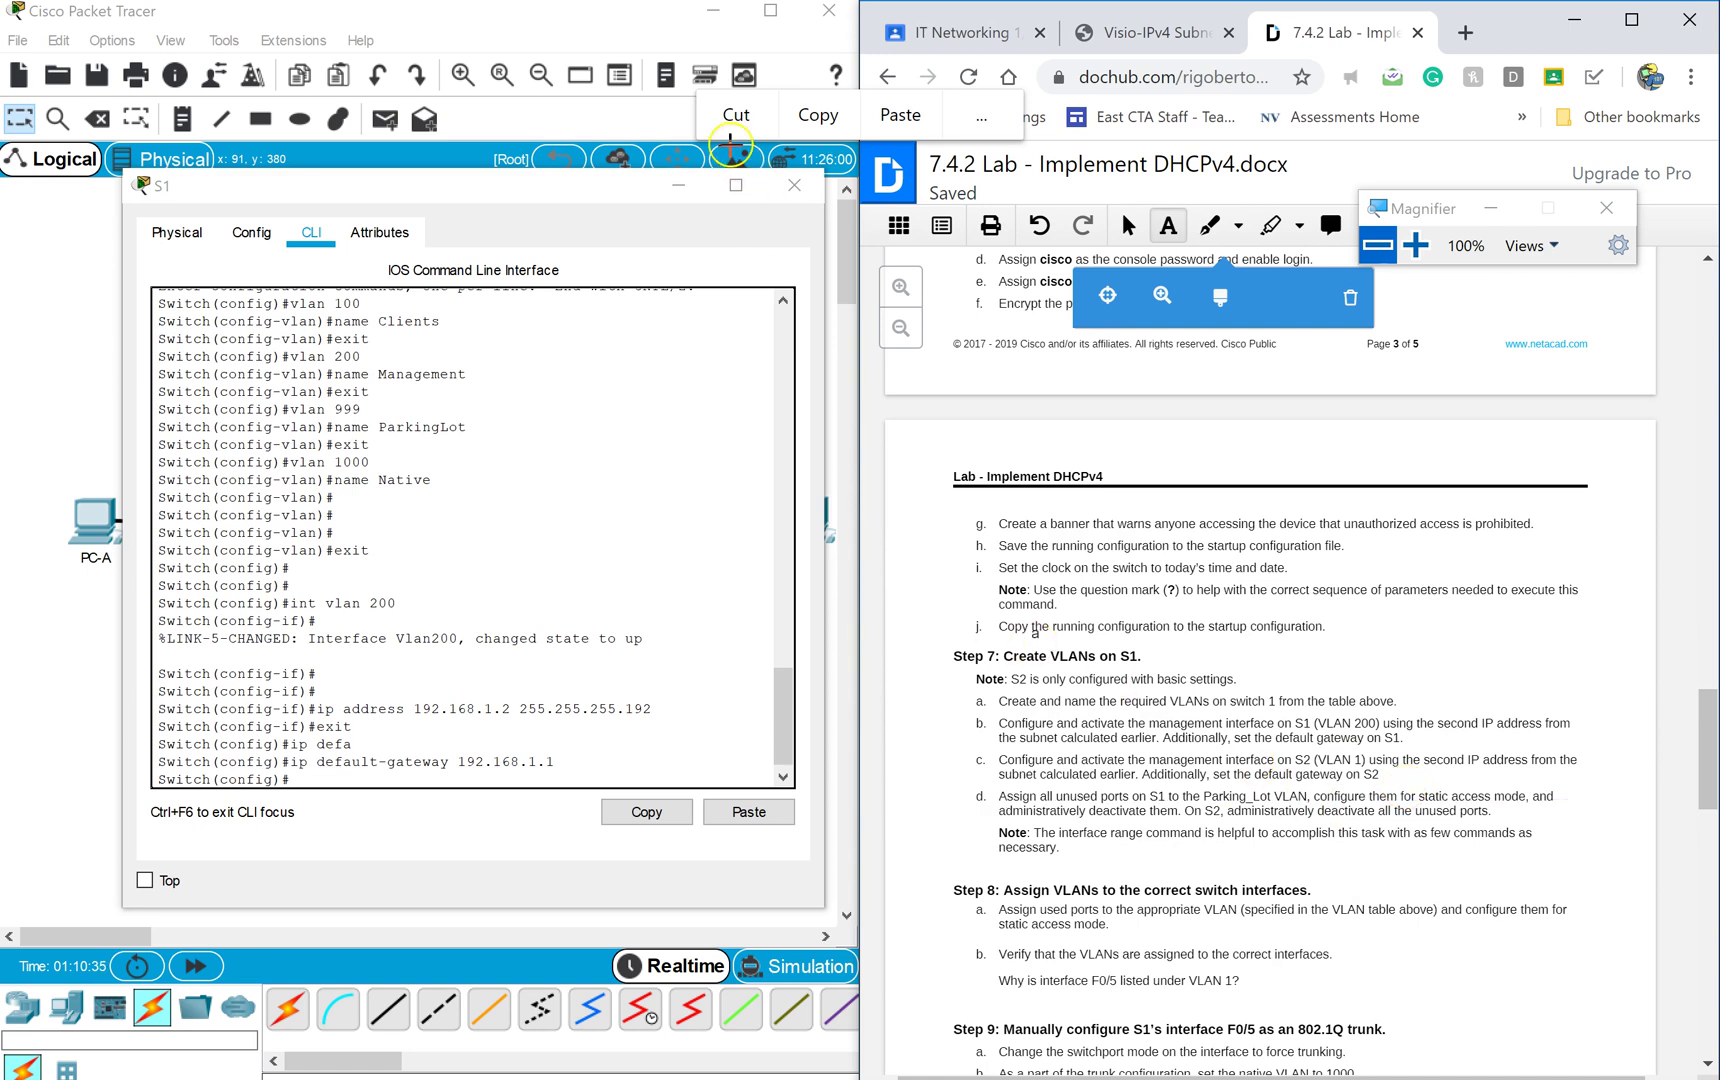
# Close the S1 window and delete the selected S1 VLAN 1 note under Subnet B in the lab document.
pyautogui.click(796, 186)
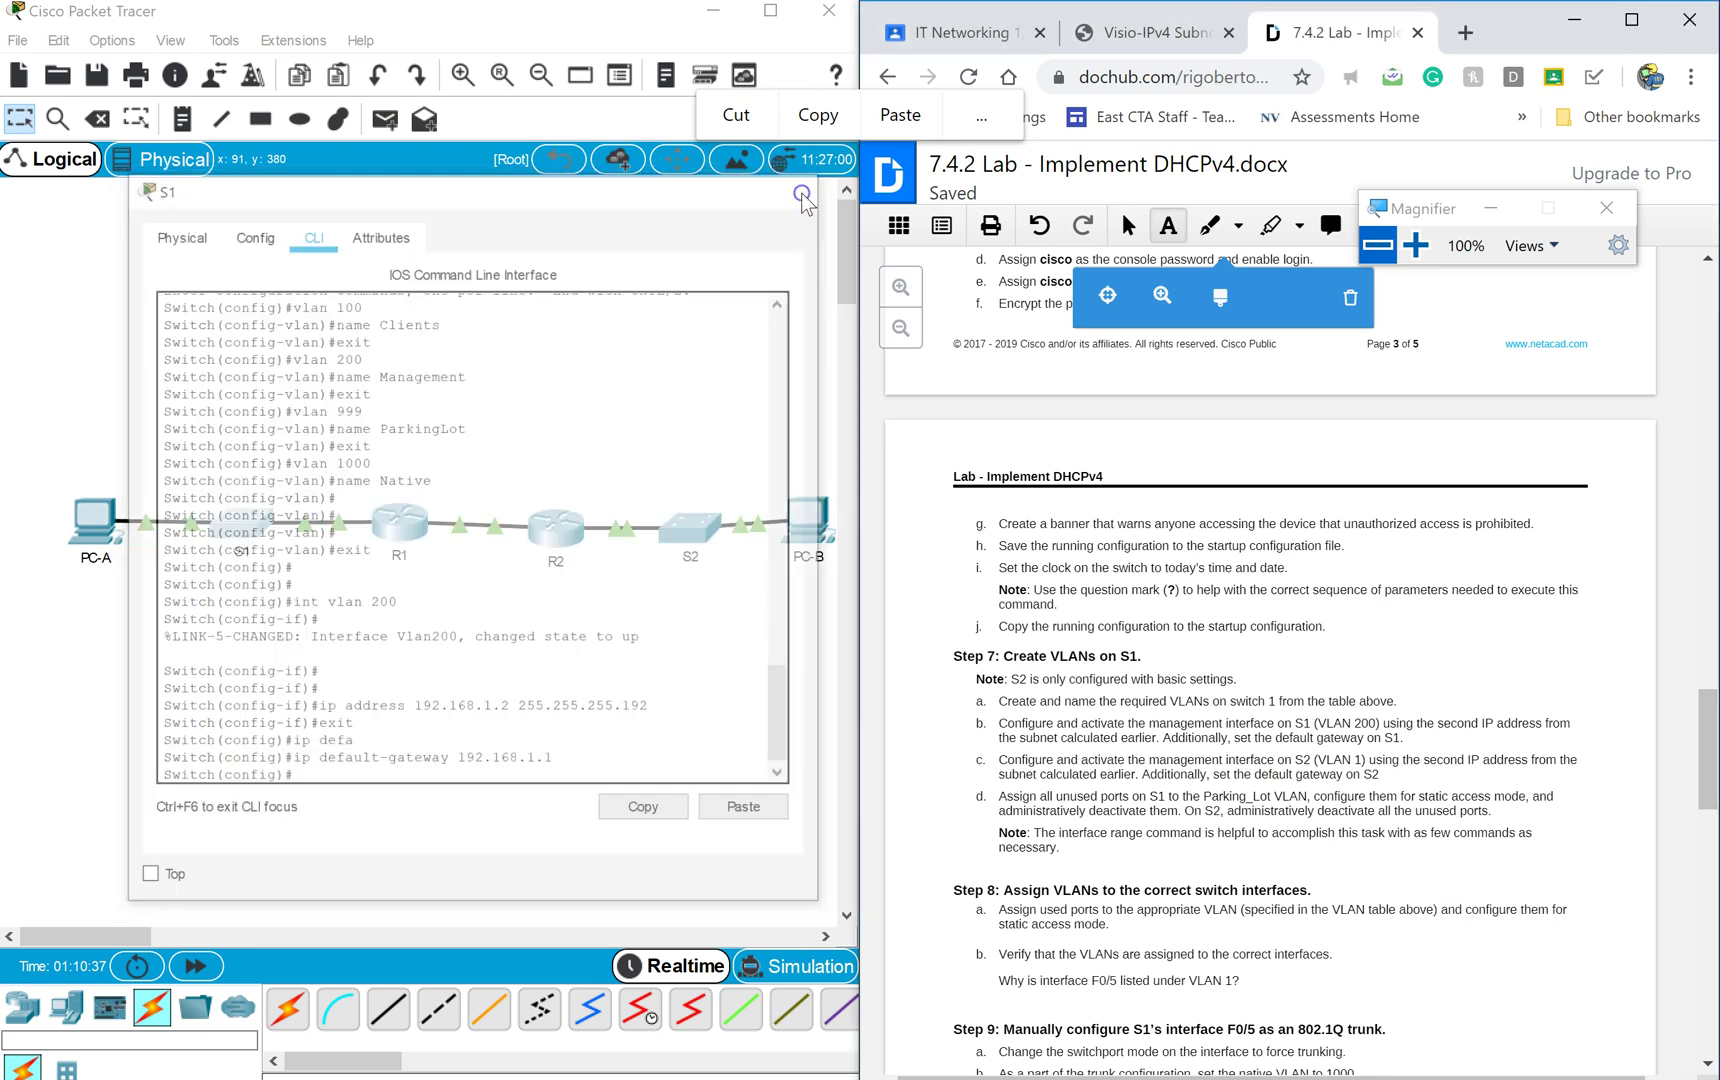
pyautogui.click(1348, 295)
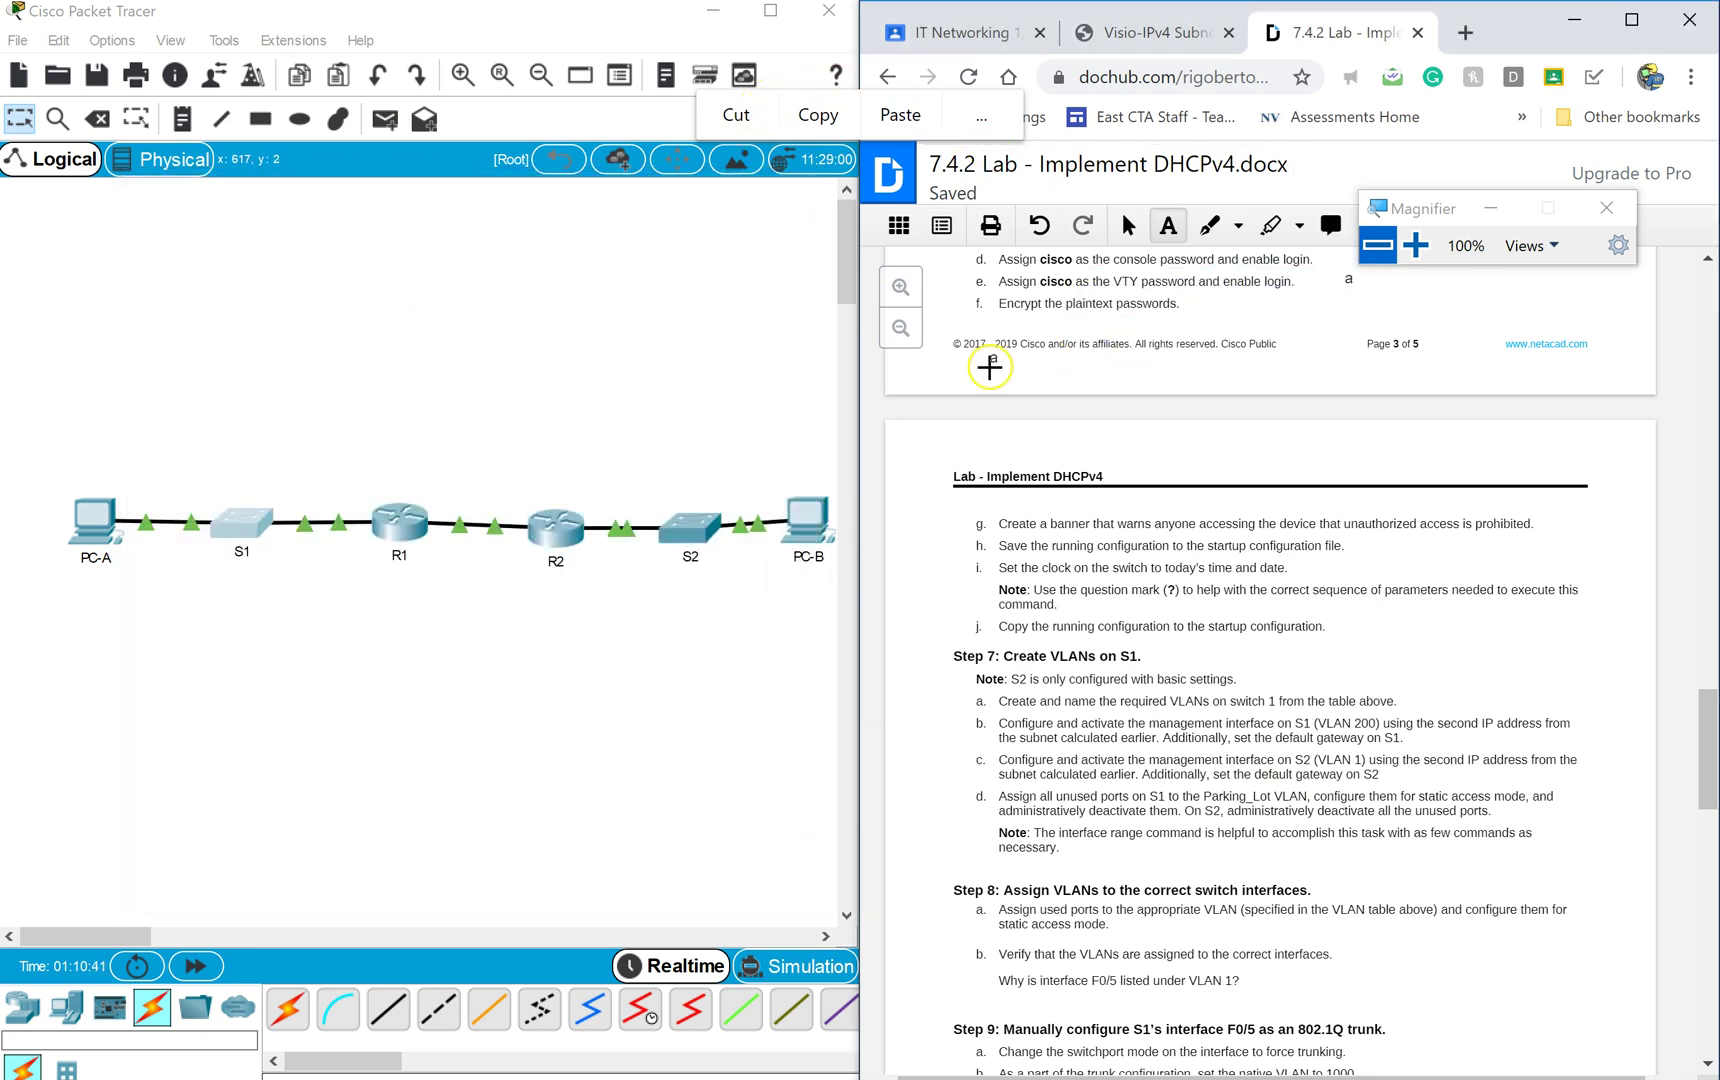
# Open the CLI of S2 in Packet Tracer, enable privileged EXEC mode and enter global configuration mode.
pyautogui.click(689, 530)
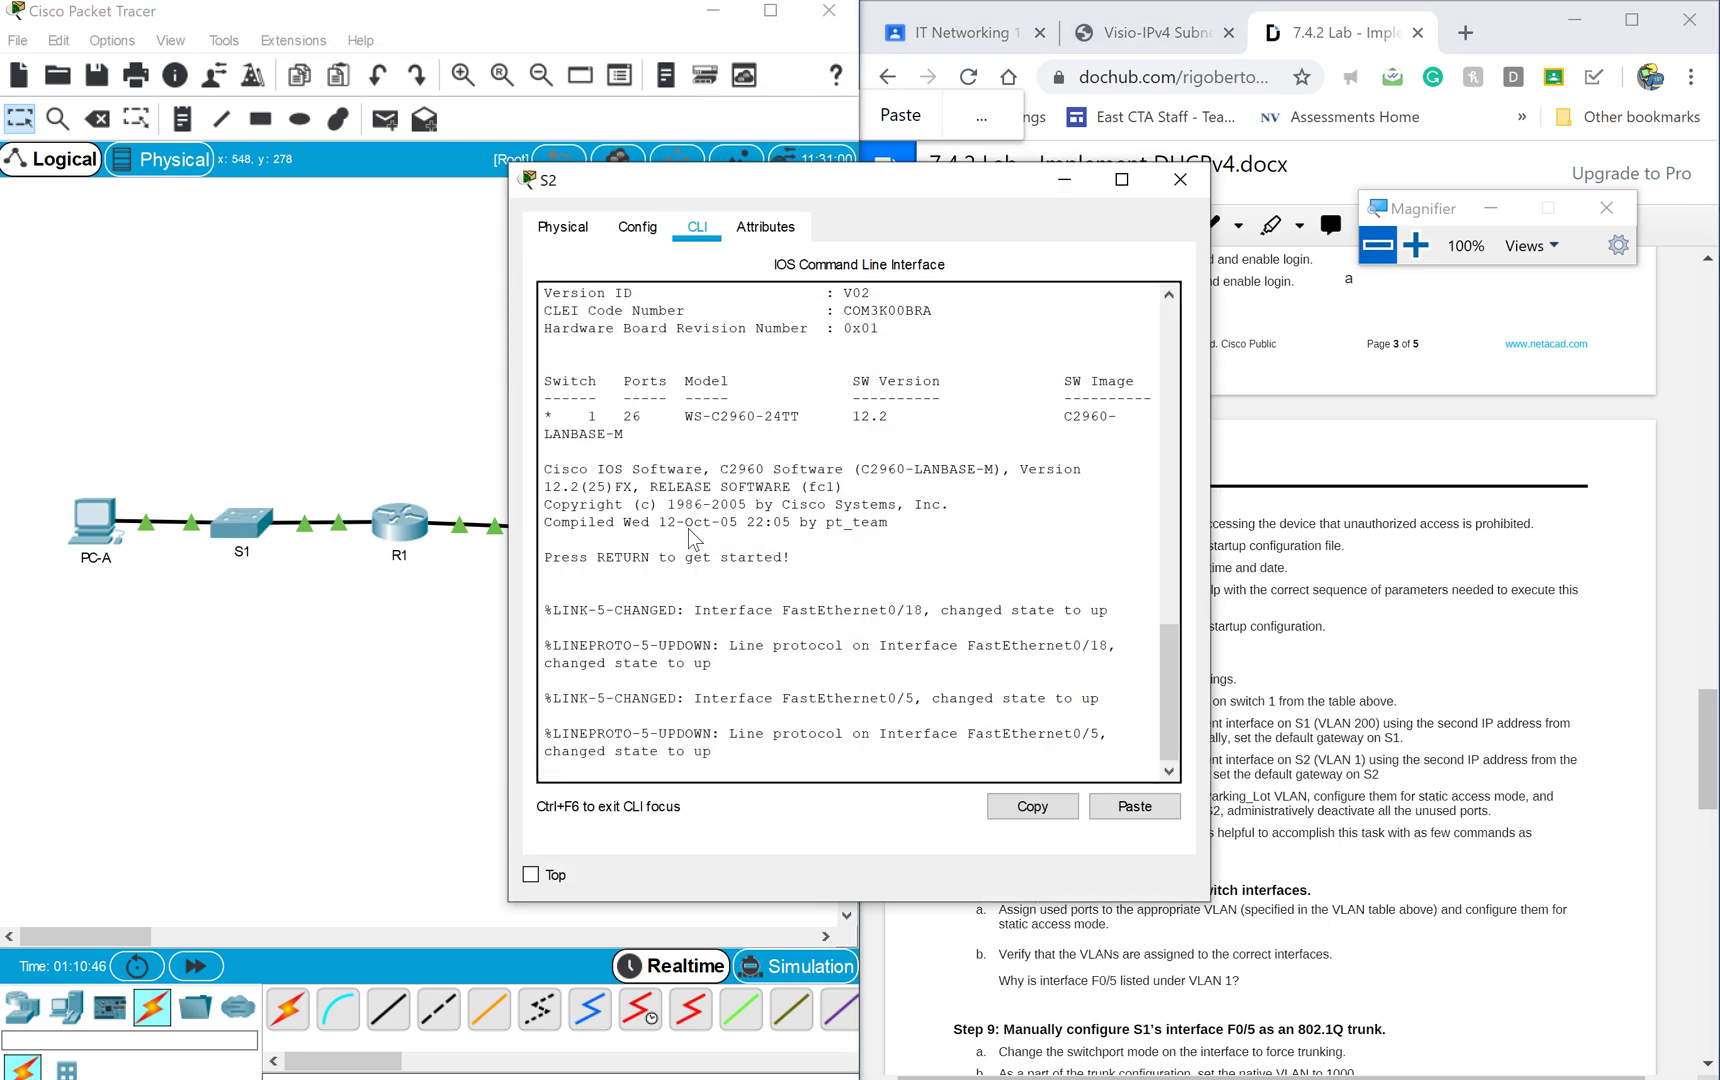
pyautogui.press('Return')
pyautogui.press('Return')
pyautogui.press('Return')
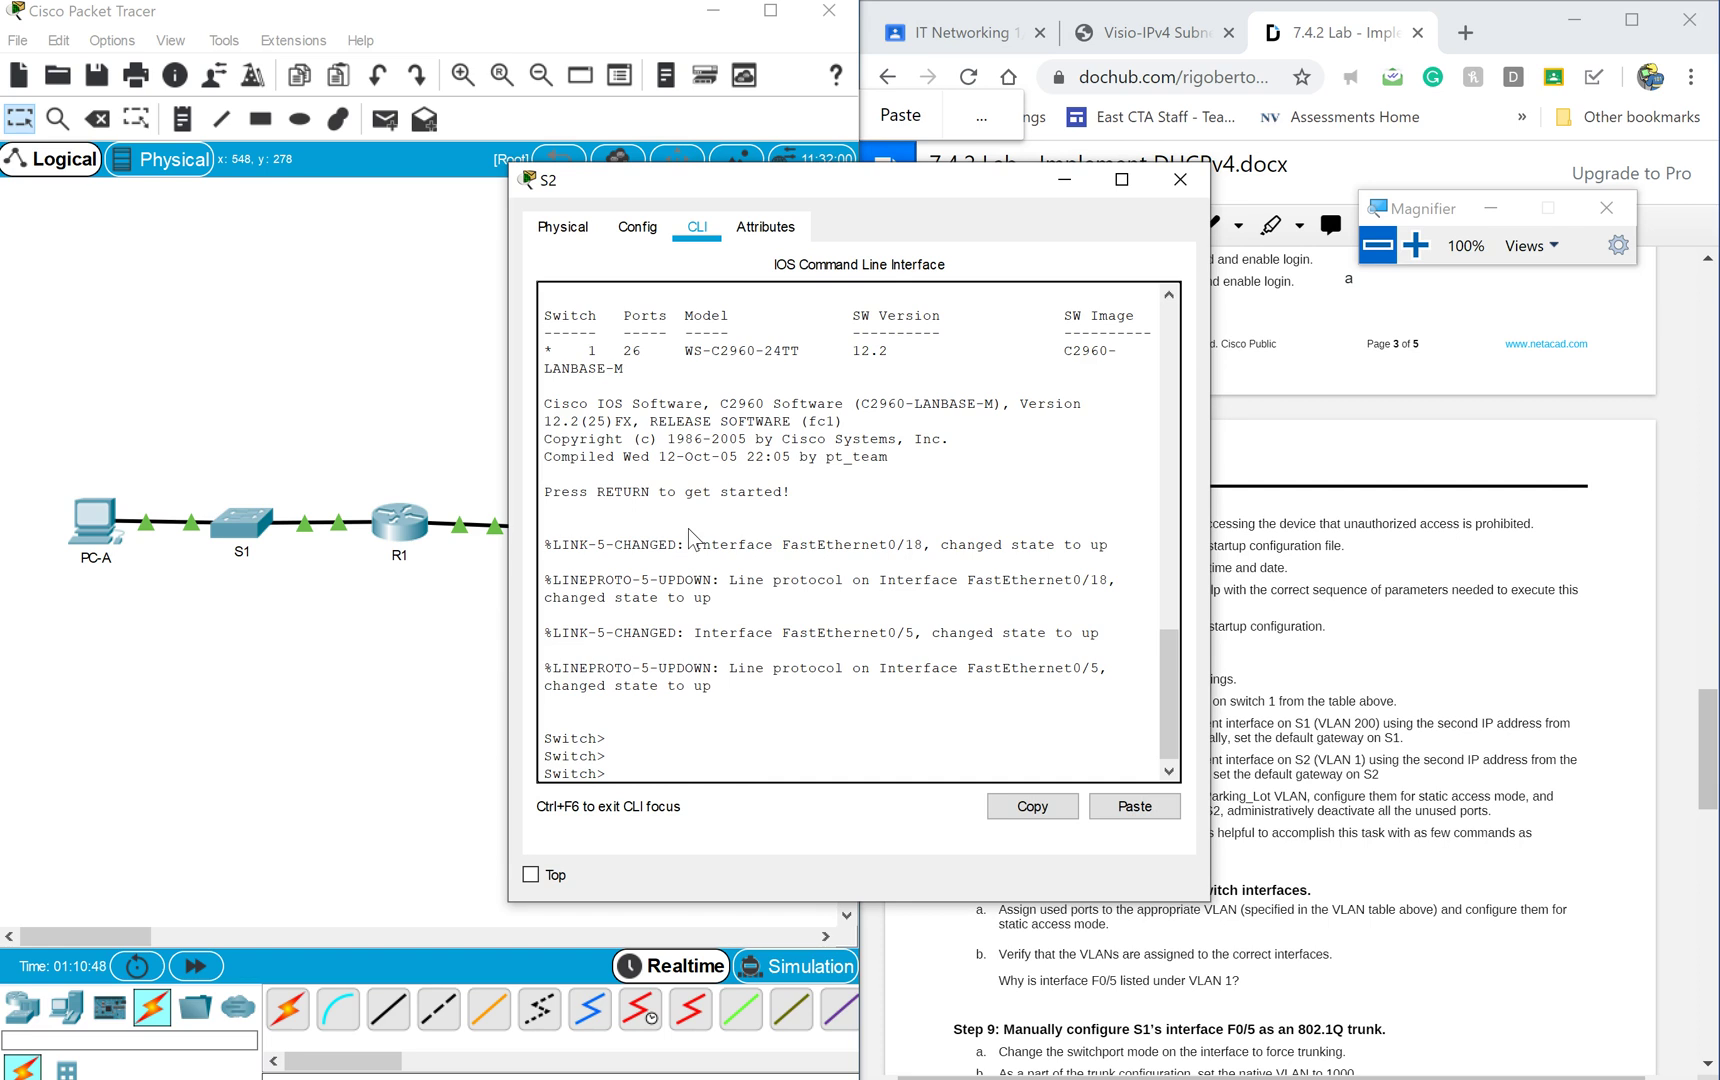
pyautogui.write('conf')
pyautogui.press('BackSpace')
pyautogui.press('BackSpace')
pyautogui.press('BackSpace')
pyautogui.press('BackSpace')
pyautogui.write('enable')
pyautogui.press('Return')
pyautogui.write('conf t')
pyautogui.press('Return')
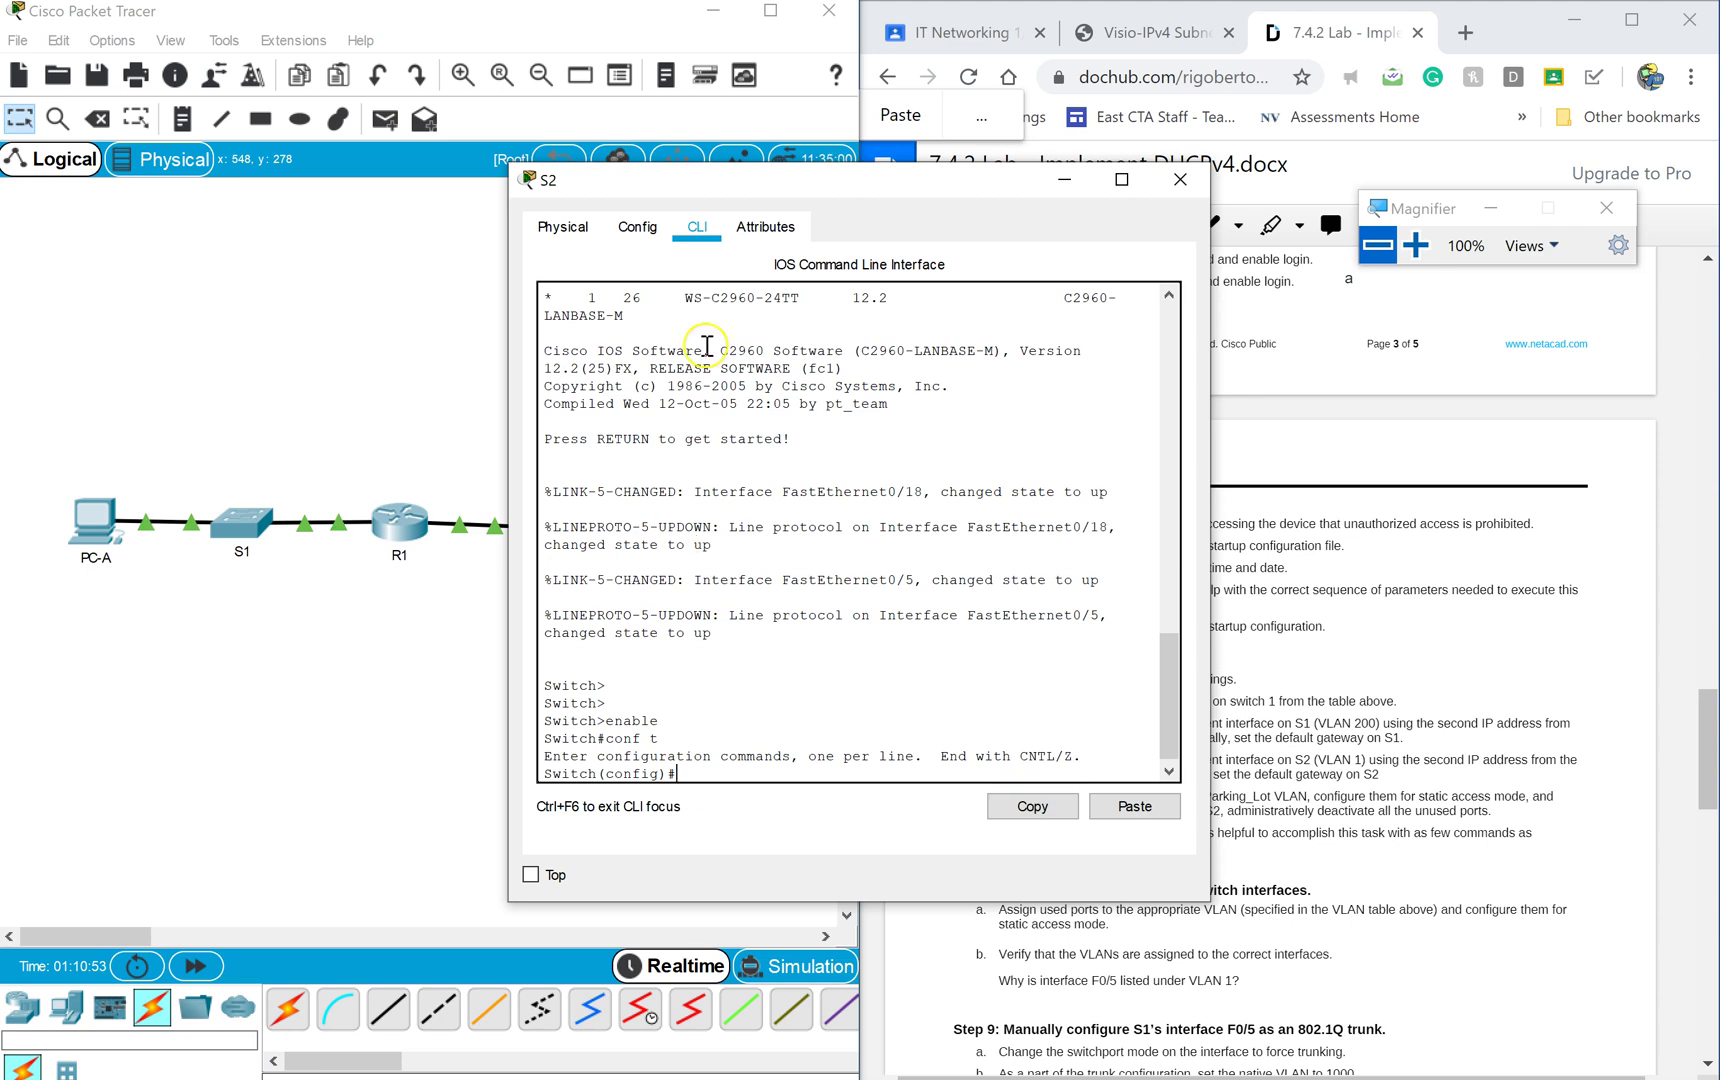
# Assign IP address 192.168.1.98 with mask 255.255.255.240 to S2's VLAN 1 interface, following the addressing table in the lab document.
pyautogui.moveTo(900, 180); pyautogui.dragTo(490, 213)
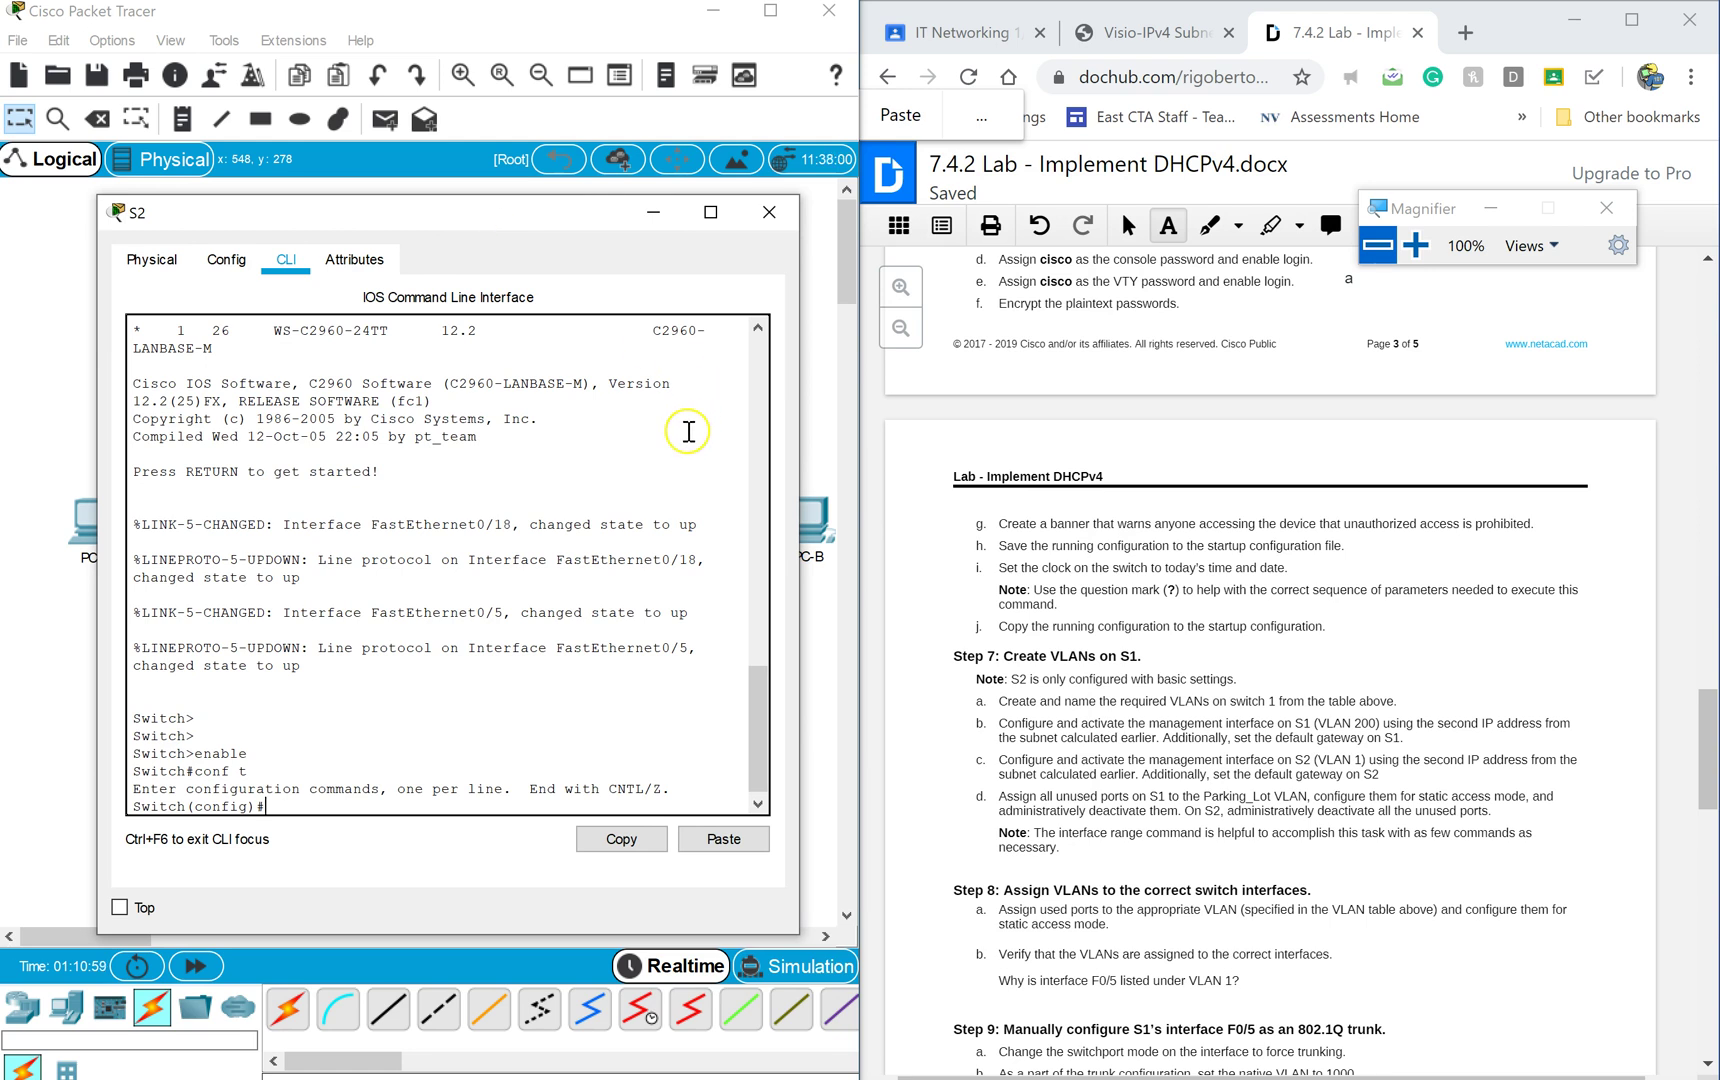
pyautogui.scroll(8, 1248, 499)
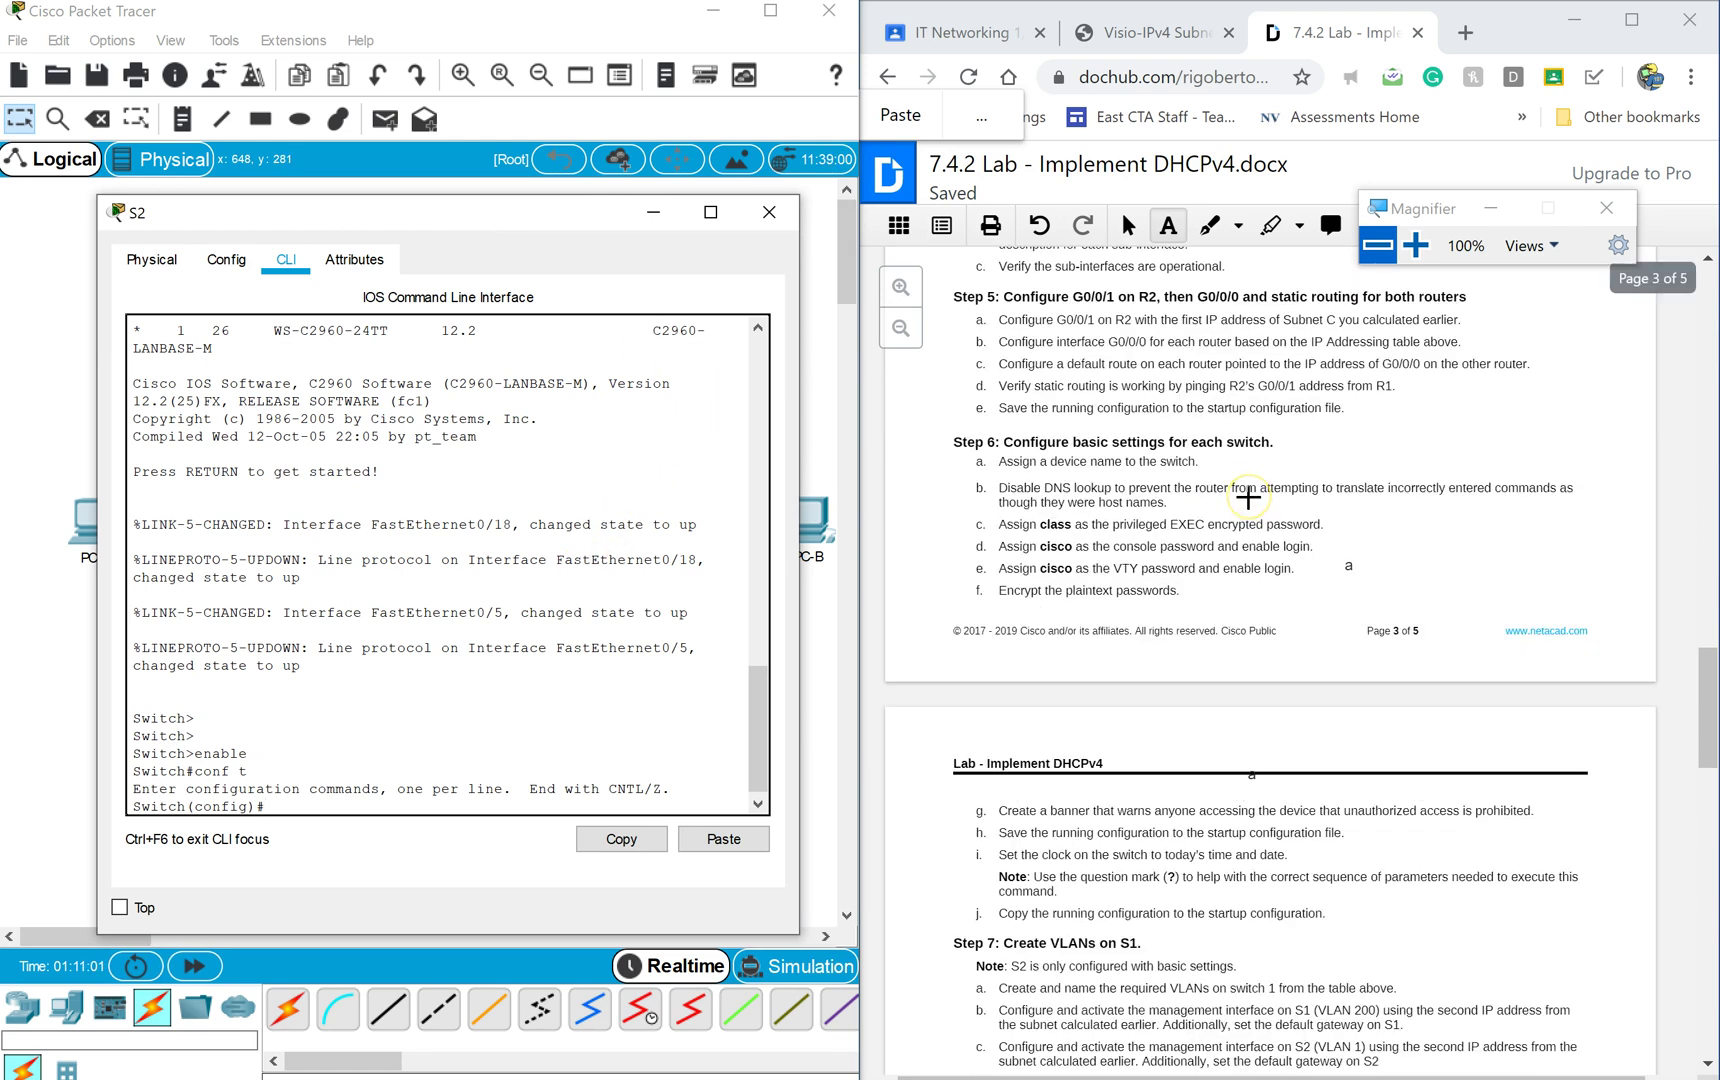
pyautogui.scroll(1, 1248, 497)
pyautogui.scroll(3, 1248, 497)
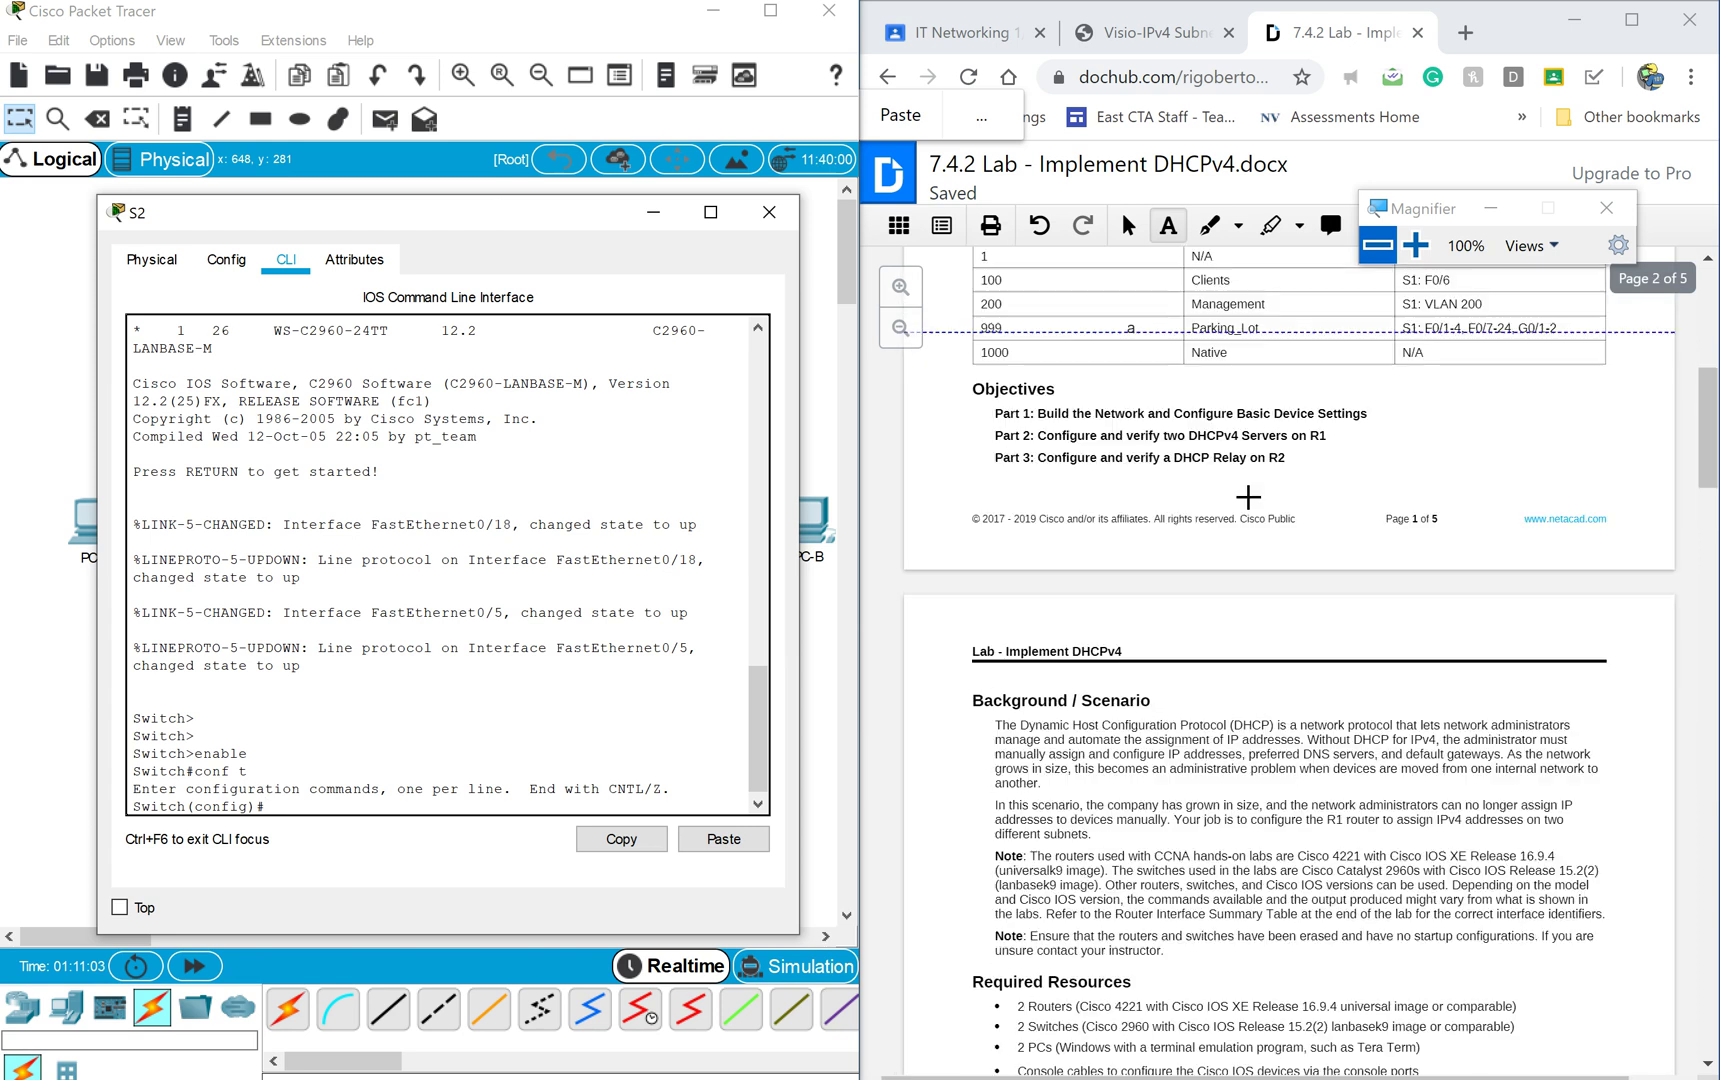
pyautogui.scroll(4, 1248, 497)
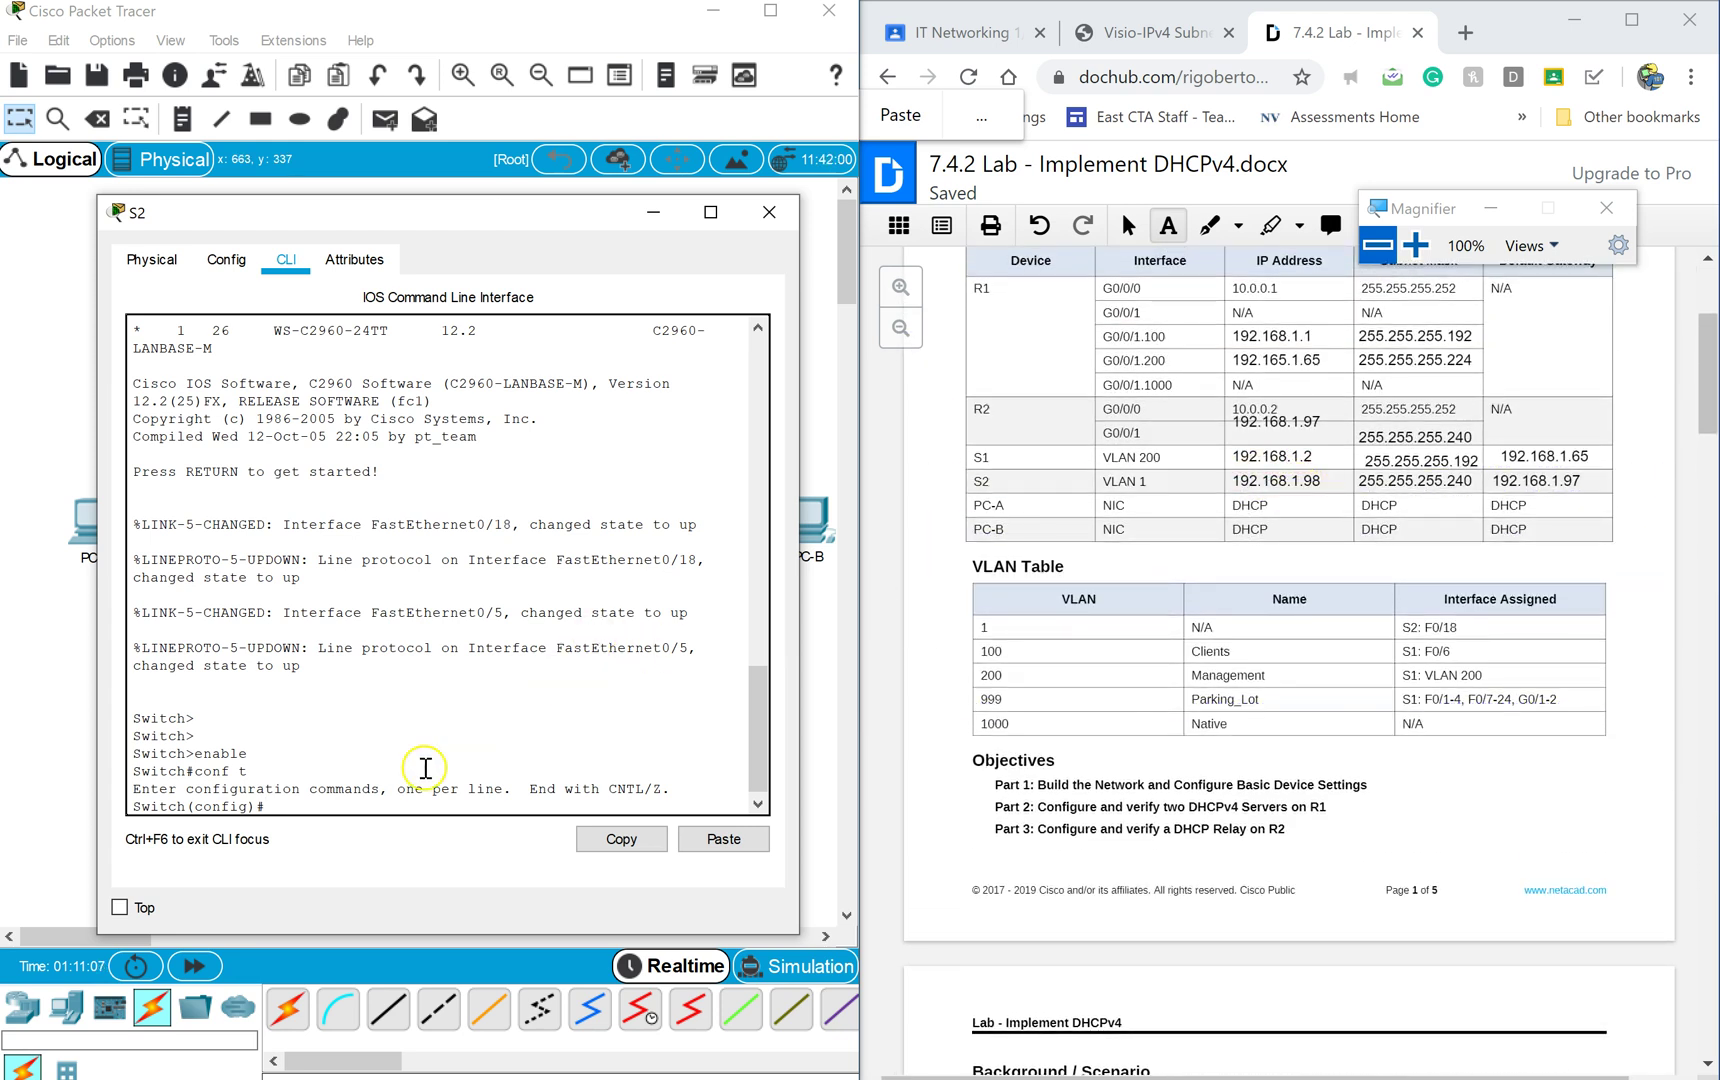
pyautogui.press('BackSpace')
pyautogui.press('BackSpace')
pyautogui.press('BackSpace')
pyautogui.write('int b')
pyautogui.write('lan 1')
pyautogui.press('Return')
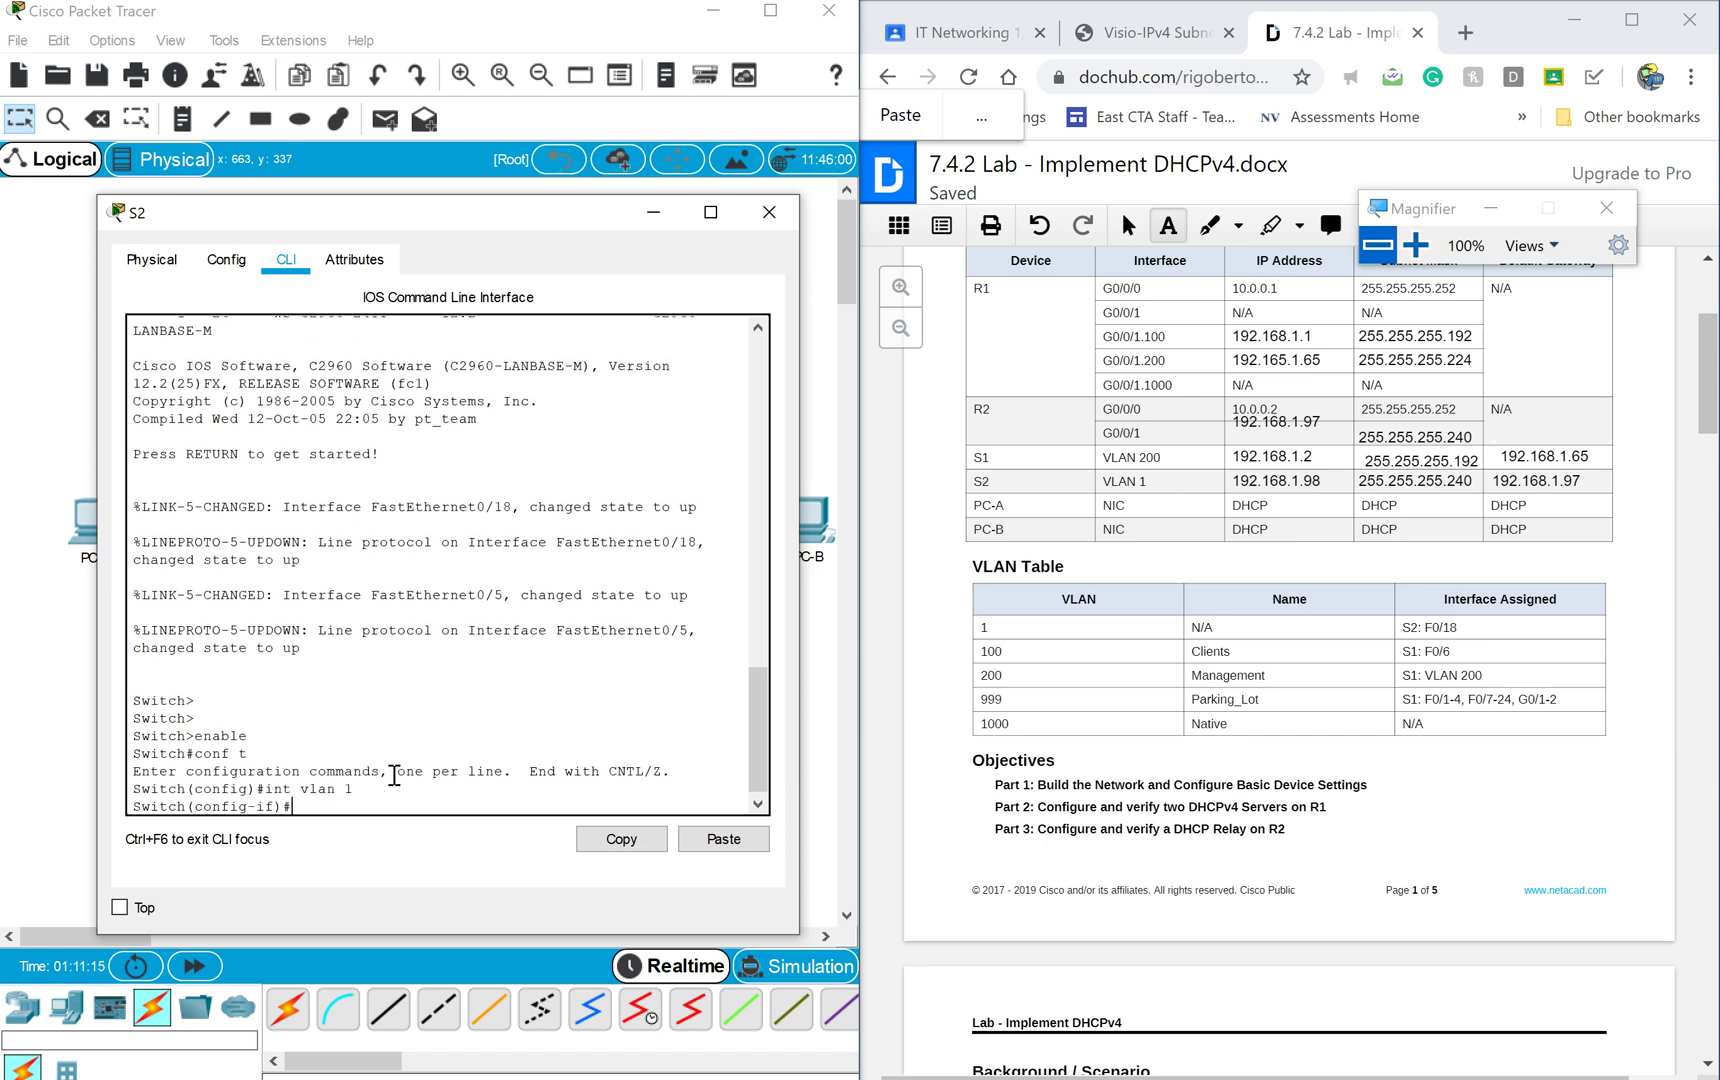
pyautogui.write('ip address 192.168.1.98 255.255.255.2')
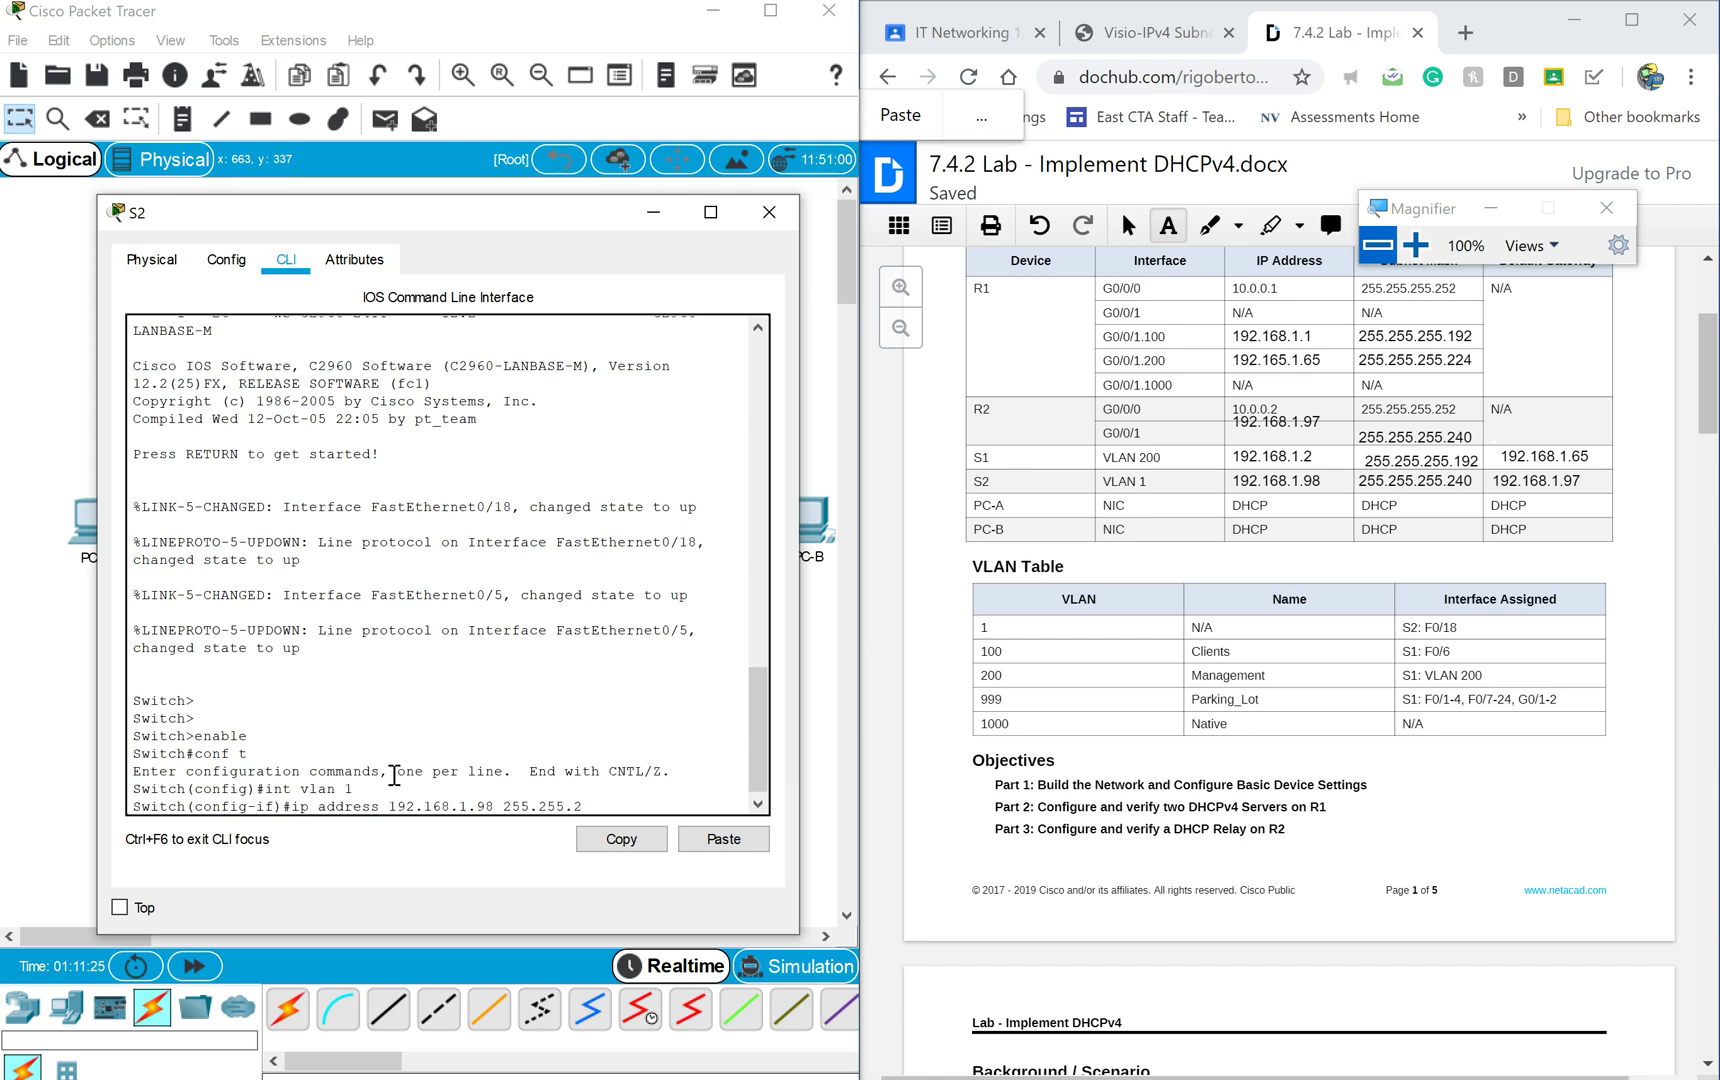
pyautogui.write('40')
pyautogui.press('Return')
# Activate S2's VLAN 1 interface with no shut and return to global configuration mode.
pyautogui.write('exit')
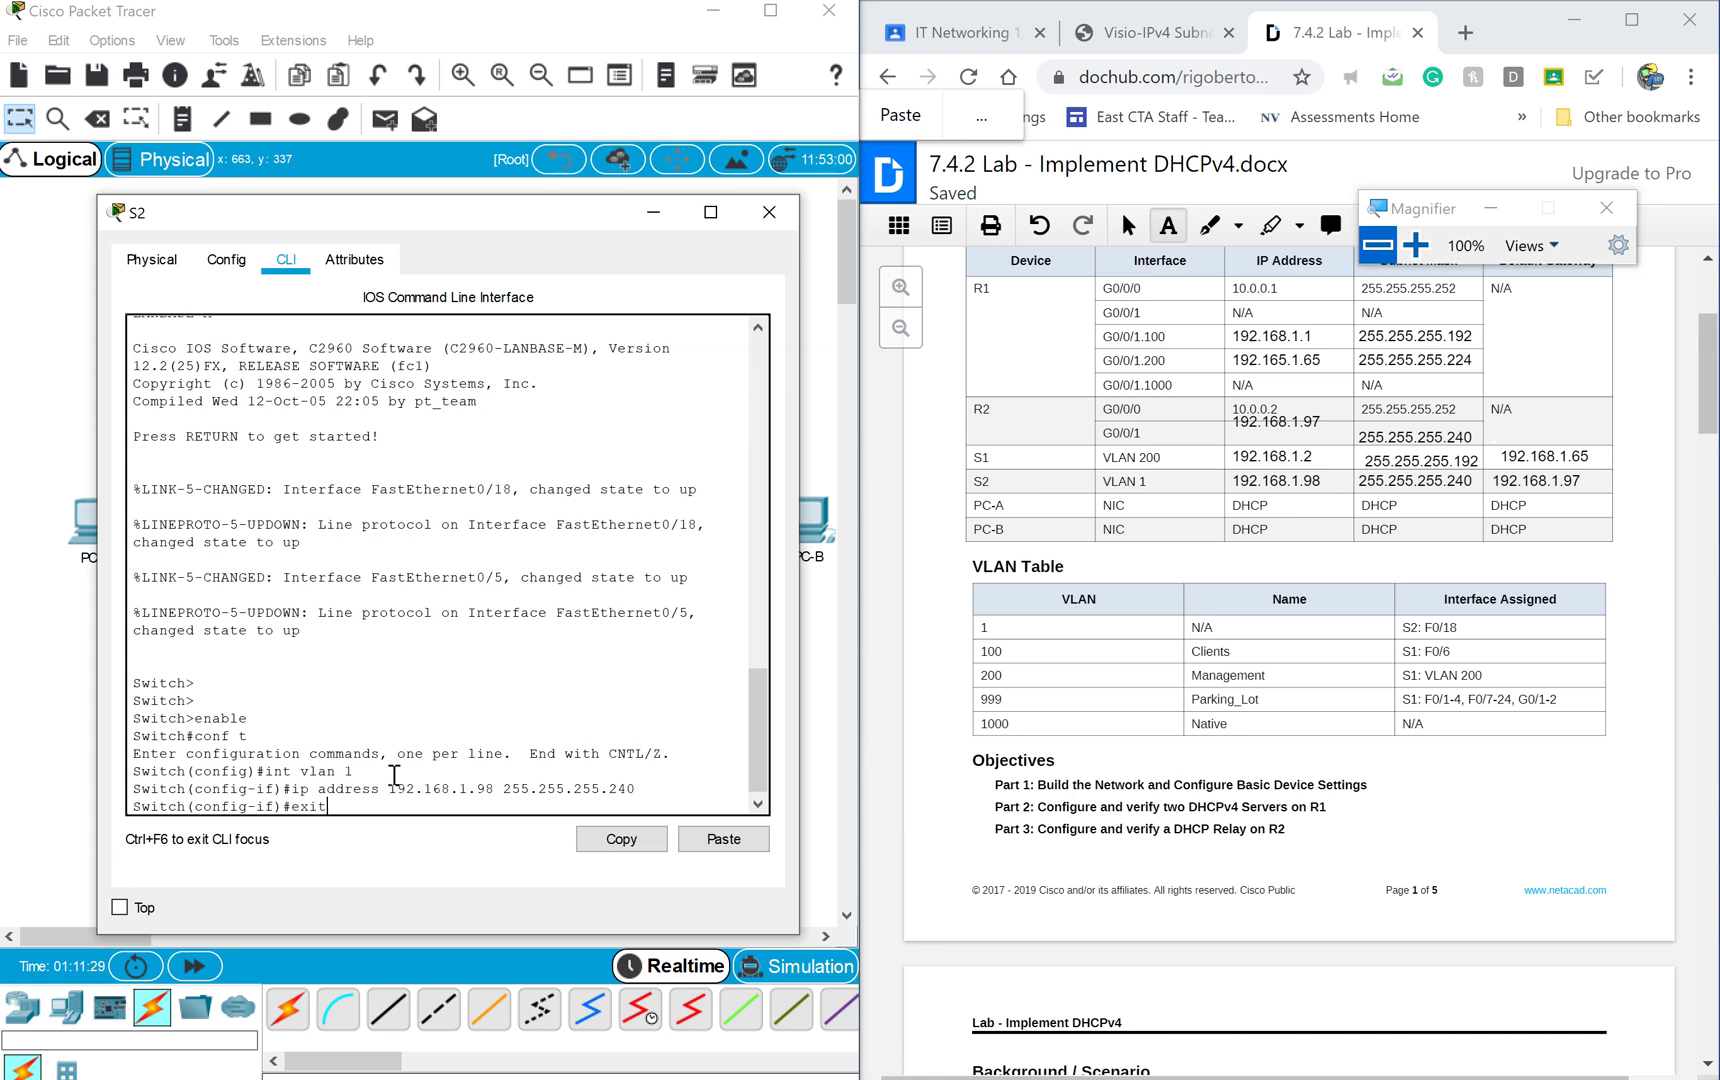
pyautogui.press('BackSpace')
pyautogui.press('BackSpace')
pyautogui.press('BackSpace')
pyautogui.write('no shut')
pyautogui.press('Return')
pyautogui.press('Return')
pyautogui.press('Return')
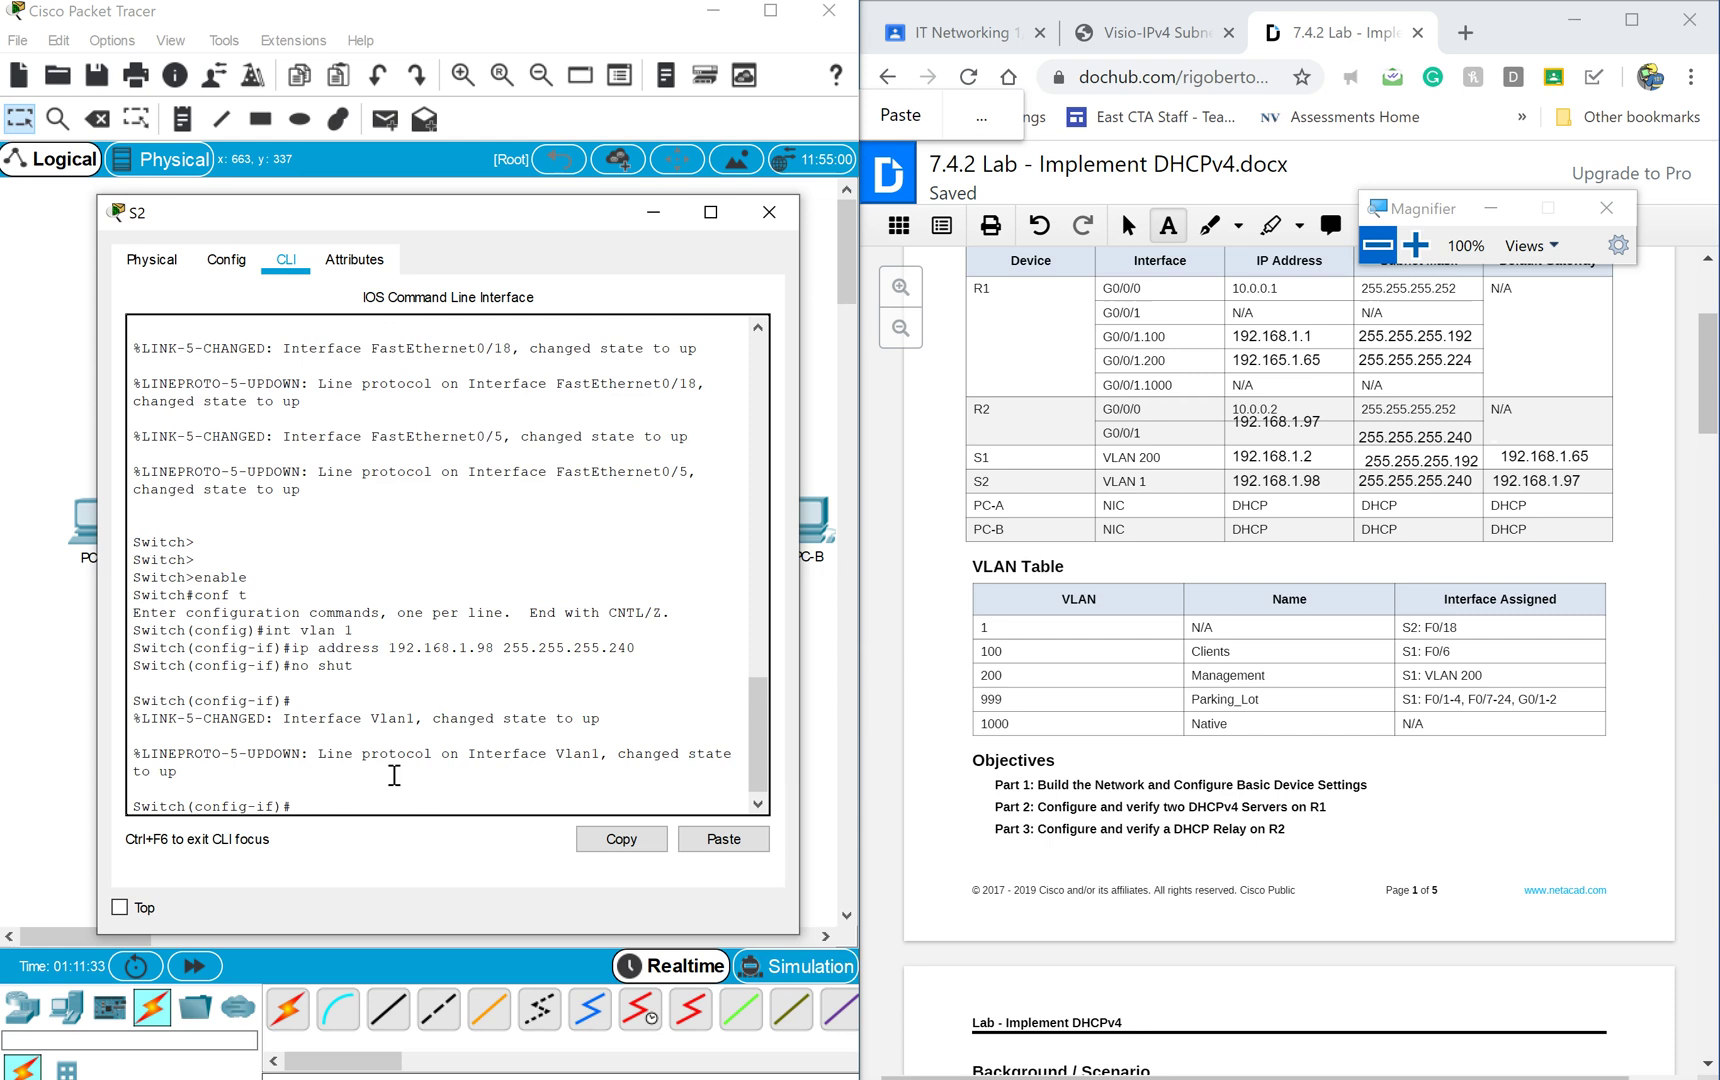
pyautogui.write('exit')
pyautogui.press('Return')
pyautogui.press('Return')
pyautogui.press('Return')
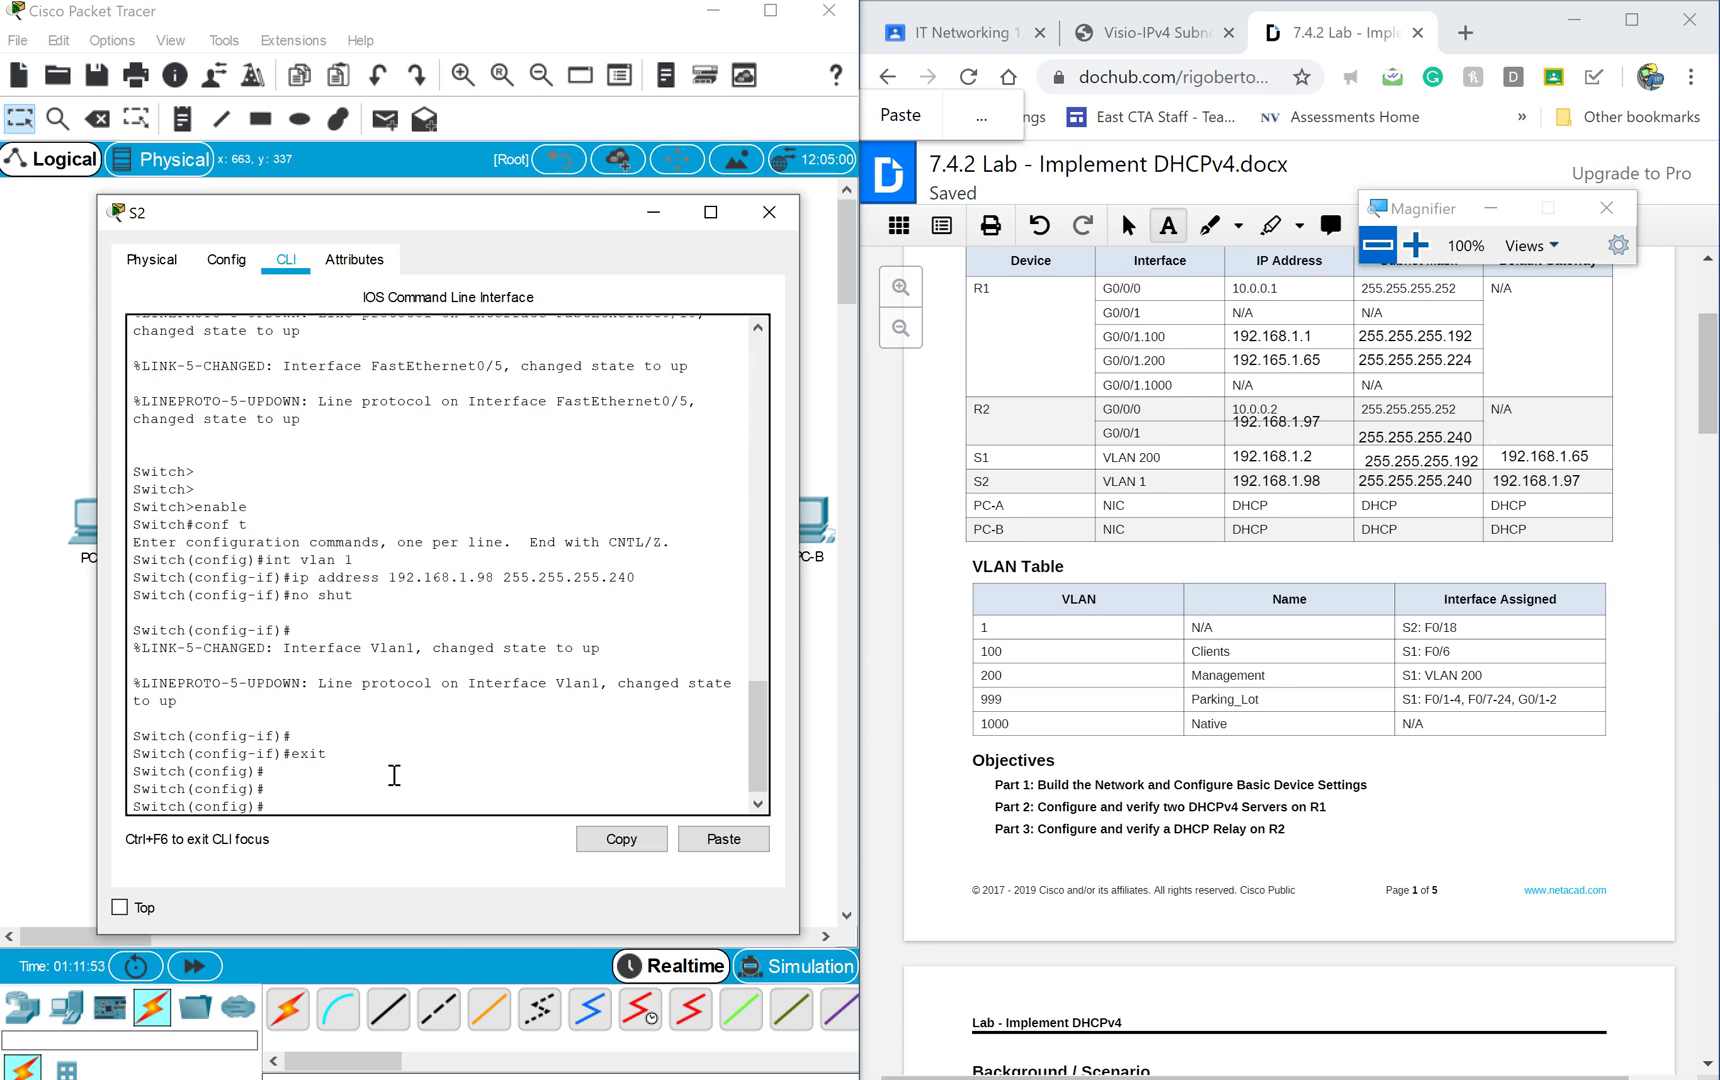
# Set S2's default gateway to 192.168.1.97 and close the S2 window.
pyautogui.write('ip de')
pyautogui.press('Tab')
pyautogui.write('192.1678')
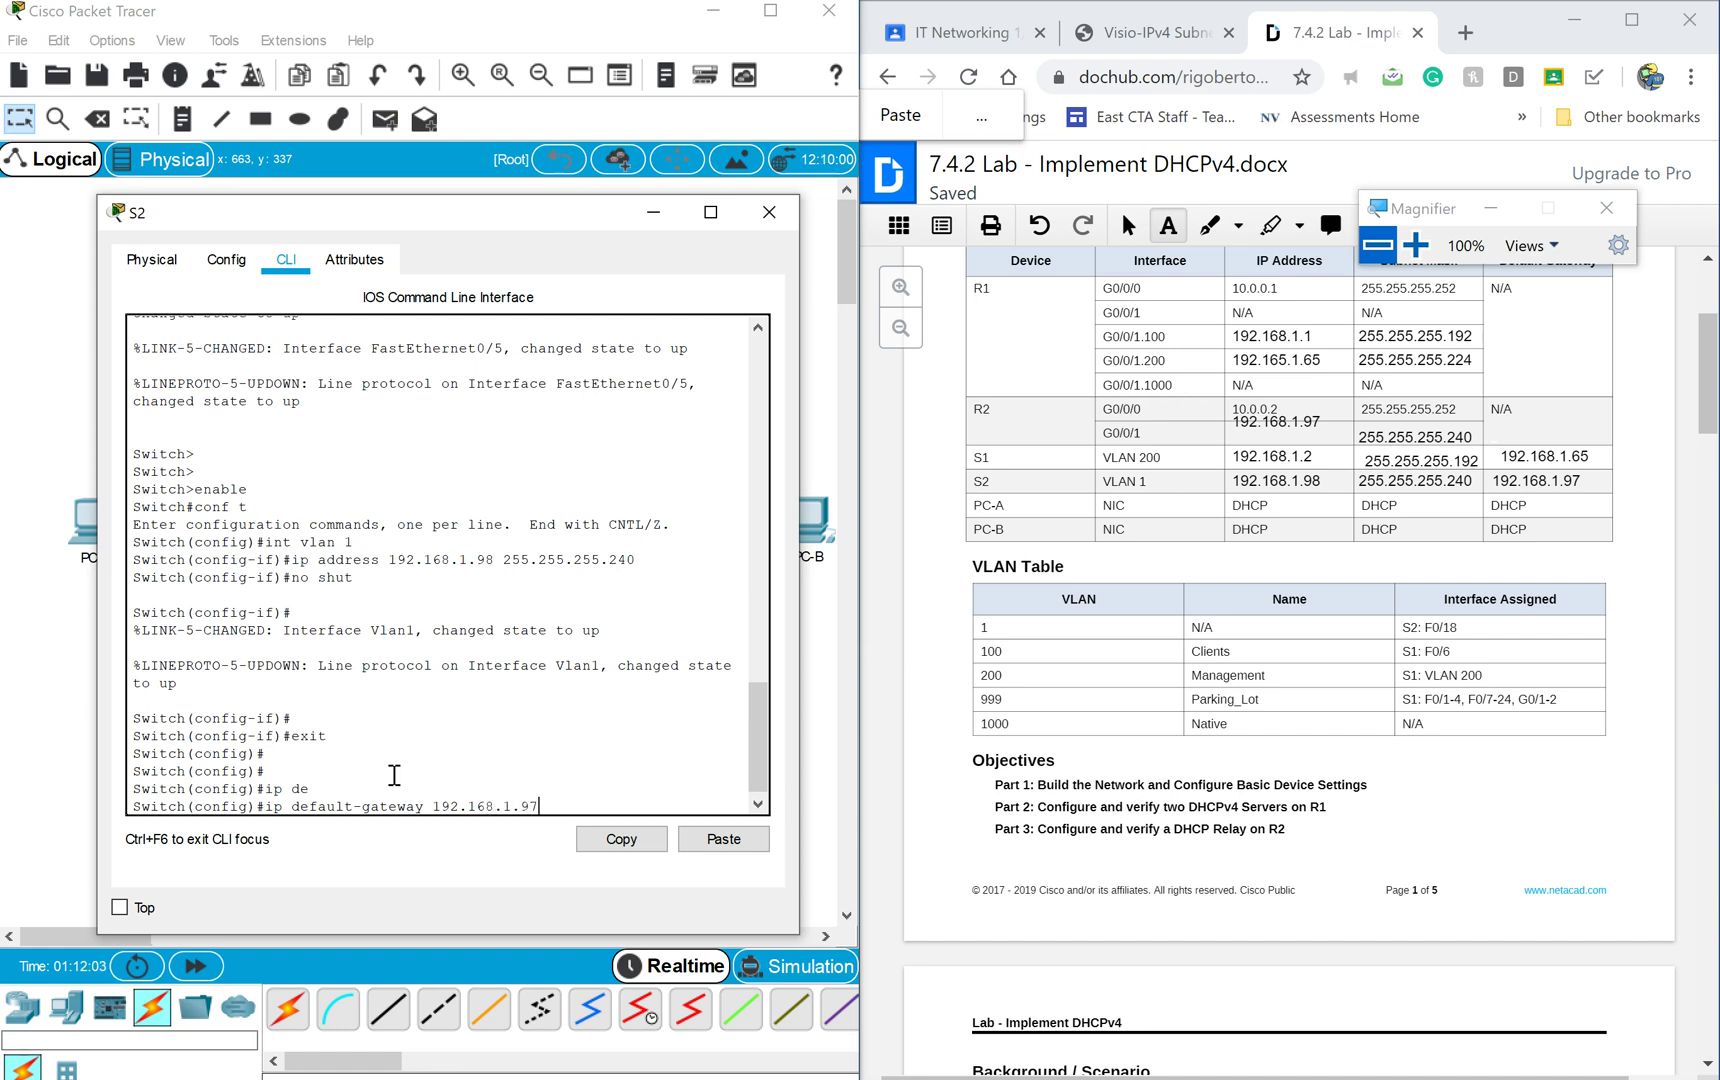
pyautogui.write('.1.97')
pyautogui.press('Return')
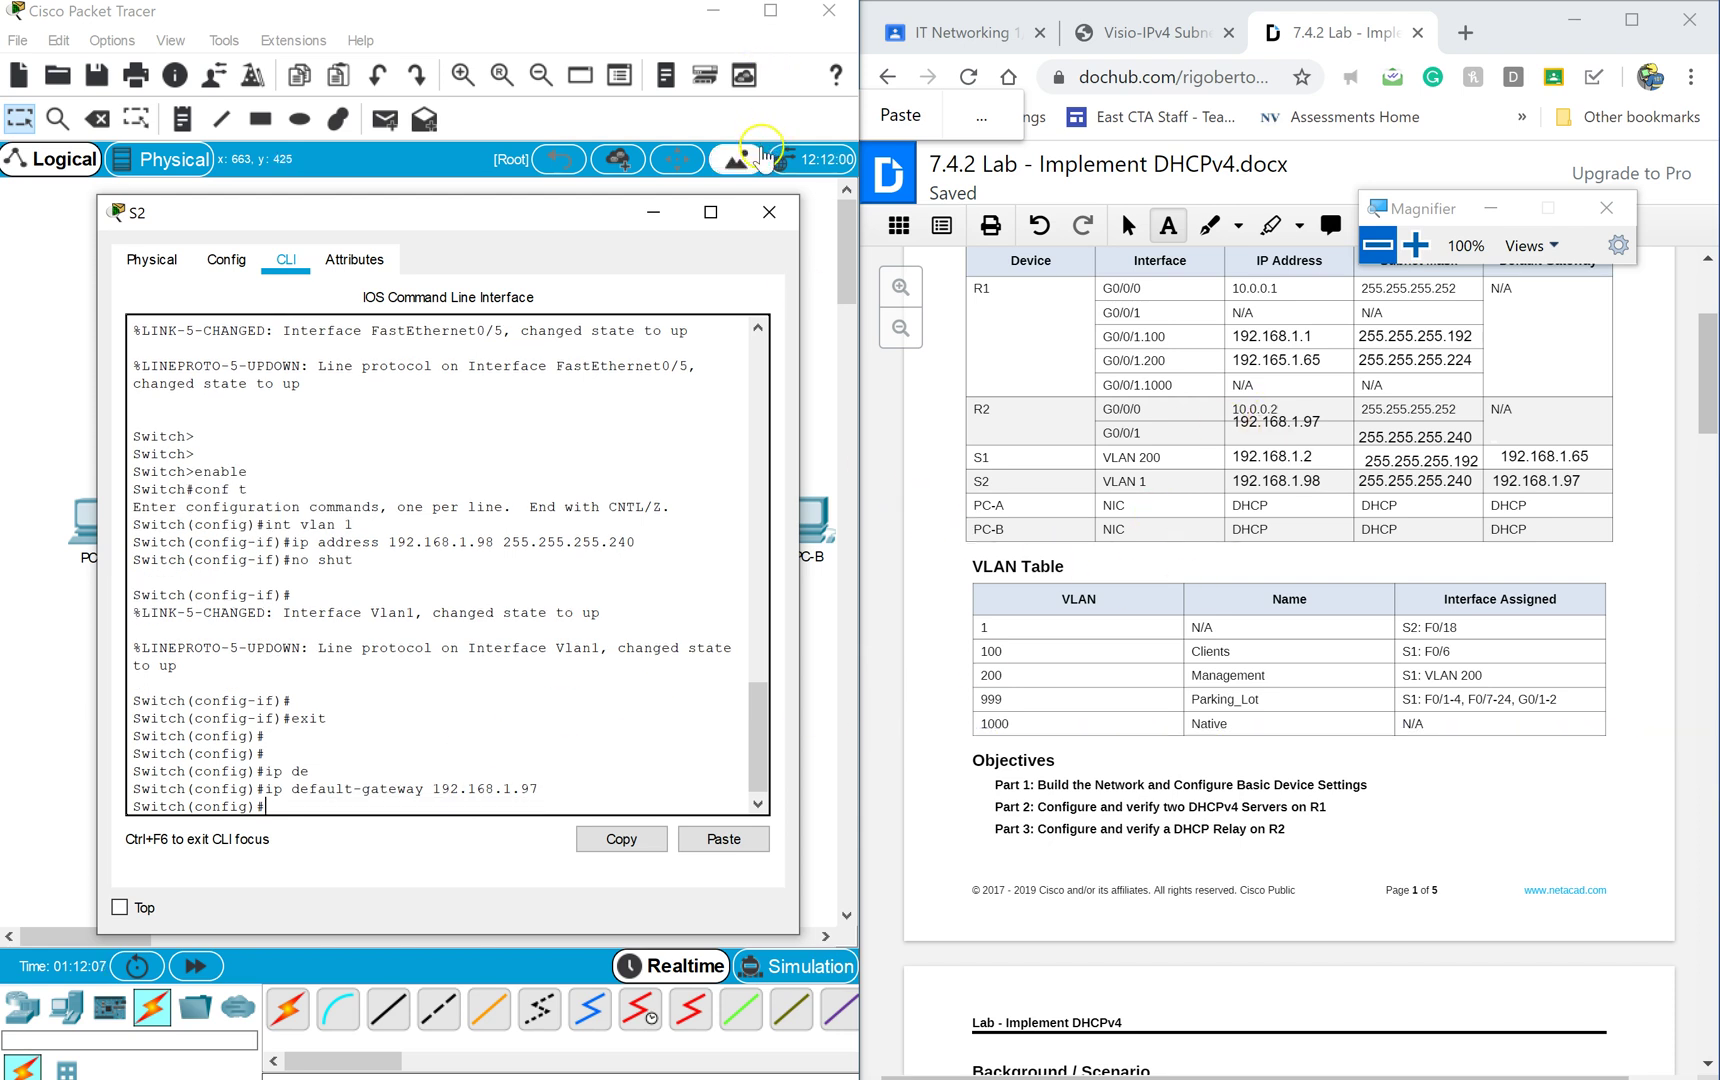
pyautogui.click(769, 212)
# Reopen the CLI of S1 and look up the Step 8 port assignments in the lab document's VLAN table.
pyautogui.moveTo(1708, 378); pyautogui.dragTo(1716, 624)
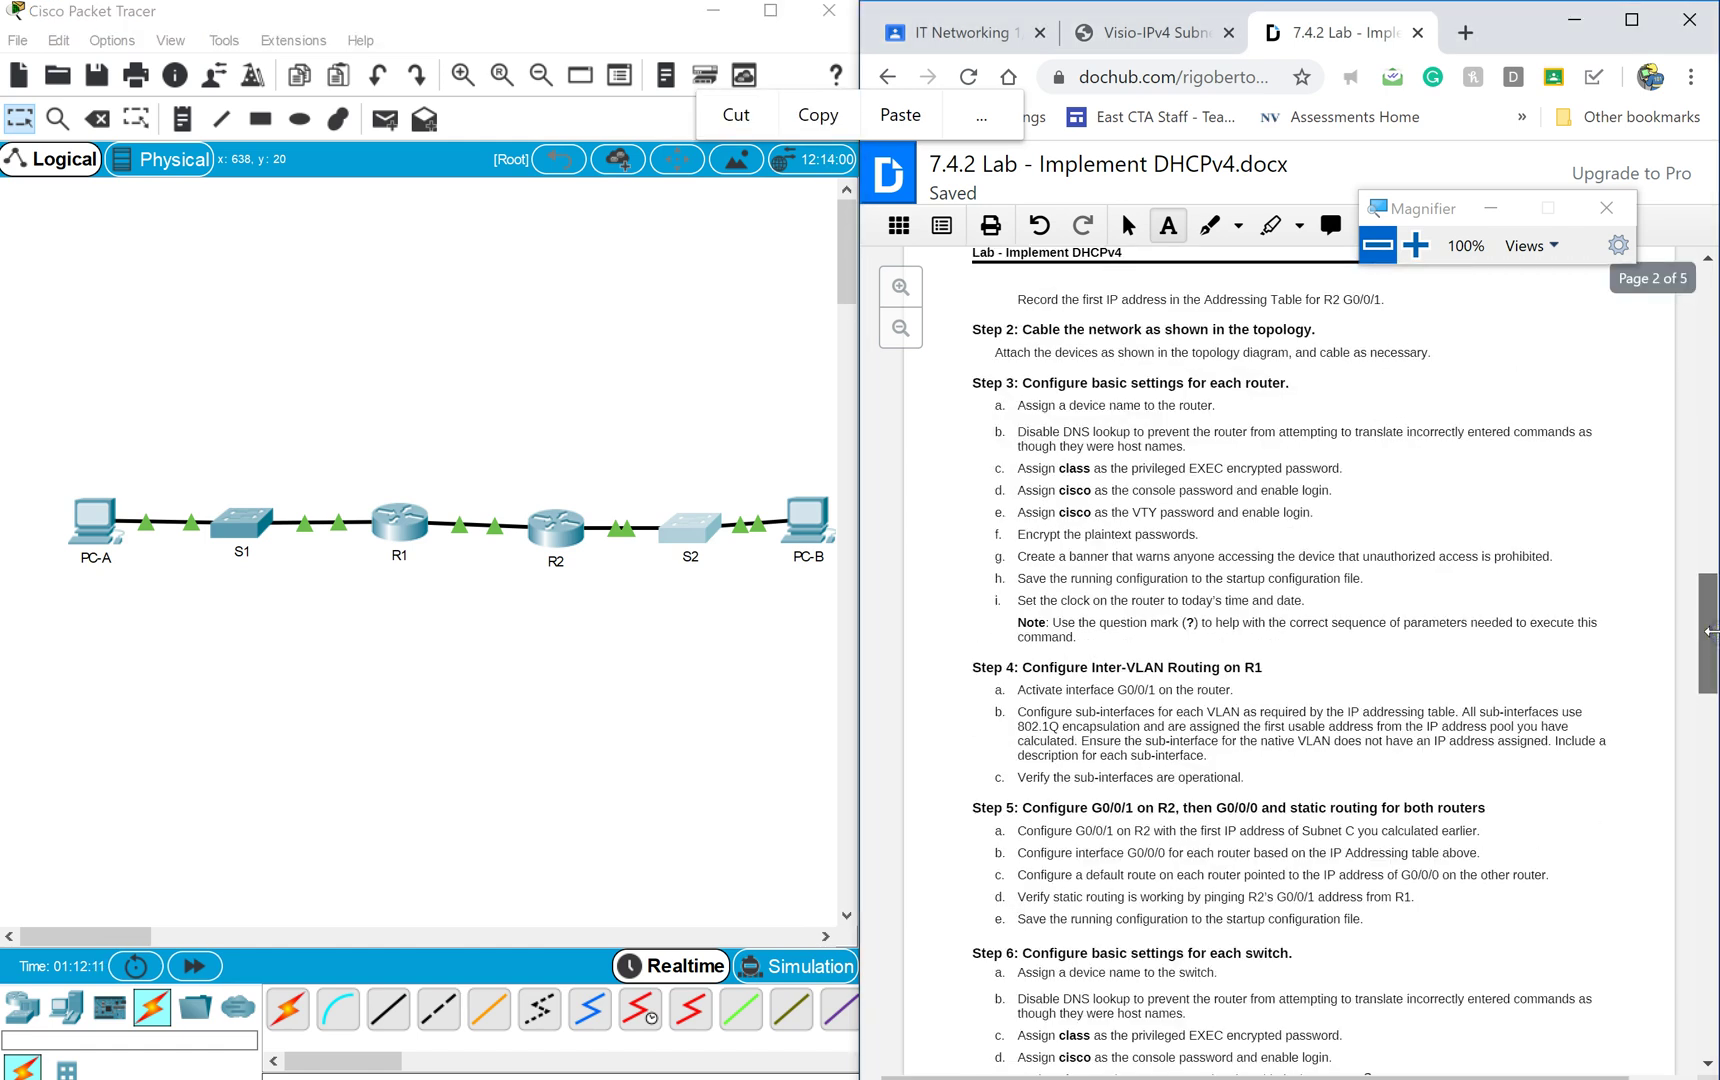
pyautogui.click(1714, 748)
pyautogui.moveTo(1716, 745); pyautogui.dragTo(1710, 794)
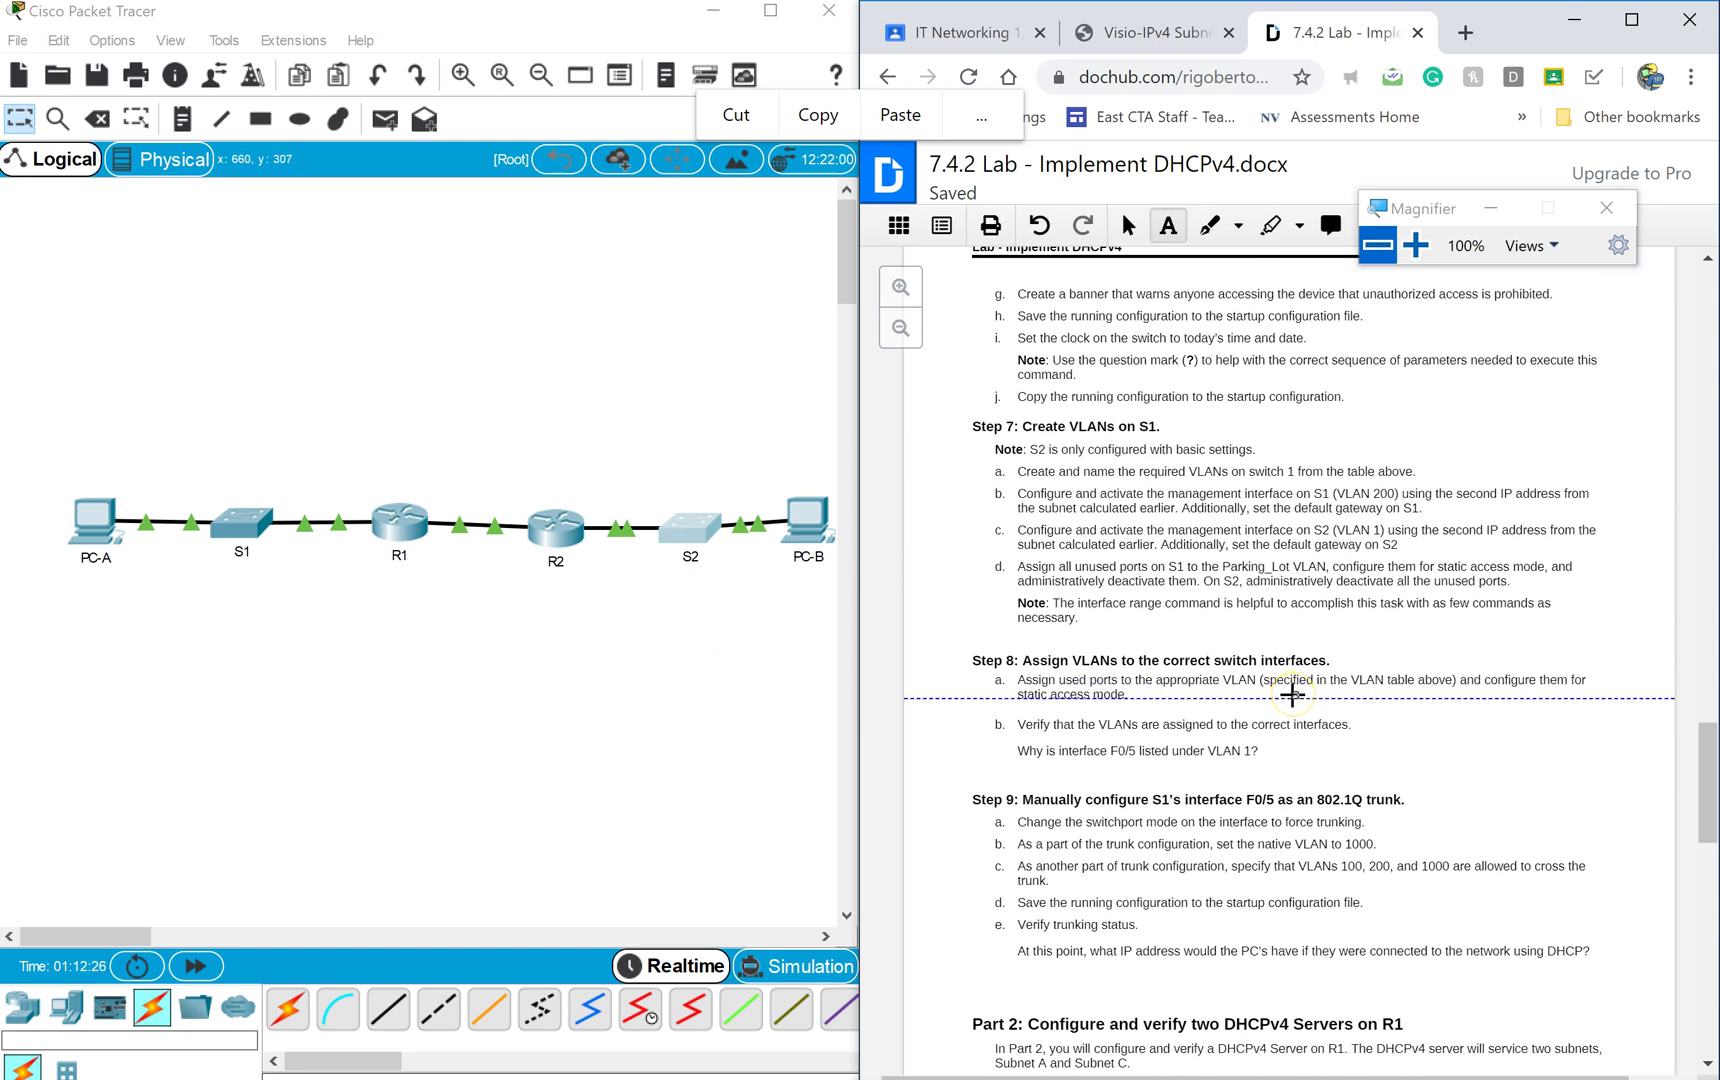
pyautogui.click(259, 539)
pyautogui.click(259, 539)
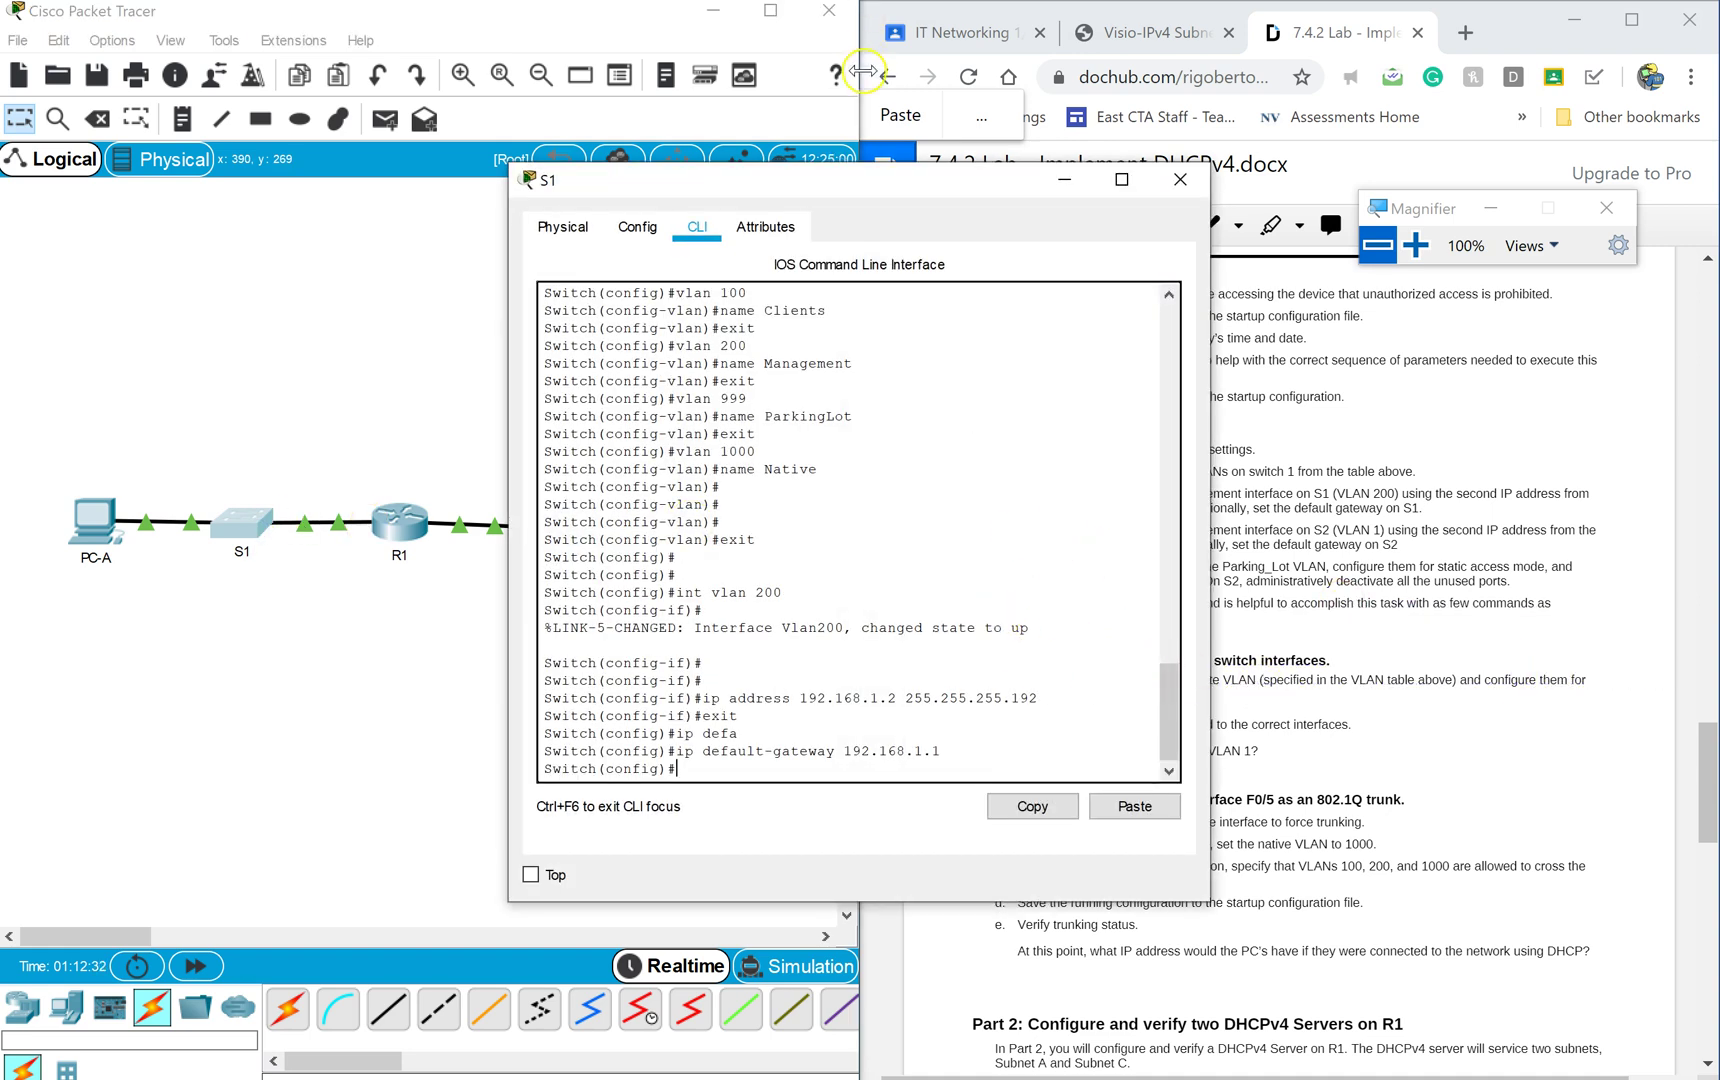
pyautogui.moveTo(892, 185); pyautogui.dragTo(470, 192)
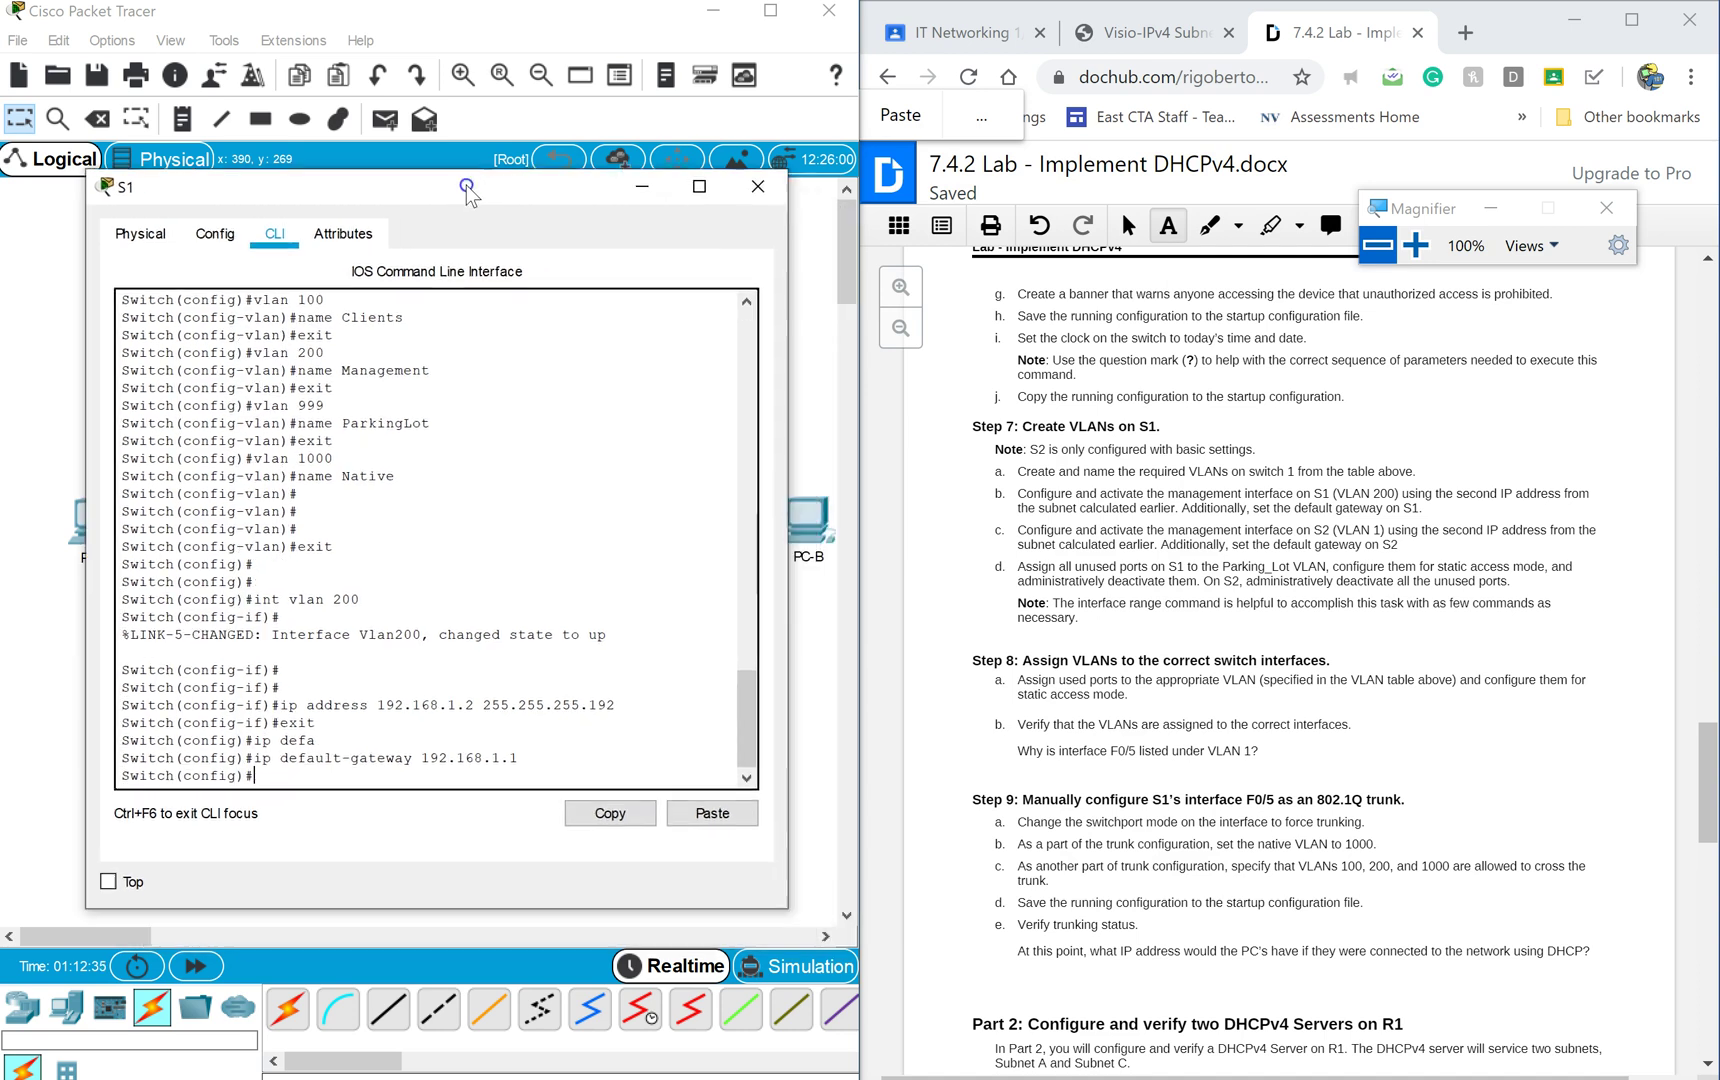
pyautogui.scroll(2, 1490, 559)
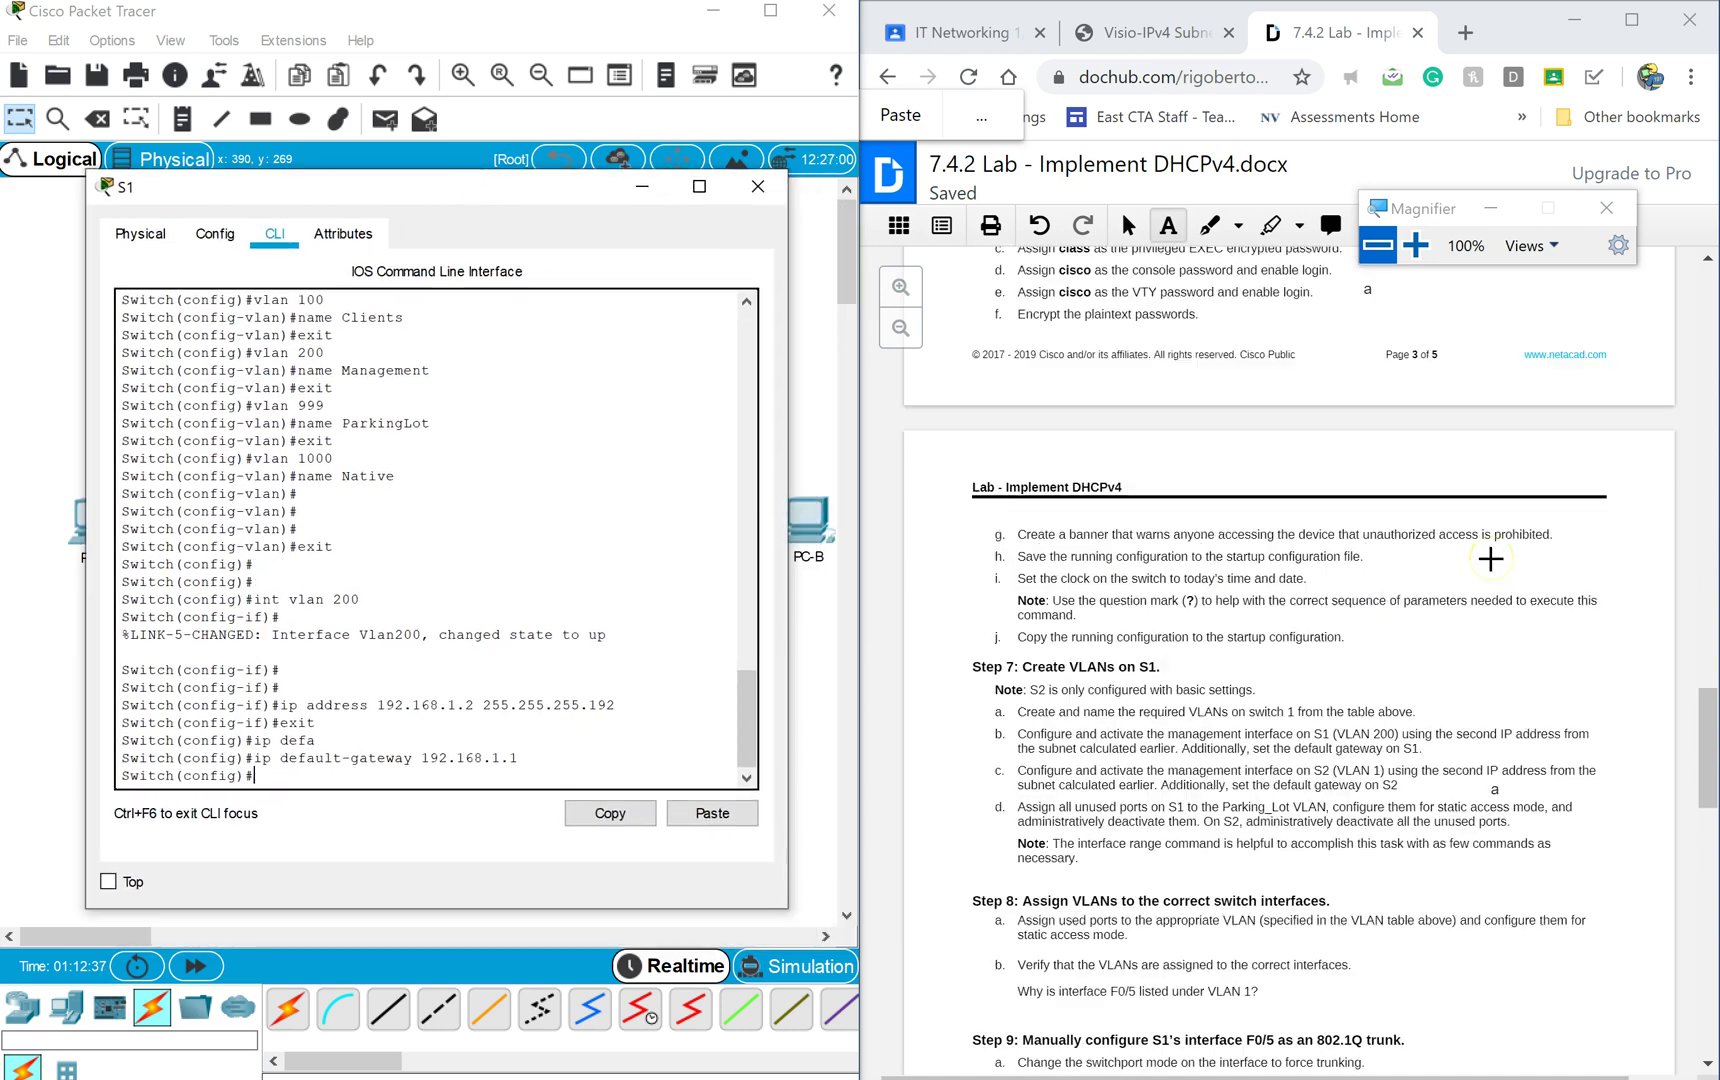
pyautogui.scroll(8, 1490, 559)
pyautogui.scroll(1, 1490, 559)
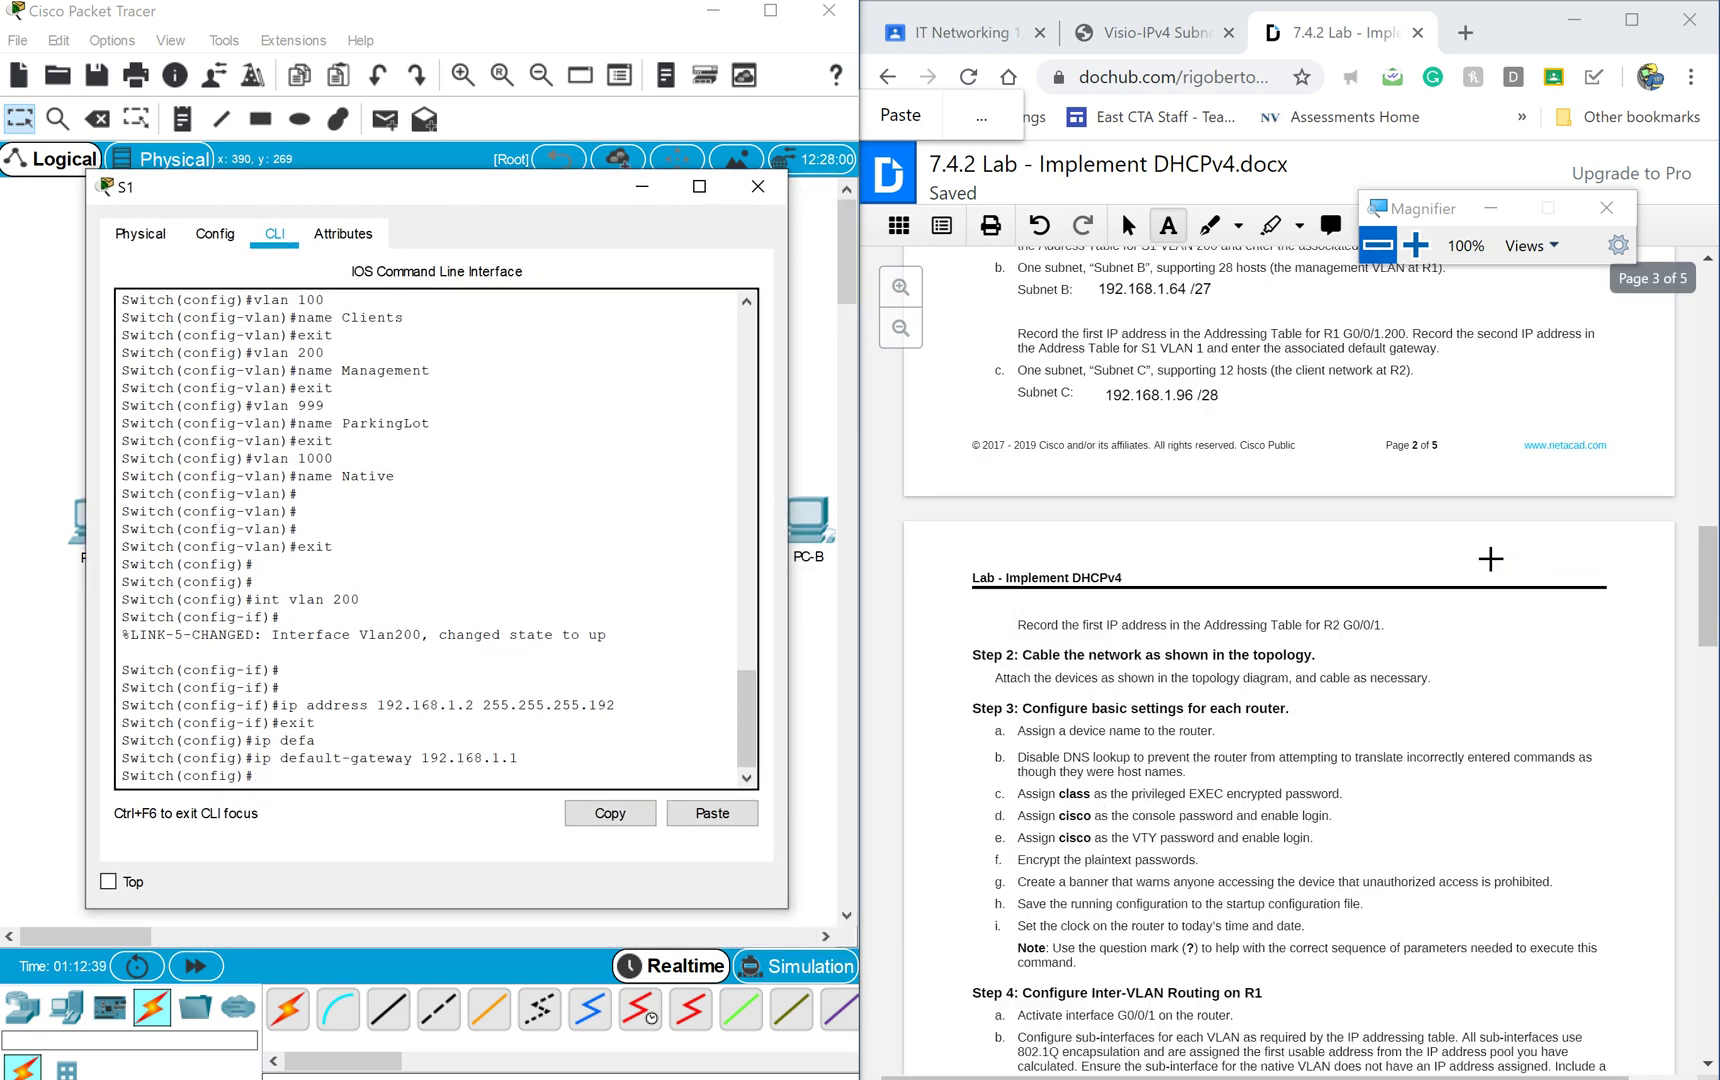
pyautogui.scroll(6, 1490, 530)
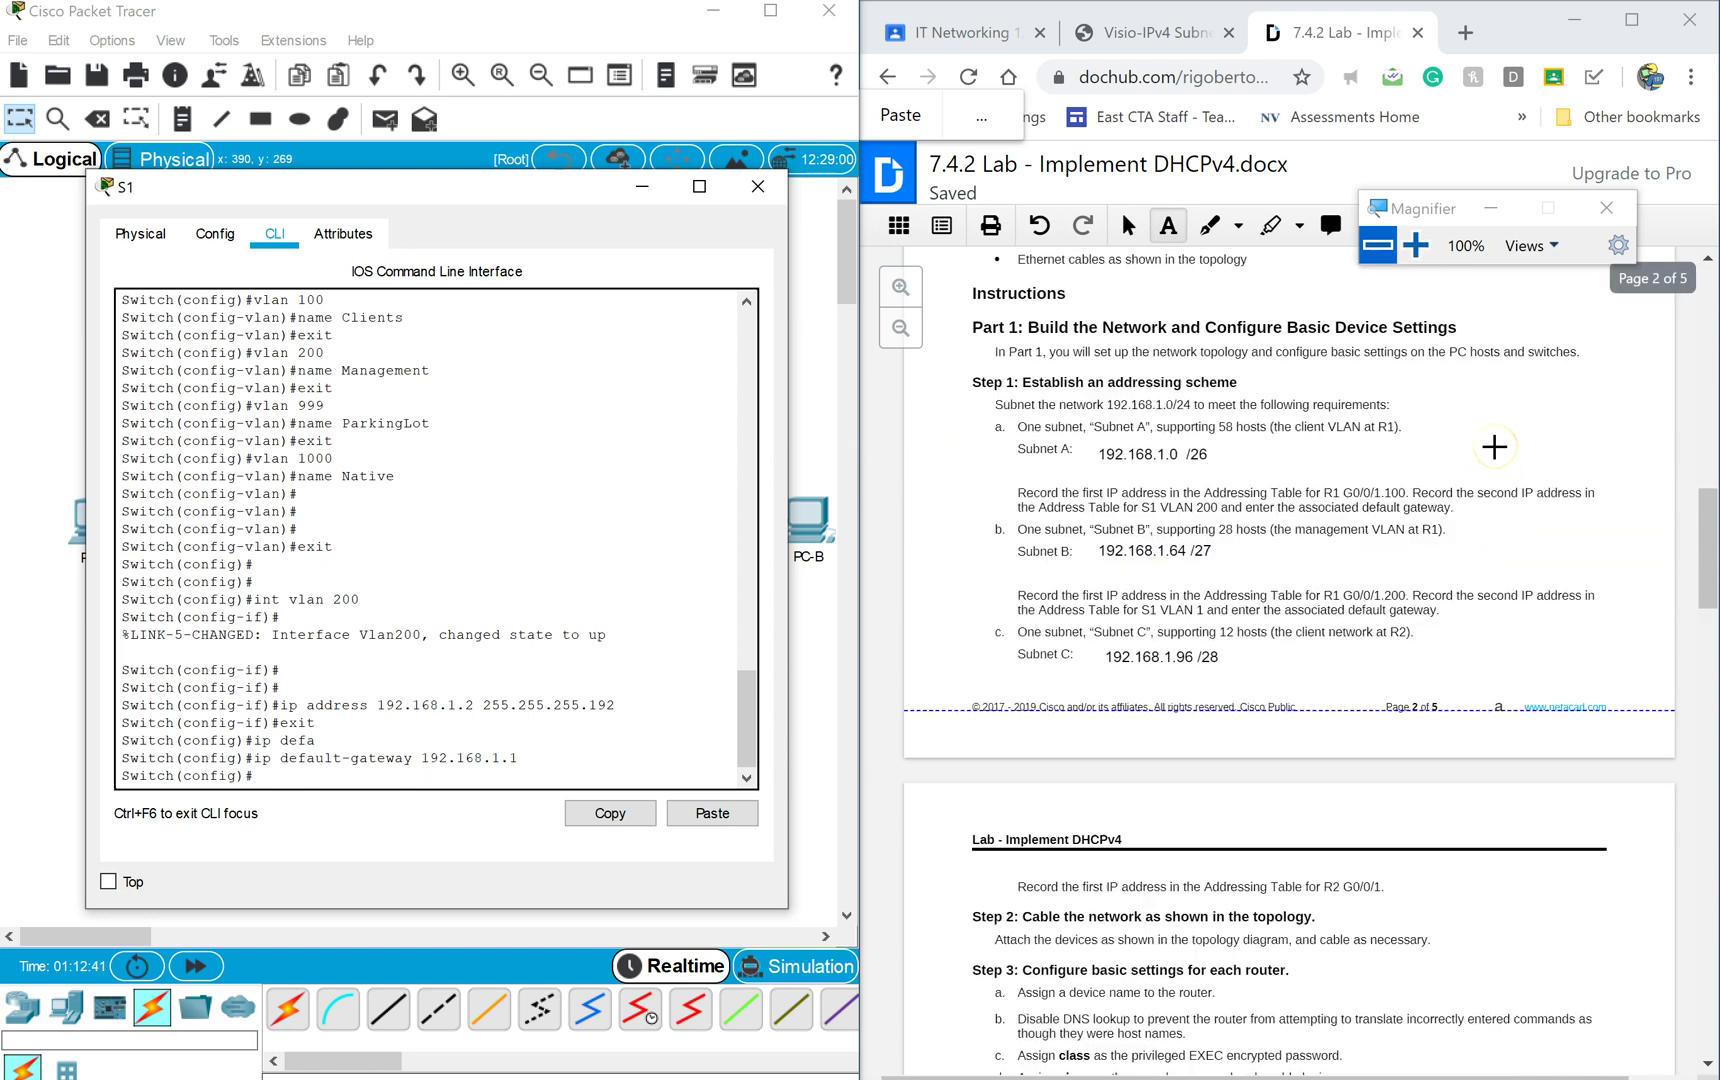
pyautogui.scroll(6, 1493, 447)
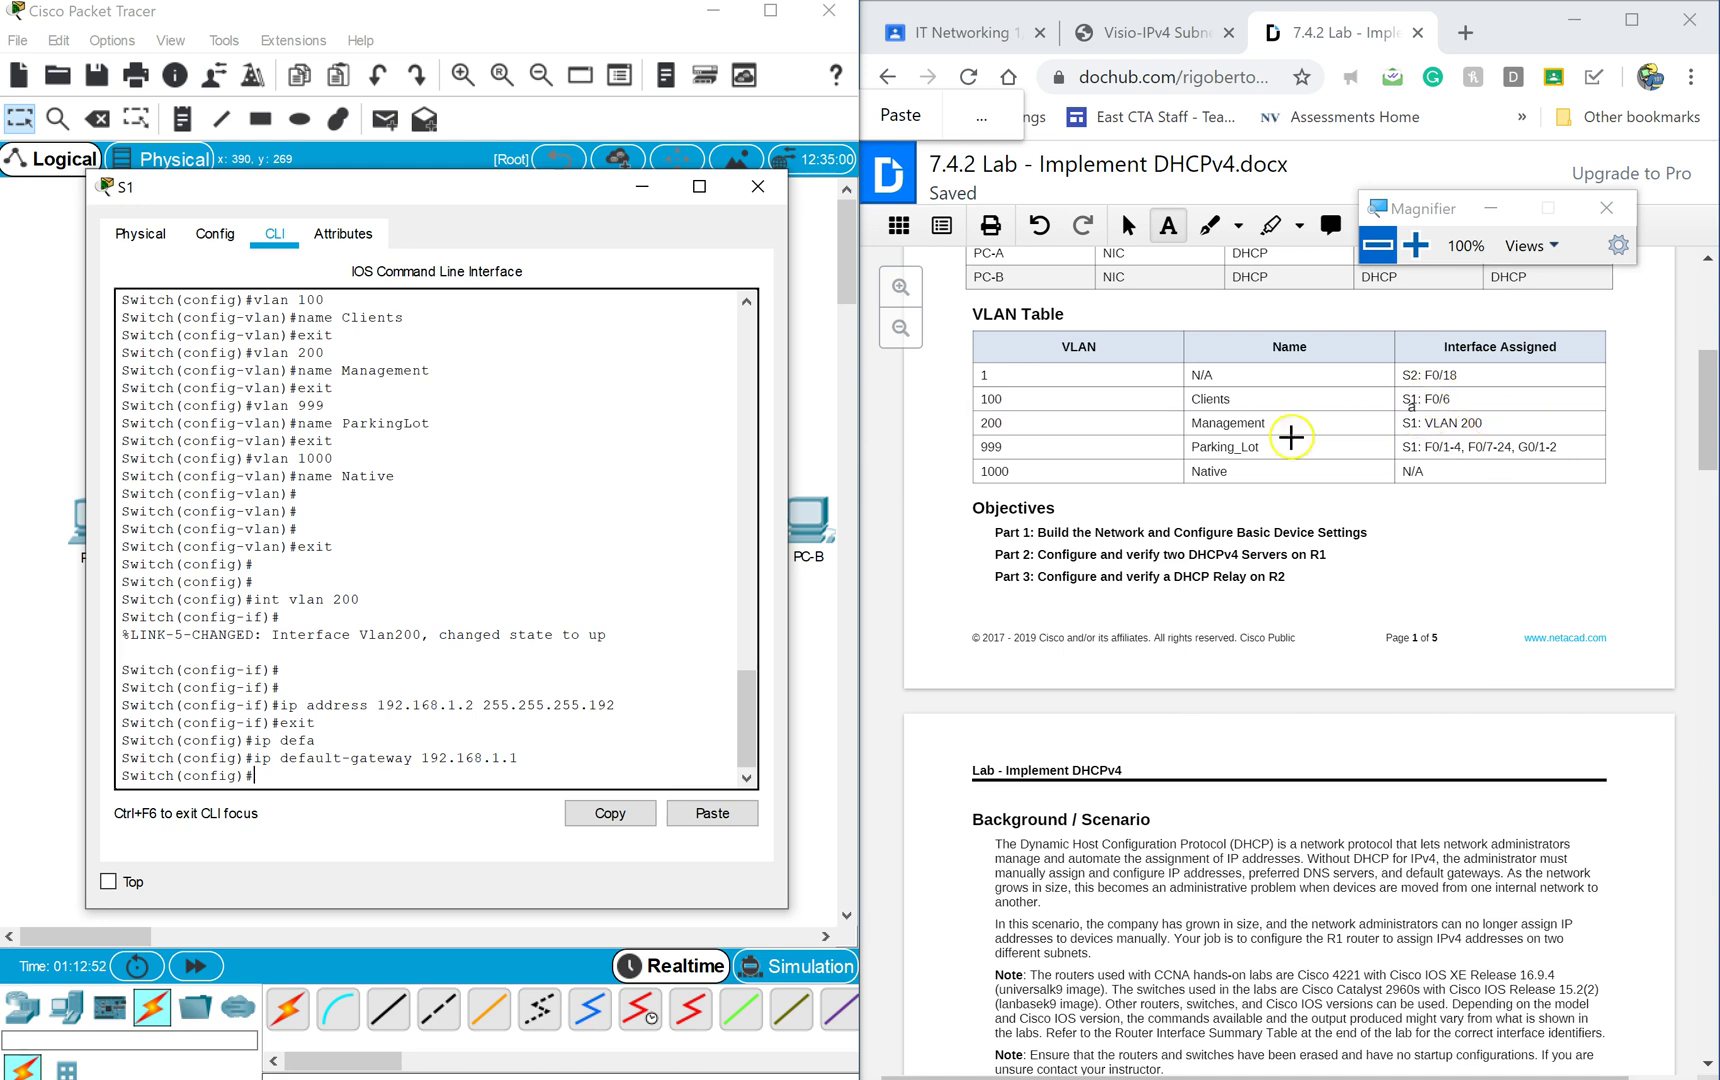
# Leave global configuration mode on S1 and try to enter interface F0/6 from privileged EXEC mode.
pyautogui.write('exit')
pyautogui.press('Return')
pyautogui.press('Return')
pyautogui.press('Return')
pyautogui.press('Return')
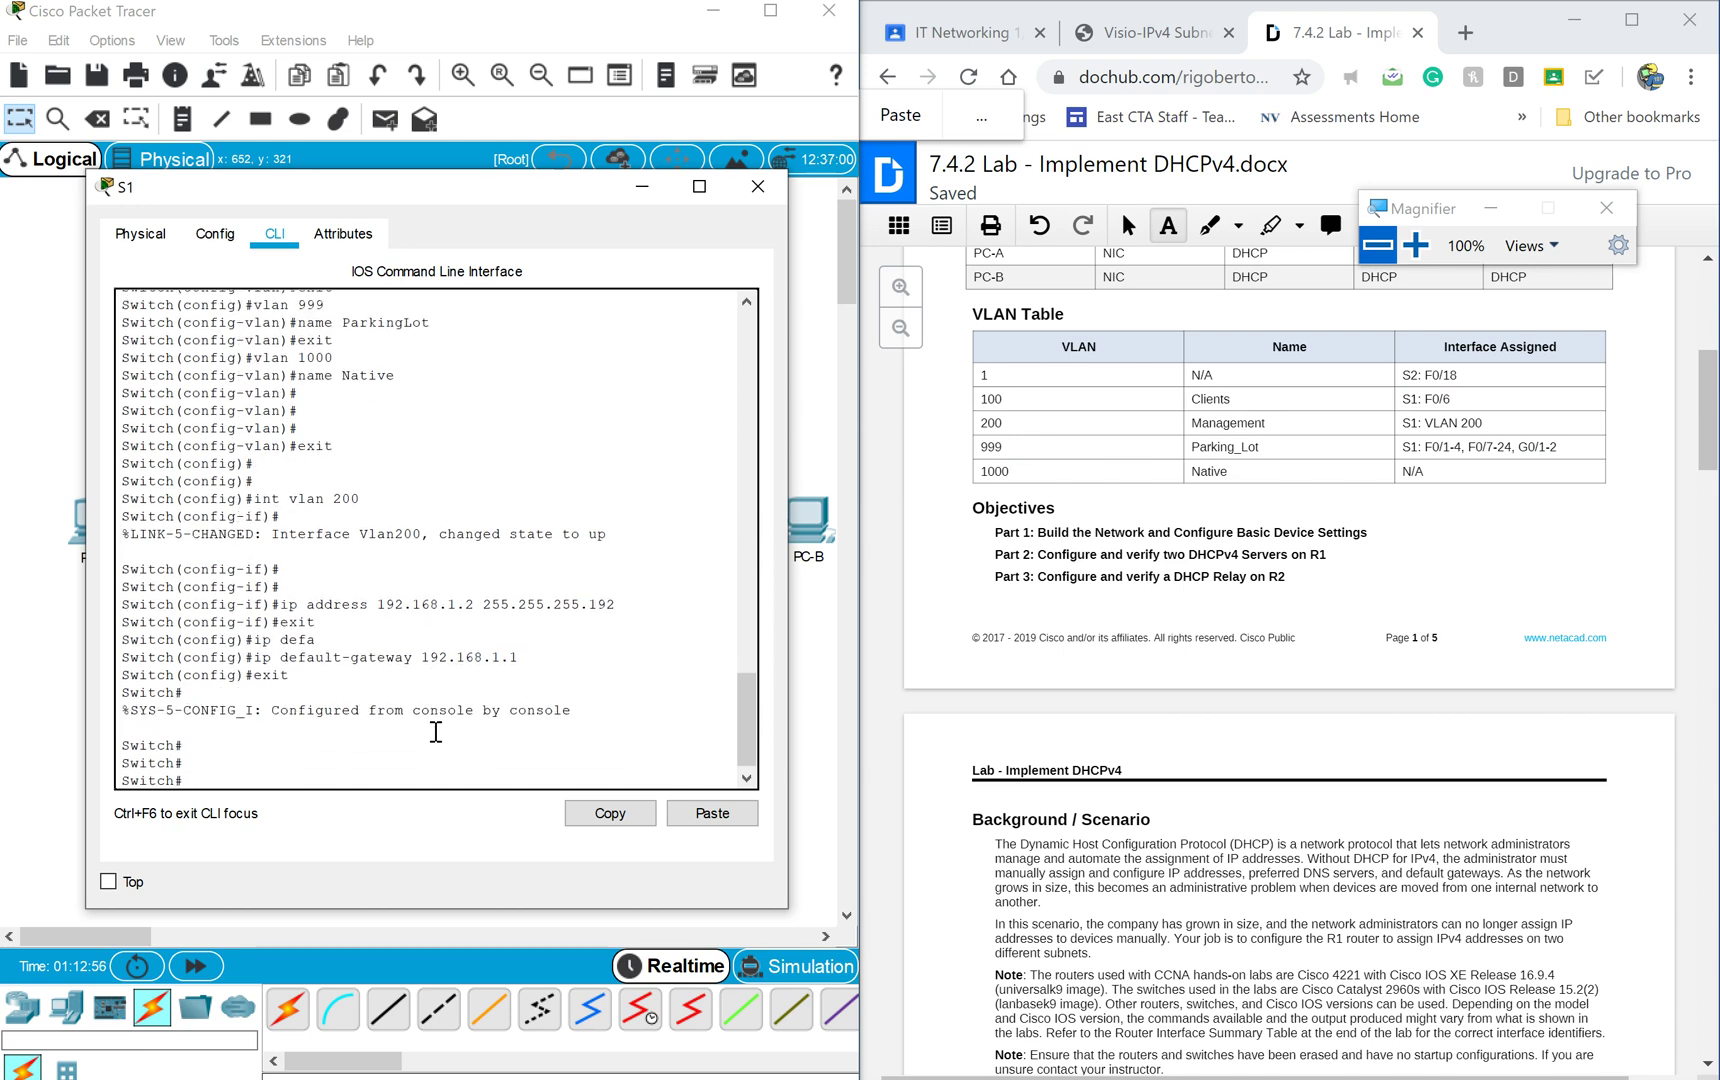
pyautogui.write('int f0/6')
pyautogui.press('Return')
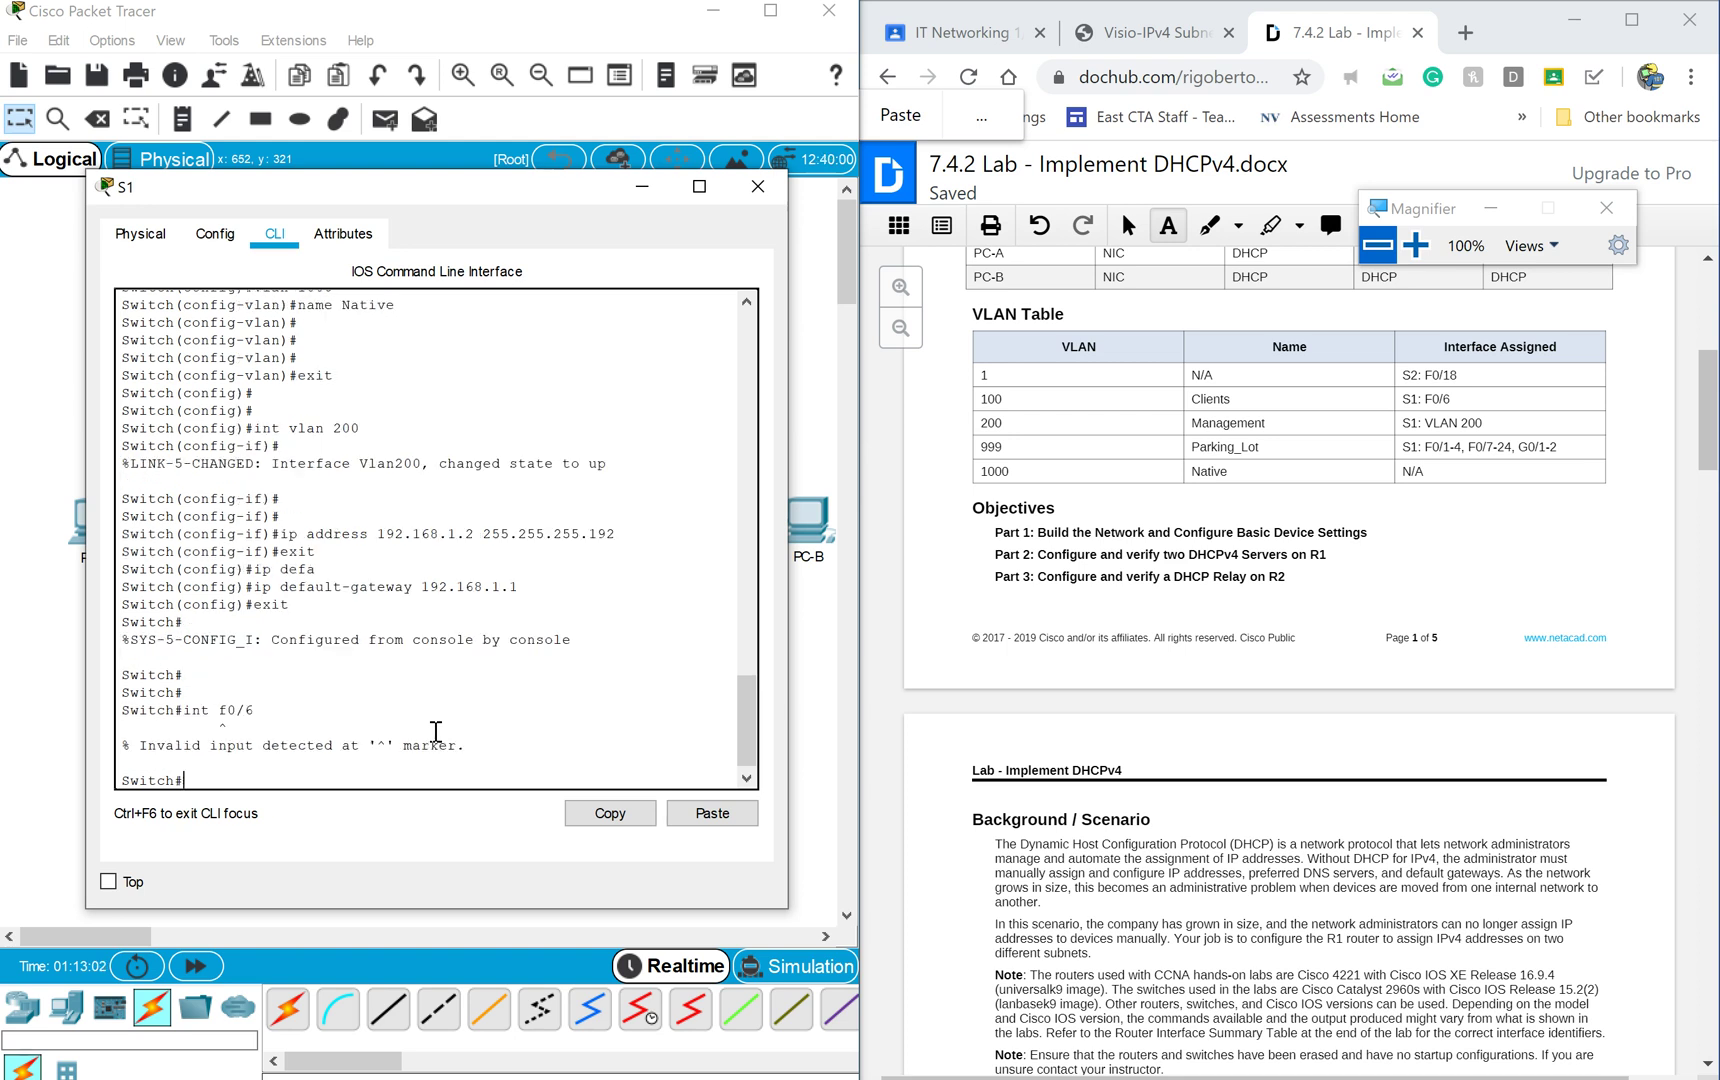
# Enter global configuration mode on S1 and open interface configuration for F0/6.
pyautogui.write('conf t')
pyautogui.press('Return')
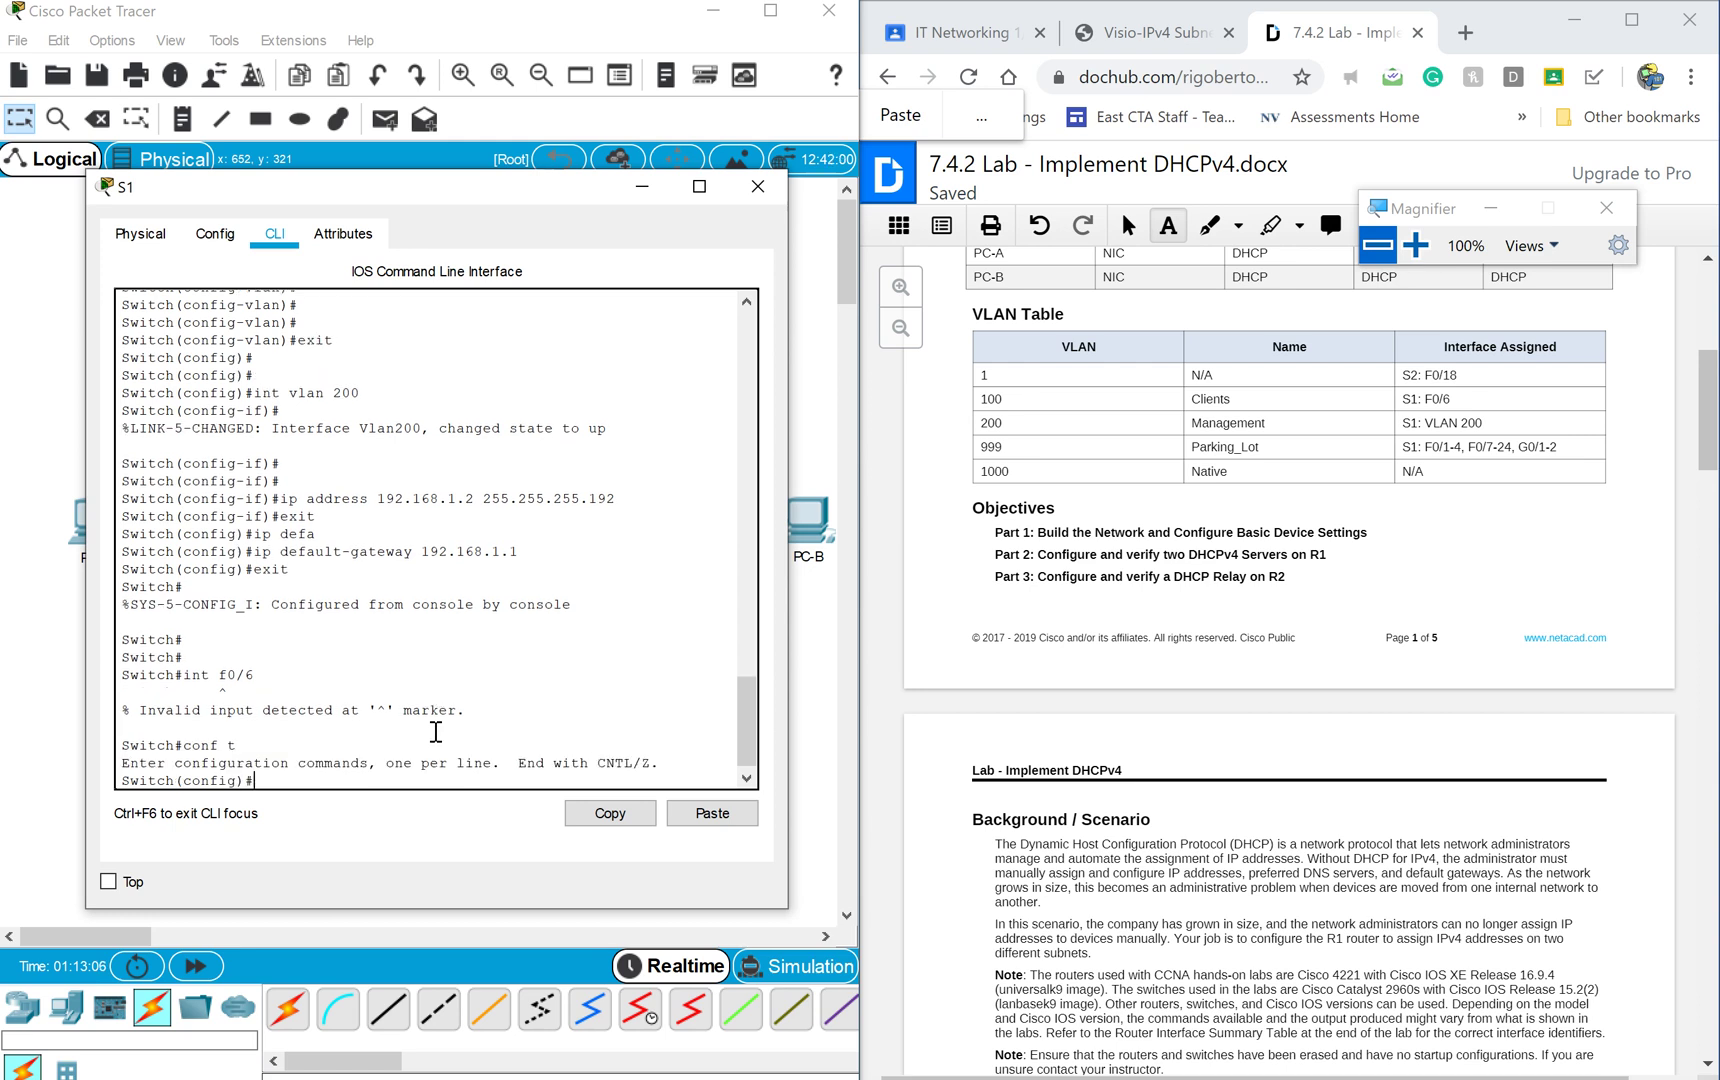
pyautogui.write('int f0/6')
pyautogui.press('Return')
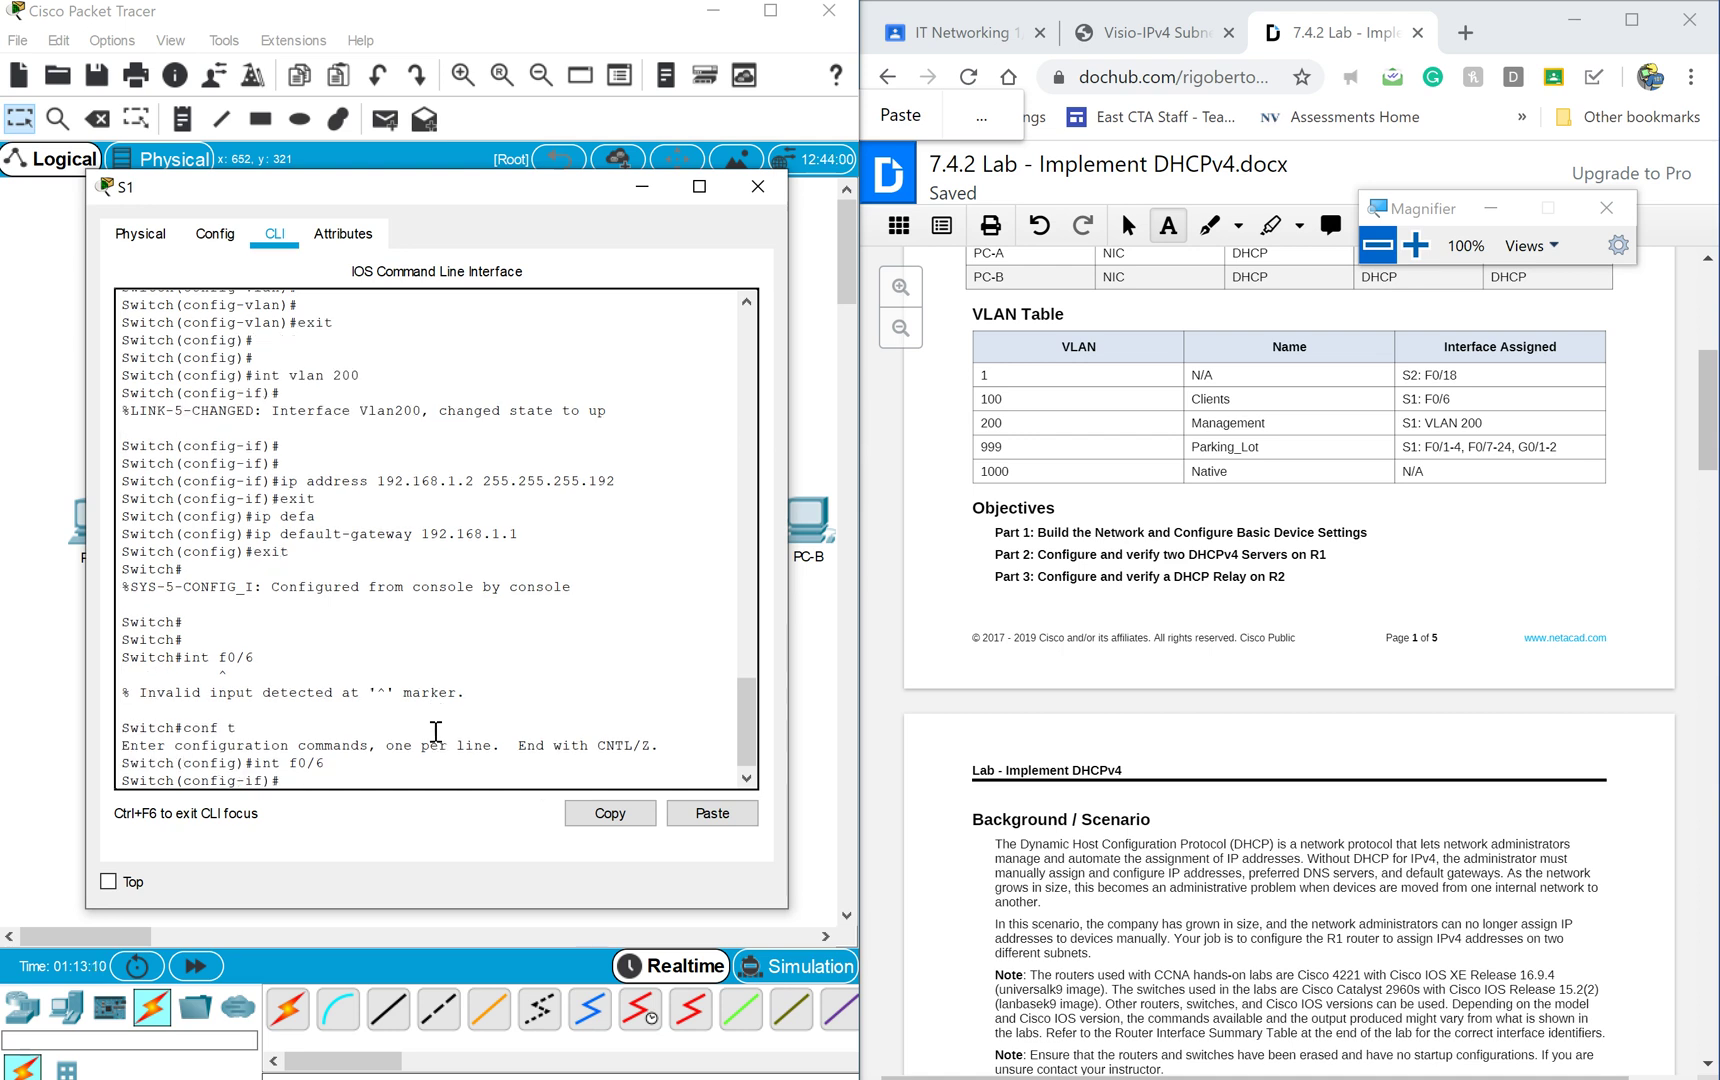
# Set interface F0/6 on S1 to access mode and assign it to VLAN 100.
pyautogui.write('swit')
pyautogui.press('Tab')
pyautogui.write('mode access')
pyautogui.press('Return')
pyautogui.write('sw')
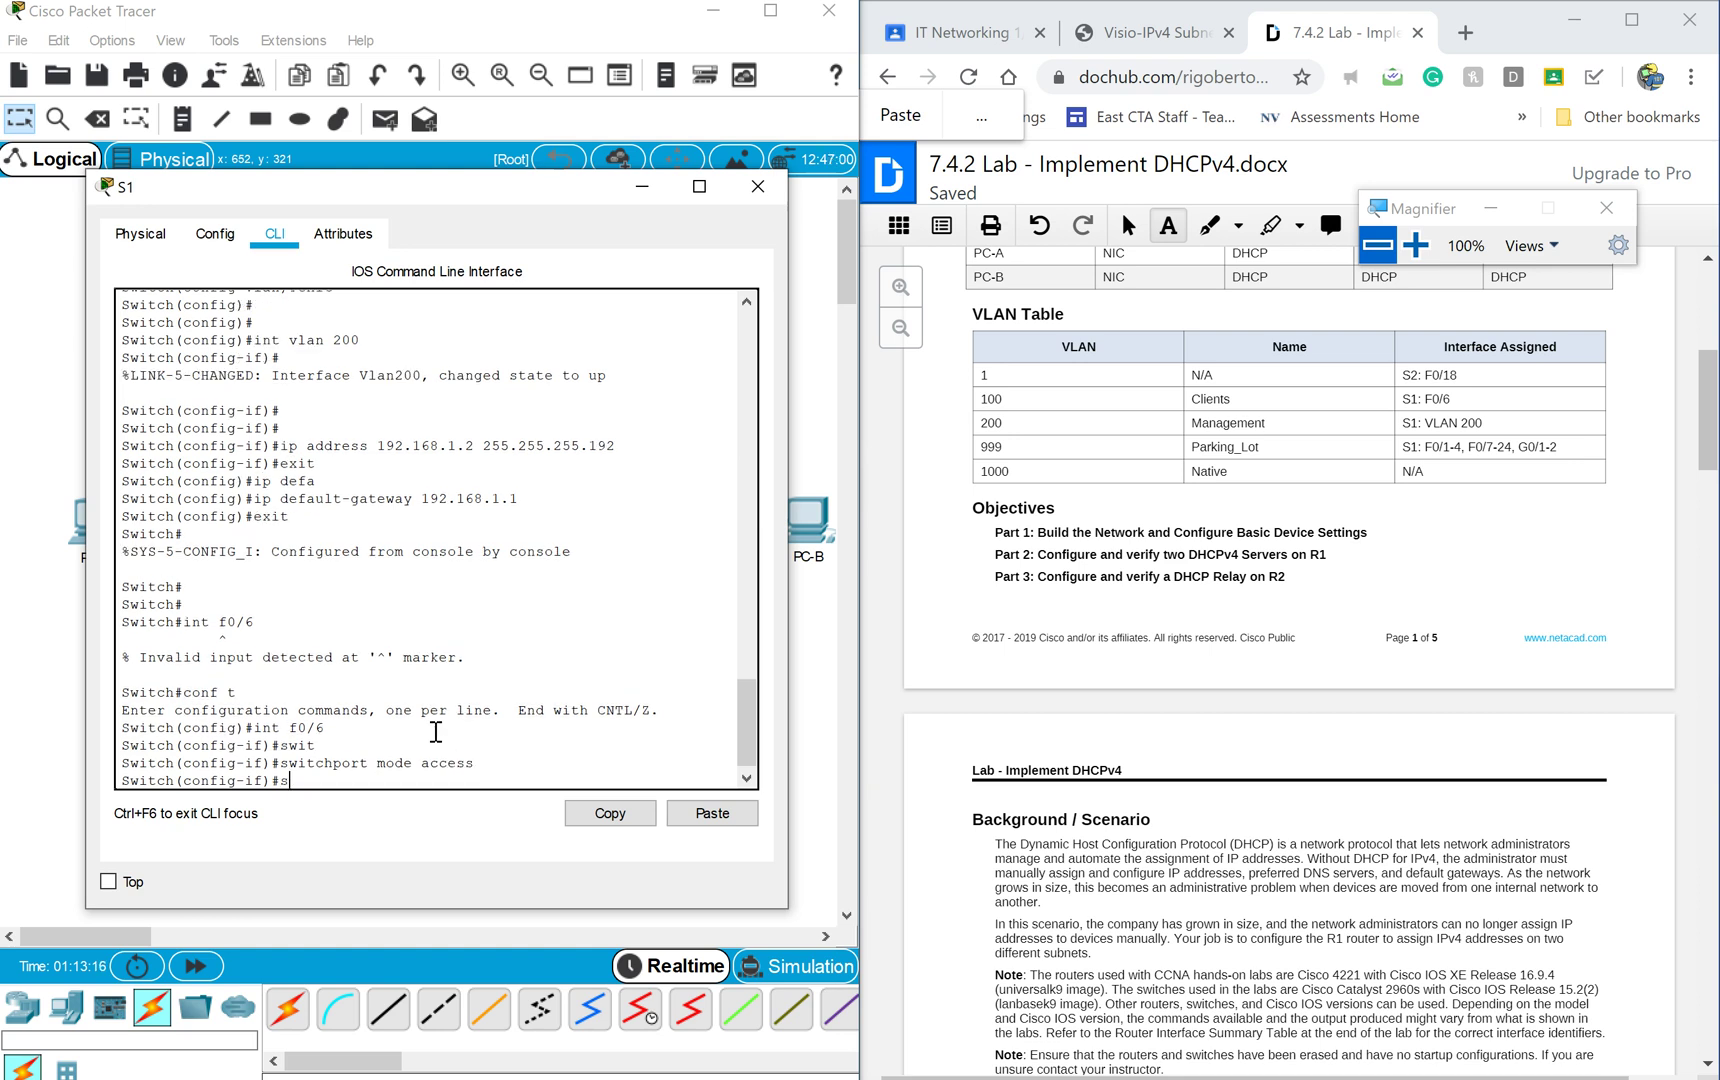
pyautogui.press('Tab')
pyautogui.write('access vlan')
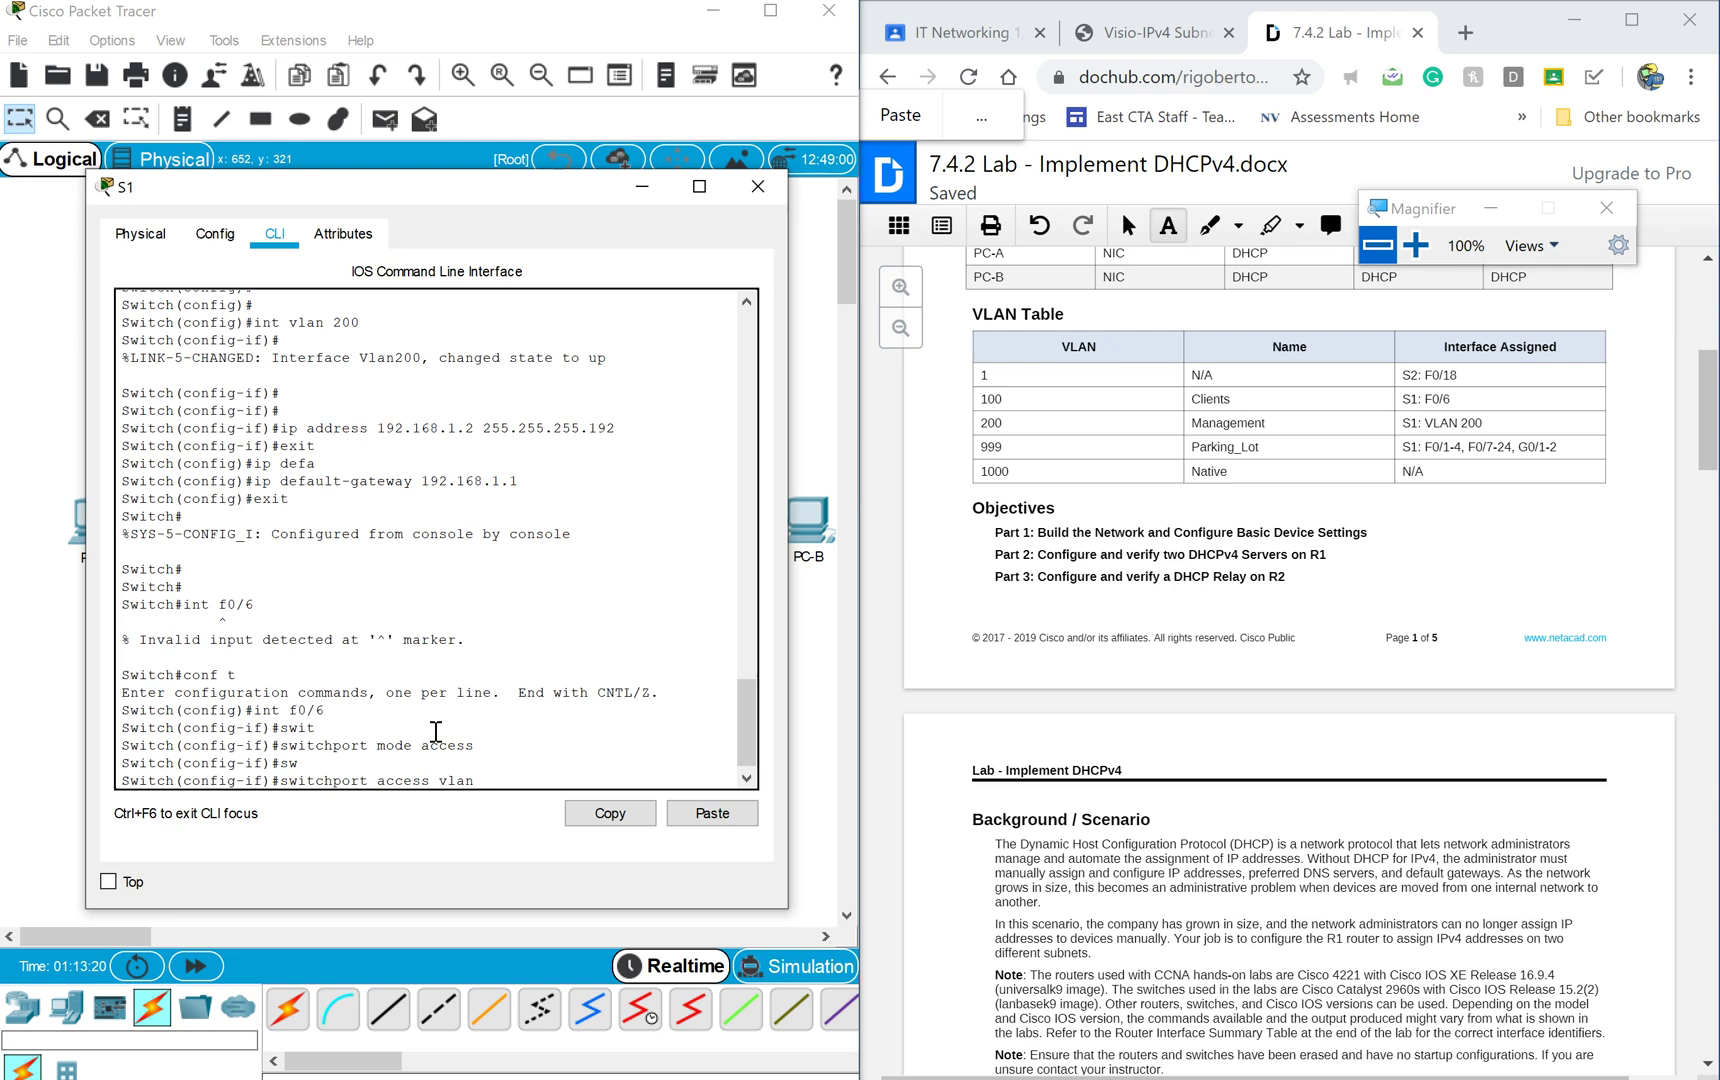
pyautogui.write(' 100')
pyautogui.press('Return')
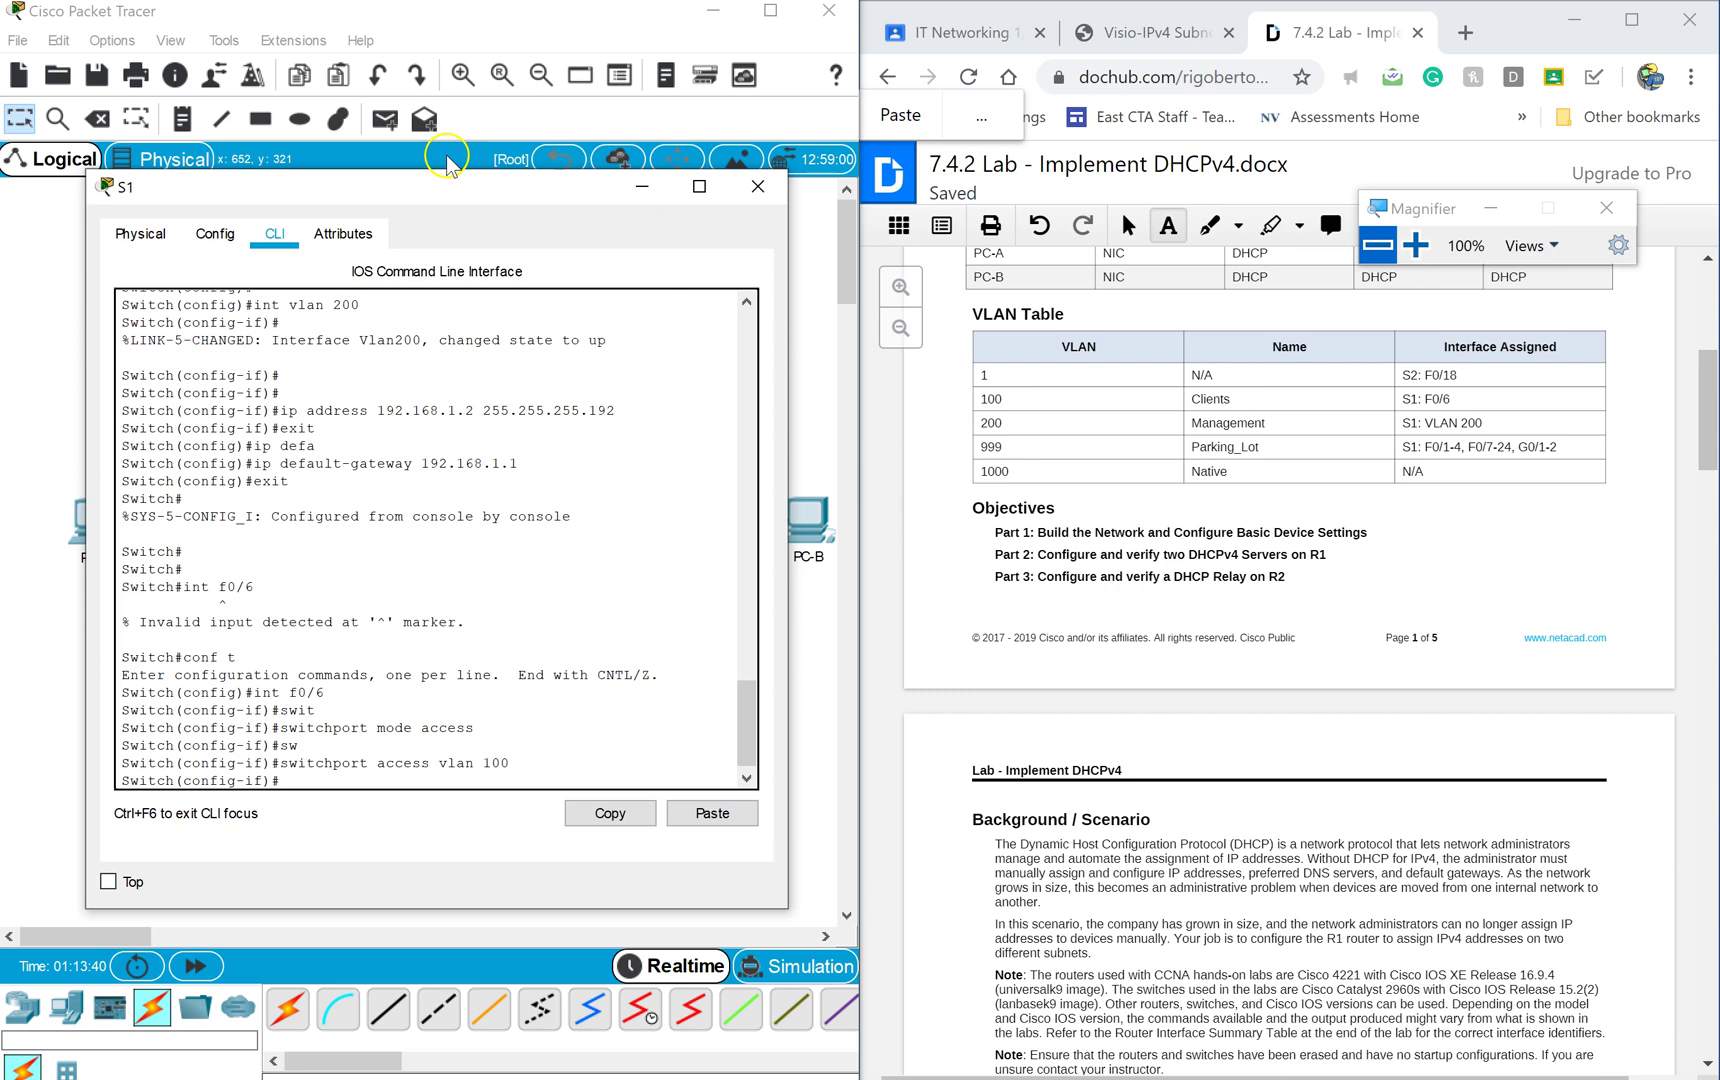
# Check the lab topology for S1's link to R1 and open interface configuration for F0/5.
pyautogui.moveTo(455, 187); pyautogui.dragTo(962, 222)
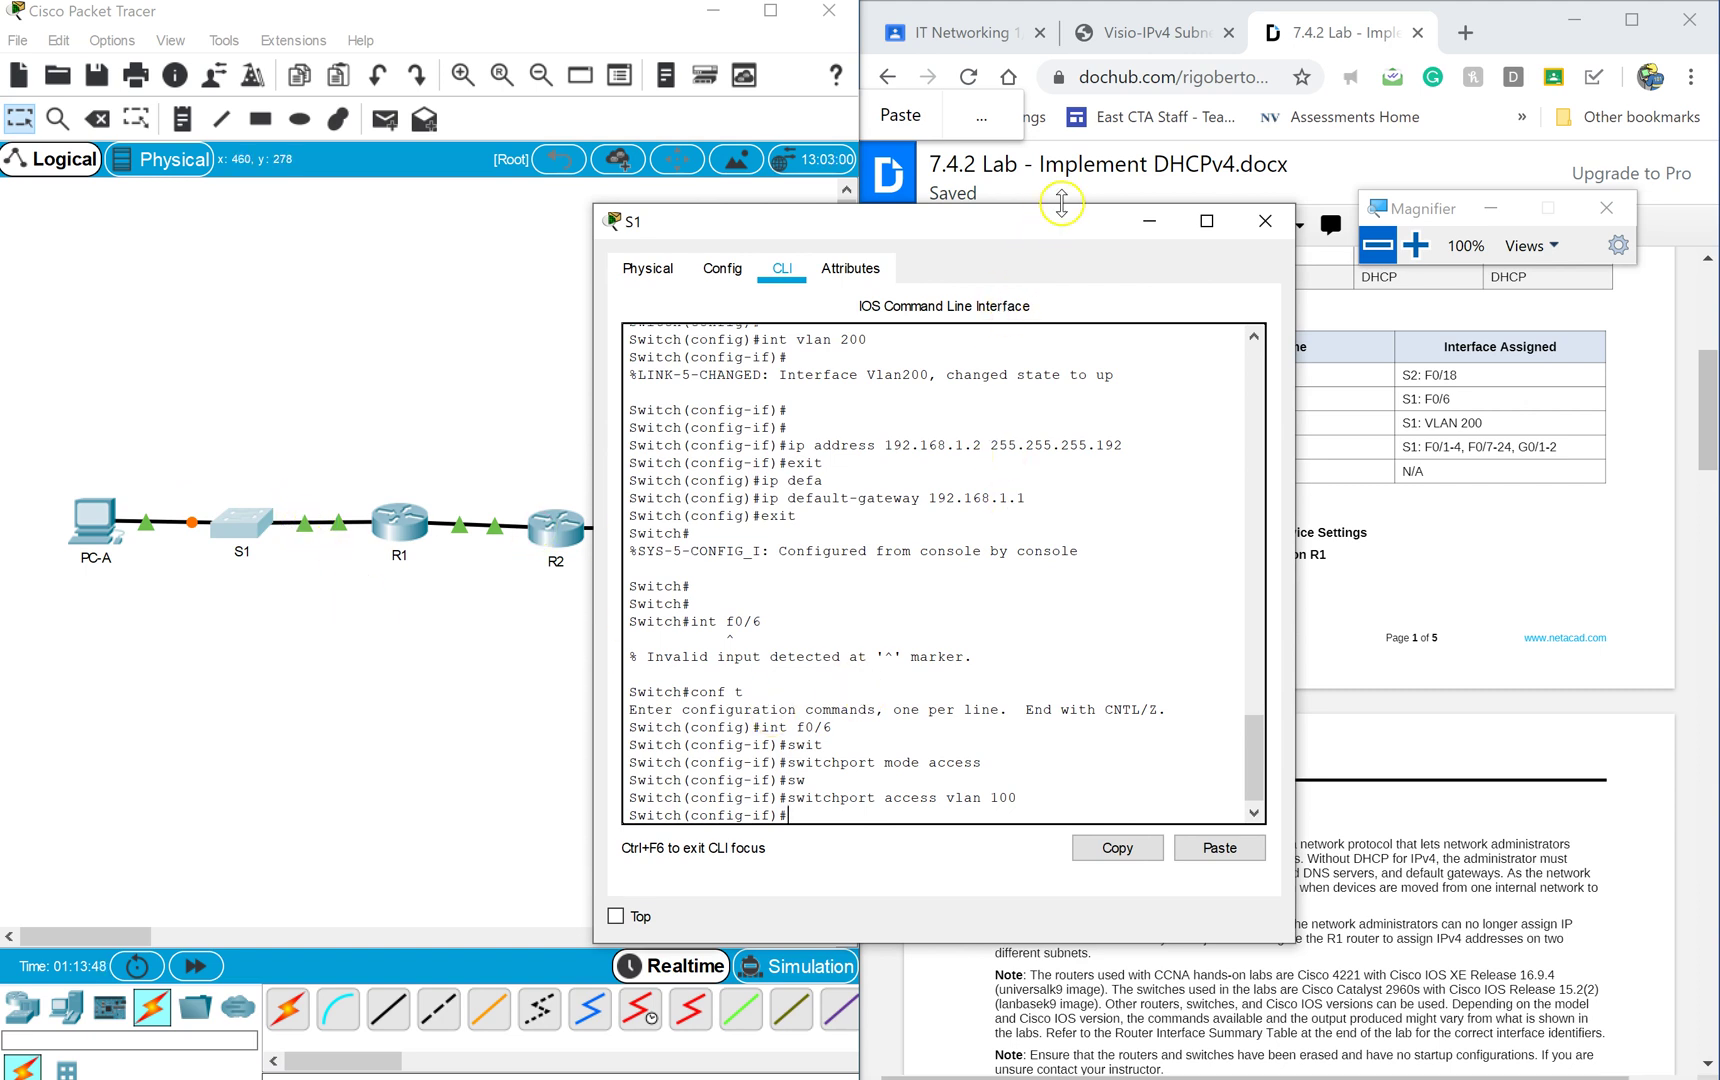
pyautogui.moveTo(1062, 230); pyautogui.dragTo(666, 215)
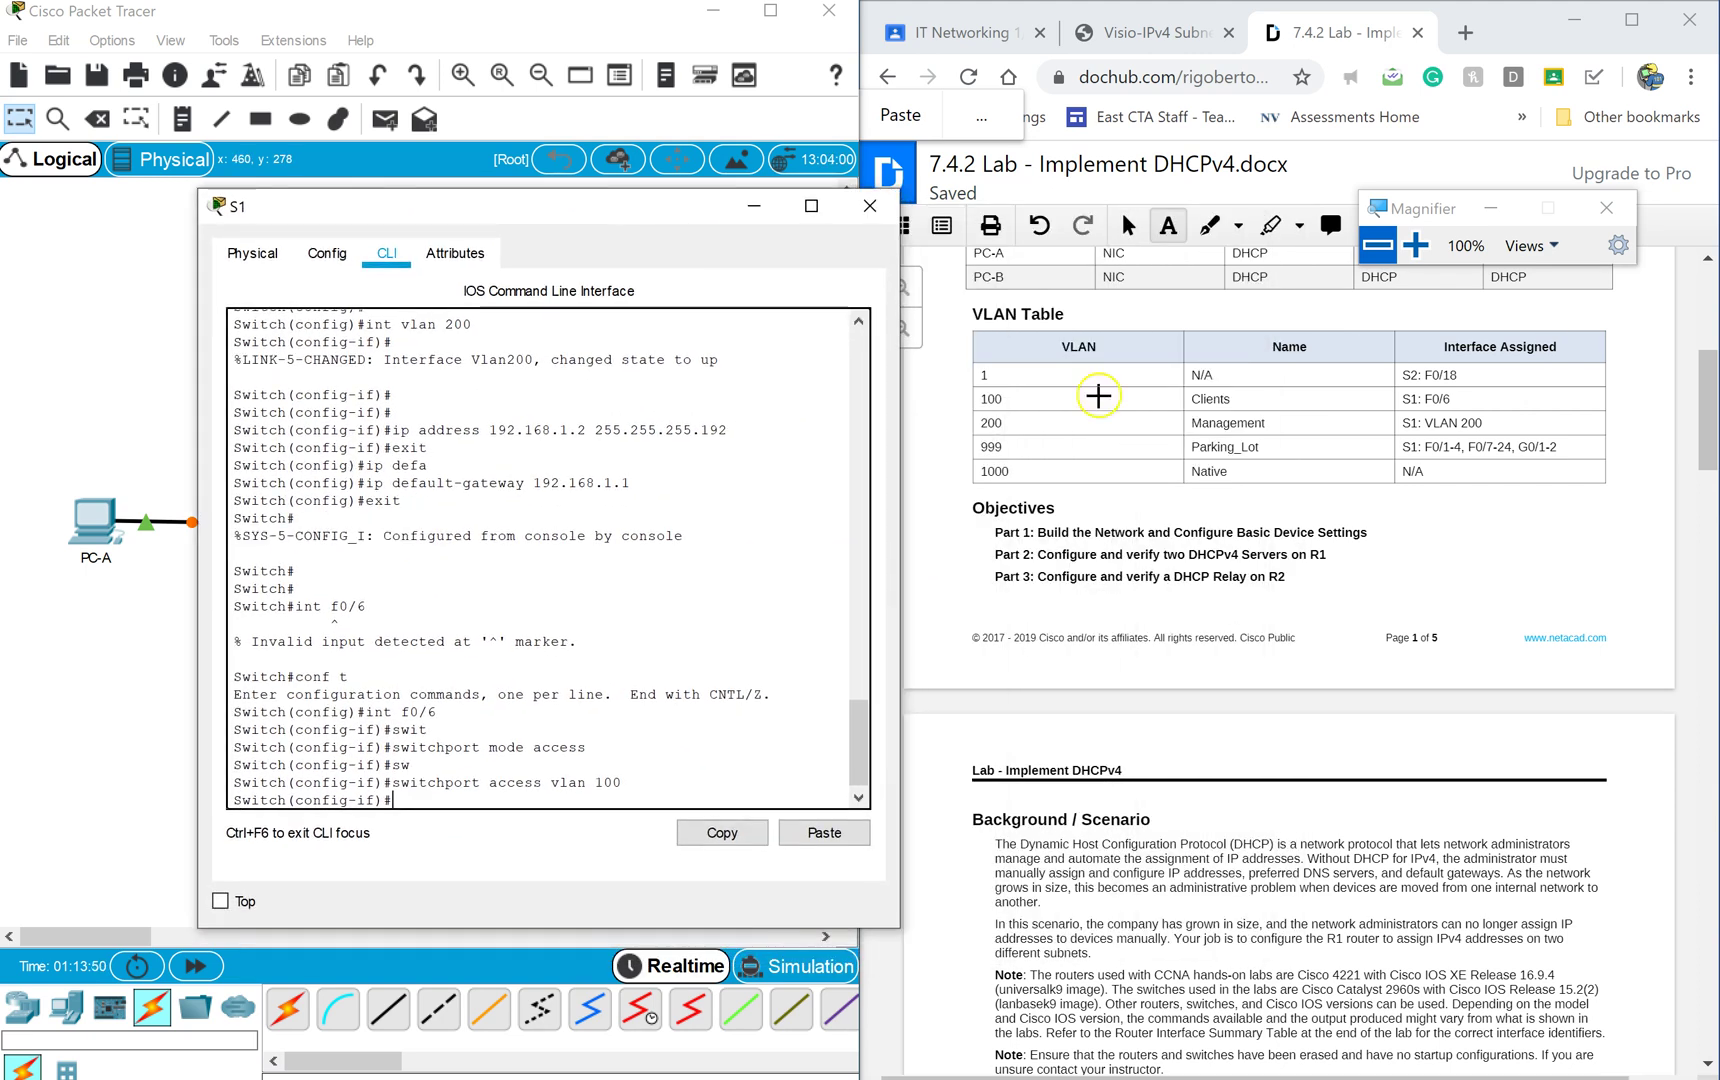
pyautogui.scroll(5, 1282, 490)
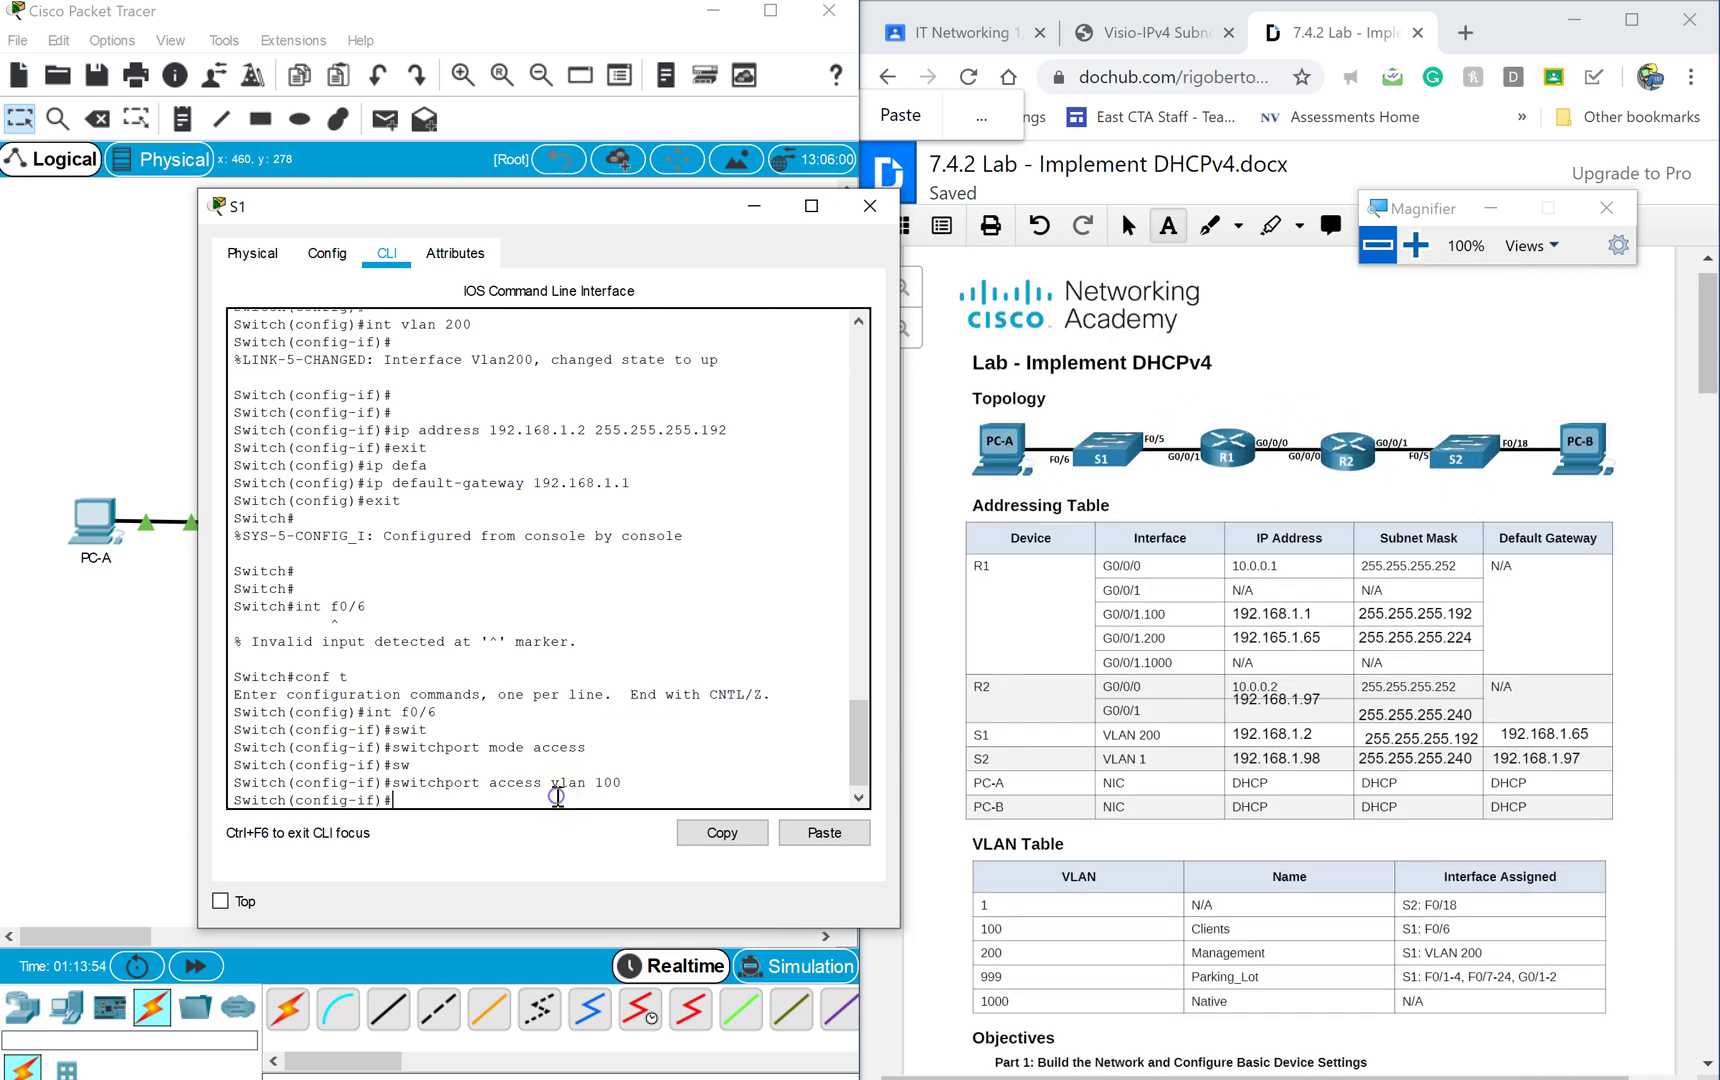
pyautogui.write('exit')
pyautogui.press('Return')
pyautogui.write('int')
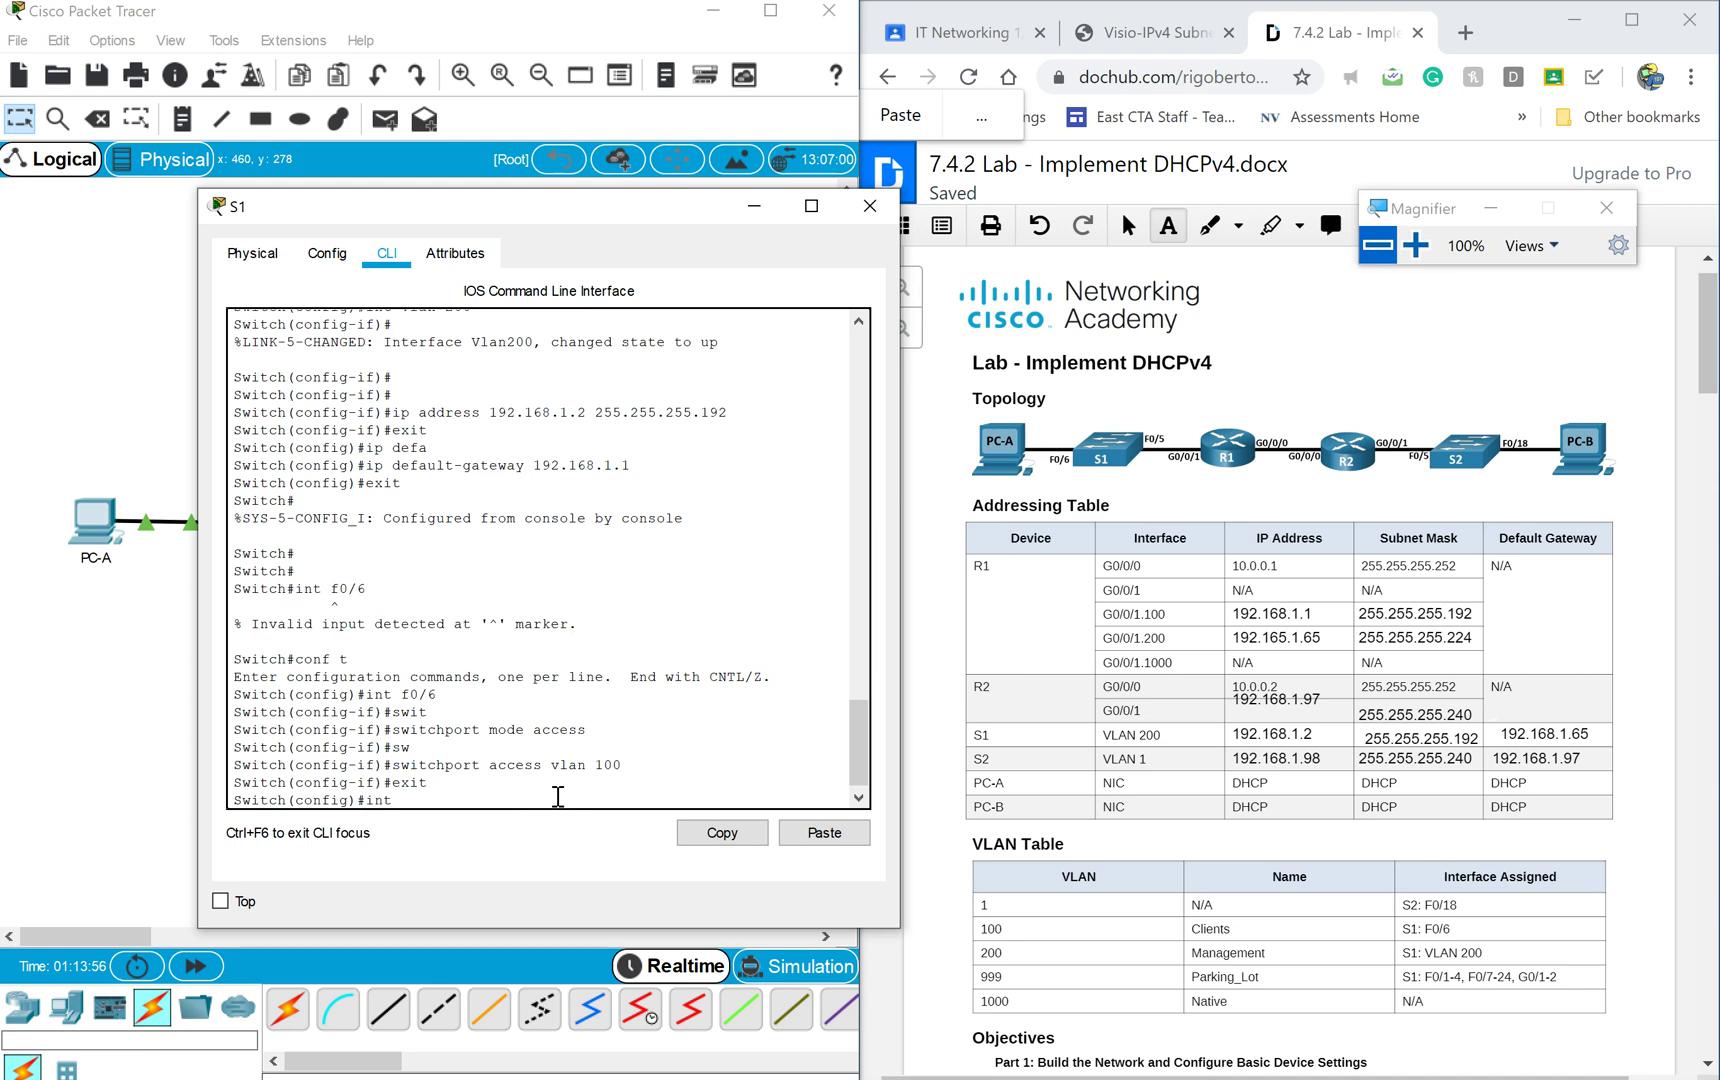
pyautogui.write(' f0/5')
pyautogui.press('Return')
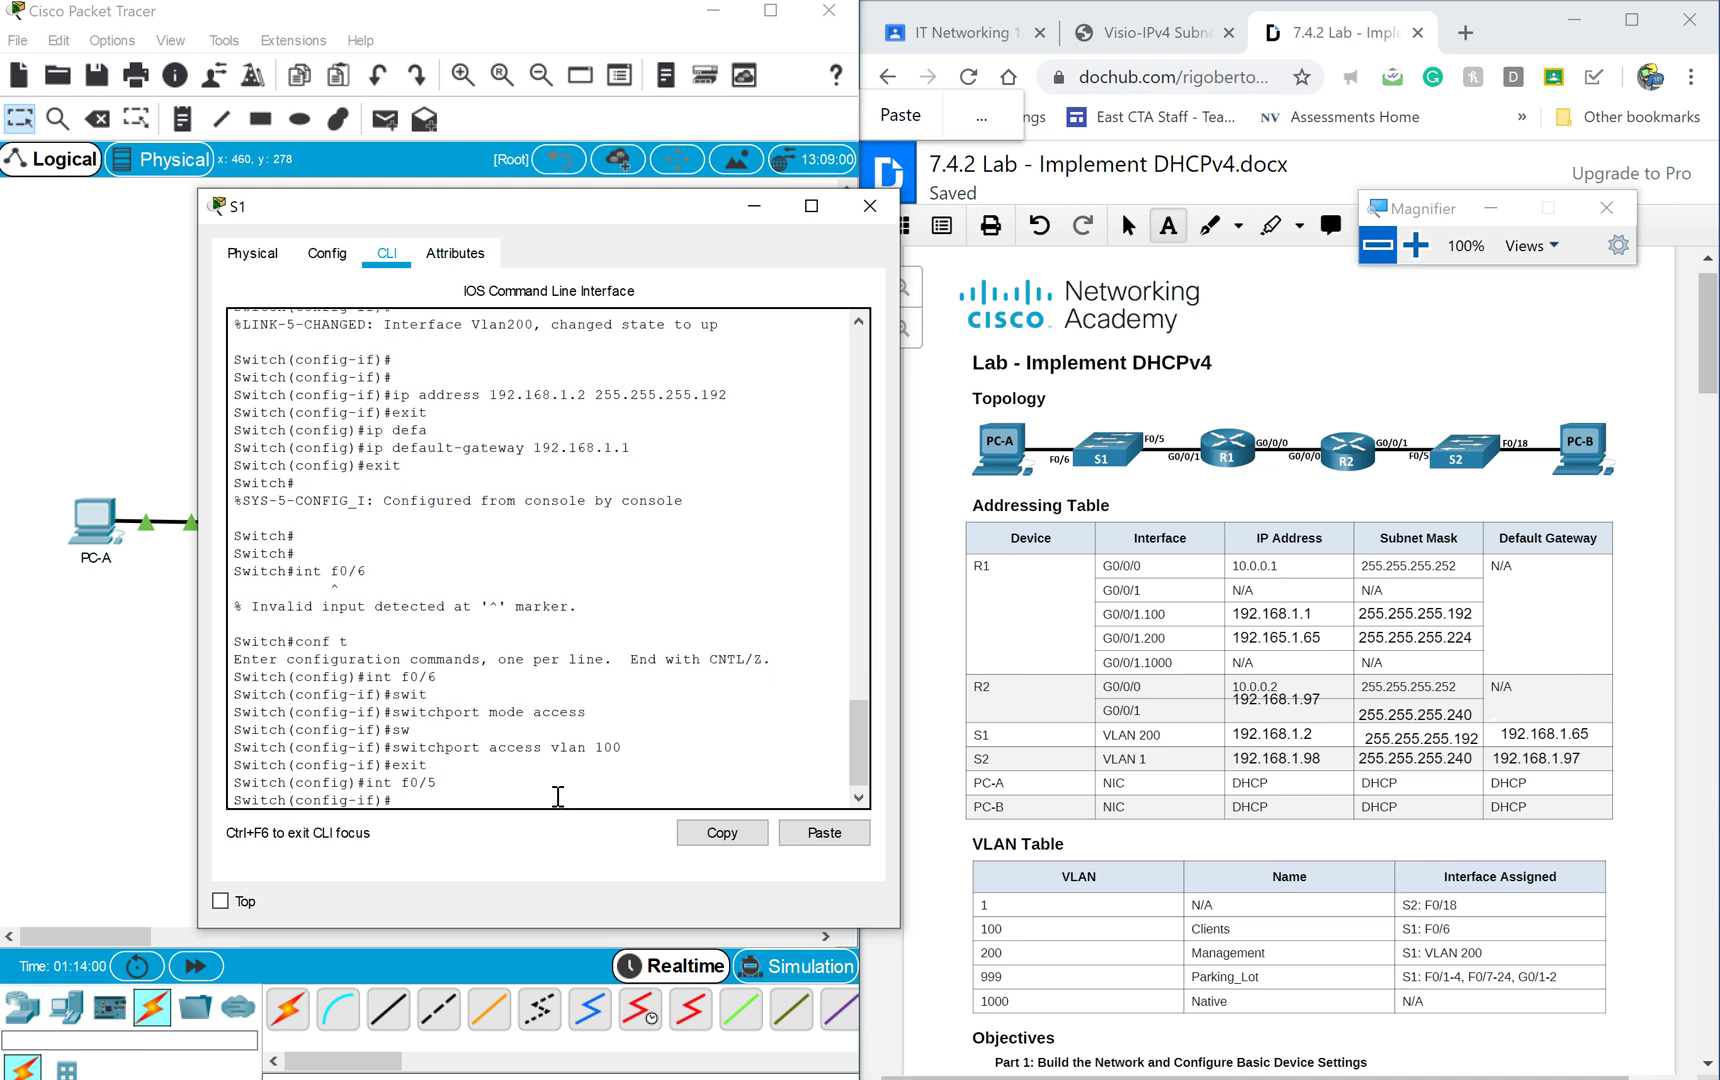
# Set interface F0/5 on S1 to trunk mode.
pyautogui.write('swi')
pyautogui.press('Tab')
pyautogui.write('mode tru')
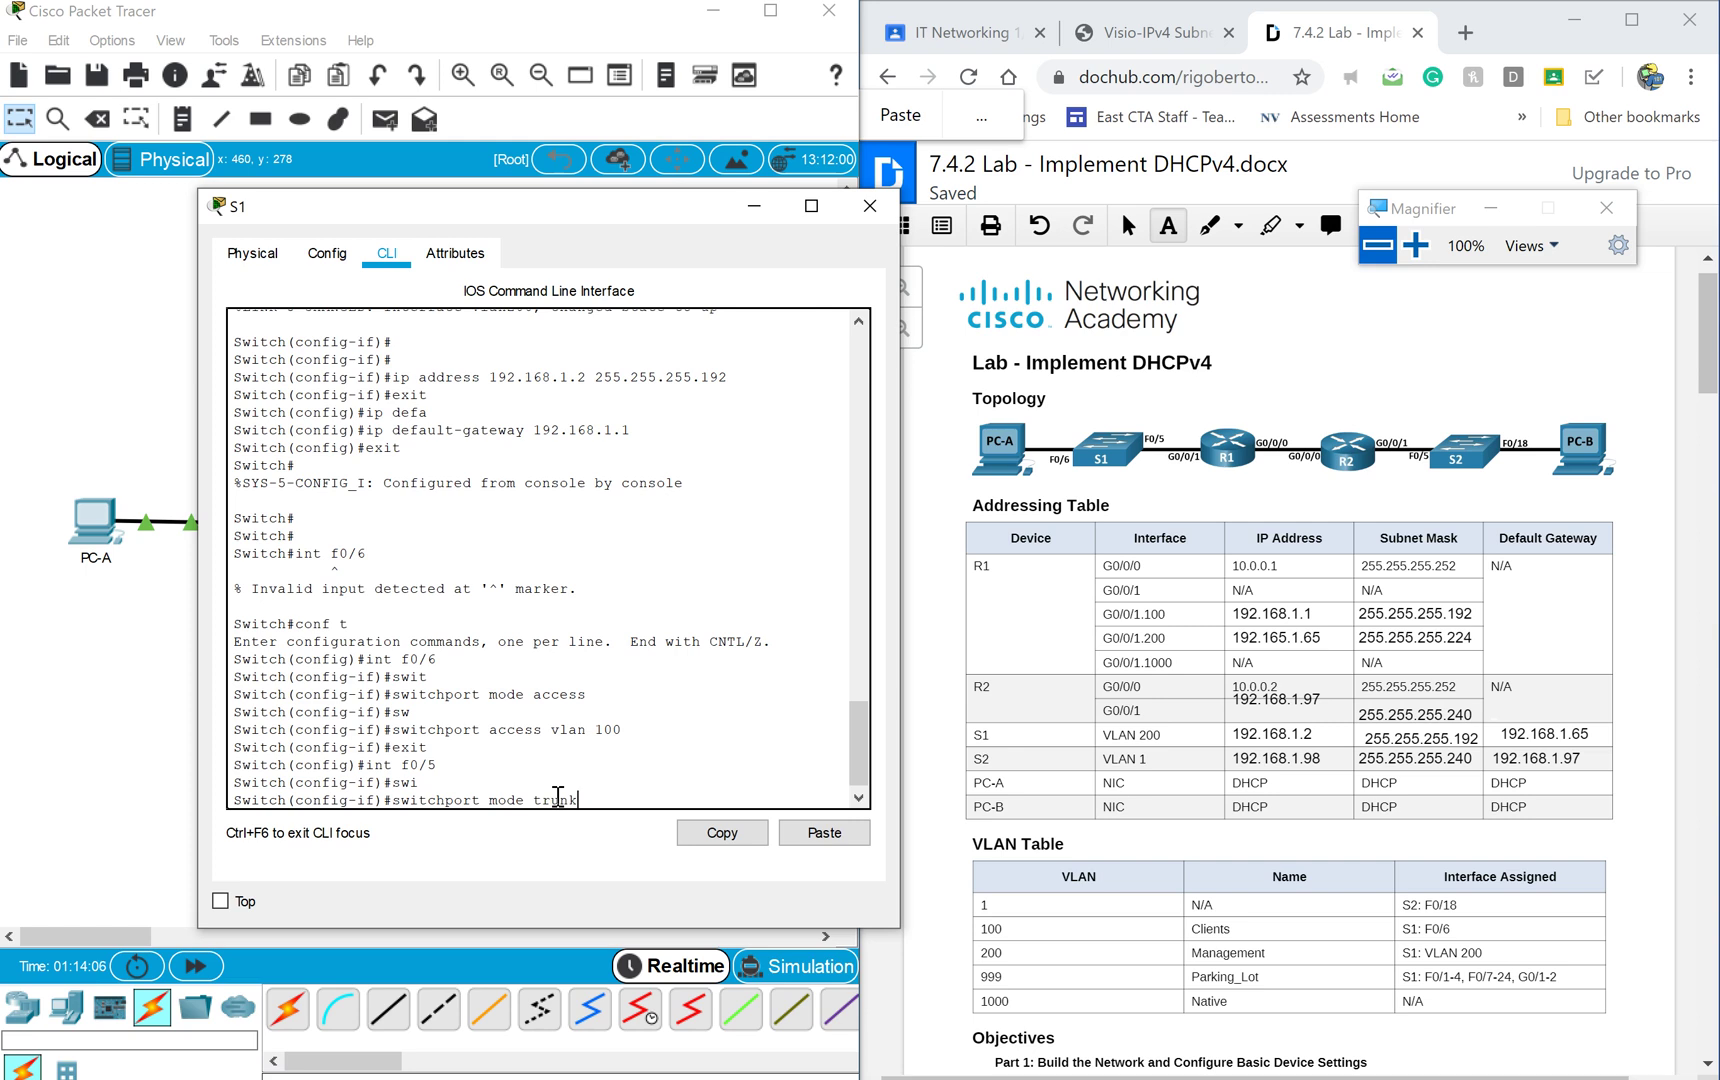
pyautogui.write('nk')
pyautogui.press('Return')
pyautogui.press('Return')
pyautogui.press('Return')
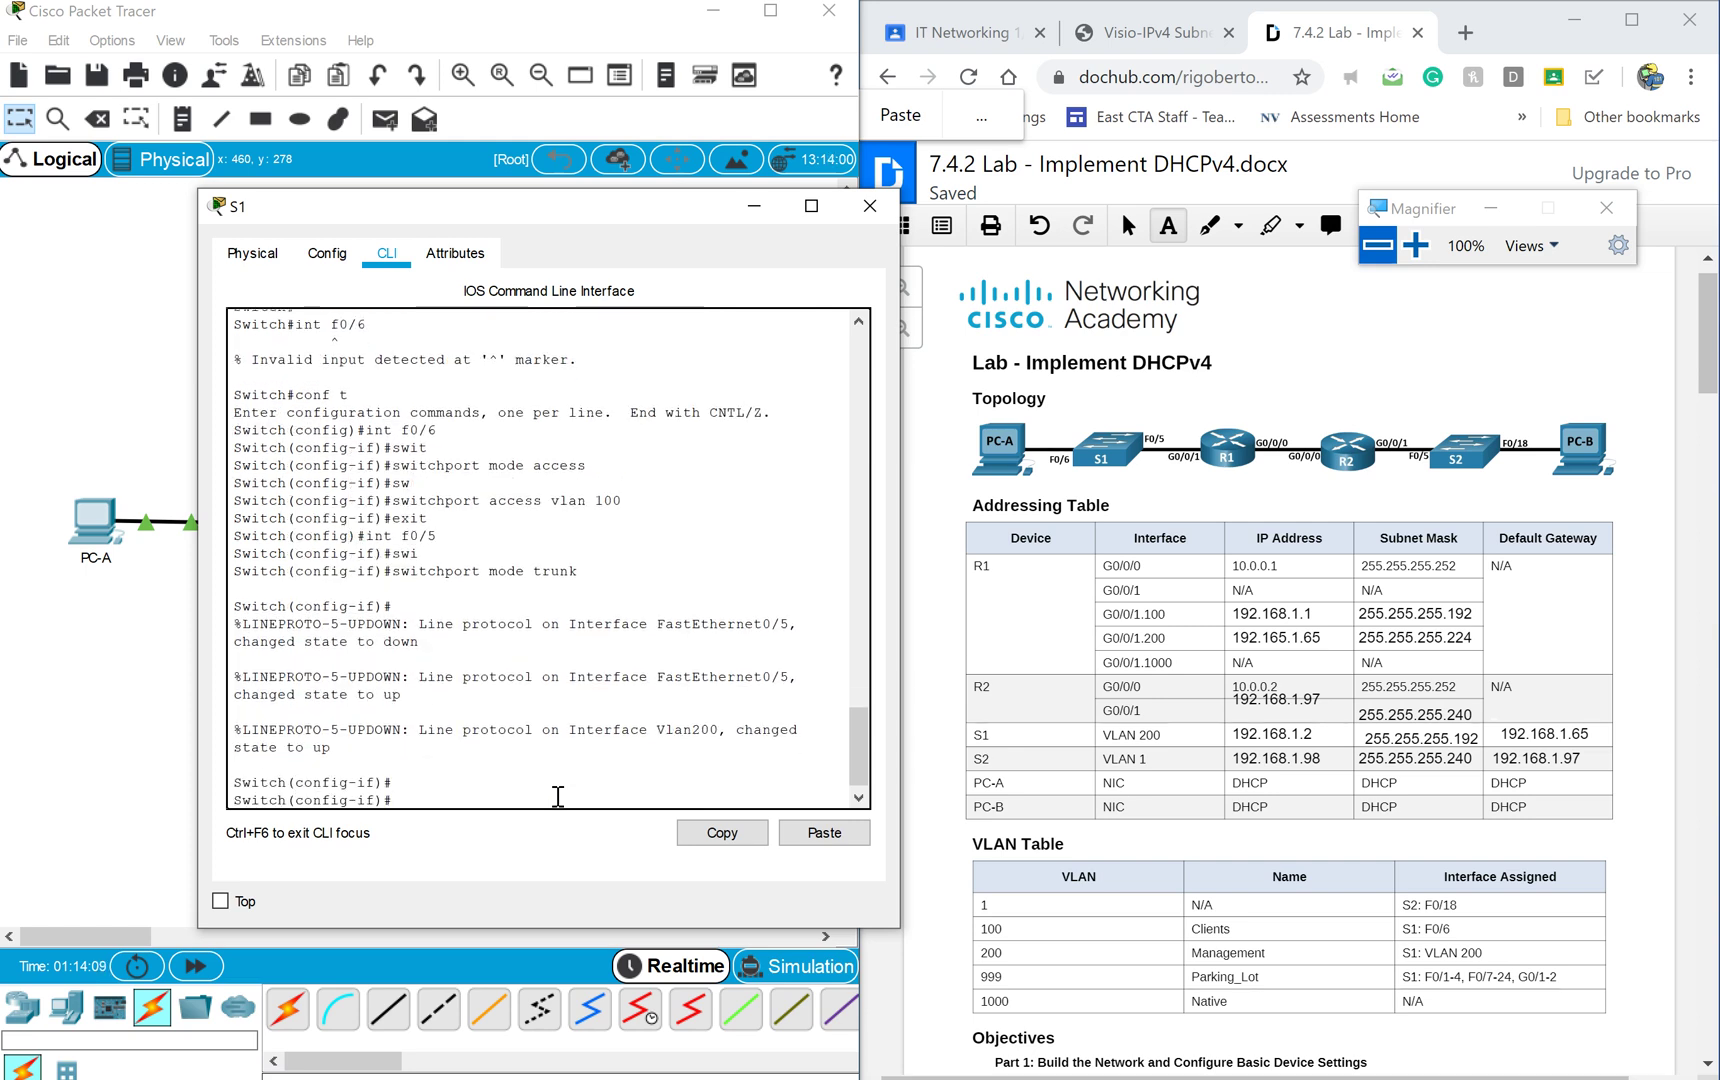
# Set the native VLAN of the F0/5 trunk to 1000, using command help for the native option.
pyautogui.write('swit')
pyautogui.press('Tab')
pyautogui.write('tru')
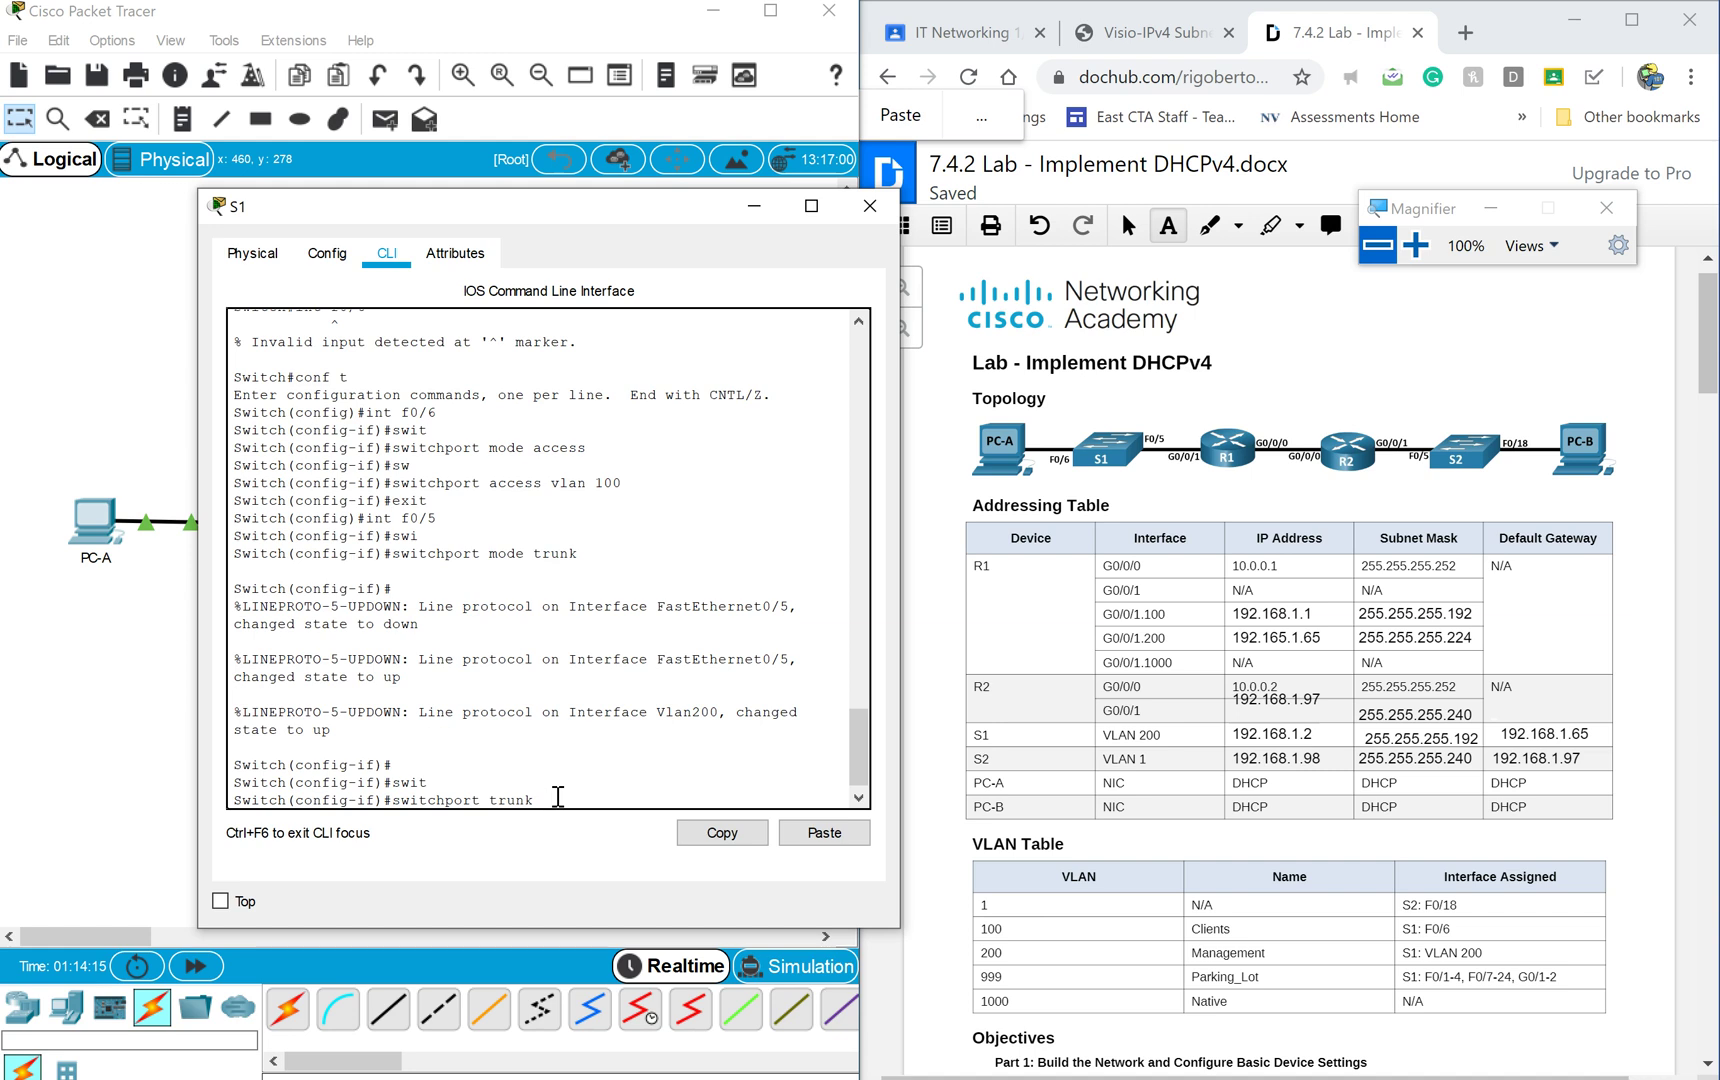
pyautogui.write('nk nat')
pyautogui.press('Tab')
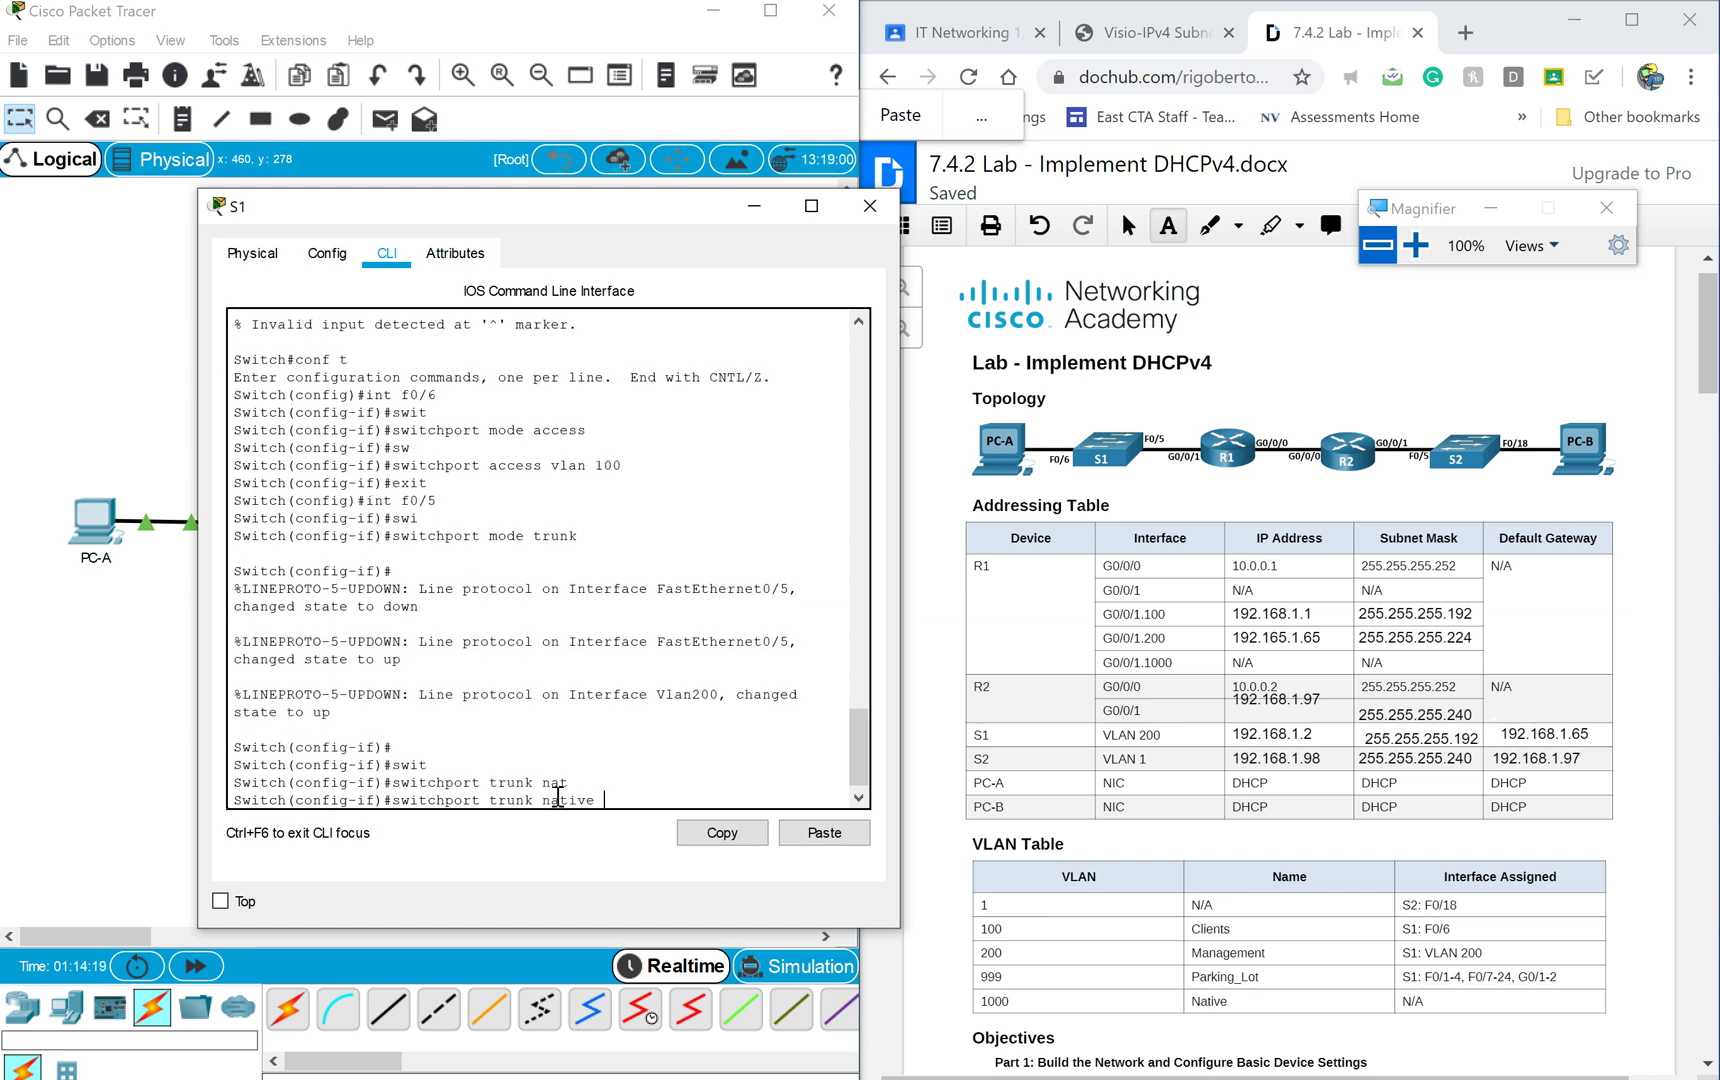
pyautogui.write('?')
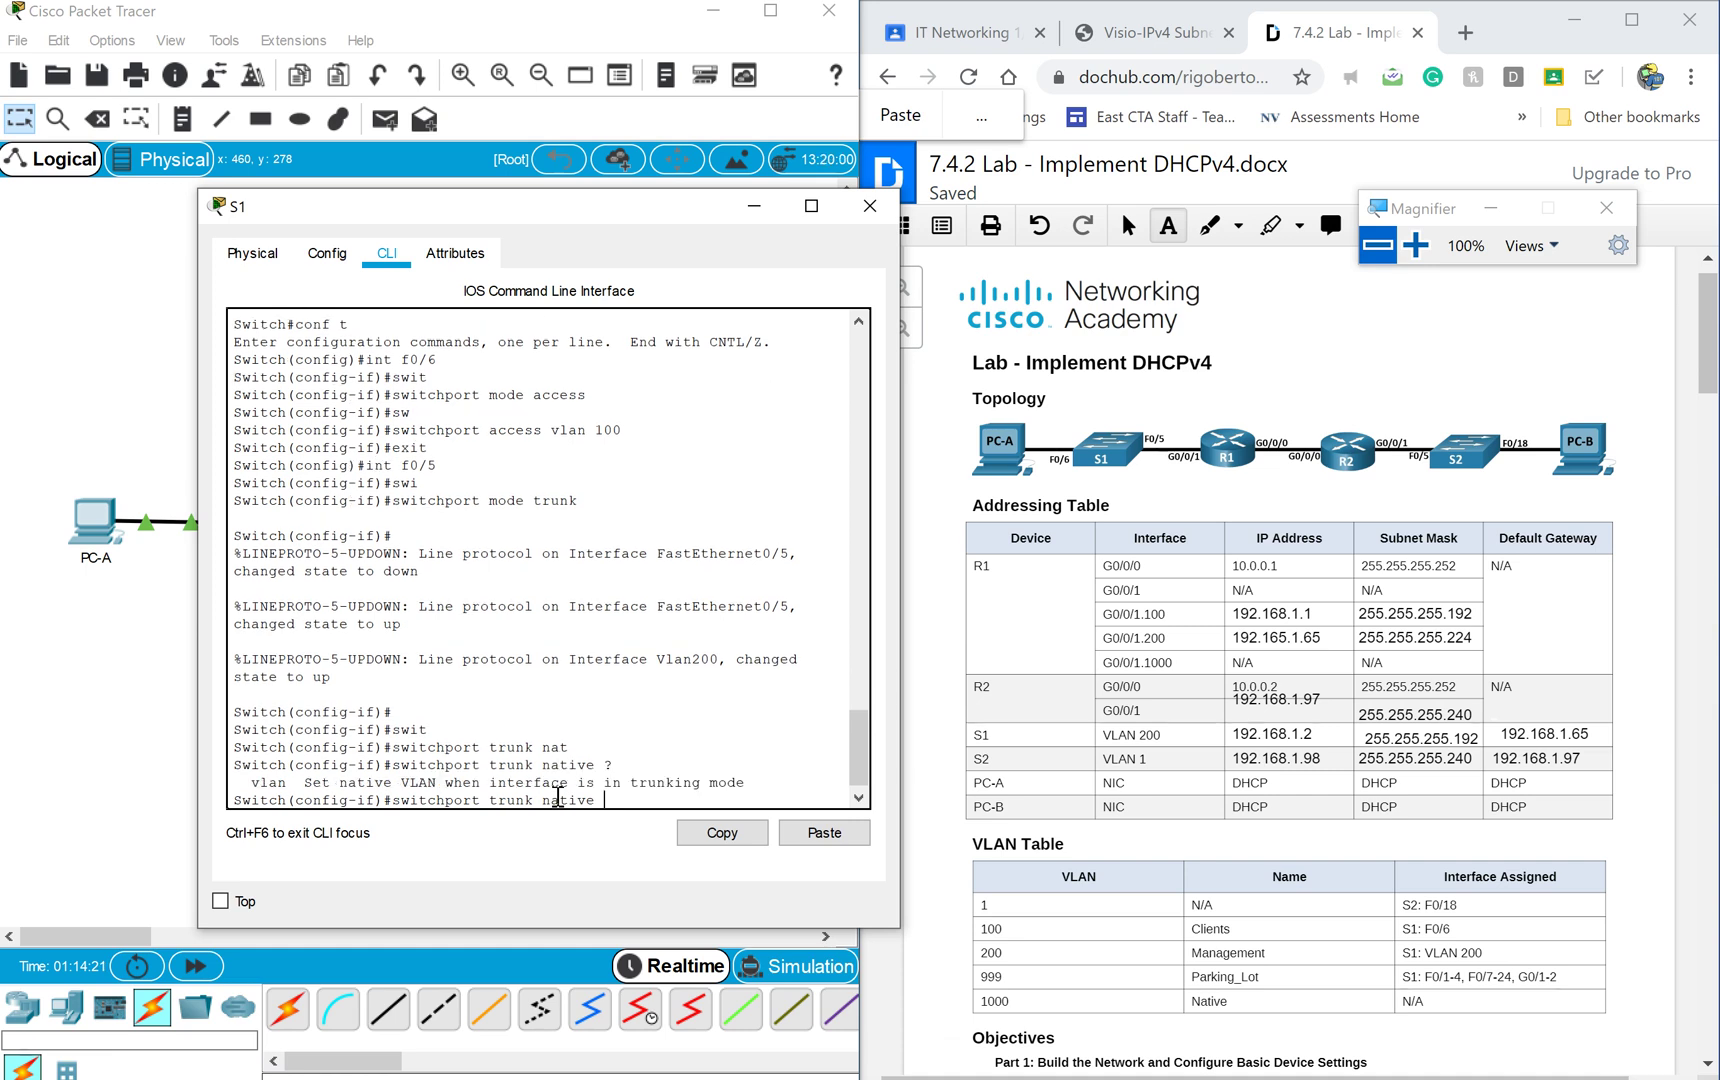
pyautogui.write('vlan 10000')
pyautogui.press('Return')
# Allow only VLANs 100, 200 and 1000 on the F0/5 trunk.
pyautogui.write('swit')
pyautogui.press('Tab')
pyautogui.write('trunk allow')
pyautogui.press('Tab')
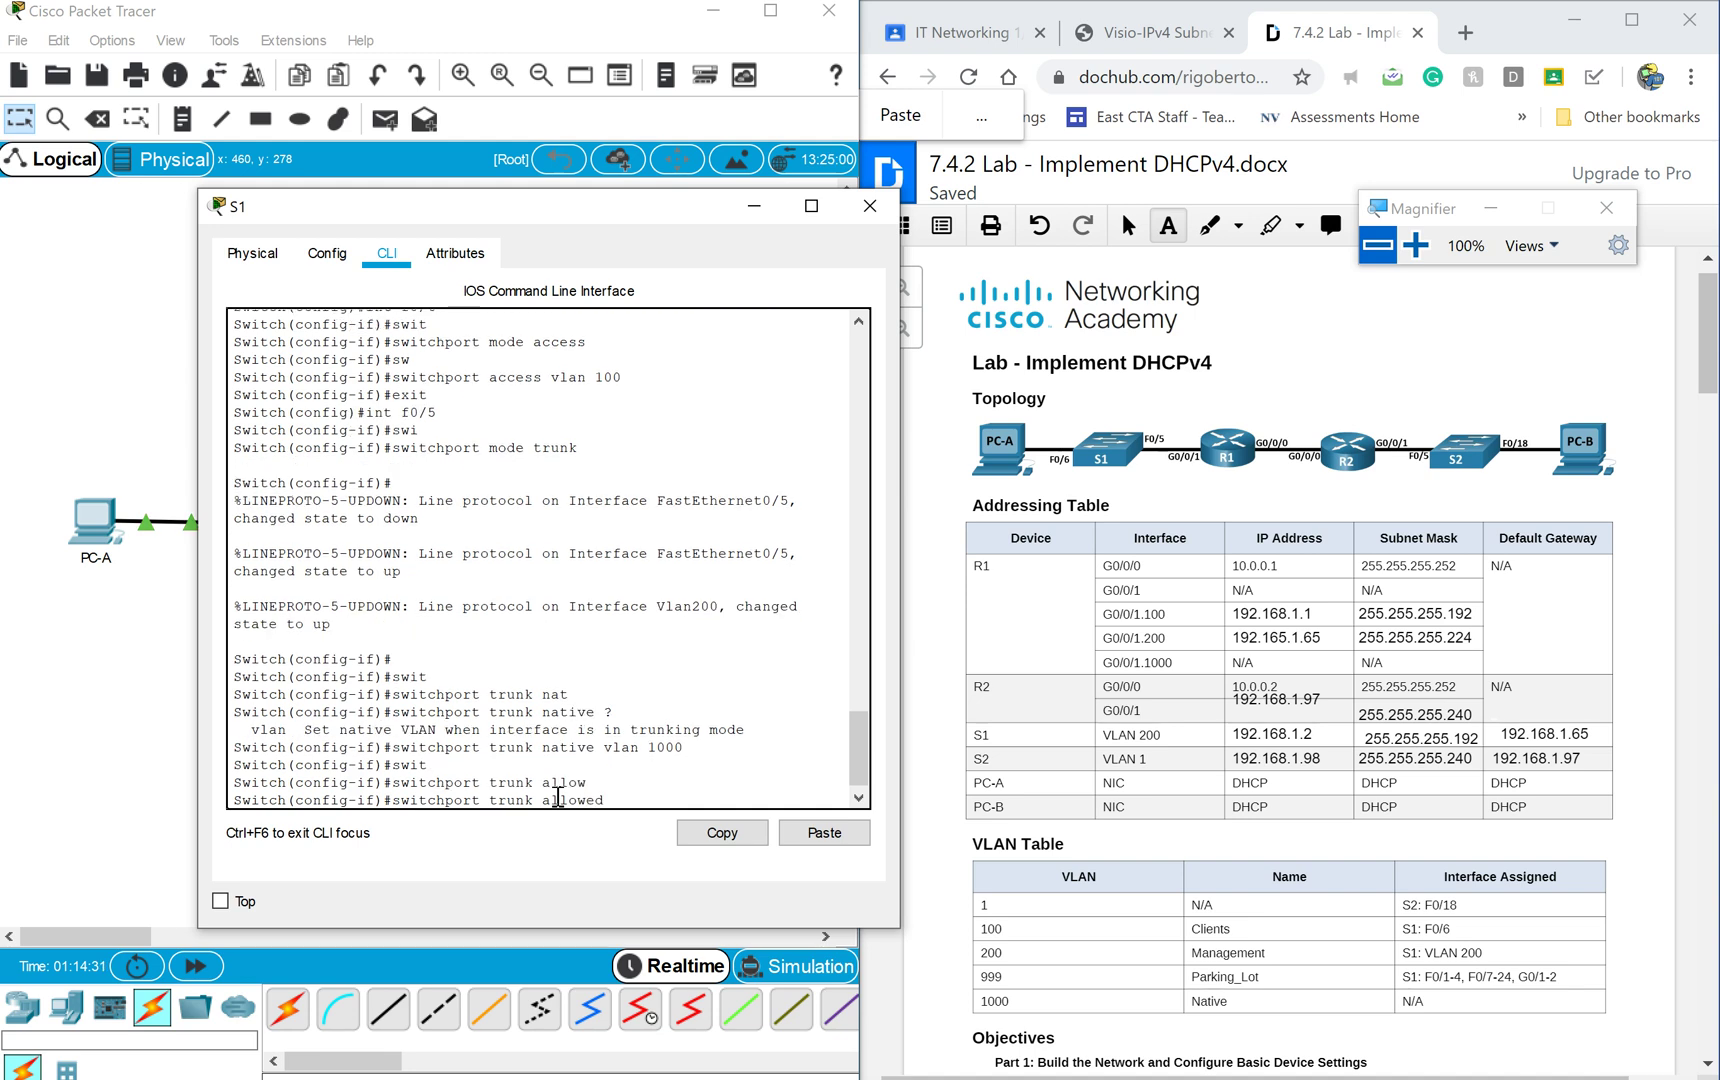
pyautogui.write('vlan 100,200,1000')
pyautogui.press('Return')
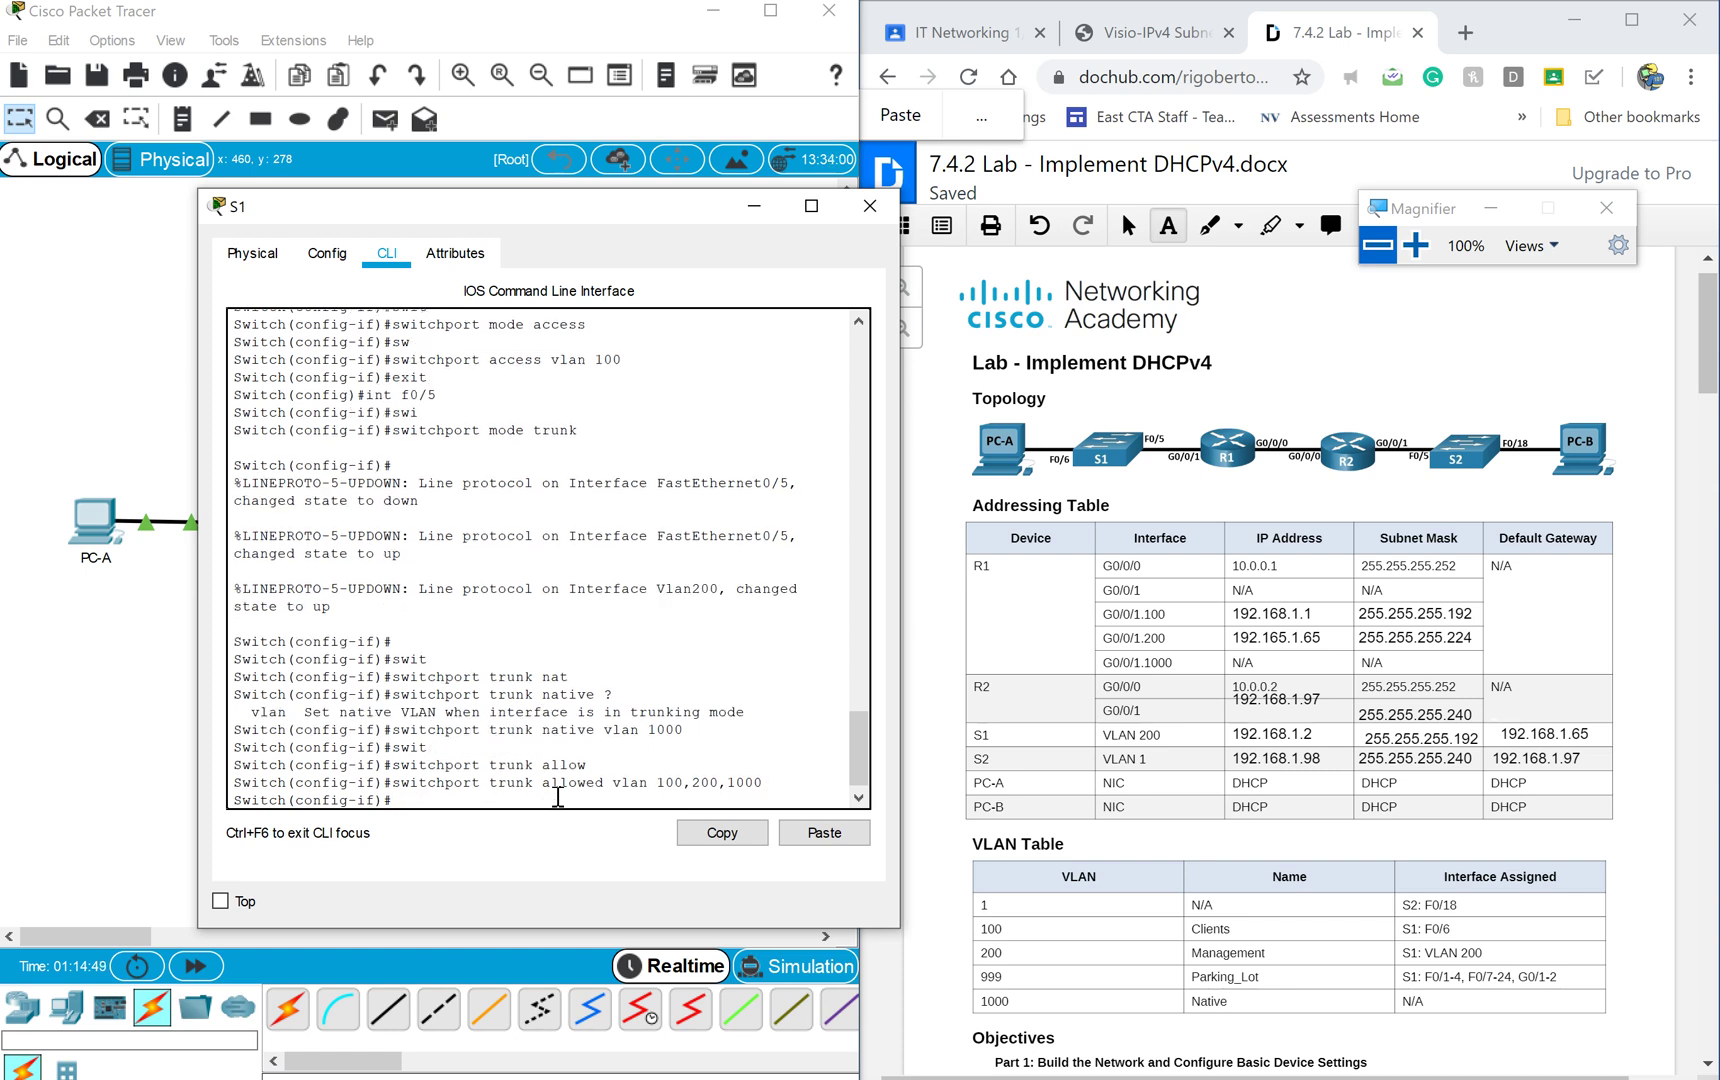
# Review Steps 7 to 9 in the lab document against the commands already entered on S1.
pyautogui.click(1683, 426)
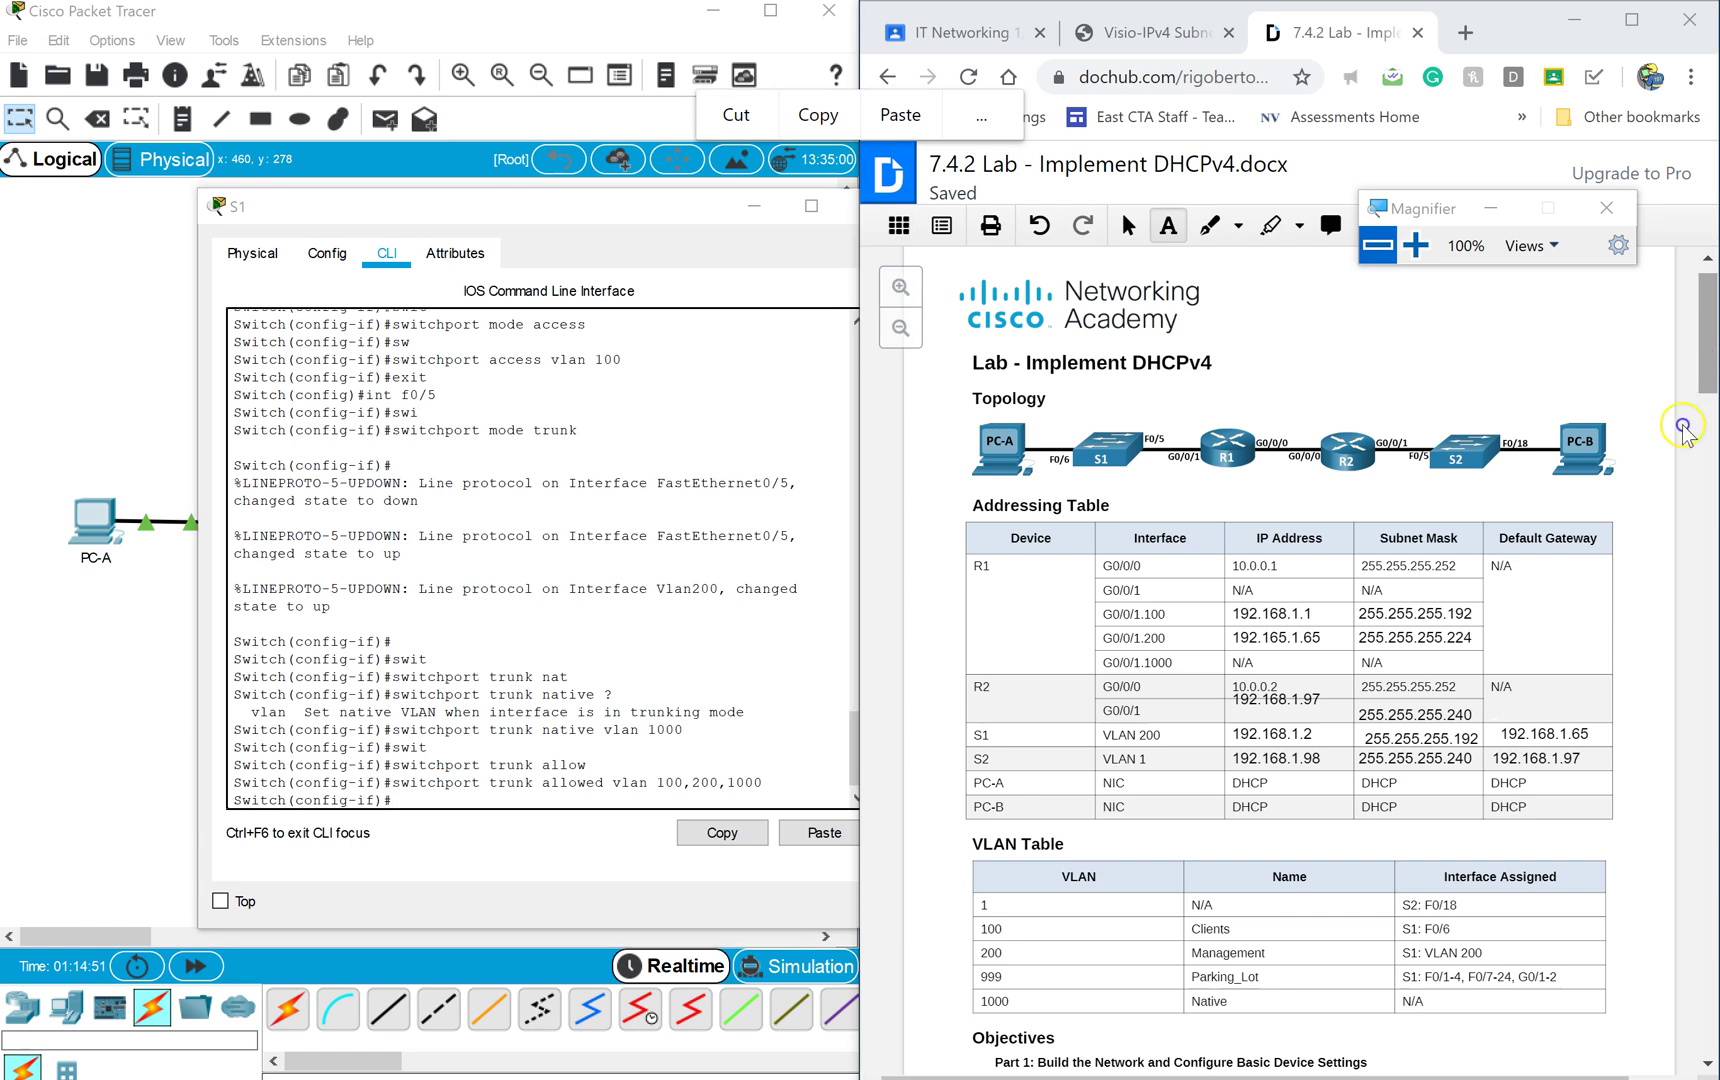
pyautogui.click(1706, 563)
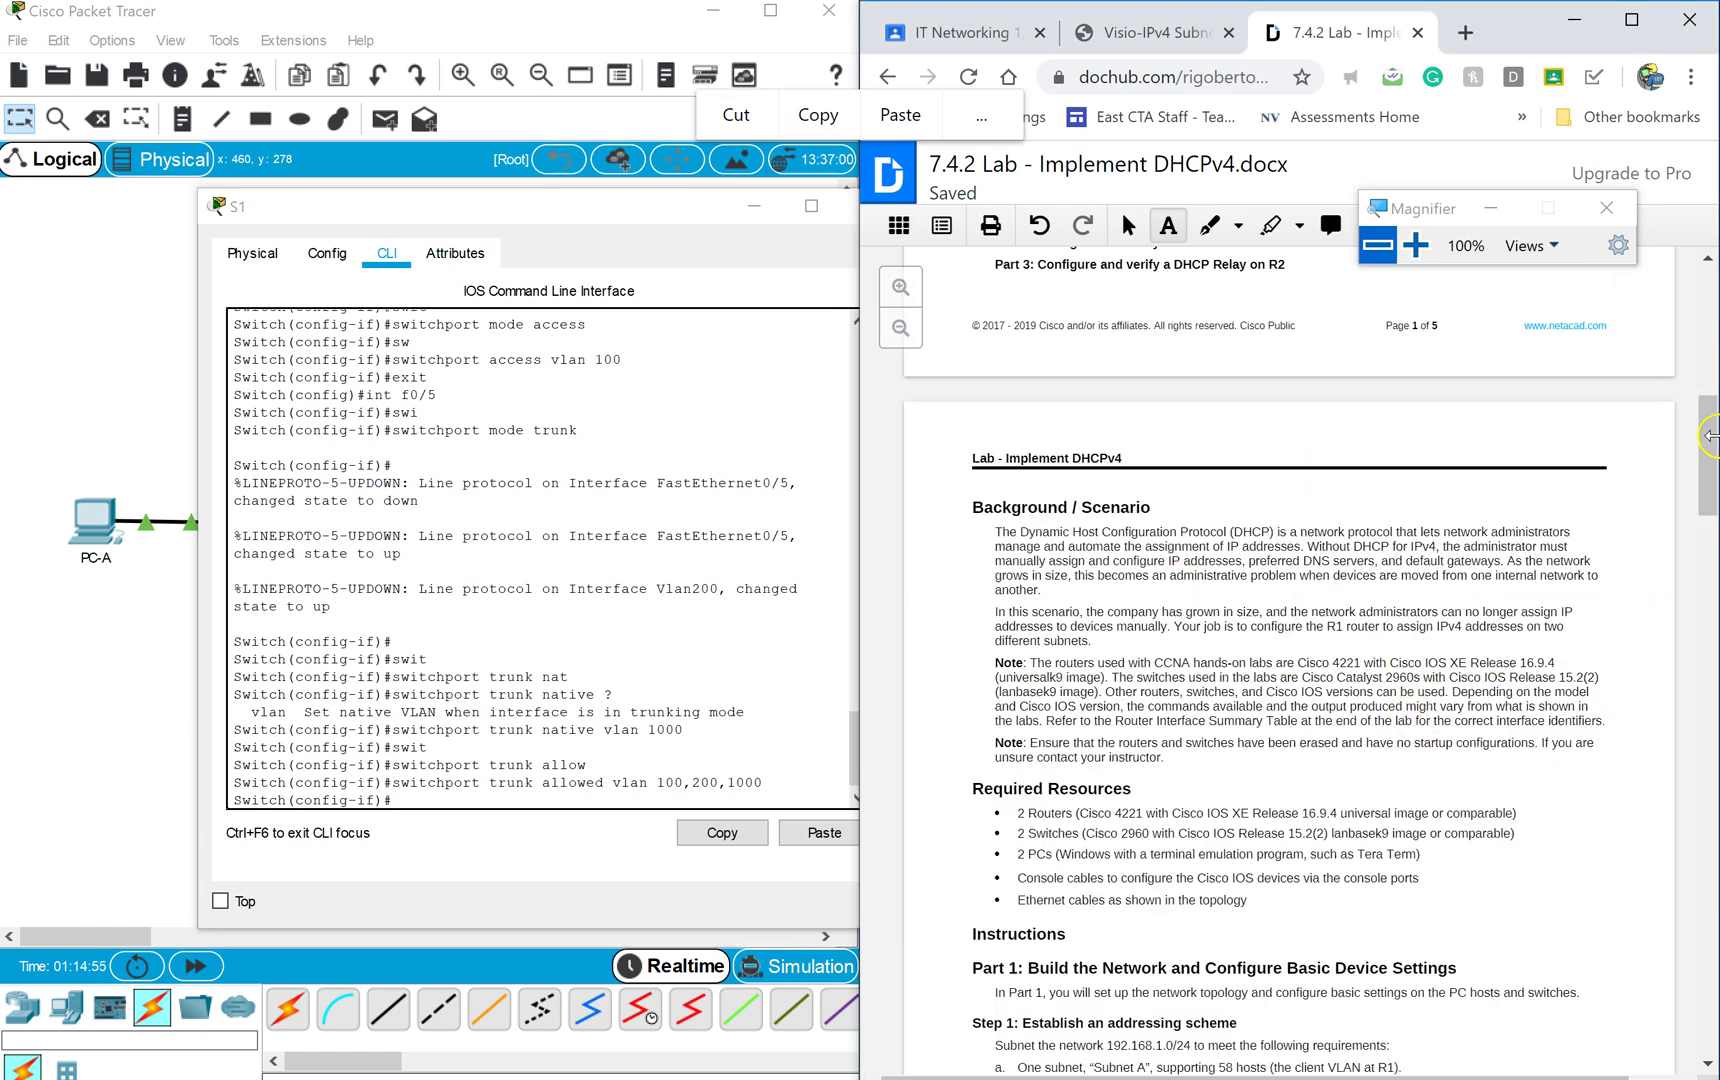
pyautogui.click(1712, 680)
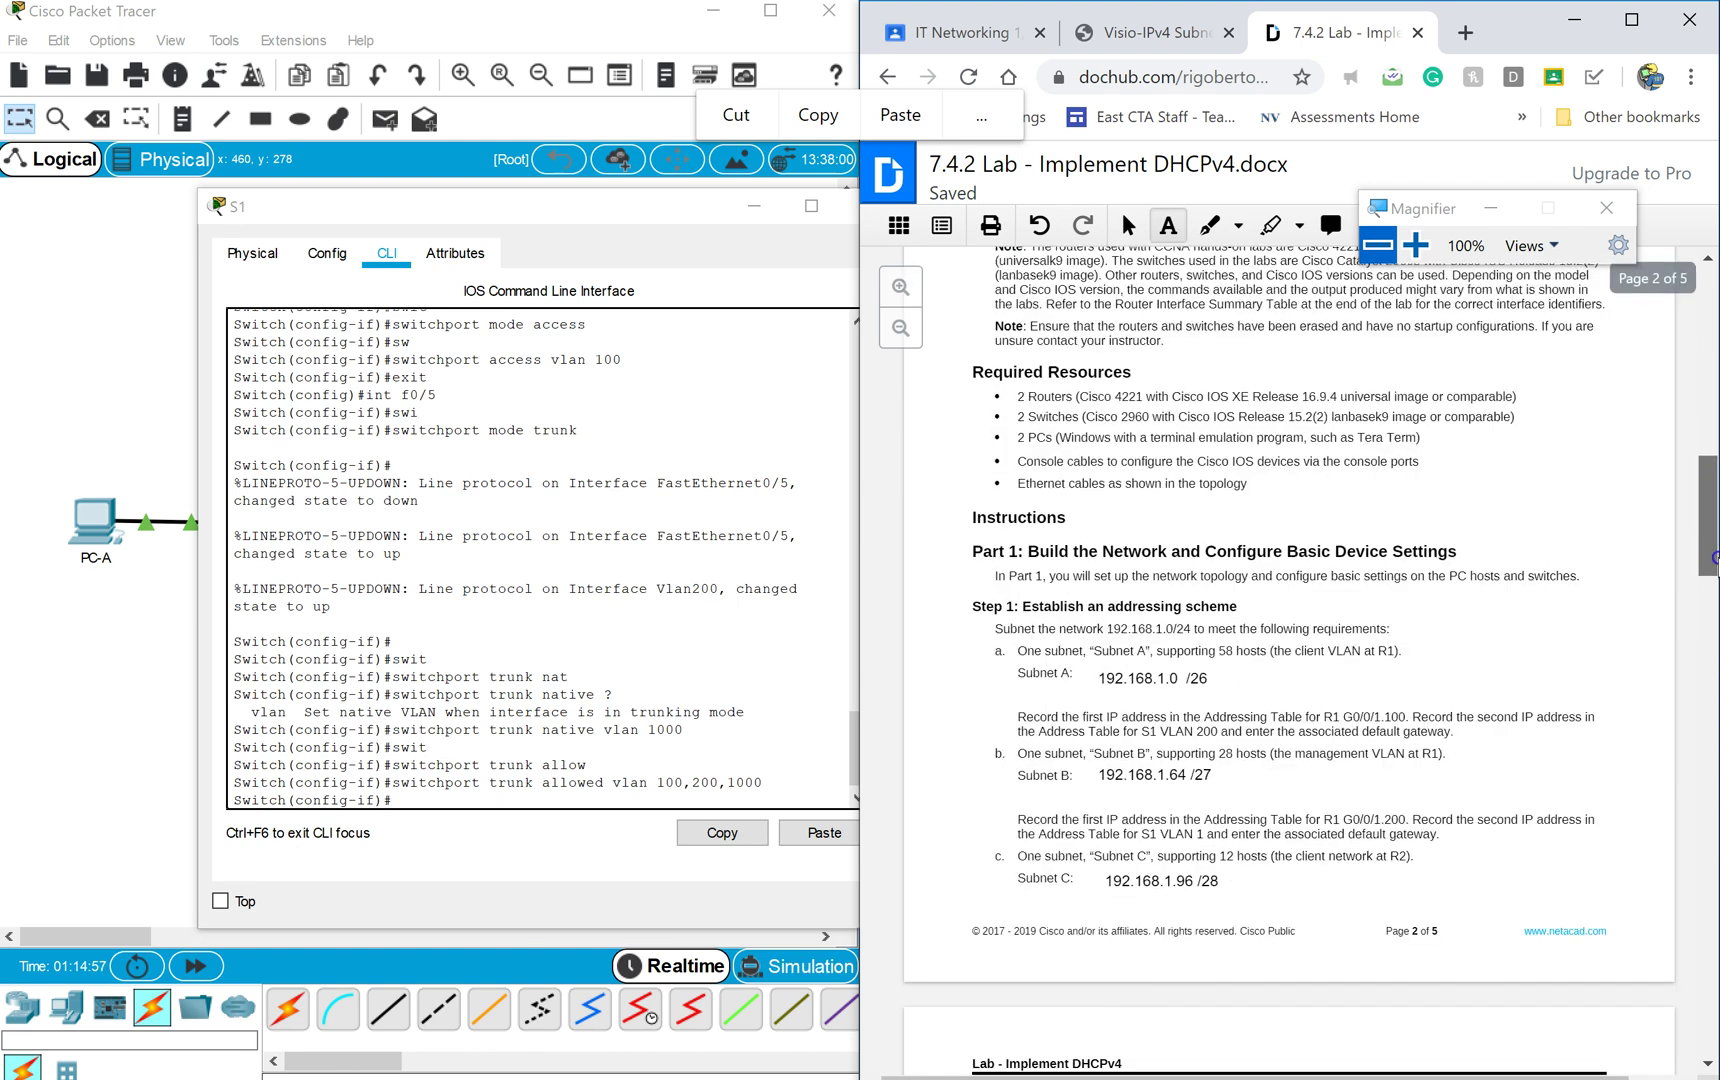
pyautogui.click(1712, 680)
pyautogui.moveTo(1712, 683); pyautogui.dragTo(1703, 950)
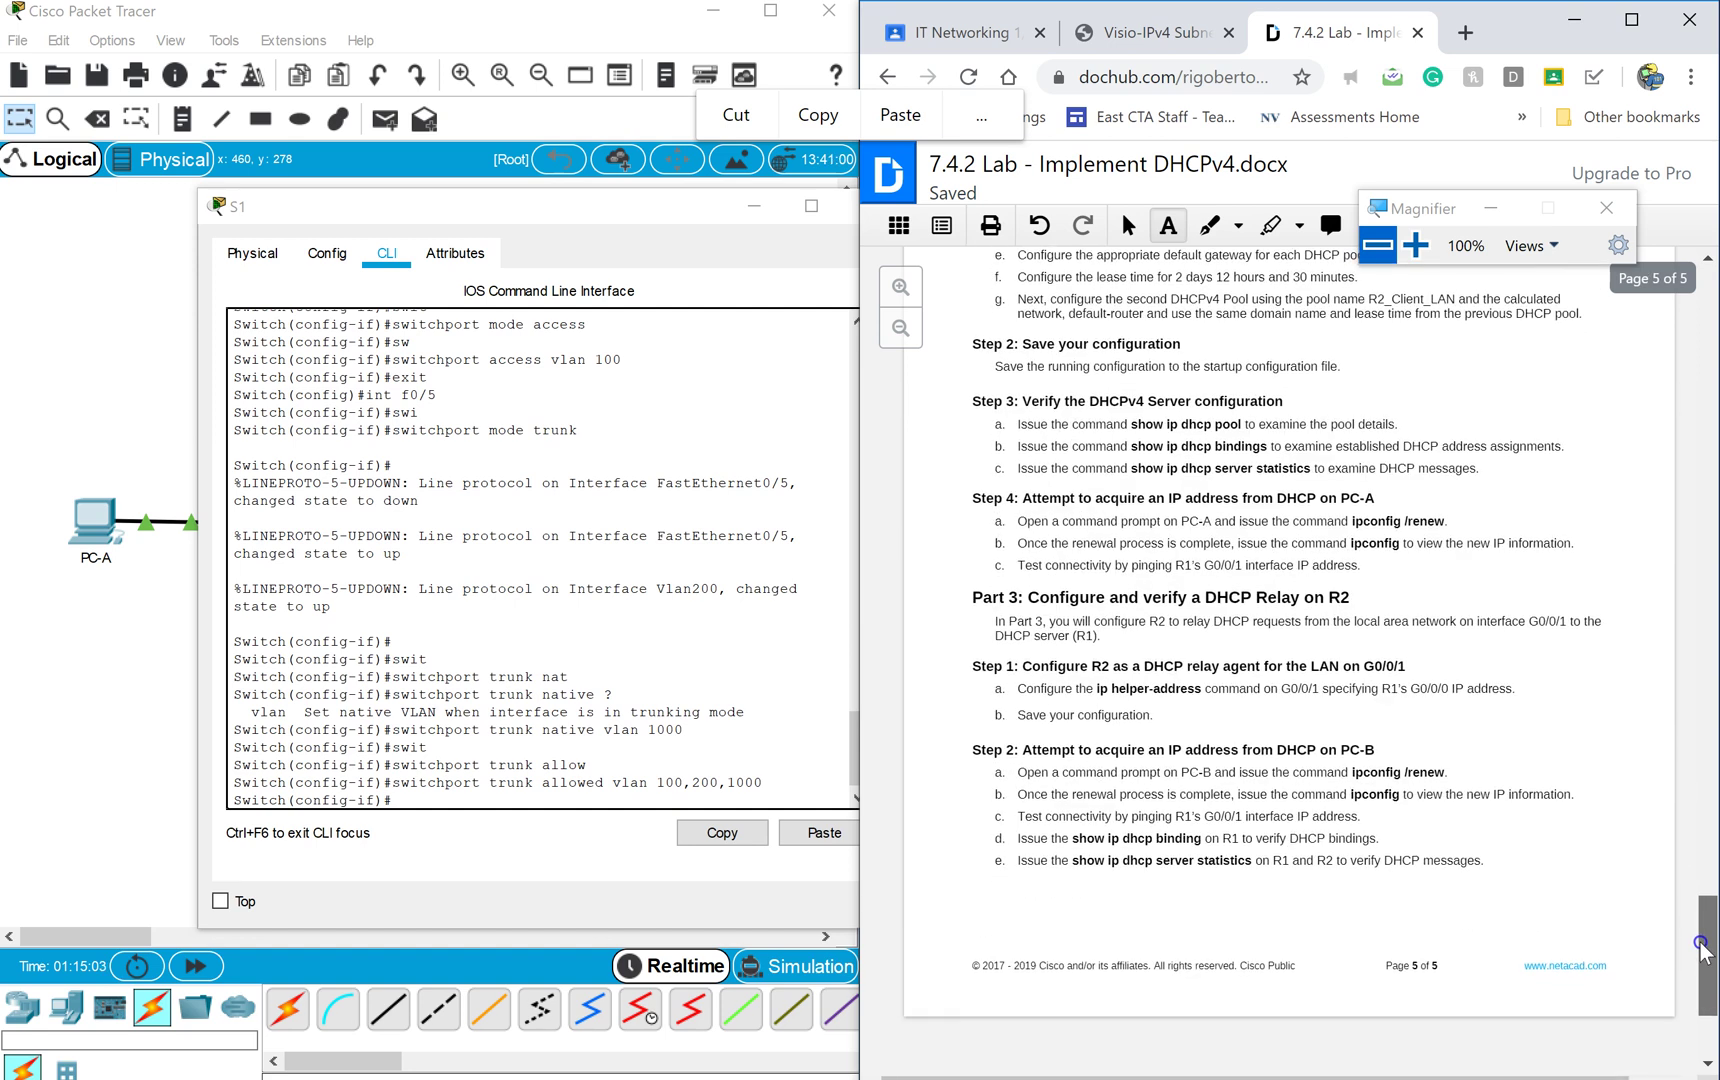
pyautogui.moveTo(1700, 942); pyautogui.dragTo(1713, 781)
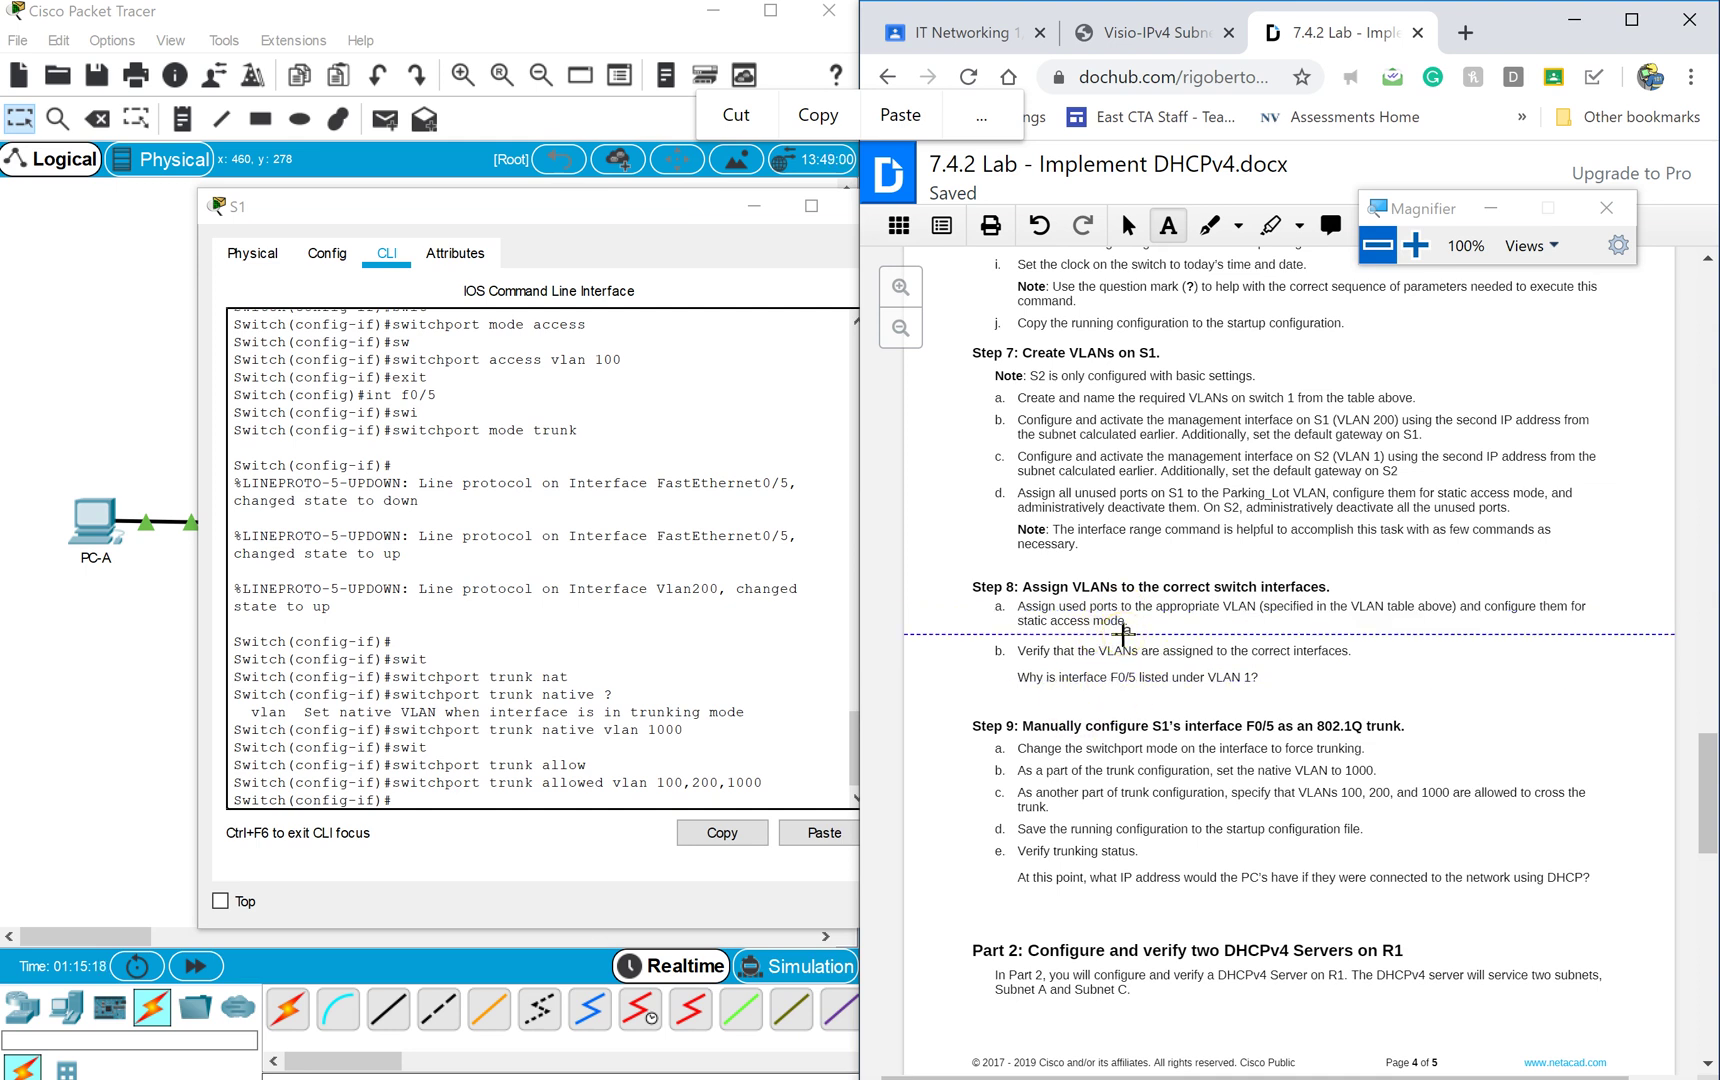
pyautogui.click(1089, 689)
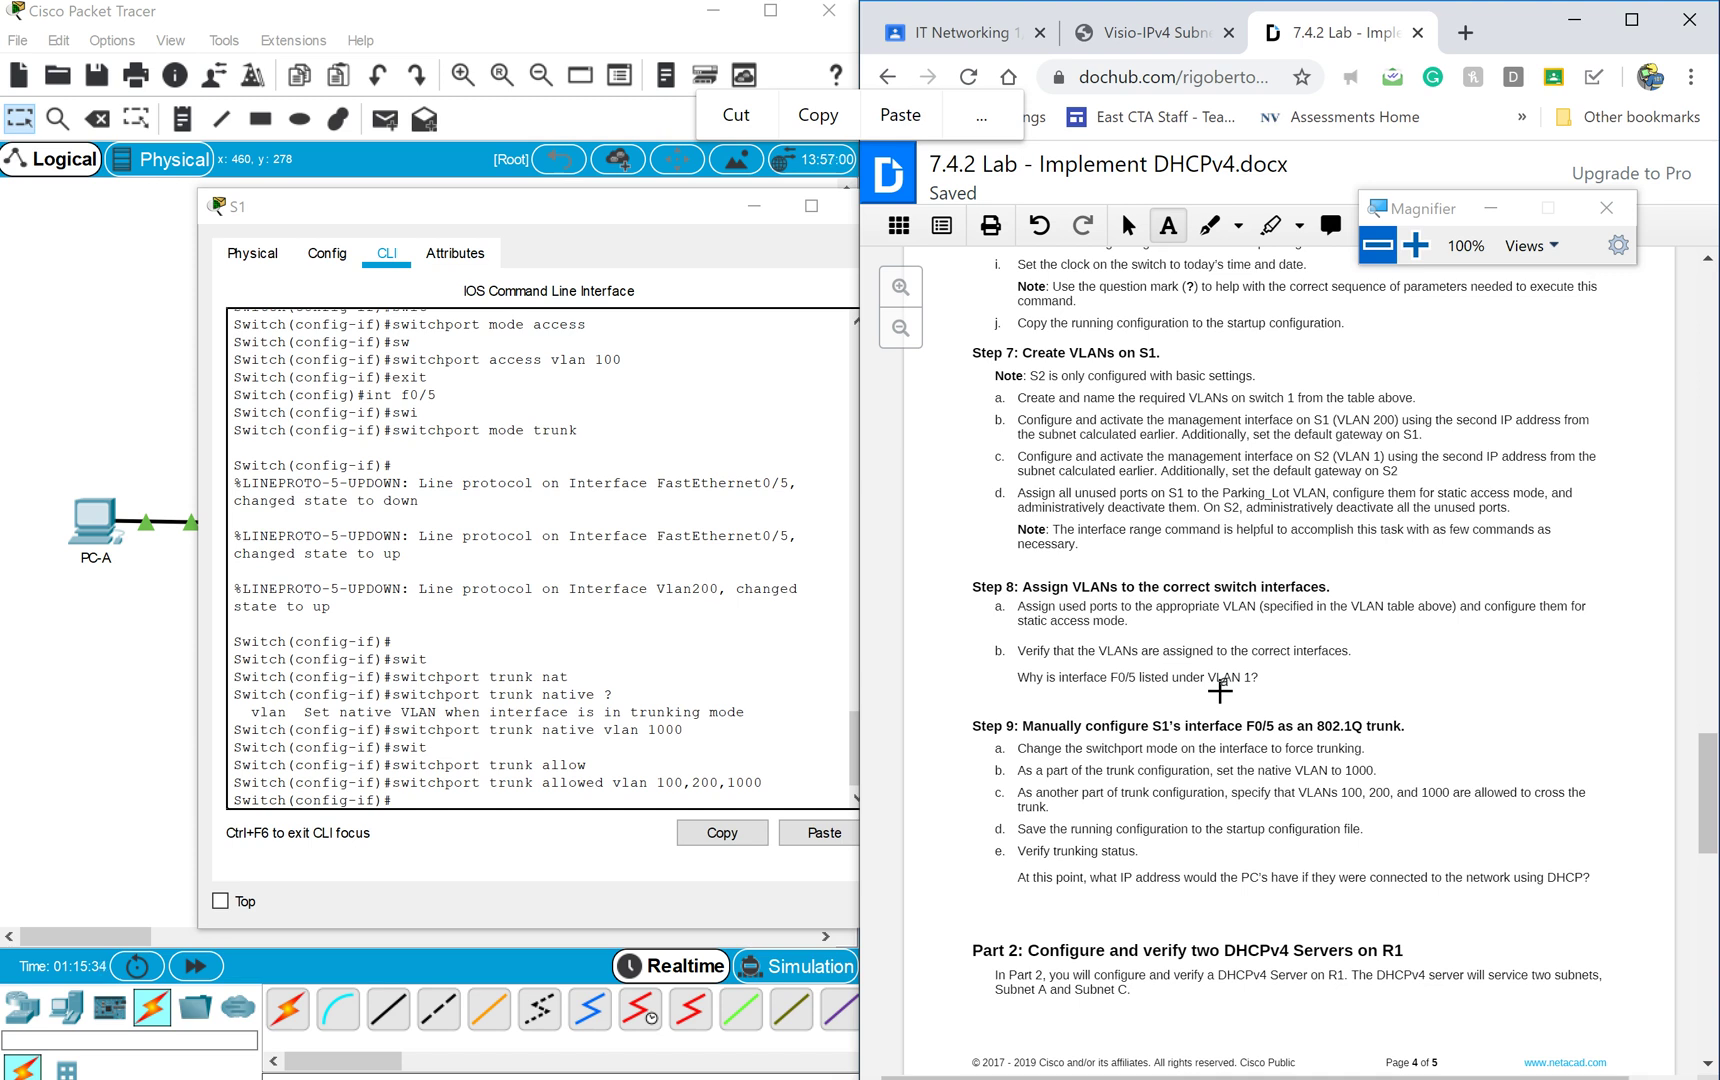
pyautogui.scroll(1, 583, 483)
pyautogui.scroll(2, 583, 483)
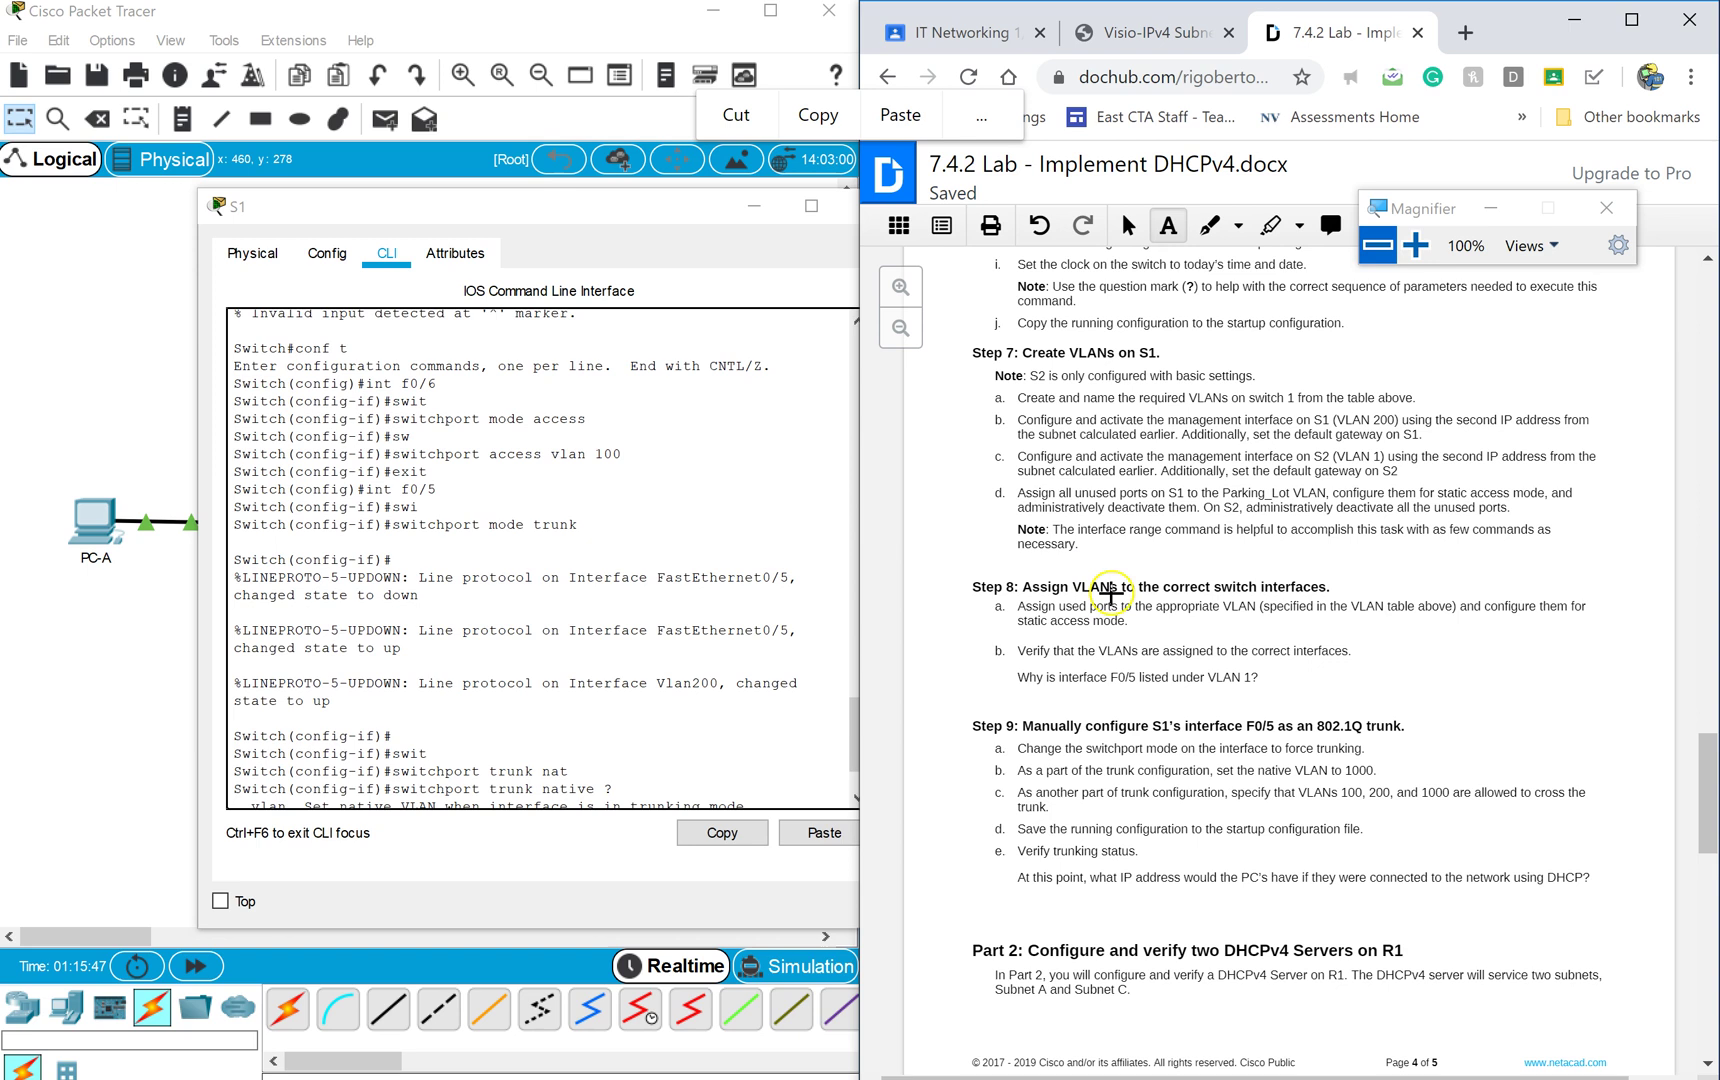
pyautogui.scroll(-2, 532, 717)
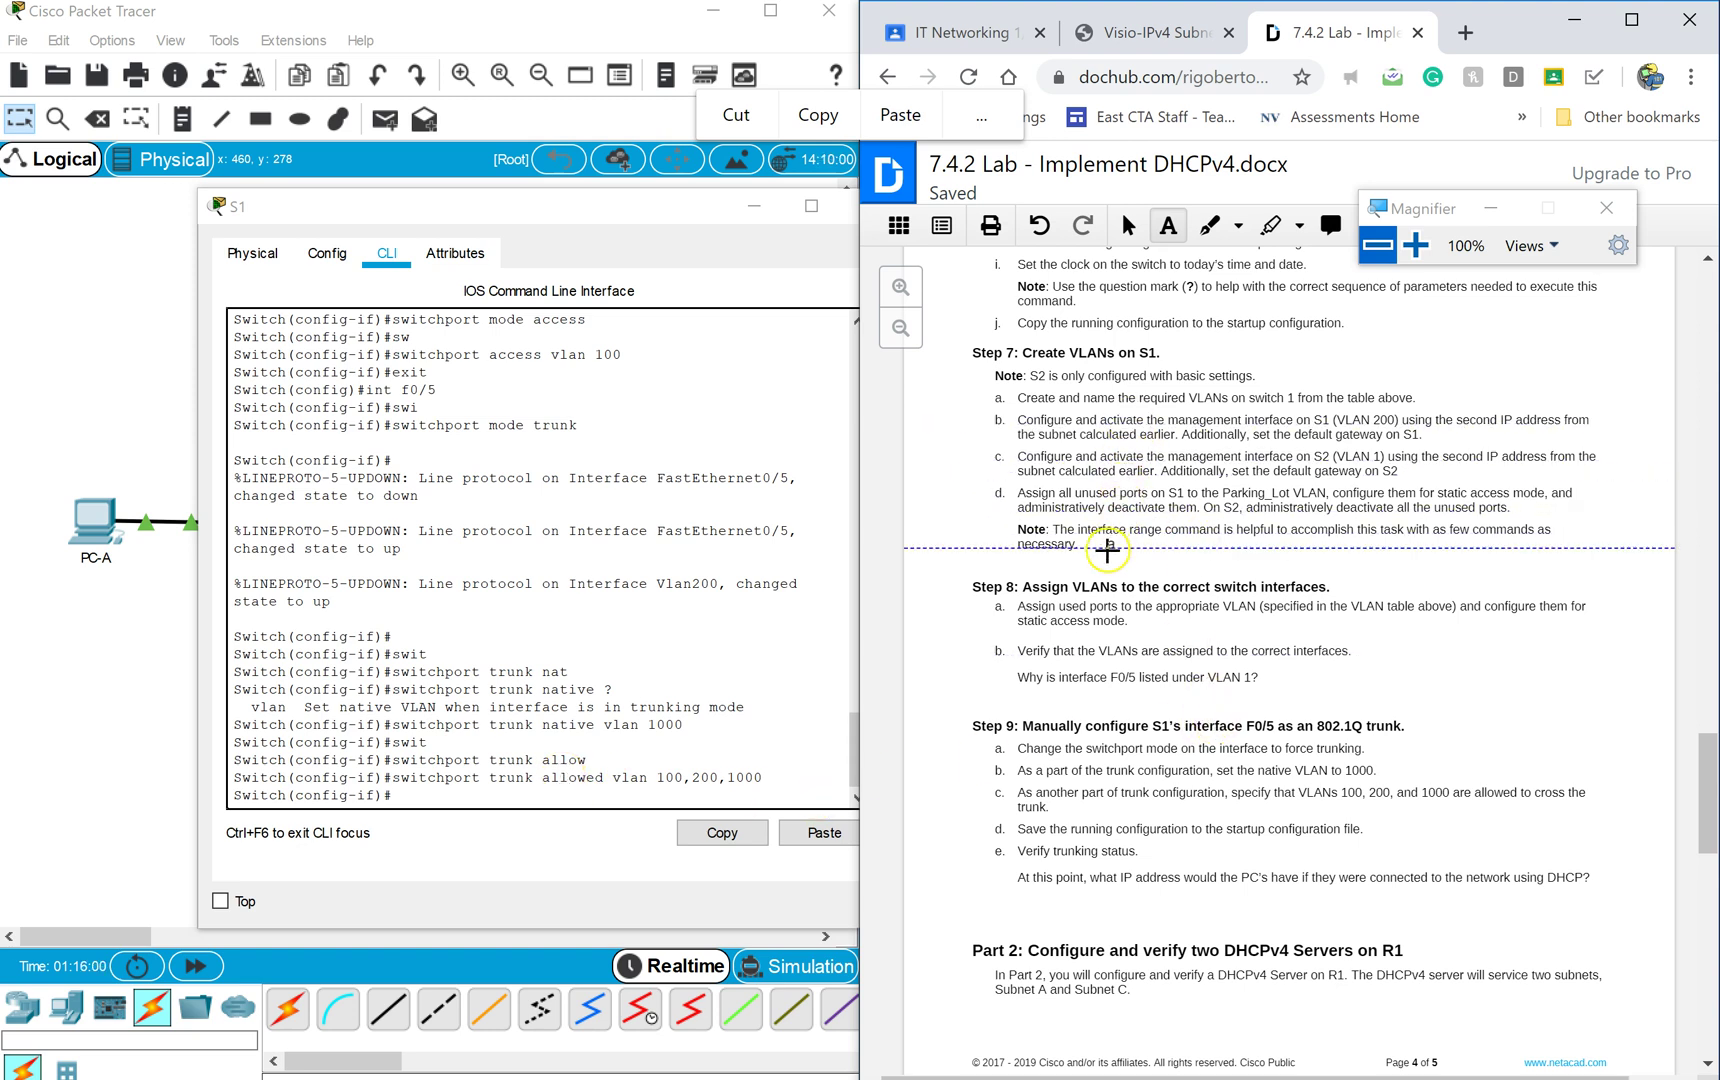
# Look up the Parking_Lot port assignments in the lab document's VLAN table and magnify the screen to 200%.
pyautogui.click(525, 797)
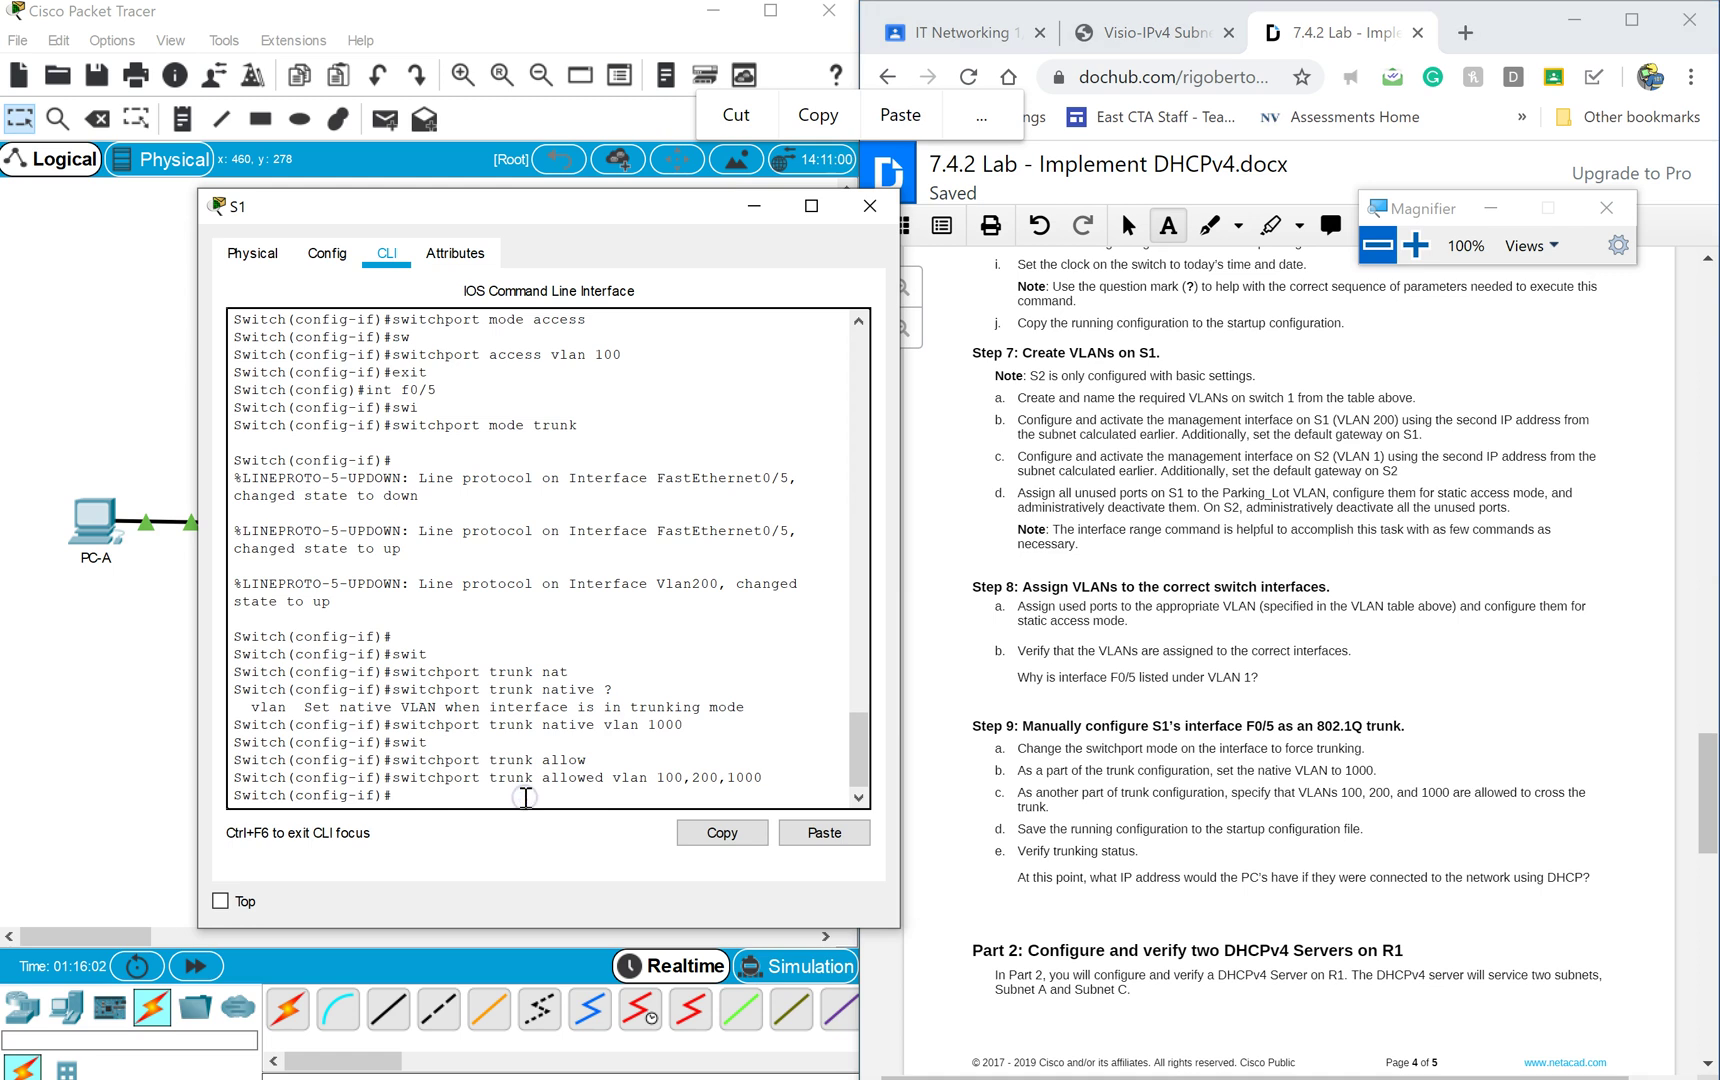
pyautogui.scroll(8, 1275, 735)
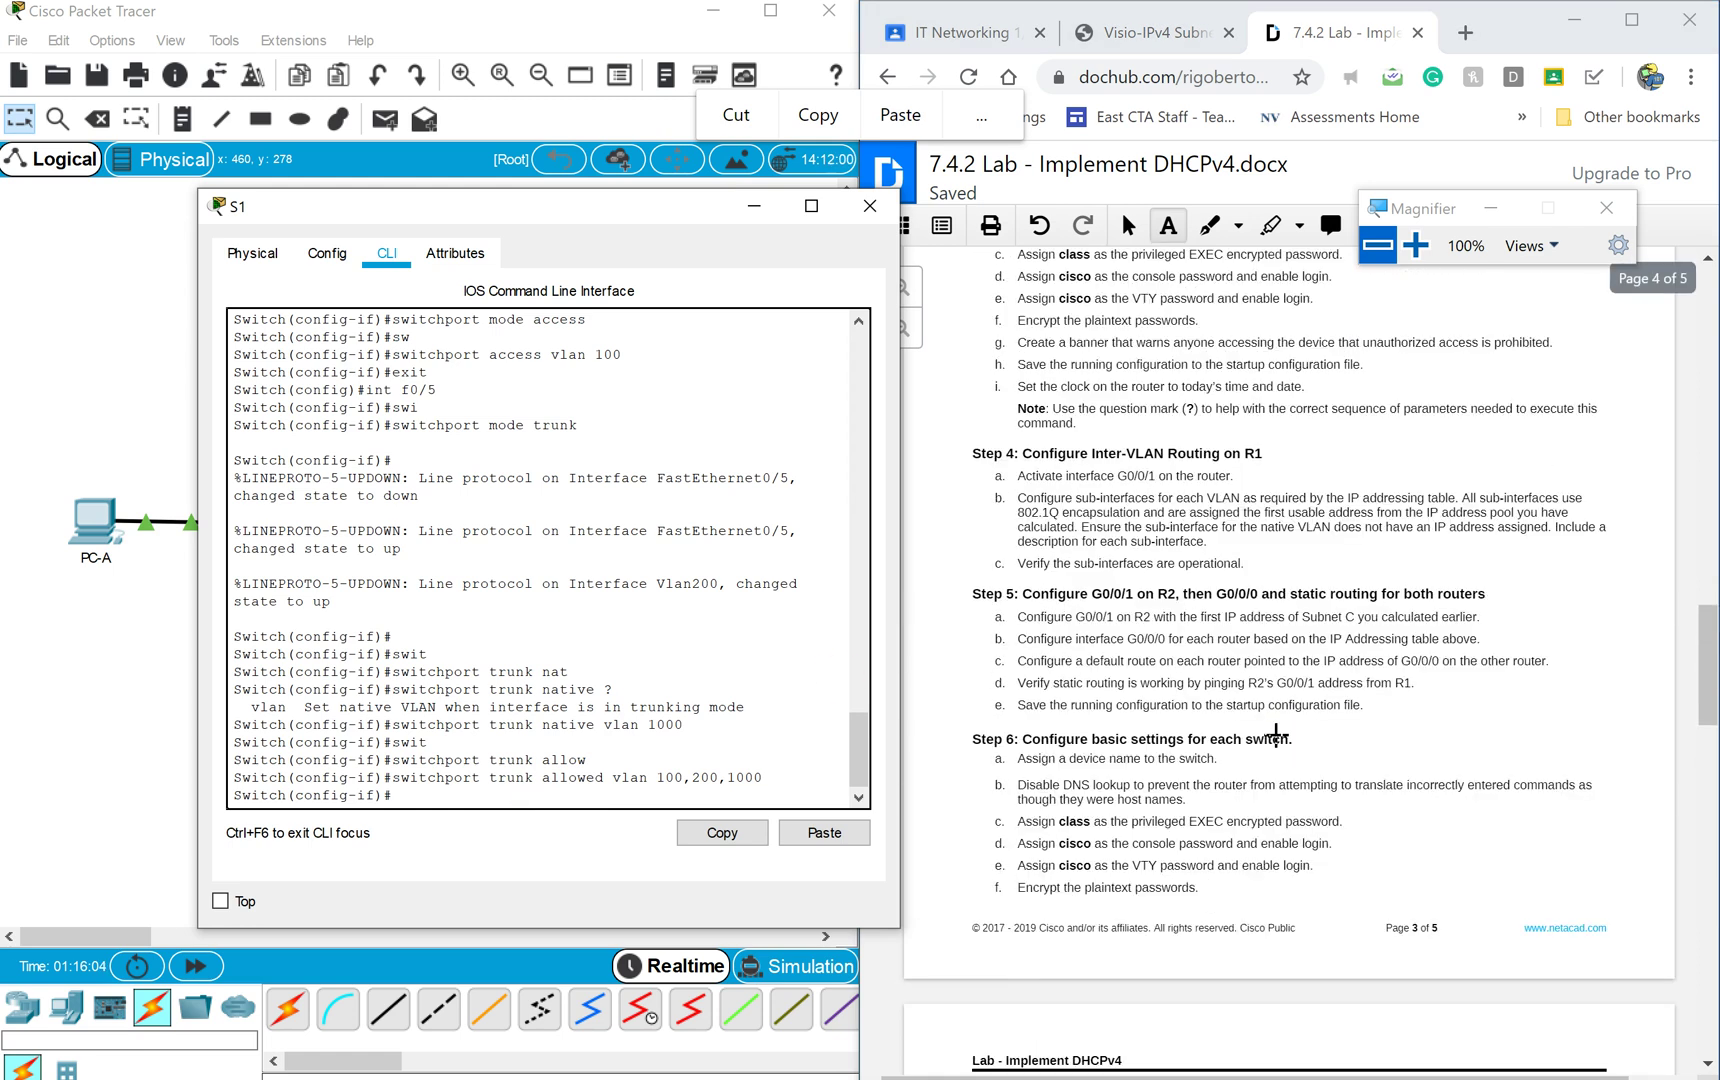
pyautogui.click(1369, 497)
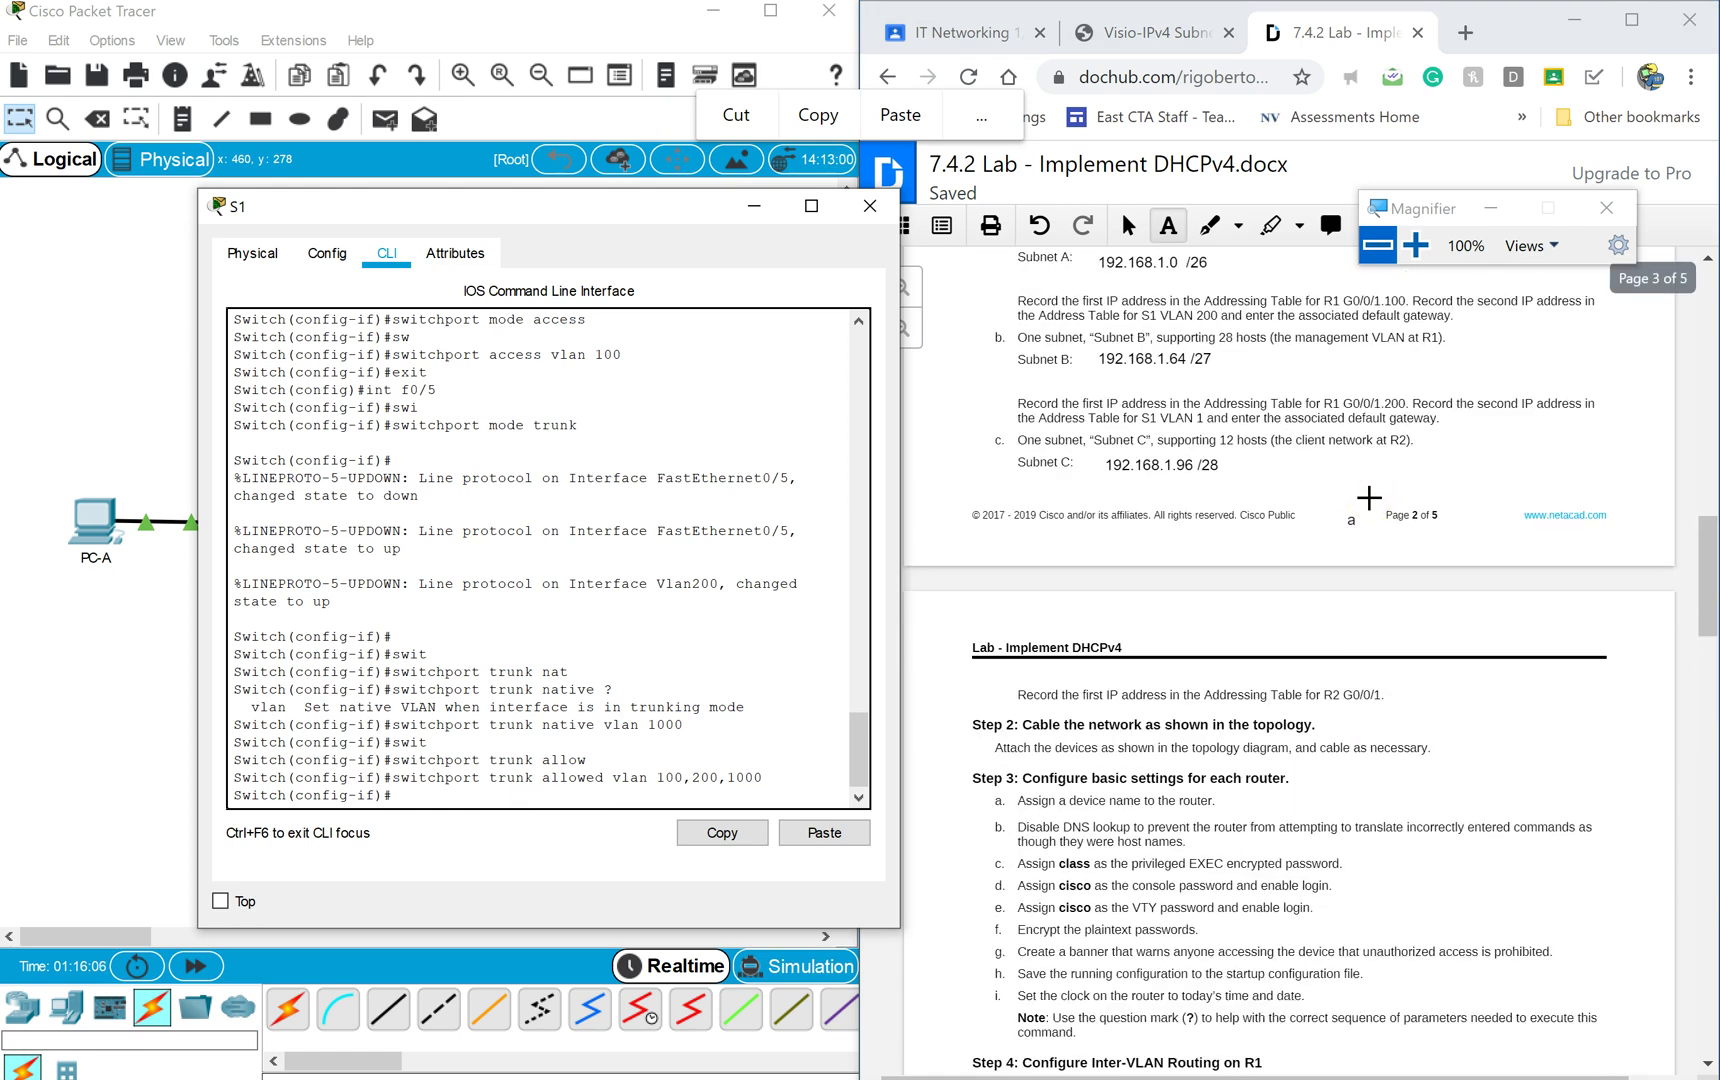
pyautogui.scroll(15, 1369, 497)
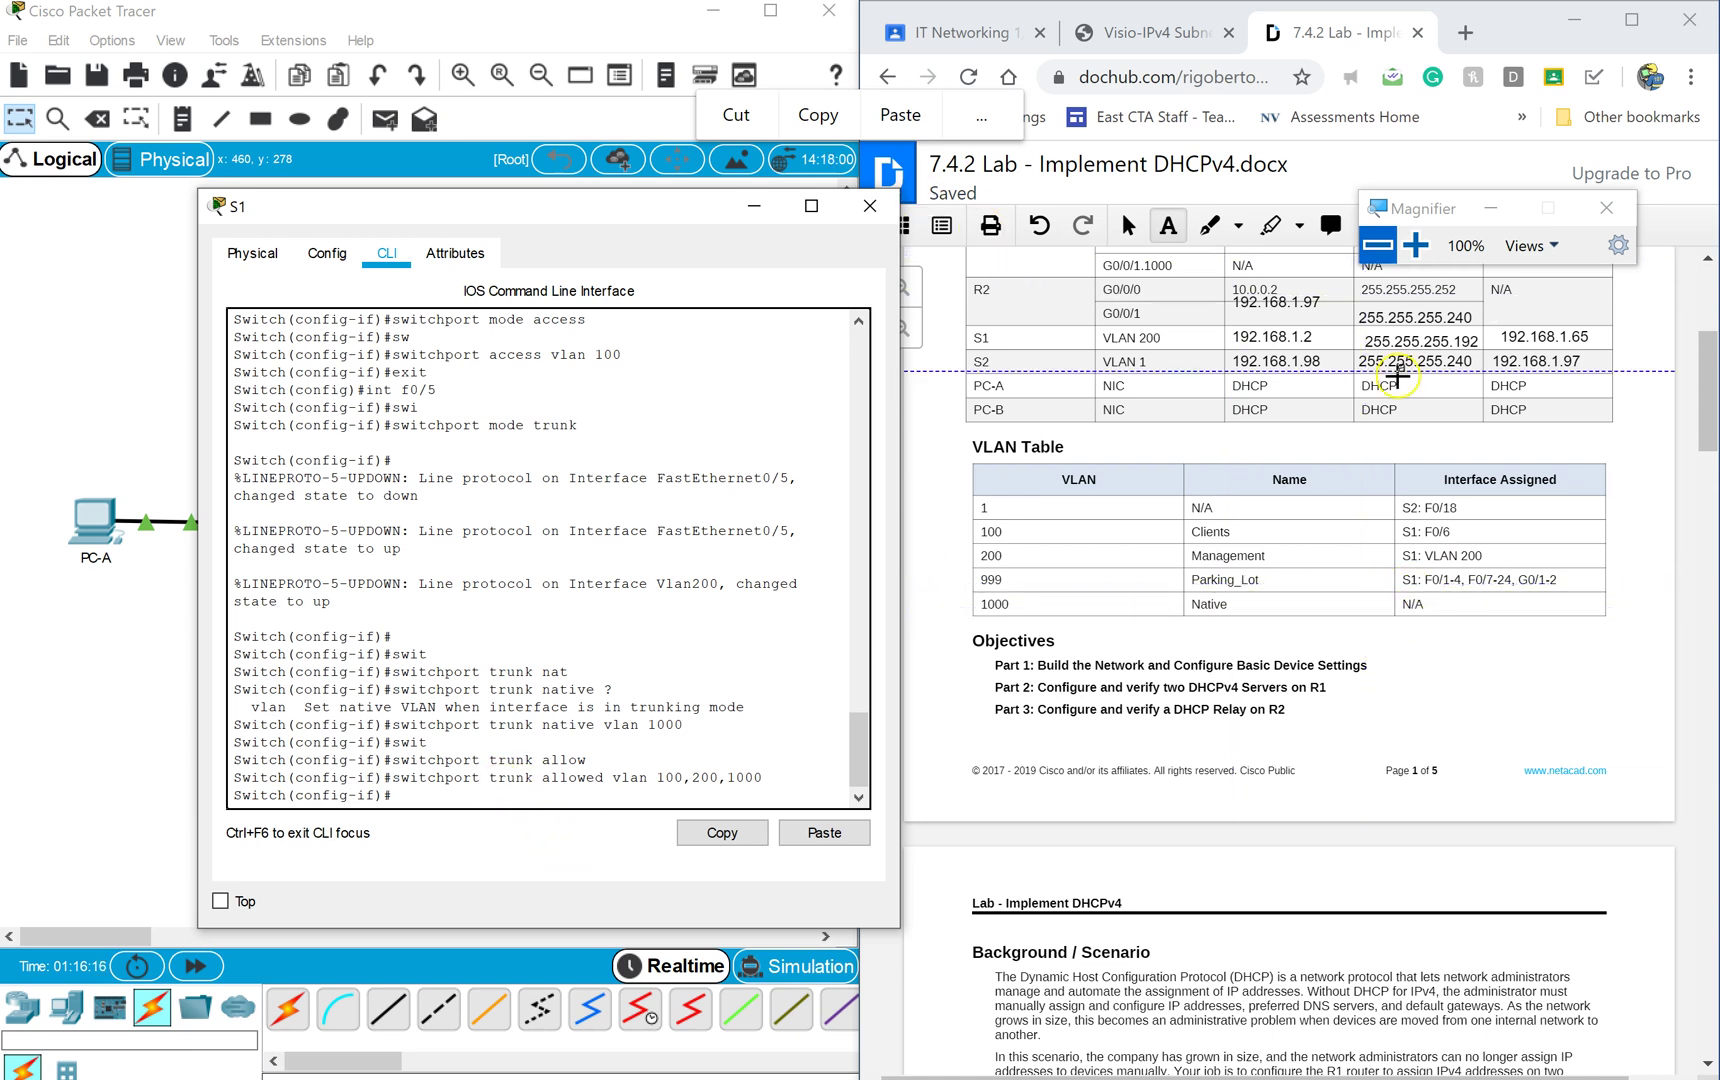
pyautogui.click(1418, 245)
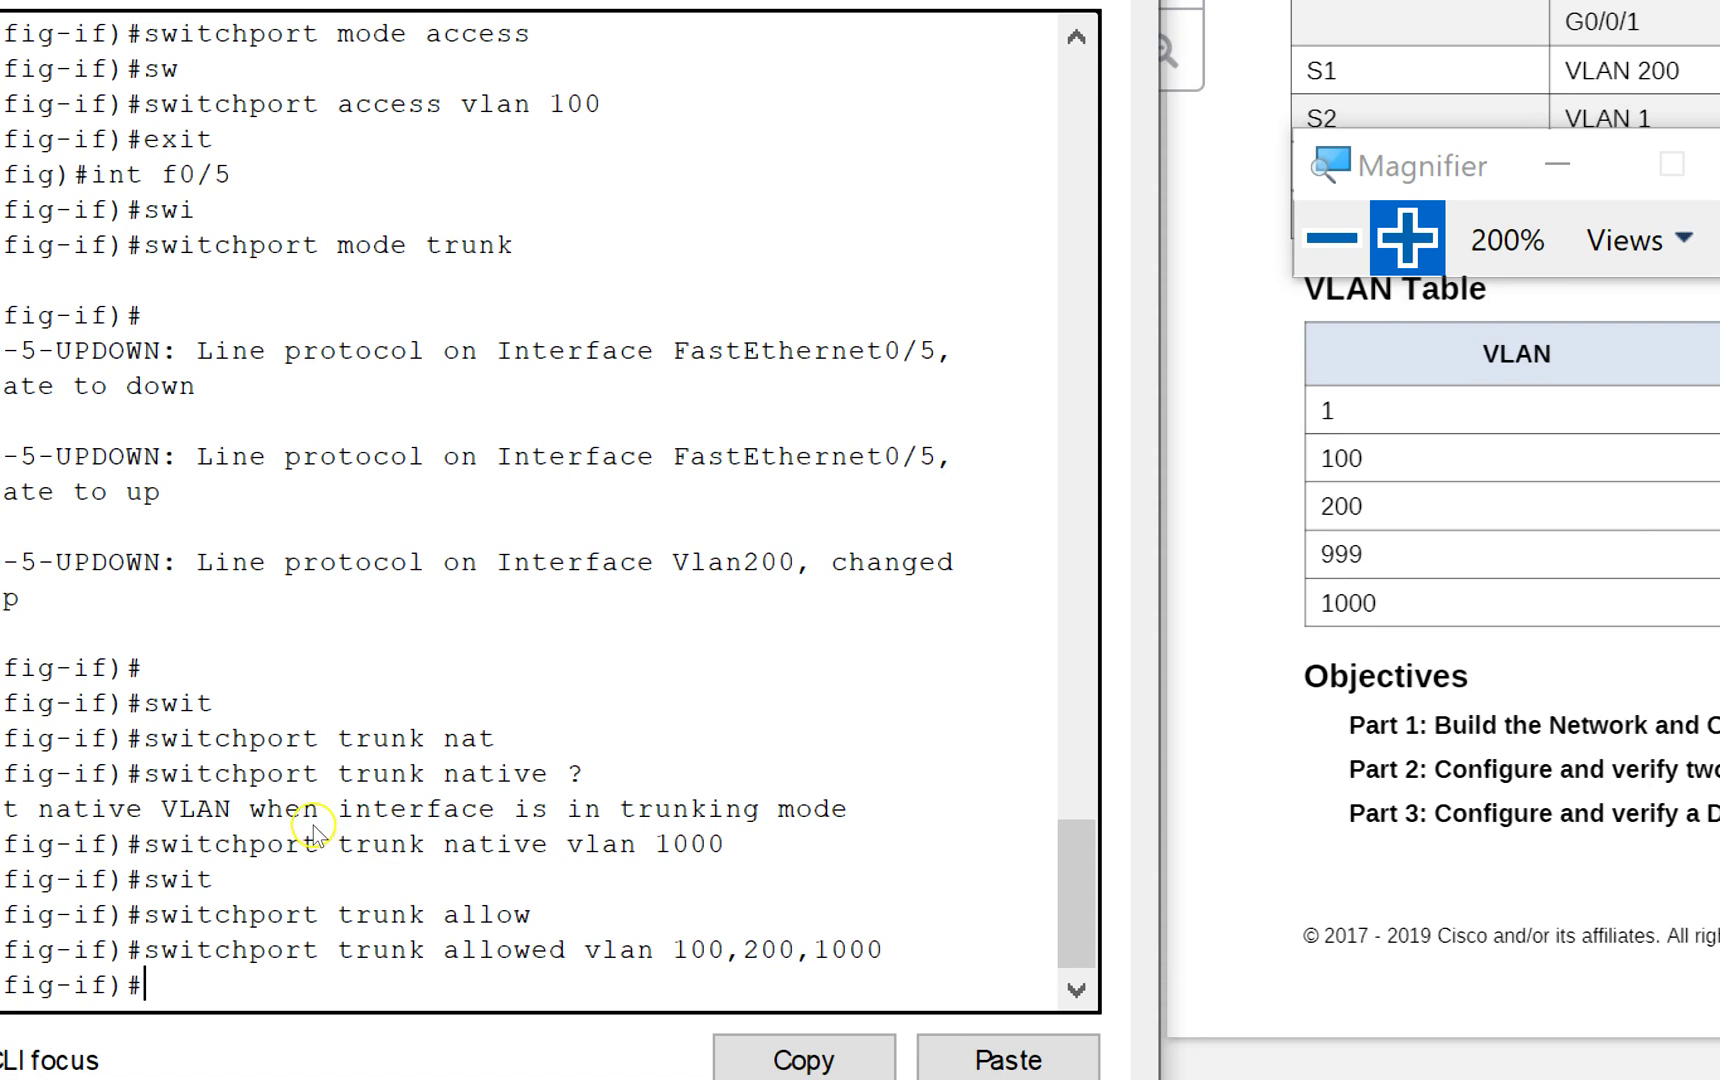
# Open interface range configuration on S1 for the unused ports F0/1-4, F0/7-24 and G0/1-2.
pyautogui.write('int r')
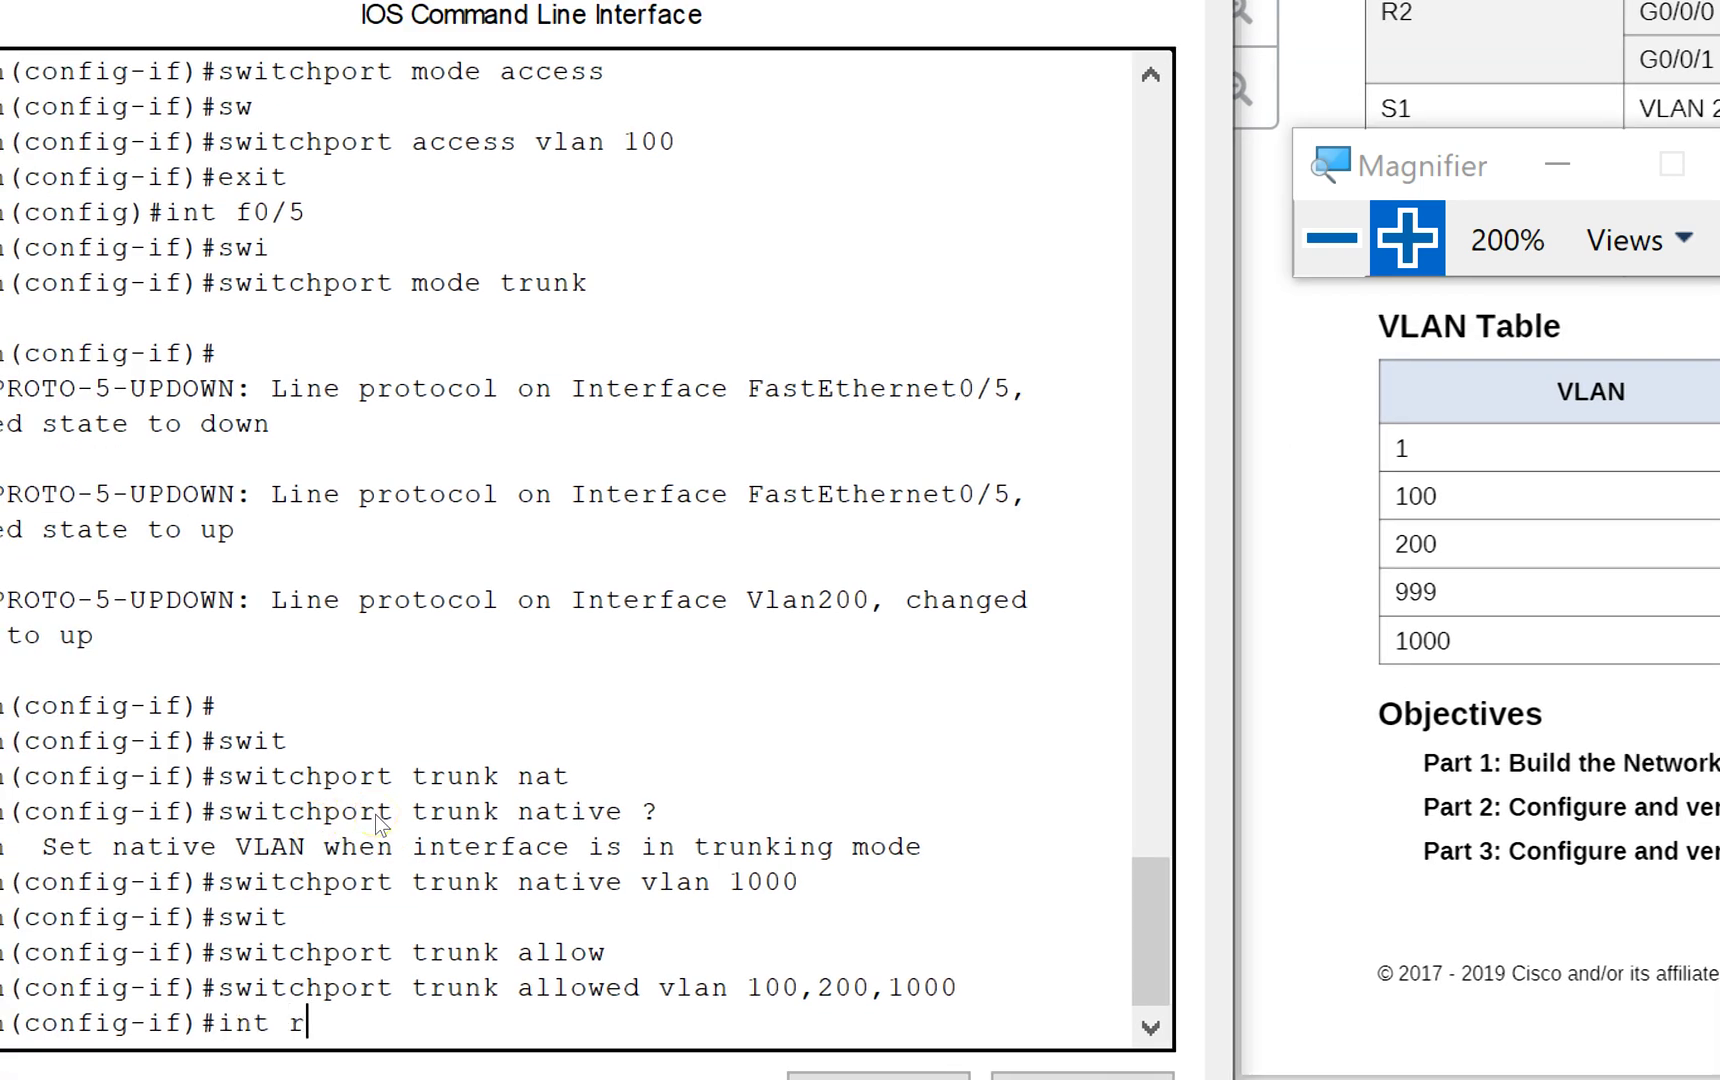
pyautogui.write('ange f0/1-')
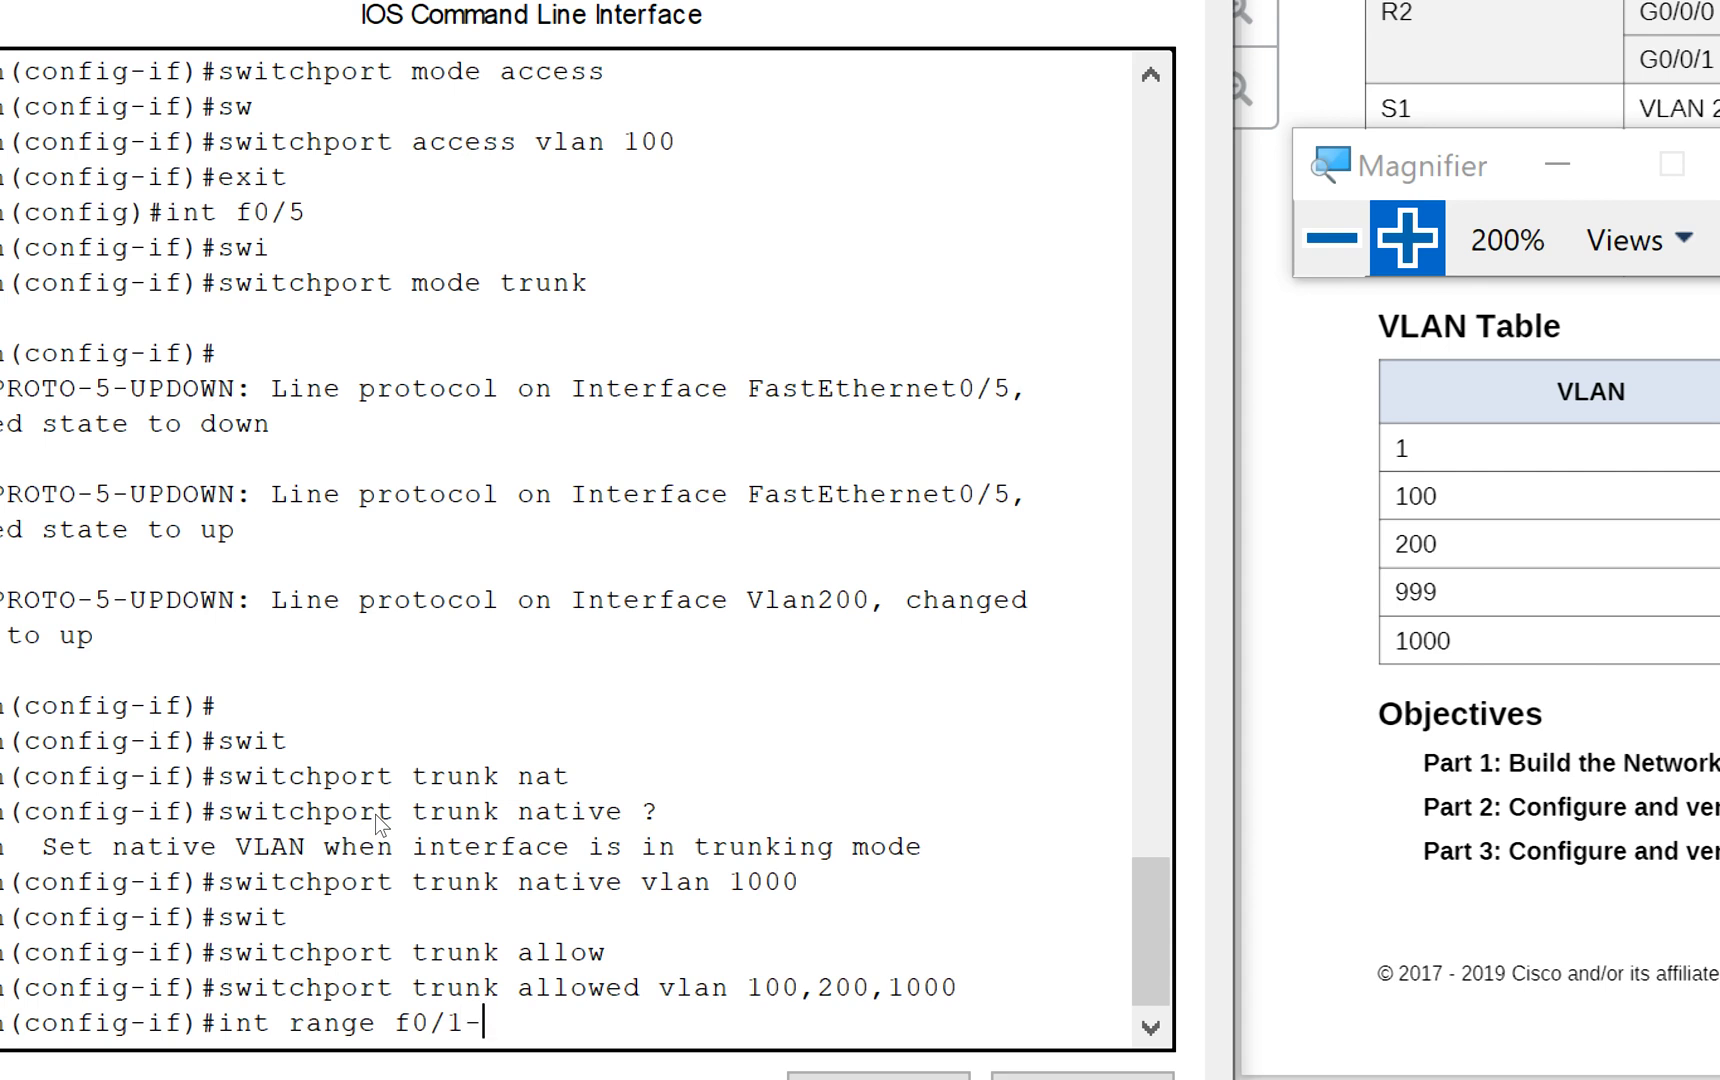
pyautogui.press('BackSpace')
pyautogui.write('-24')
pyautogui.write(', ')
pyautogui.write('f')
pyautogui.press('BackSpace')
pyautogui.press('BackSpace')
pyautogui.press('BackSpace')
pyautogui.press('BackSpace')
pyautogui.press('BackSpace')
pyautogui.press('BackSpace')
pyautogui.press('BackSpace')
pyautogui.write('5')
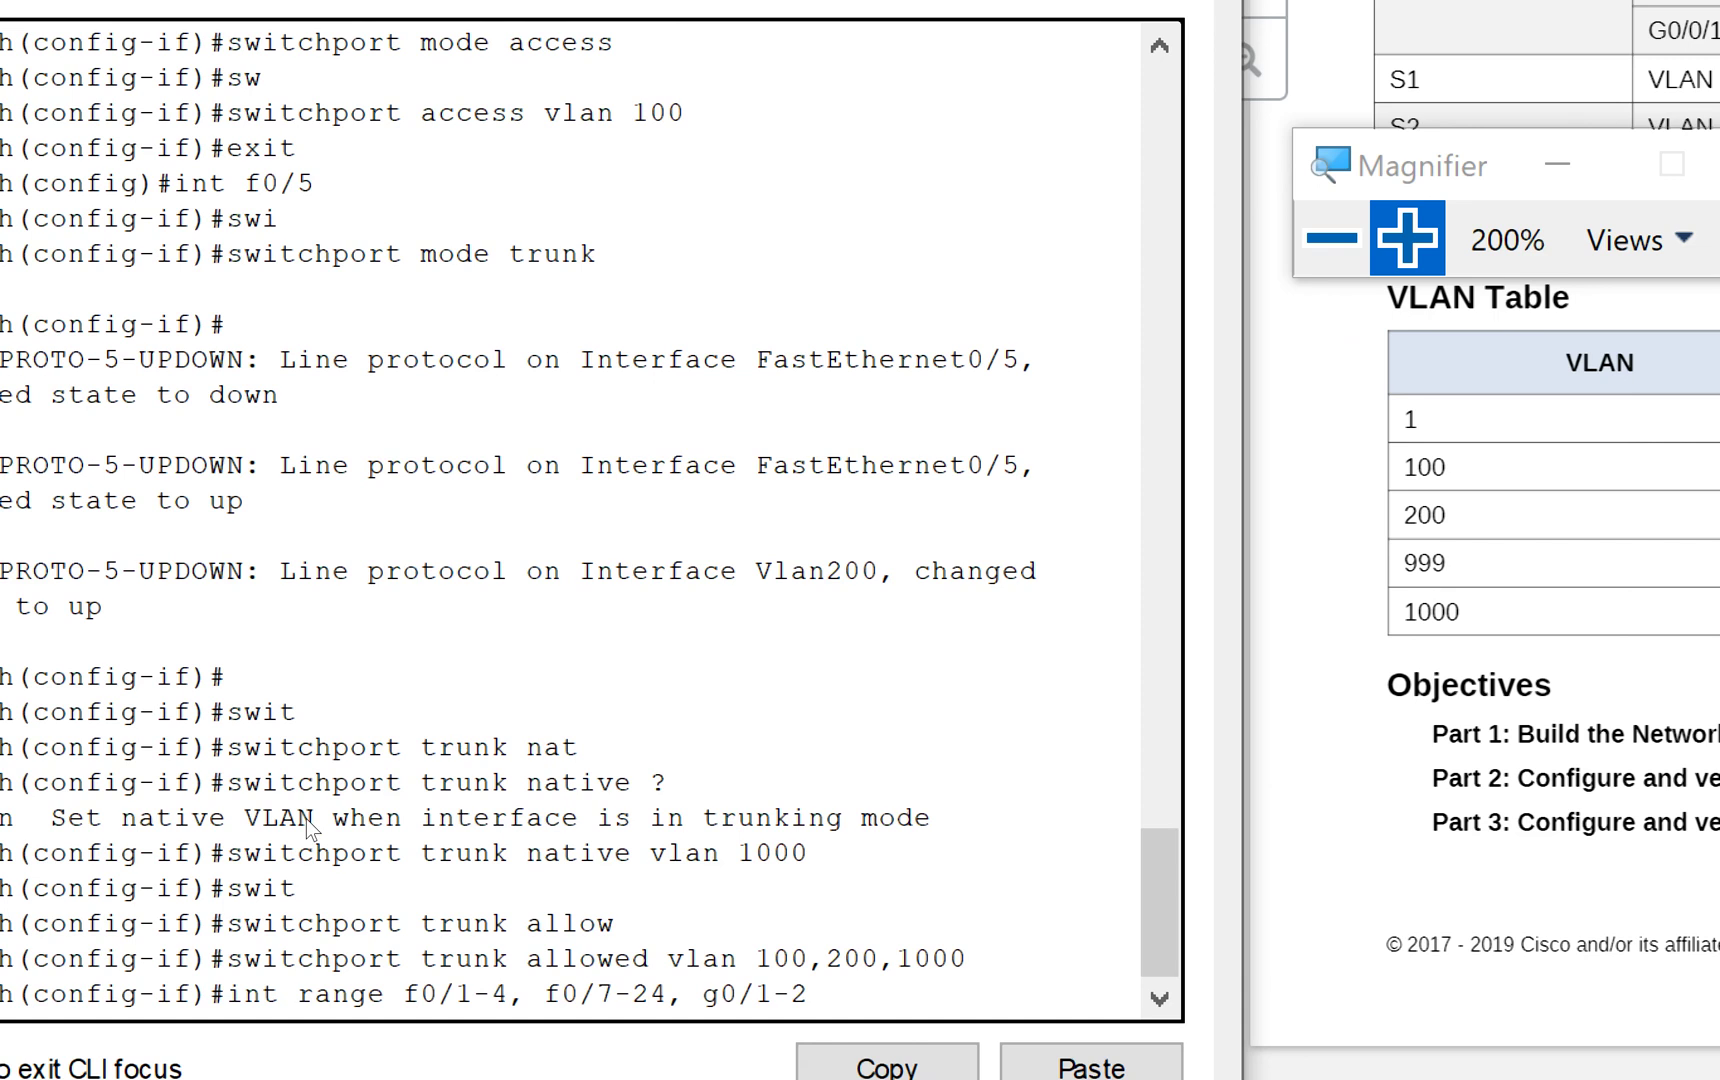
pyautogui.press('Return')
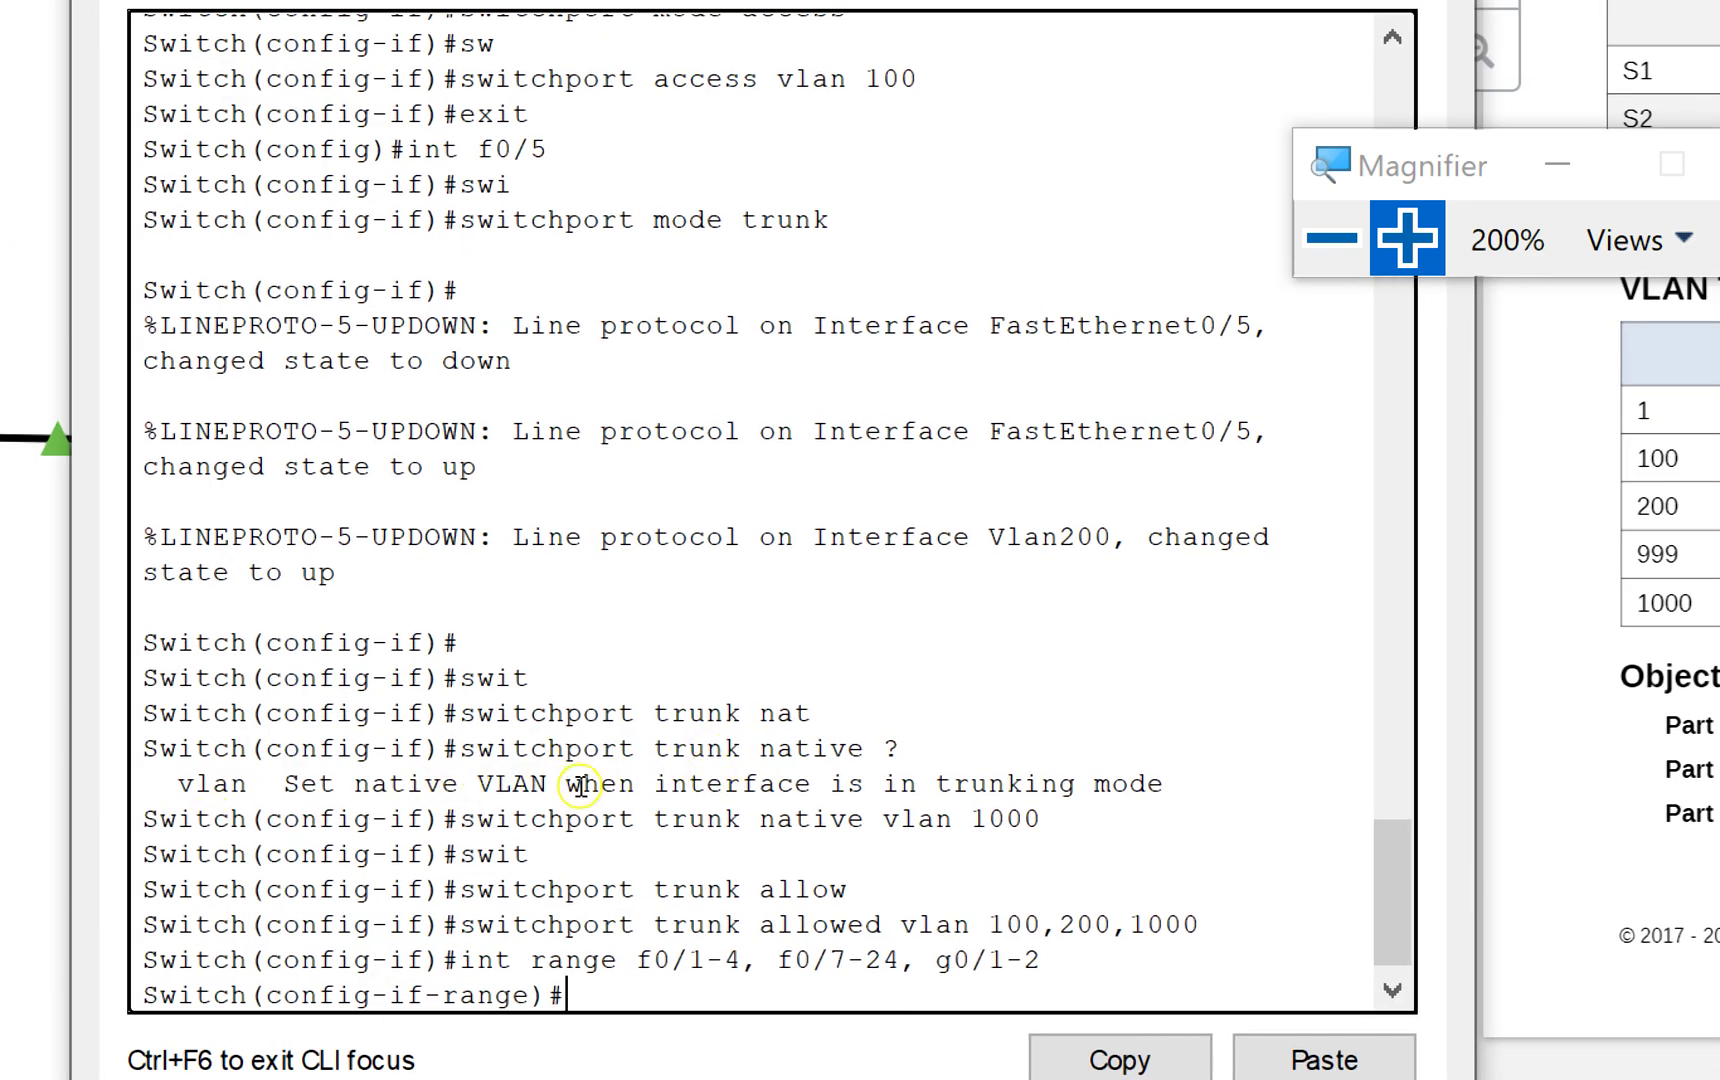
# Set the unused S1 port range to static access mode and assign it to VLAN 999.
pyautogui.write('swi')
pyautogui.press('Tab')
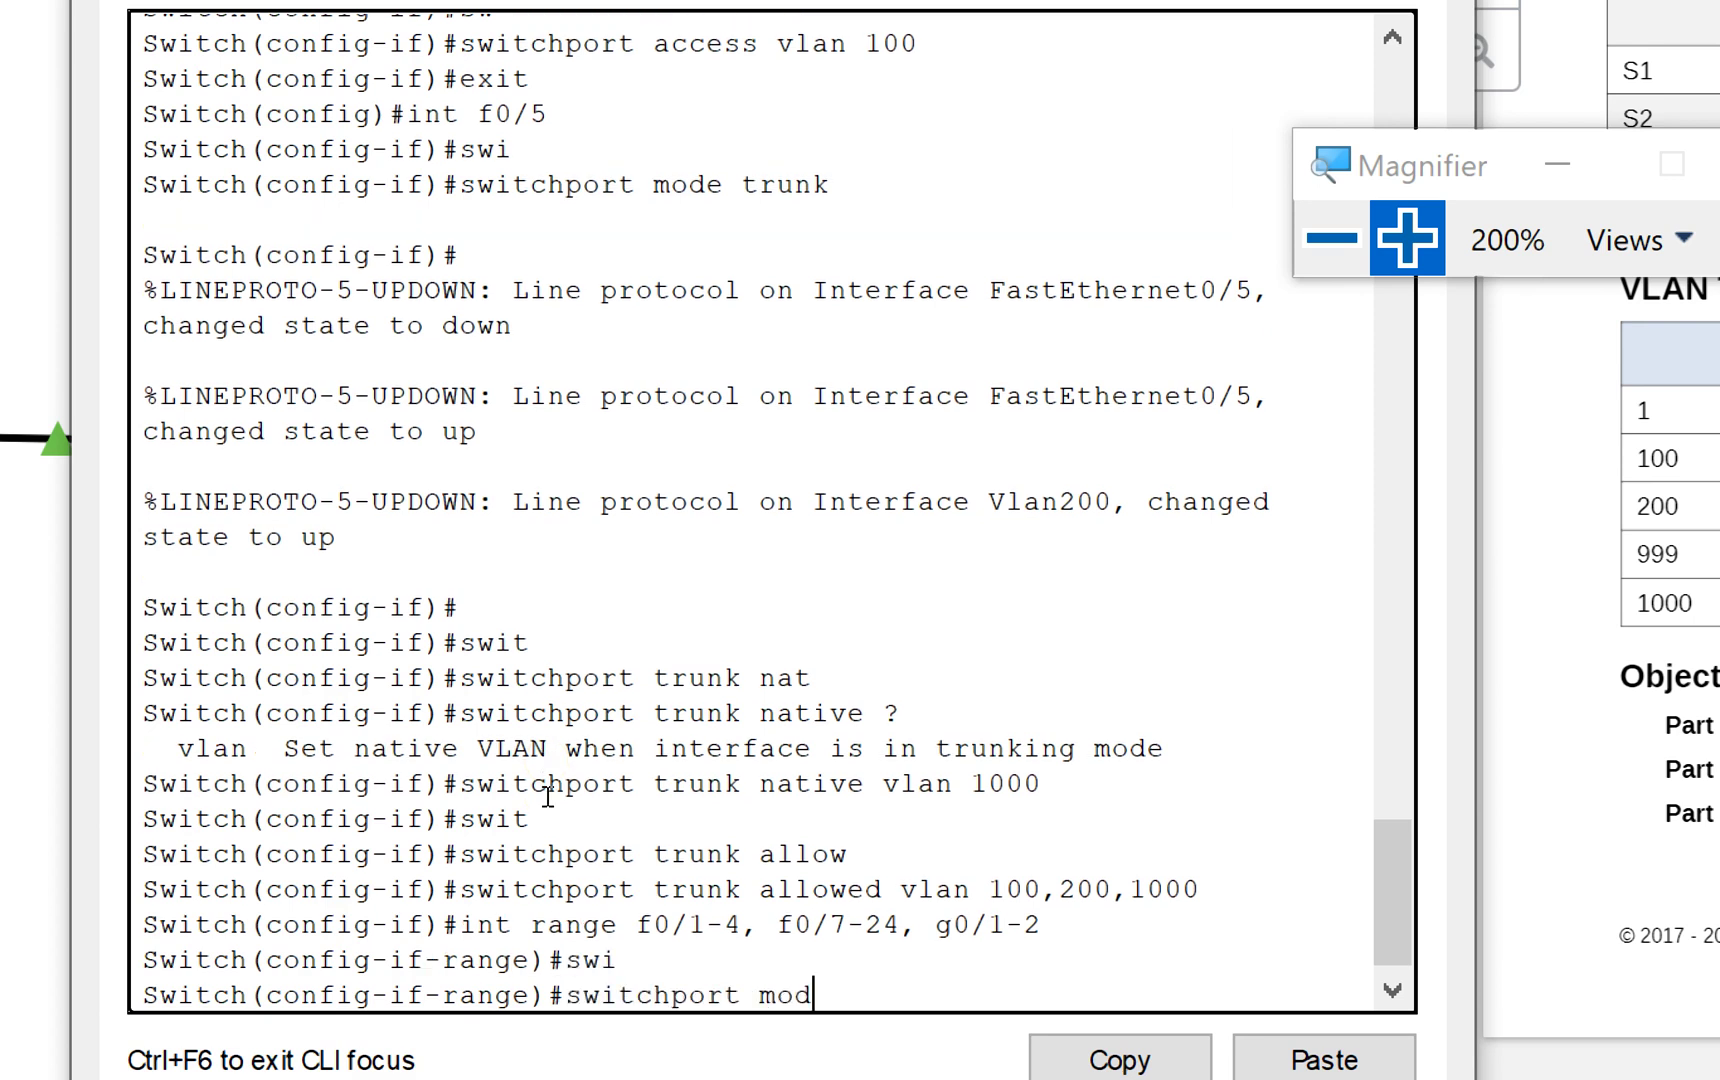
pyautogui.press('Return')
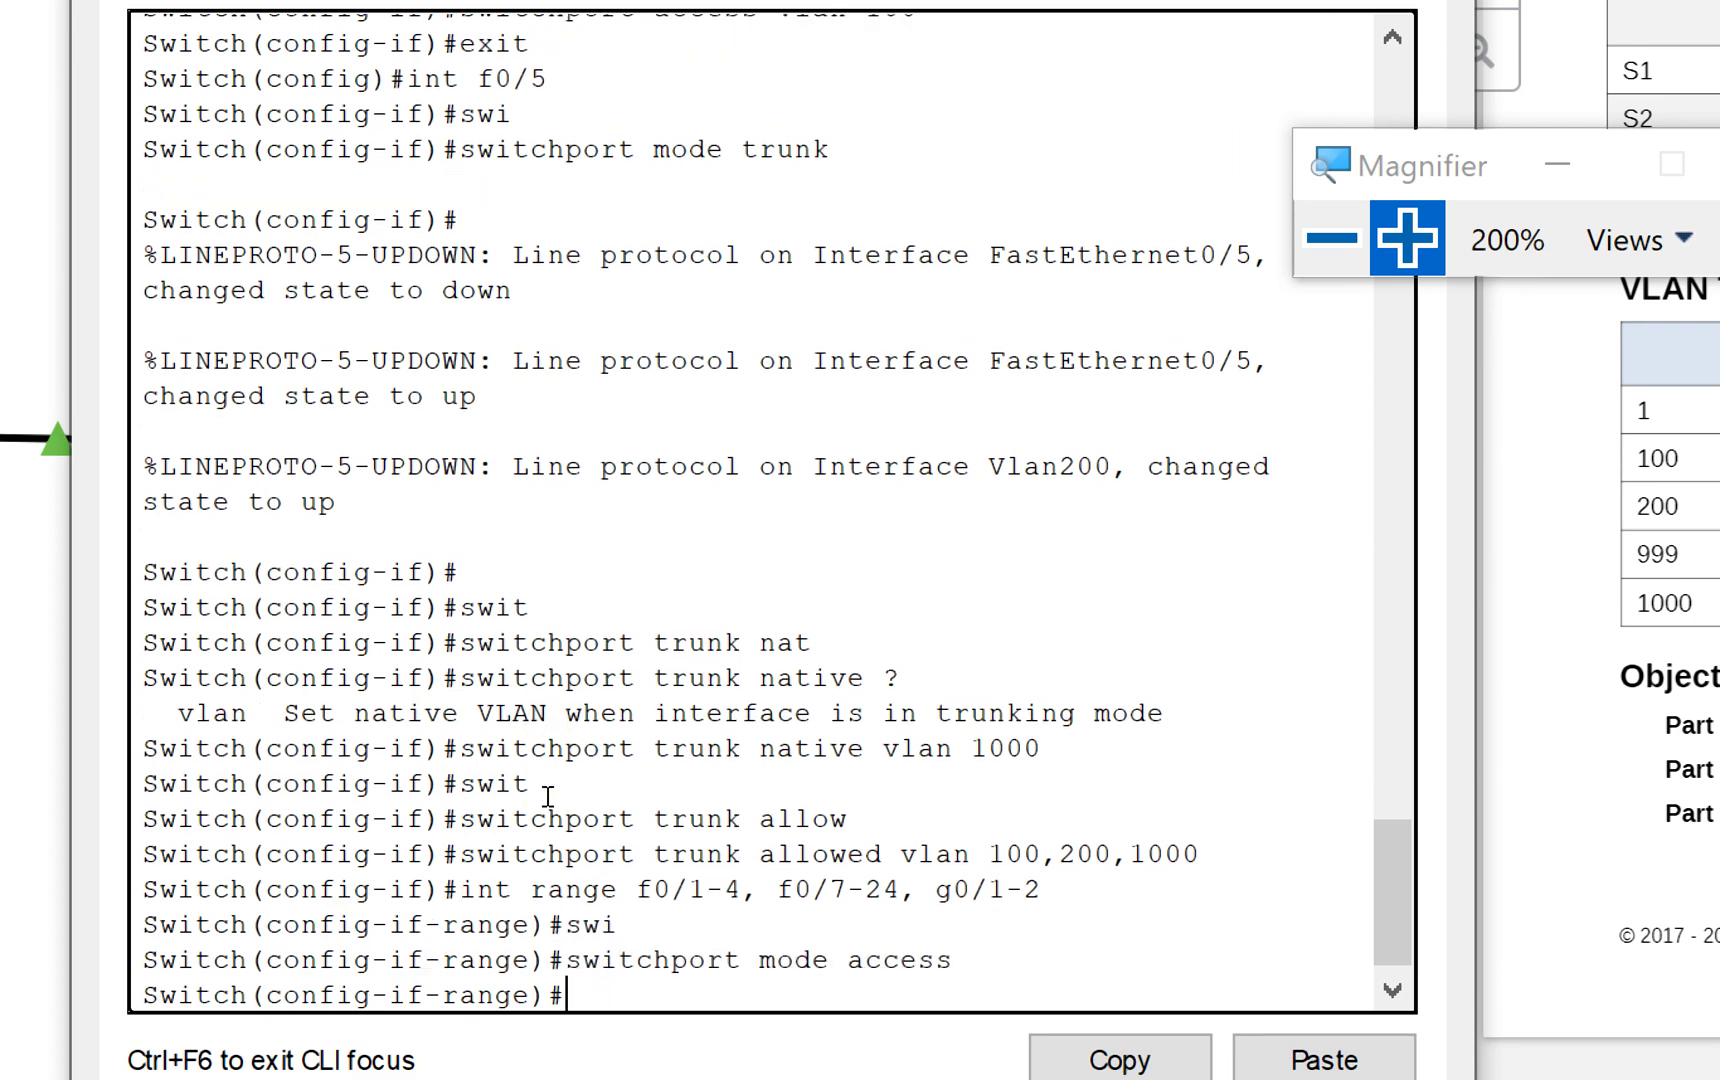
pyautogui.write('s')
pyautogui.press('Tab')
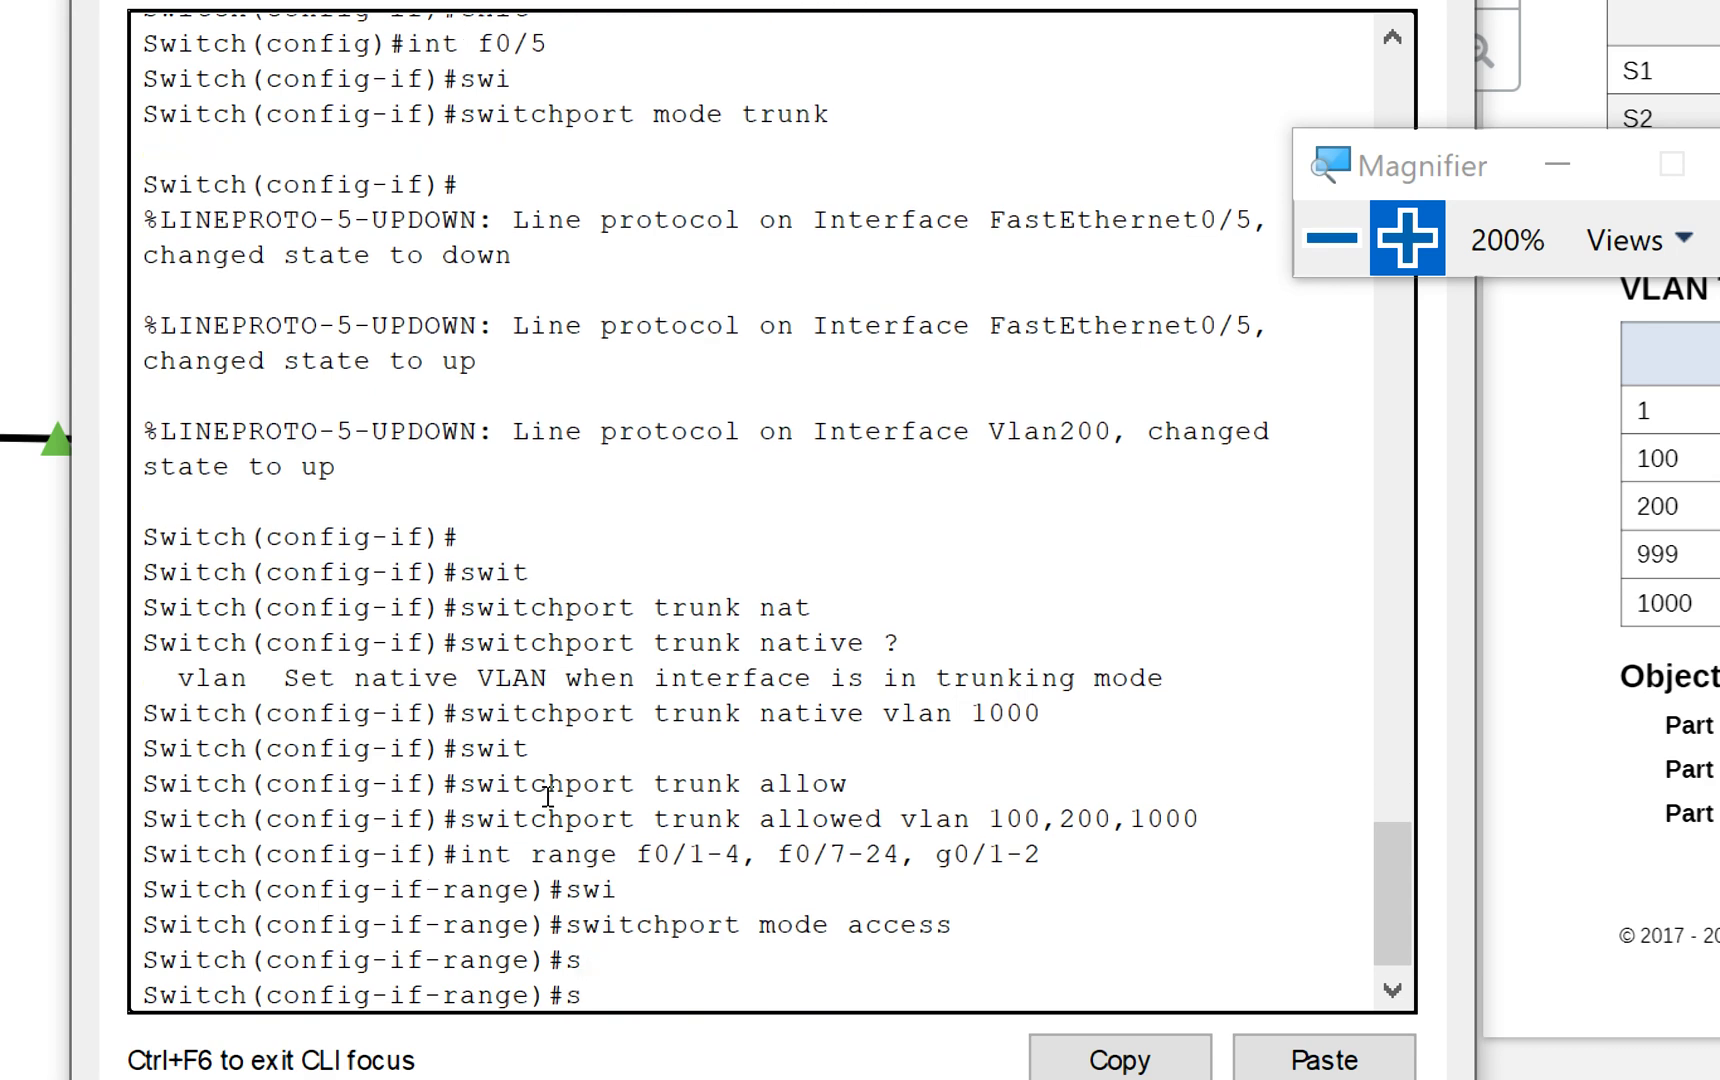
pyautogui.write('wit')
pyautogui.press('Tab')
pyautogui.write('acc')
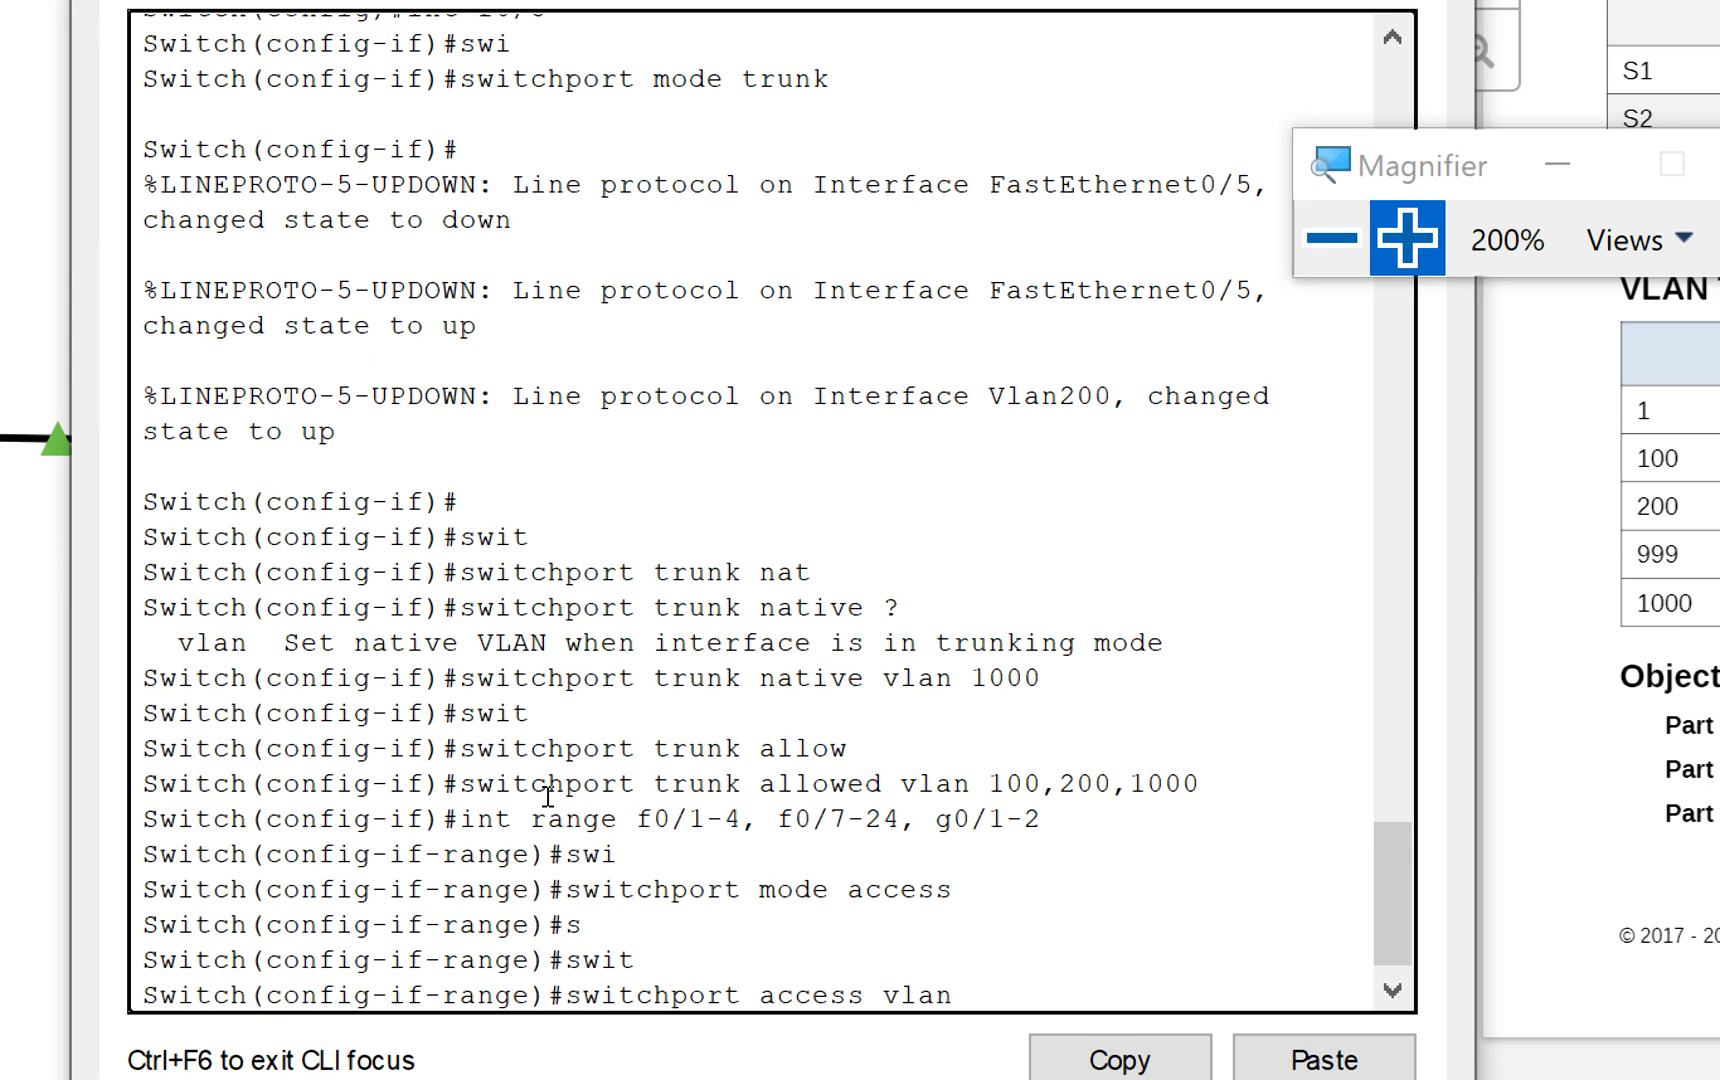
pyautogui.press('Return')
# Administratively shut down the unused S1 port range, review the interface messages, and close S1's window.
pyautogui.write('shut')
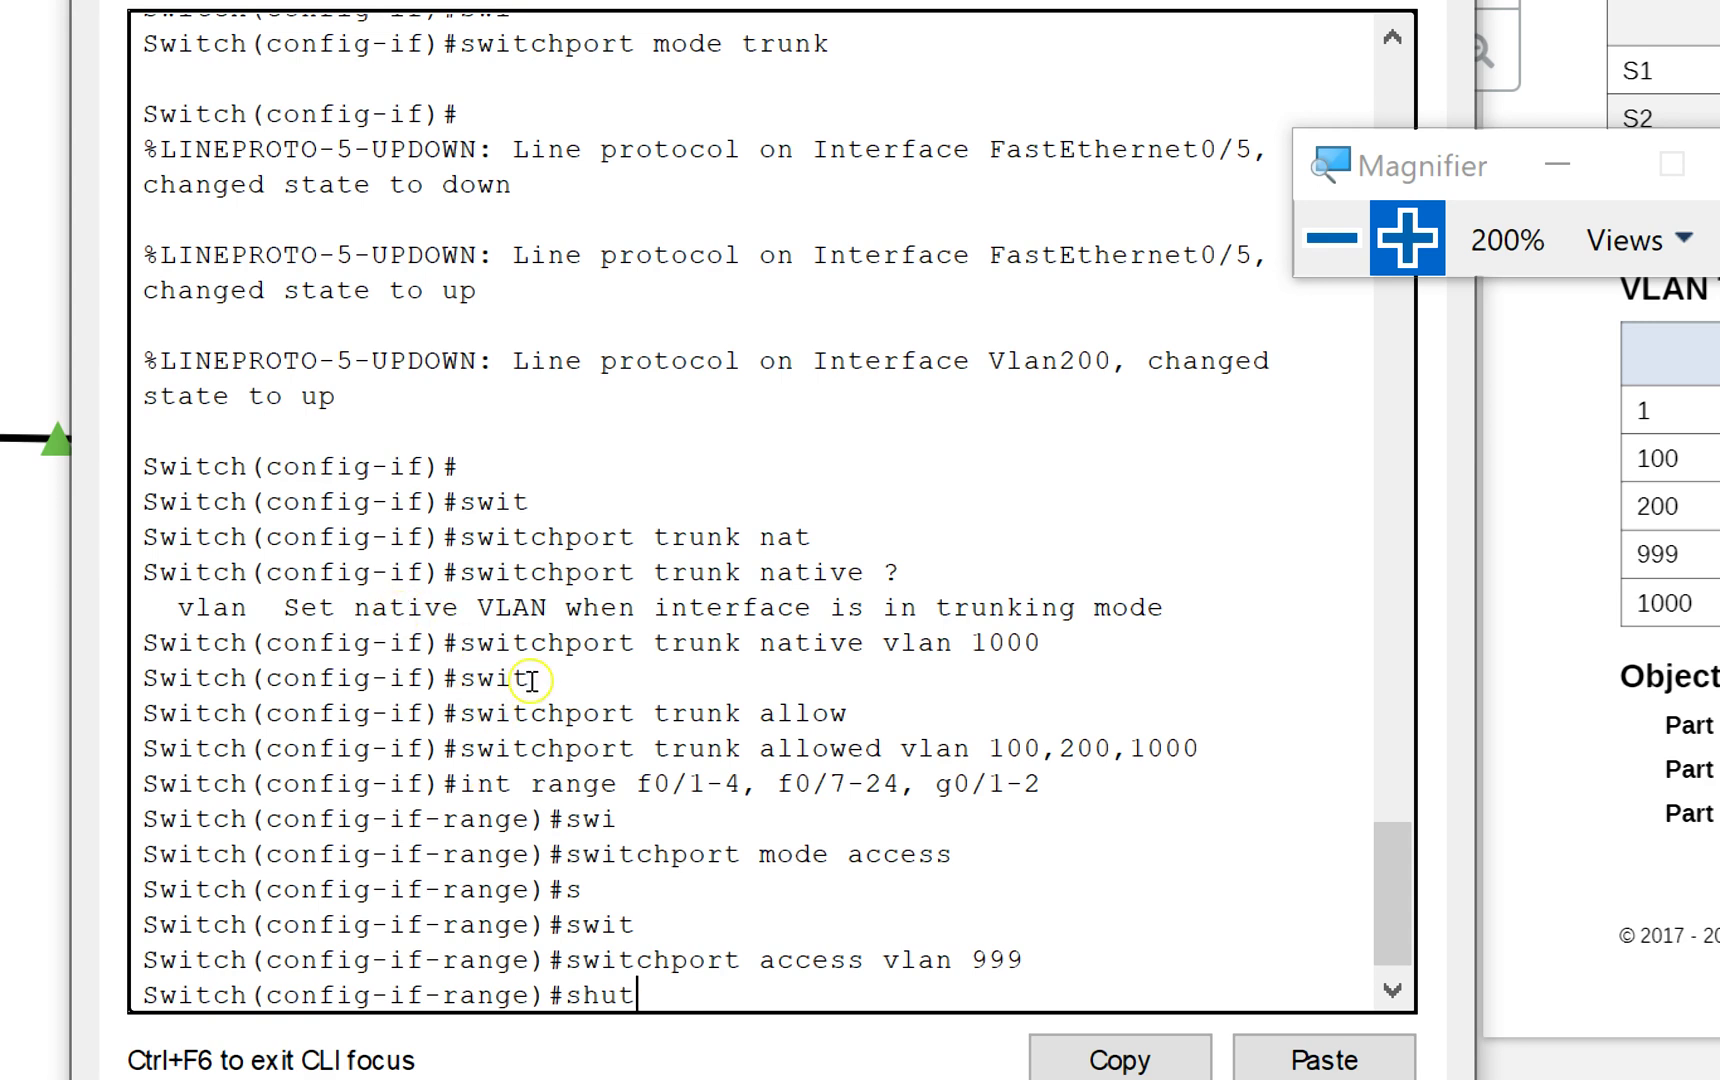
pyautogui.press('Return')
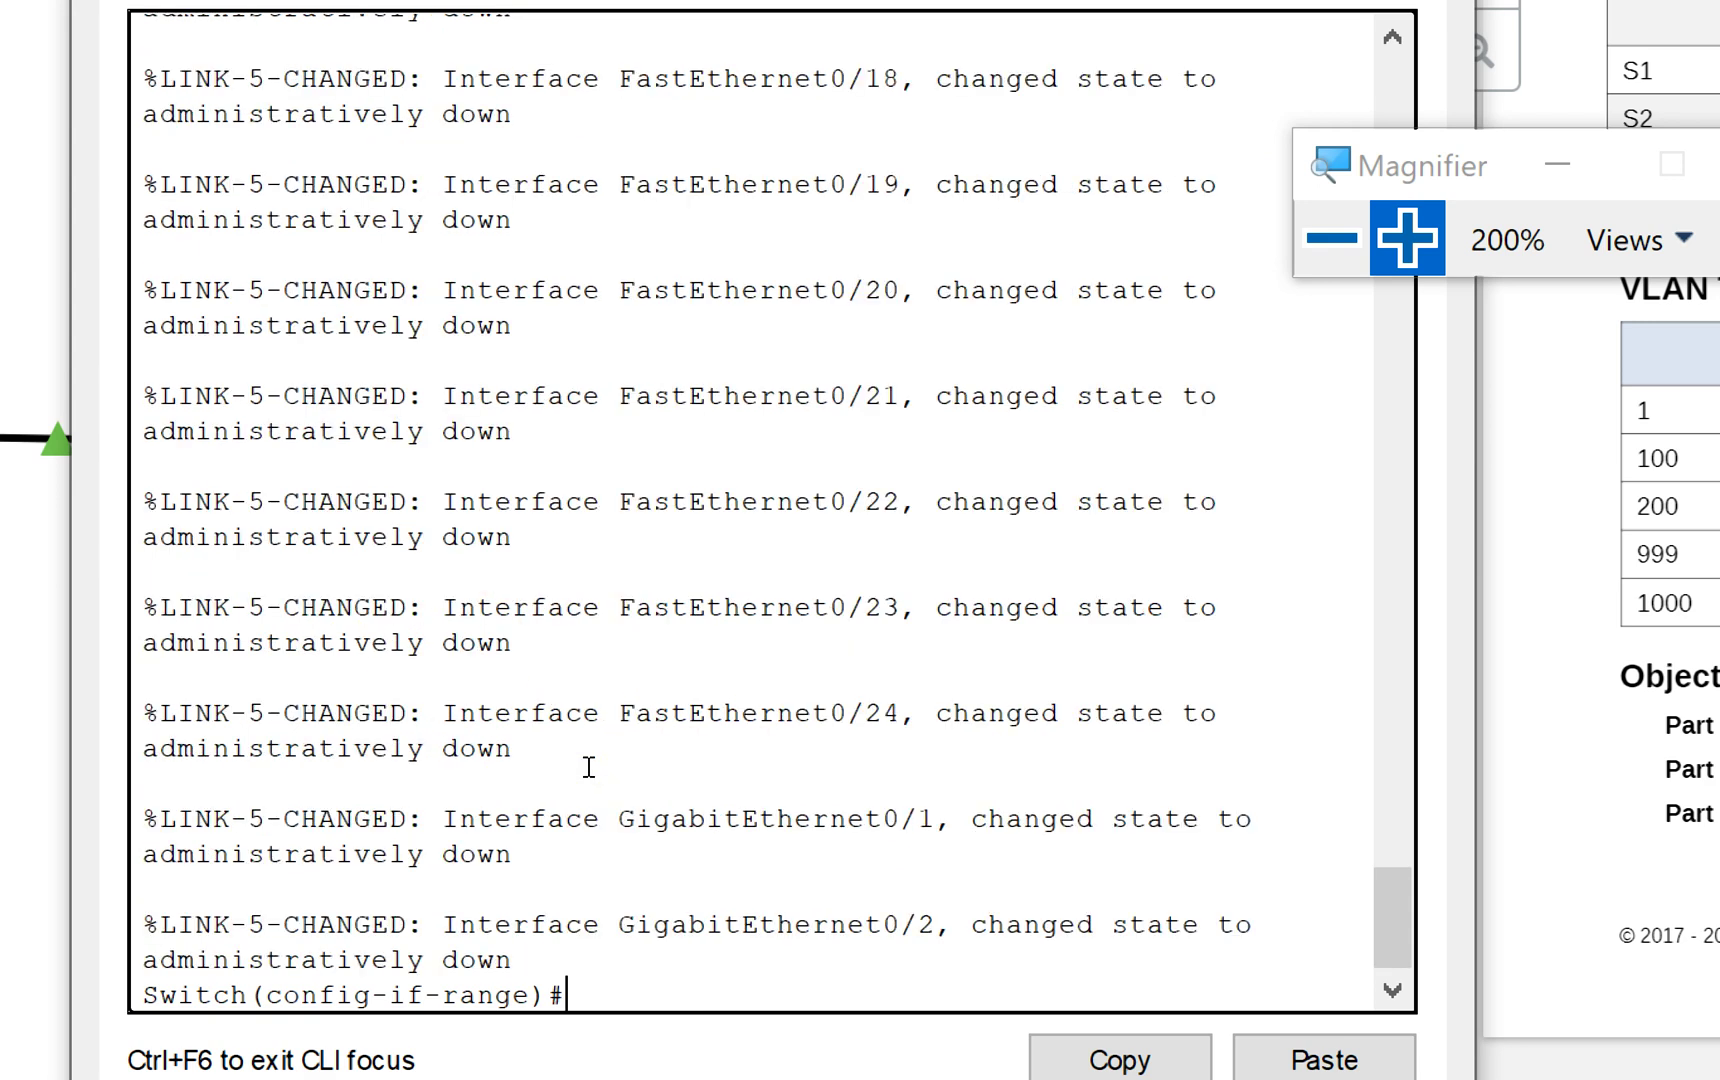
pyautogui.scroll(3, 641, 560)
pyautogui.scroll(15, 654, 487)
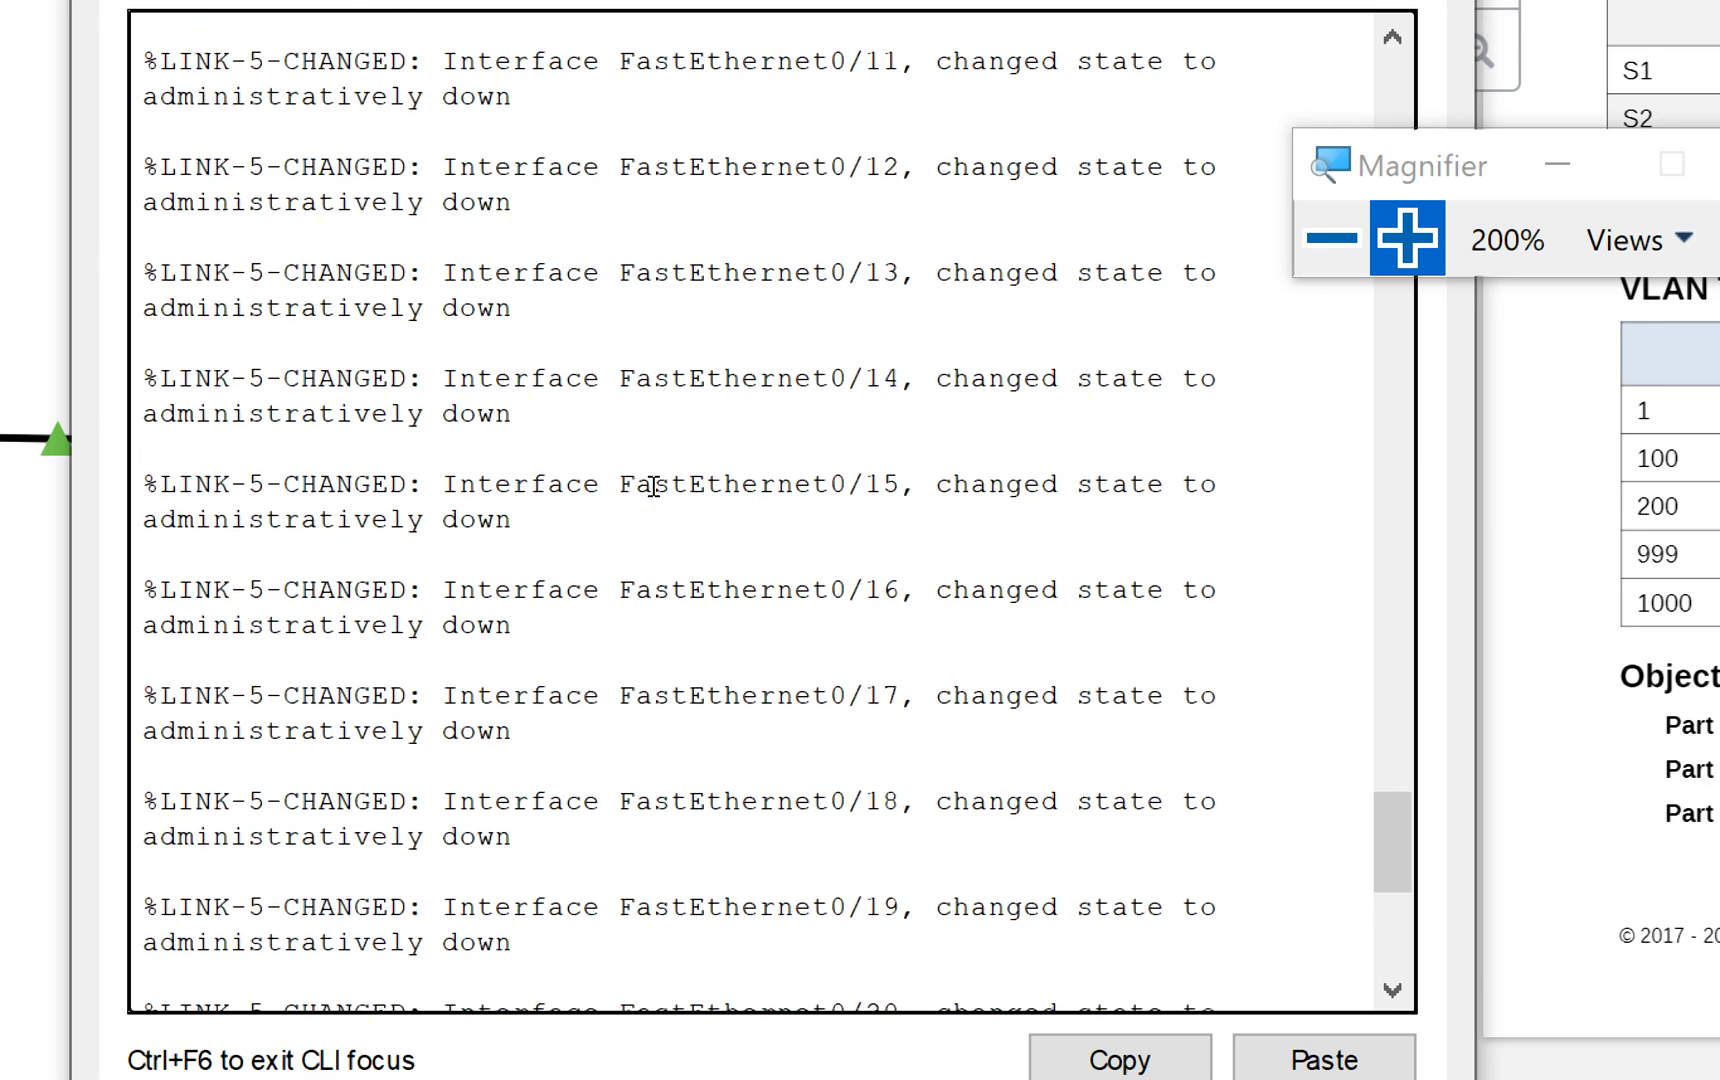
pyautogui.scroll(1, 654, 487)
pyautogui.scroll(-5, 654, 487)
pyautogui.scroll(-14, 654, 487)
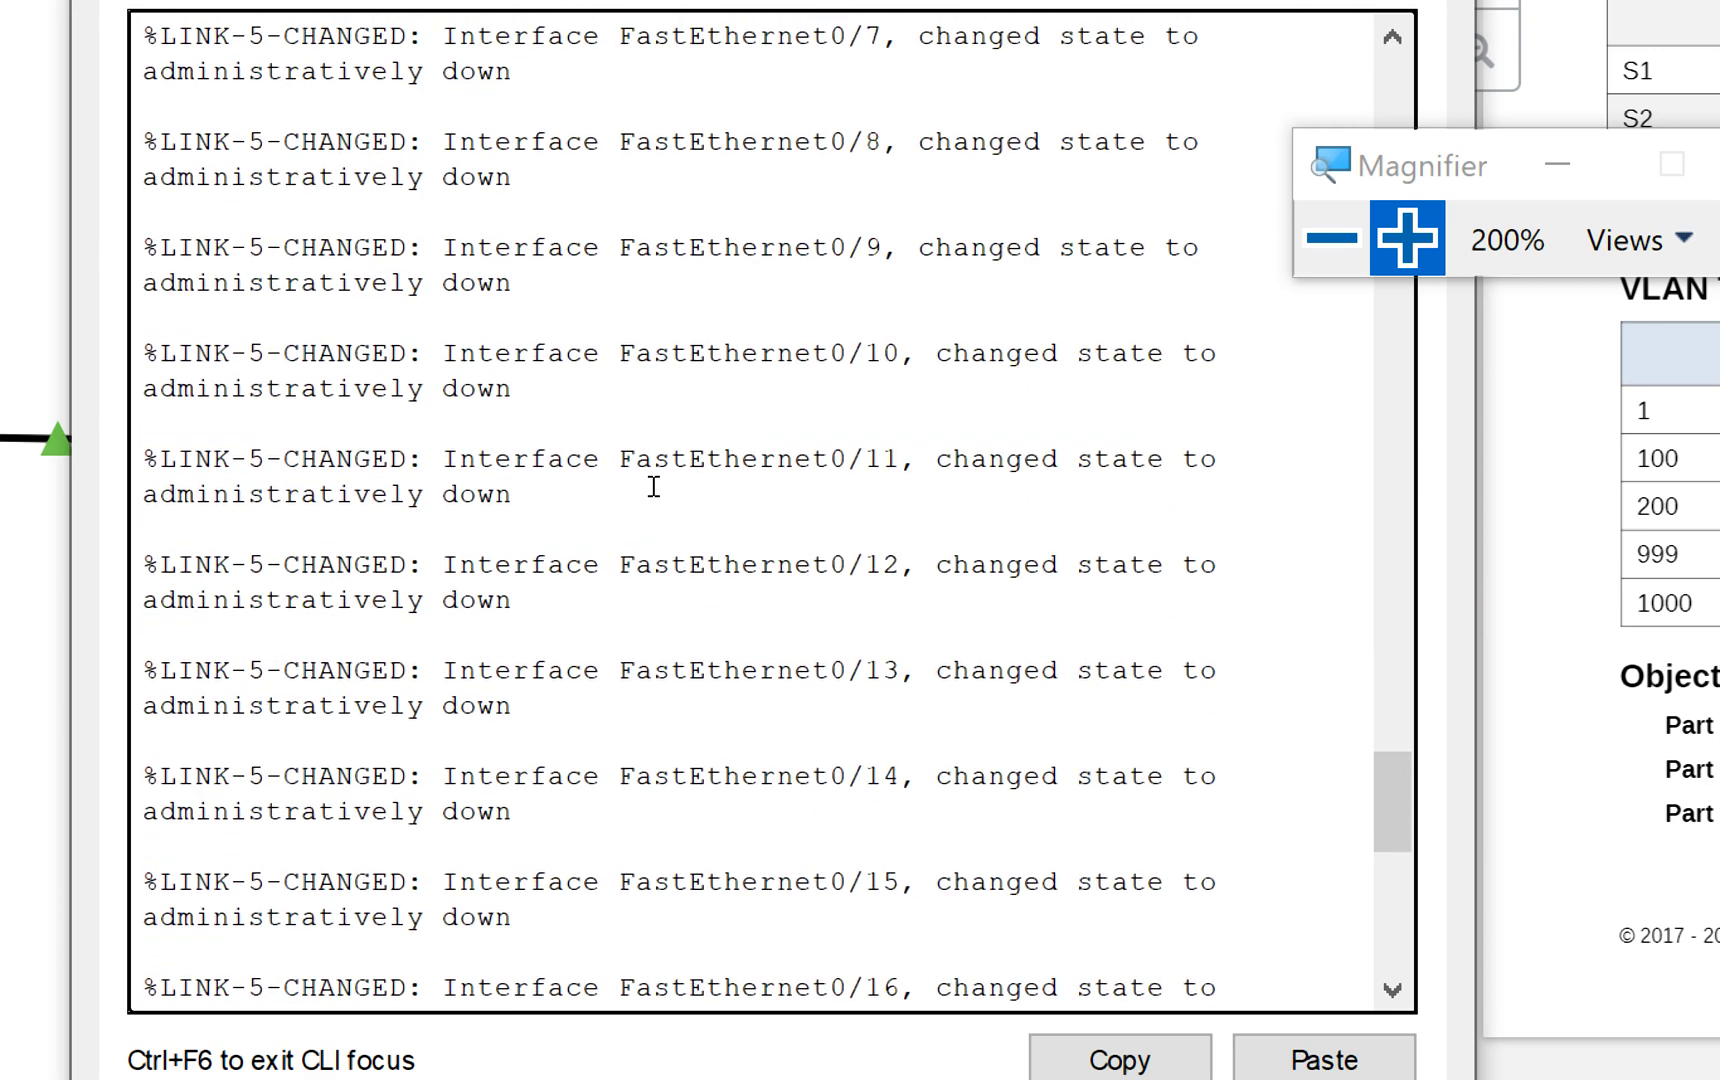
pyautogui.scroll(-1, 654, 487)
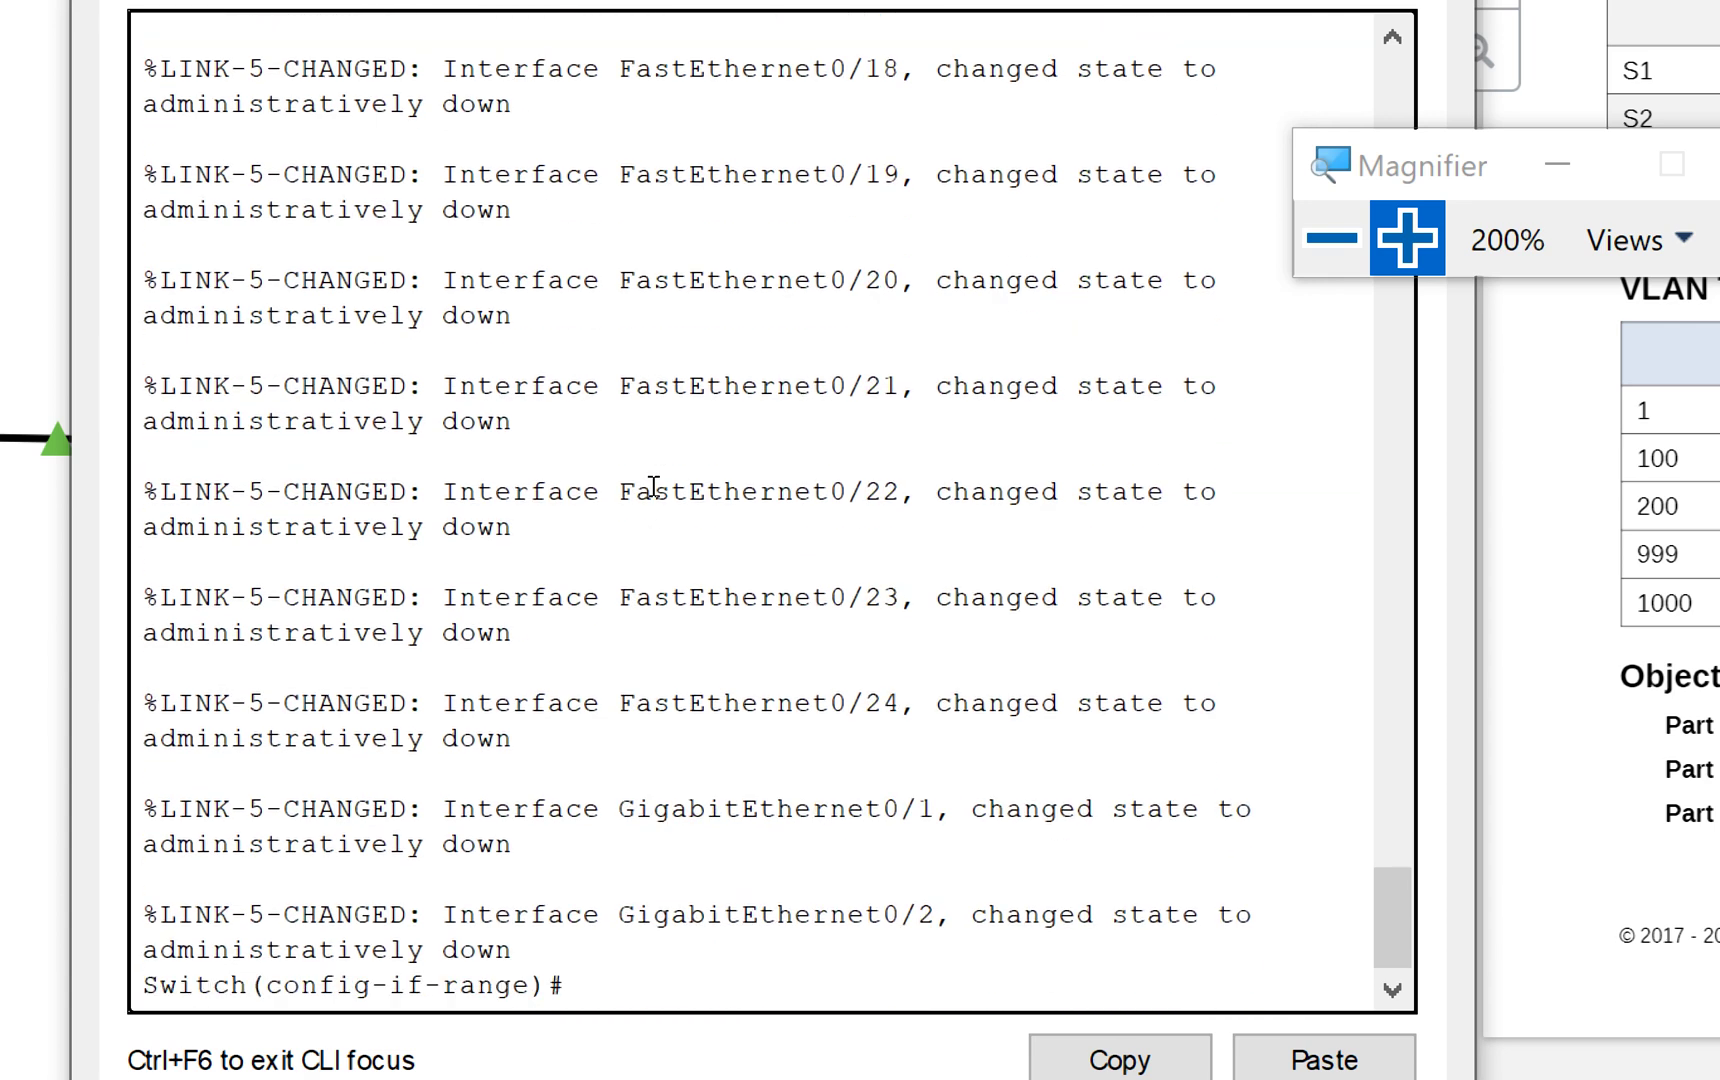
pyautogui.scroll(3, 430, 403)
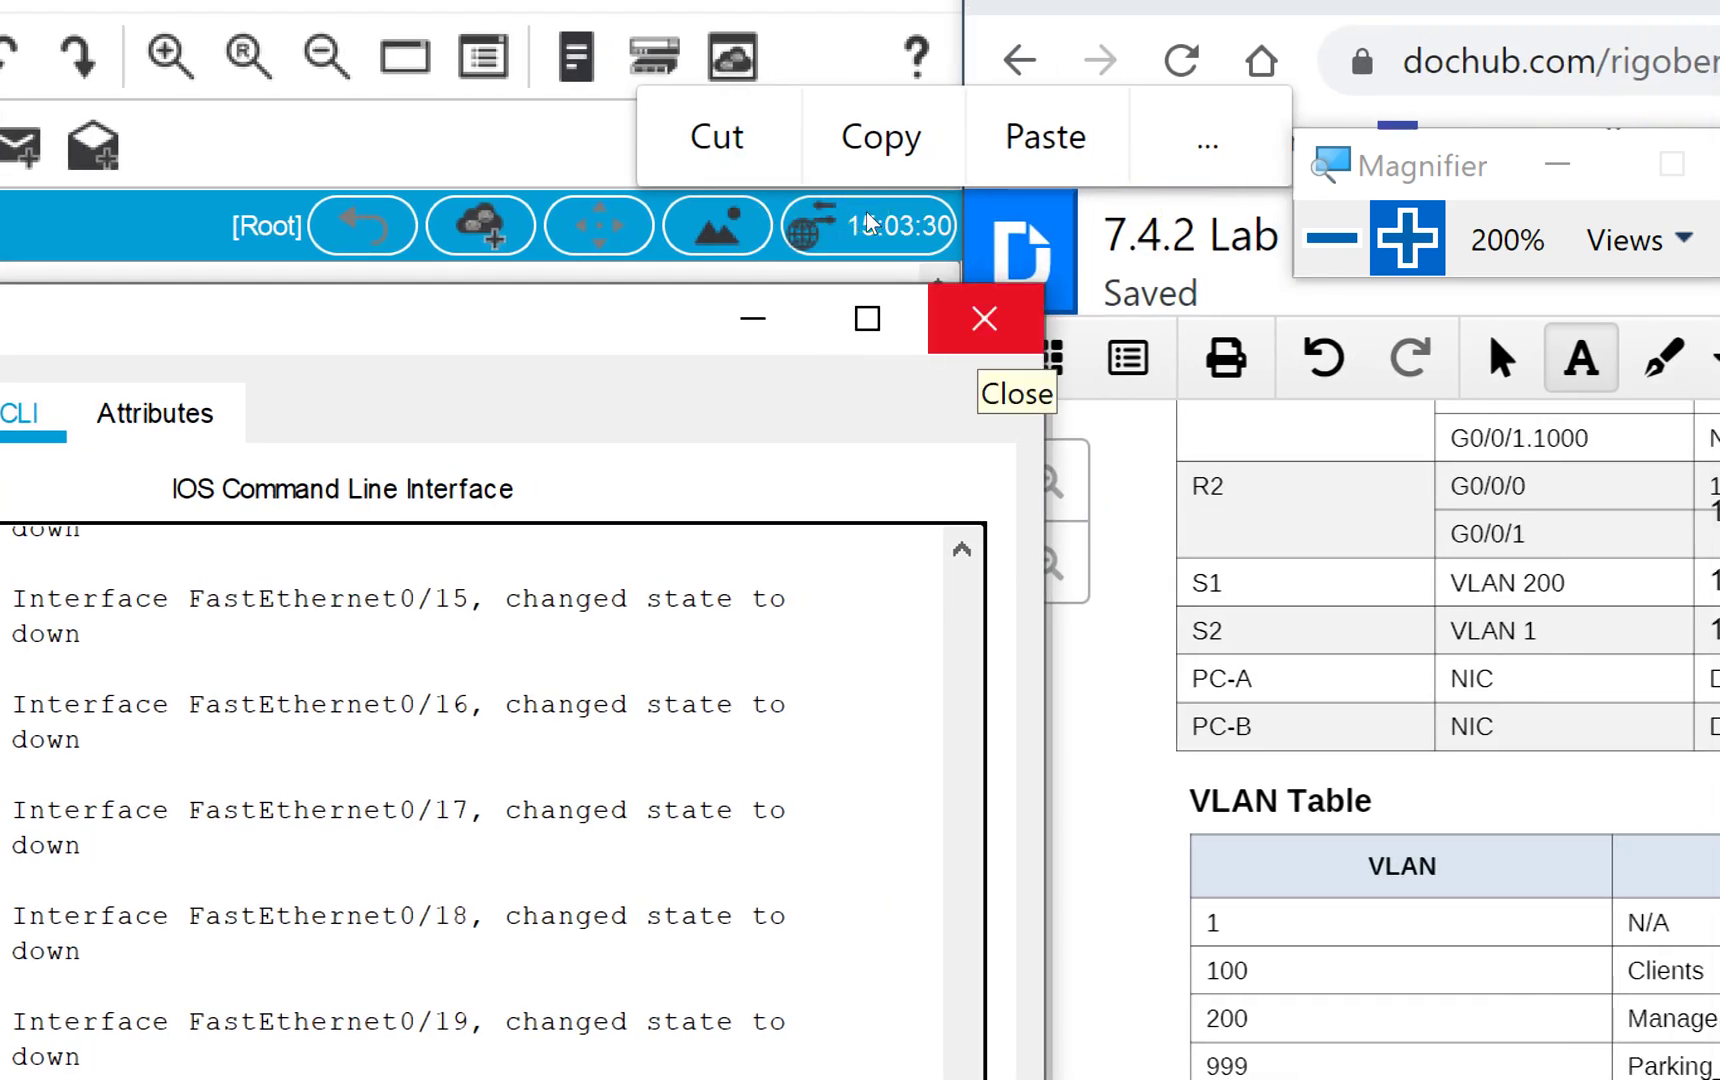
pyautogui.click(982, 322)
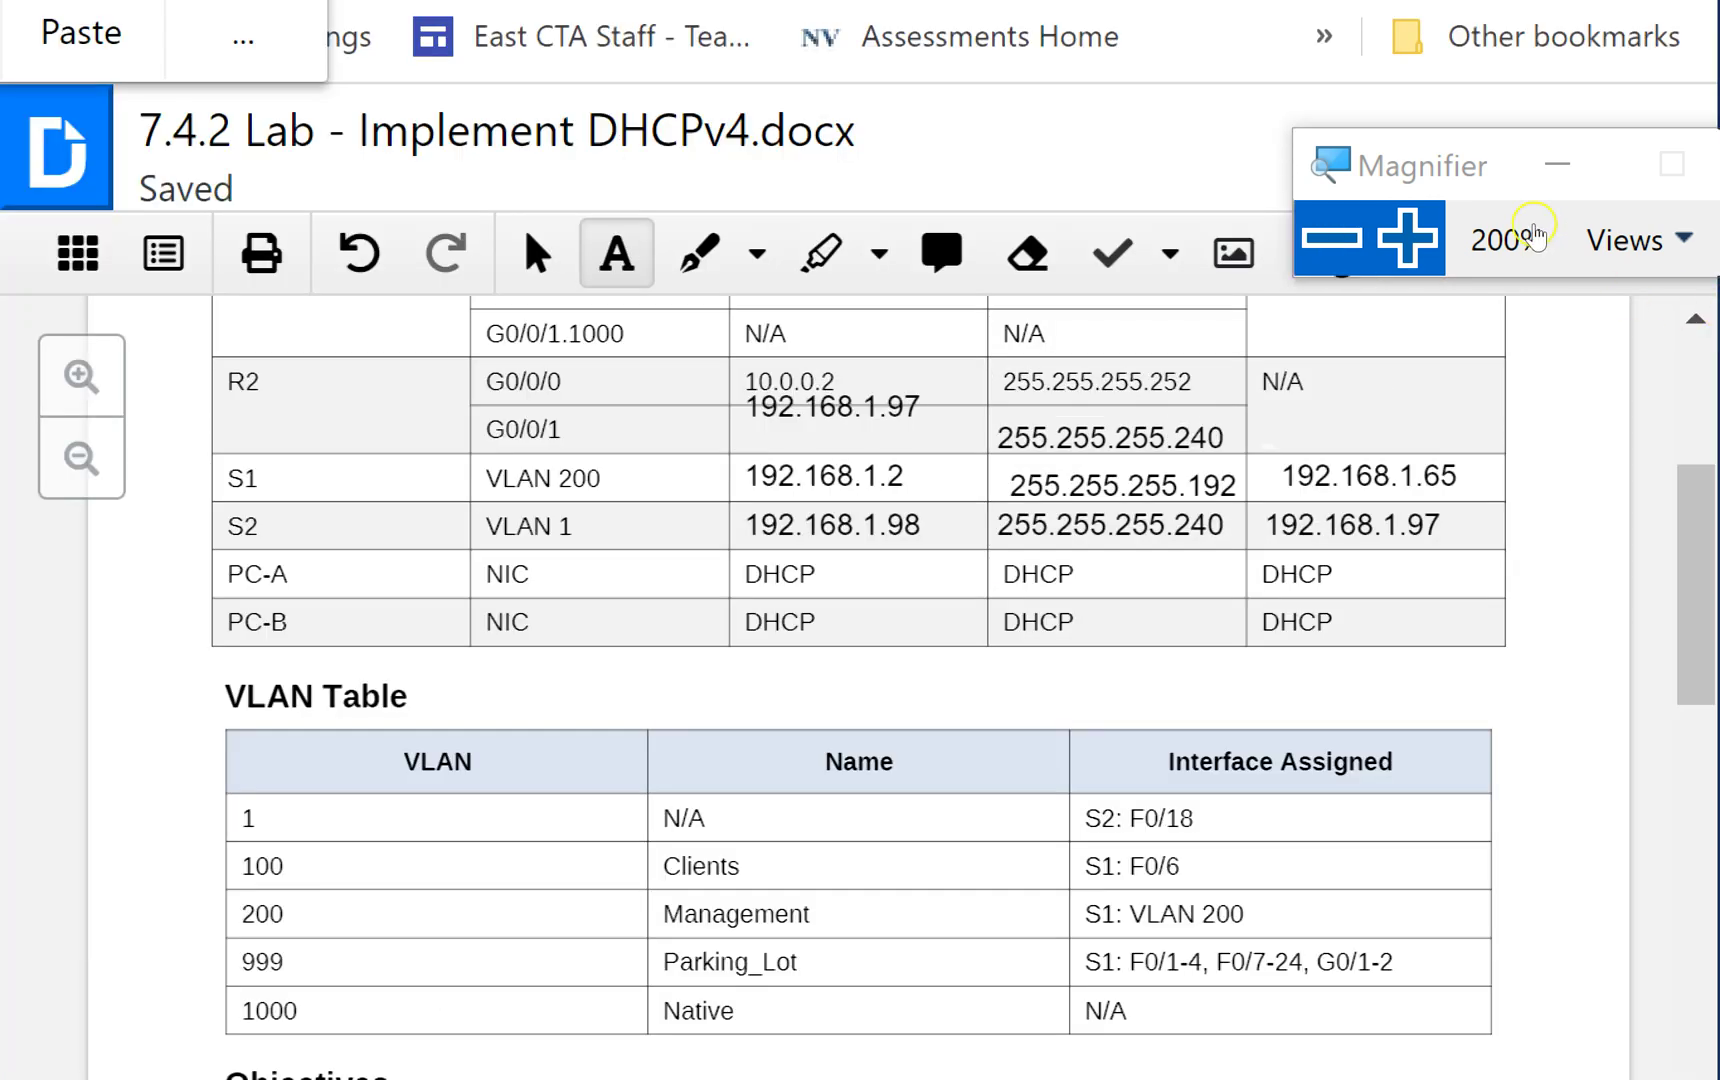
# Return the screen magnification to 100% and review Steps 7 to 9 in the lab document.
pyautogui.click(1332, 239)
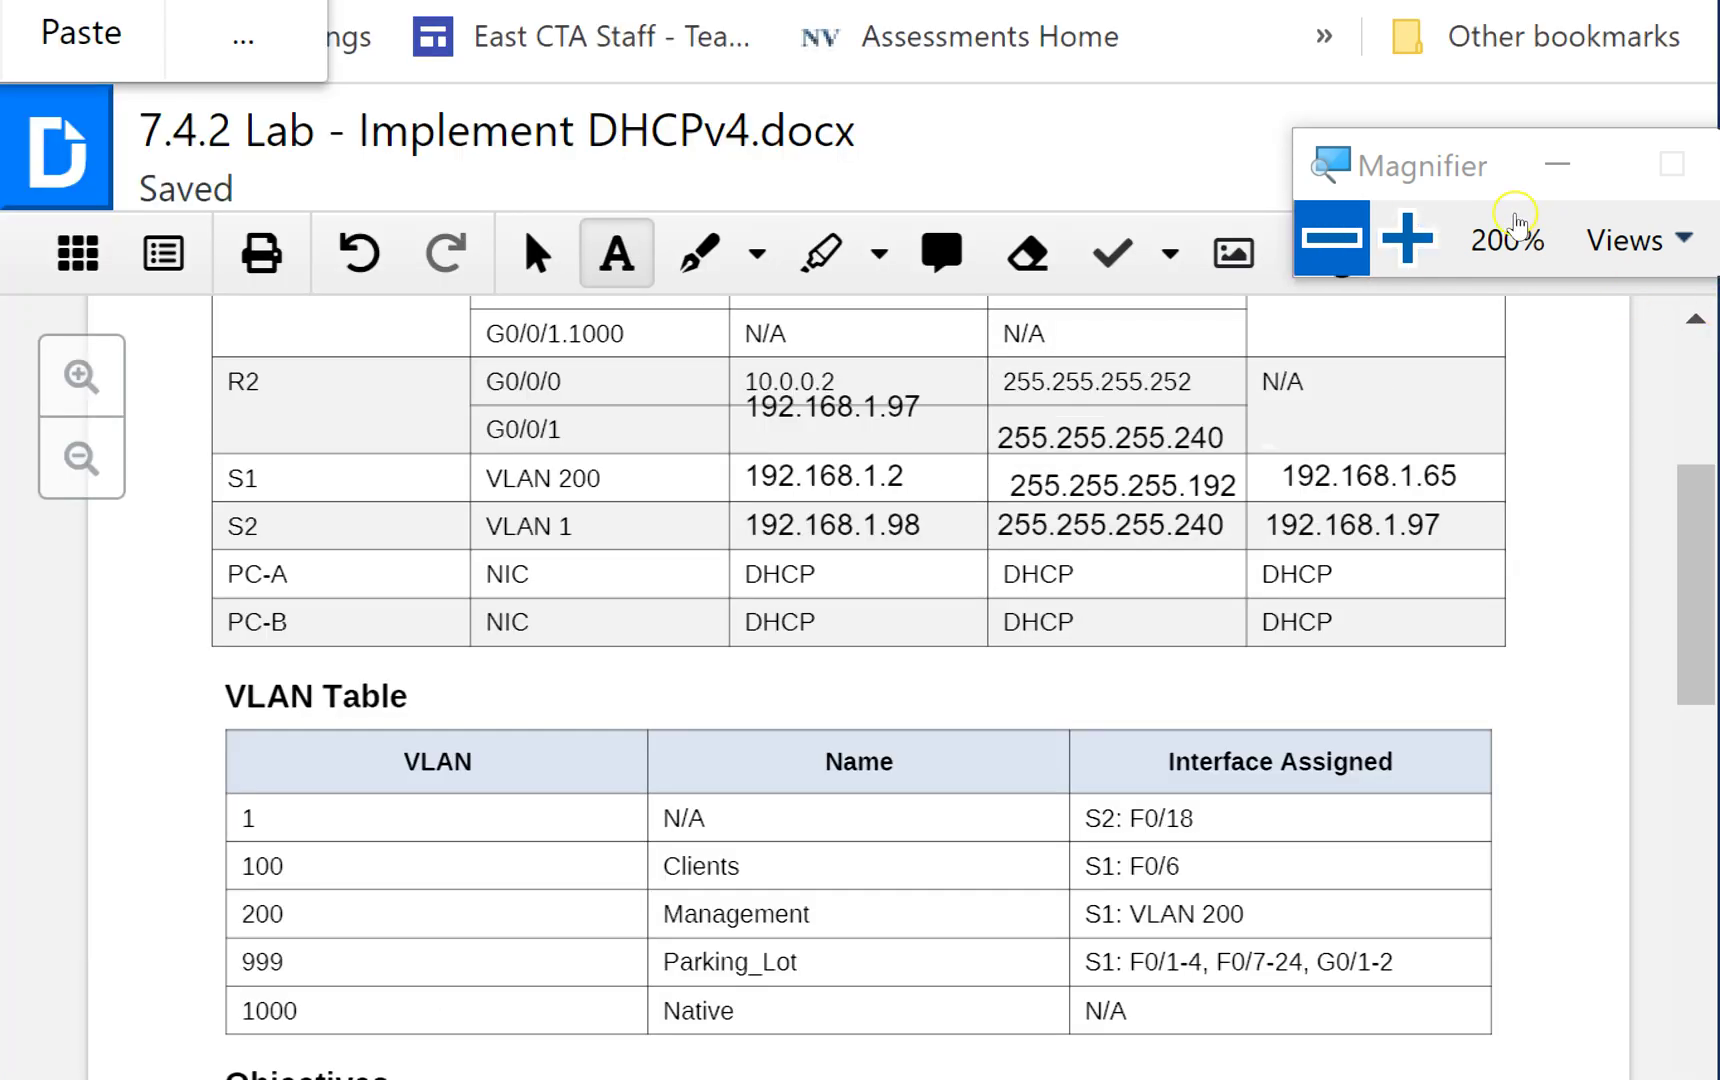
pyautogui.moveTo(1716, 403); pyautogui.dragTo(1712, 780)
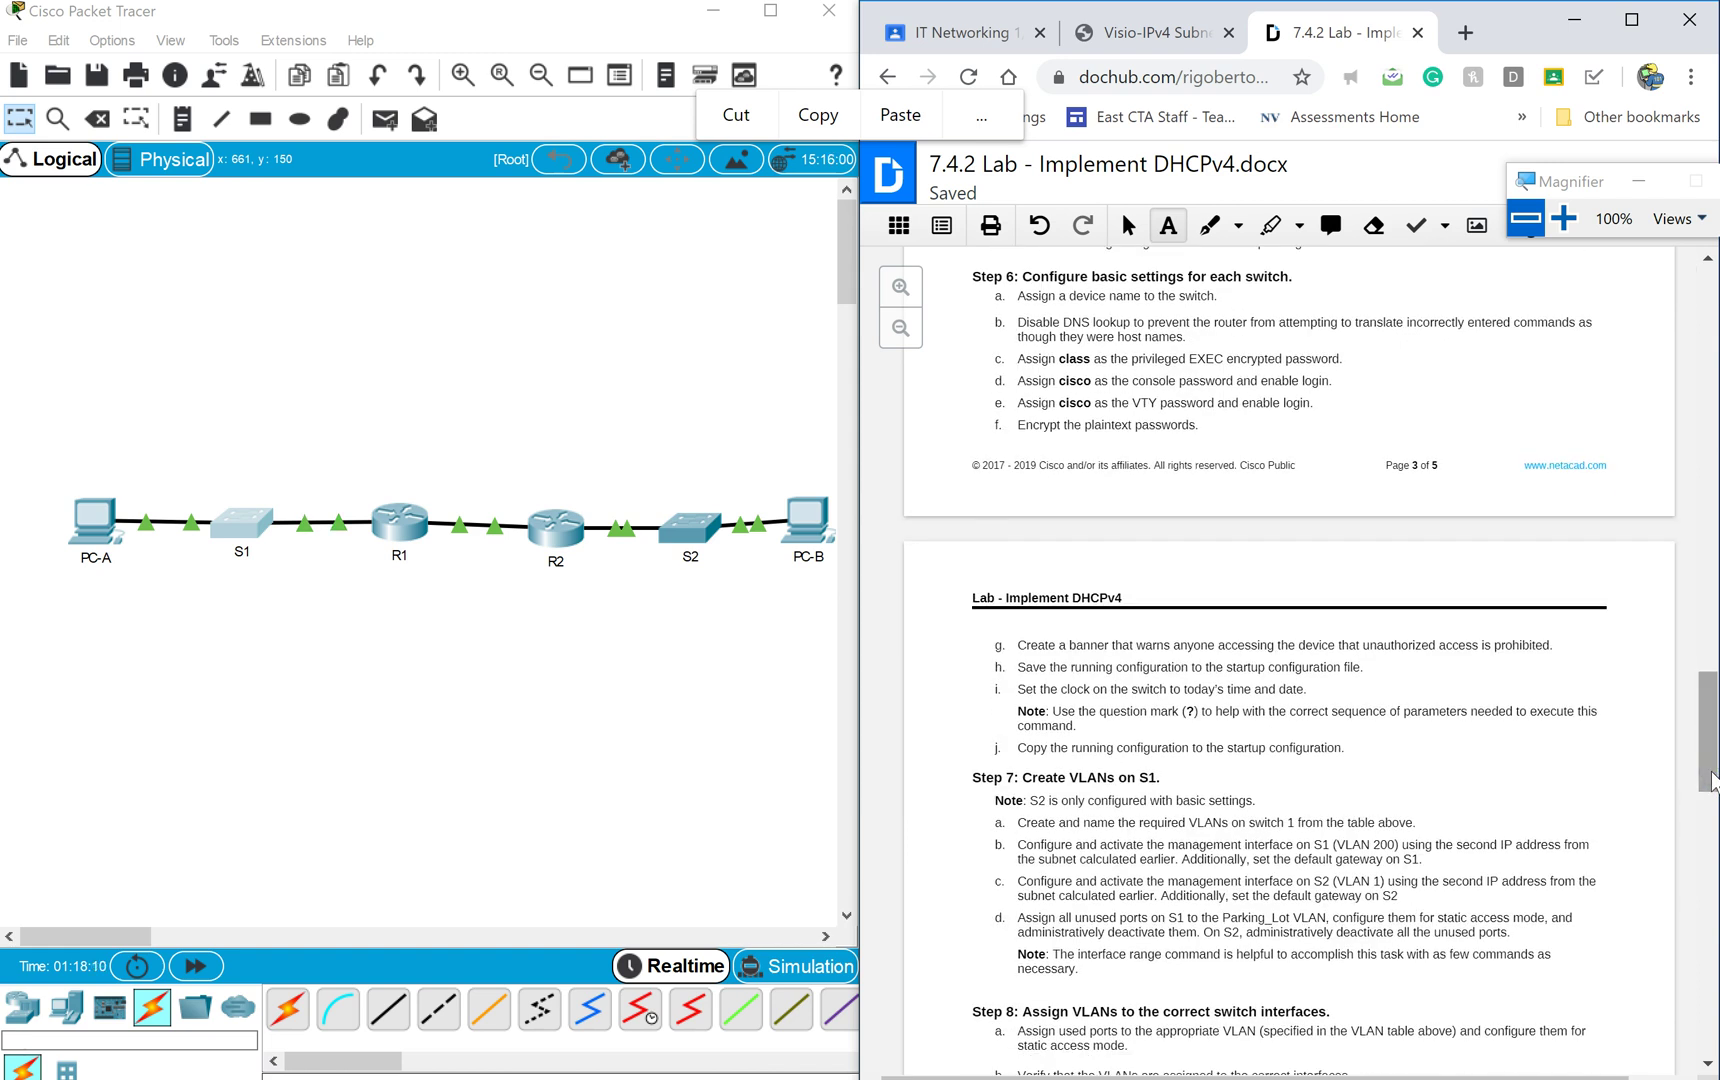
pyautogui.moveTo(1710, 730); pyautogui.dragTo(1710, 845)
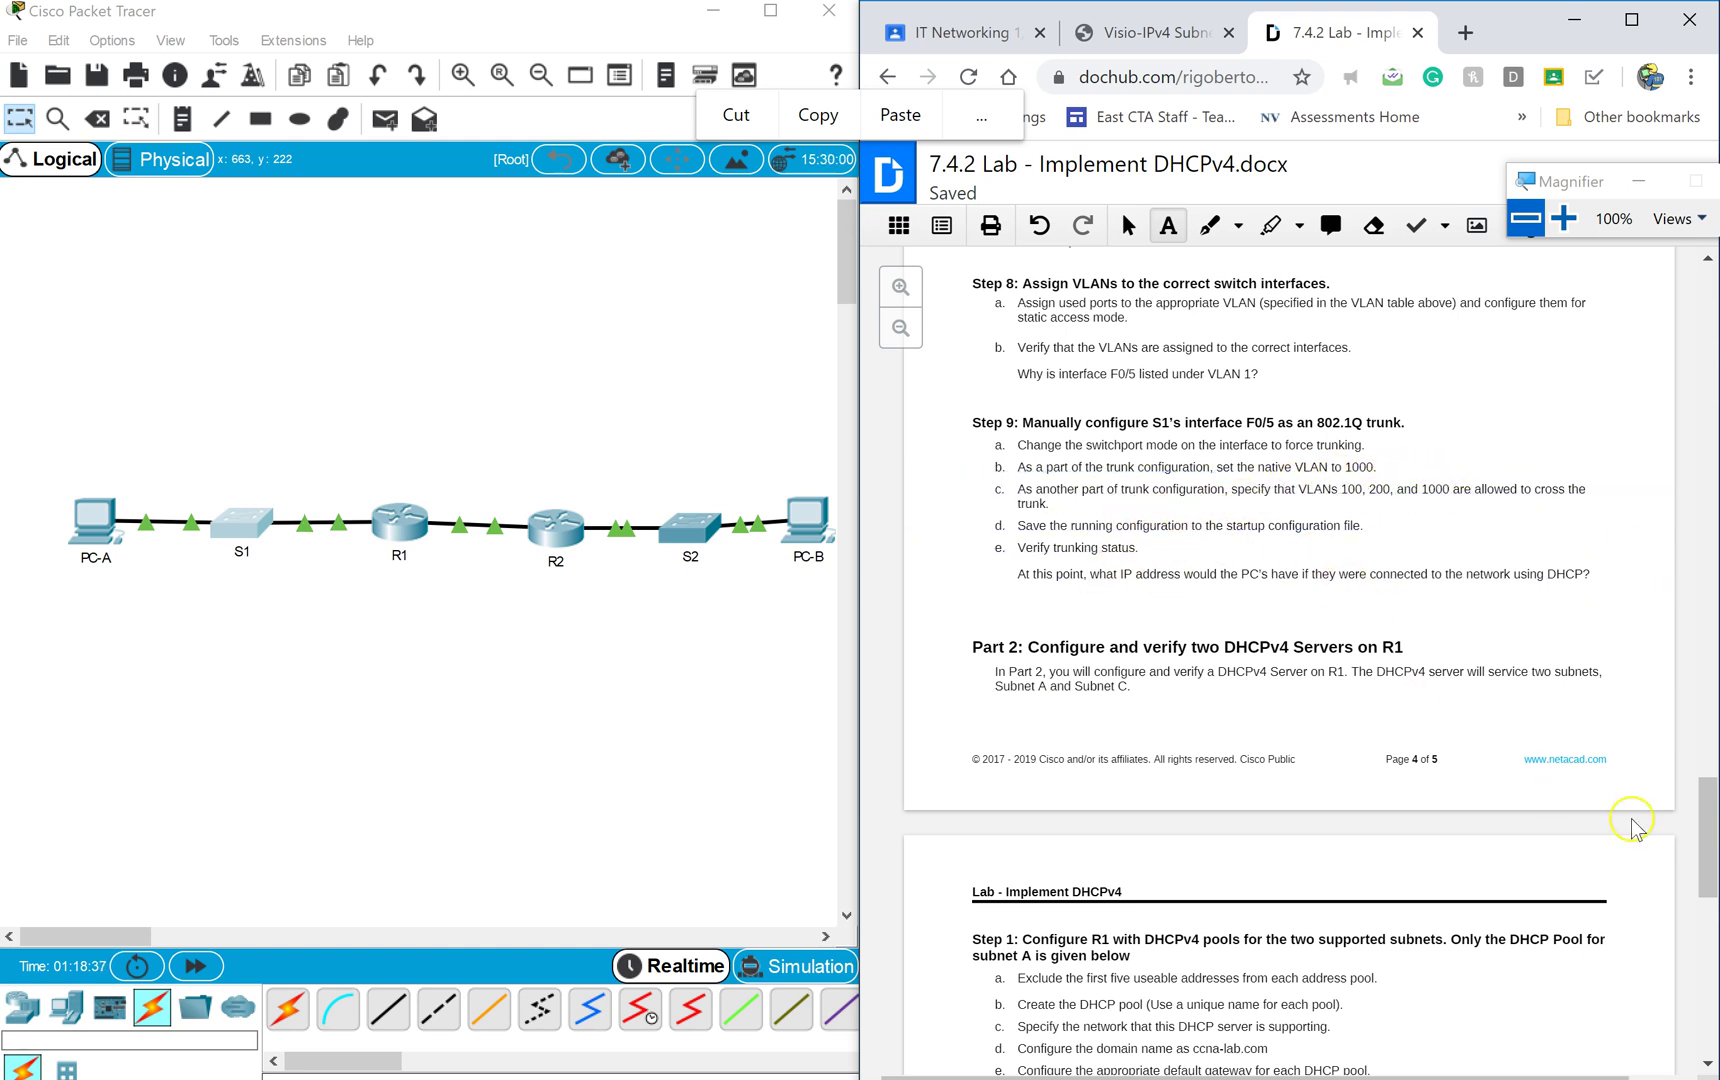
pyautogui.moveTo(1708, 835); pyautogui.dragTo(1708, 835)
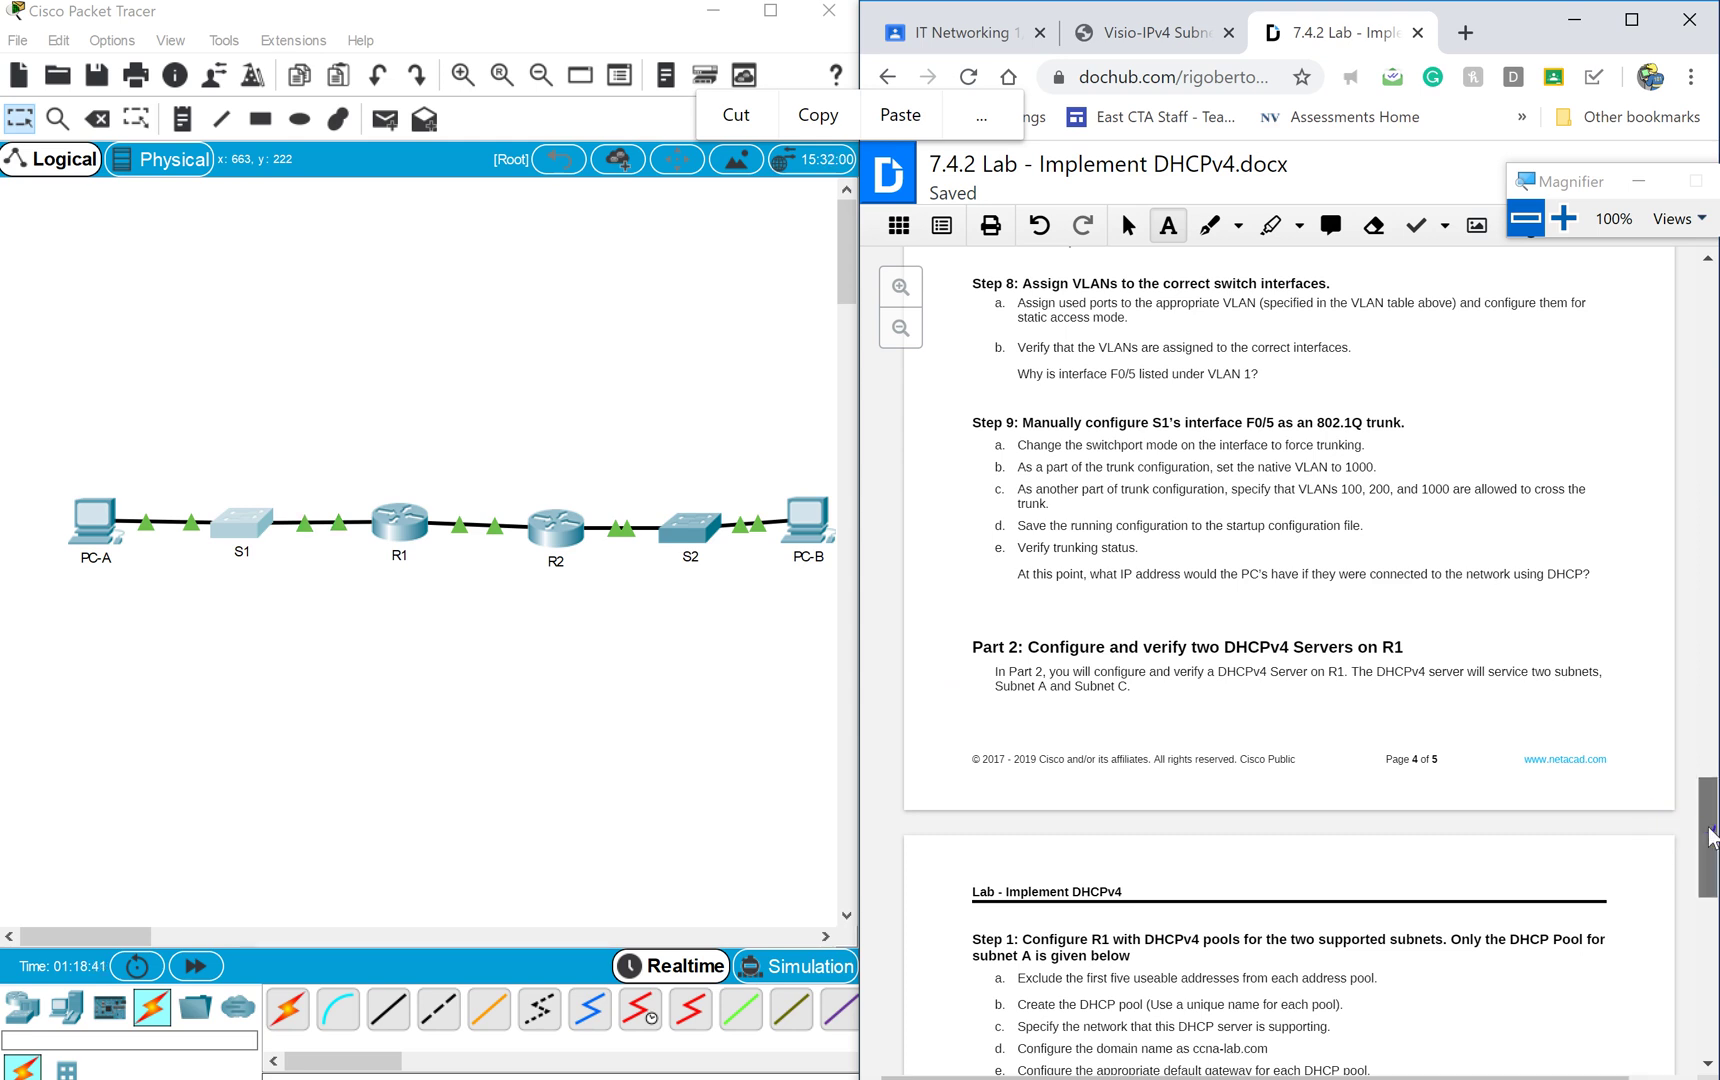
# Read Part 2 of the lab document for R1's DHCPv4 pool, exclusion, domain, gateway and lease requirements.
pyautogui.moveTo(1712, 838); pyautogui.dragTo(1710, 850)
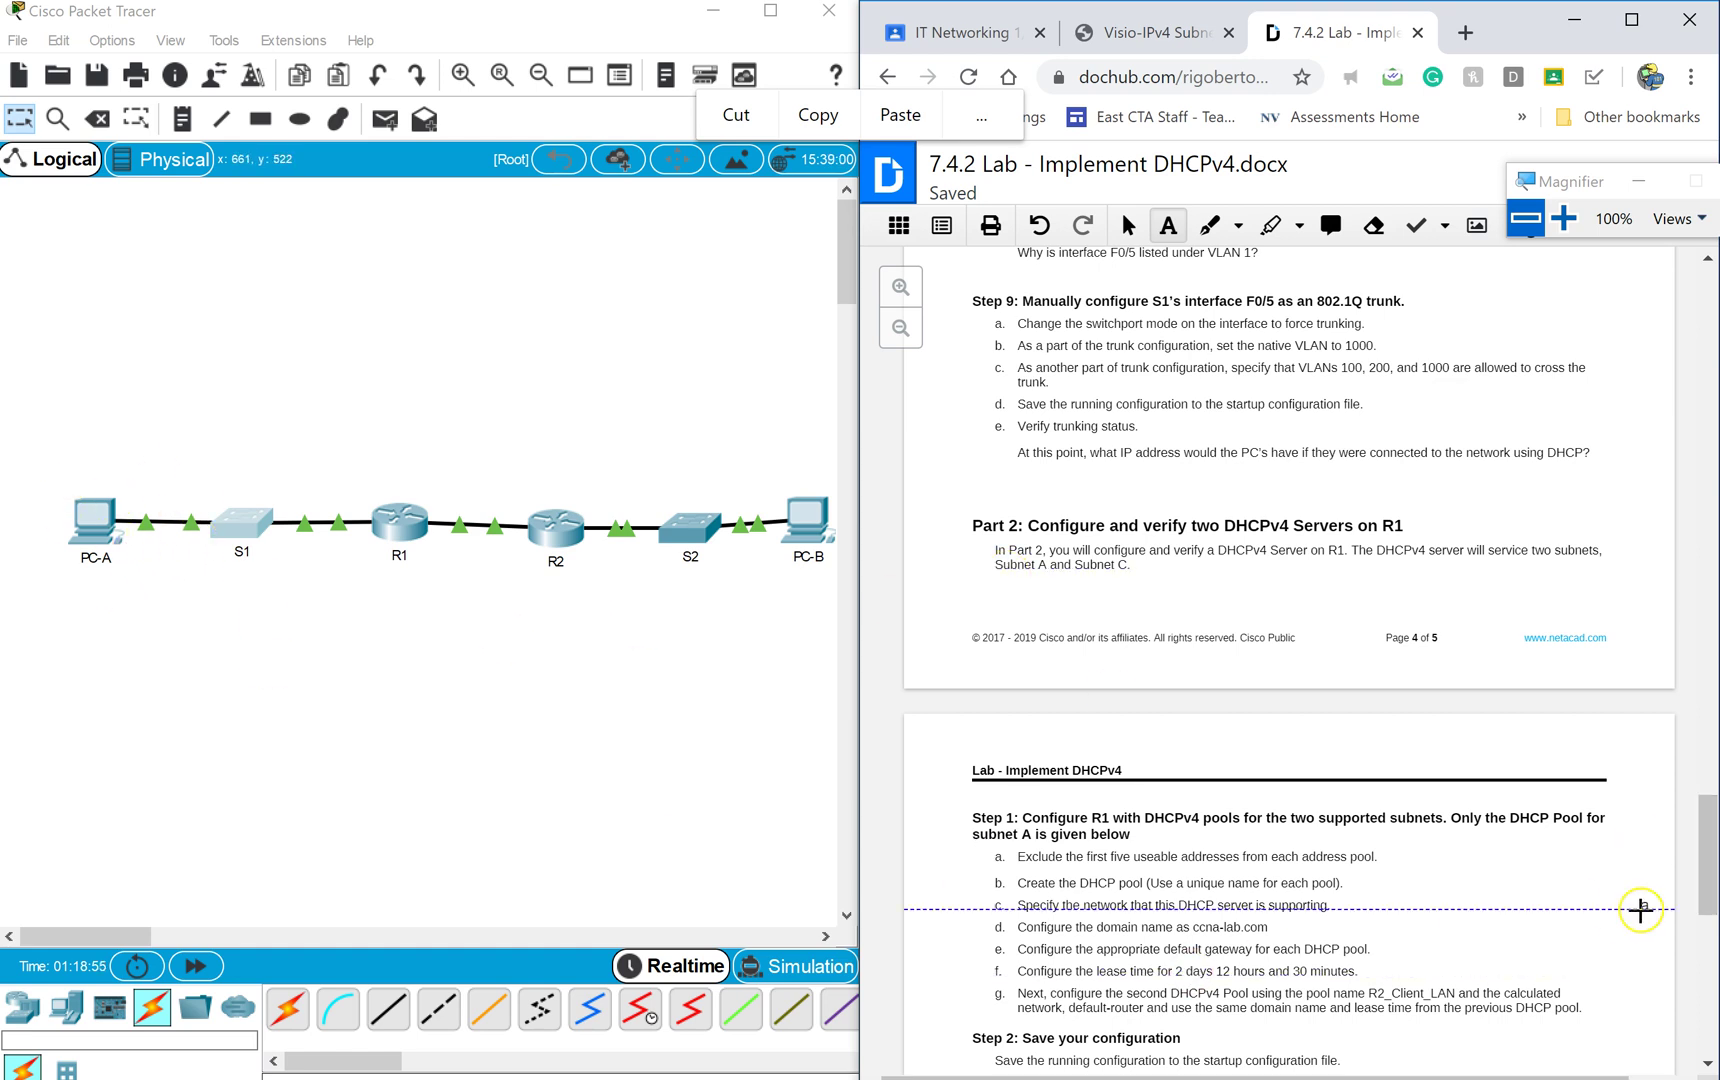
pyautogui.moveTo(1703, 880); pyautogui.dragTo(1707, 910)
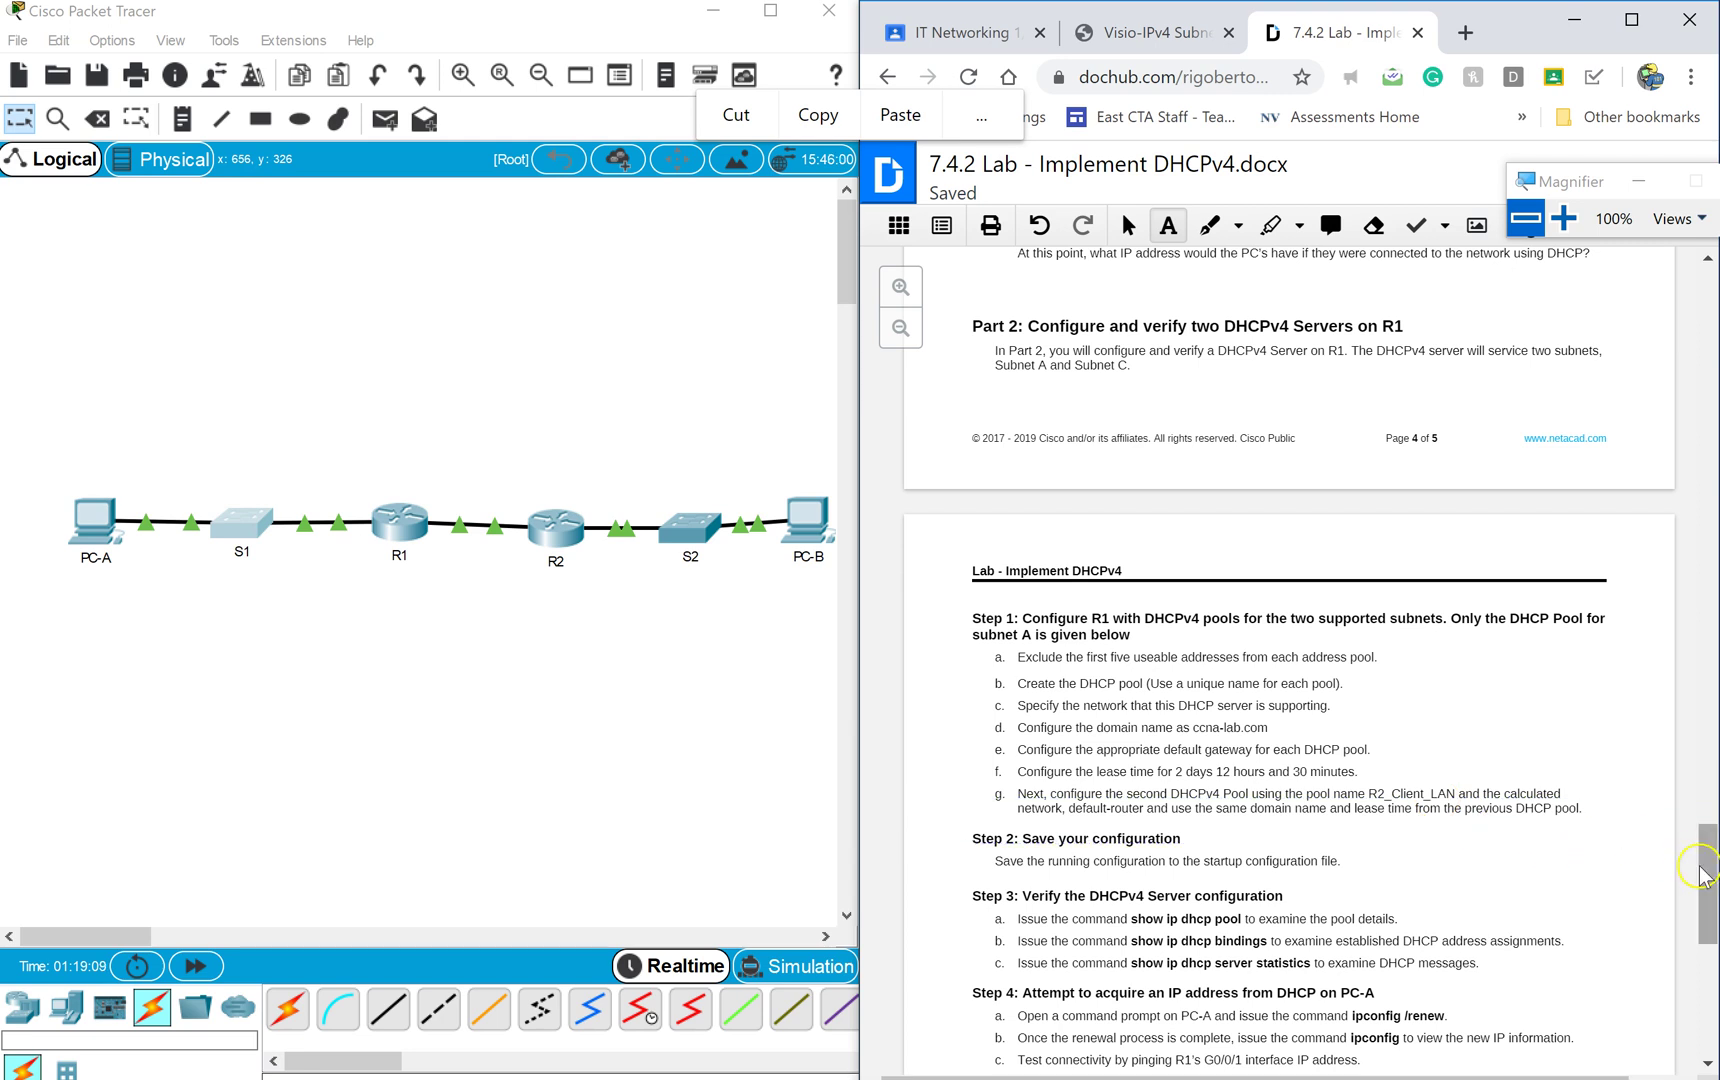
pyautogui.moveTo(1712, 870); pyautogui.dragTo(1713, 880)
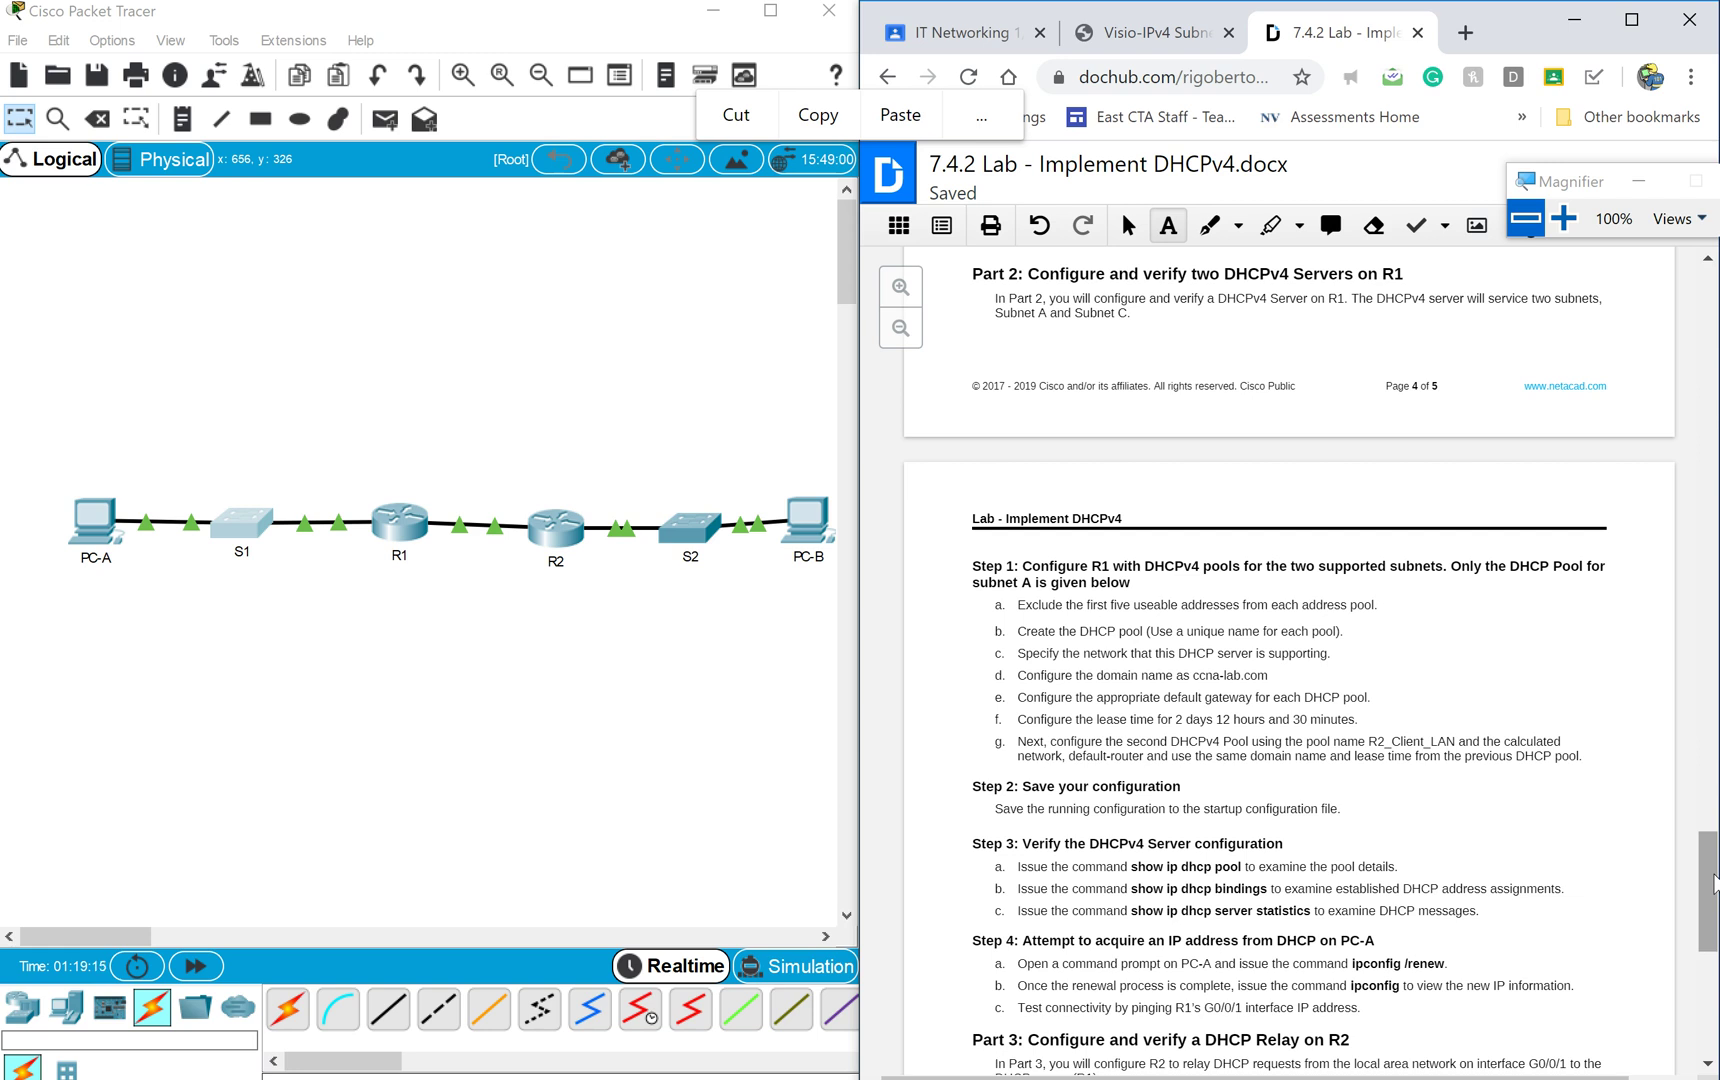
pyautogui.moveTo(1712, 880); pyautogui.dragTo(1712, 880)
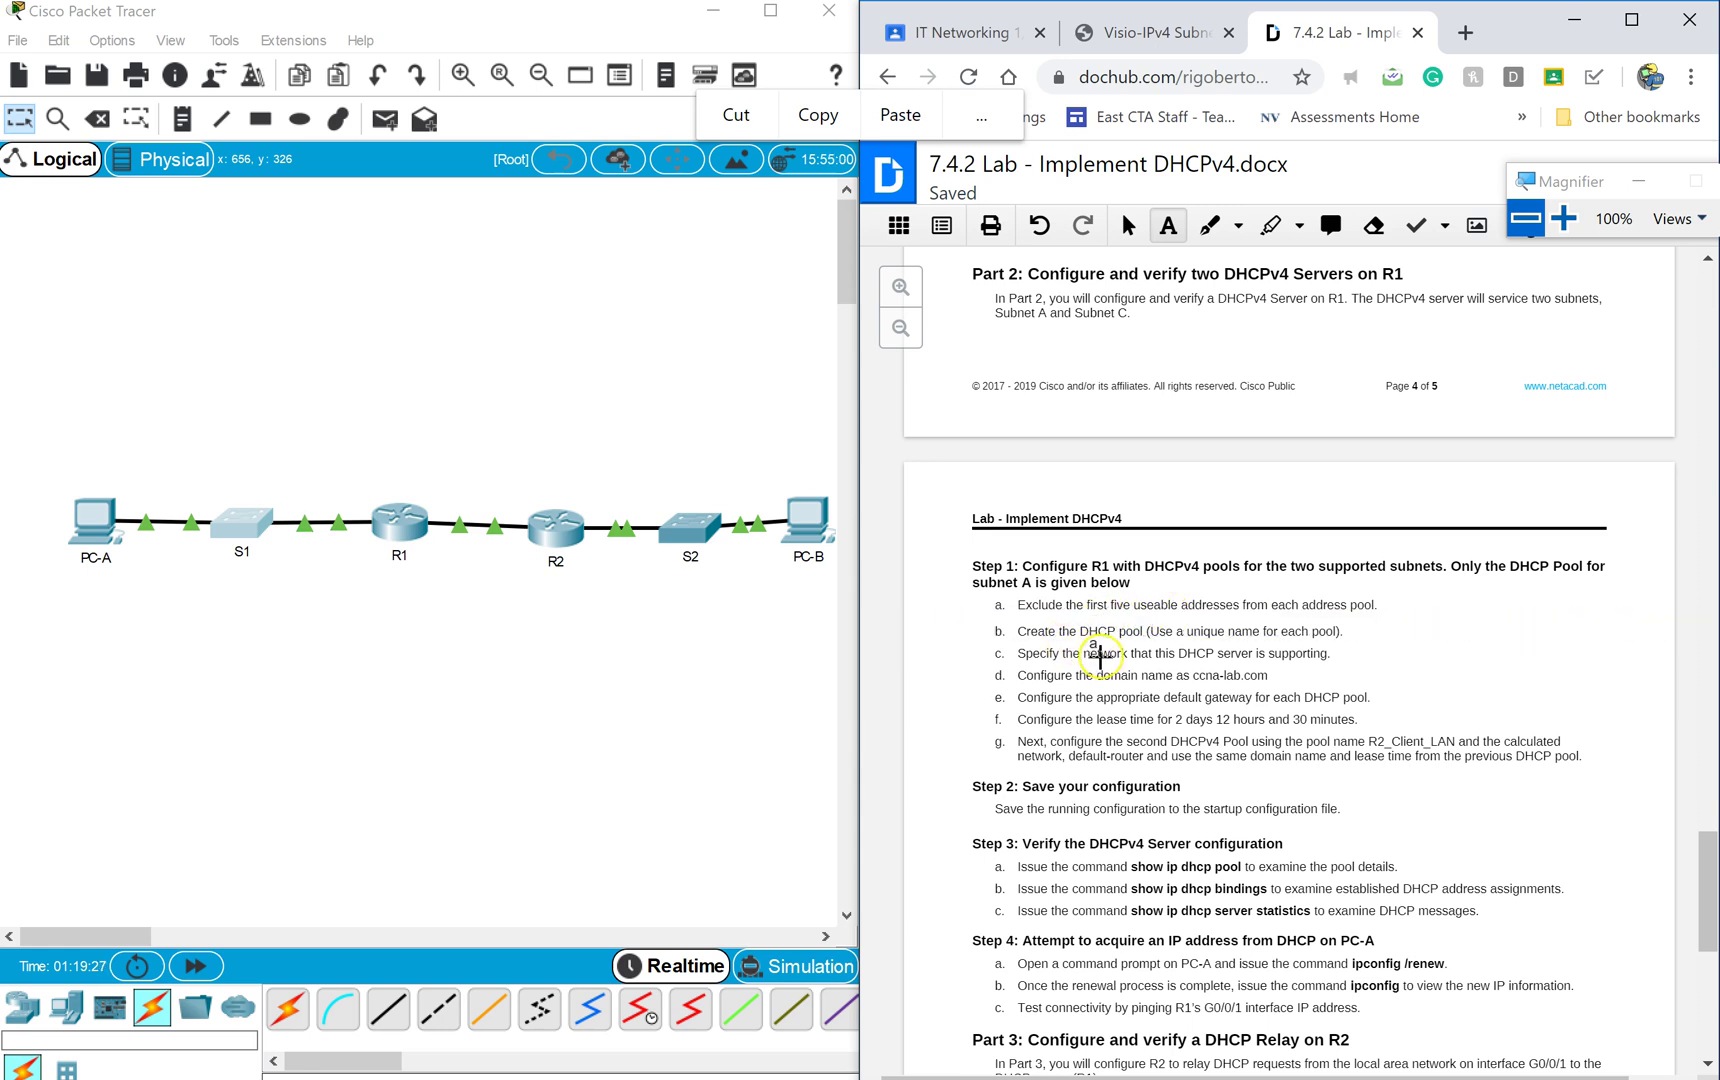
pyautogui.click(1062, 667)
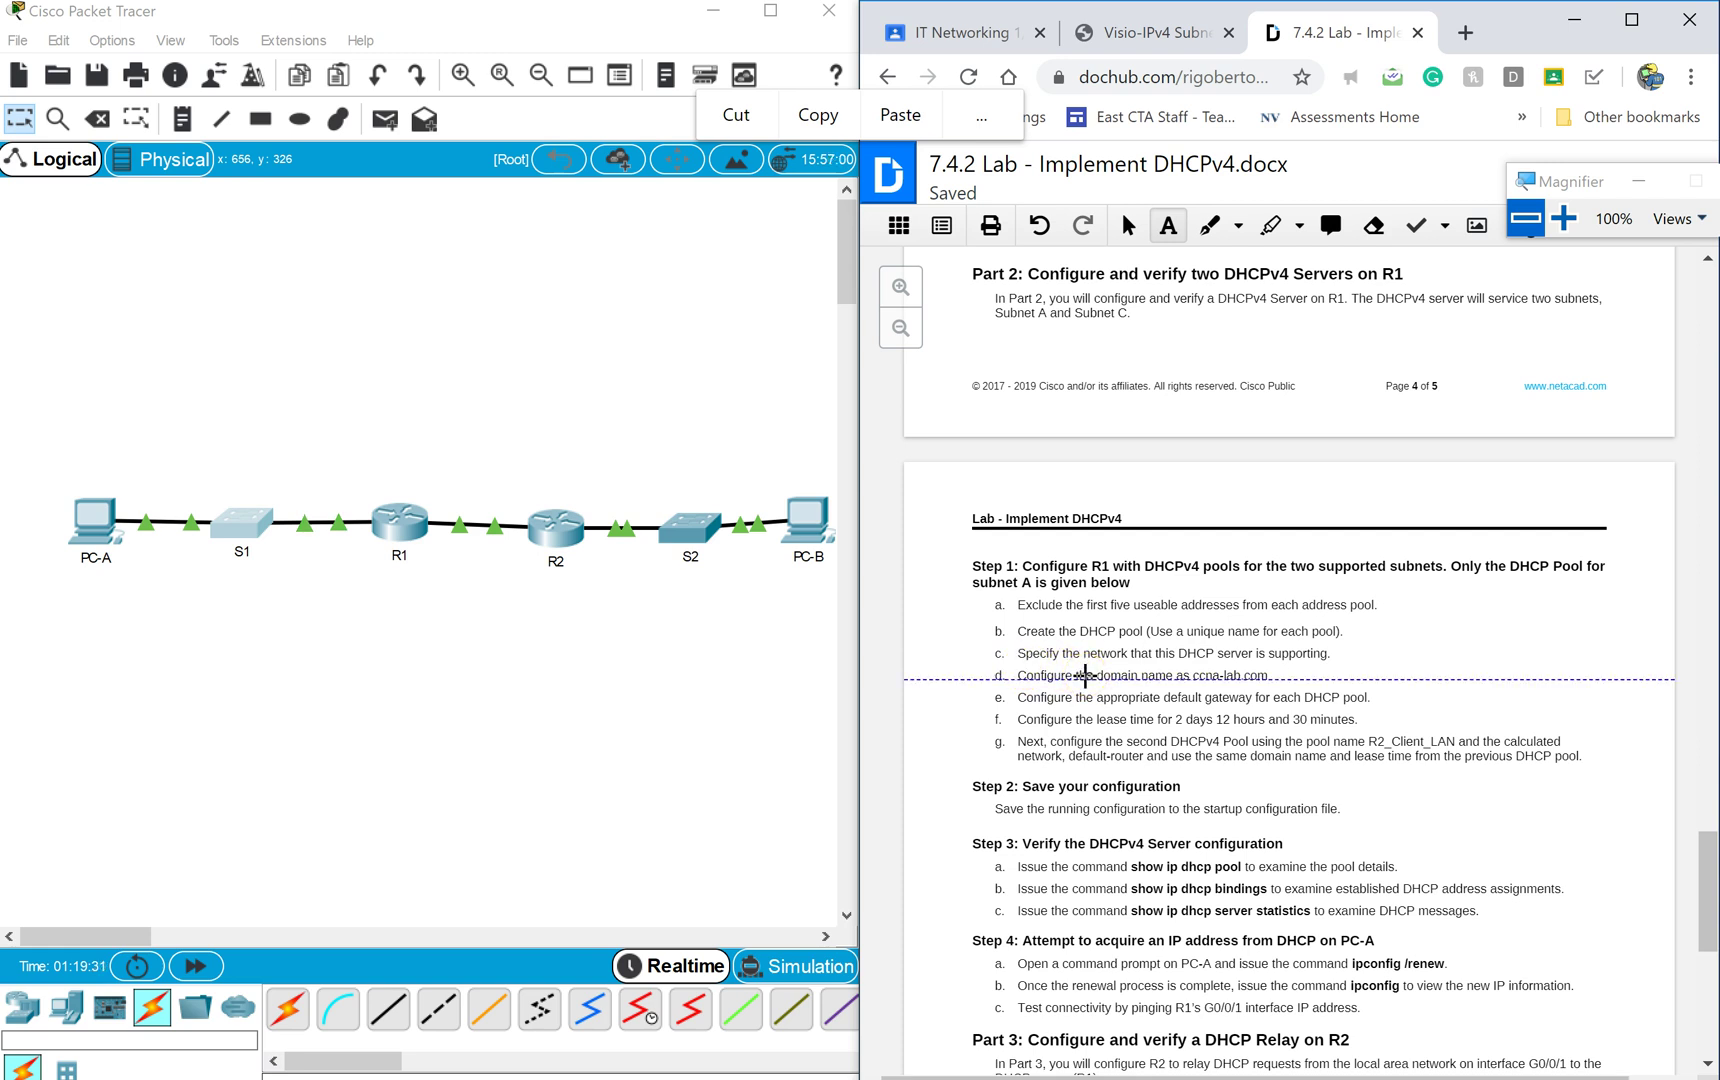
pyautogui.click(1176, 691)
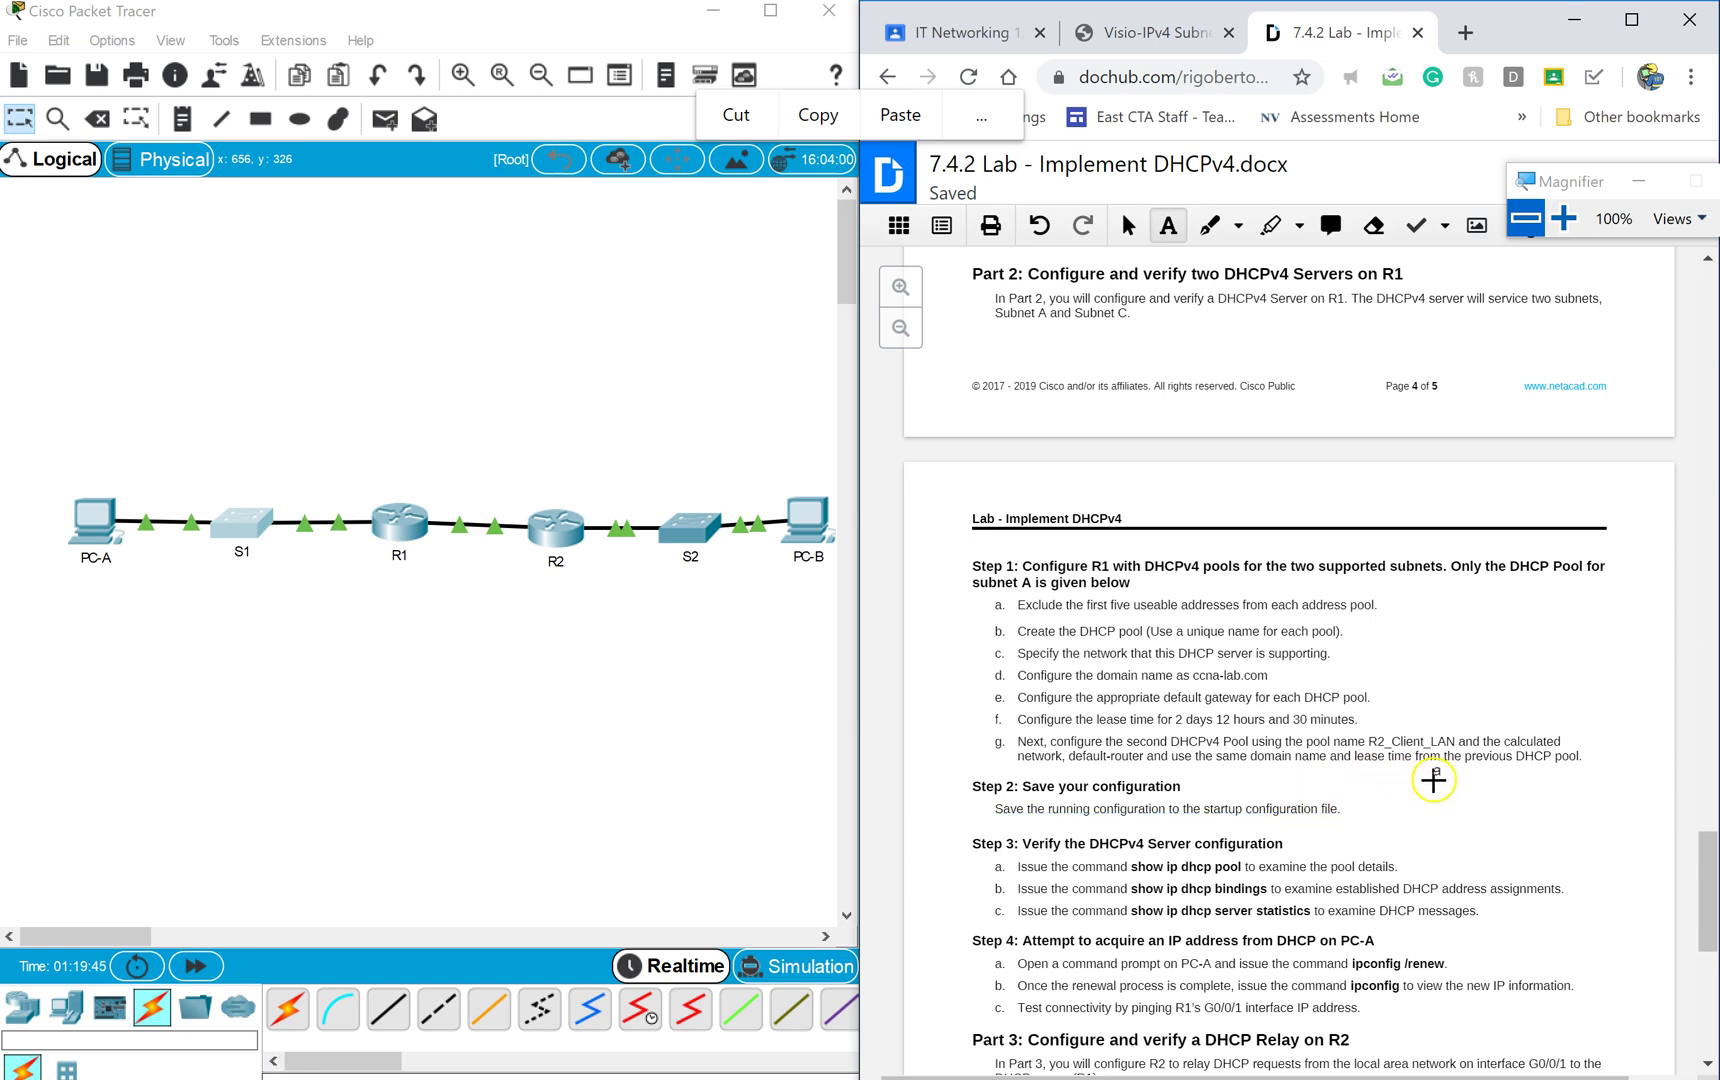
pyautogui.click(1238, 779)
pyautogui.click(1687, 834)
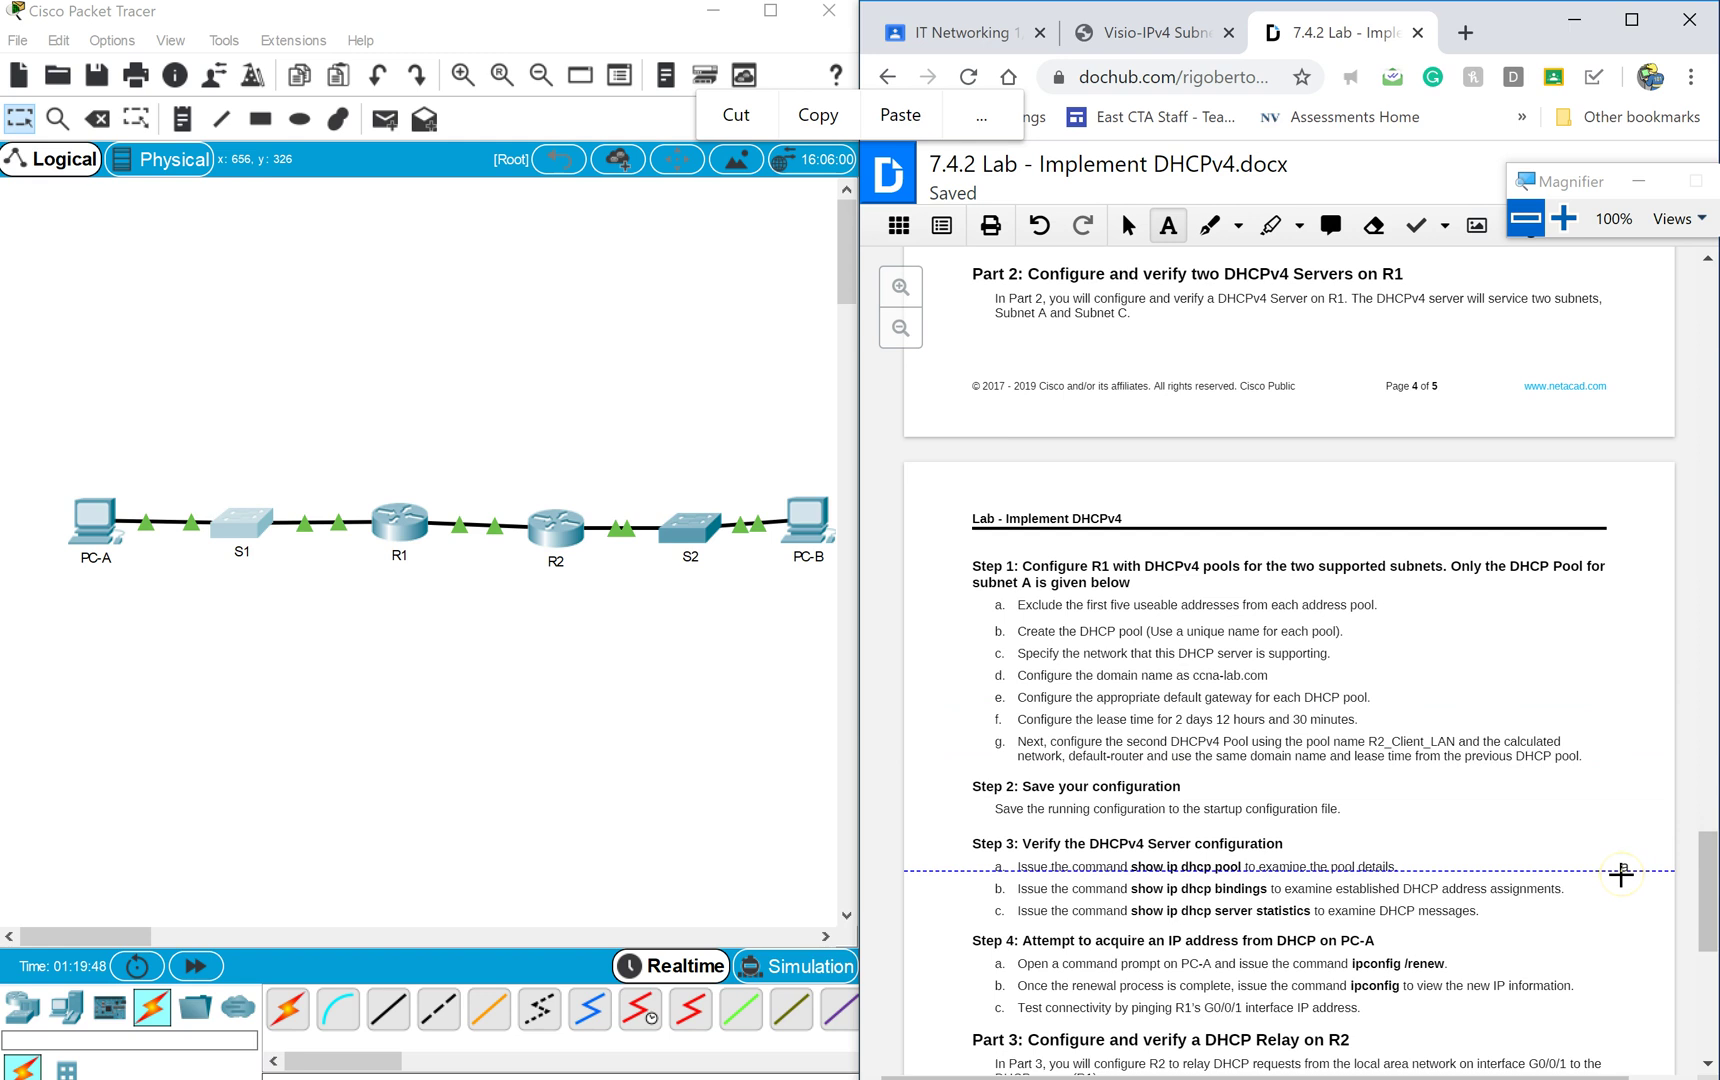
pyautogui.click(1694, 873)
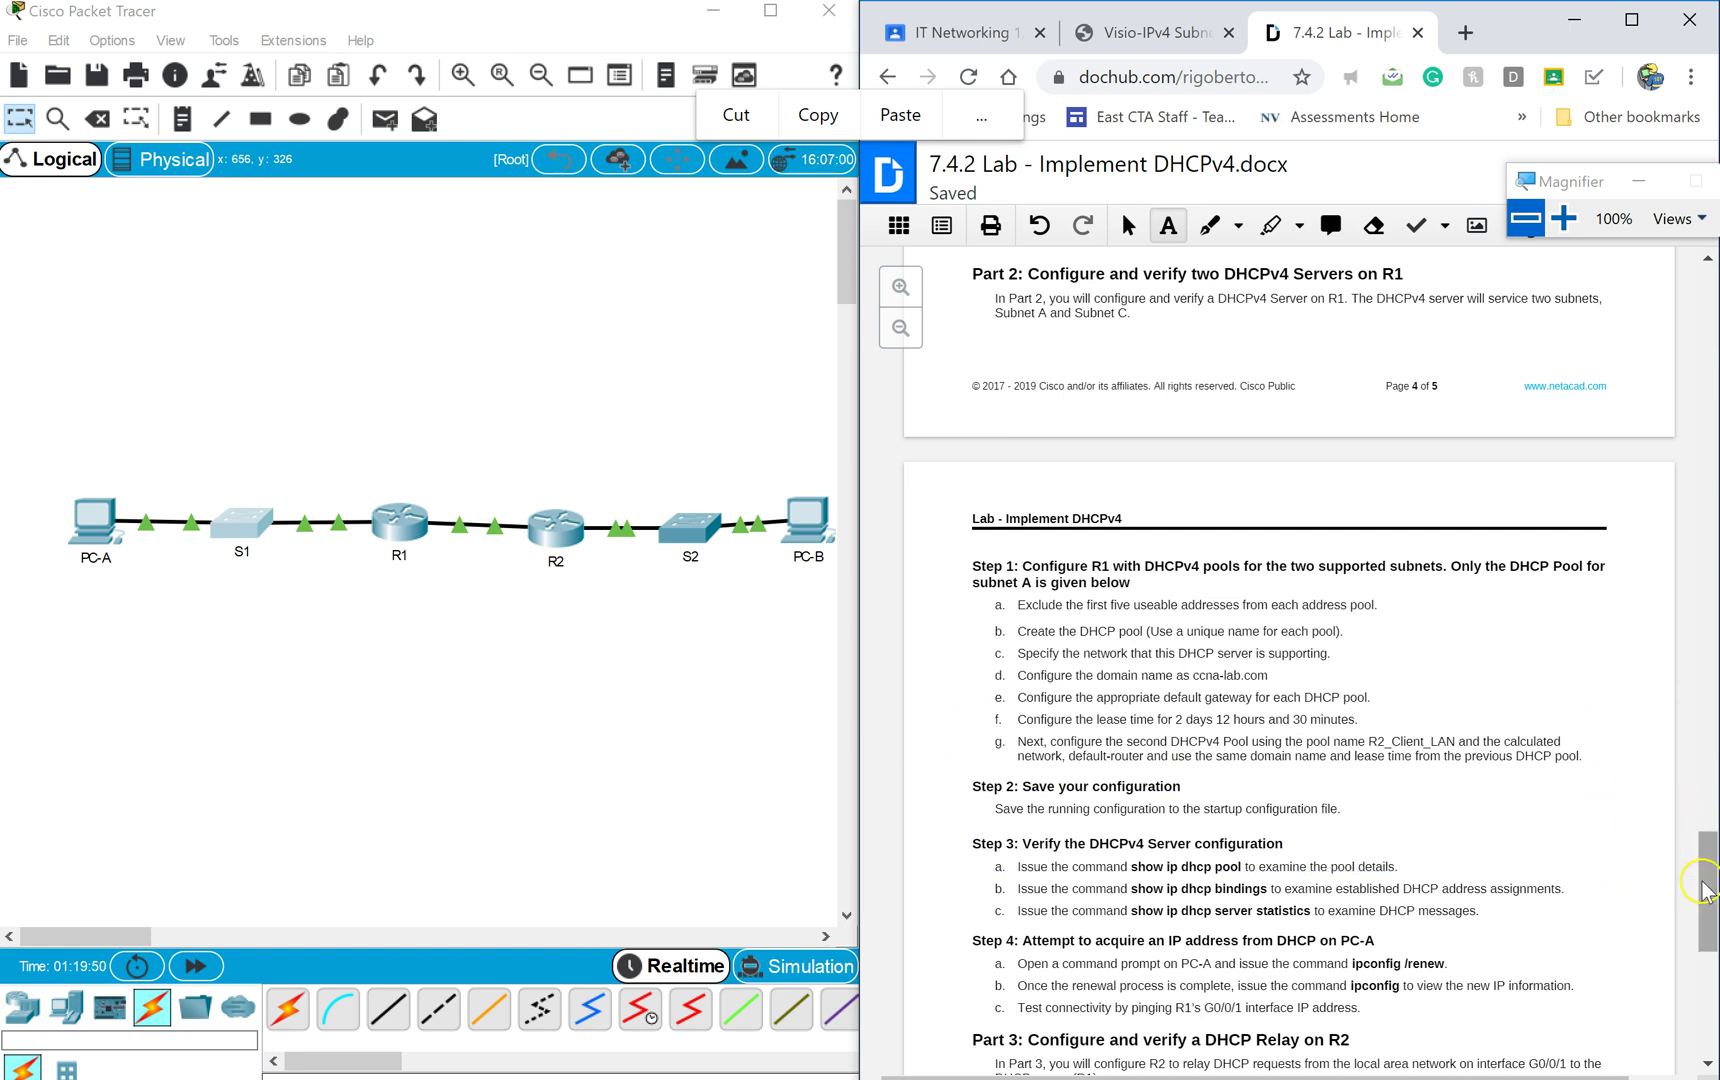
pyautogui.scroll(2, 1704, 865)
pyautogui.scroll(-2, 1703, 866)
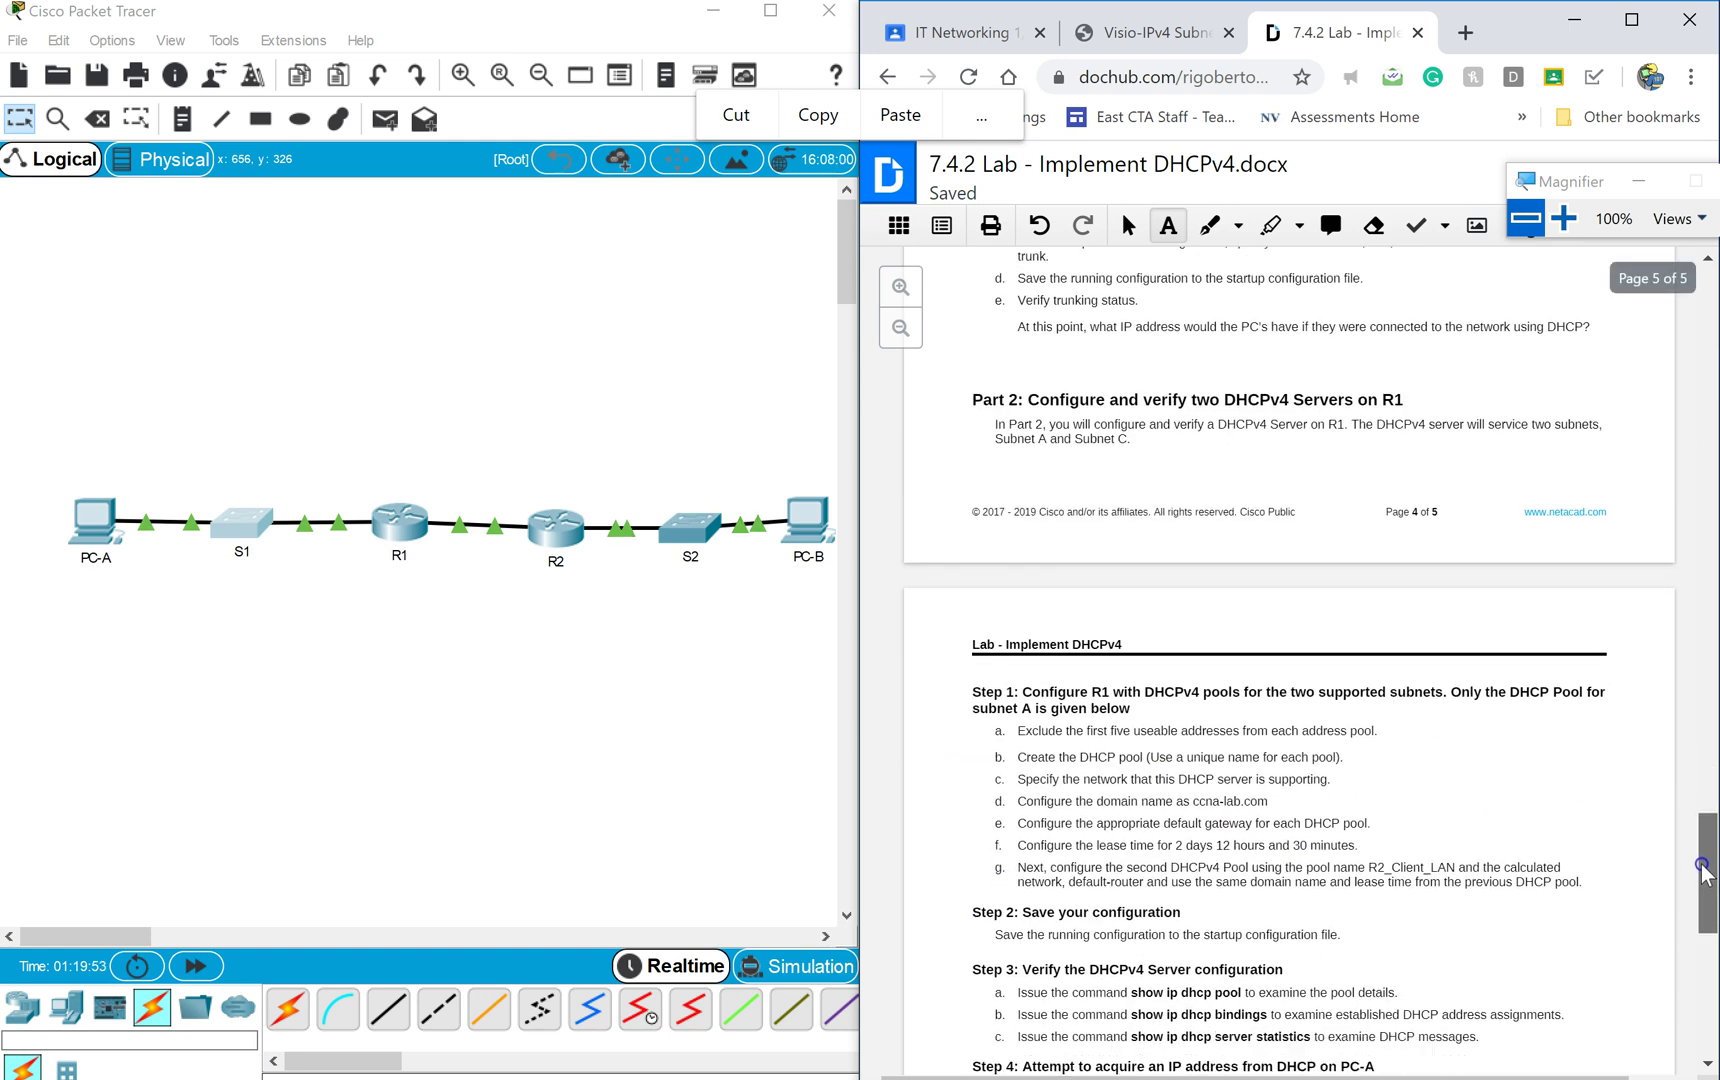
pyautogui.scroll(1, 1696, 866)
pyautogui.scroll(3, 1694, 866)
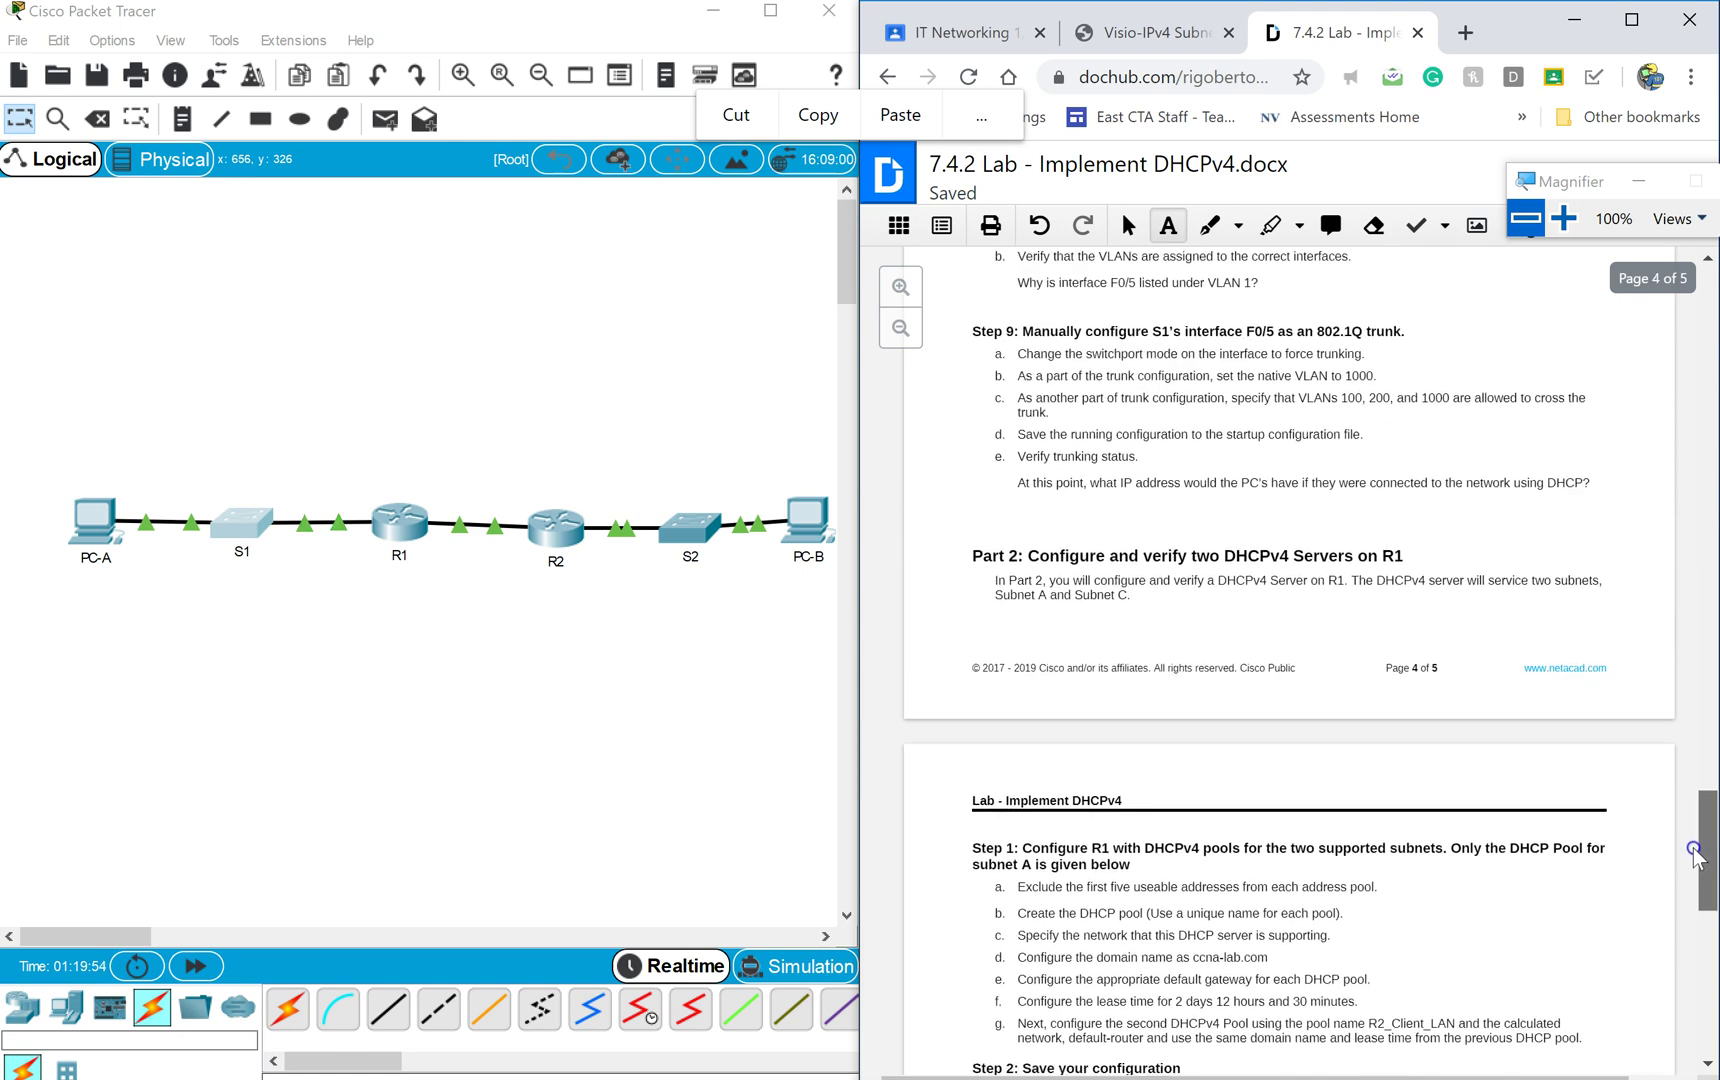
pyautogui.scroll(-3, 1694, 866)
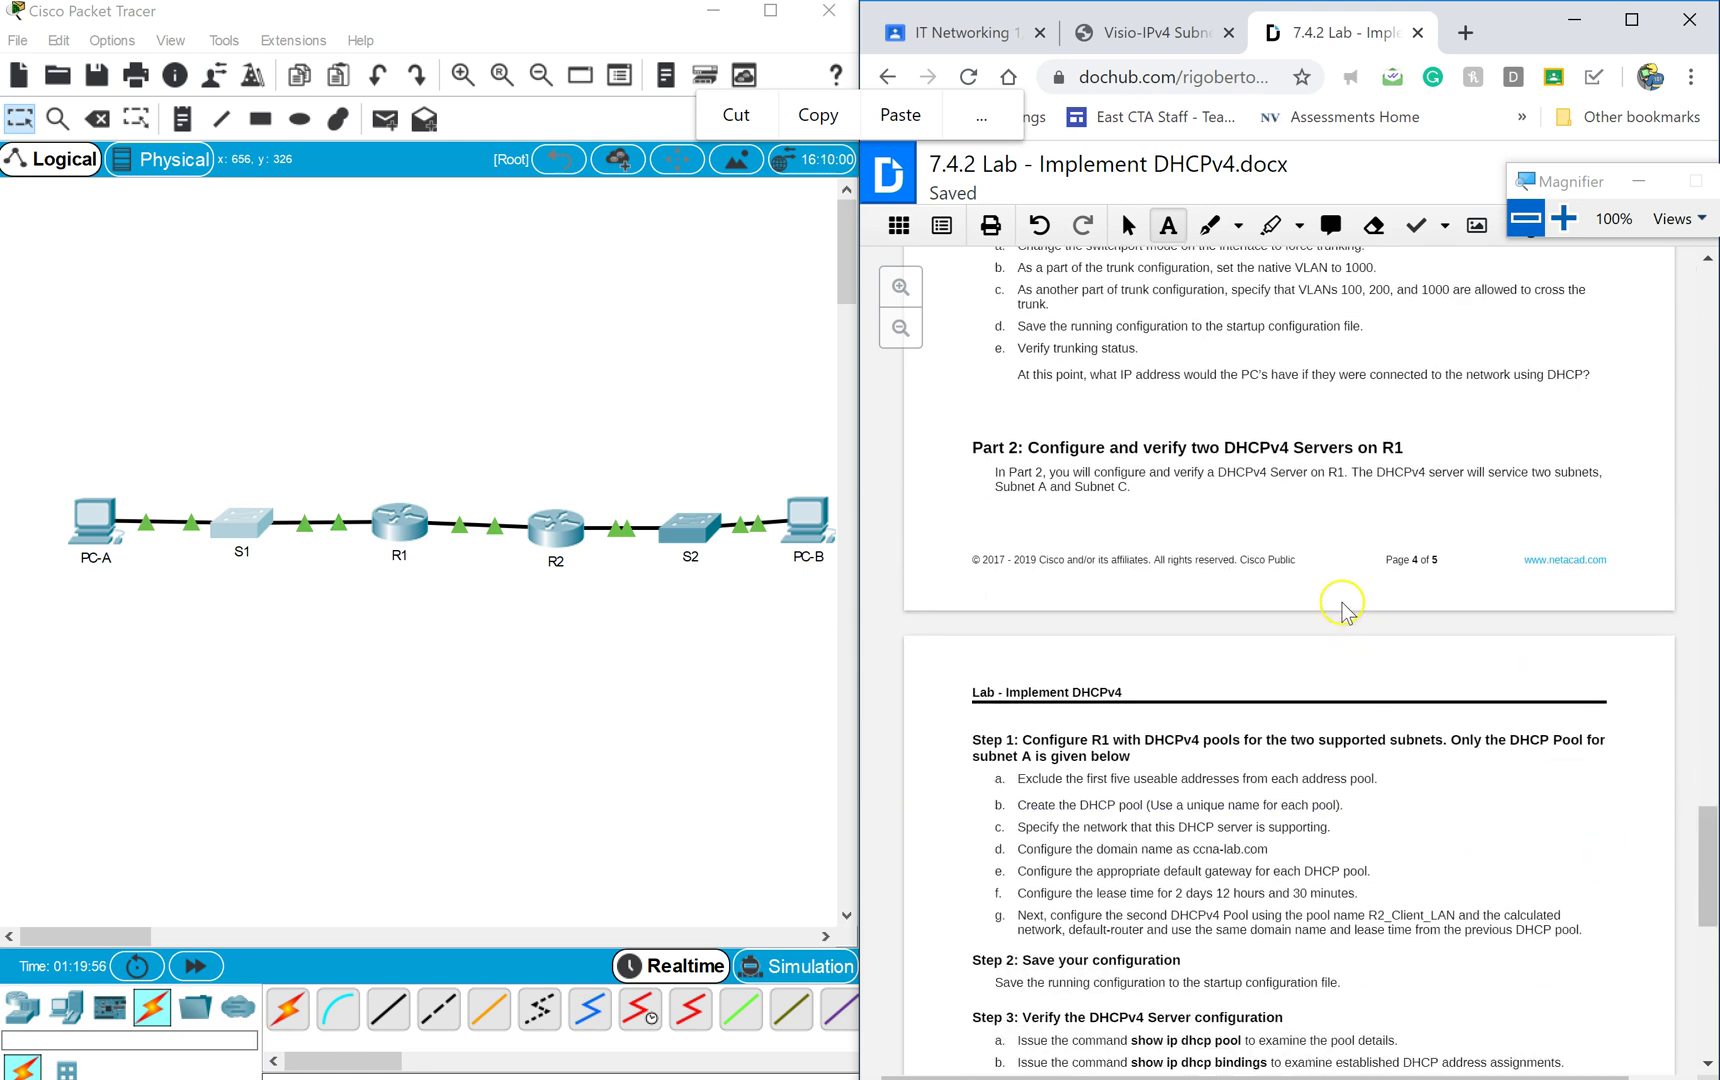
pyautogui.click(1002, 790)
# Open R1's command line and enter global configuration mode.
pyautogui.click(400, 540)
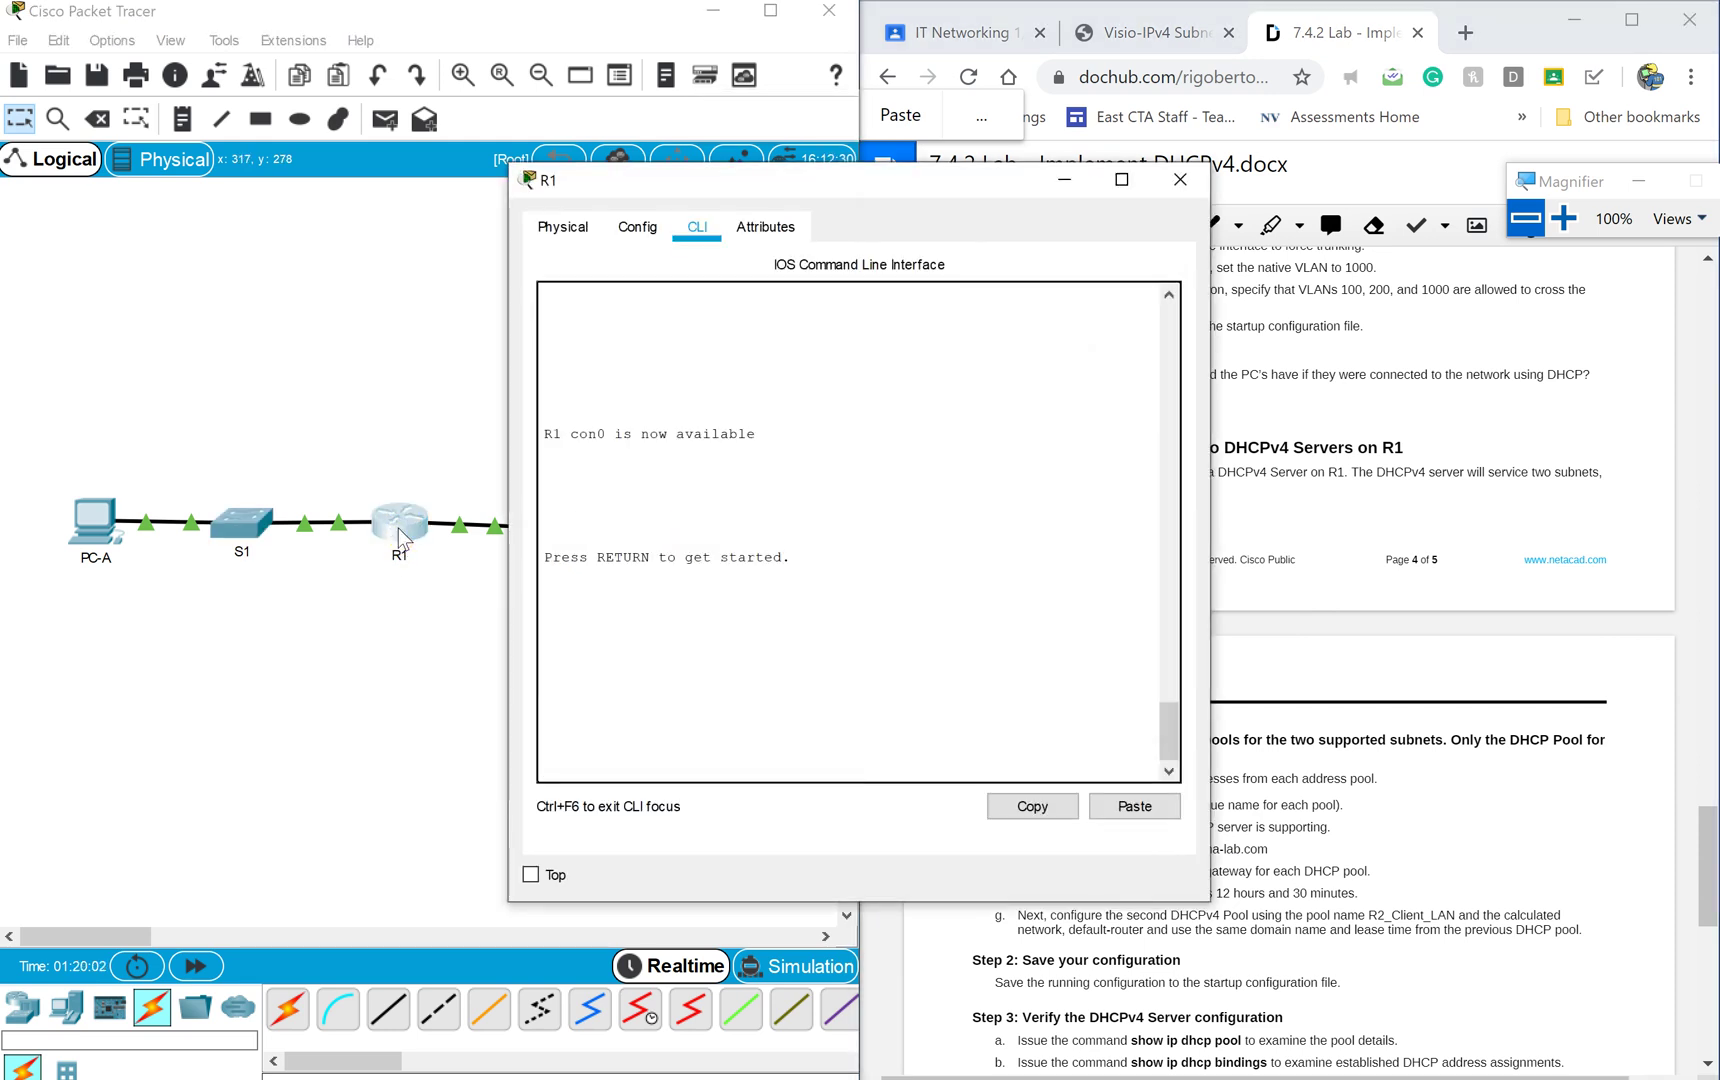
pyautogui.press('Return')
pyautogui.press('Return')
pyautogui.write('e')
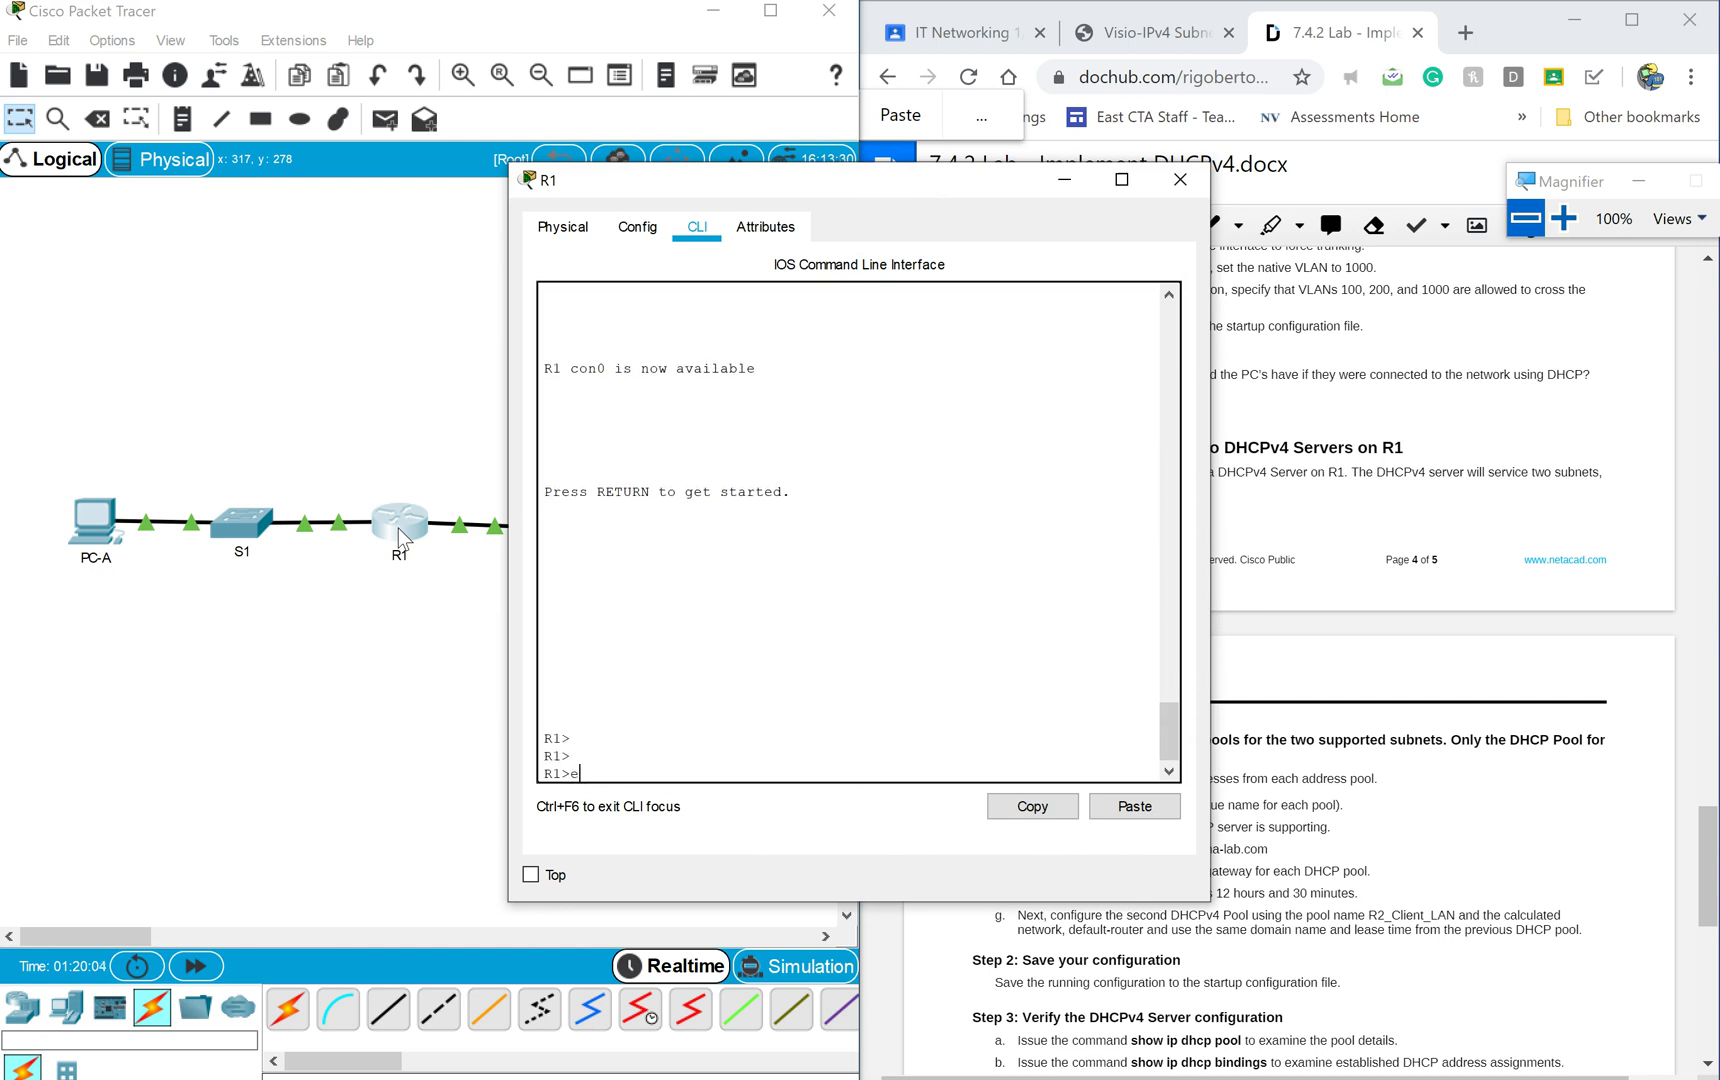
pyautogui.write('nable')
pyautogui.press('Return')
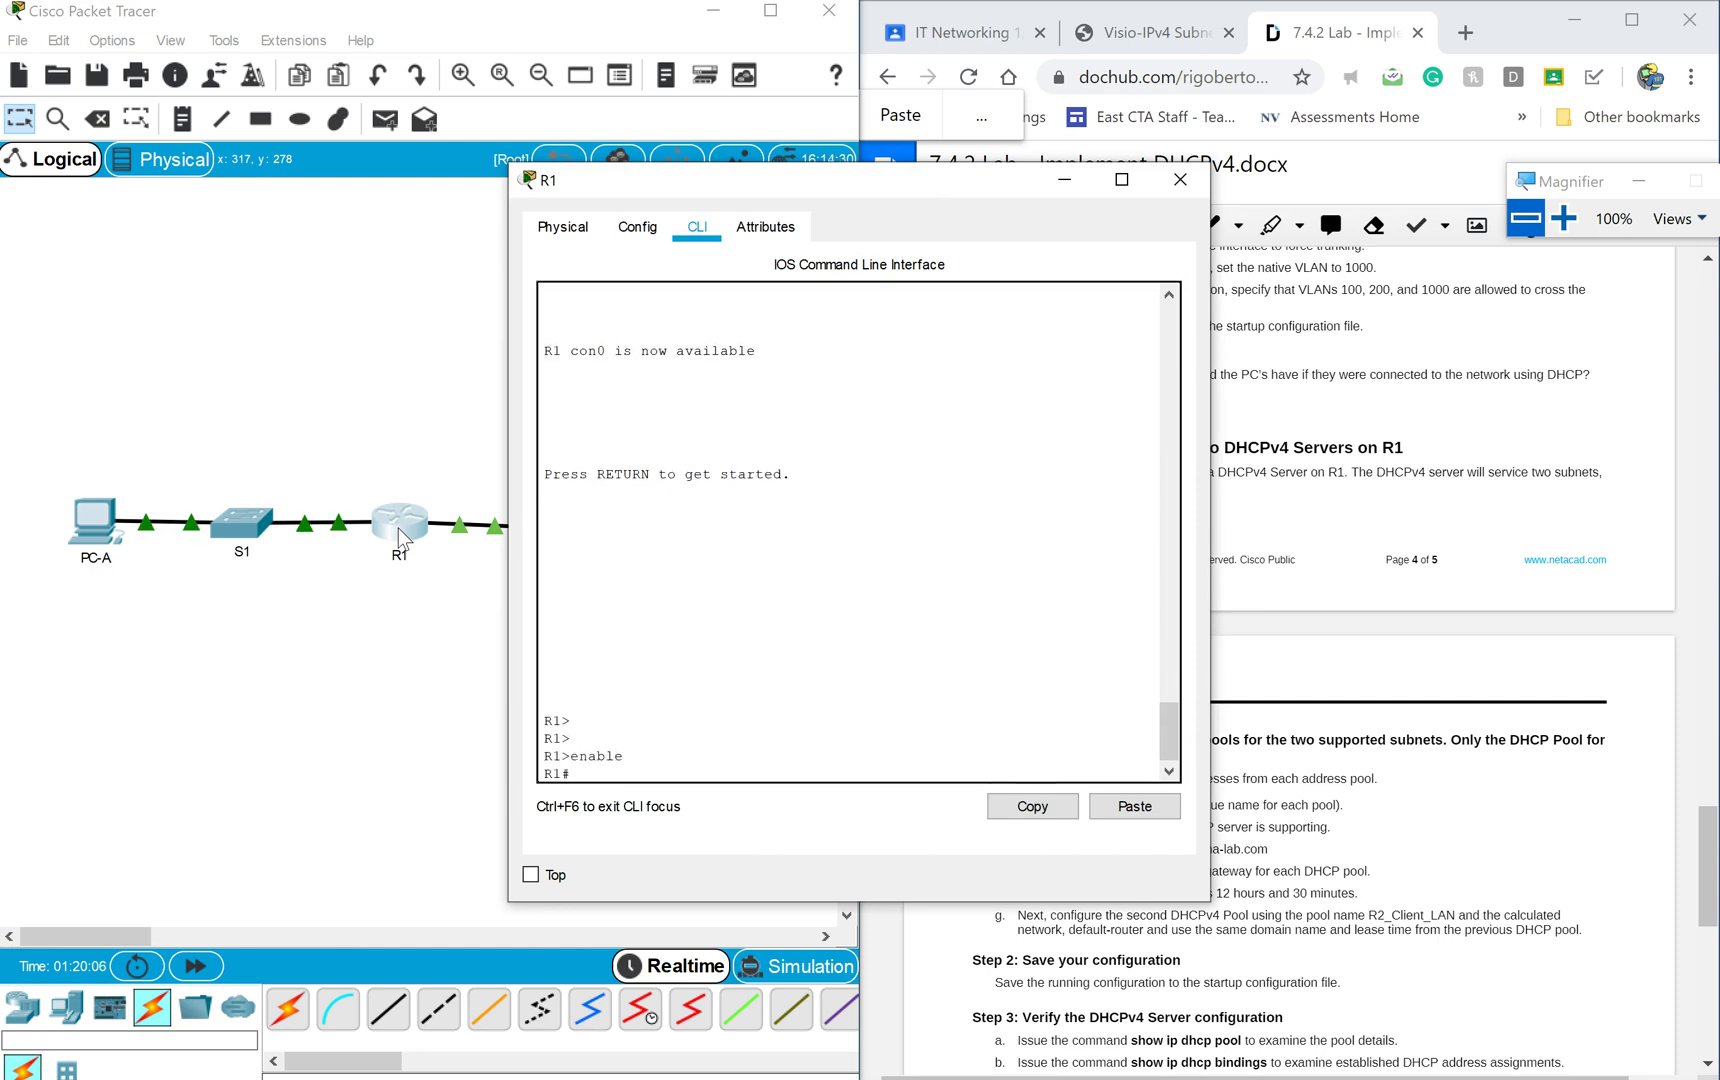
pyautogui.write('conf t')
pyautogui.press('Return')
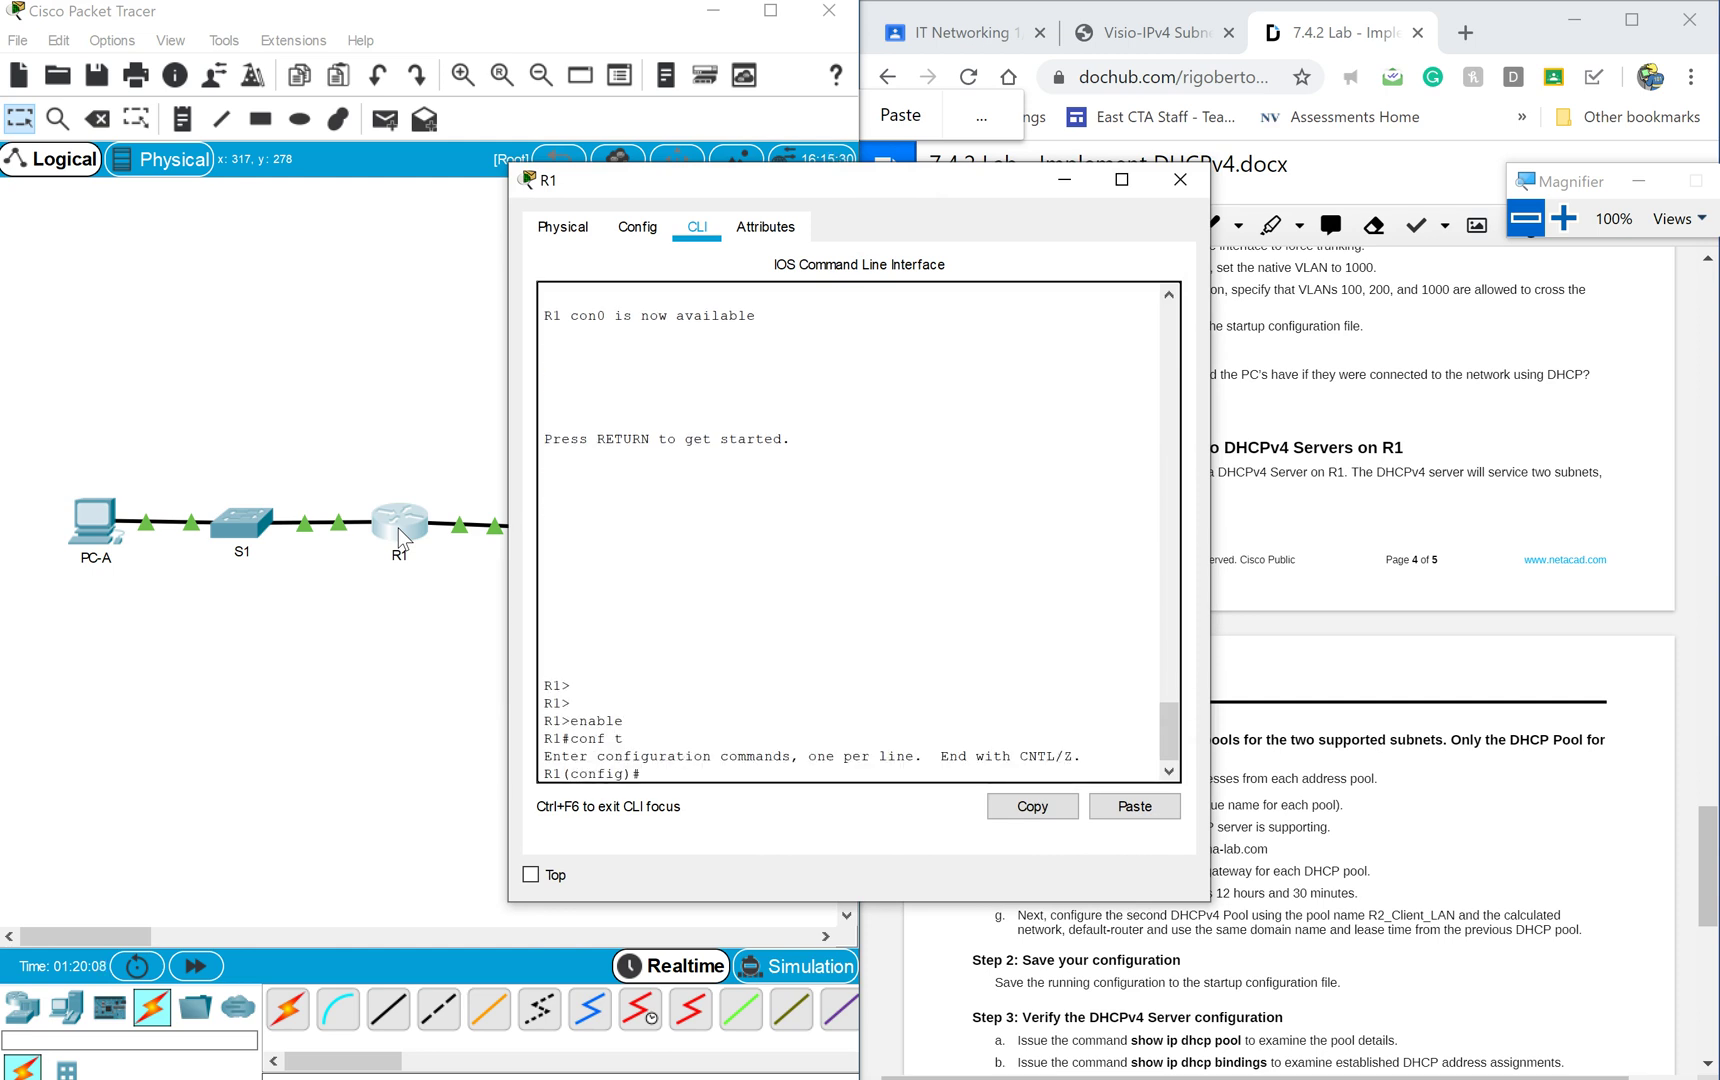
# Create the DHCP pool R1_Client_LAN on R1, using the command help to check the ip dhcp pool syntax.
pyautogui.write('ip dhcp')
pyautogui.press('Tab')
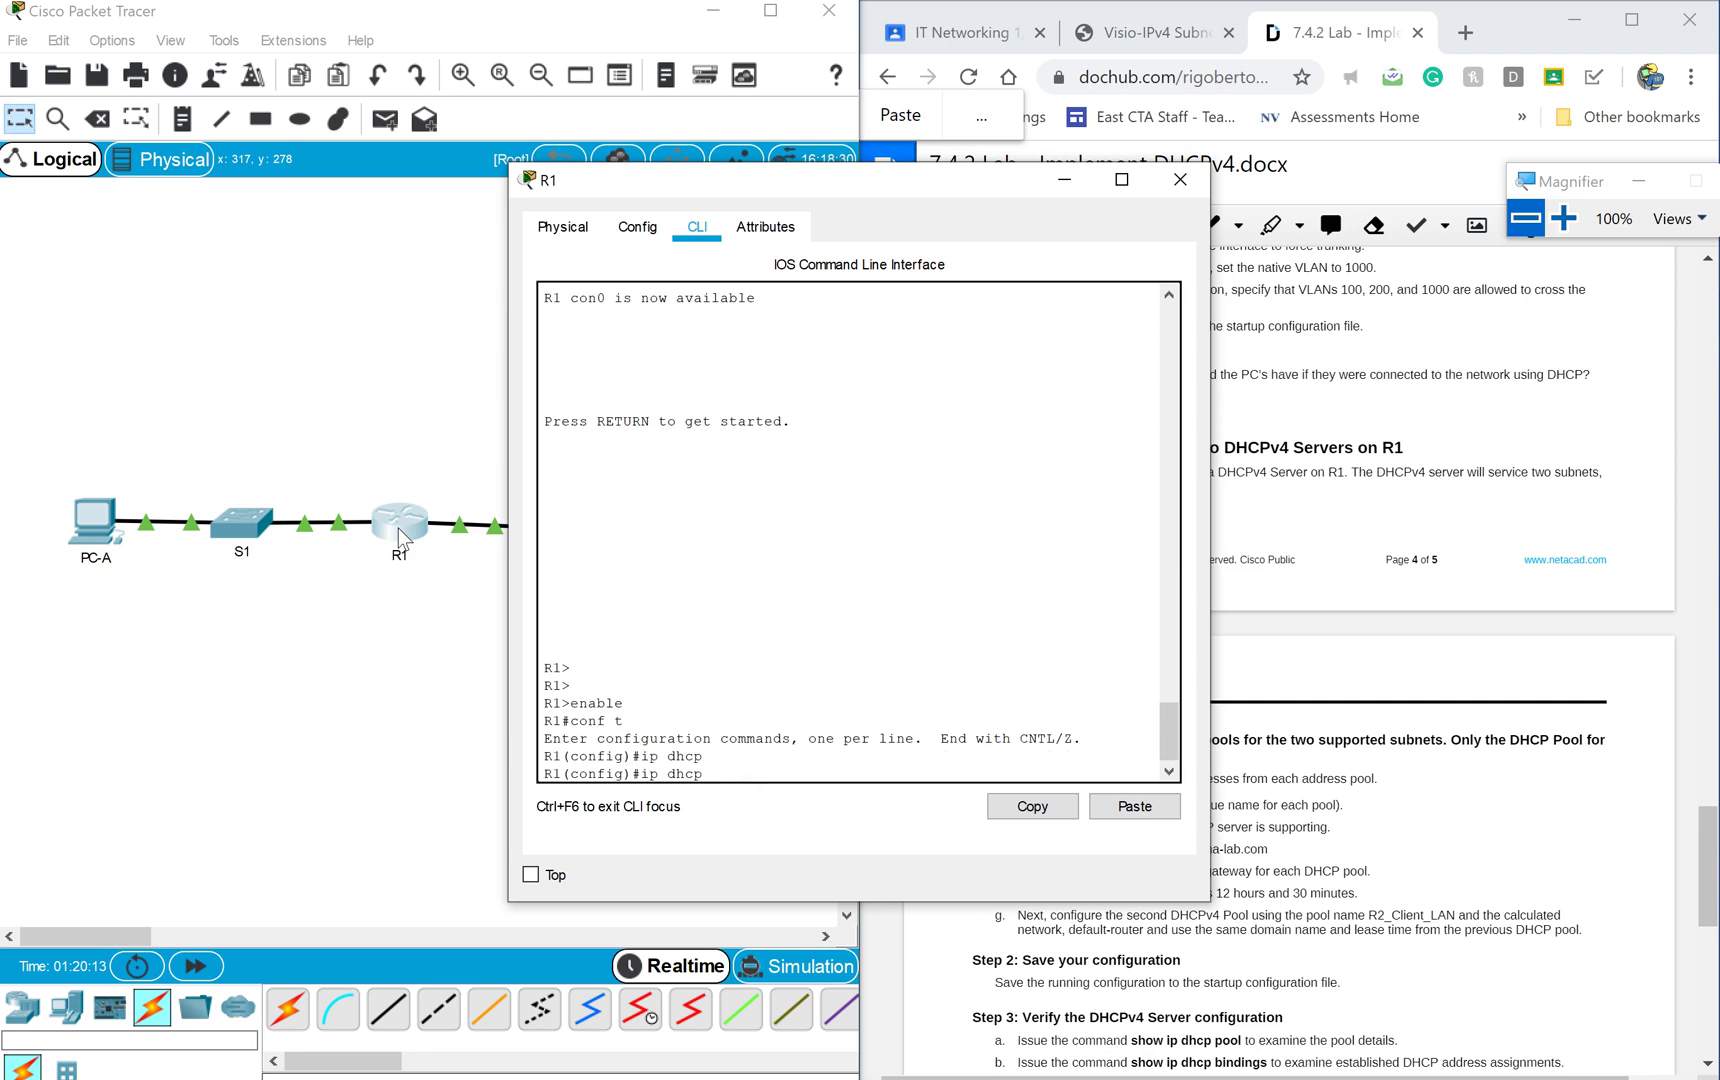
pyautogui.write('?poo')
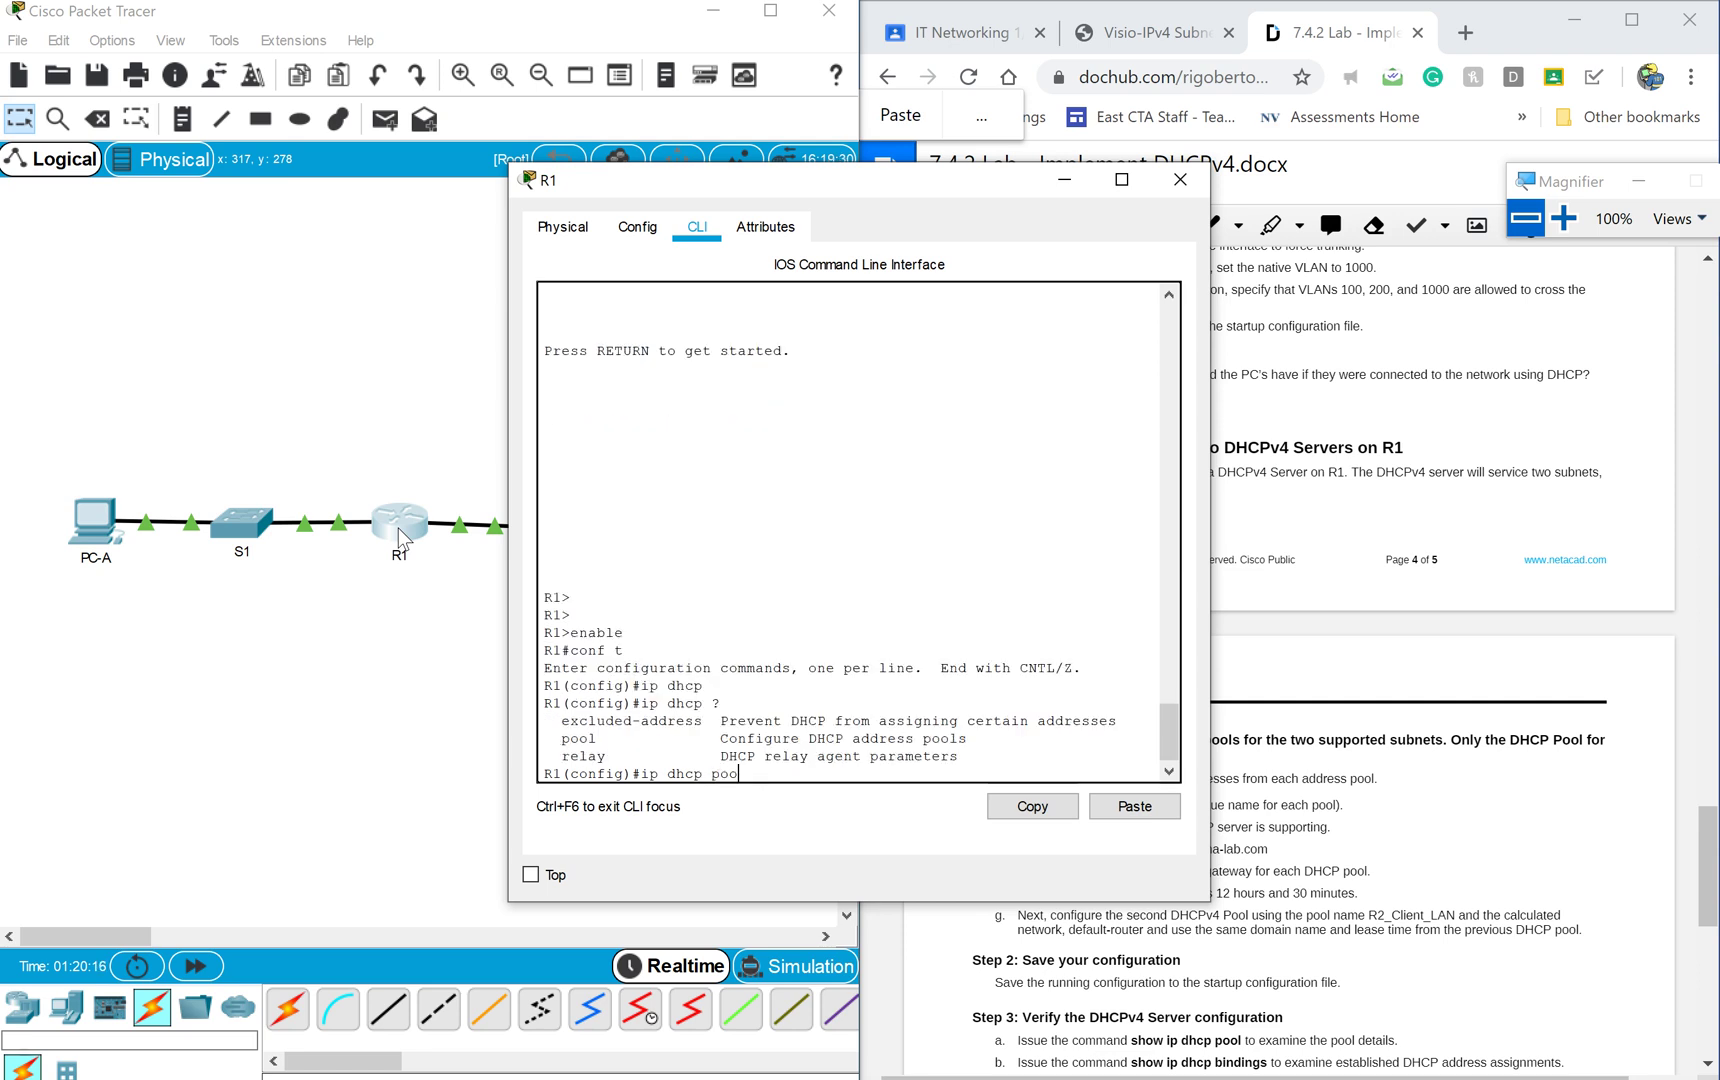
pyautogui.write('l ?')
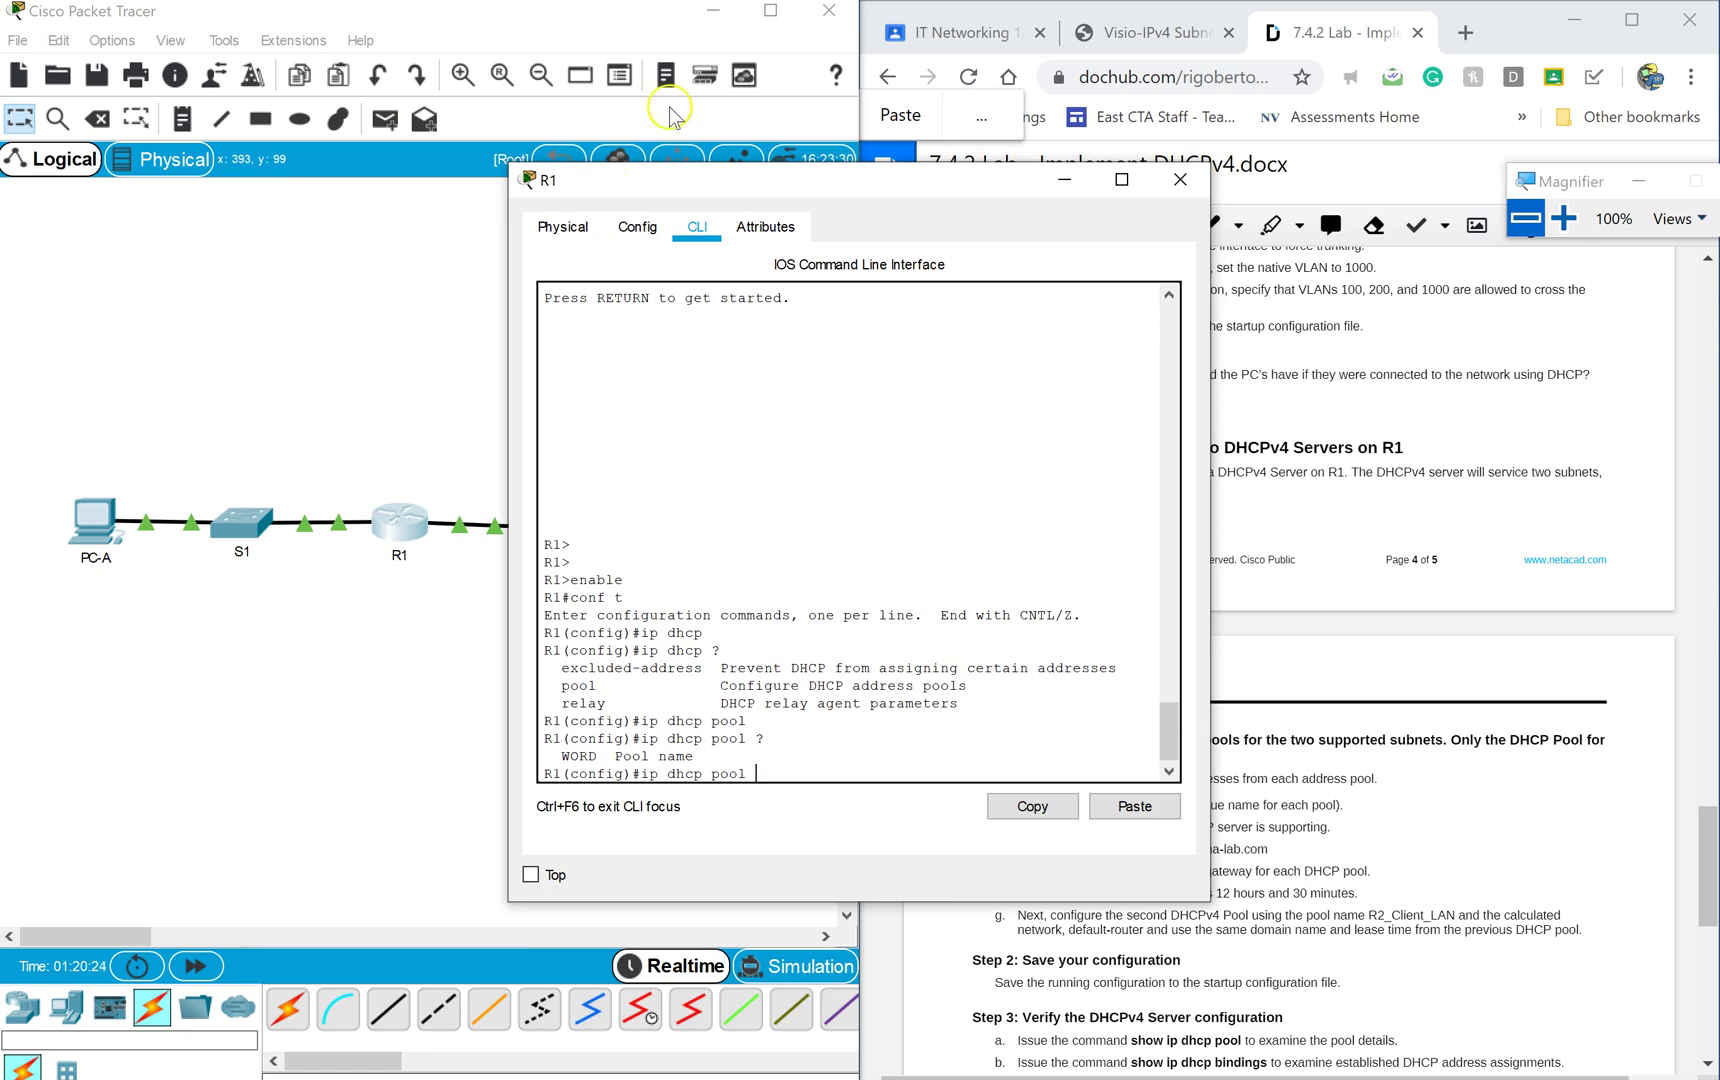
pyautogui.moveTo(825, 183); pyautogui.dragTo(479, 220)
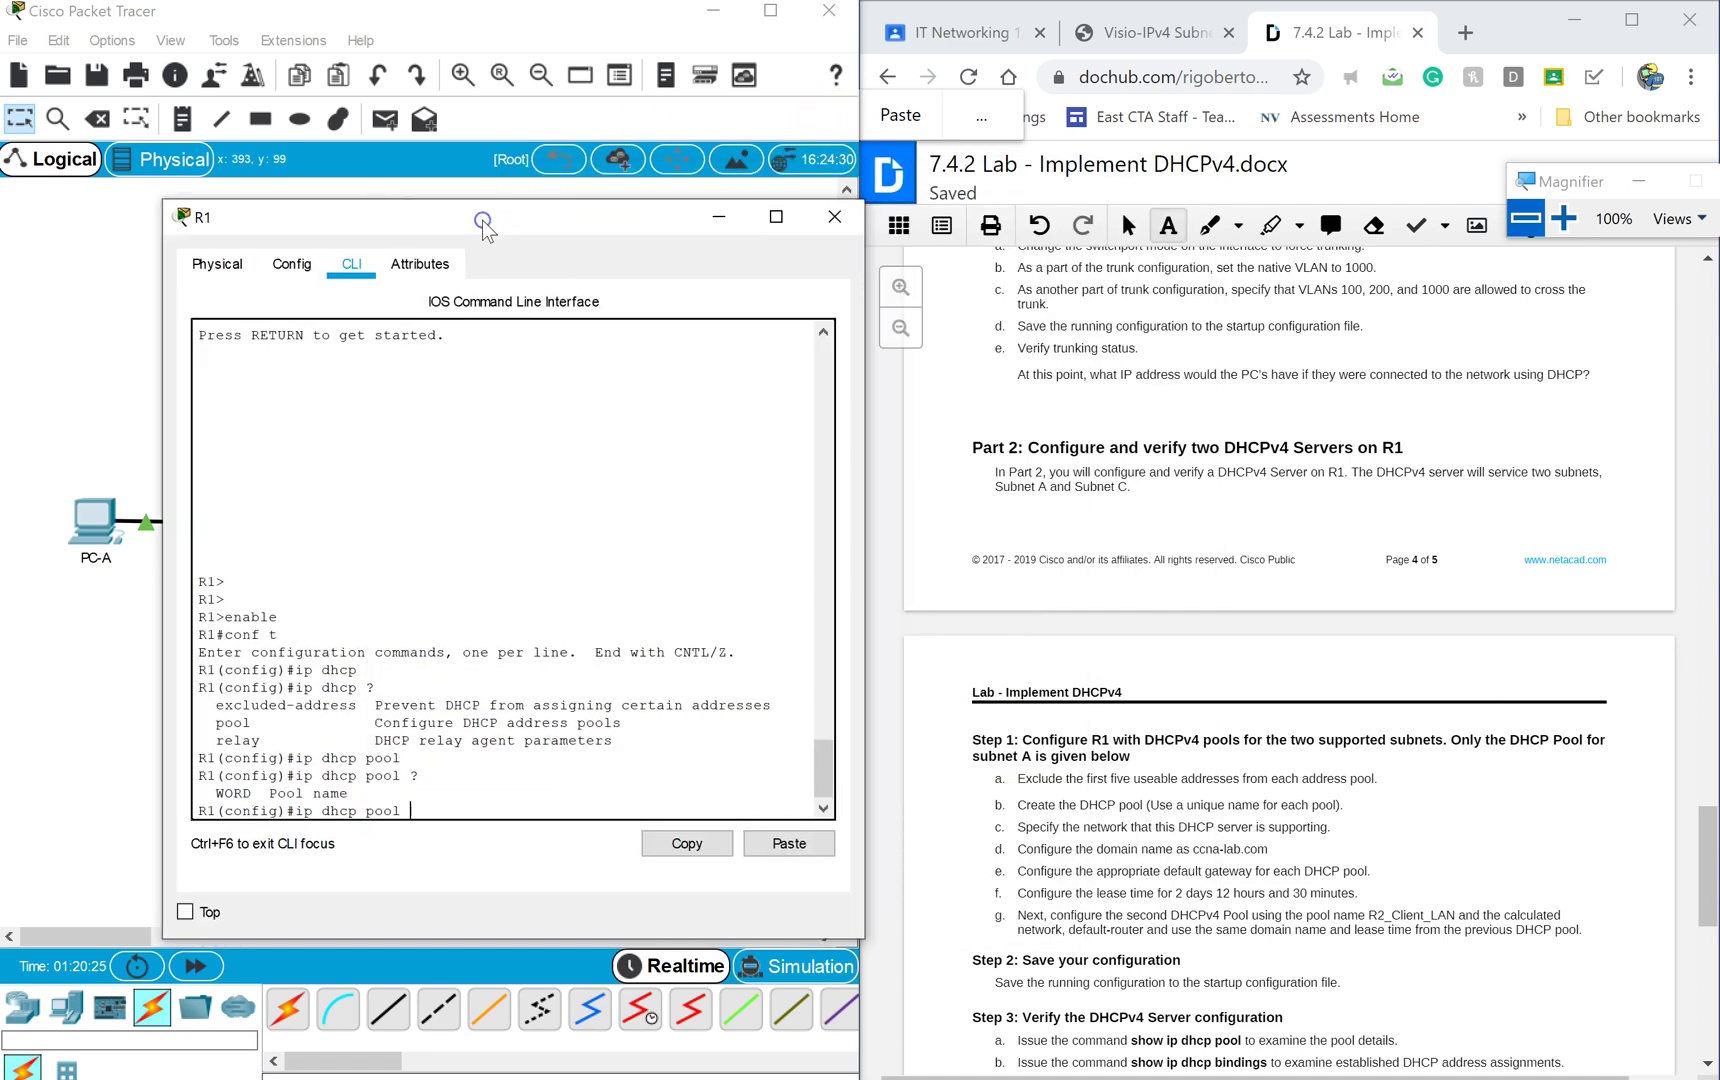
pyautogui.write('R')
pyautogui.write('1_Client_LA')
pyautogui.write('?')
pyautogui.press('Return')
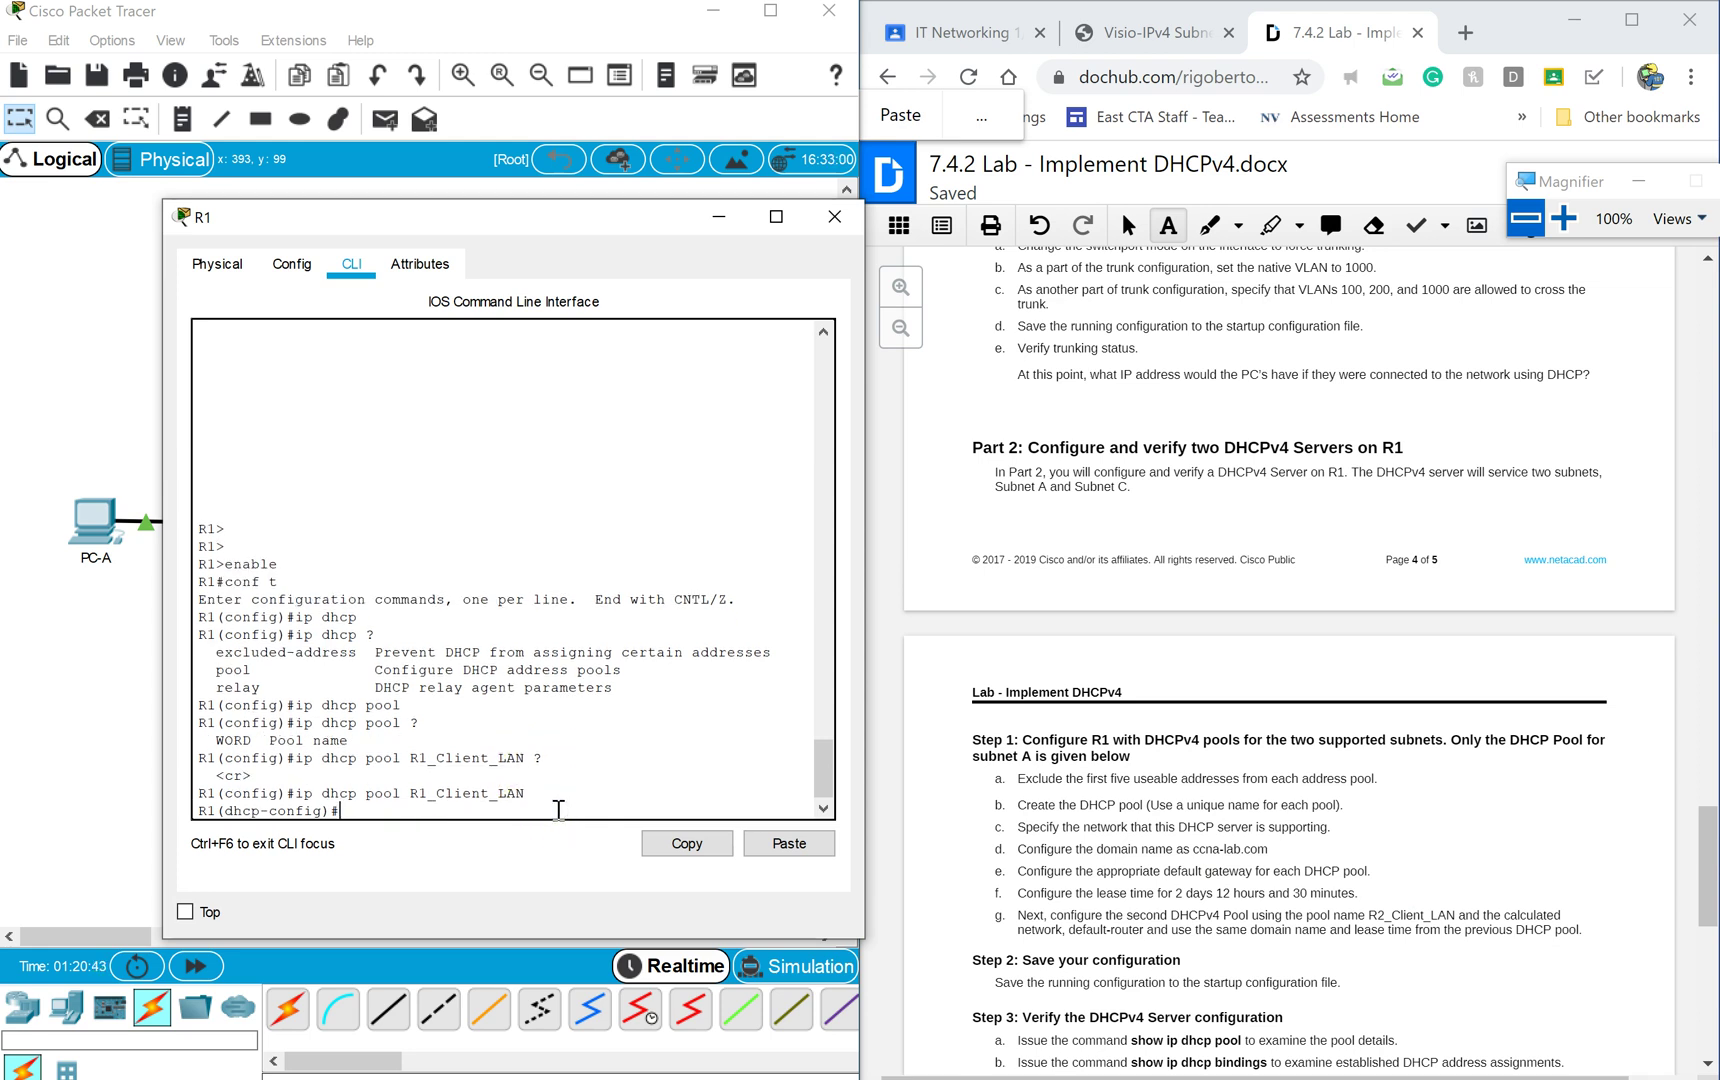
# List the pool commands, check R1's subnet in the lab's addressing table, and set the pool network to 192.168.1.0 255.255.255.192.
pyautogui.write('?')
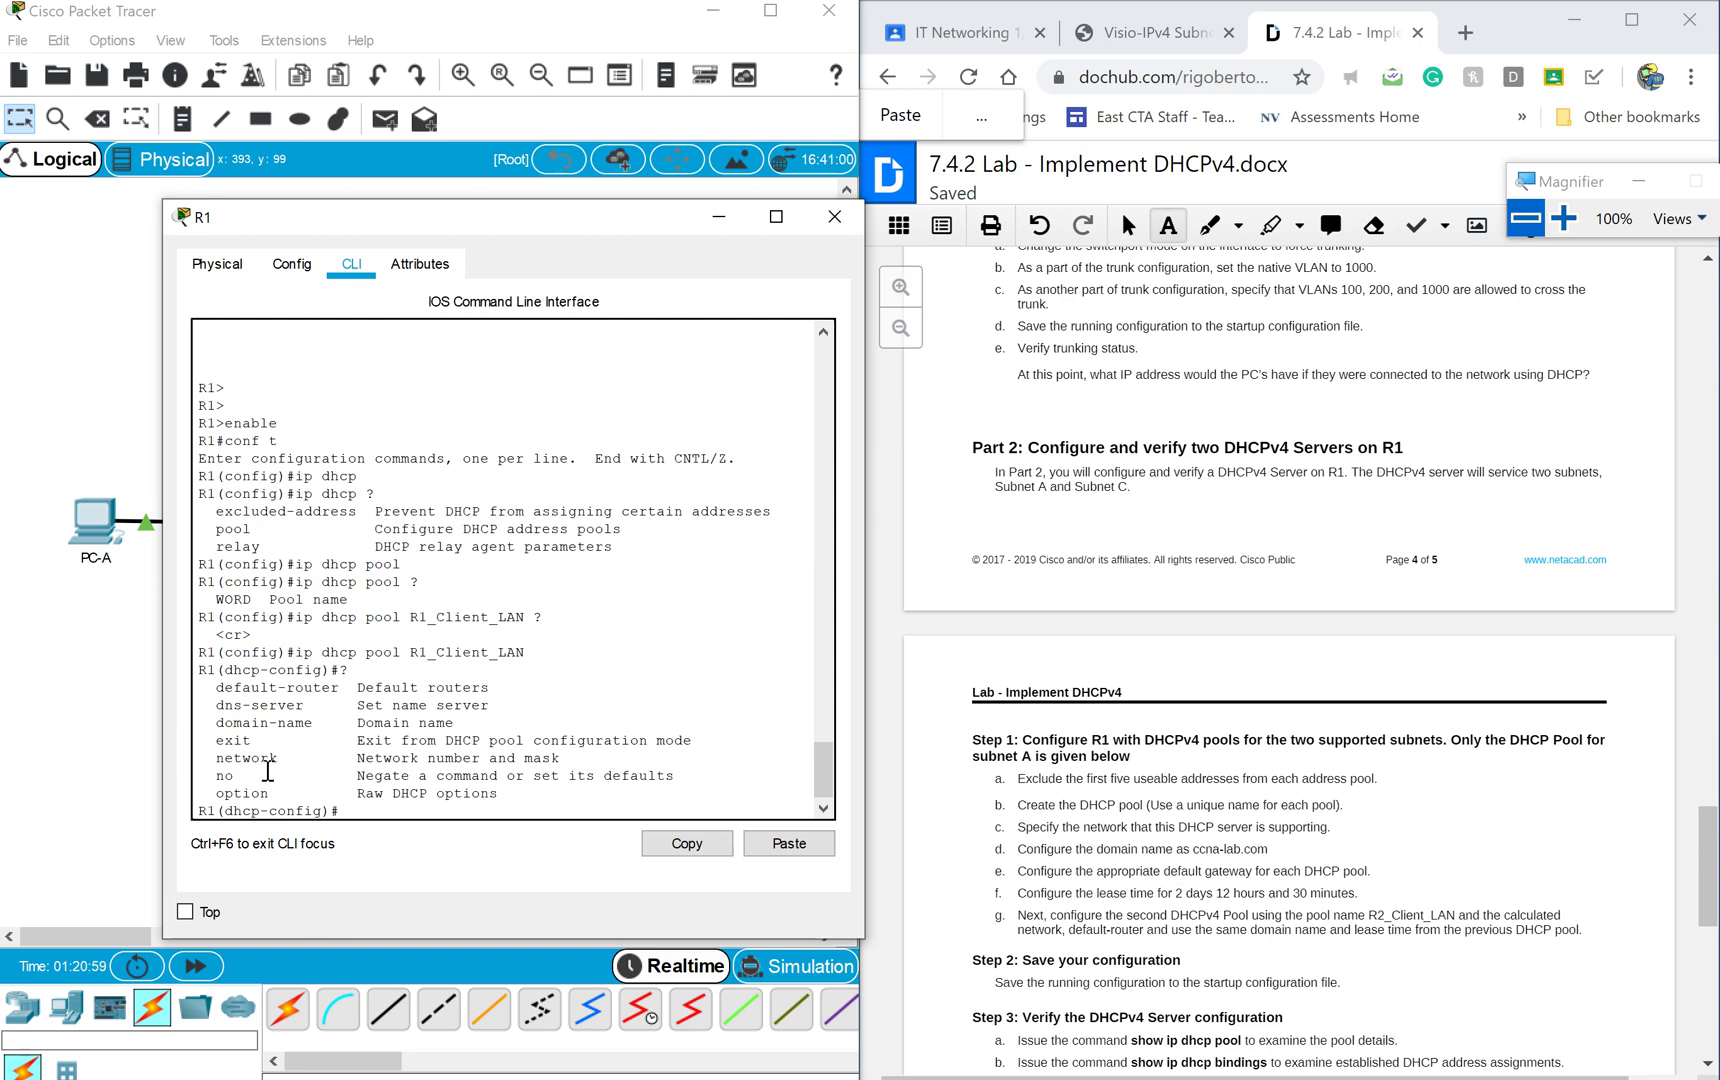
pyautogui.write('netowrk')
pyautogui.press('BackSpace')
pyautogui.press('BackSpace')
pyautogui.press('BackSpace')
pyautogui.press('BackSpace')
pyautogui.write('work')
pyautogui.scroll(2, 1354, 573)
pyautogui.moveTo(1703, 832); pyautogui.dragTo(1702, 700)
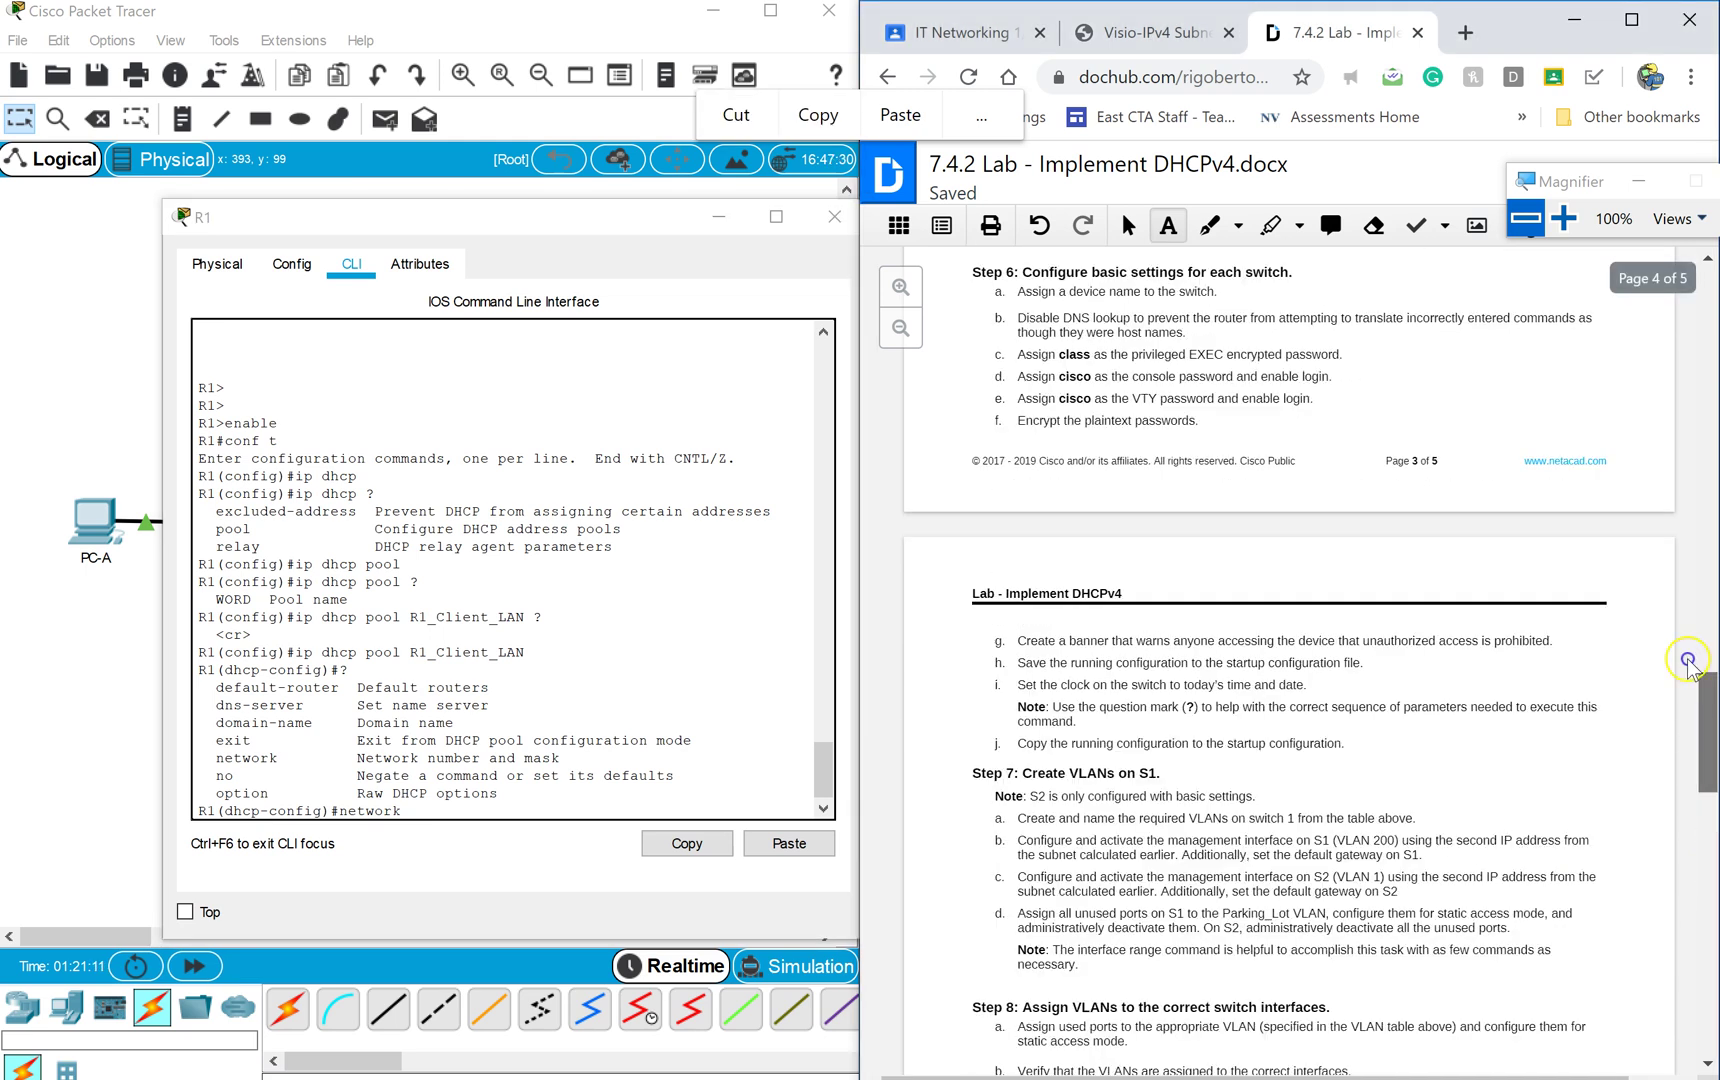
pyautogui.click(1706, 525)
pyautogui.click(1711, 462)
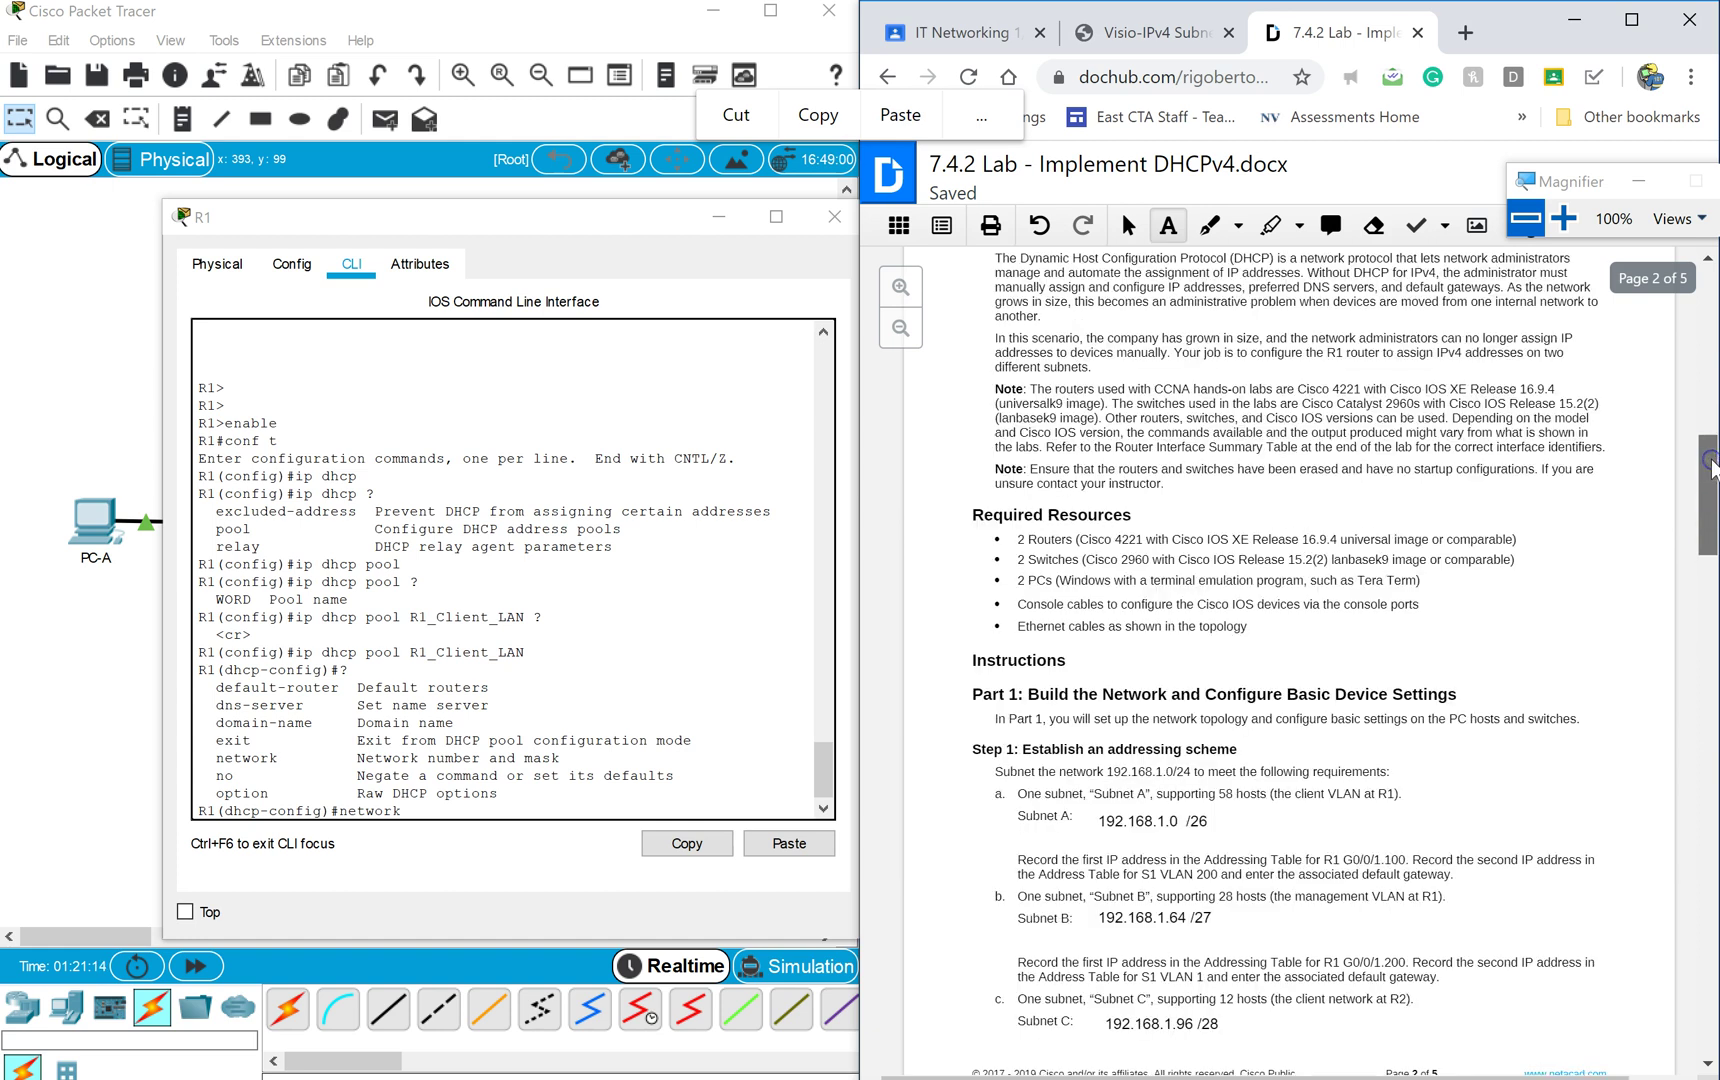
pyautogui.moveTo(1711, 462); pyautogui.dragTo(1711, 330)
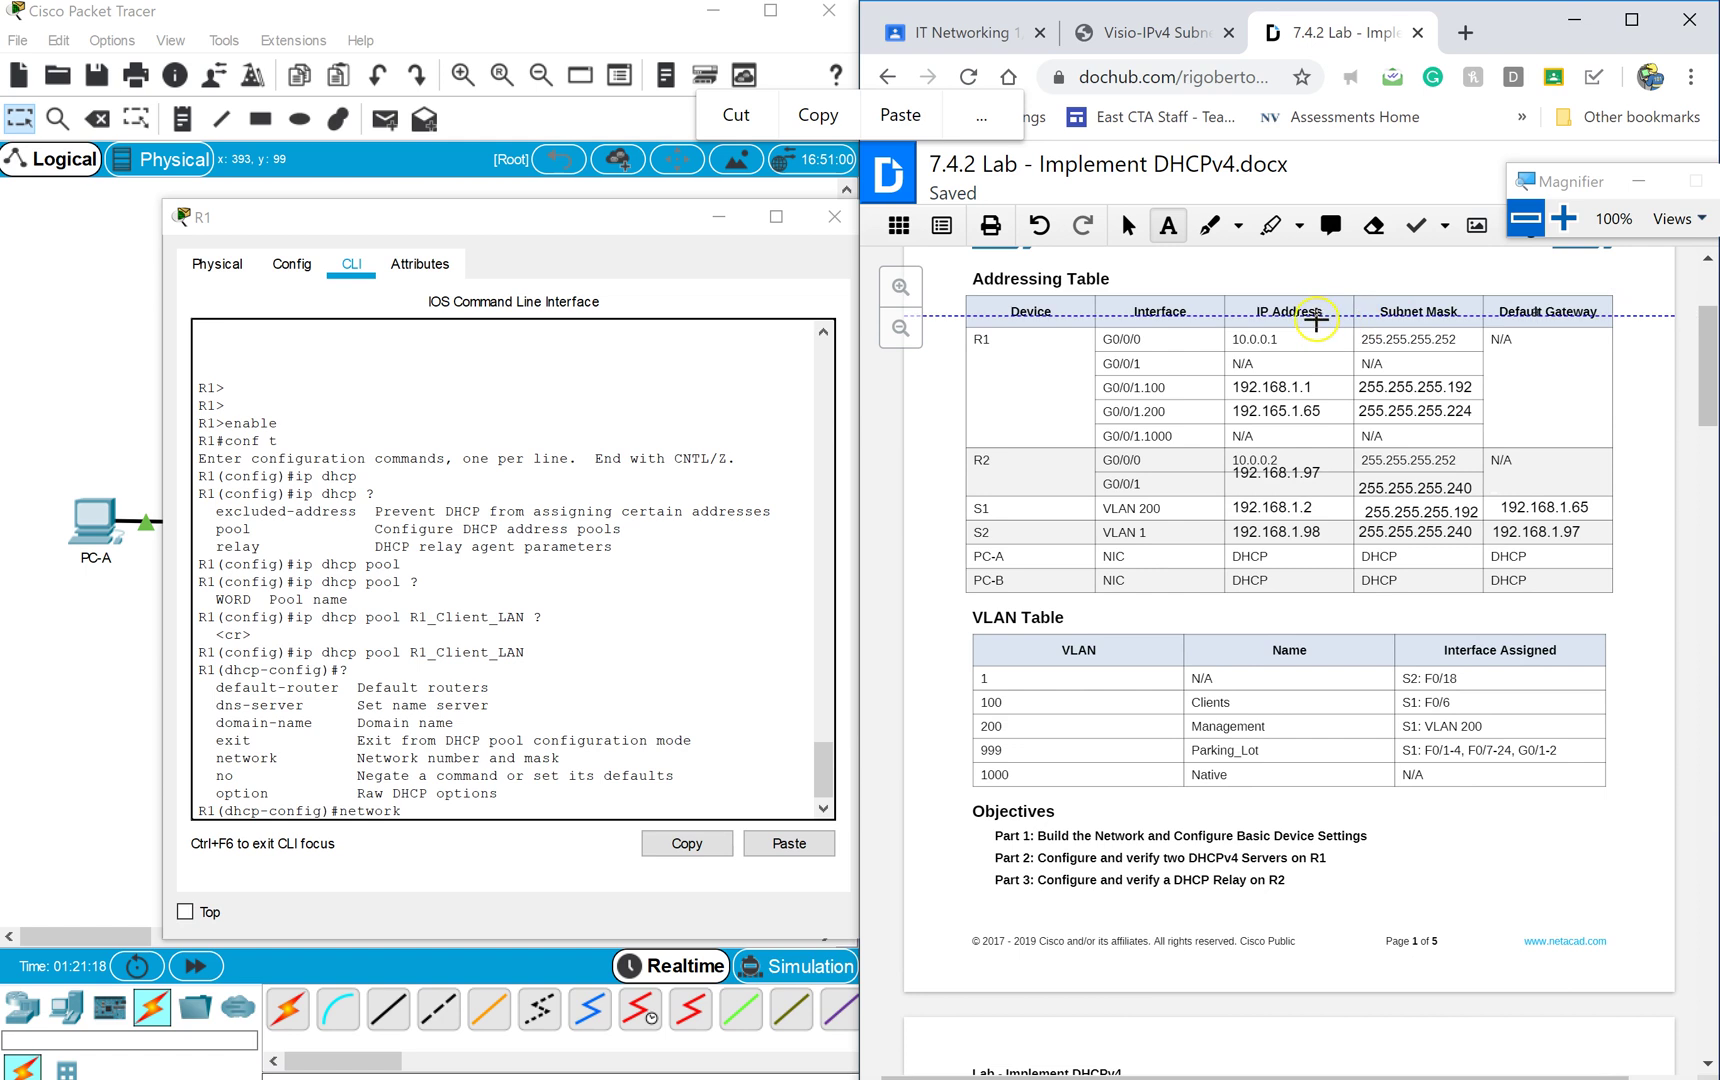
pyautogui.click(1245, 390)
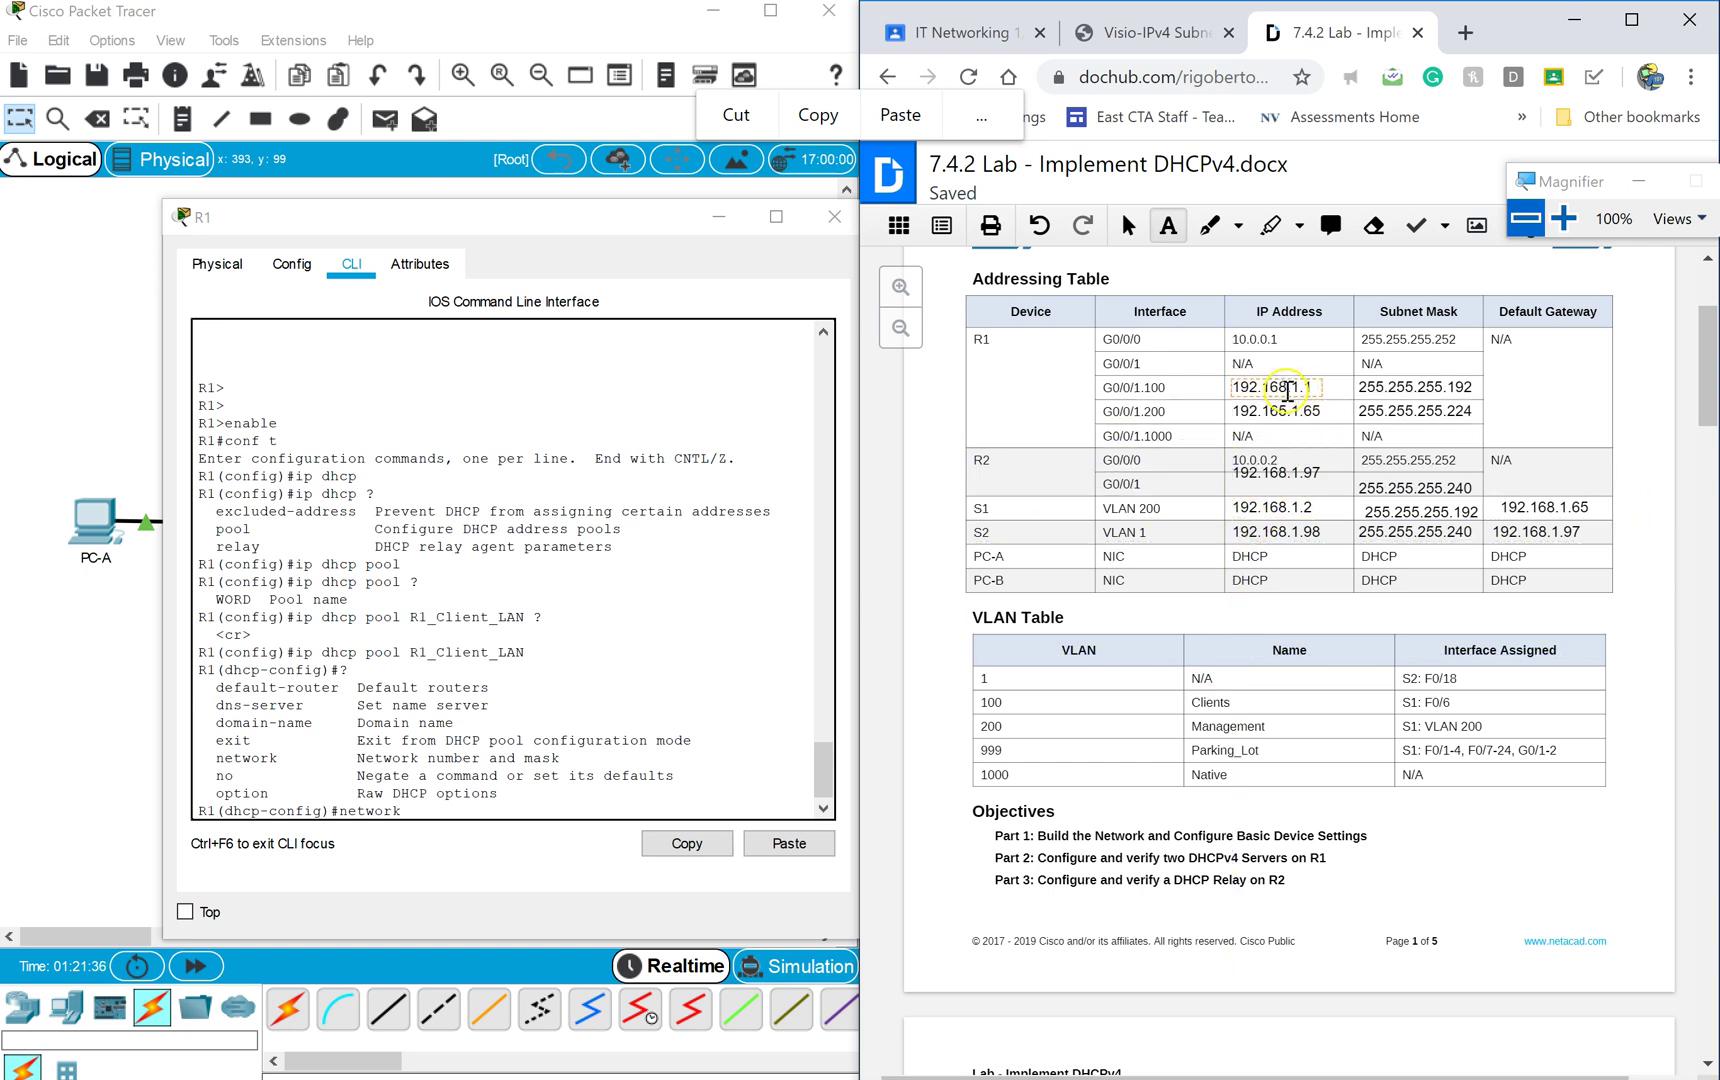
pyautogui.click(441, 808)
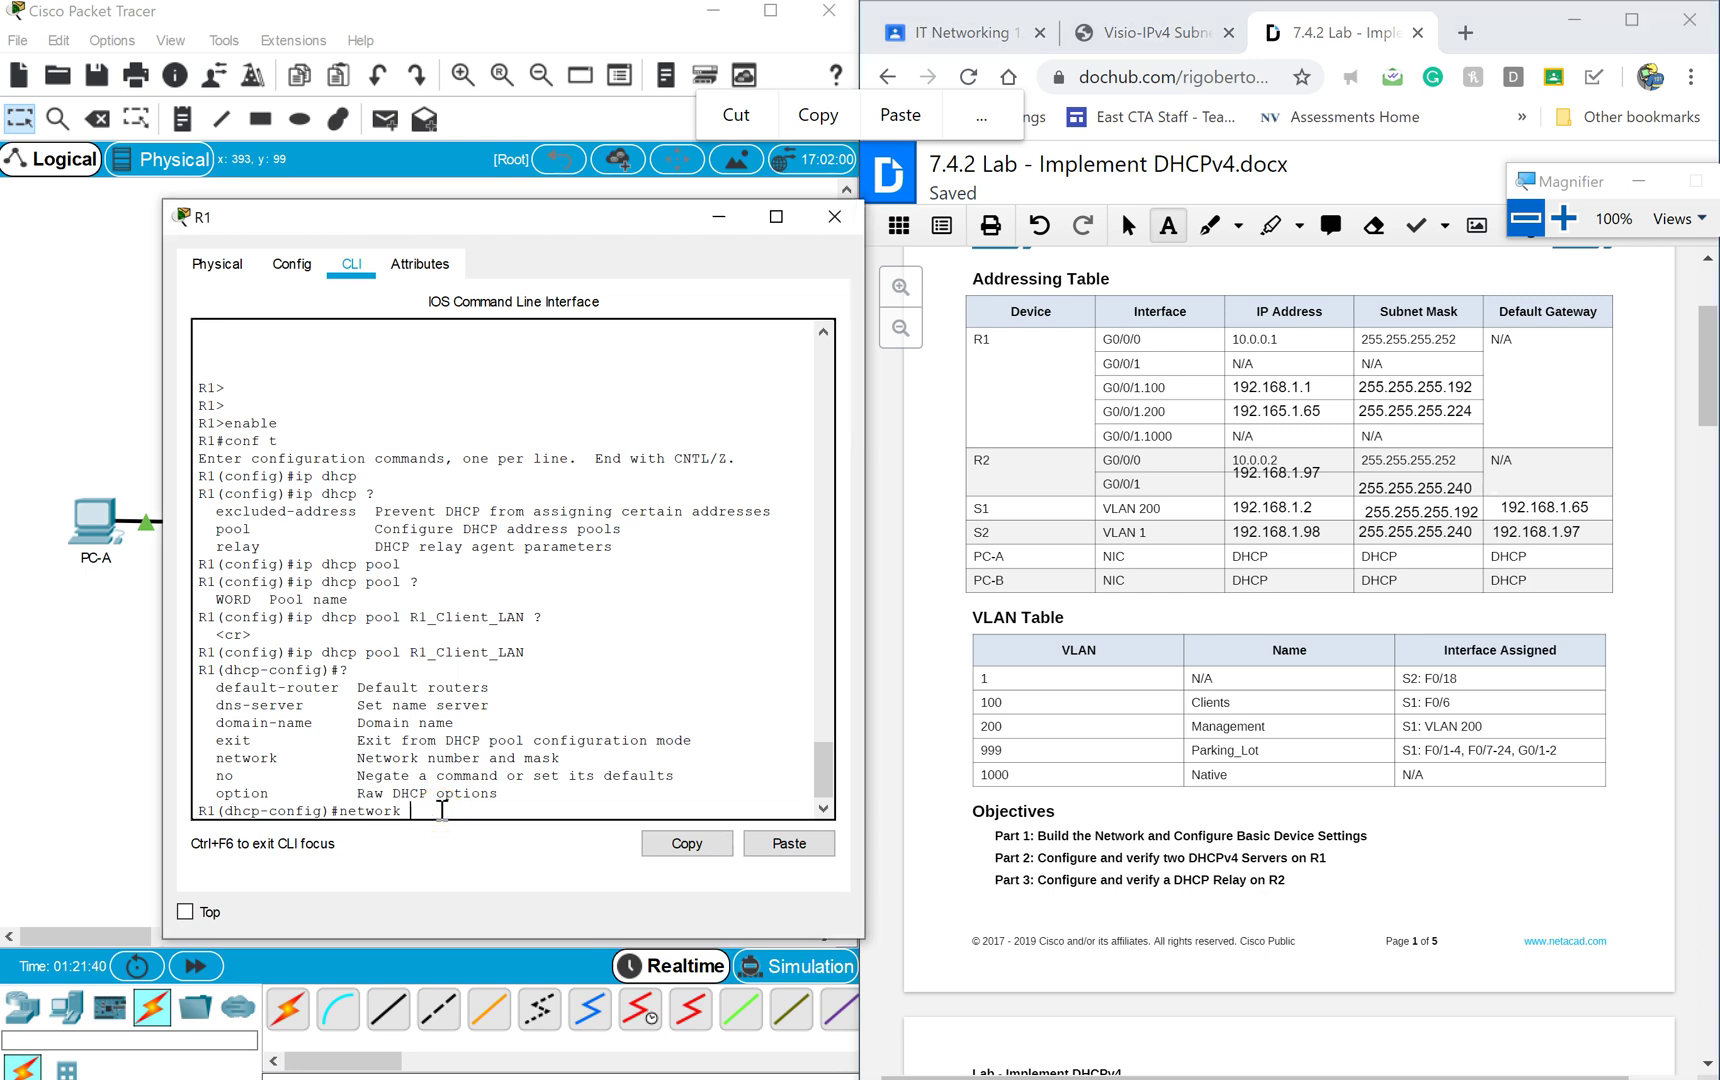
pyautogui.write('192.168.1.0 255.255.255.192')
pyautogui.press('Return')
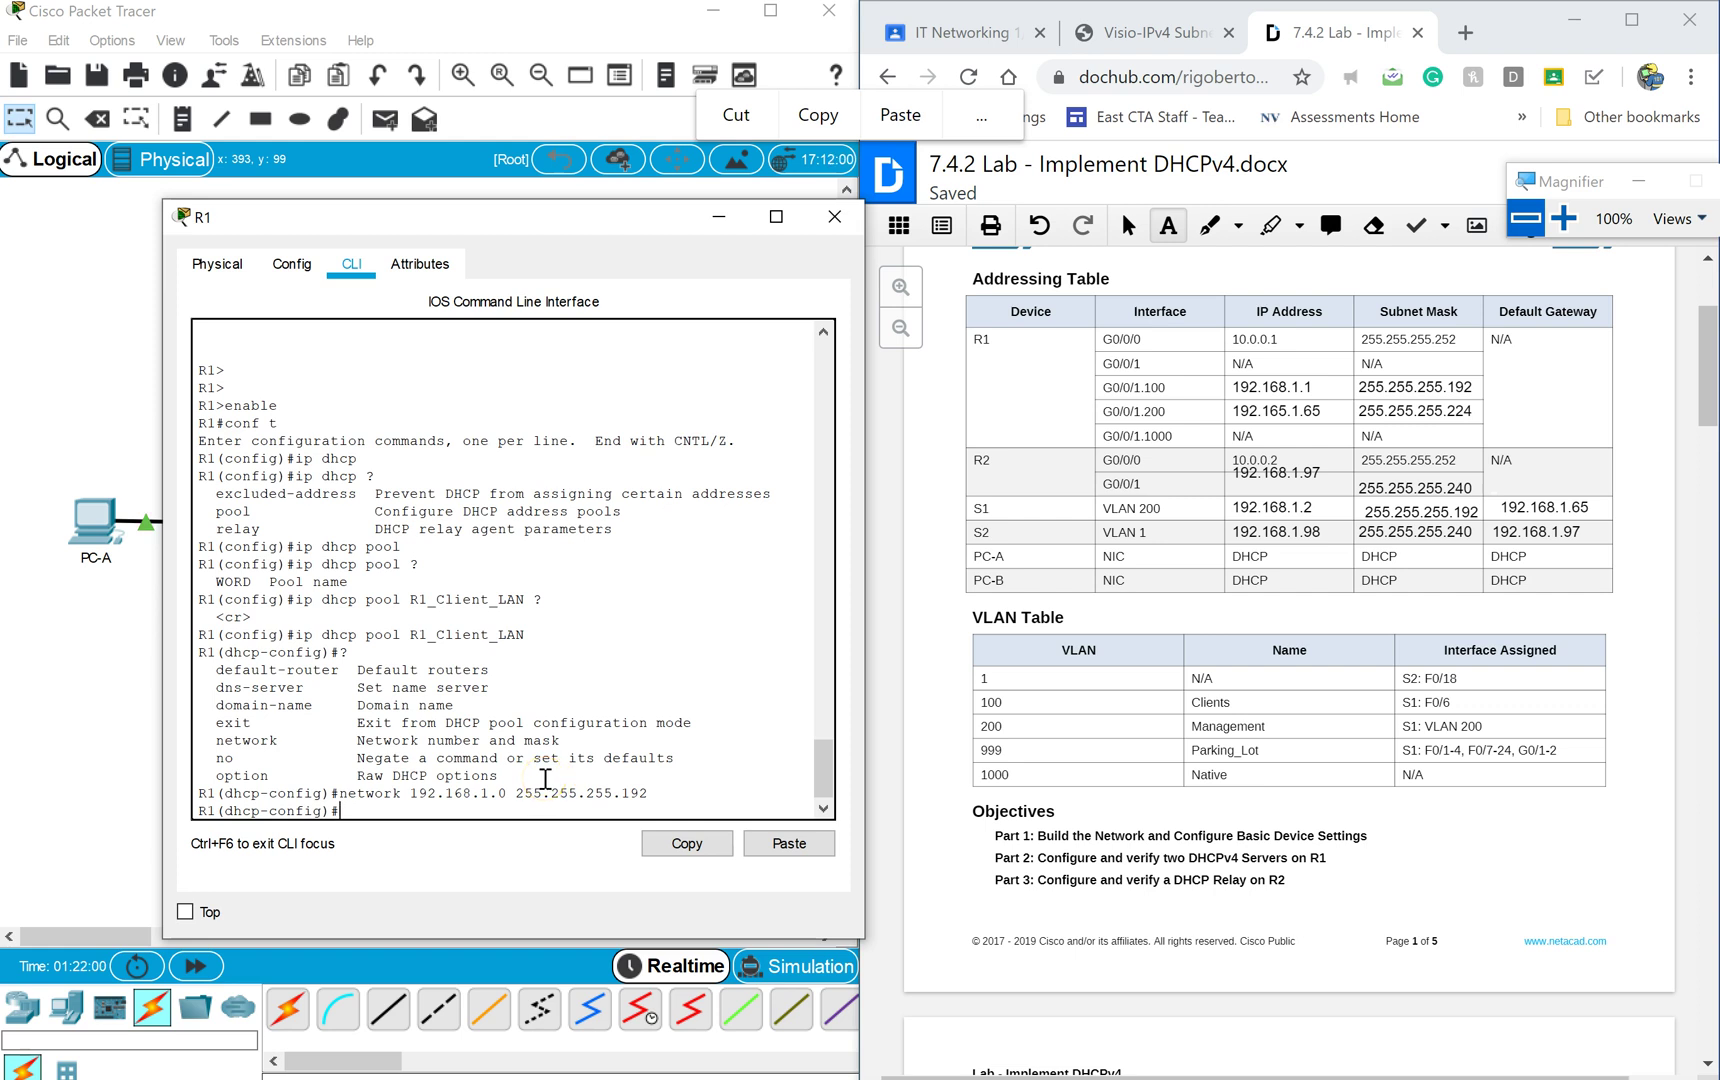
# Exit the pool configuration and remove the DHCP pool R1_Client_LAN from R1.
pyautogui.write('exit')
pyautogui.press('Return')
pyautogui.press('Return')
pyautogui.press('Return')
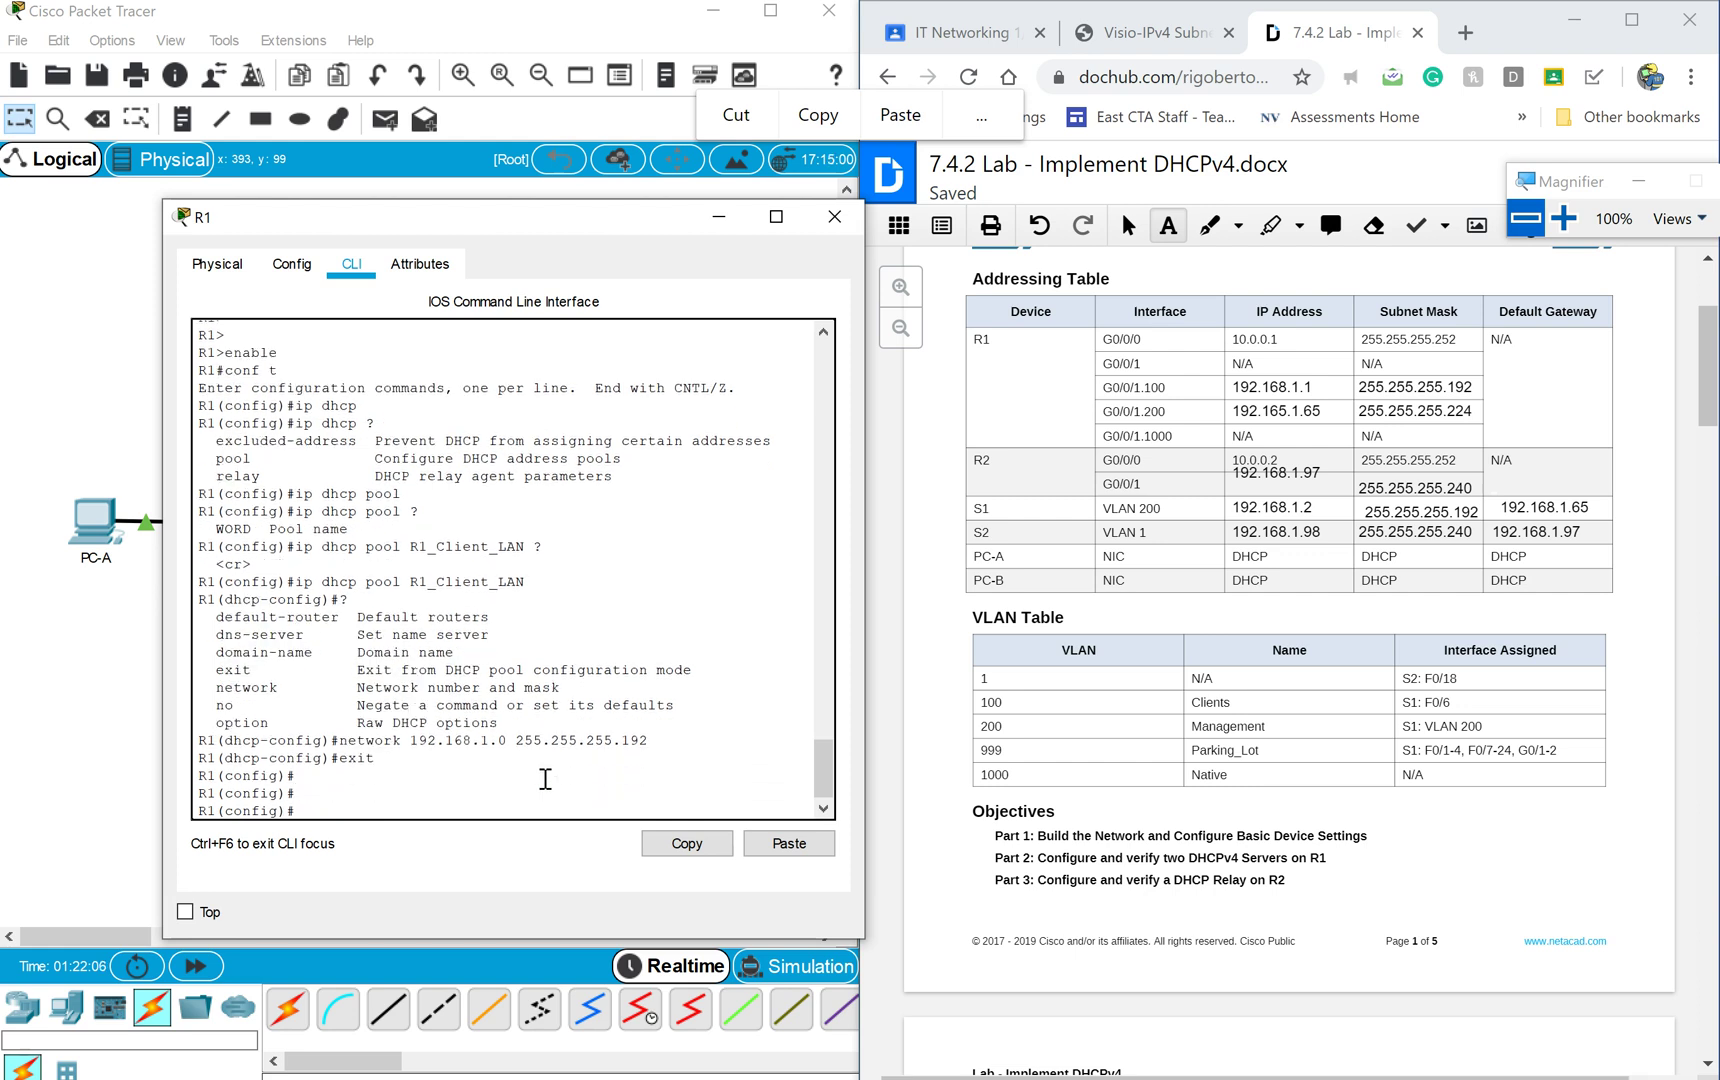
pyautogui.write('ip dhcp pool R1_Client_LAN')
pyautogui.press('Left')
pyautogui.press('Left')
pyautogui.press('Left')
pyautogui.press('Left')
pyautogui.press('Left')
pyautogui.press('Left')
pyautogui.press('Left')
pyautogui.press('Left')
pyautogui.press('Left')
pyautogui.press('Left')
pyautogui.press('Left')
pyautogui.press('Left')
pyautogui.press('Left')
pyautogui.press('Left')
pyautogui.press('Left')
pyautogui.press('Left')
pyautogui.press('Left')
pyautogui.press('Left')
pyautogui.press('Left')
pyautogui.press('Left')
pyautogui.write('no')
pyautogui.press('Return')
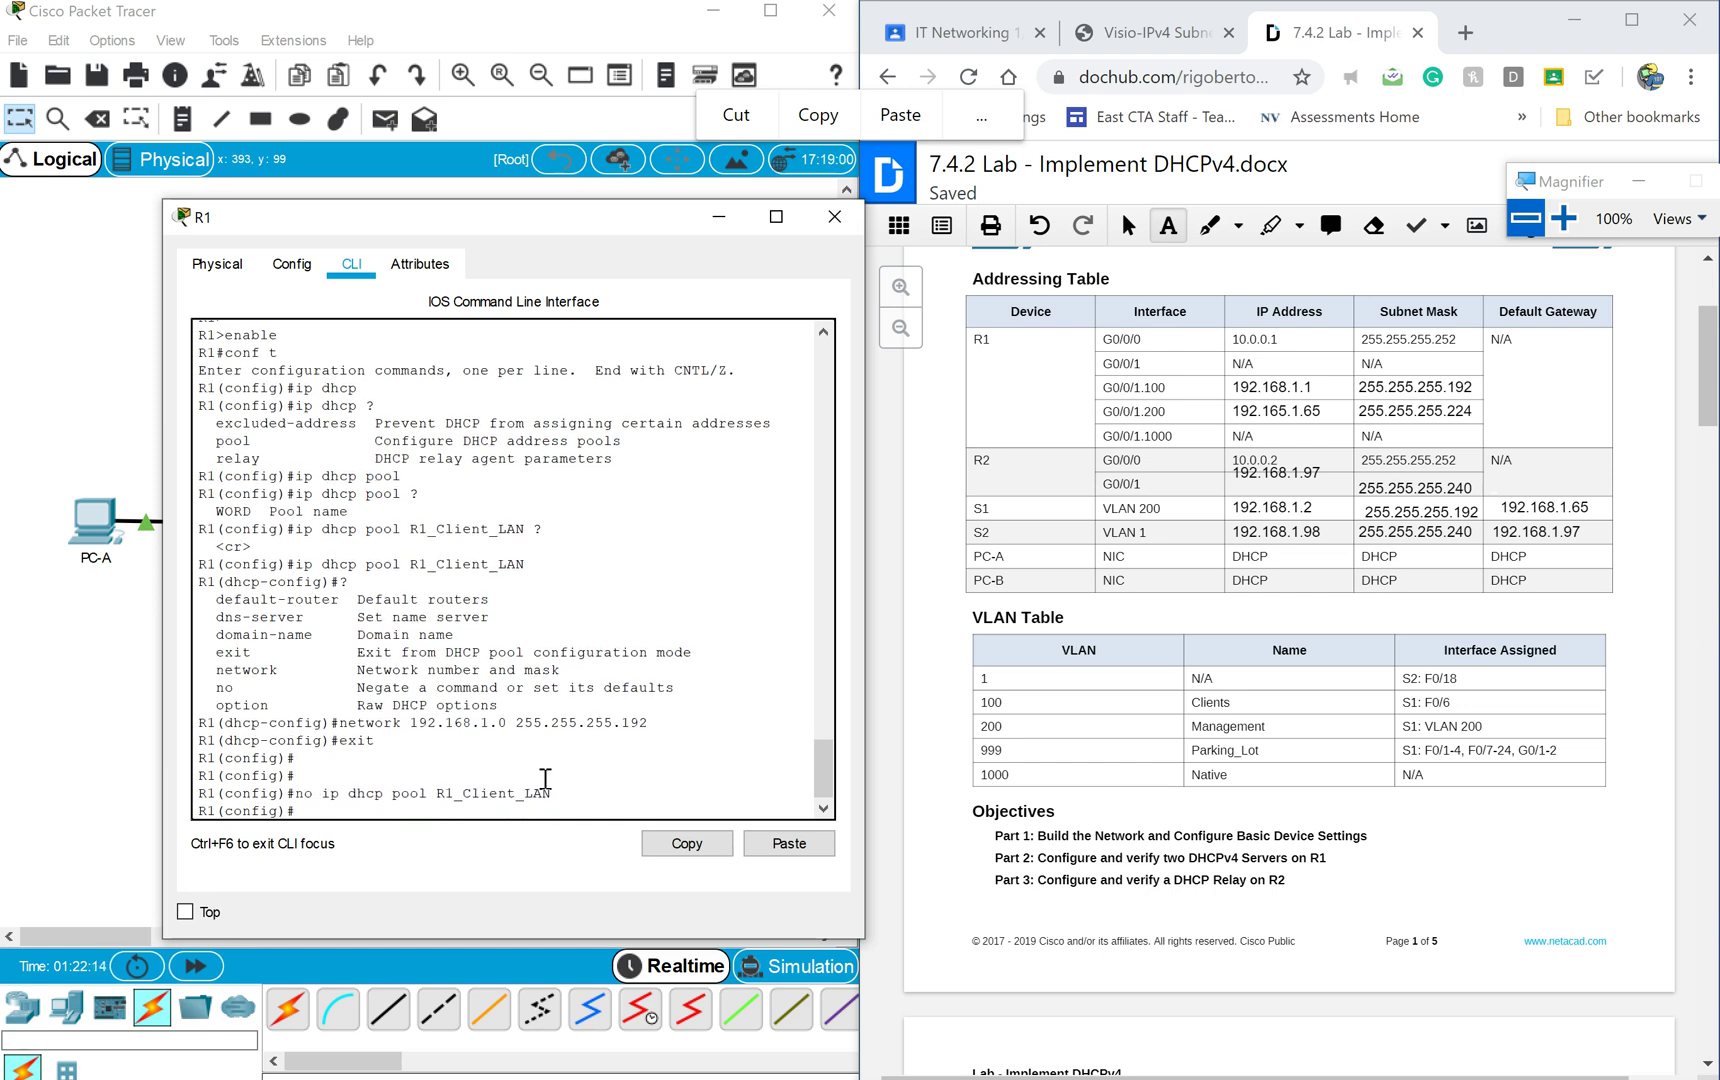
# Exclude the addresses 192.168.1.1 through 192.168.1.5 from DHCP on R1, using the command help to check the range syntax.
pyautogui.write('ip dhcp e')
pyautogui.press('Tab')
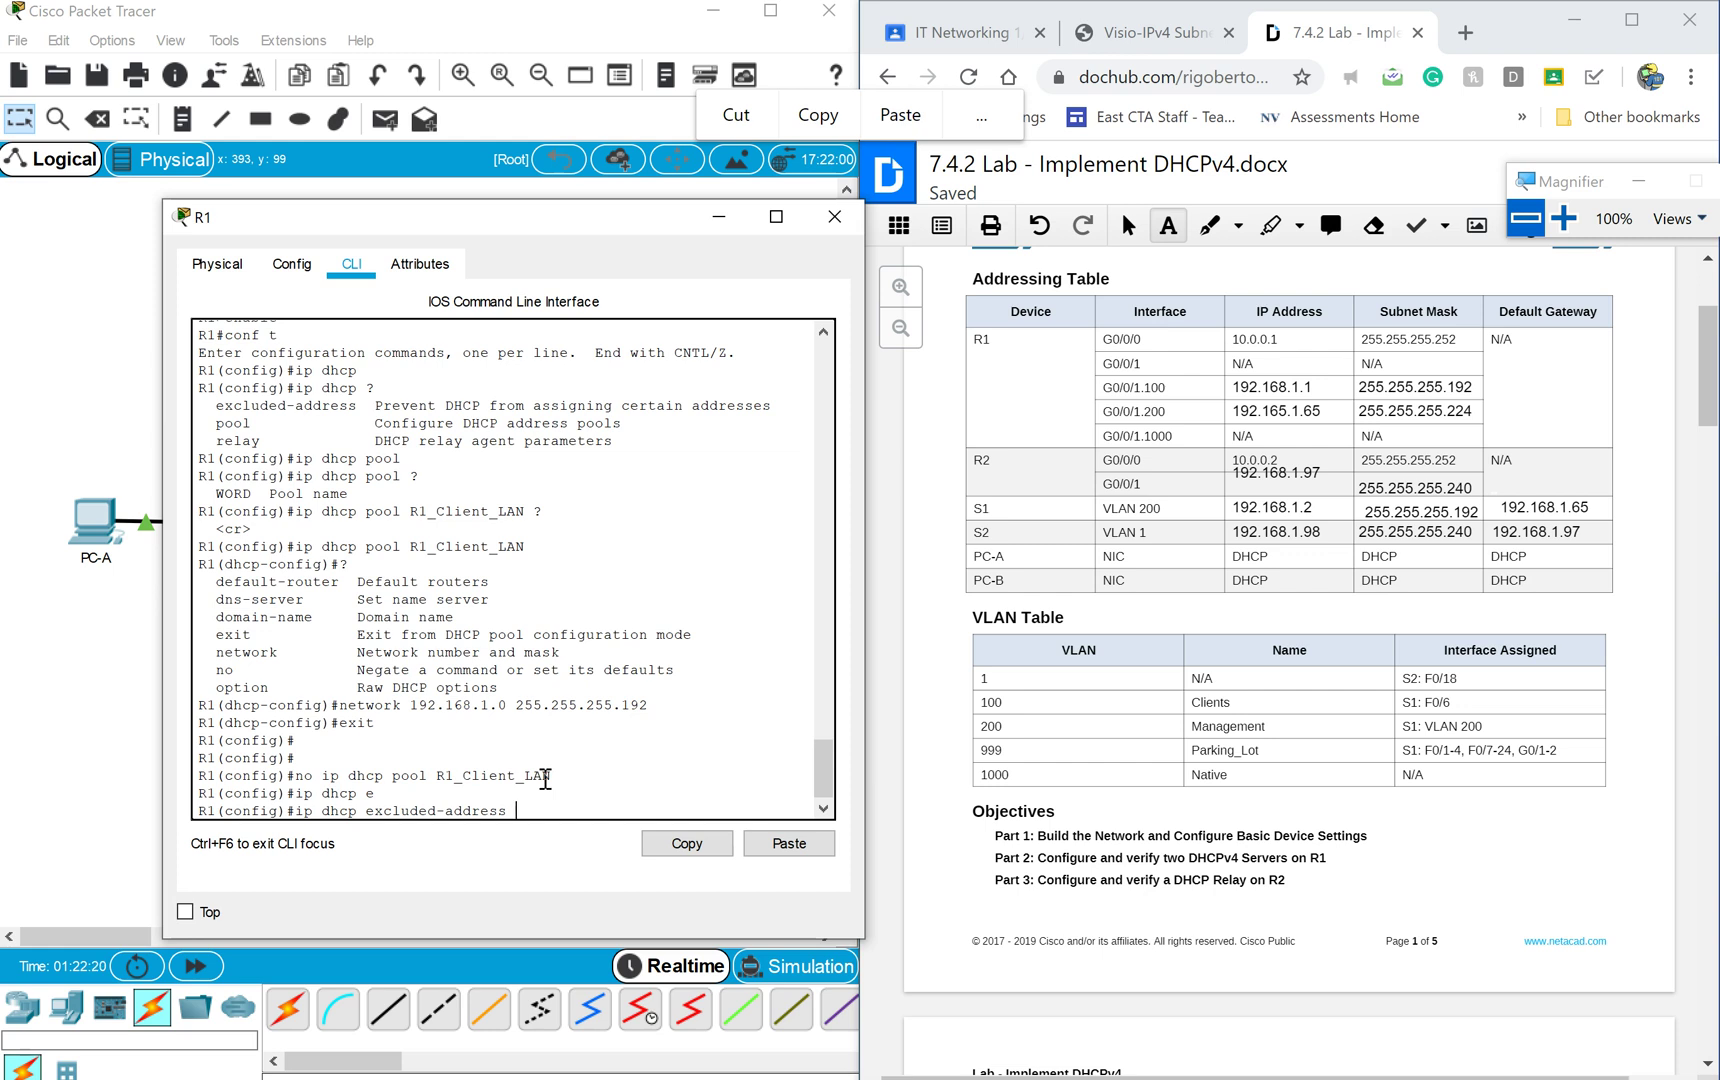
pyautogui.write('?')
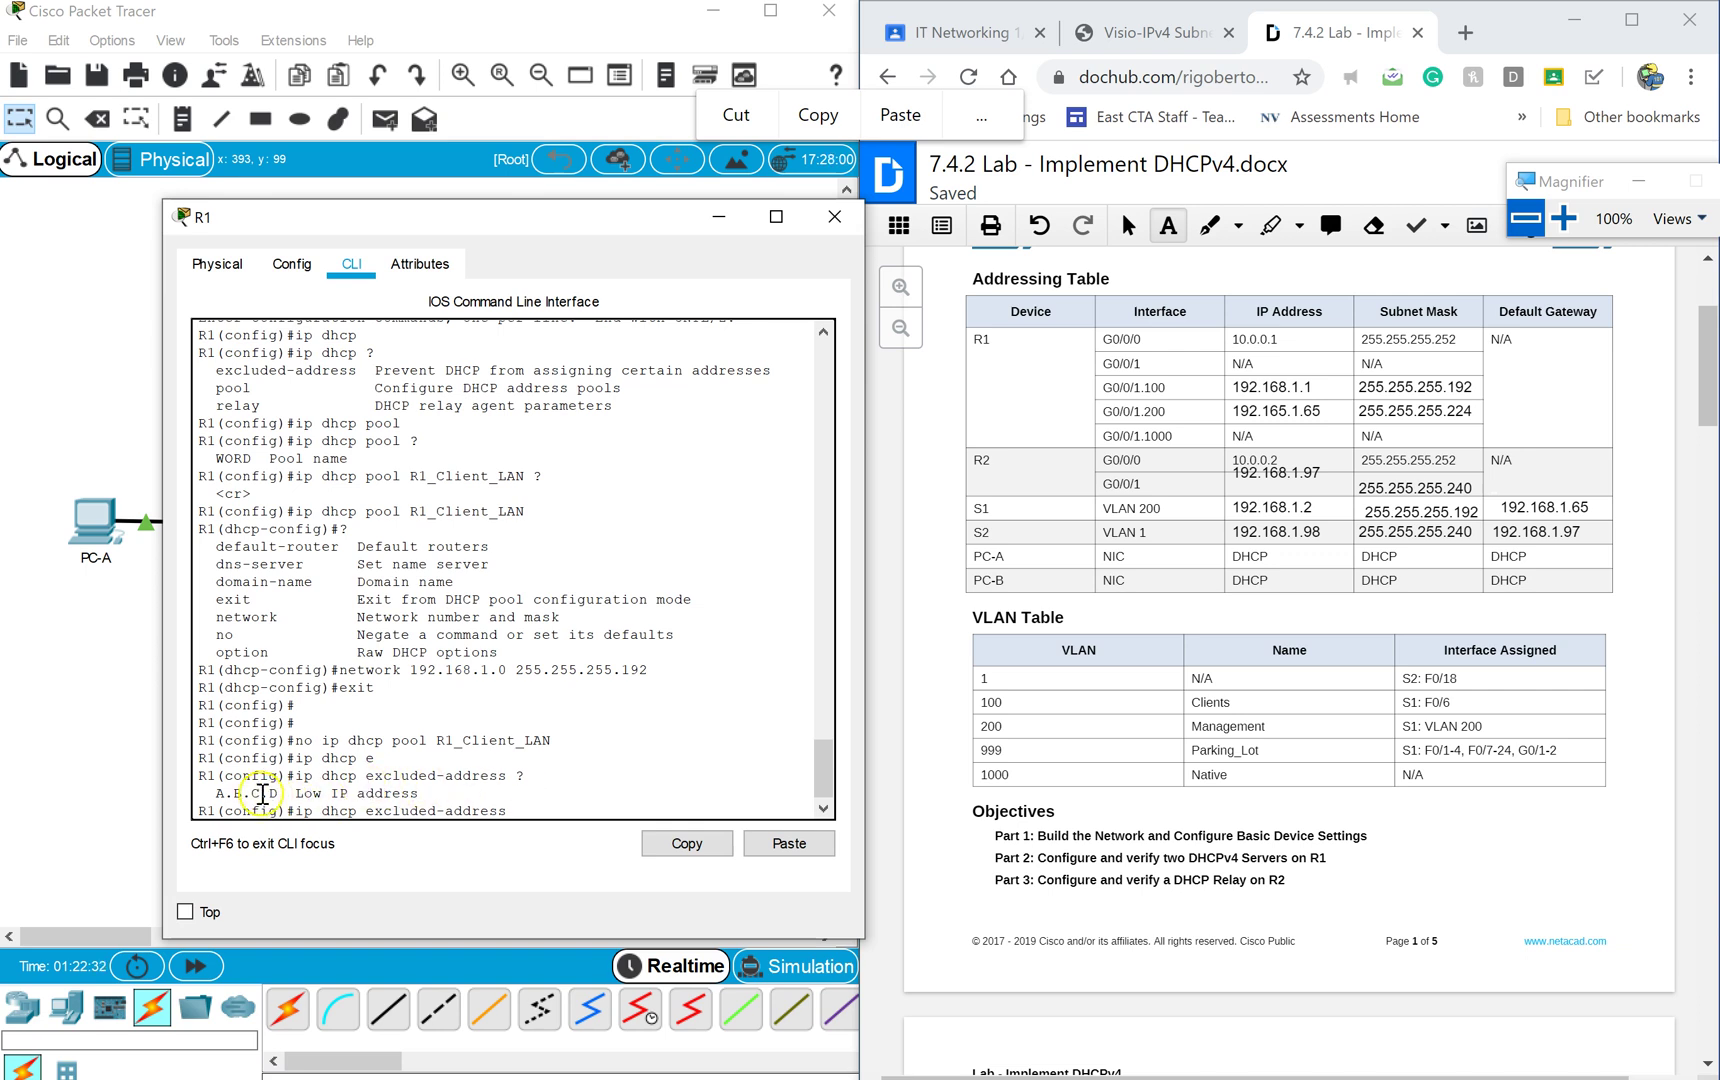
pyautogui.write('192.168.1.1 ?')
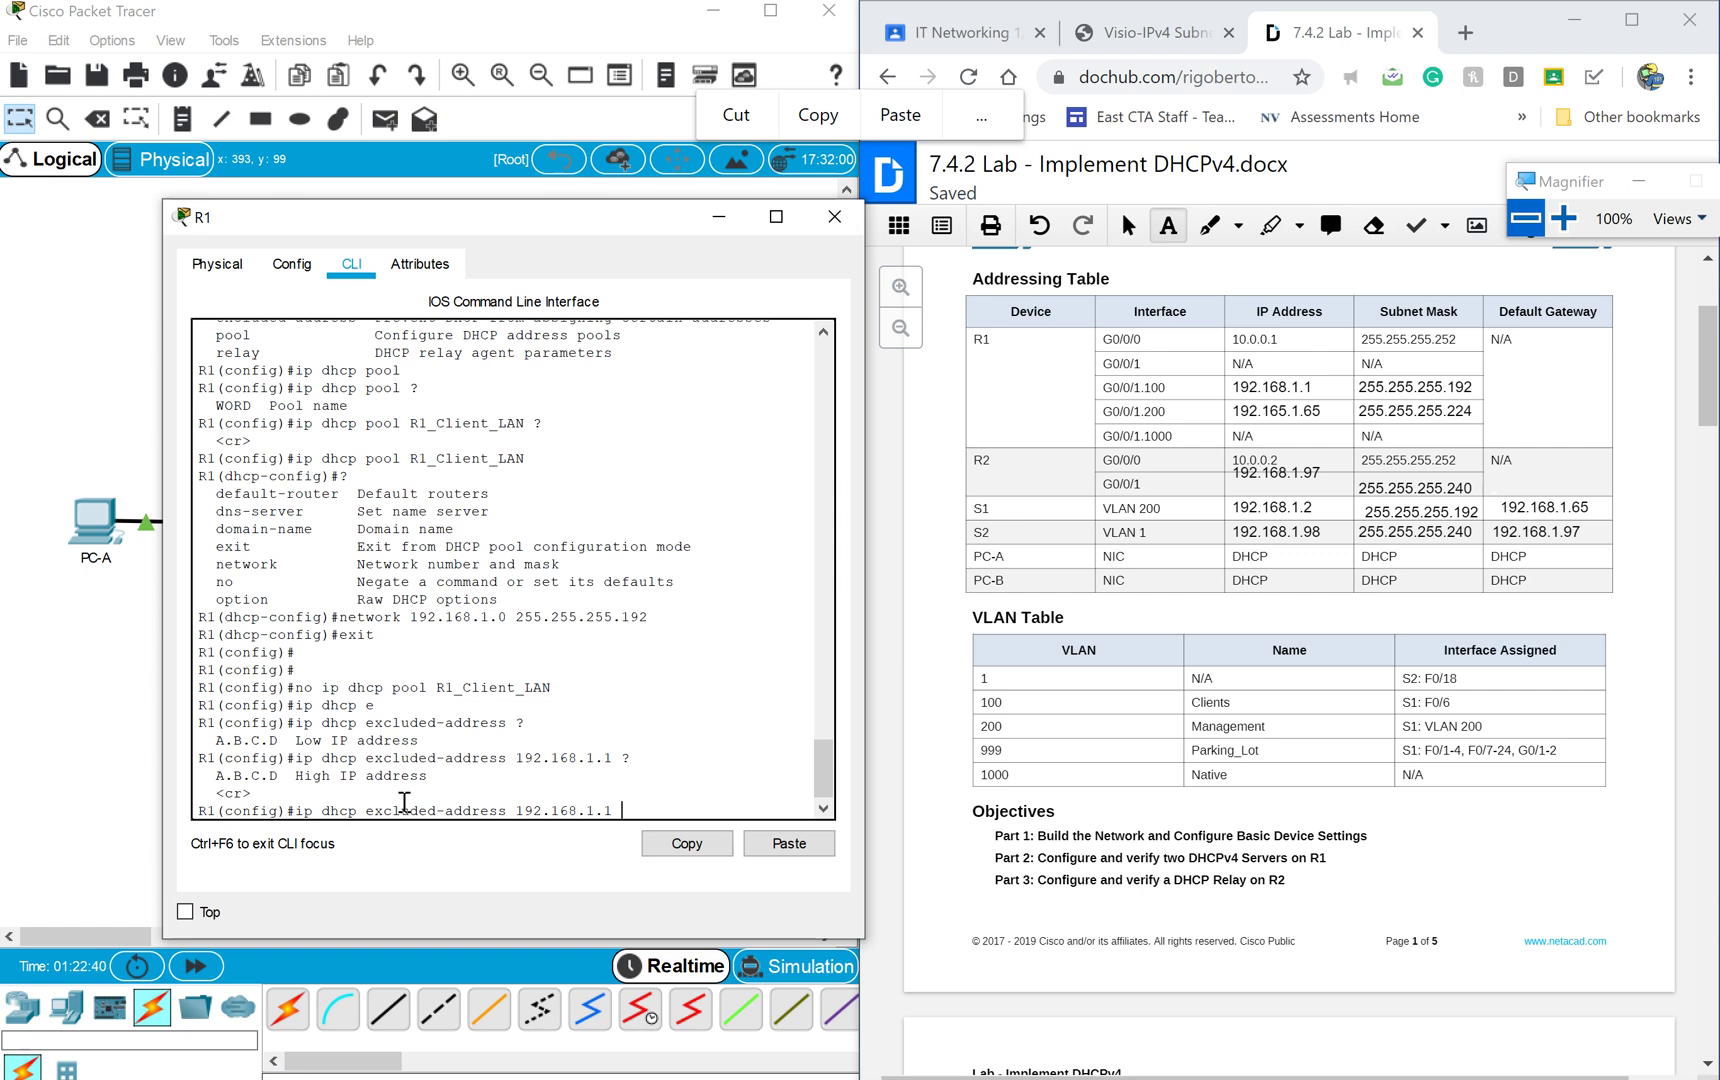
pyautogui.write('192.168.1.5 ?')
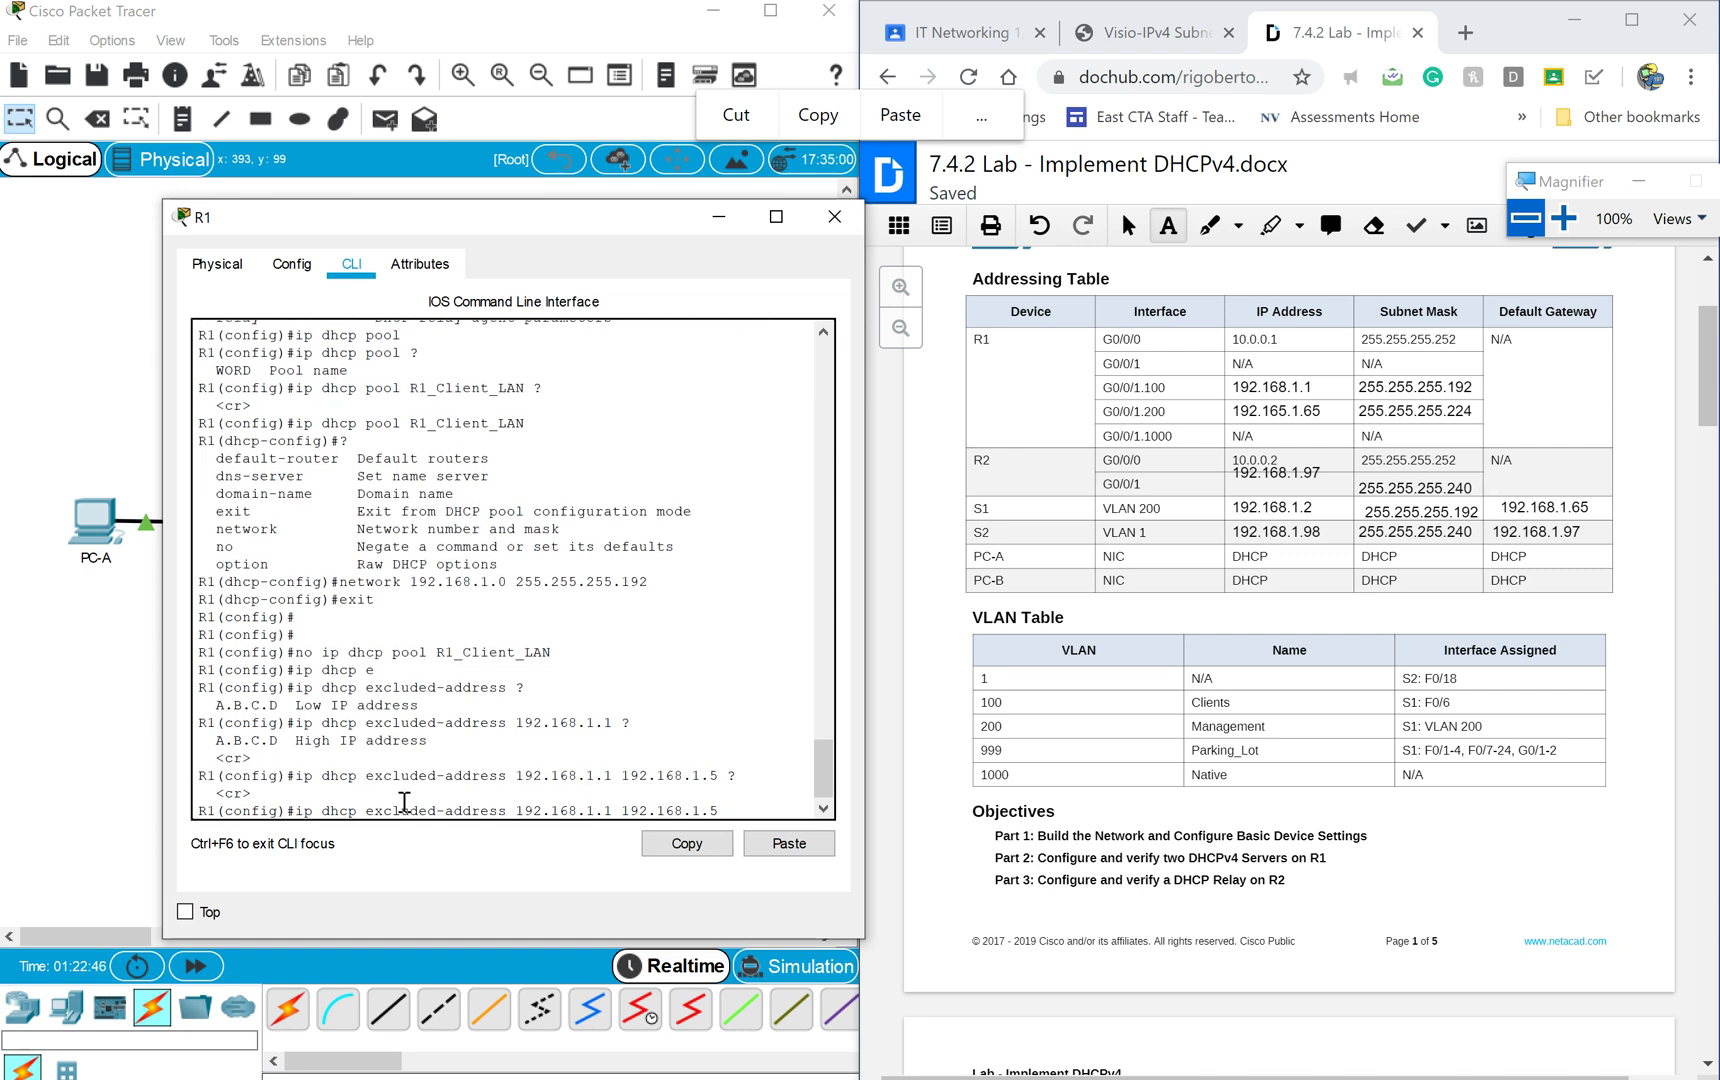
pyautogui.press('Return')
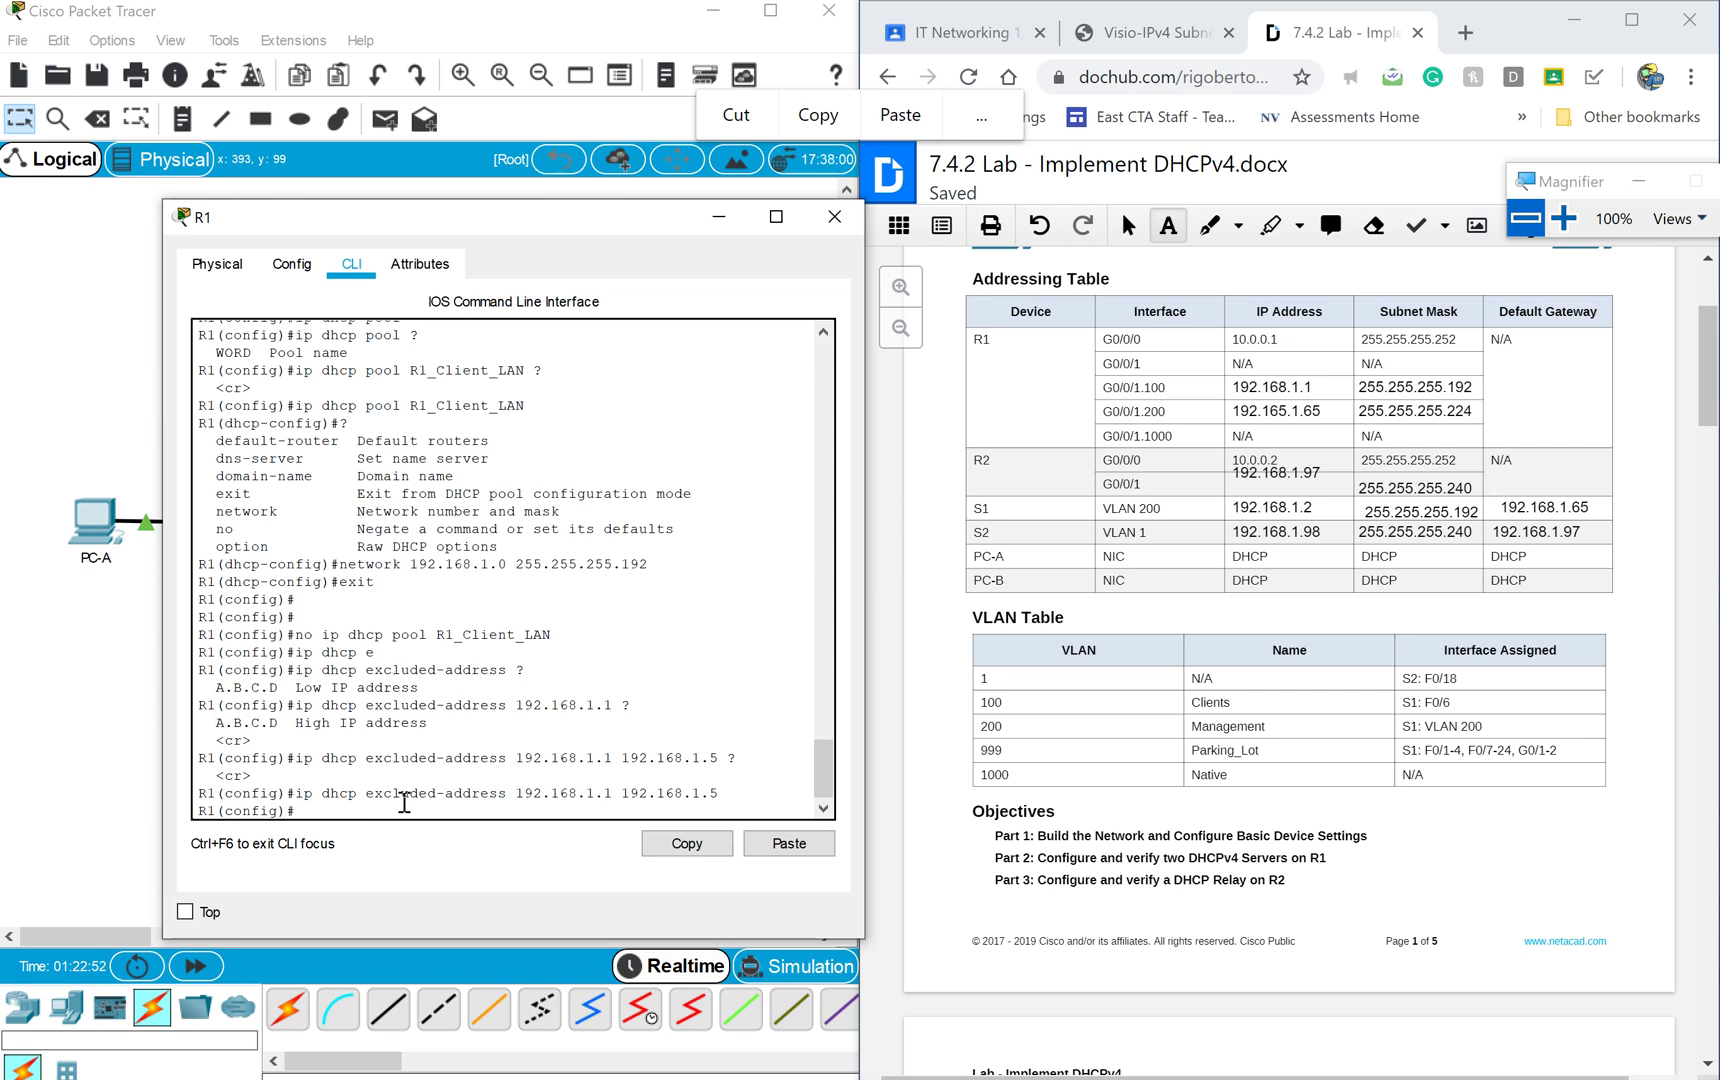
# Create the DHCP pool R1_Client_LAN again and assign it the network 192.168.1.0 with mask 255.255.255.192.
pyautogui.write('ip dhcp pool R1_Client_LAN')
pyautogui.press('Return')
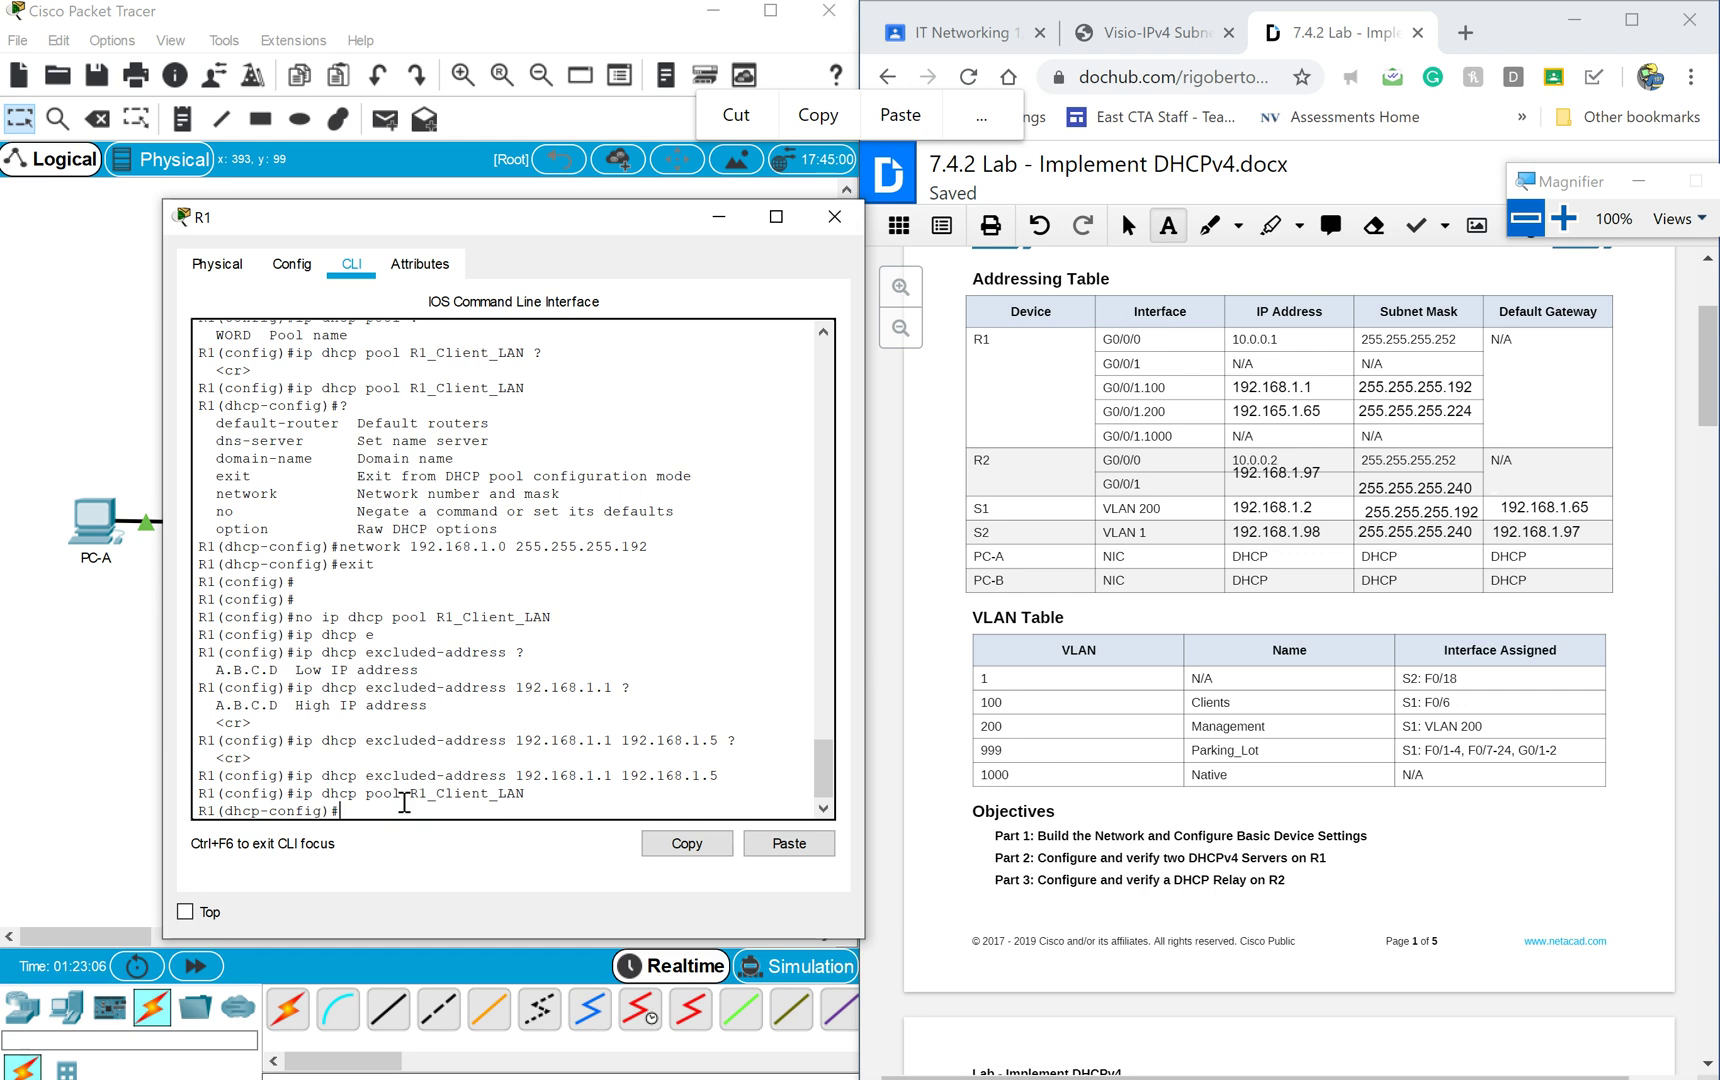
pyautogui.write('network')
pyautogui.write(' 192.168')
pyautogui.write('.1.0 e')
pyautogui.write('255')
pyautogui.write('.255.')
pyautogui.write('255')
pyautogui.write('.2')
pyautogui.write('92')
pyautogui.press('Return')
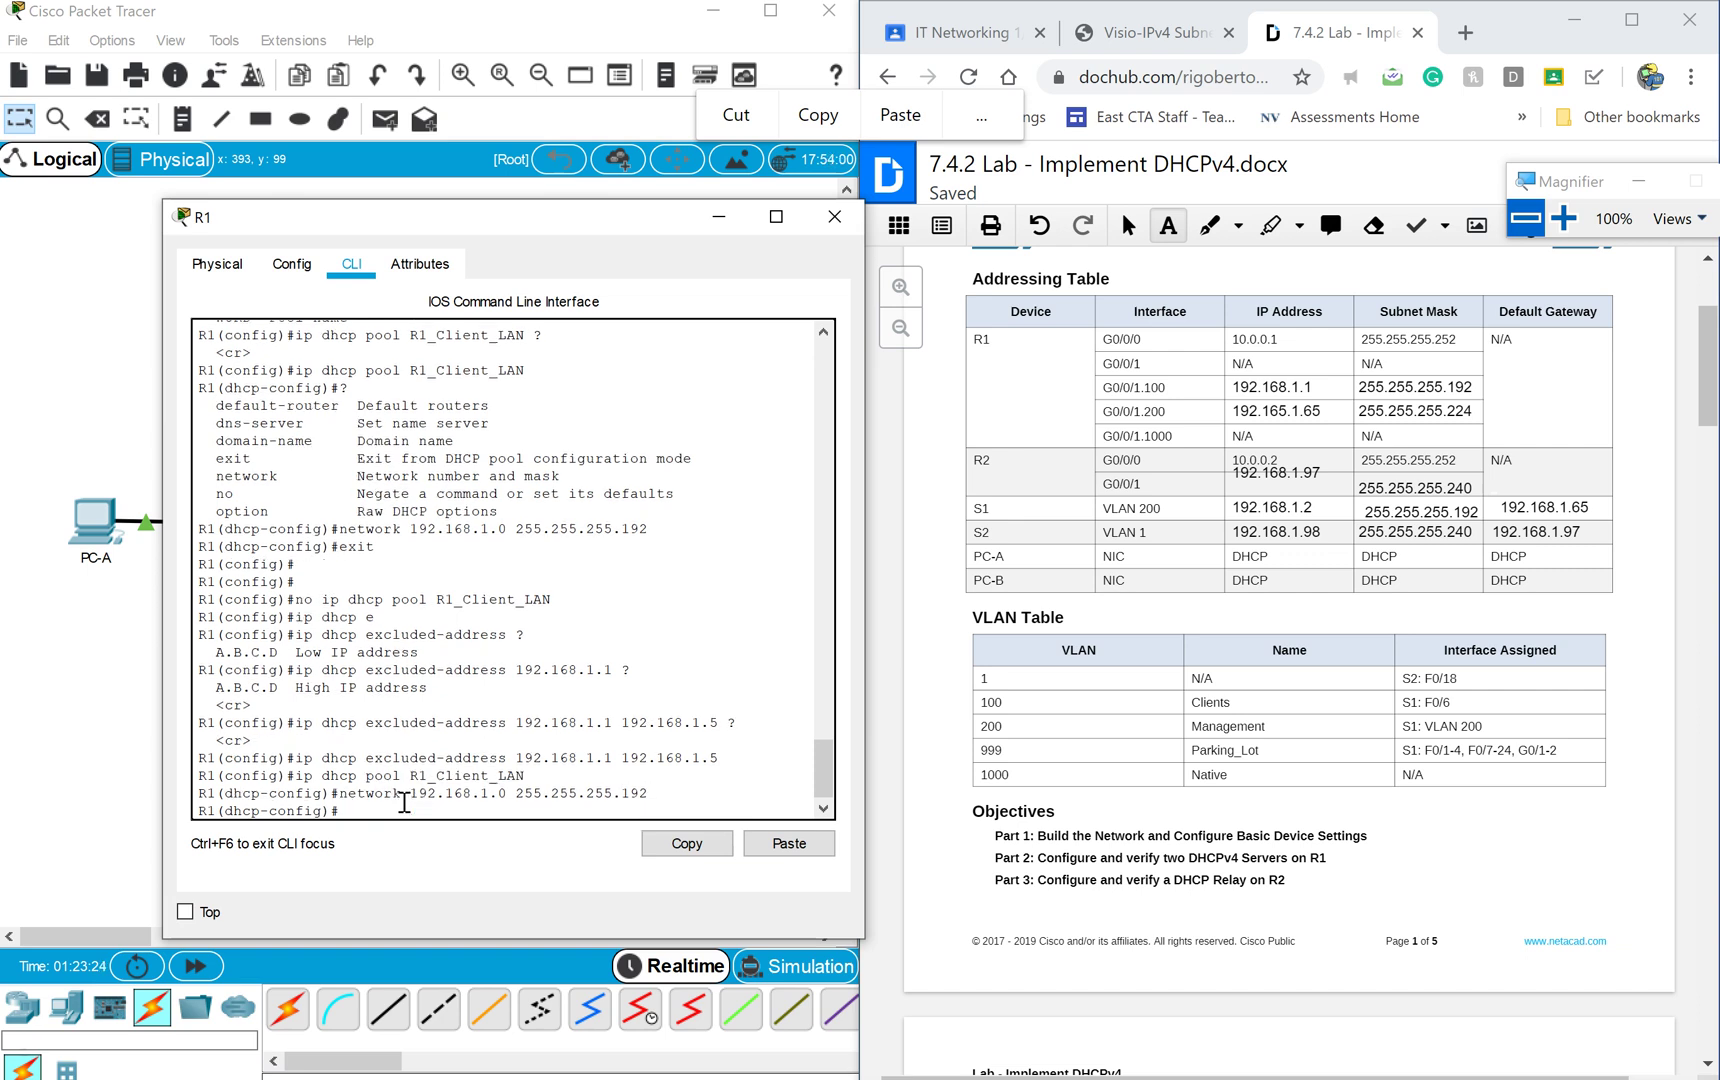
# Set the default router of the R1_Client_LAN pool to 192.168.1.1.
pyautogui.write('de')
pyautogui.press('Tab')
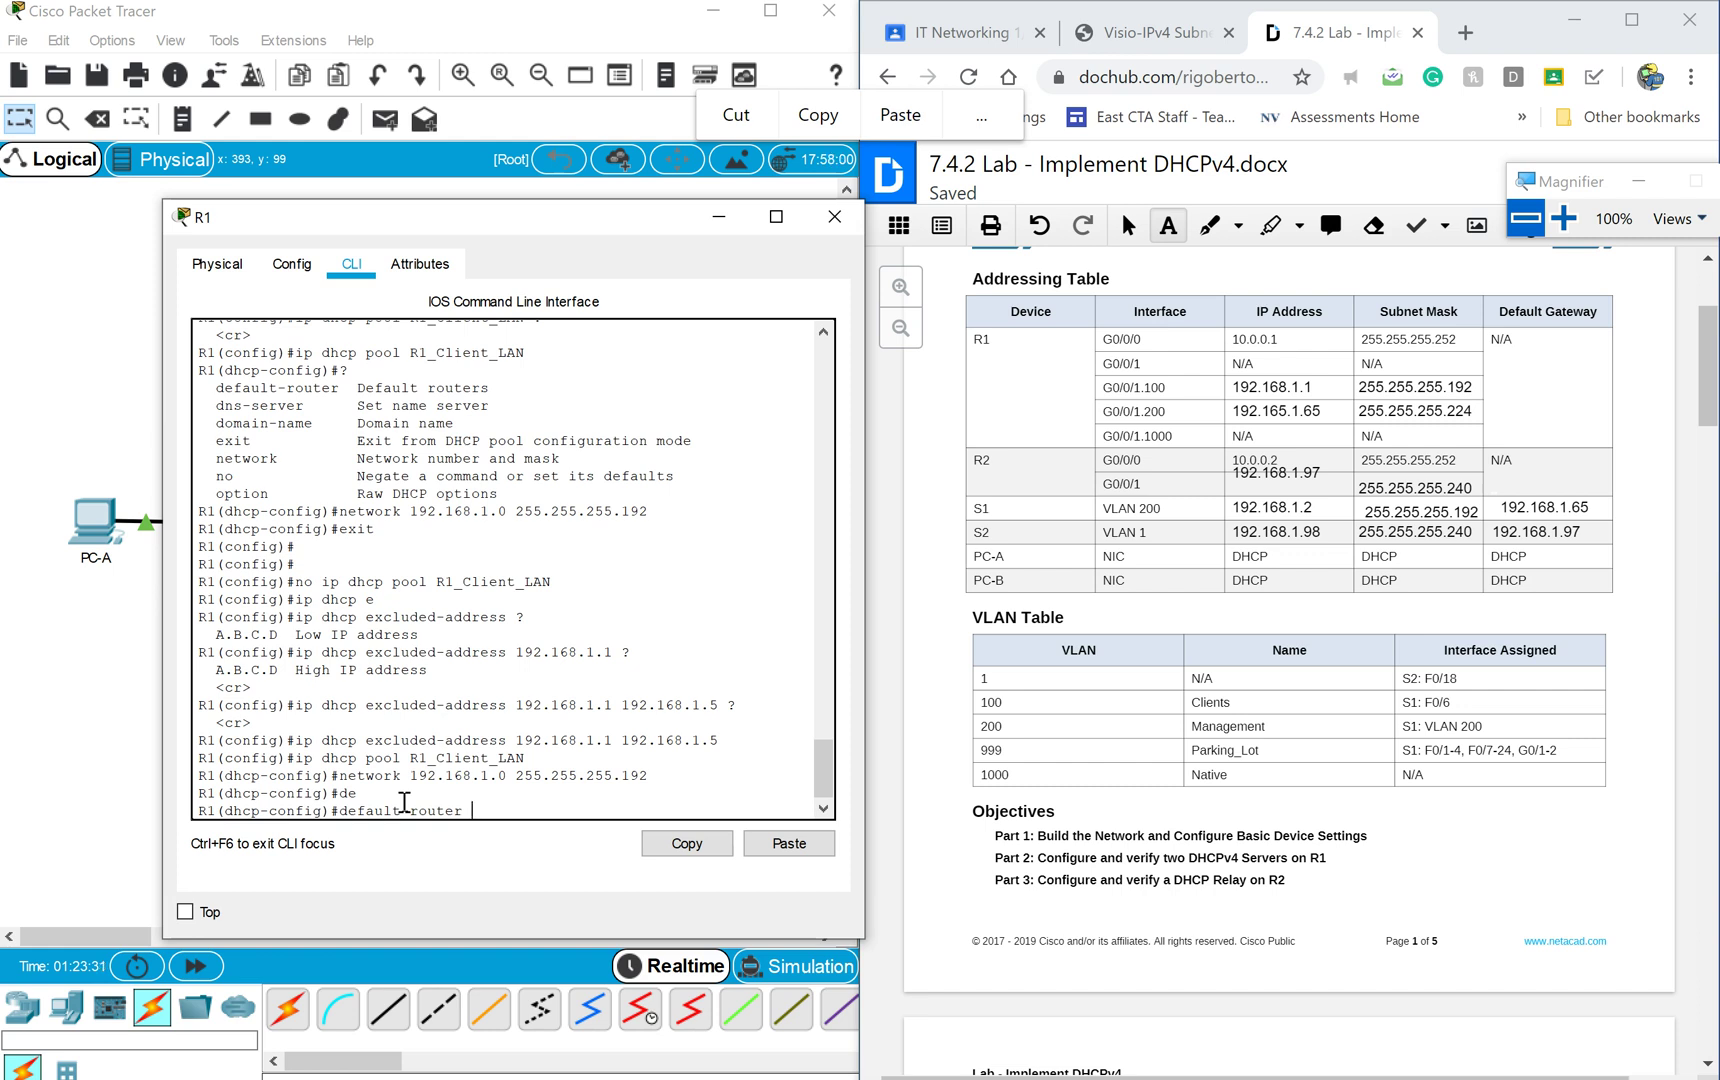
pyautogui.write('192.168.1.1')
pyautogui.press('Return')
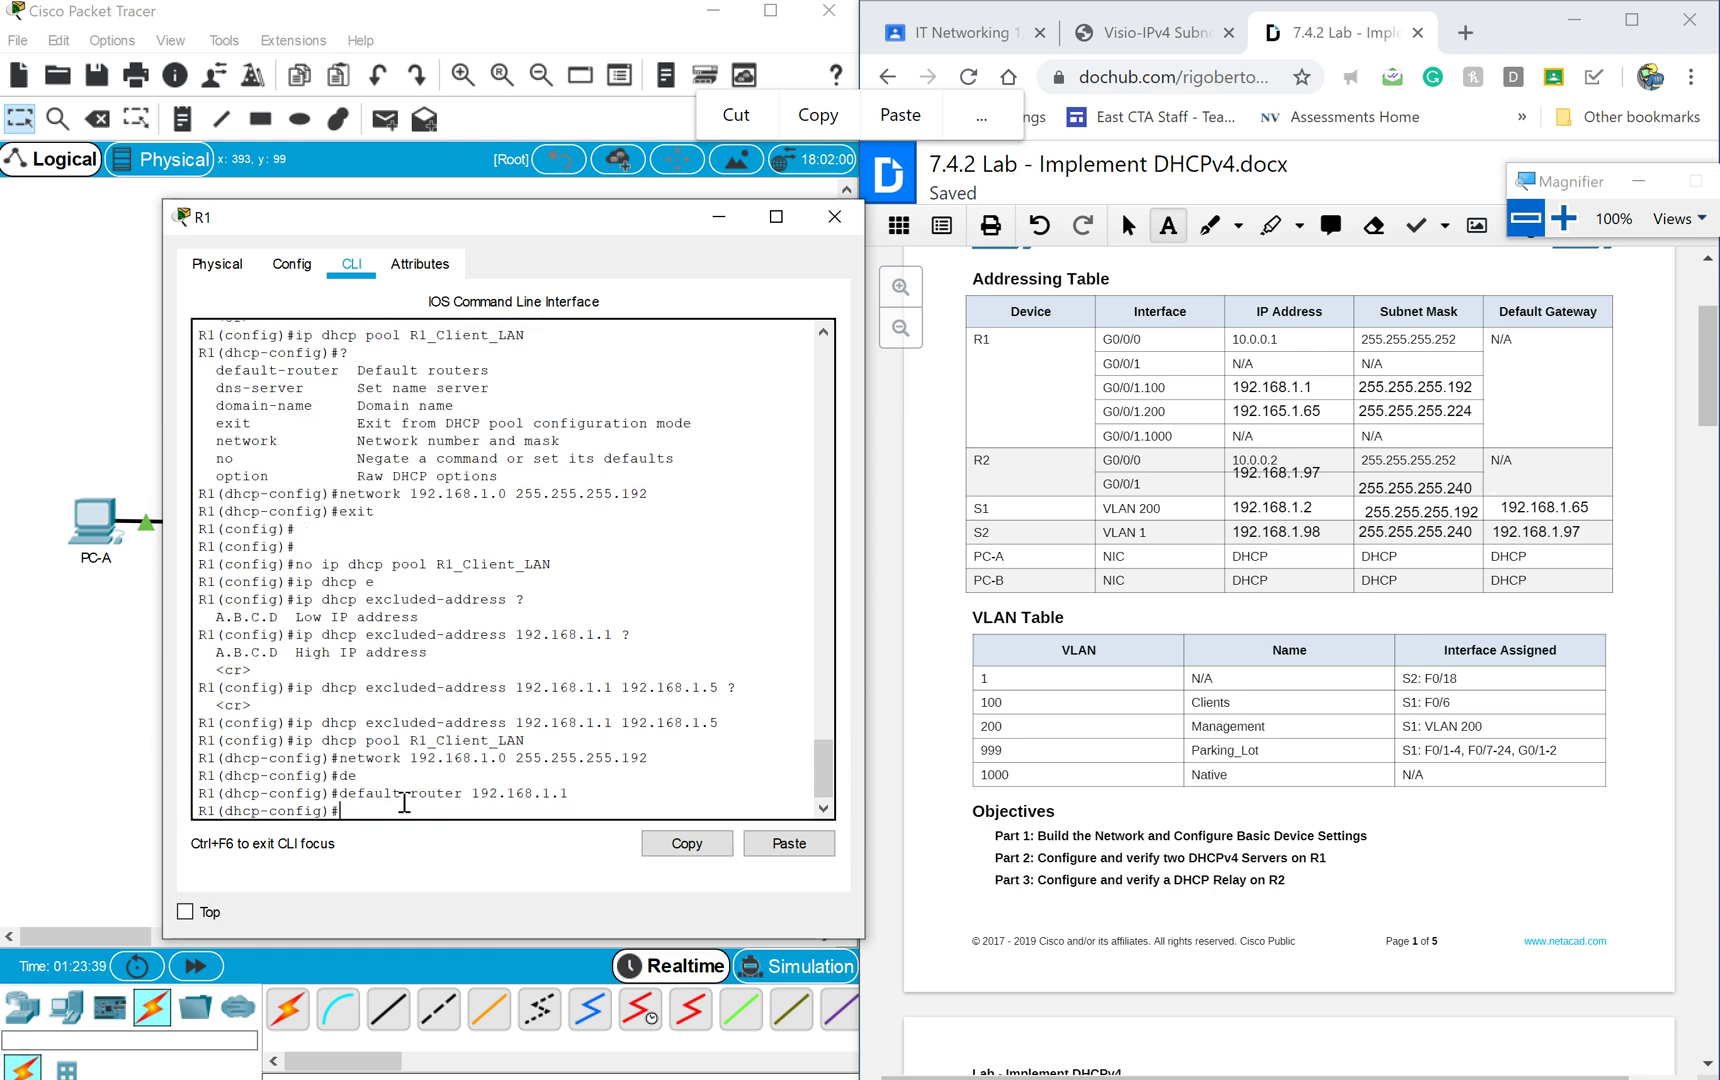
# Set the pool's domain name to ccna-lab.com, checking the name against Part 2, Step 1 of the lab document.
pyautogui.write('domain')
pyautogui.press('Tab')
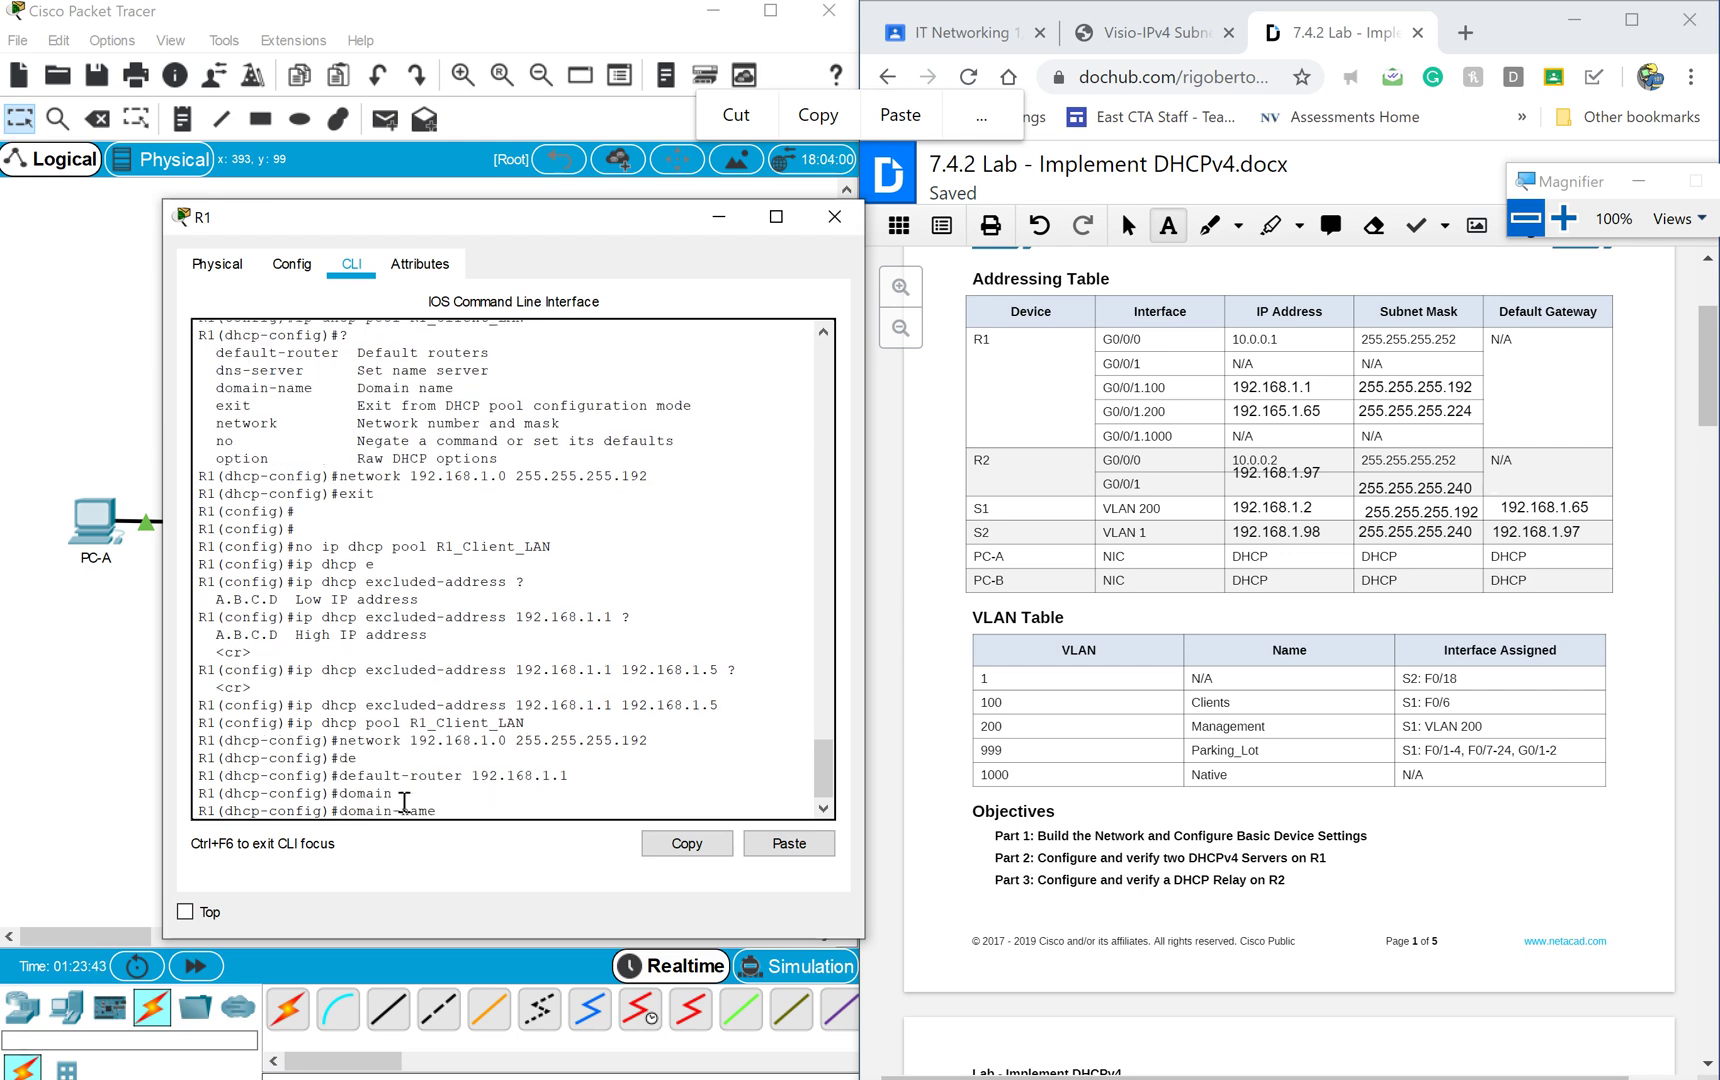
pyautogui.write('ccna-lab.com')
pyautogui.moveTo(1709, 404); pyautogui.dragTo(1704, 566)
pyautogui.click(1711, 608)
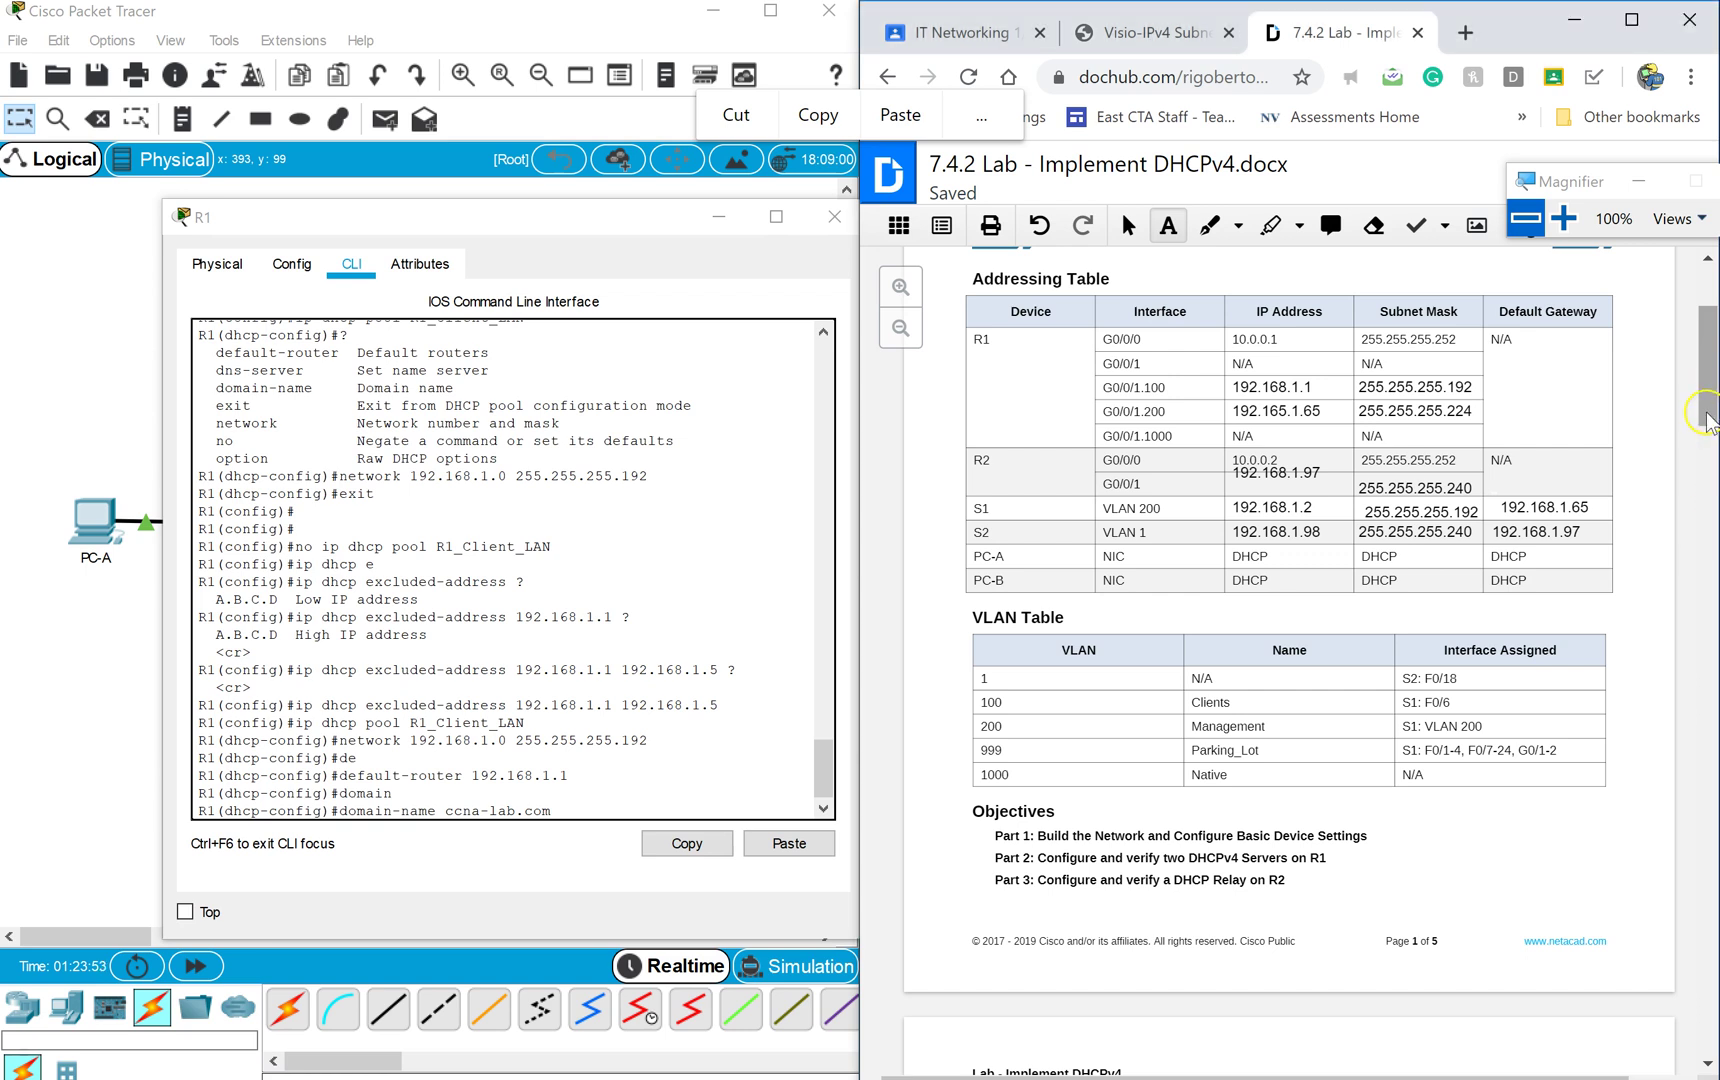
pyautogui.moveTo(1708, 415); pyautogui.dragTo(1706, 688)
pyautogui.scroll(-1, 1436, 781)
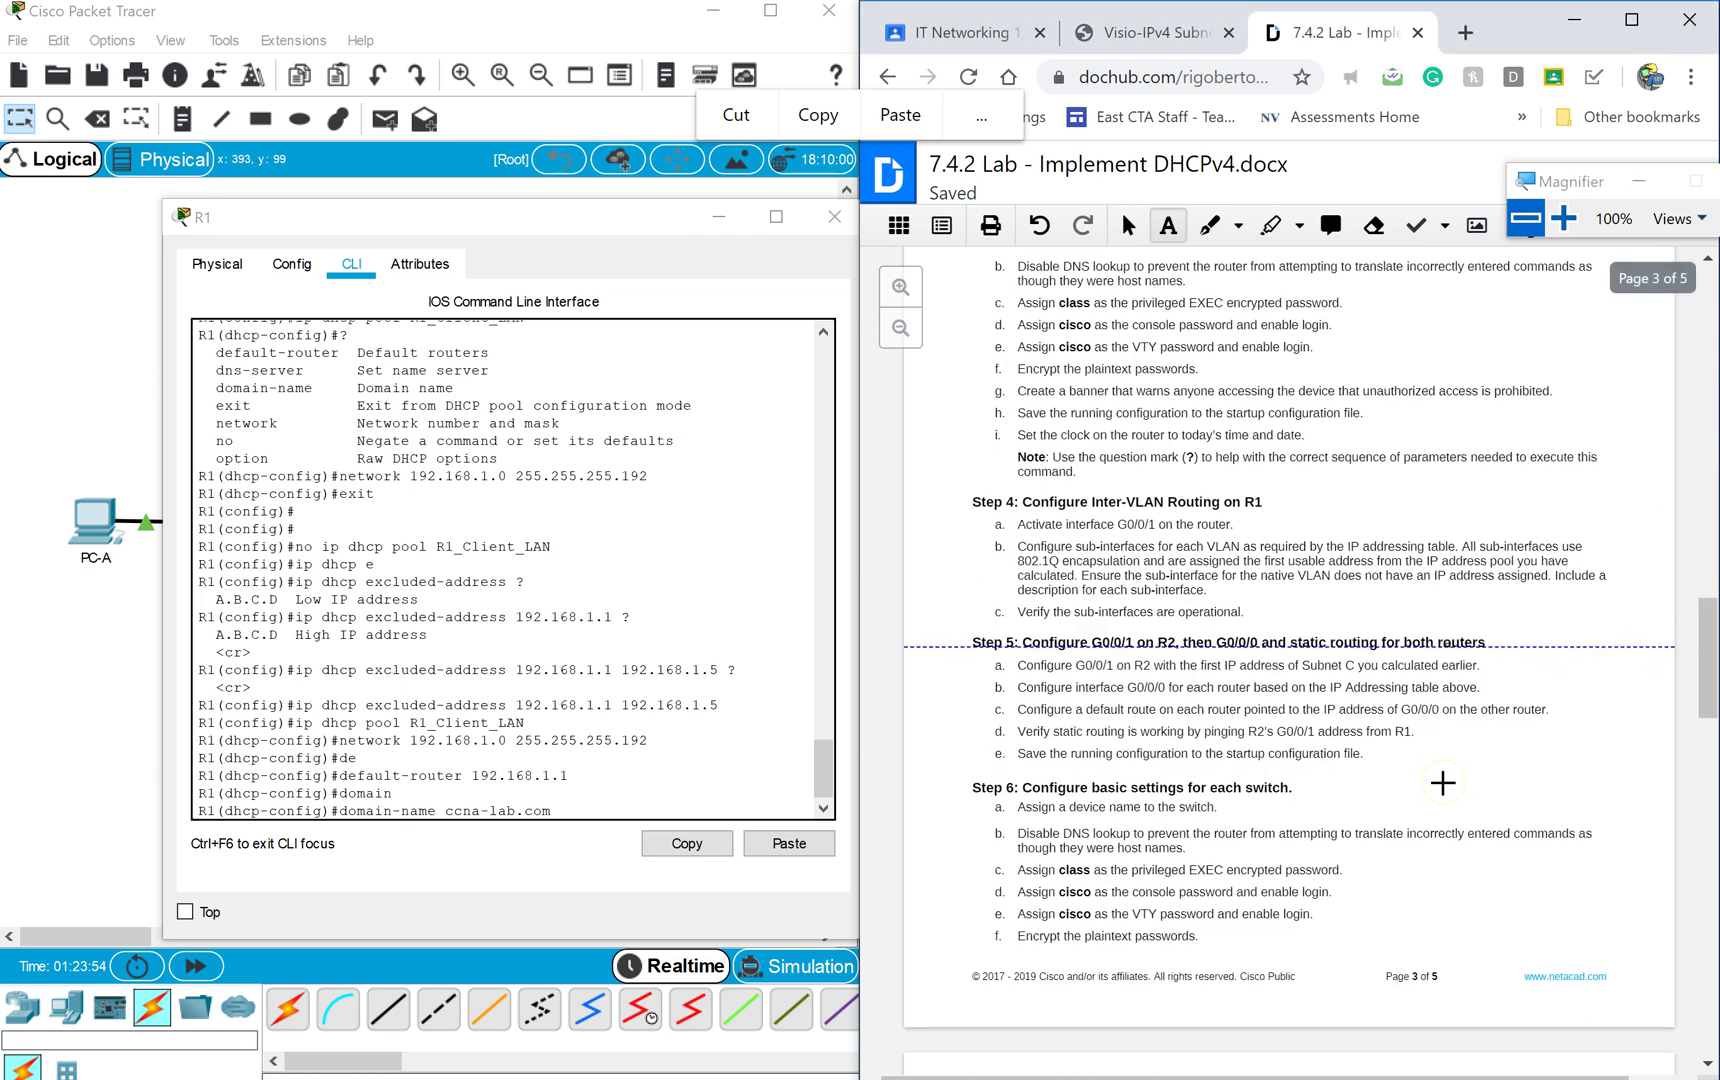
pyautogui.scroll(-4, 1442, 782)
pyautogui.scroll(-4, 1442, 782)
pyautogui.scroll(-3, 1442, 782)
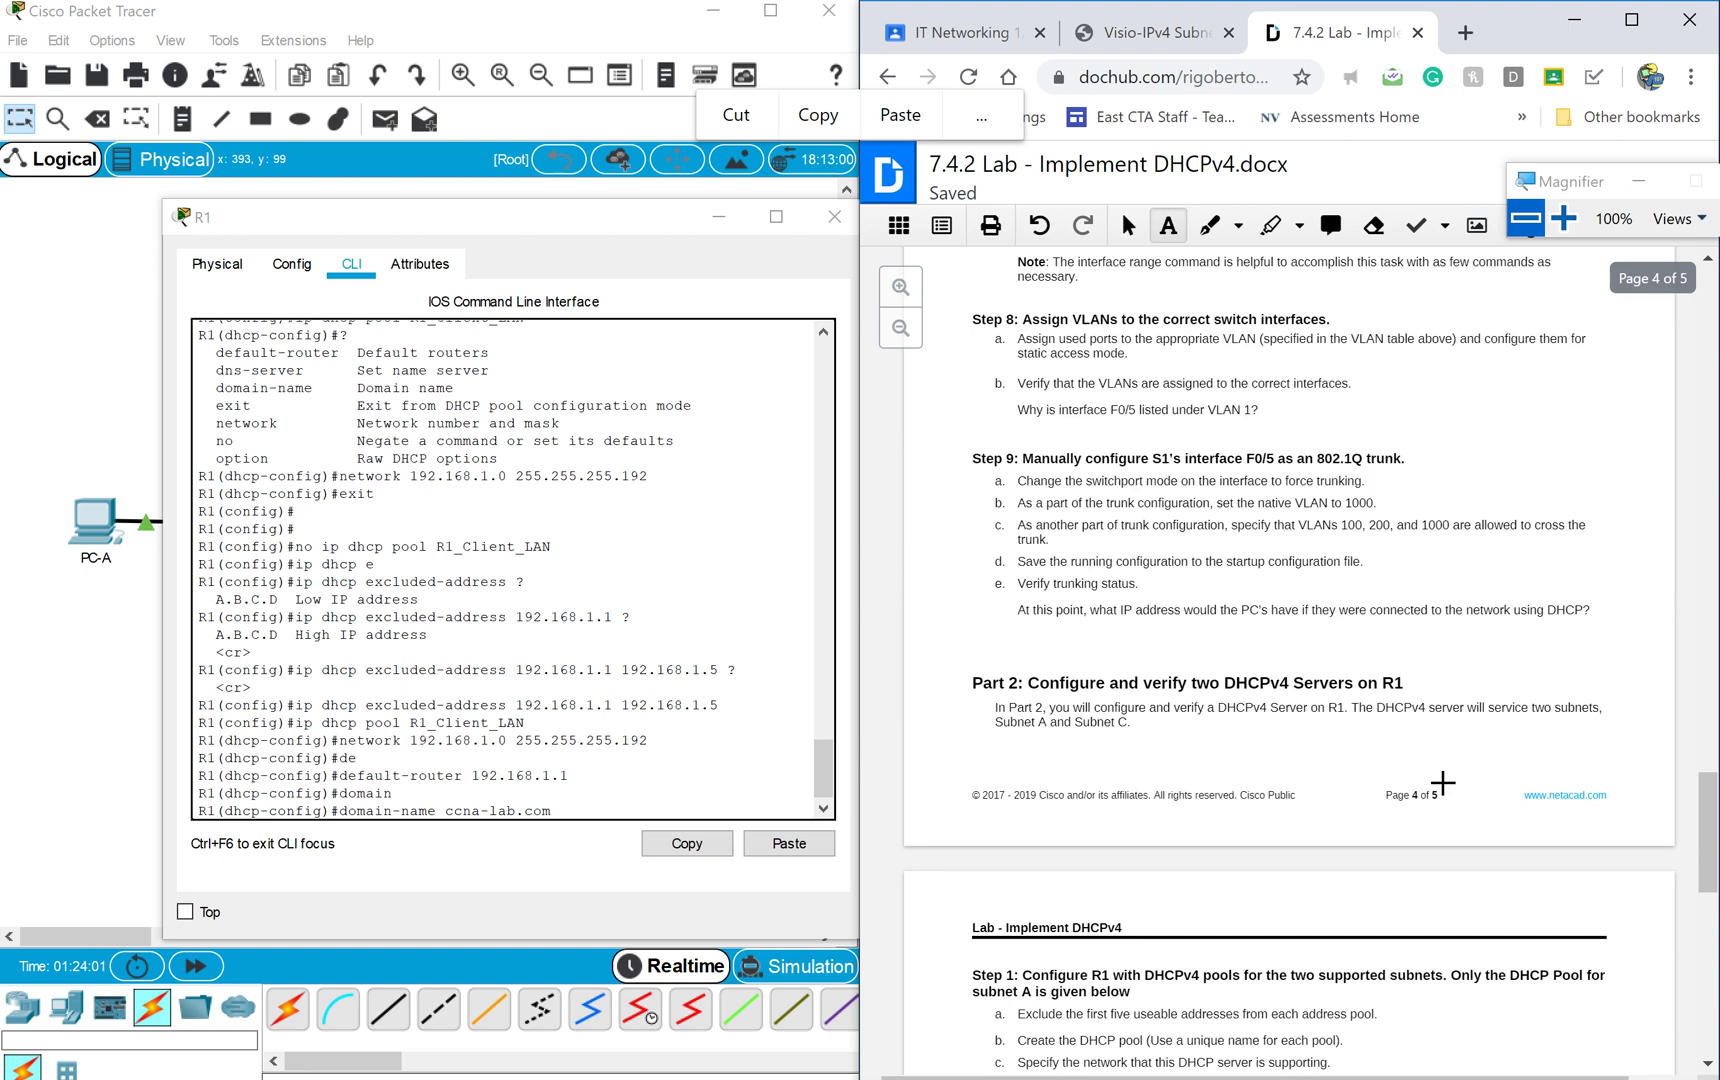
pyautogui.scroll(-2, 1442, 782)
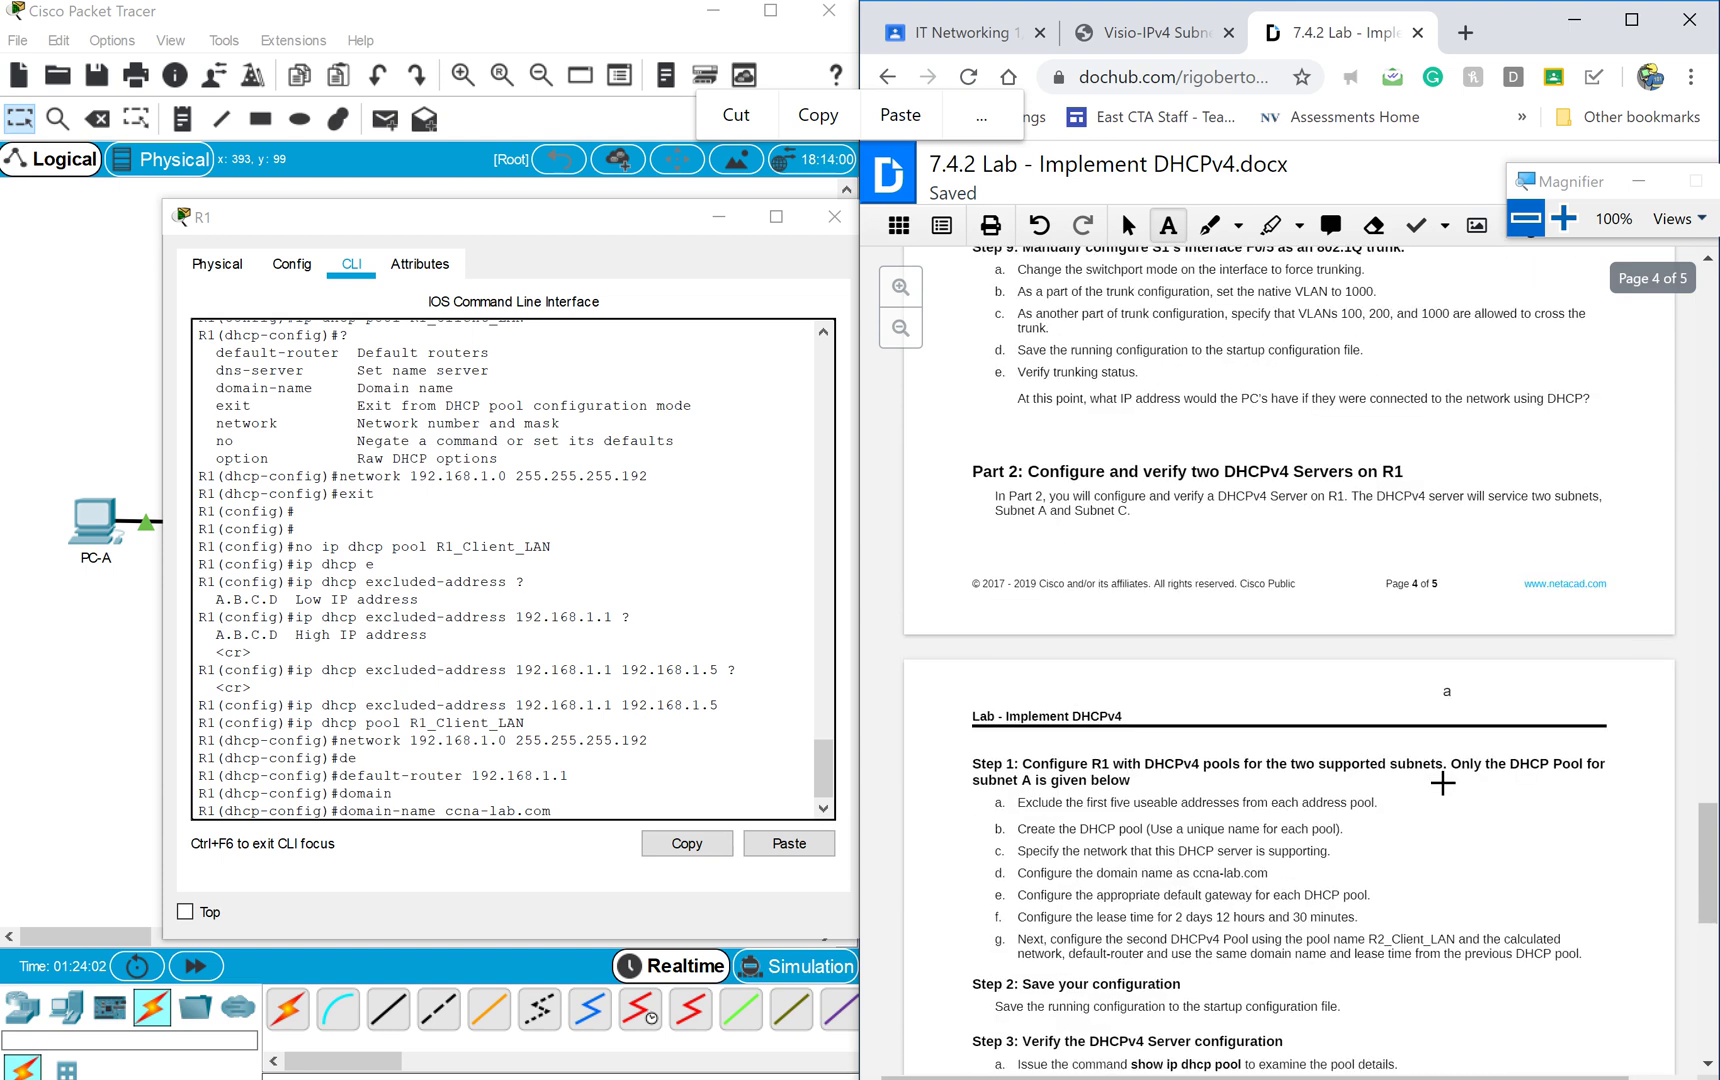
pyautogui.scroll(1, 1442, 782)
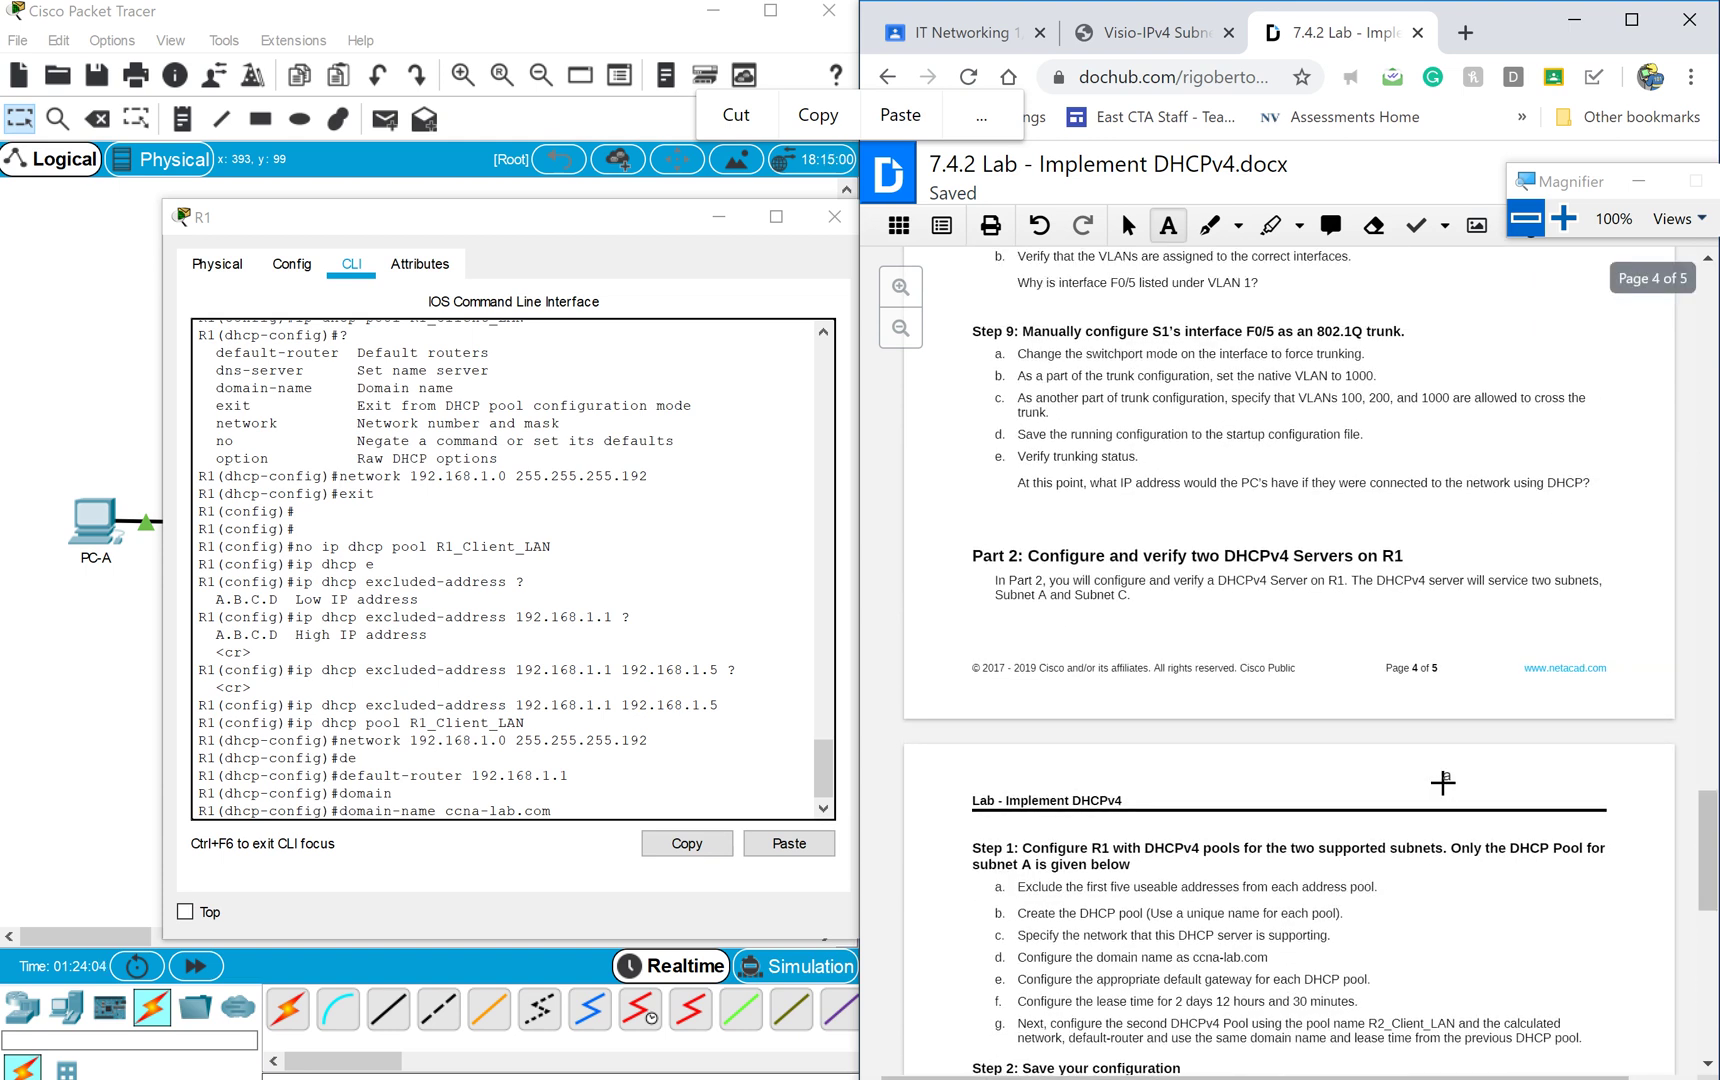
pyautogui.scroll(-2, 1442, 782)
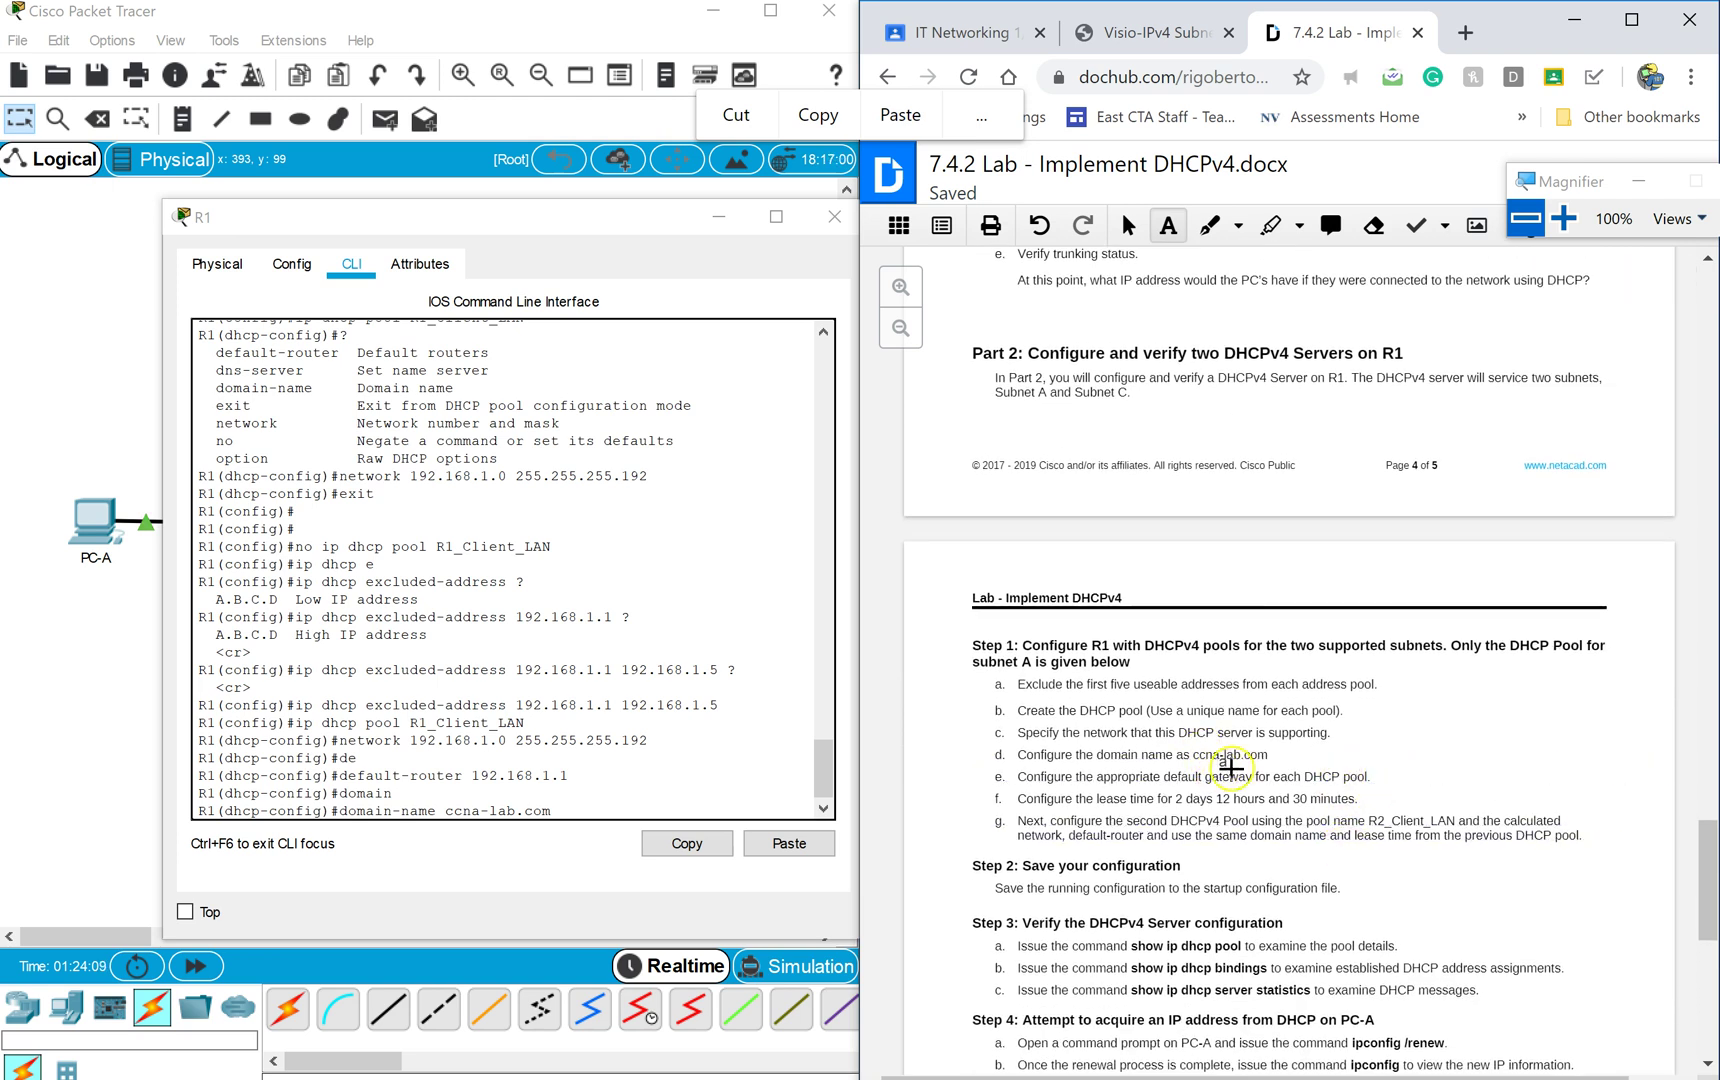
pyautogui.click(620, 806)
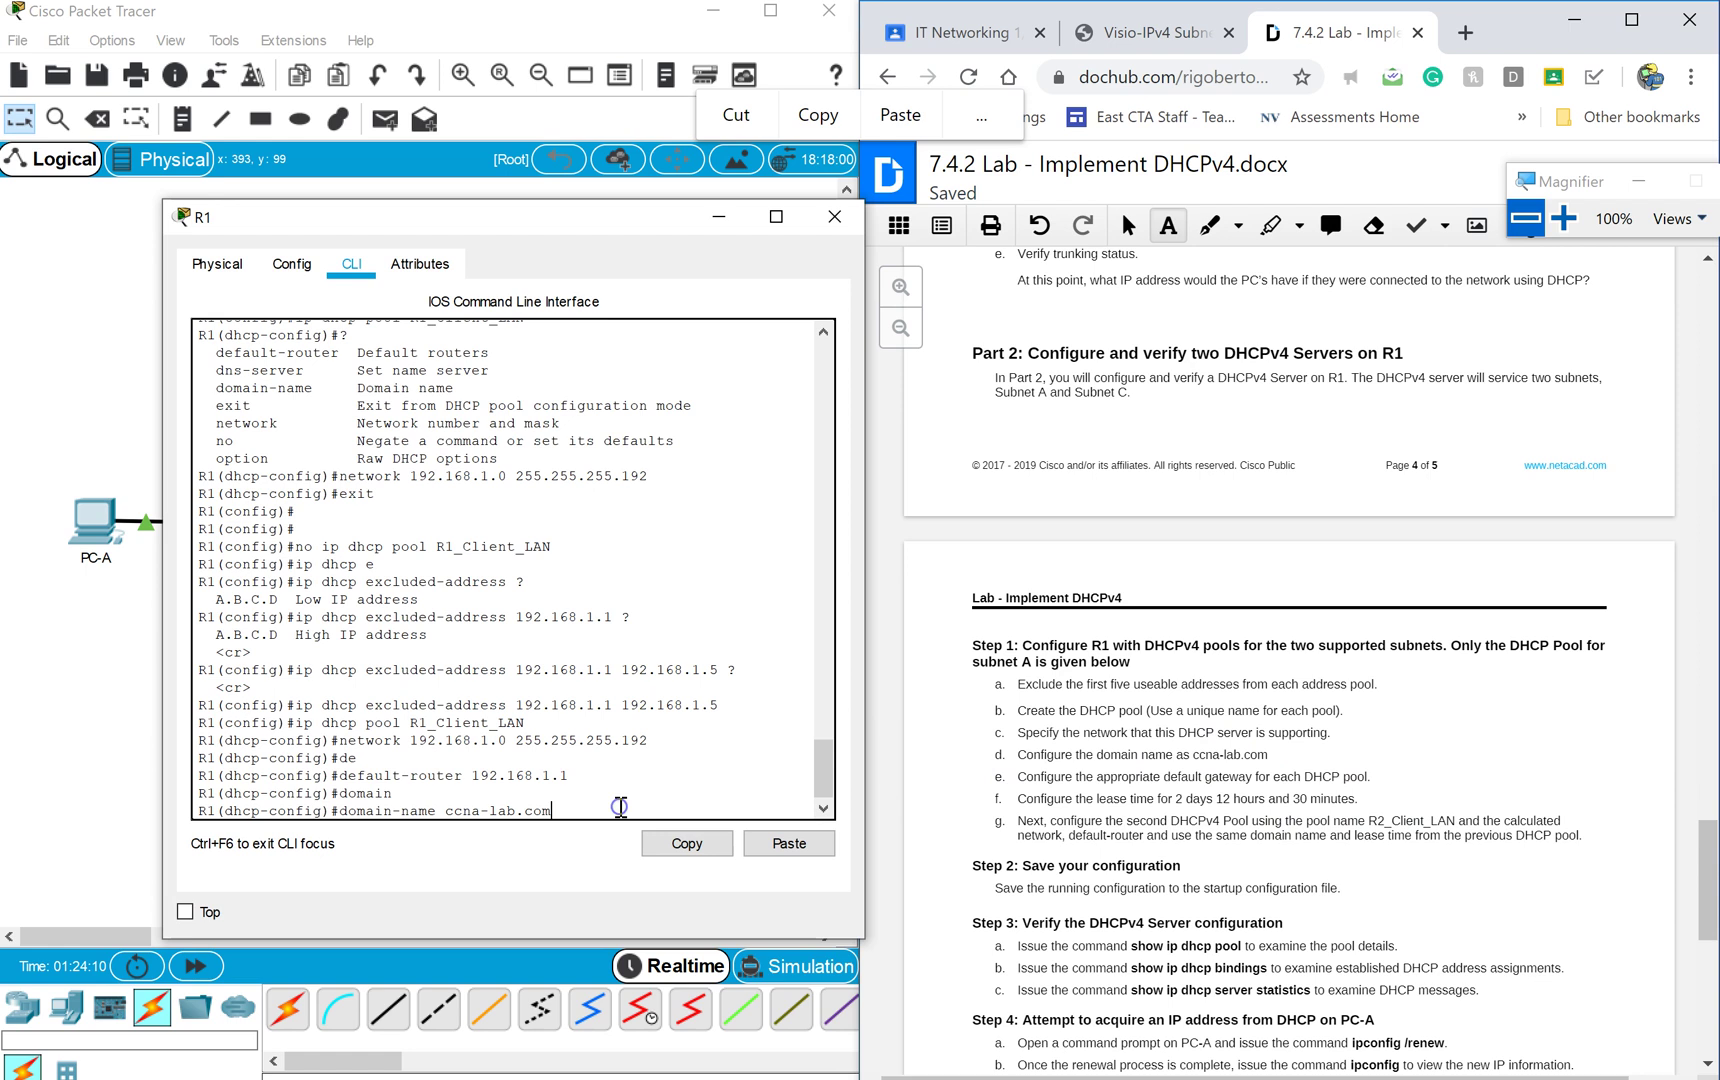
pyautogui.press('Return')
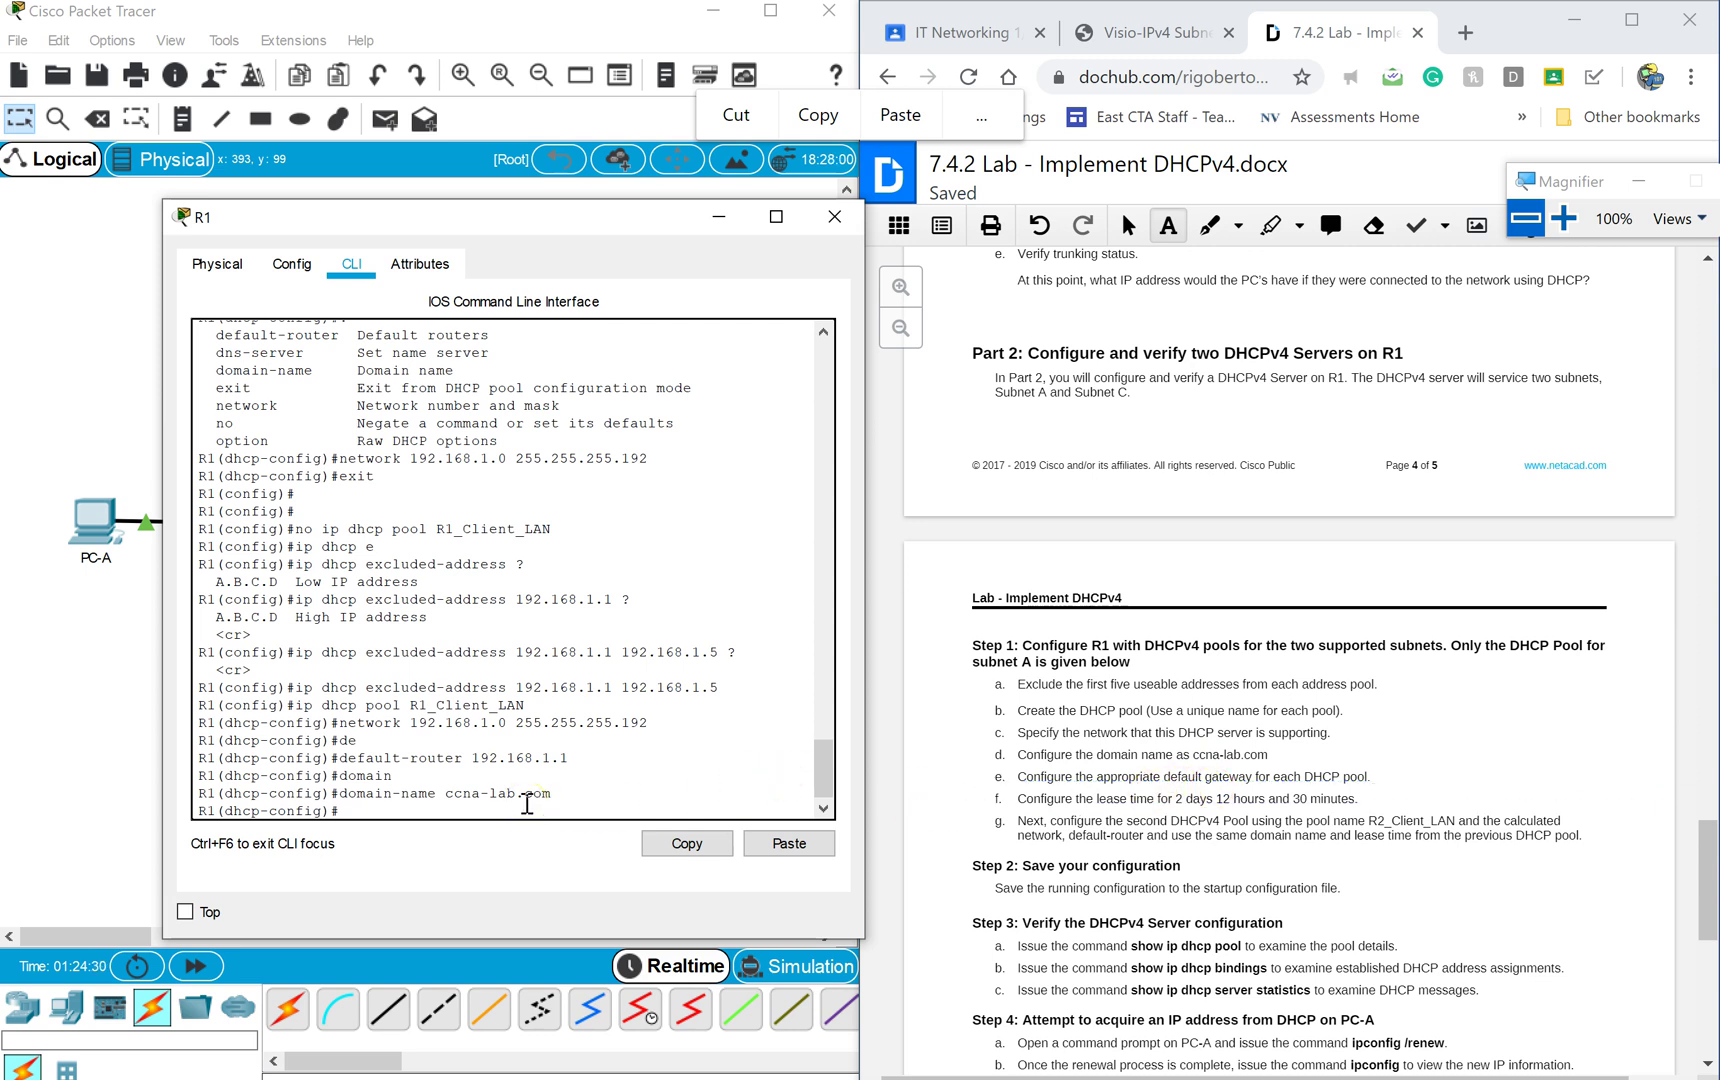
# Try to set the pool's lease time with the lease command, and list the commands available in pool configuration mode.
pyautogui.write('lease ?')
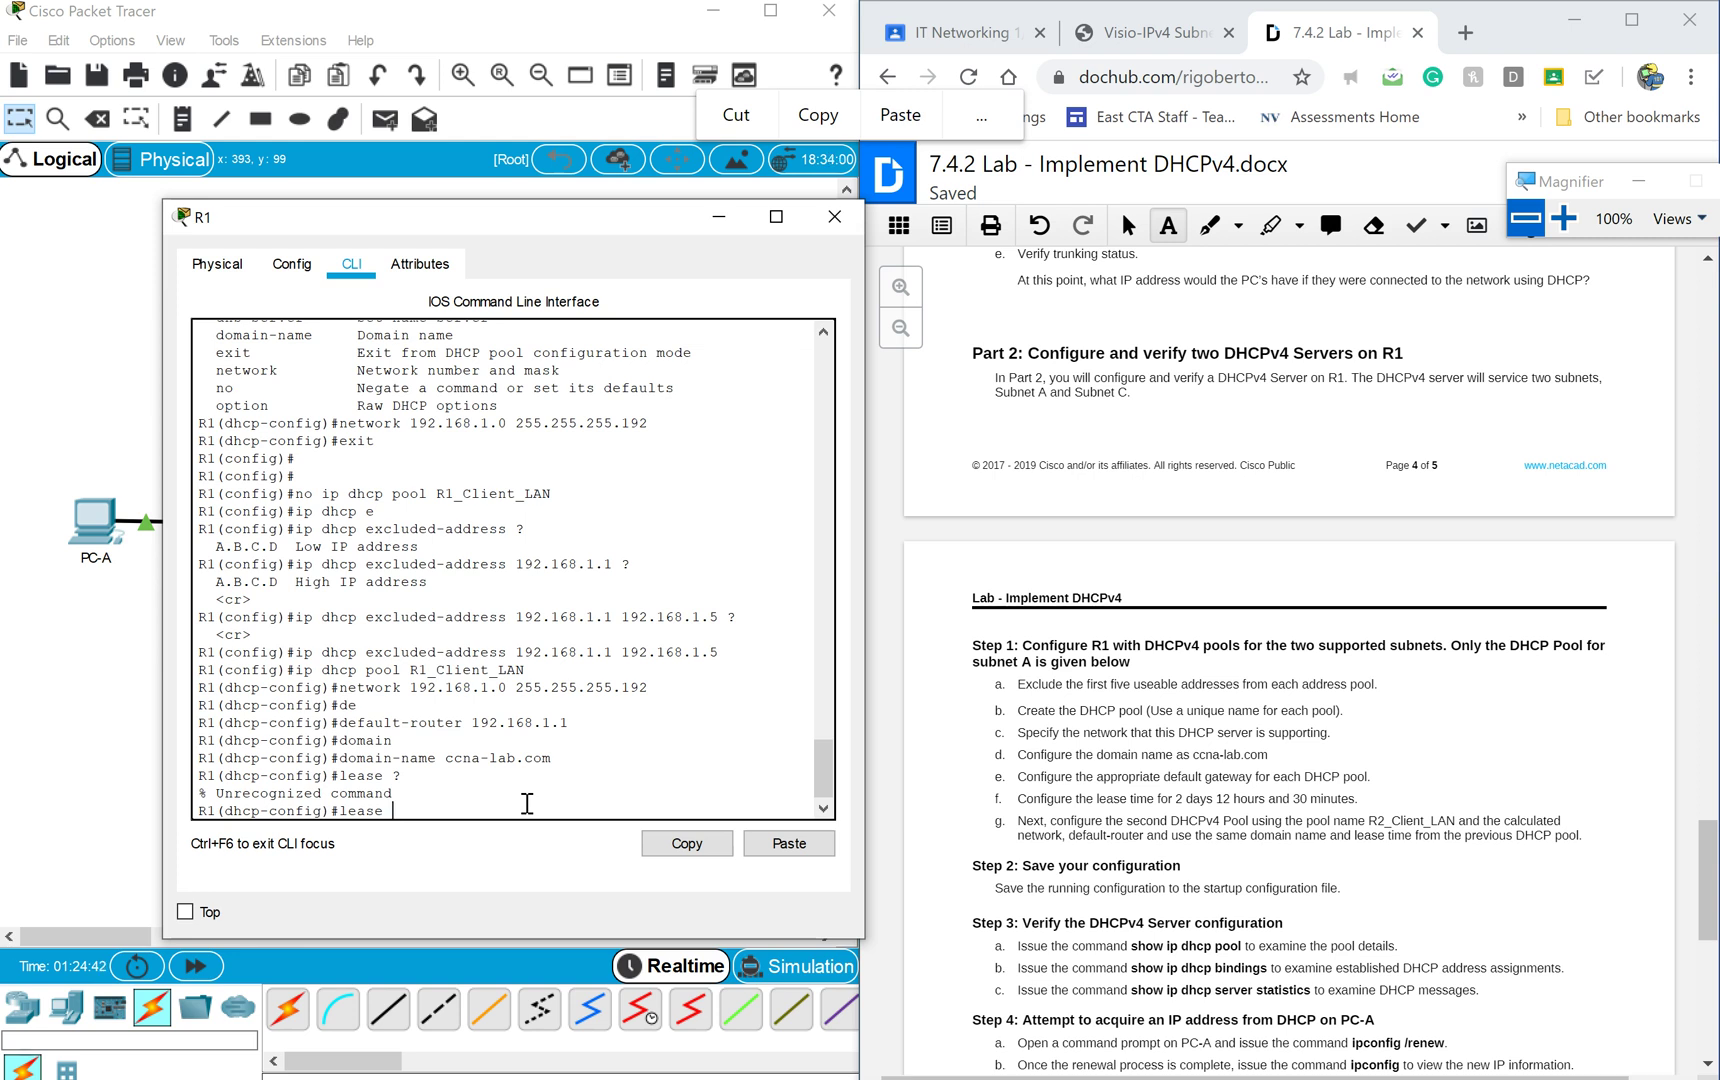
pyautogui.write('2 12')
pyautogui.press('BackSpace')
pyautogui.press('BackSpace')
pyautogui.press('BackSpace')
pyautogui.press('BackSpace')
pyautogui.press('BackSpace')
pyautogui.press('BackSpace')
pyautogui.press('BackSpace')
pyautogui.press('BackSpace')
pyautogui.press('BackSpace')
pyautogui.press('BackSpace')
pyautogui.press('BackSpace')
pyautogui.write('?')
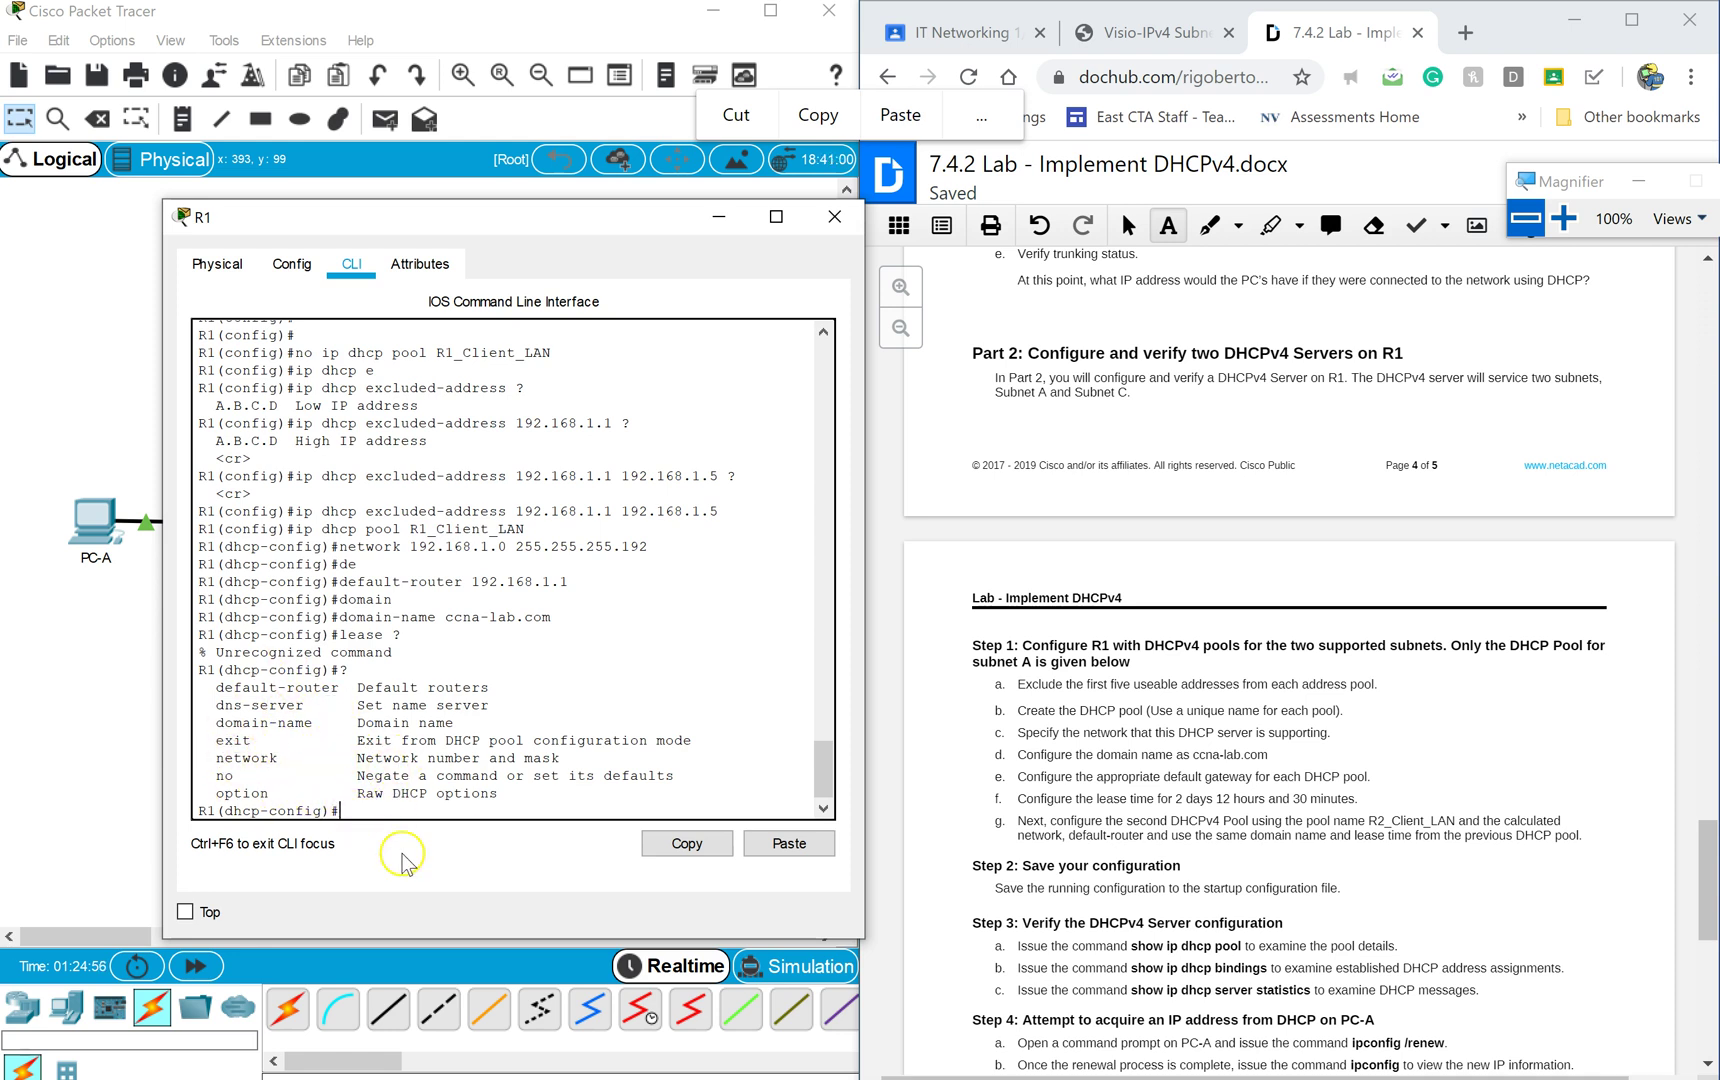
# Check the help for the pool's option command and clear the command without applying it.
pyautogui.write('op')
pyautogui.press('Tab')
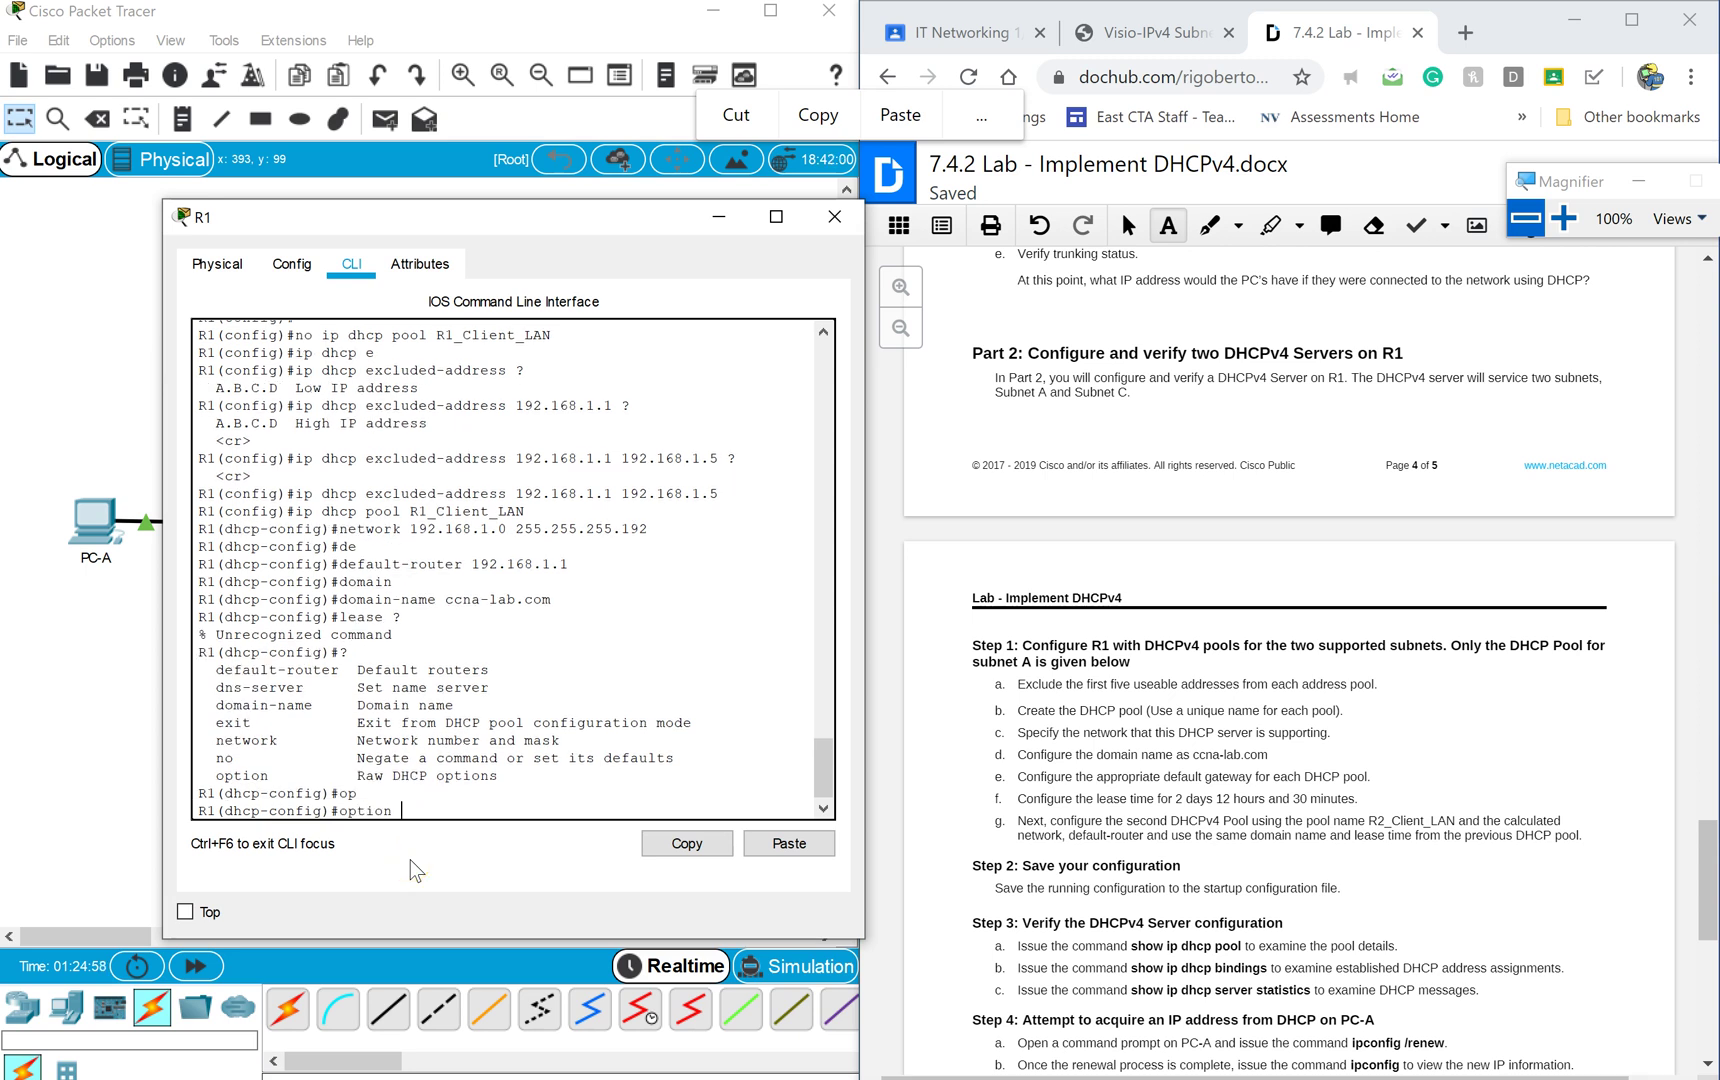
pyautogui.write('?')
pyautogui.press('BackSpace')
pyautogui.press('BackSpace')
pyautogui.press('BackSpace')
pyautogui.press('BackSpace')
pyautogui.press('BackSpace')
pyautogui.press('BackSpace')
pyautogui.press('BackSpace')
pyautogui.press('Return')
pyautogui.press('Return')
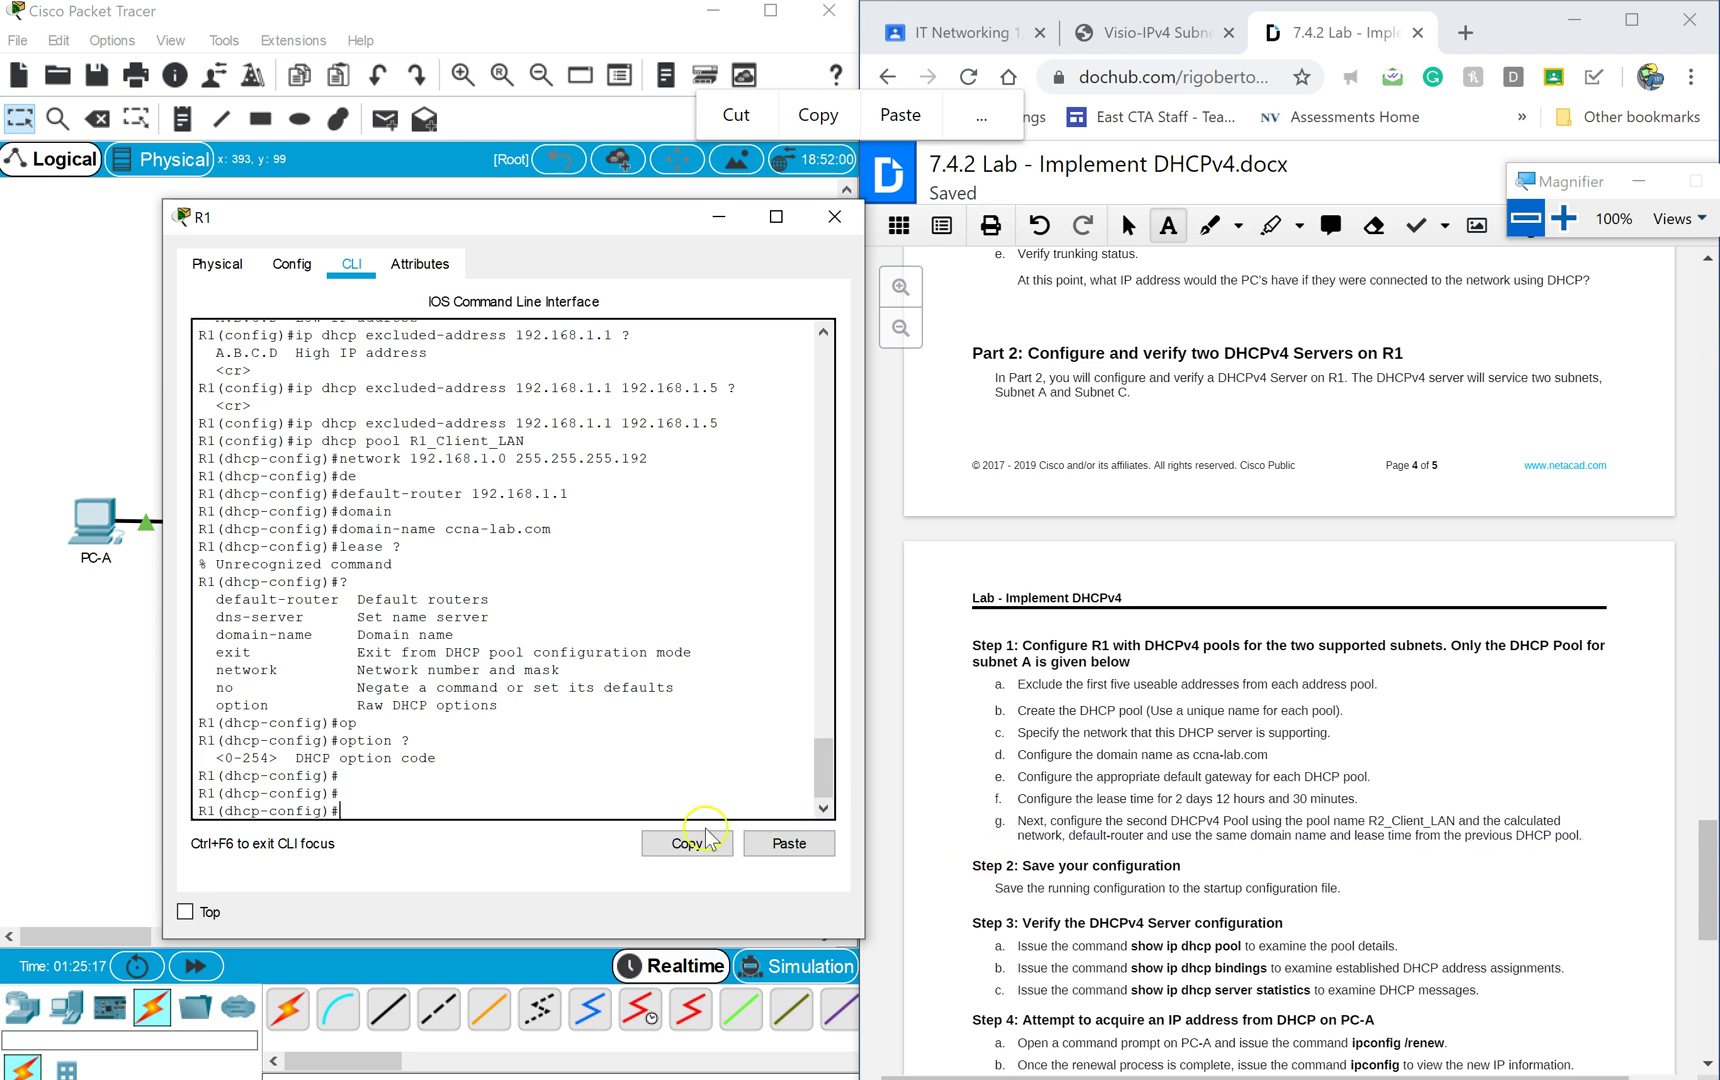
# Exit R1's DHCP pool configuration mode and bring up the addressing table in the lab document.
pyautogui.write('exit')
pyautogui.press('Return')
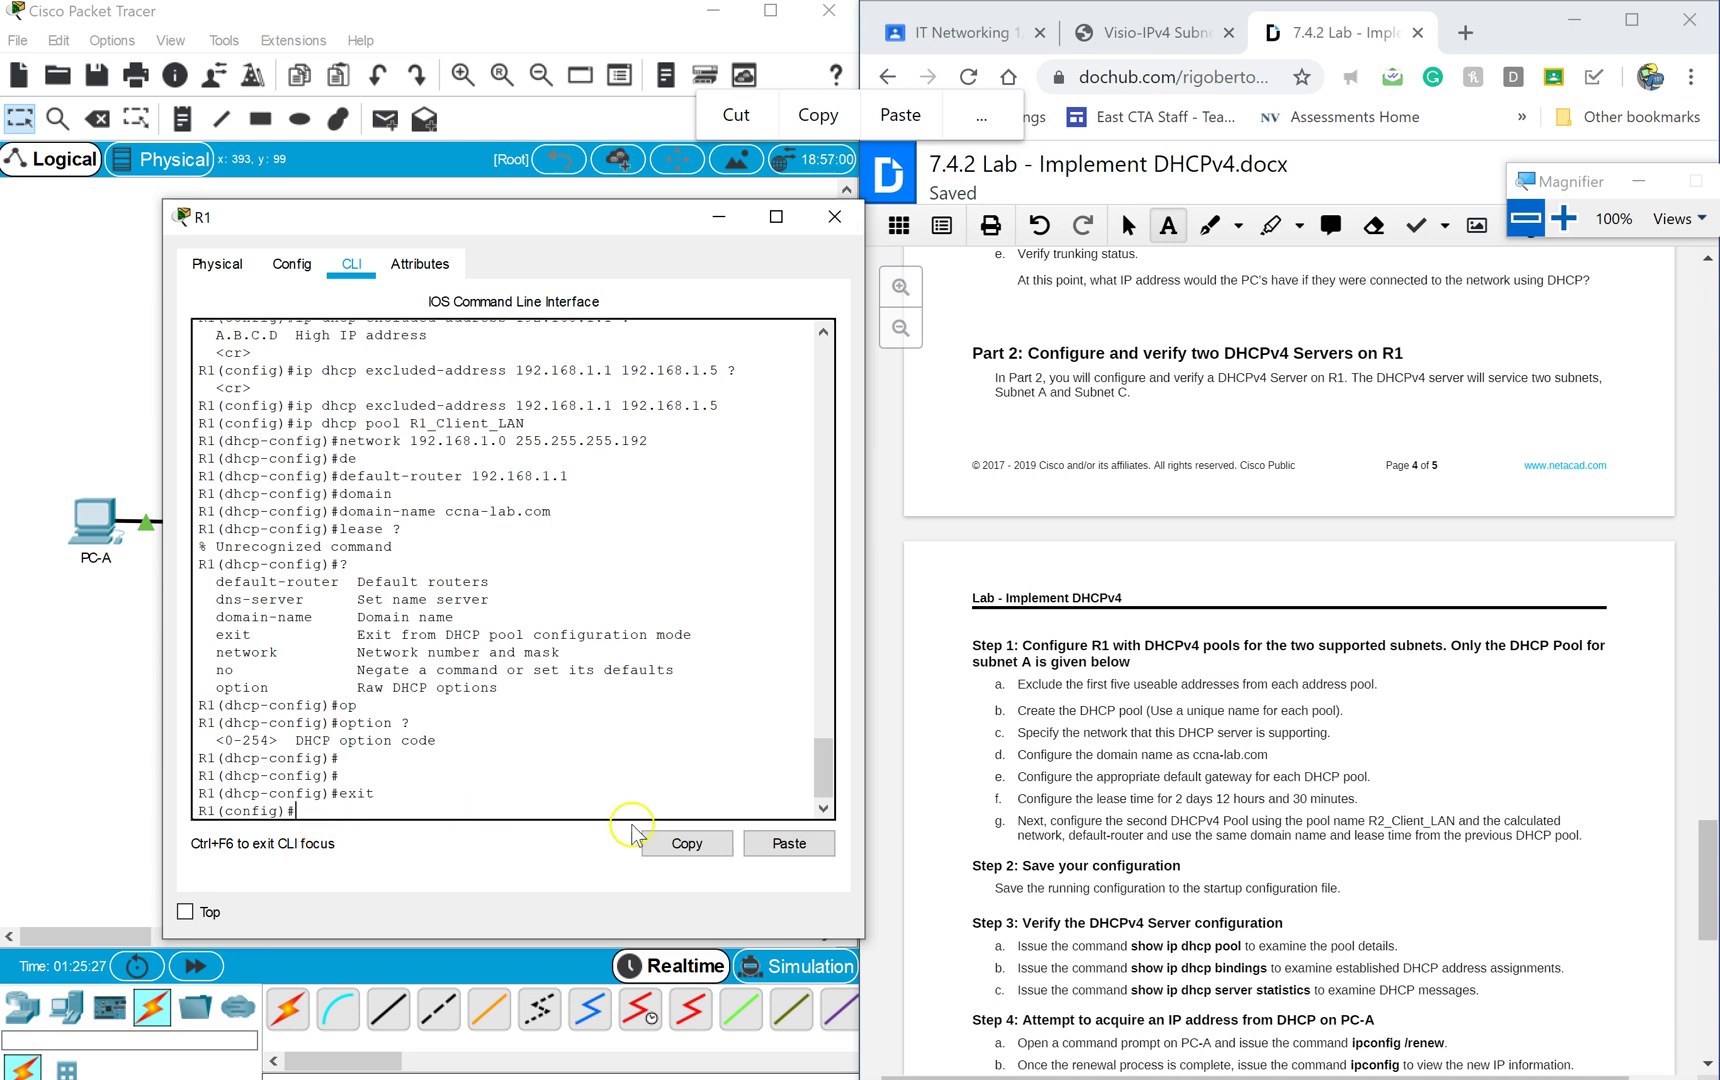
pyautogui.scroll(6, 1347, 636)
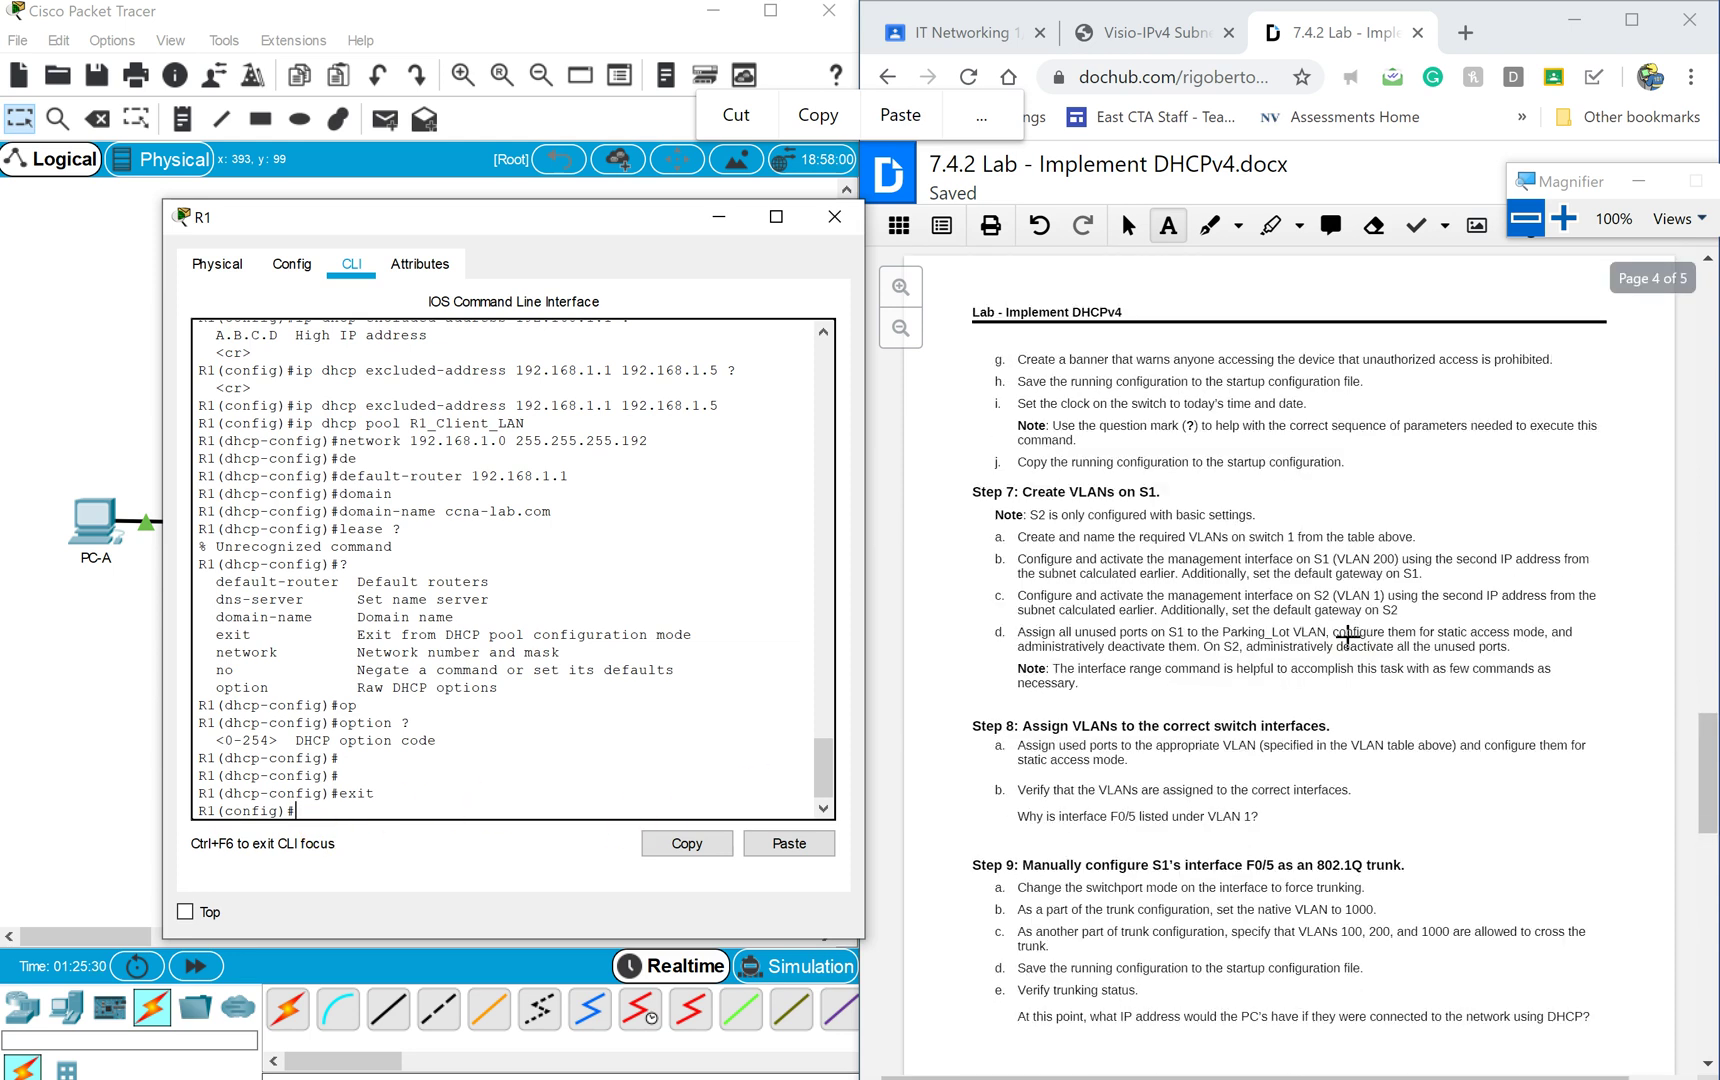
pyautogui.click(1707, 750)
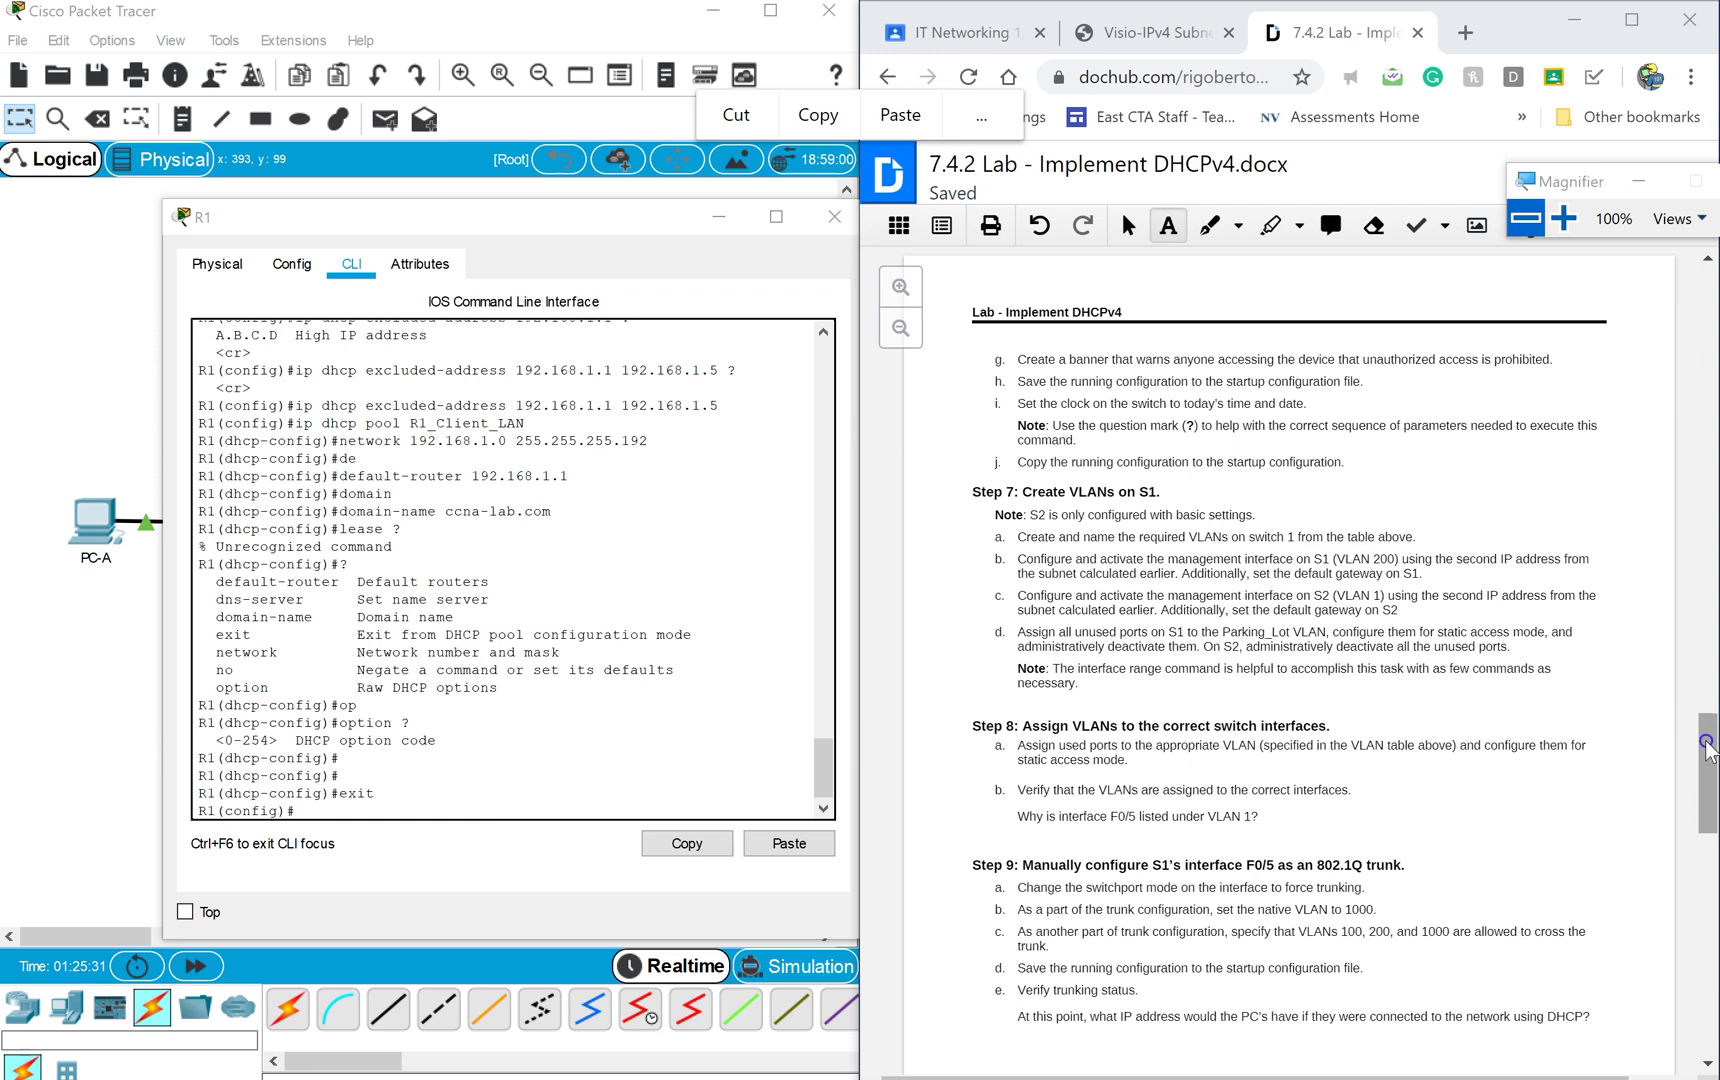
pyautogui.scroll(6, 1707, 455)
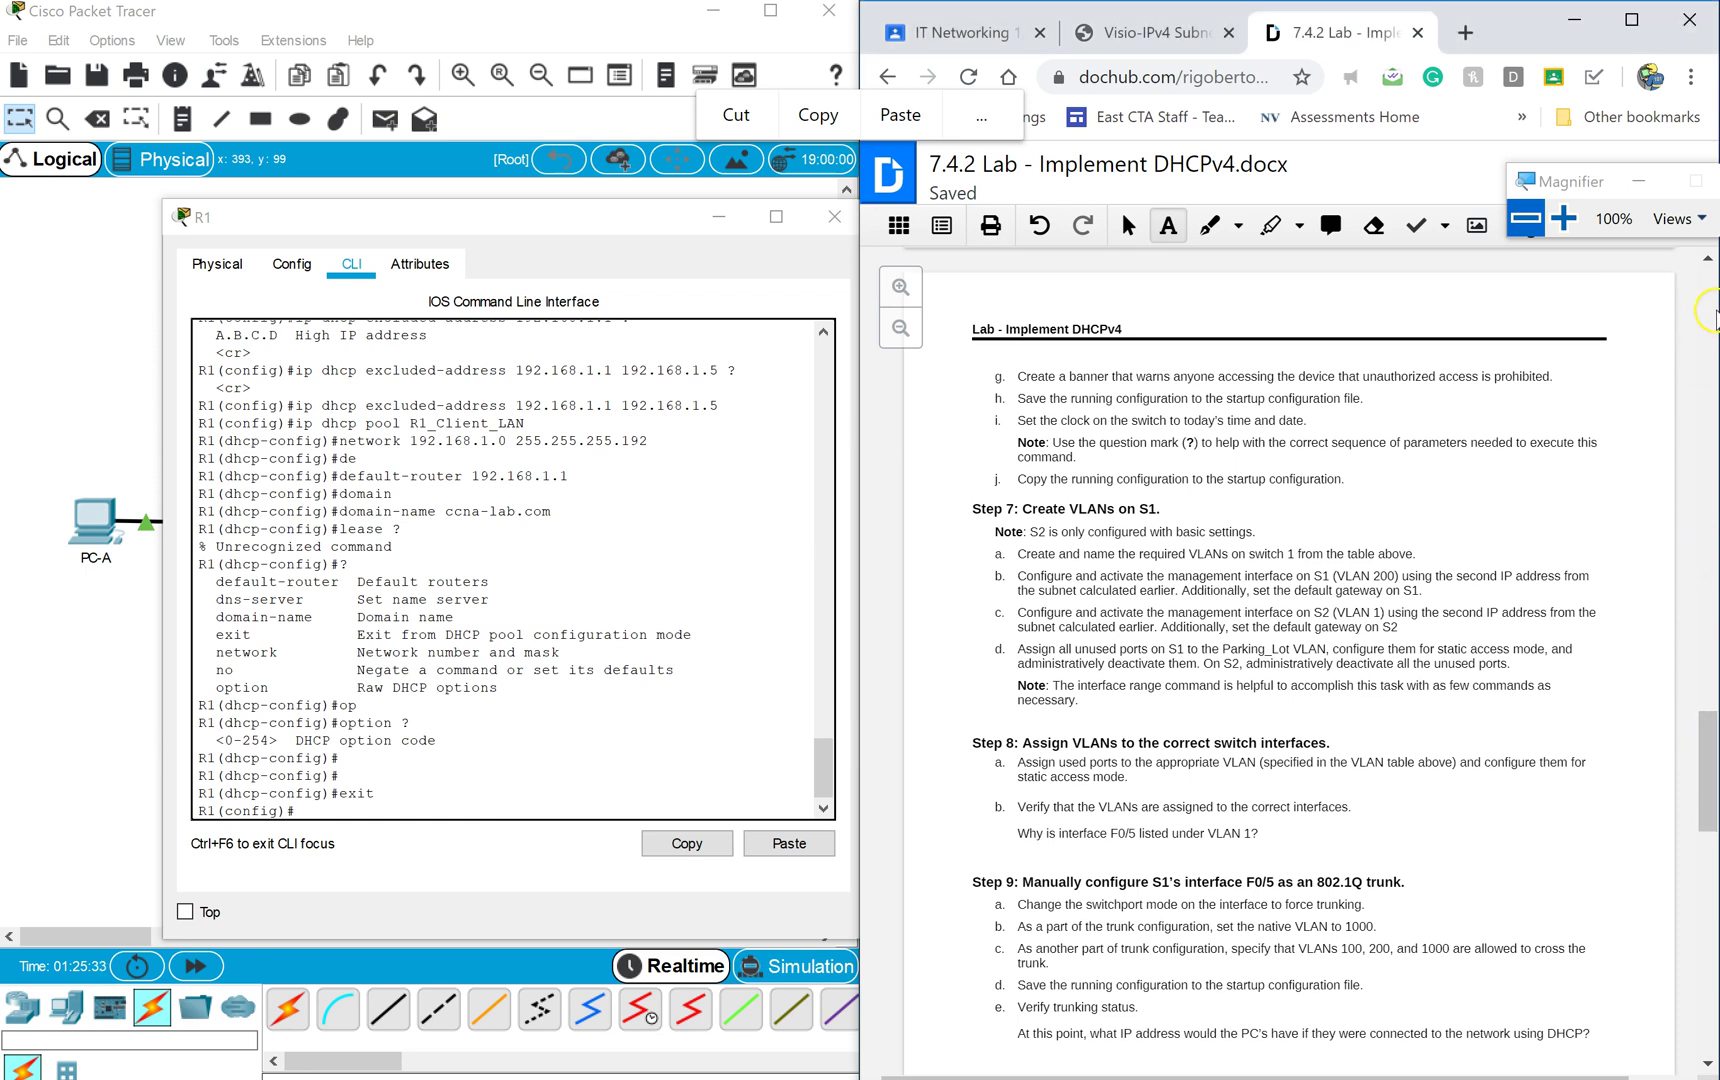
pyautogui.click(1713, 312)
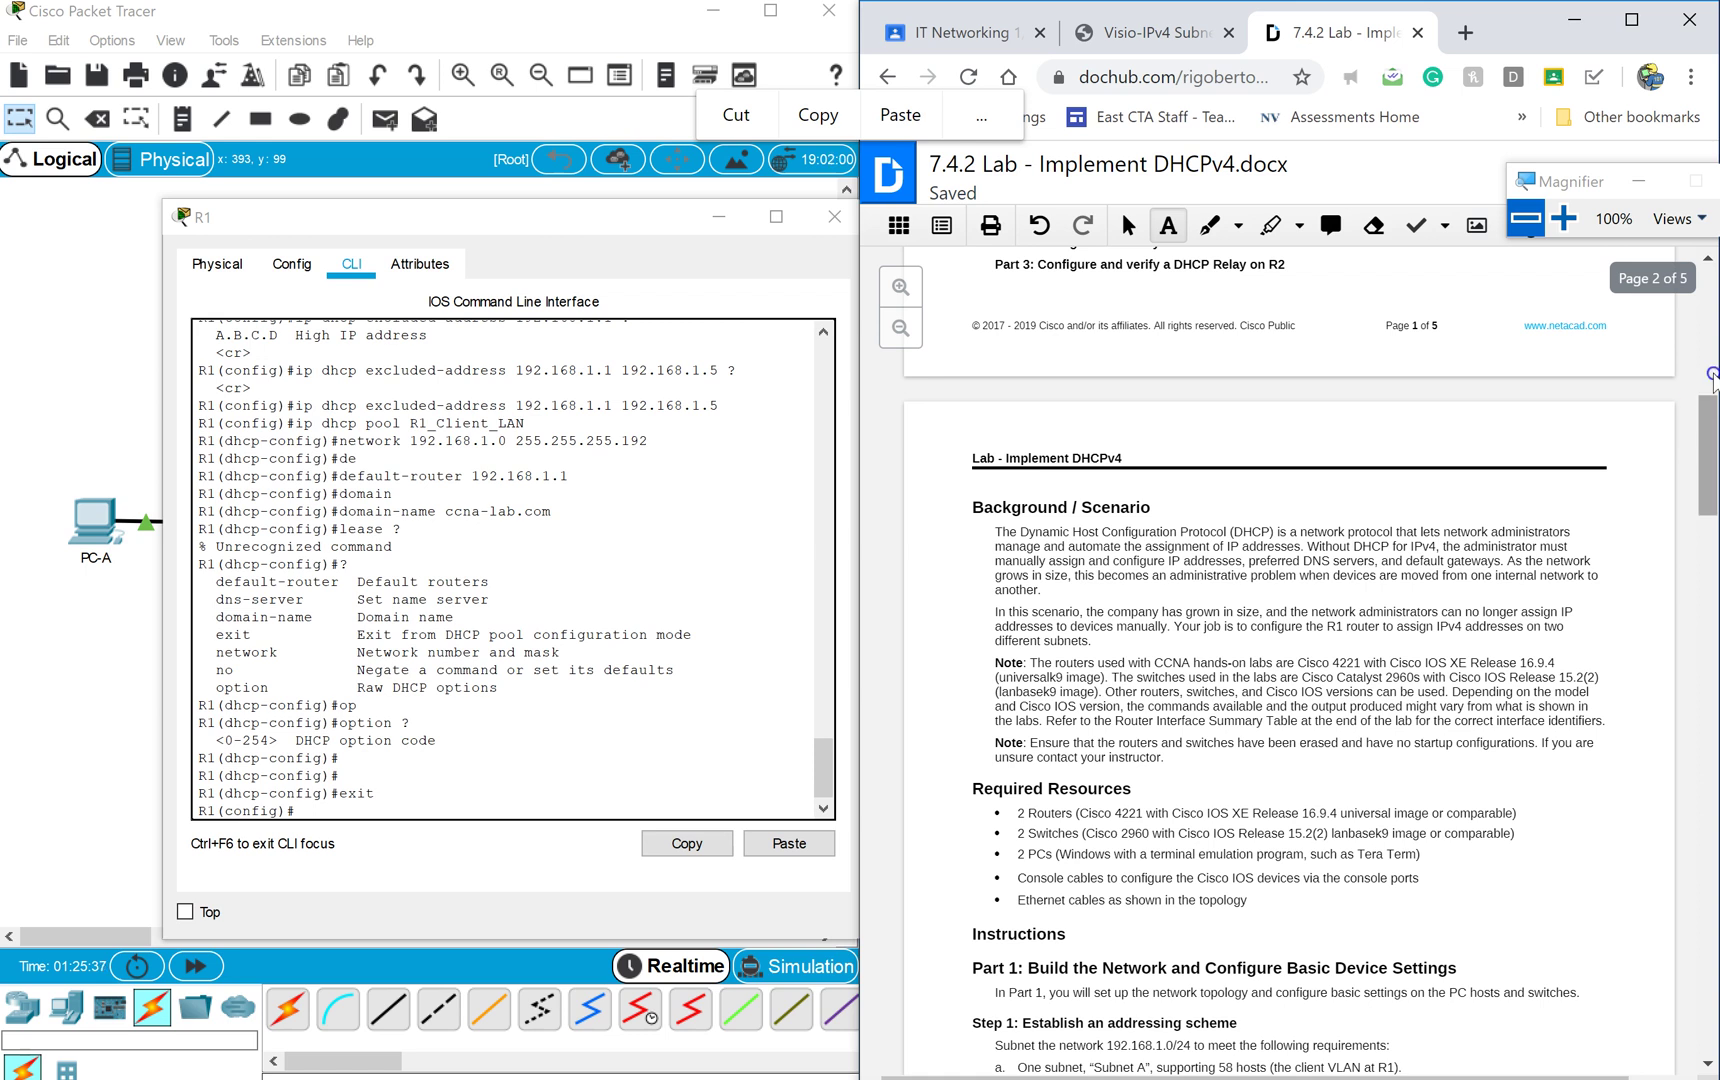
pyautogui.scroll(4, 1712, 340)
pyautogui.scroll(3, 1712, 340)
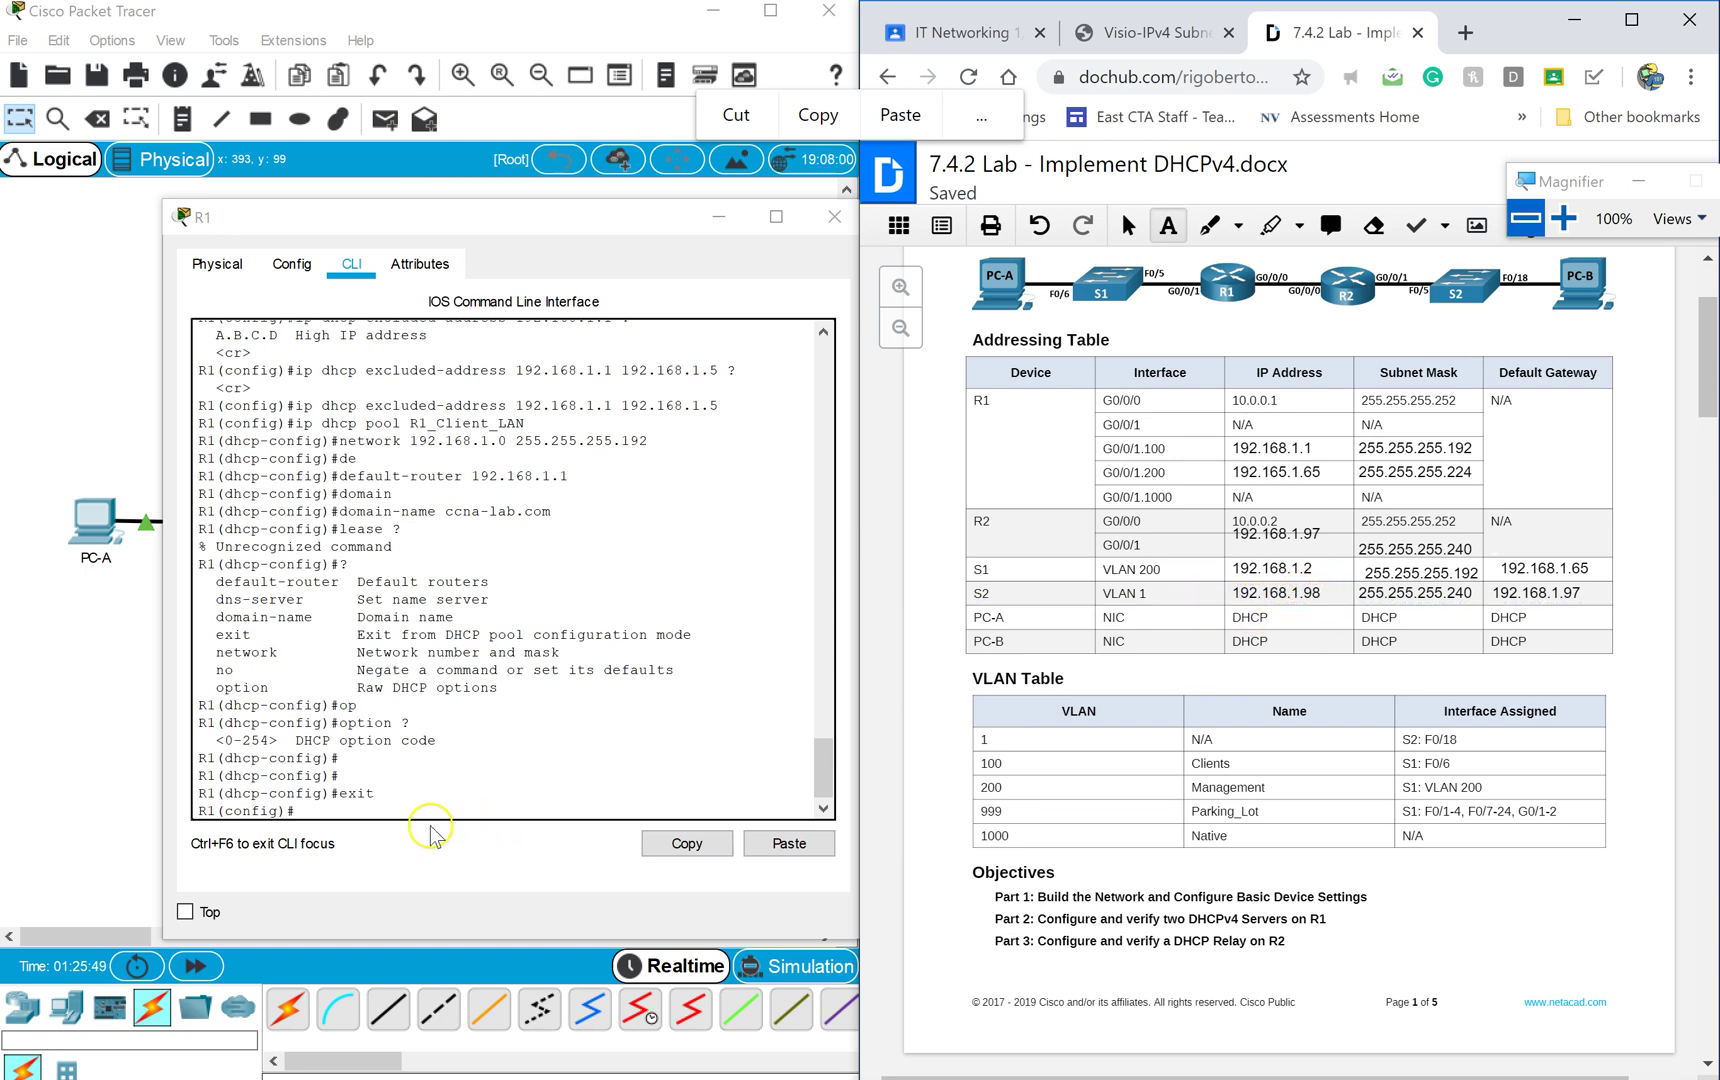
# Exclude the addresses 192.168.1.97 through 192.168.1.101 from DHCP on R1.
pyautogui.click(344, 808)
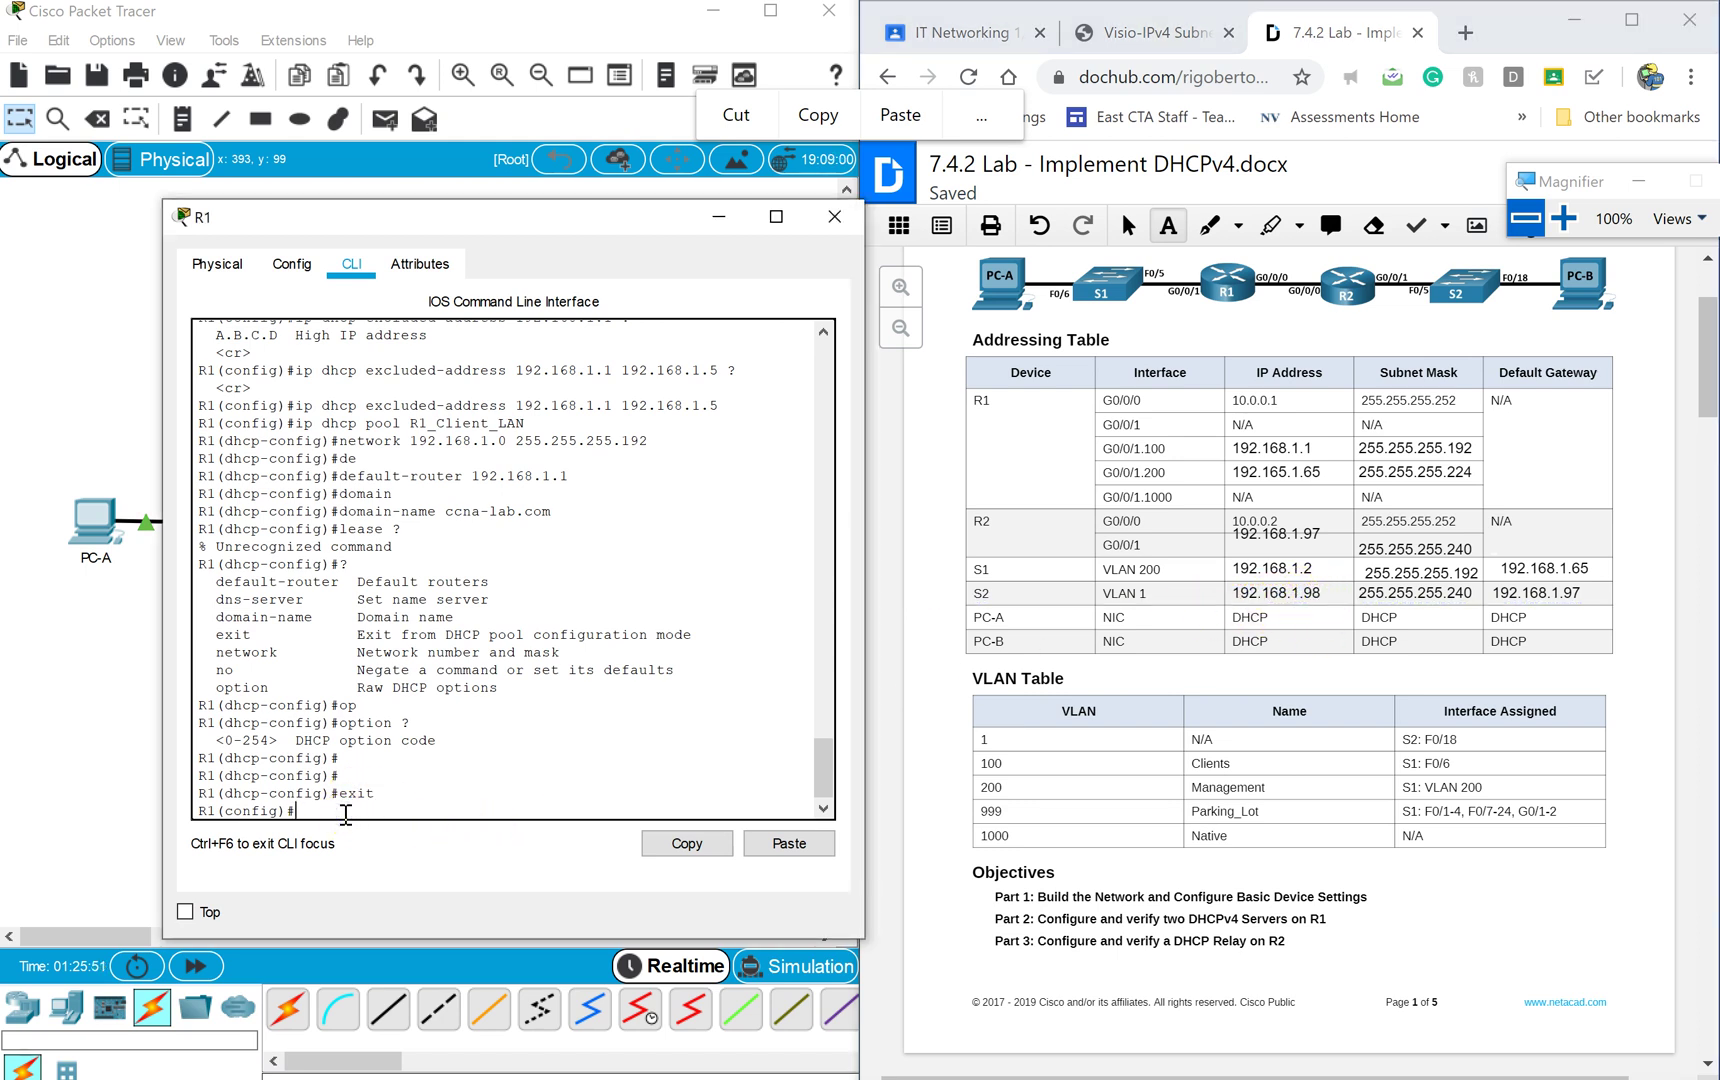
pyautogui.write('ip dh')
pyautogui.press('Tab')
pyautogui.write('ex')
pyautogui.press('Tab')
pyautogui.write('192.168.1.')
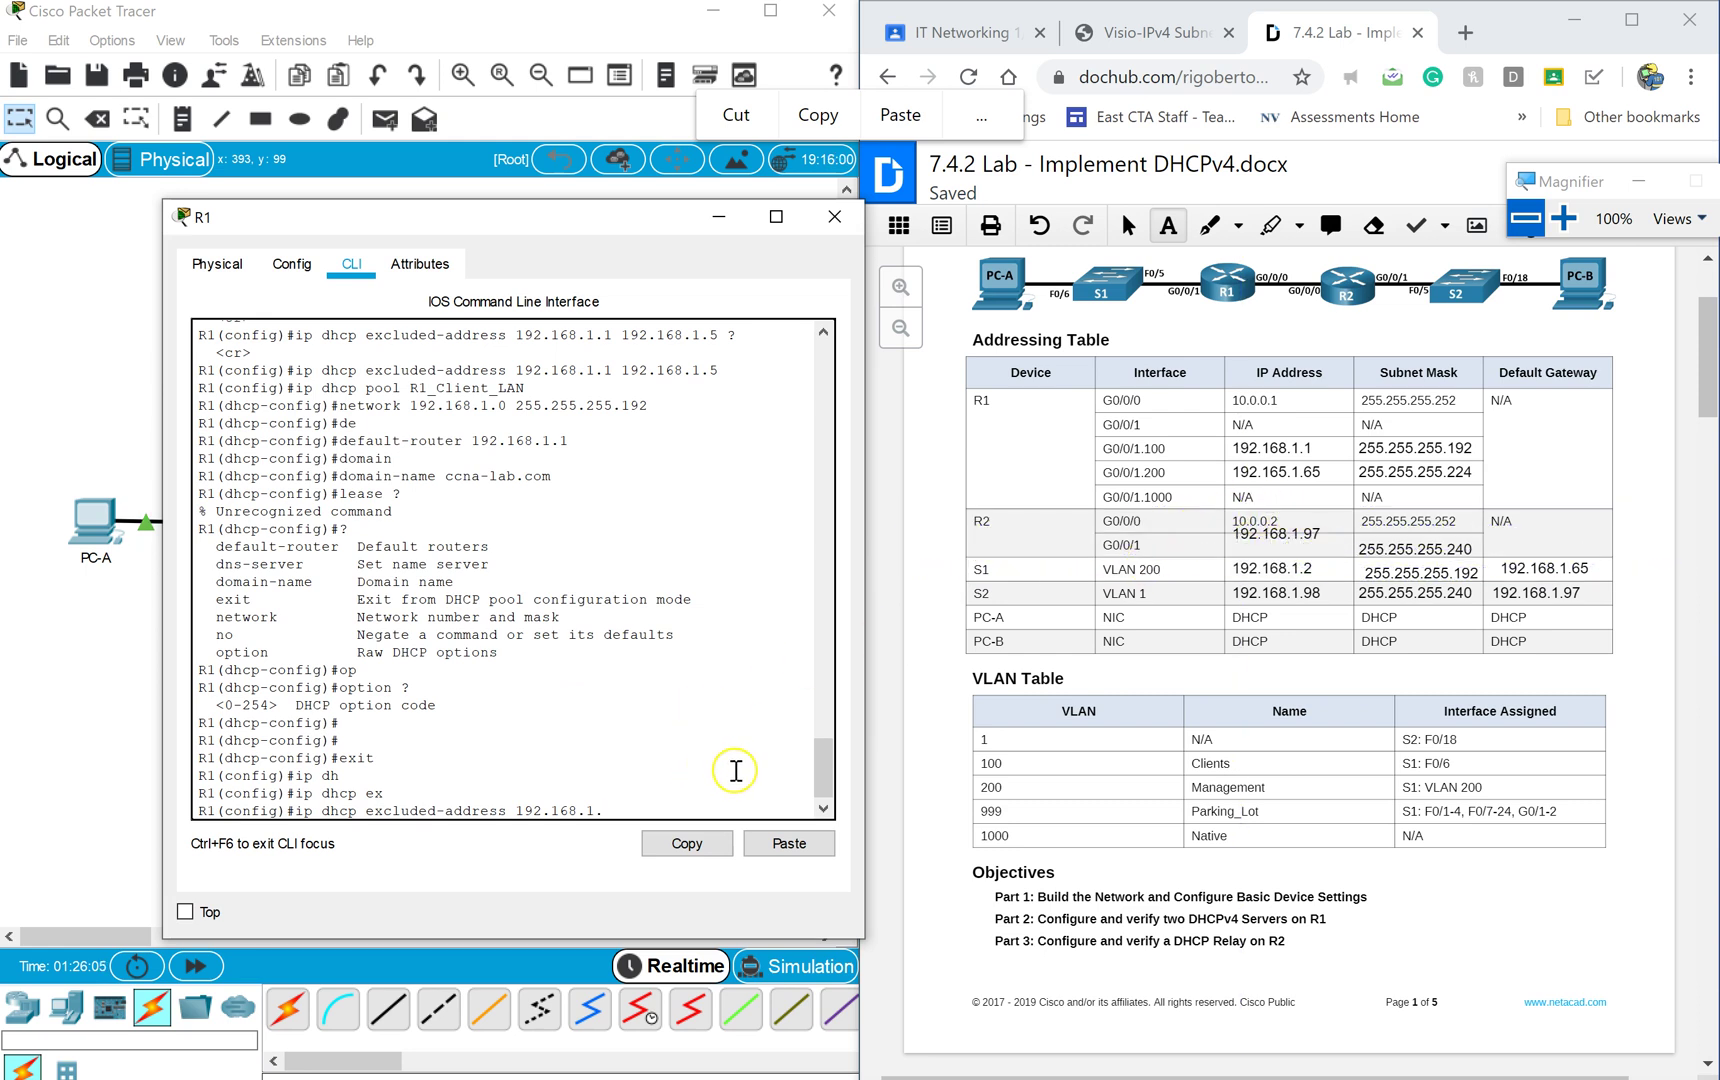
pyautogui.write('9')
pyautogui.press('BackSpace')
pyautogui.write('192.168.1.101')
pyautogui.press('Return')
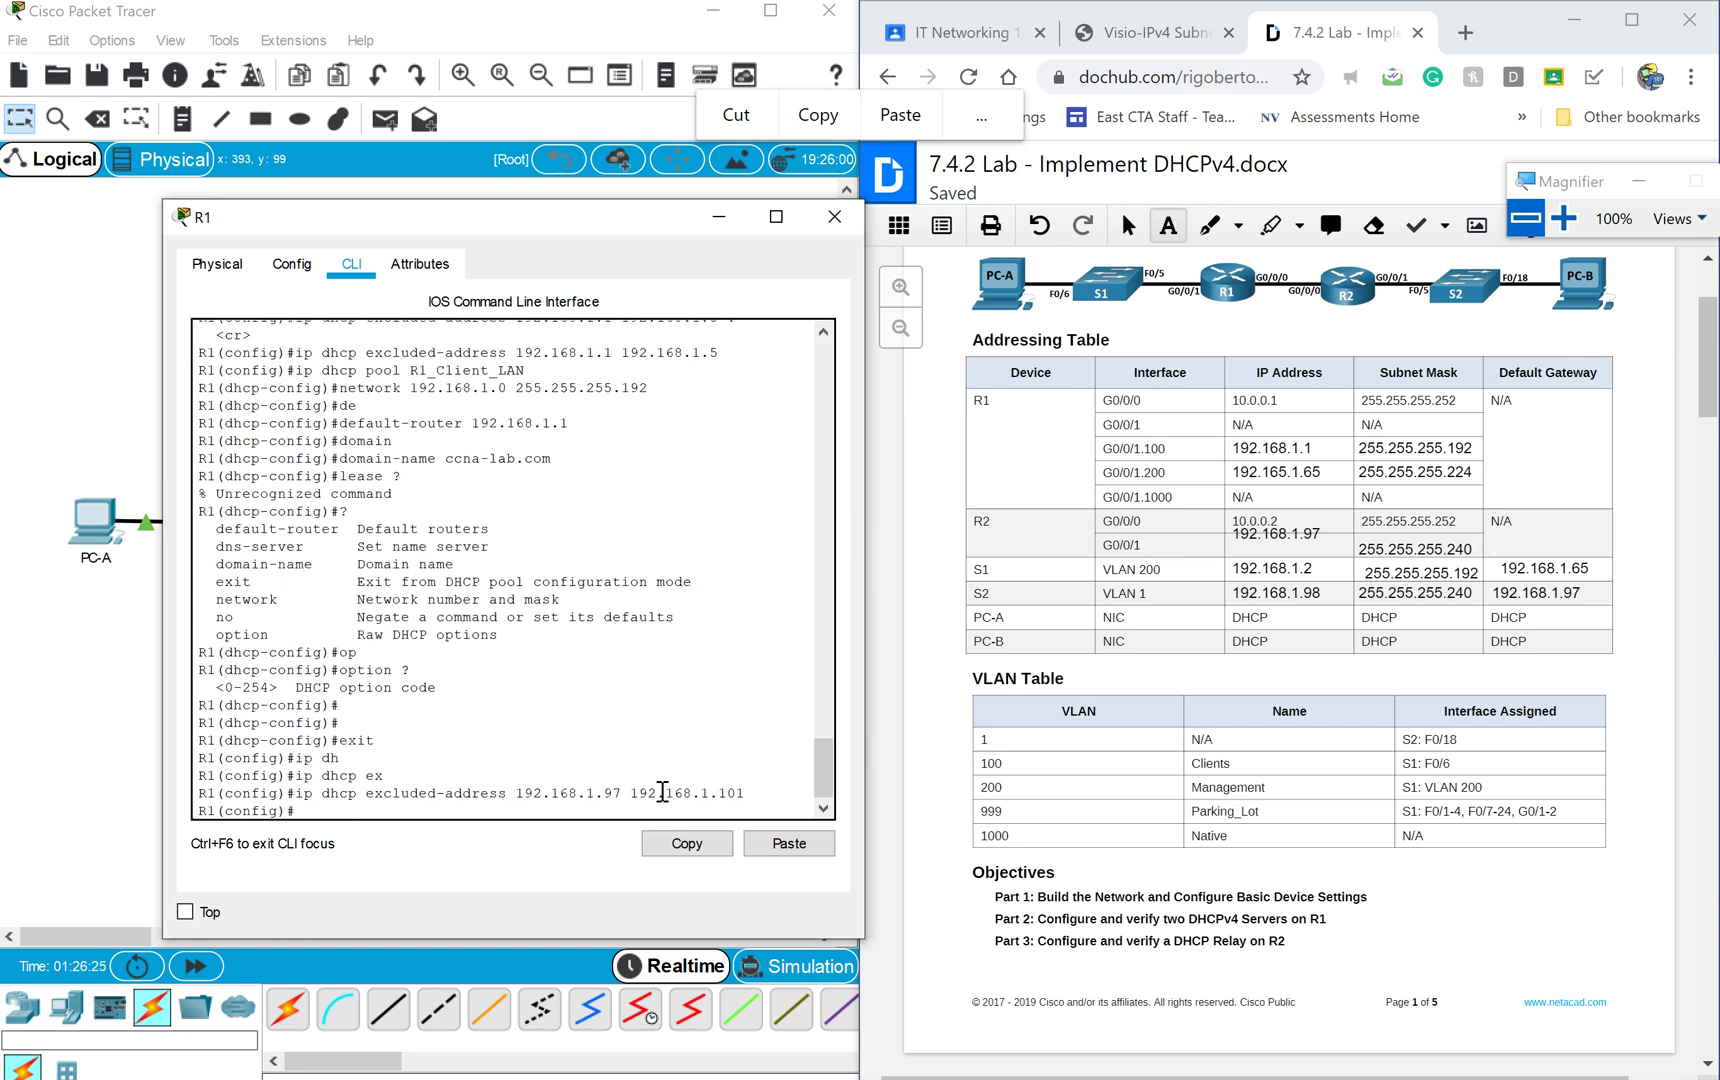
# Create the second DHCP pool on R1 with the name R2_Client_LAN.
pyautogui.write('ip')
pyautogui.press('Tab')
pyautogui.write('dhc')
pyautogui.press('Tab')
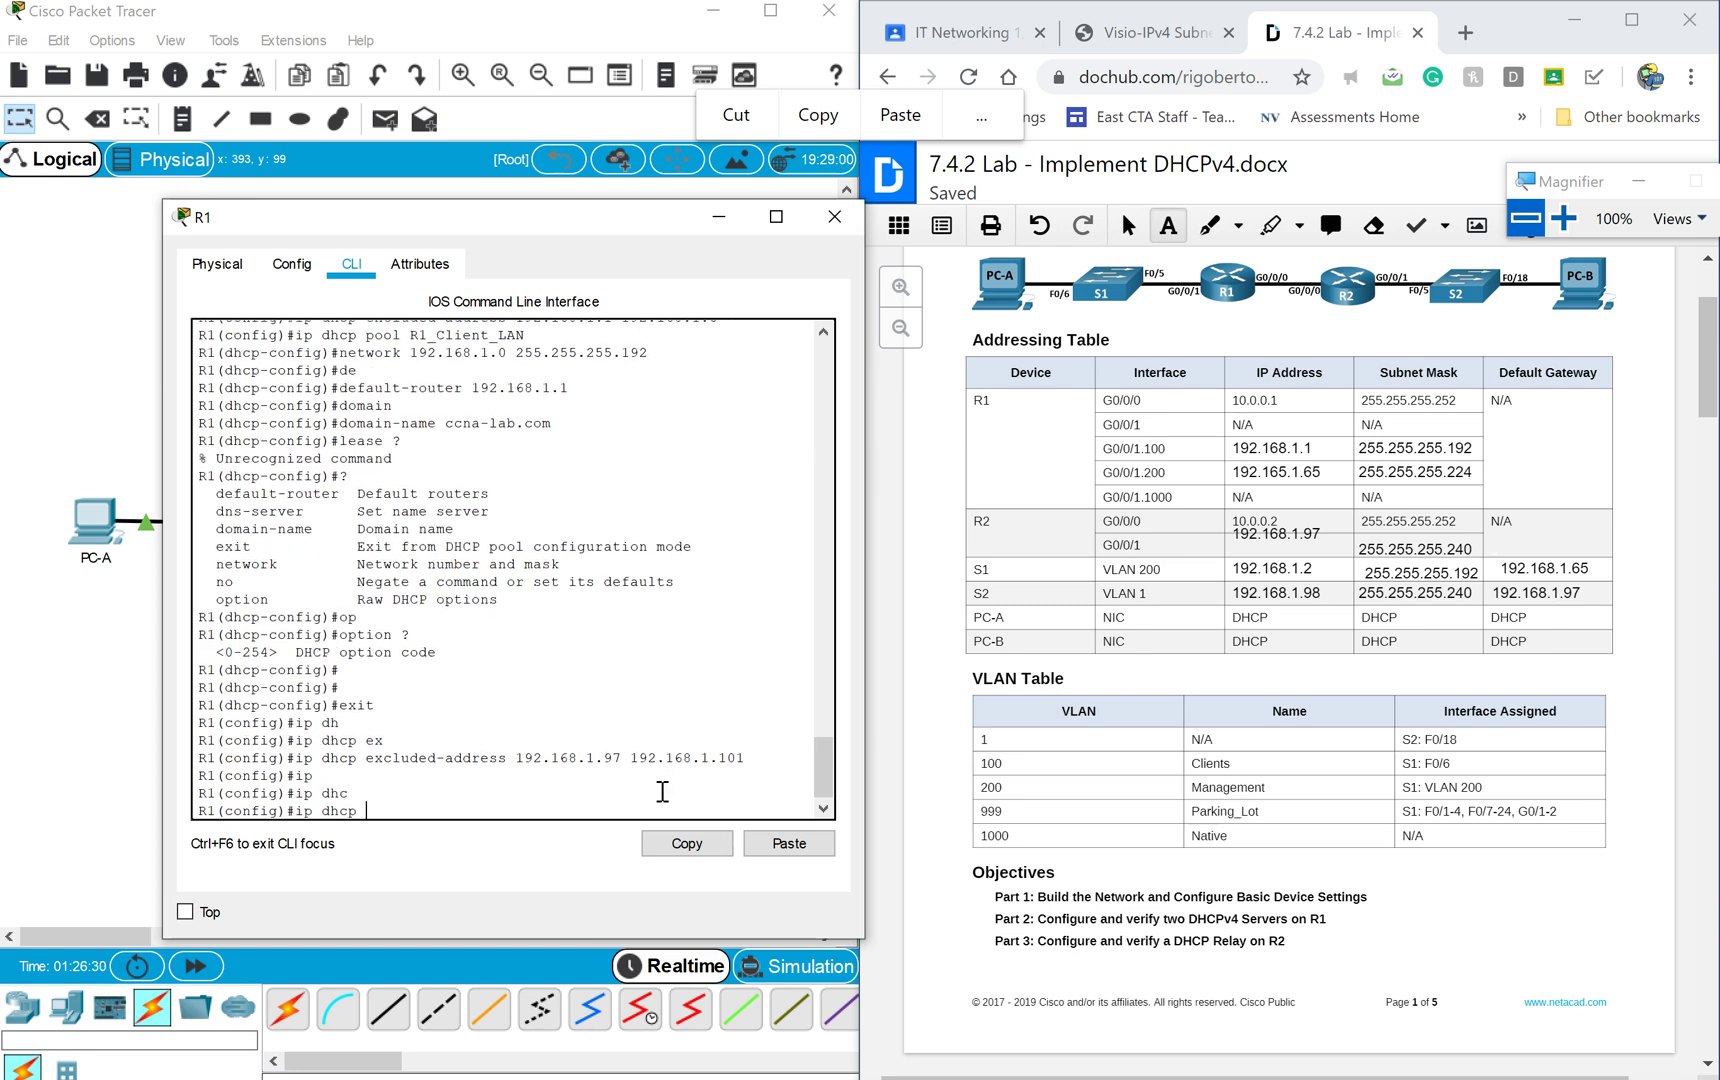
pyautogui.write('pool R2_CLien')
pyautogui.press('BackSpace')
pyautogui.press('BackSpace')
pyautogui.press('BackSpace')
pyautogui.press('BackSpace')
pyautogui.click(537, 747)
pyautogui.press('BackSpace')
pyautogui.write('lient_LAN')
pyautogui.press('Return')
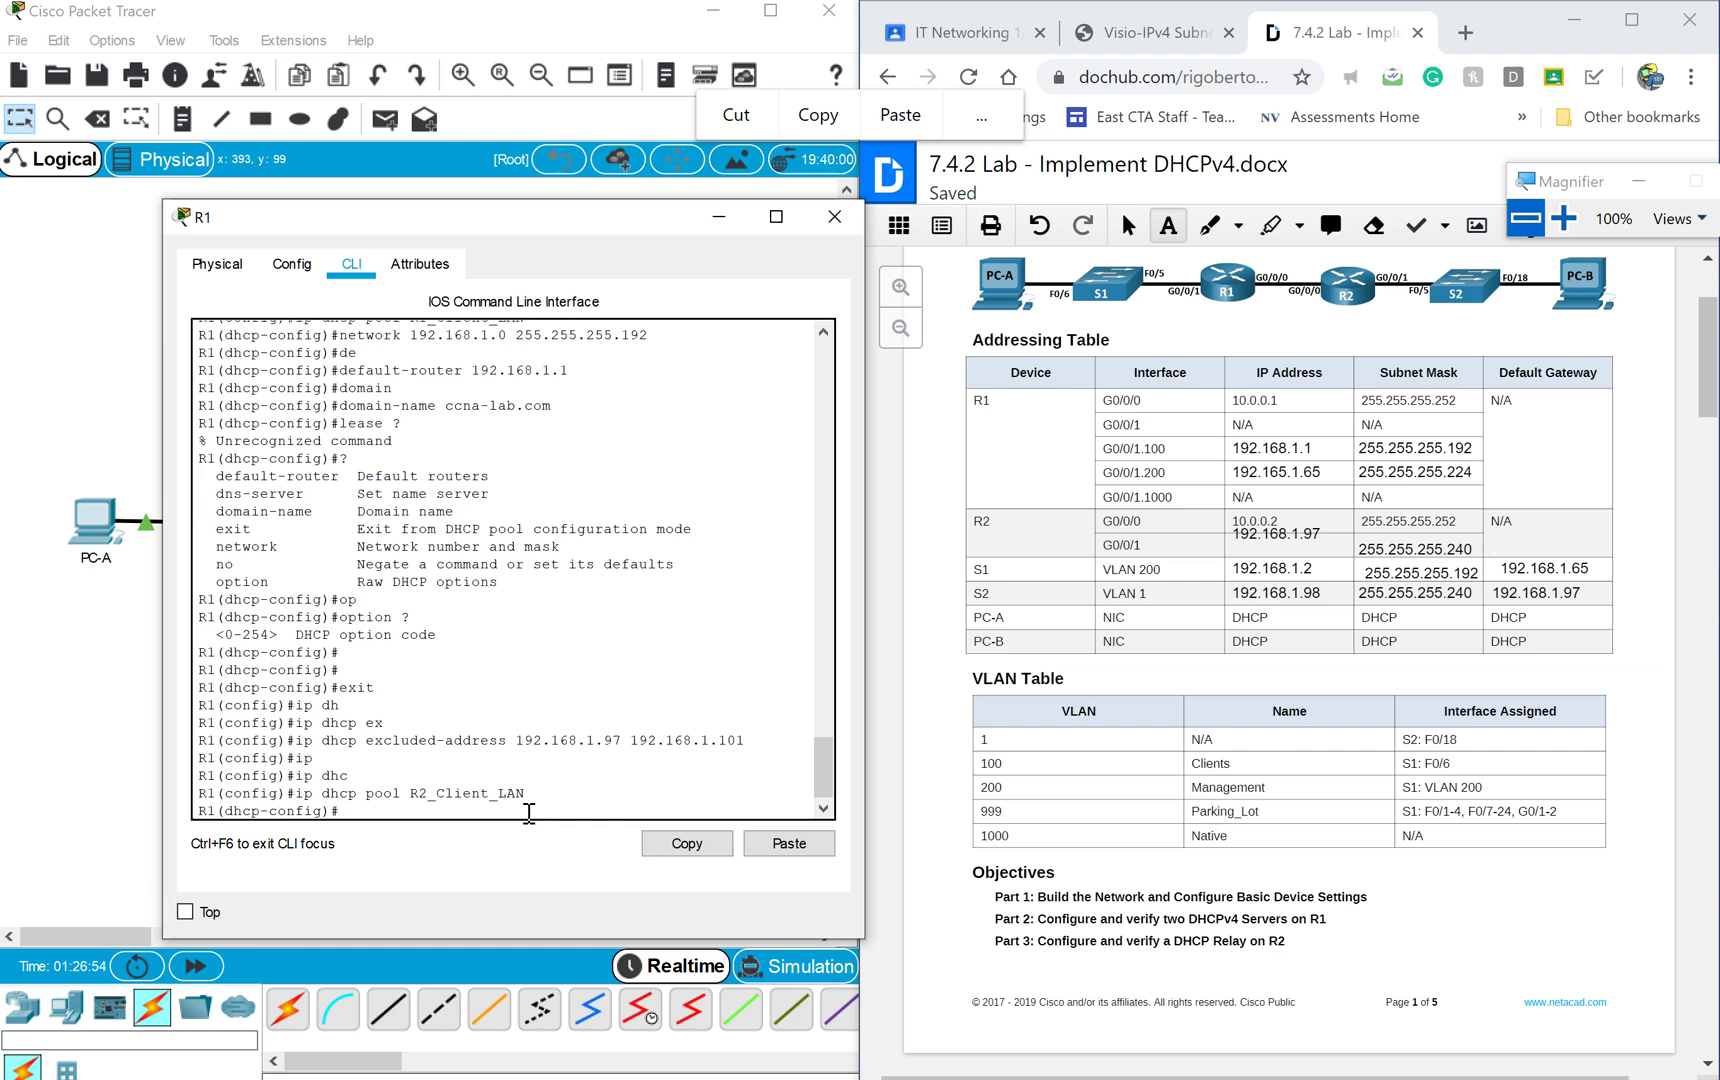
# Set the R2_Client_LAN pool's network to 192.168.1.96 255.255.255.240 and its default router to 192.168.1.97.
pyautogui.write('network 192.168.1.9')
pyautogui.write('6 255.255.255.240')
pyautogui.press('Return')
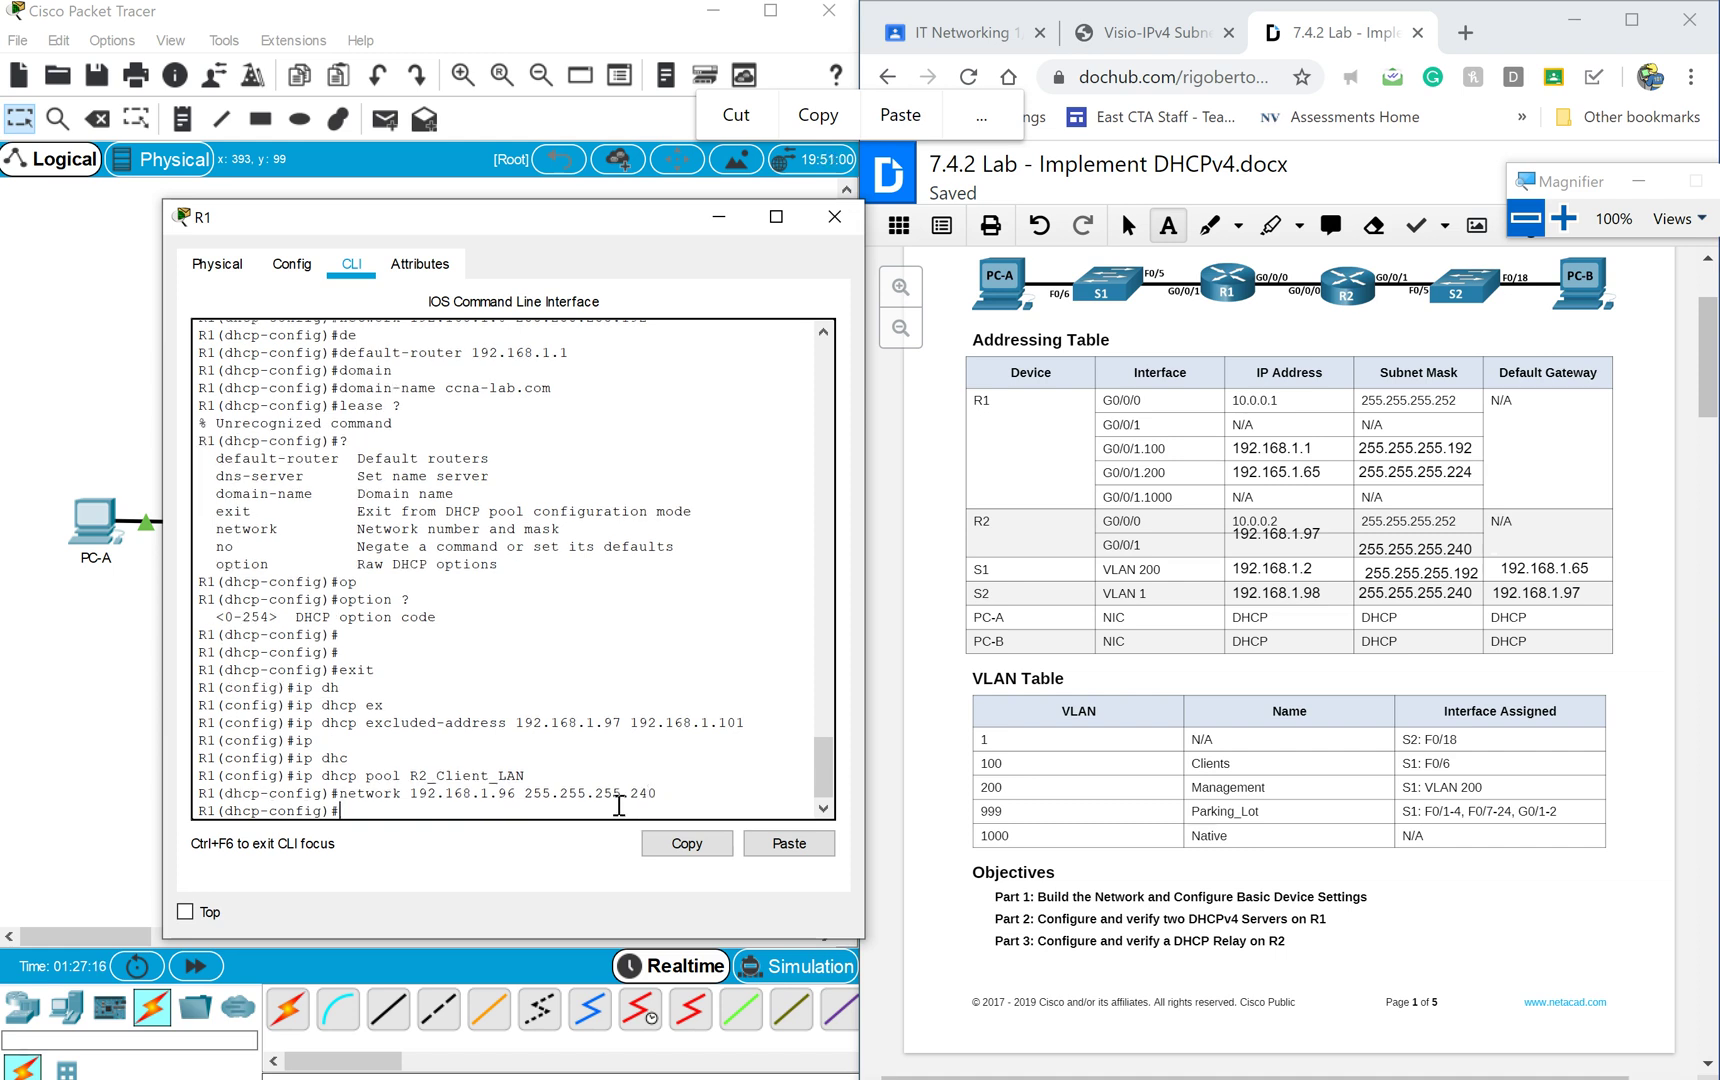
pyautogui.write('d')
pyautogui.write('e')
pyautogui.press('Tab')
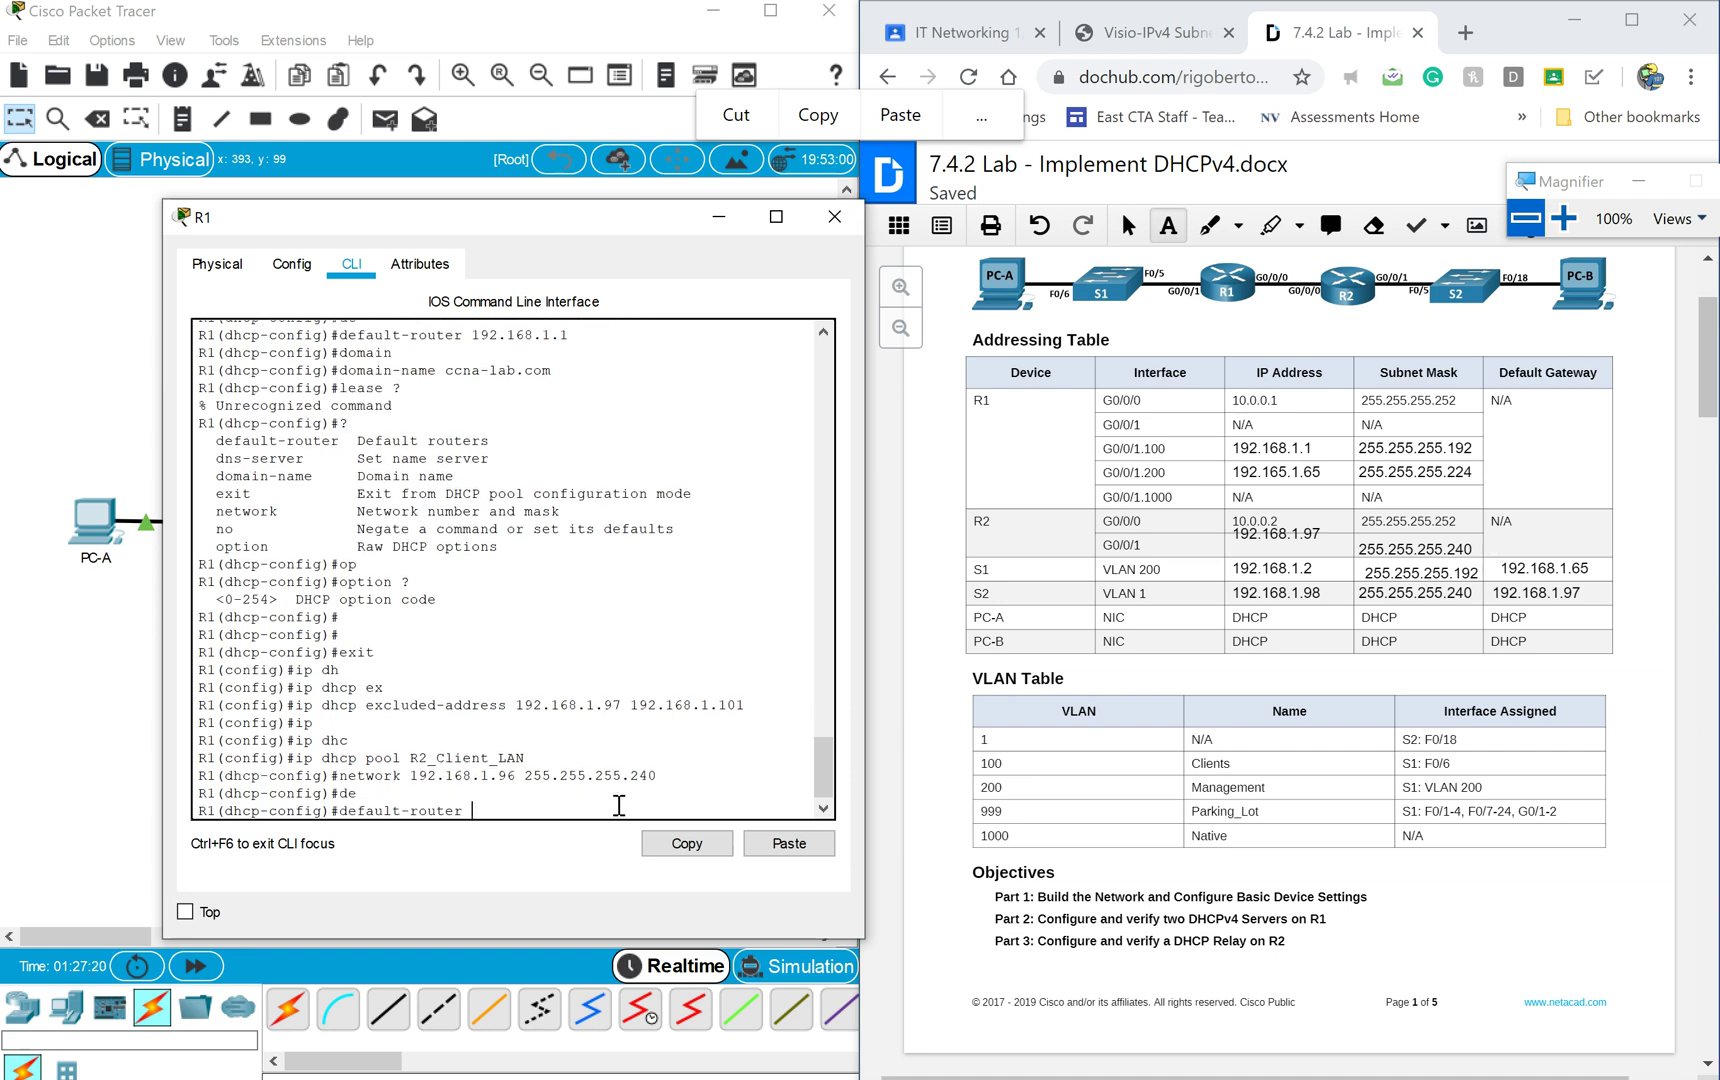
pyautogui.write('192.168.1.97')
pyautogui.press('Return')
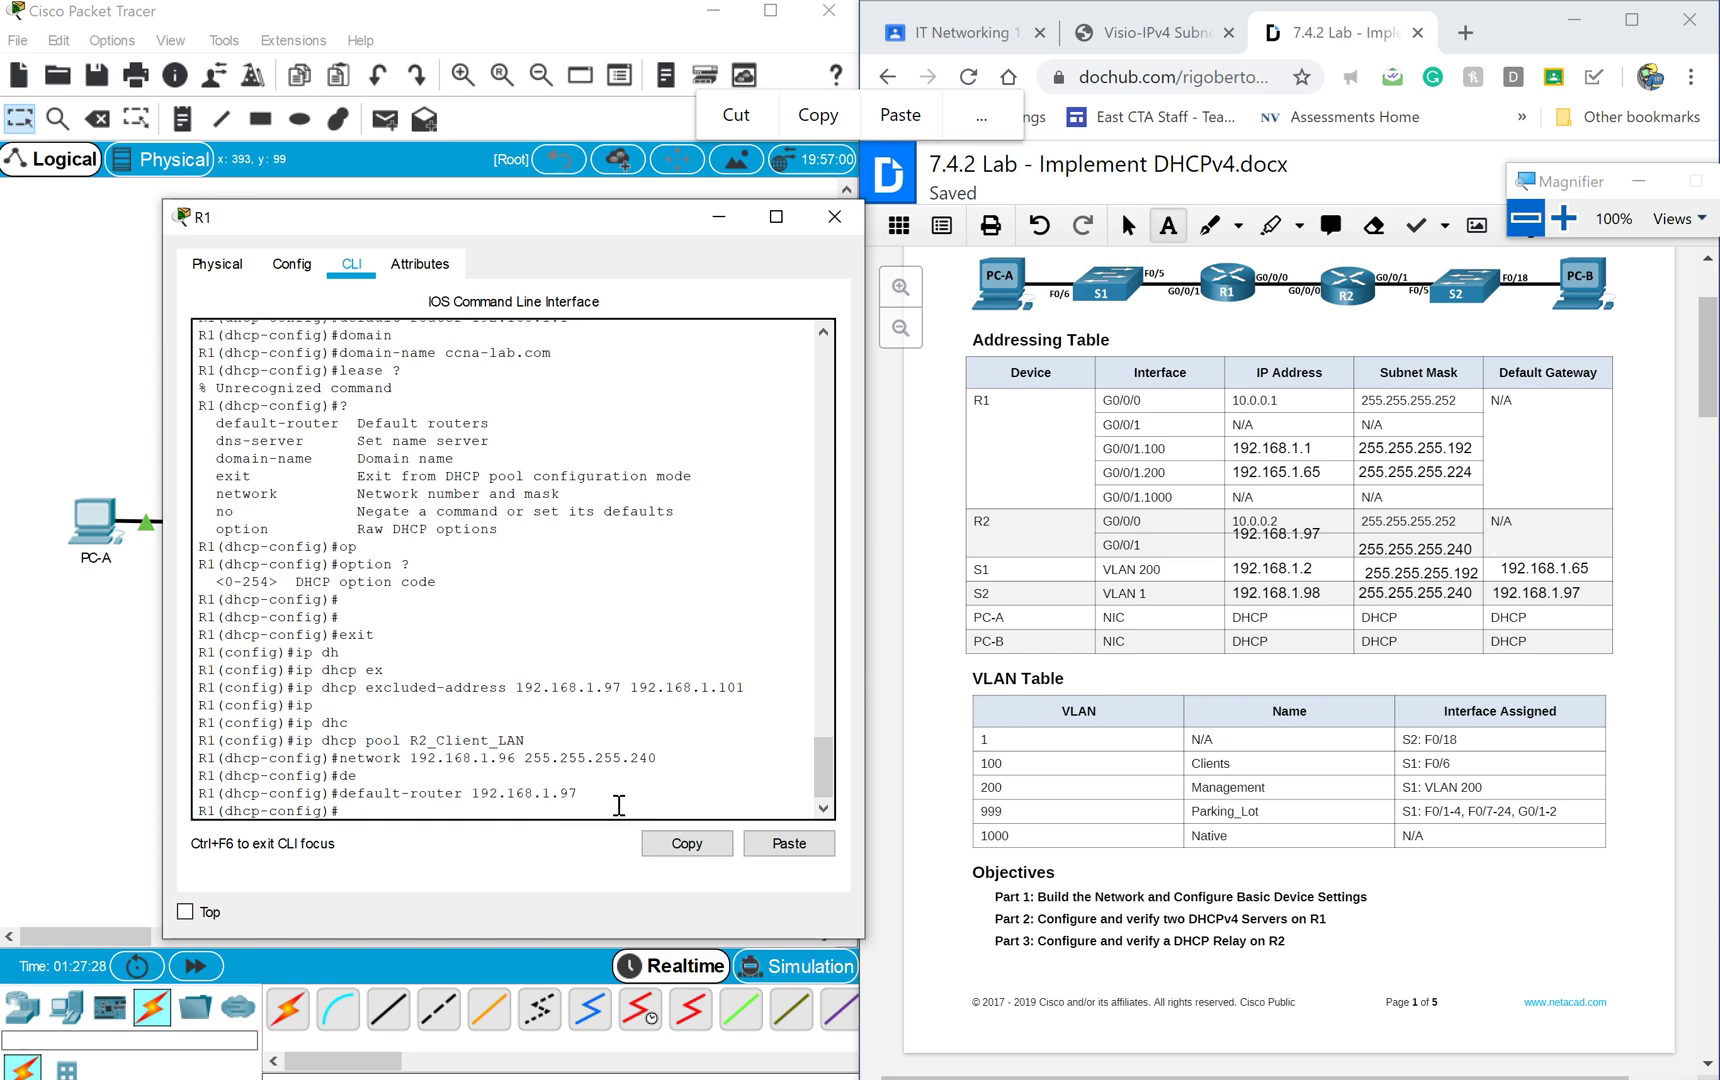
# Set the R2_Client_LAN pool's domain name to ccna-lab.com.
pyautogui.write('dom')
pyautogui.press('Tab')
pyautogui.write('cc')
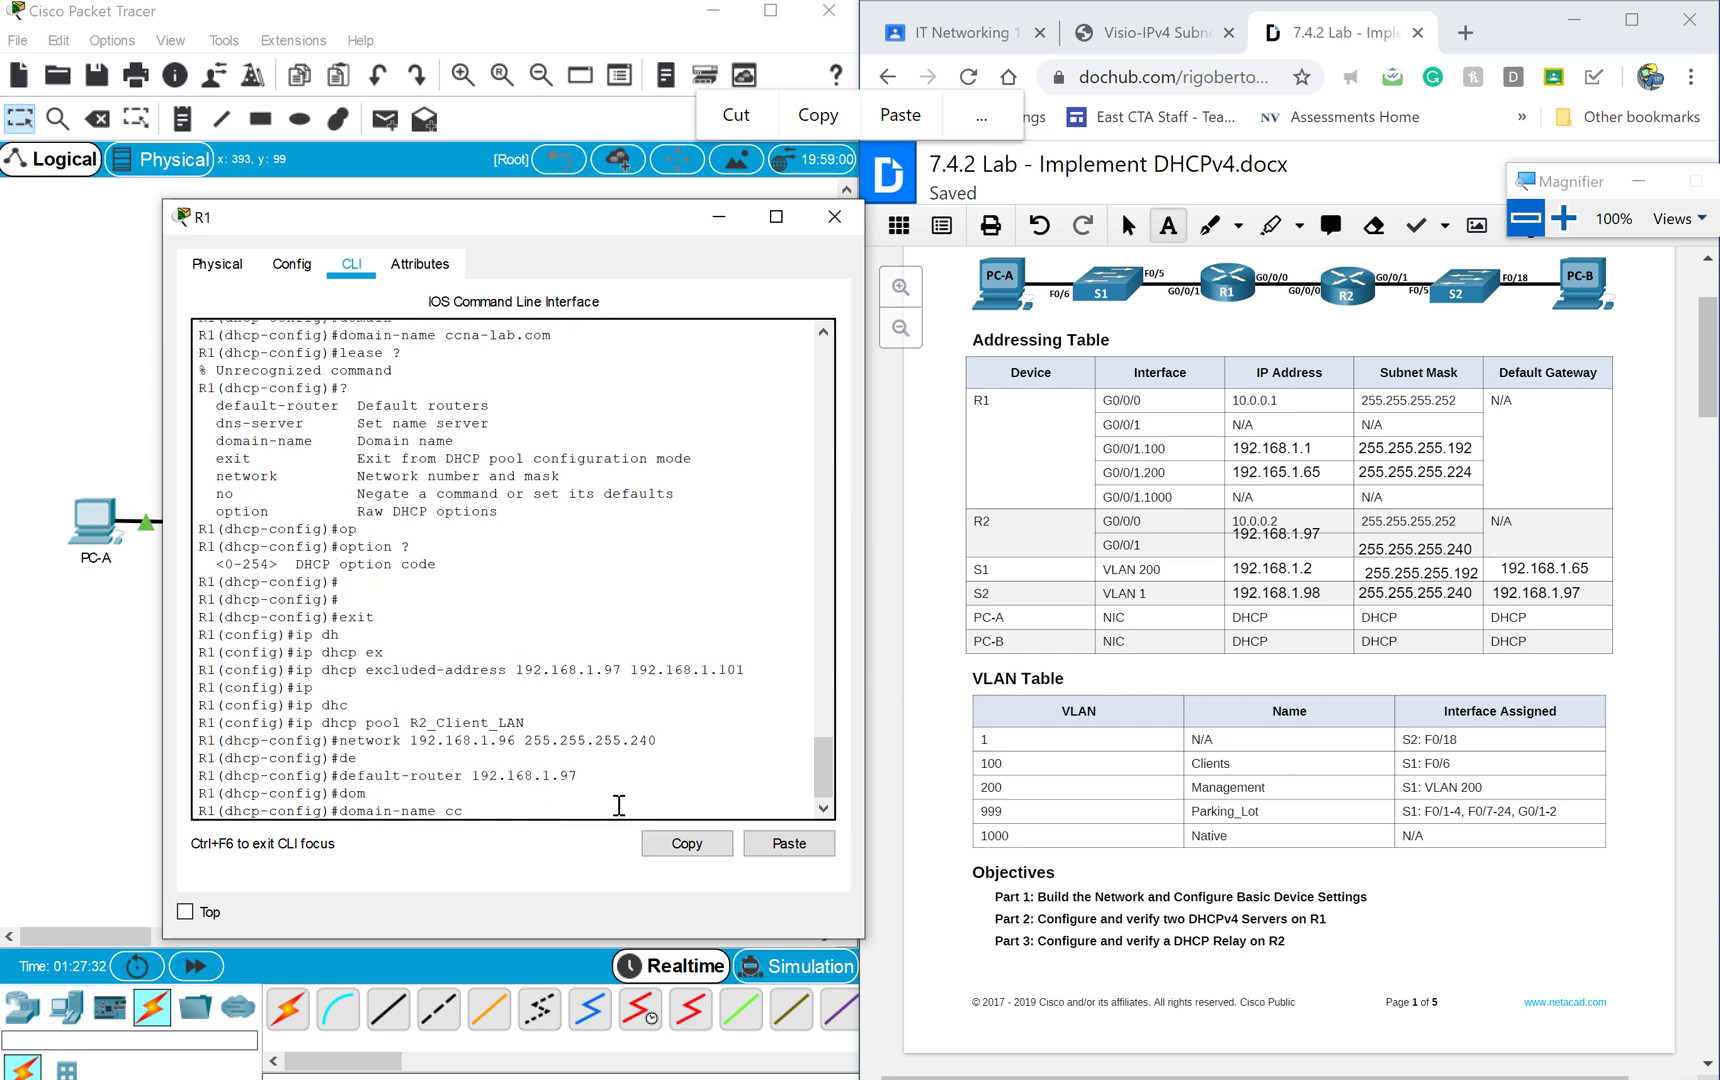
pyautogui.write('na-lab.com')
pyautogui.press('Return')
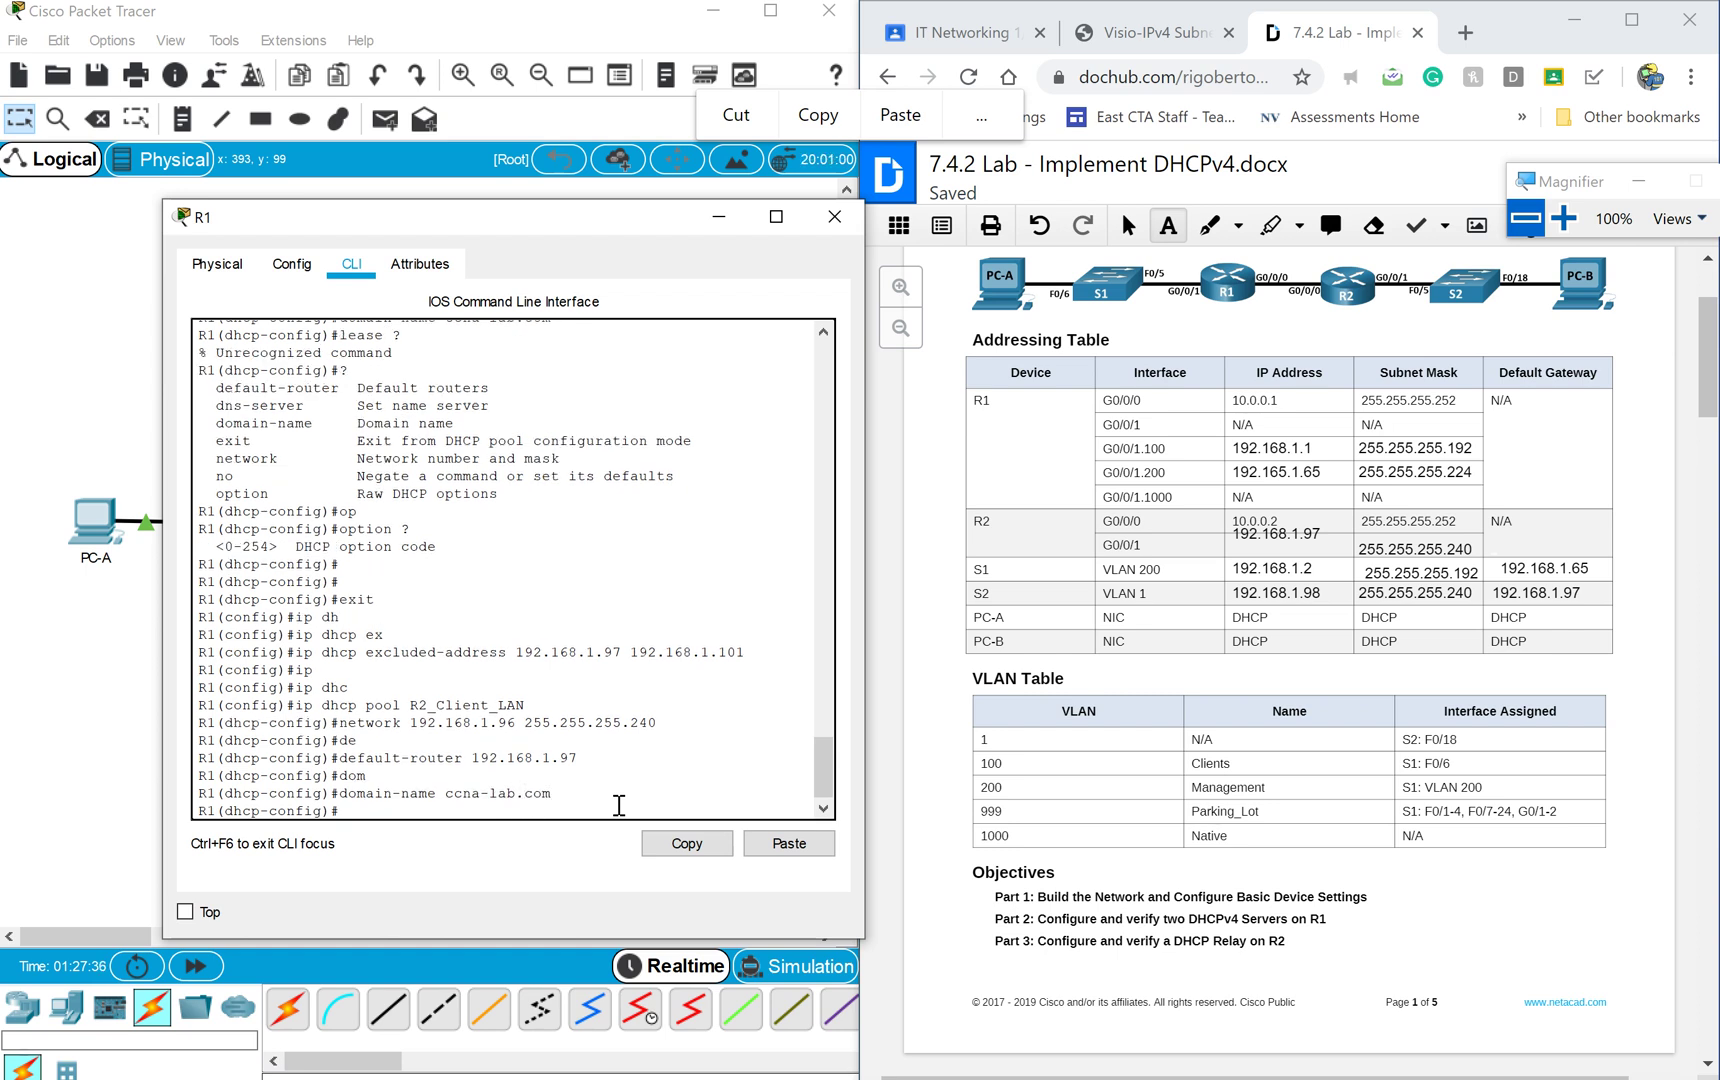
# Find the DHCPv4 verification commands in Part 2, Step 3 of the lab document and exit R1 to privileged EXEC mode.
pyautogui.click(1705, 378)
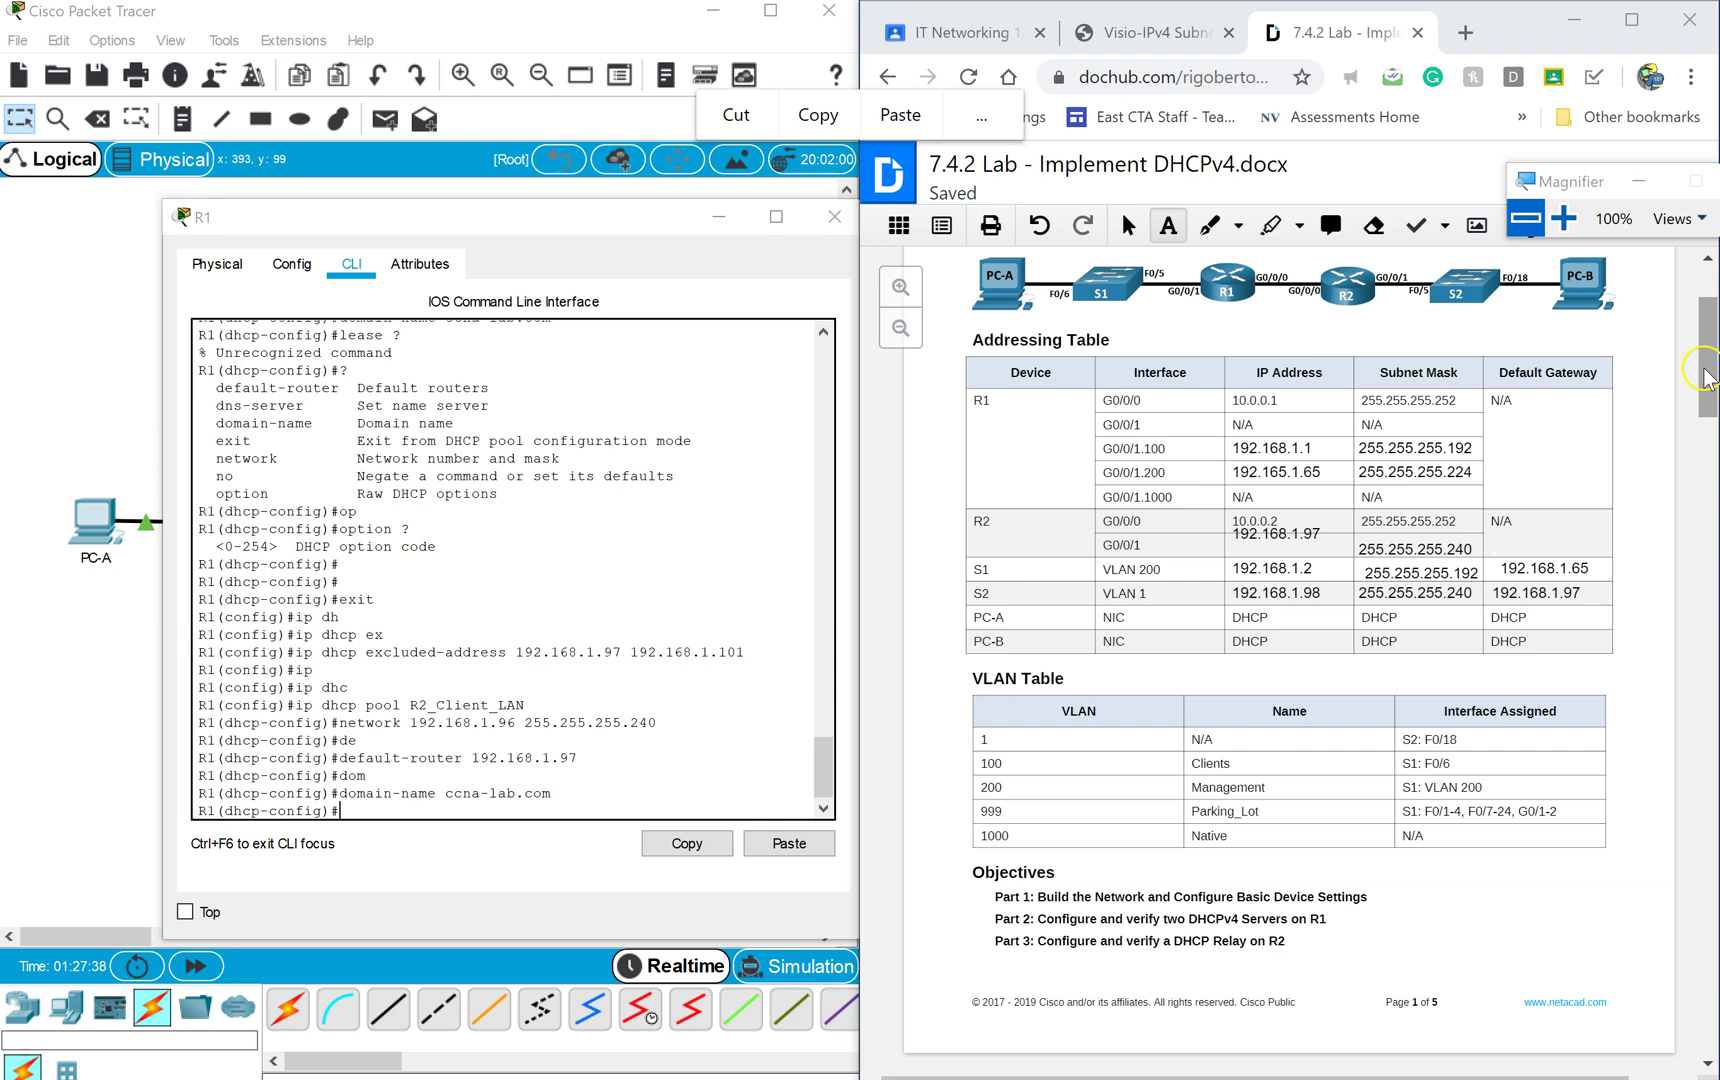
pyautogui.scroll(-10, 1703, 511)
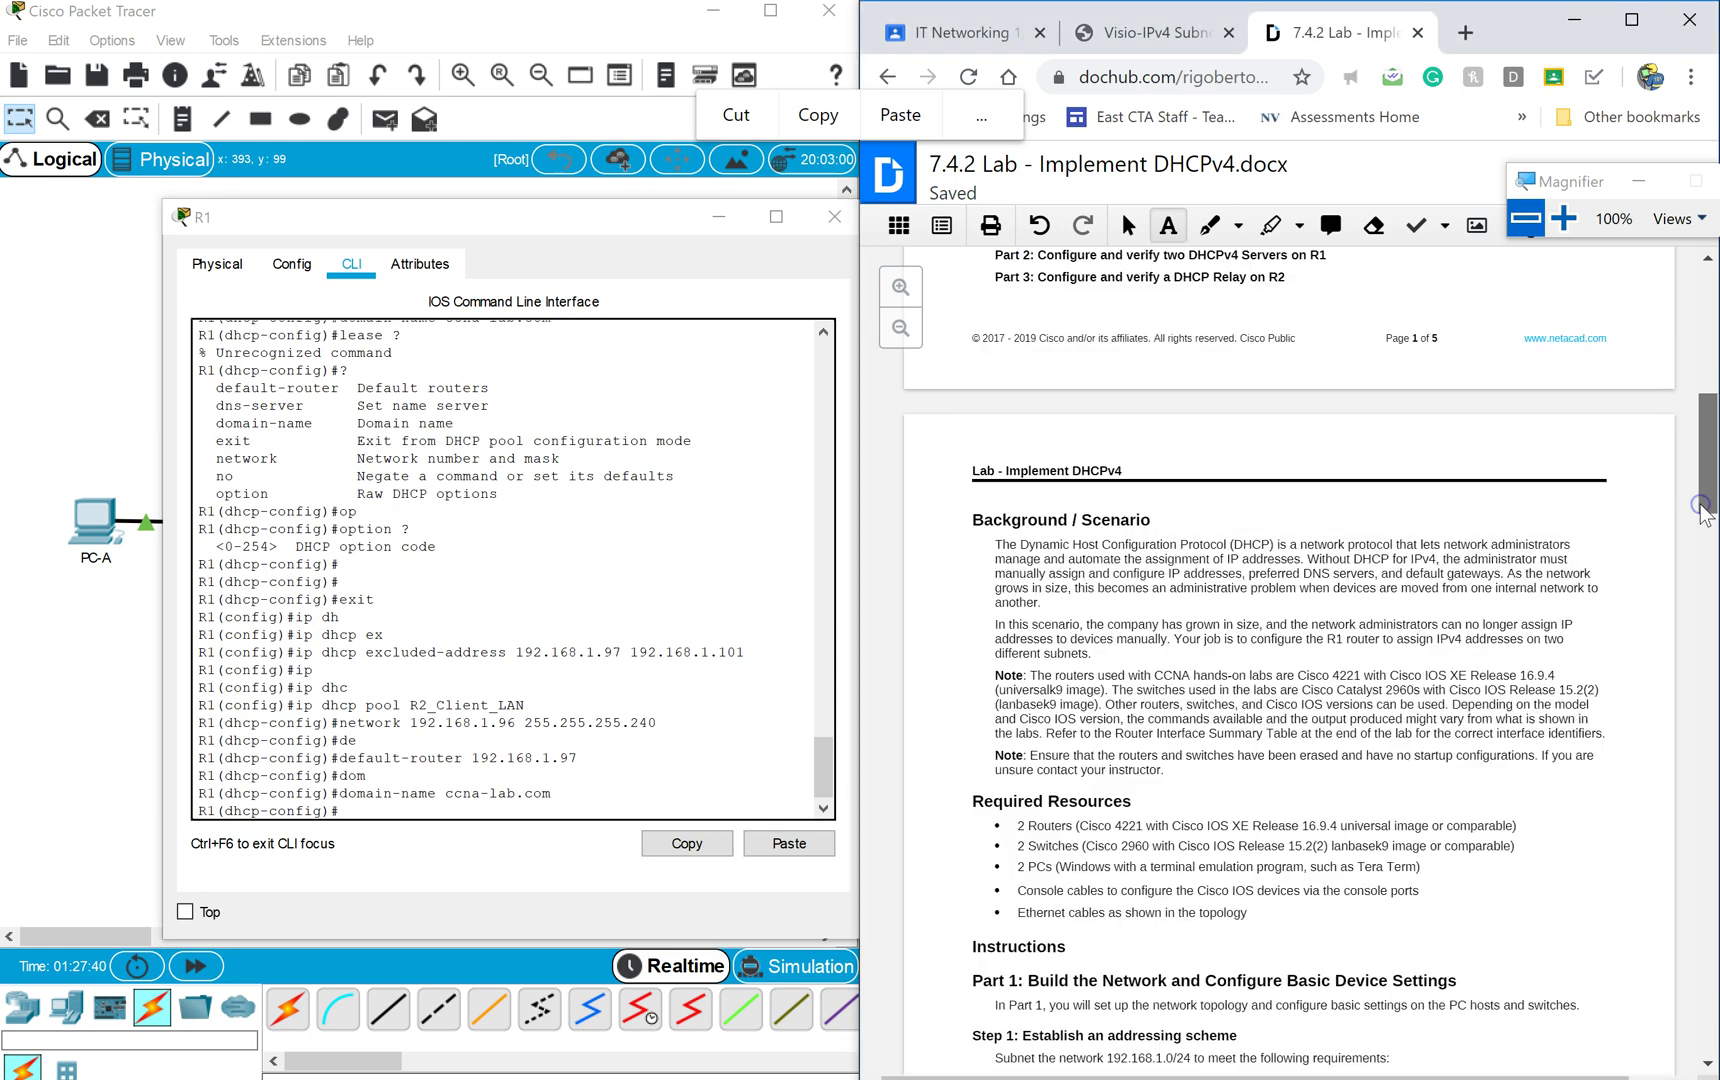
pyautogui.scroll(-6, 1705, 568)
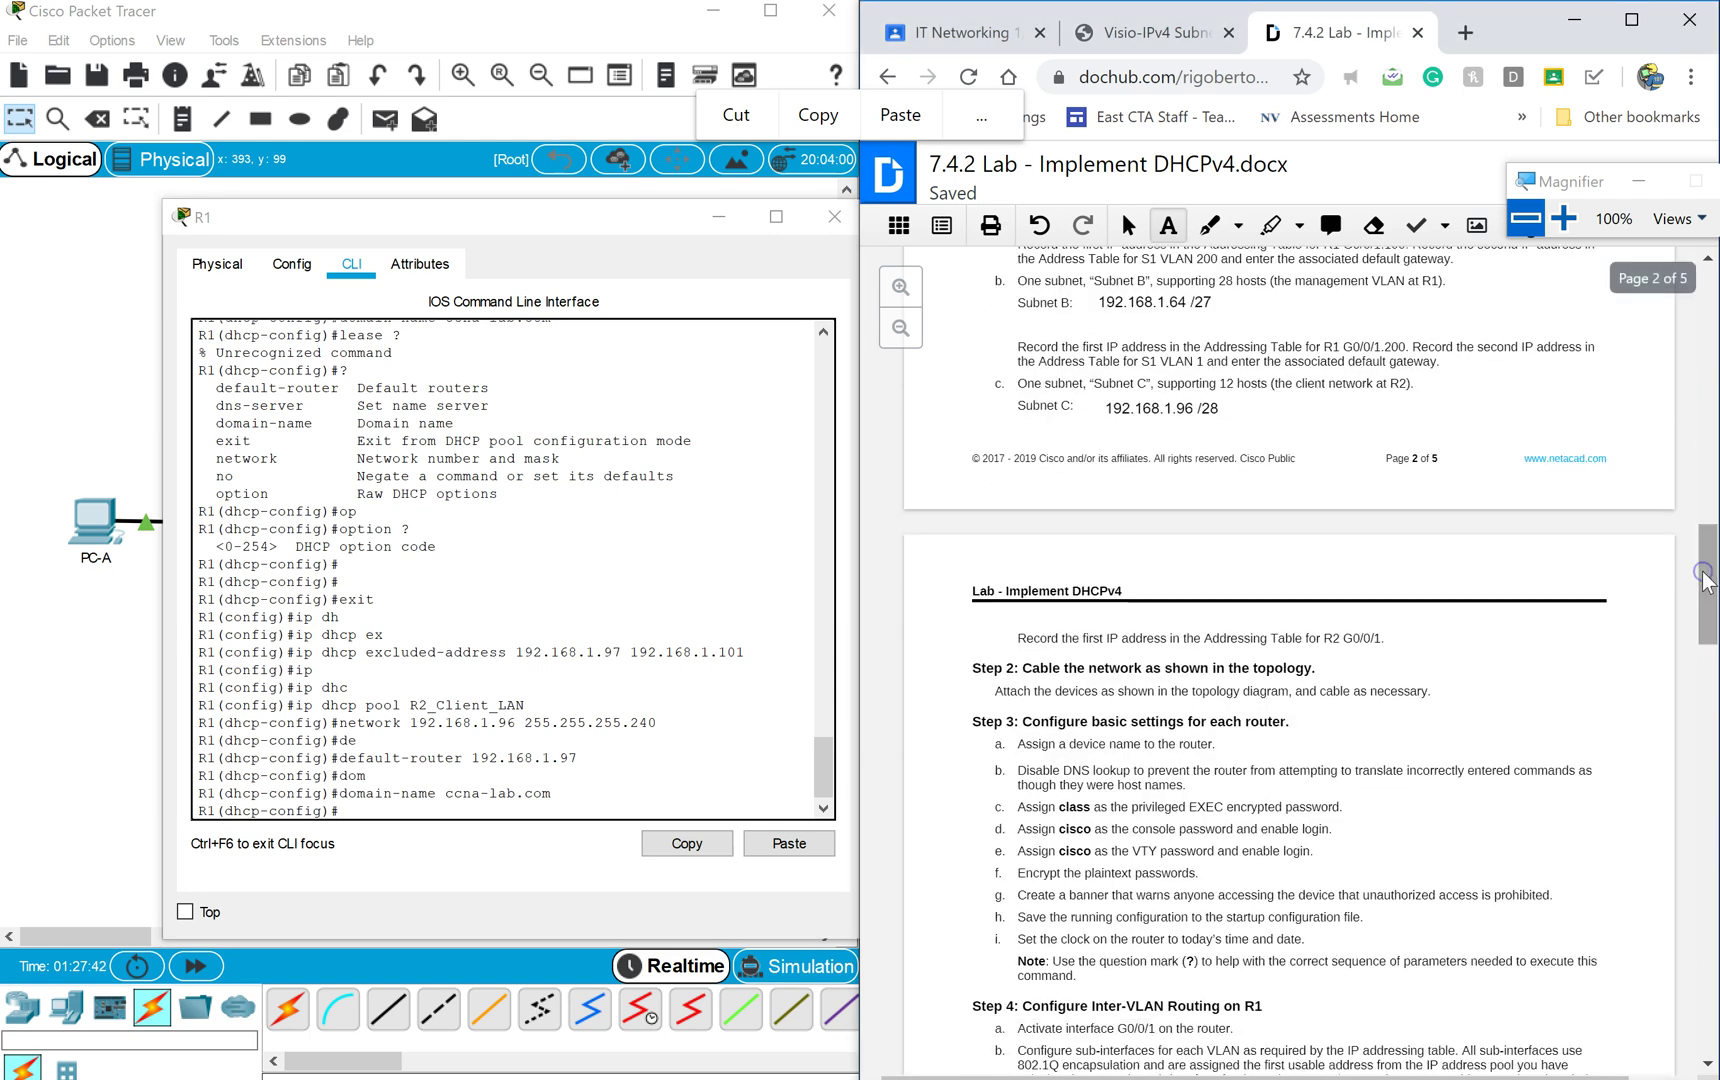
pyautogui.scroll(-5, 1707, 660)
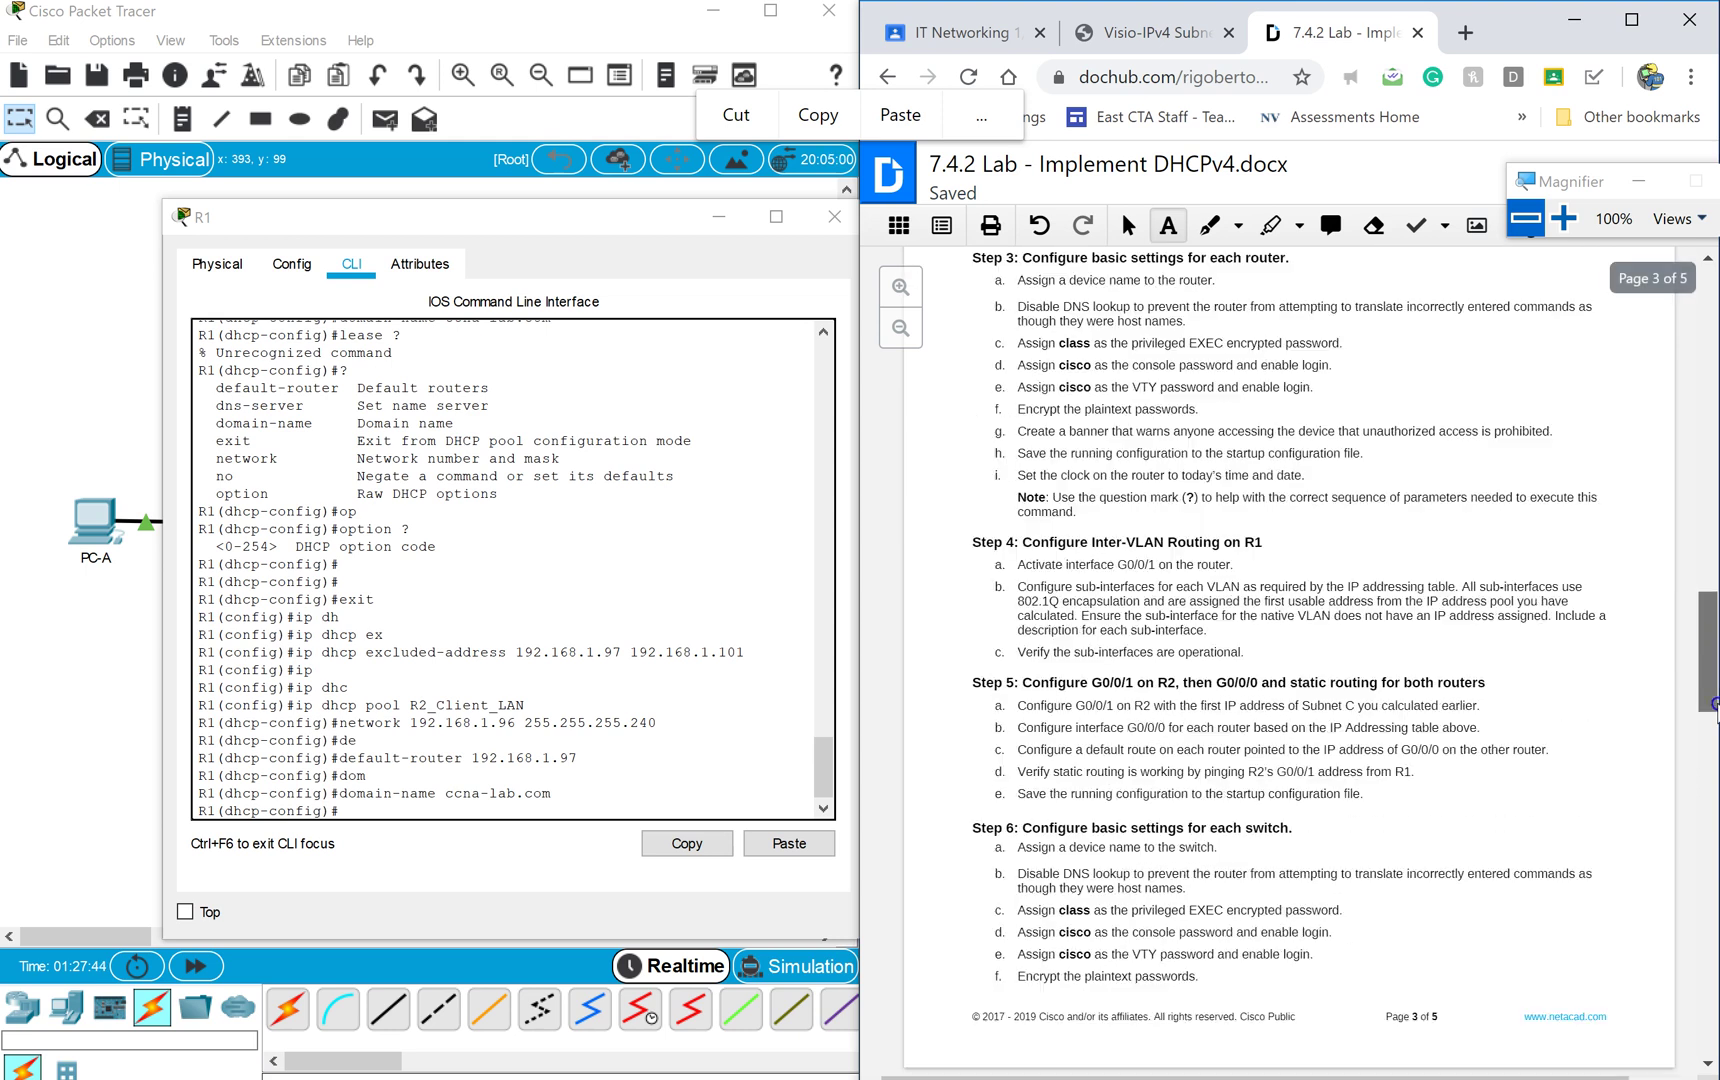
pyautogui.scroll(-5, 1710, 790)
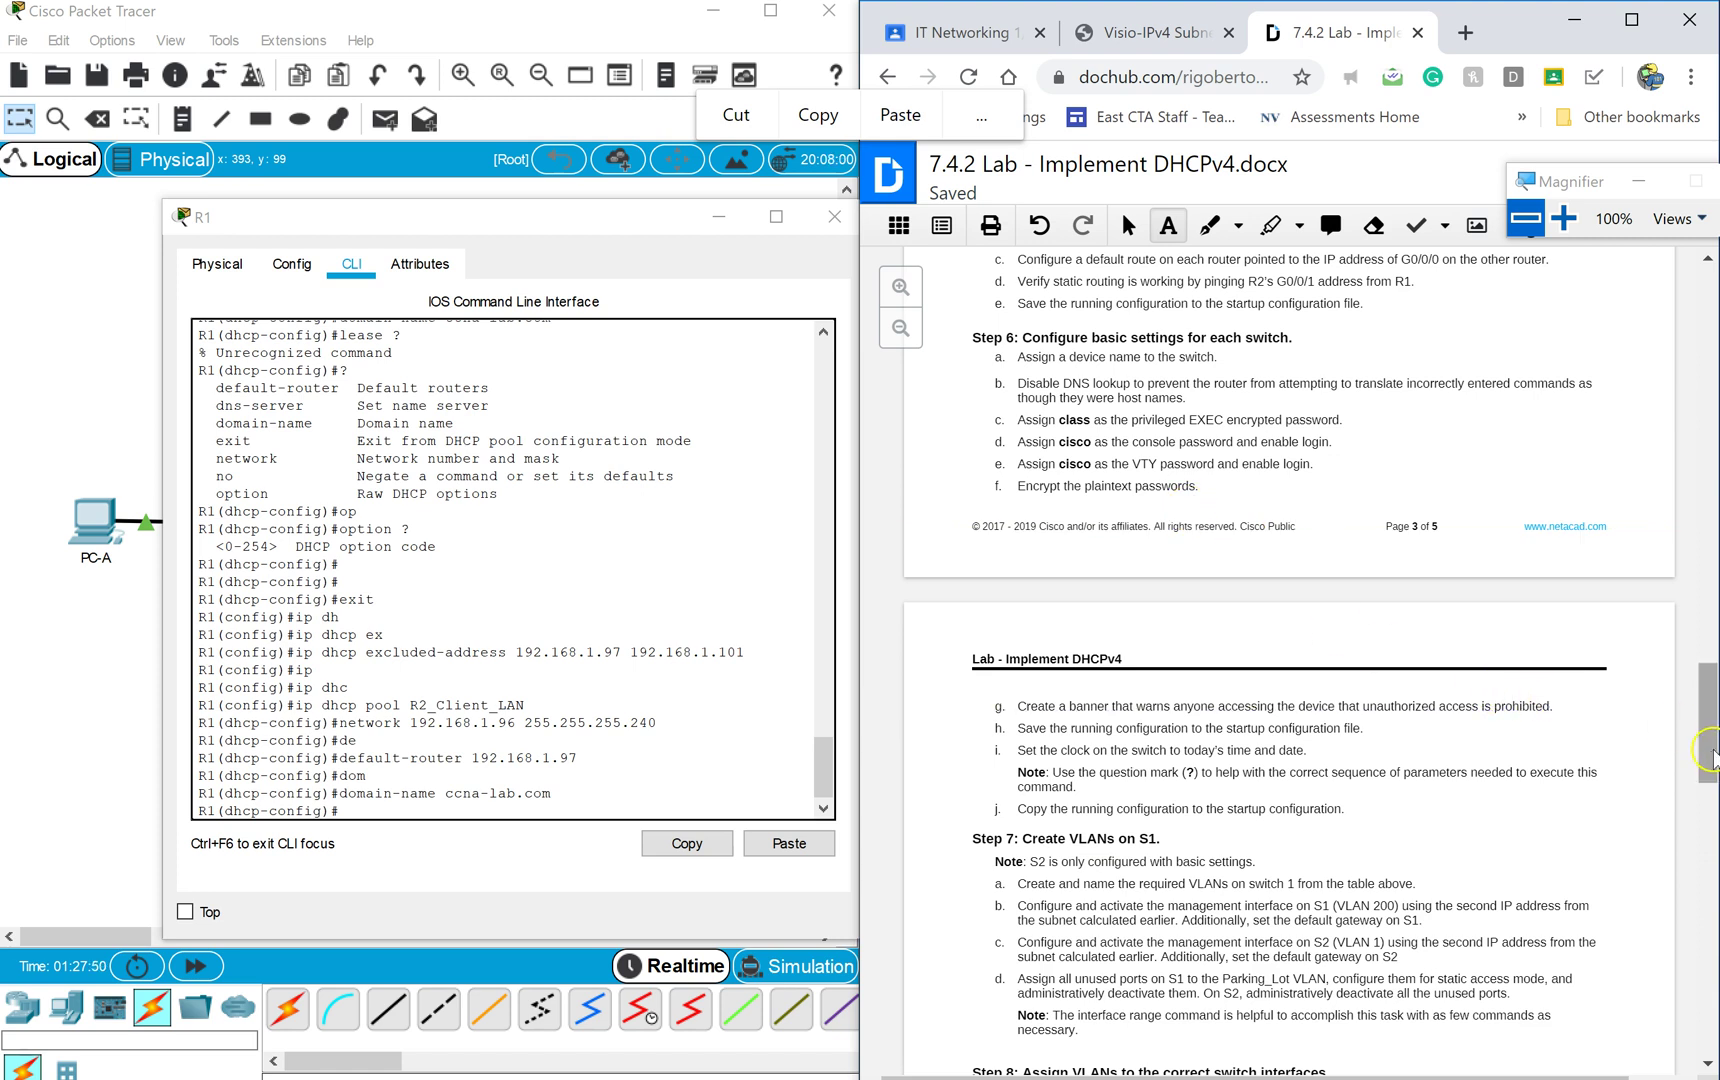
pyautogui.moveTo(1710, 755); pyautogui.dragTo(1710, 942)
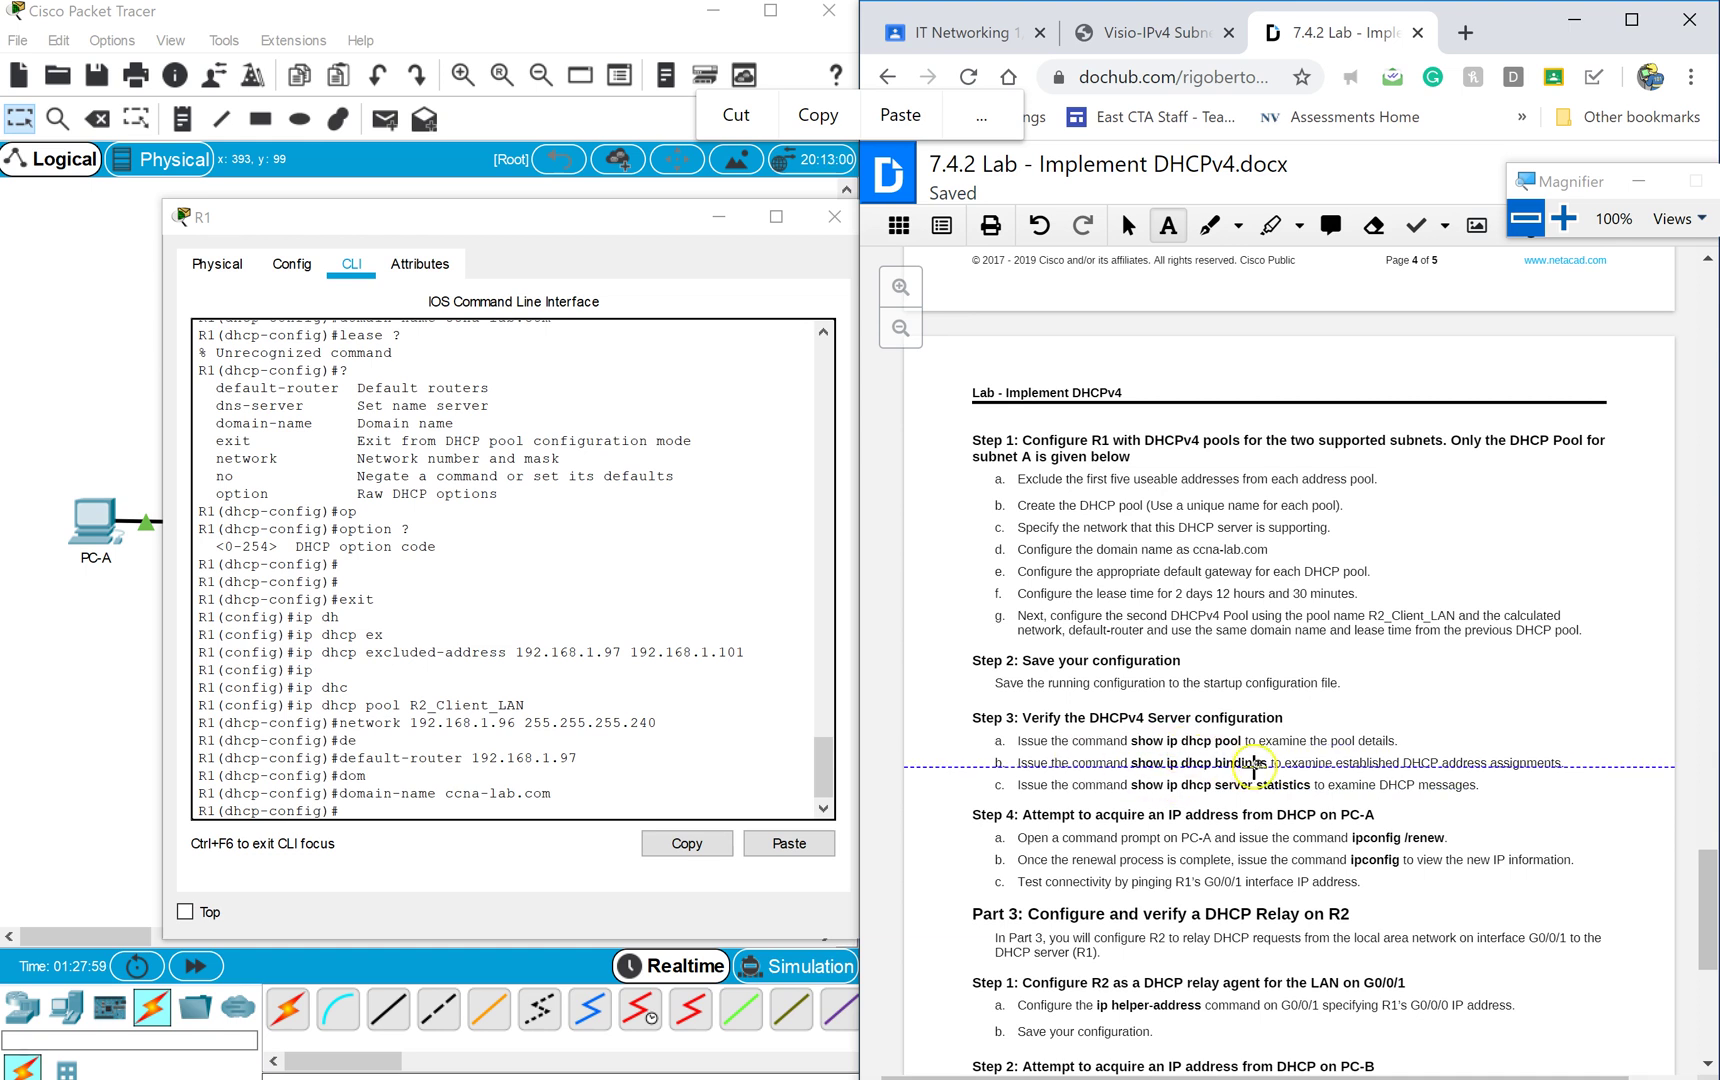
pyautogui.click(591, 813)
pyautogui.press('Return')
pyautogui.press('Return')
pyautogui.write('exit')
pyautogui.press('Return')
pyautogui.press('Return')
pyautogui.press('Return')
pyautogui.write('exit')
pyautogui.press('Return')
pyautogui.press('Return')
pyautogui.press('Return')
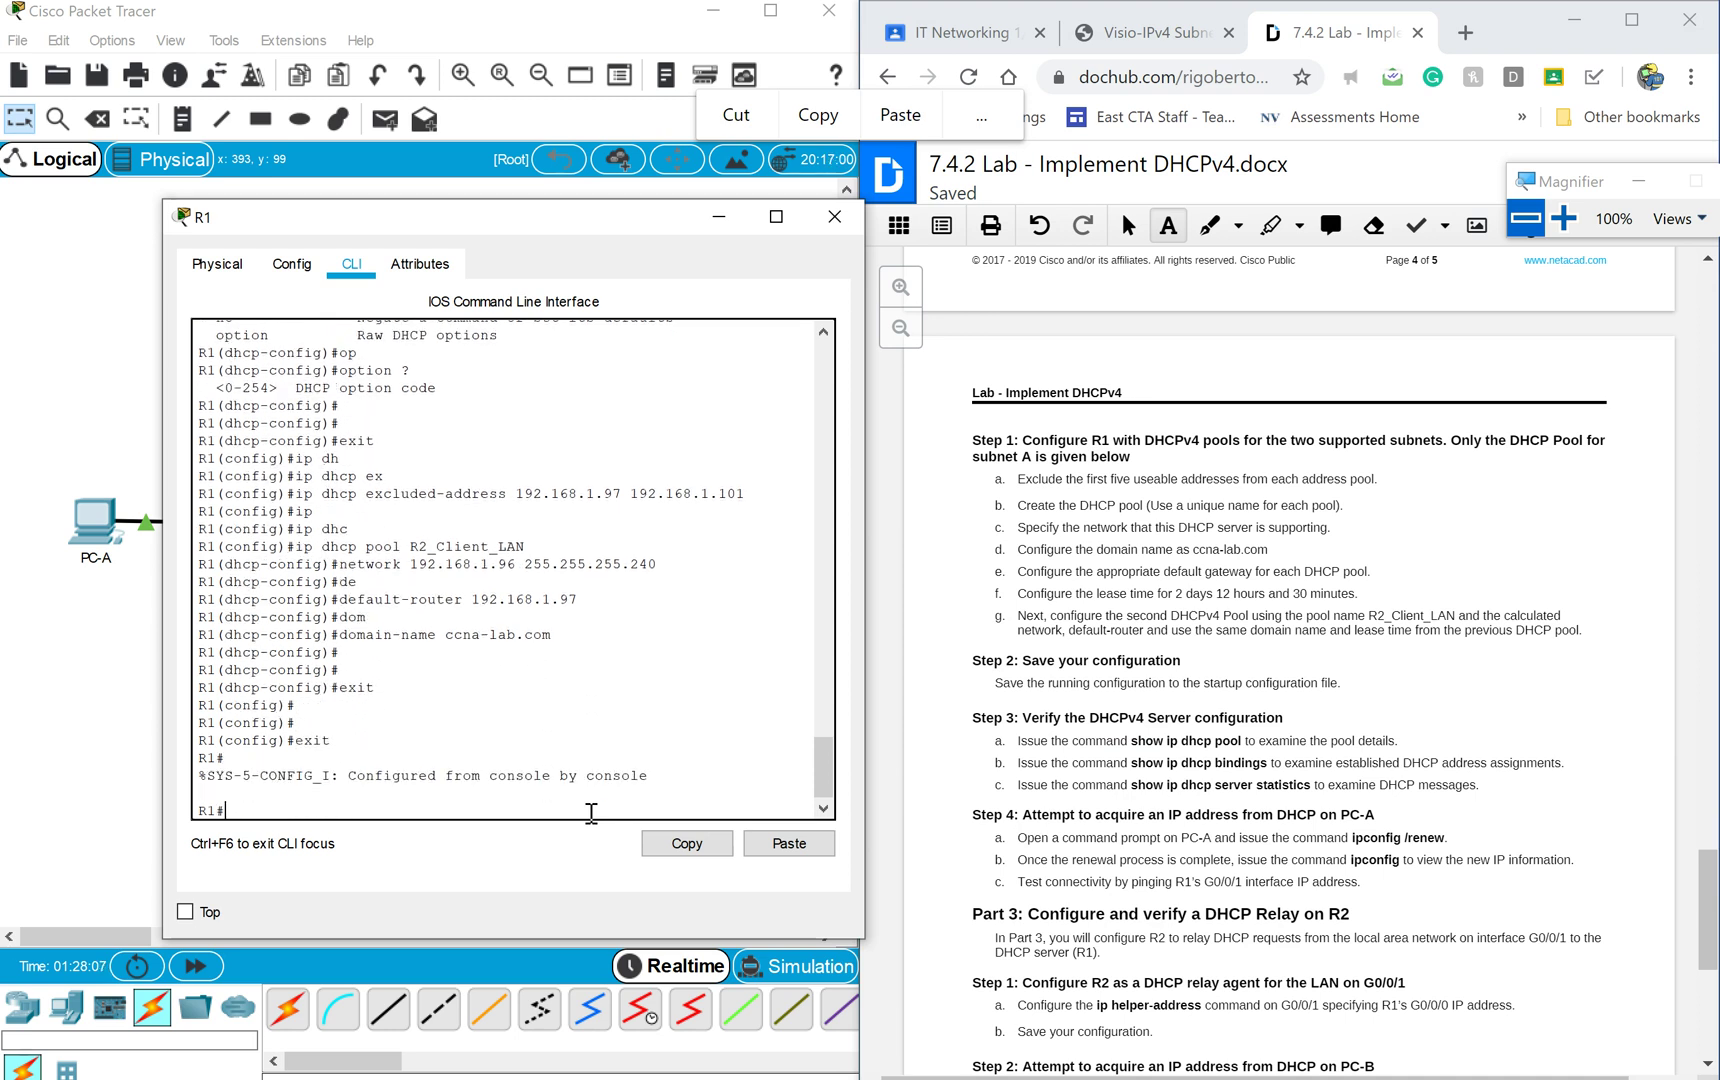
# Display R1's DHCP pool details with show ip dhcp pool and review both pools.
pyautogui.write('show ip dhcp pool')
pyautogui.press('Return')
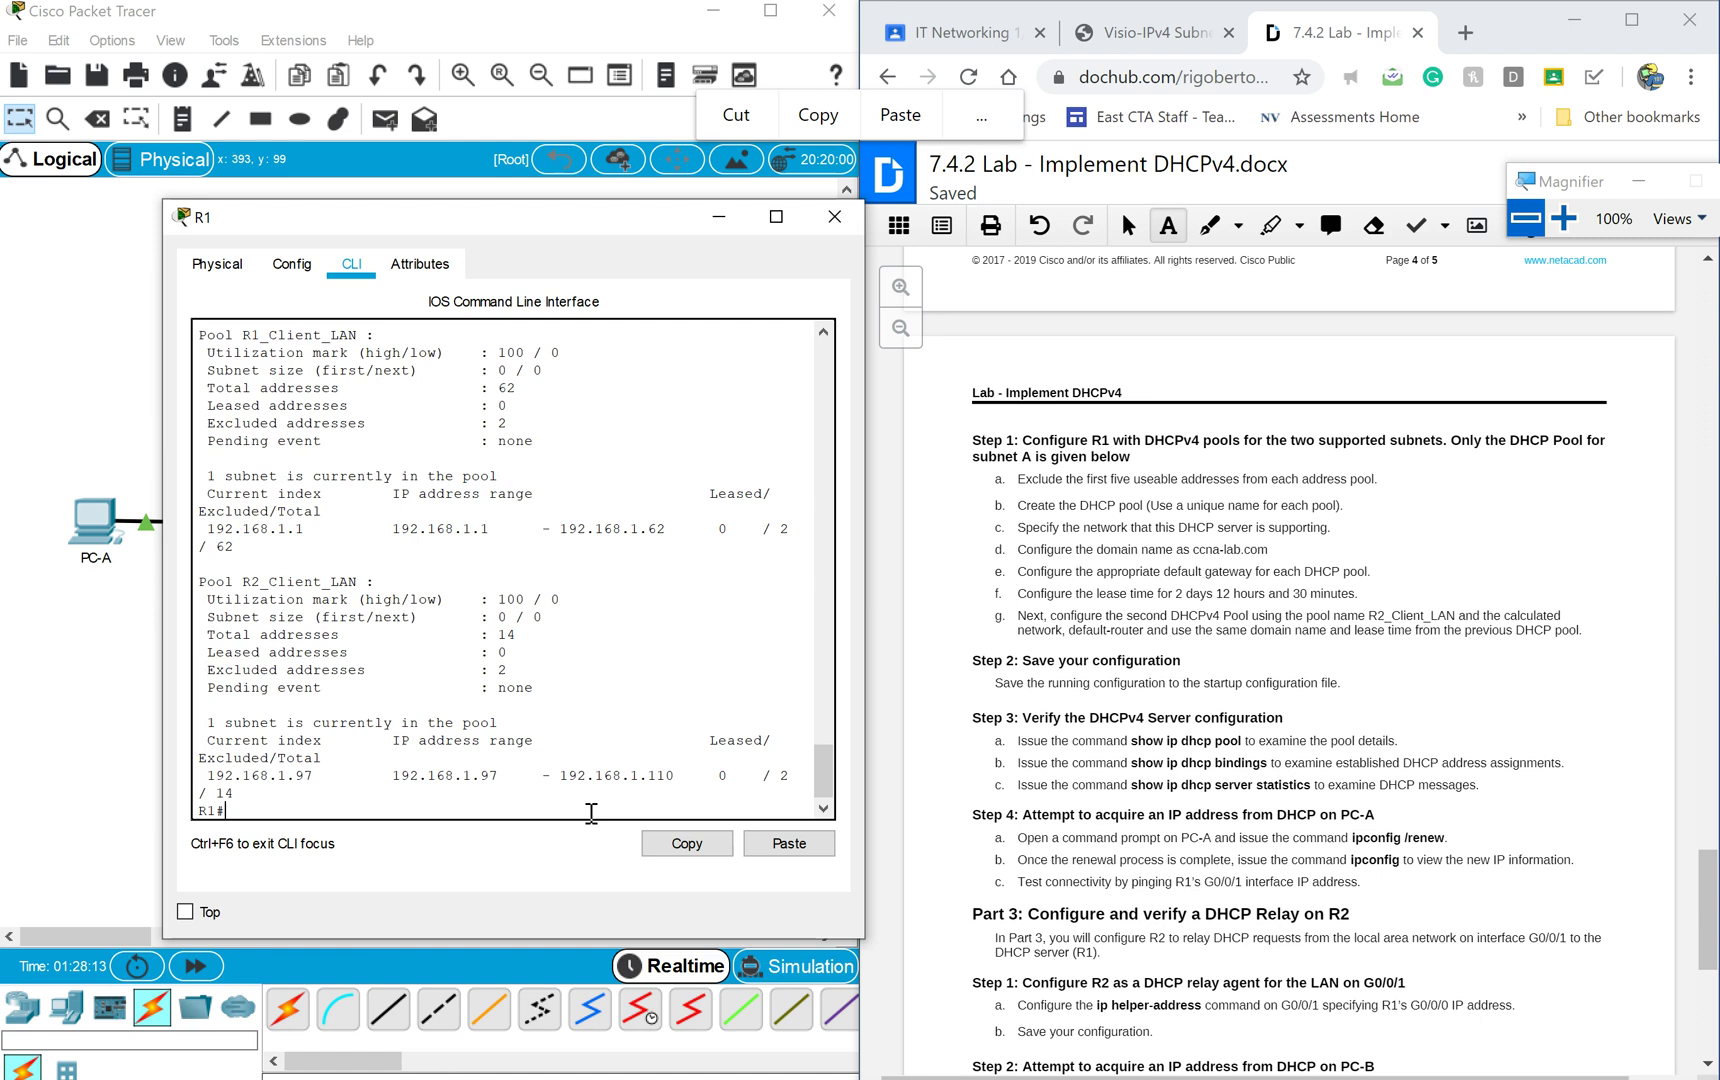
pyautogui.scroll(1, 629, 543)
pyautogui.scroll(1, 629, 543)
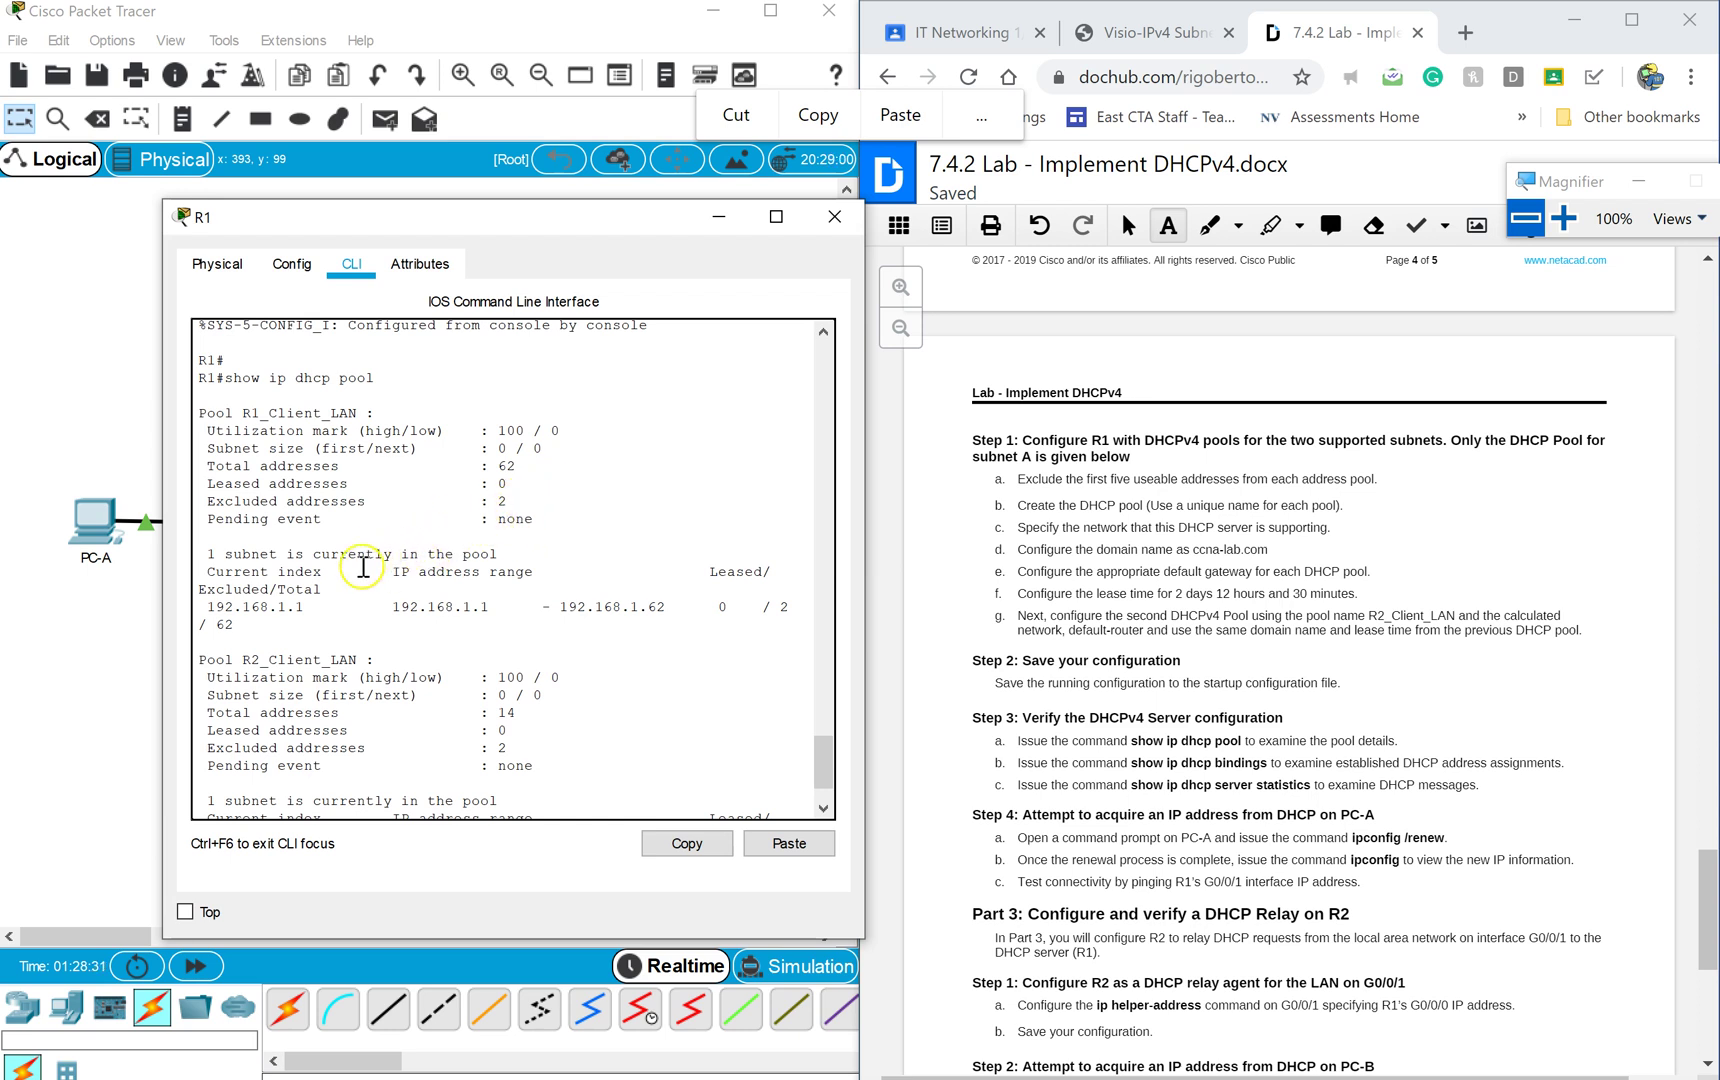
pyautogui.scroll(-2, 491, 584)
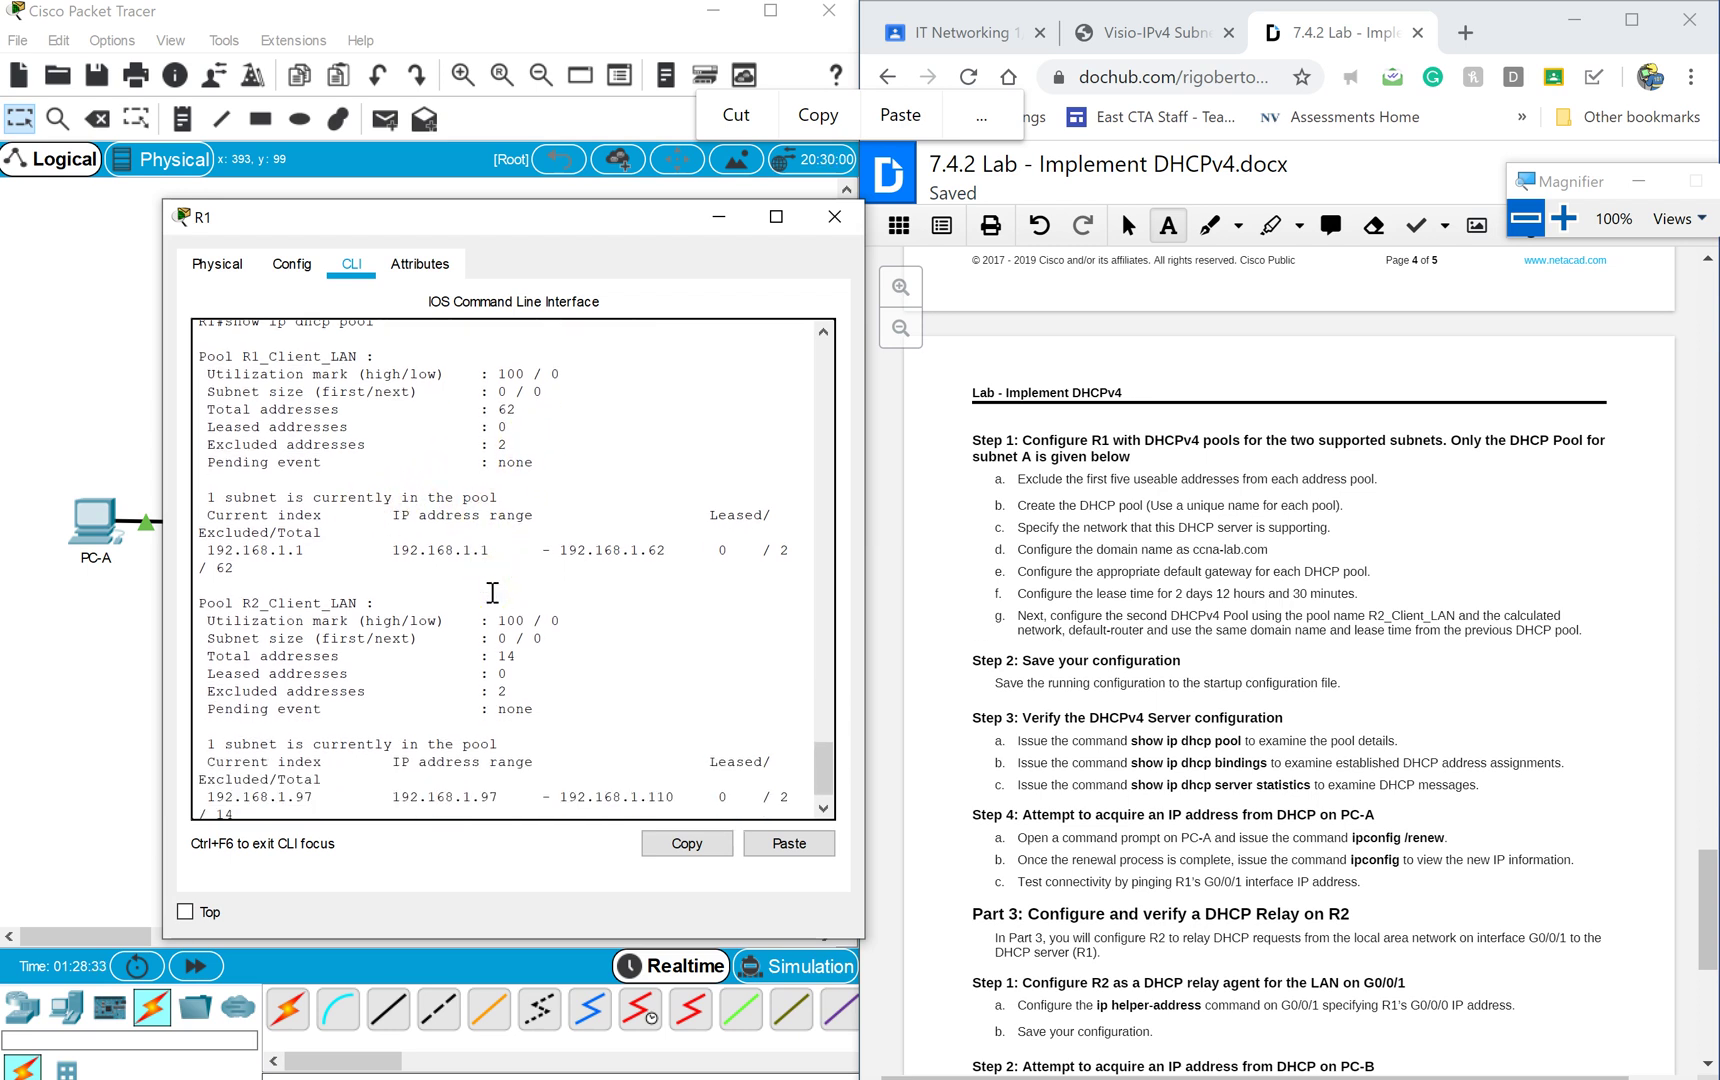
pyautogui.scroll(-1, 492, 593)
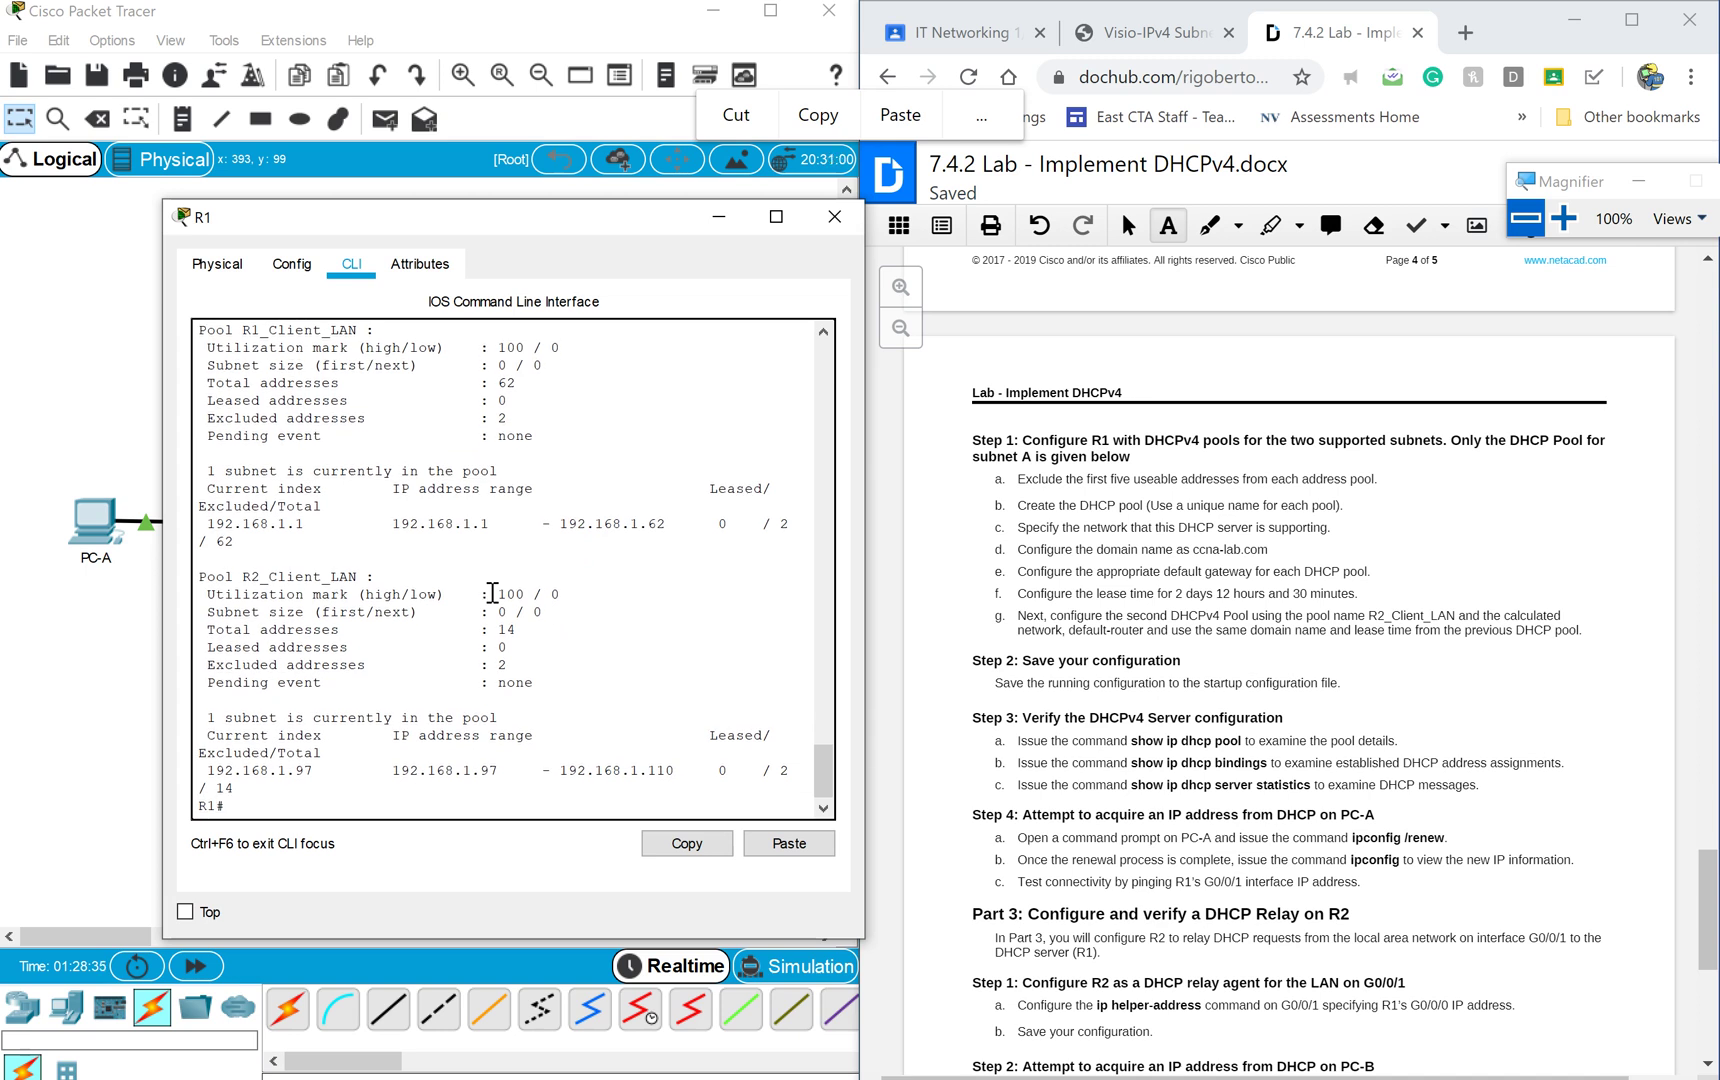
# Widen the R1 window so the pool output fits better, and delete the stray text box from the lab document.
pyautogui.click(874, 466)
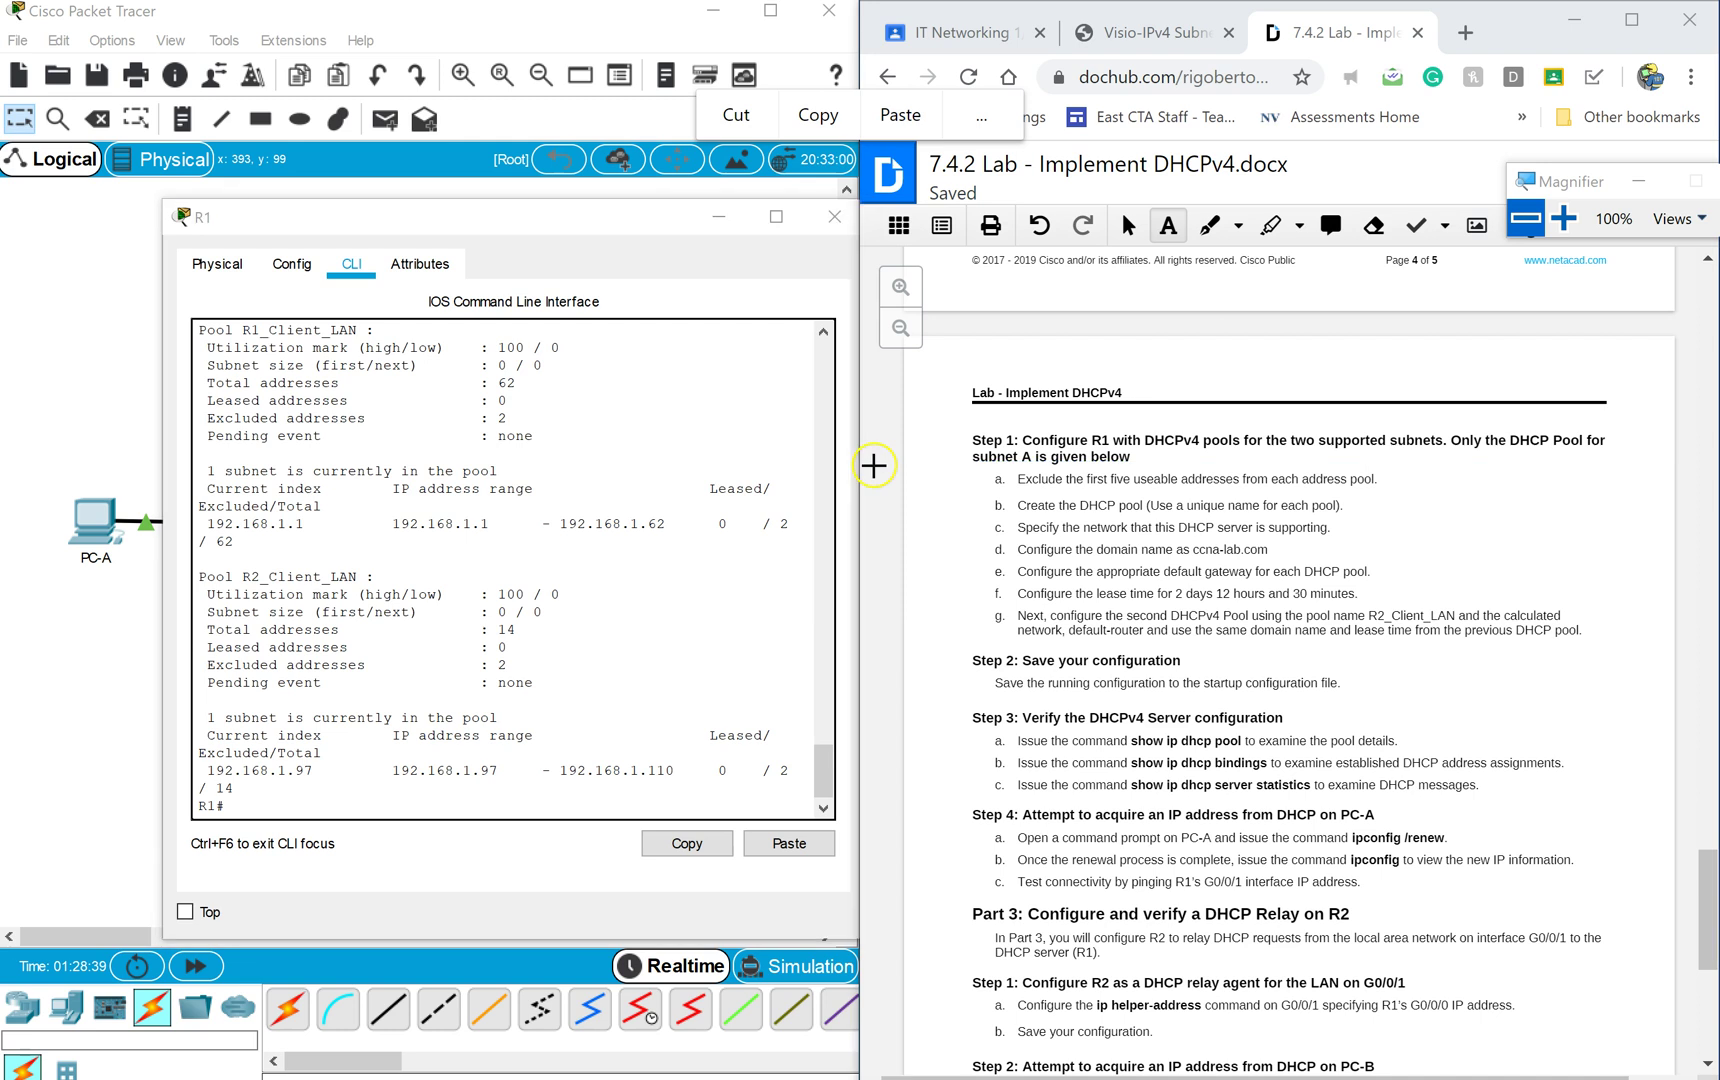
pyautogui.click(739, 259)
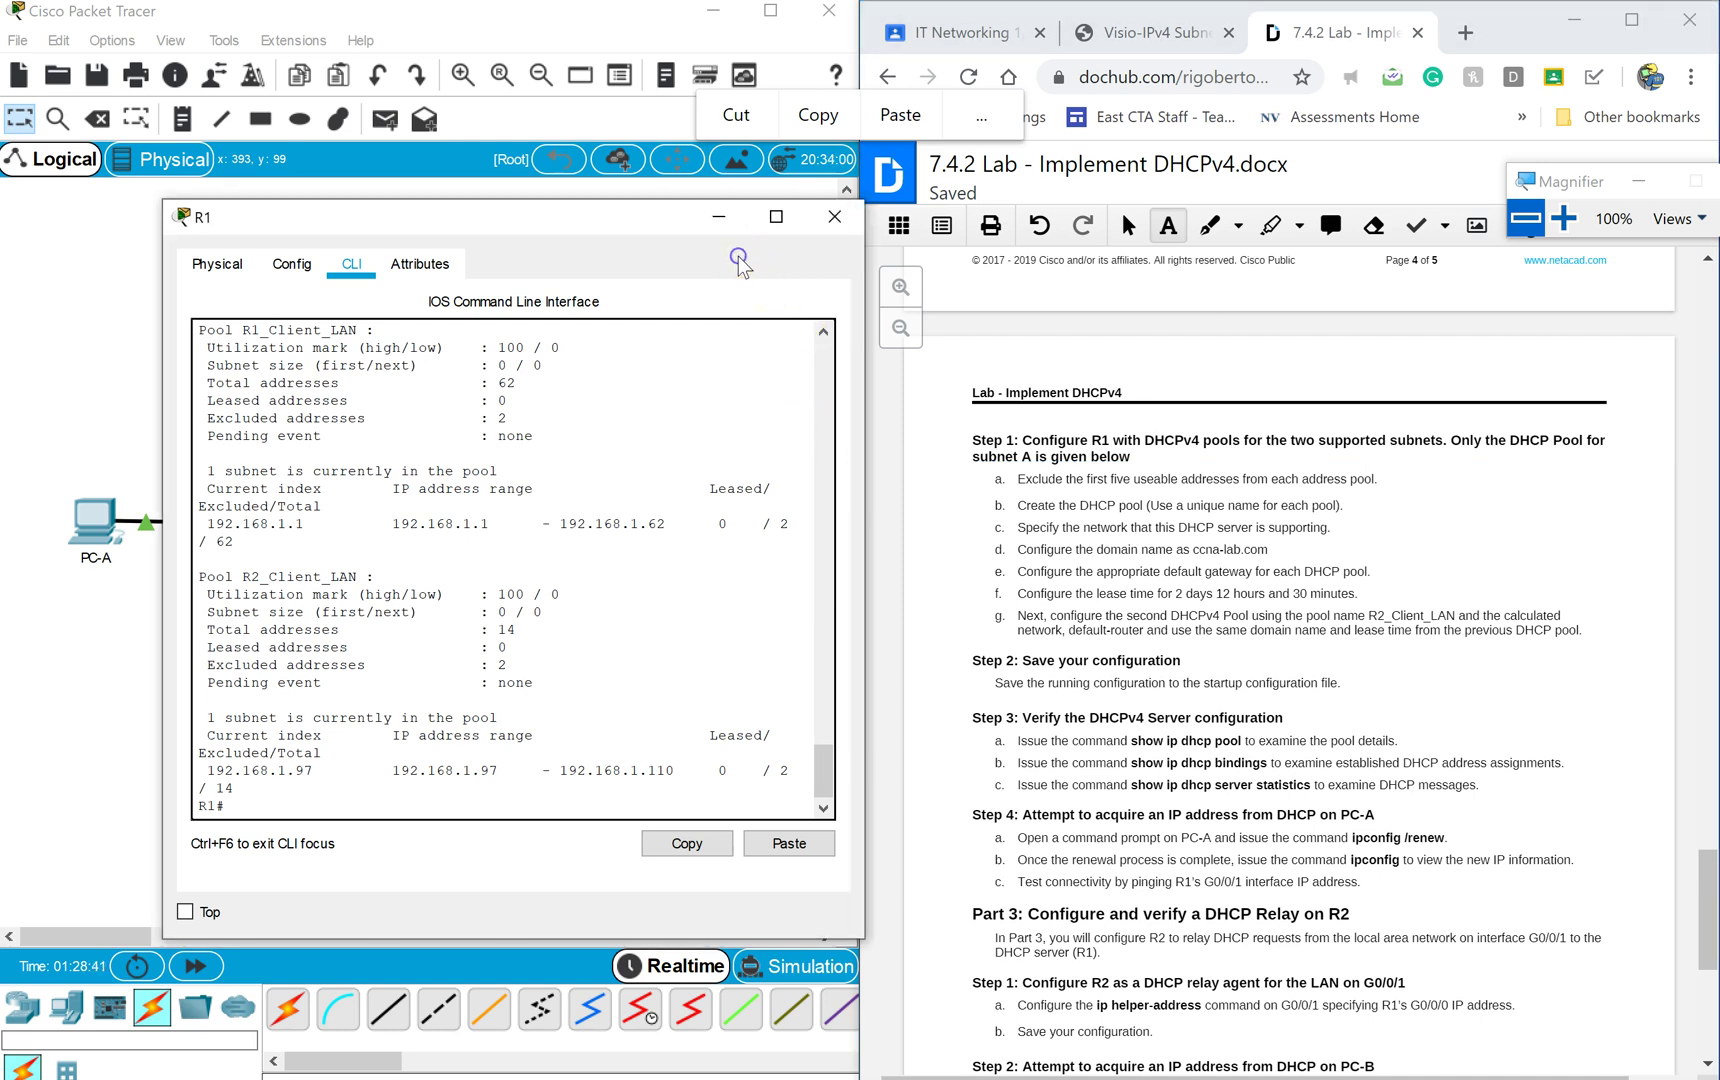
pyautogui.moveTo(153, 506); pyautogui.dragTo(78, 510)
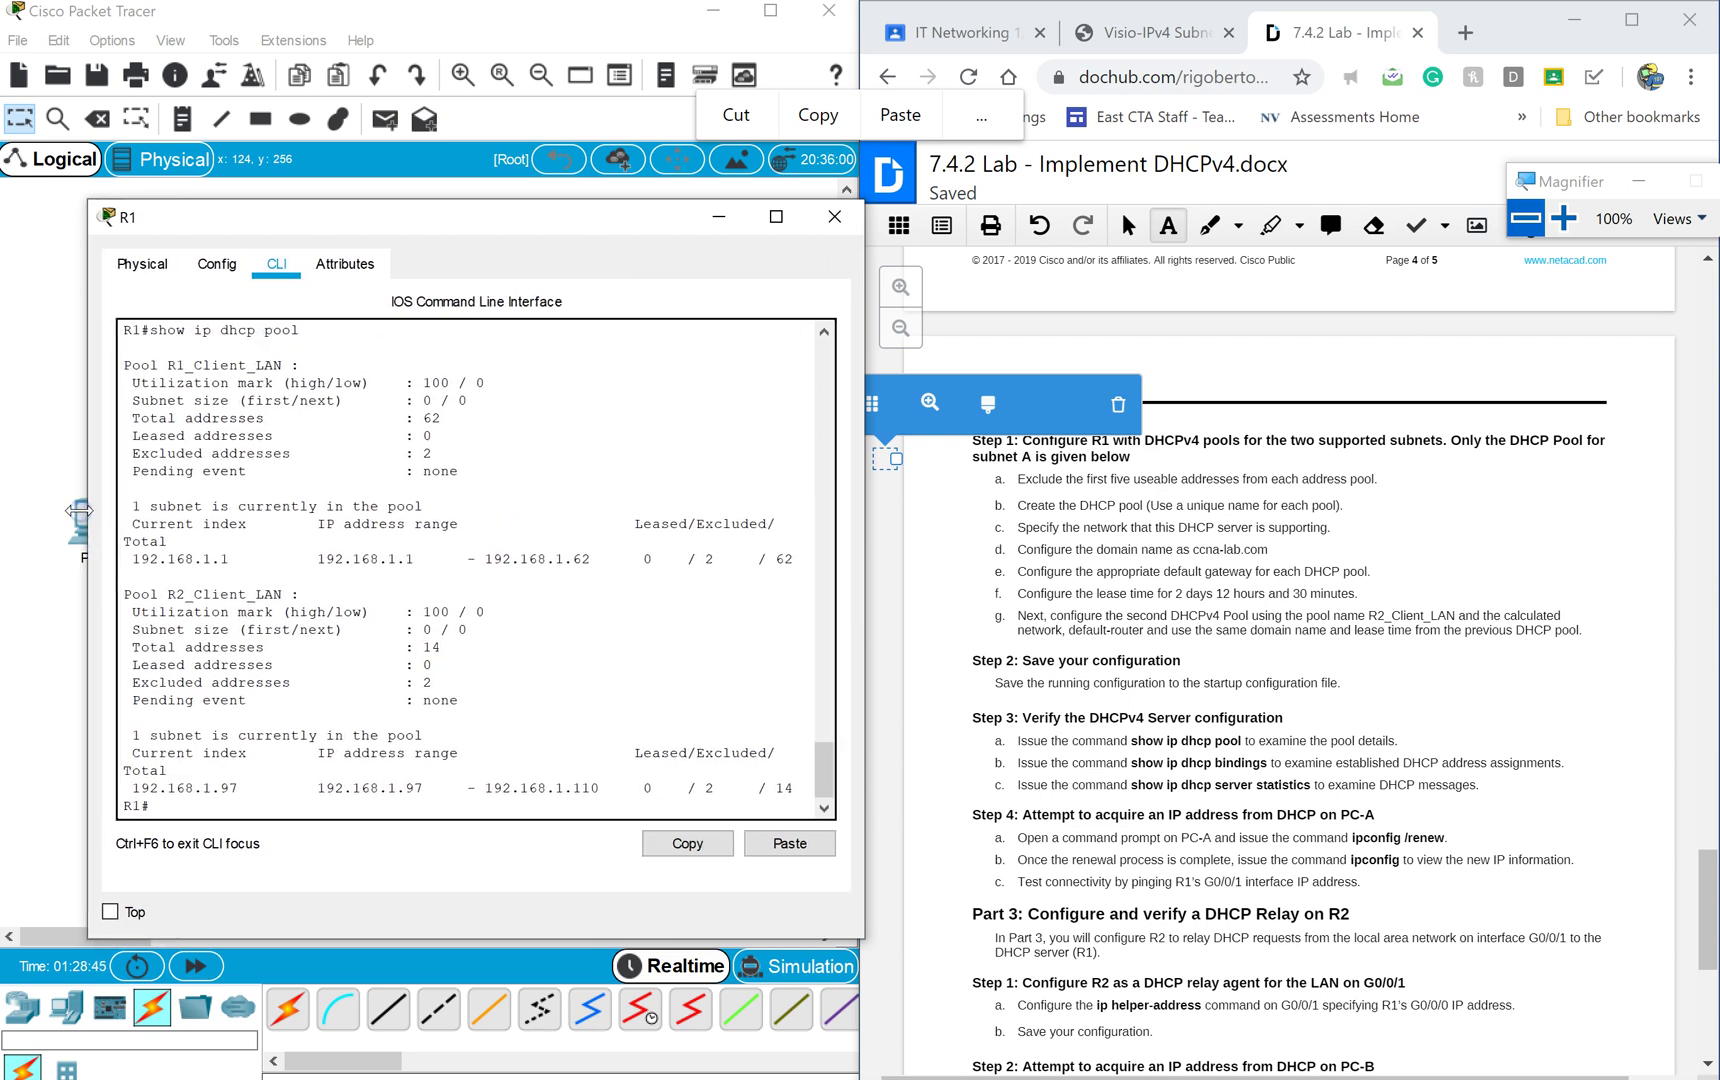
pyautogui.click(1120, 403)
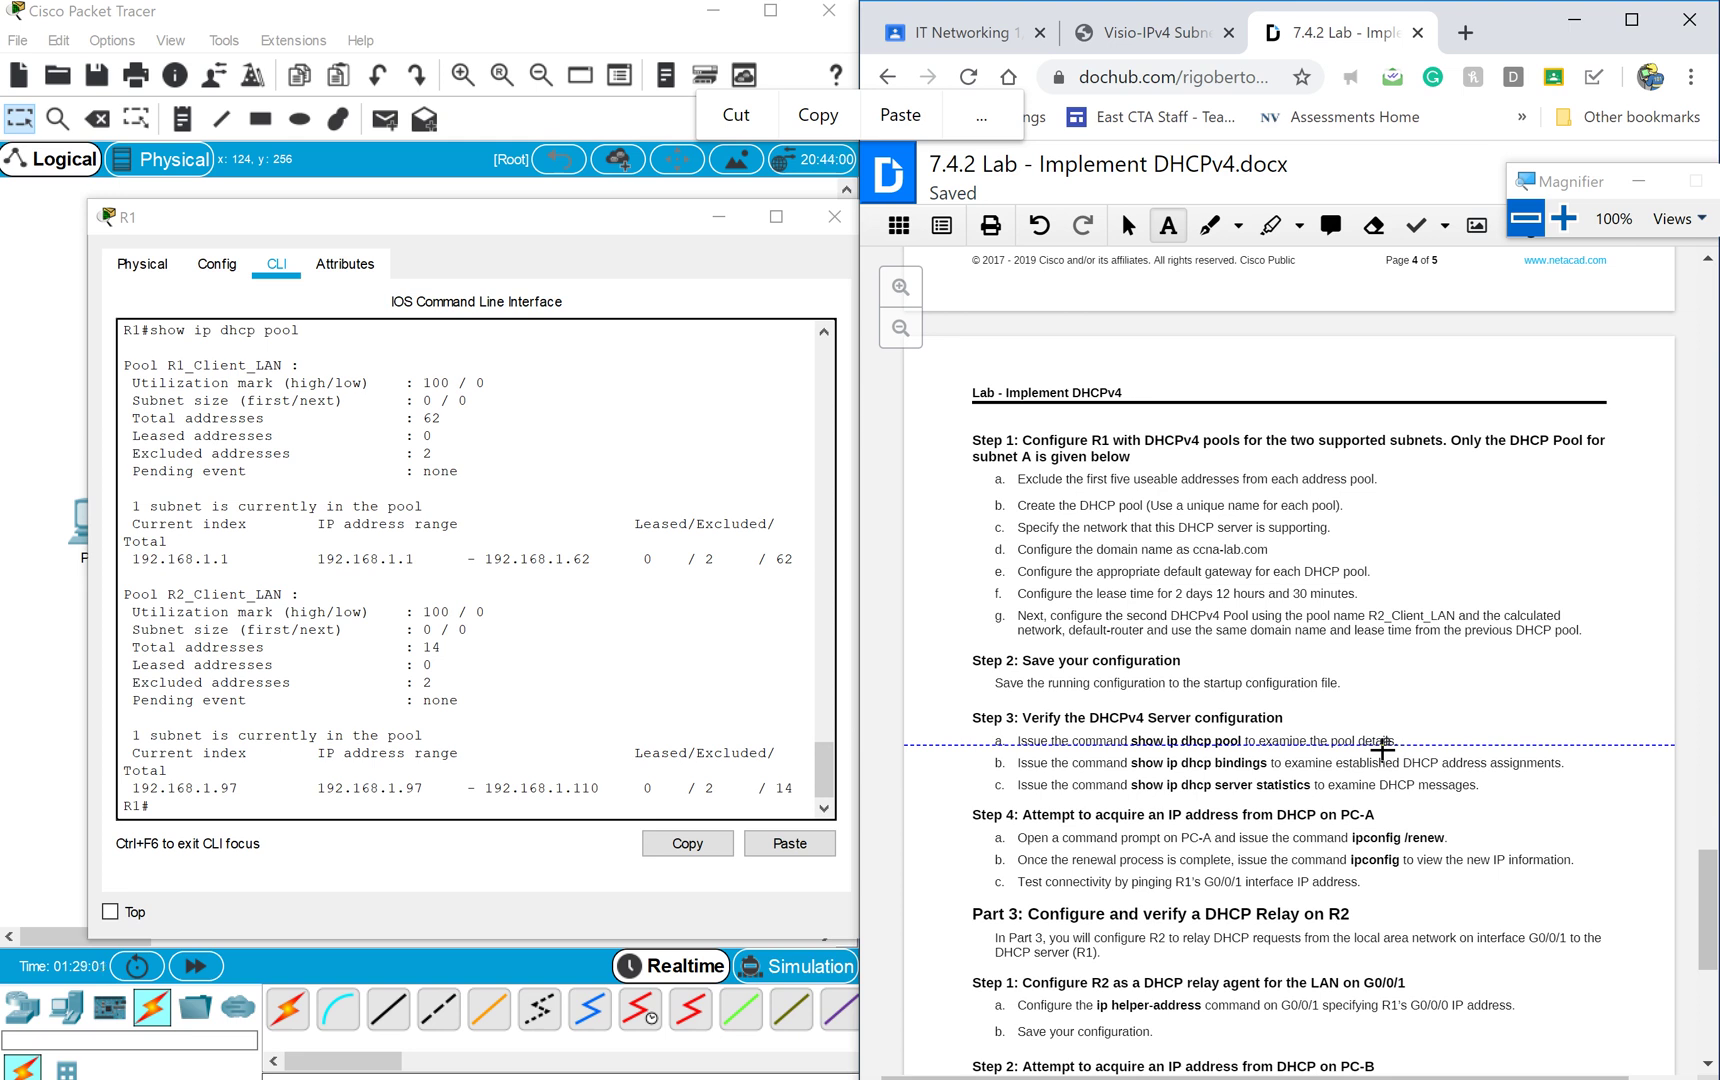
# Display R1's DHCP address assignments with show ip dhcp binding, and close the R1 window.
pyautogui.click(469, 709)
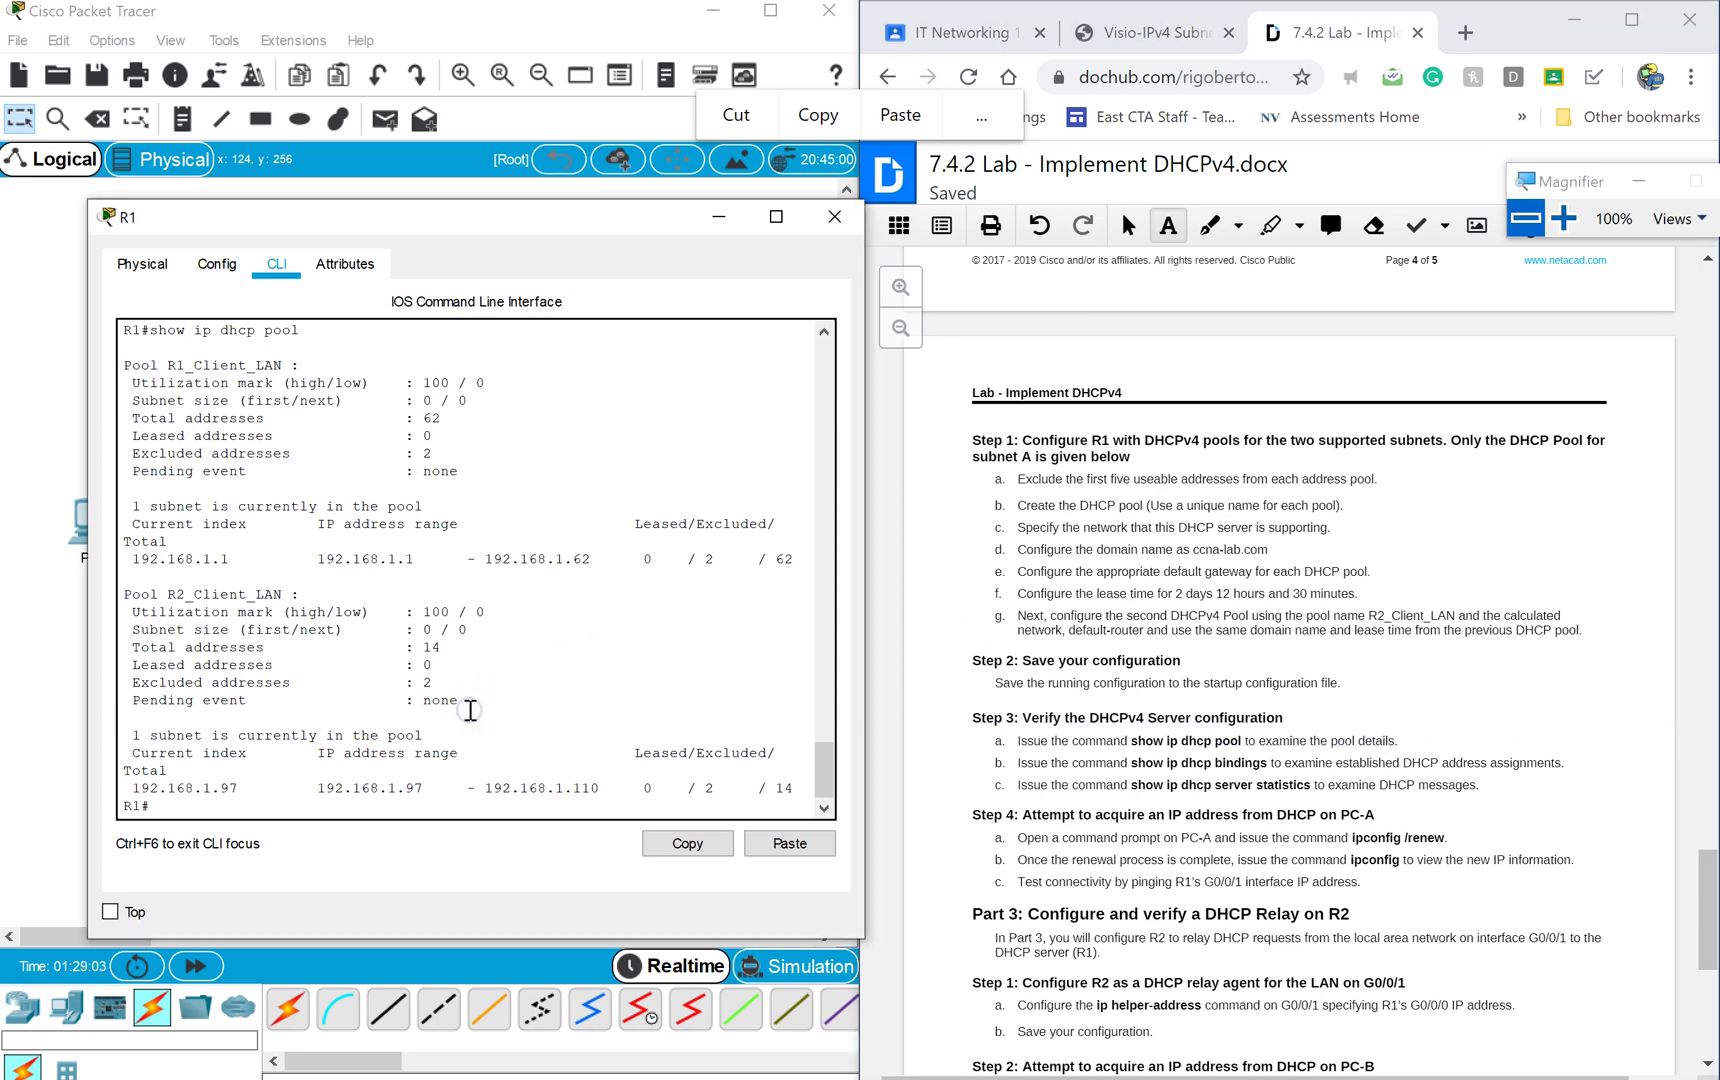
pyautogui.press('Return')
pyautogui.press('Return')
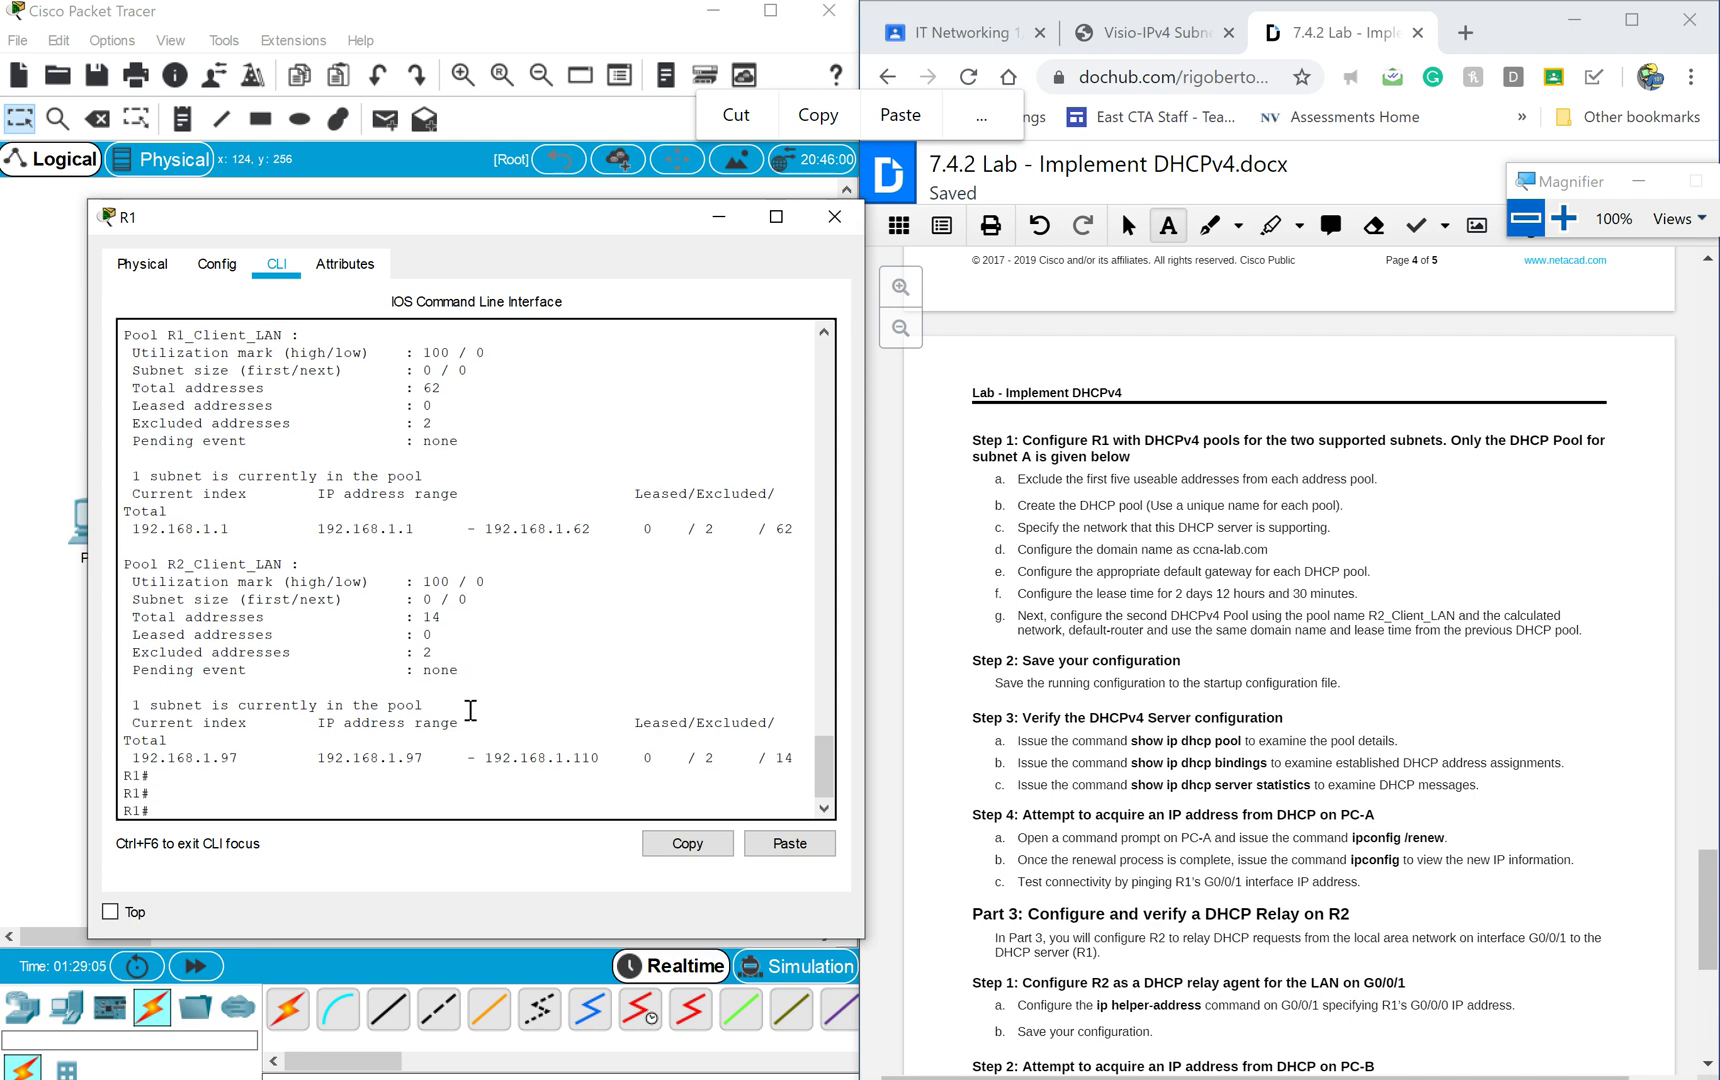
pyautogui.write('show ip dhcp binding')
pyautogui.press('Return')
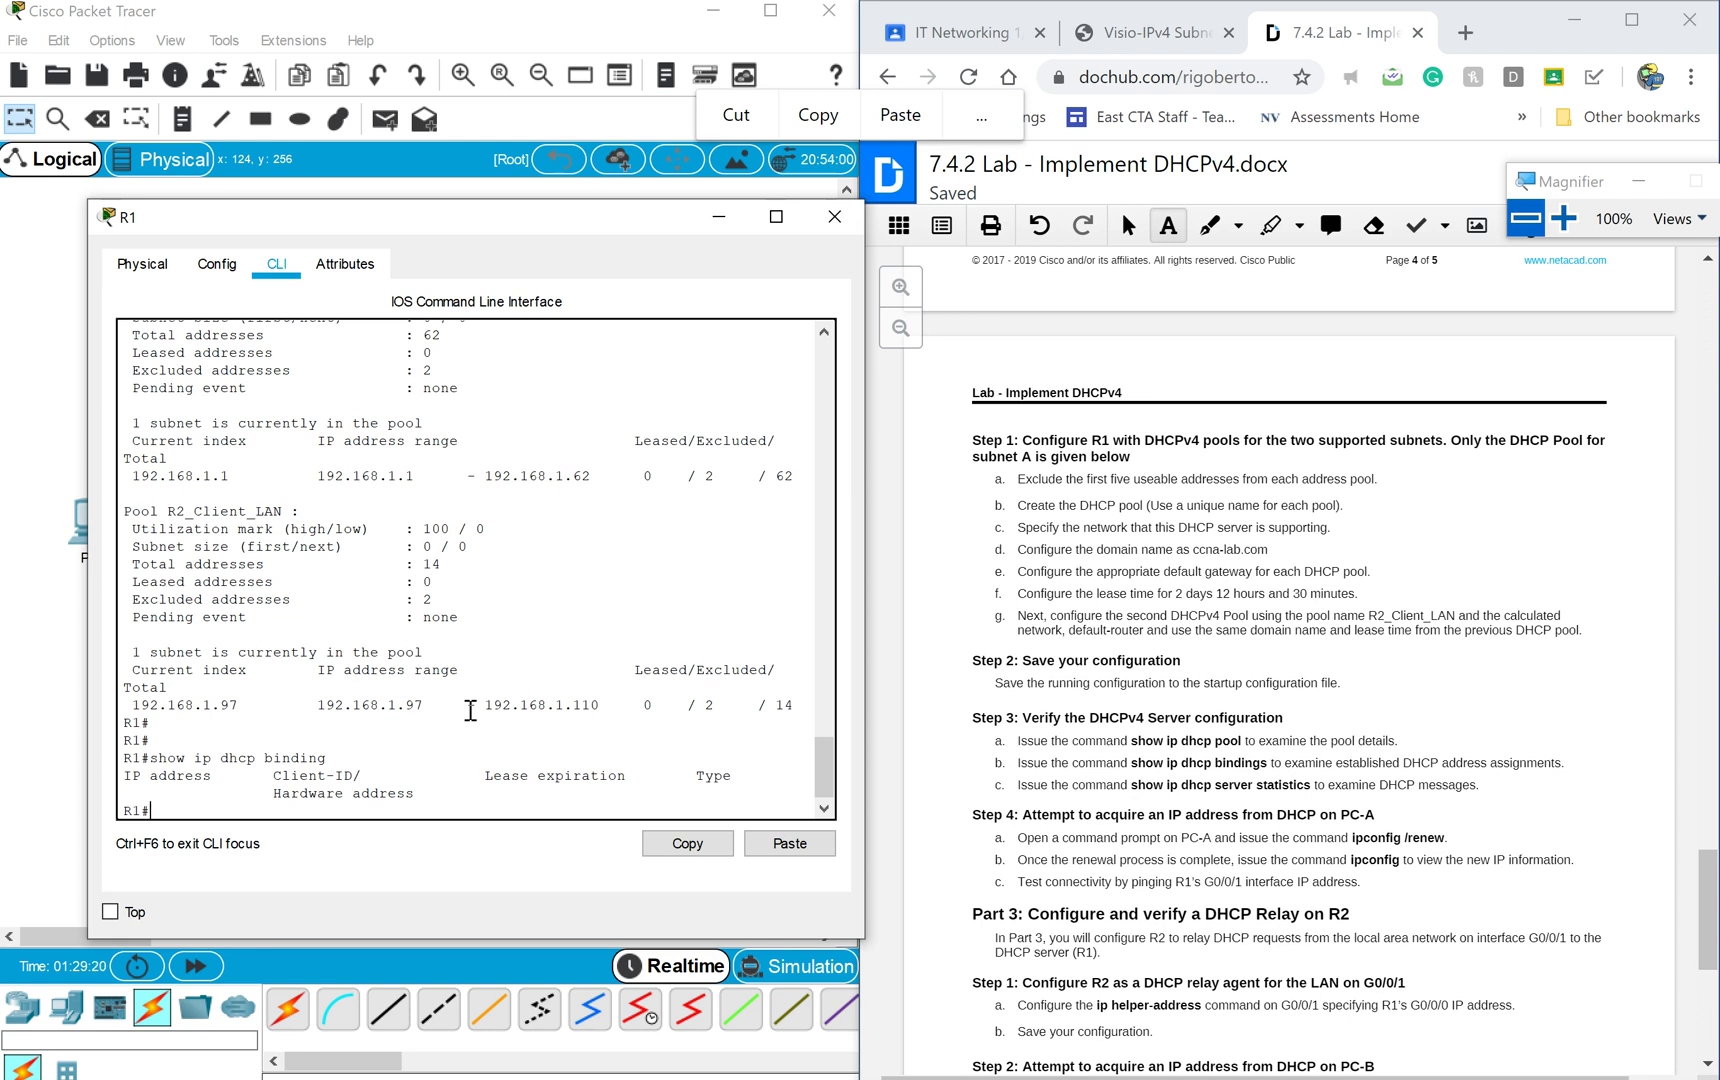
pyautogui.click(836, 217)
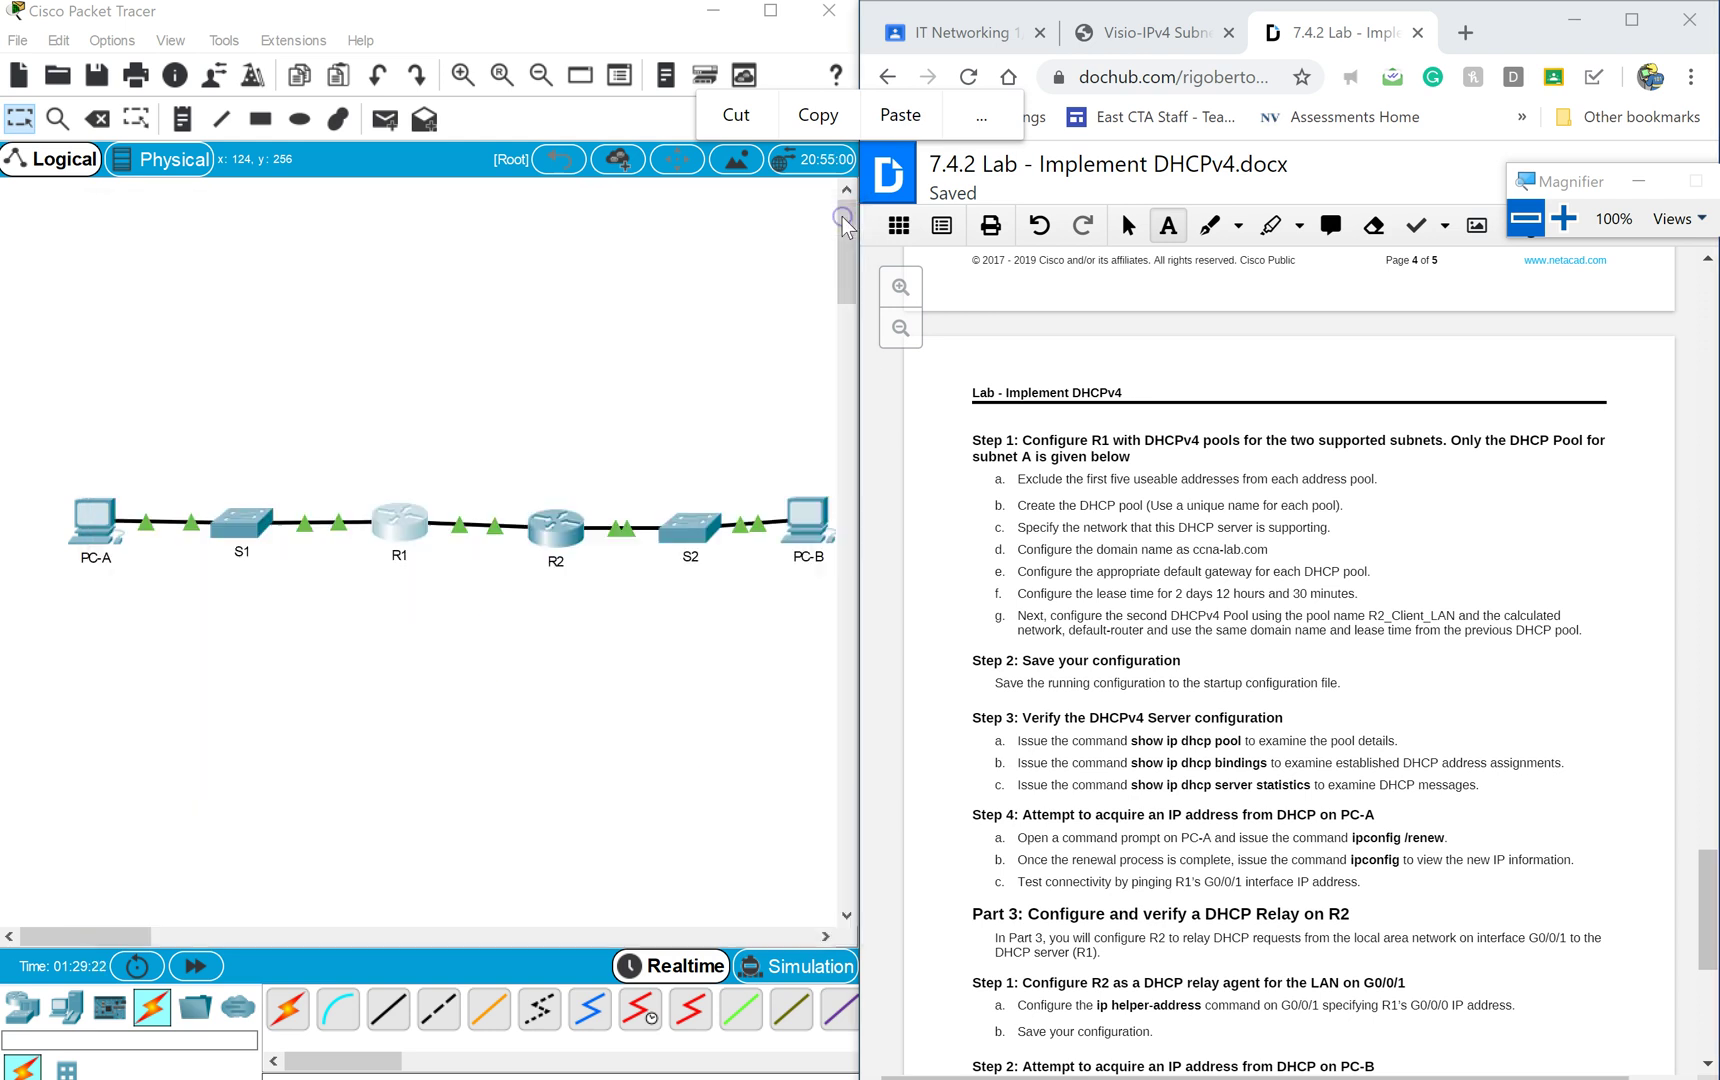
# Set PC-A's IPv4 configuration to DHCP so it requests an address from R1, and close its IP Configuration.
pyautogui.click(105, 526)
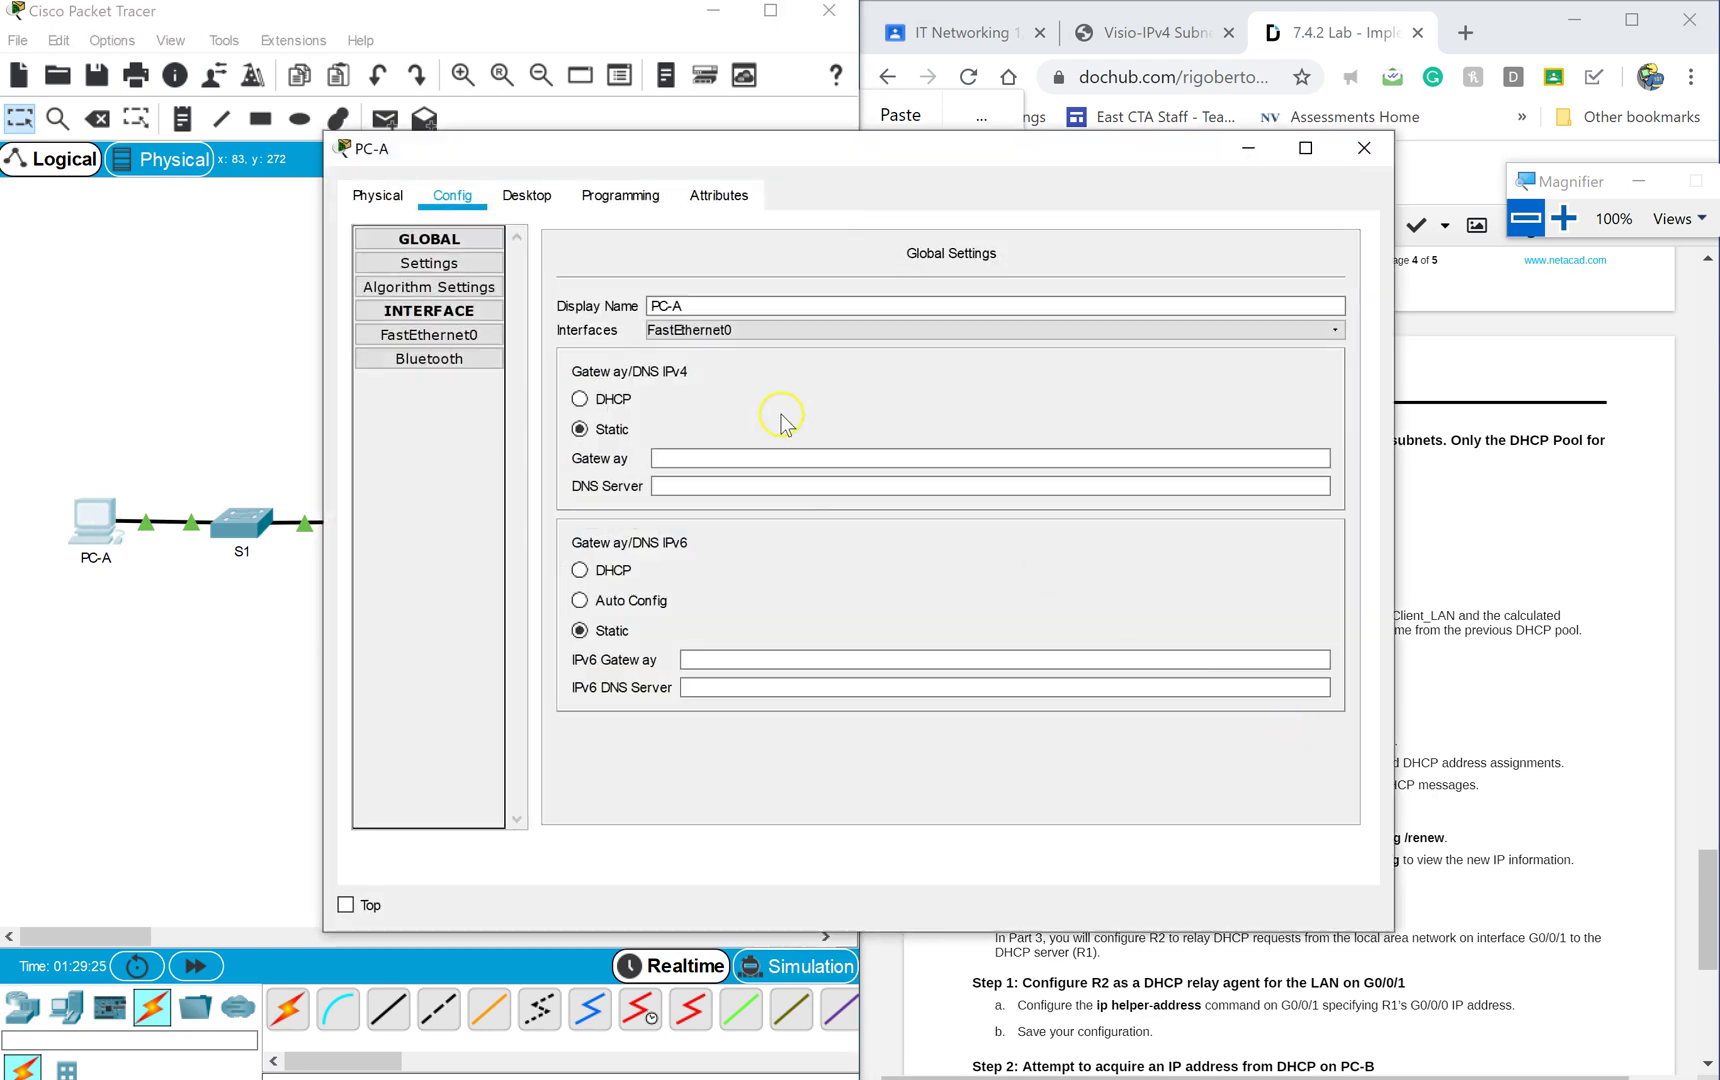
pyautogui.click(530, 198)
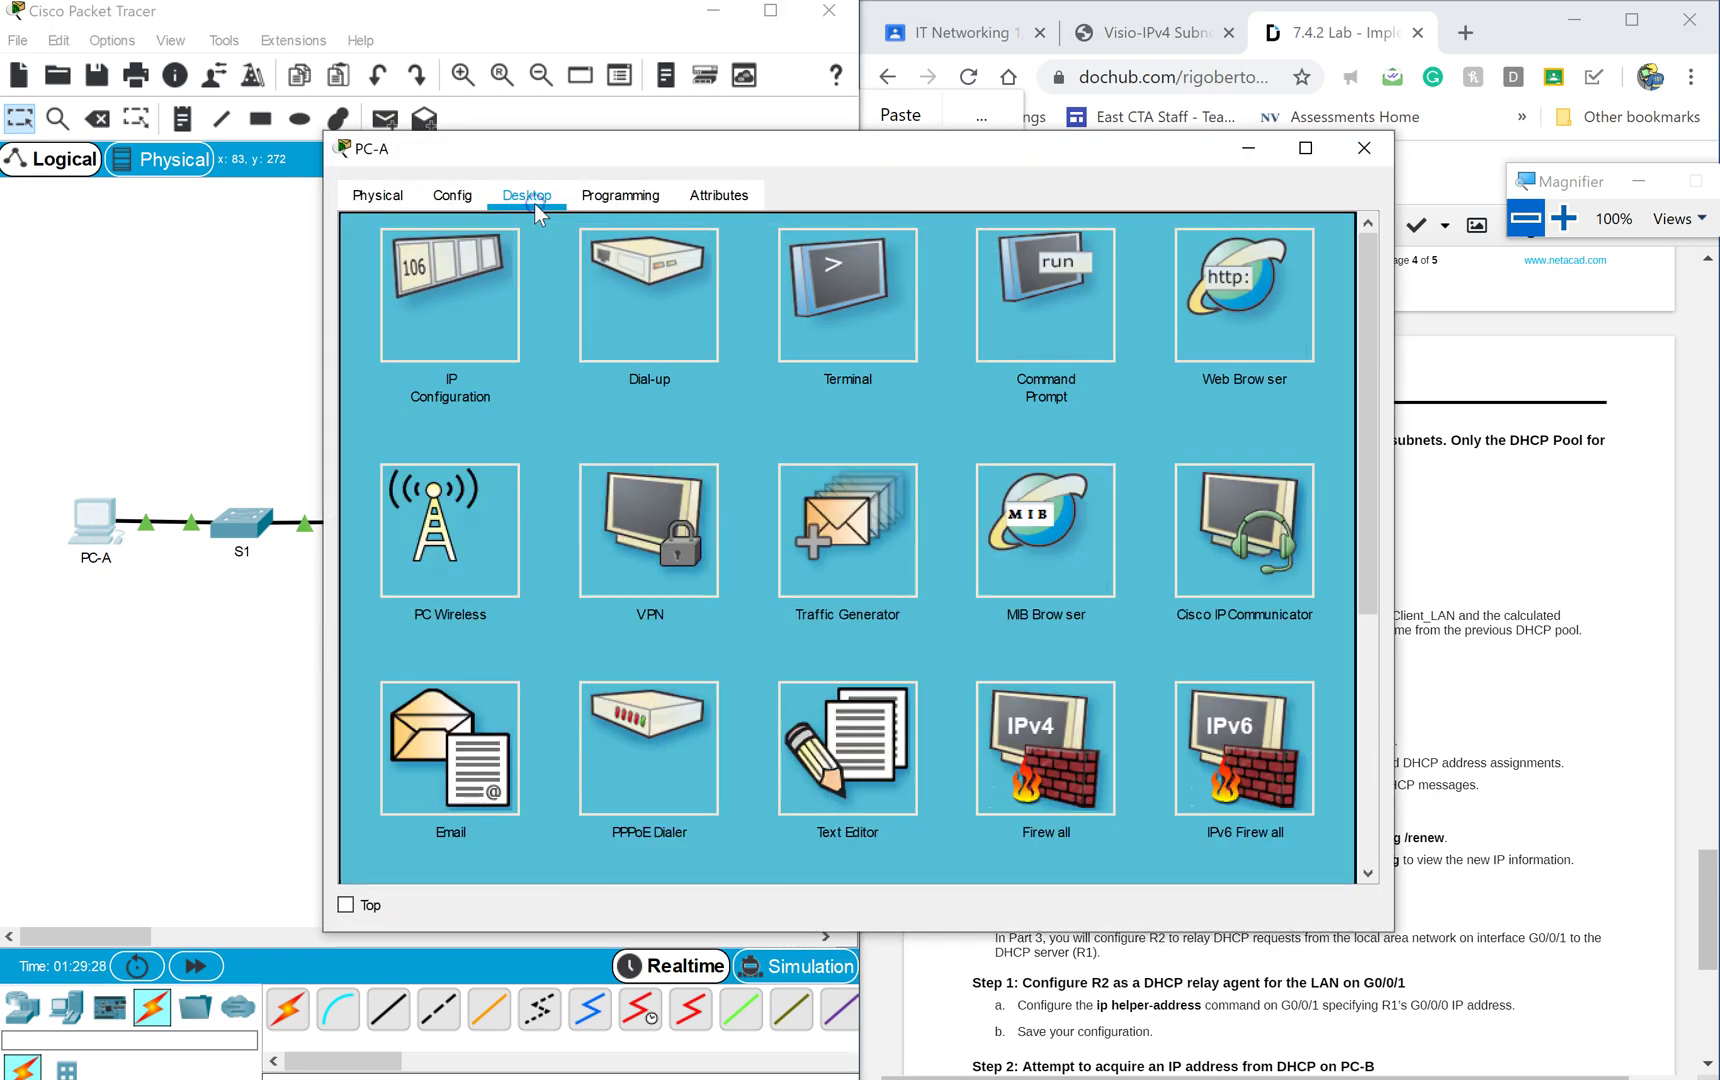
pyautogui.click(472, 331)
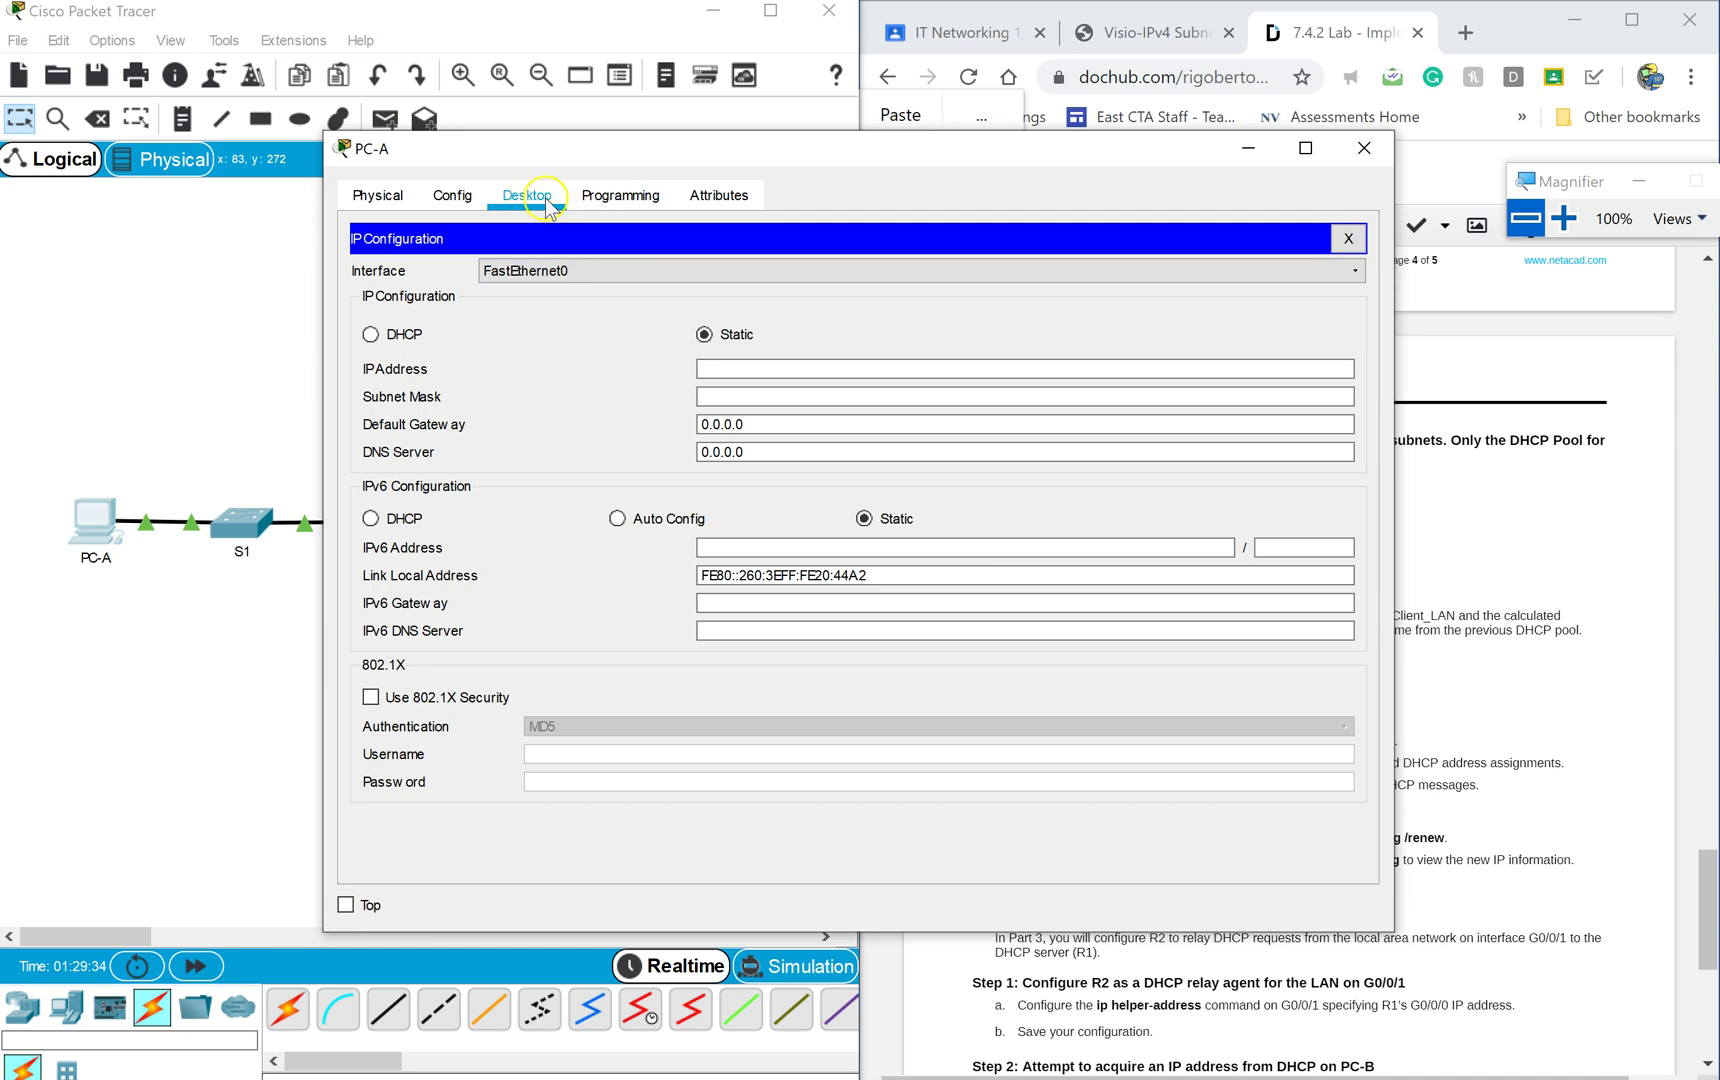
pyautogui.click(388, 336)
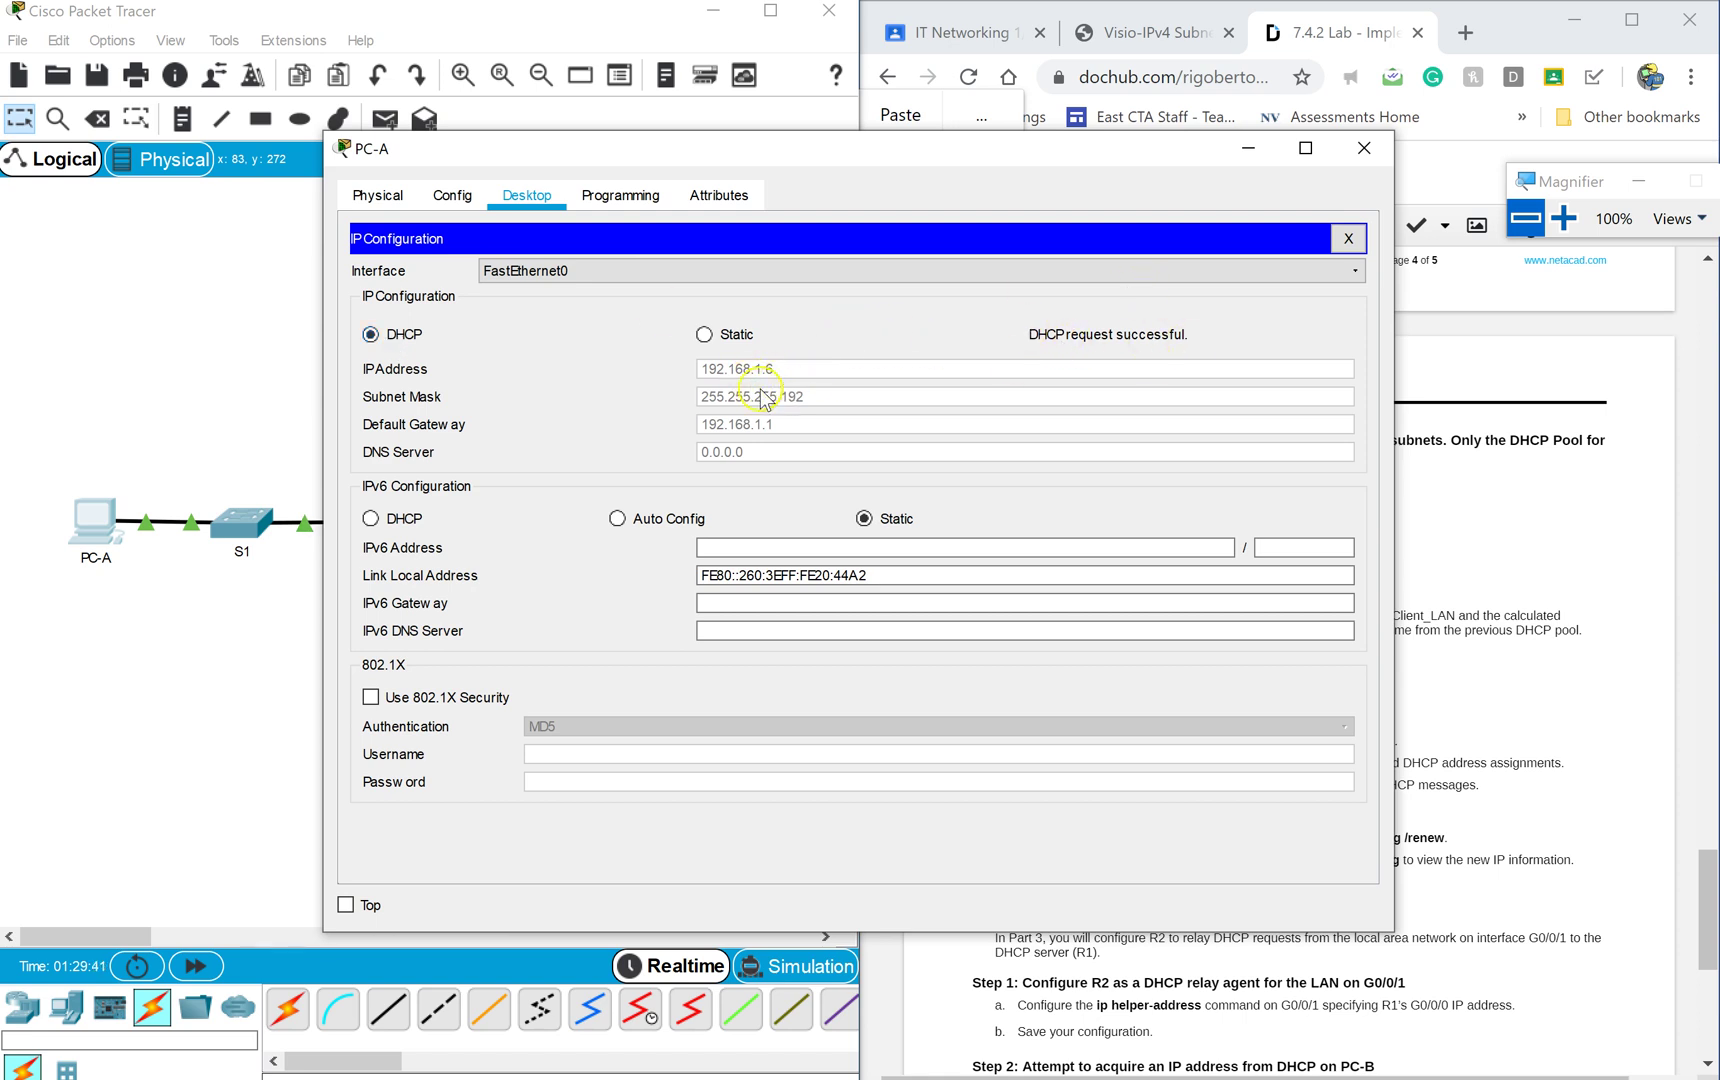
pyautogui.click(618, 200)
pyautogui.click(545, 200)
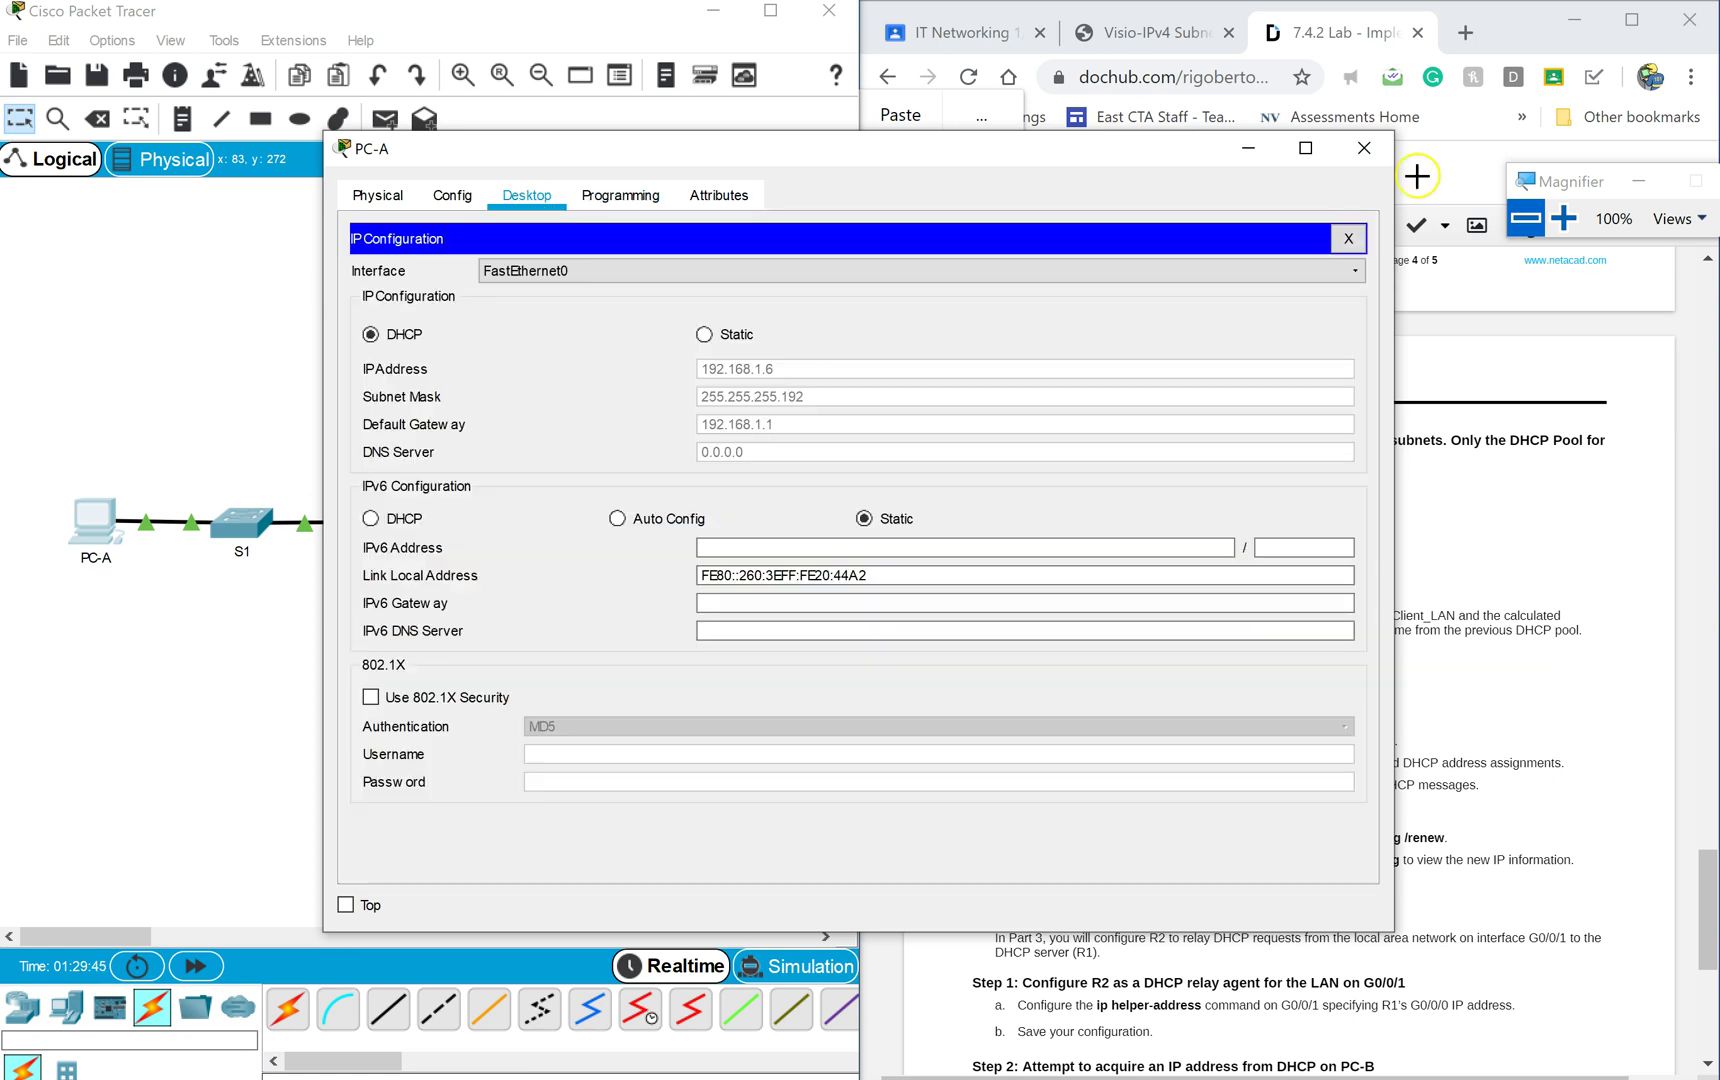
pyautogui.click(1348, 228)
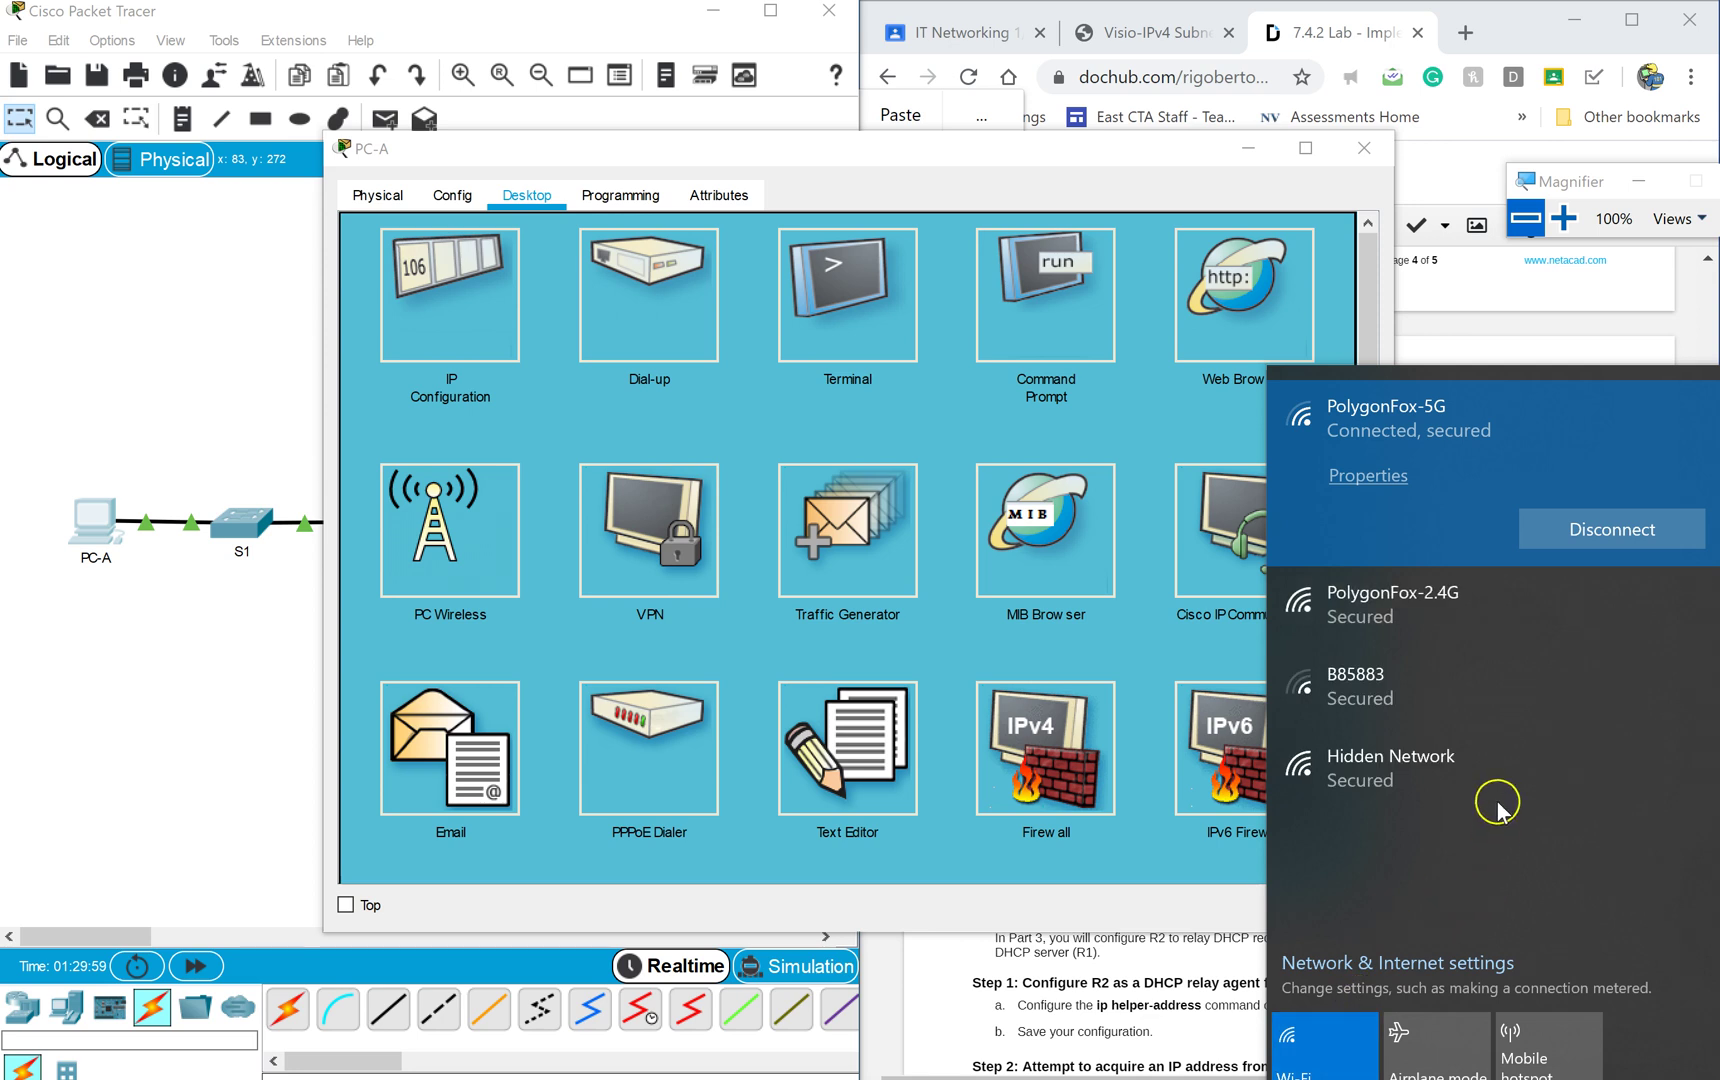
# Examine the computer's own network status in the Windows Network & Internet settings, and close them.
pyautogui.click(1405, 964)
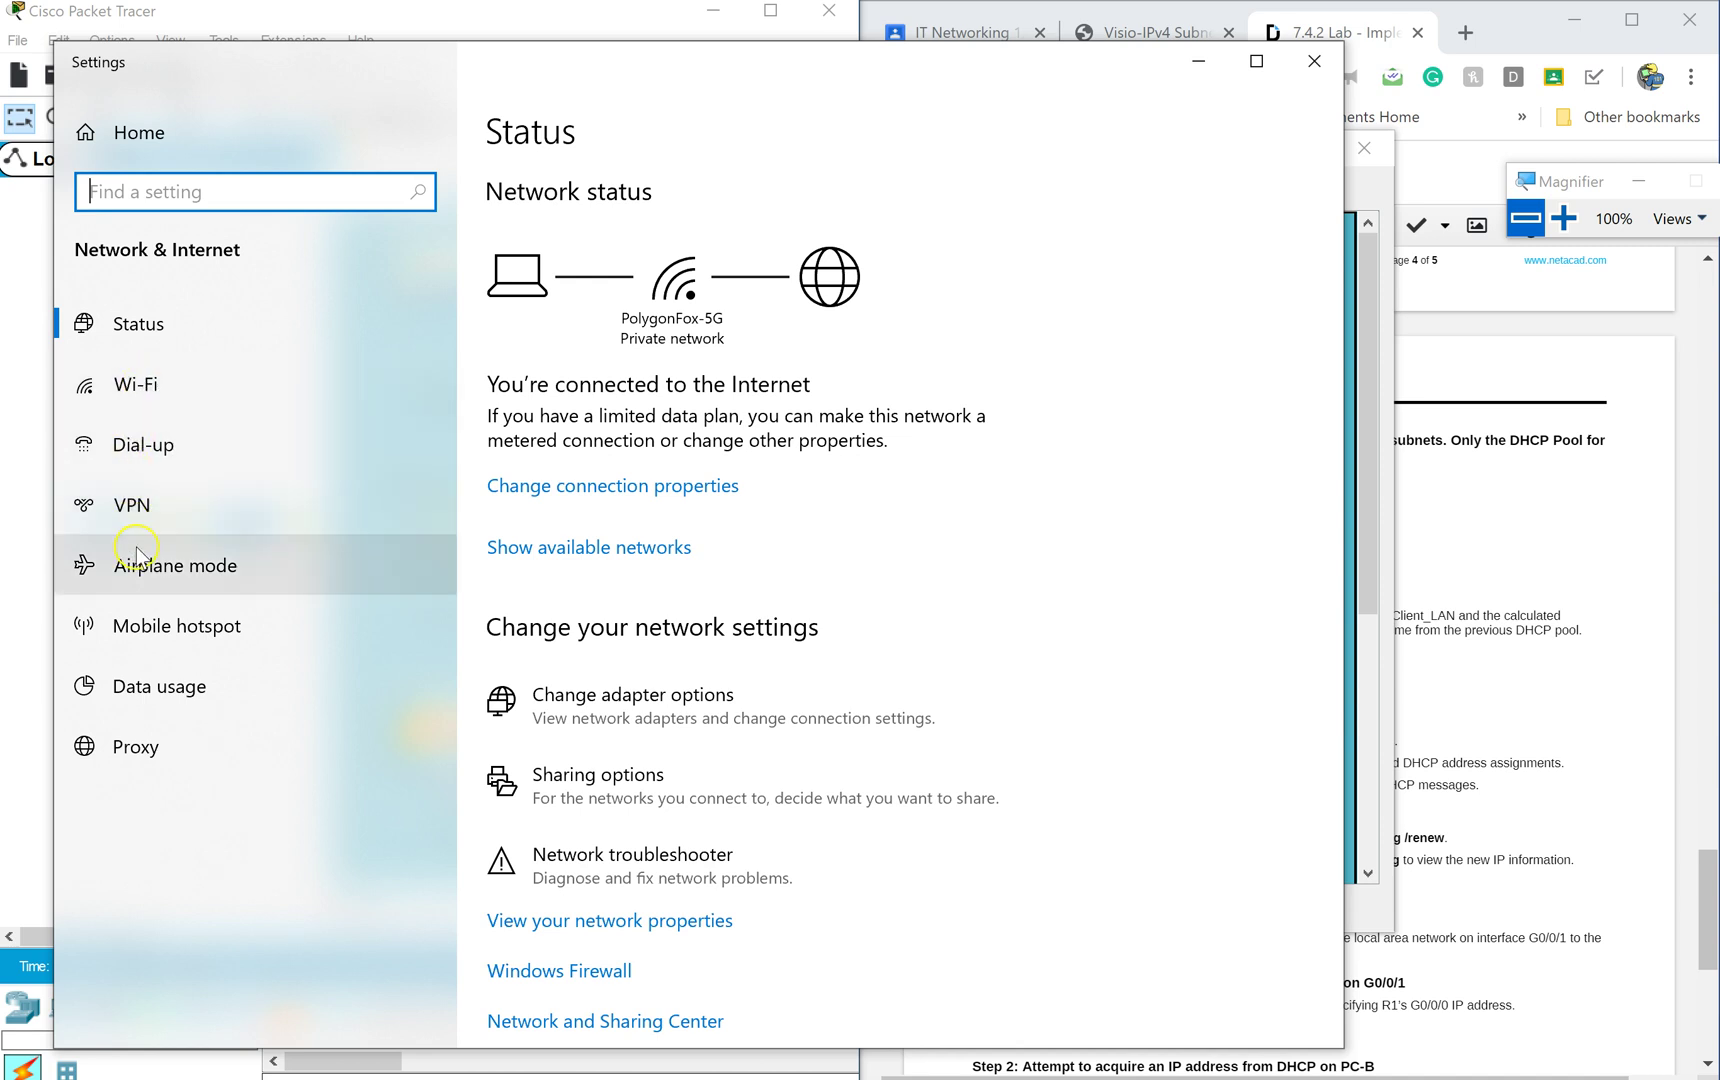
pyautogui.click(155, 402)
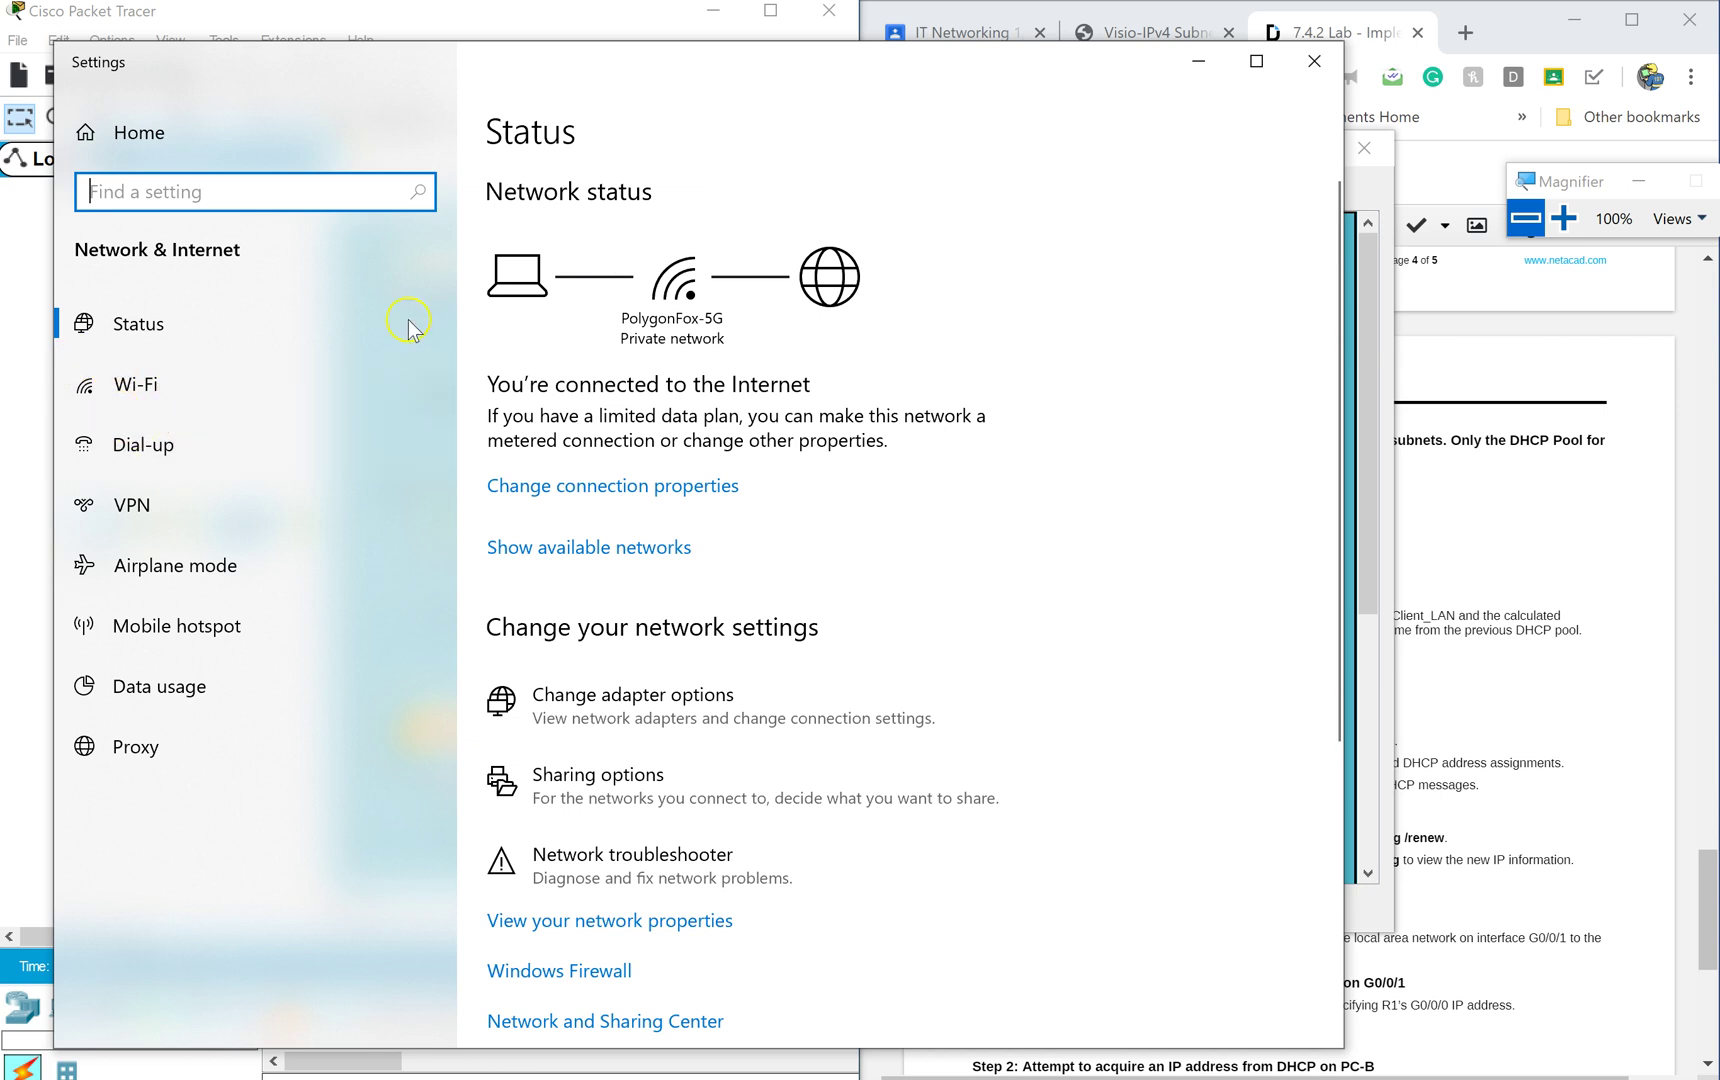
pyautogui.click(1314, 85)
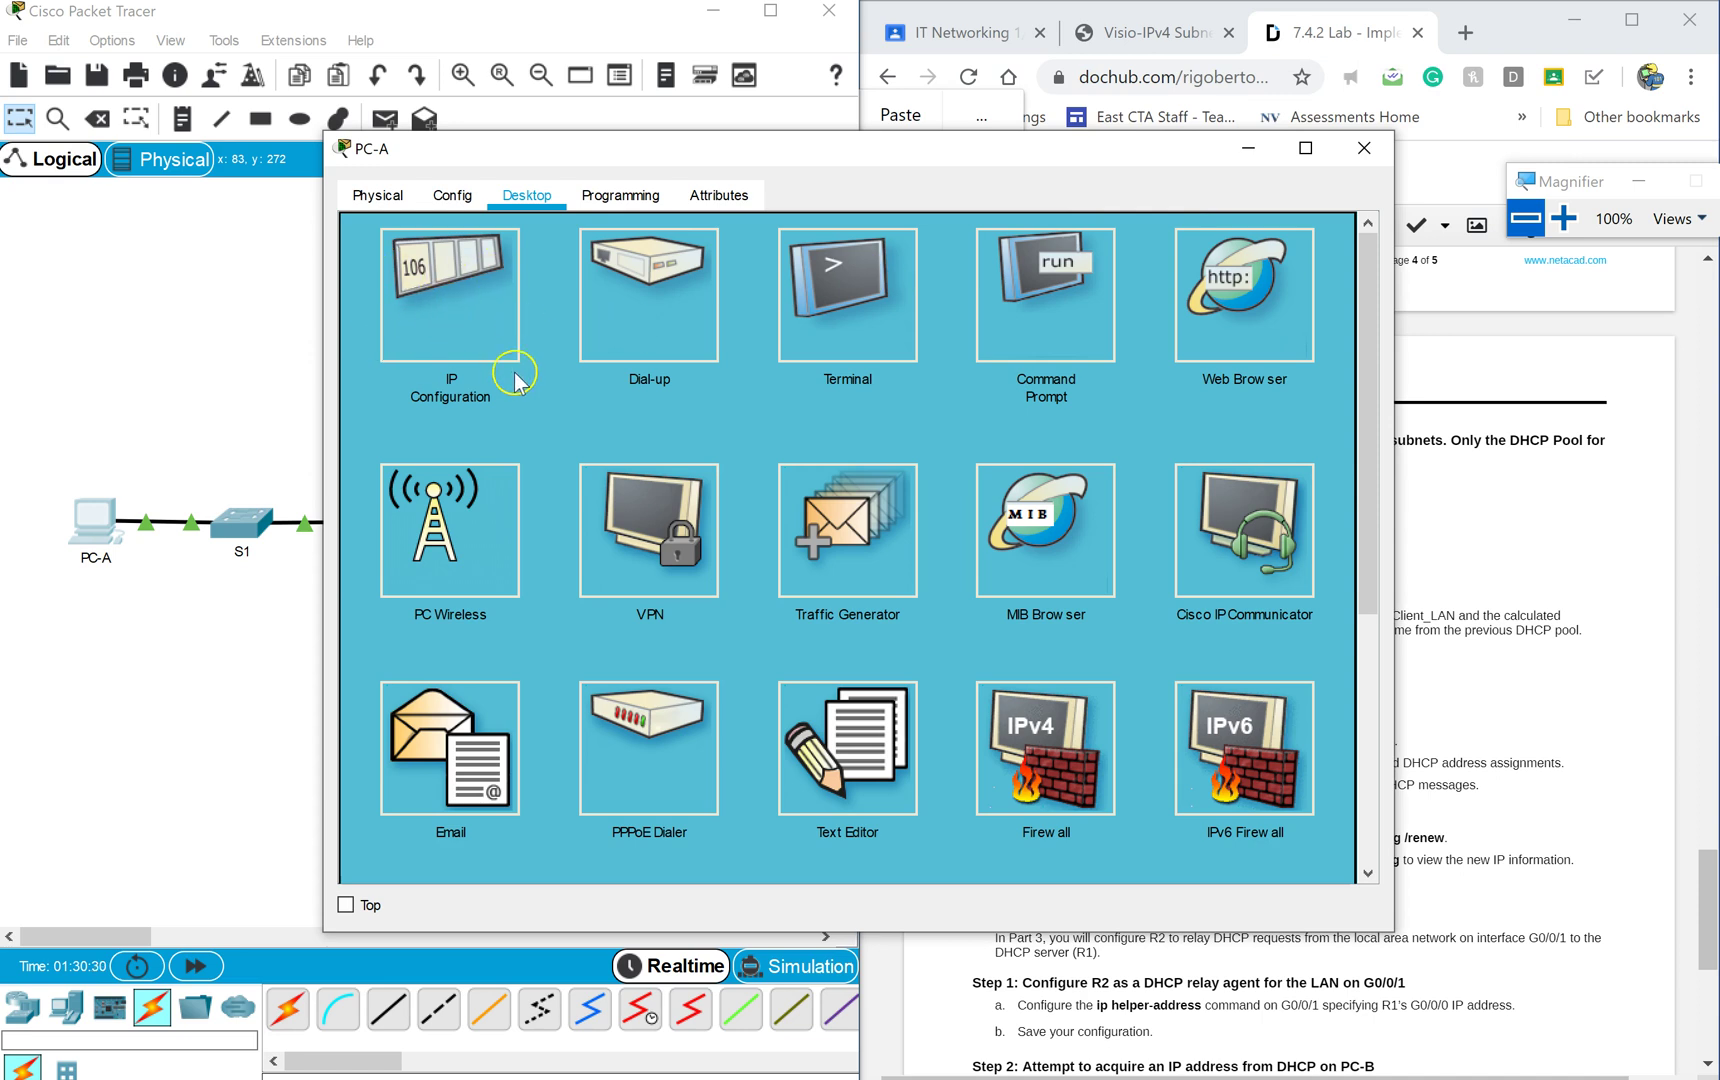
# Release and renew PC-A's DHCP address at its Command Prompt with ipconfig /release and ipconfig /renew, and close PC-A.
pyautogui.click(1037, 300)
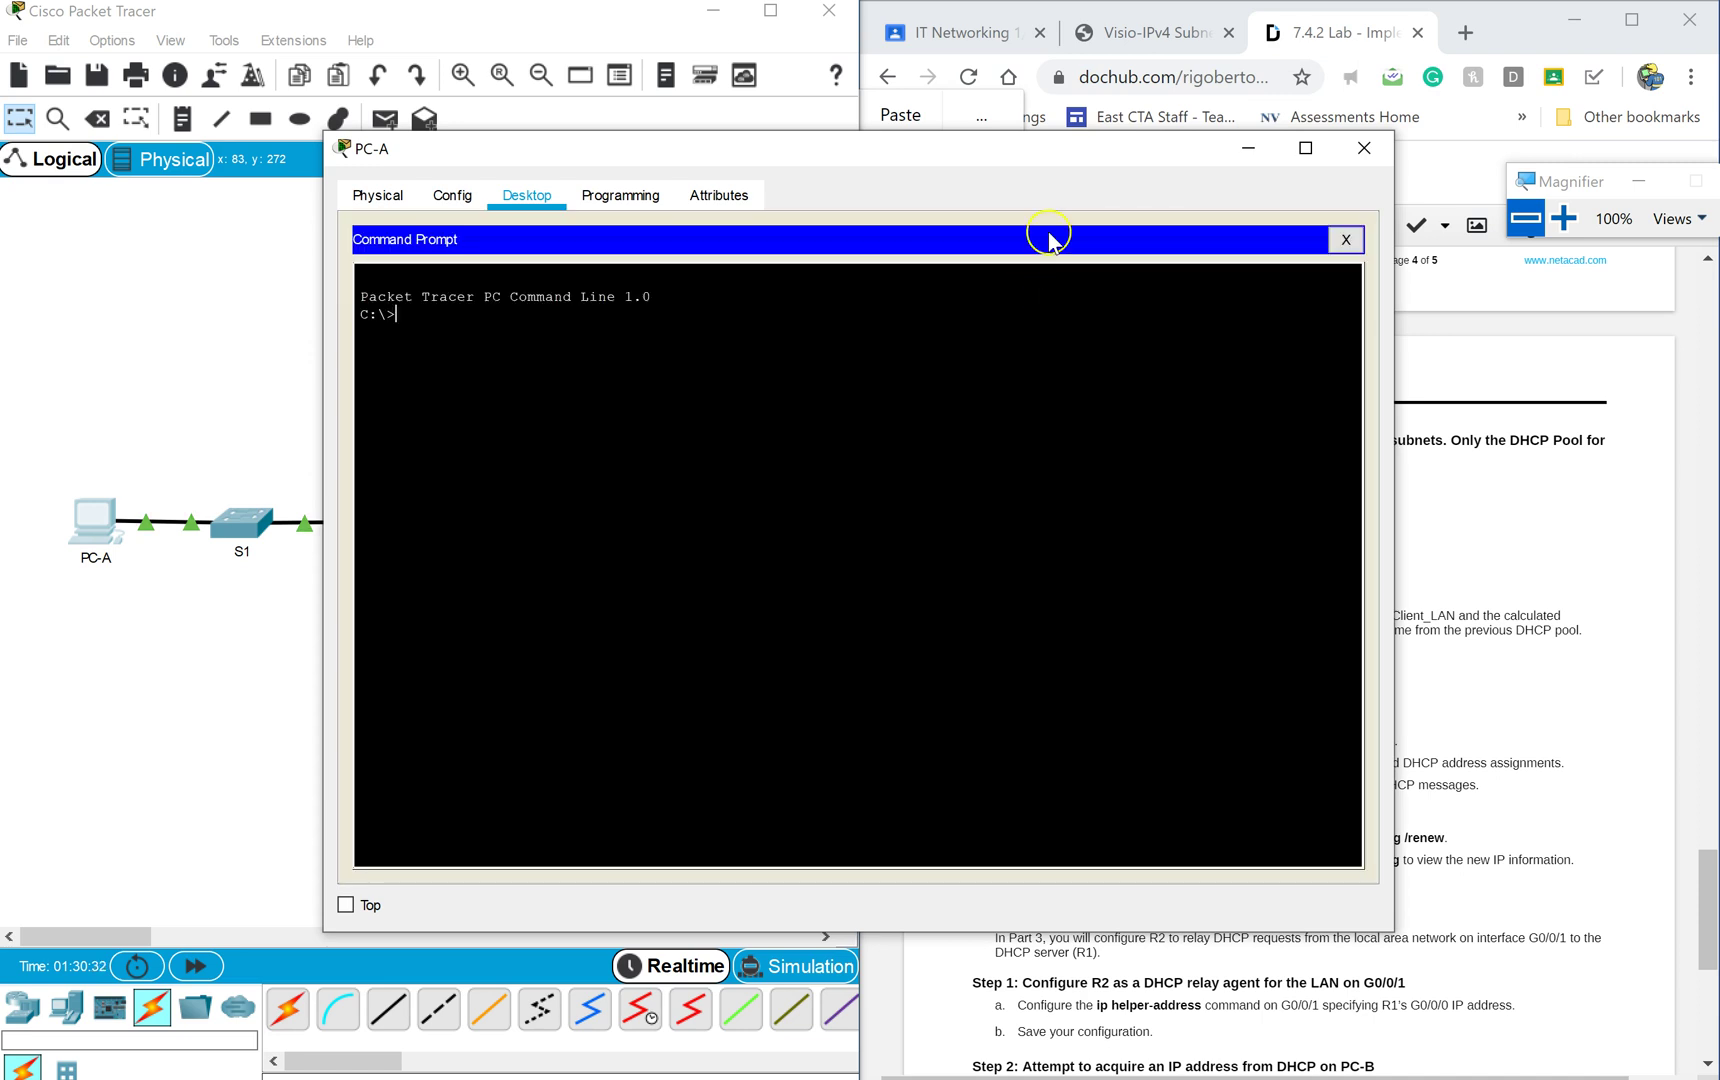
pyautogui.moveTo(1086, 150); pyautogui.dragTo(877, 102)
pyautogui.write('i')
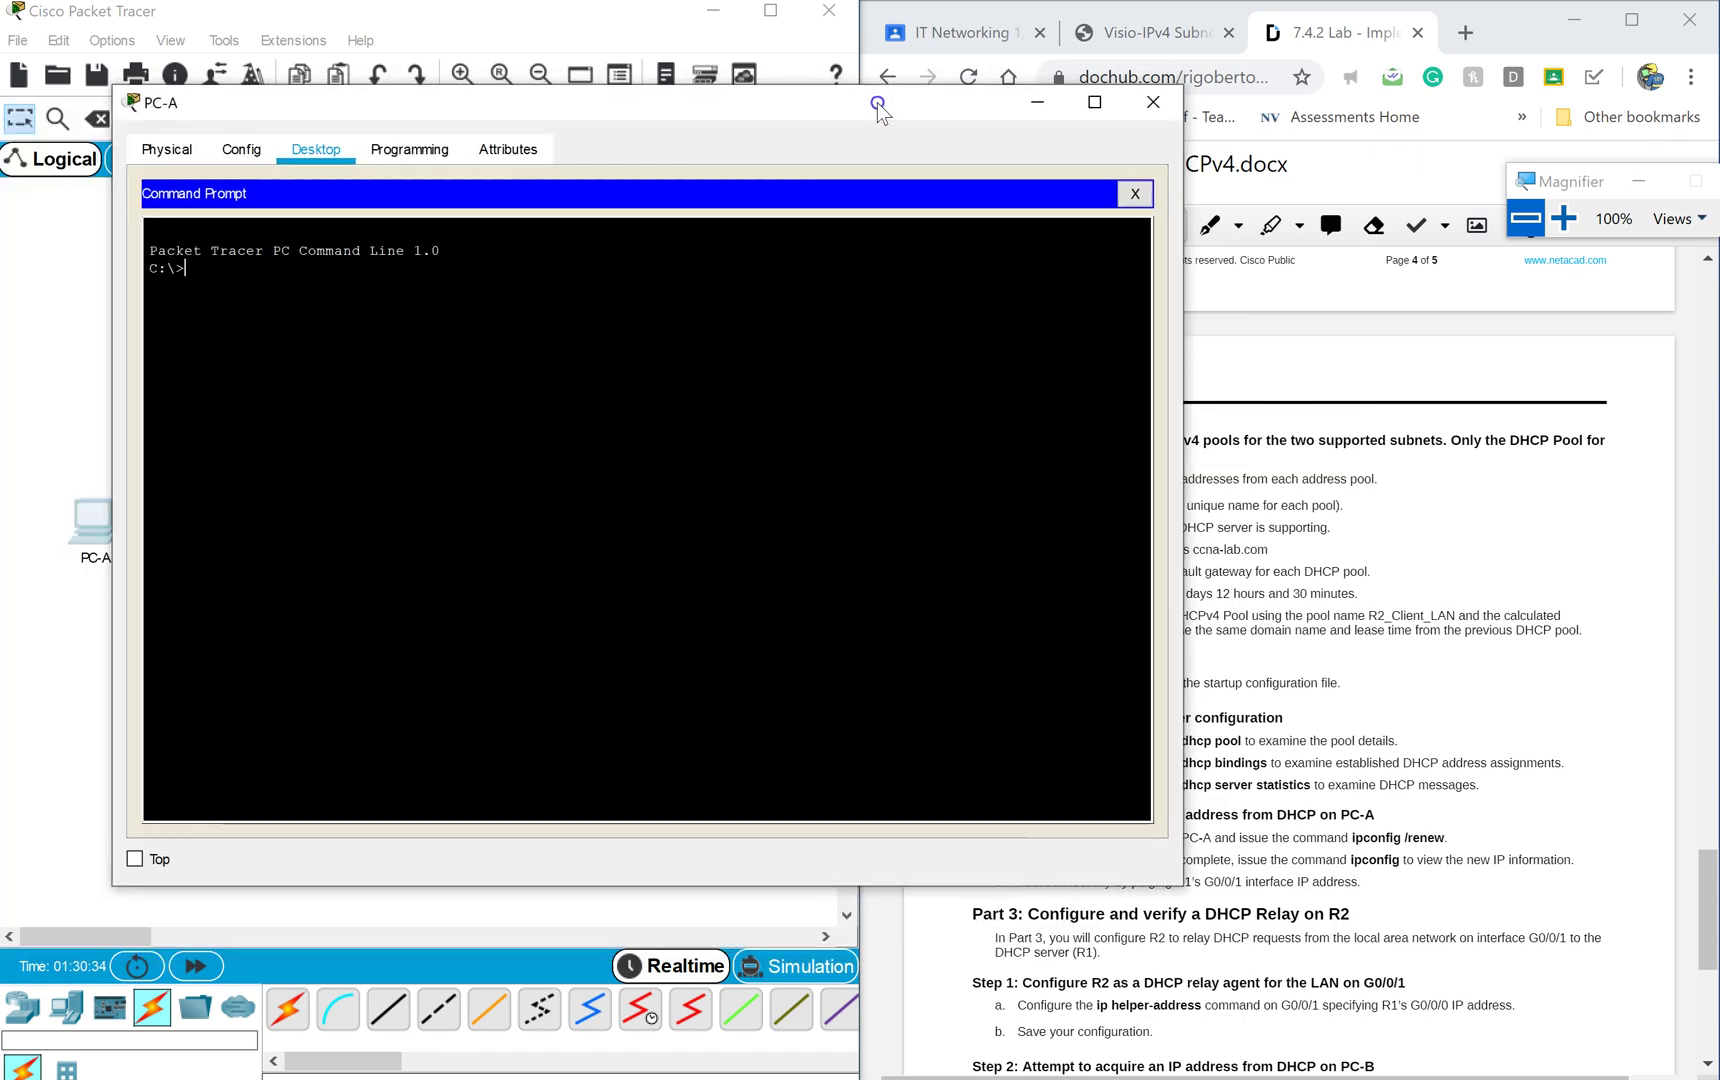
pyautogui.write('pconfig')
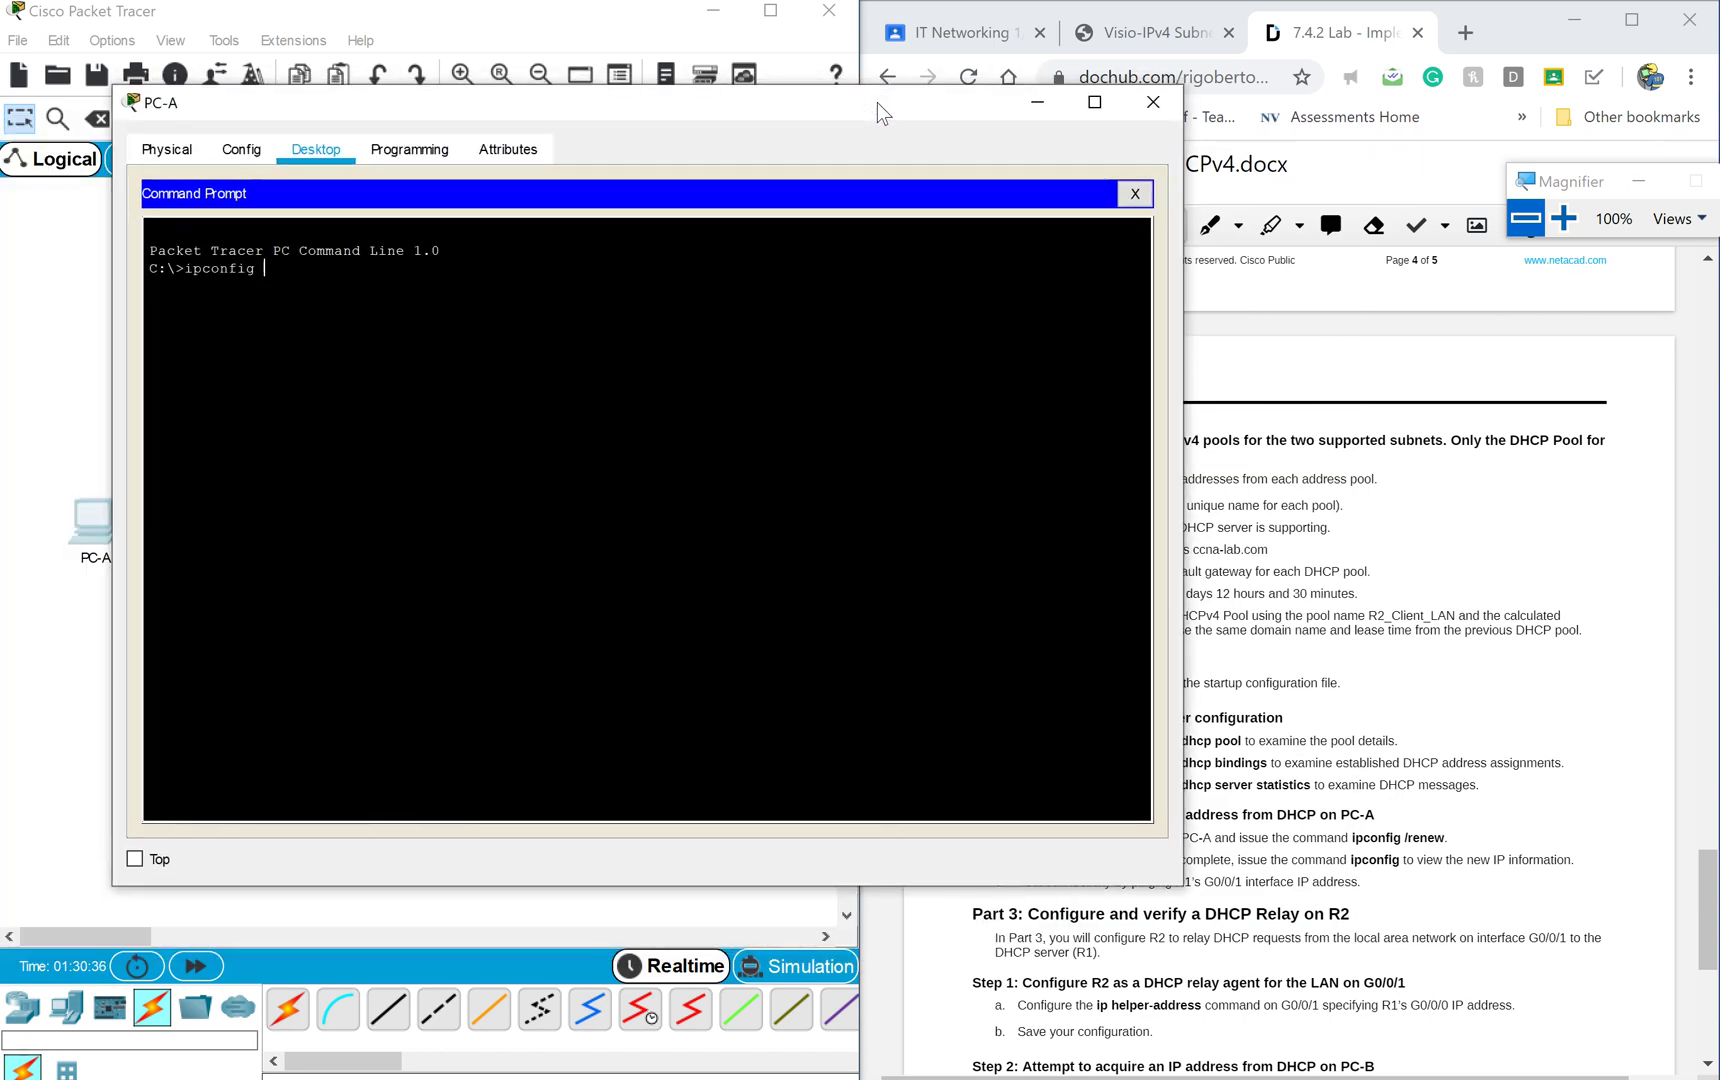
pyautogui.write(' /release')
pyautogui.press('Return')
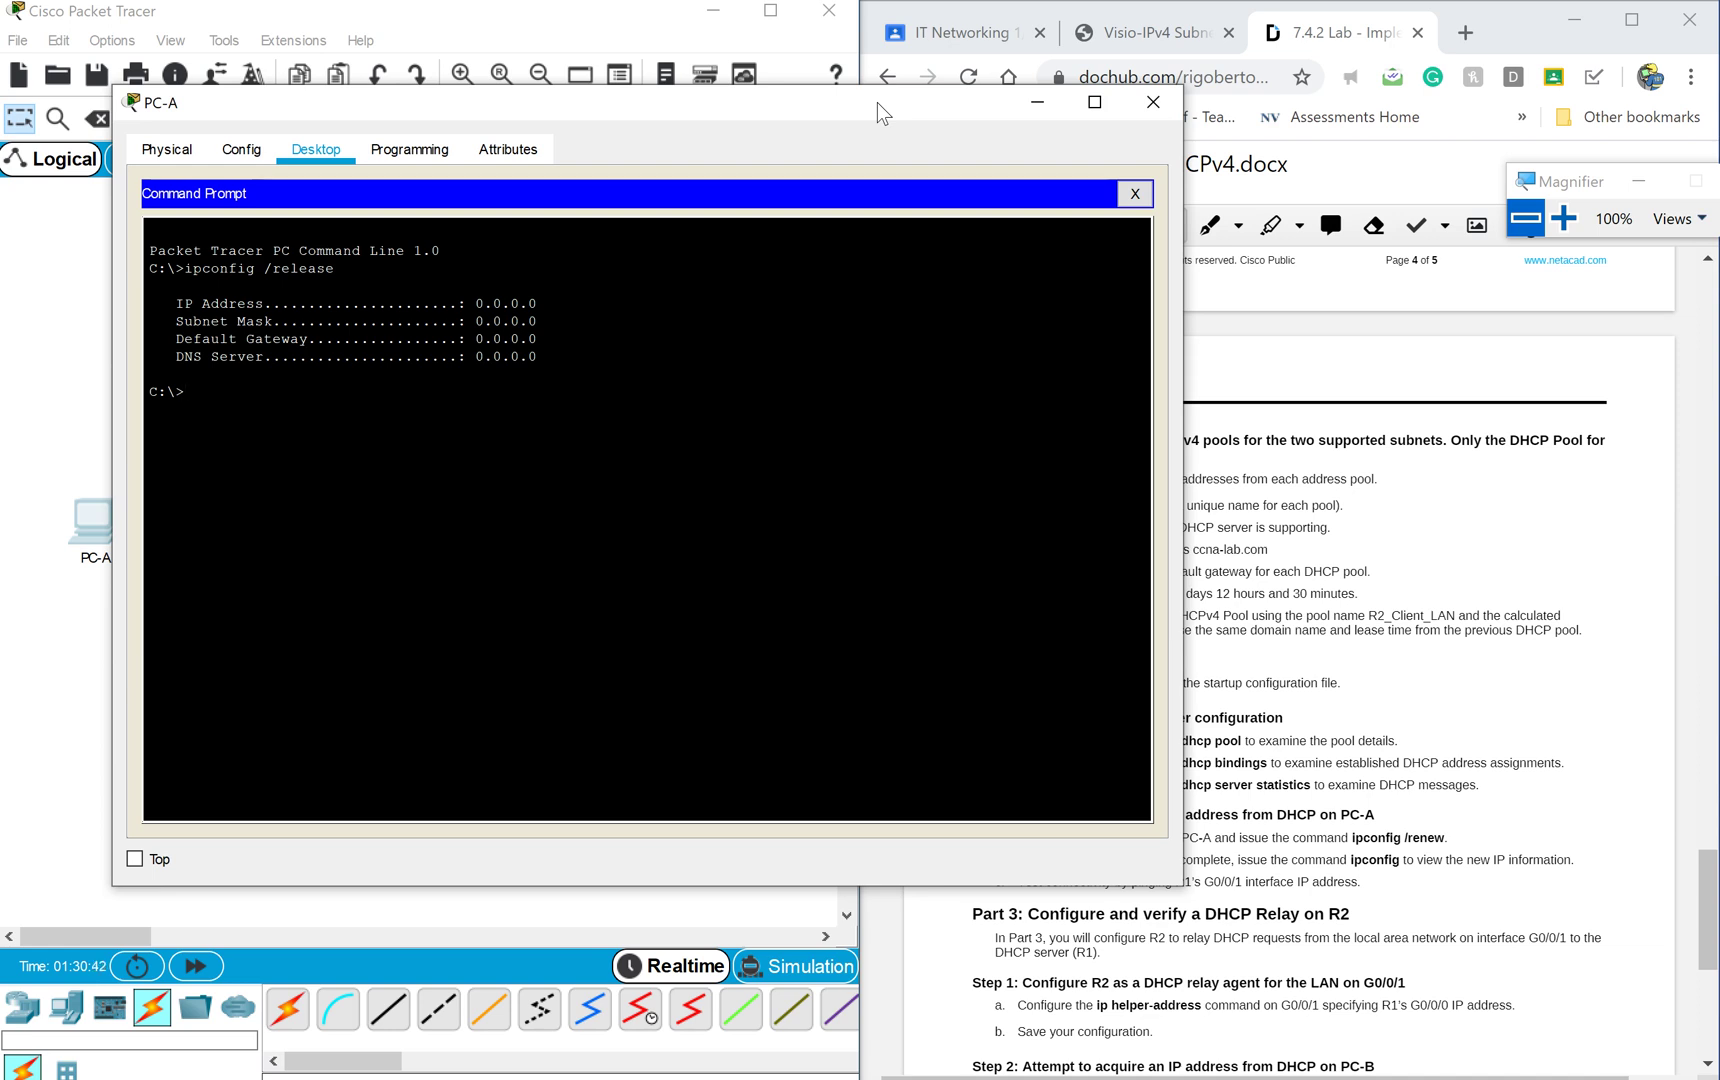
pyautogui.press('Up')
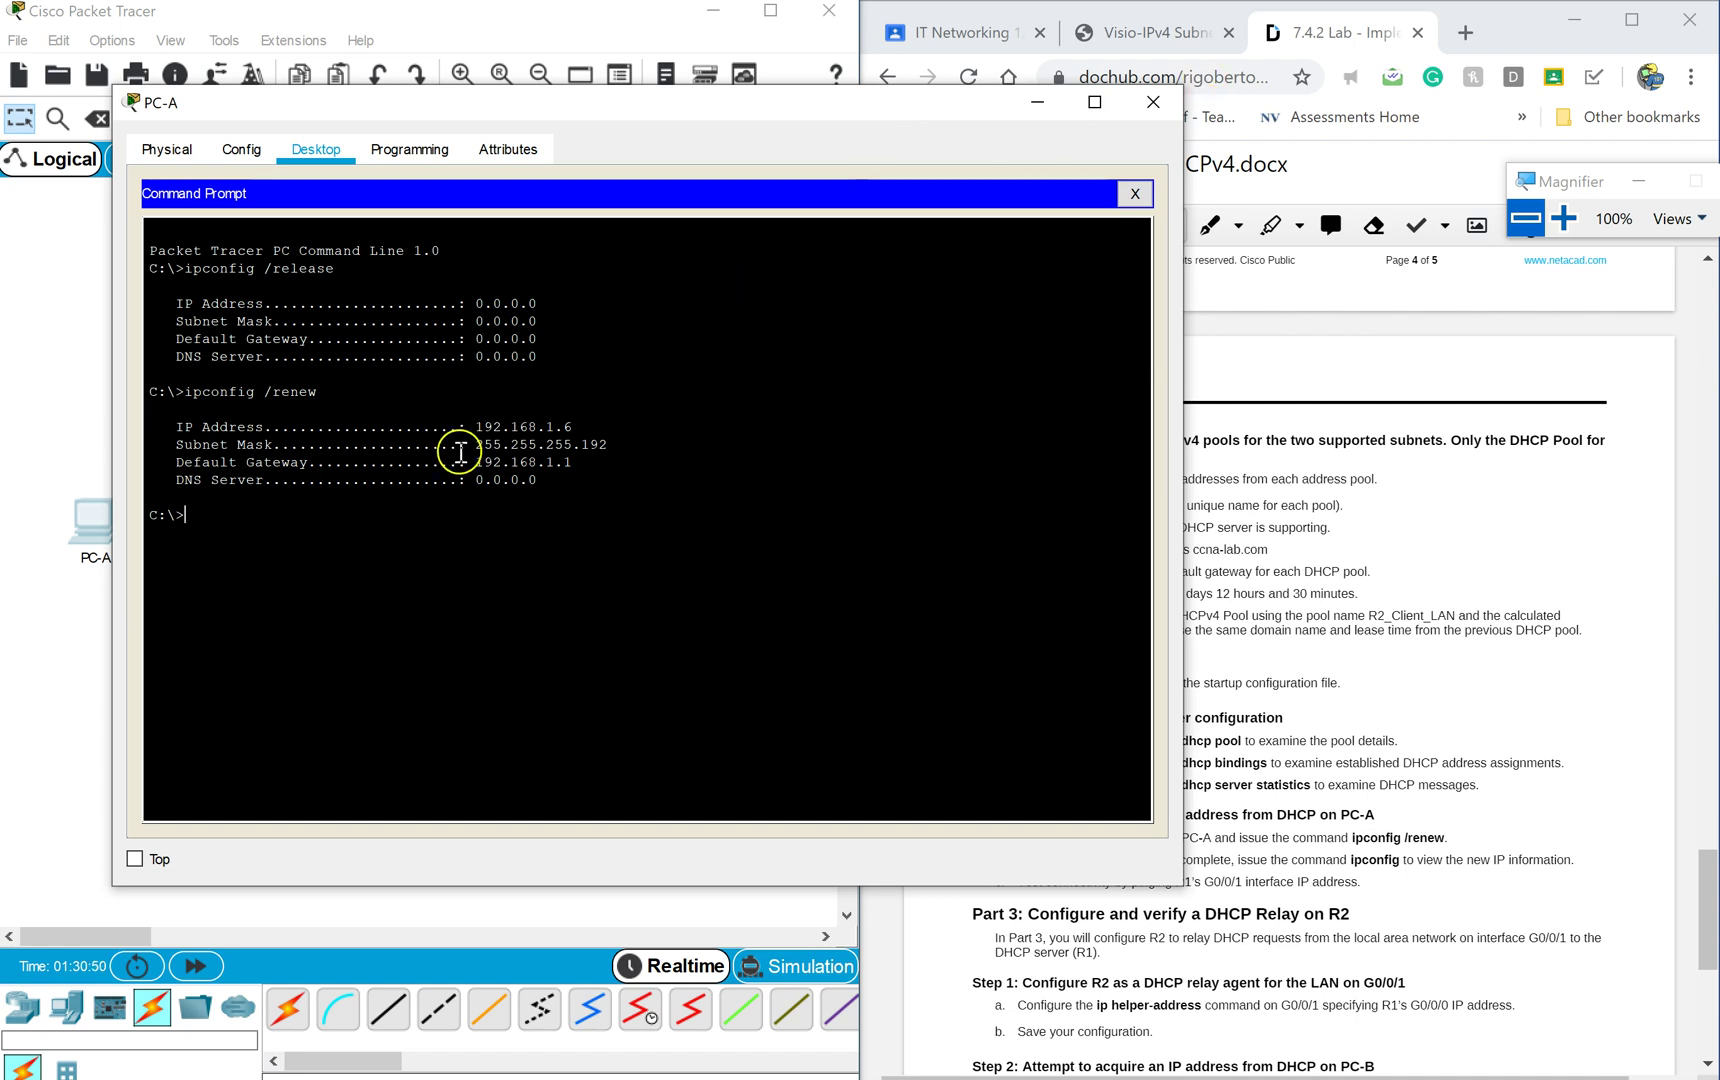
pyautogui.click(1150, 118)
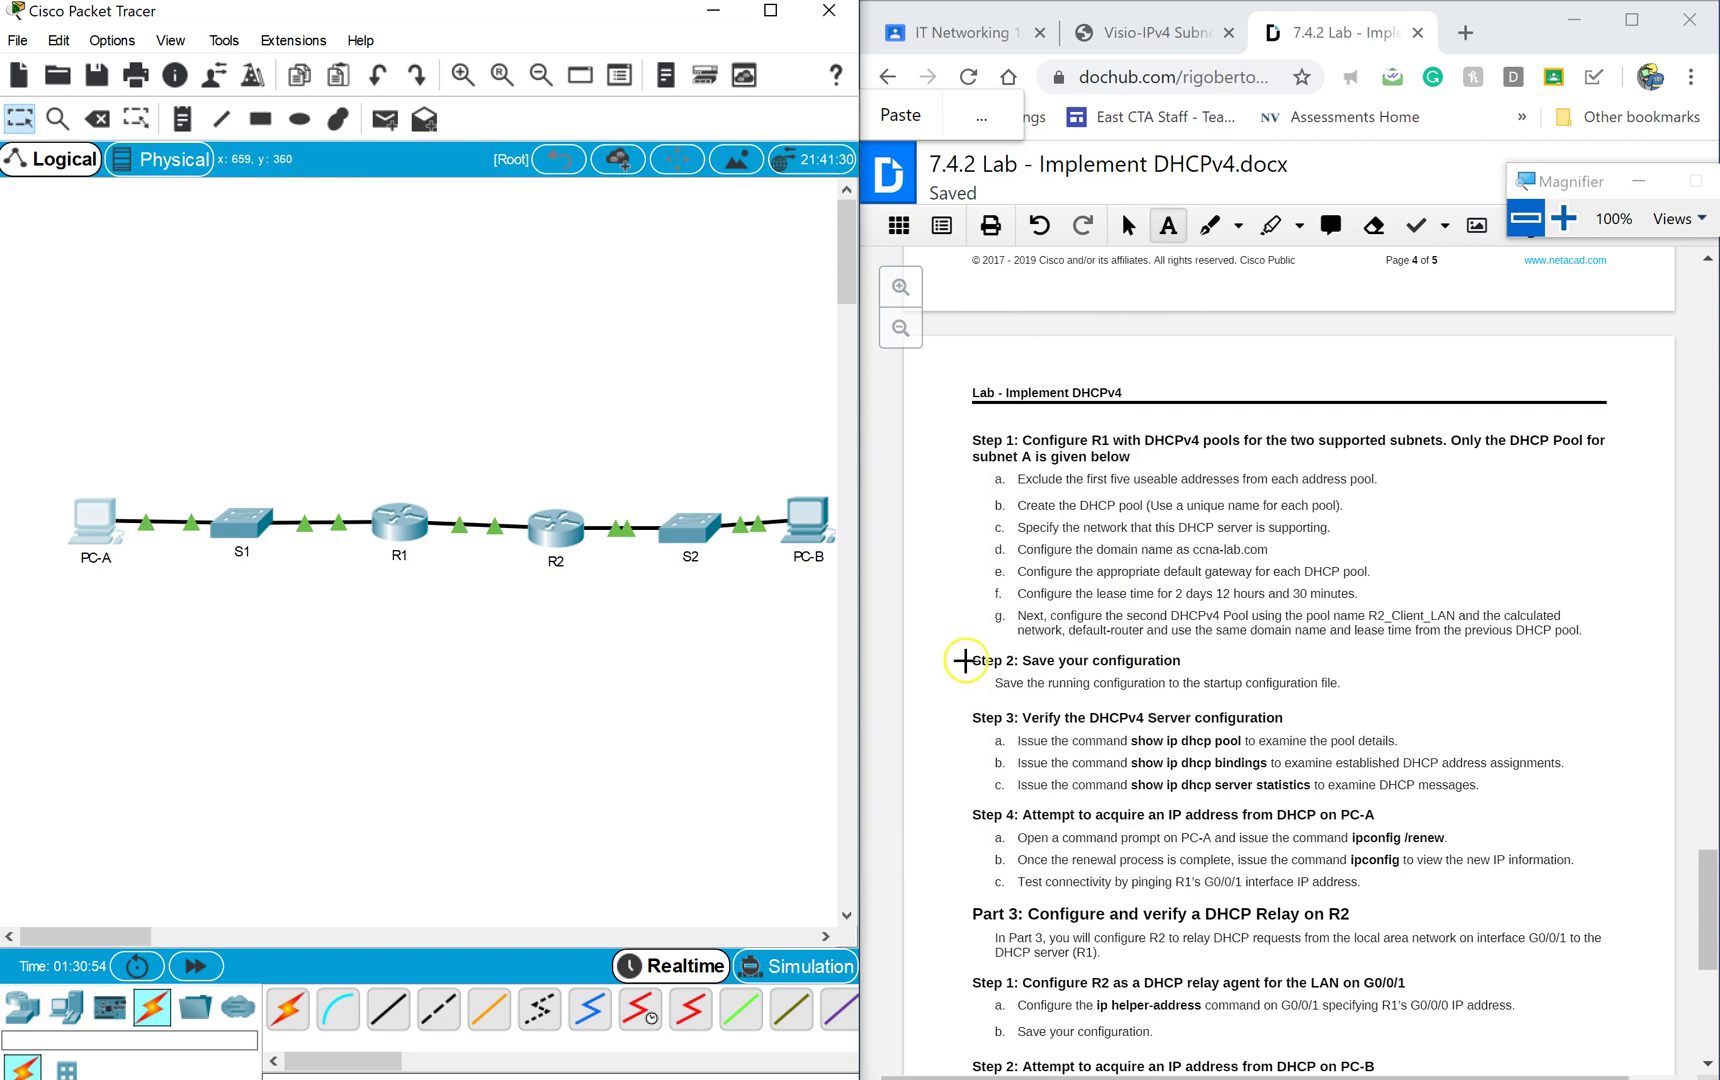
# Set PC-B's IPv4 configuration to DHCP so it requests an address, and close the PC-B window.
pyautogui.scroll(-1, 1268, 853)
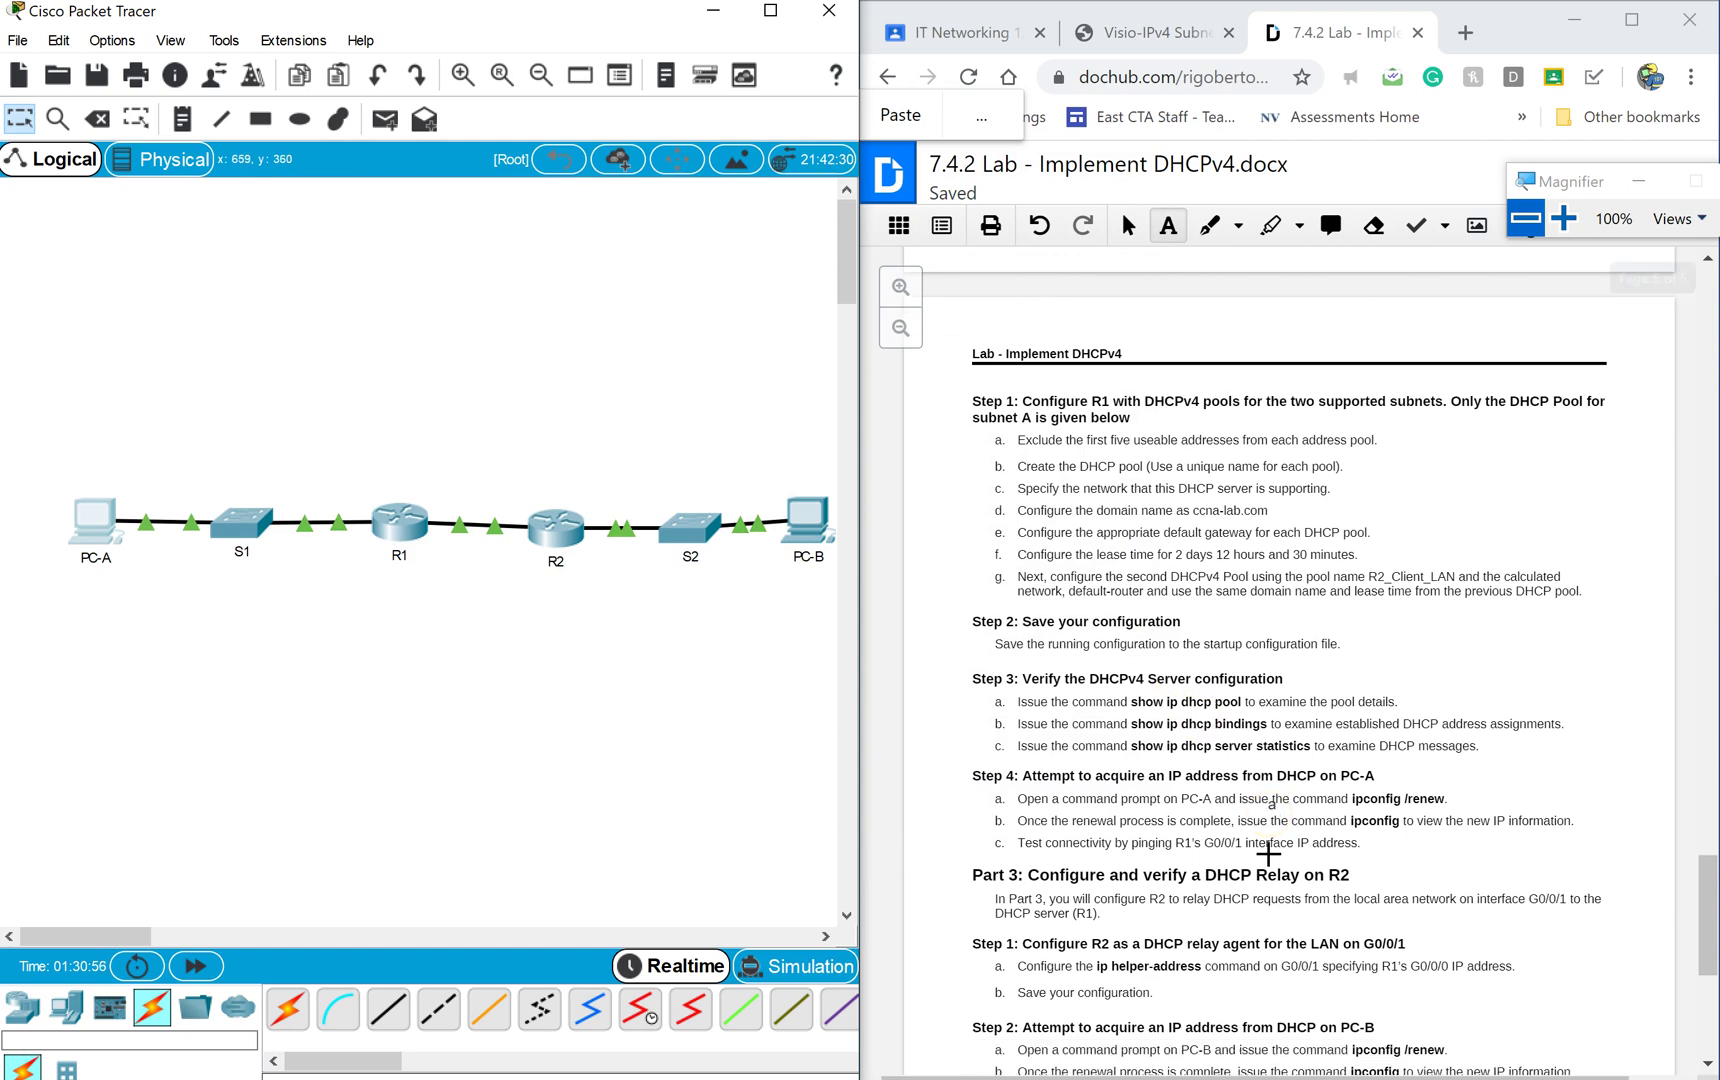
pyautogui.scroll(-1, 1268, 853)
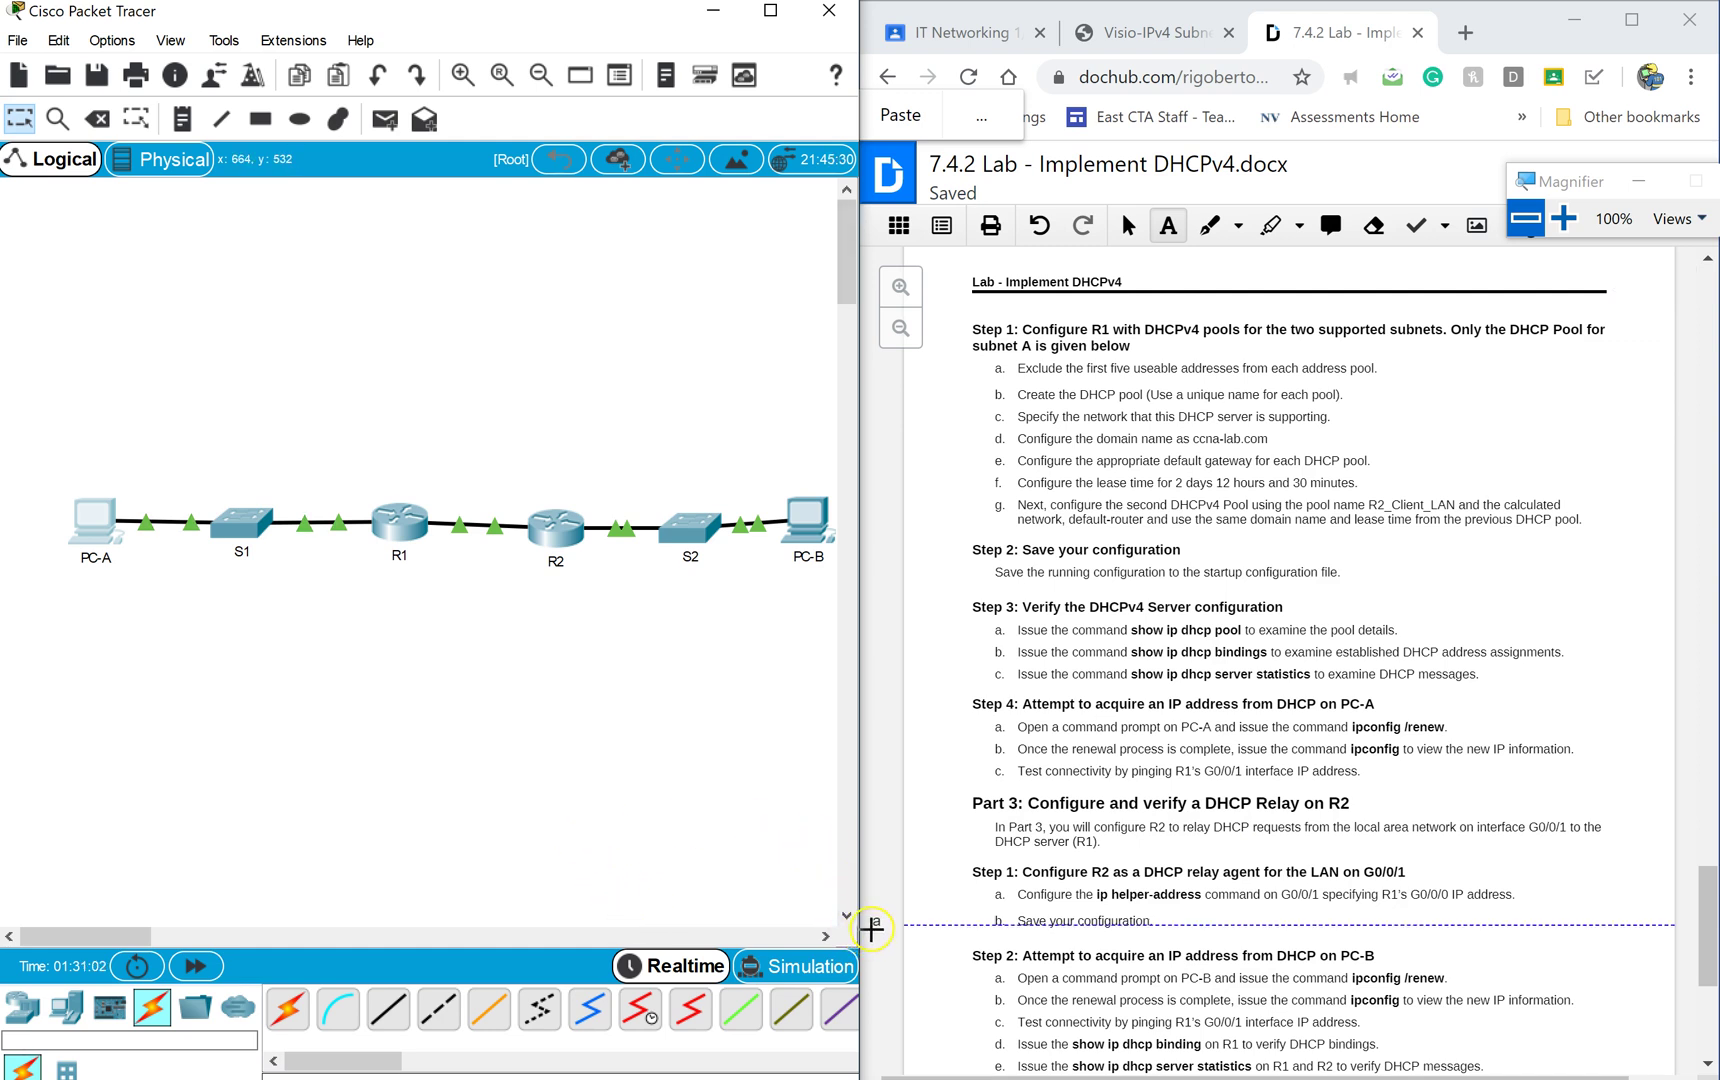
pyautogui.click(825, 936)
pyautogui.click(825, 936)
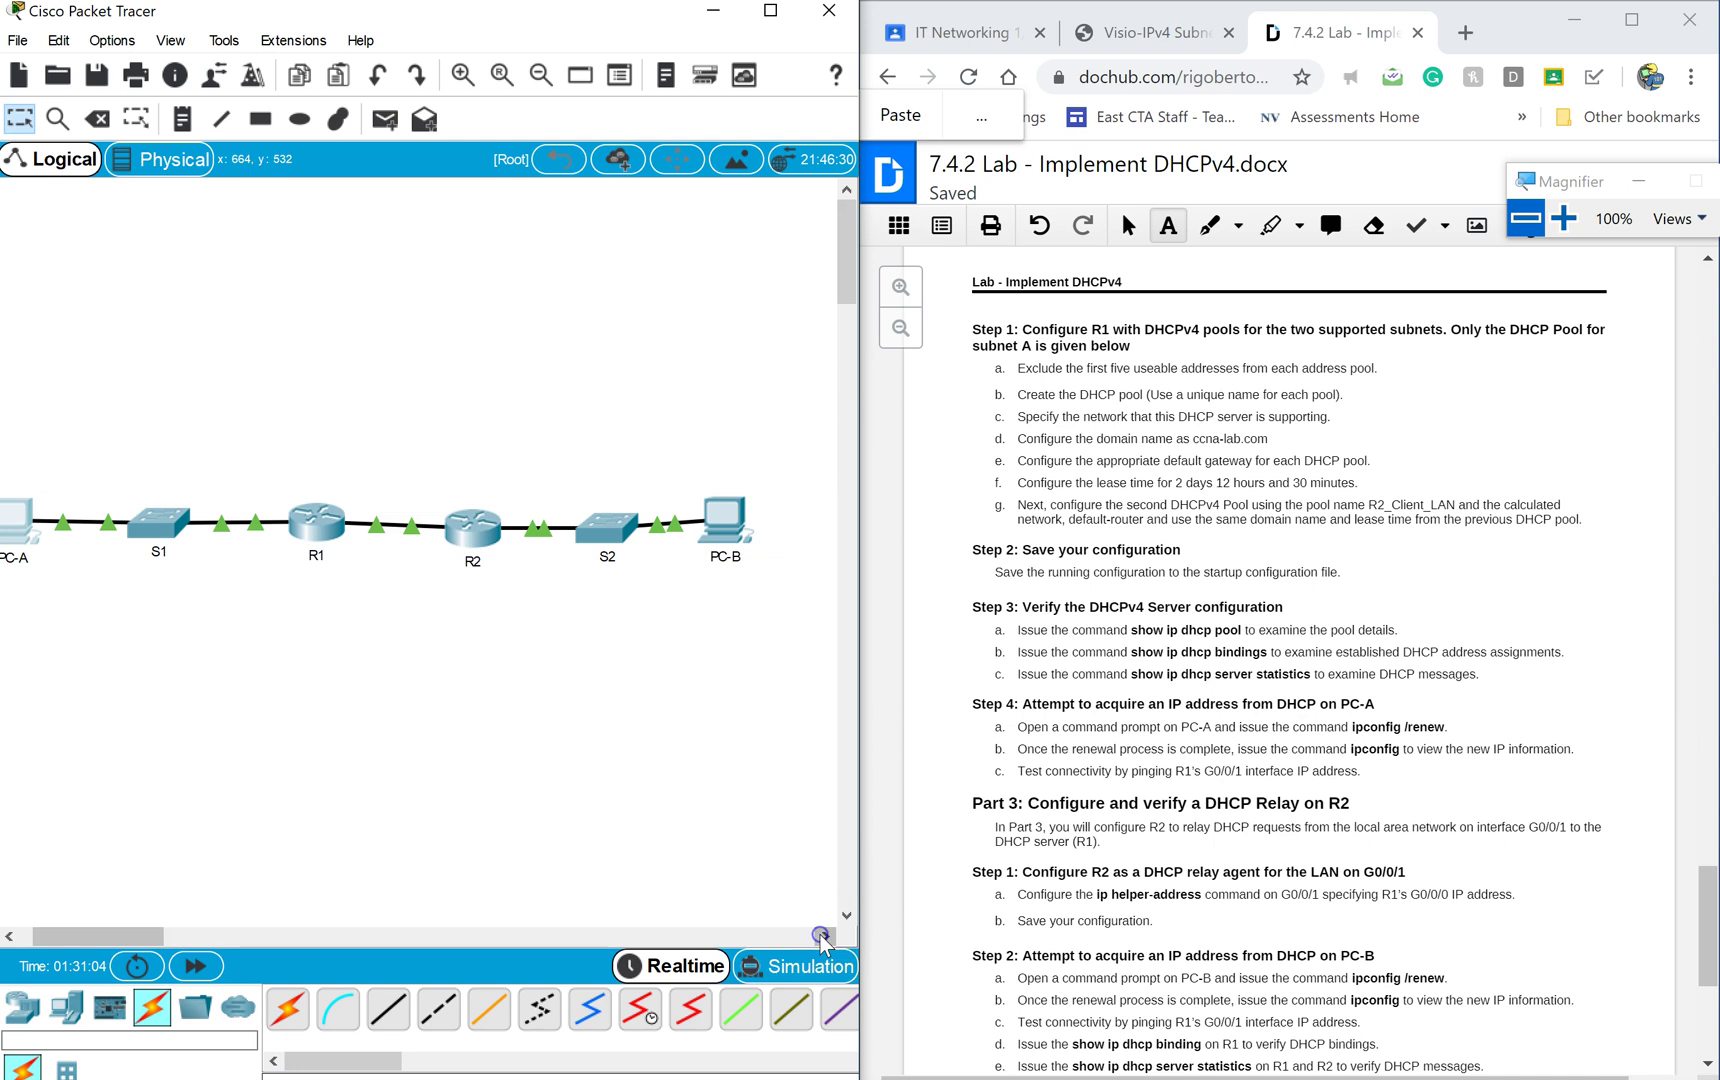
pyautogui.click(823, 936)
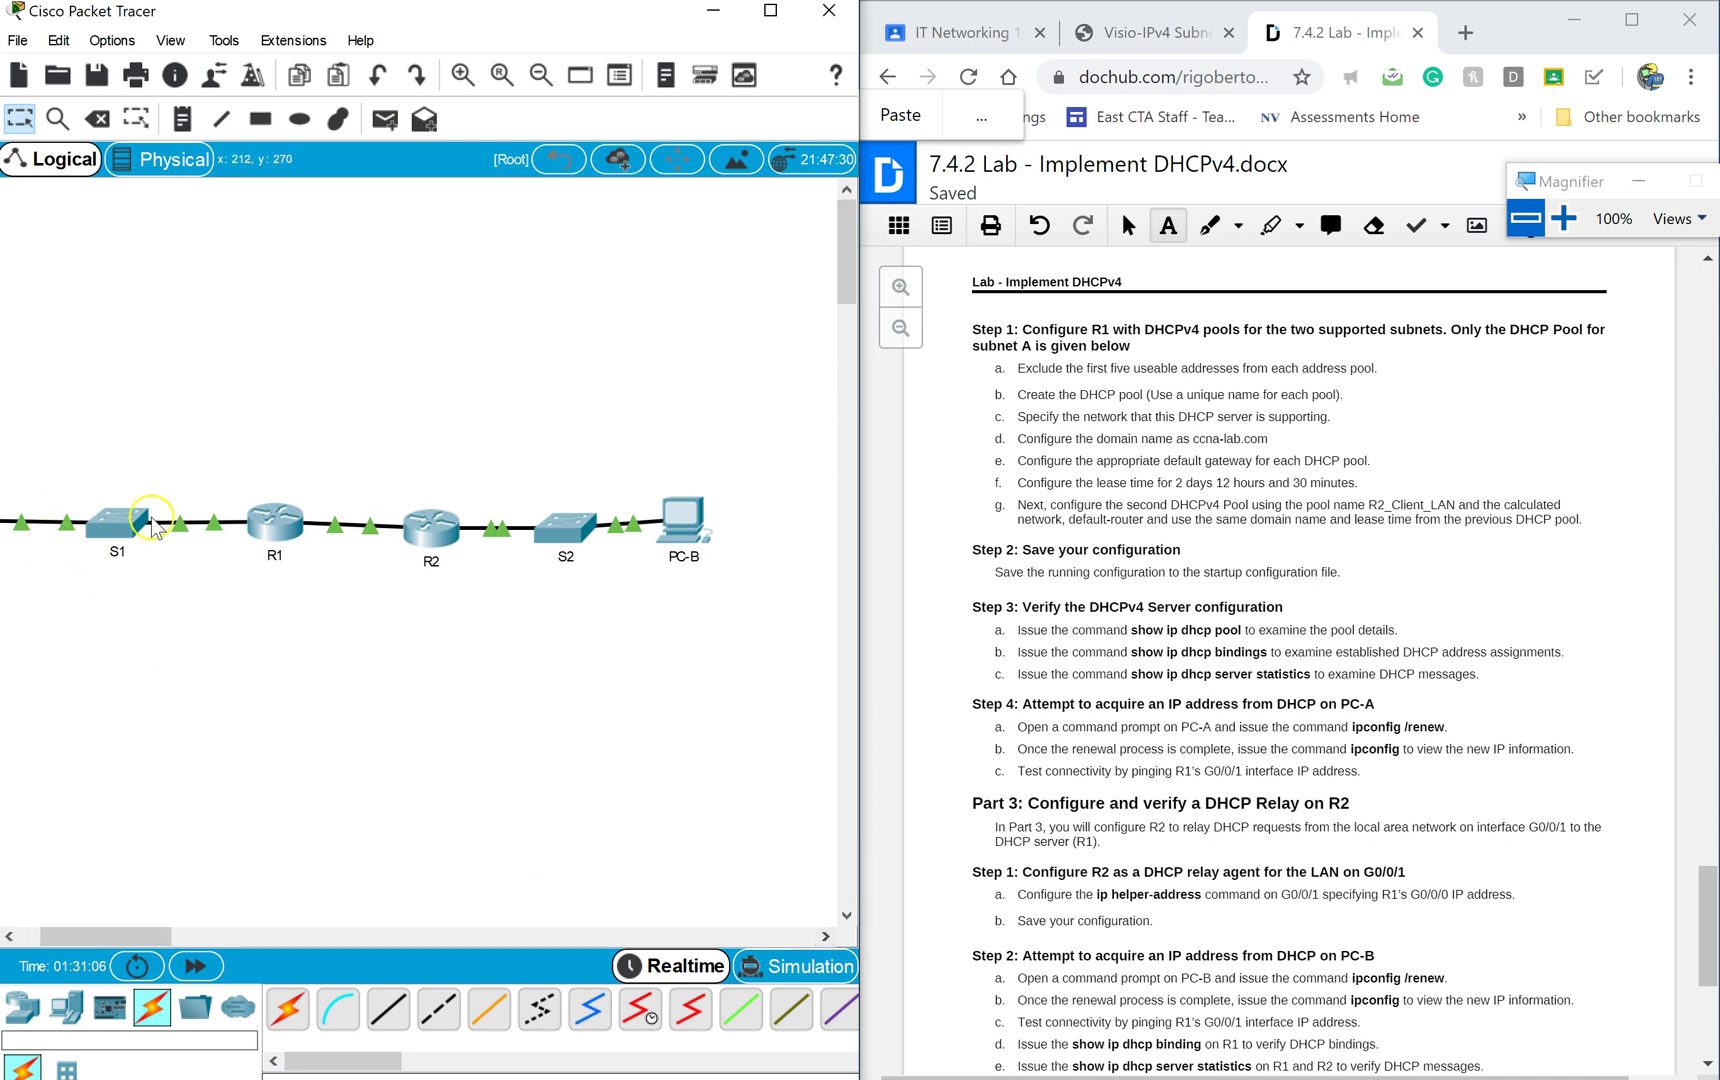
pyautogui.click(686, 541)
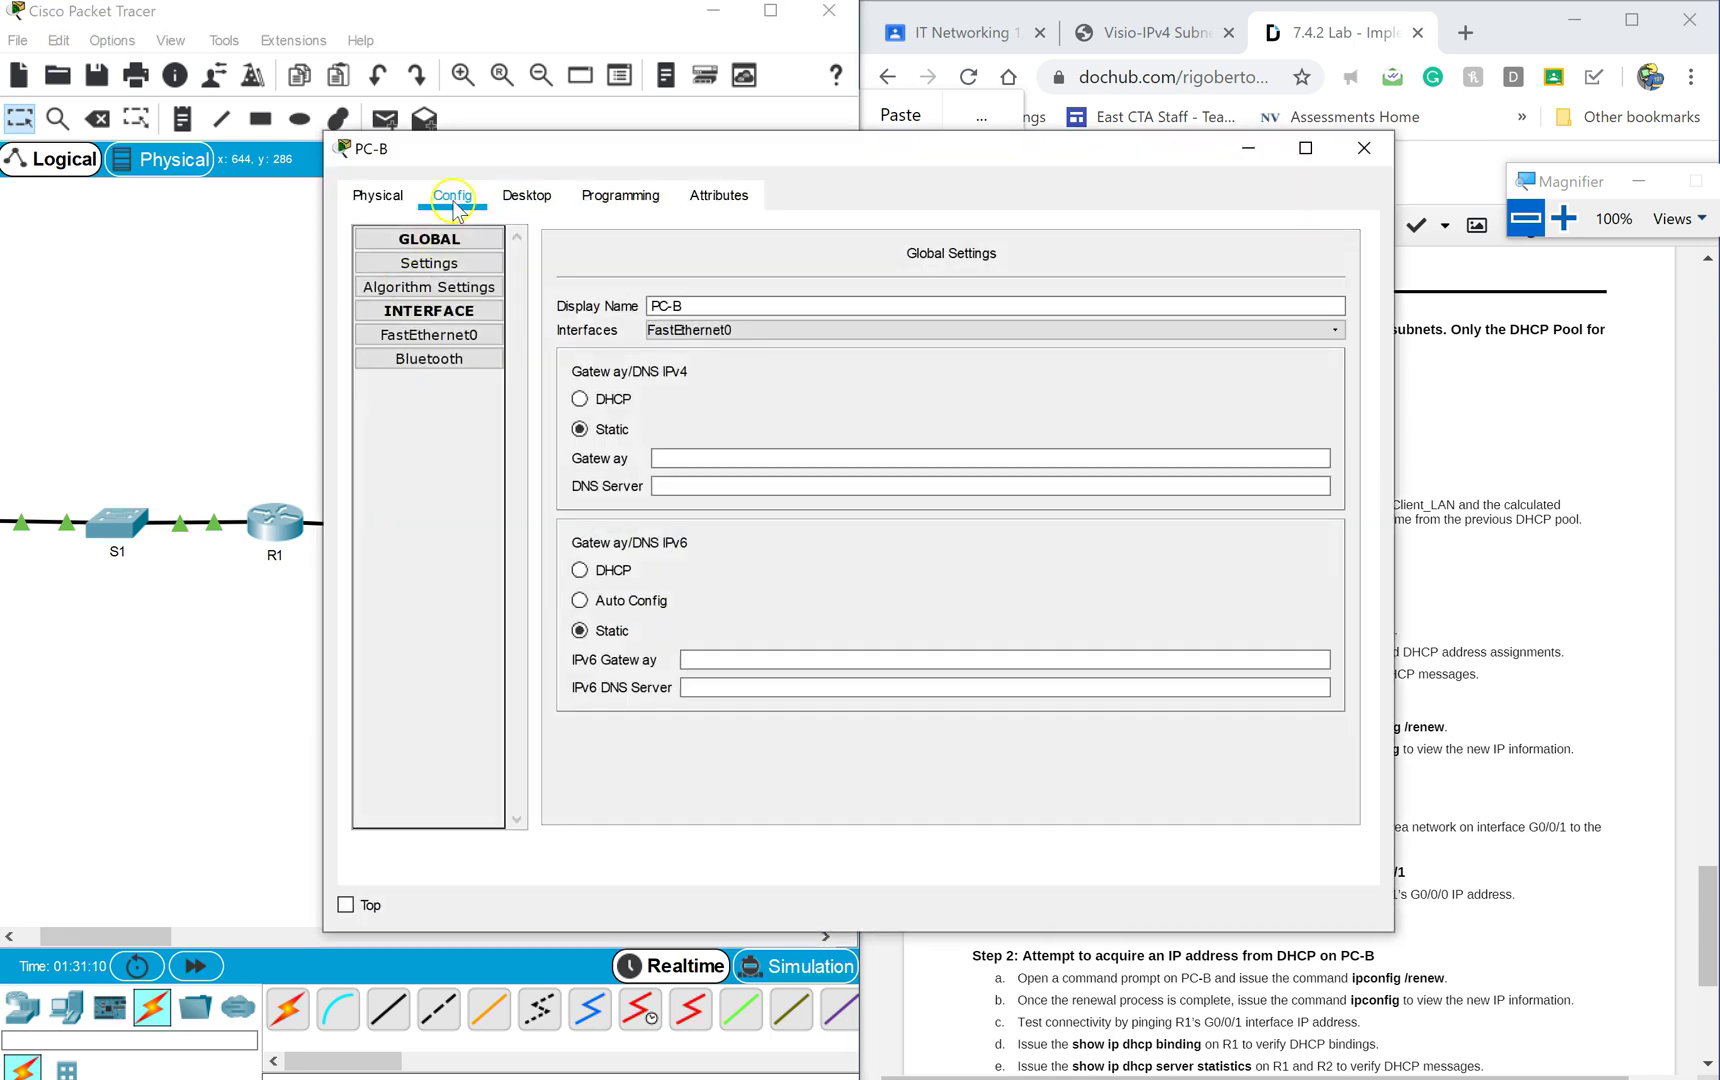
pyautogui.click(530, 211)
pyautogui.click(524, 186)
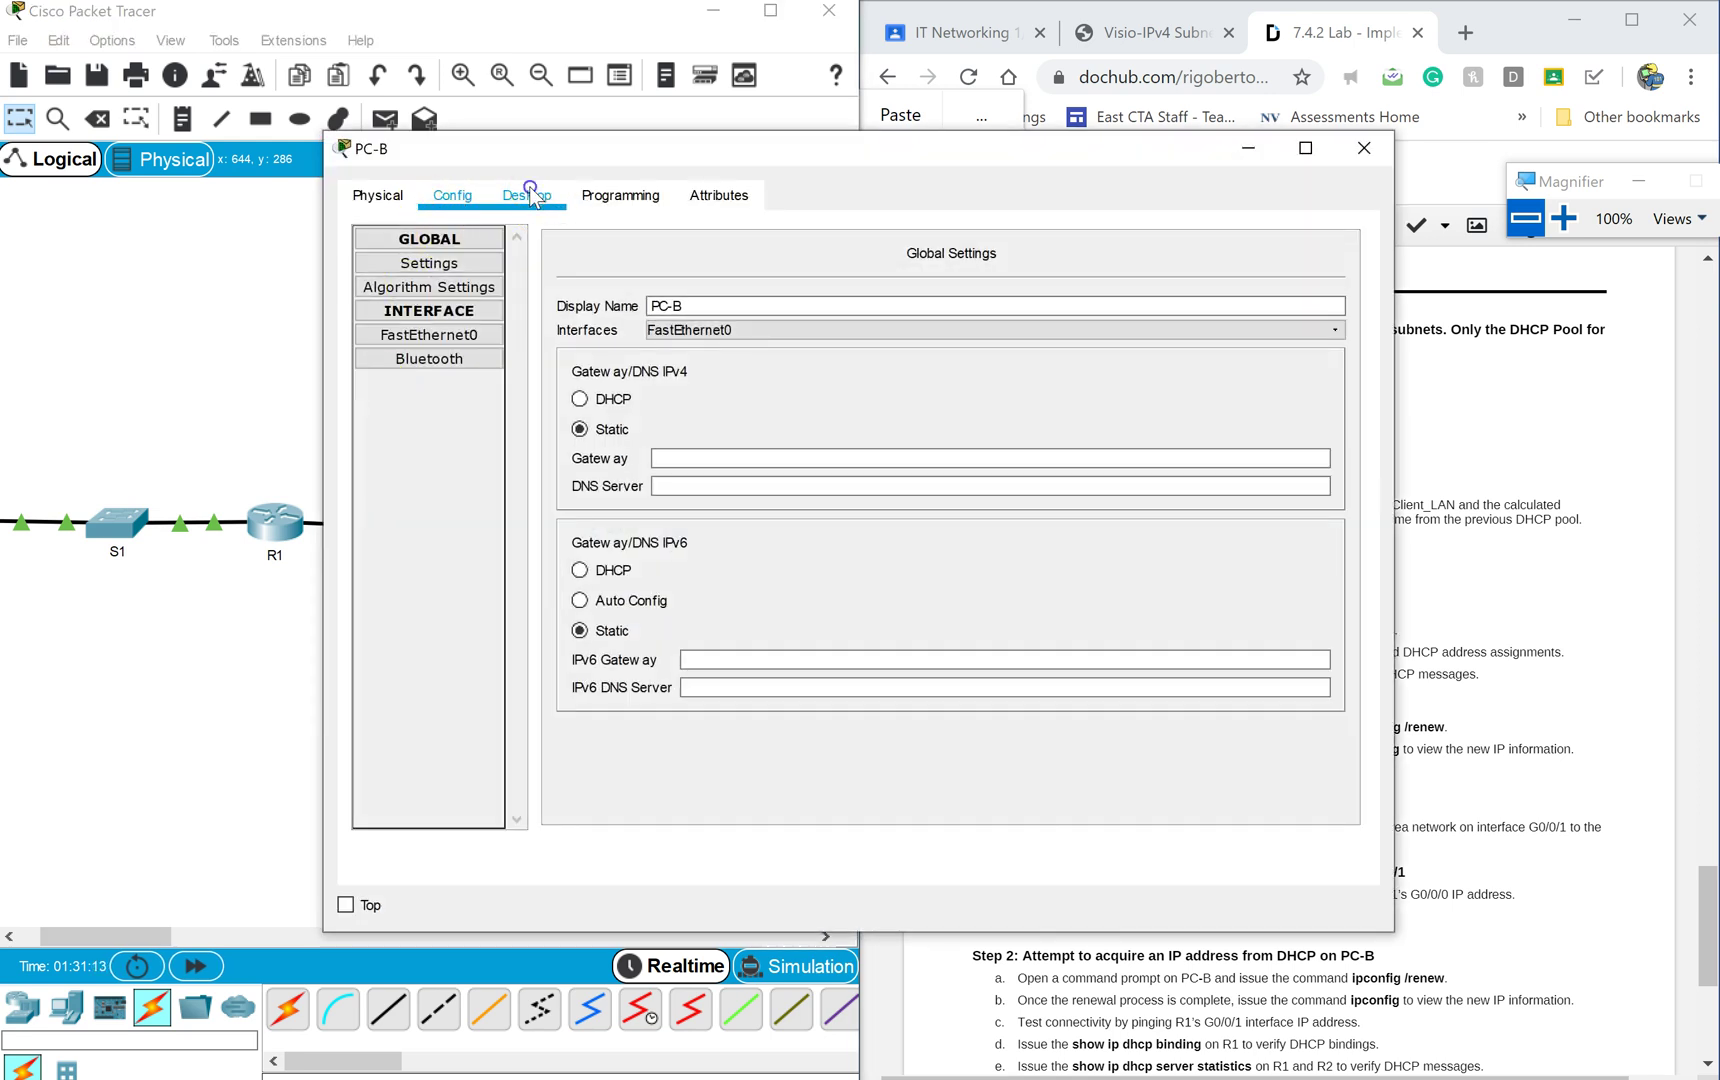
pyautogui.click(450, 320)
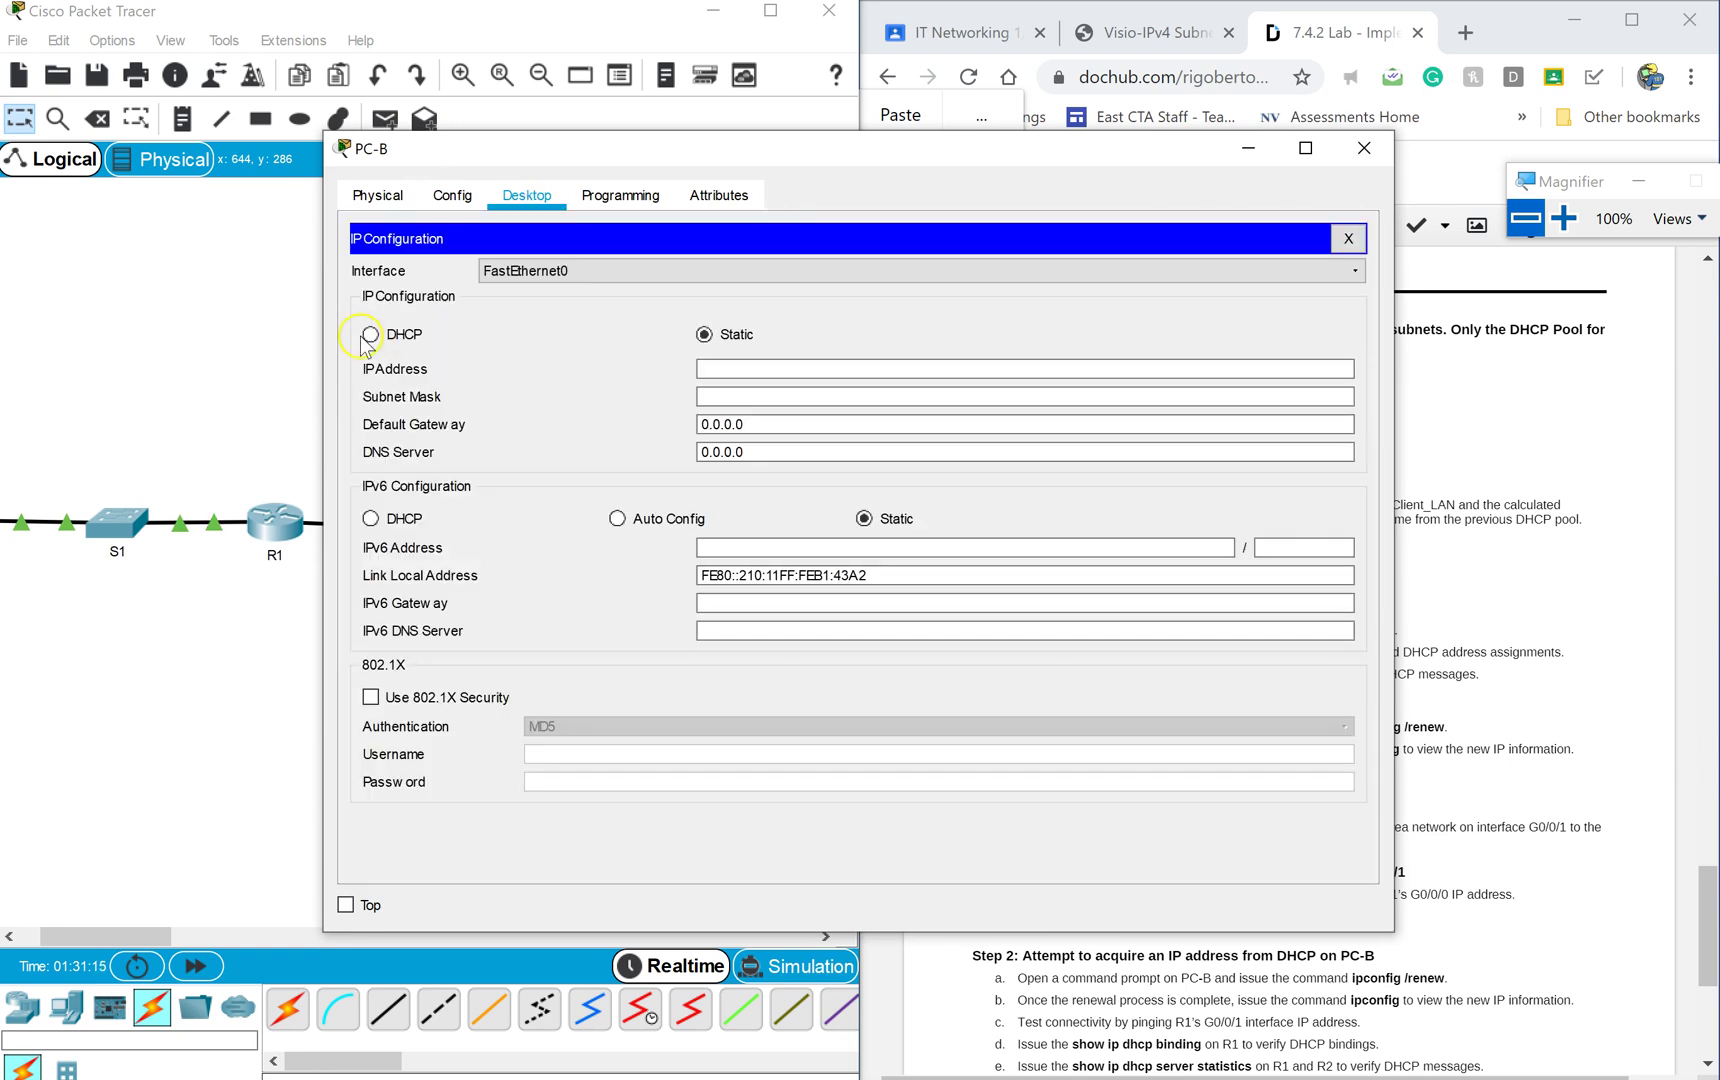
pyautogui.click(368, 335)
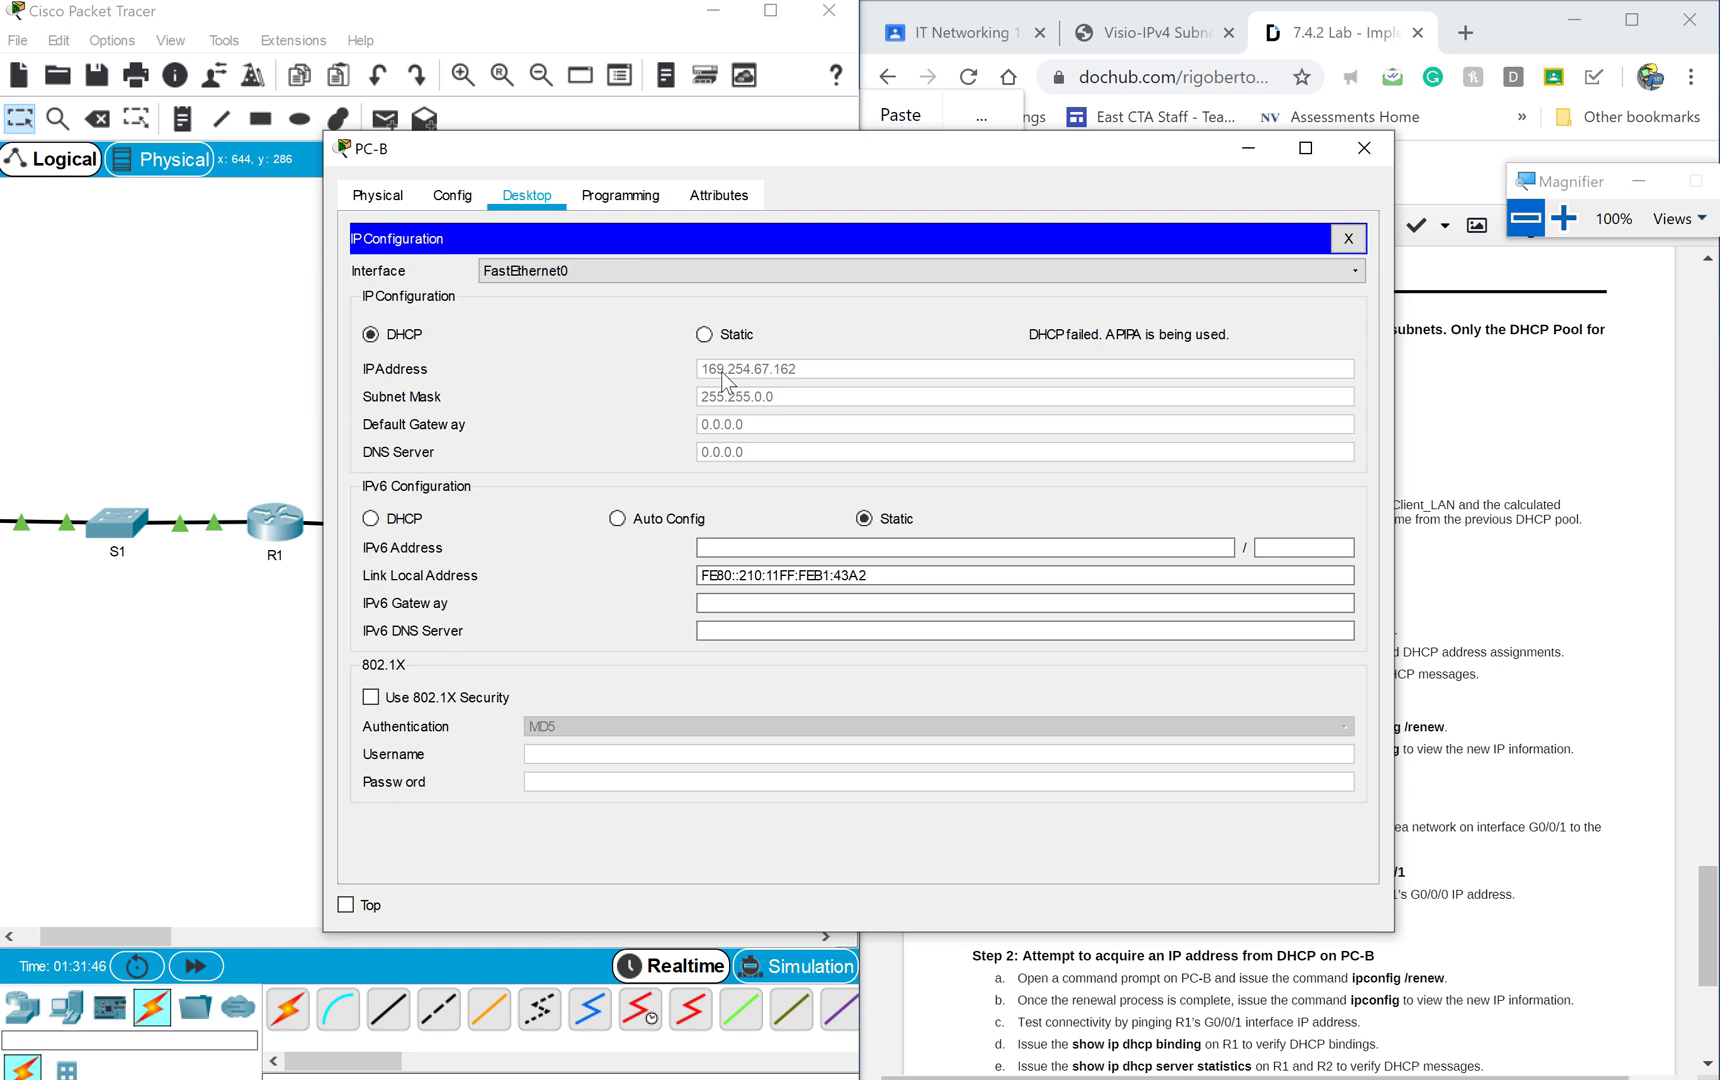
pyautogui.click(1364, 150)
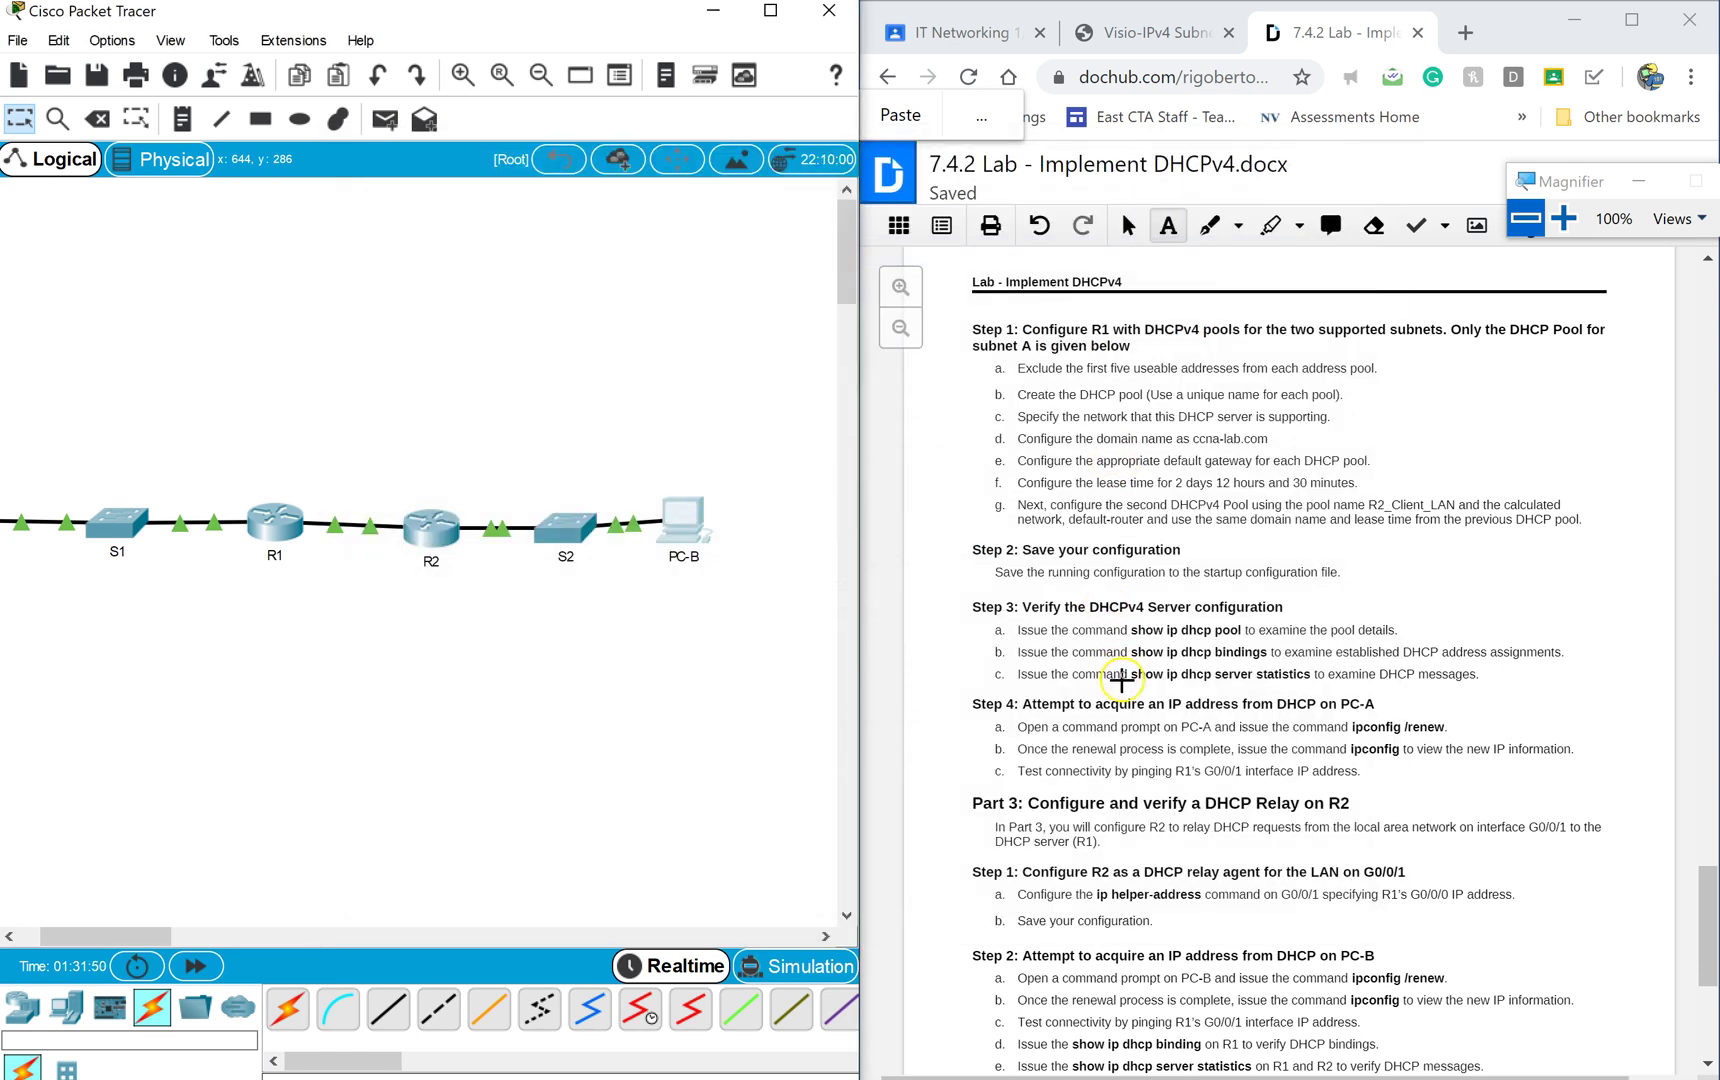
pyautogui.scroll(-1, 1137, 737)
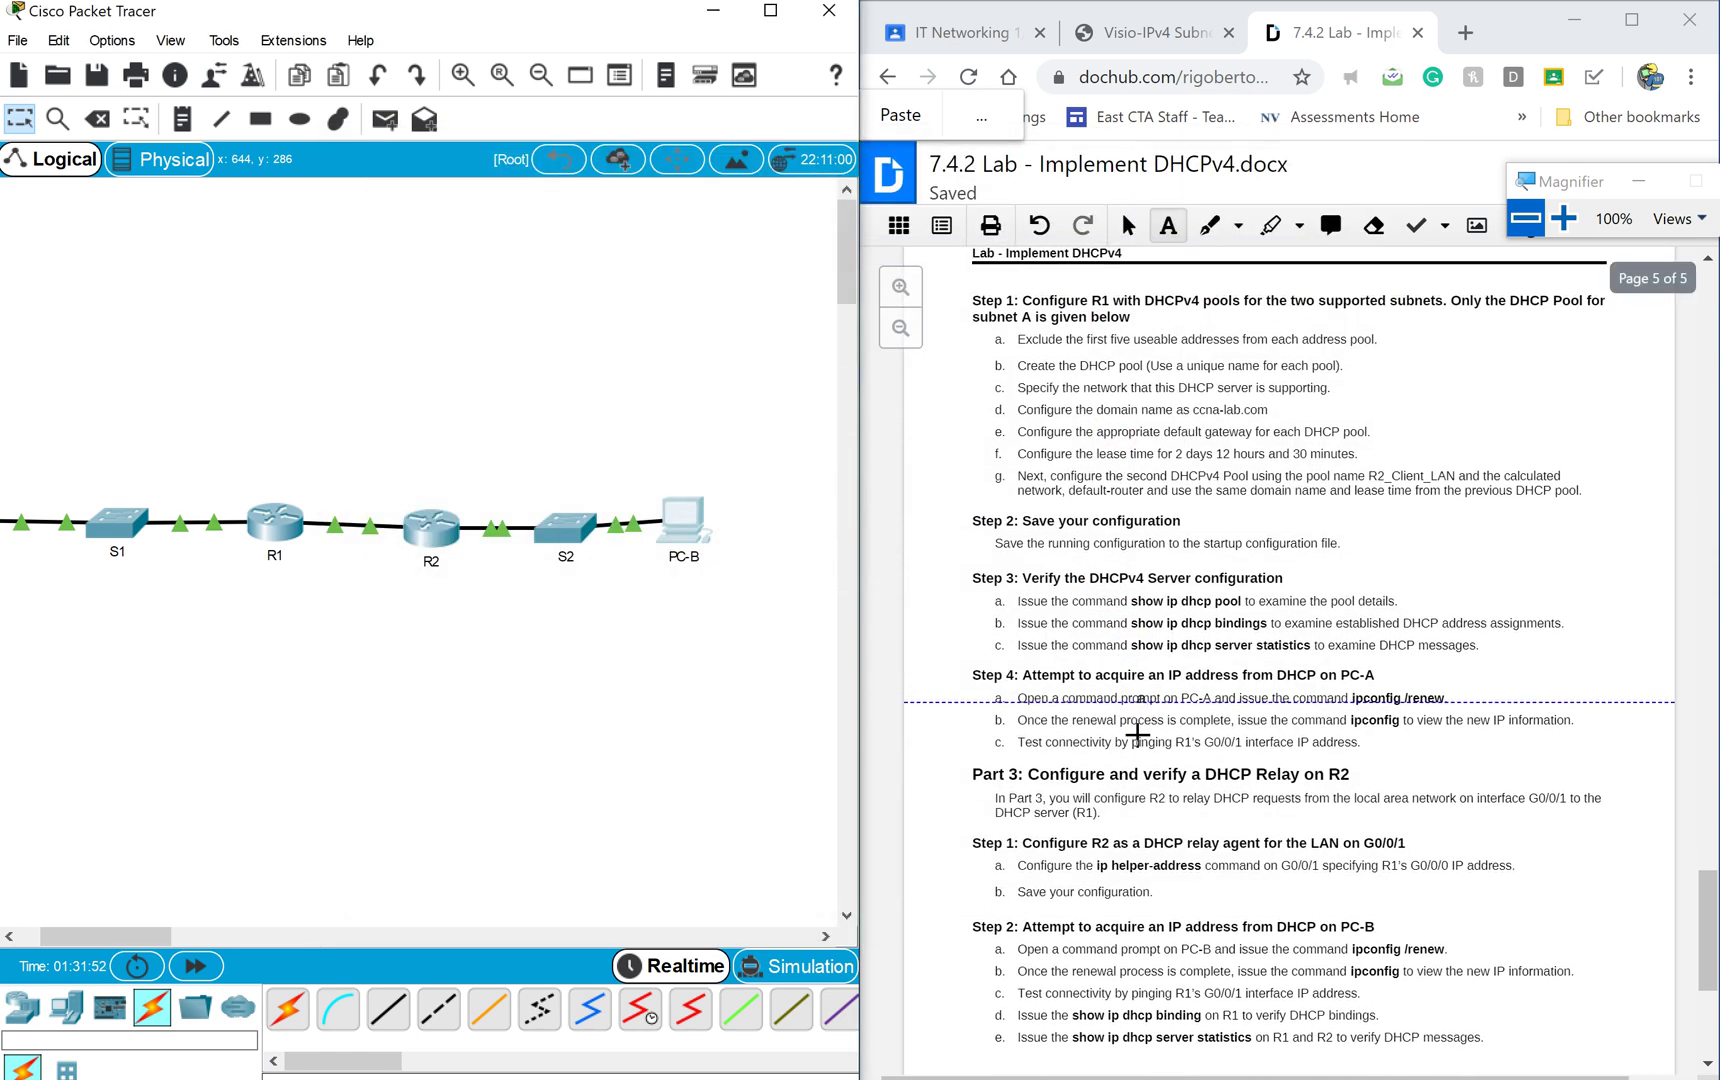
pyautogui.scroll(-2, 1137, 737)
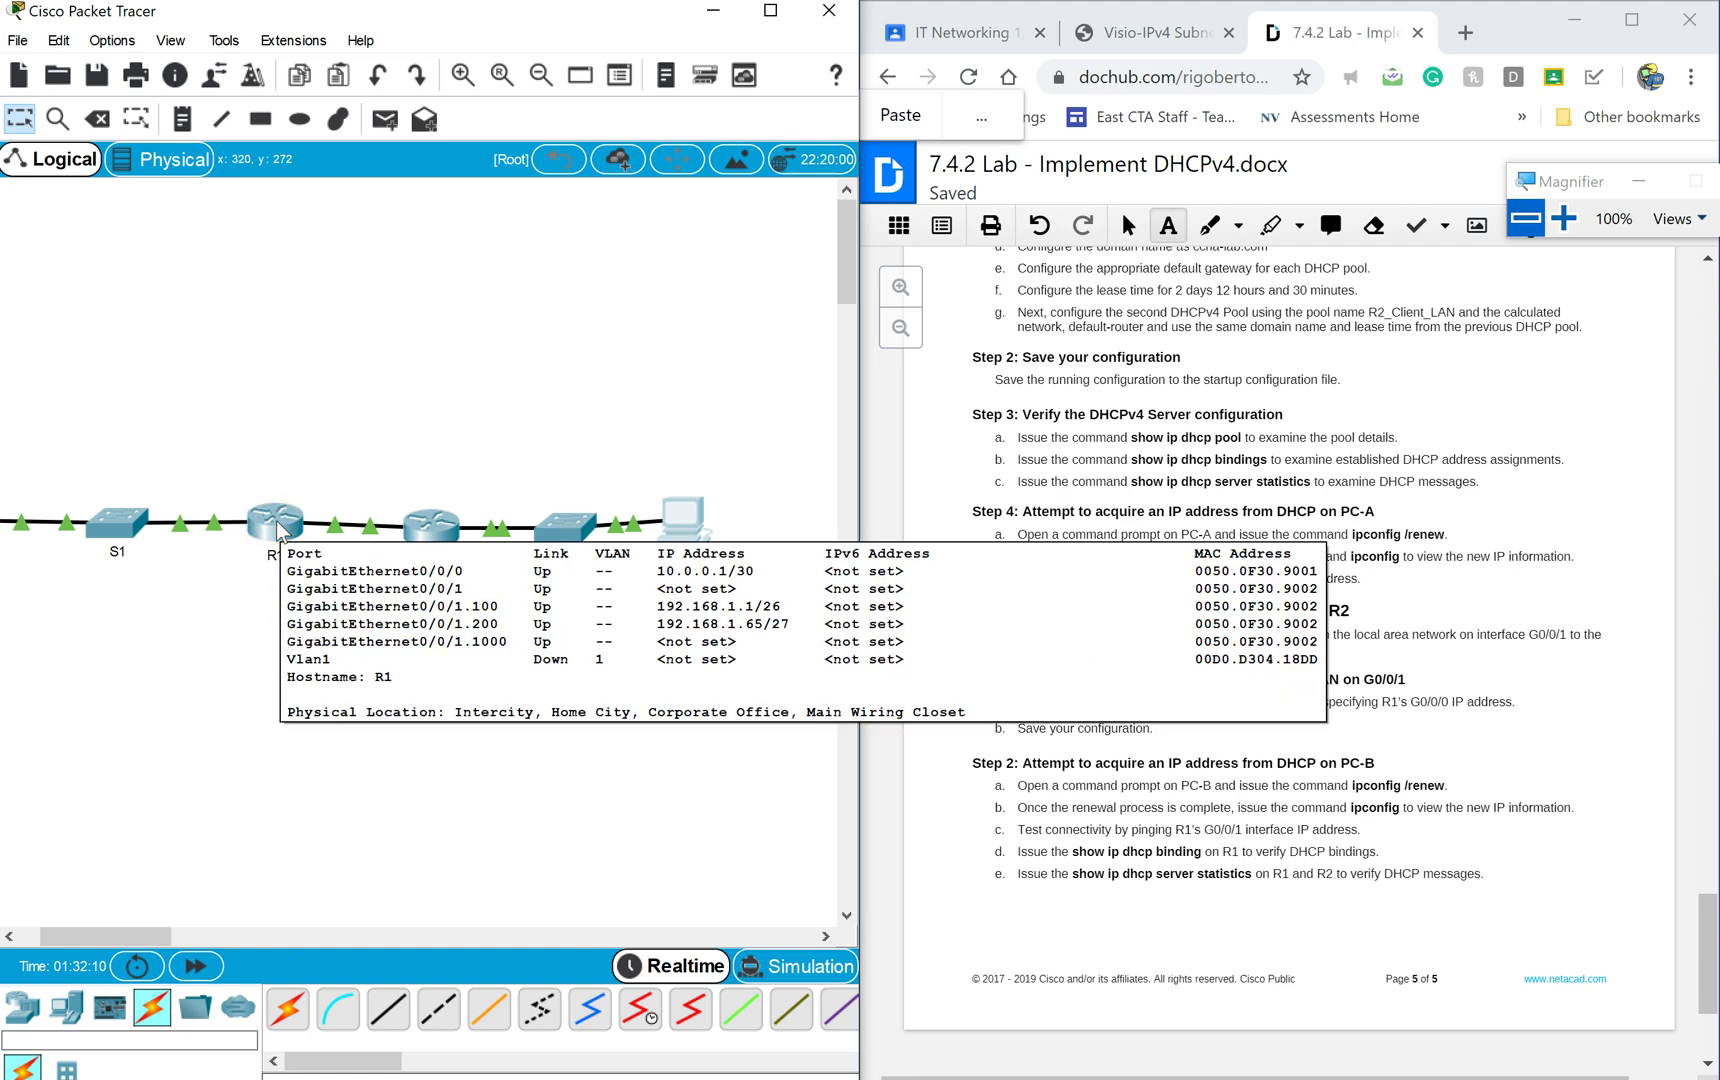
pyautogui.click(276, 527)
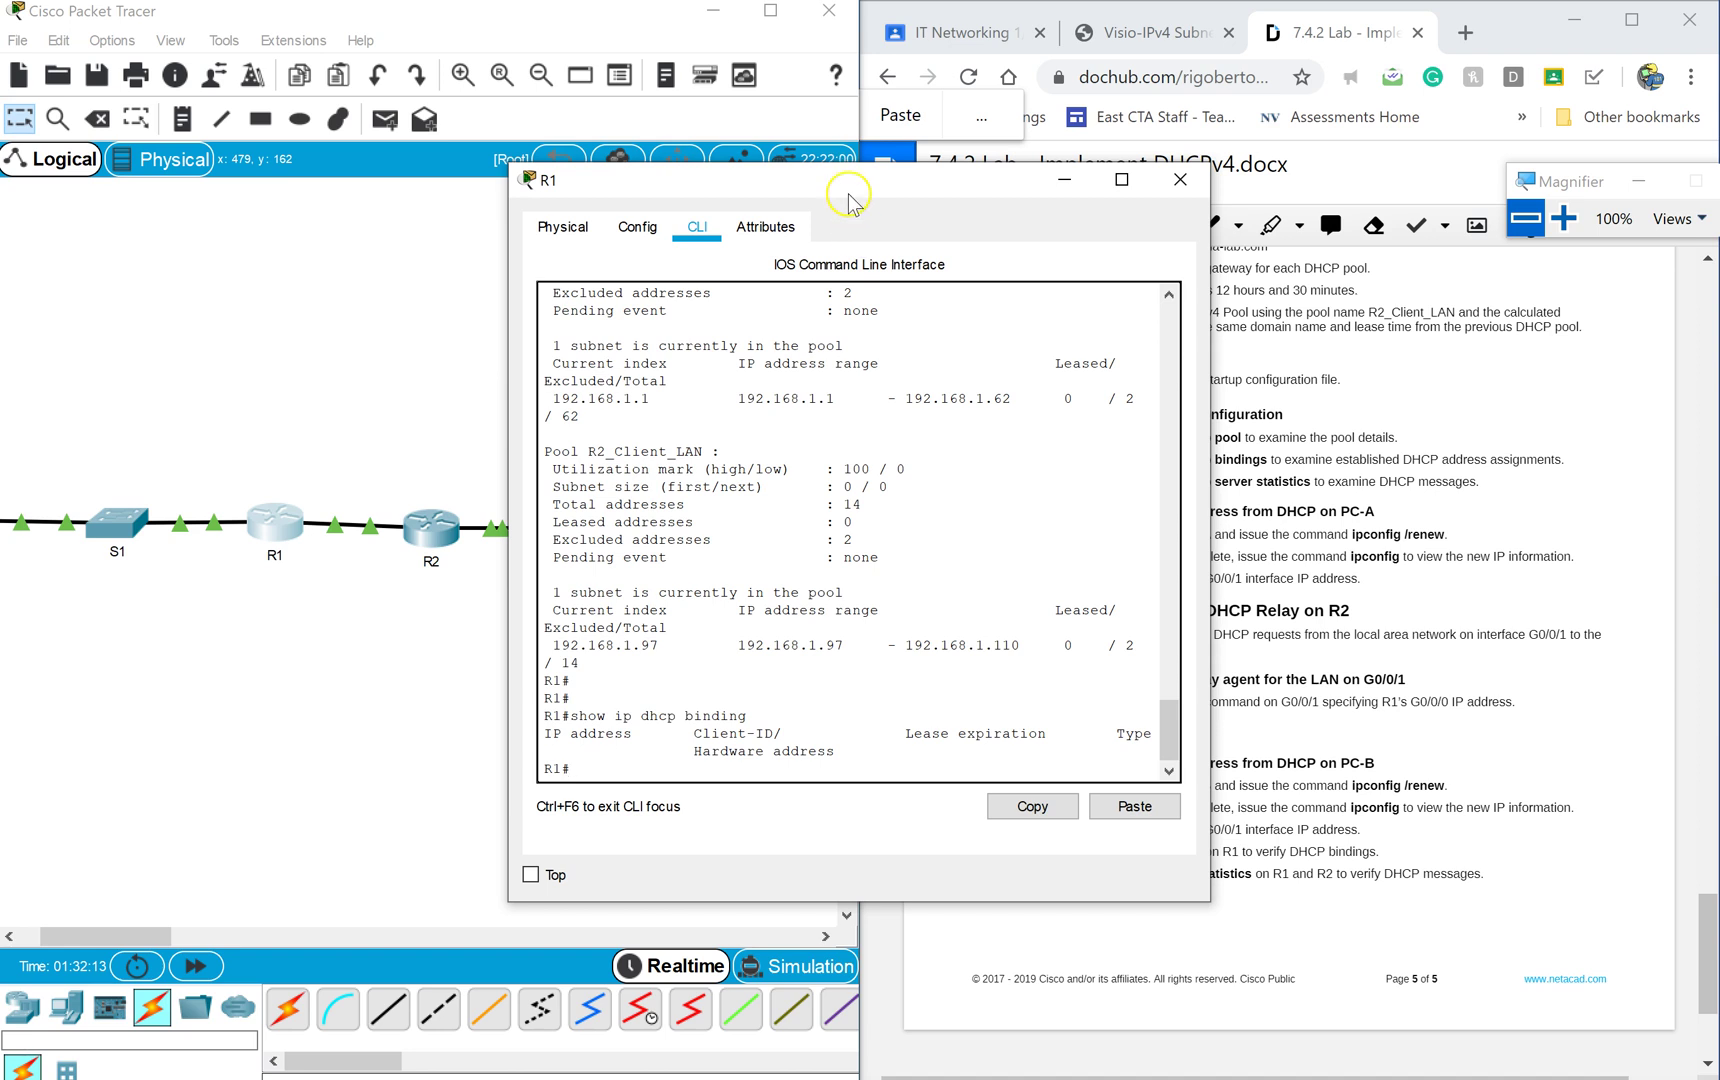
pyautogui.moveTo(863, 184); pyautogui.dragTo(538, 177)
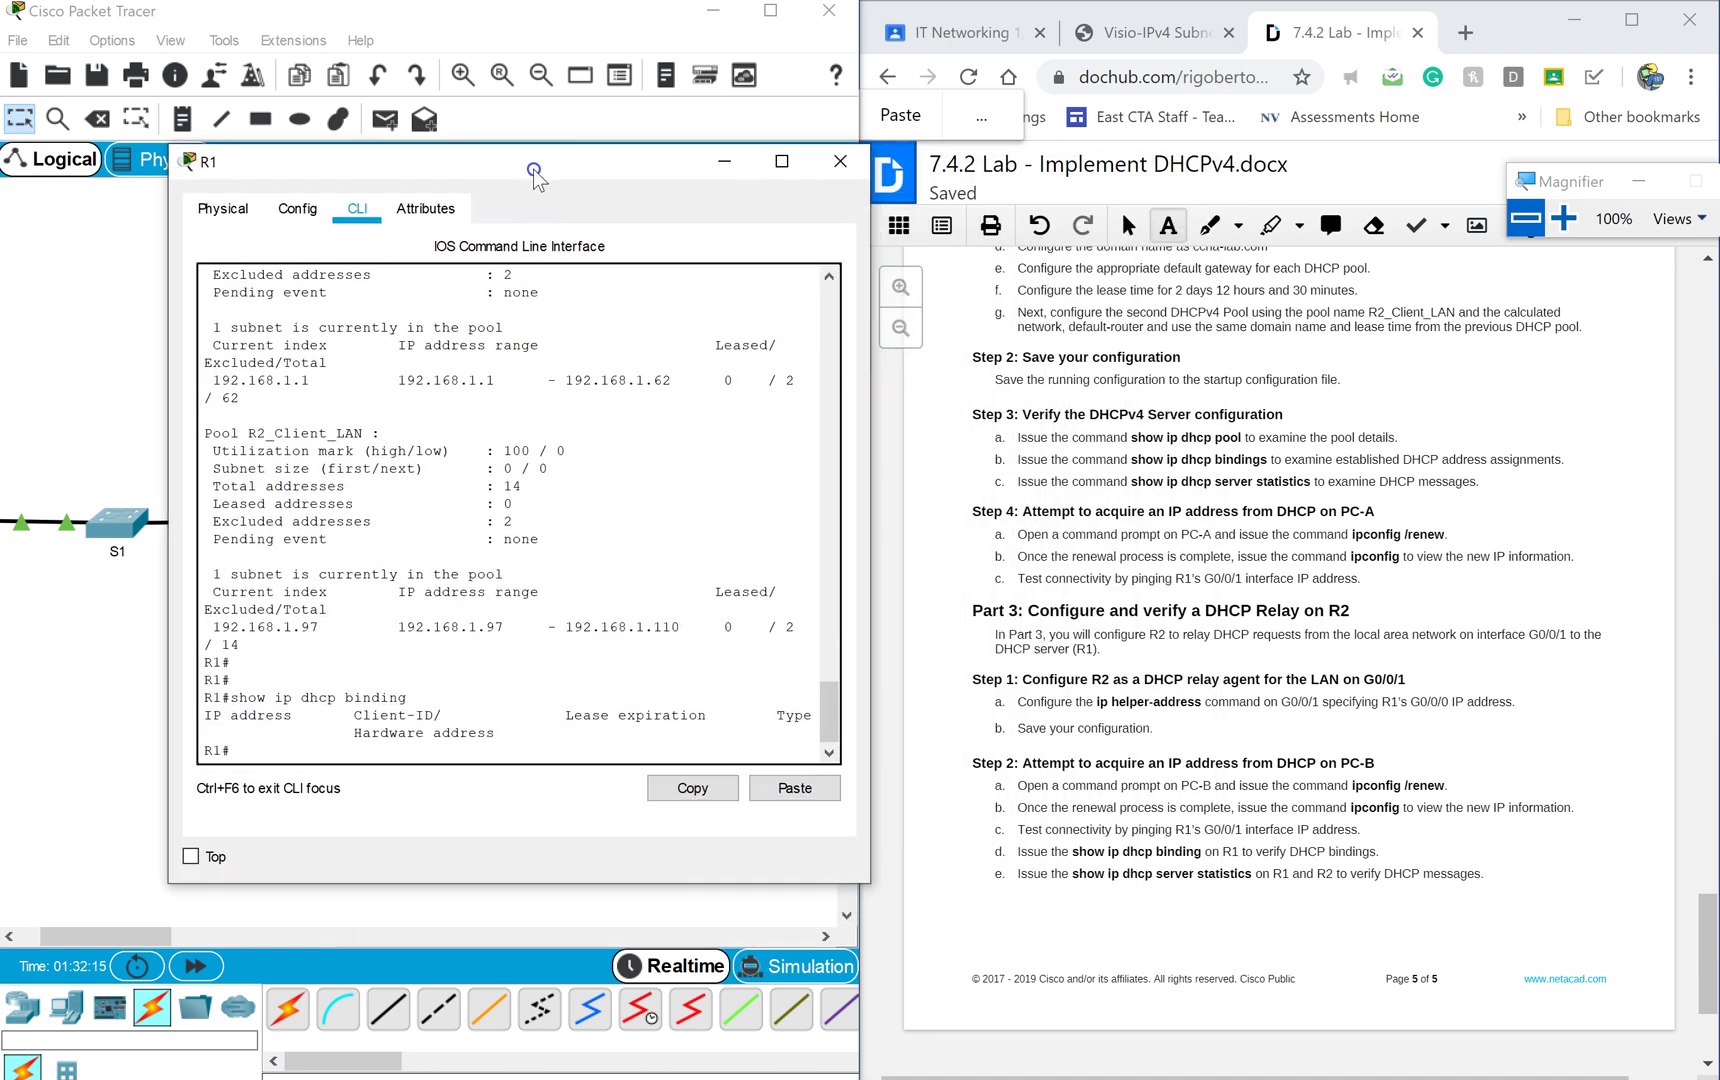
pyautogui.press('Return')
pyautogui.press('Return')
pyautogui.press('Return')
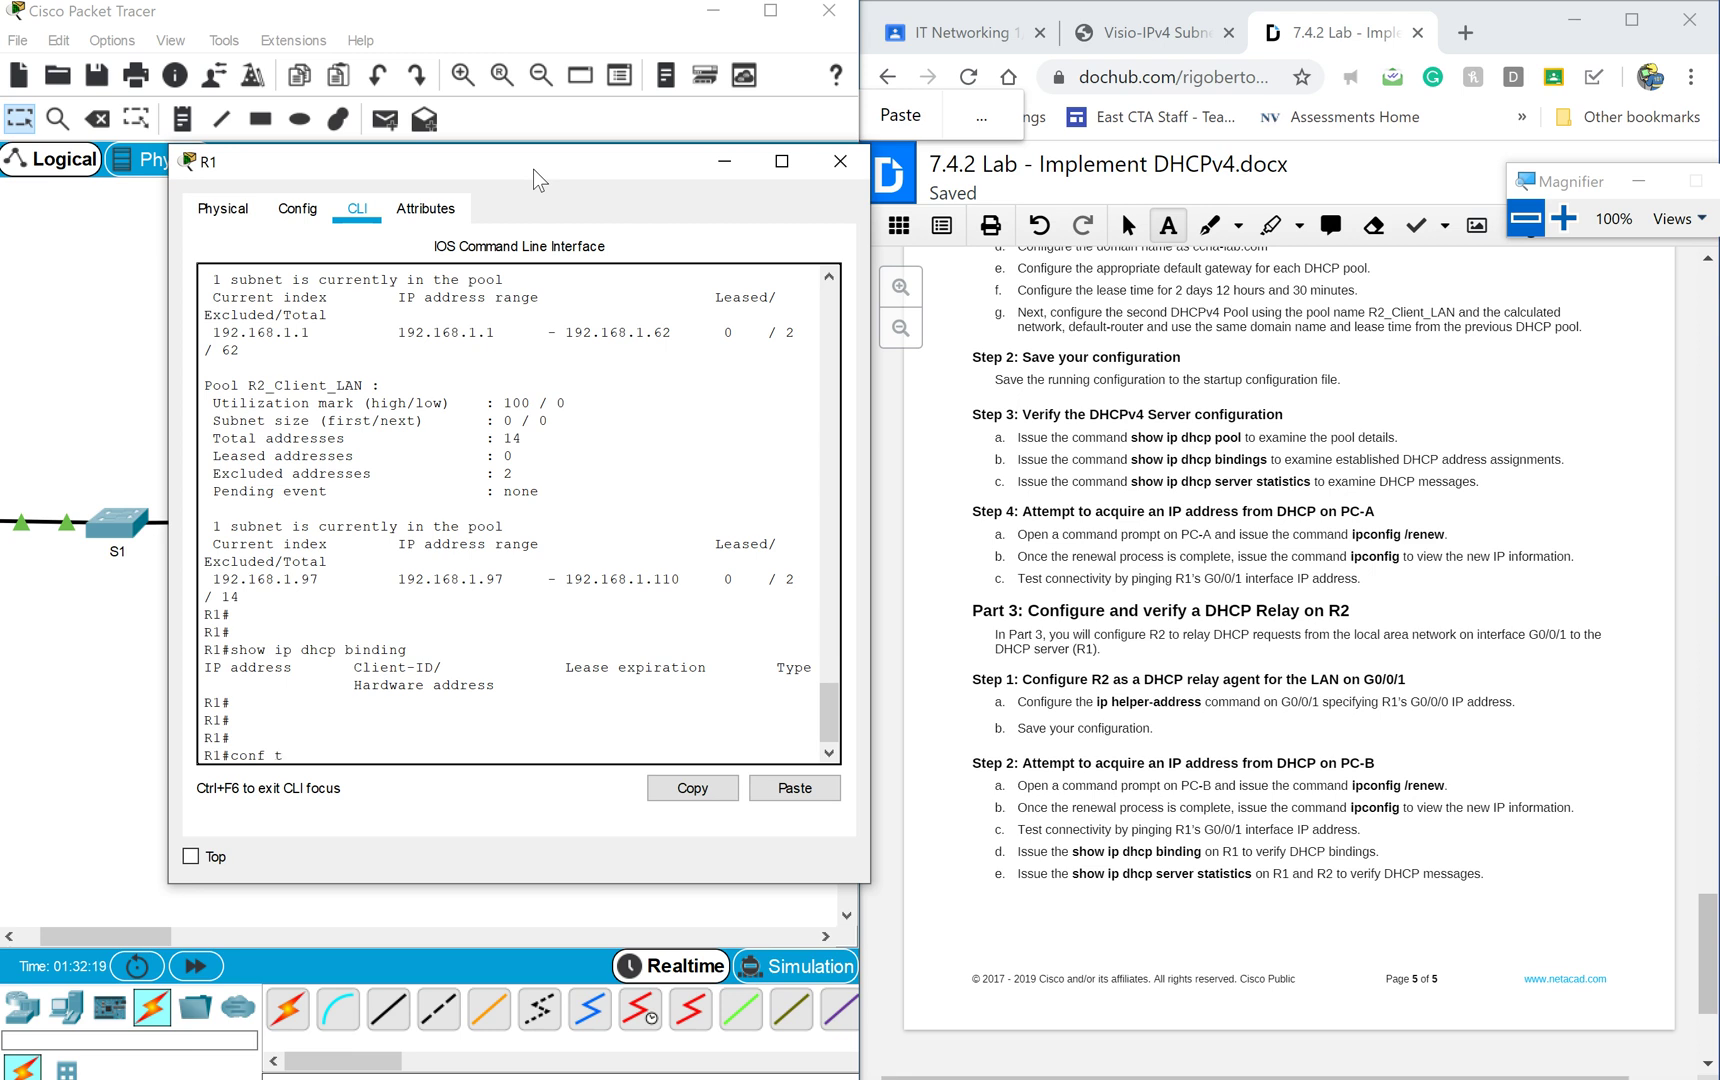
pyautogui.press('Return')
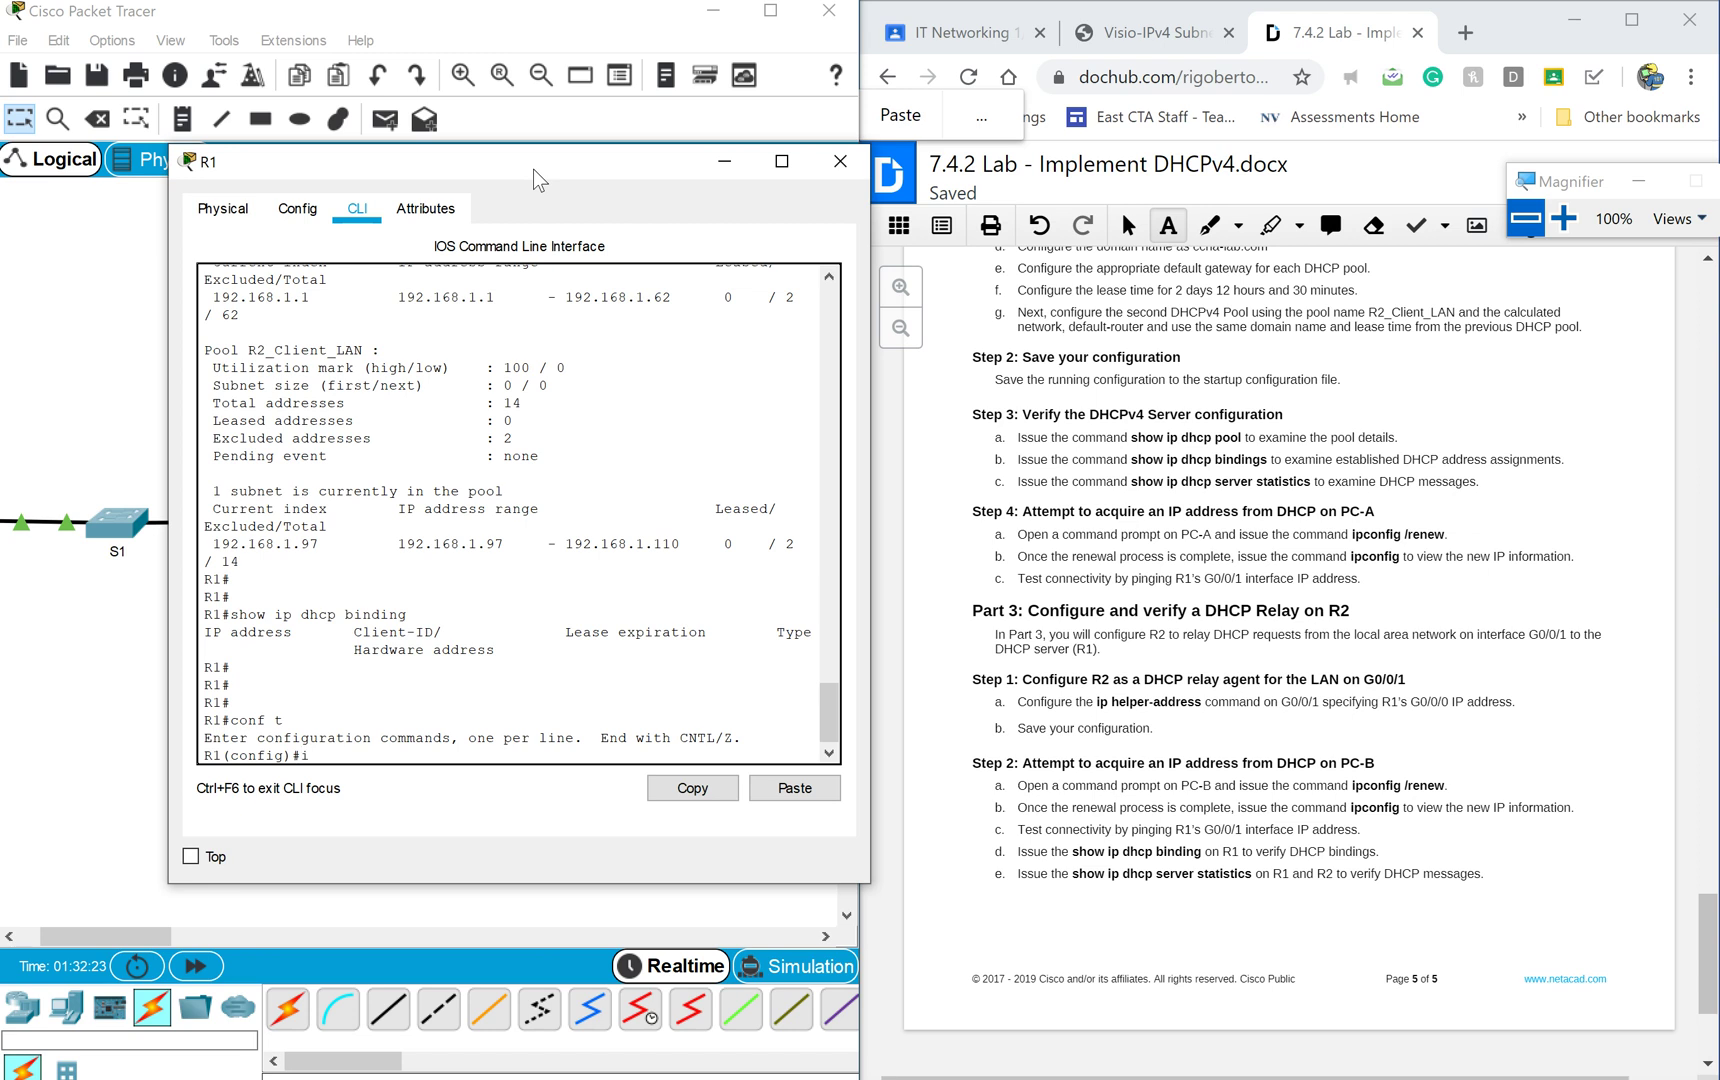
pyautogui.write('int g0/0/1')
pyautogui.press('Return')
pyautogui.write('ip help')
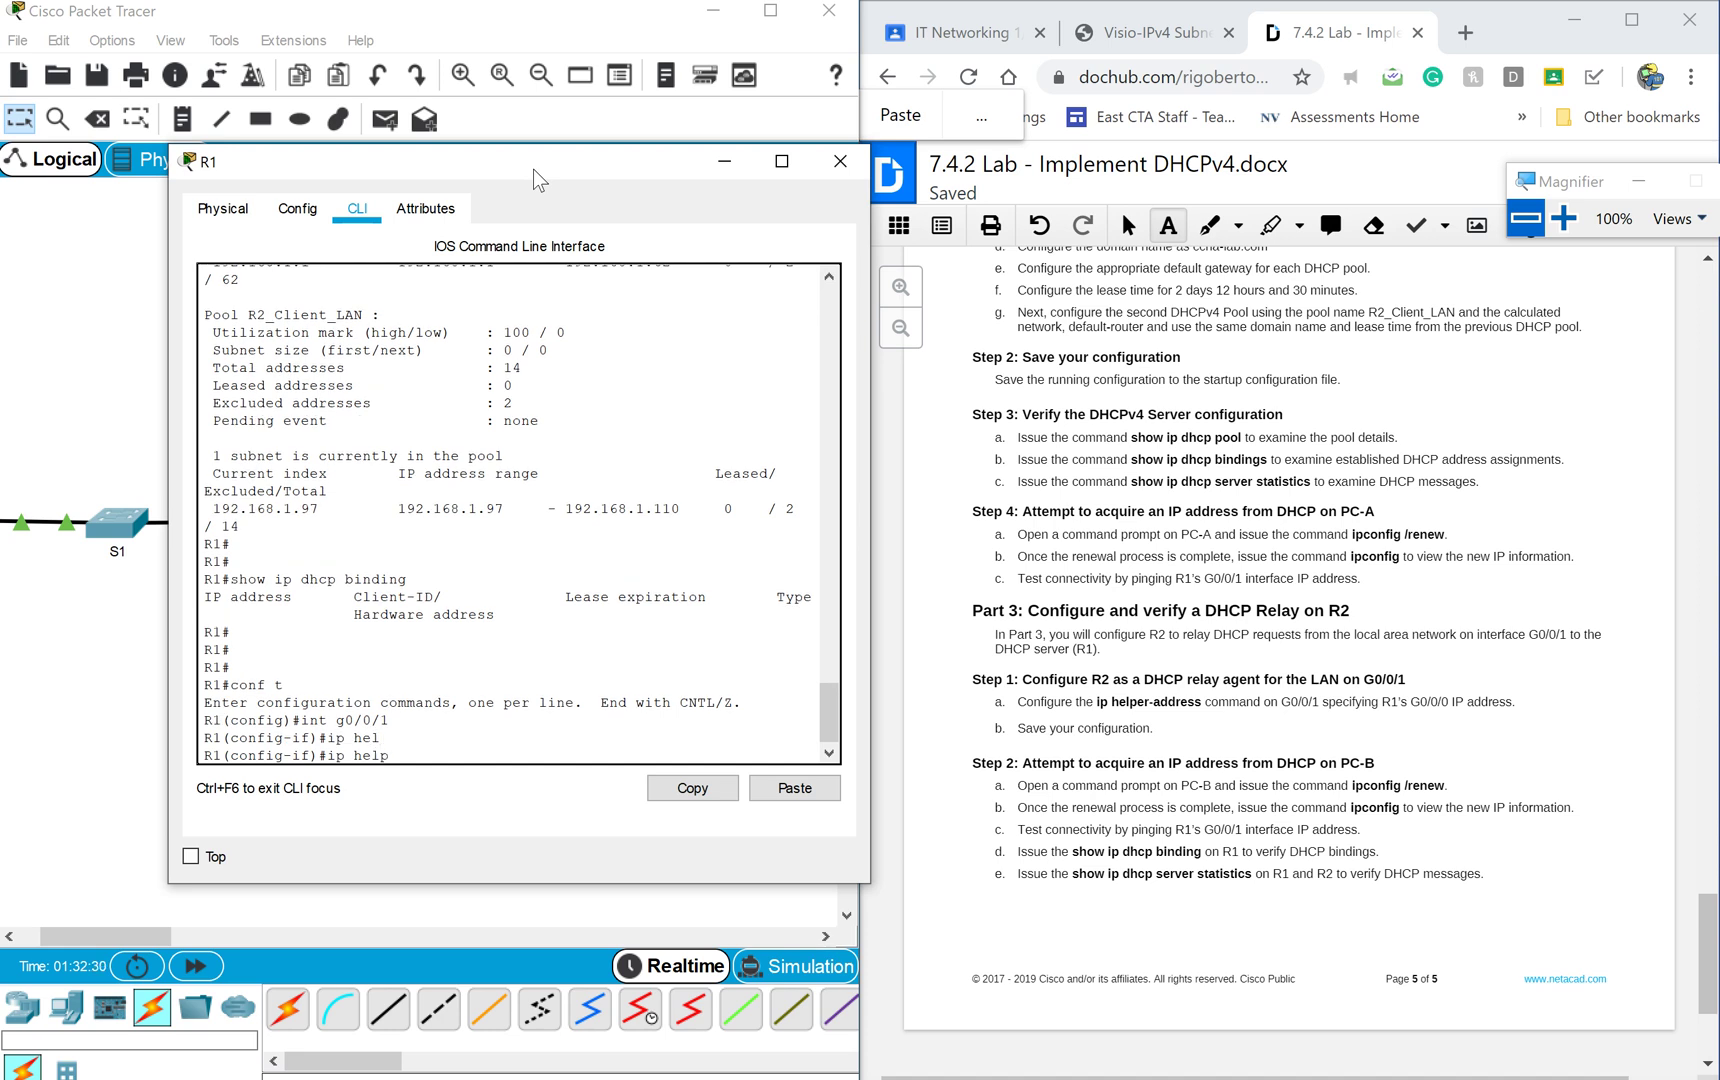
pyautogui.press('Tab')
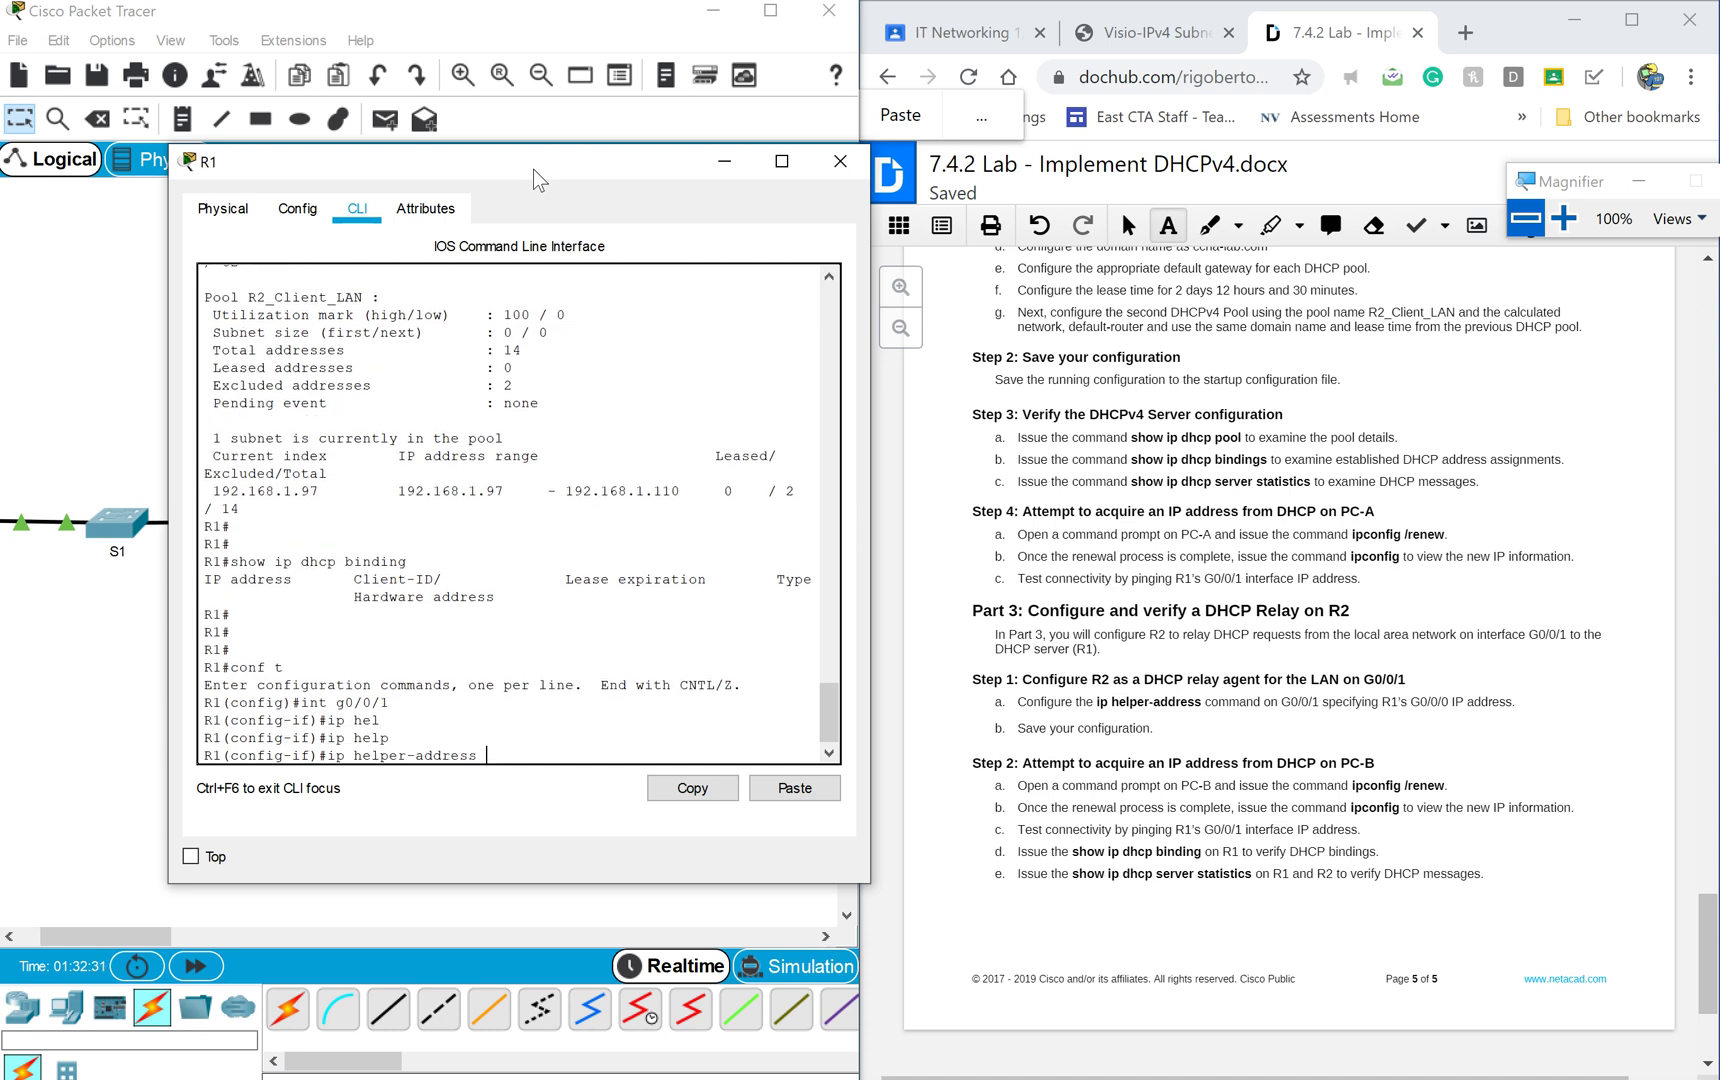
pyautogui.write('?')
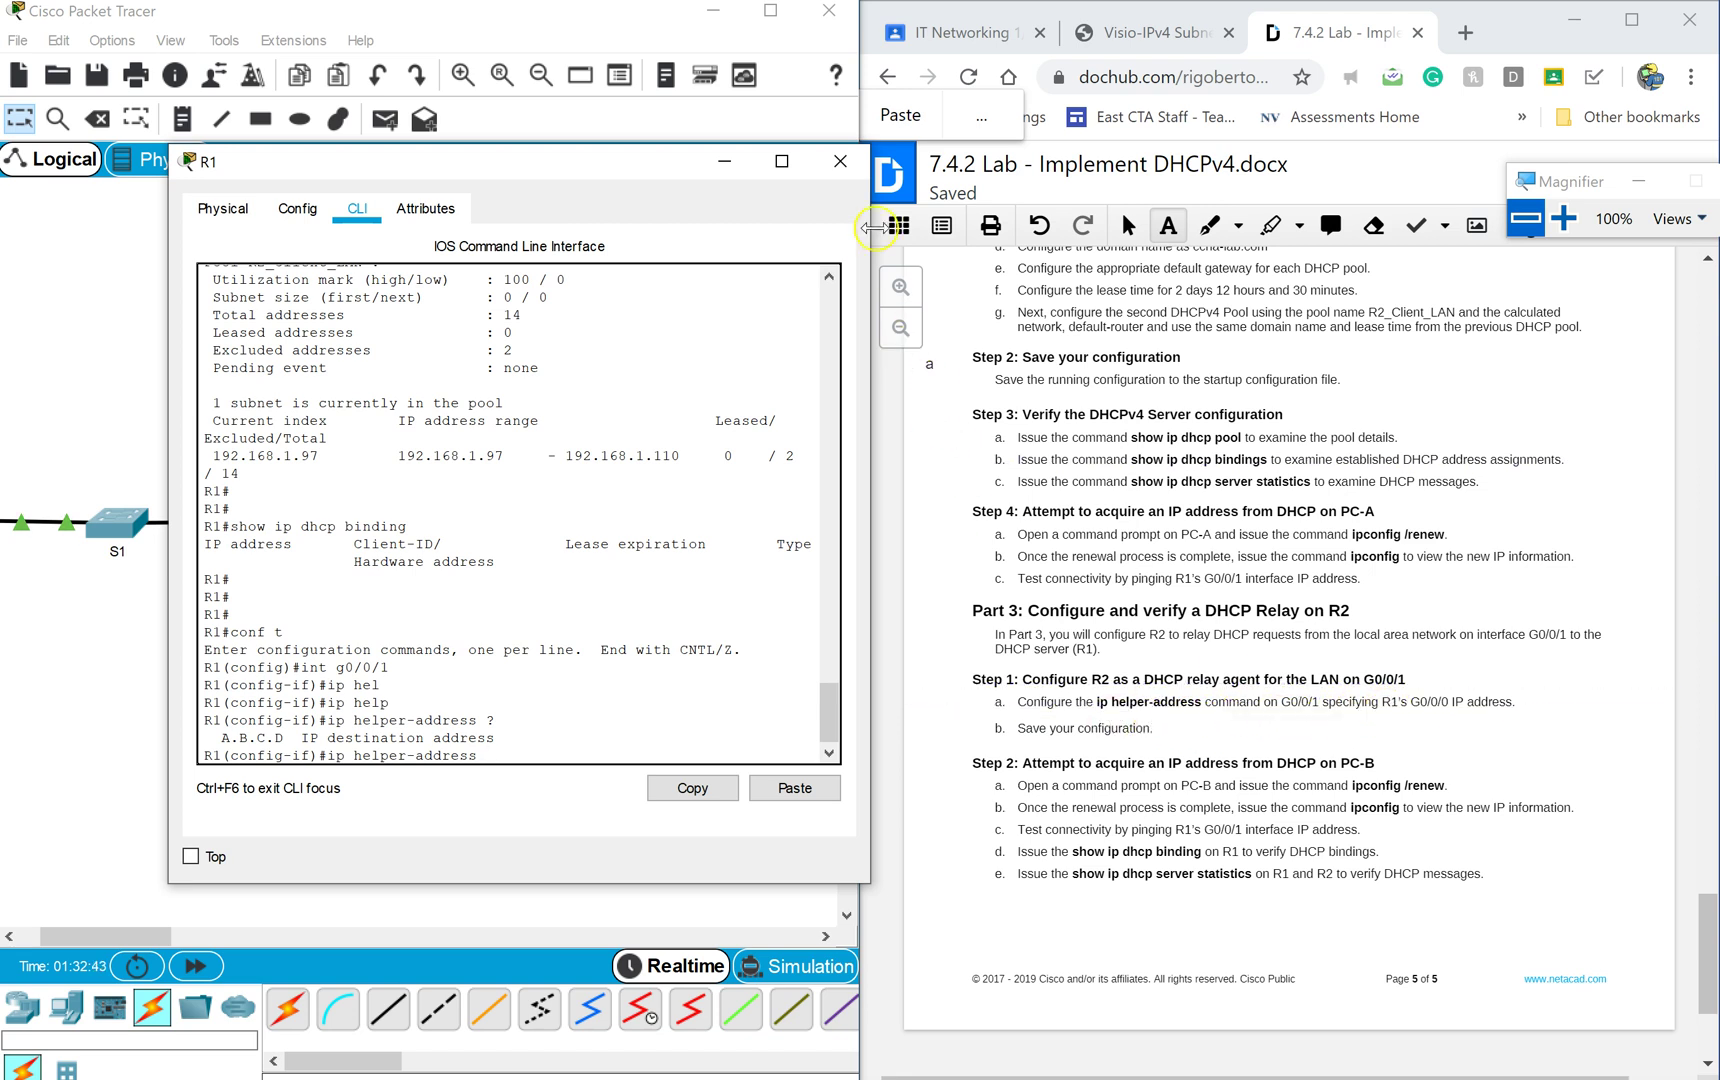
pyautogui.click(853, 172)
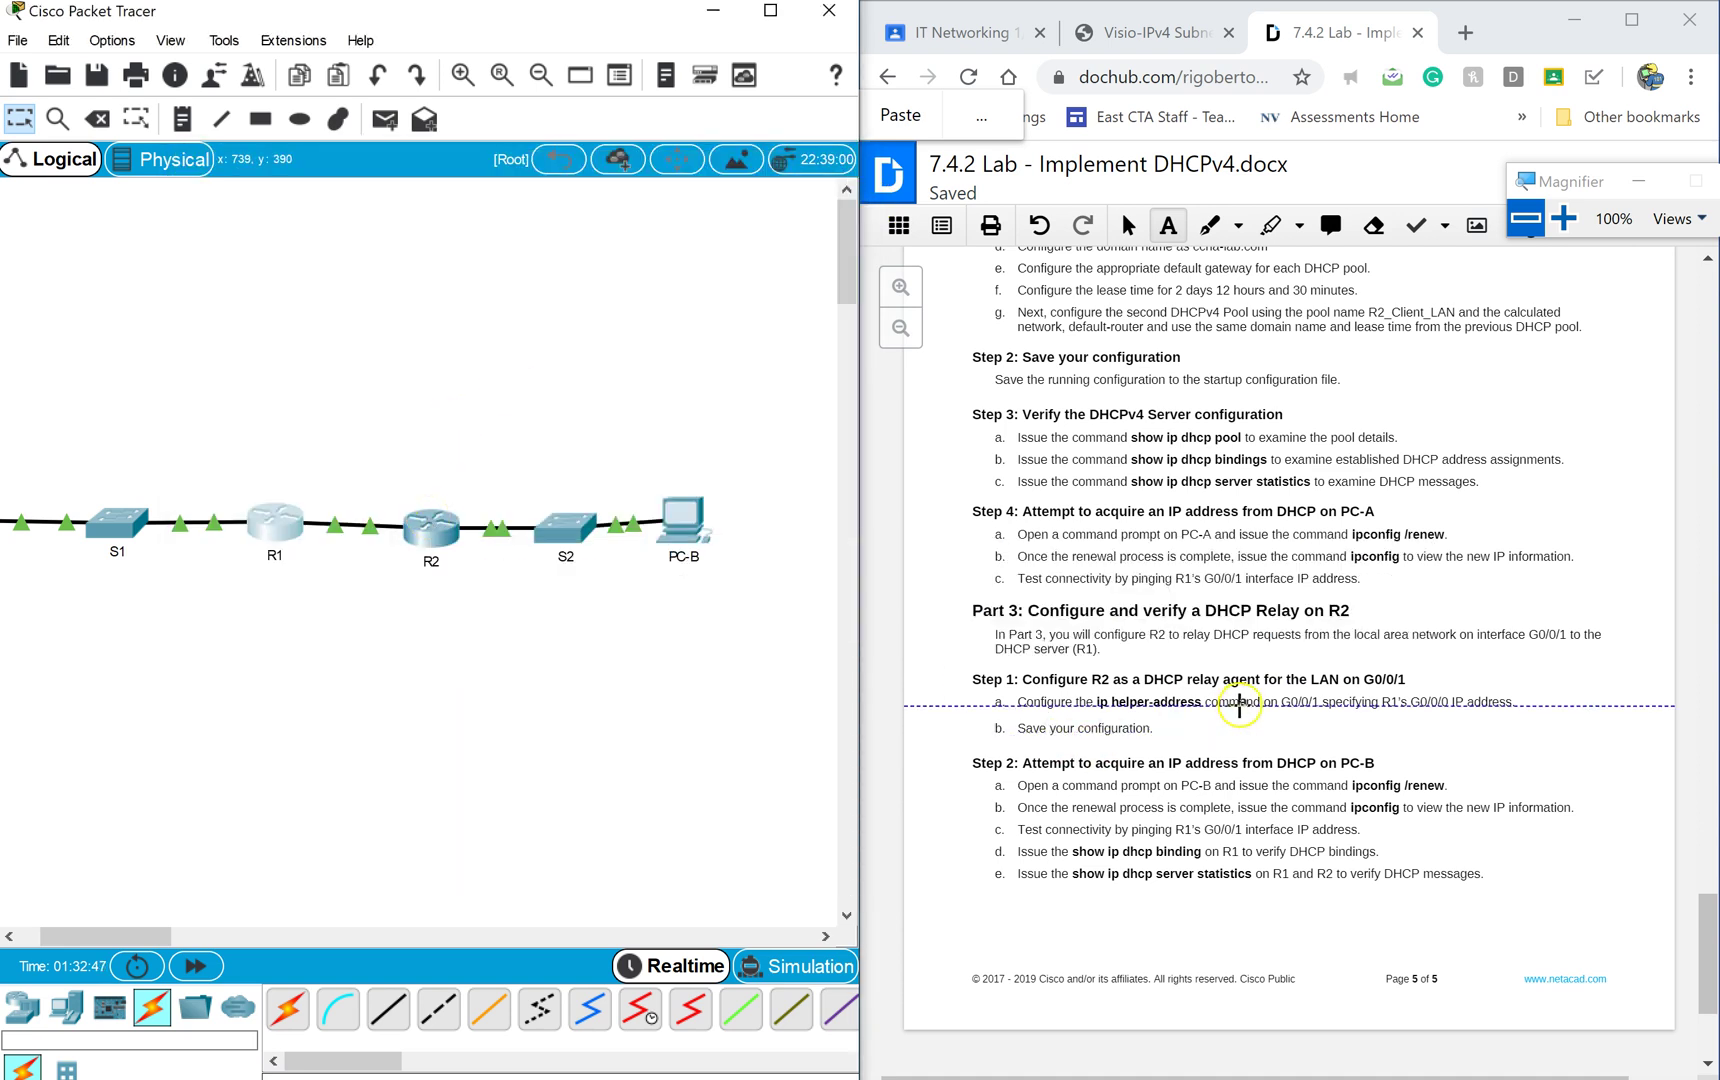
# Open R2's command line and enter global configuration mode with enable and conf t.
pyautogui.click(420, 538)
pyautogui.moveTo(933, 181); pyautogui.dragTo(621, 189)
pyautogui.click(627, 441)
pyautogui.press('Return')
pyautogui.press('Return')
pyautogui.press('Return')
pyautogui.write('enable')
pyautogui.press('Return')
pyautogui.write('conf t')
pyautogui.press('Return')
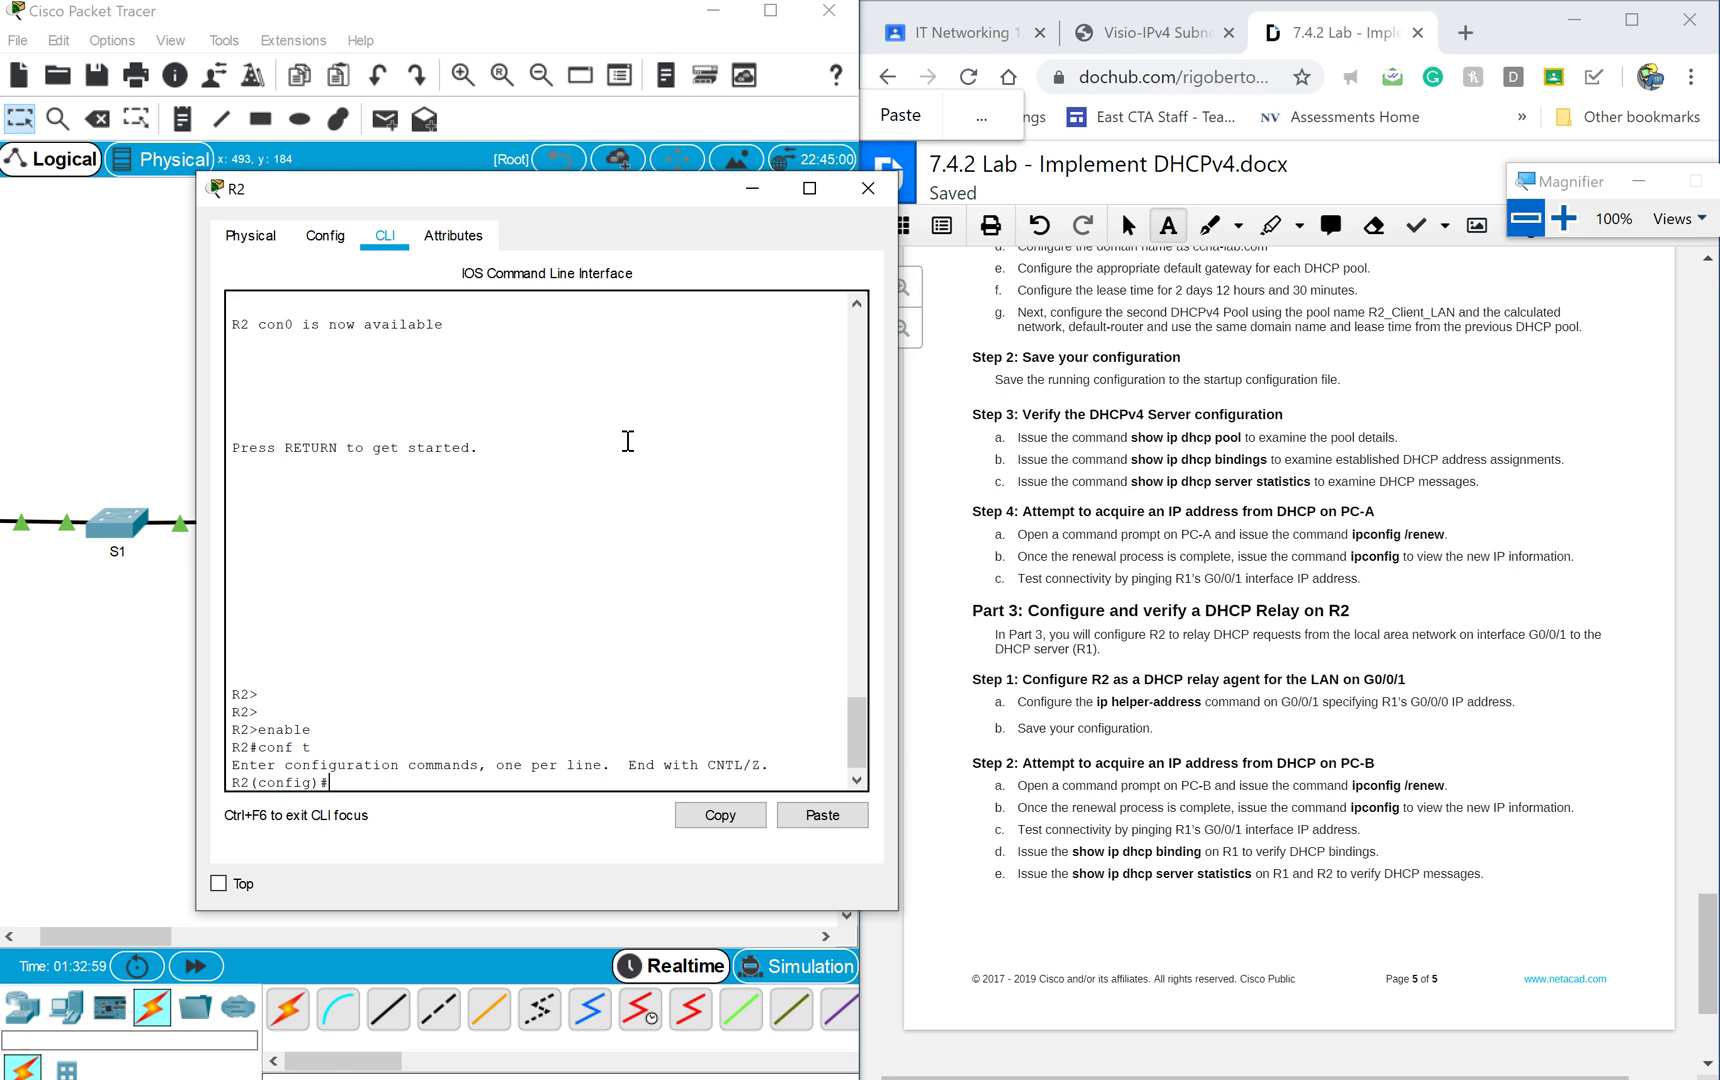
# Configure R2's interface g0/0/1 as DHCP relay with ip helper-address 10.0.0.1, and close the R2 window.
pyautogui.write('int g0/0/1')
pyautogui.press('Return')
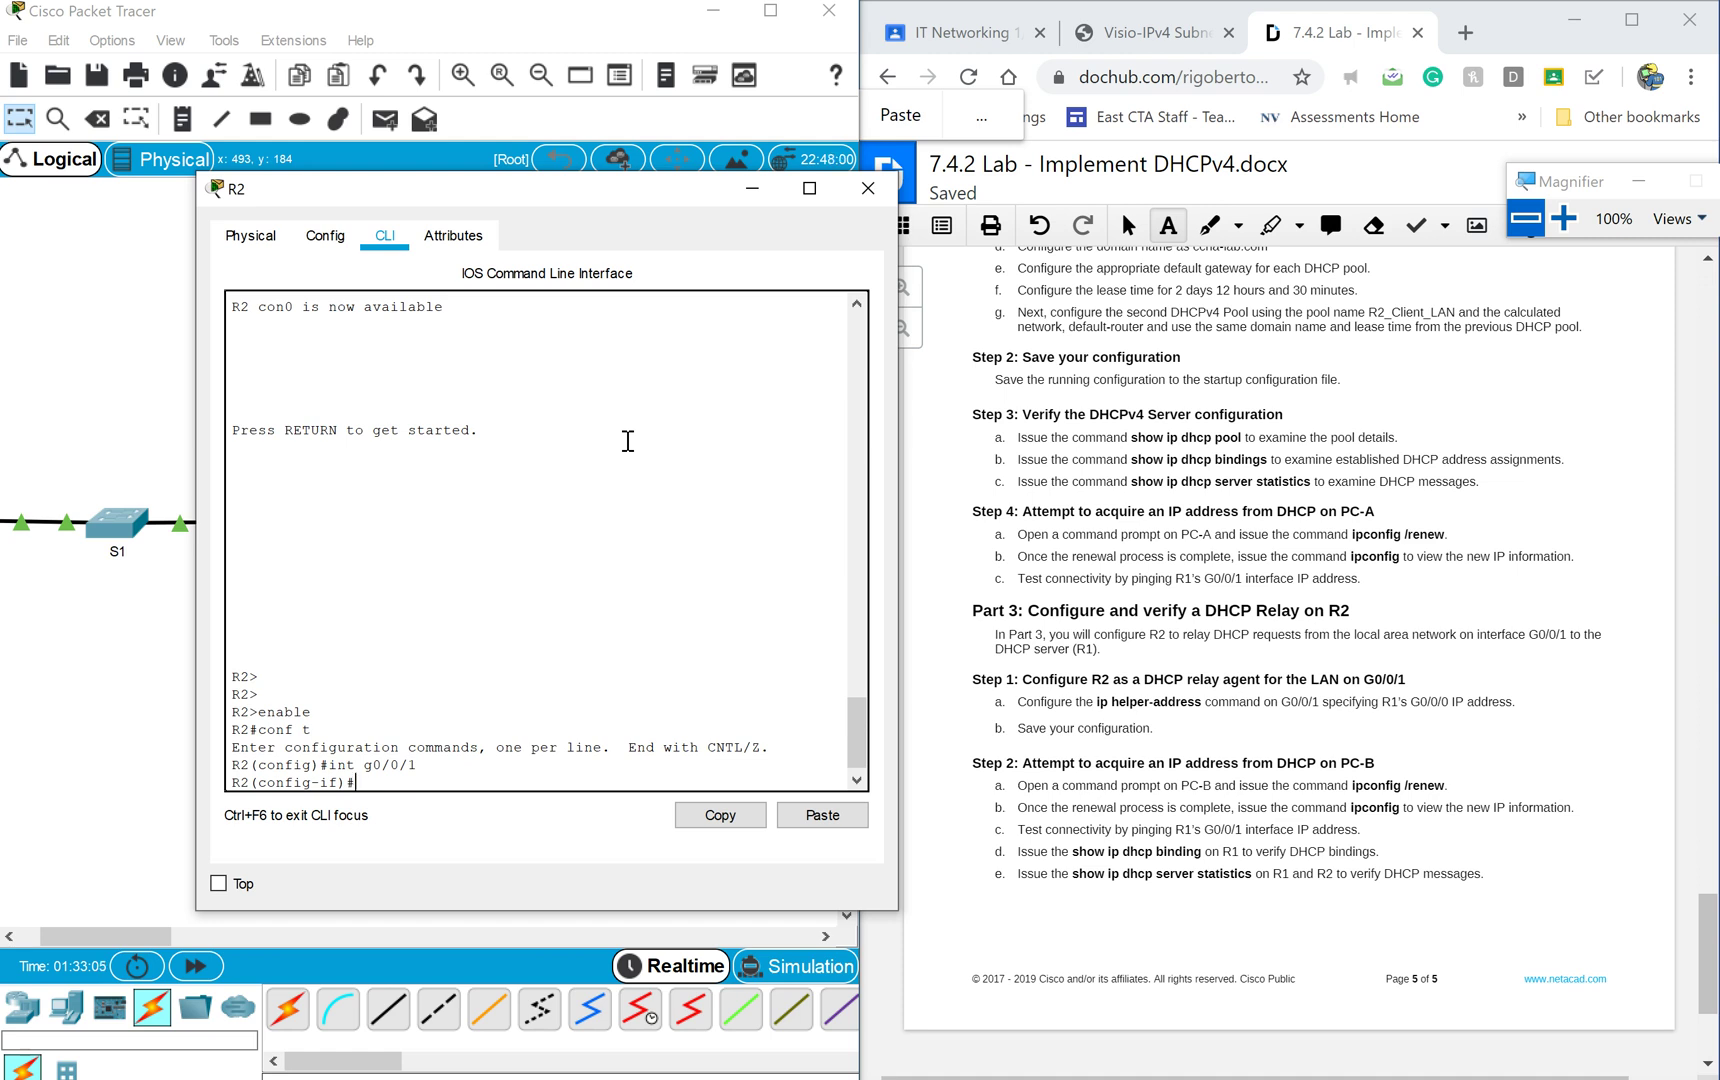
pyautogui.write('ip help')
pyautogui.press('Tab')
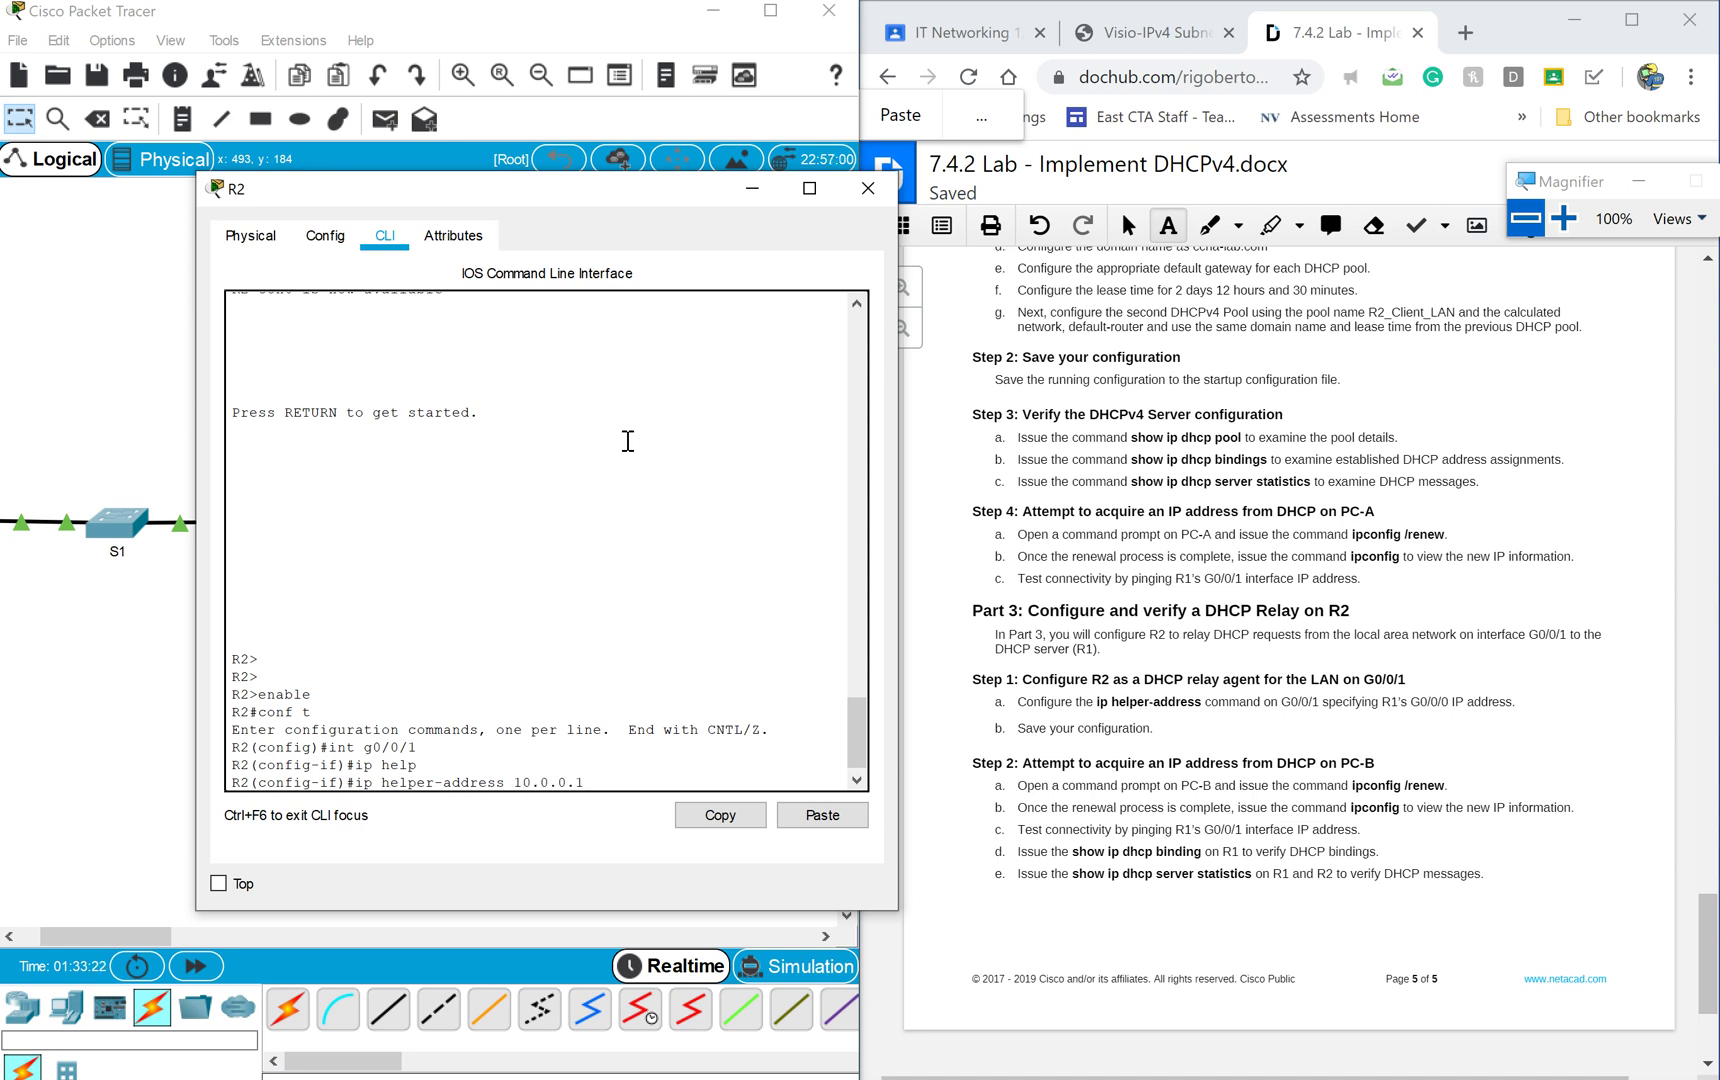
pyautogui.press('Return')
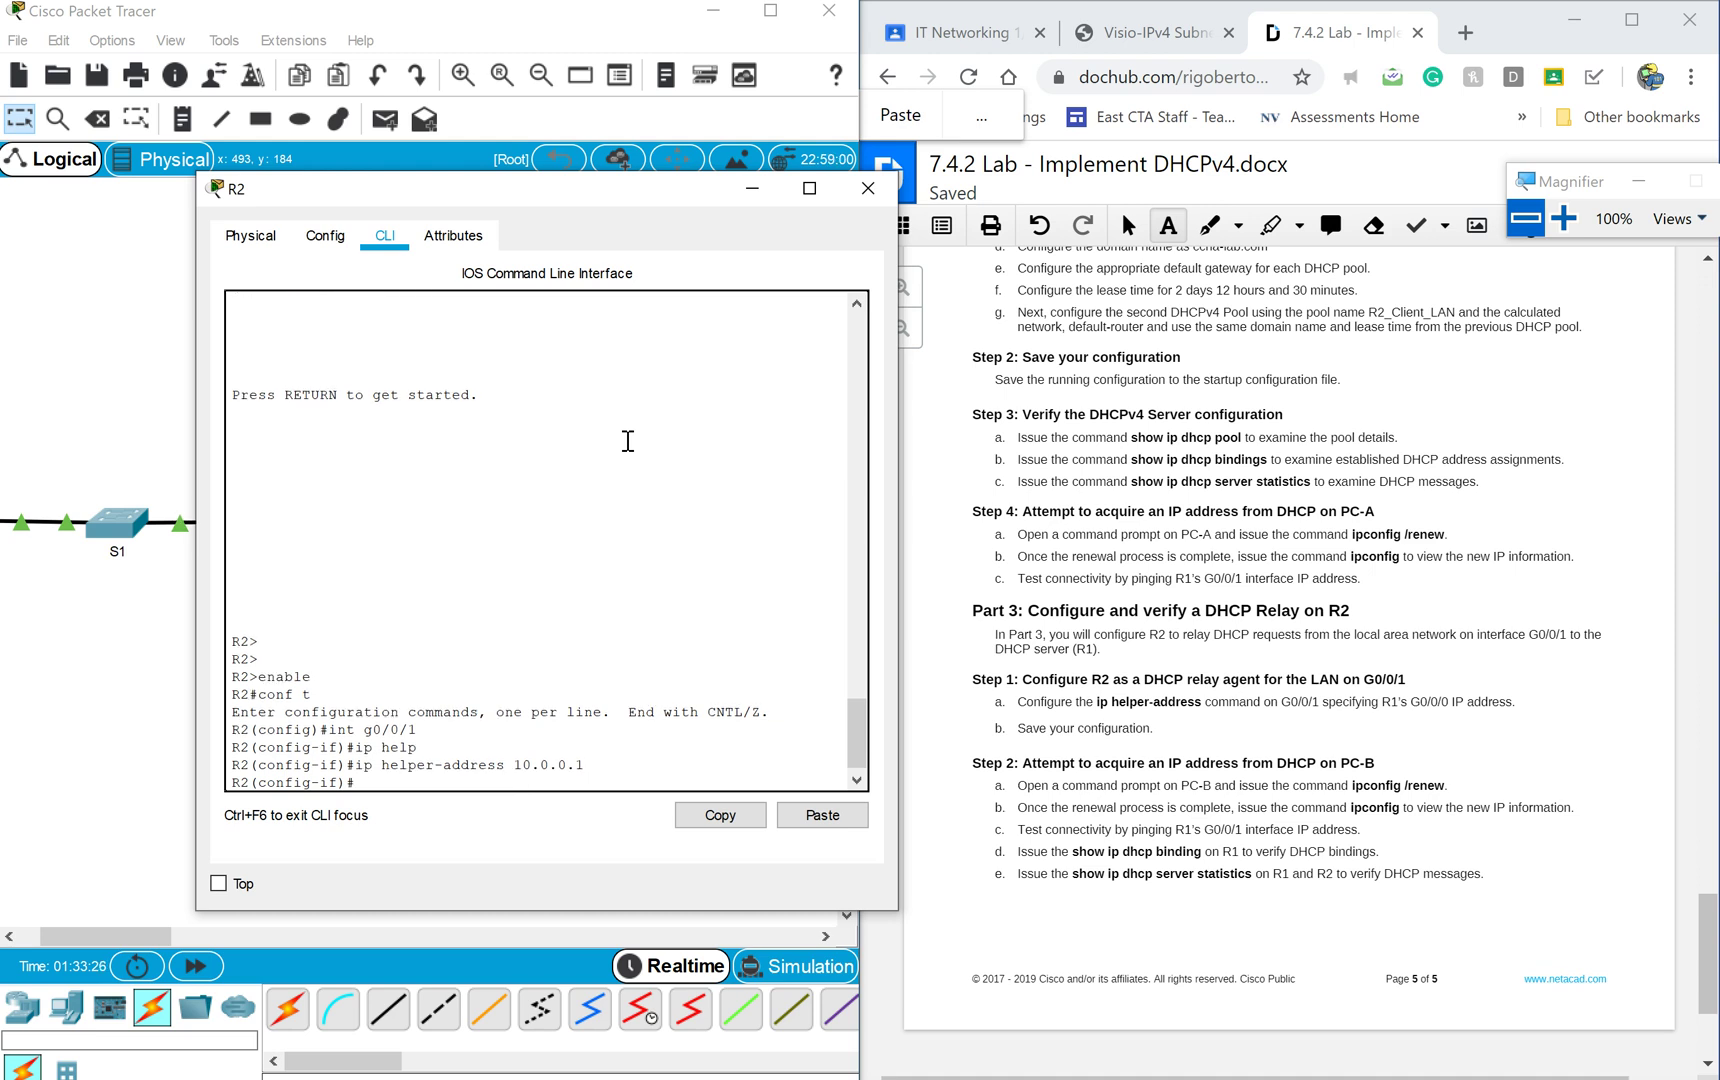
pyautogui.click(852, 187)
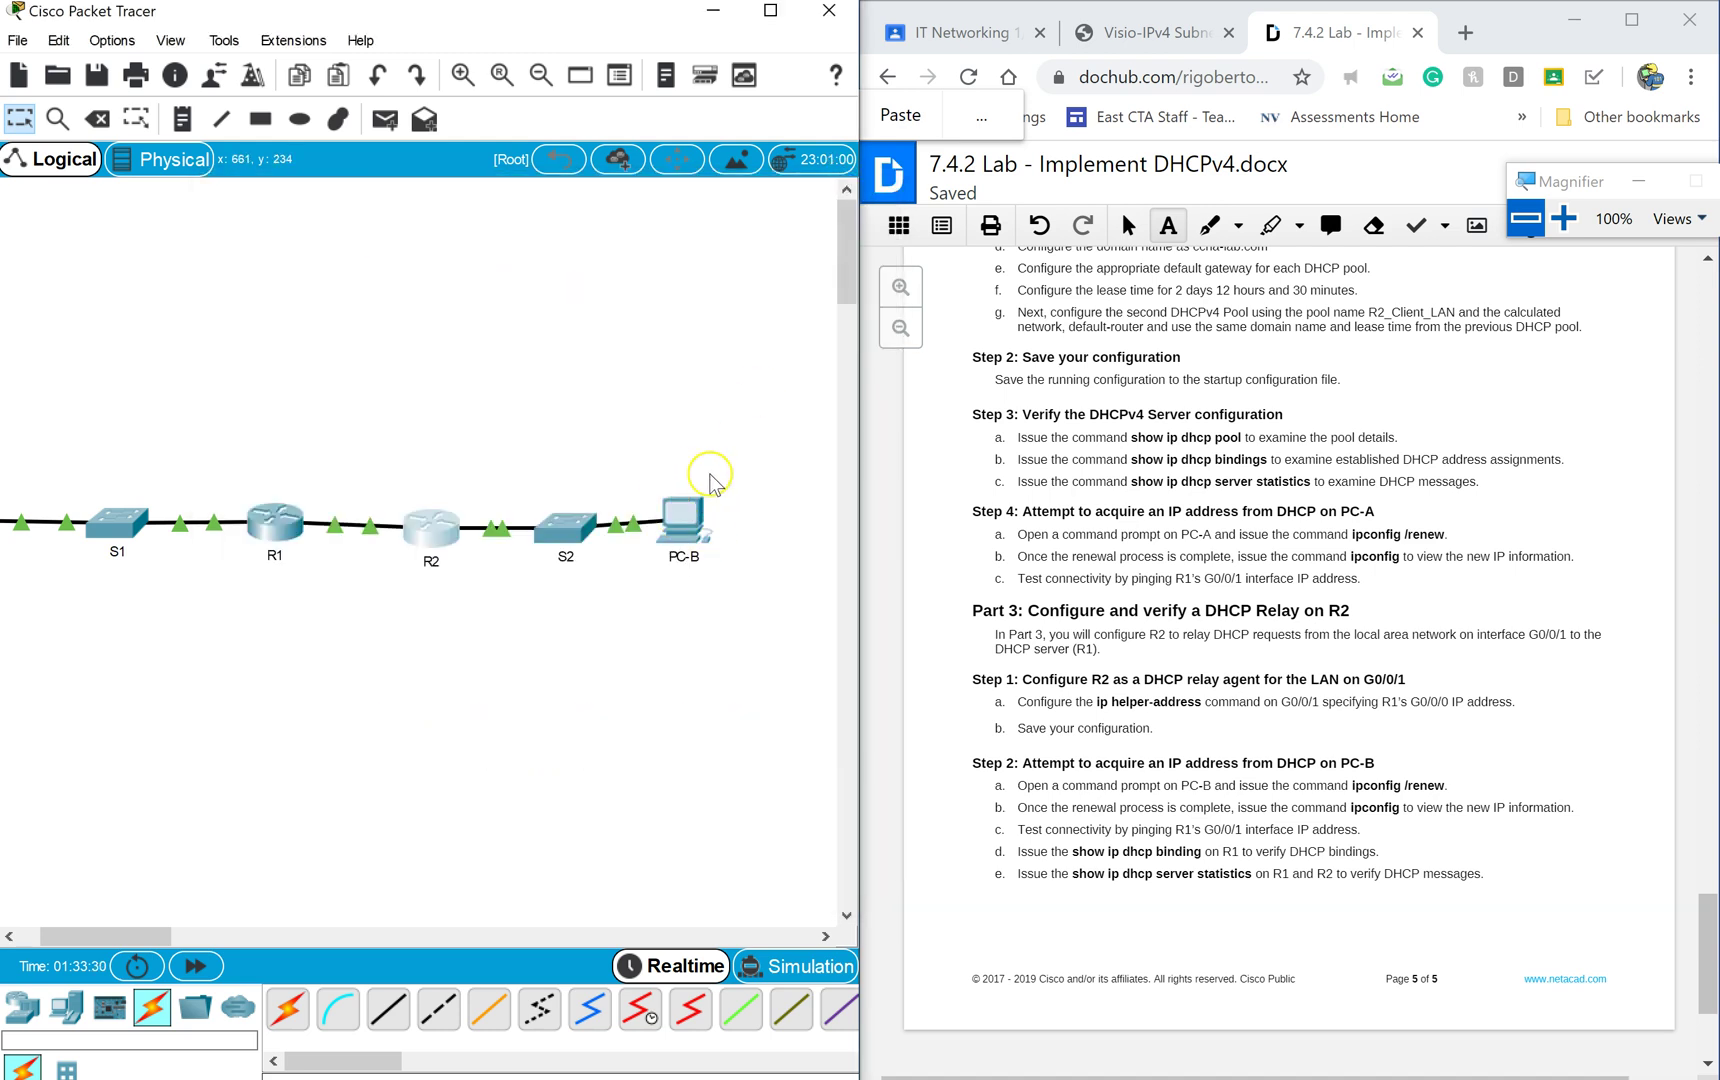
# Request a DHCP address for PC-B with ipconfig /renew at its Command Prompt, and close PC-B.
pyautogui.click(677, 502)
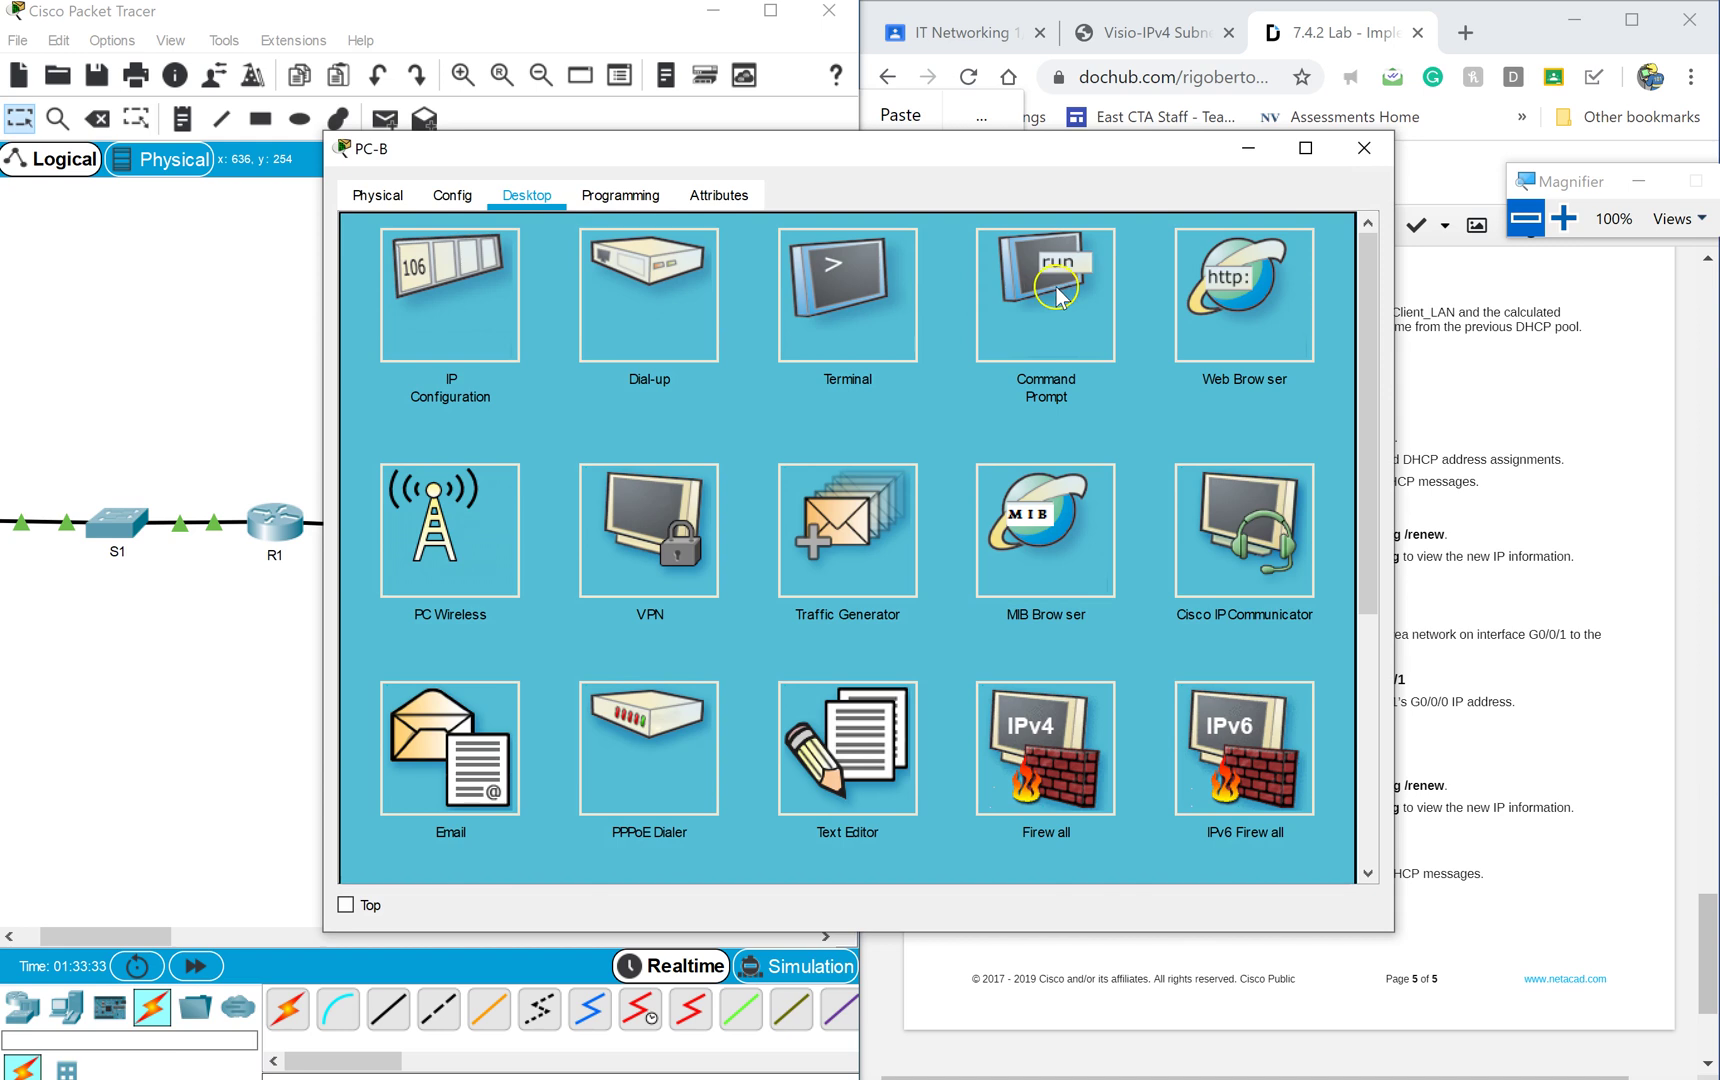
pyautogui.click(1057, 295)
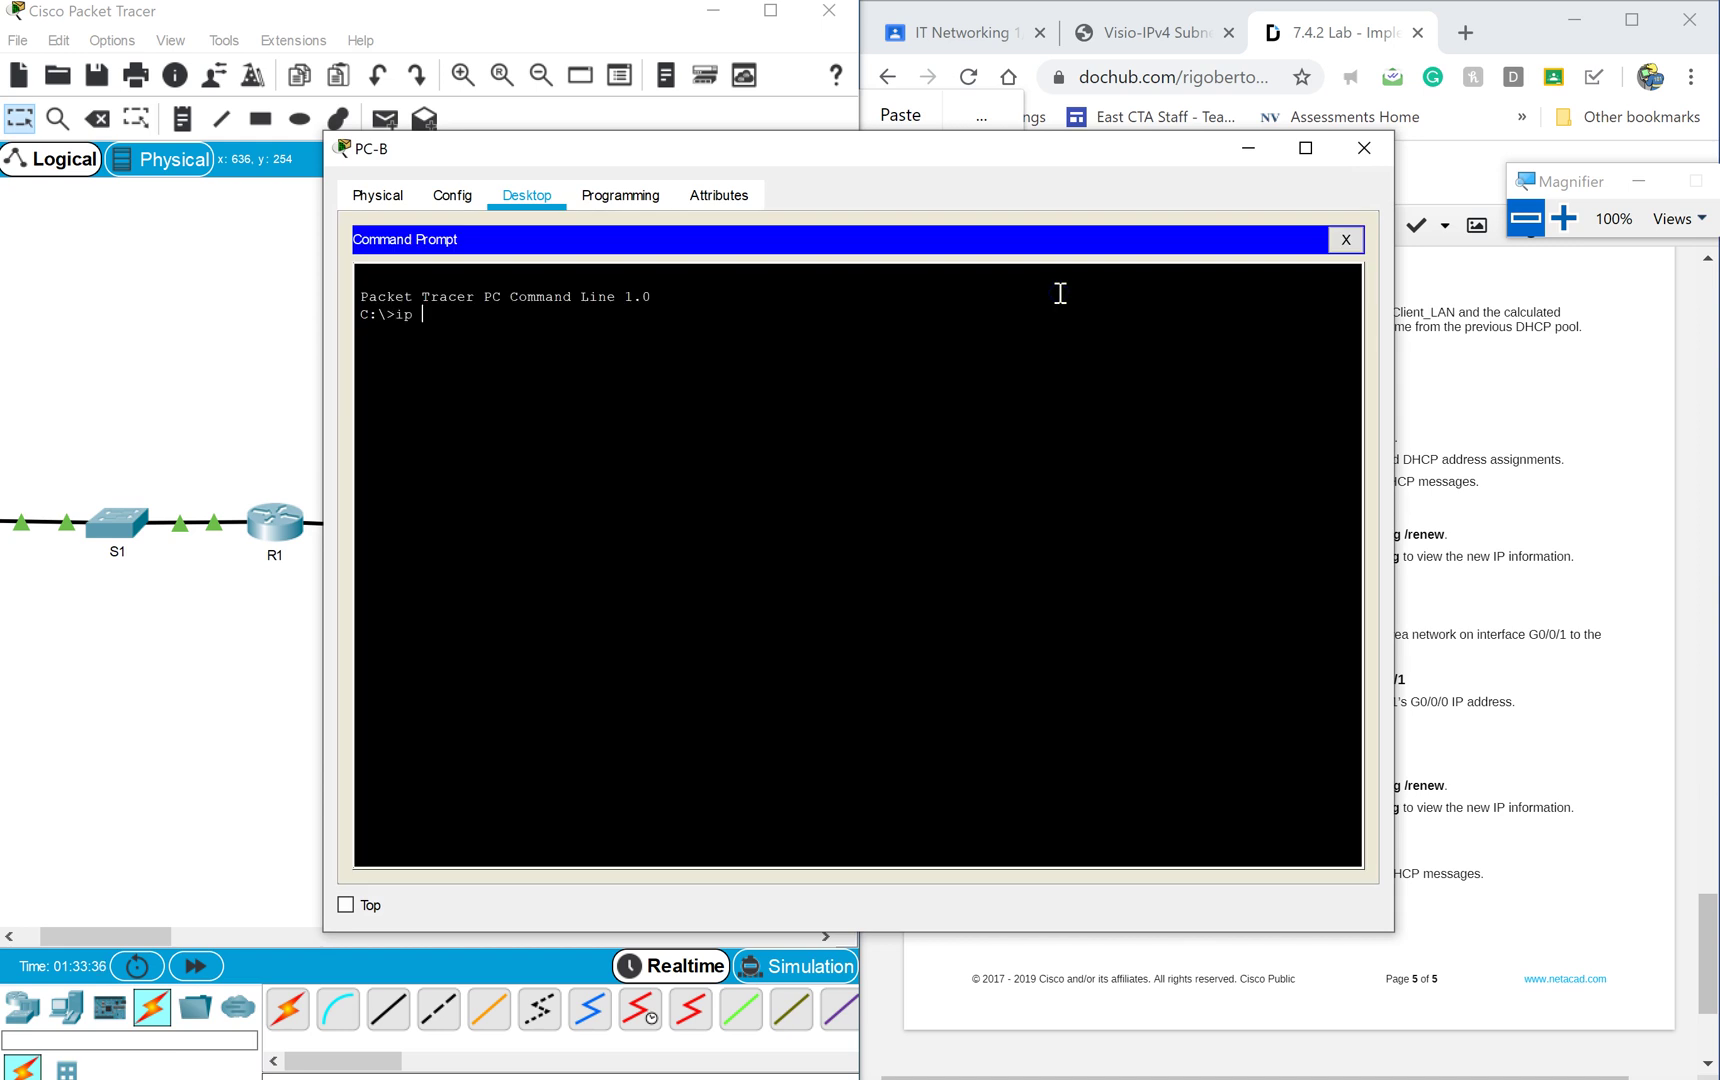
pyautogui.write('ip c')
pyautogui.press('BackSpace')
pyautogui.write('config /renew')
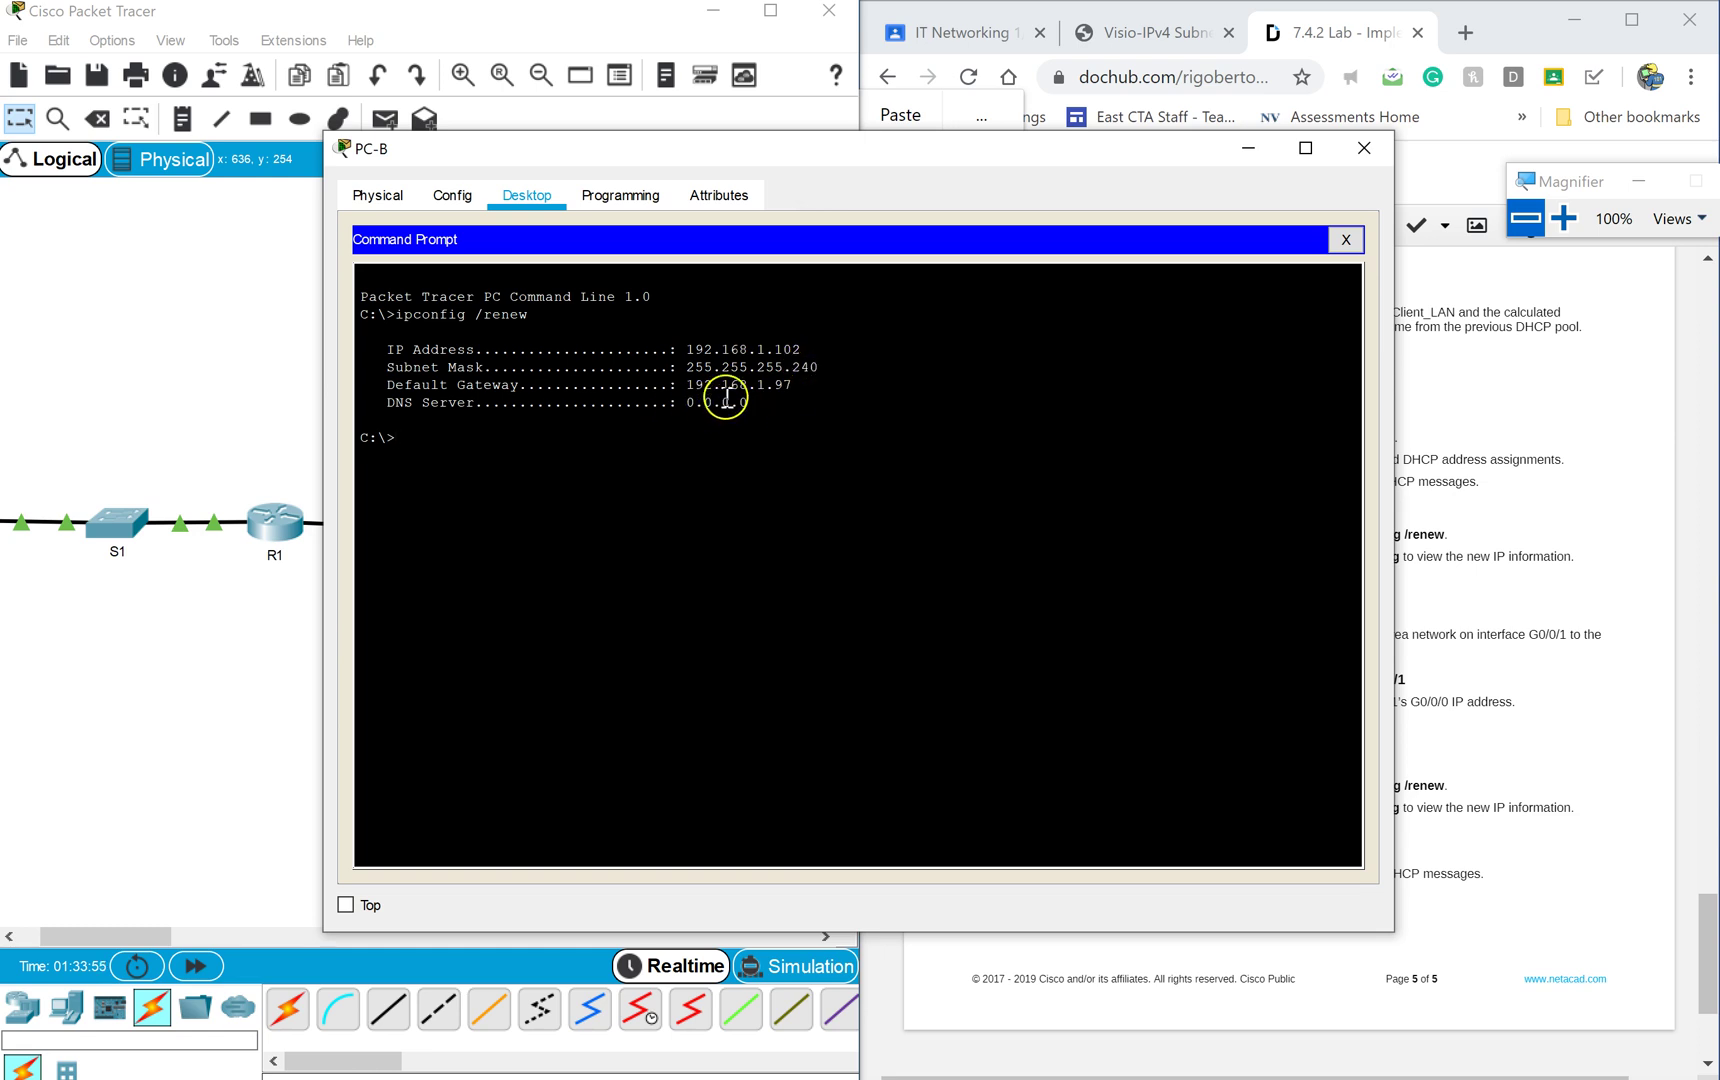
pyautogui.click(1346, 238)
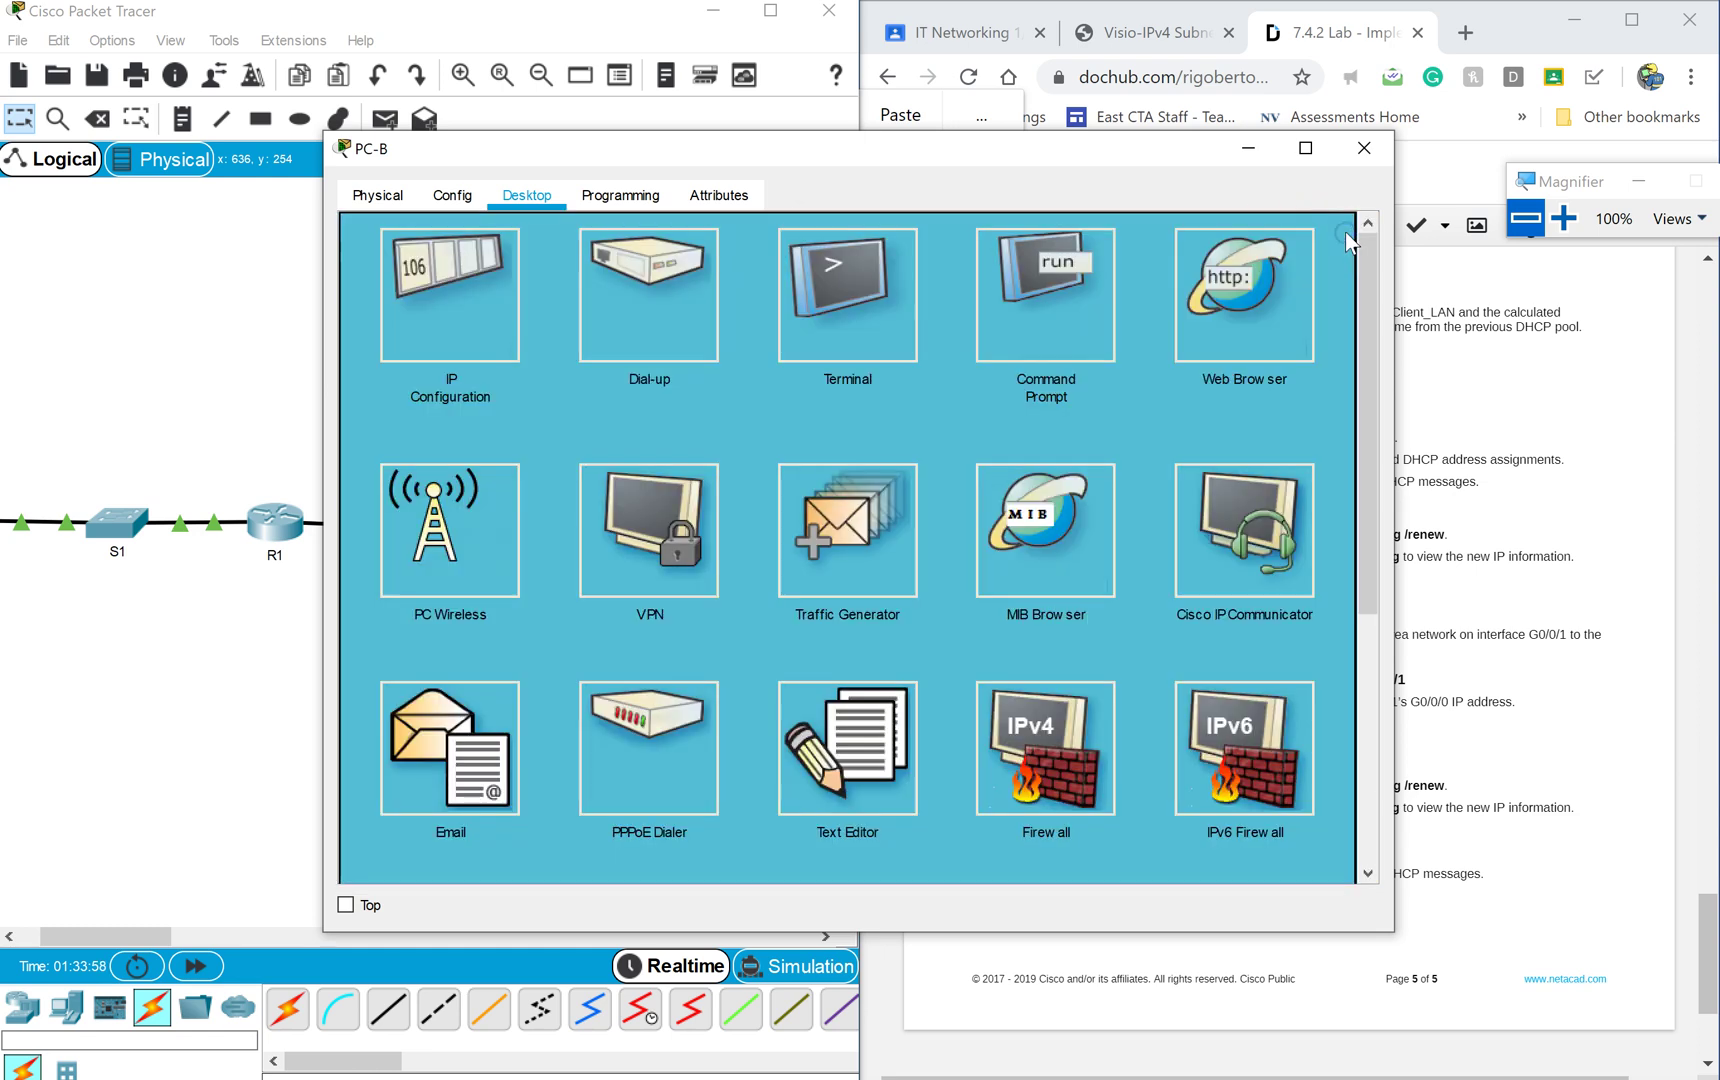
pyautogui.click(1364, 148)
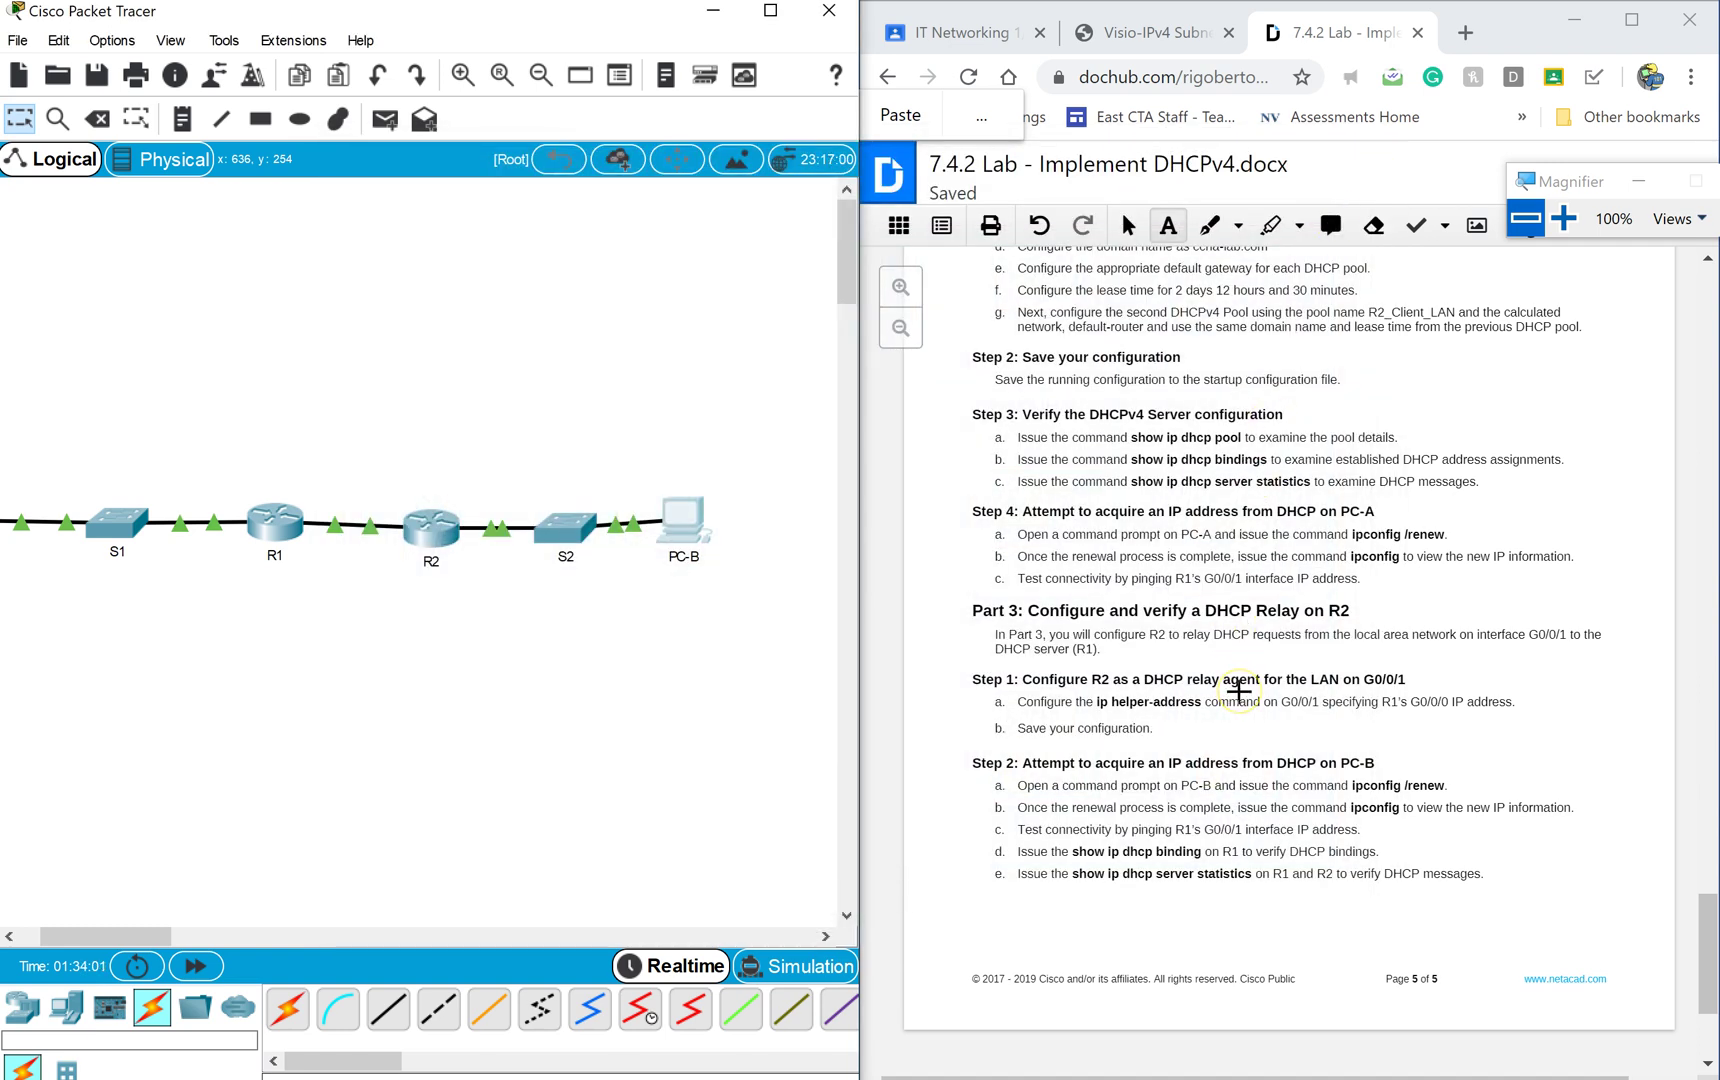
# Open R1's command line in a widened window, discard the unfinished ip helper-address command, and exit to privileged EXEC mode.
pyautogui.scroll(-1, 1240, 670)
pyautogui.click(1235, 660)
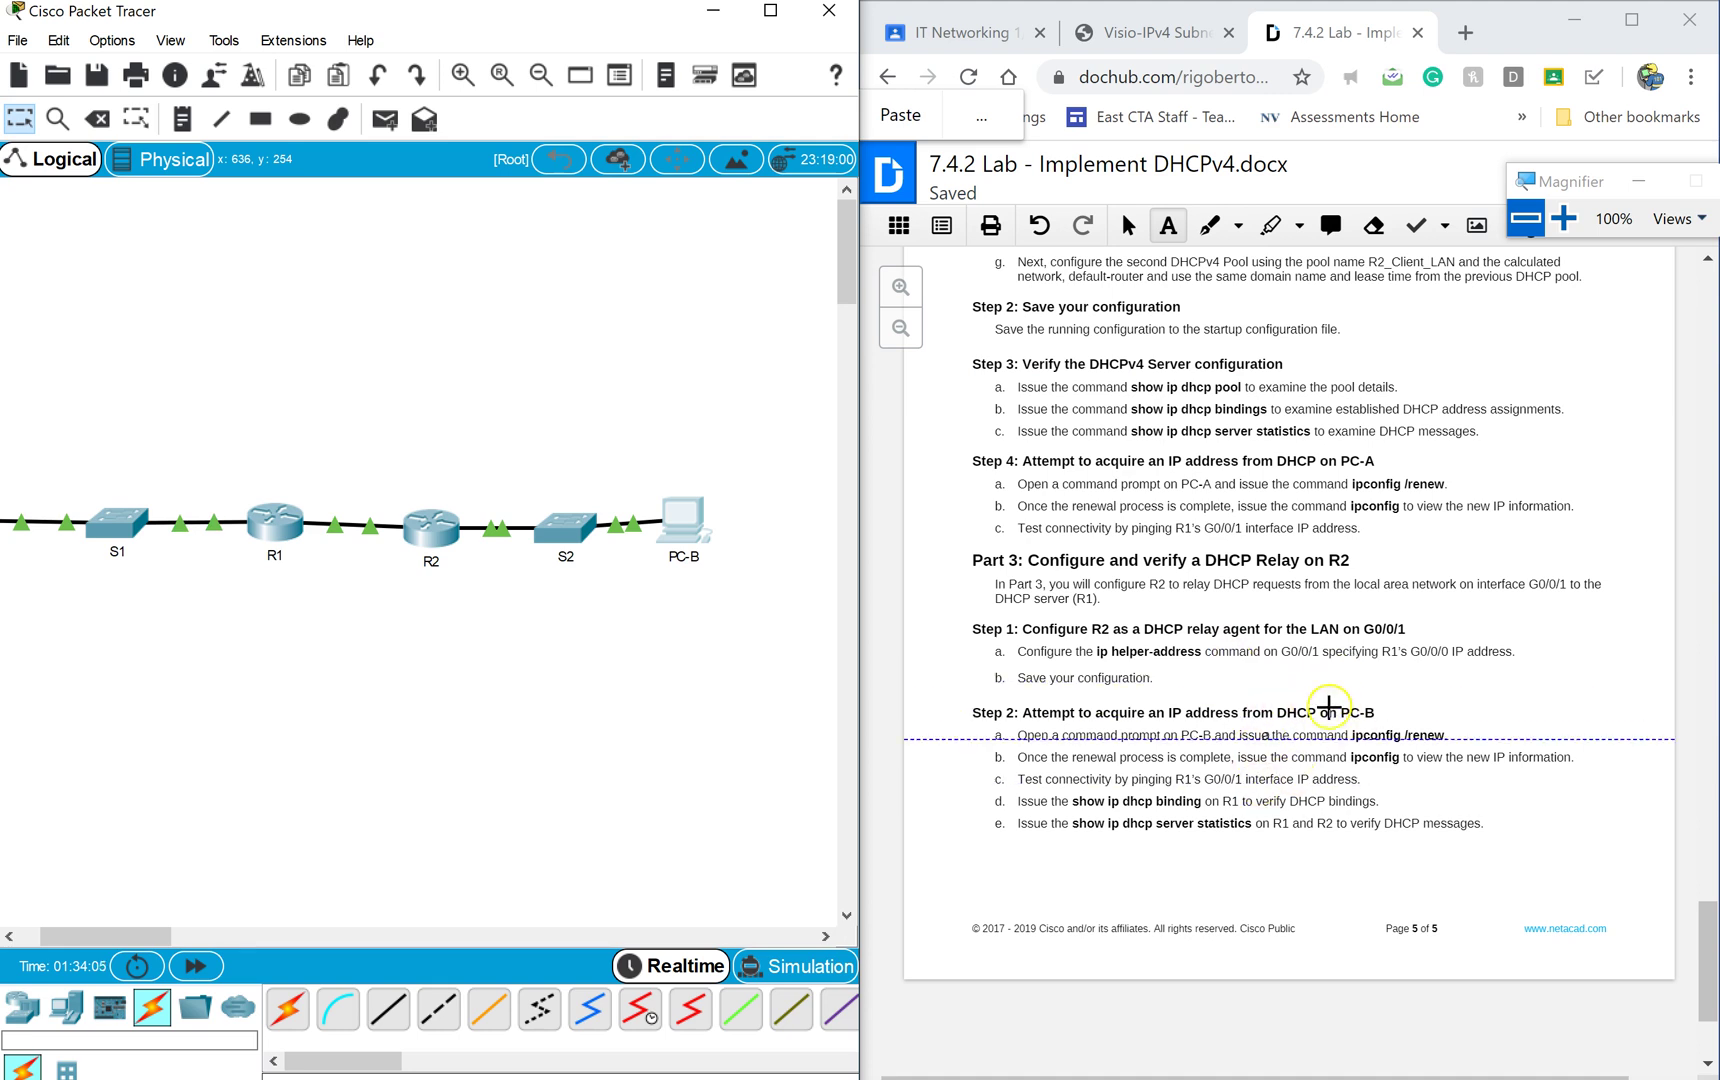
pyautogui.scroll(-2, 1298, 813)
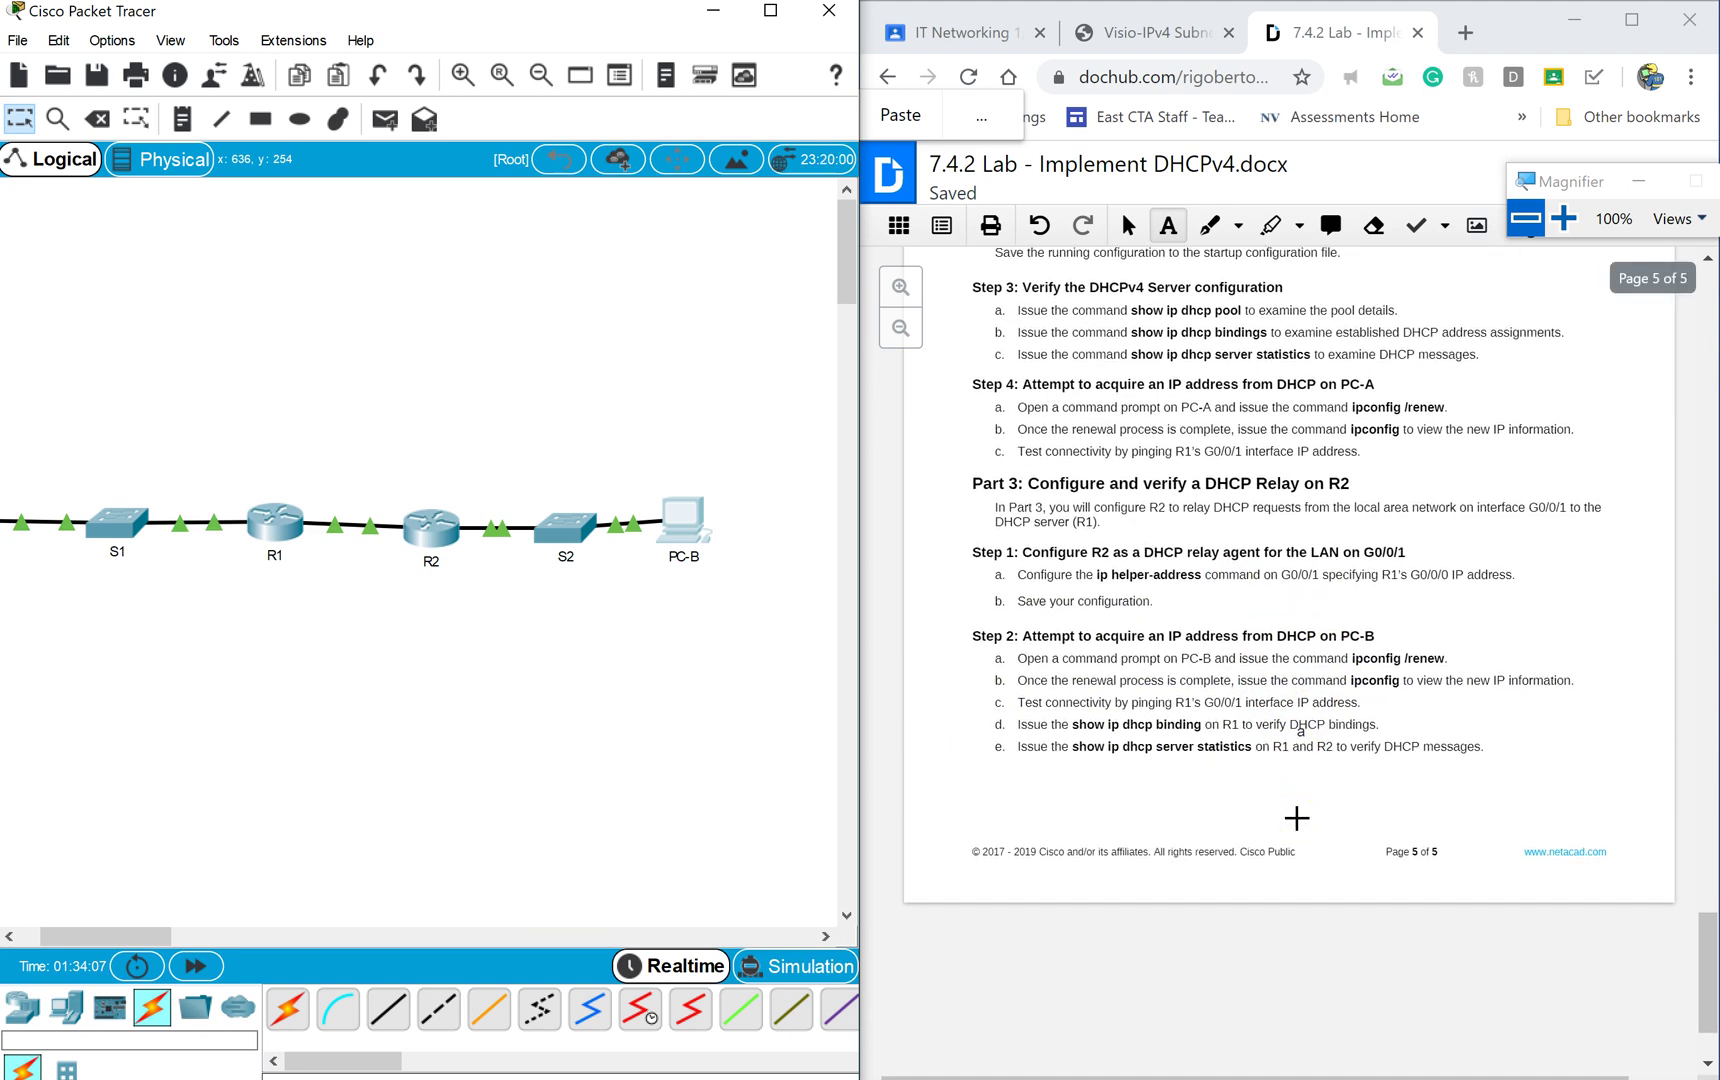
pyautogui.click(272, 527)
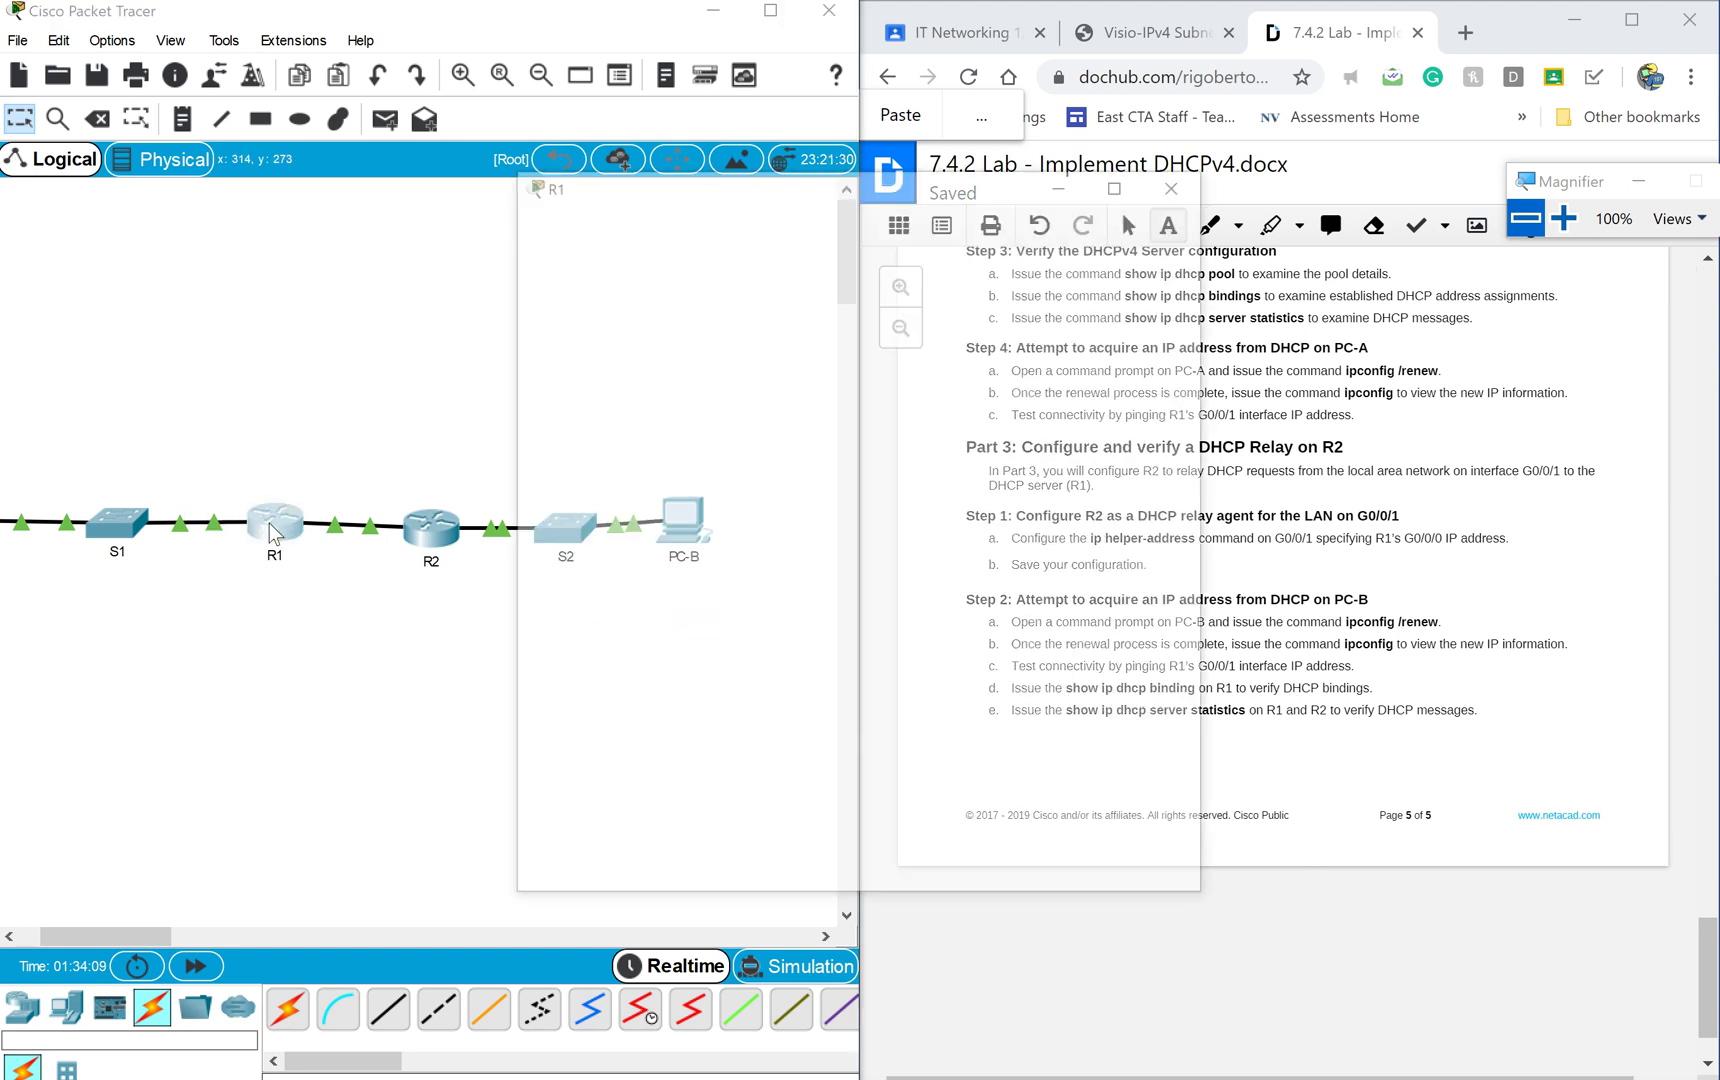
pyautogui.click(481, 546)
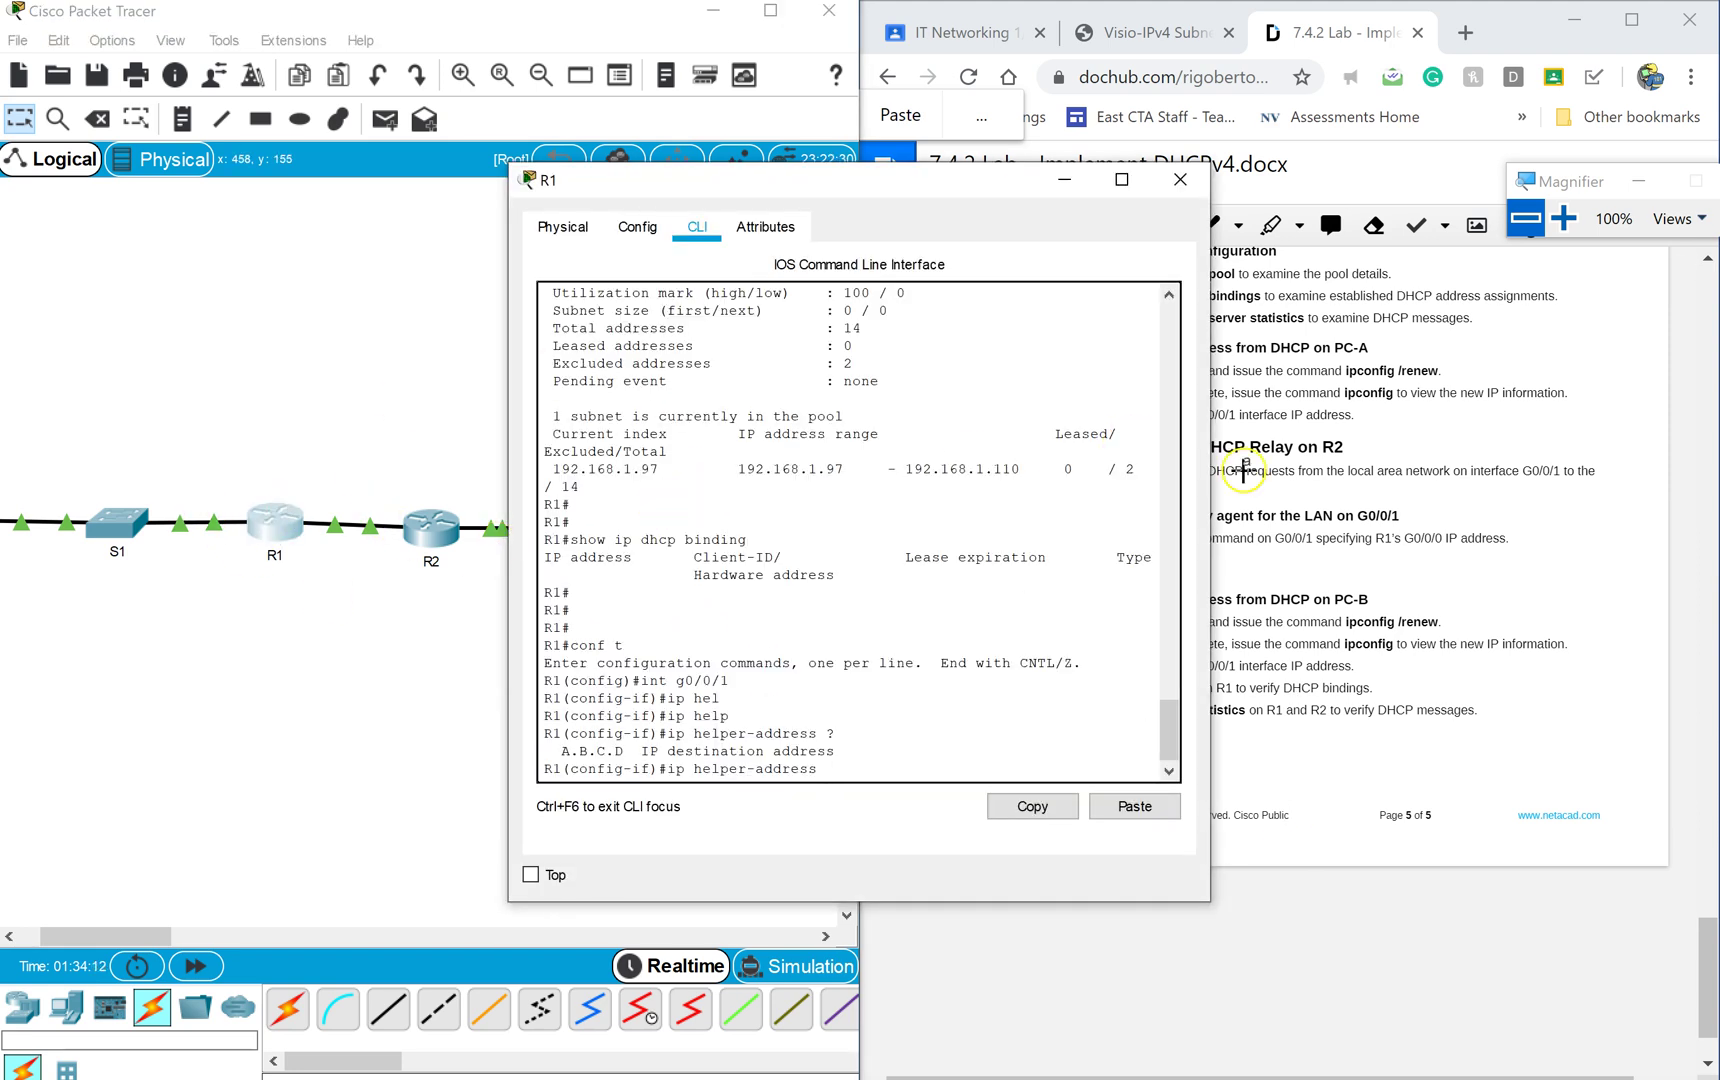
pyautogui.moveTo(1213, 467); pyautogui.dragTo(1425, 470)
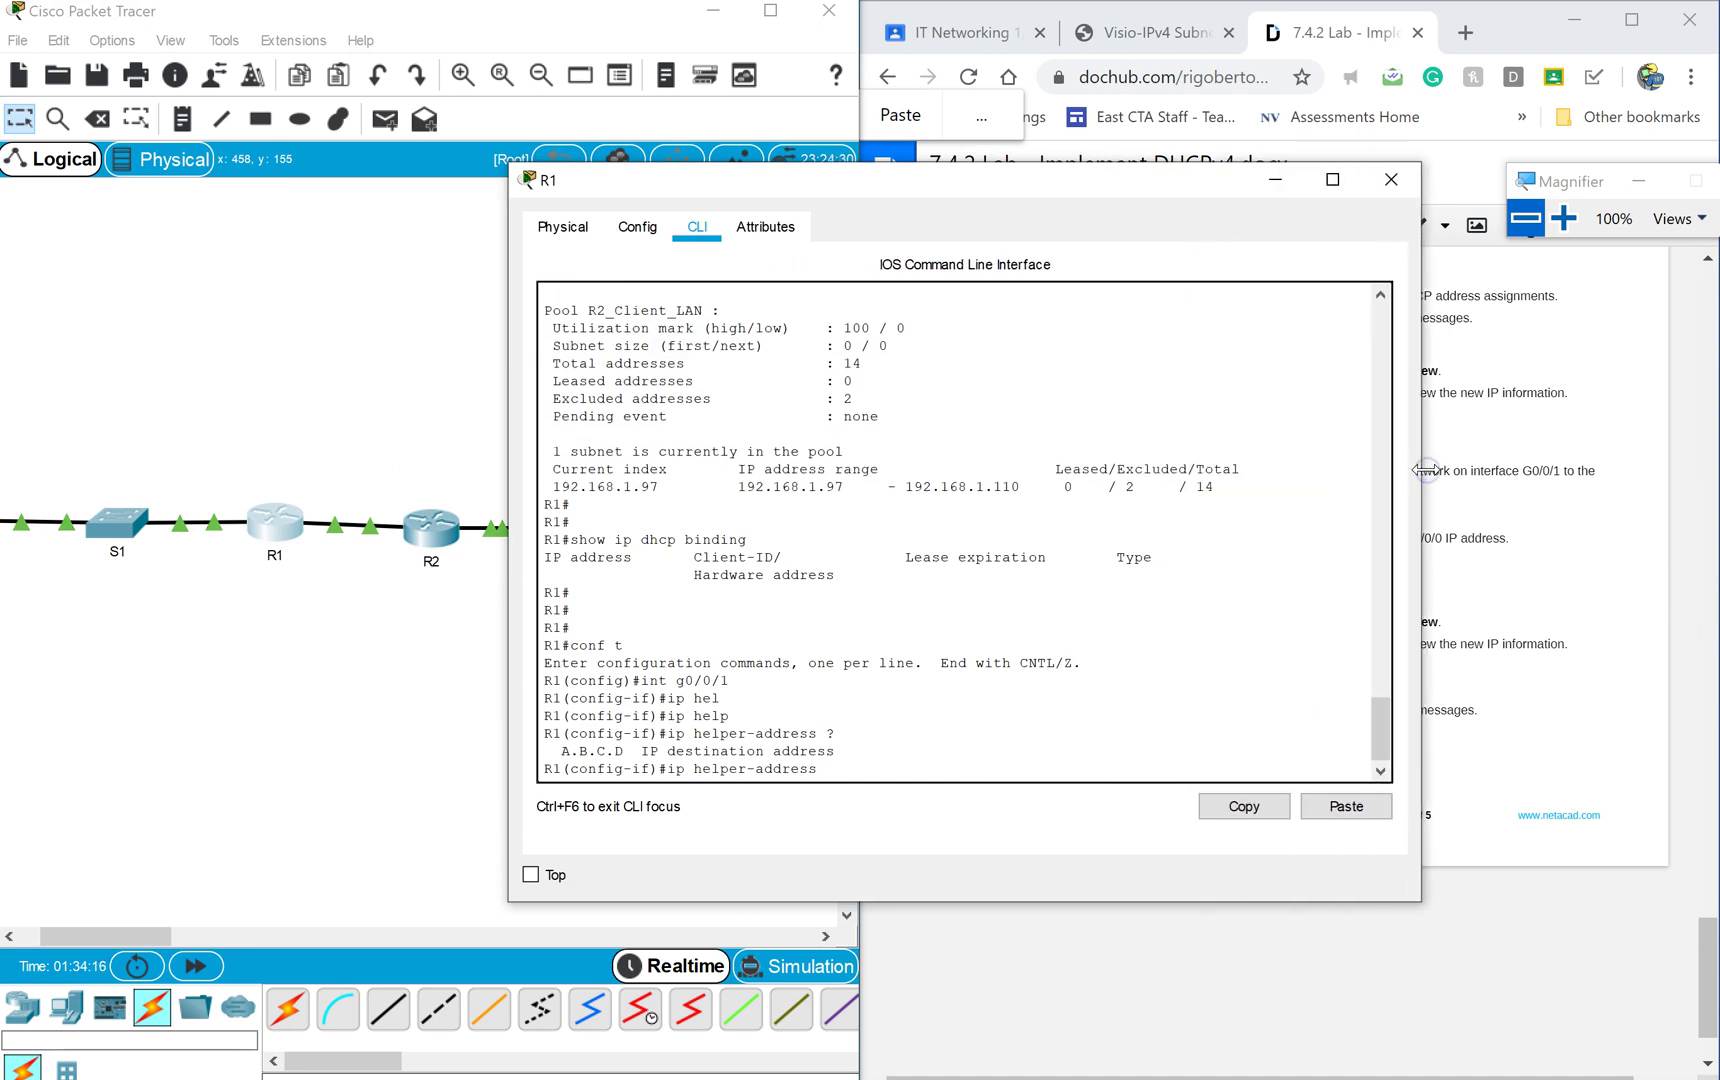
pyautogui.press('BackSpace')
pyautogui.press('BackSpace')
pyautogui.press('BackSpace')
pyautogui.press('BackSpace')
pyautogui.press('BackSpace')
pyautogui.press('BackSpace')
pyautogui.press('BackSpace')
pyautogui.press('BackSpace')
pyautogui.press('BackSpace')
pyautogui.press('BackSpace')
pyautogui.press('BackSpace')
pyautogui.press('BackSpace')
pyautogui.press('BackSpace')
pyautogui.press('BackSpace')
pyautogui.press('BackSpace')
pyautogui.press('BackSpace')
pyautogui.press('BackSpace')
pyautogui.write('exit')
pyautogui.press('Return')
pyautogui.write('exit')
pyautogui.press('Return')
# Examine the leased addresses of both DHCP pools on R1 with show ip dhcp pool.
pyautogui.write('show ip dhcp pool')
pyautogui.press('Up')
pyautogui.press('Down')
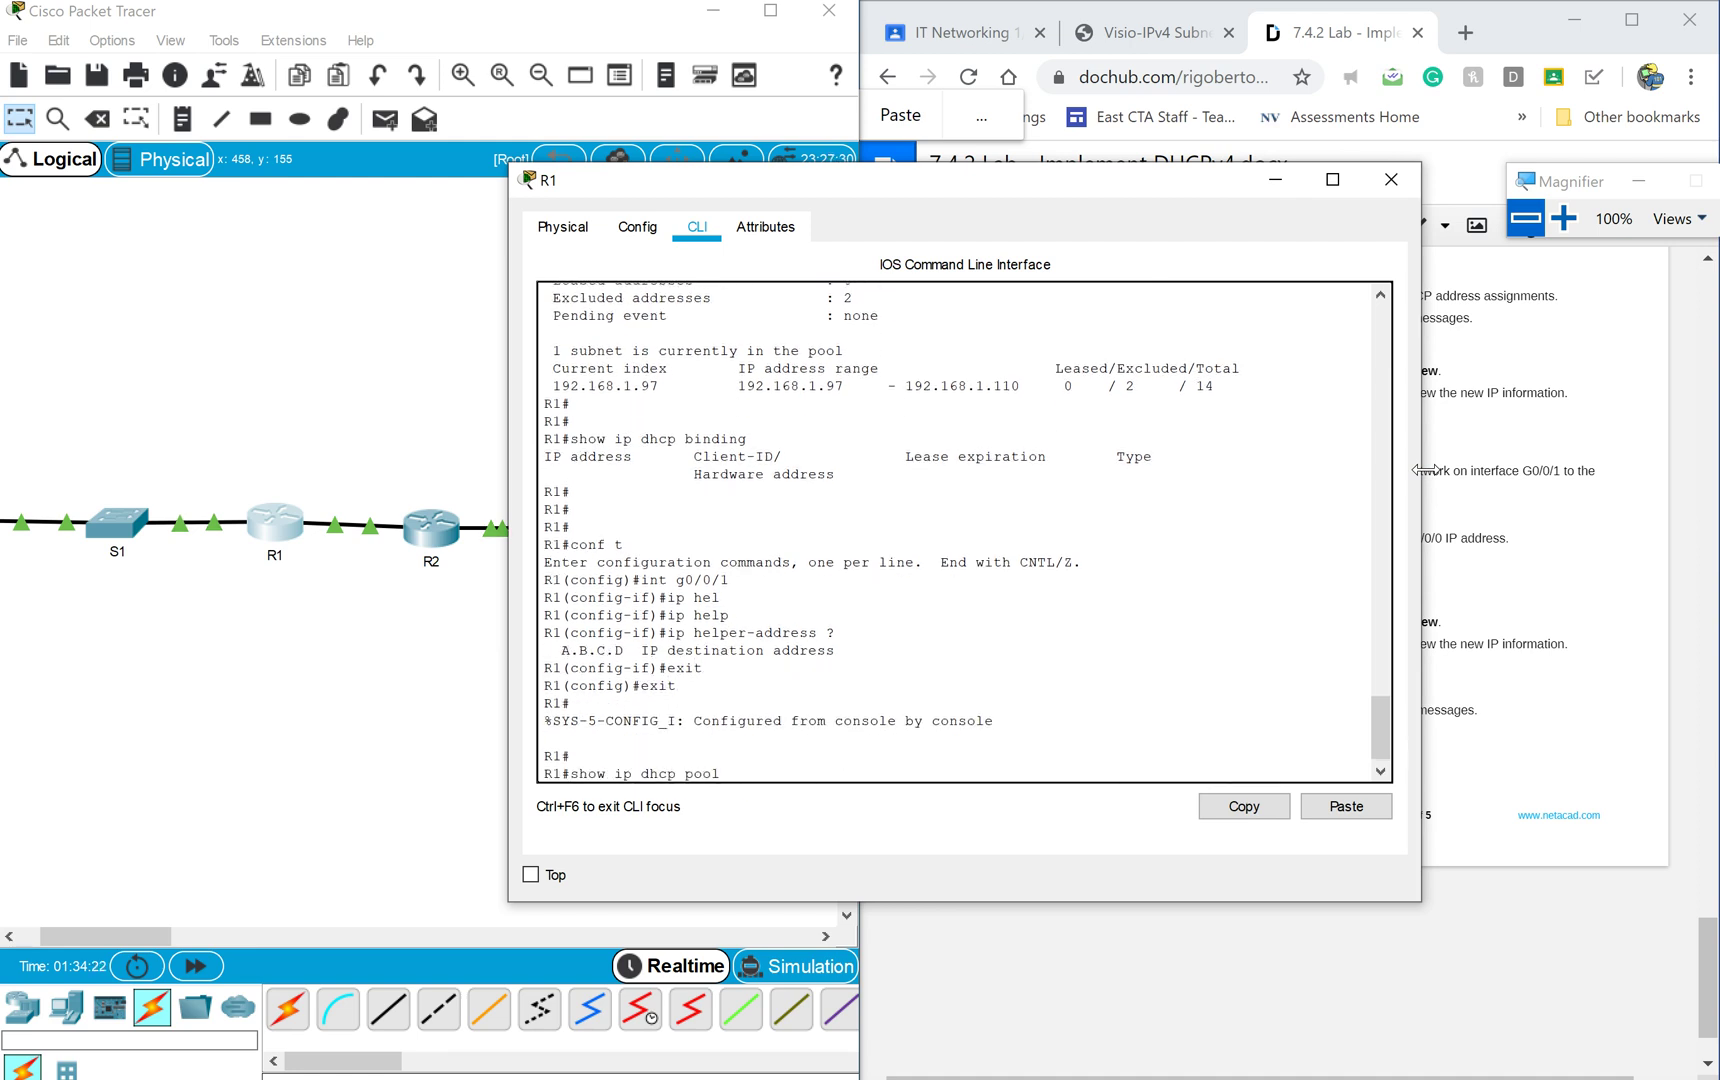
pyautogui.press('Return')
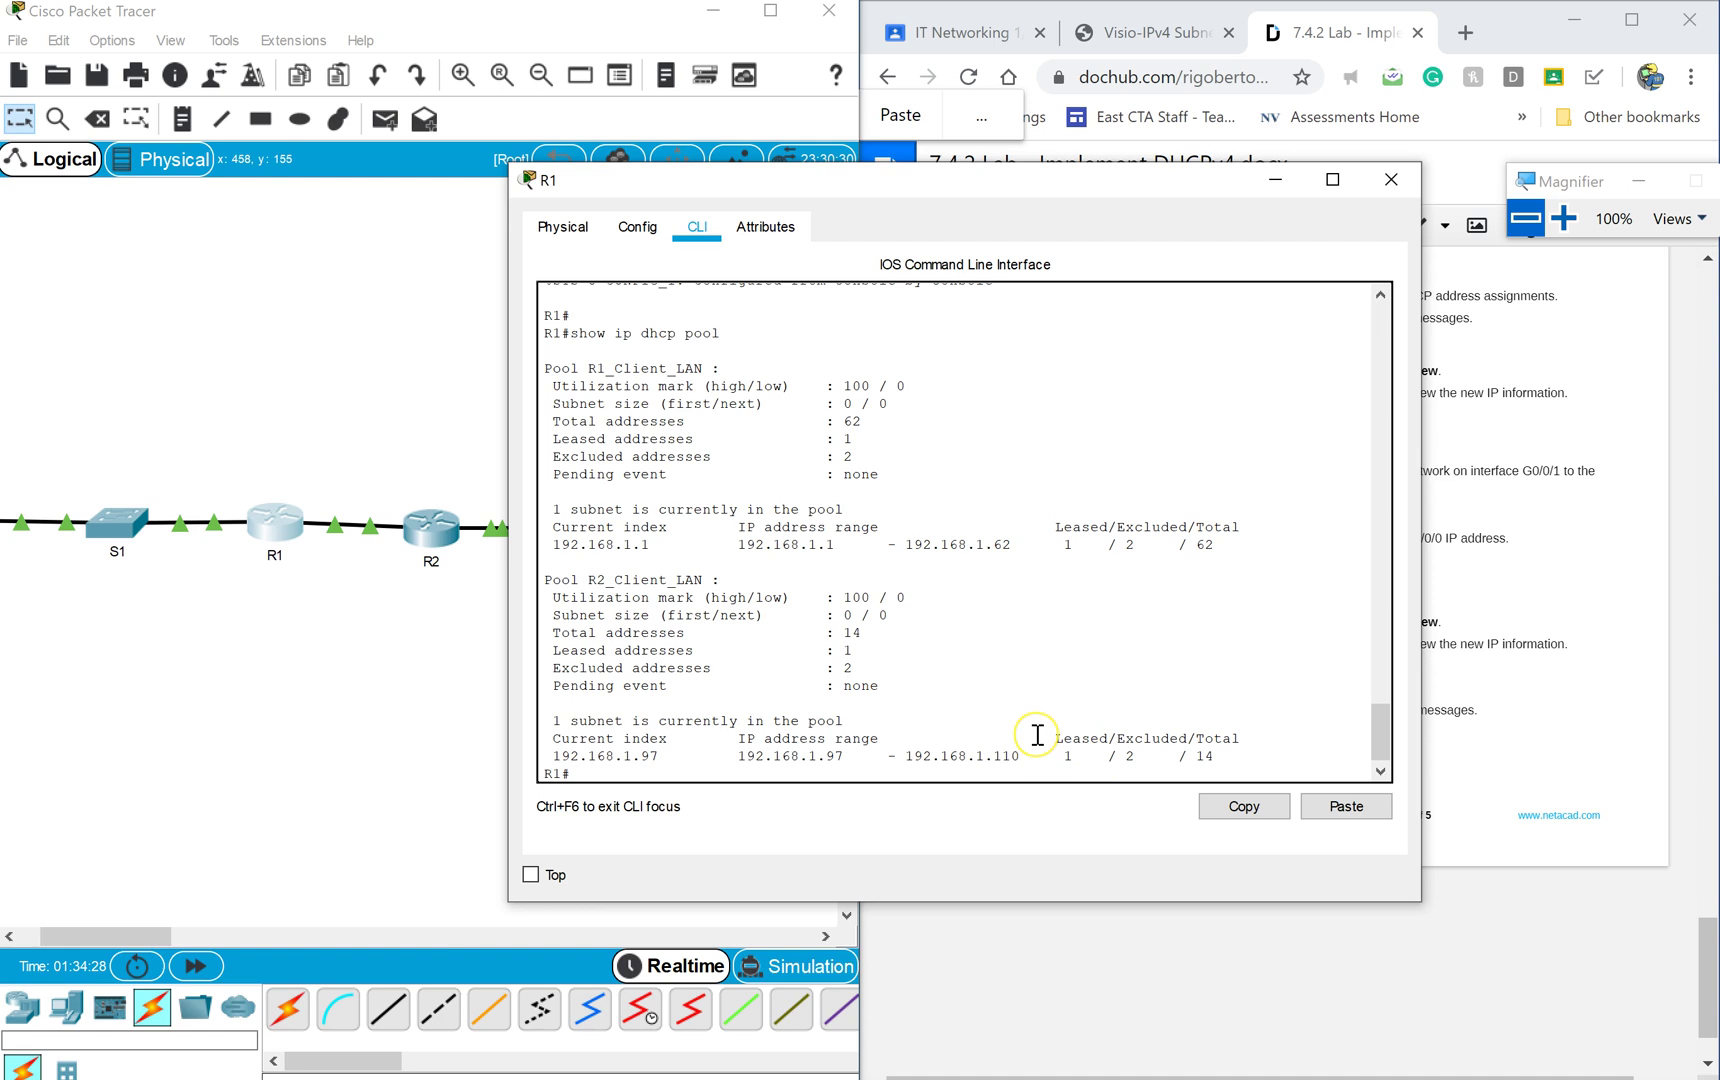
# Display the DHCP address assignments on R1 with show ip dhcp binding, and uncover the lab instructions beside the window.
pyautogui.press('Up')
pyautogui.press('Up')
pyautogui.press('Up')
pyautogui.press('Return')
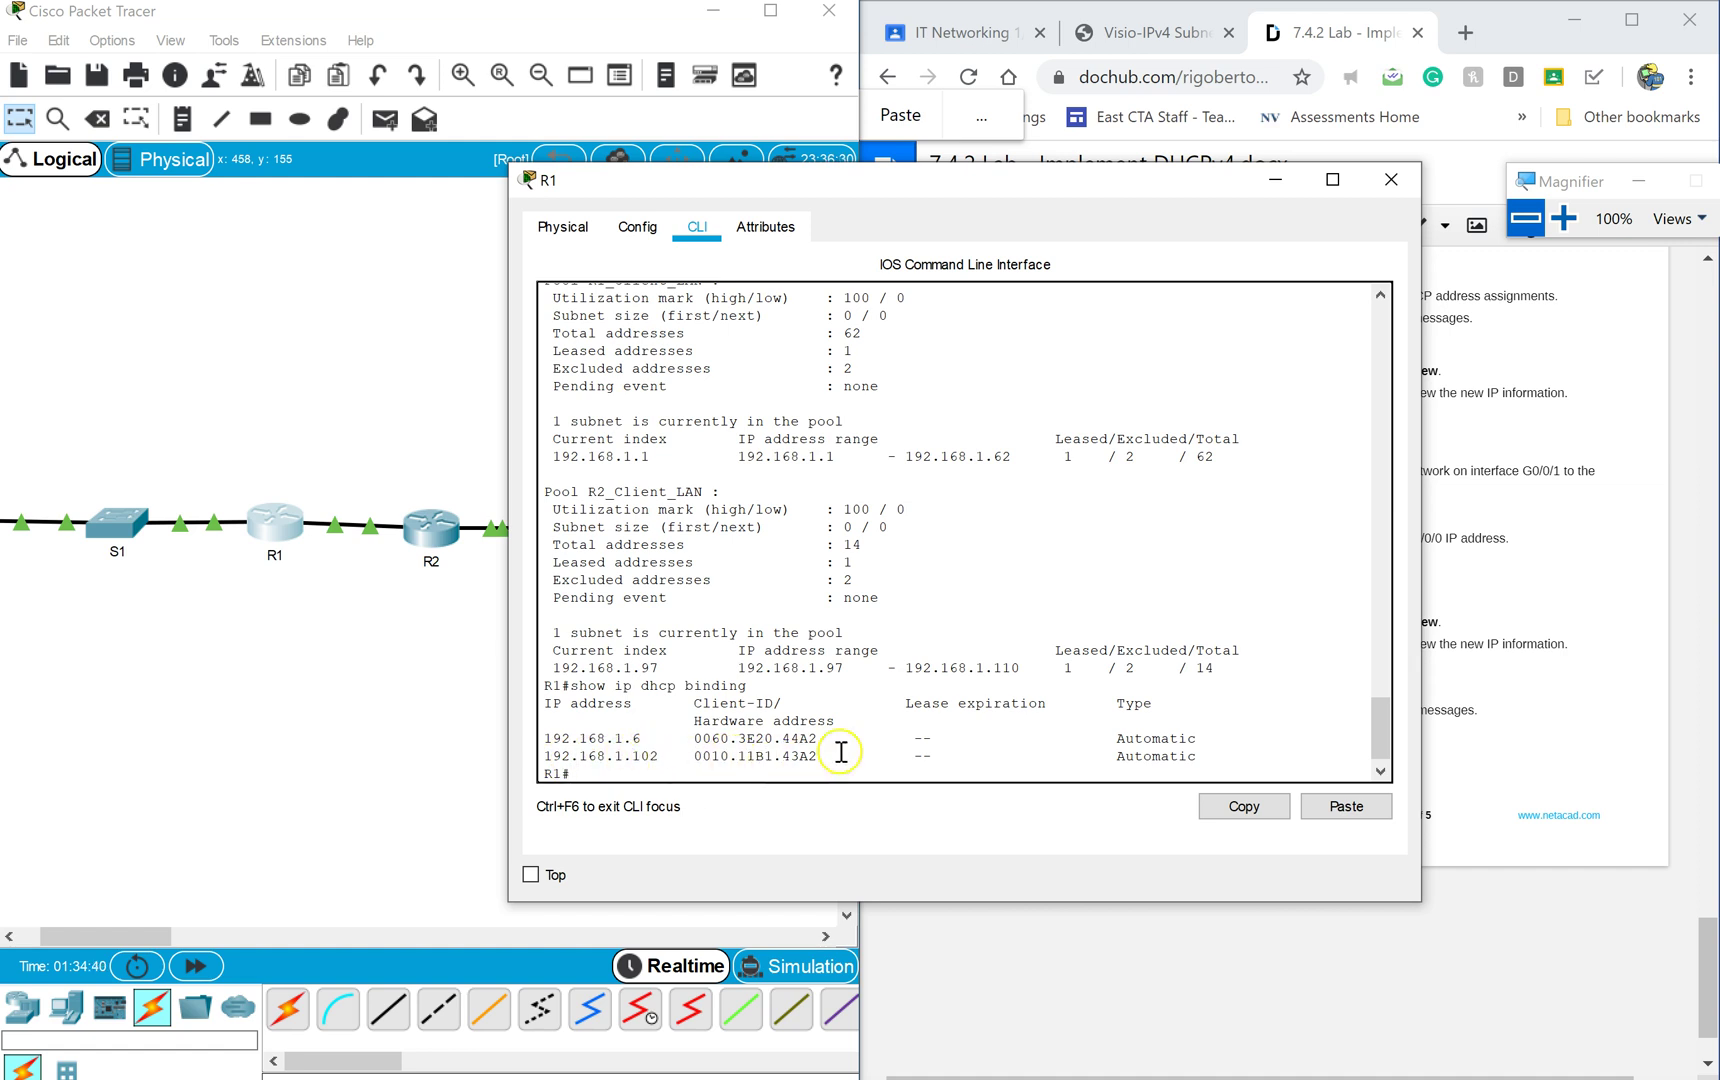
pyautogui.moveTo(1140, 190); pyautogui.dragTo(693, 128)
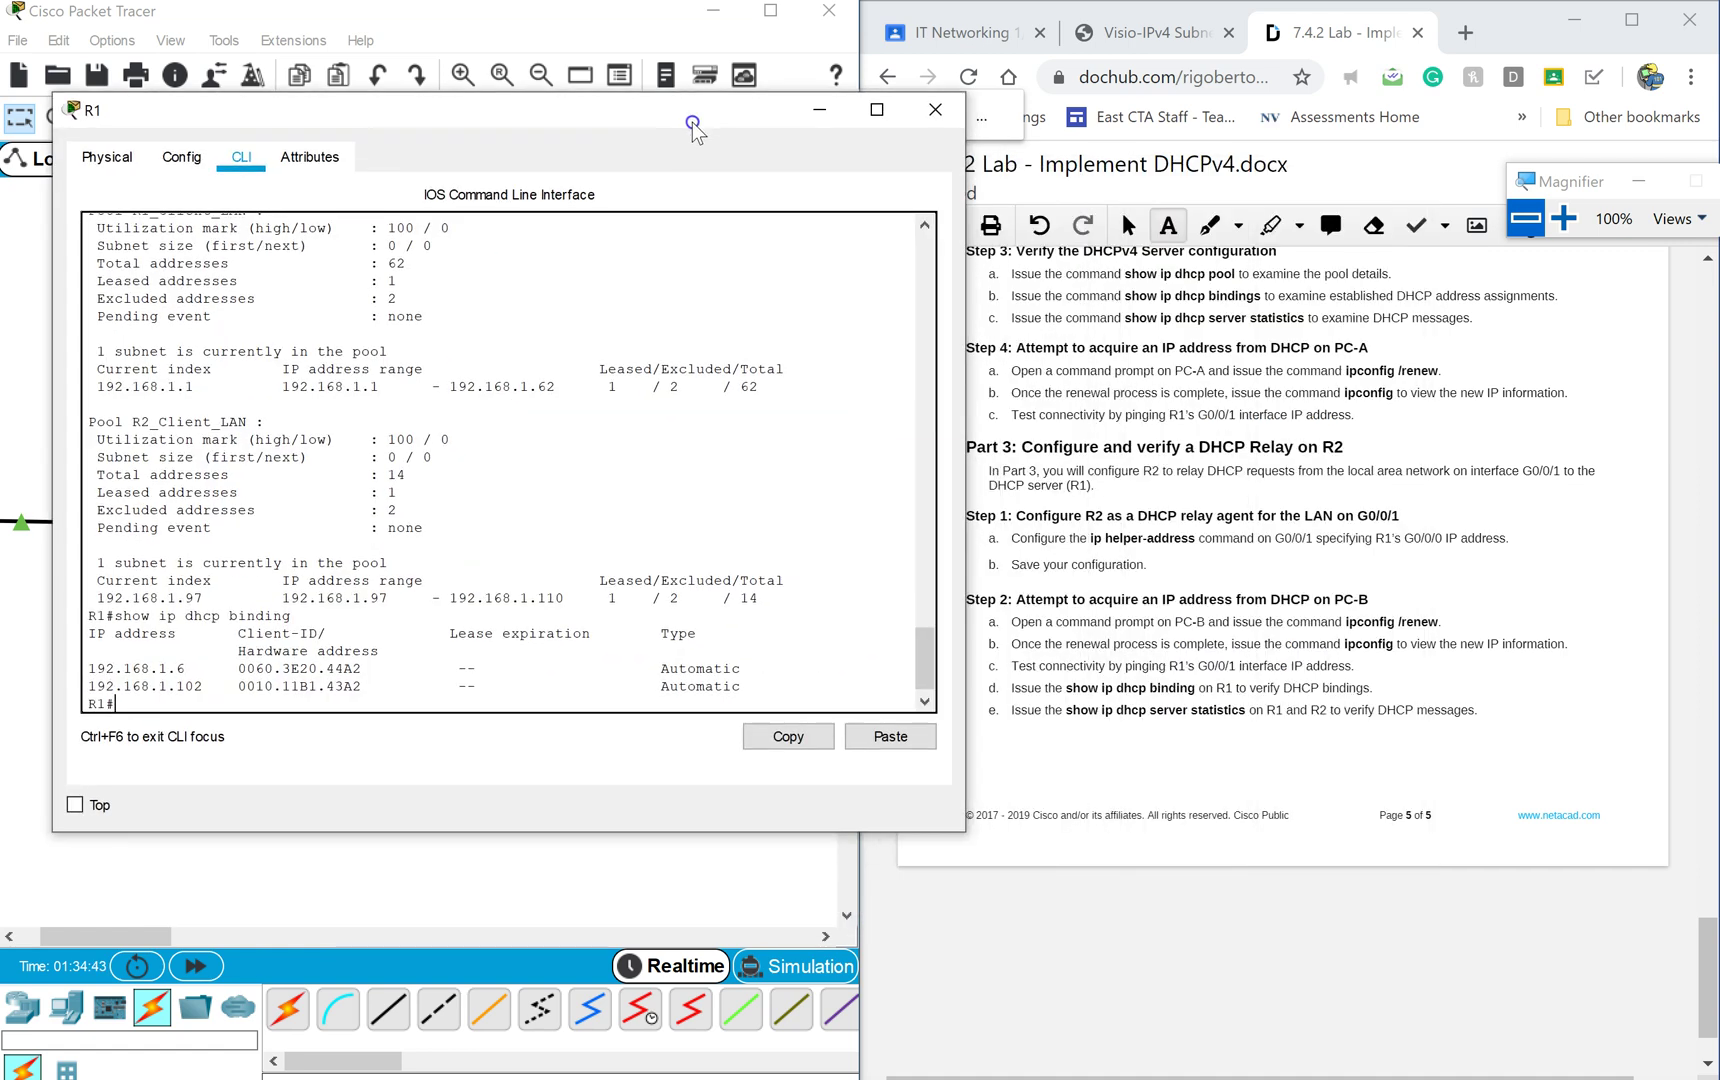
# Check the final Part 3 lab instructions, re-examine R1's pool and binding output, and close R1.
pyautogui.click(1352, 637)
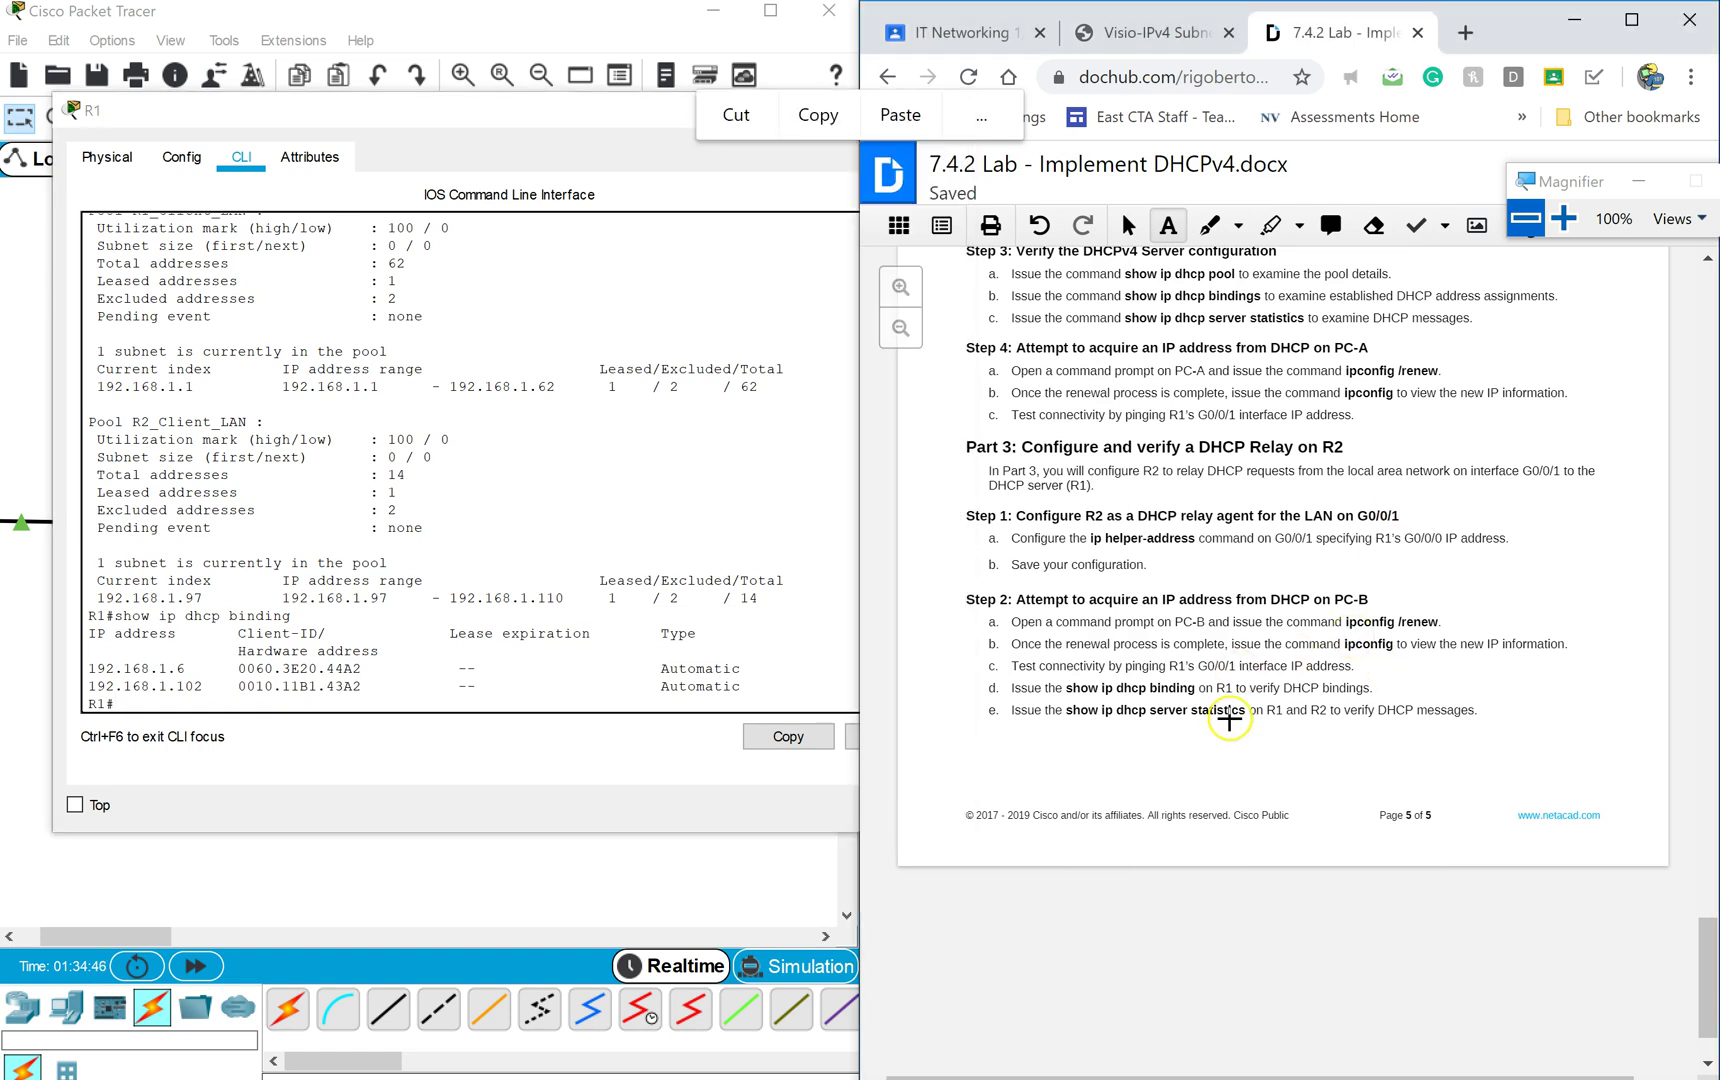
pyautogui.click(495, 130)
pyautogui.click(937, 116)
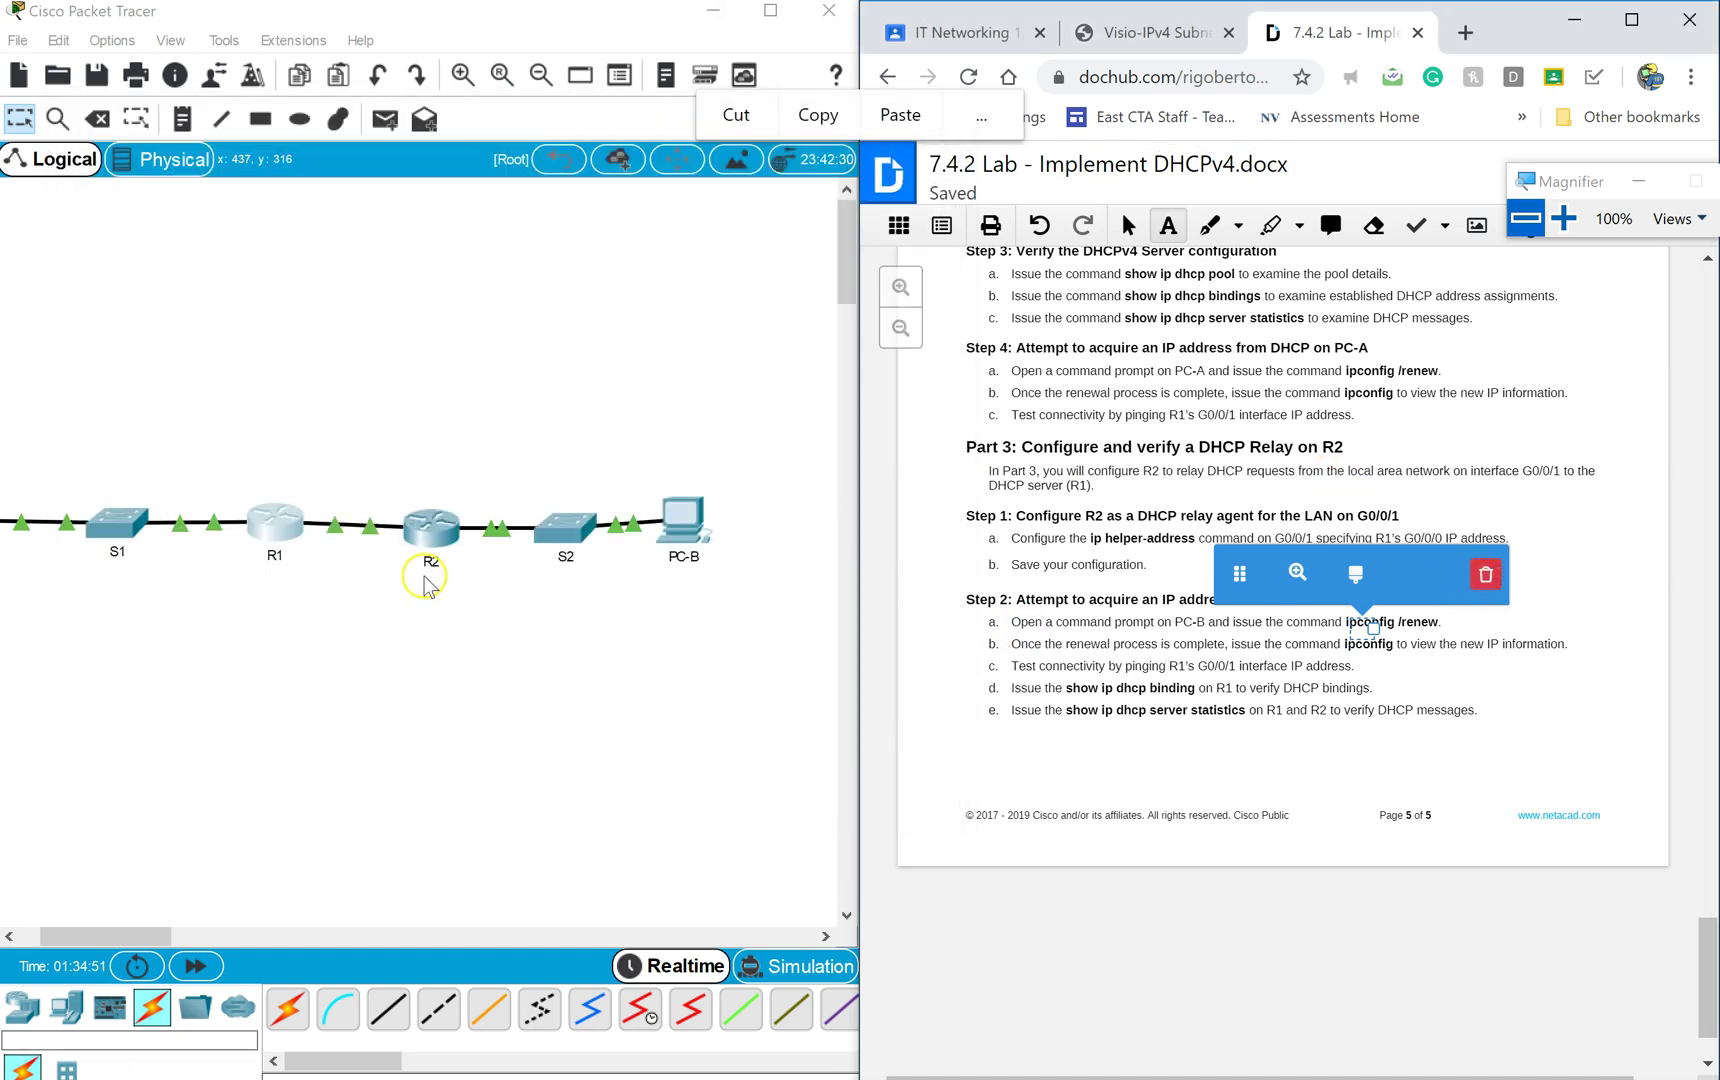
pyautogui.click(273, 533)
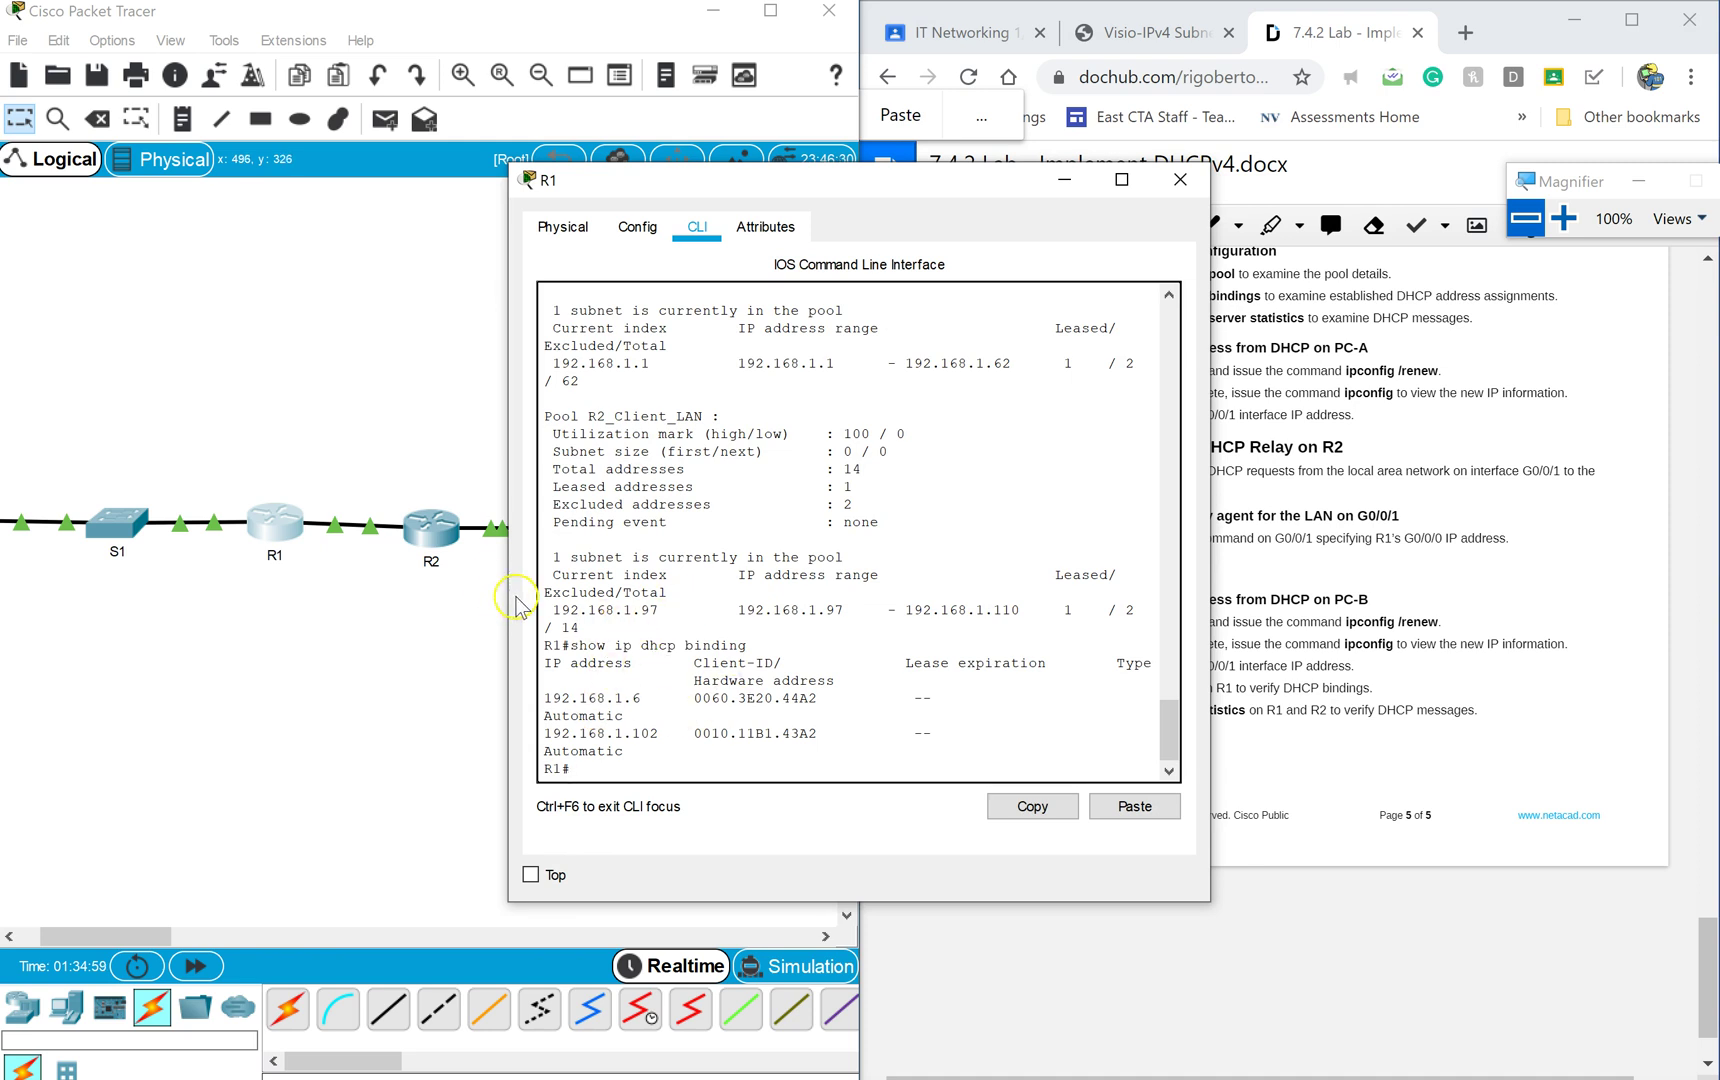
pyautogui.moveTo(507, 593); pyautogui.dragTo(386, 600)
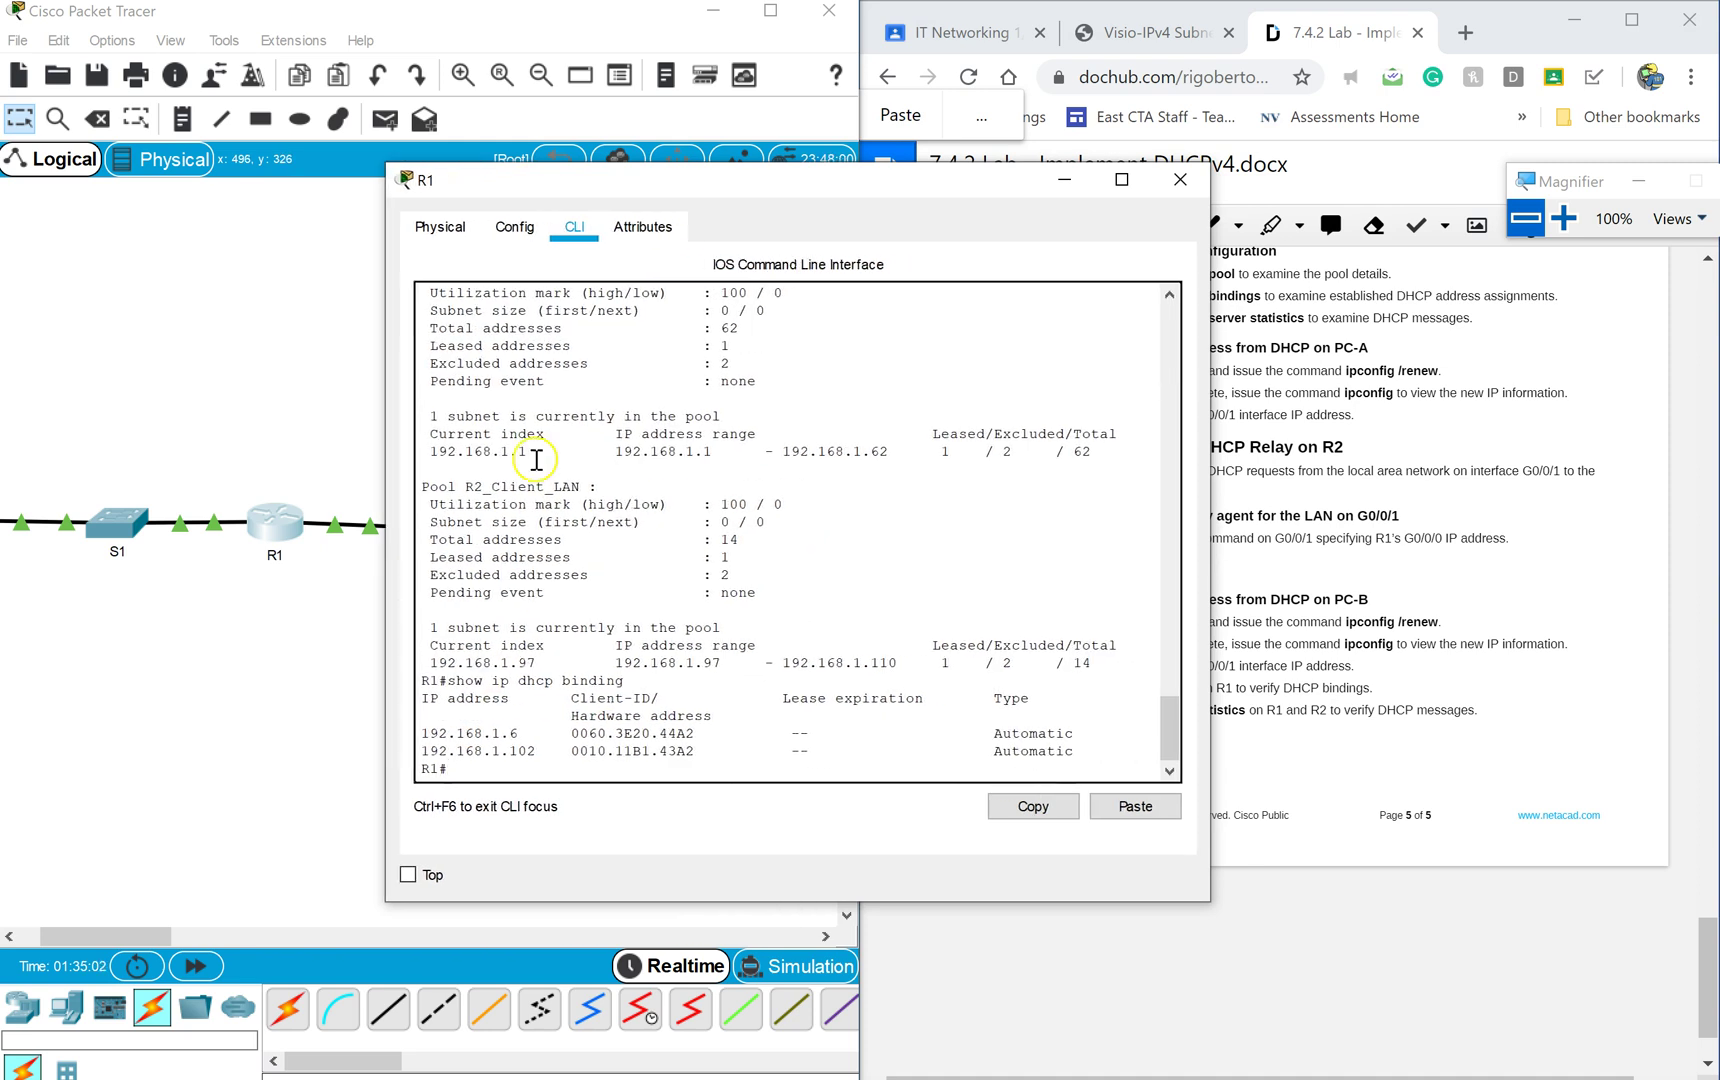
pyautogui.click(1180, 179)
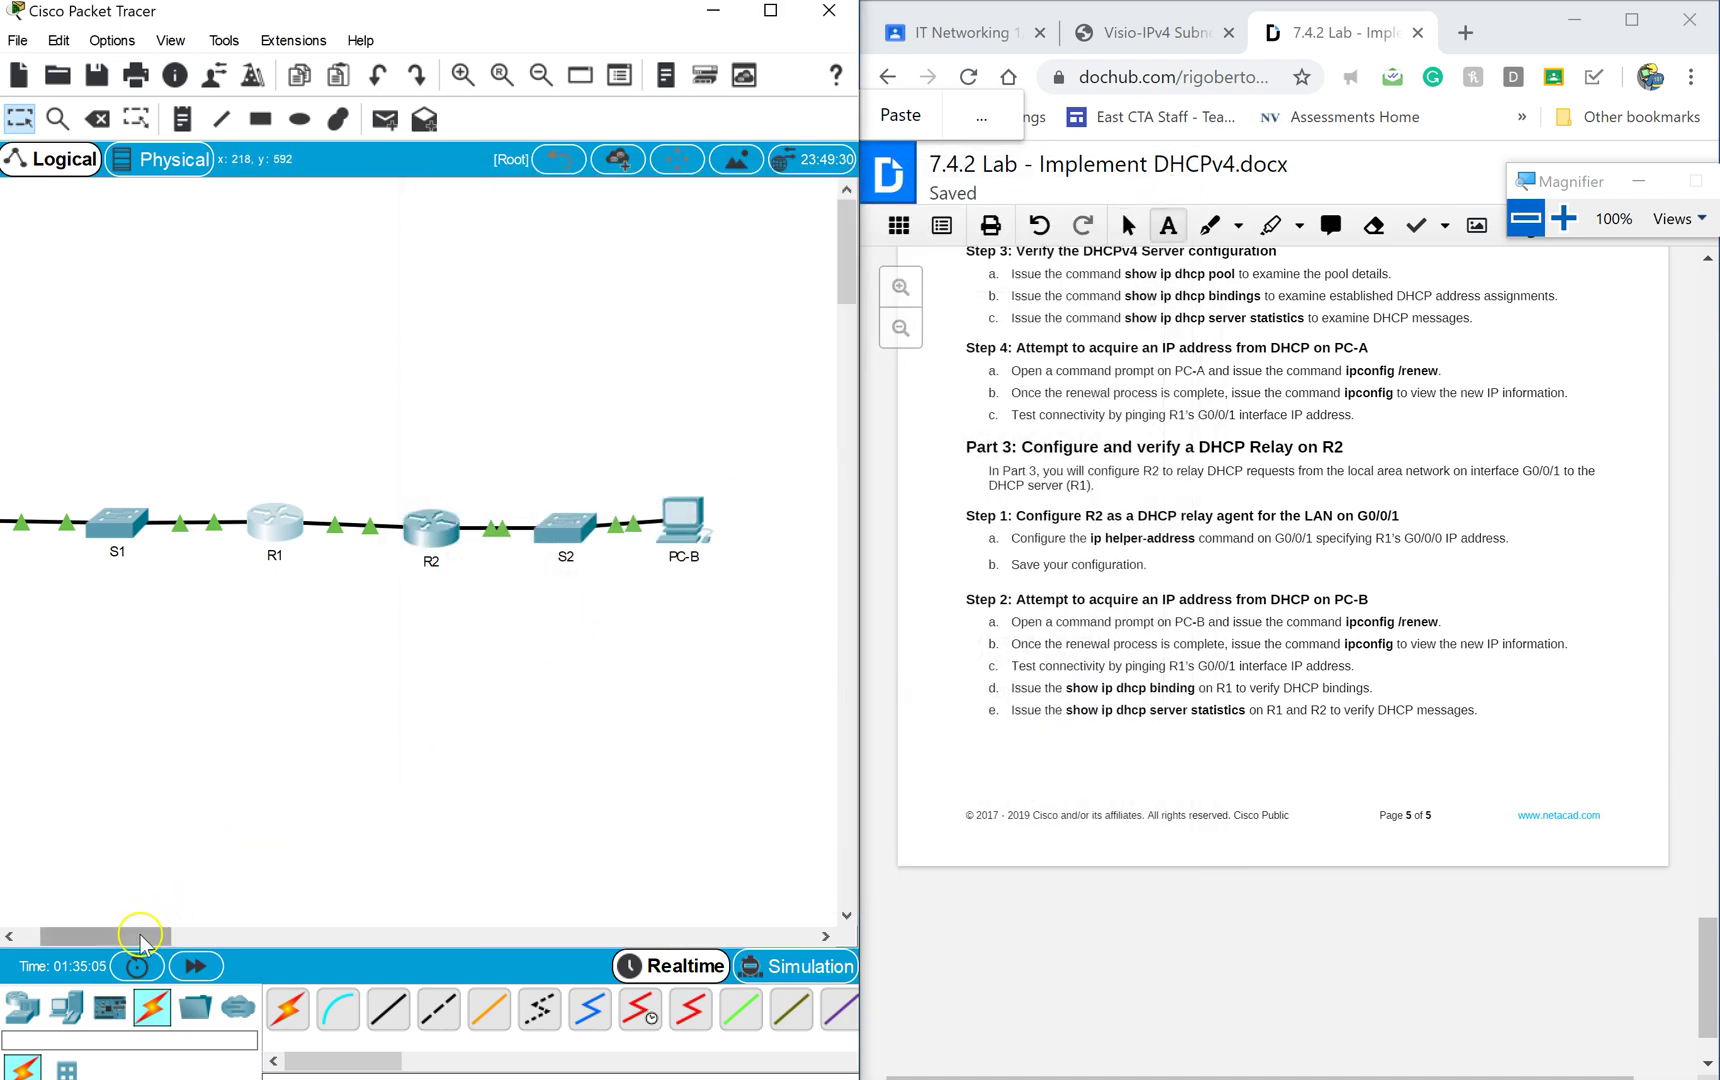
# Test connectivity from PC-A to PC-B by pinging 192.168.1.102 twice at PC-A's Command Prompt, and close PC-A.
pyautogui.moveTo(150, 936); pyautogui.dragTo(130, 936)
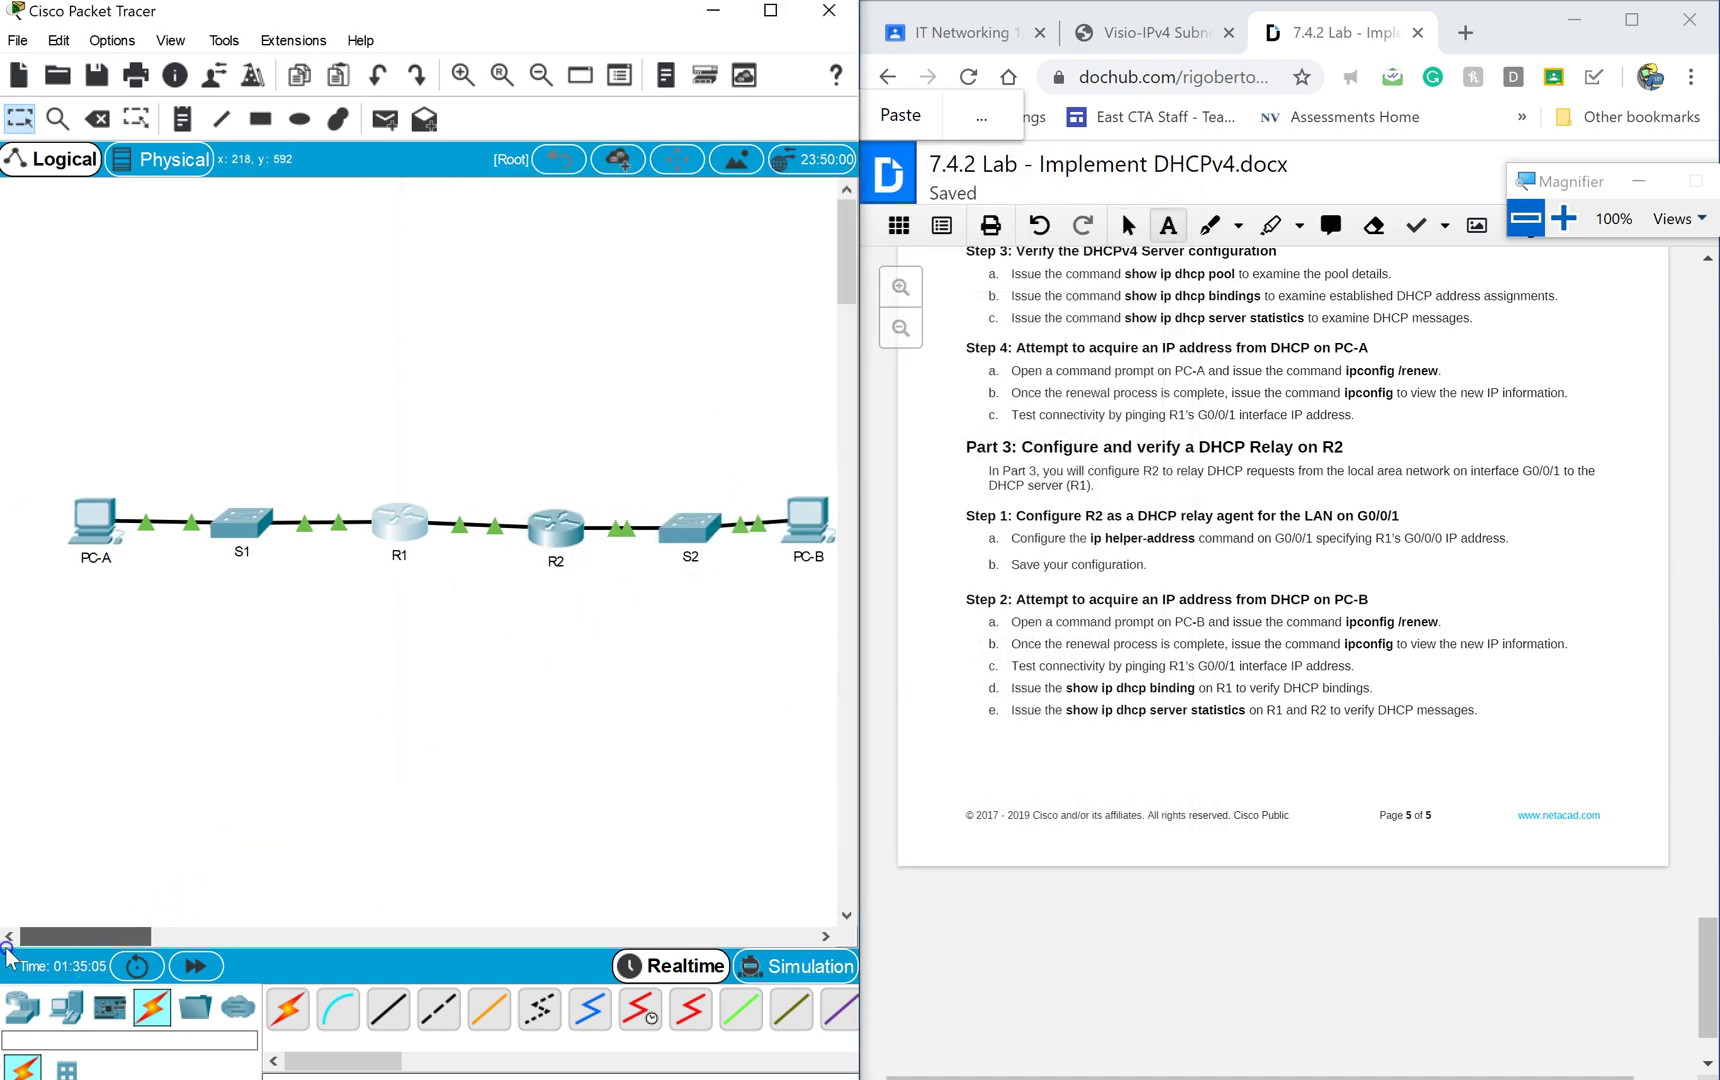
pyautogui.click(108, 541)
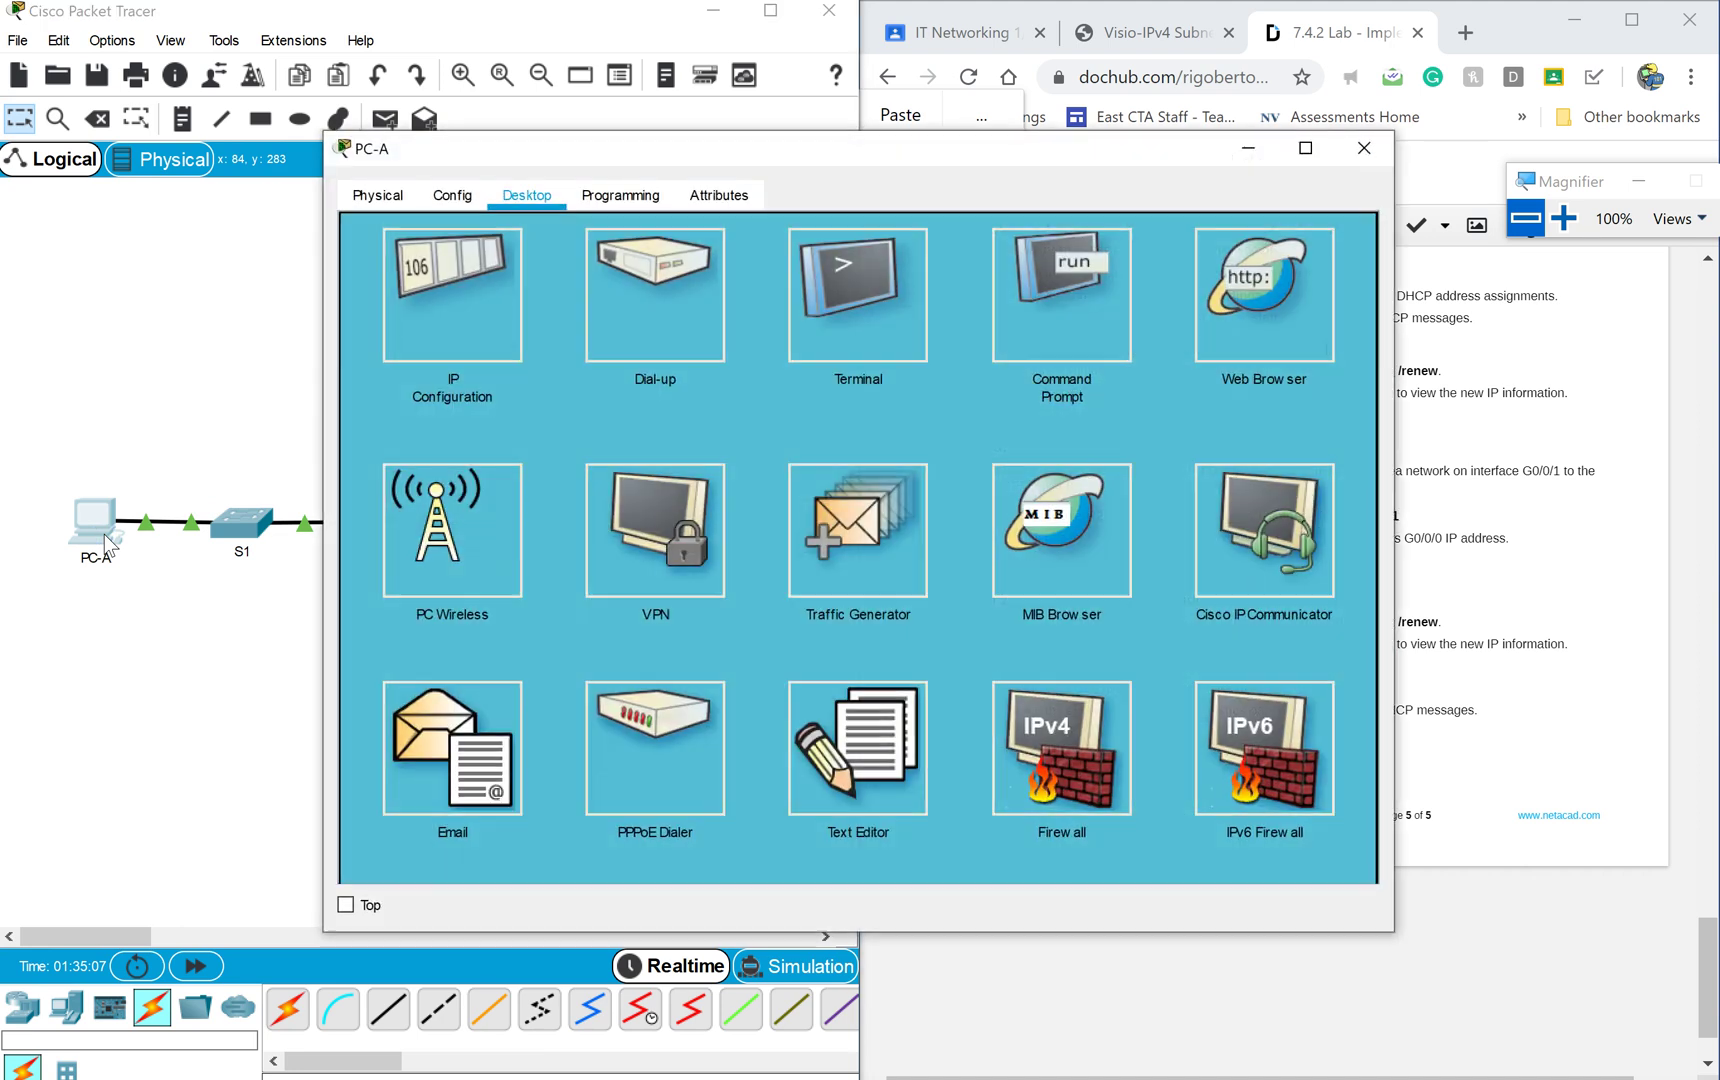
pyautogui.click(1090, 300)
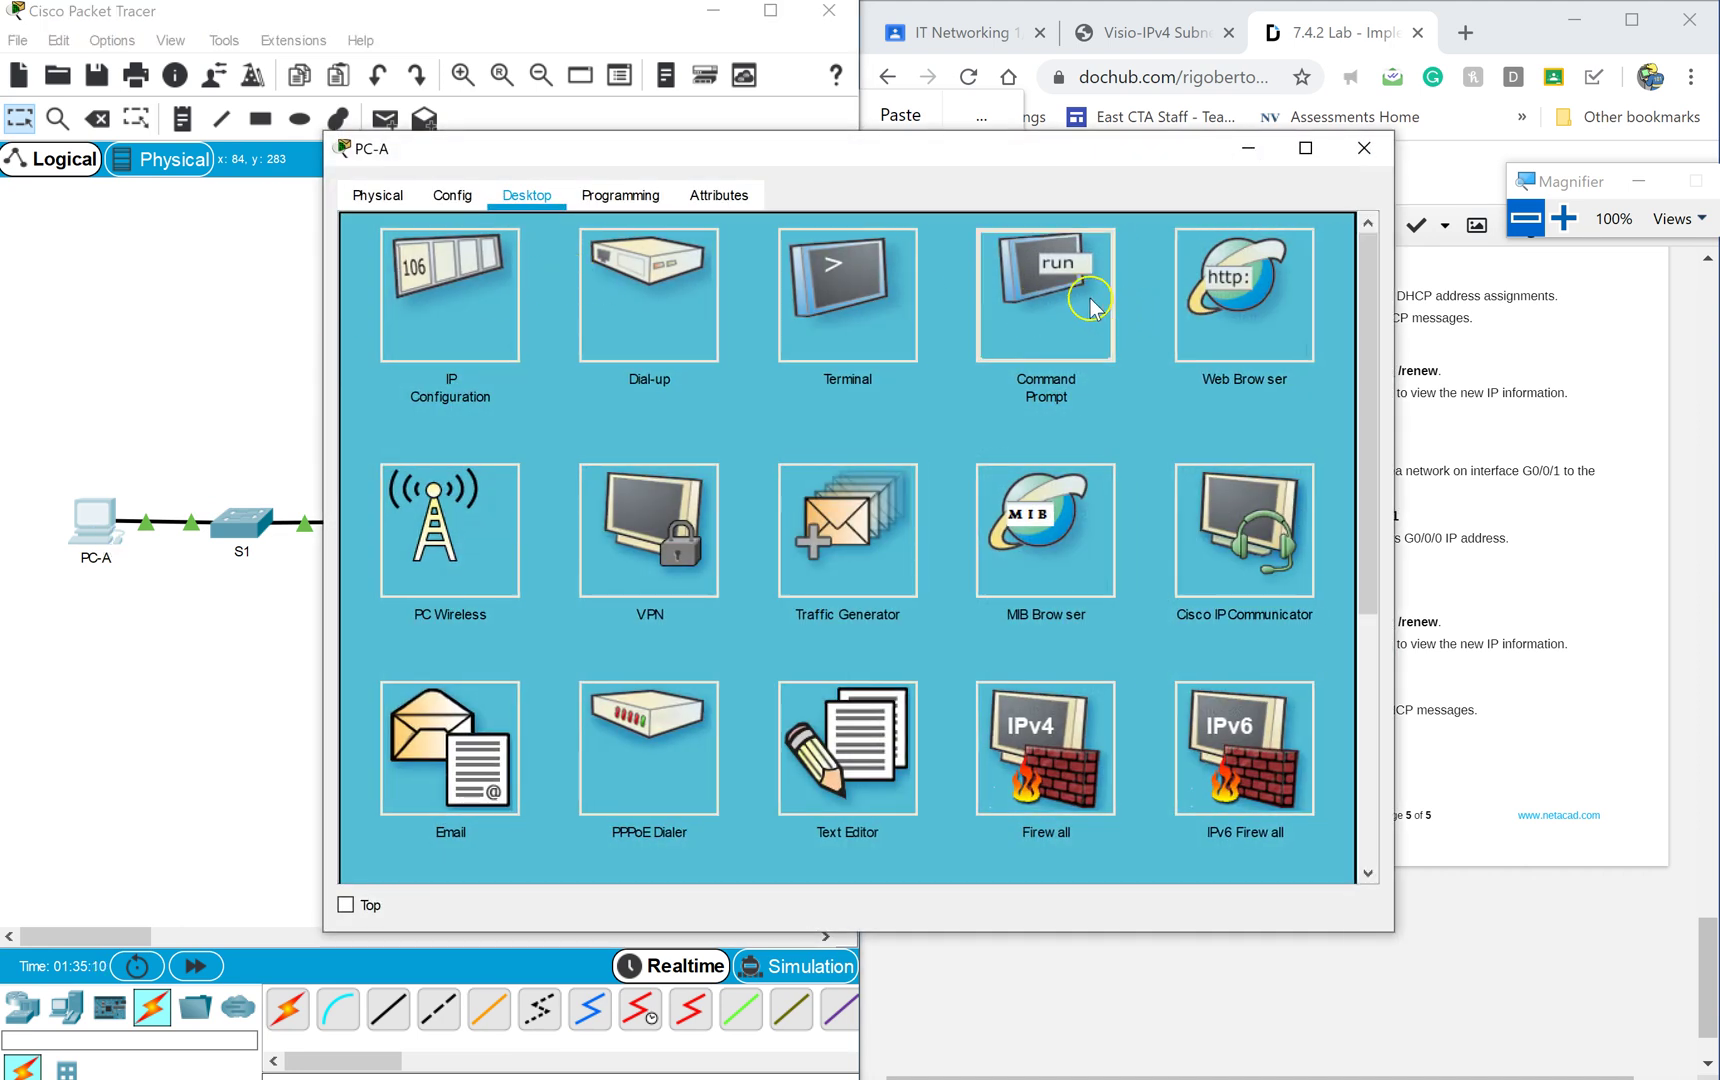
pyautogui.write('ping 192.168')
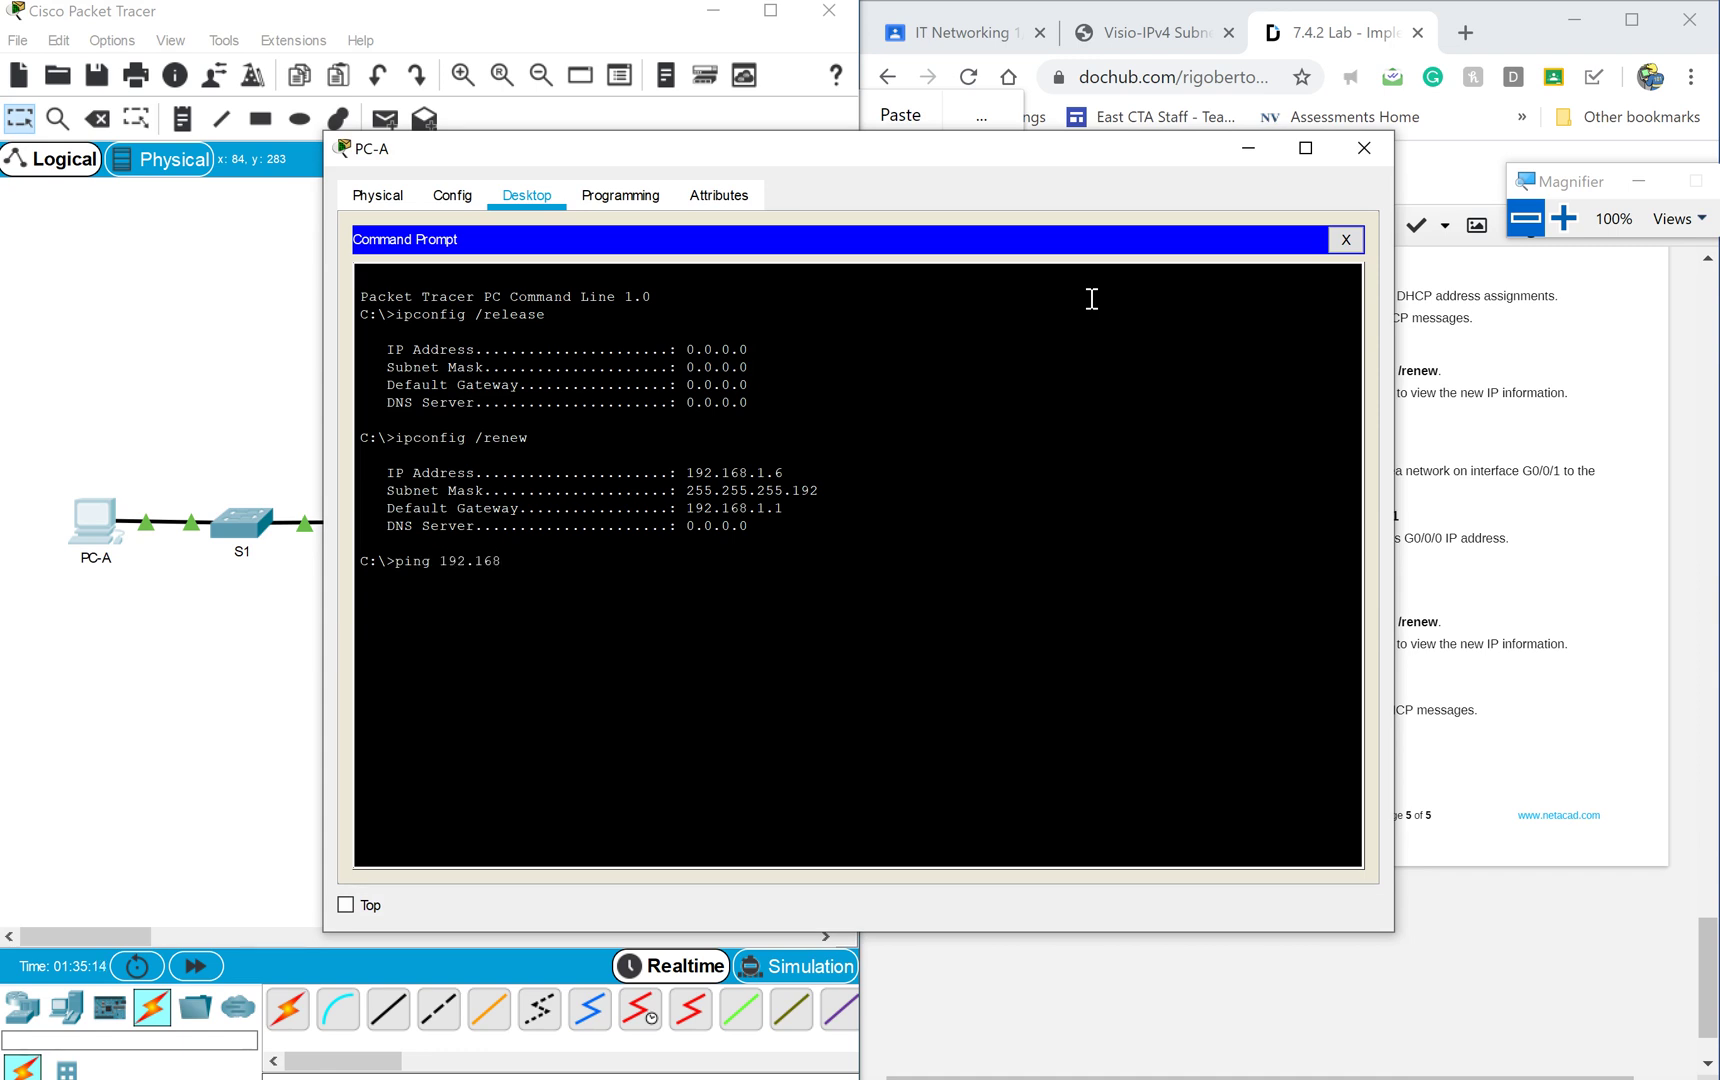
pyautogui.write('.1.102')
pyautogui.press('Return')
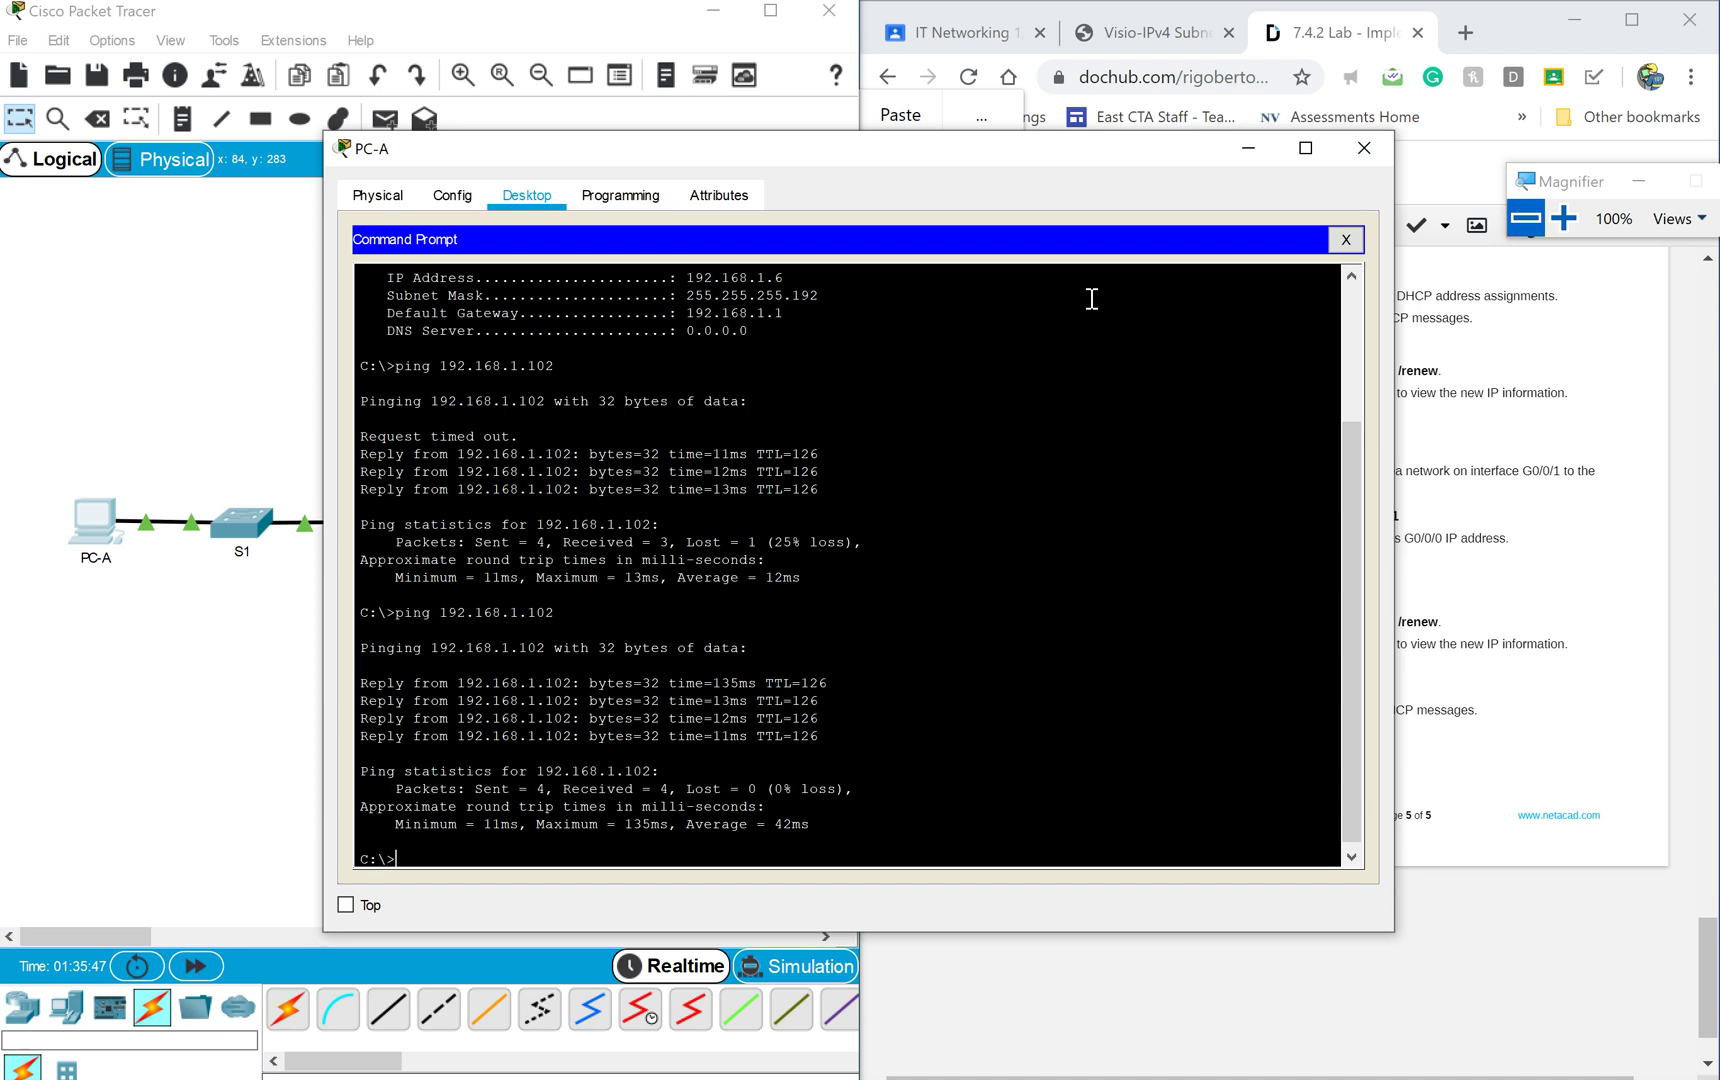
pyautogui.click(1365, 148)
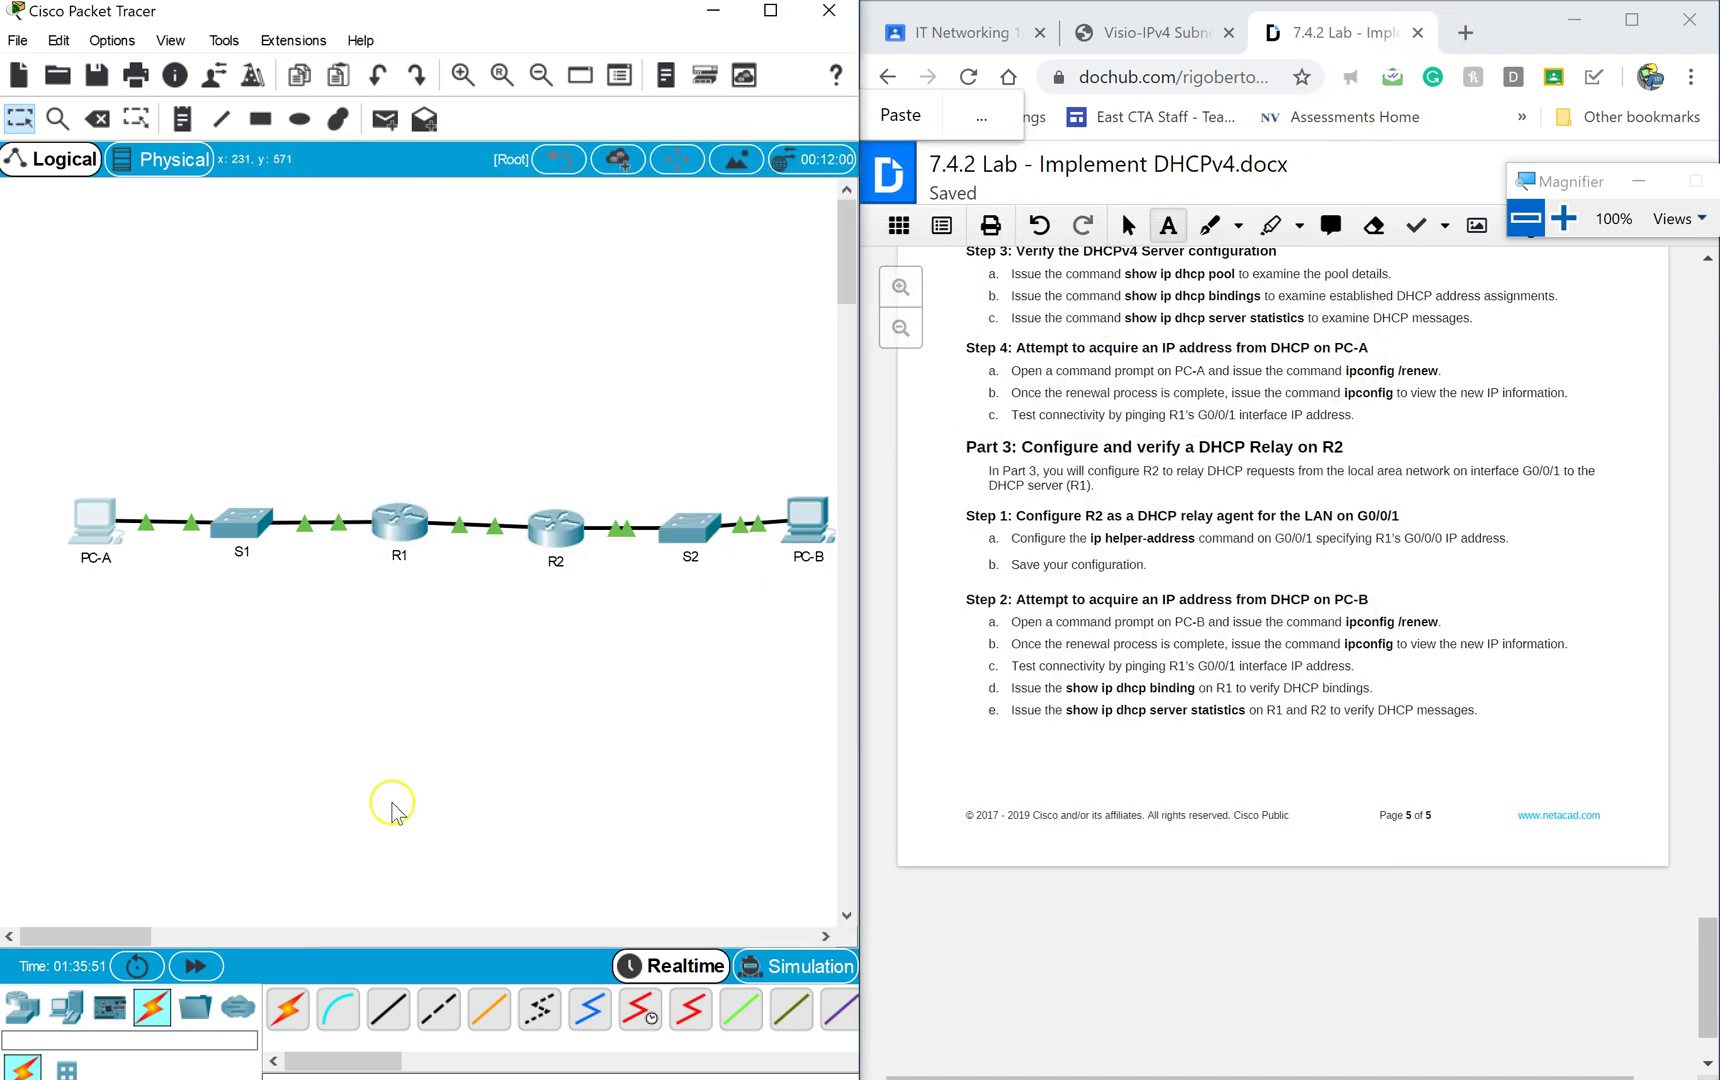